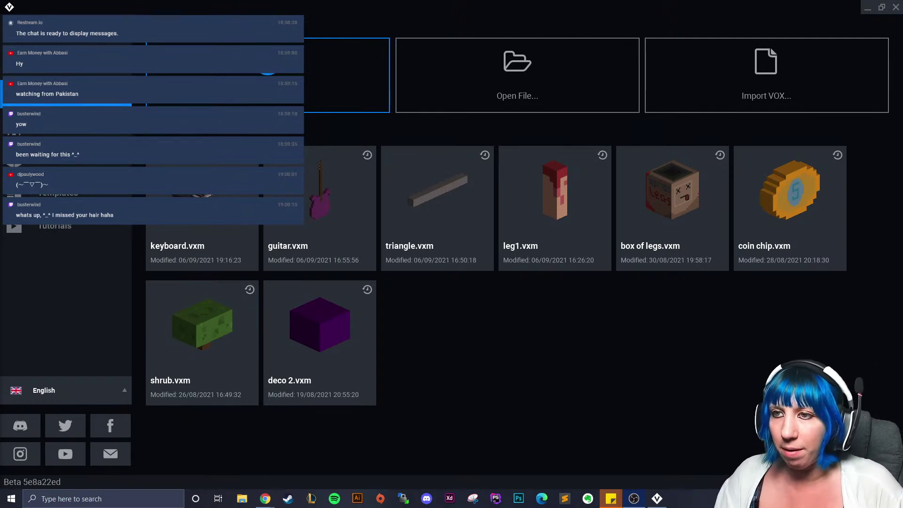
- Open the most recent Avatar_V2.vxr from the list of recent rigged assets
mouse_move(612, 499)
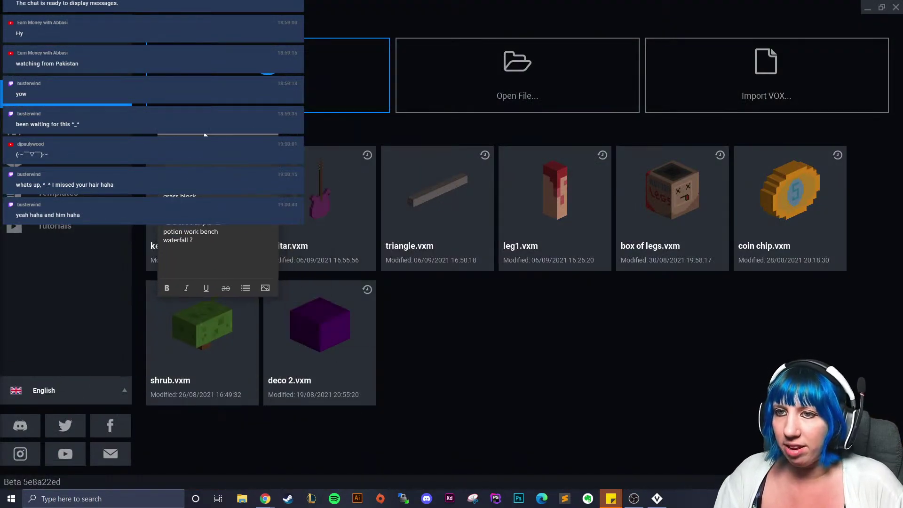
left_click(62, 131)
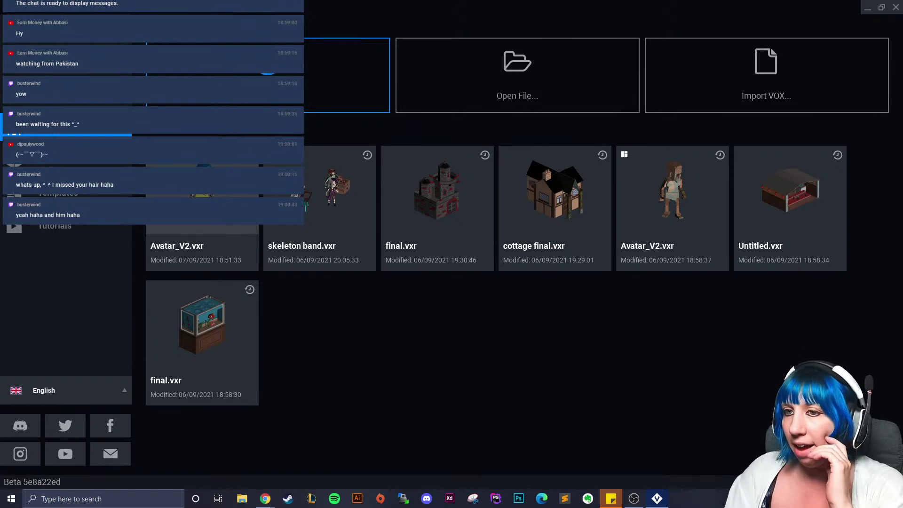
left_click(219, 191)
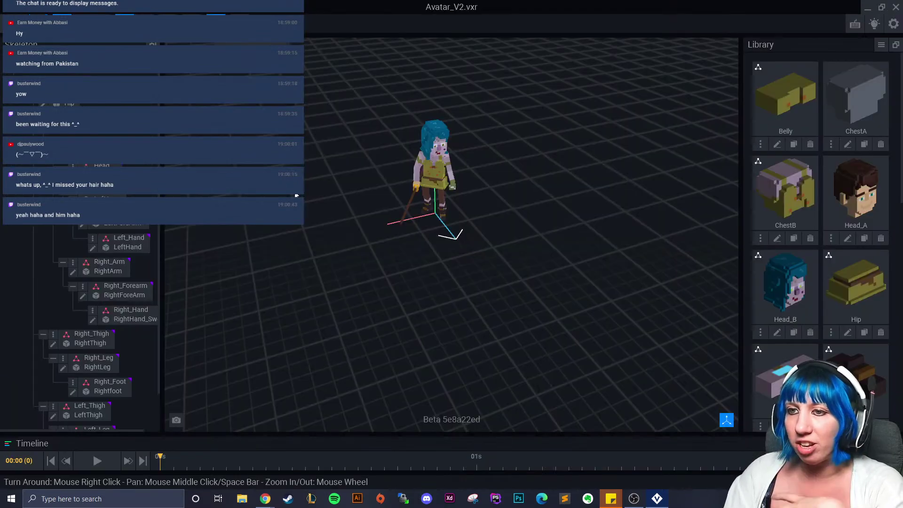
- Examine the avatar from the front and side, including its head, outfit and the weapon in its right hand
scroll(462, 197, "up", 5)
right_click_drag(459, 199, 443, 227)
scroll(484, 222, "up", 2)
scroll(484, 222, "up", 2)
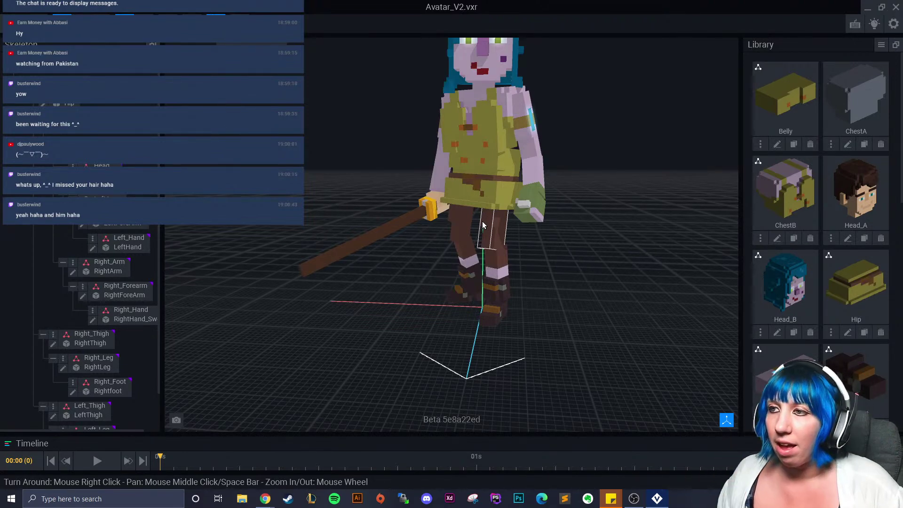
right_click_drag(481, 221, 494, 235)
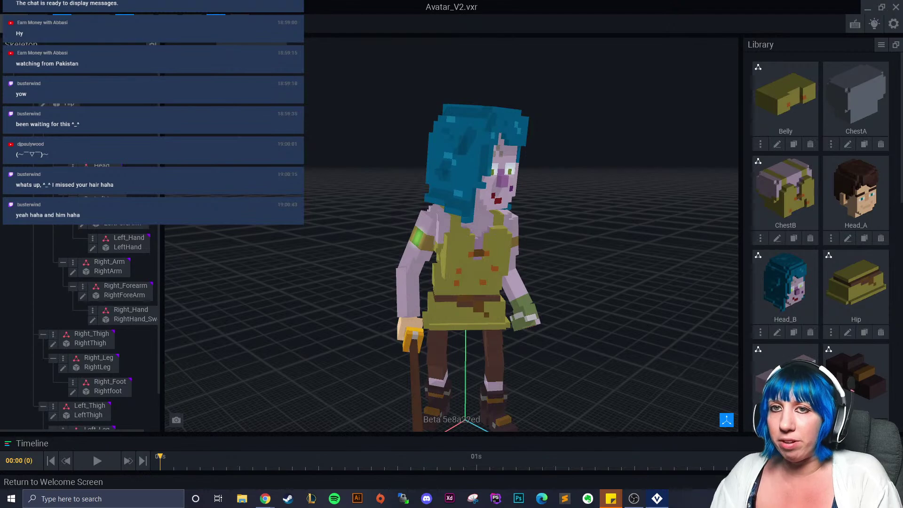
right_click_drag(494, 263, 503, 339)
scroll(503, 342, "up", 5)
scroll(504, 342, "down", 2)
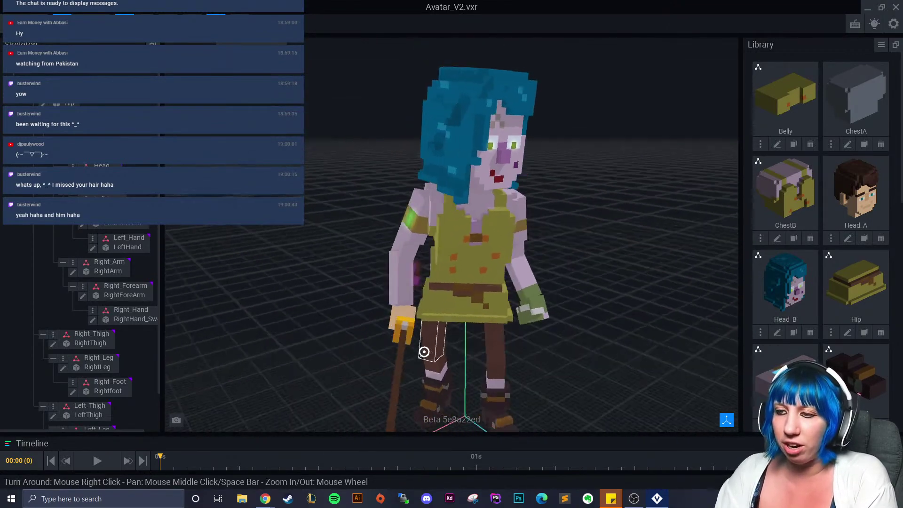
right_click_drag(423, 352, 386, 297)
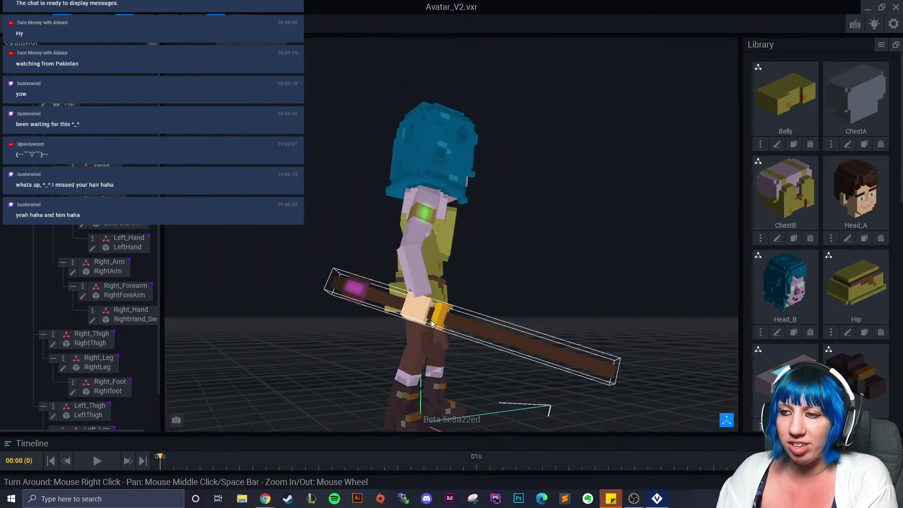
left_click(349, 336)
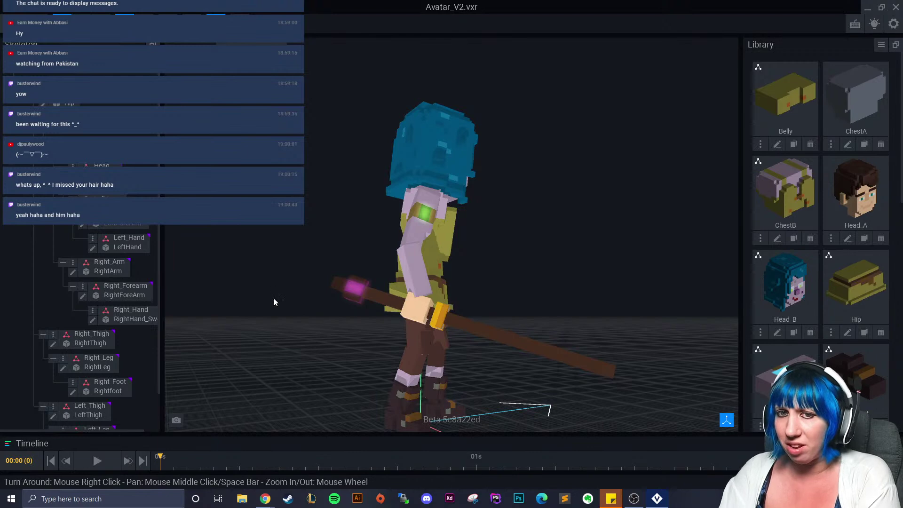
- Close Avatar_V2.vxr and save its changes
right_click_drag(368, 363, 368, 364)
key("alt+F4")
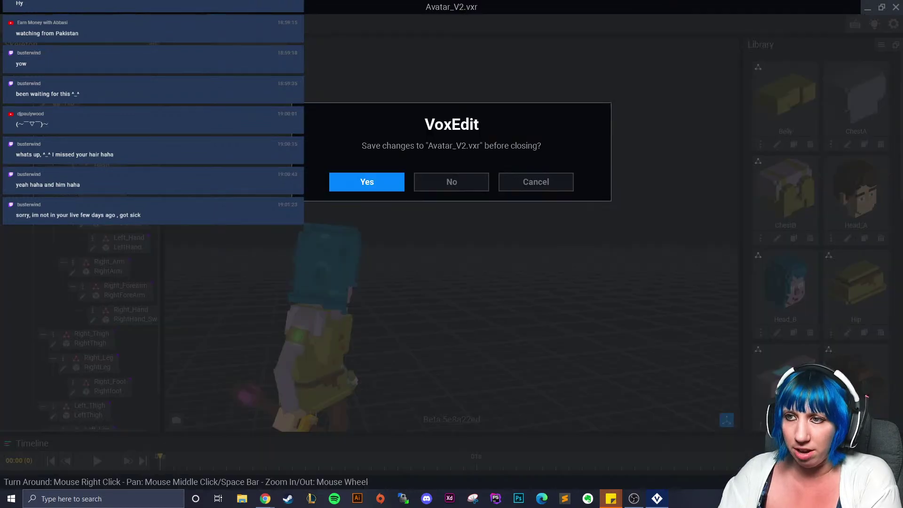
left_click(367, 182)
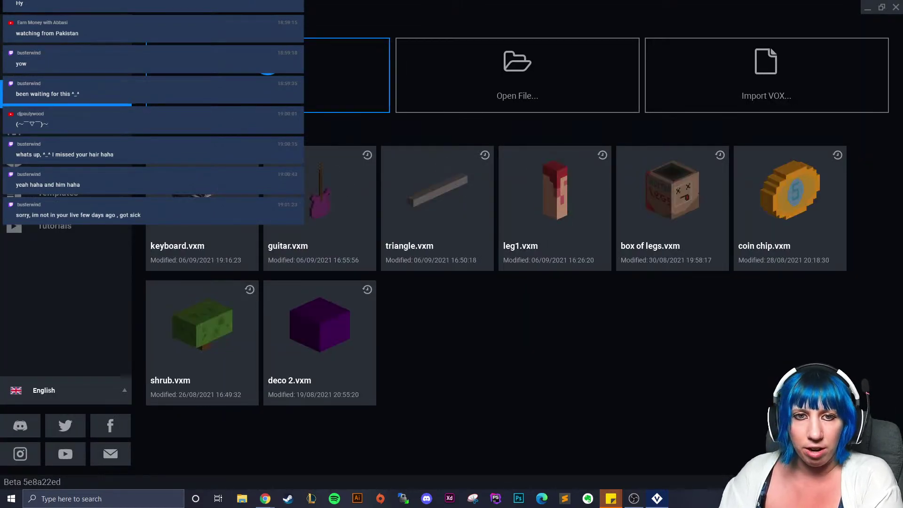
- Bring up the sticky note with the build list, check the potion work bench entry, and move the note aside
key("alt+Tab")
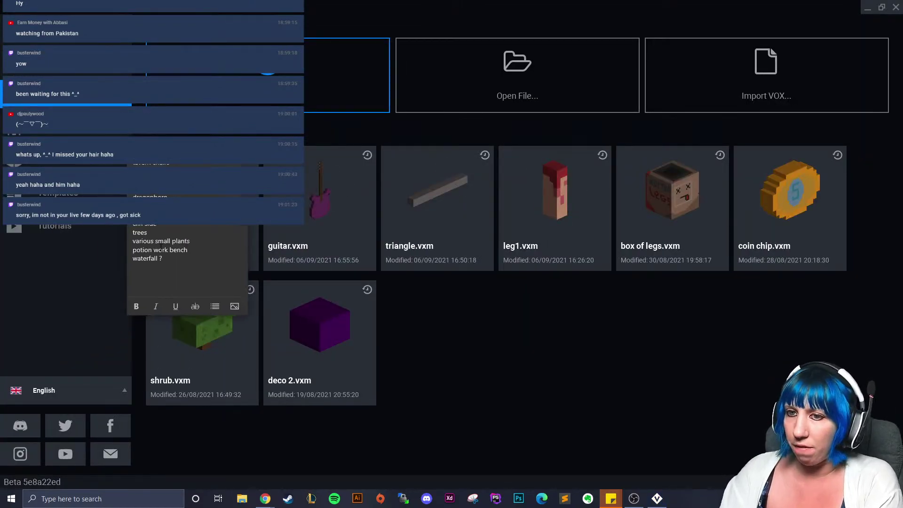
double_click(170, 250)
left_click(170, 250)
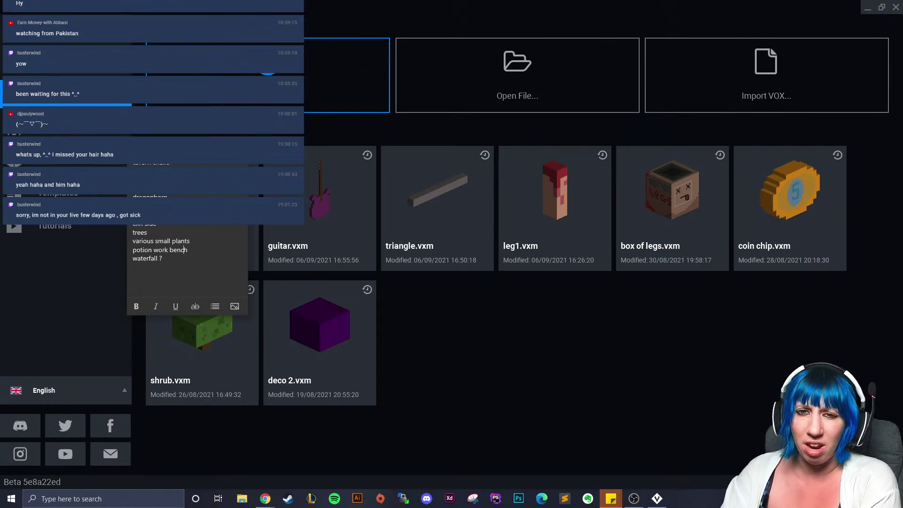
left_click_drag(188, 141, 0, 166)
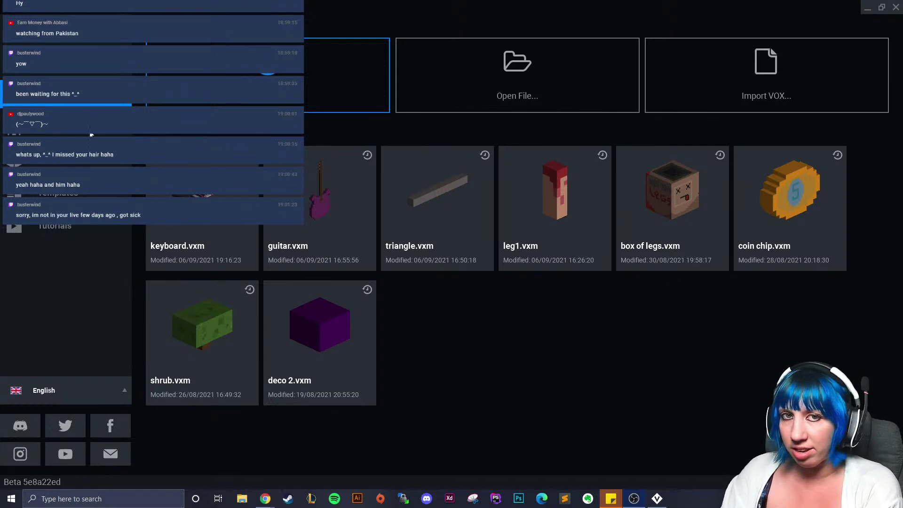
- Start a new voxel model and create a folder named "interior" inside the witches folder of the Sandbox directory
left_click(268, 75)
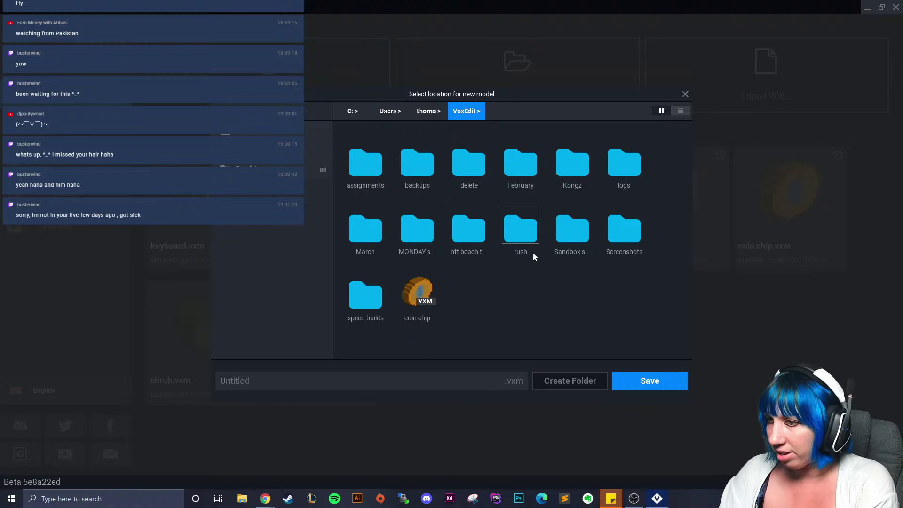
double_click(576, 232)
double_click(370, 288)
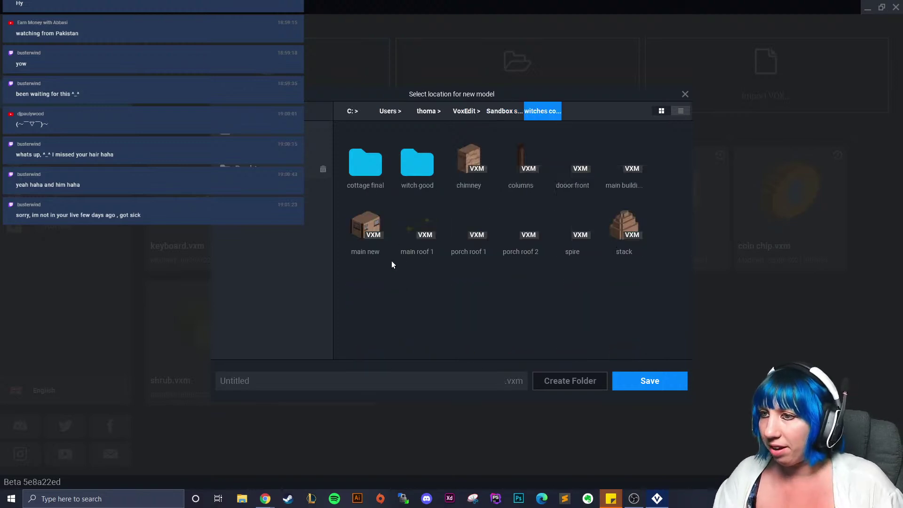
left_click(343, 385)
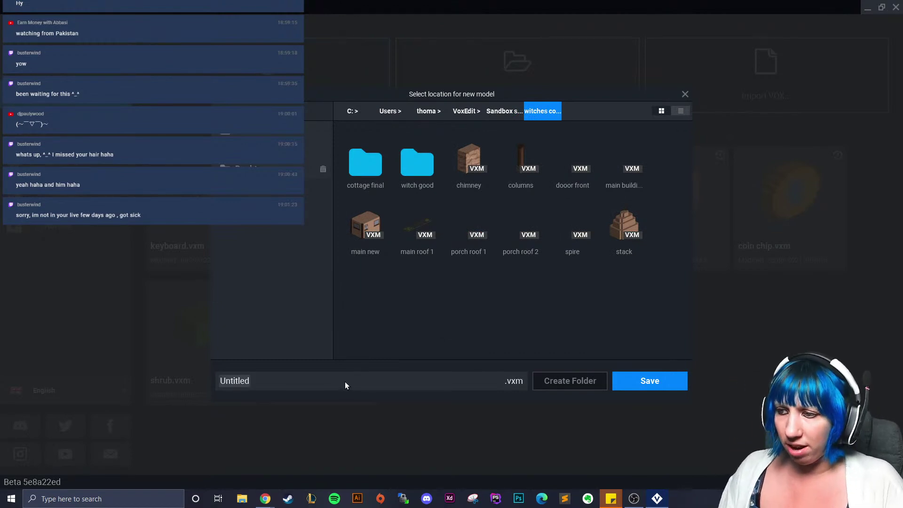
left_click(560, 386)
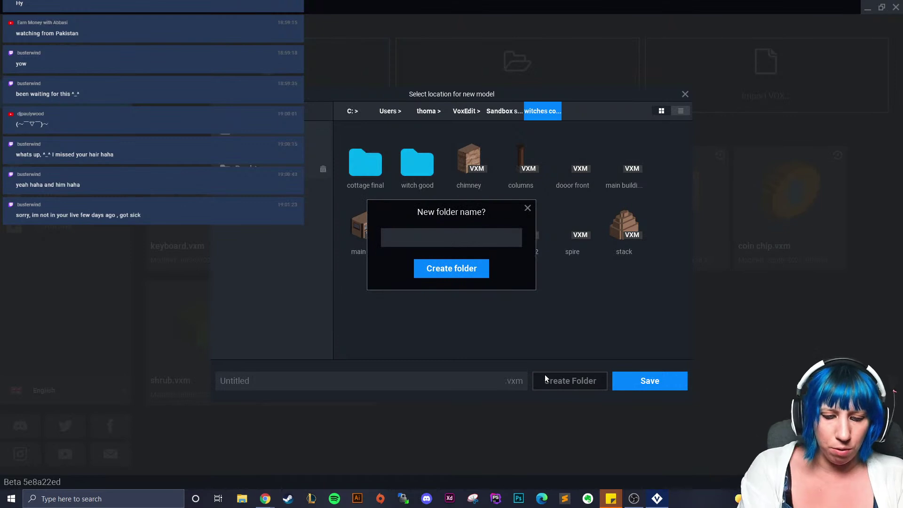
type("interior")
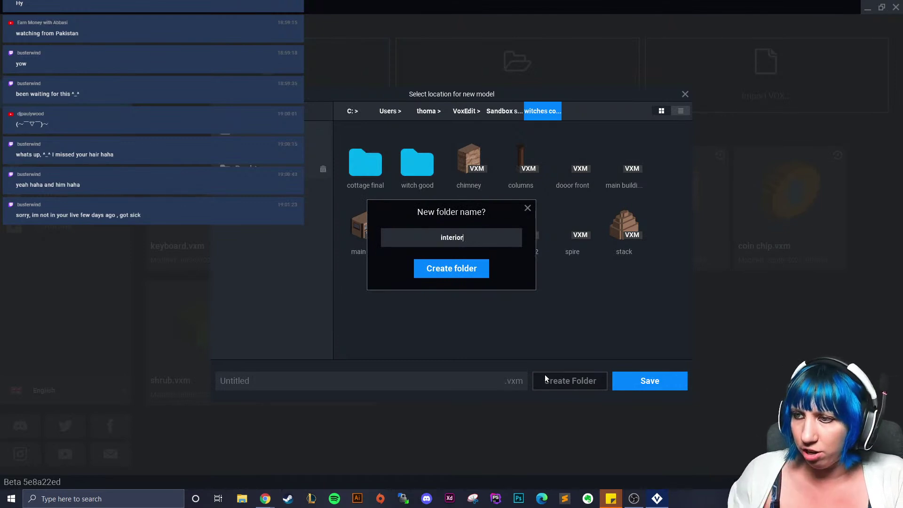
left_click(448, 269)
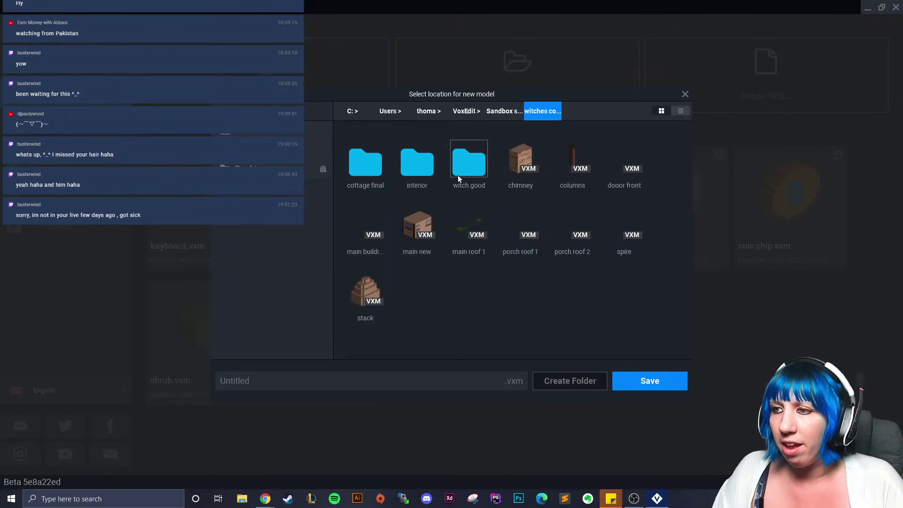
- Save the new model as "potion workbench" in the interior folder
double_click(416, 171)
left_click(380, 385)
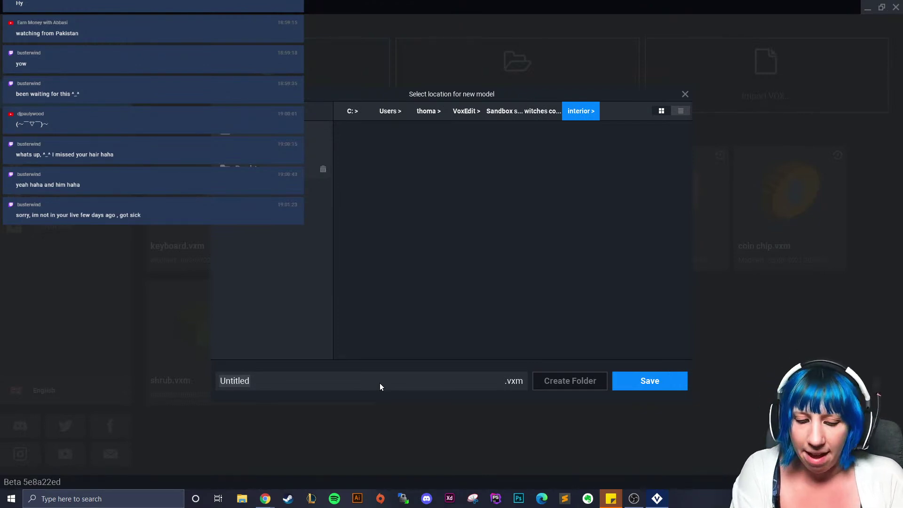
type("potion")
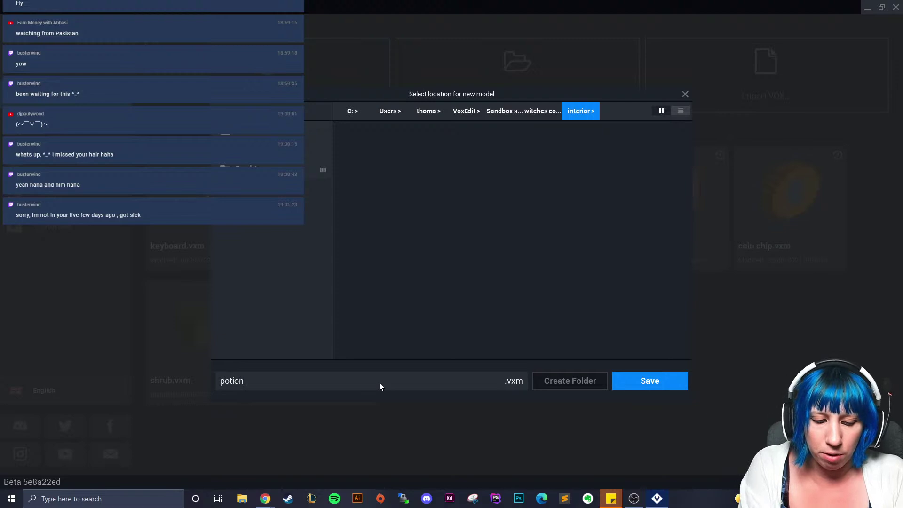
type(" work")
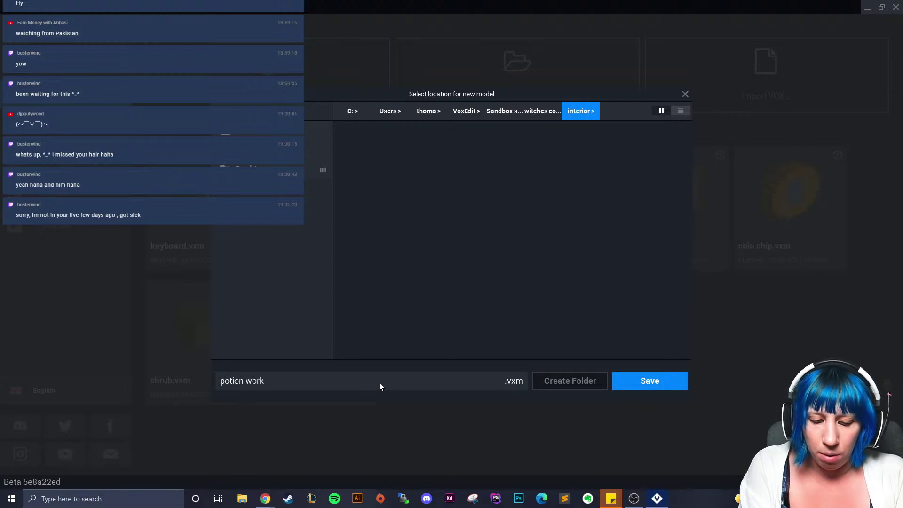
type("bench")
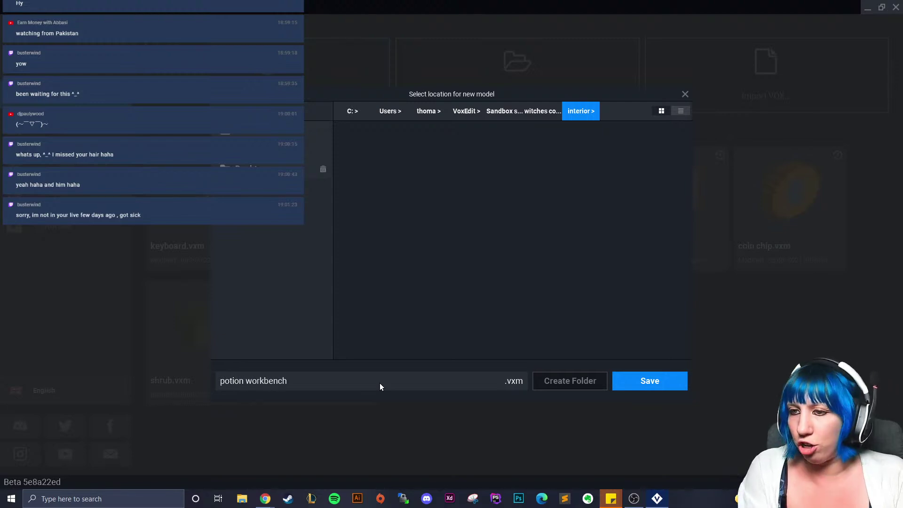
left_click(644, 380)
- Start loading a PNG as the colour palette and browse to the Downloads folder in the user directory
right_click_drag(564, 251, 515, 250)
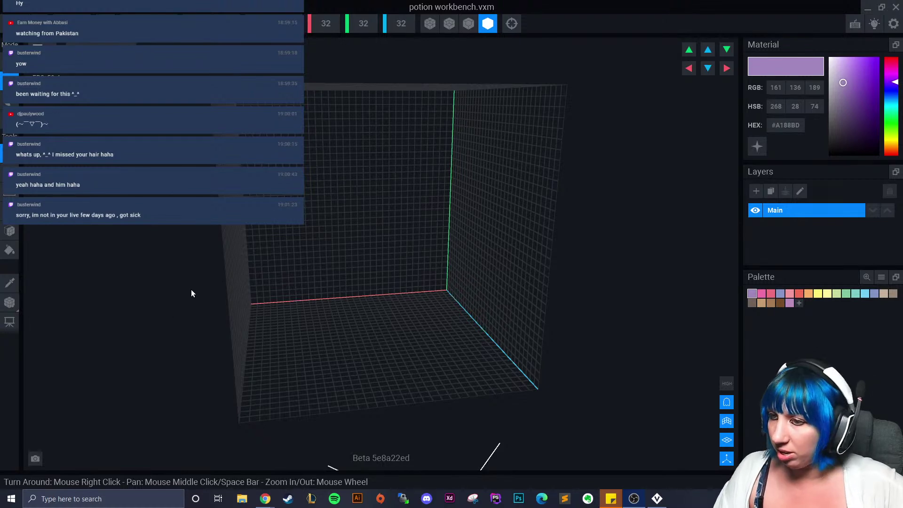
right_click_drag(191, 294, 538, 345)
left_click(881, 277)
left_click(864, 294)
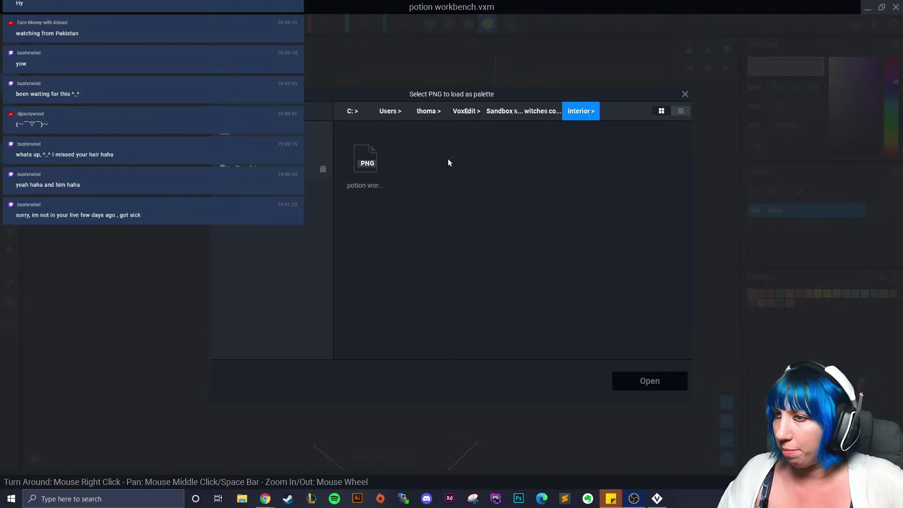
left_click(315, 130)
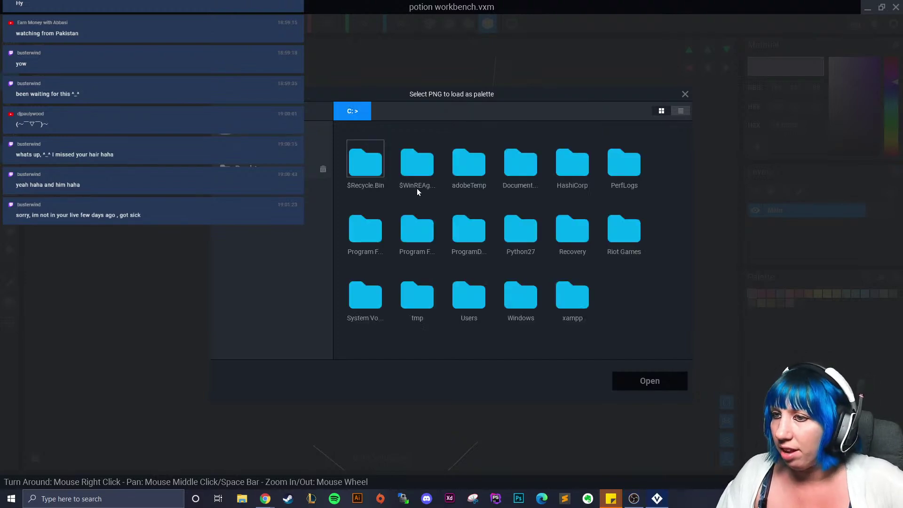
double_click(466, 297)
double_click(624, 163)
scroll(608, 236, "down", 5)
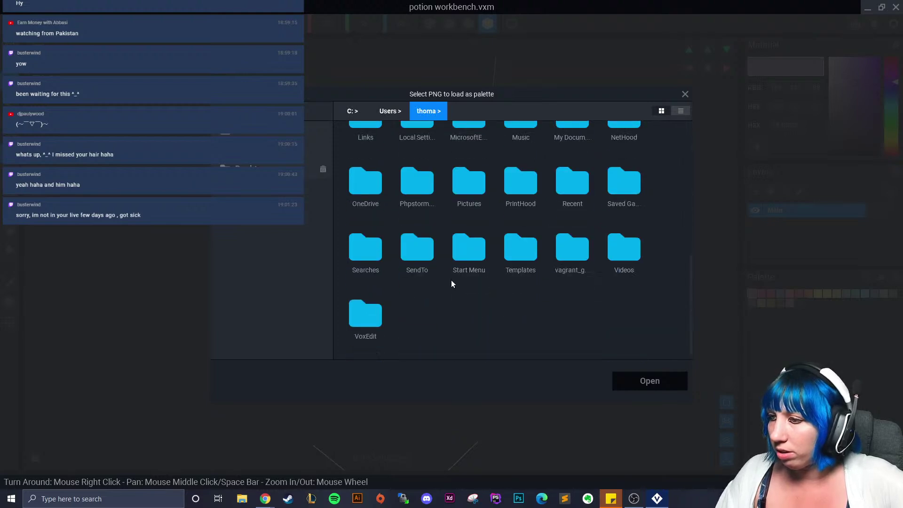
scroll(431, 210, "up", 5)
double_click(412, 197)
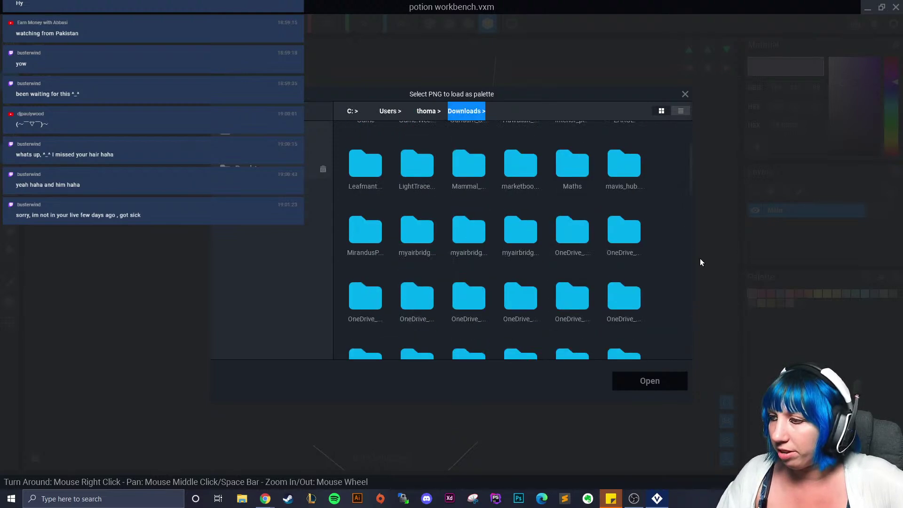
- Load the PNG whose name starts with "USE THISS" from Downloads as the palette
scroll(616, 310, "down", 10)
scroll(611, 315, "down", 5)
left_click(614, 326)
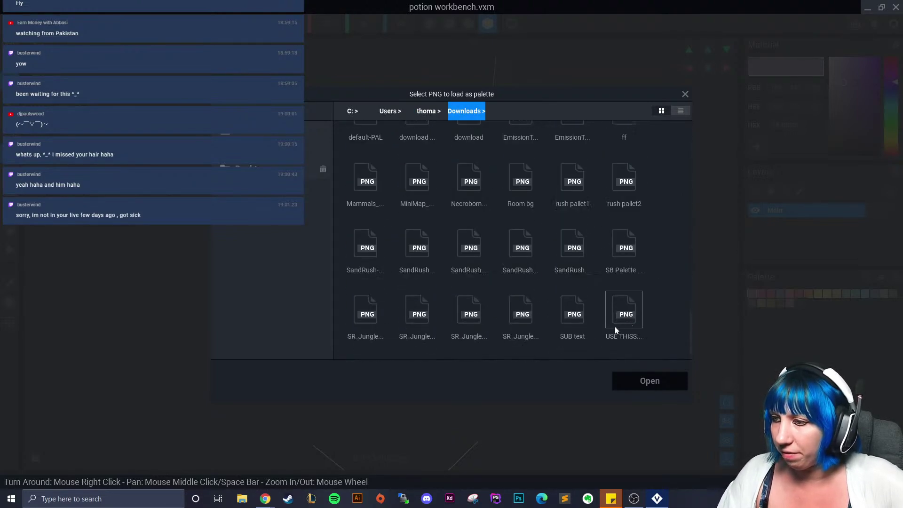
left_click(654, 383)
- Set the model volume's Y height to 45 voxels
right_click_drag(368, 327, 389, 74)
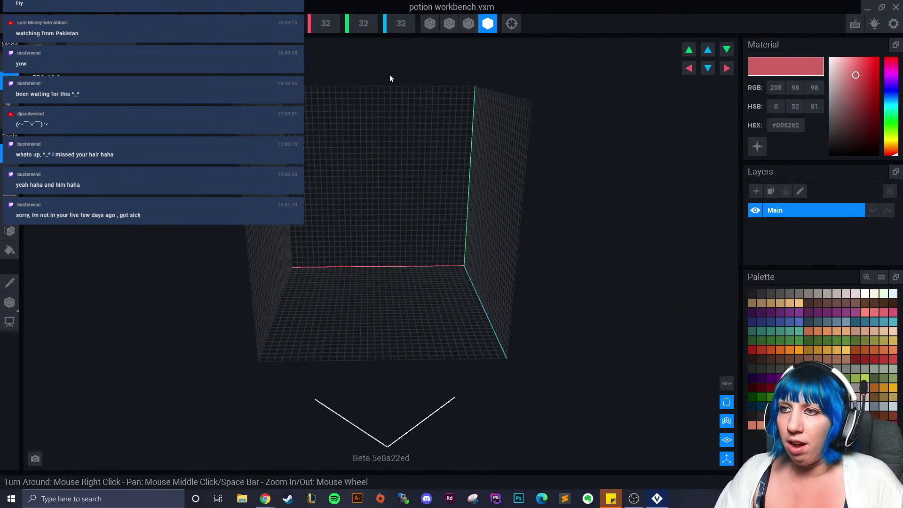
left_click(361, 24)
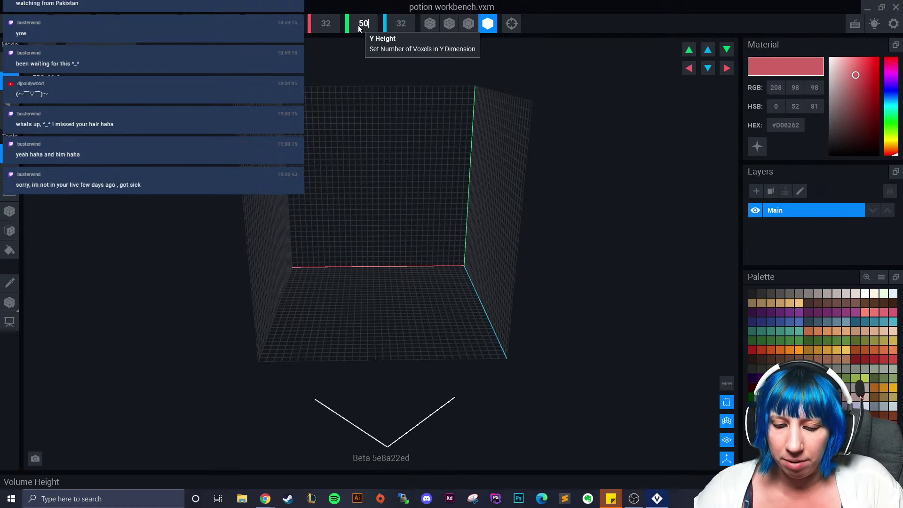
key("BackSpace")
type("45")
key("Return")
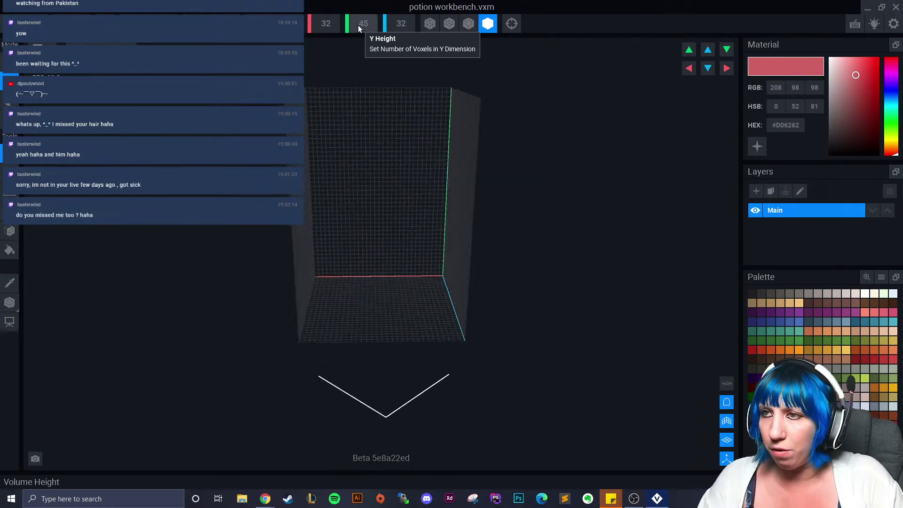
- Set the model volume's X width to 50 voxels
left_click(335, 27)
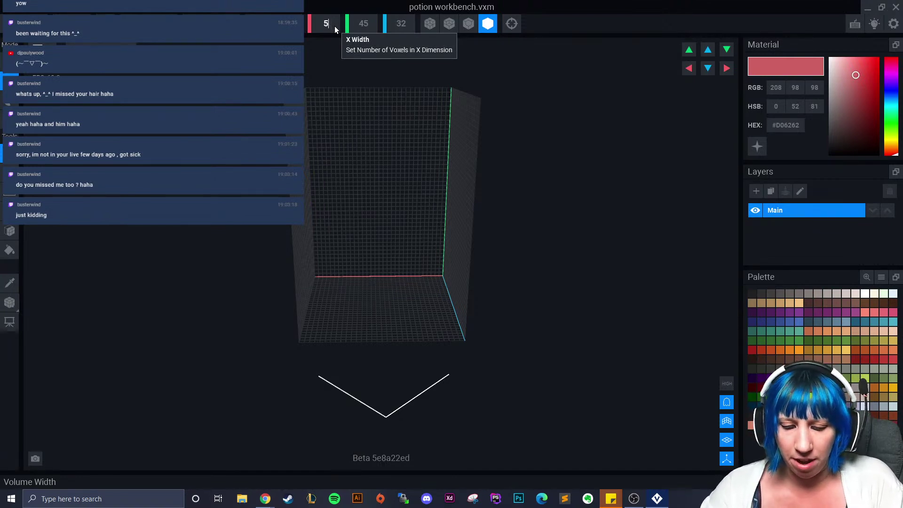
type("50")
key("Return")
right_click_drag(432, 162, 432, 162)
- Set the model volume's X width to 55 voxels
left_click(329, 24)
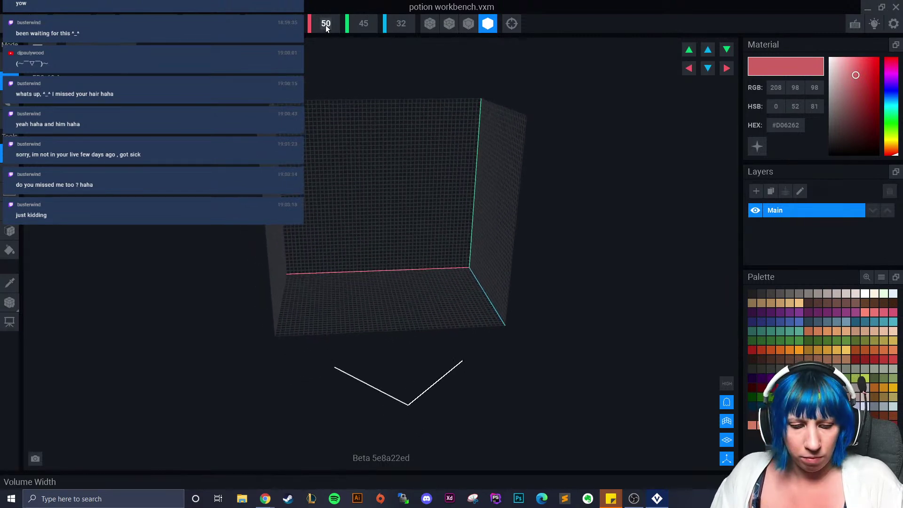
type("55")
key("Return")
right_click_drag(421, 268, 416, 287)
scroll(416, 287, "up", 3)
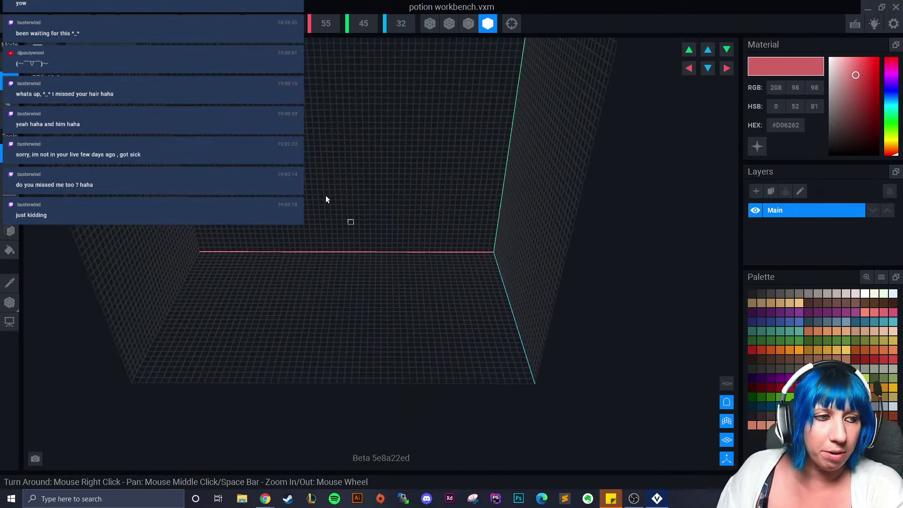
- Enable X and Z symmetry and build a dark brown #452E22 tabletop slab across the top of the volume
left_click(253, 23)
left_click(292, 23)
right_click_drag(315, 257, 342, 268)
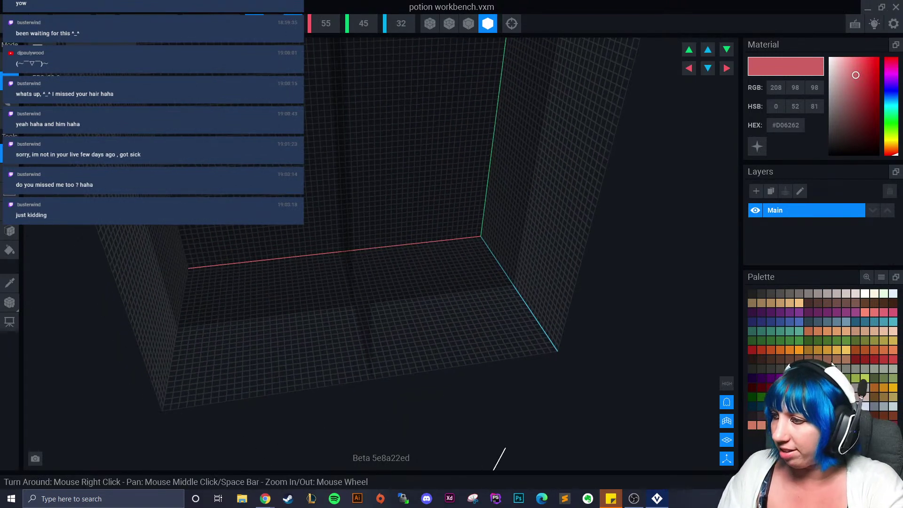
left_click(770, 359)
right_click_drag(474, 337, 402, 319)
left_click_drag(301, 127, 309, 152)
right_click_drag(309, 155, 322, 209)
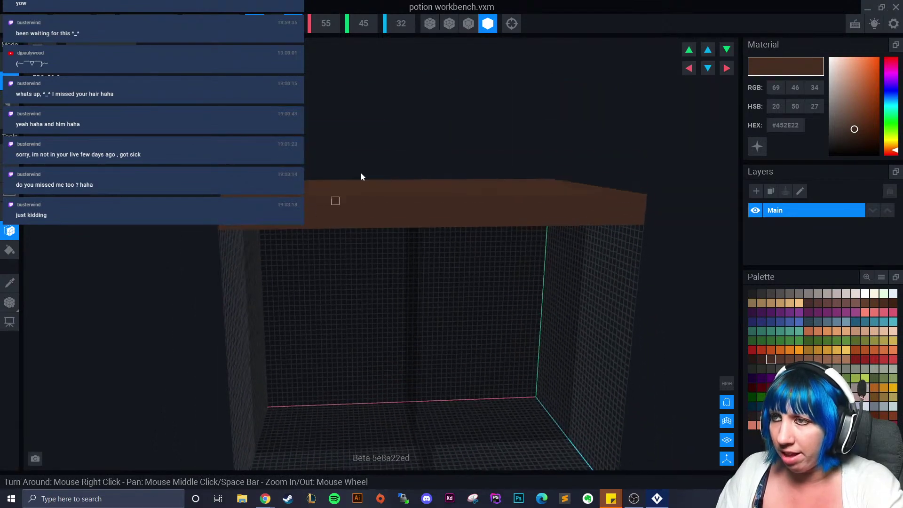
- Show the edge outlines and add mirrored square leg stubs under the four corners of the tabletop with the Box tool
left_click(468, 24)
mouse_move(376, 261)
right_mouse_down()
mouse_move(334, 169)
mouse_move(329, 179)
mouse_move(339, 161)
mouse_move(372, 256)
right_mouse_up()
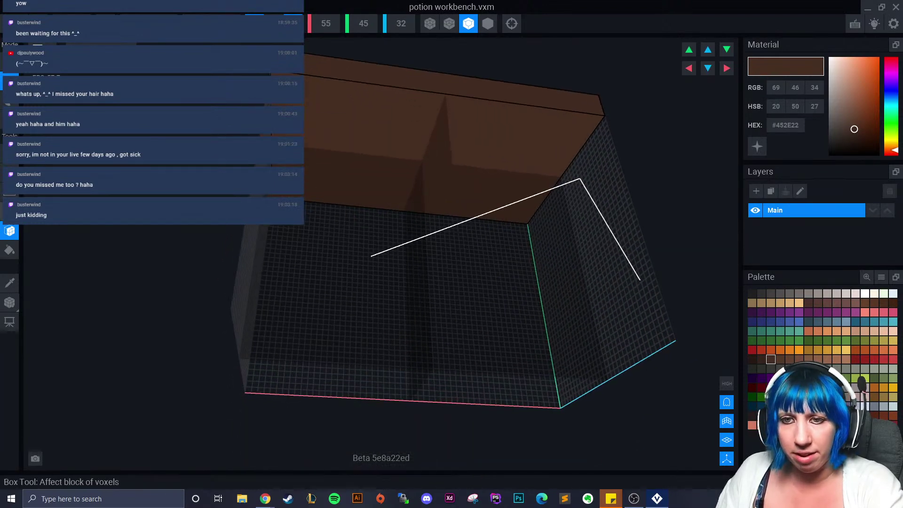
left_click(10, 212)
left_click_drag(285, 90, 311, 116)
right_click_drag(312, 115, 328, 154)
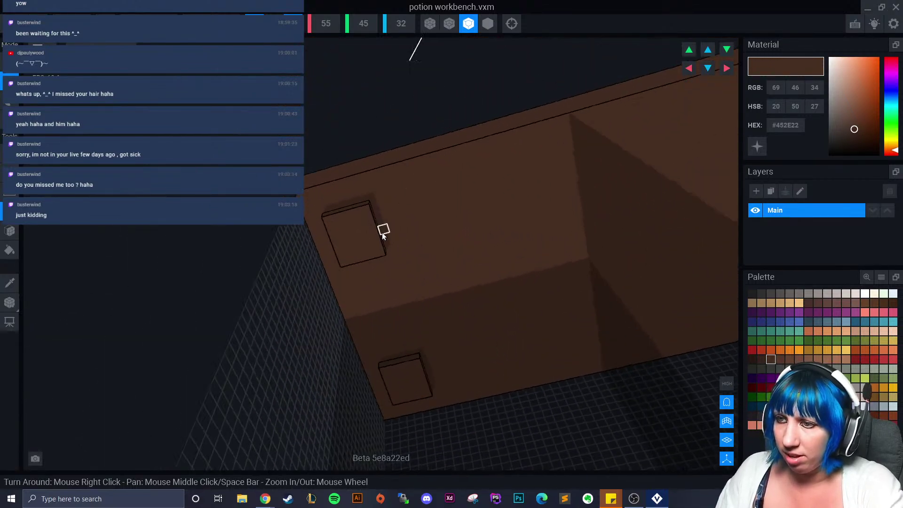
left_click_drag(380, 208, 388, 246)
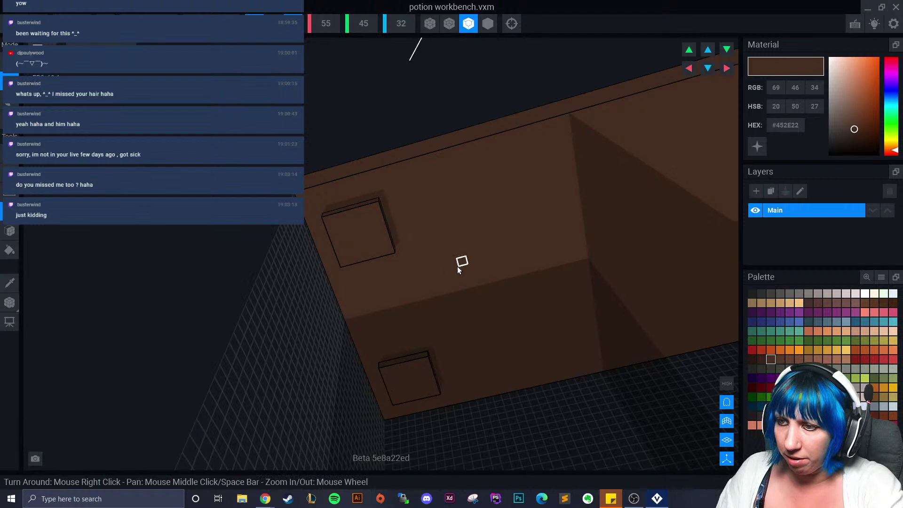
right_click_drag(432, 267, 432, 267)
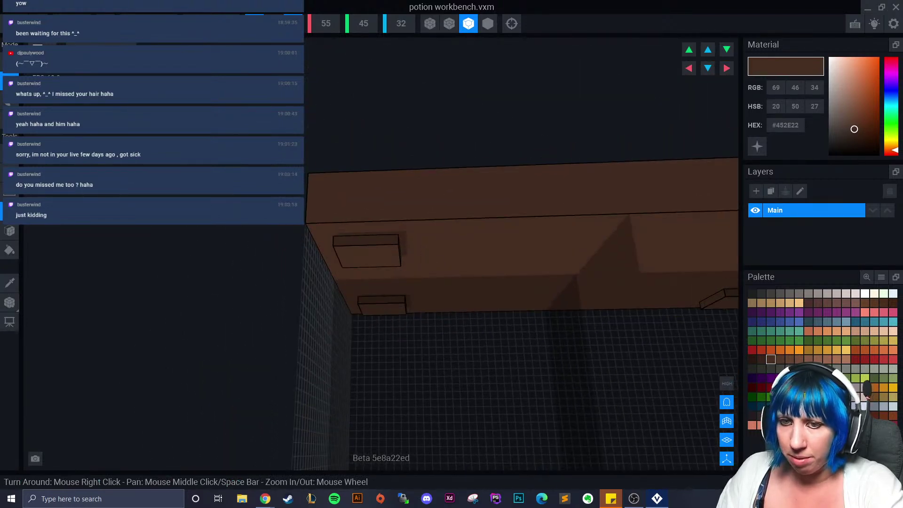
- Extrude the four leg stubs down to the floor of the volume with the Face tool
left_click(18, 231)
right_click_drag(376, 259, 376, 259)
left_click(372, 203)
left_click_drag(372, 206, 348, 324)
right_click_drag(348, 324, 376, 165)
right_click_drag(359, 274, 328, 72)
left_click_drag(354, 105, 350, 167)
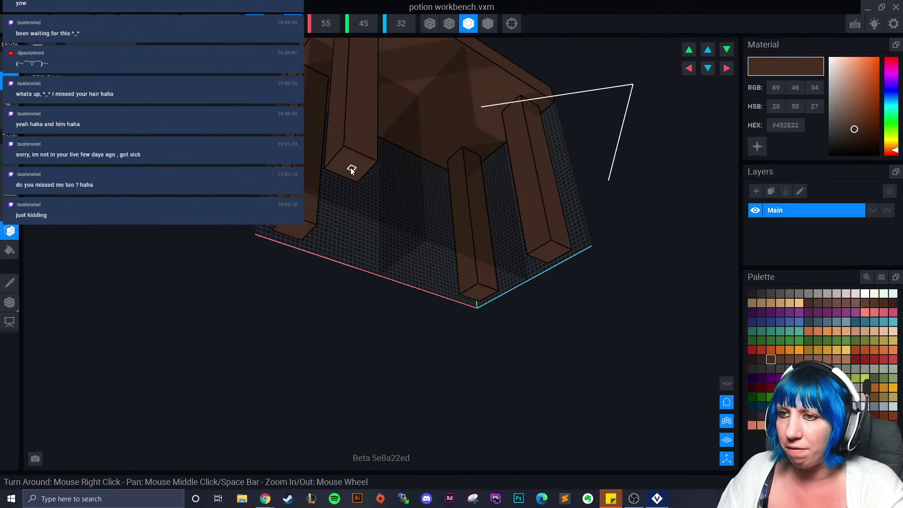
right_click_drag(351, 168, 367, 282)
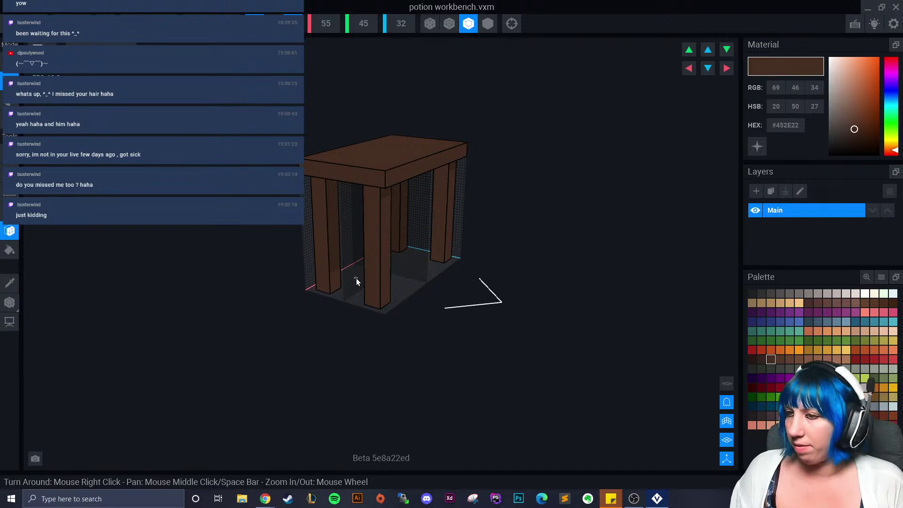
- Set the model volume's Z depth to 38 voxels
right_click_drag(446, 237, 468, 246)
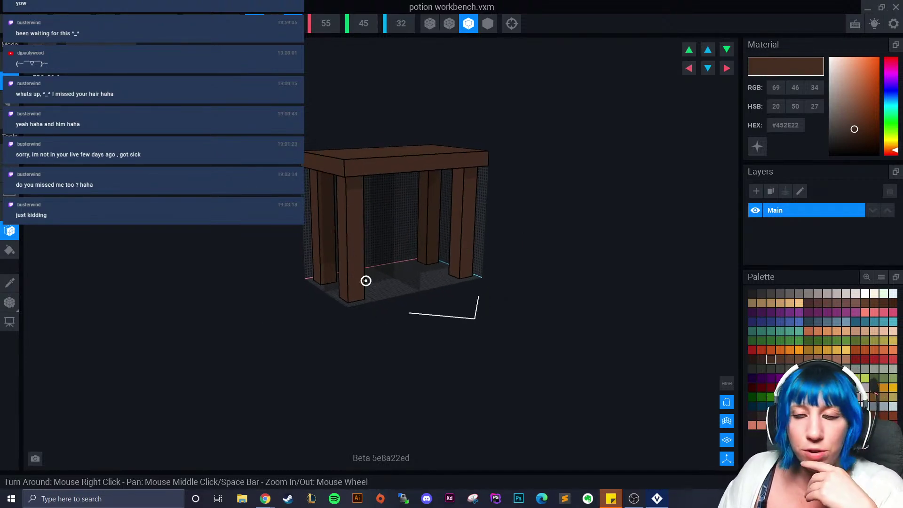
right_click_drag(365, 280, 423, 242)
scroll(382, 235, "up", 5)
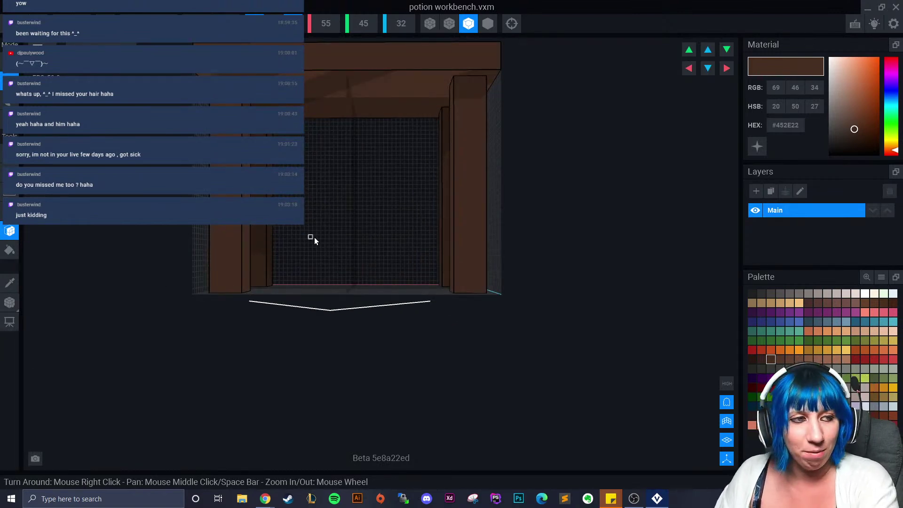
right_click_drag(304, 303, 423, 272)
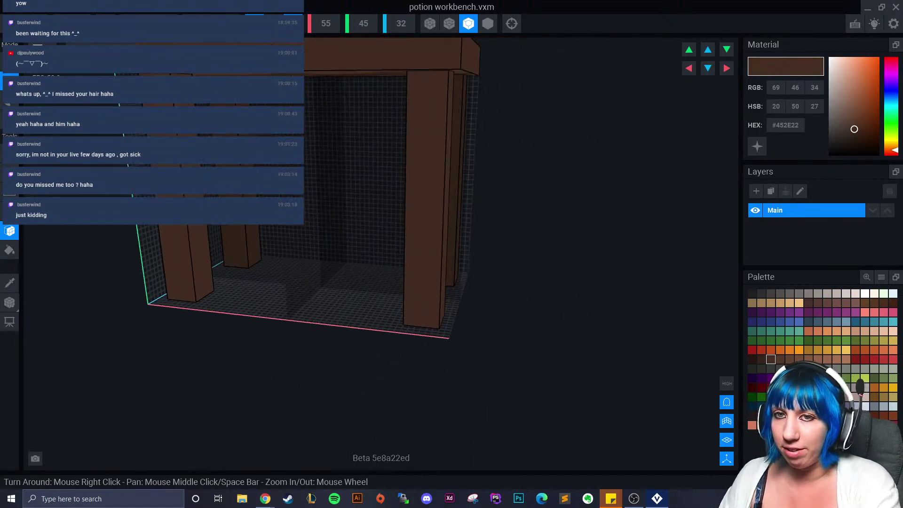
mouse_move(415, 212)
right_mouse_down()
mouse_move(425, 207)
mouse_move(424, 222)
right_mouse_up()
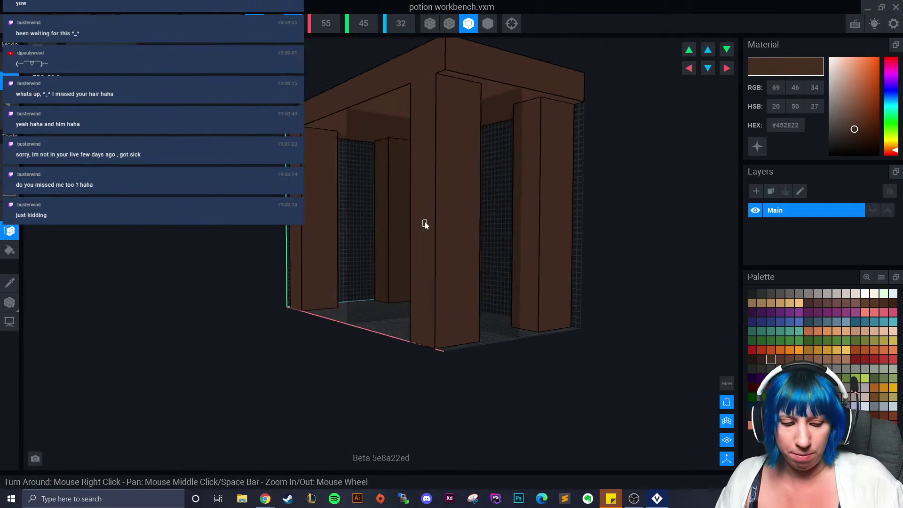
right_click_drag(491, 264, 313, 276)
mouse_move(308, 172)
right_mouse_down()
mouse_move(306, 186)
mouse_move(373, 269)
mouse_move(334, 224)
mouse_move(431, 60)
right_mouse_up()
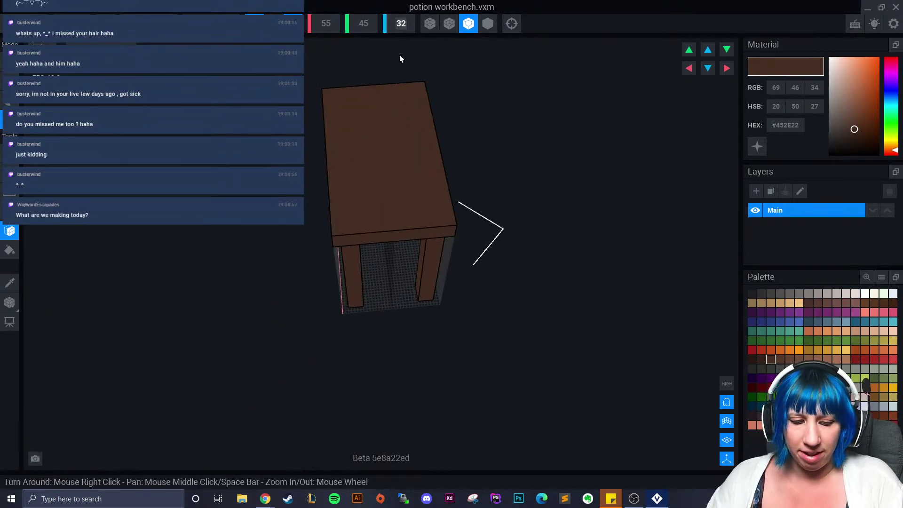
key("BackSpace")
key("BackSpace")
type("38")
key("Return")
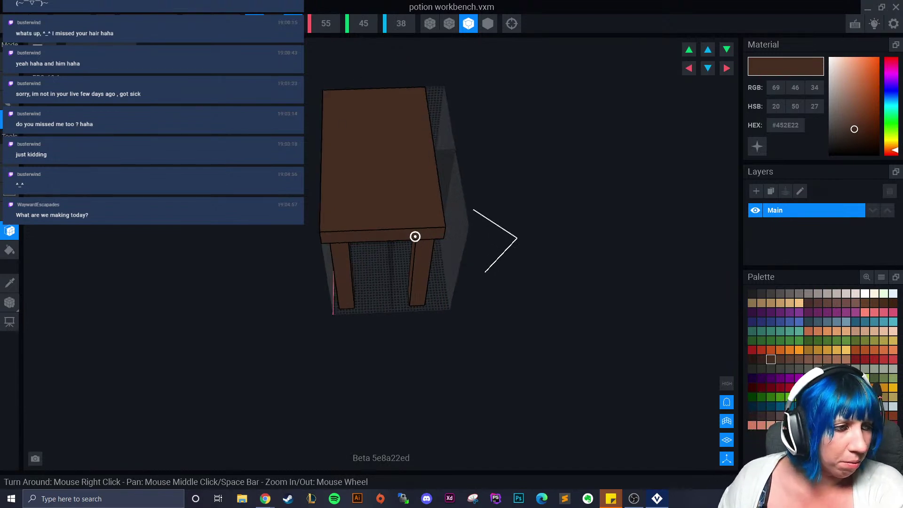
- Try to erase the front legs of the table and thin the back legs by removing face layers
right_click_drag(413, 235, 309, 309)
scroll(437, 315, "up", 5)
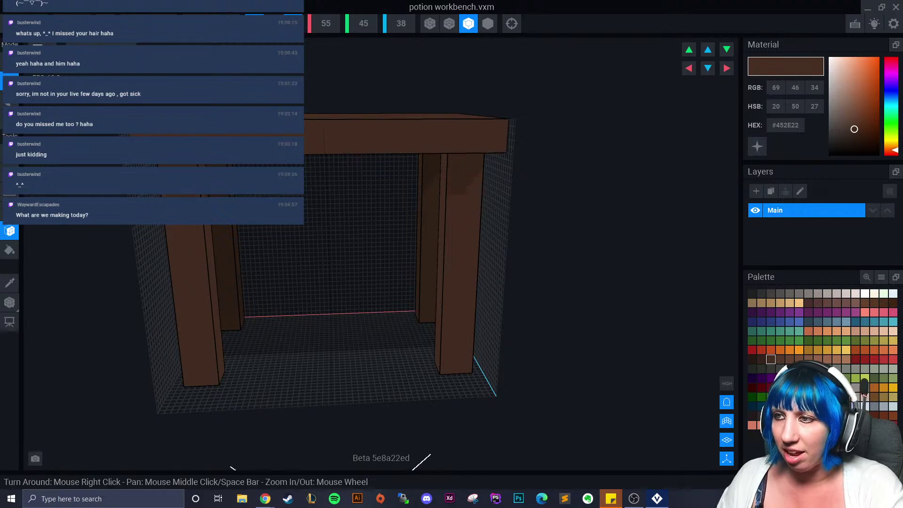
right_click_drag(228, 225, 232, 231)
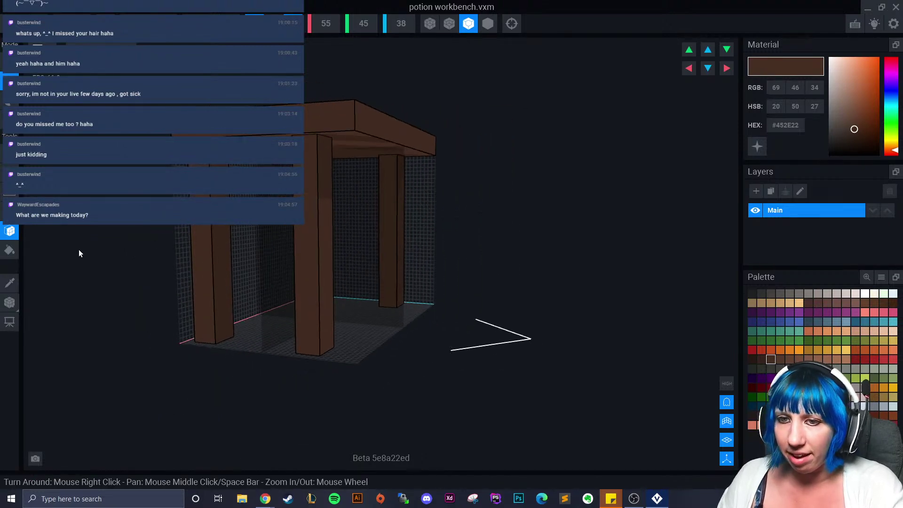
right_click_drag(301, 237, 323, 250)
left_click(317, 230)
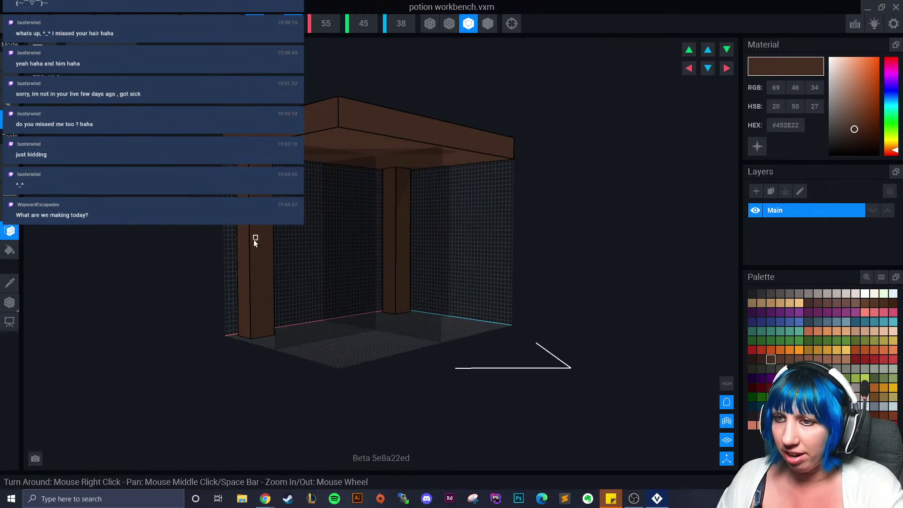
left_click(258, 238)
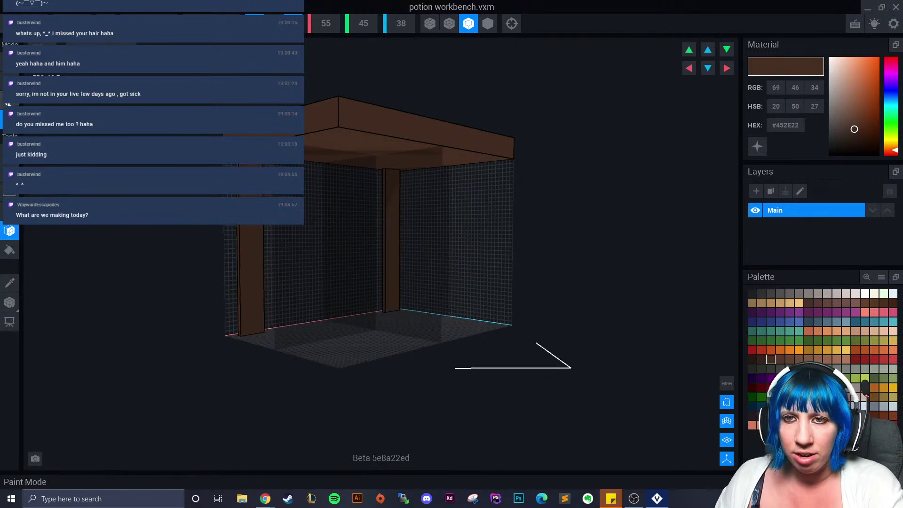
- Undo the erasures made on the table legs
key("ctrl+z")
key("ctrl+z")
key("ctrl+z")
key("ctrl+z")
key("ctrl+z")
key("ctrl+z")
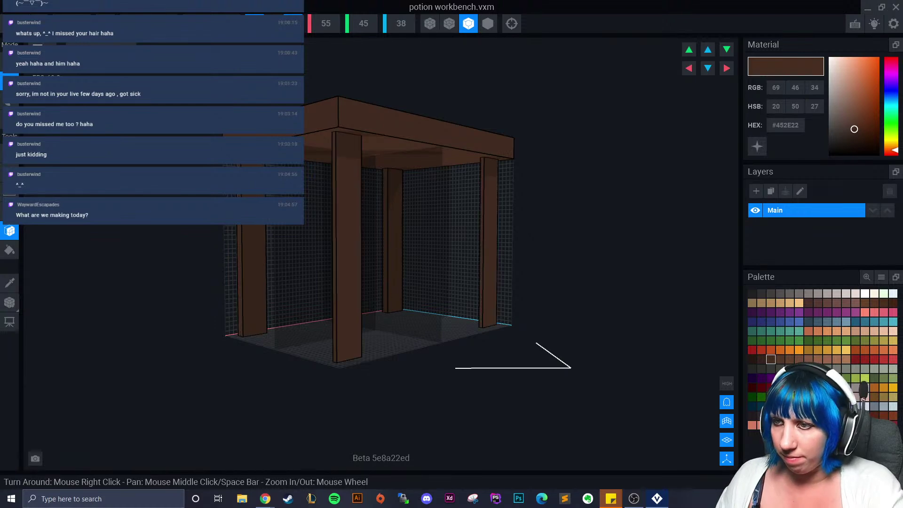
right_click_drag(270, 227, 479, 197)
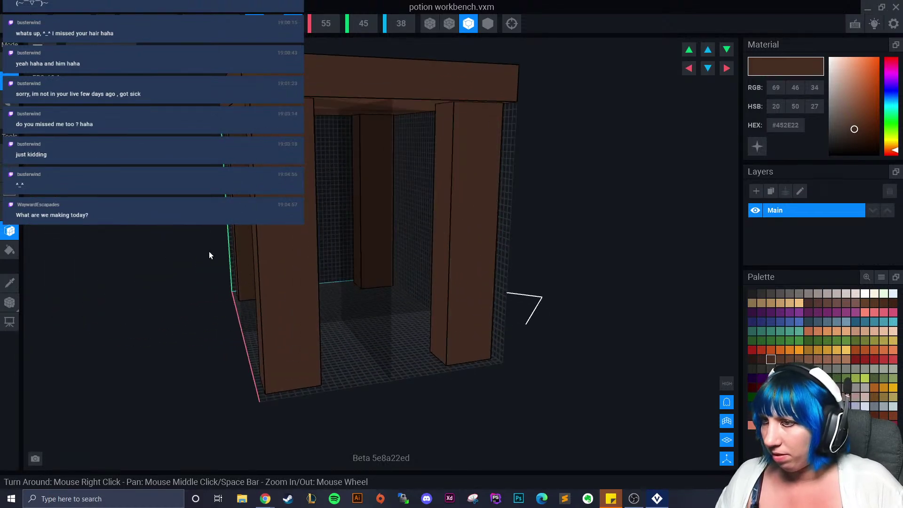
right_click_drag(210, 254, 242, 250)
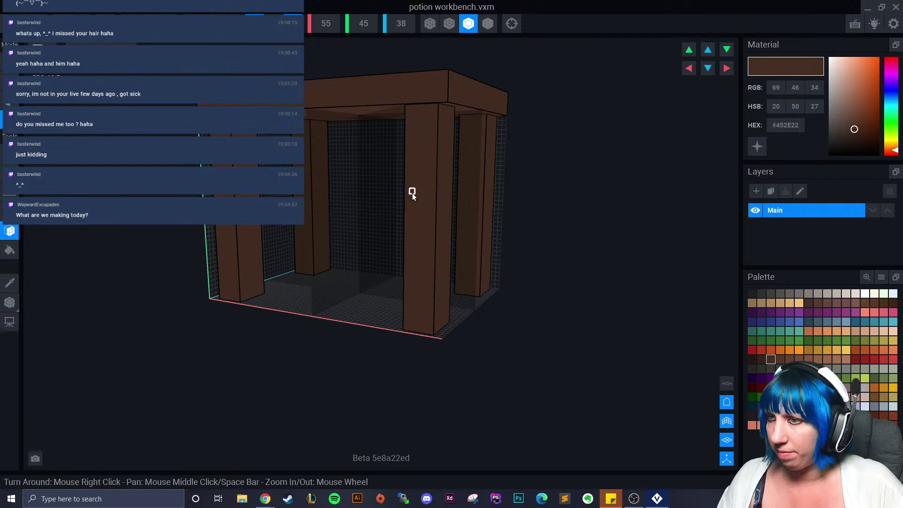
right_click_drag(412, 193, 532, 199)
right_click_drag(543, 238, 275, 292)
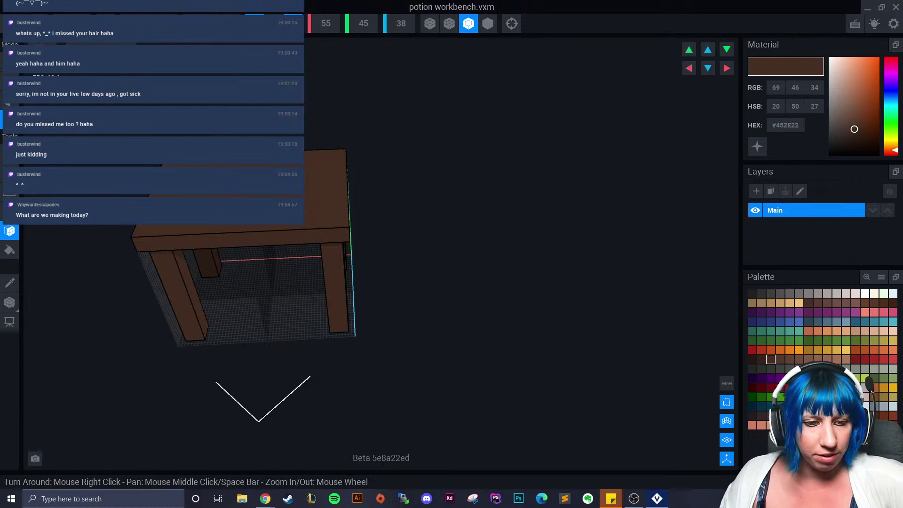
- Switch to Sticky Notes, open the note listing the planned models, and place it over the empty area beside the table
mouse_move(611, 499)
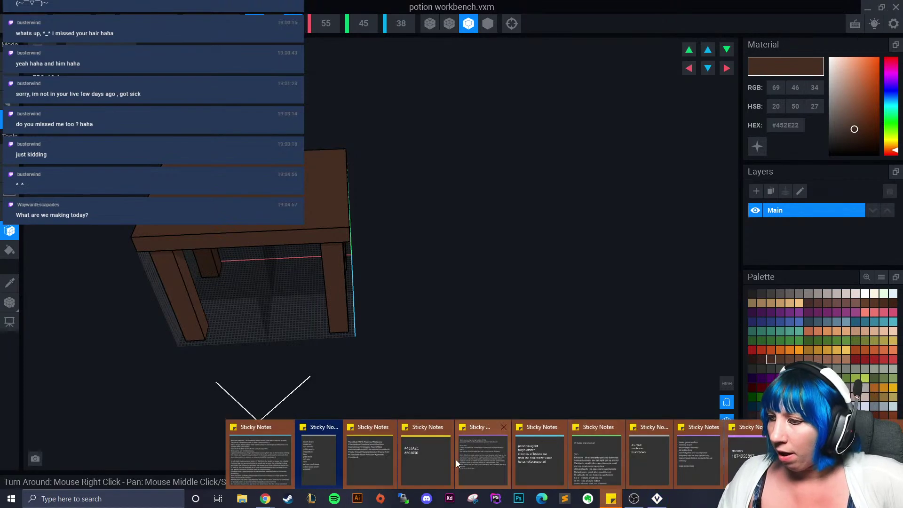
left_click(314, 465)
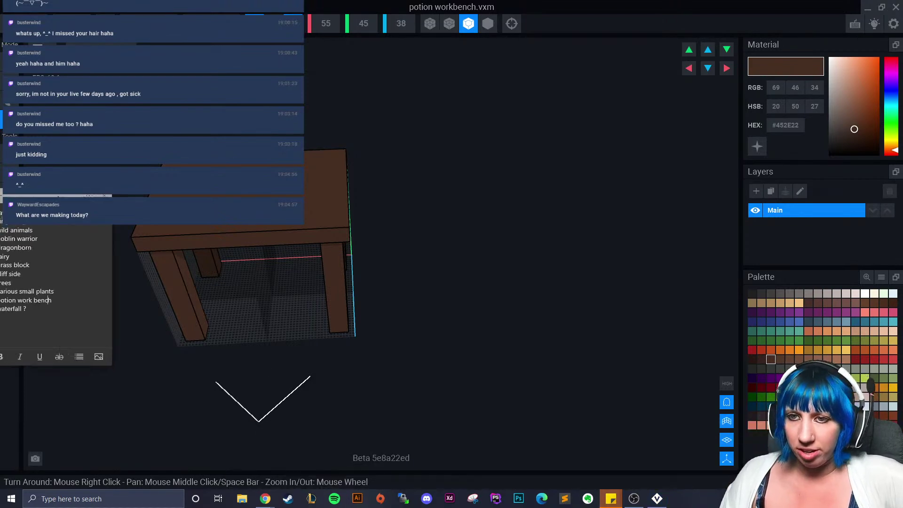
left_click_drag(71, 195, 129, 135)
left_click_drag(181, 271, 170, 303)
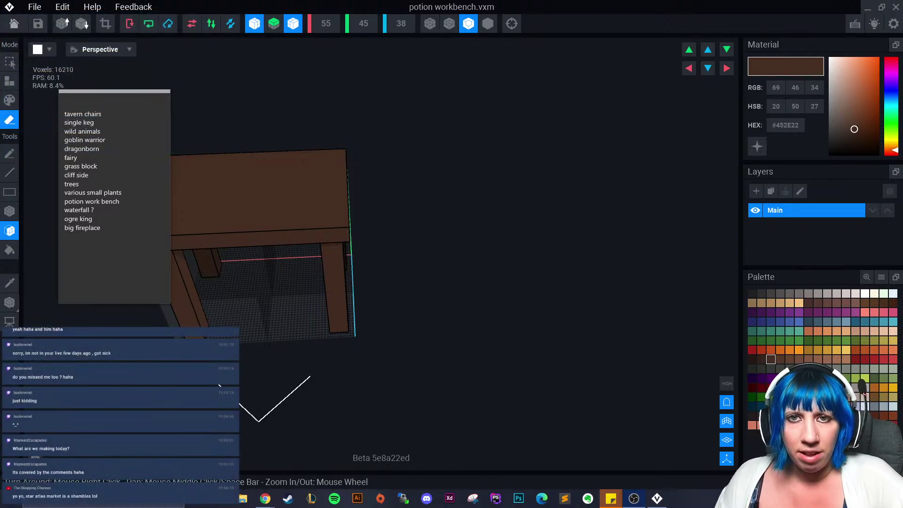
left_click_drag(133, 99, 169, 107)
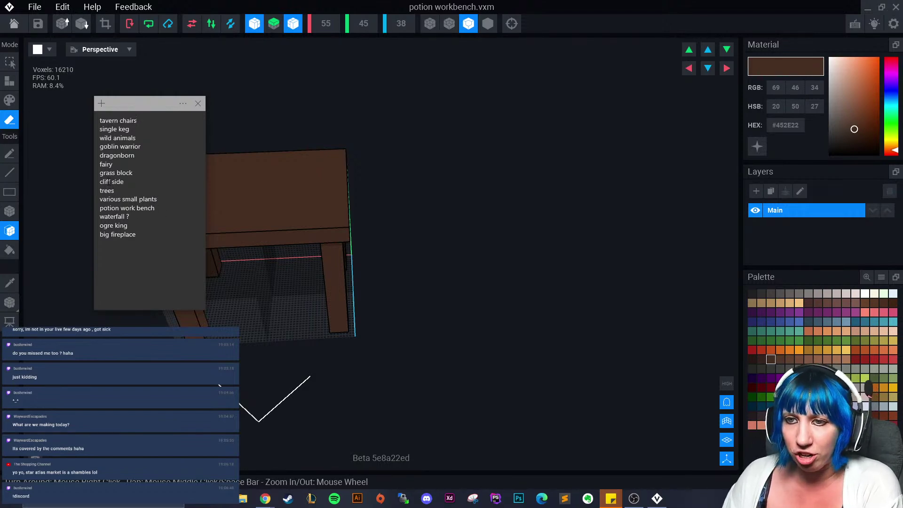
- Review the note's planned models from tavern chairs to big fireplace, including the potion work bench, and return to the model in VoxEdit
double_click(138, 122)
left_click(140, 124)
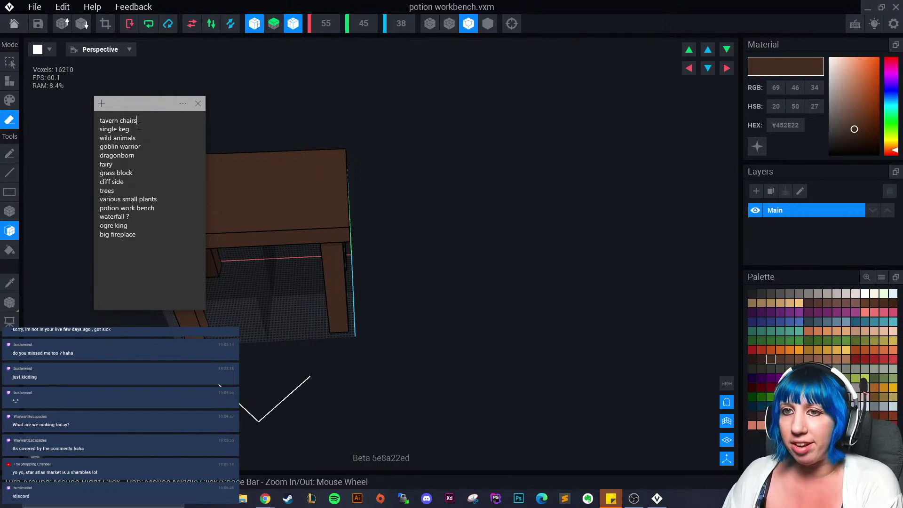
left_click(151, 147)
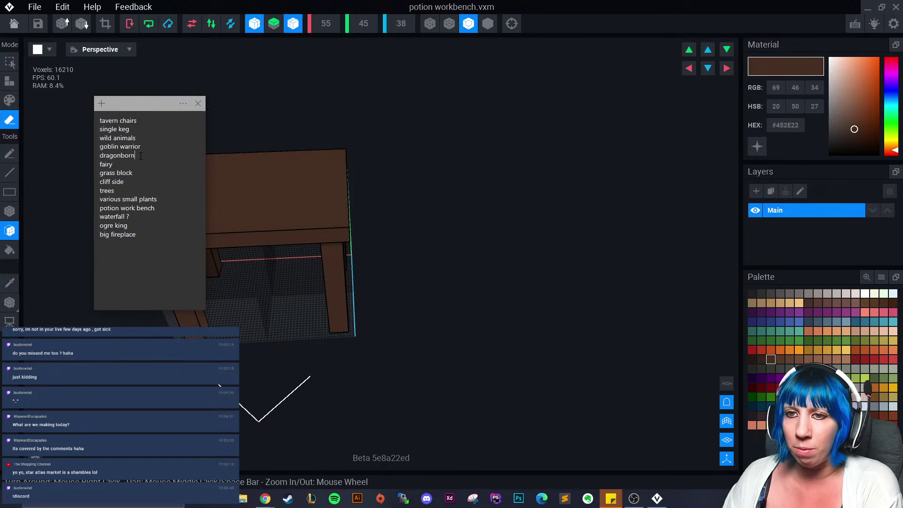
double_click(140, 156)
left_click(138, 157)
left_click(122, 164)
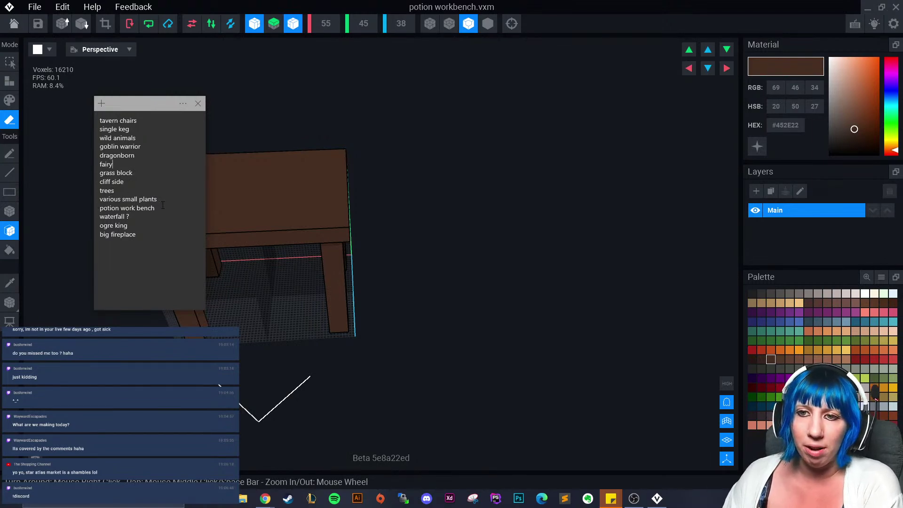
left_click_drag(160, 211, 112, 209)
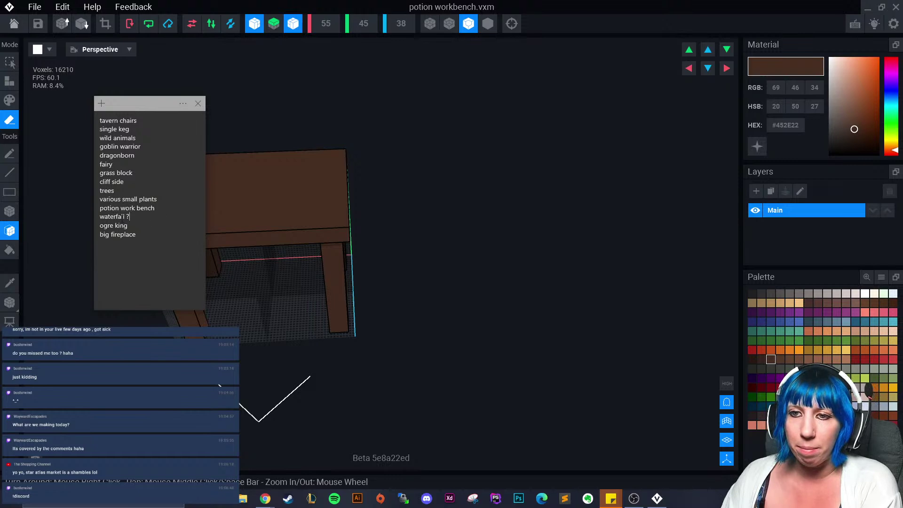
triple_click(117, 217)
left_click(116, 217)
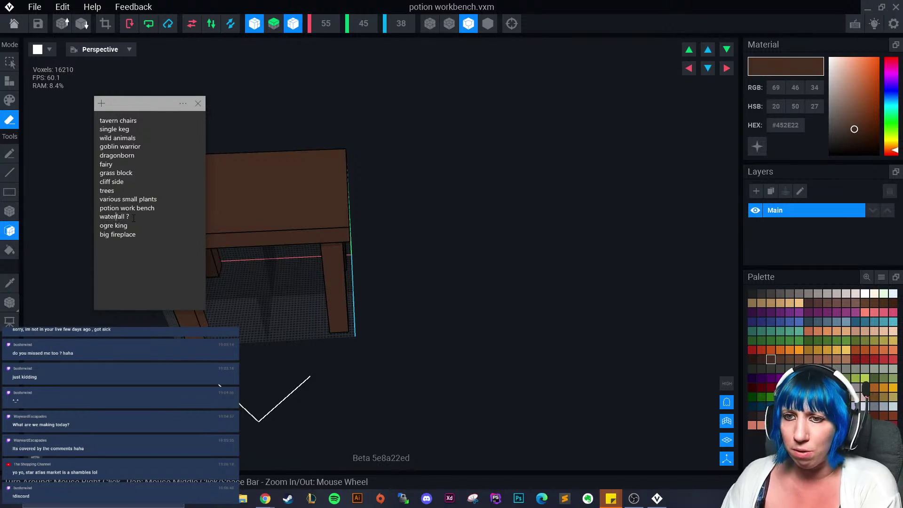
left_click(136, 234)
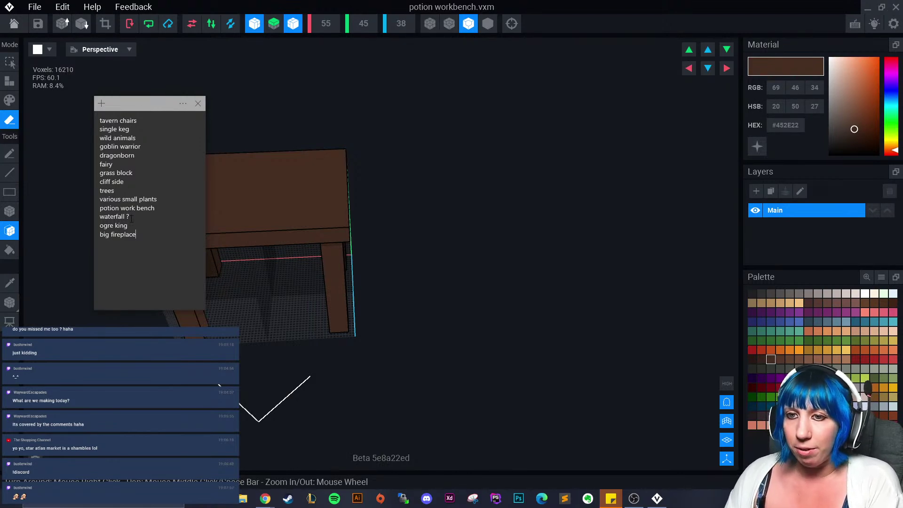
triple_click(154, 209)
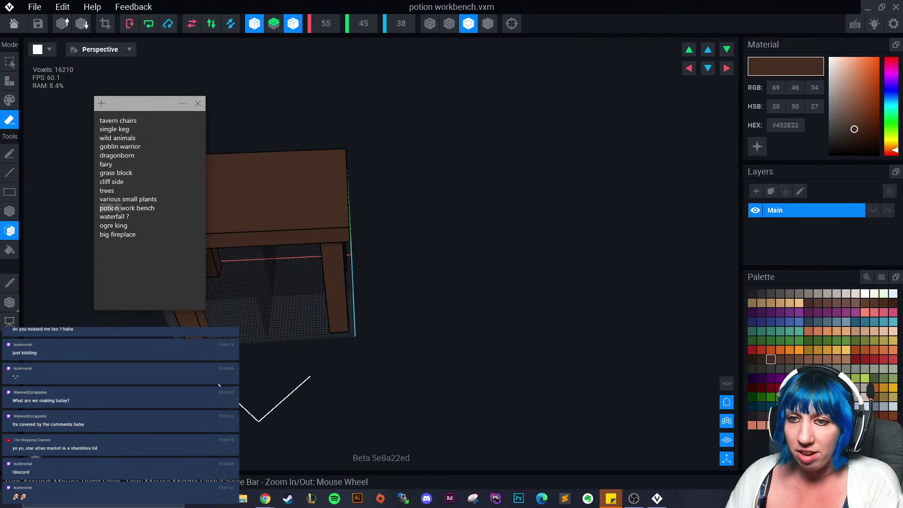
left_click(164, 208)
right_click_drag(327, 259, 334, 266)
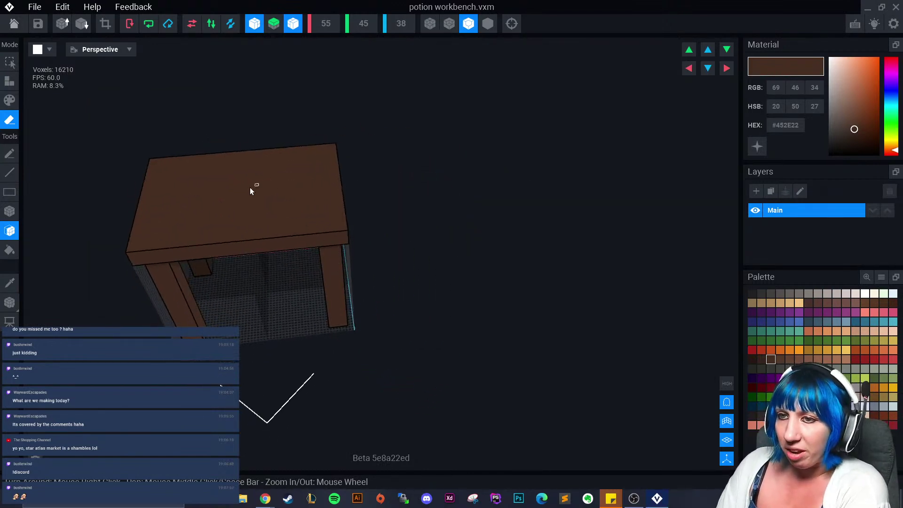
right_click_drag(250, 188, 261, 258)
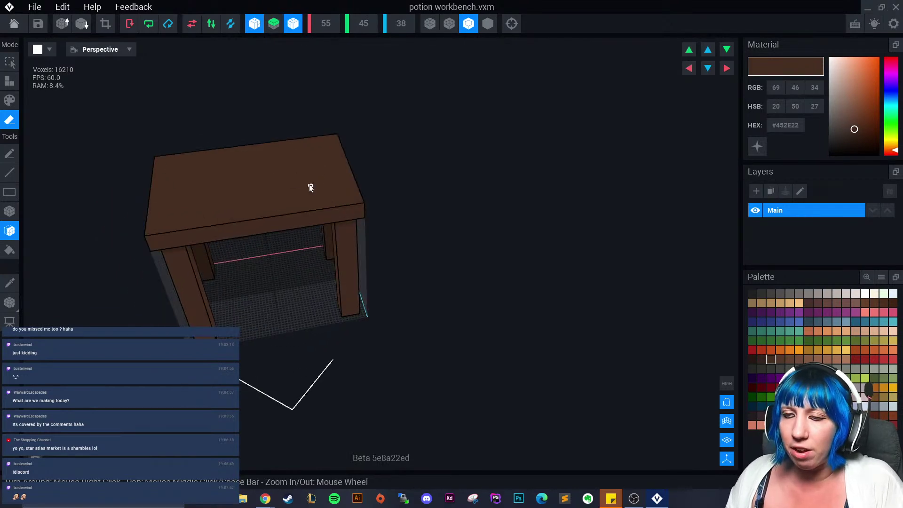
- Extrude the faces of the mirrored table legs until the front and back legs join into two solid side supports
right_click_drag(309, 185, 195, 201)
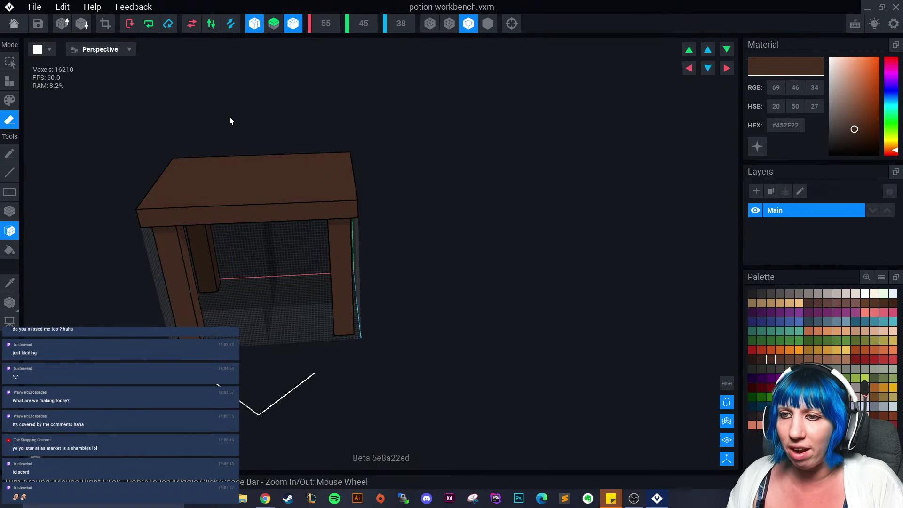
right_click_drag(299, 243, 203, 259)
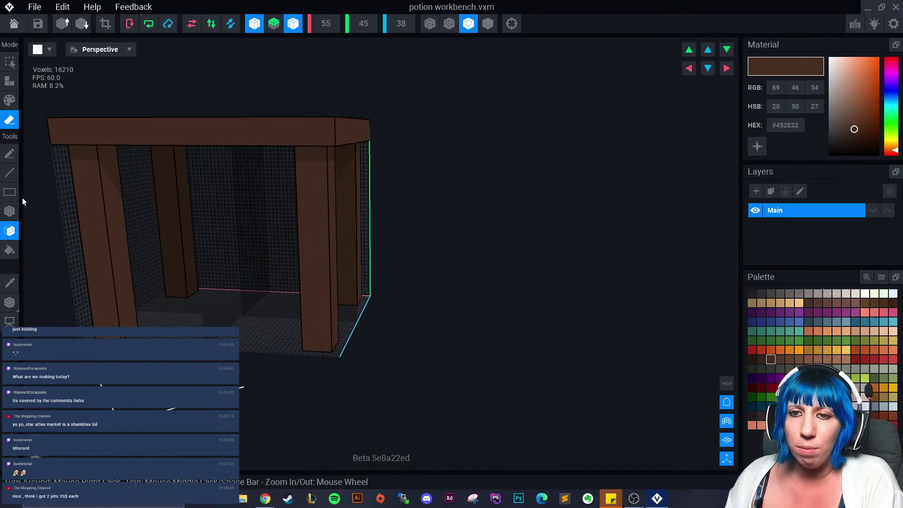
right_click_drag(23, 201, 115, 221)
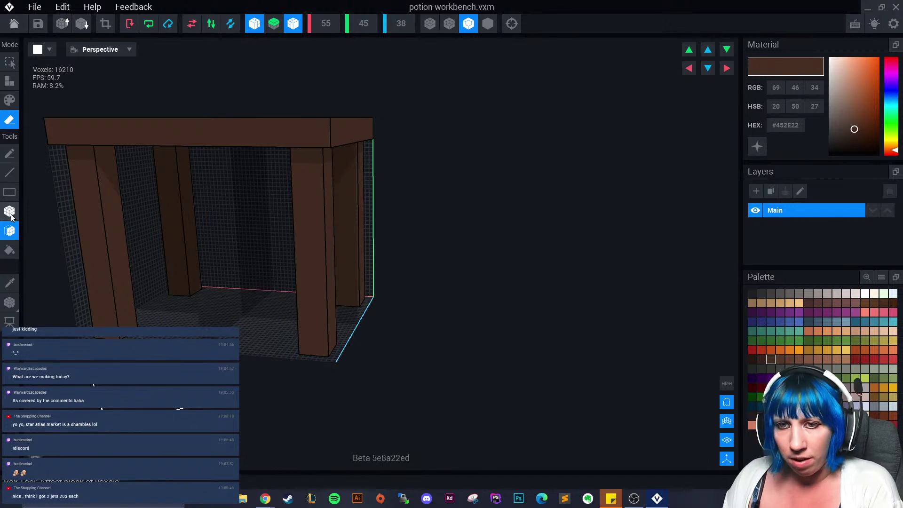
left_click(10, 81)
mouse_move(117, 226)
right_mouse_down()
mouse_move(147, 244)
mouse_move(214, 214)
right_mouse_up()
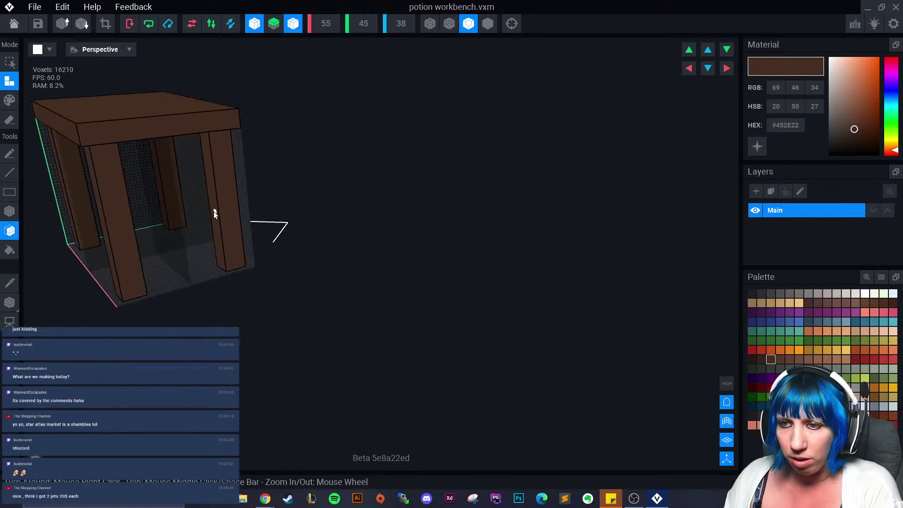
left_click_drag(214, 214, 179, 215)
right_click_drag(180, 216, 193, 228)
left_click_drag(193, 227, 208, 238)
right_click_drag(208, 238, 240, 244)
- Thin the two mirrored side supports by erasing a face layer and then a box-shaped layer along their inner sides
left_click(9, 119)
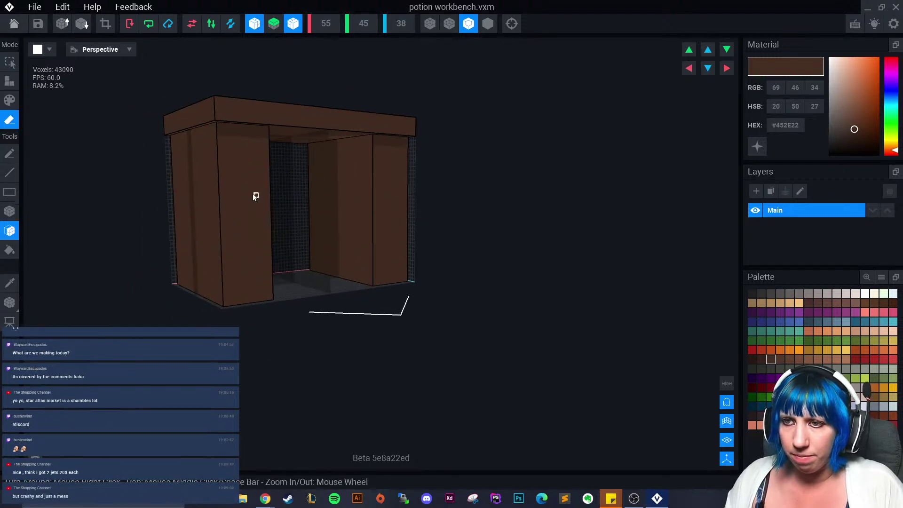
left_click(255, 196)
right_click_drag(236, 213, 298, 244)
scroll(326, 301, "up", 5)
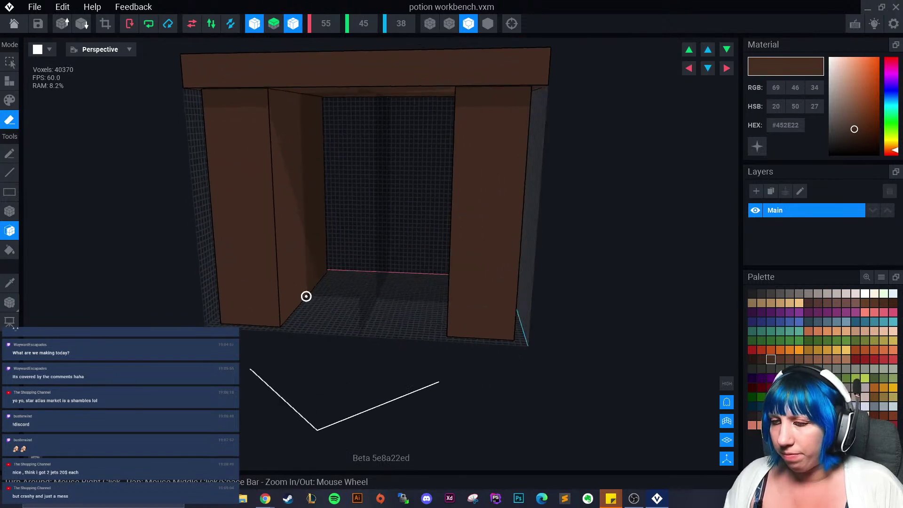
right_click_drag(306, 296, 257, 258)
left_click(9, 211)
right_click_drag(240, 176, 255, 126)
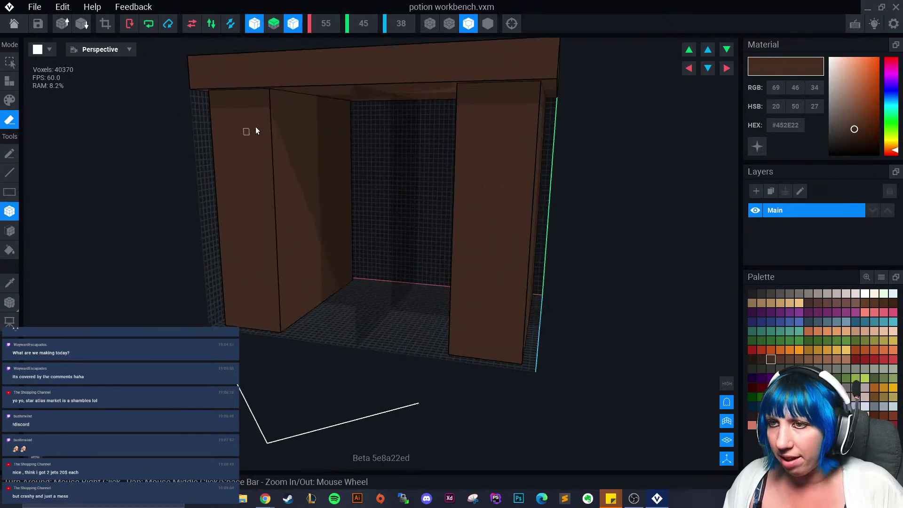
left_click_drag(294, 96, 374, 278)
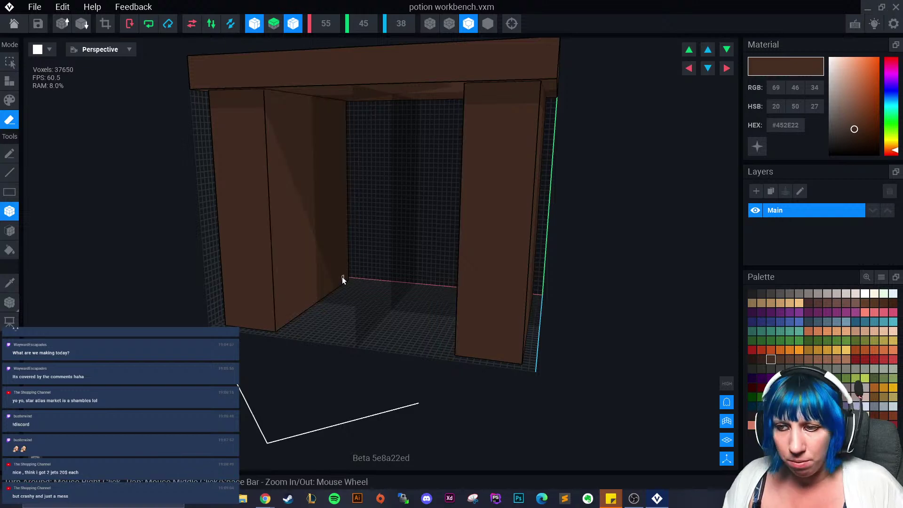
- Add a mirrored box of dark brown voxels to fill the middle of the opening between the two side supports
key("a")
mouse_move(308, 105)
left_mouse_down()
mouse_move(302, 95)
mouse_move(411, 286)
mouse_move(416, 332)
left_mouse_up()
right_click_drag(415, 332, 359, 336)
scroll(367, 338, "down", 3)
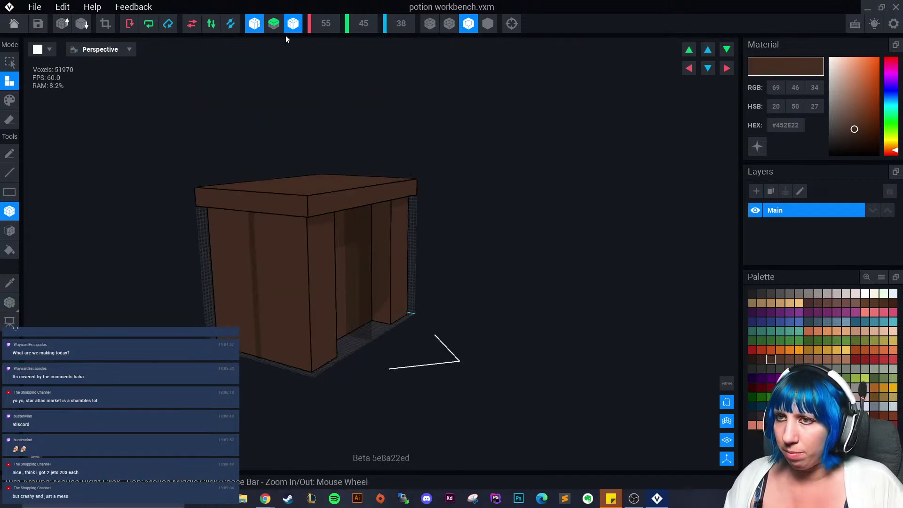
- Turn off X and Z symmetry, fill the recess on one long side of the workbench, and erase the fill's outermost face layer
left_click(260, 26)
right_click_drag(226, 211, 247, 241)
scroll(216, 291, "up", 3)
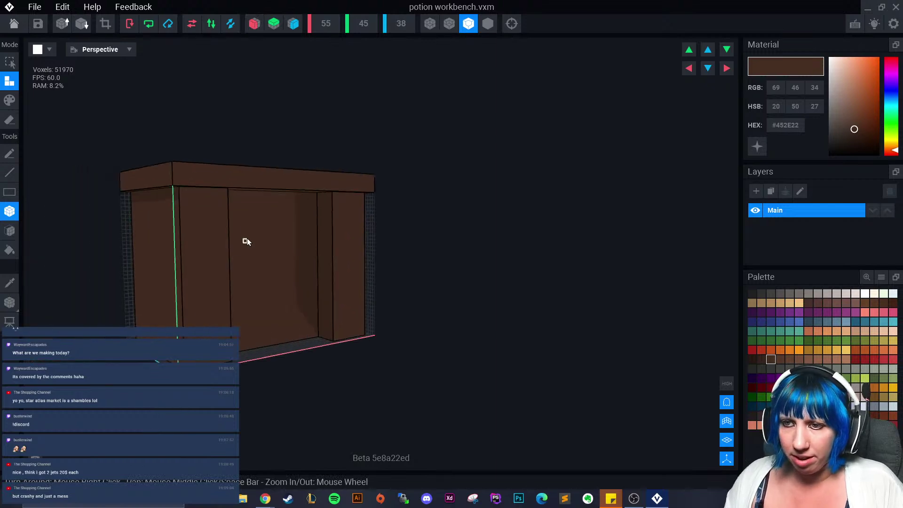
left_click_drag(329, 195, 229, 361)
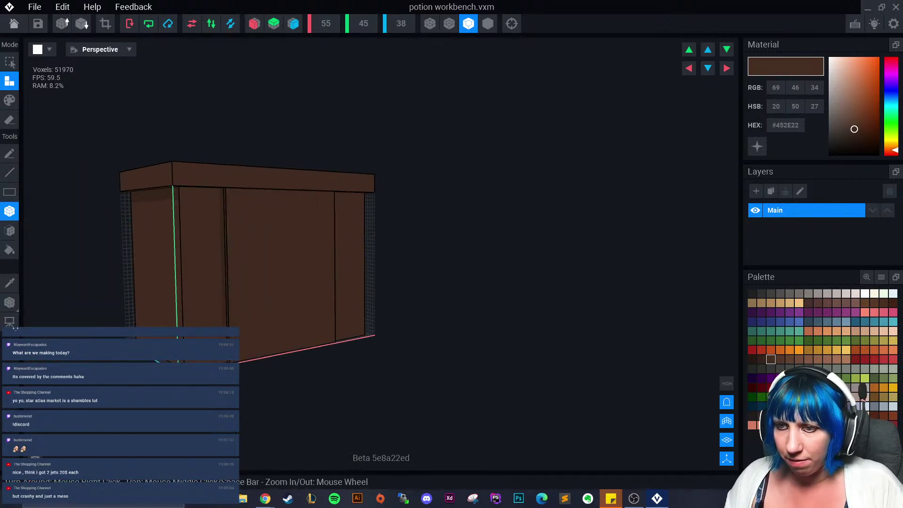
left_click(9, 230)
key("e")
left_click(240, 262)
mouse_move(240, 261)
right_mouse_down()
mouse_move(199, 300)
mouse_move(256, 282)
right_mouse_up()
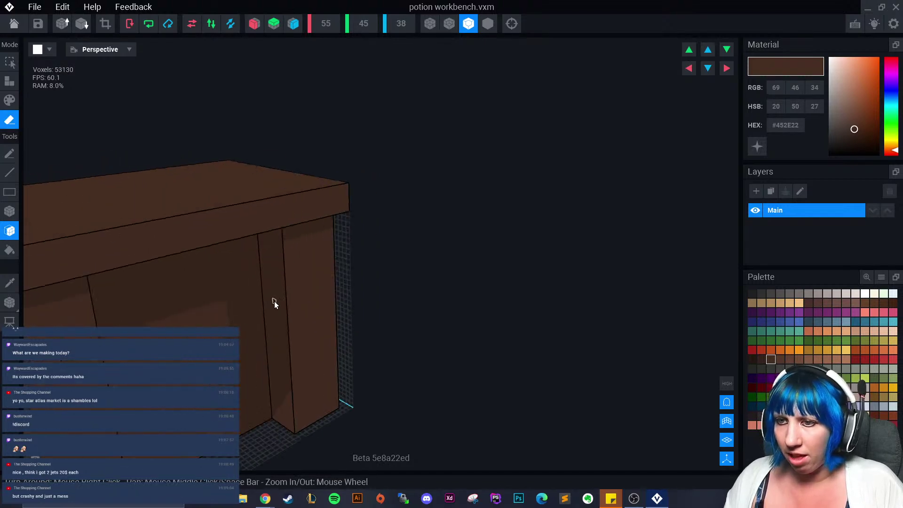
- Examine the workbench's proportions, side supports and open recess from several angles
scroll(255, 282, "down", 3)
right_click_drag(282, 411, 247, 406)
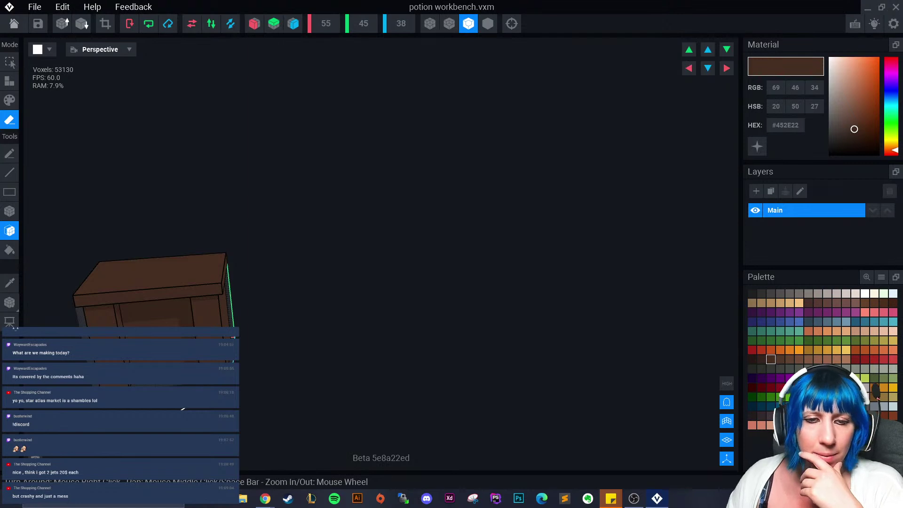
right_click_drag(185, 238, 246, 344)
scroll(217, 322, "up", 4)
scroll(246, 343, "down", 3)
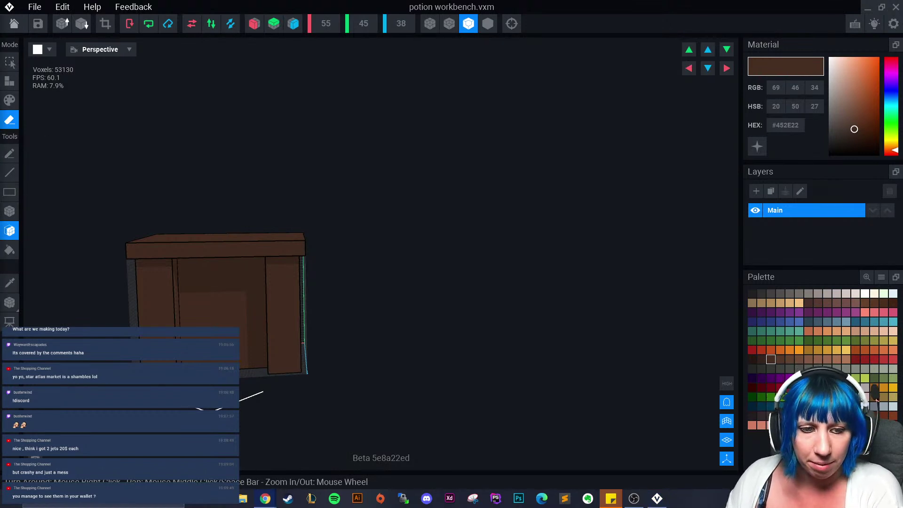
right_click_drag(316, 318, 299, 295)
scroll(304, 319, "up", 5)
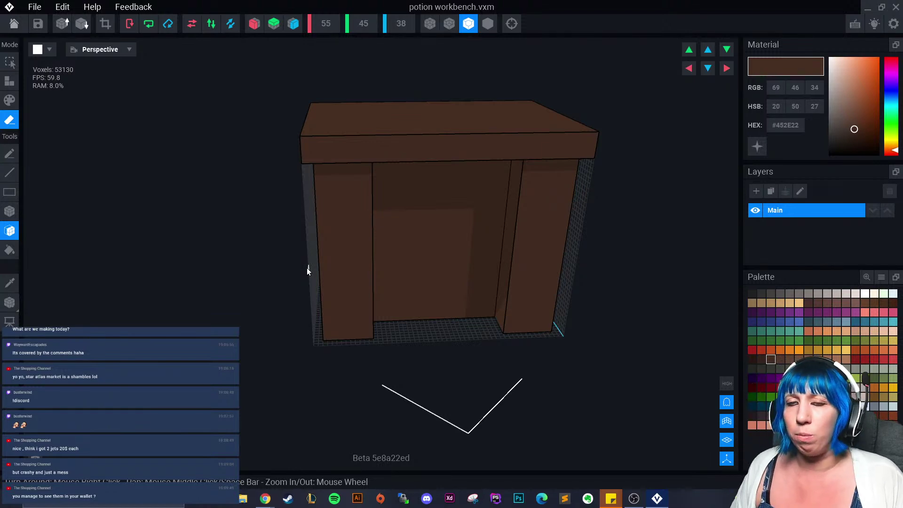
right_click_drag(275, 232, 368, 323)
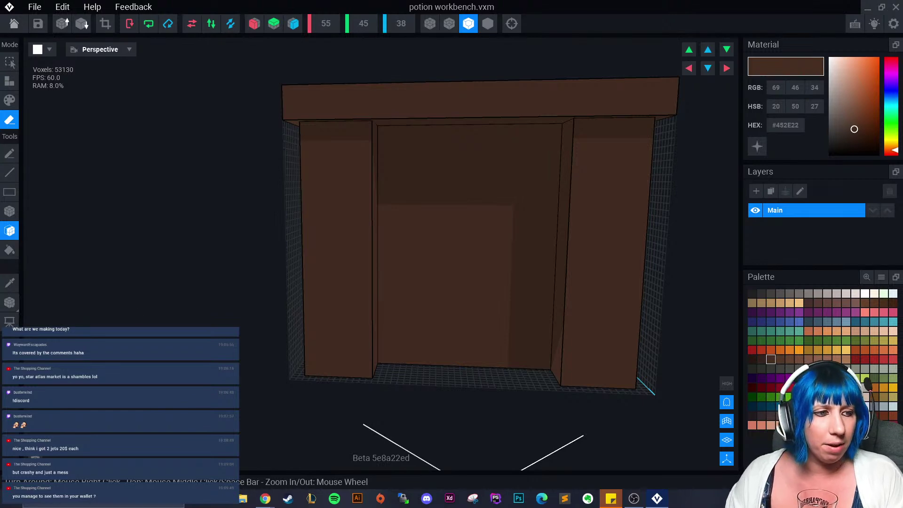
right_click_drag(272, 230, 312, 230)
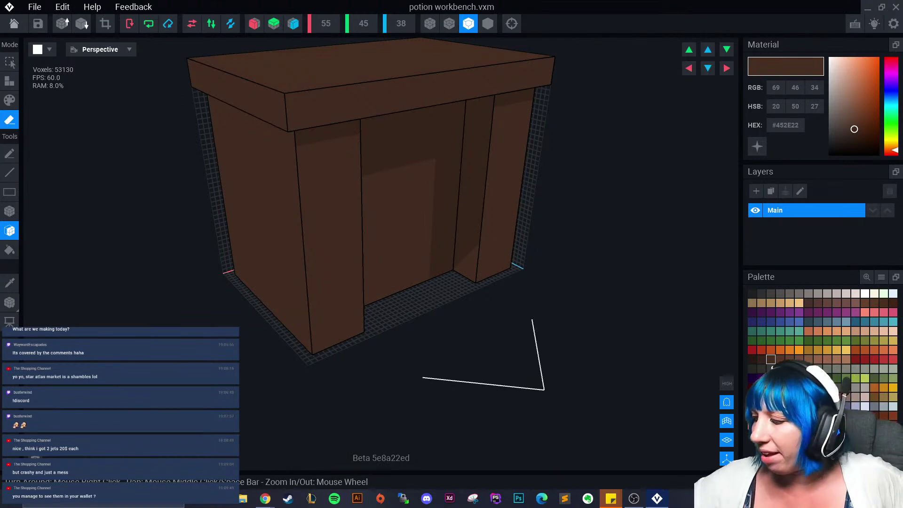
right_click_drag(335, 276, 374, 291)
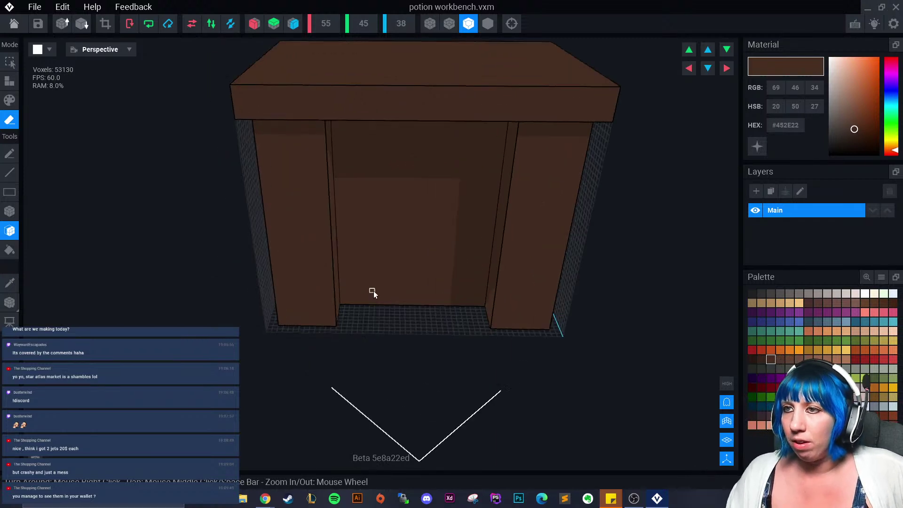
middle_click_drag(373, 291, 375, 308)
scroll(375, 309, "down", 4)
right_click_drag(365, 319, 357, 322)
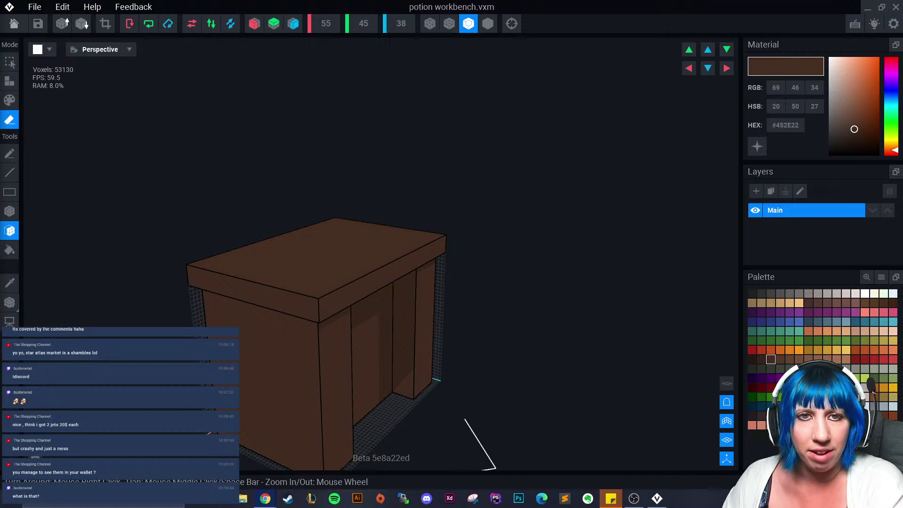
- Switch to the browser to show the "potion desk fantasy" image results, then return to VoxEdit and compare the workbench
left_click_drag(0, 101, 287, 0)
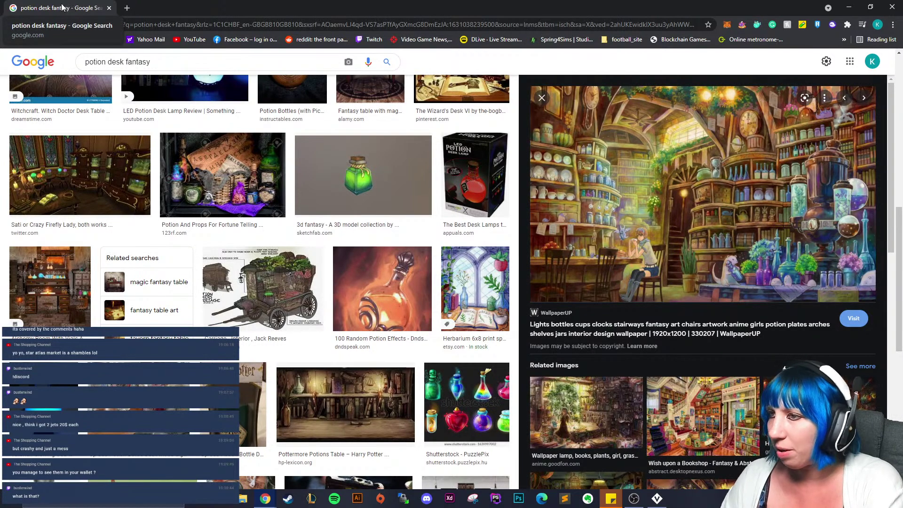
left_click_drag(62, 5, 0, 78)
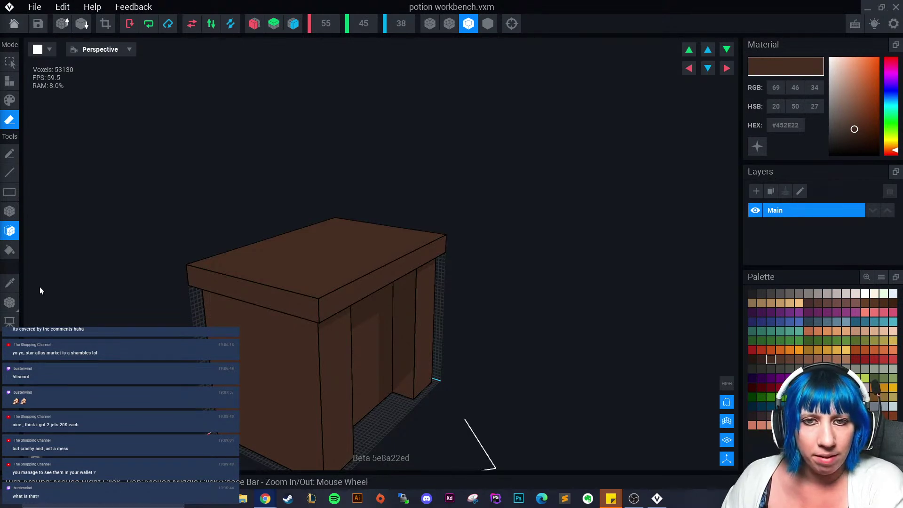
right_click_drag(243, 299, 215, 202)
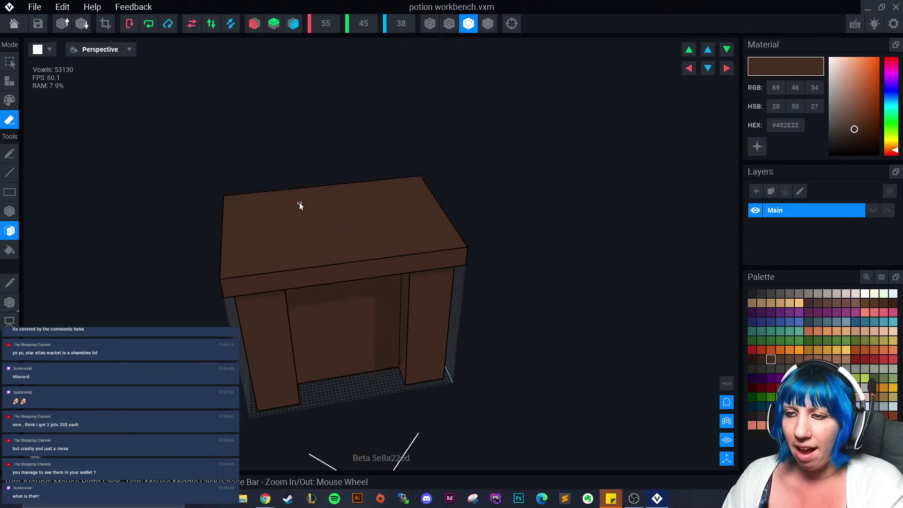
right_click_drag(303, 233, 338, 255)
right_click_drag(242, 288, 372, 212)
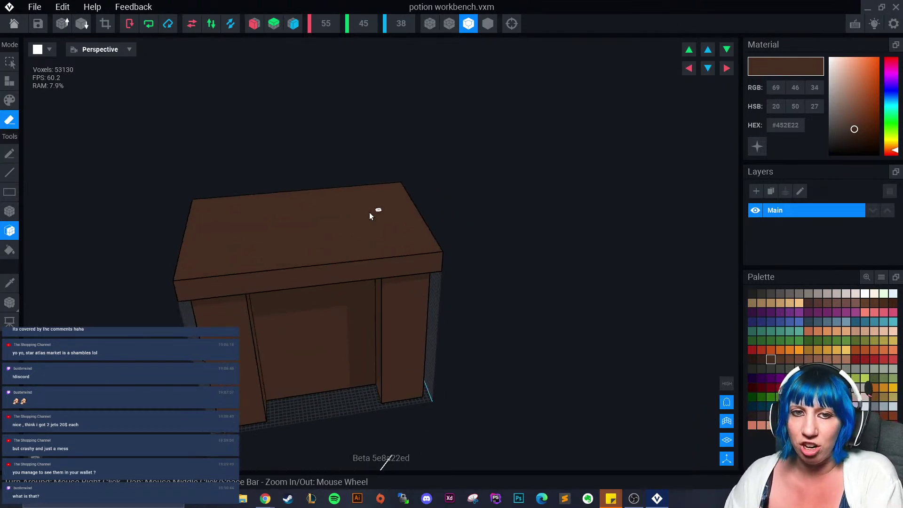
right_click_drag(322, 353, 270, 252)
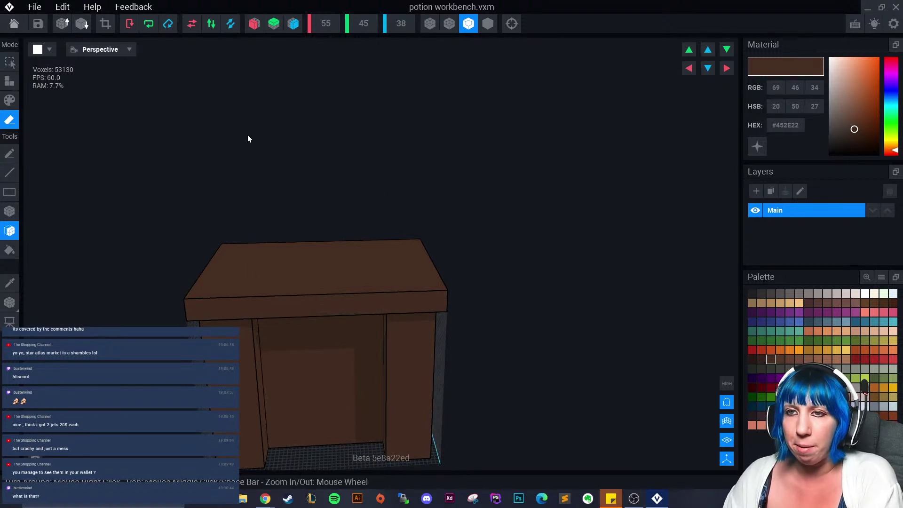
- Save the changes to potion workbench.vxm and close the model to return to the Modeler start page
left_click(14, 24)
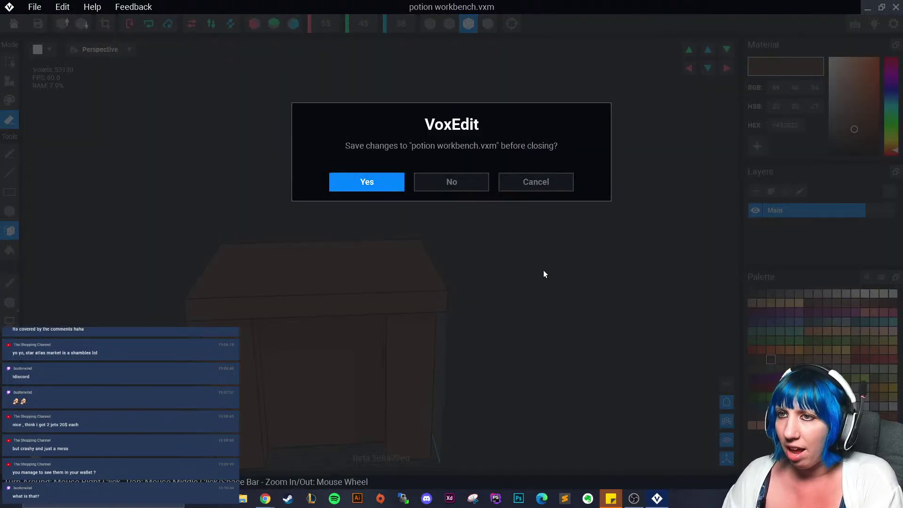
left_click(532, 185)
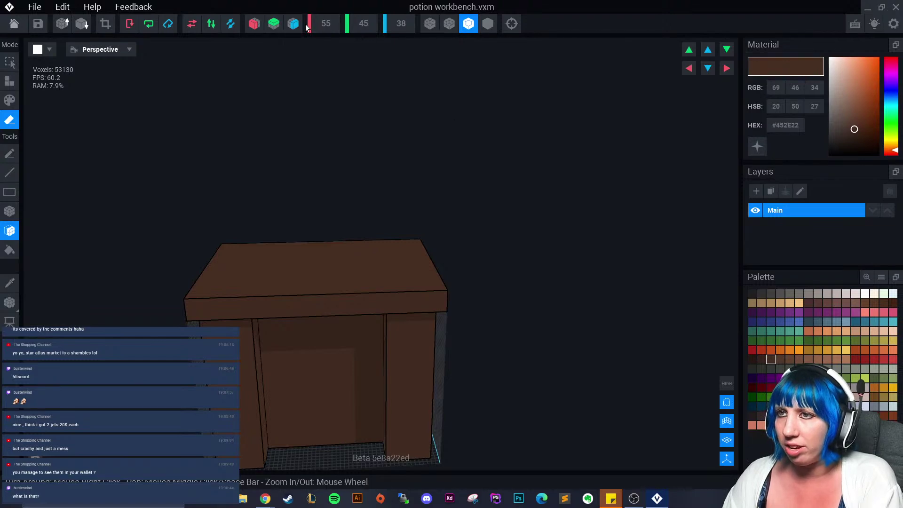
left_click(14, 23)
left_click(345, 179)
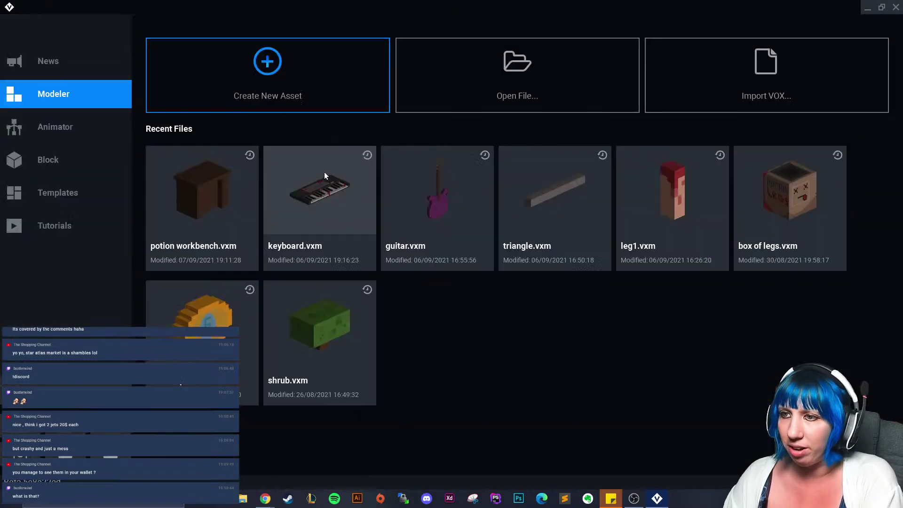
- Start a new model asset and browse the save location to the VoxEdit folder in the user's home folder on C:
left_click(285, 72)
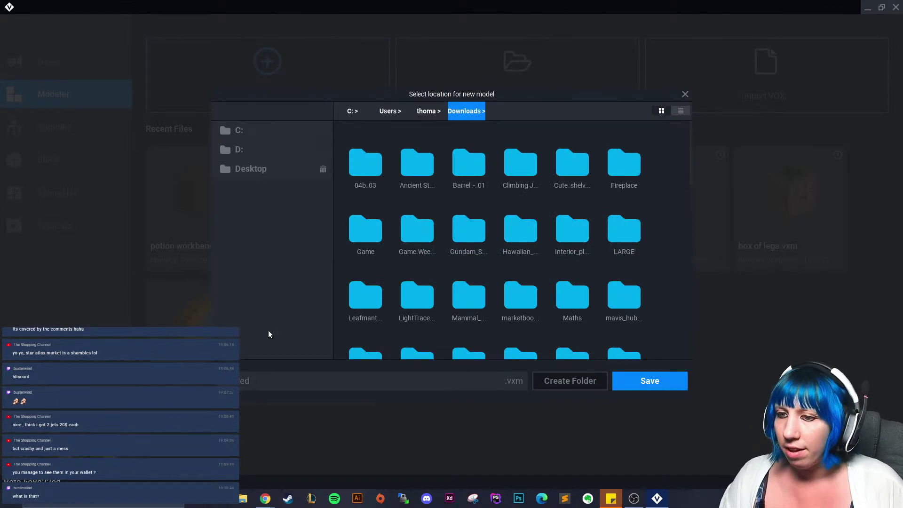
left_click(246, 131)
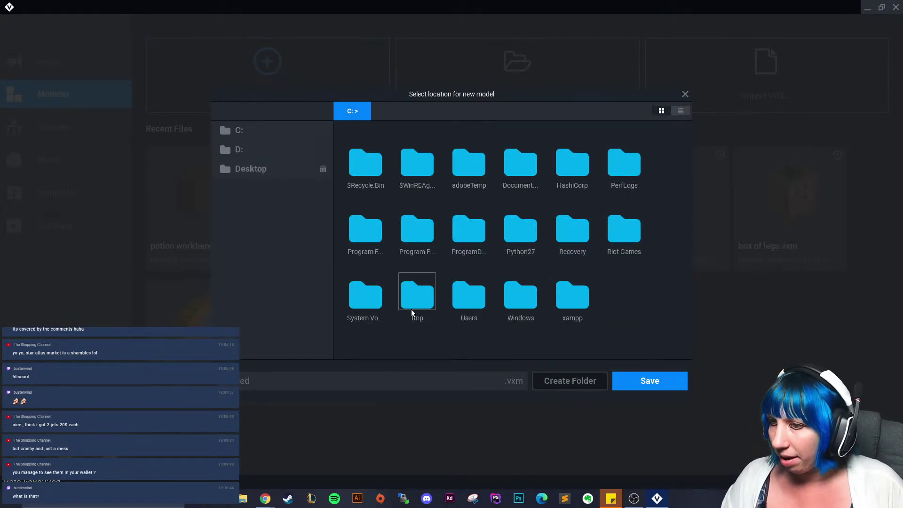
double_click(465, 303)
double_click(616, 165)
scroll(564, 224, "down", 5)
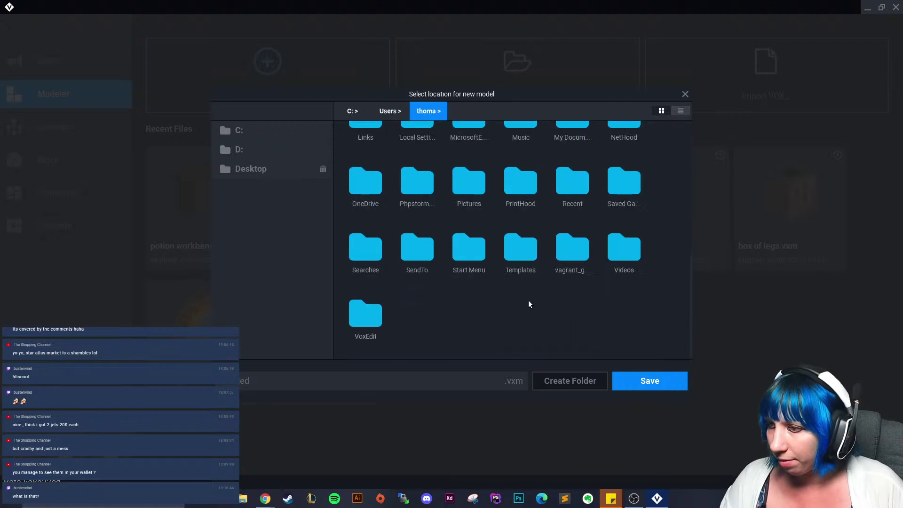
double_click(366, 322)
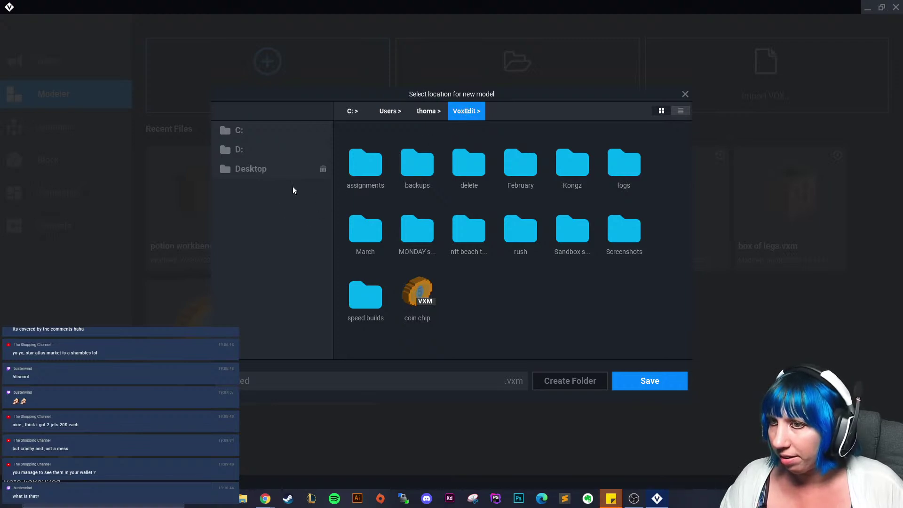
- Remove the Desktop shortcut from the save dialog's locations and browse back to the VoxEdit folder on C:
left_click(322, 169)
left_click(256, 156)
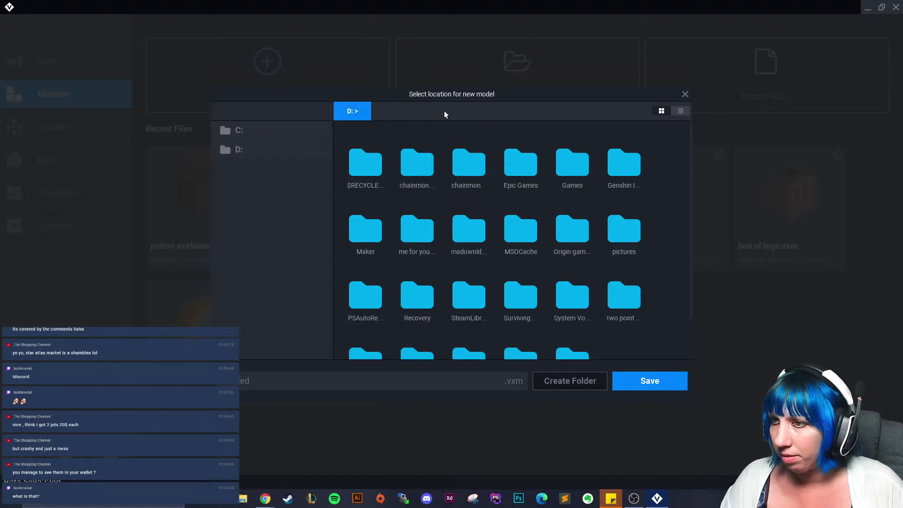
double_click(464, 295)
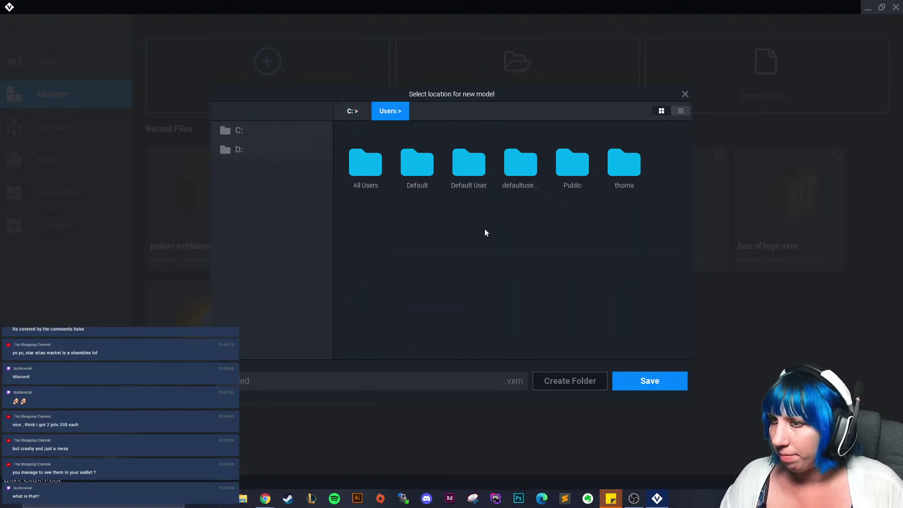
double_click(624, 162)
scroll(399, 319, "down", 5)
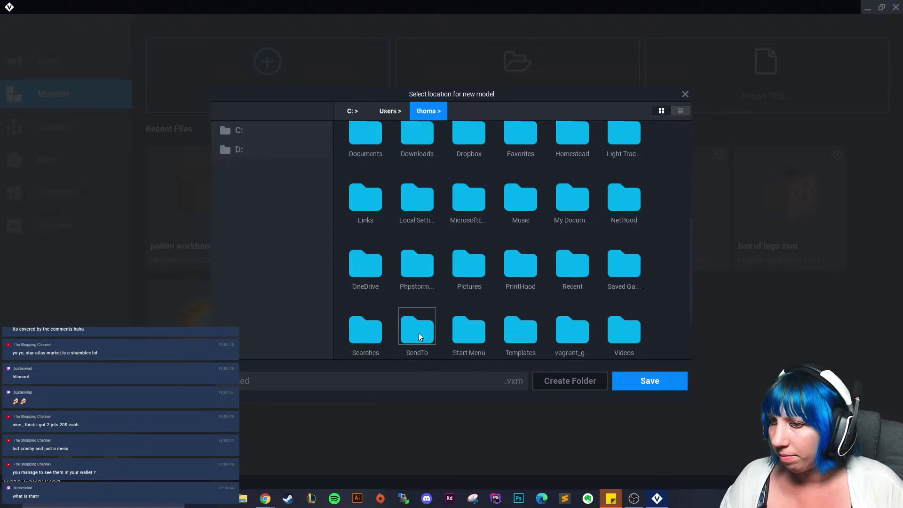
double_click(366, 319)
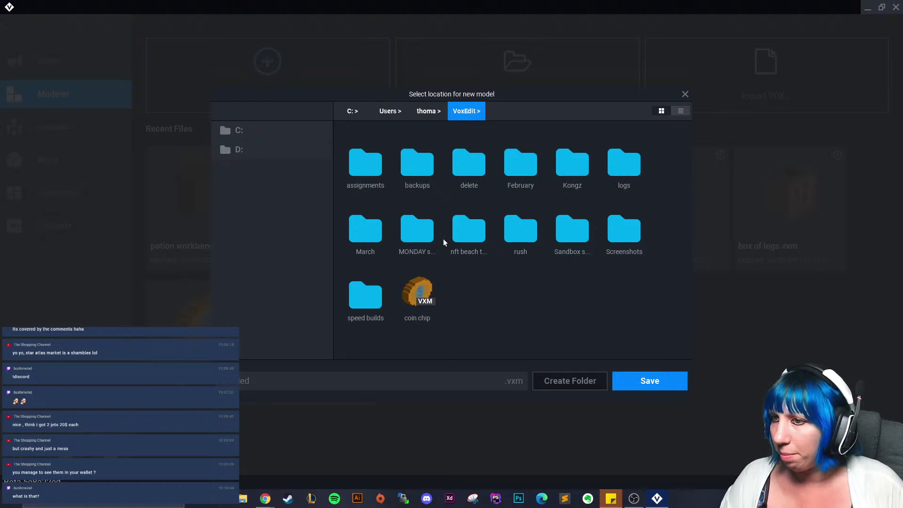
- Save the new model as "workbench back" in the interior folder, inside the Sandbox and witches folders of VoxEdit
double_click(572, 235)
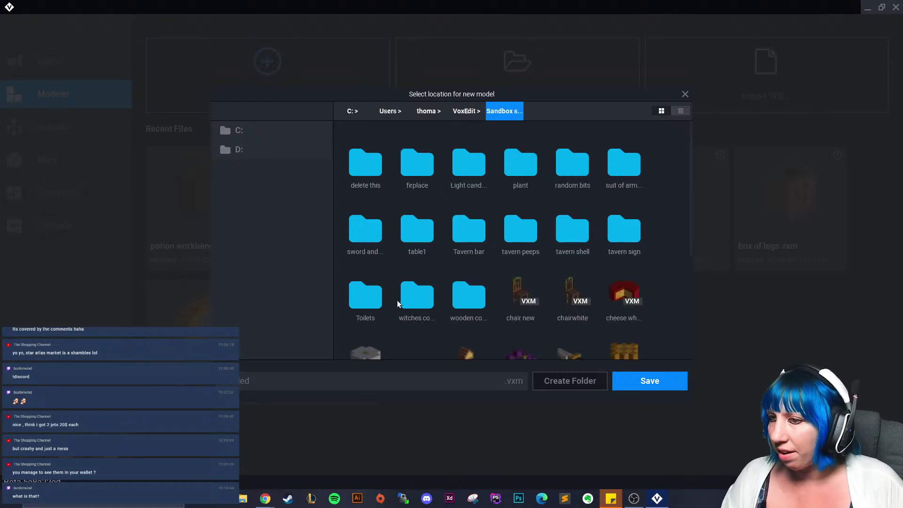
double_click(415, 298)
double_click(412, 165)
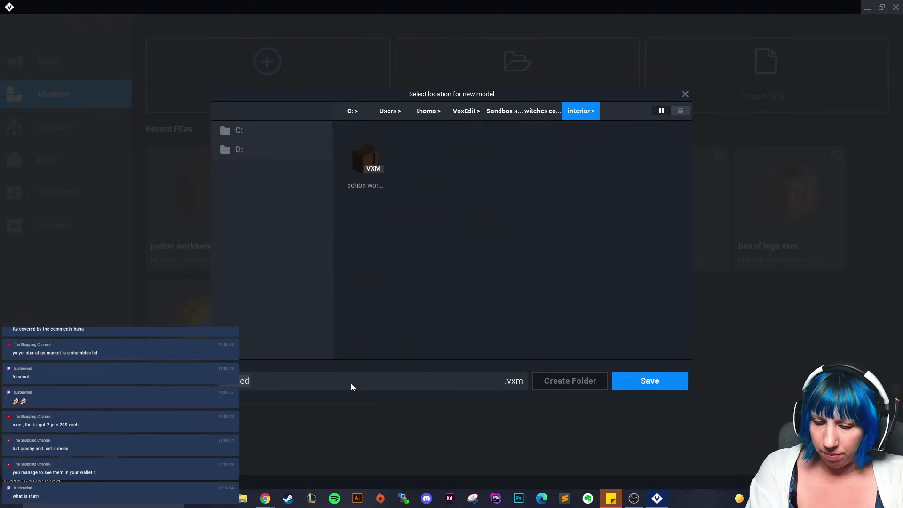
type("workbench")
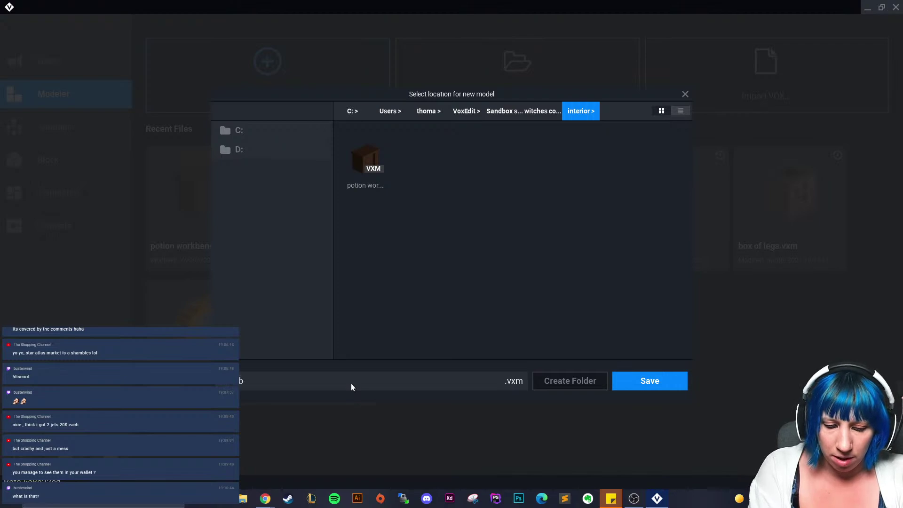
type(" back")
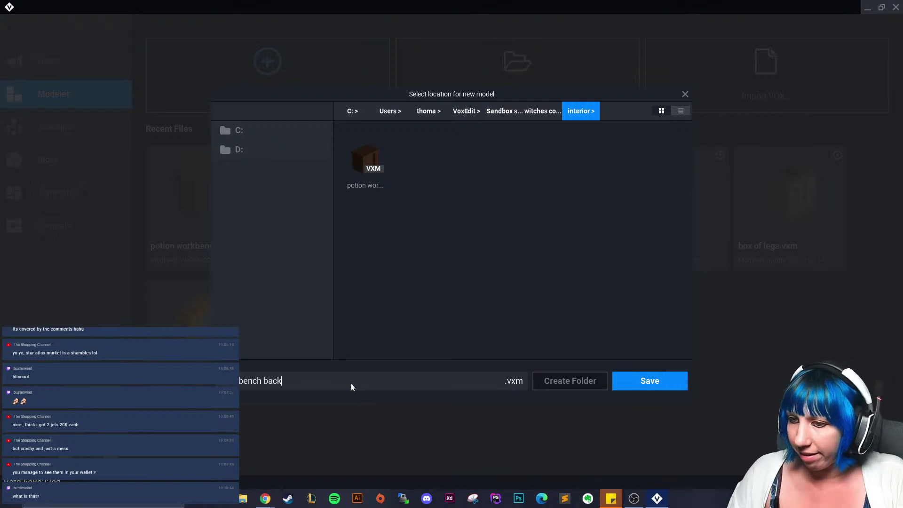
left_click(658, 382)
- Set the X width of the workbench back volume to 55 voxels, then save and close the model
right_click_drag(716, 271, 422, 74)
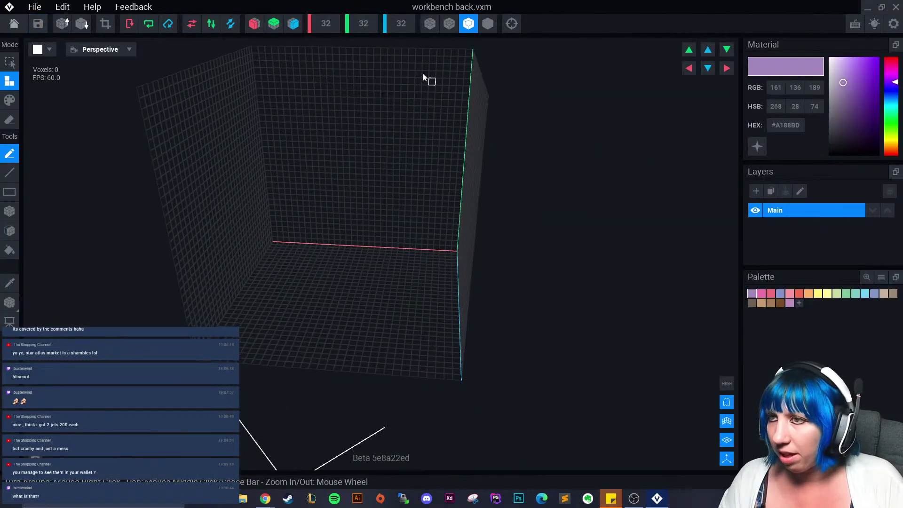
left_click(328, 28)
type("55")
key("Return")
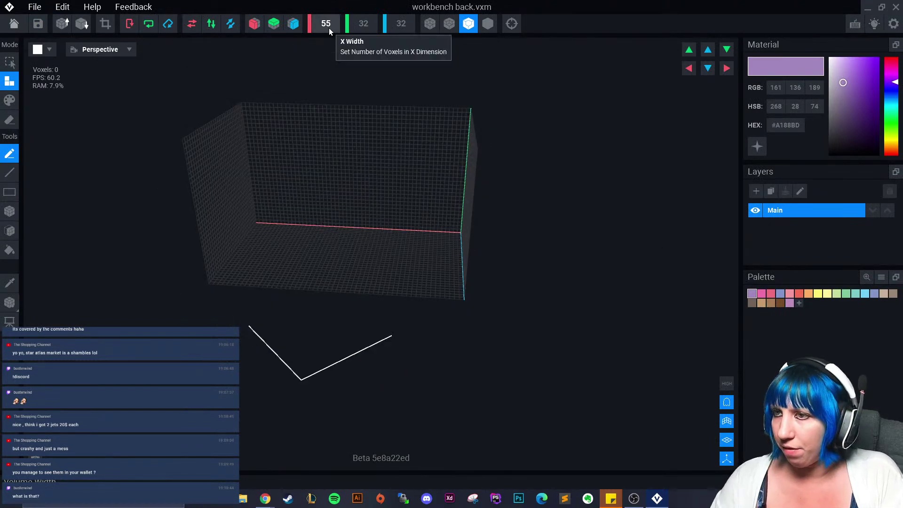
left_click(83, 25)
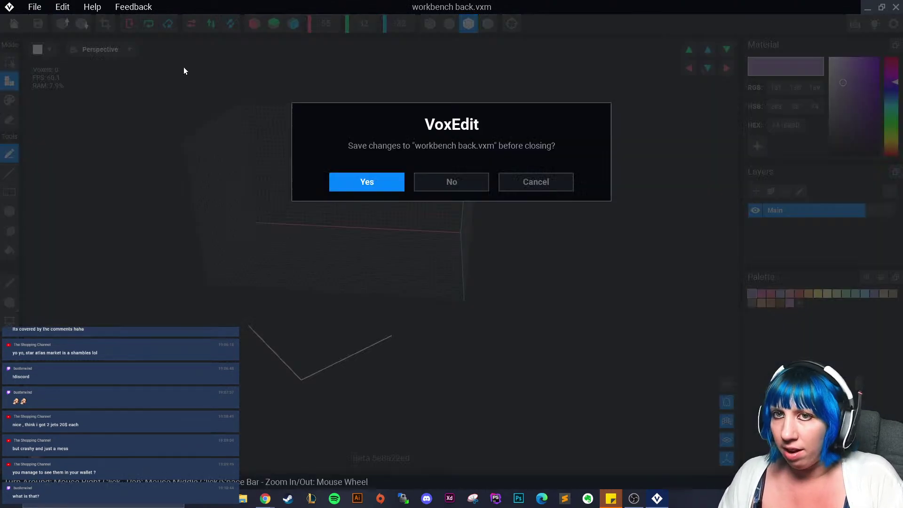
left_click(344, 182)
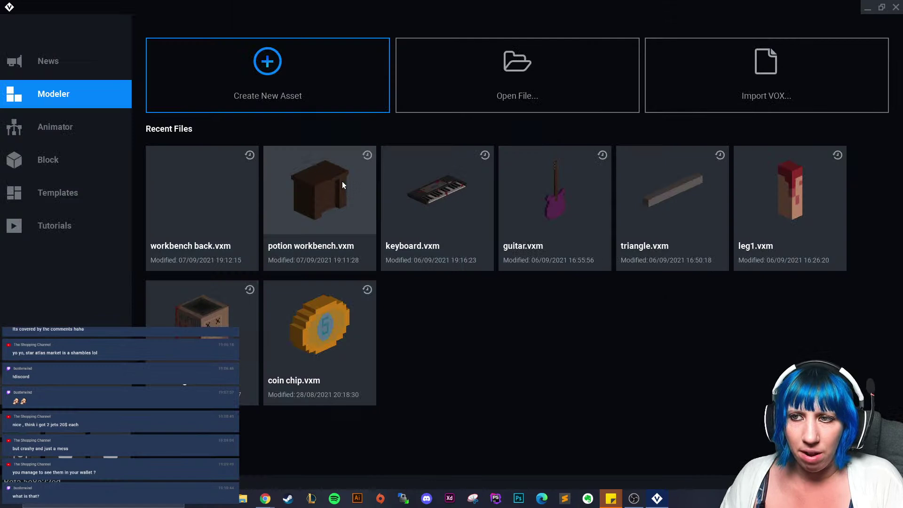
- Create a new model asset named "shelf unit box" in the interior folder
left_click(315, 87)
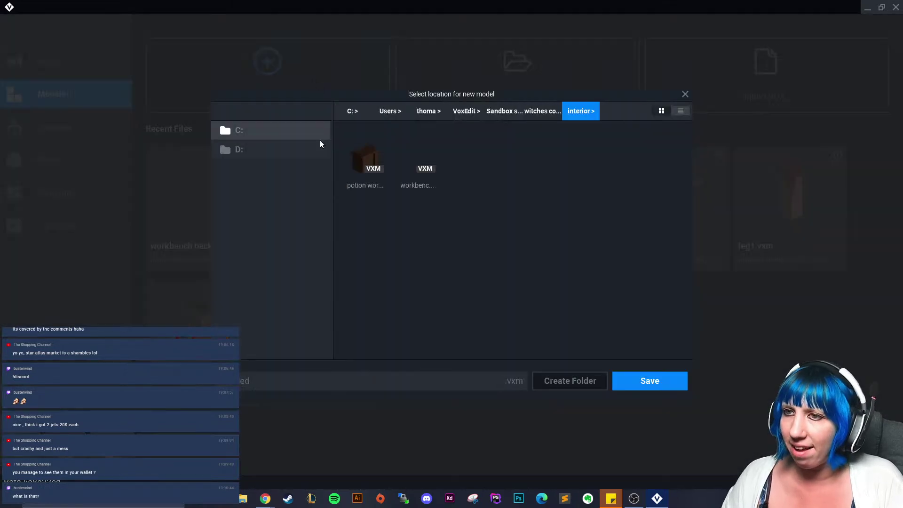
left_click(463, 380)
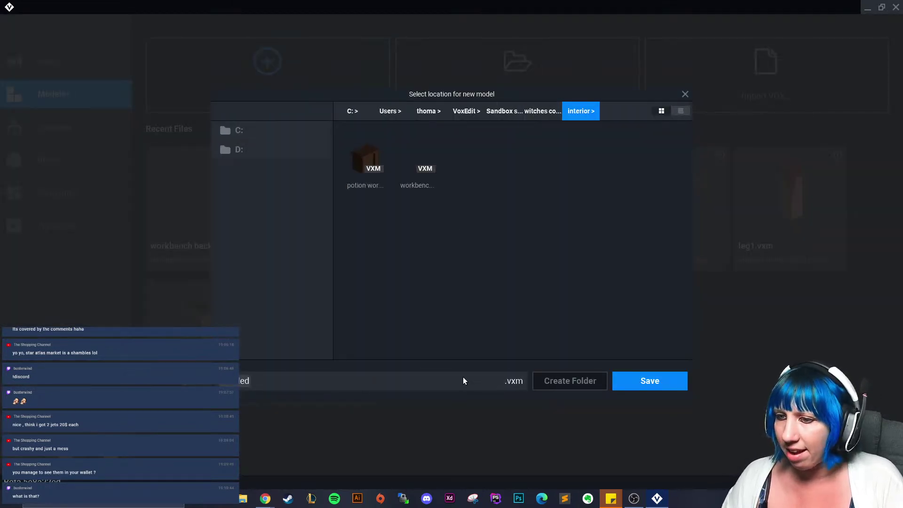
key("ctrl+a")
key("BackSpace")
type("unit box")
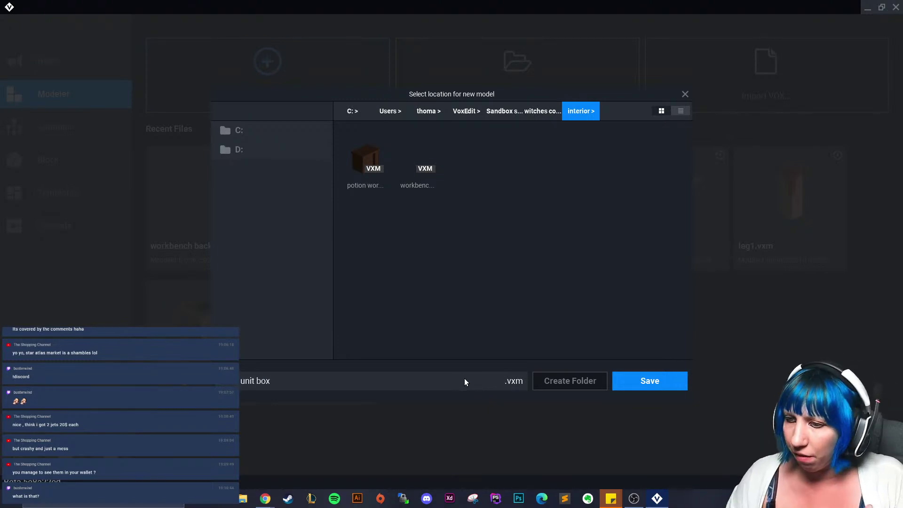
left_click(641, 380)
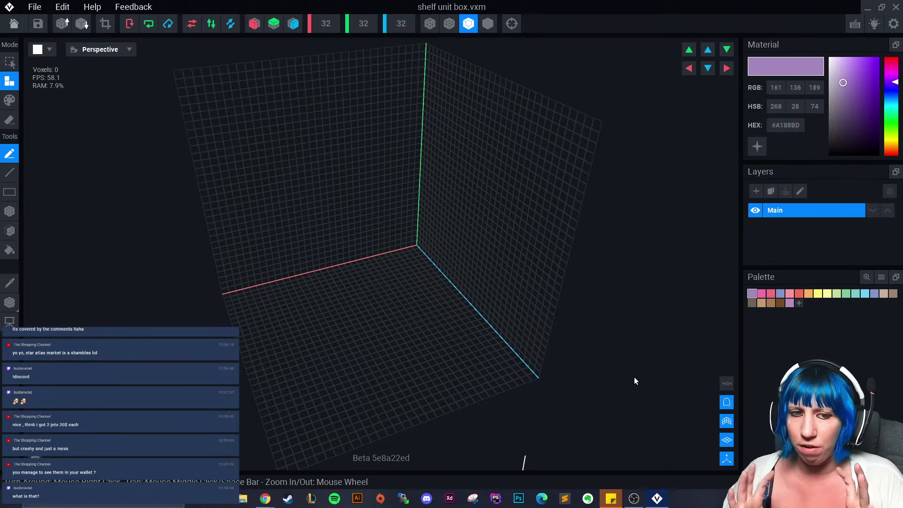
- Set the shelf unit box volume's X width to 10 voxels and its Z depth to 8 voxels
right_click_drag(267, 177, 324, 36)
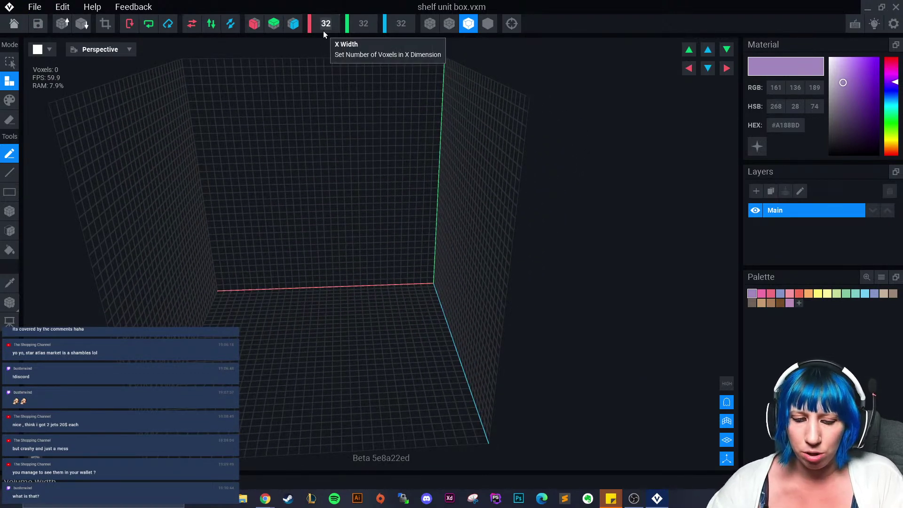
left_click(323, 31)
type("10")
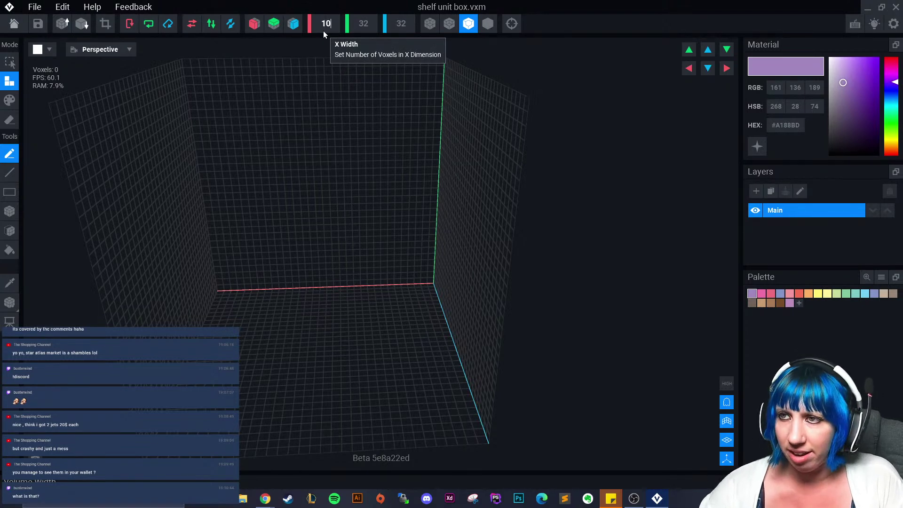
key("Return")
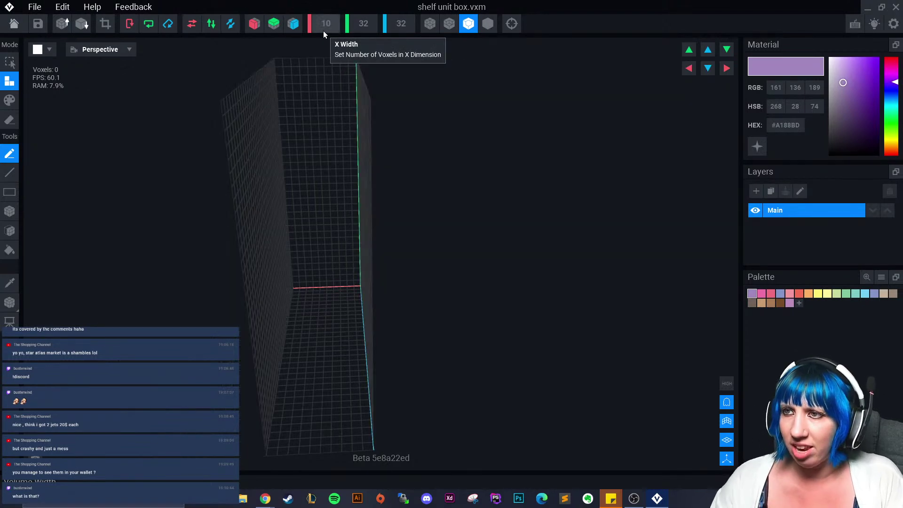
left_click(388, 28)
type("6")
key("Return")
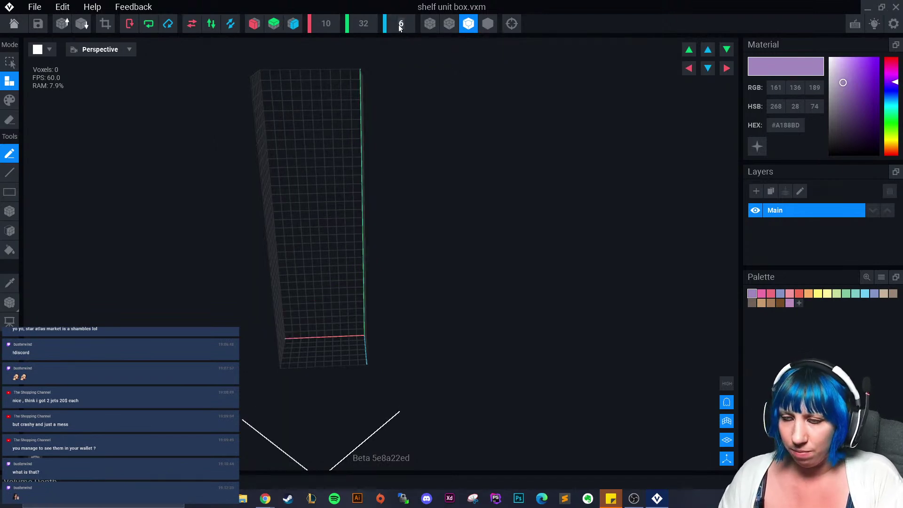
type("8")
key("Return")
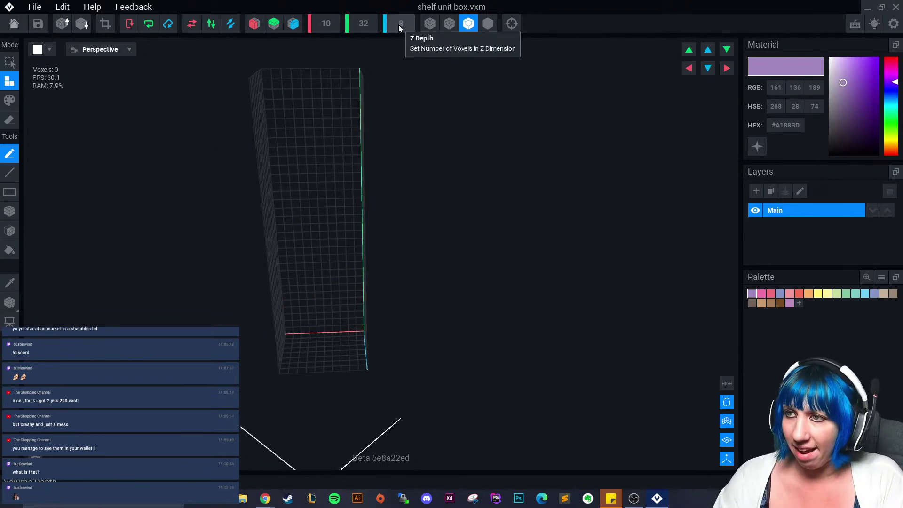
- Set the shelf unit box volume's Y height to 15 voxels, then save and close the model
left_click(367, 26)
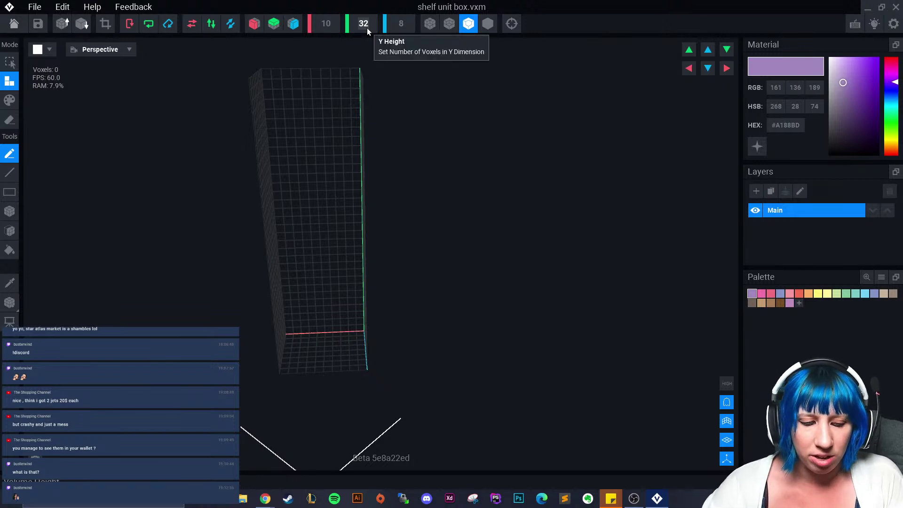
type("10")
key("Return")
scroll(396, 171, "down", 3)
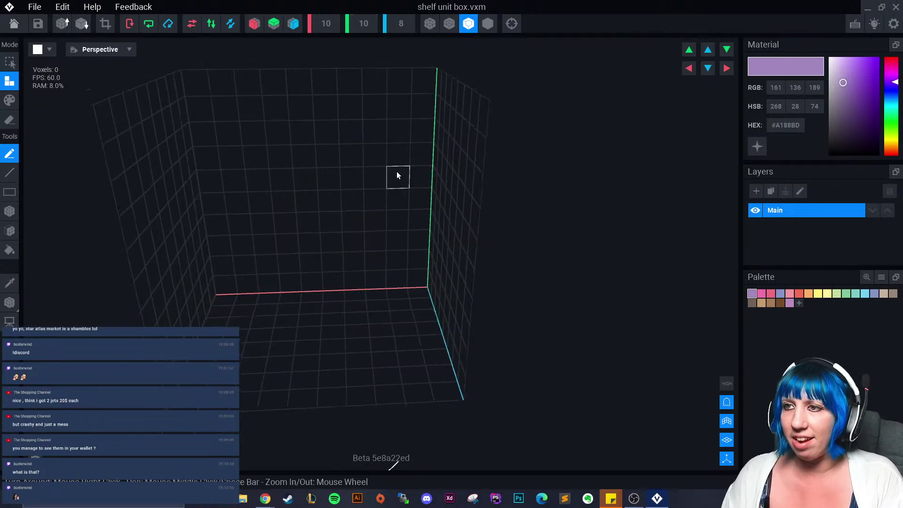
left_click(365, 29)
type("1")
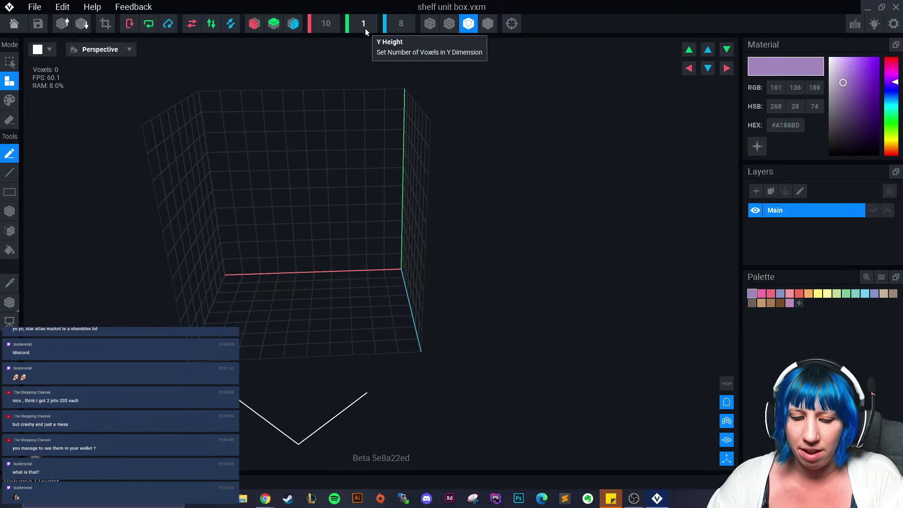
type("5")
key("Return")
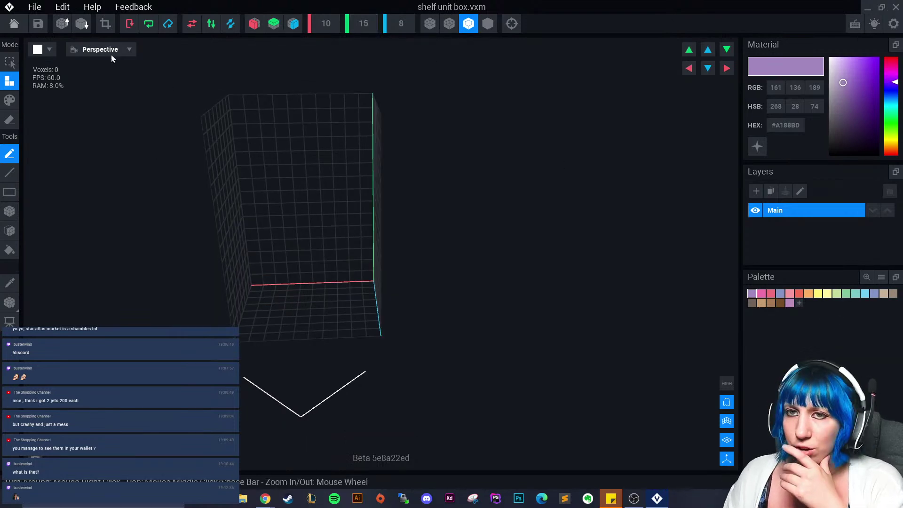
left_click(14, 24)
left_click(366, 182)
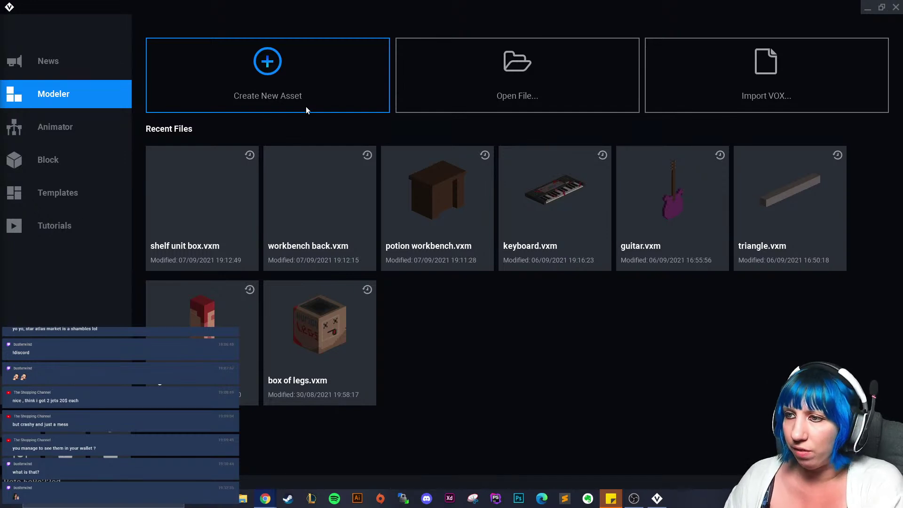
- Create a new model asset named "book" in the interior folder, then save and close it at its default size
left_click(295, 95)
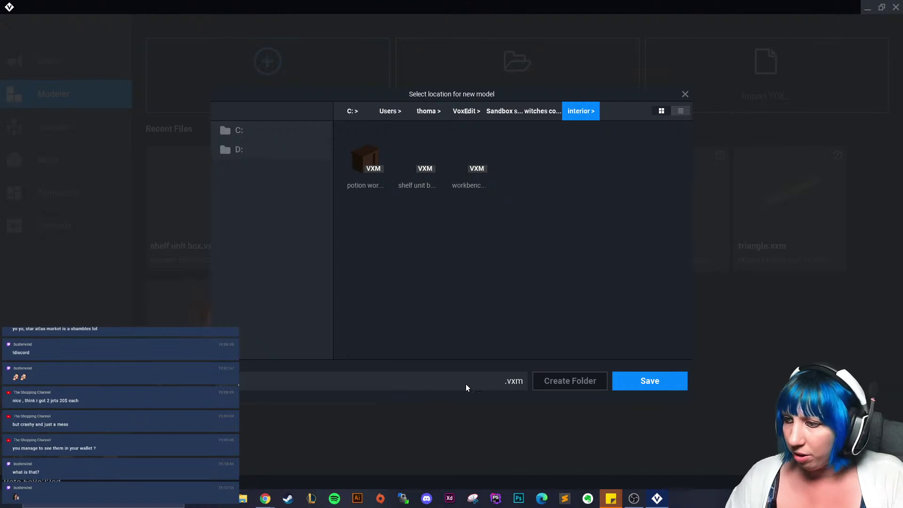
left_click(653, 380)
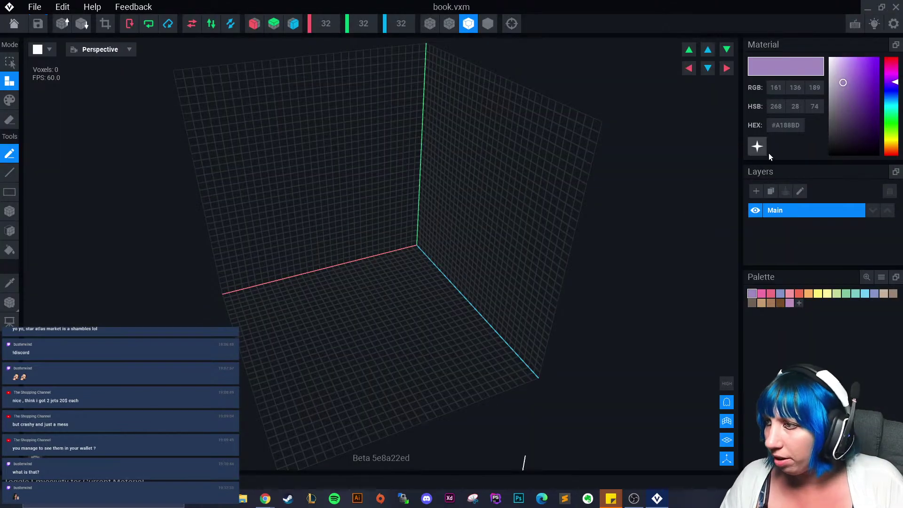
left_click(14, 24)
left_click(399, 185)
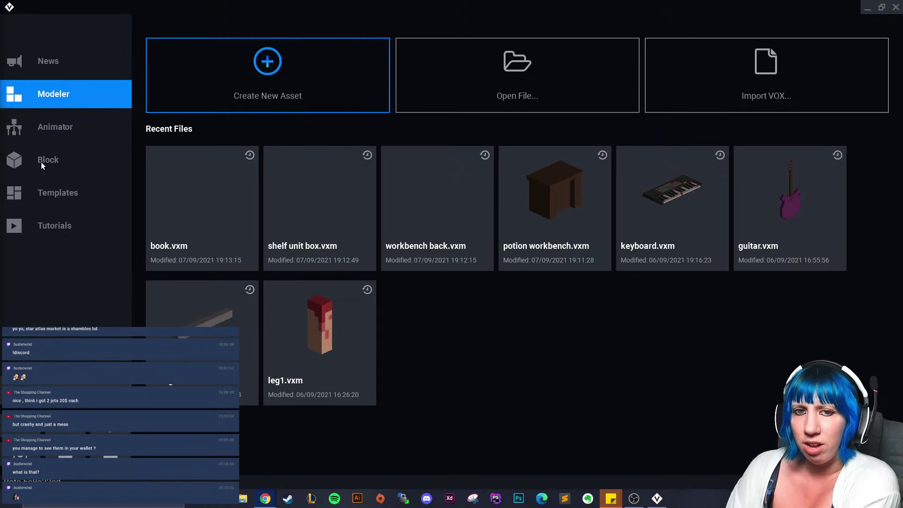
- Create a new model asset named "trinket" in the interior folder, then save and close it at its default size
left_click(257, 90)
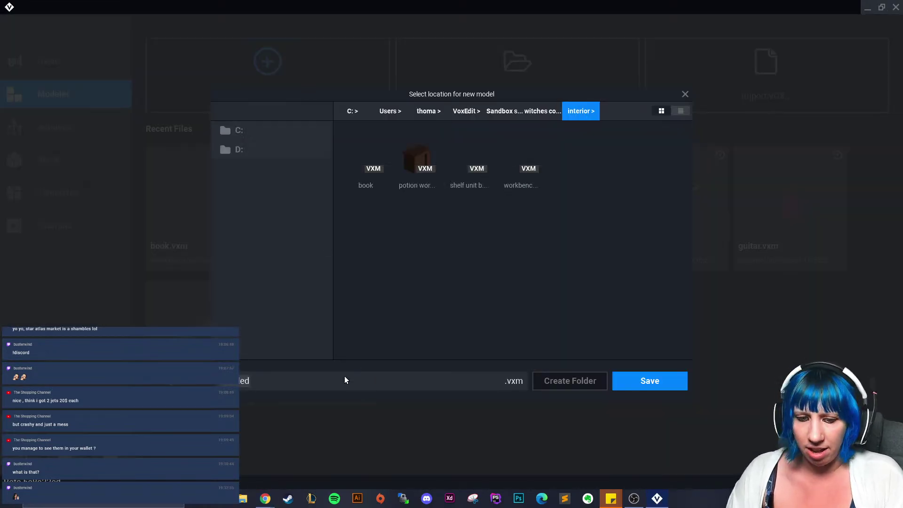
key("BackSpace")
type("cabinet")
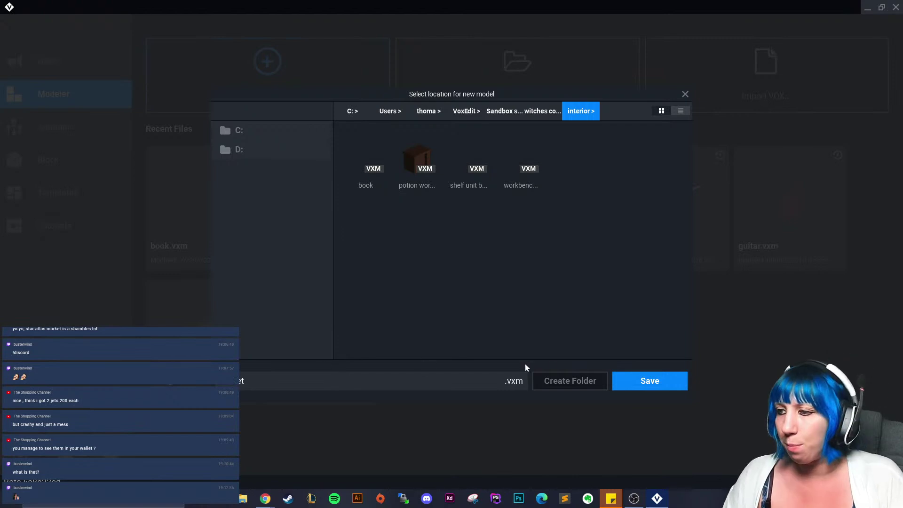
left_click(638, 376)
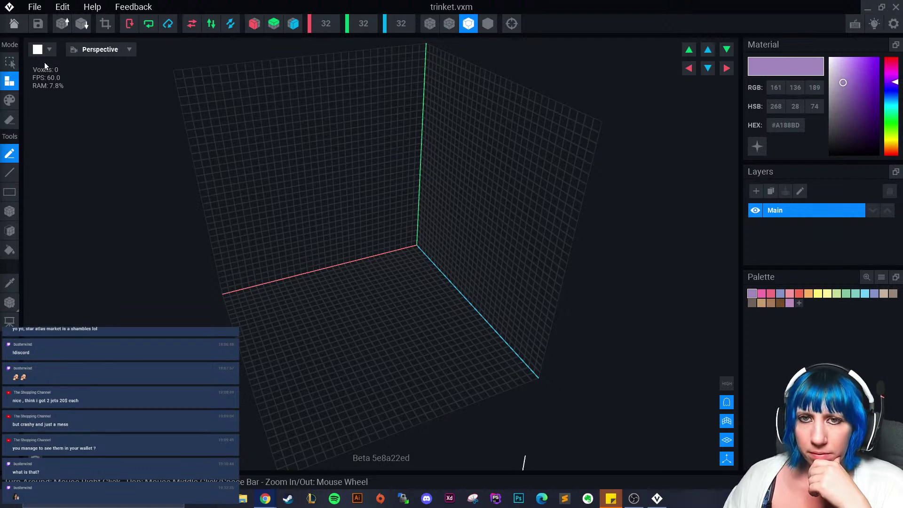
left_click(66, 21)
left_click(392, 178)
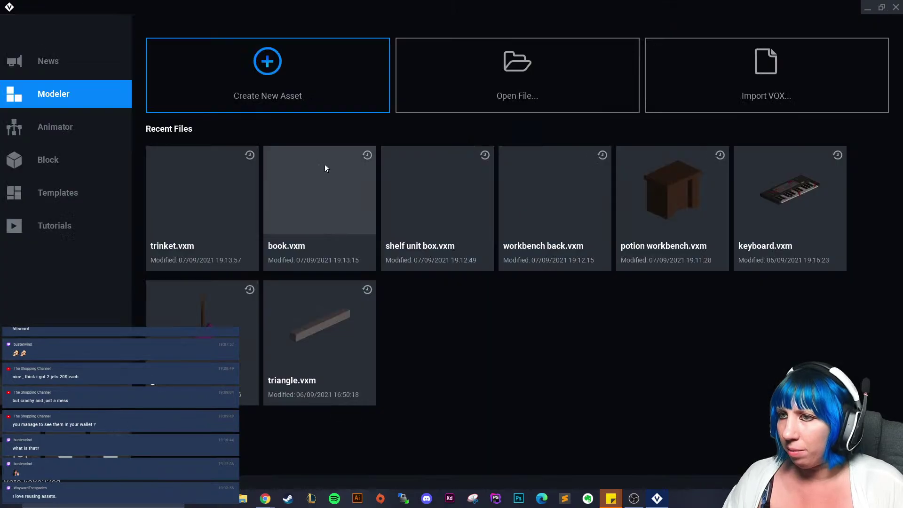
- Create a new model asset named "item 3 potion" in the interior folder
left_click(306, 75)
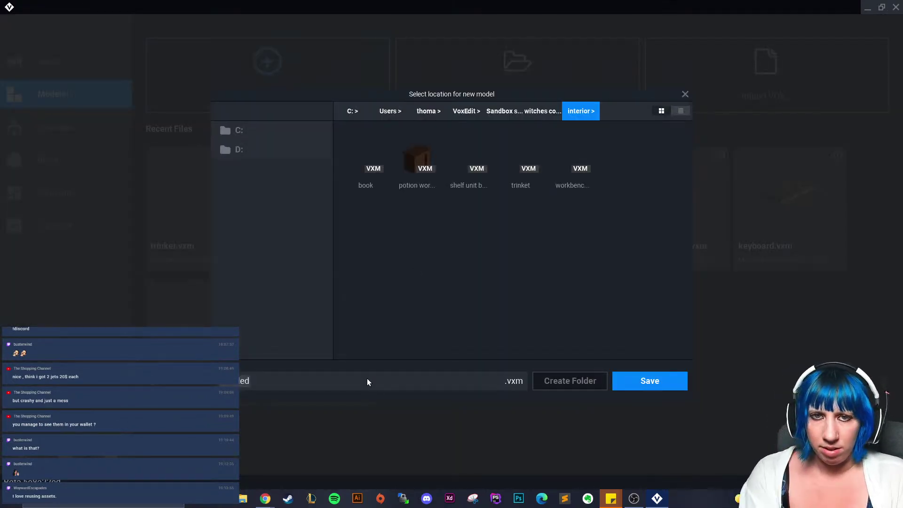
key("ctrl+a")
key("BackSpace")
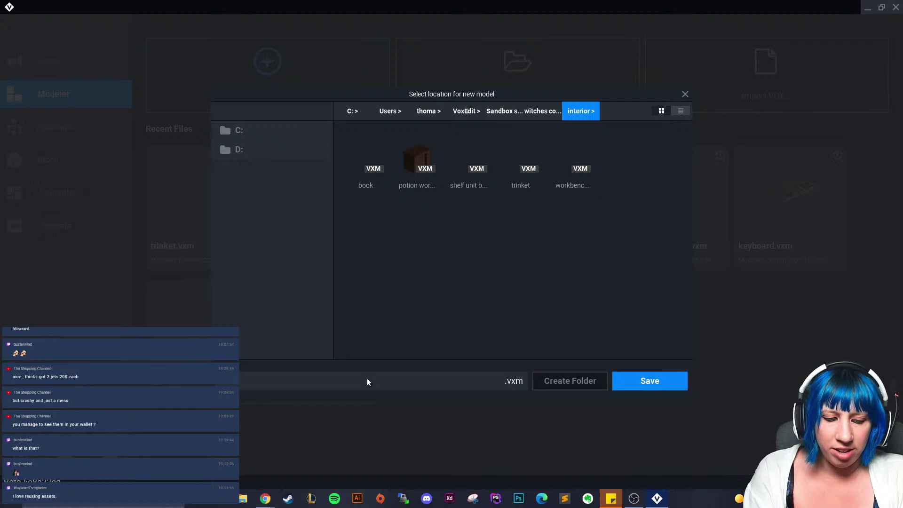
type("3")
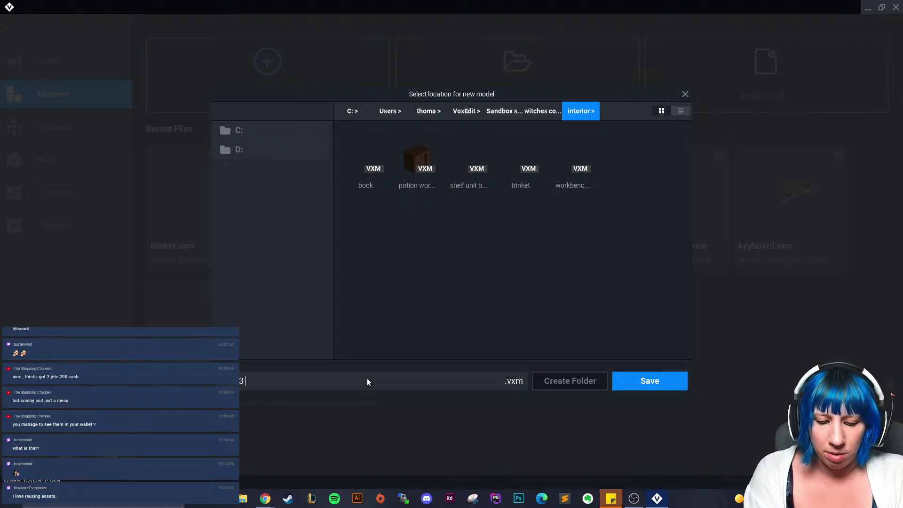
type(" potion")
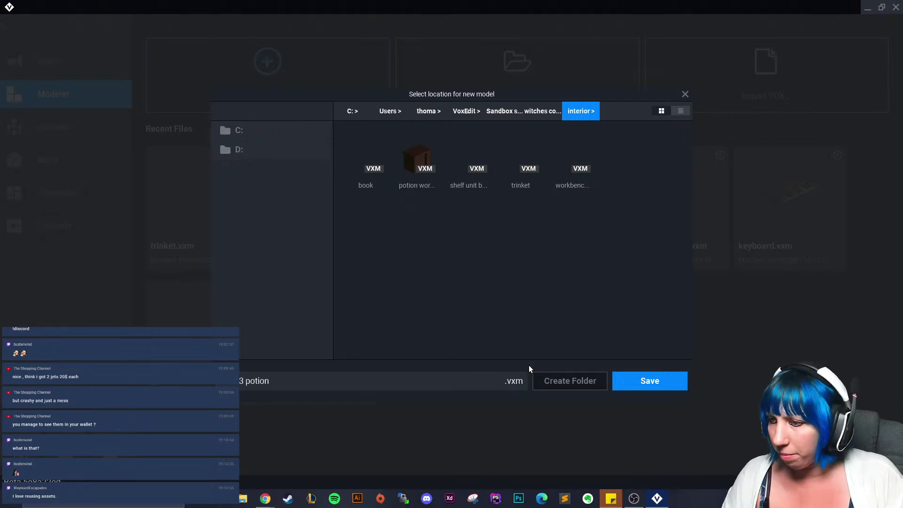
left_click(644, 377)
- Save and close item 3 potion.vxm and open workbench back.vxm from the recent files
left_click(17, 25)
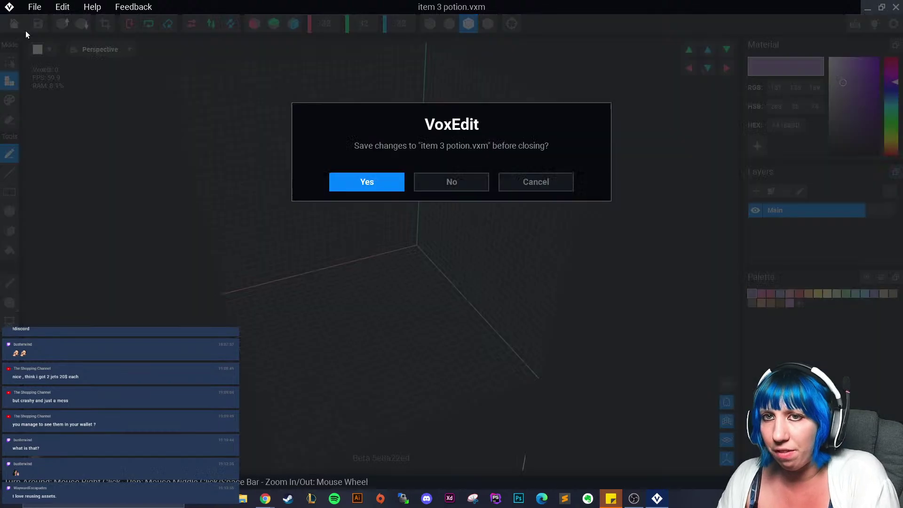
left_click(373, 182)
left_click(650, 207)
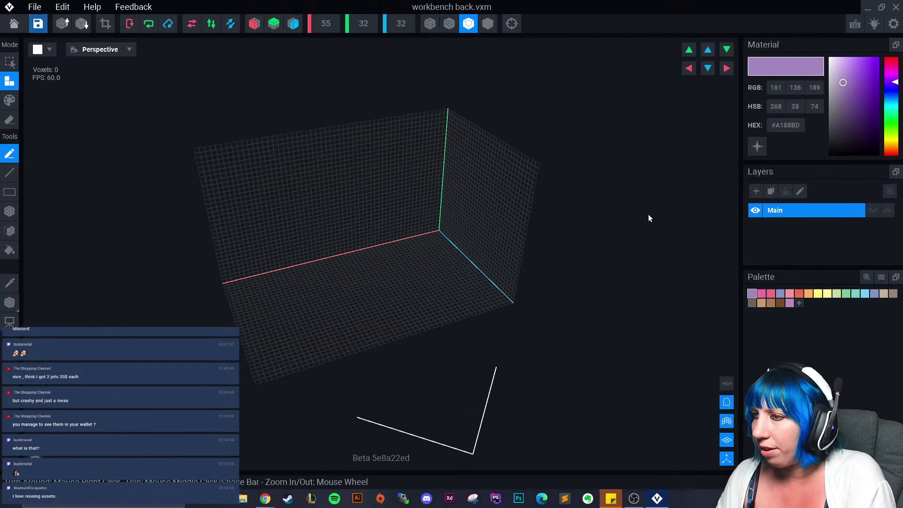
- Load the default palette PNG from the user's Downloads folder into the workbench back model
left_click(880, 277)
left_click(867, 299)
left_click(256, 139)
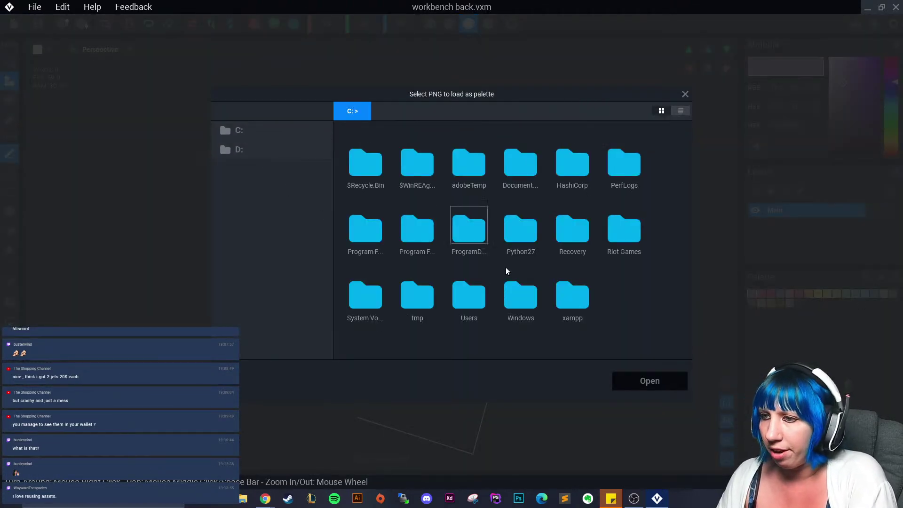
double_click(469, 300)
double_click(621, 159)
scroll(495, 270, "down", 5)
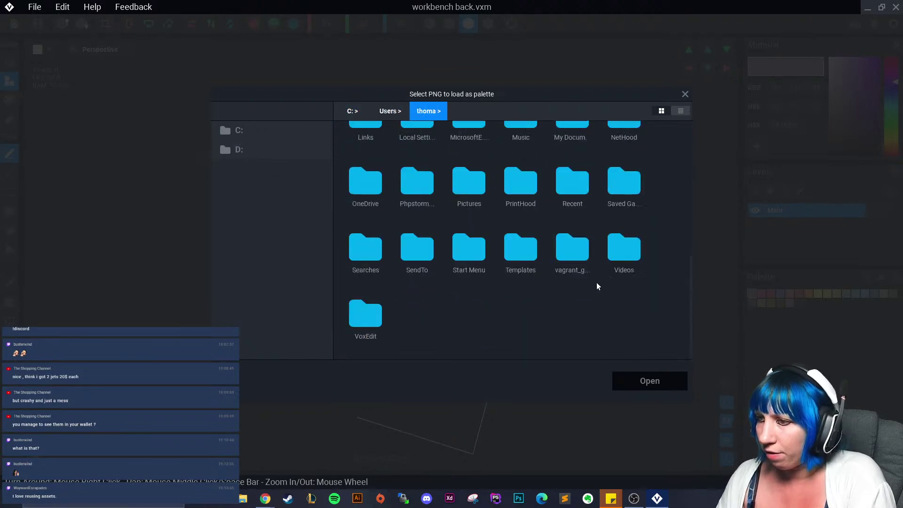
scroll(416, 264, "up", 3)
double_click(418, 211)
scroll(517, 273, "down", 10)
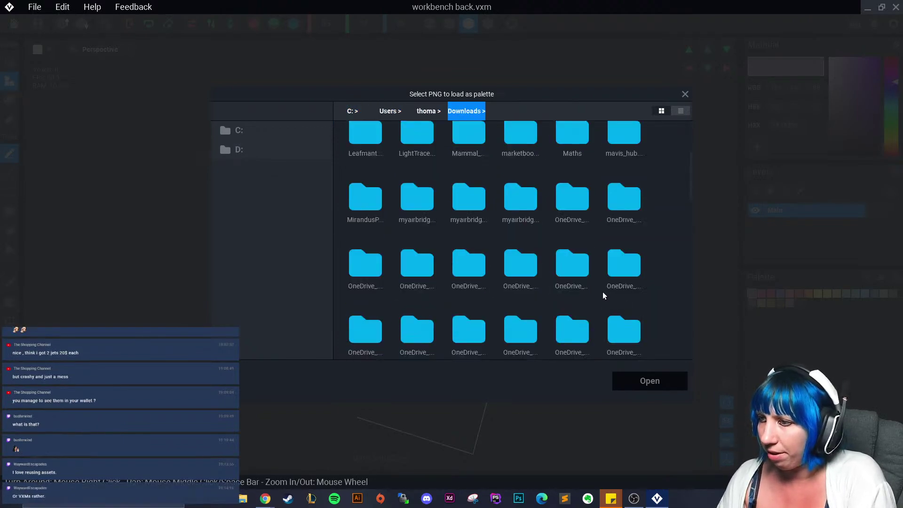
left_click(627, 325)
left_click(653, 385)
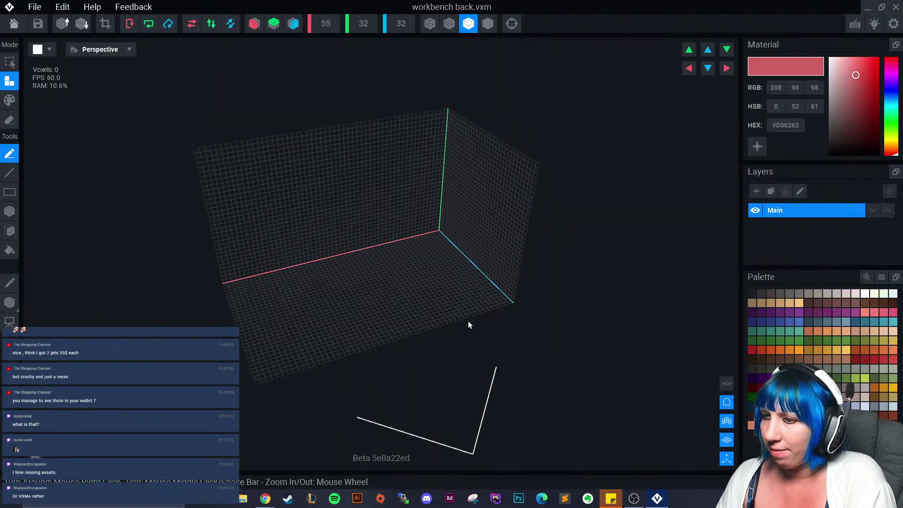
- Fill the back wall of the grid with a four-voxel-thick panel in dark brown #452E22
right_click_drag(467, 321, 463, 323)
scroll(464, 323, "up", 3)
left_click(770, 359)
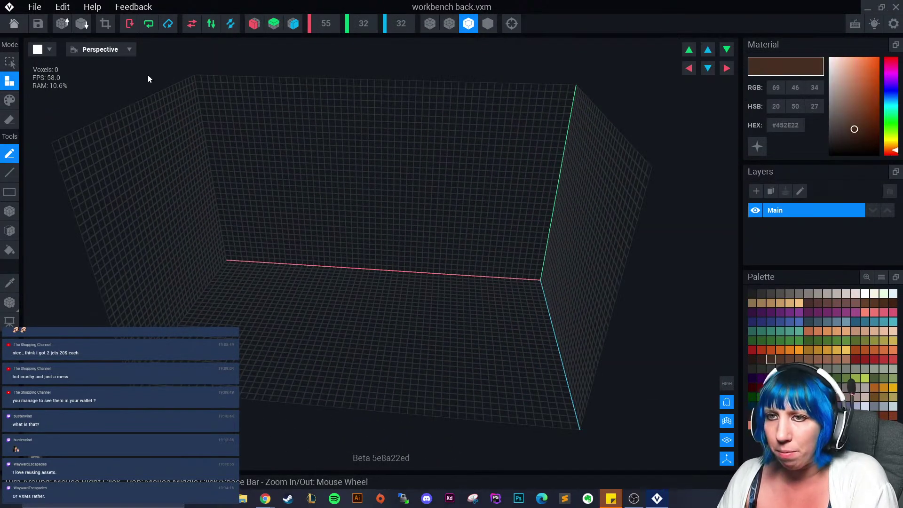
left_click(10, 231)
left_click(294, 187)
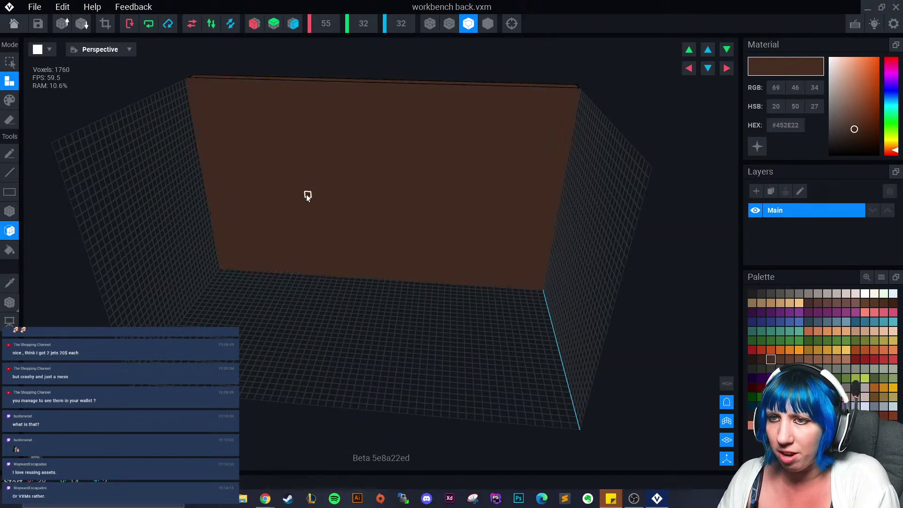
left_click(13, 24)
left_click(527, 184)
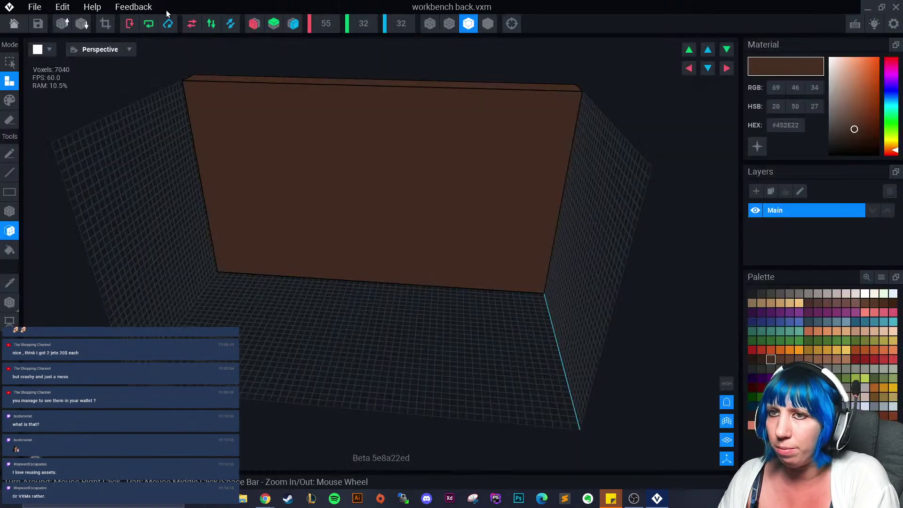
- Crop the grid to the workbench back panel and apply the Set to Floor option
left_click(105, 24)
left_click(11, 305)
left_click(56, 314)
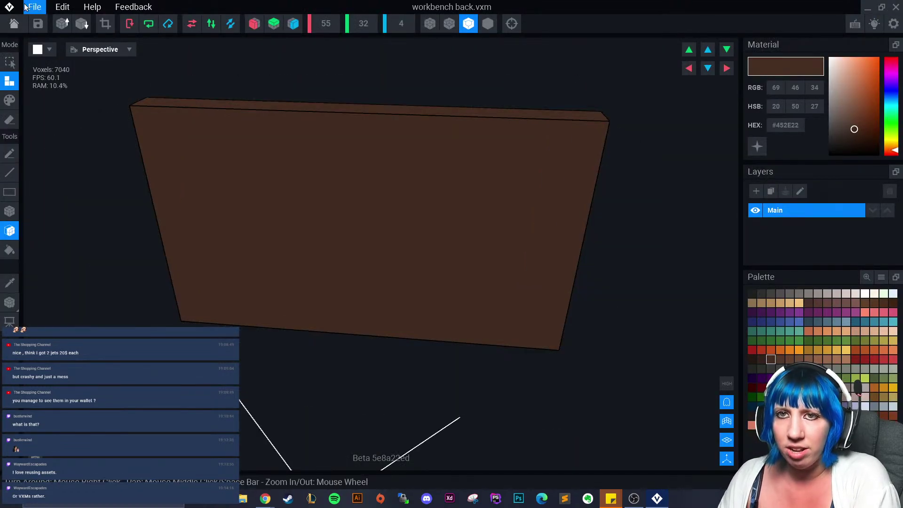
- Save and close workbench back.vxm and open shelf unit box.vxm from the recent files
left_click(14, 24)
left_click(365, 181)
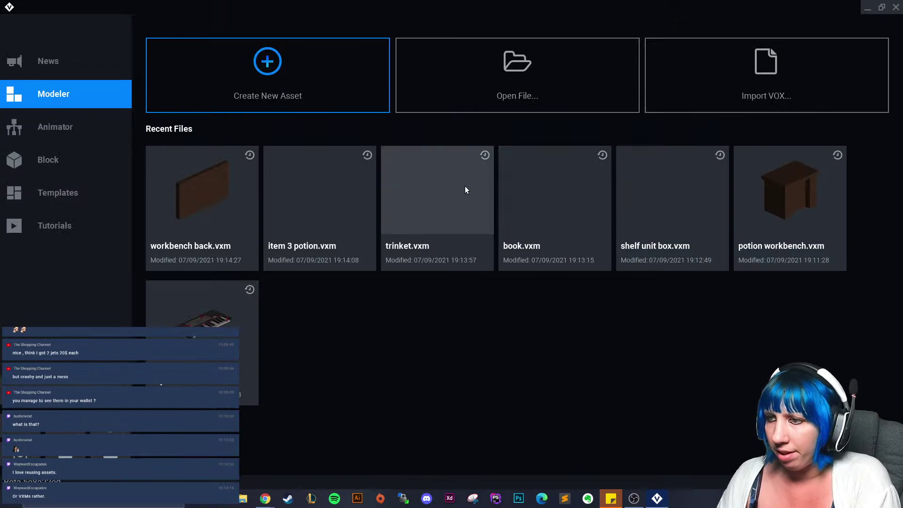
left_click(676, 189)
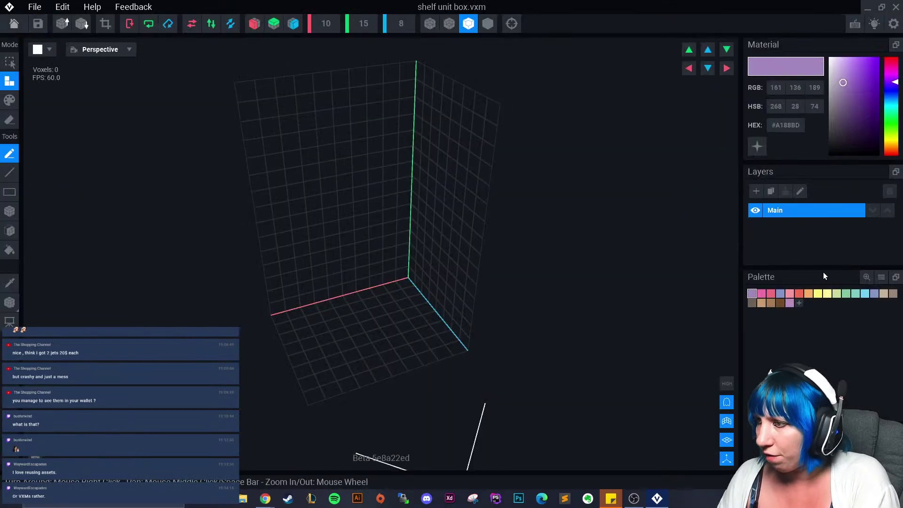
- Load the default palette PNG from the Downloads folder into the shelf unit box model
left_click(881, 277)
left_click(859, 297)
scroll(564, 294, "down", 5)
scroll(620, 318, "down", 6)
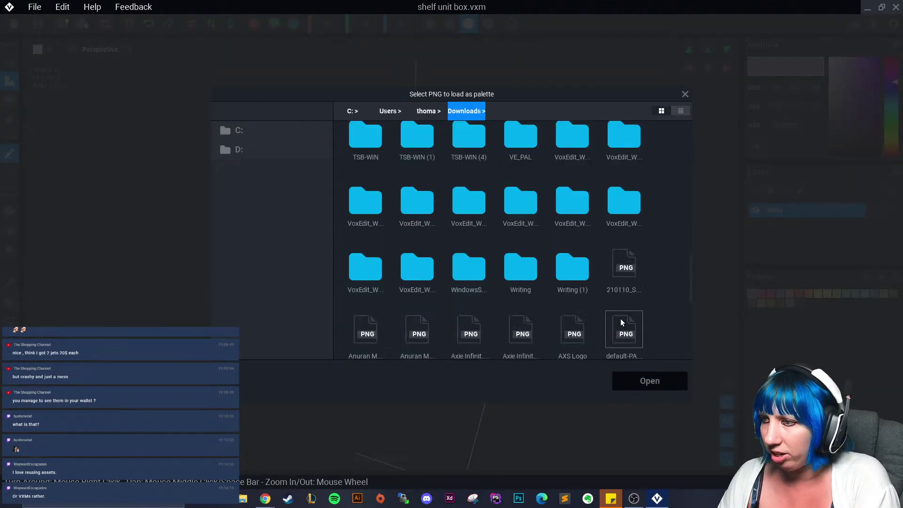
left_click(624, 305)
left_click(644, 379)
- Build a one-voxel-thick back panel across the full 10 by 15 back grid in brown #725048
right_click_drag(566, 319, 526, 318)
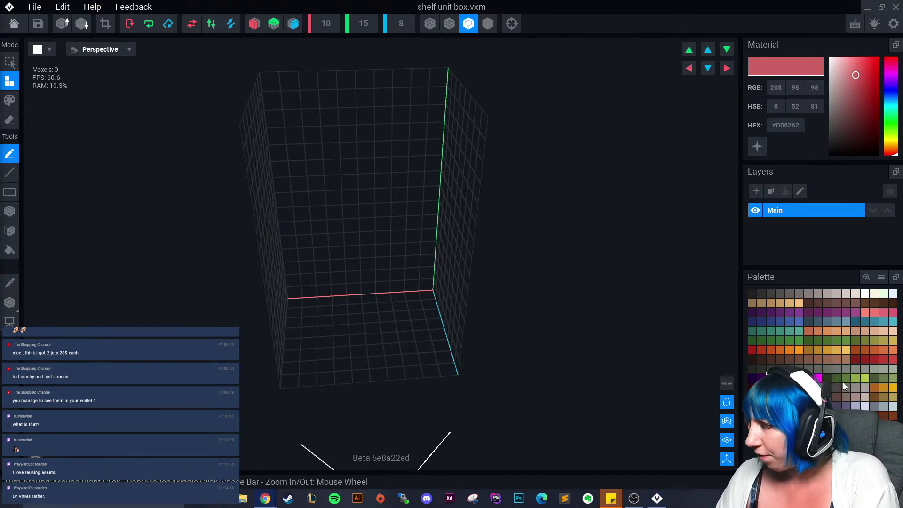
left_click(835, 303)
left_click(9, 212)
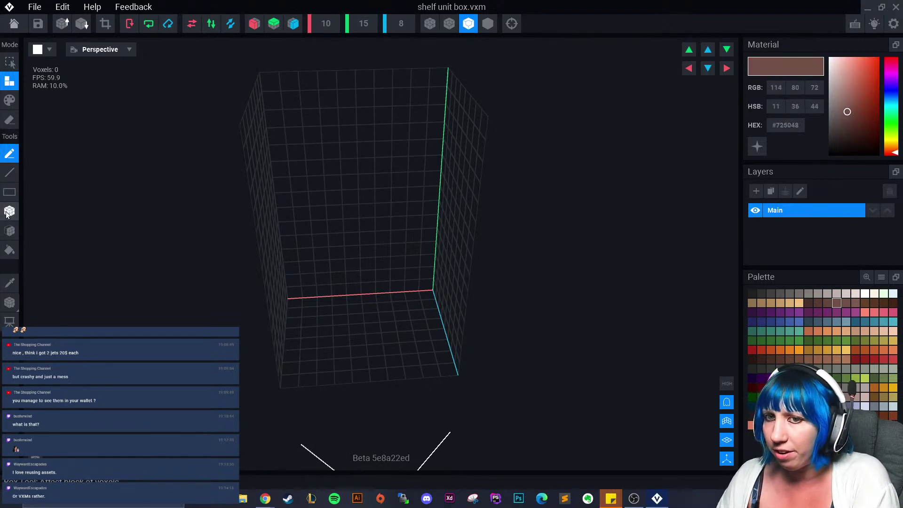
left_click_drag(264, 75, 422, 286)
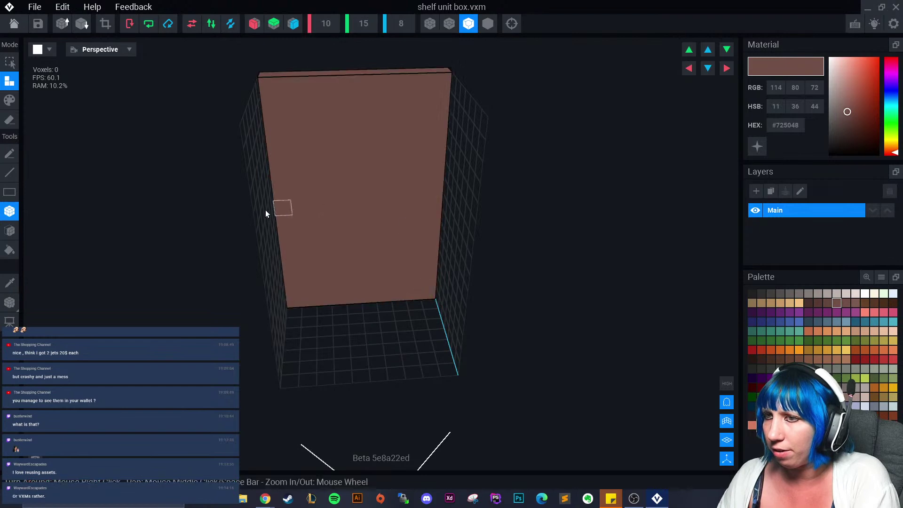
- Fill both sides, the top and the bottom of the grid with one-voxel-thick walls to form an open-fronted box
key("f")
left_click(262, 187)
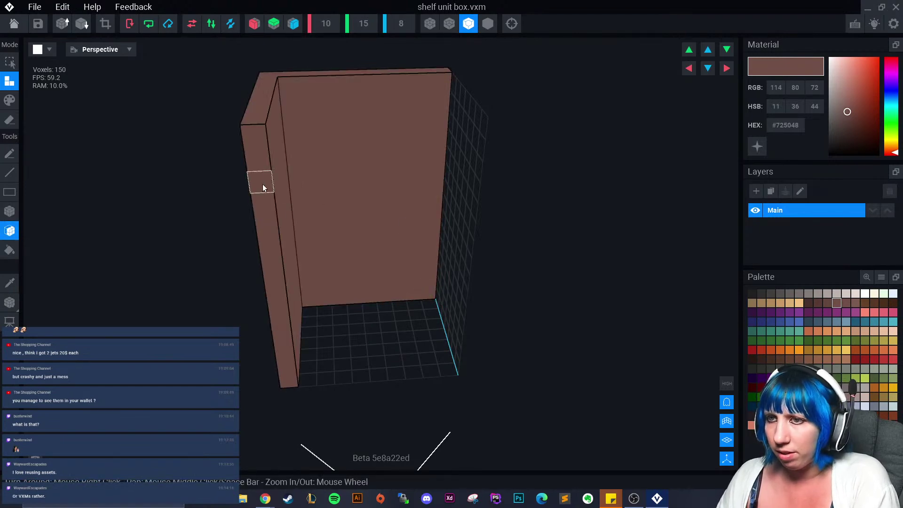
left_click(467, 196)
right_click_drag(466, 235, 418, 226)
right_click_drag(364, 145, 380, 162)
left_click(362, 70)
left_click(383, 319)
right_click_drag(383, 339, 359, 301)
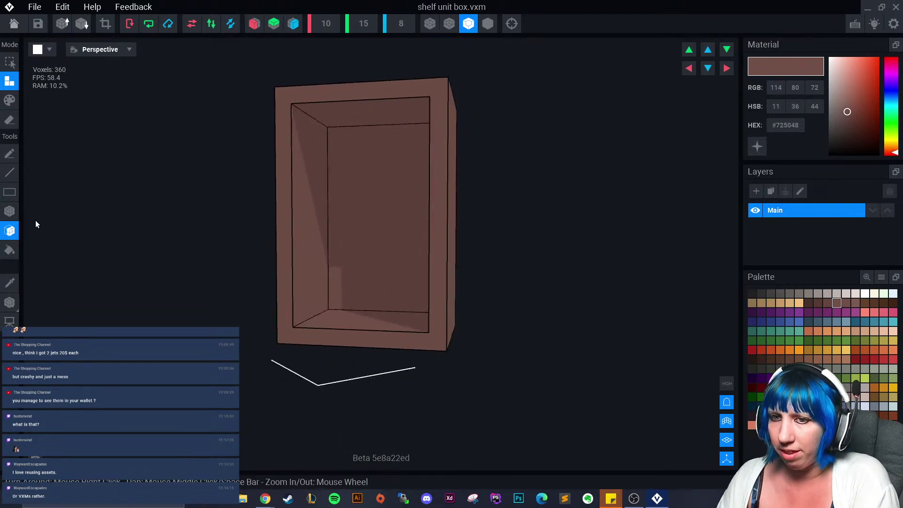
- Build a one-voxel-thick horizontal shelf, six voxels deep, across the middle of the box between the side walls
left_click(9, 211)
right_click_drag(273, 214, 337, 237)
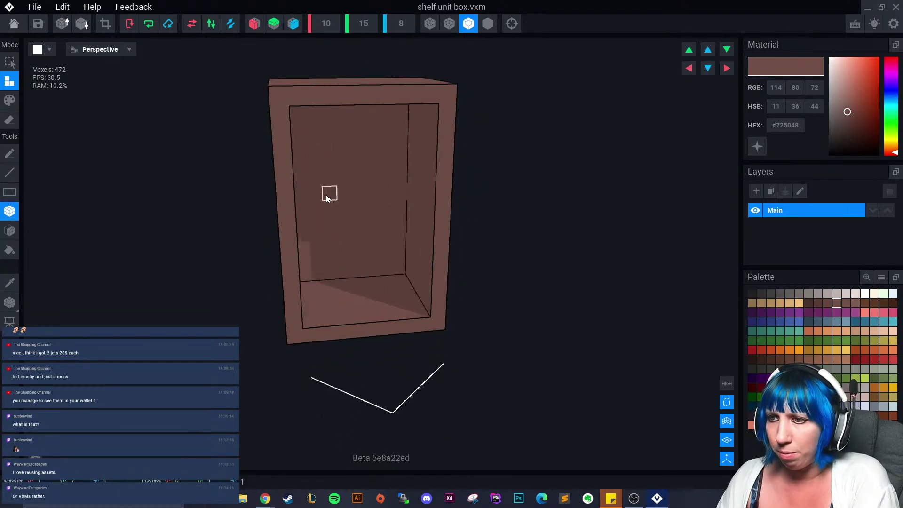
left_click_drag(301, 195, 407, 197)
right_click_drag(428, 61, 332, 183)
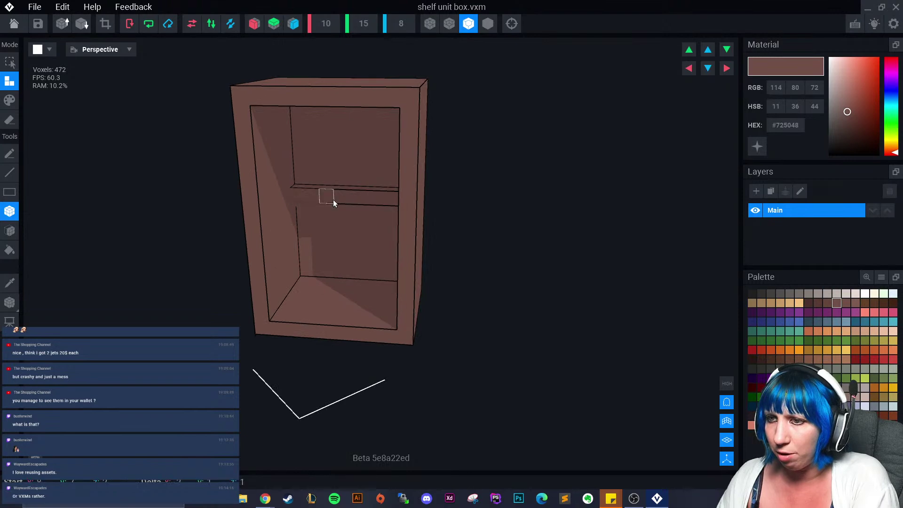
mouse_move(376, 205)
left_mouse_down()
mouse_move(391, 213)
mouse_move(390, 203)
left_mouse_up()
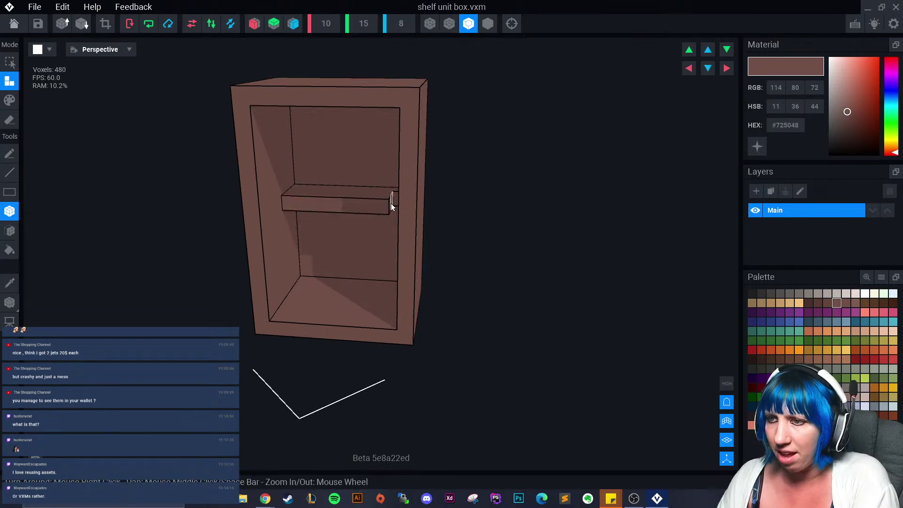
right_click_drag(302, 201, 358, 208)
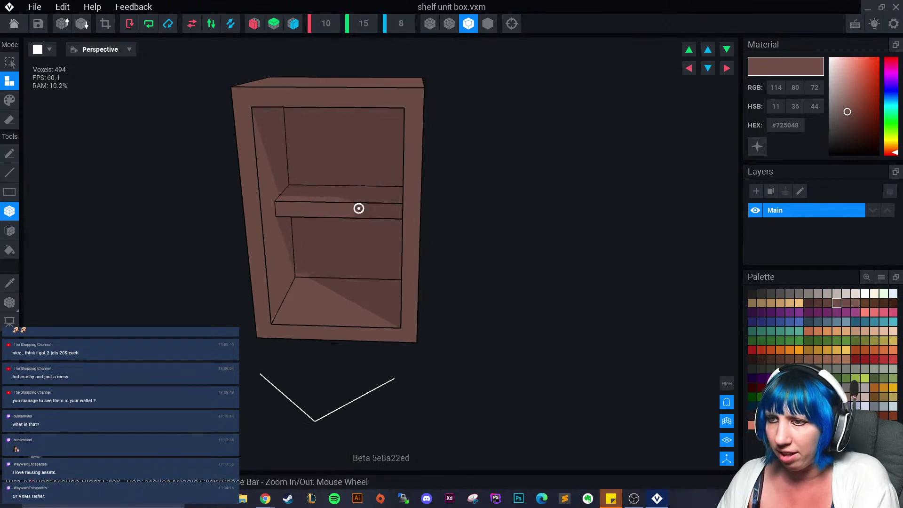
left_click_drag(277, 210, 386, 214)
left_click(292, 225)
right_click_drag(292, 224, 307, 178)
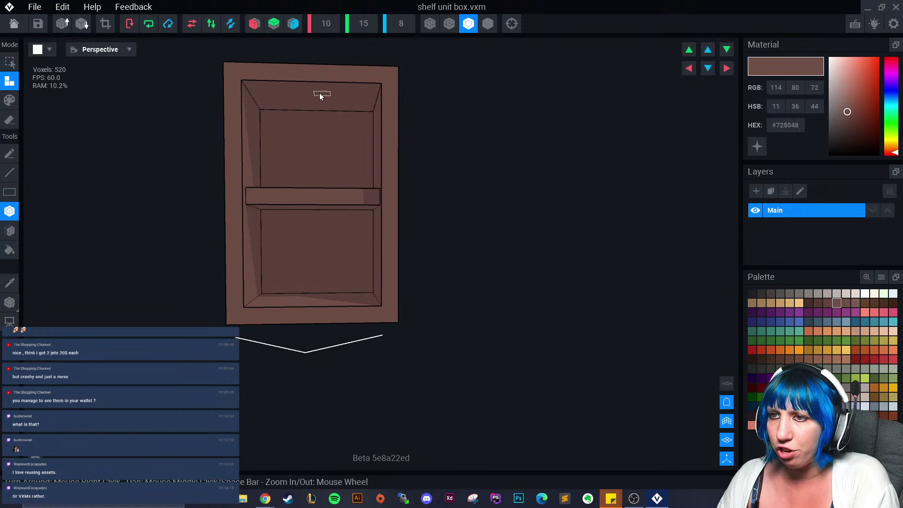
- Add a one-voxel-wide vertical divider, five voxels deep, between the middle shelf and the top of the box
right_click_drag(315, 98, 314, 122)
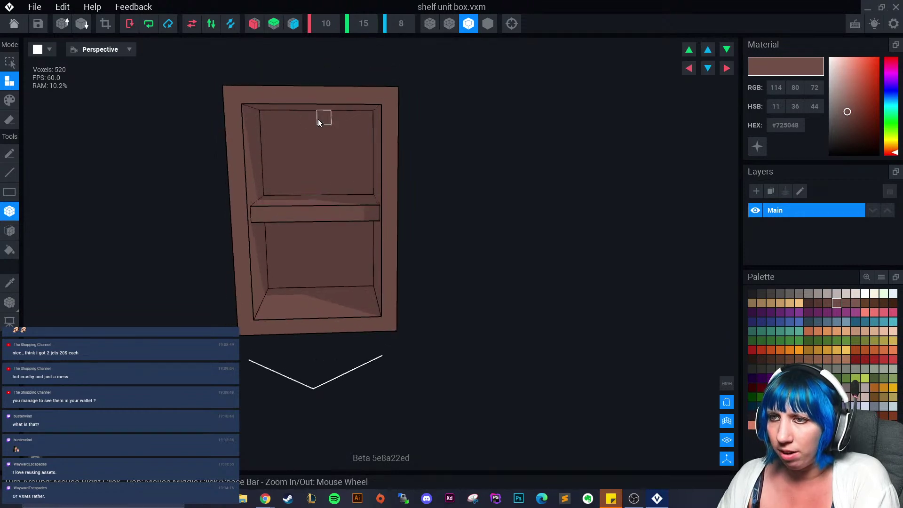
left_click_drag(320, 177, 333, 223)
right_click_drag(332, 223, 334, 161)
left_click_drag(317, 192, 319, 193)
right_click_drag(319, 193, 336, 220)
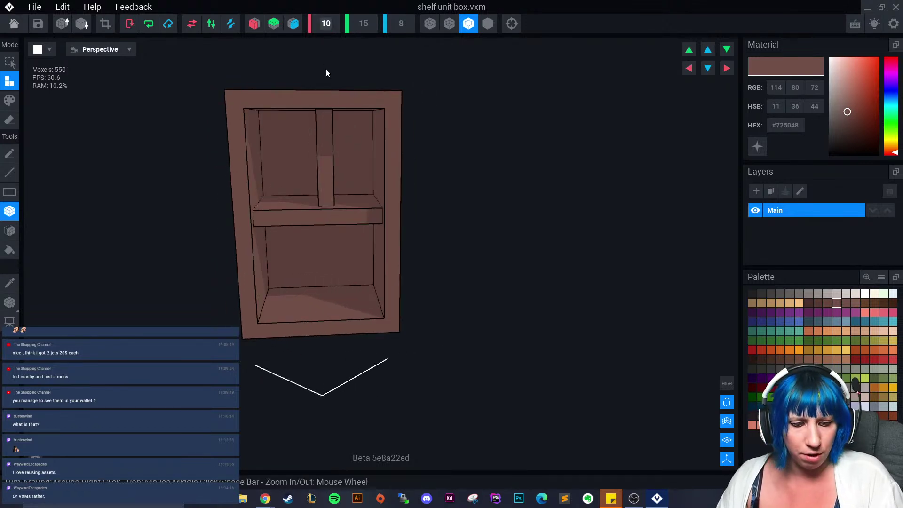
- Set the grid width to 12 and shift the model so the free space lies beside the box's right wall
right_click_drag(318, 286, 327, 300)
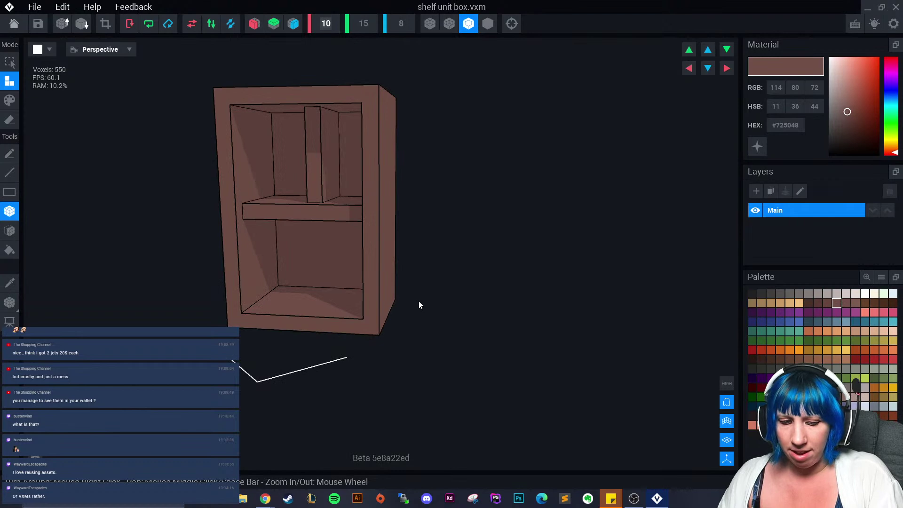
type("2")
right_click_drag(420, 304, 381, 281)
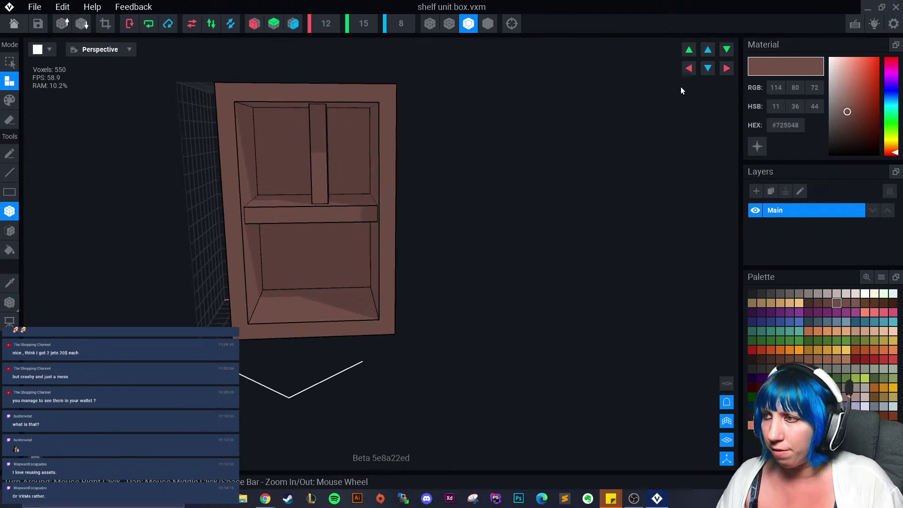
left_click(726, 68)
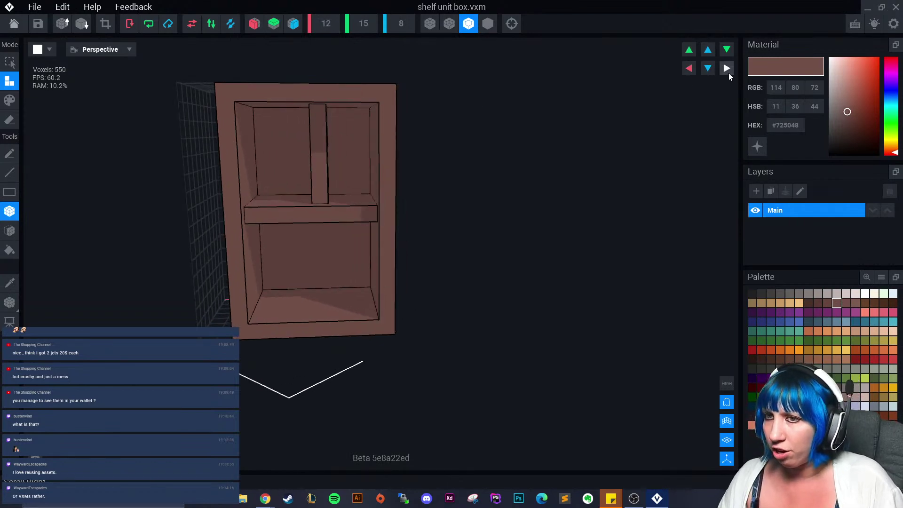
- Erase the box's right wall, extend the open edges by two voxels and rebuild the wall at the grid's edge
left_click(9, 230)
left_click(9, 119)
left_click(377, 171)
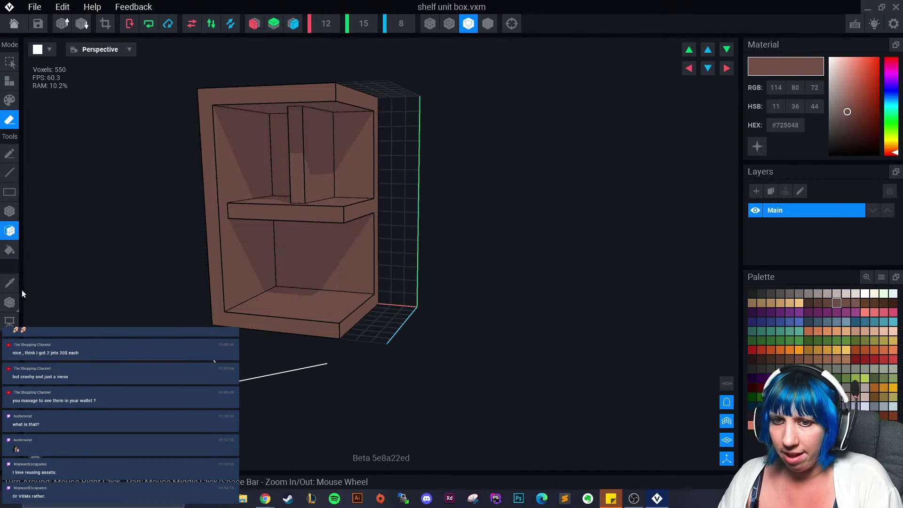
left_click(10, 81)
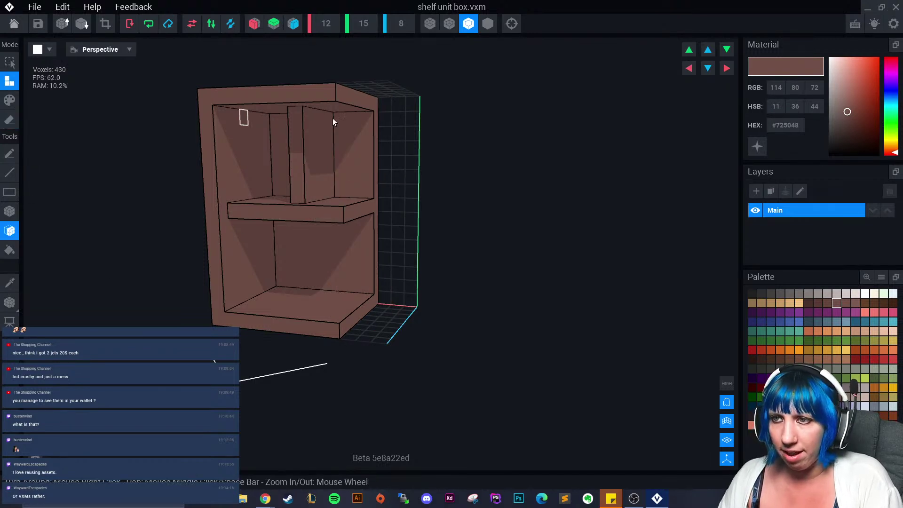
mouse_move(332, 118)
right_mouse_down()
mouse_move(383, 144)
mouse_move(387, 178)
mouse_move(492, 161)
mouse_move(478, 169)
right_mouse_up()
left_click(386, 137)
left_click(477, 169)
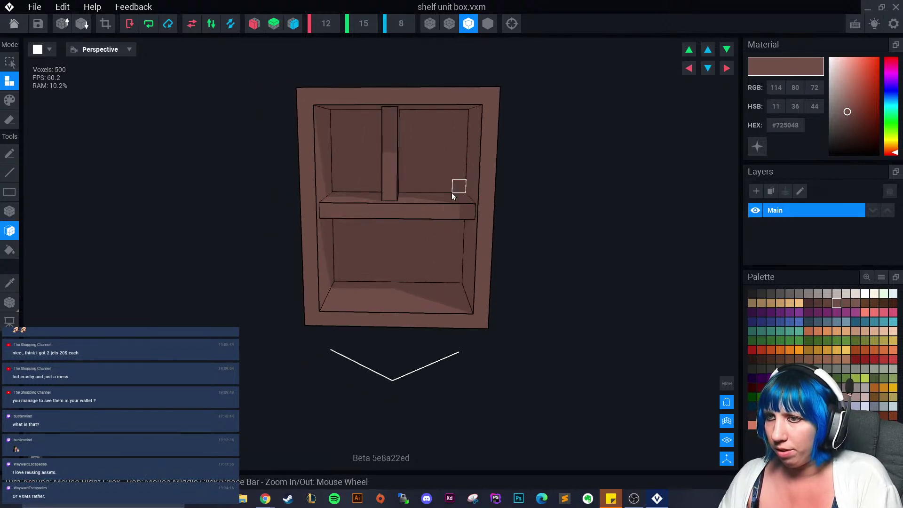
scroll(460, 188, "up", 3)
mouse_move(417, 232)
right_mouse_down()
mouse_move(404, 256)
mouse_move(413, 247)
right_mouse_up()
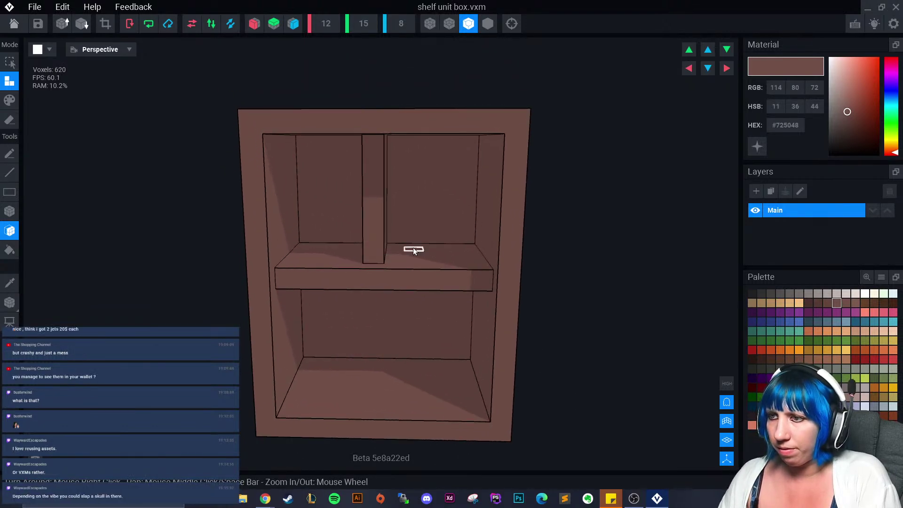
- Move the right wall one voxel inward by adding a layer to its inner face and erasing the outer layer
left_click(468, 190)
right_click_drag(467, 190, 40, 191)
left_click(9, 119)
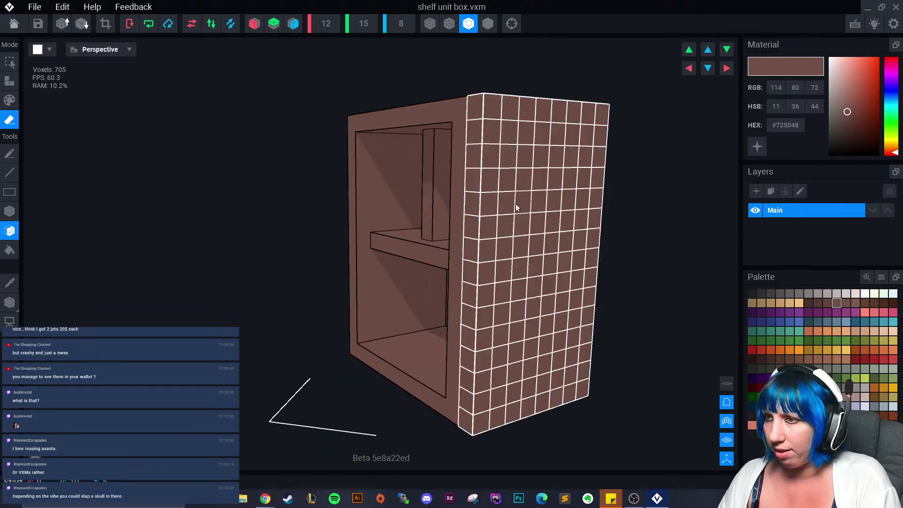
left_click(514, 205)
right_click_drag(514, 205, 458, 247)
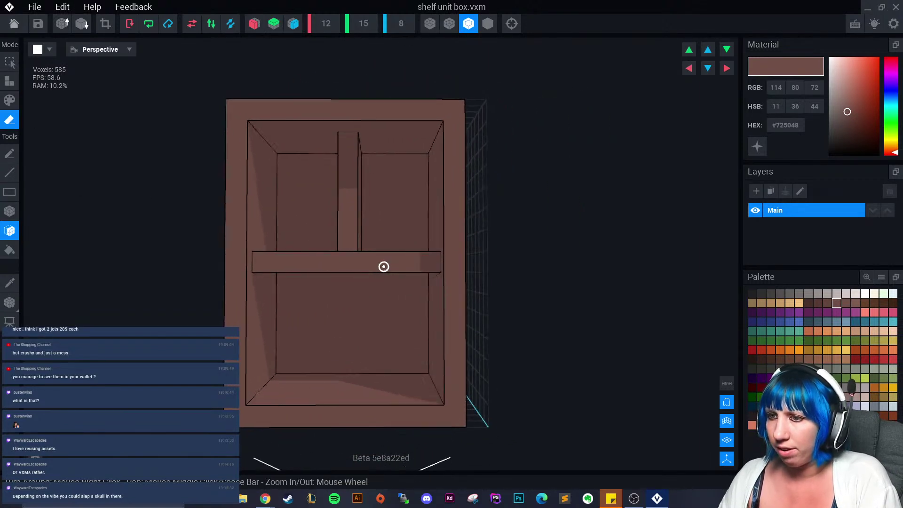
- Crop the grid to the shelf unit box and apply the Set to Floor option
left_click(106, 26)
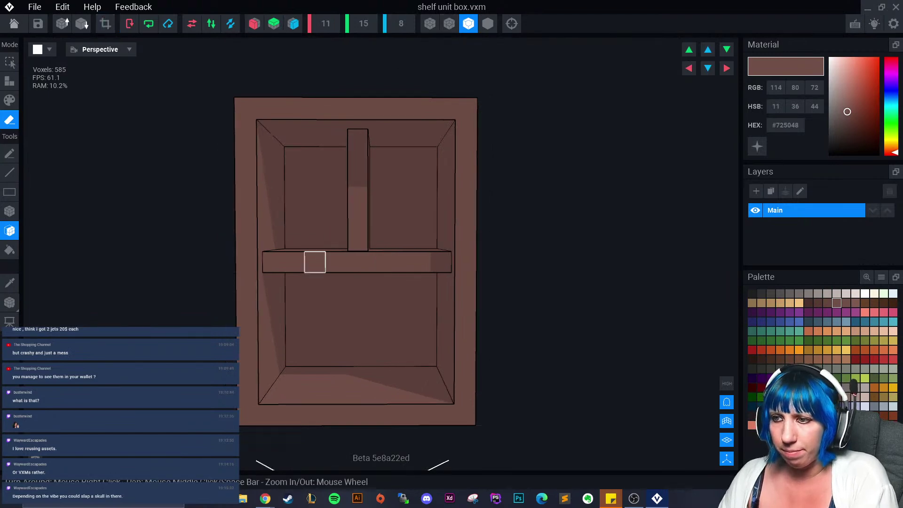
right_click_drag(315, 260, 346, 298)
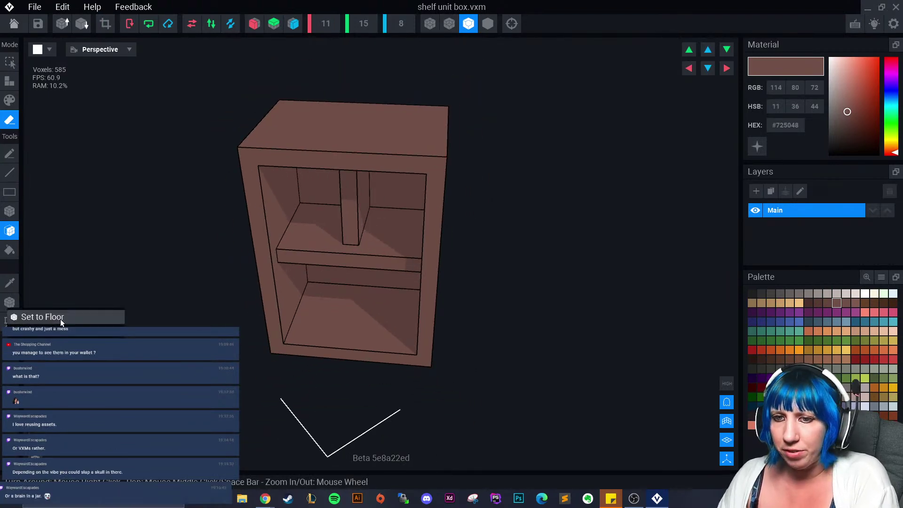
right_click_drag(60, 320, 360, 322)
- Save the changes to the shelf unit box and open book.vxm for modeling
left_click(14, 23)
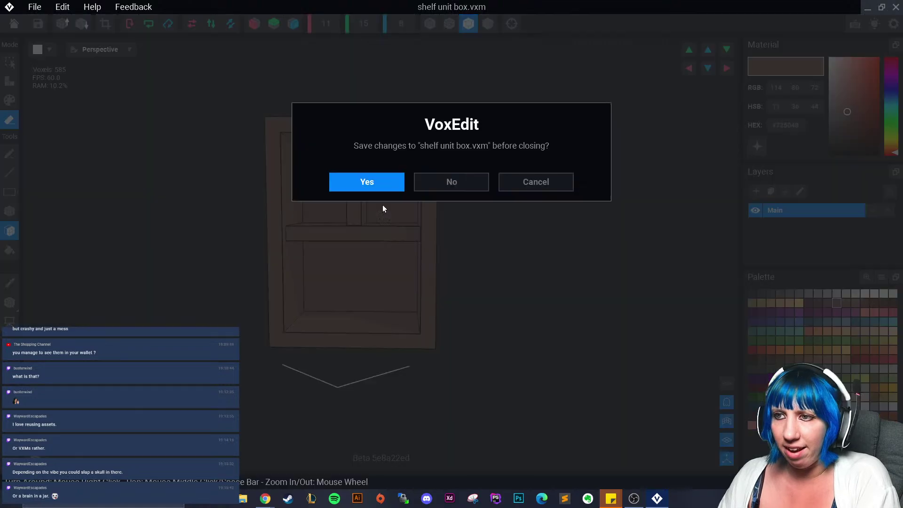
left_click(367, 185)
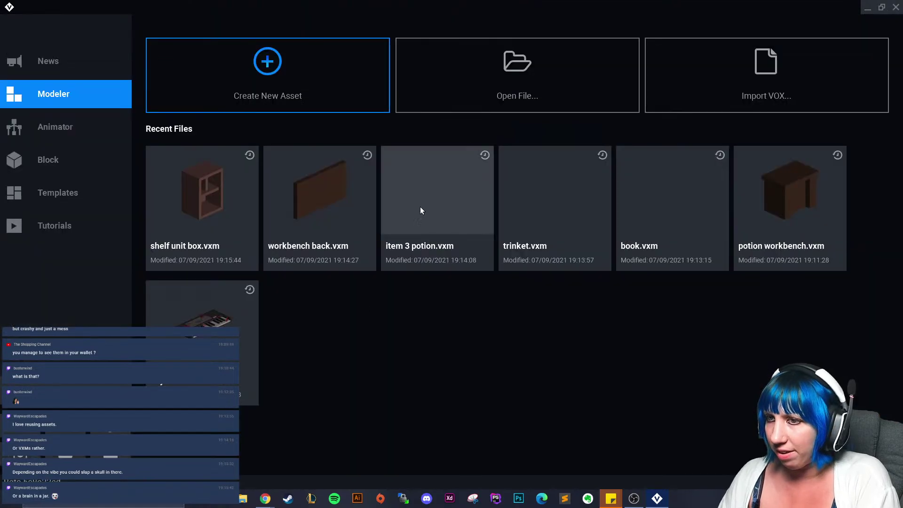
left_click(625, 221)
- Load the SB Palette PNG from the Downloads folder as the book's color palette
left_click(881, 277)
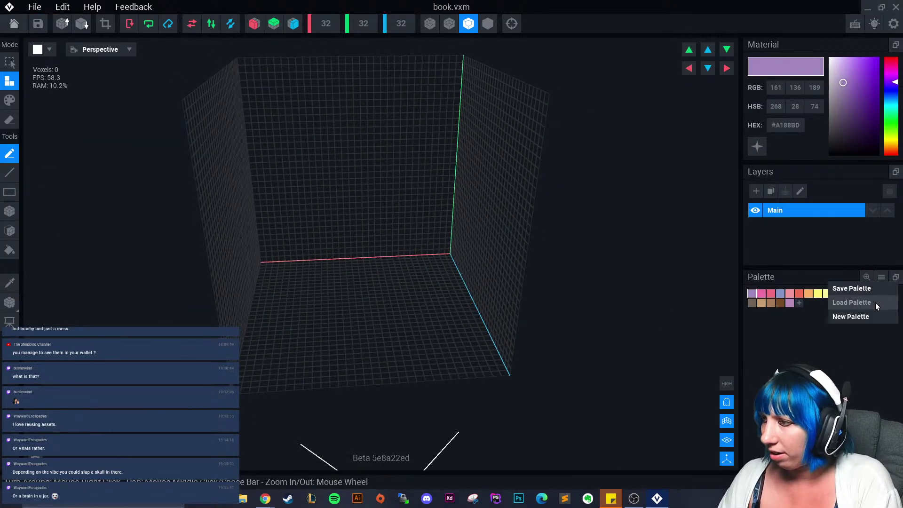
left_click(875, 302)
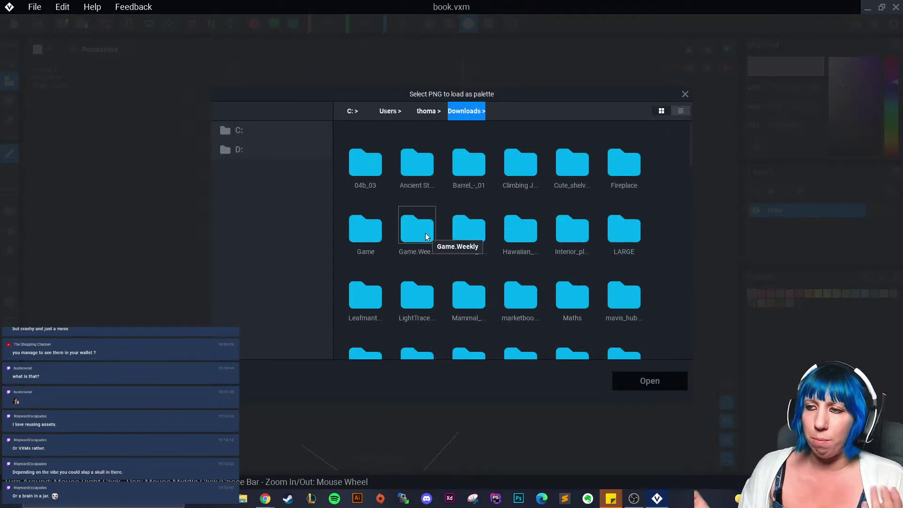
scroll(450, 272, "down", 3)
scroll(619, 308, "down", 10)
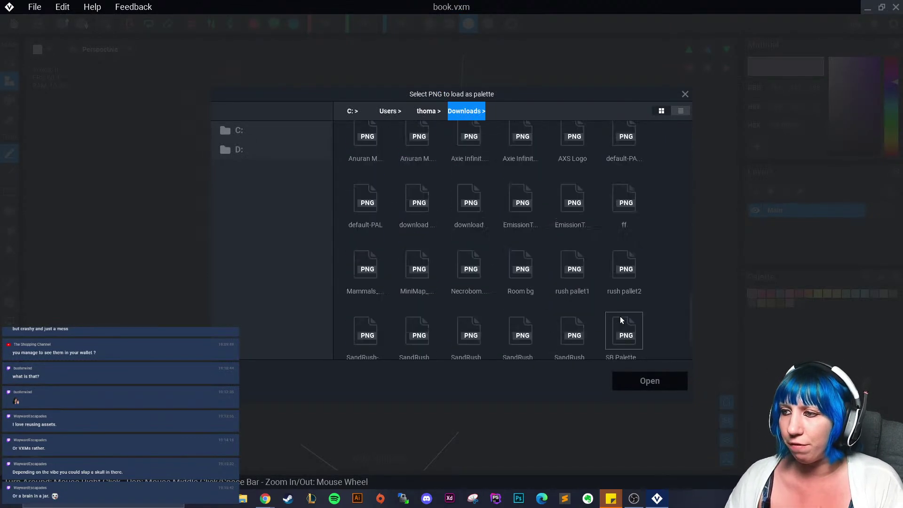
left_click(623, 311)
left_click(645, 387)
scroll(436, 274, "up", 3)
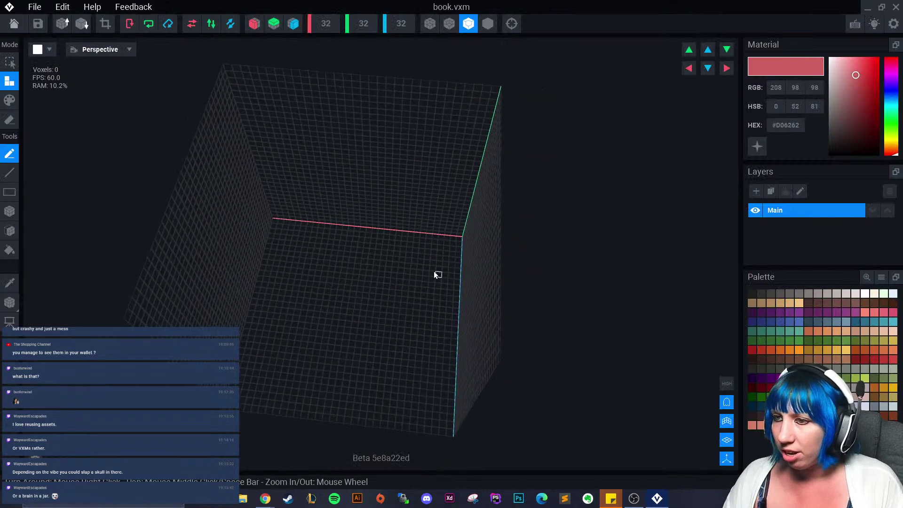
left_click(254, 24)
left_click(292, 24)
scroll(389, 327, "up", 5)
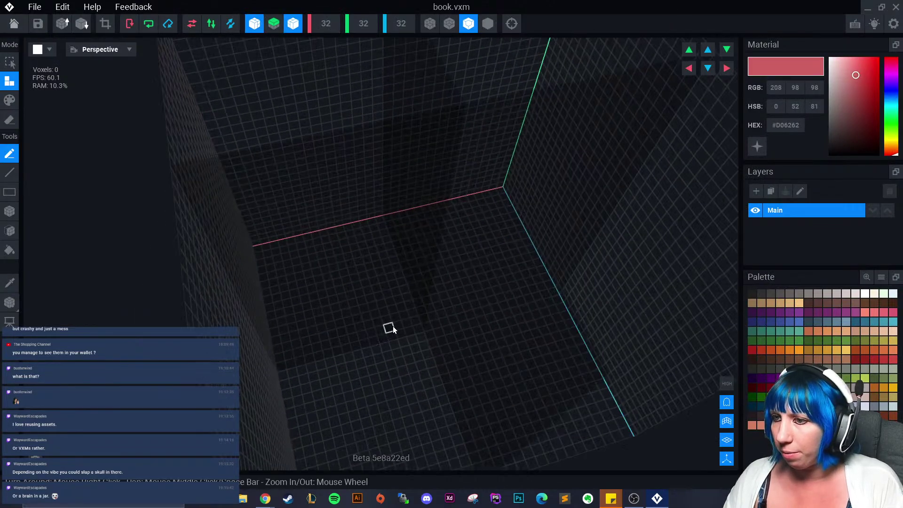
left_click(866, 359)
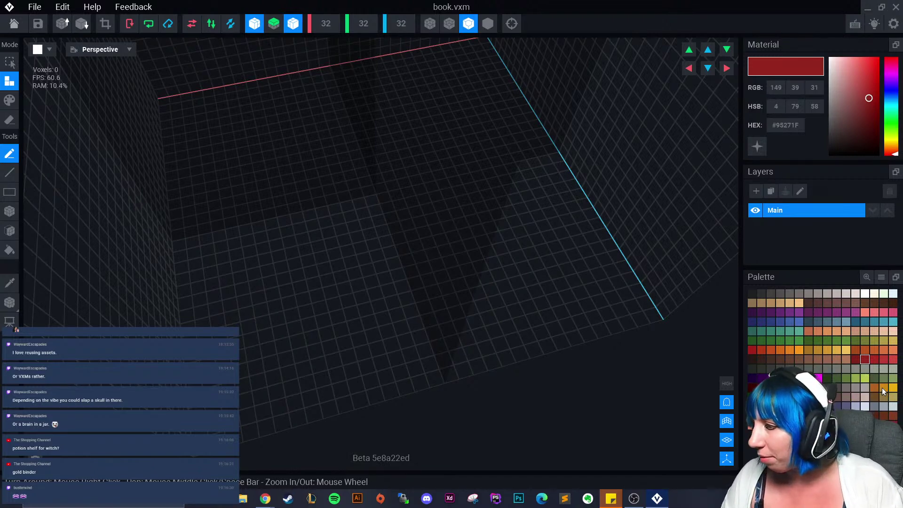
left_click(874, 397)
right_click_drag(526, 331, 476, 357)
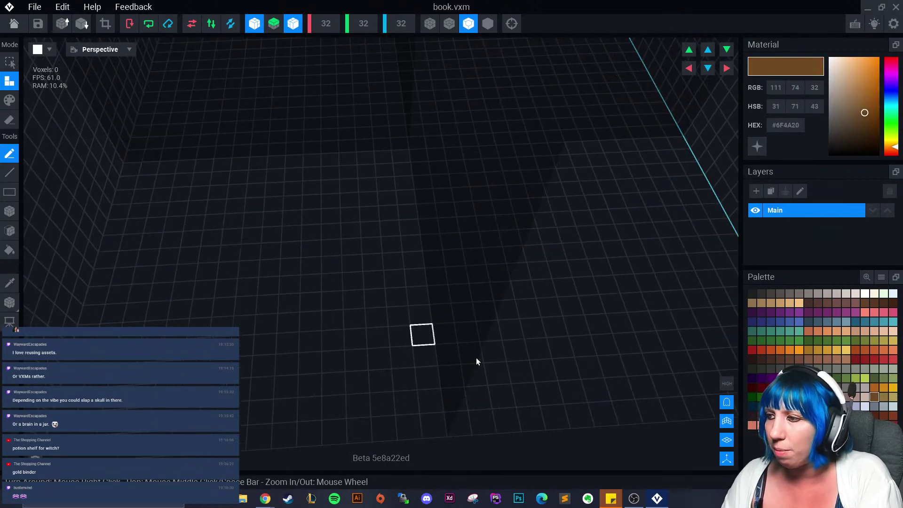
left_click_drag(317, 186, 301, 235)
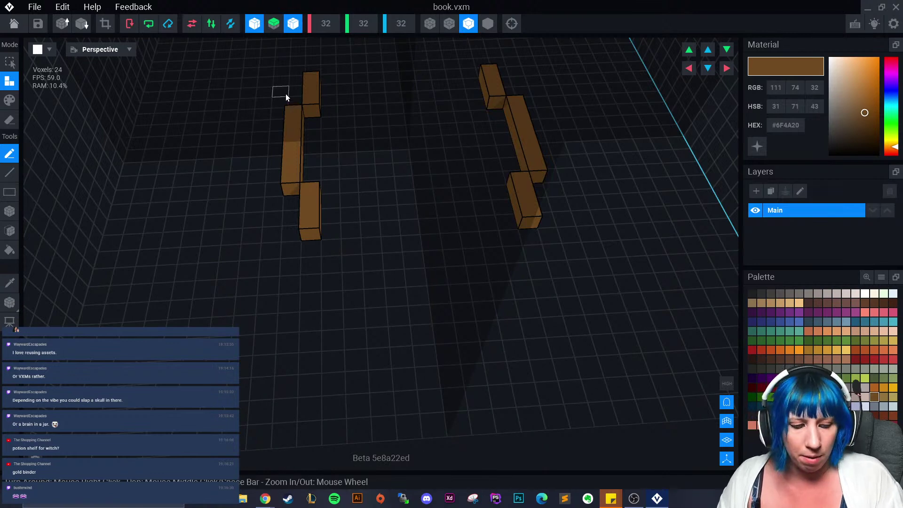
key("ctrl+z")
left_click(9, 211)
left_click_drag(234, 193, 247, 223)
left_click(255, 24)
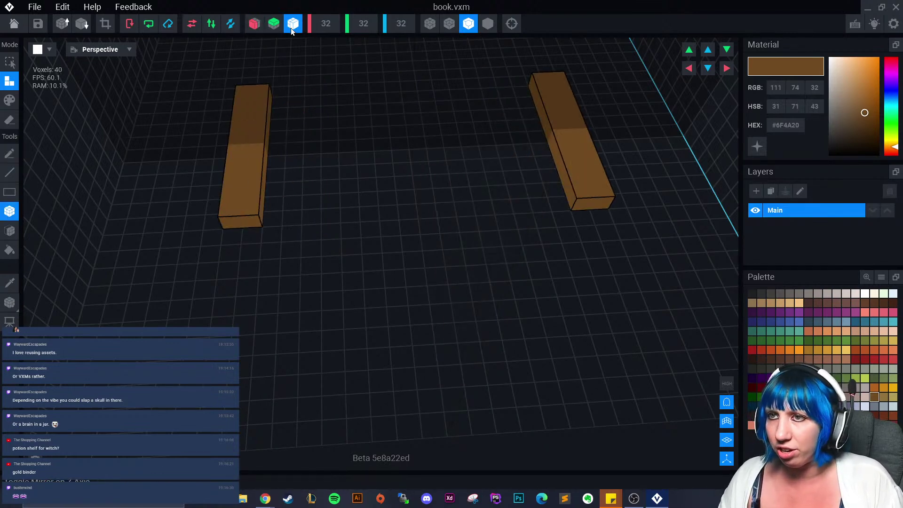
left_click(293, 24)
key("ctrl+z")
- Place brown #6F4A20, orange #B2631E and gold #CE8716 sample blocks side by side on the floor, each two by seven voxels
left_click_drag(258, 131, 276, 210)
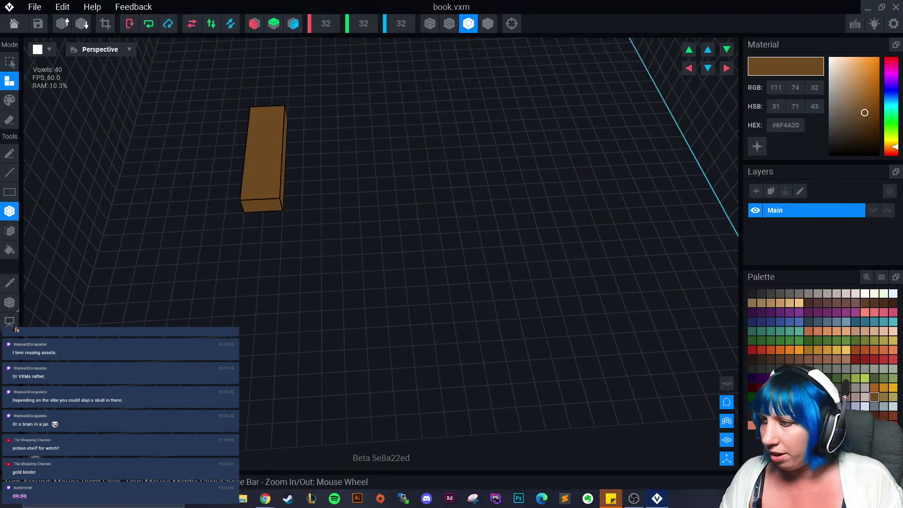
left_click(871, 388)
left_click_drag(329, 123, 356, 200)
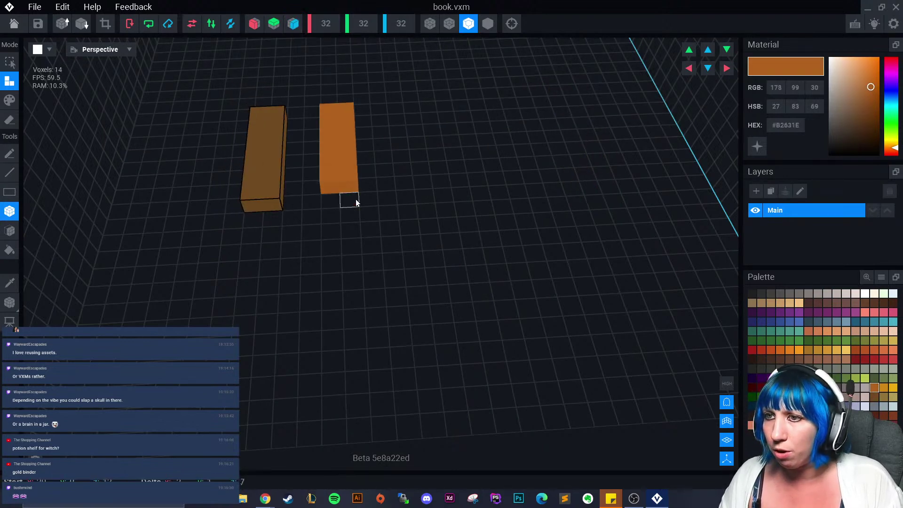
left_click(883, 388)
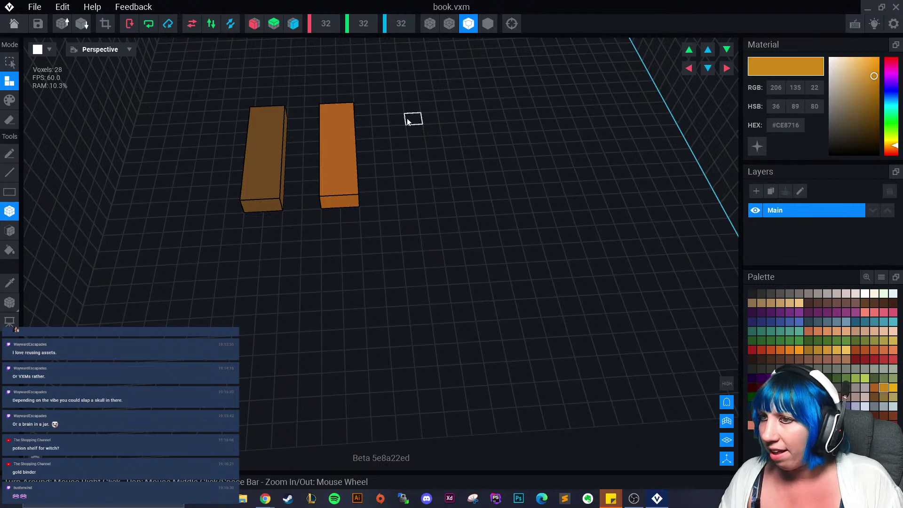
left_click_drag(407, 118, 429, 198)
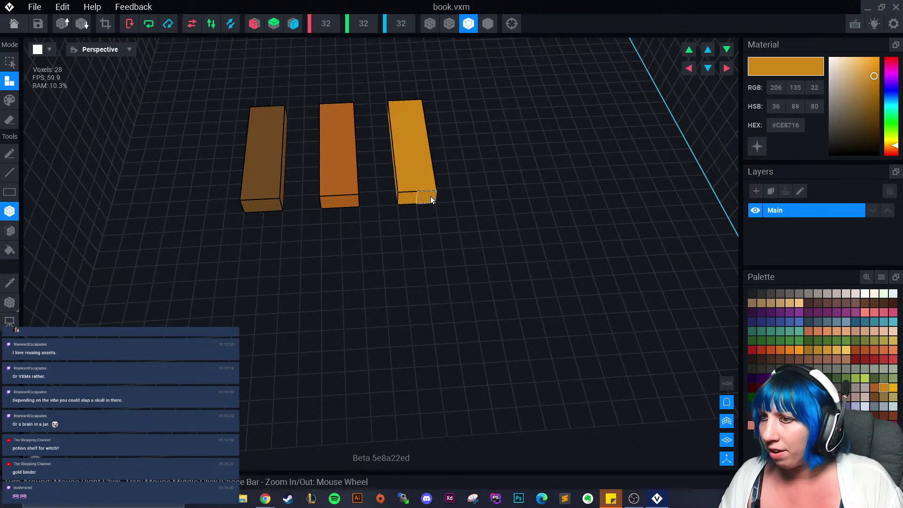
- Add a fourth sample block of two by eight voxels in ochre #A87221 beside the gold one
left_click(808, 348)
left_click_drag(472, 131, 507, 194)
scroll(498, 183, "up", 4)
middle_click_drag(487, 168, 498, 251)
scroll(472, 309, "down", 2)
right_click_drag(472, 309, 446, 327)
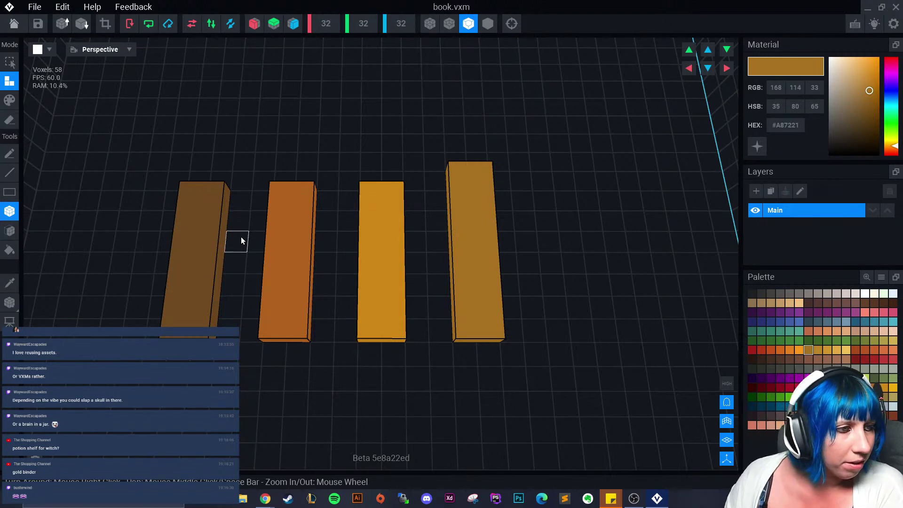
scroll(202, 244, "down", 2)
middle_click_drag(222, 321, 217, 304)
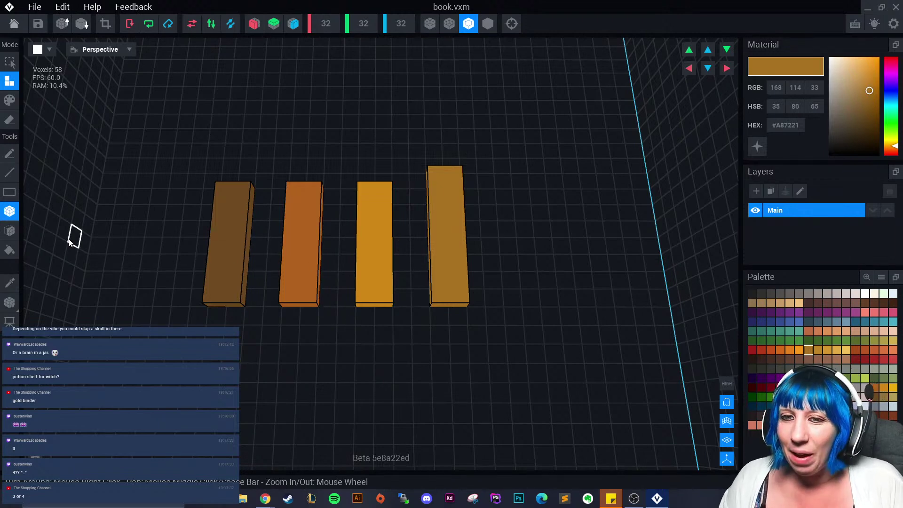
- Erase the brown sample block from the floor
left_click(9, 230)
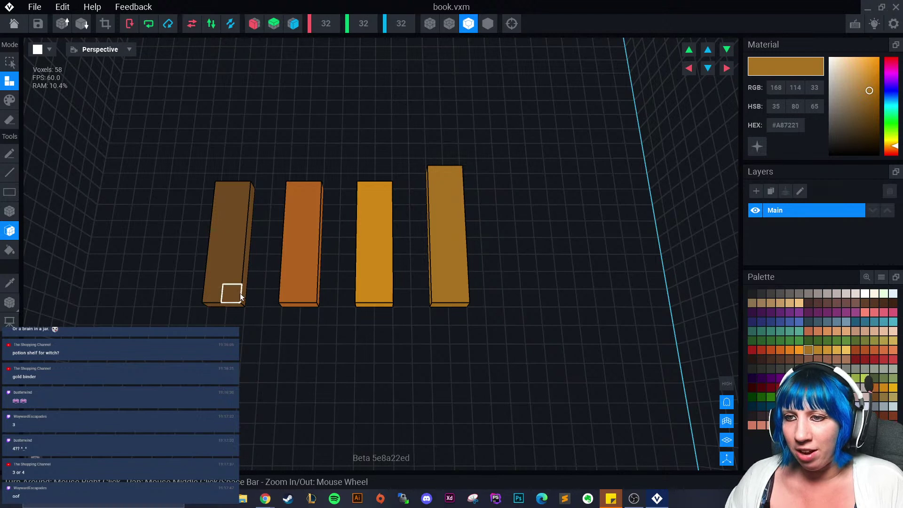
right_click_drag(240, 292, 216, 240)
left_click(224, 270)
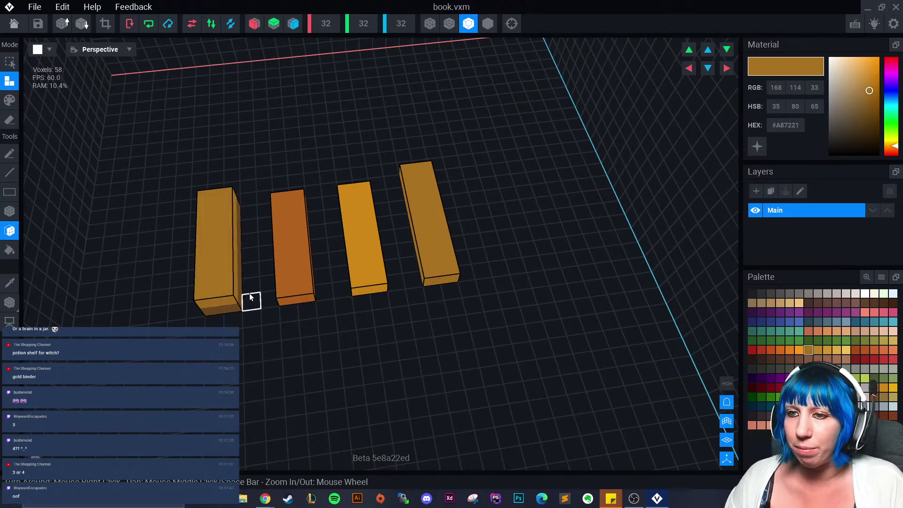
left_click(10, 120)
left_click(218, 238)
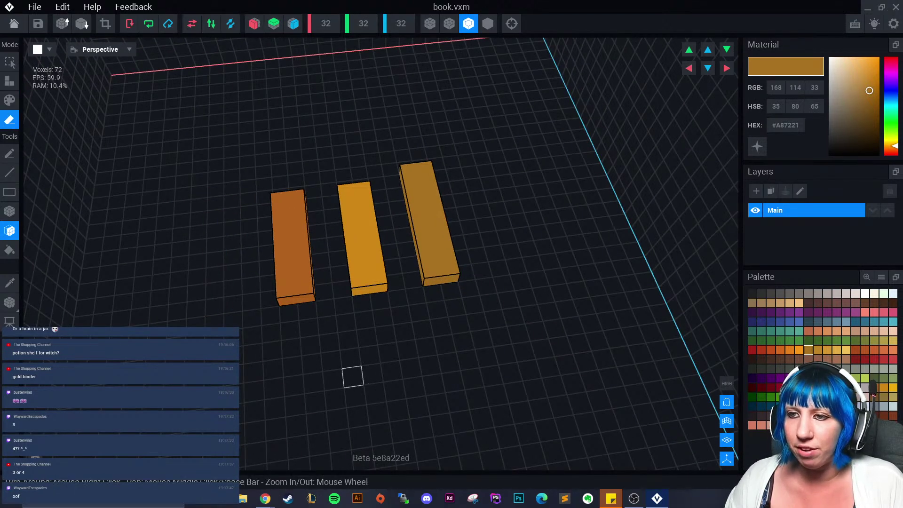
- Erase the orange and bright gold sample blocks, keeping only the ochre one
right_click_drag(353, 376, 334, 360)
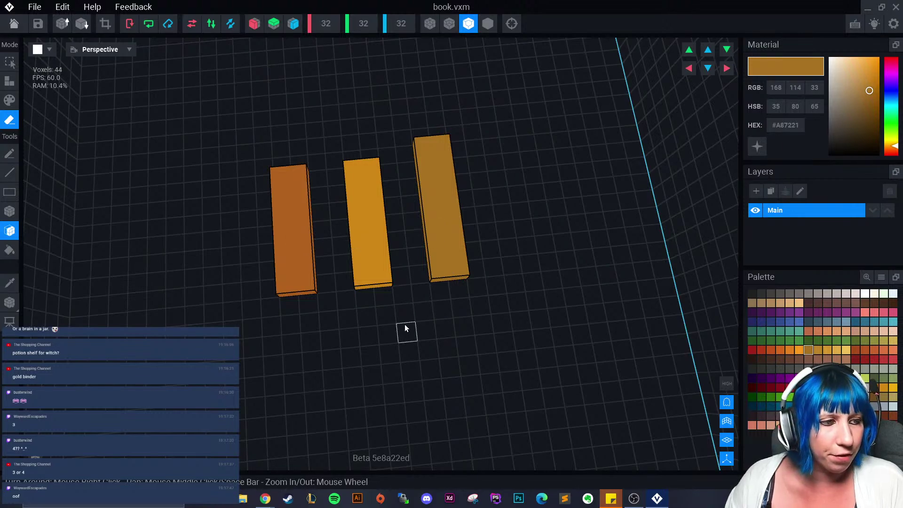
right_click_drag(405, 328, 418, 305)
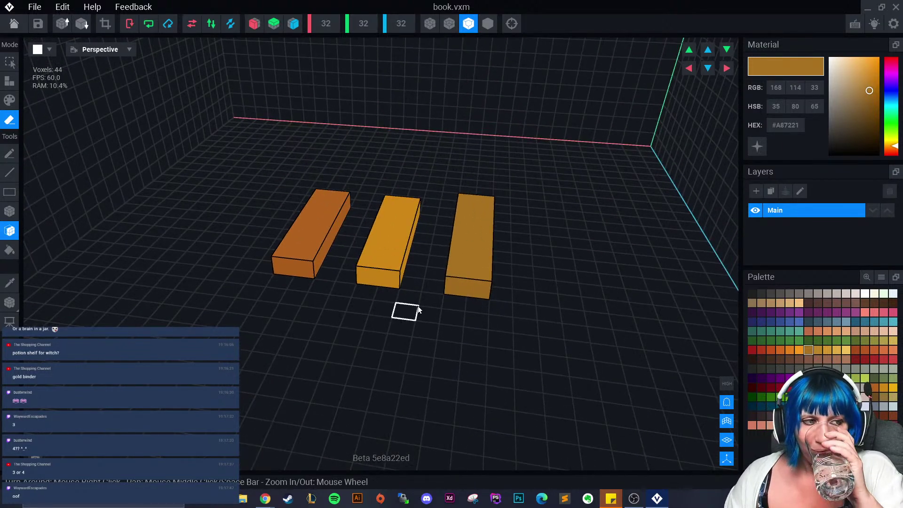
scroll(423, 305, "down", 1)
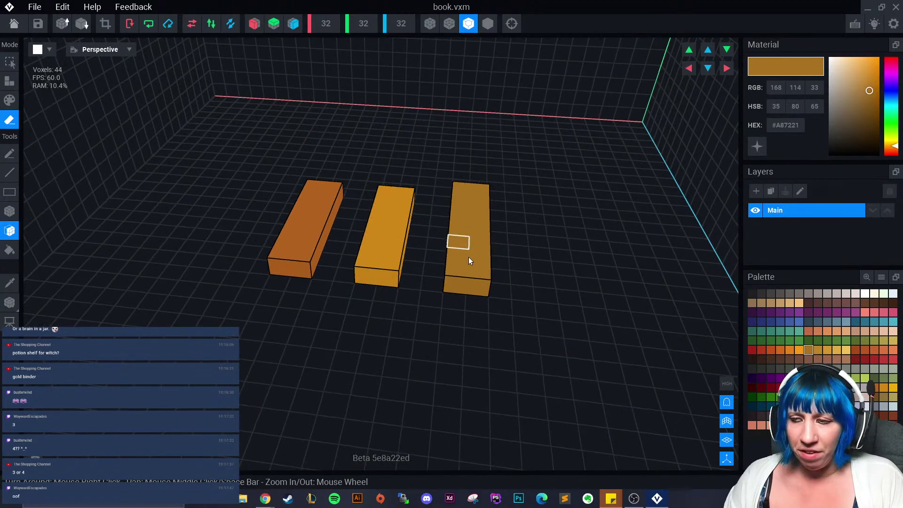
right_click_drag(468, 256, 409, 388)
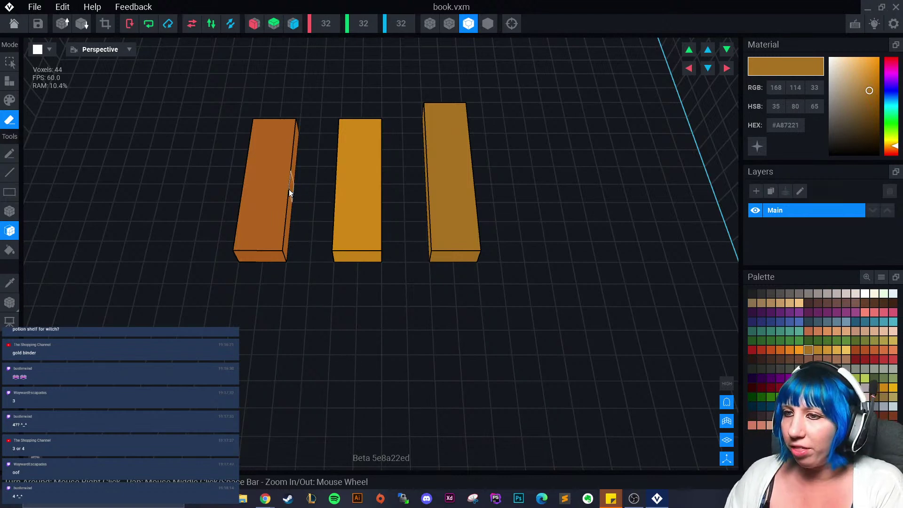
left_click_drag(289, 189, 345, 197)
left_click_drag(241, 205, 347, 209)
- Turn on X and Z mirroring, box-draw mirrored ochre blocks around the grid's center and erase the leftover sample block
right_click_drag(346, 209, 329, 150)
left_click(294, 24)
left_click(254, 23)
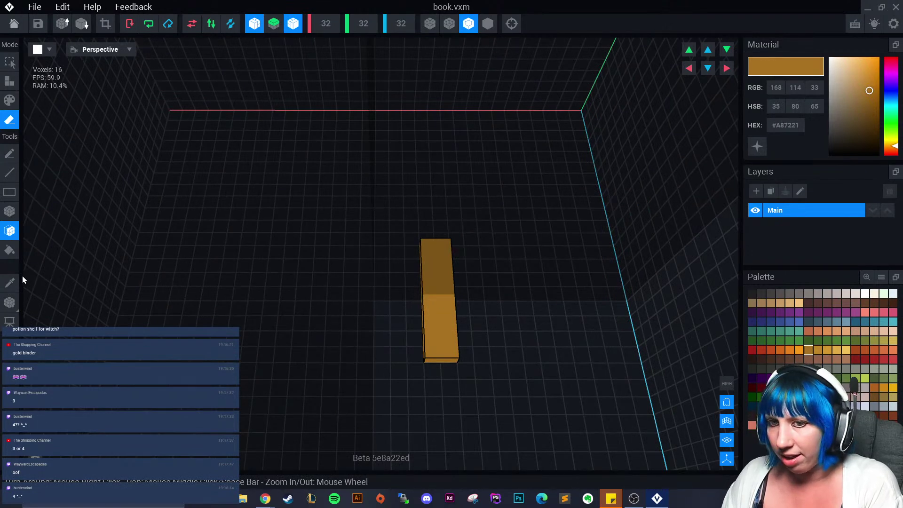
left_click(10, 81)
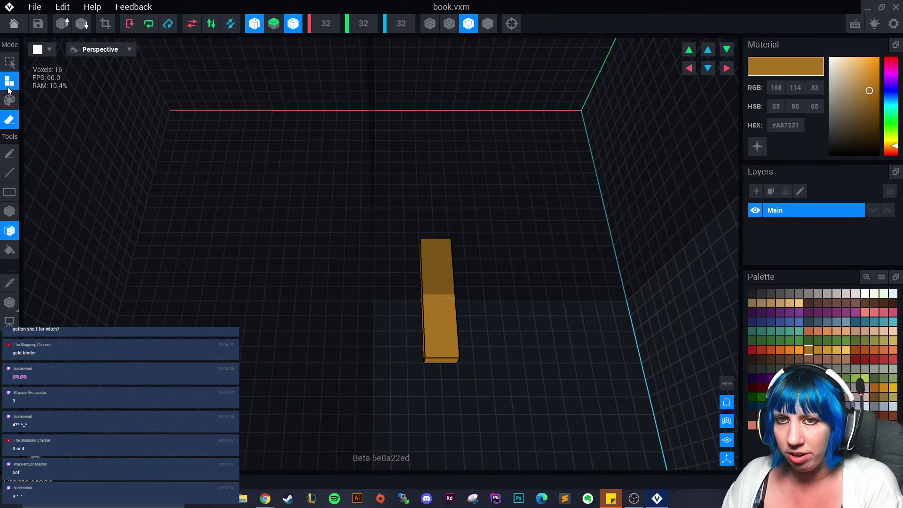
left_click(349, 306)
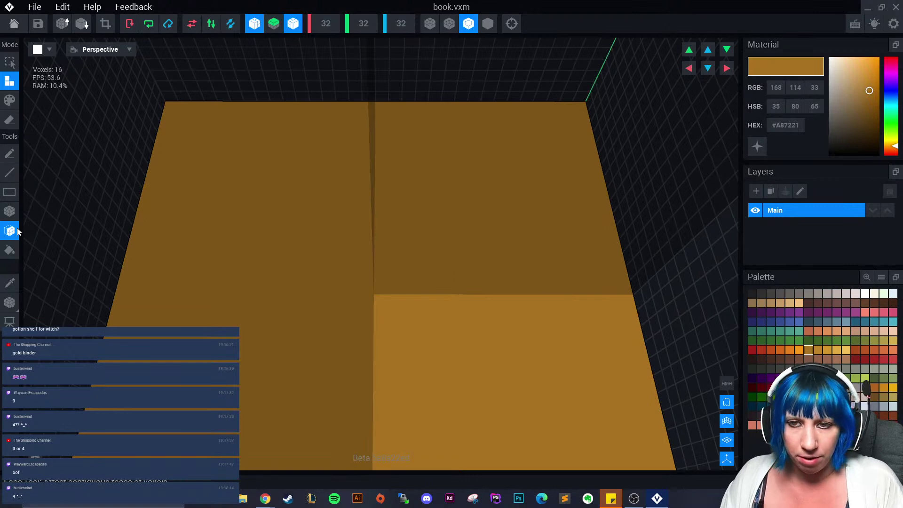
left_click(9, 211)
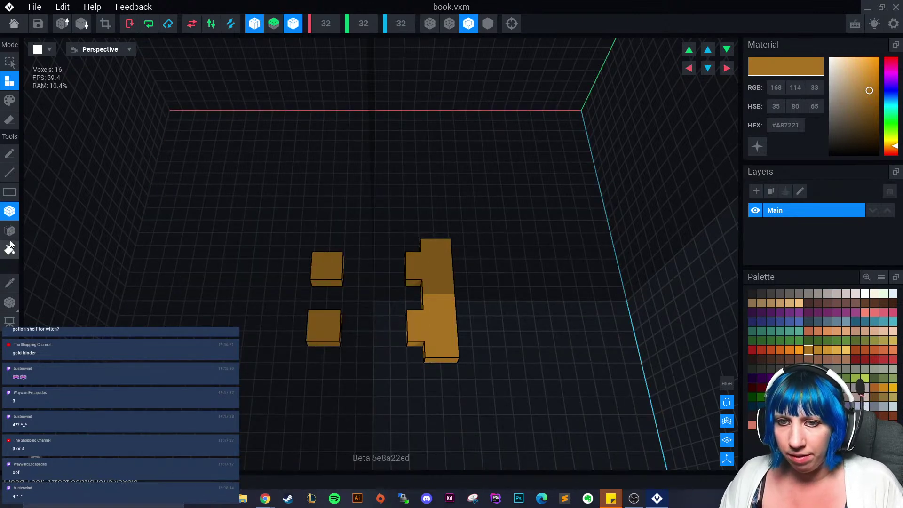
left_click(10, 119)
left_click_drag(438, 253, 448, 339)
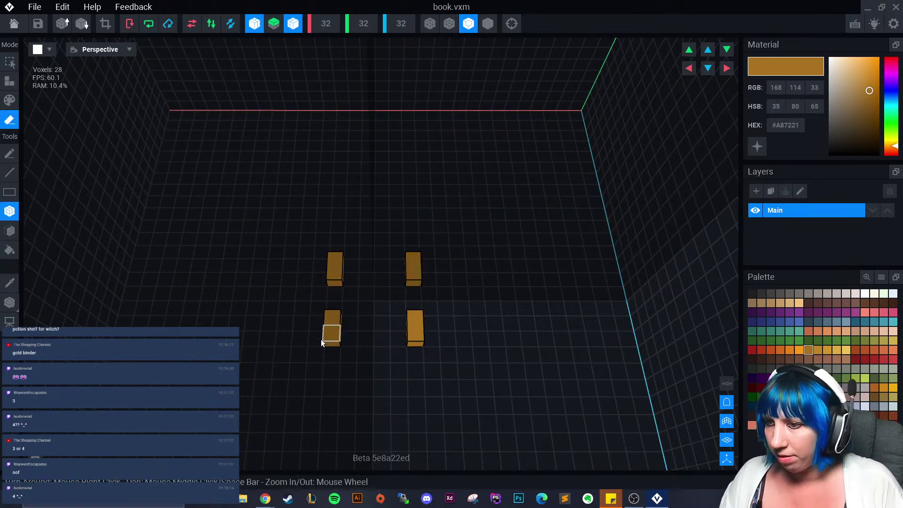
- Fill and extend the mirrored blocks into a solid ochre slab about 10 by 6 voxels and one voxel thick
left_click(9, 81)
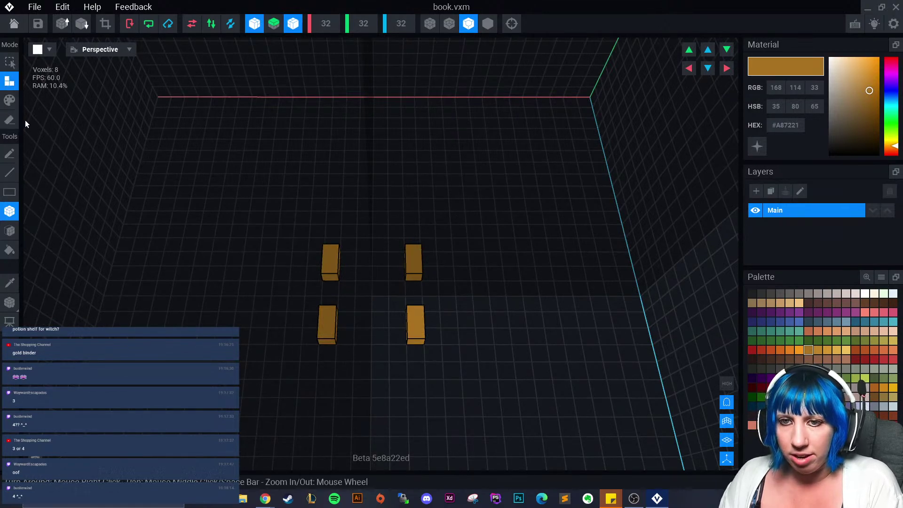
right_click_drag(220, 256, 332, 230)
left_click_drag(332, 229, 373, 302)
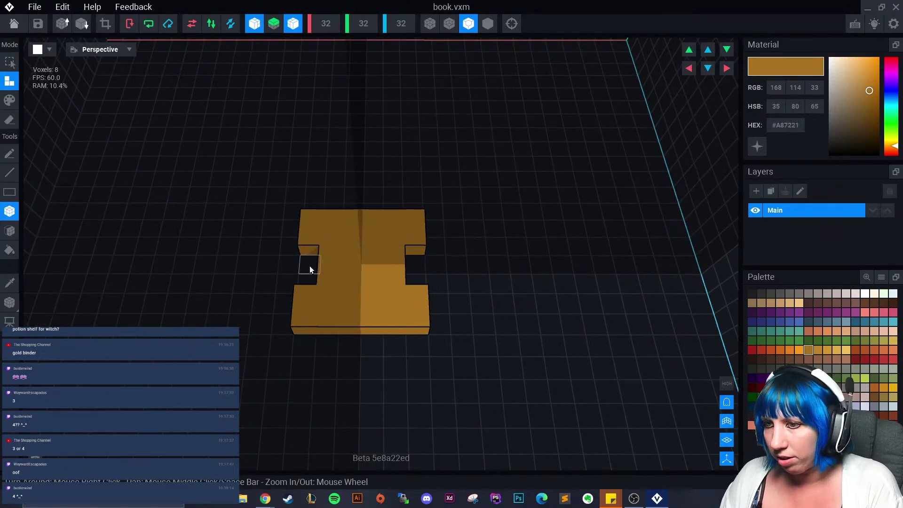
left_click(310, 268)
right_click_drag(308, 275, 325, 93)
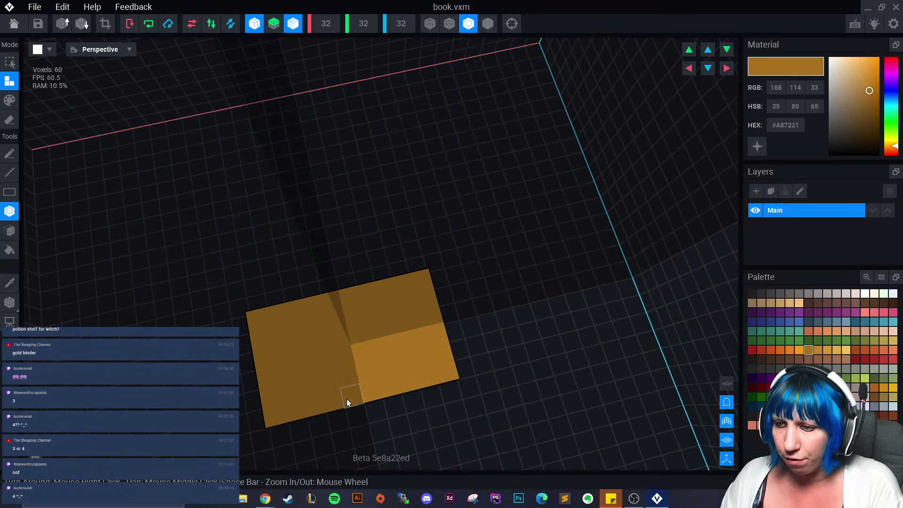
right_click_drag(346, 398, 390, 350)
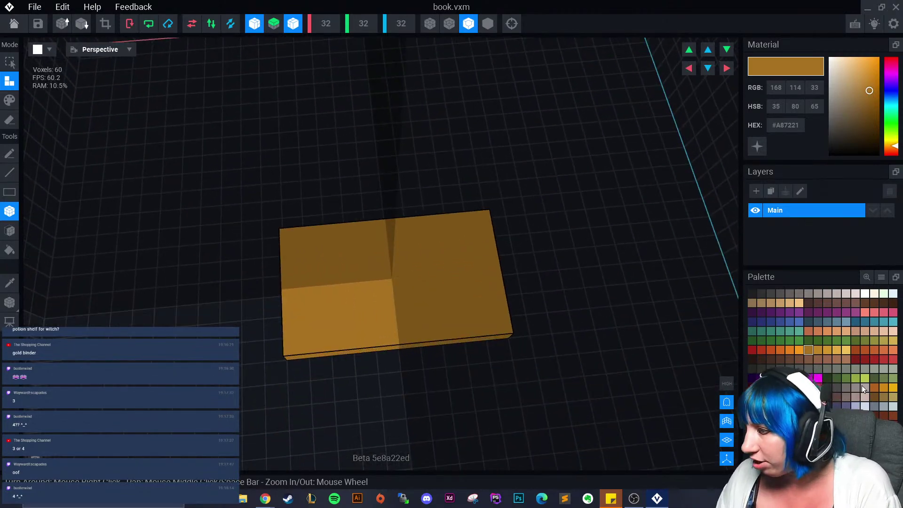
right_click_drag(494, 362, 668, 337)
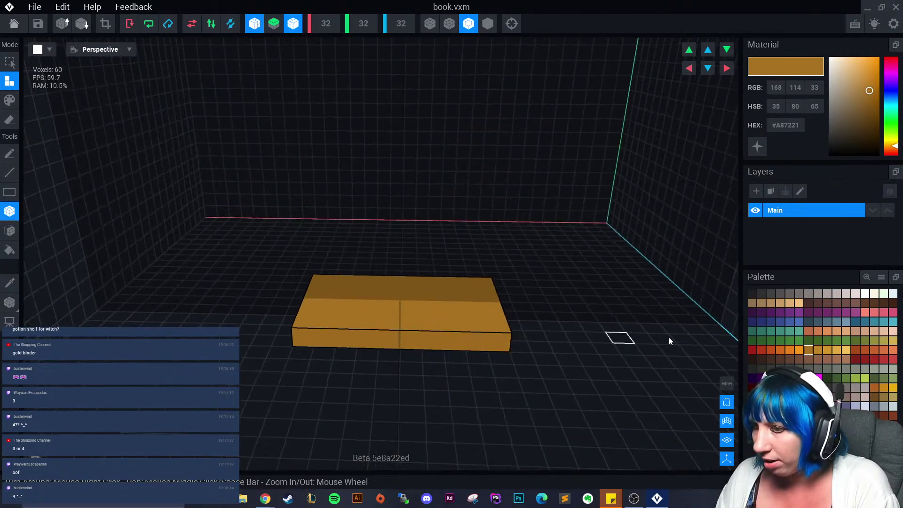
left_click(817, 349)
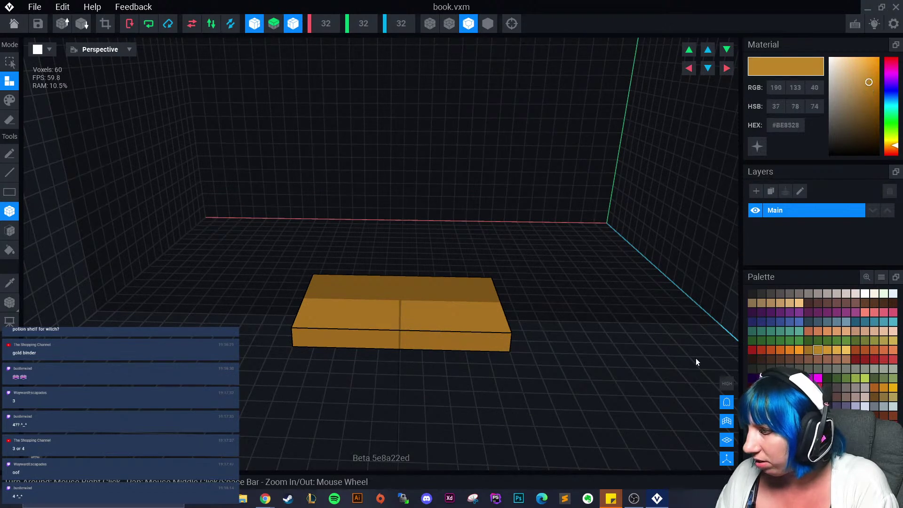
left_click(402, 344)
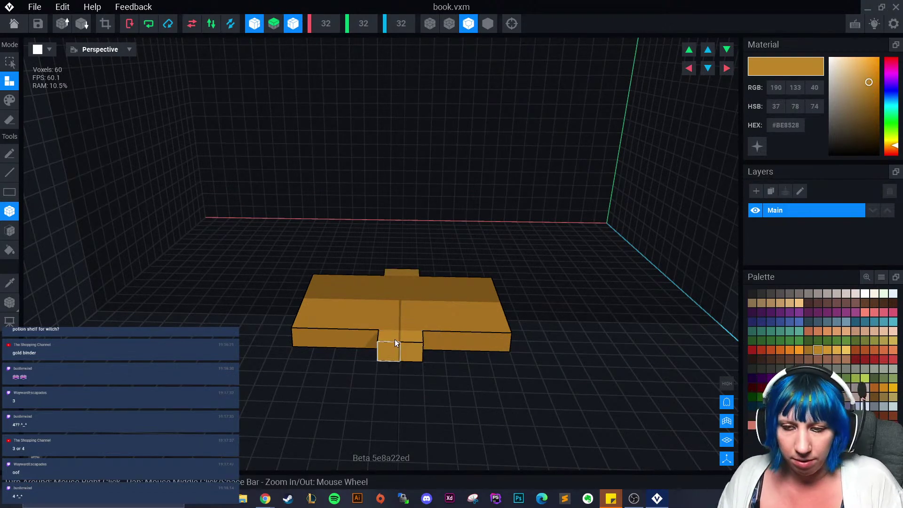
key("ctrl+z")
key("ctrl+z")
- Turn off X and Z mirroring, shift the slab along X and extend it by one matching ochre column to 11 by 6 voxels
left_click(254, 23)
left_click(293, 23)
right_click_drag(331, 222, 458, 202)
left_click(727, 68)
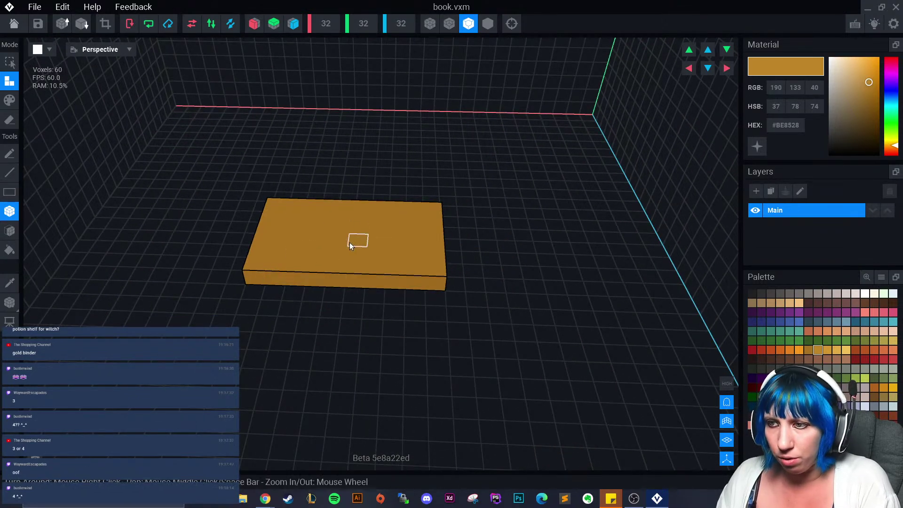
left_click(9, 282)
left_click(438, 244)
right_click_drag(438, 244, 483, 233)
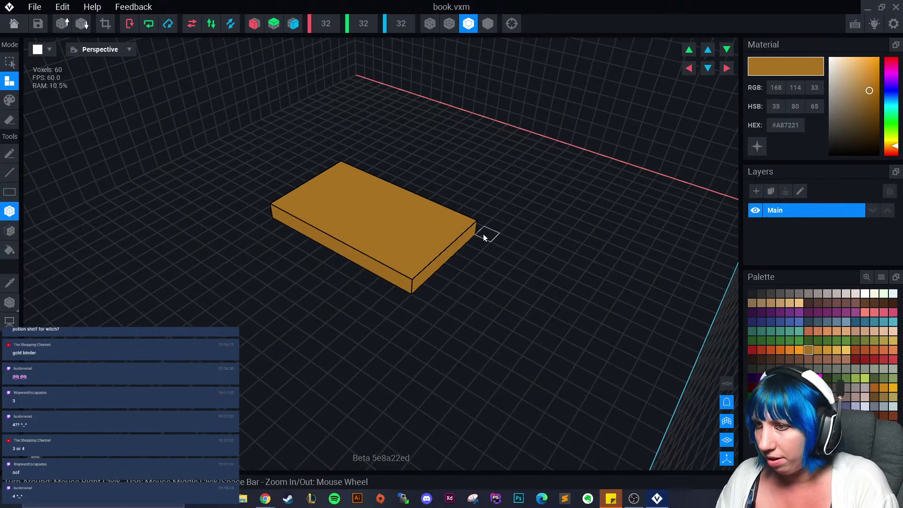
left_click_drag(484, 233, 423, 288)
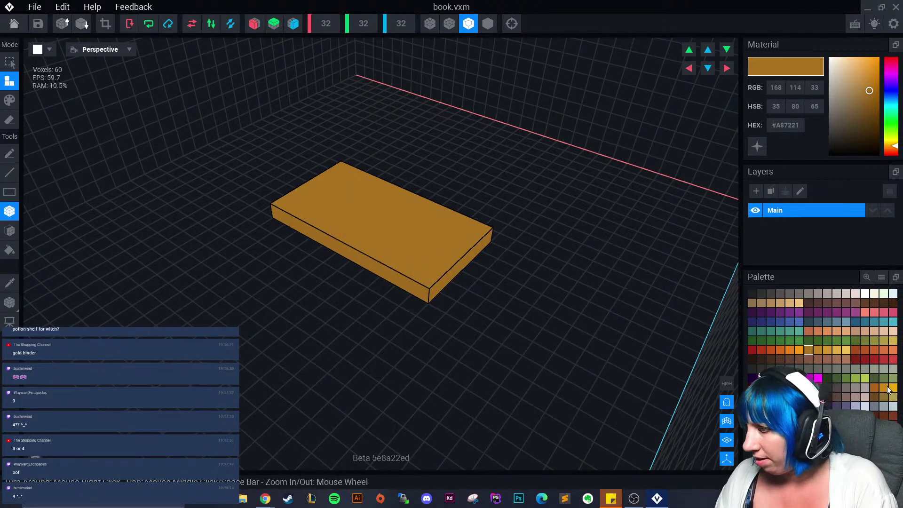
- Paint the slab's center column lighter ochre (#BE8528) along its full depth as the book's spine
left_click(817, 350)
right_click_drag(494, 325, 536, 329)
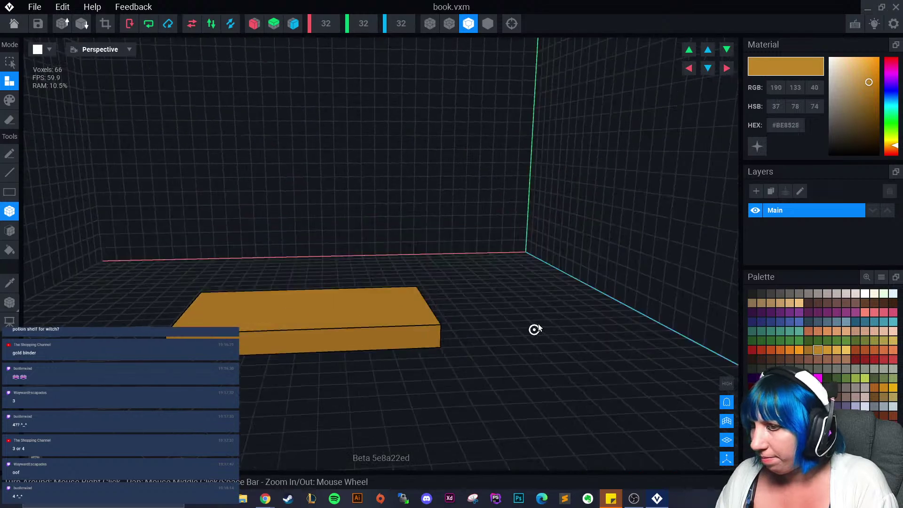
mouse_move(306, 338)
left_mouse_down()
mouse_move(313, 373)
mouse_move(314, 354)
left_mouse_up()
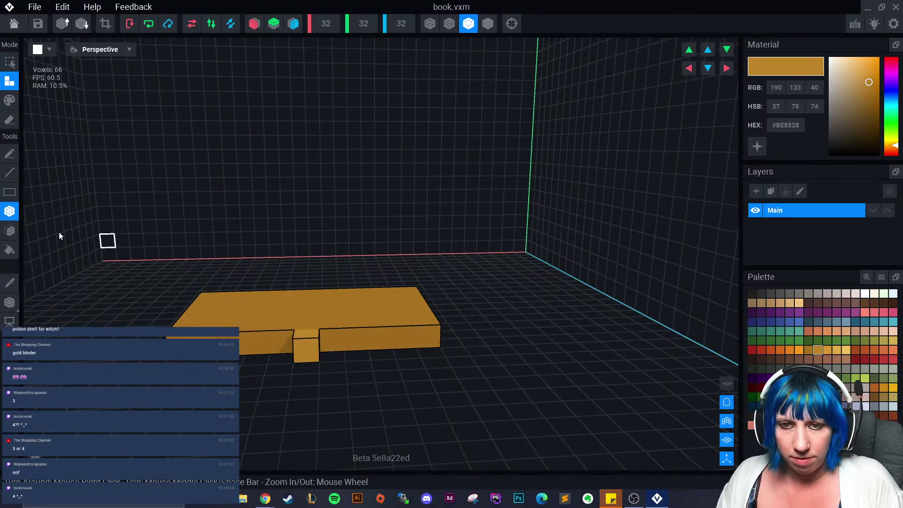
left_click(9, 100)
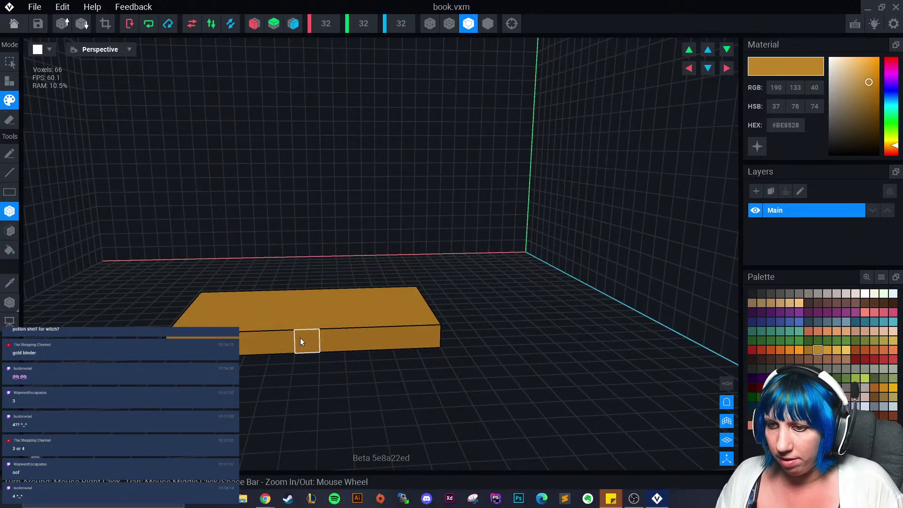
right_click_drag(298, 389, 355, 328)
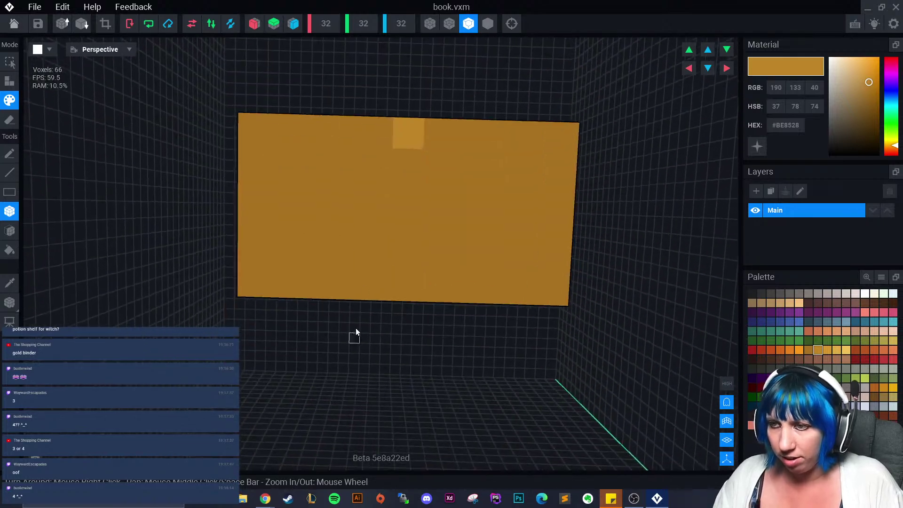
left_click_drag(413, 151, 400, 280)
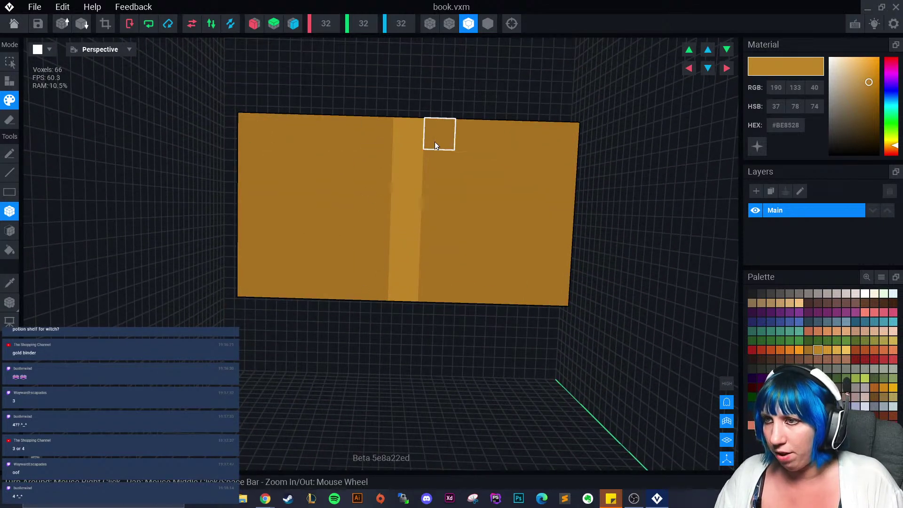
- Cover the whole ochre slab with a one-voxel-thick layer of light grey (#BEB4AF) page voxels
right_click_drag(560, 149, 522, 217)
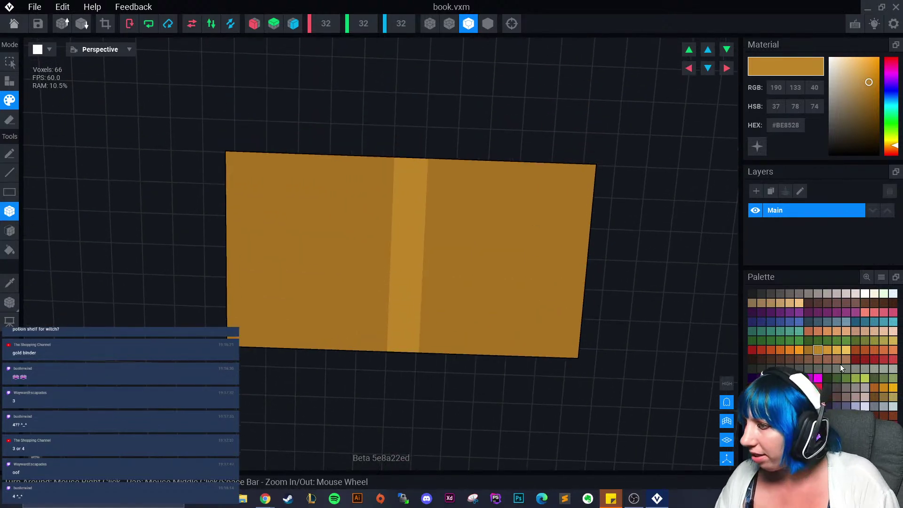
left_click(836, 294)
key("a")
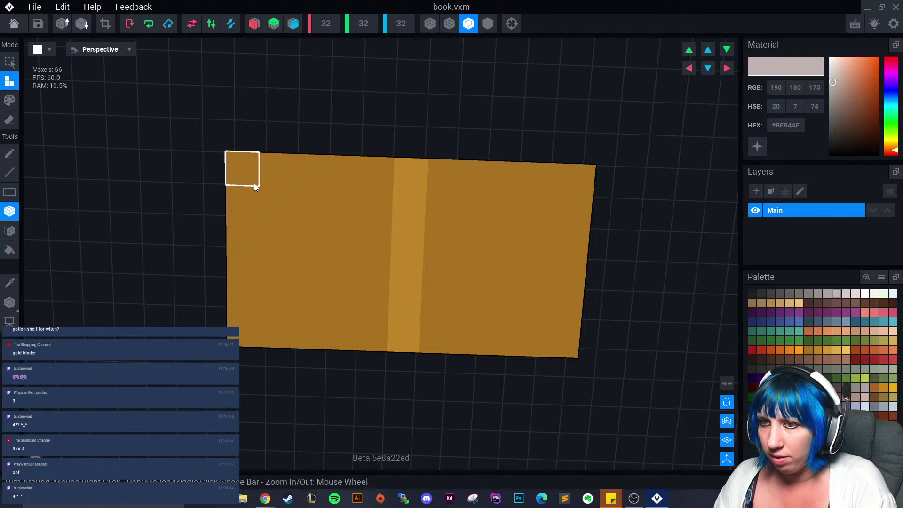
left_click_drag(254, 183, 563, 341)
right_click_drag(563, 340, 357, 288)
scroll(488, 356, "down", 5)
left_click(513, 367)
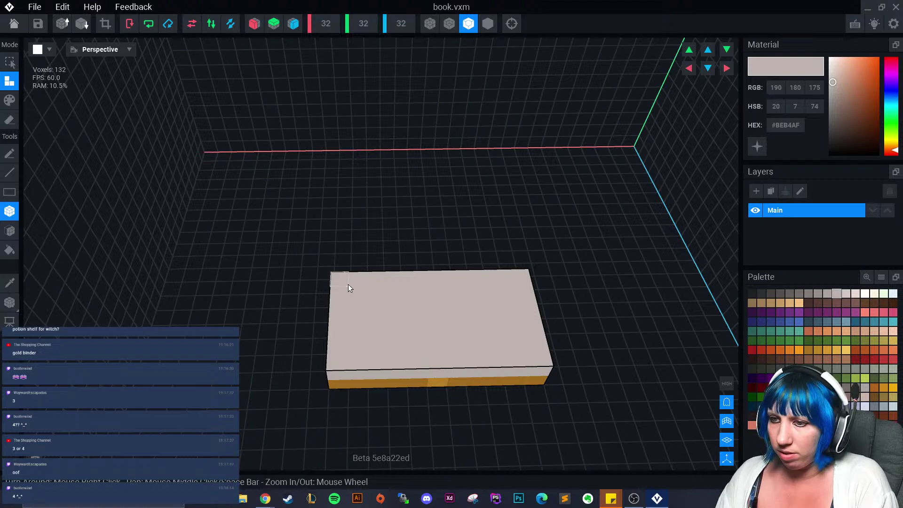
left_click_drag(339, 281, 419, 356)
right_click_drag(419, 357, 281, 376)
left_click(330, 403)
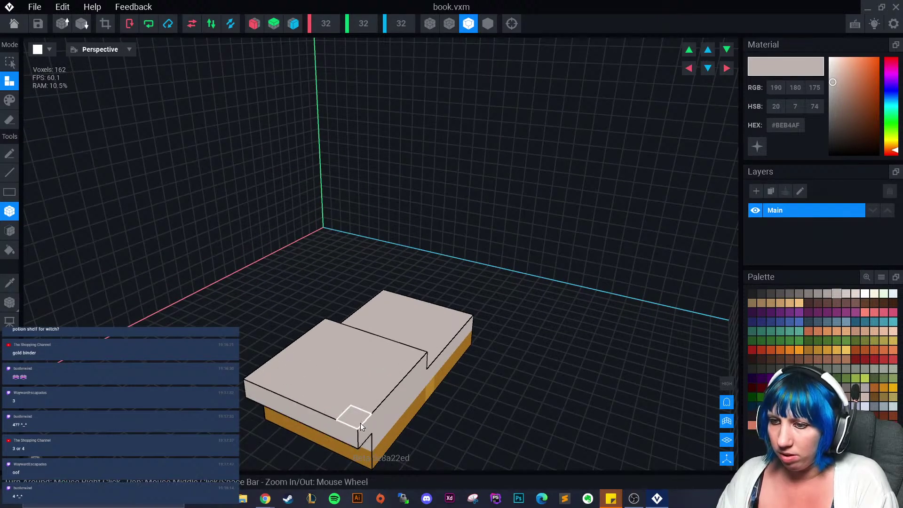
right_click_drag(360, 422, 423, 428)
right_click_drag(395, 389, 419, 336)
scroll(424, 425, "up", 2)
key("ctrl+z")
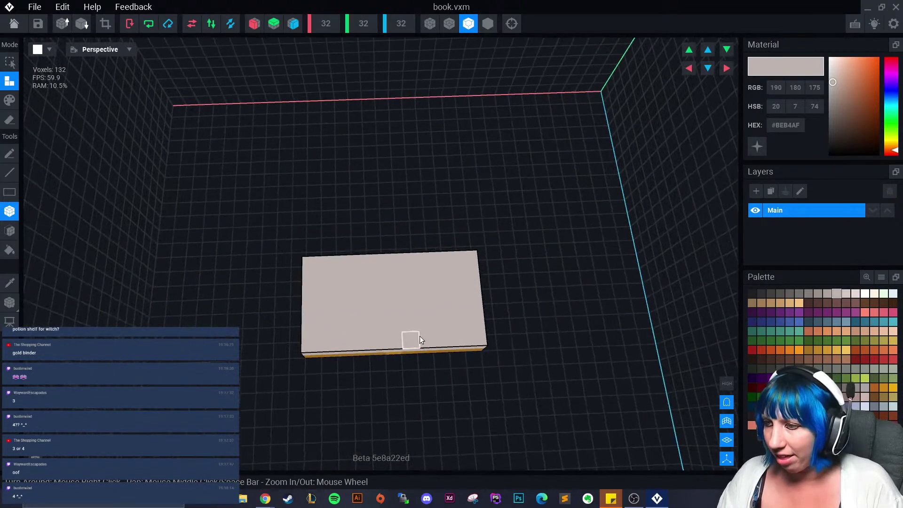
- Repaint the page layer in the darker grey #ABA29E and its center column in the lighter grey #BEB4AF
left_click(825, 293)
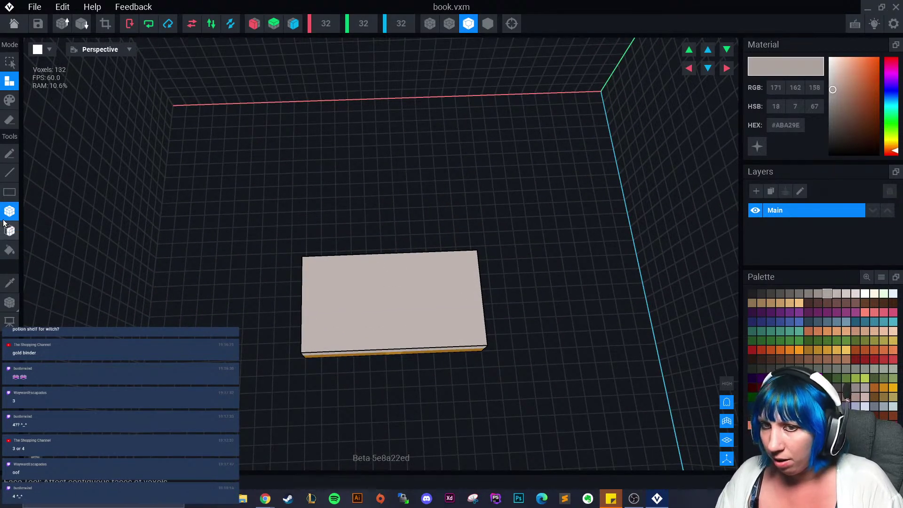
left_click(9, 100)
mouse_move(394, 270)
left_mouse_down()
mouse_move(395, 332)
mouse_move(416, 390)
left_mouse_up()
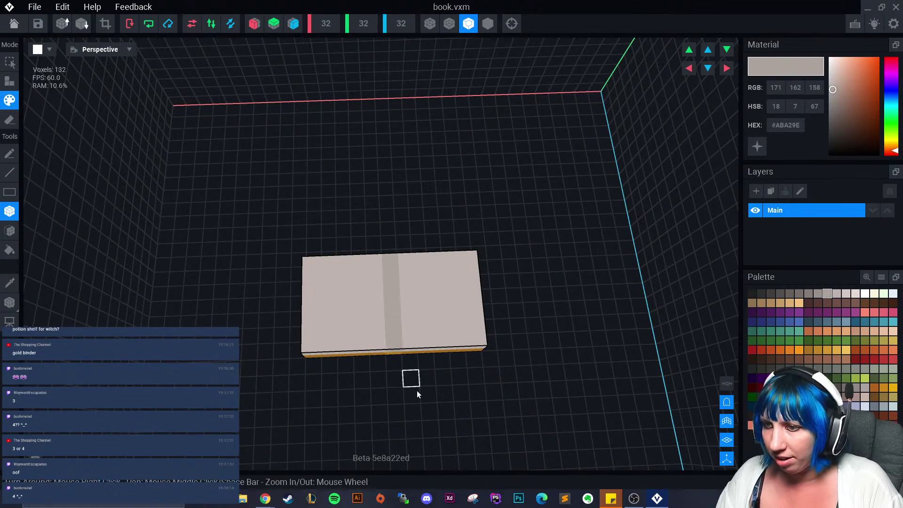
right_click_drag(416, 390, 421, 412)
scroll(421, 414, "up", 2)
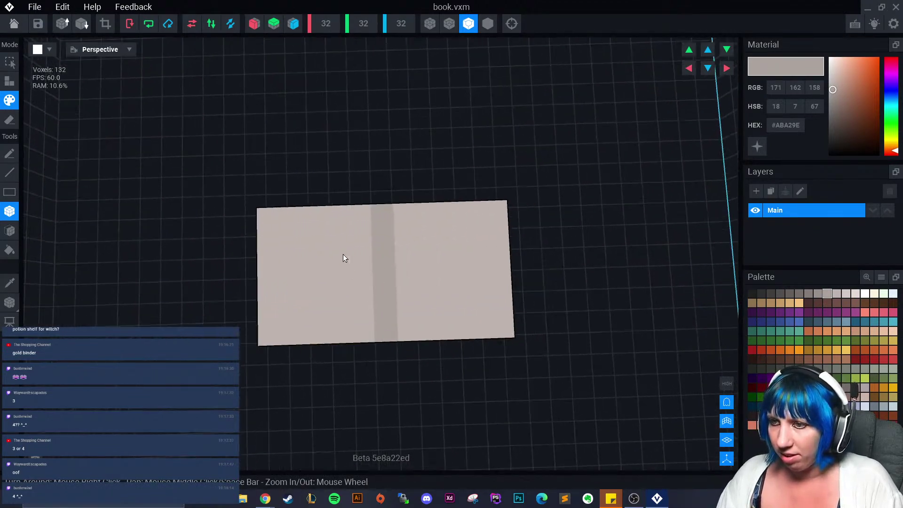
left_click_drag(278, 224, 499, 330)
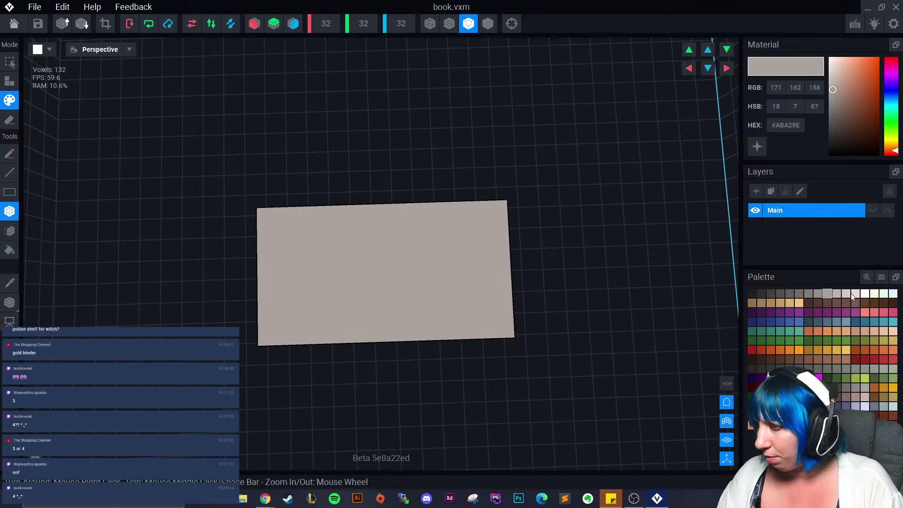
left_click(837, 294)
left_click_drag(383, 216, 385, 331)
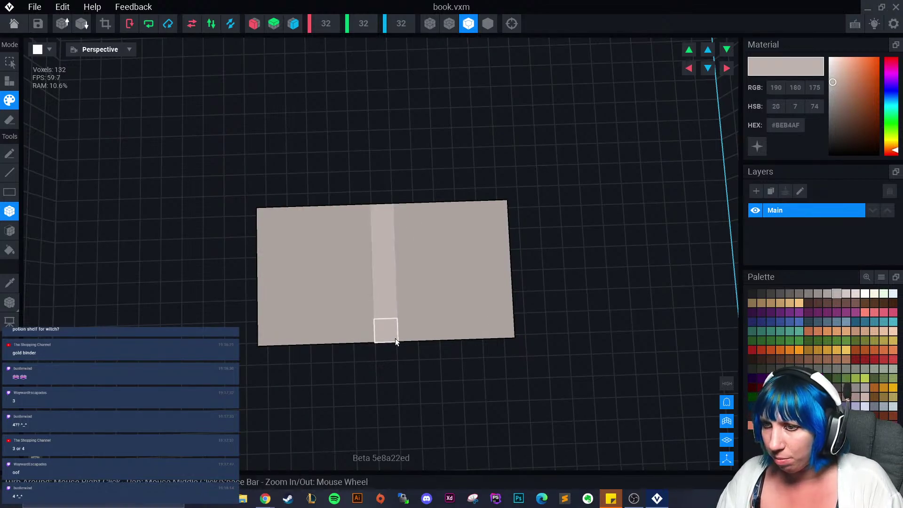
- Paint dark grey (#534F4E) one- and two-voxel marks on both pages to suggest lines of writing
scroll(413, 395, "down", 3)
right_click_drag(413, 395, 437, 395)
left_click(780, 293)
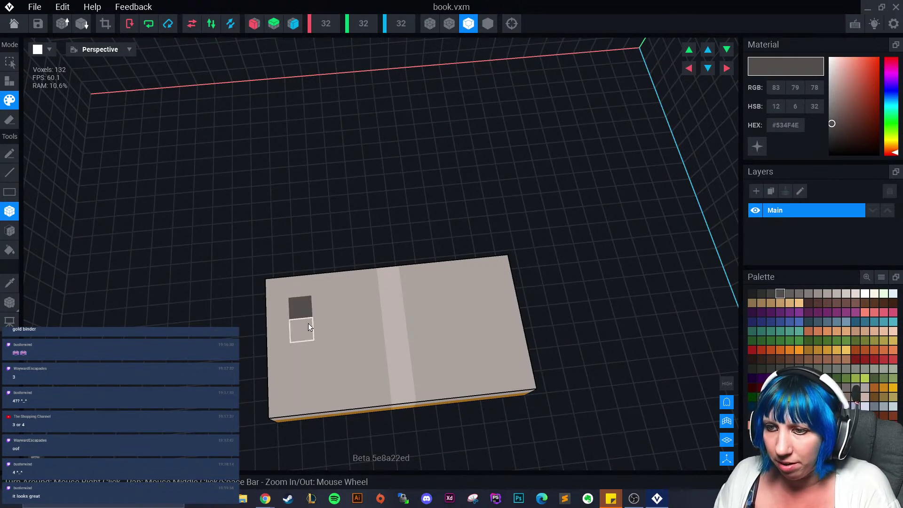
left_click(301, 357)
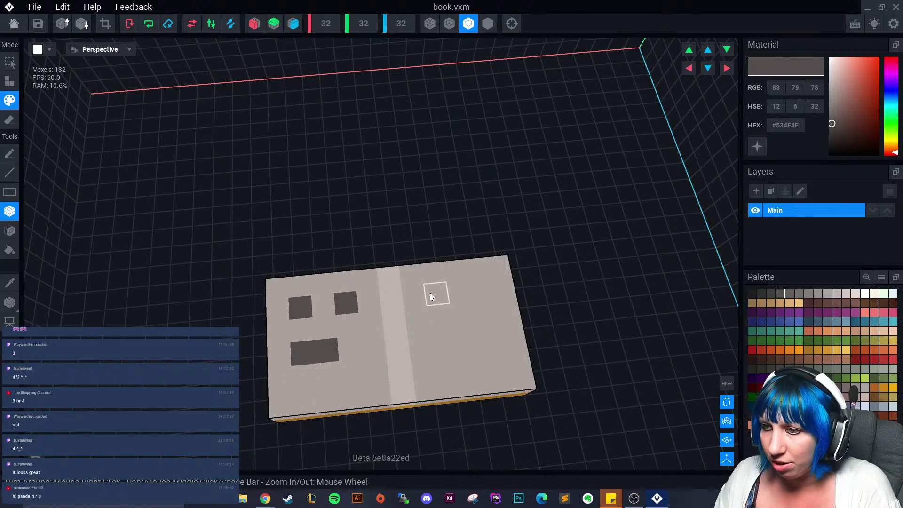
left_click_drag(430, 293, 485, 300)
left_click(484, 310)
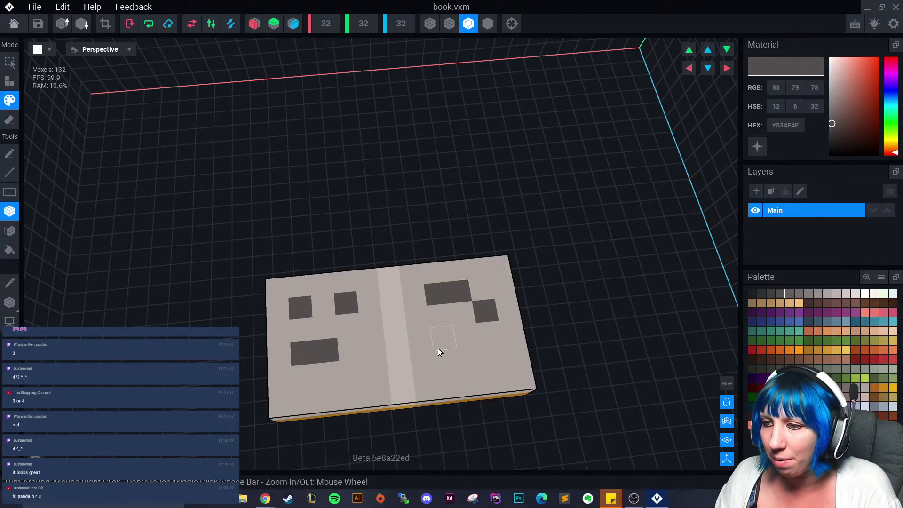
left_click(490, 363)
- Paint a single red (#A82C23) voxel on the left page, diagonally below the two-voxel mark, undoing any extra red voxel
scroll(393, 382, "down", 2)
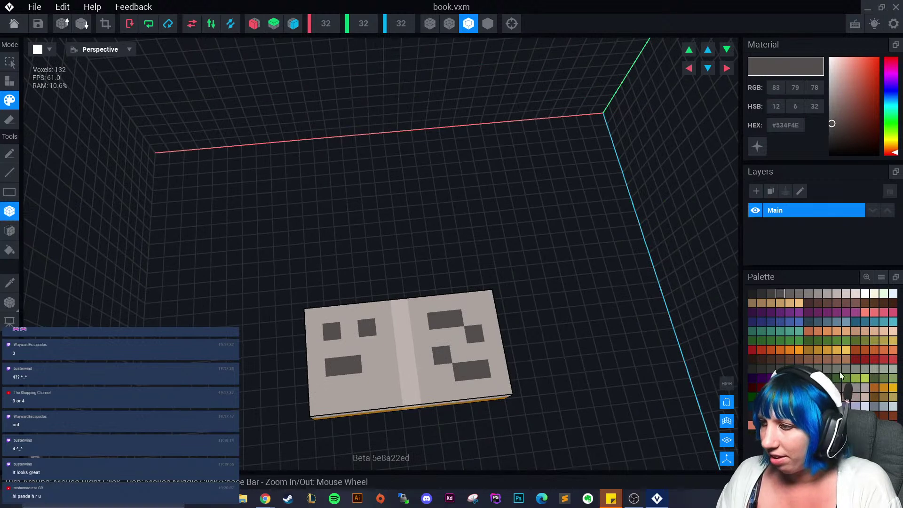
left_click(875, 359)
left_click(371, 383)
left_click(375, 399)
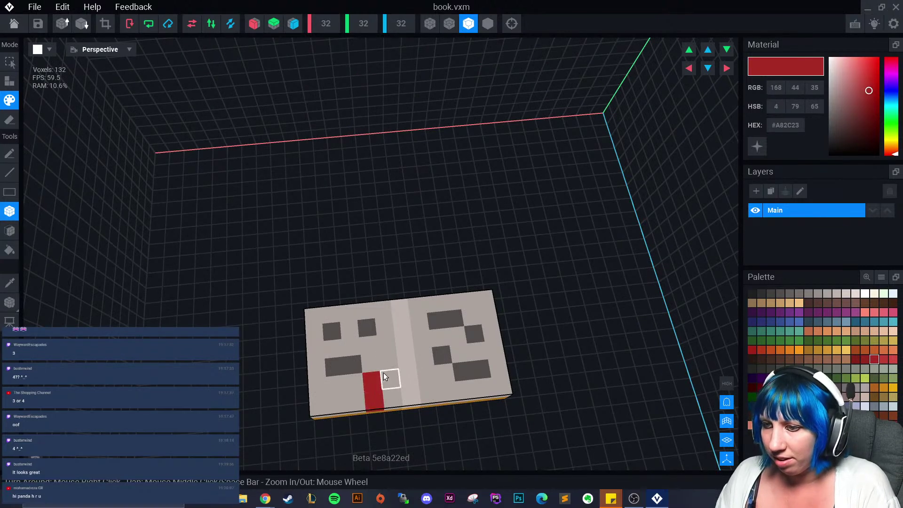
key("ctrl+z")
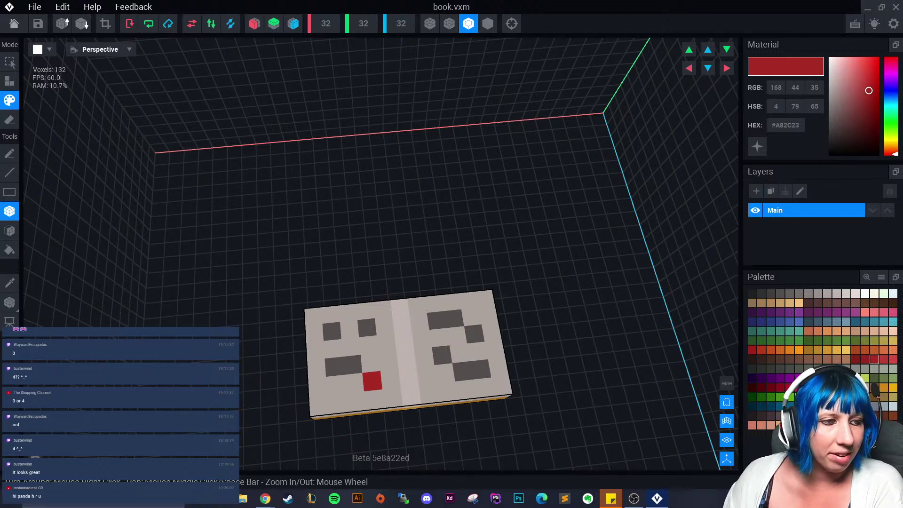
right_click_drag(350, 351, 407, 333)
scroll(399, 354, "down", 2)
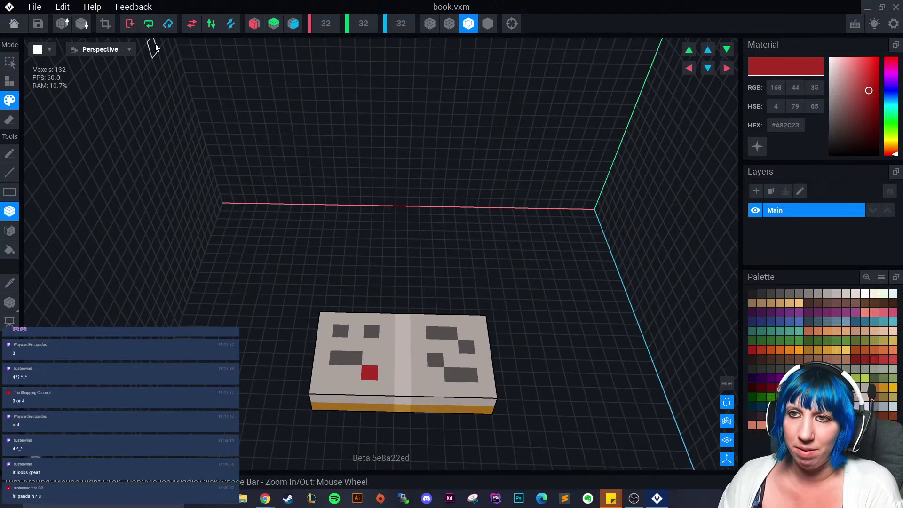
- Crop the canvas to the book's size and close book.vxm, saving the changes
left_click(105, 24)
left_click(14, 24)
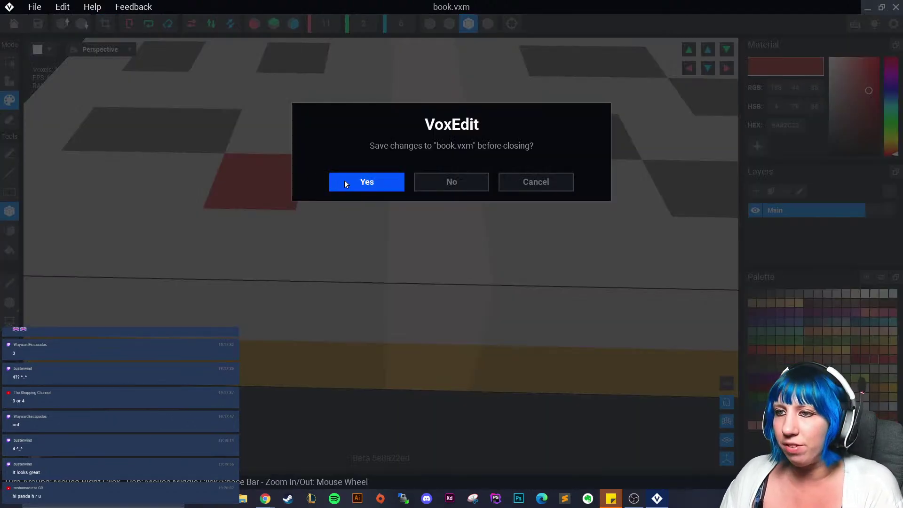
left_click(526, 181)
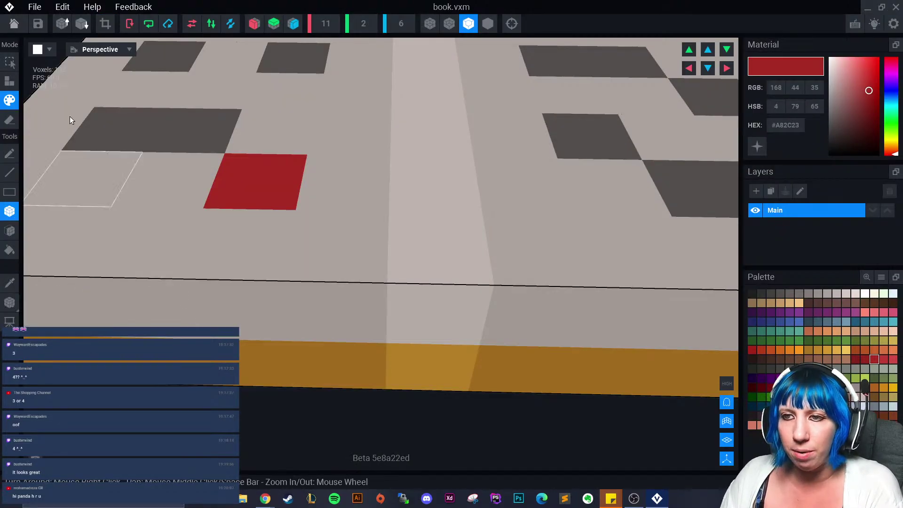
left_click(15, 24)
left_click(399, 181)
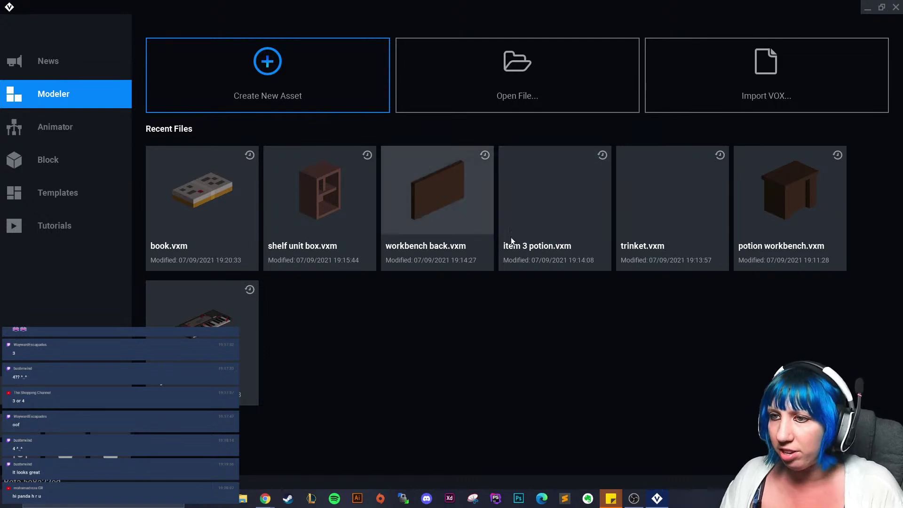
- Start a new Animator rig and choose the interior subfolder of the witches cottage folder in VoxEdit as its save location
left_click(77, 127)
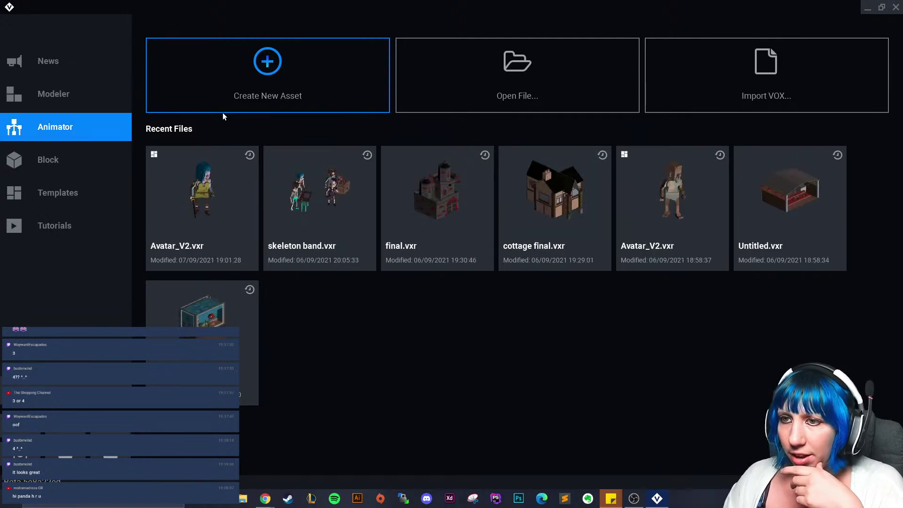
left_click(326, 81)
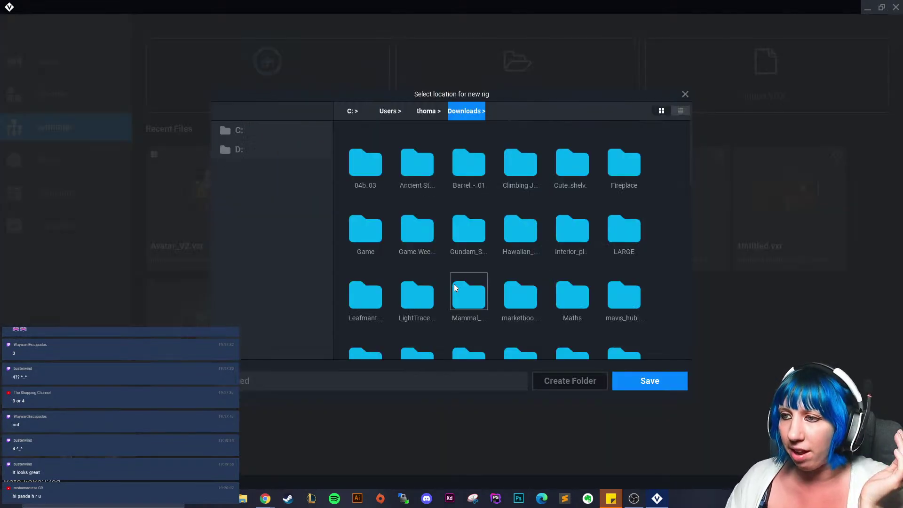
scroll(549, 271, "down", 6)
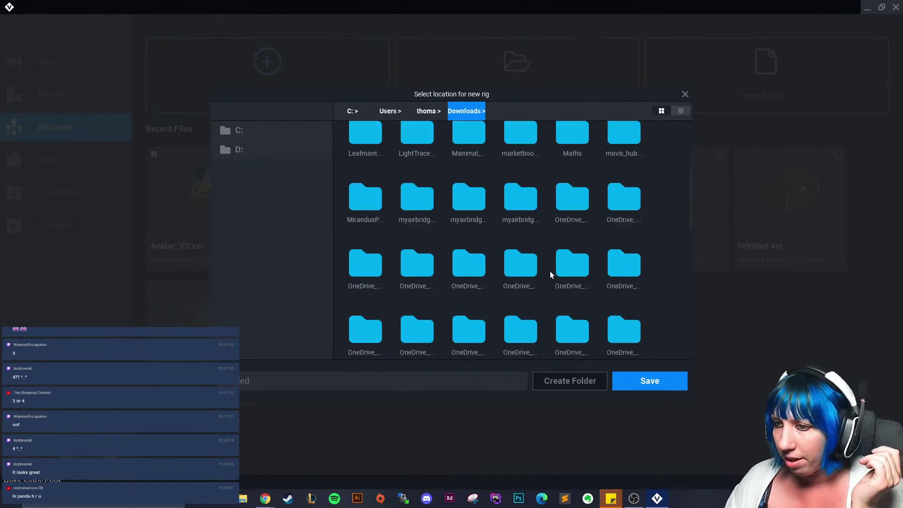
left_click(284, 129)
double_click(466, 303)
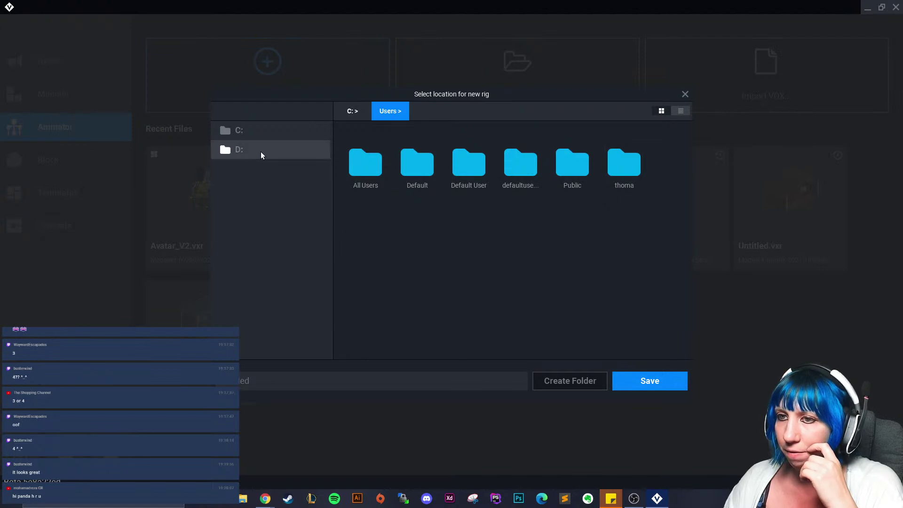
double_click(571, 164)
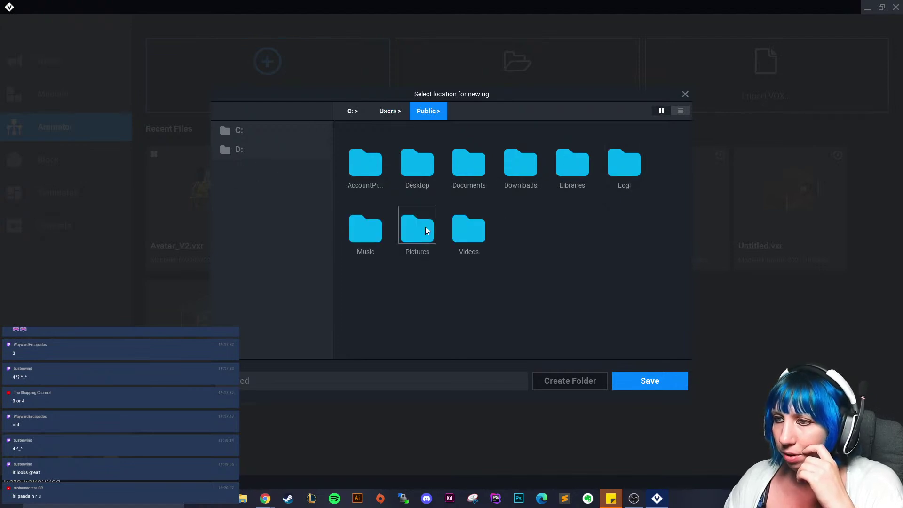
left_click(390, 111)
double_click(623, 164)
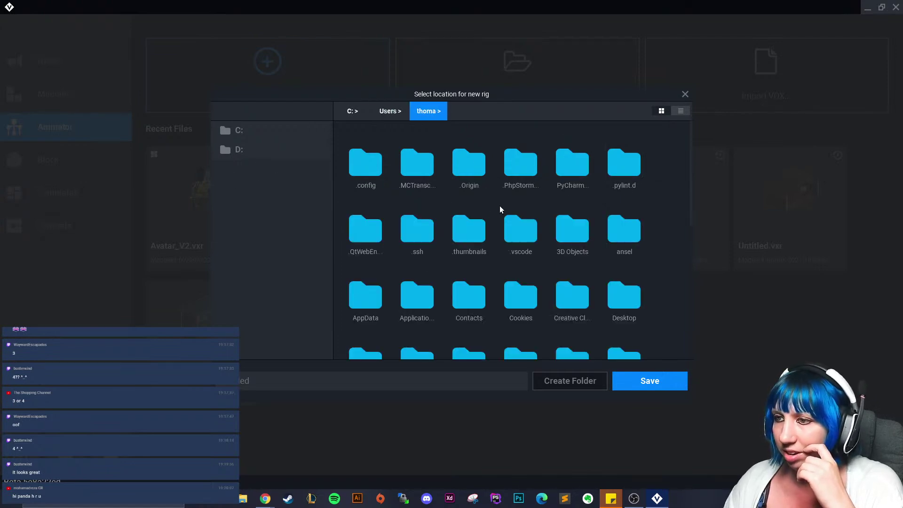
scroll(512, 263, "down", 5)
double_click(371, 316)
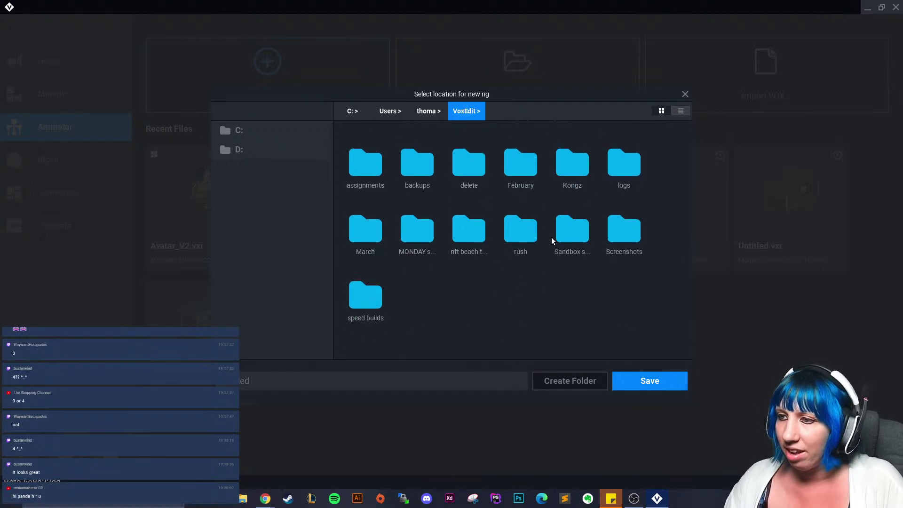
double_click(564, 233)
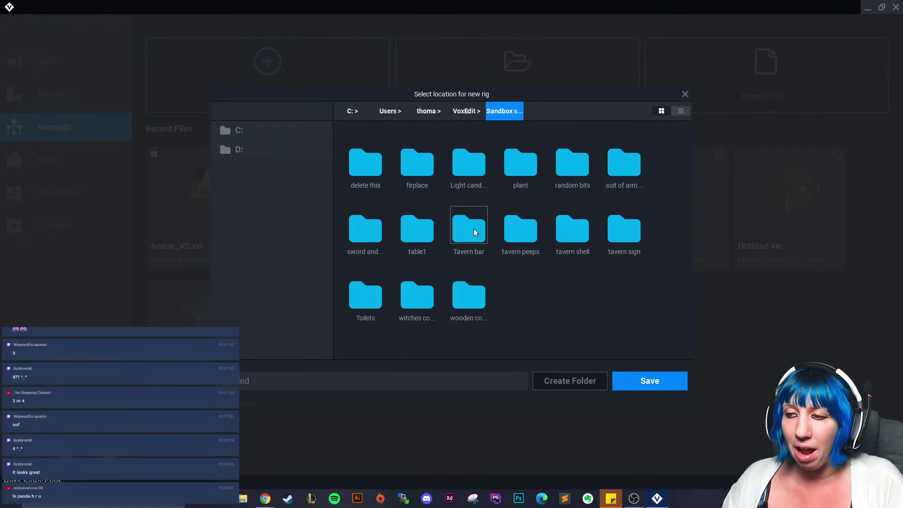
double_click(405, 296)
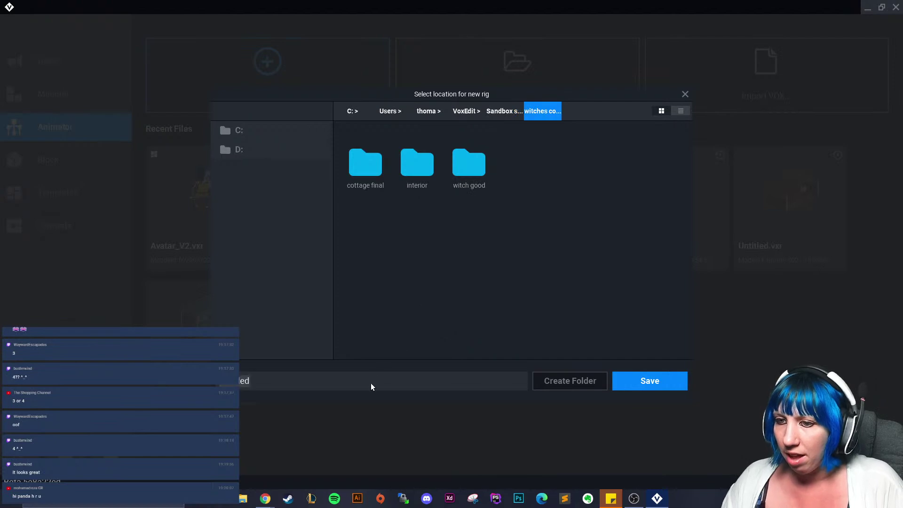
double_click(413, 174)
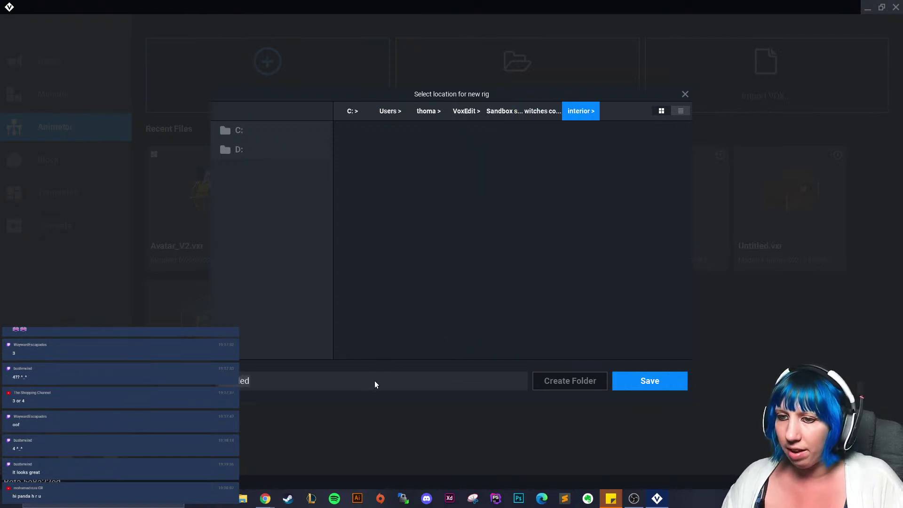
- Name the new rig "workbecn final" and save it in the interior folder
type("be")
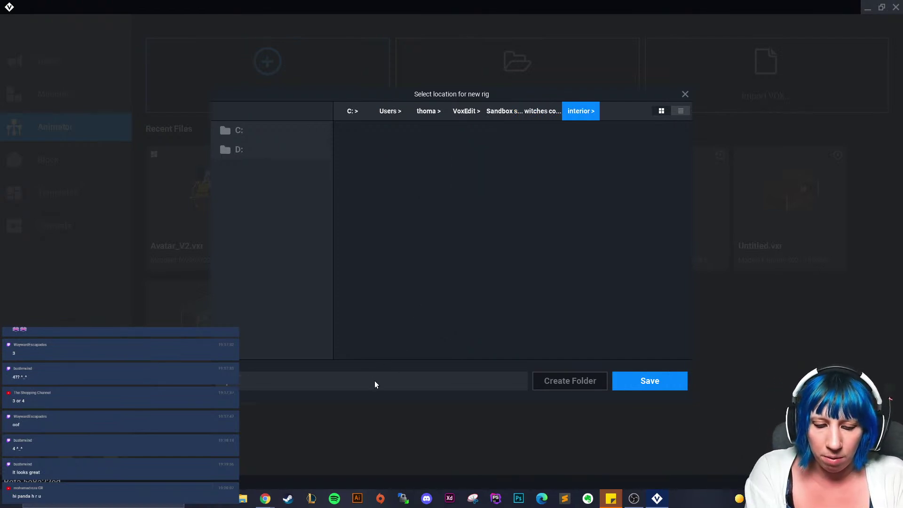
type("cn final")
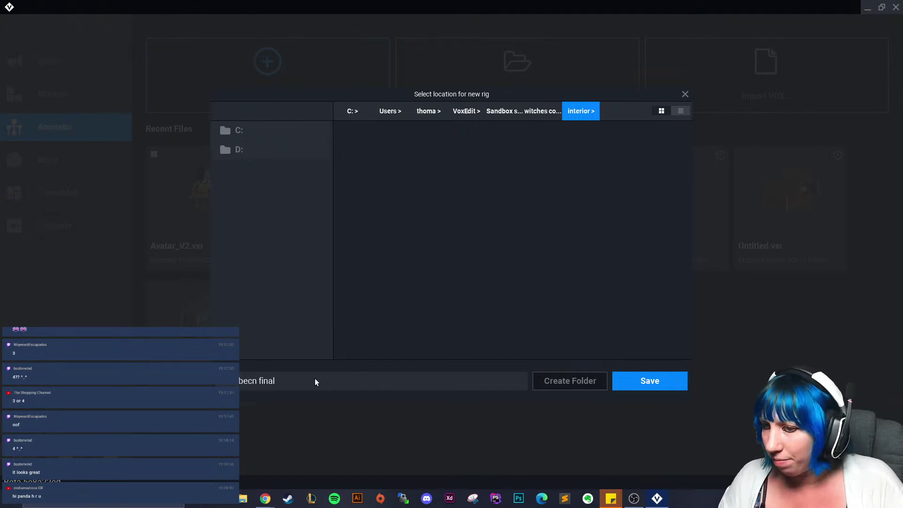
left_click(639, 382)
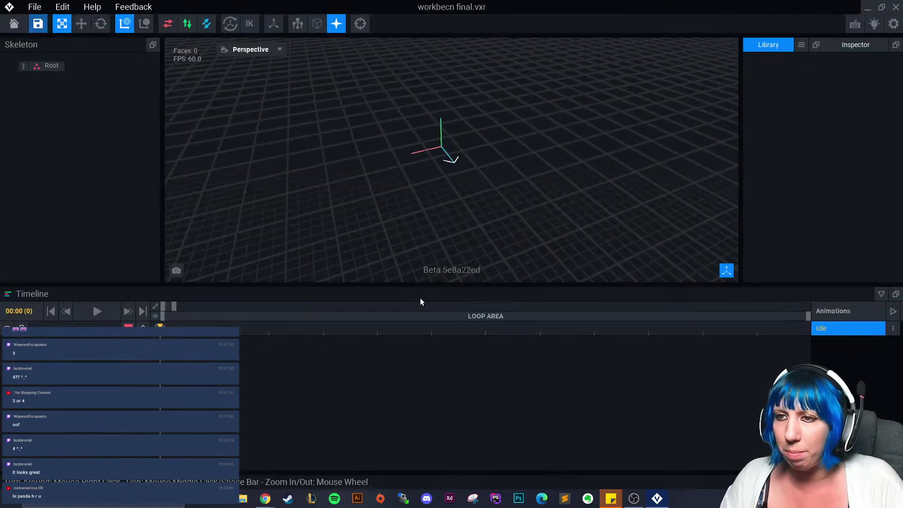
- Create a child node named "Control node" under Root
left_click(23, 66)
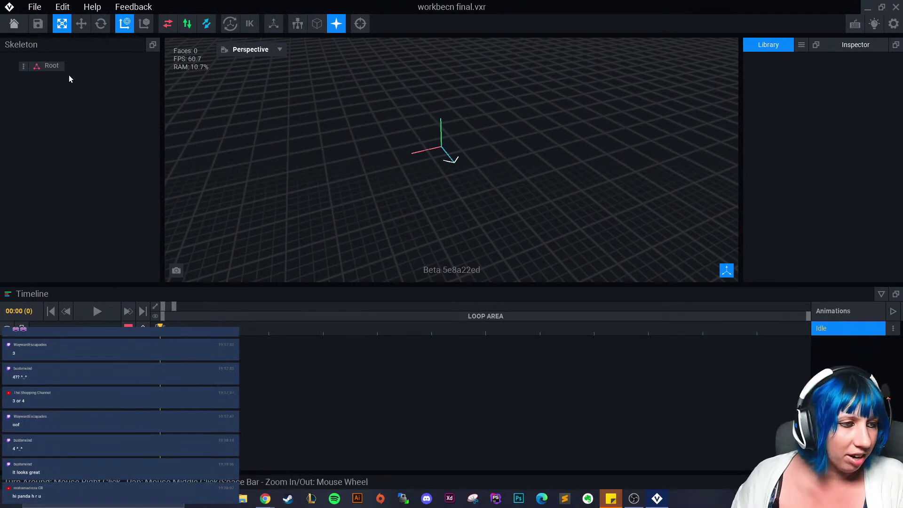
left_click(23, 66)
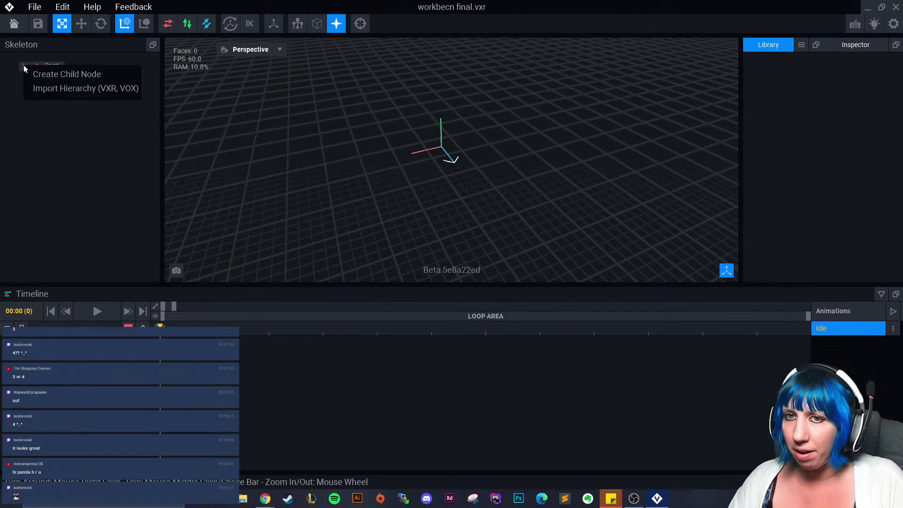
left_click(49, 79)
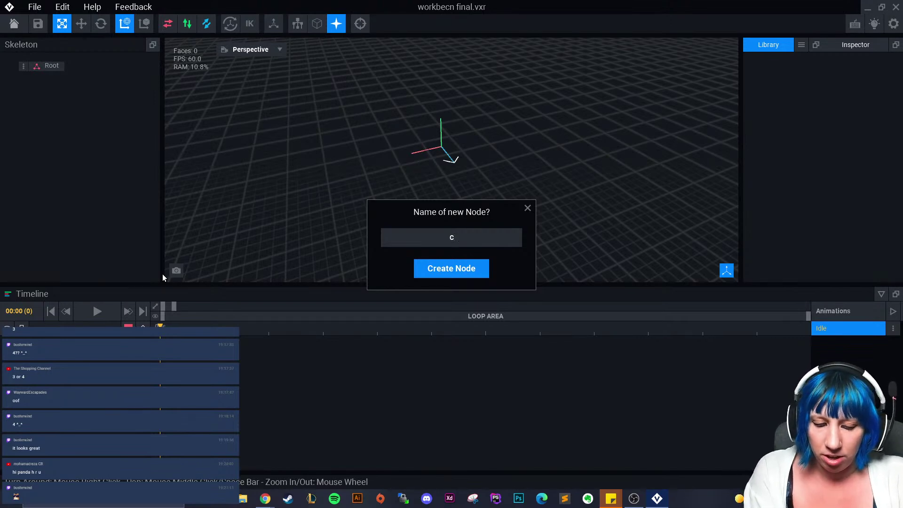
type("ode")
key("Return")
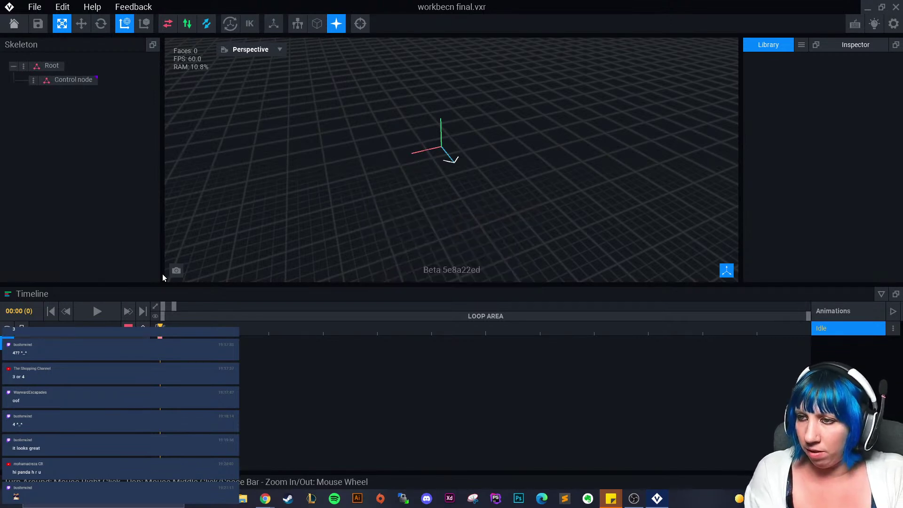
- Import the potion workbench VXM model from the interior folder into the rig's library
left_click(801, 44)
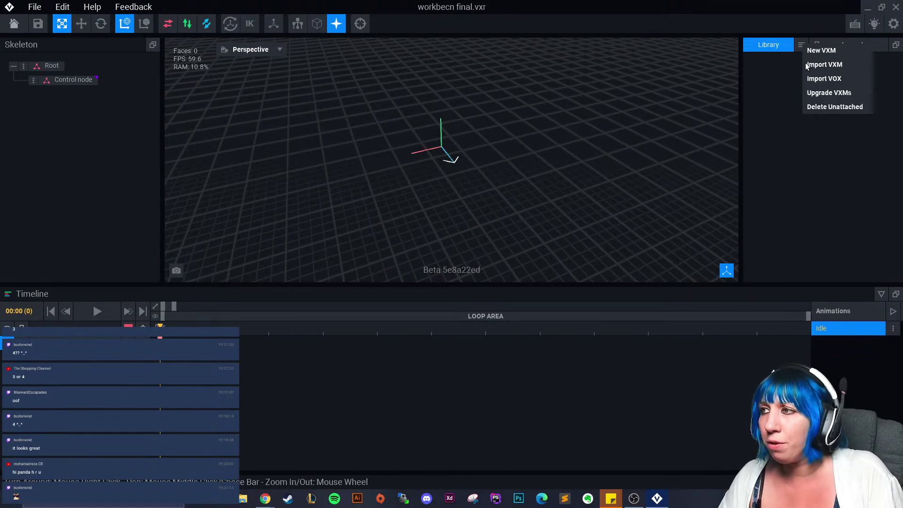
left_click(813, 61)
left_click(575, 113)
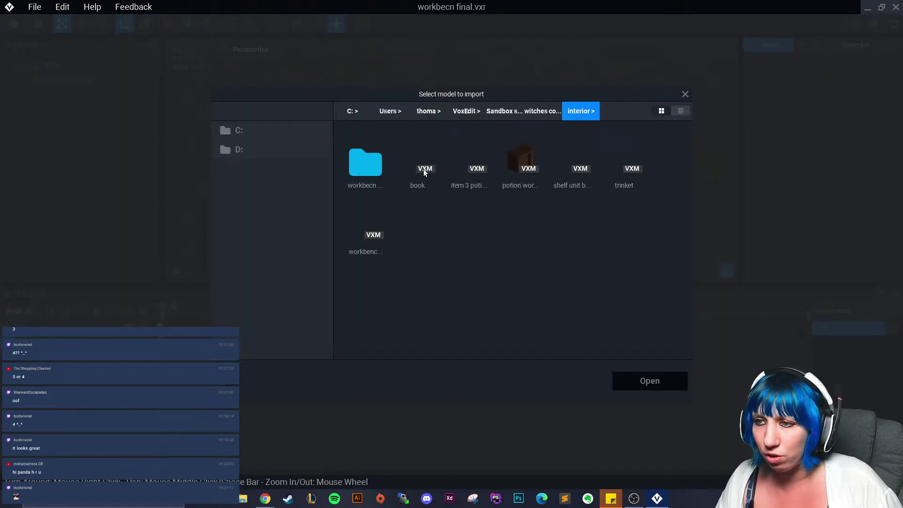
left_click(539, 161)
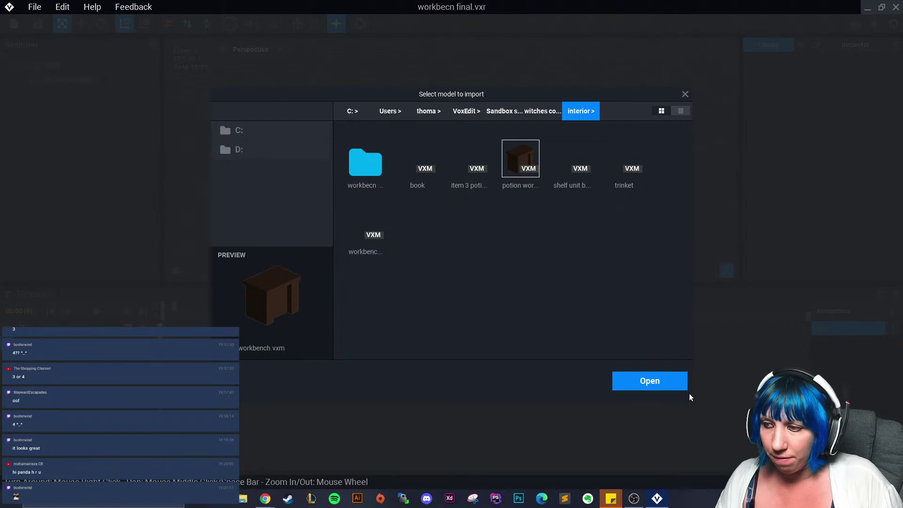
left_click(653, 381)
- Import the shelf unit box and book VXM models into the rig's library
left_click(802, 45)
left_click(813, 68)
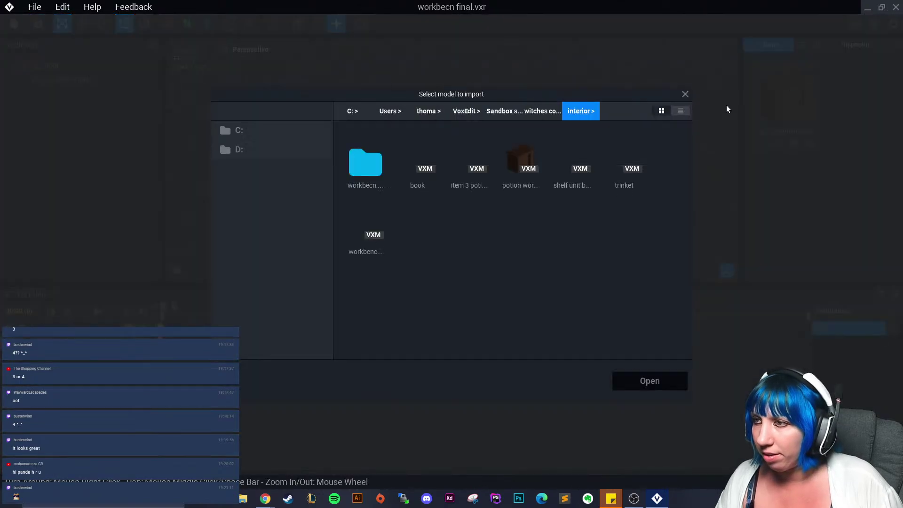
left_click(585, 156)
left_click(651, 381)
left_click(801, 45)
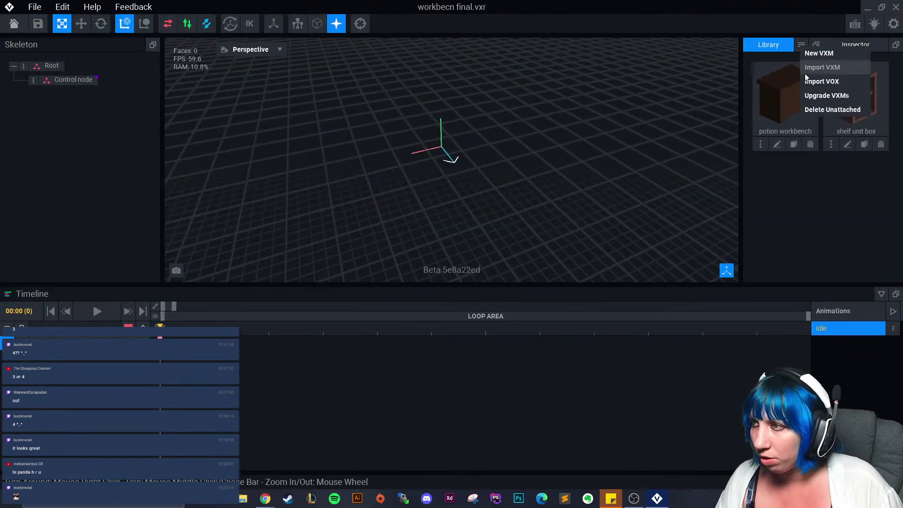
left_click(818, 68)
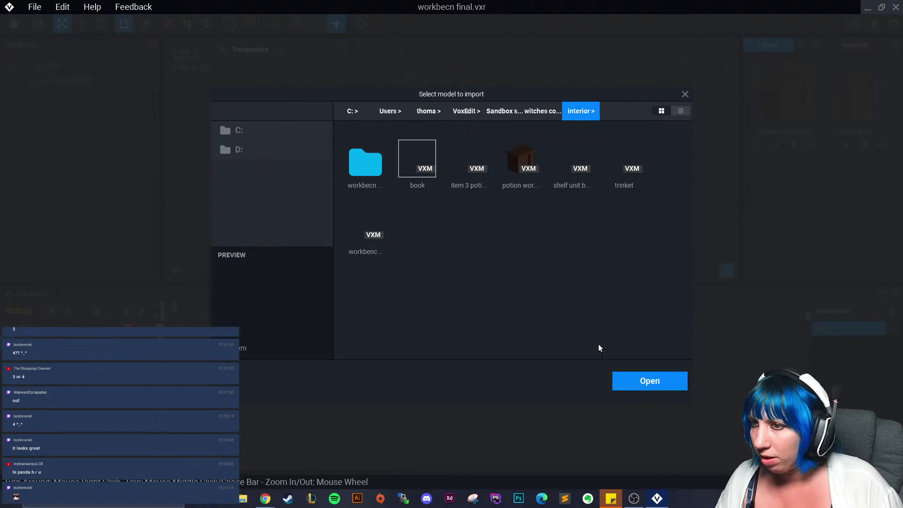
left_click(650, 381)
- Import the shelf unit box model into the library a second time
left_click(801, 44)
left_click(811, 70)
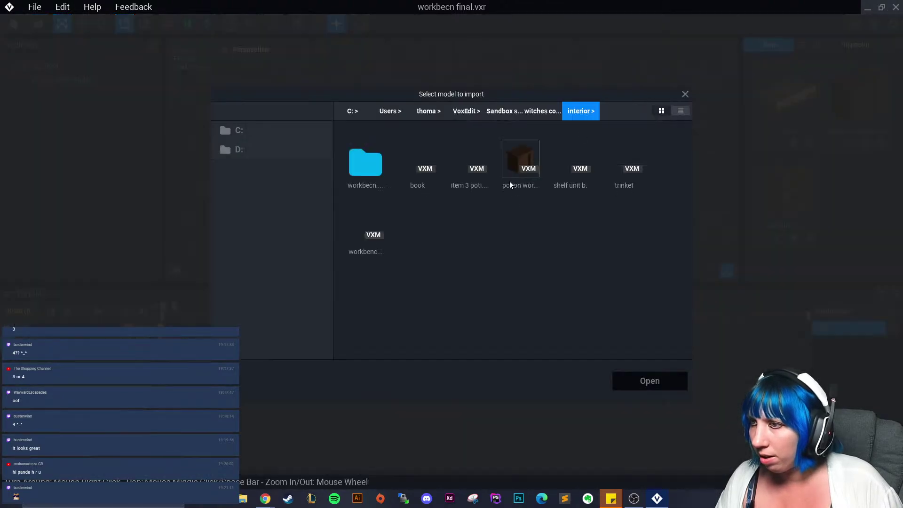
left_click(570, 165)
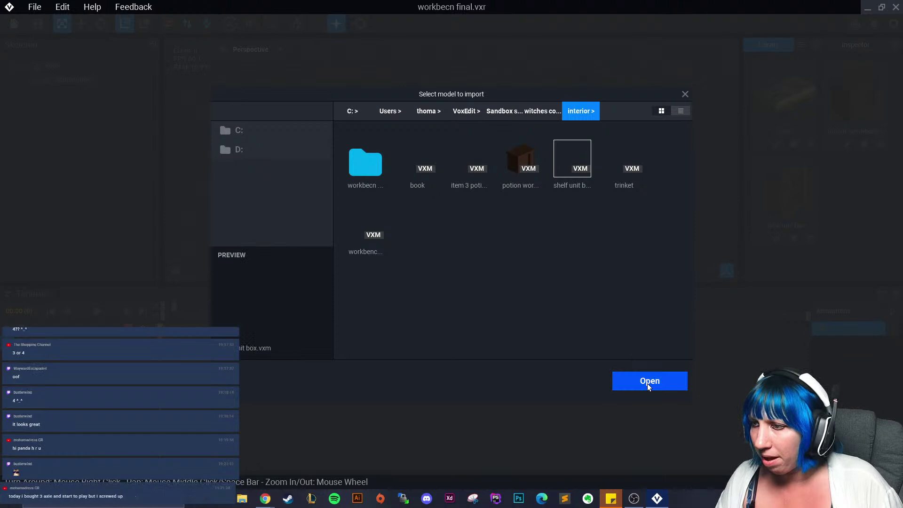
left_click(650, 380)
left_click(478, 185)
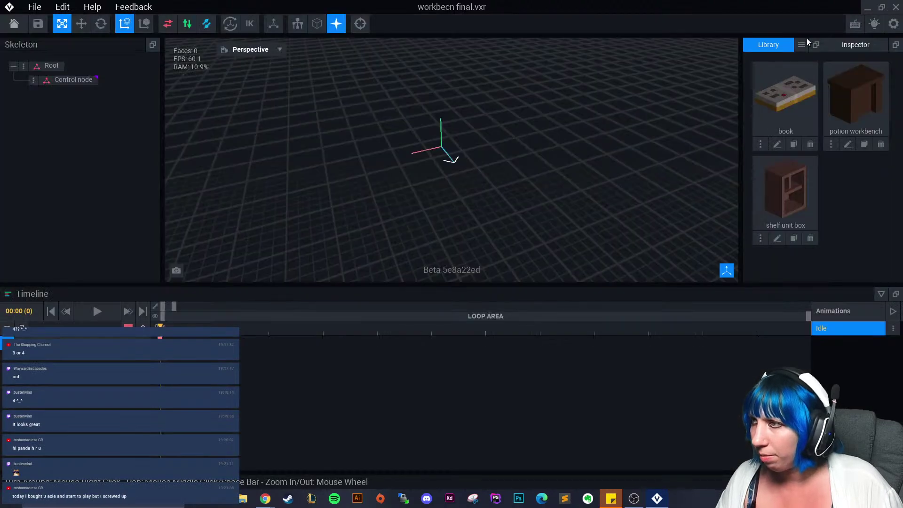
- Import the workbench back VXM model into the rig's library
left_click(802, 44)
left_click(808, 66)
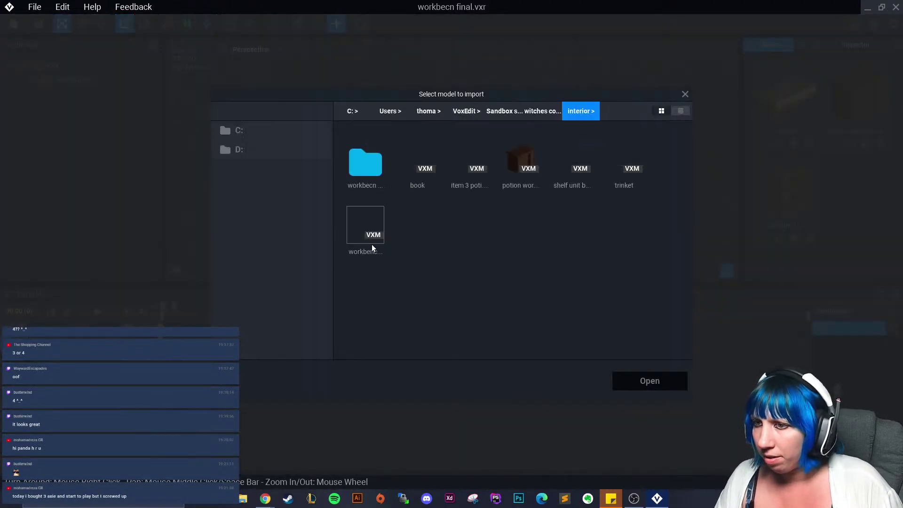
left_click(368, 229)
left_click(639, 381)
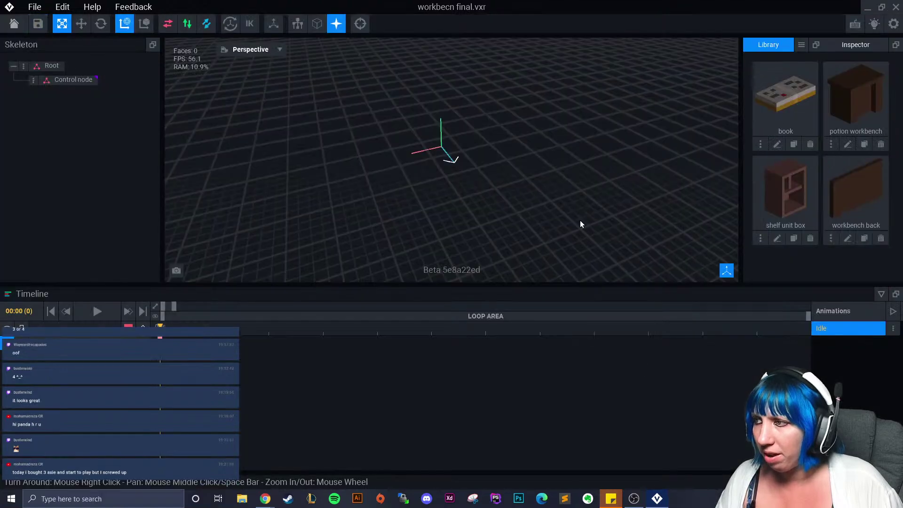
- Create a child node named "workbench" under Control node
right_click(29, 81)
left_click(51, 103)
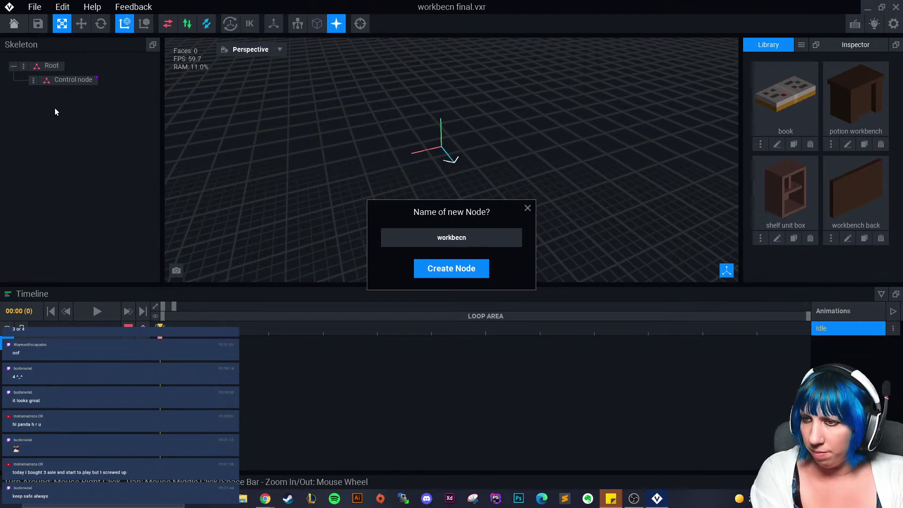
type("workbench")
key("Return")
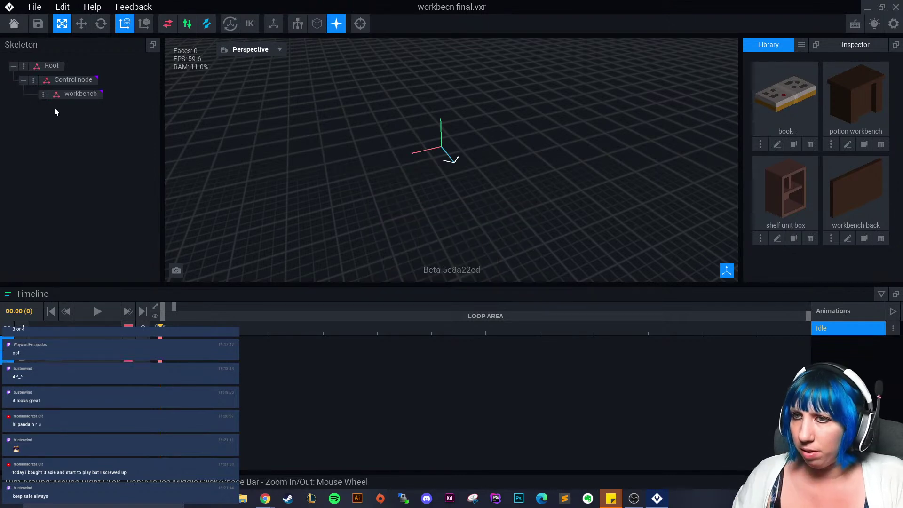
- Open the potion workbench model for editing and return to the rig, saving the model's changes
left_click(847, 145)
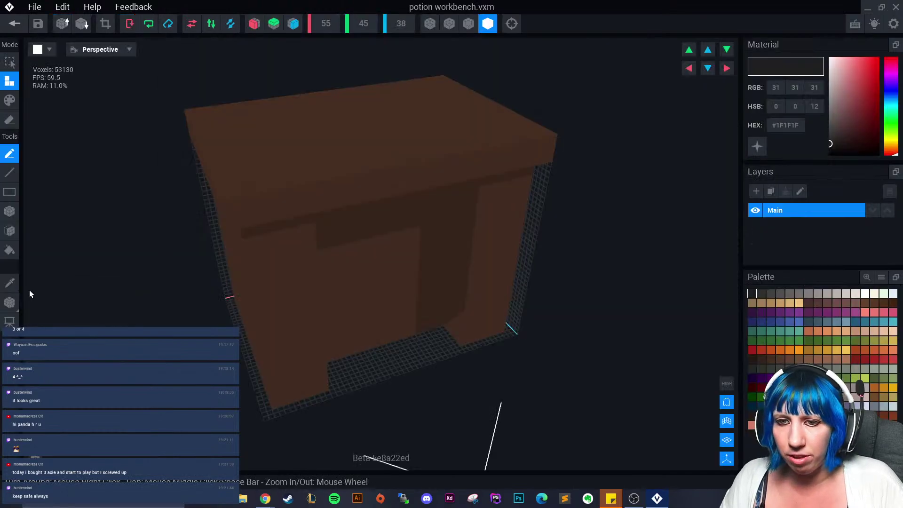
left_click(6, 24)
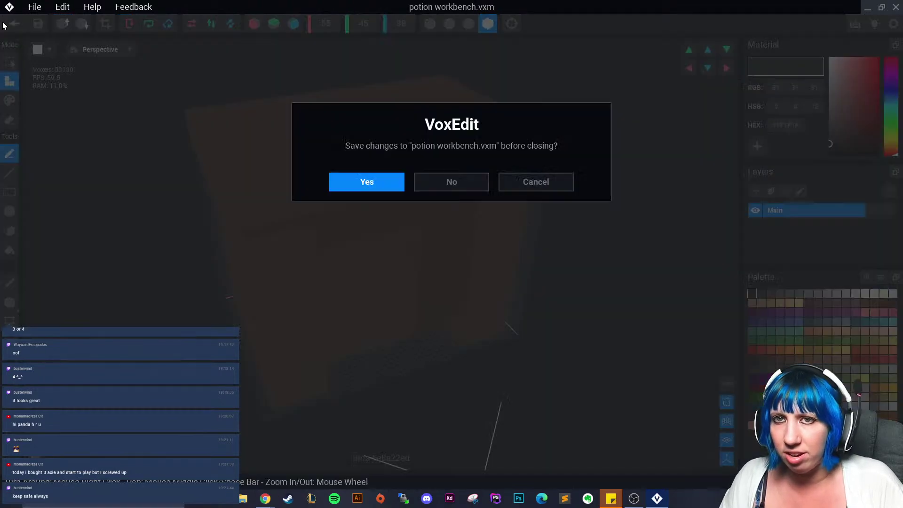
left_click(366, 182)
- Attach the potion workbench model to the workbench node
left_click_drag(853, 97, 83, 95)
right_click_drag(517, 159, 495, 200)
scroll(498, 186, "up", 3)
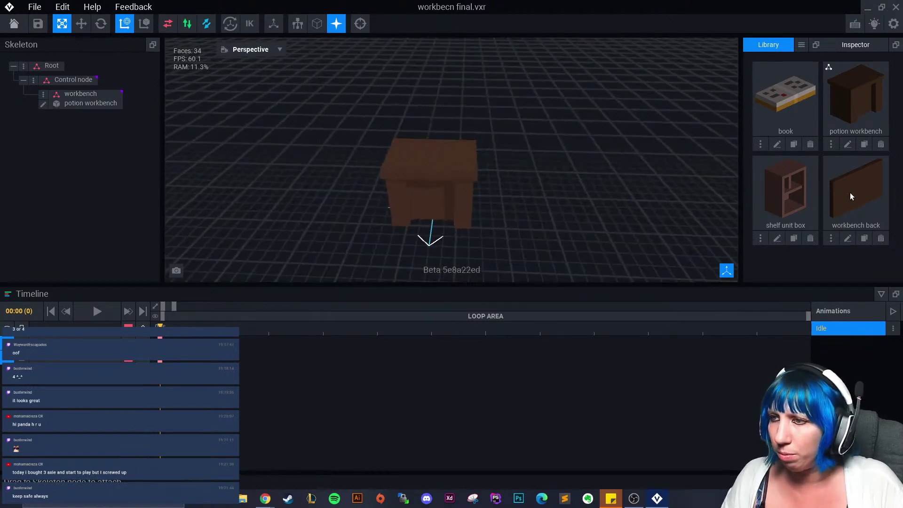
- Create a child node named "back board" under Control node and attach the workbench back model to it
mouse_move(851, 197)
left_mouse_down()
mouse_move(459, 151)
mouse_move(842, 211)
left_mouse_up()
right_click(70, 79)
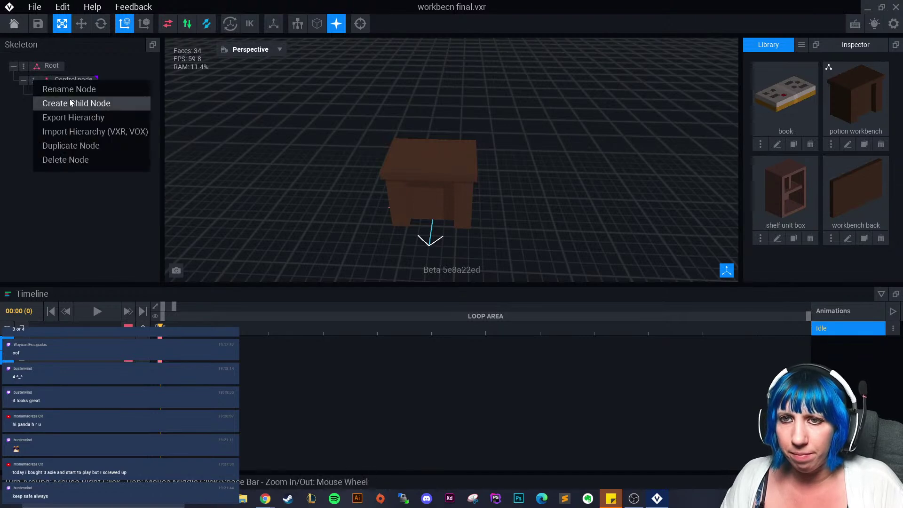
left_click(71, 103)
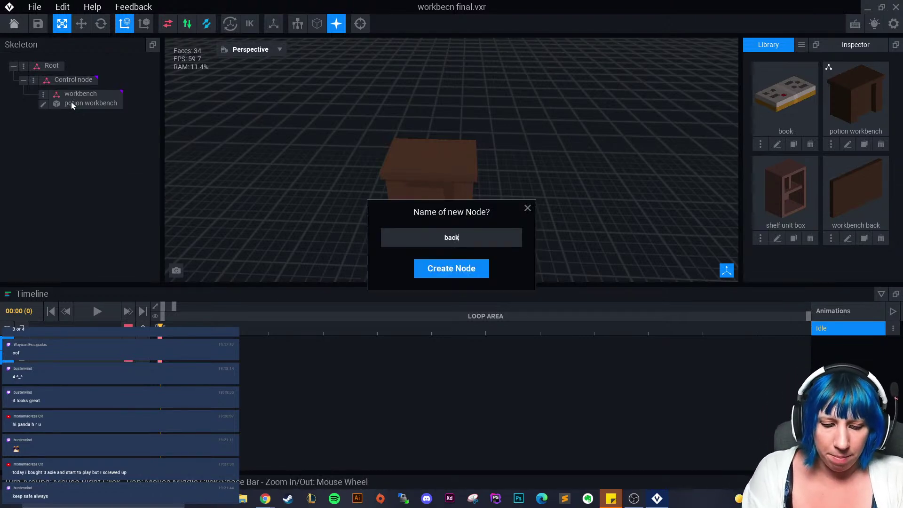
type("back board")
key("Return")
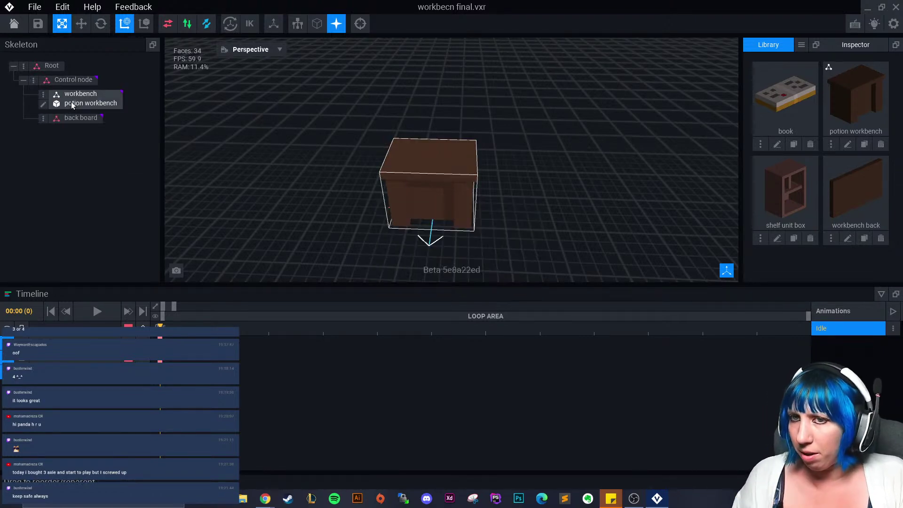
left_click_drag(856, 190, 82, 118)
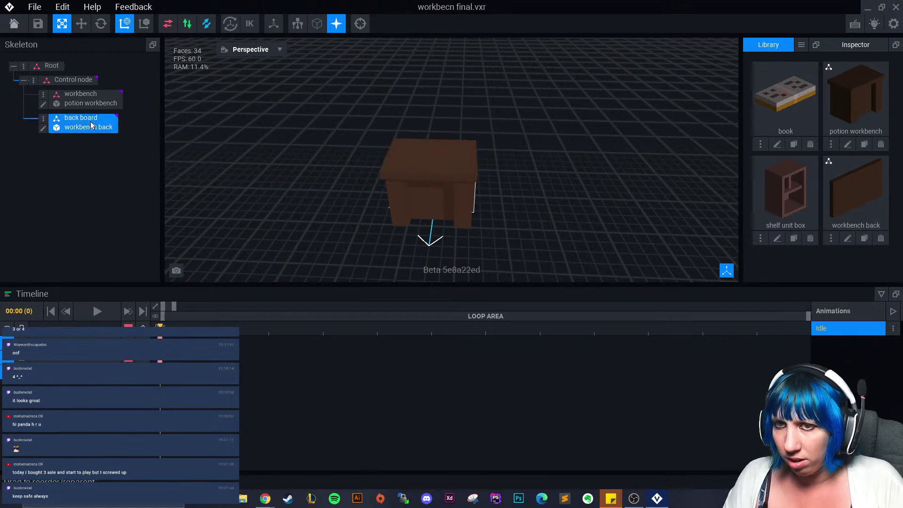
- Move the back board up to 48 so that it stands above the workbench top
key("w")
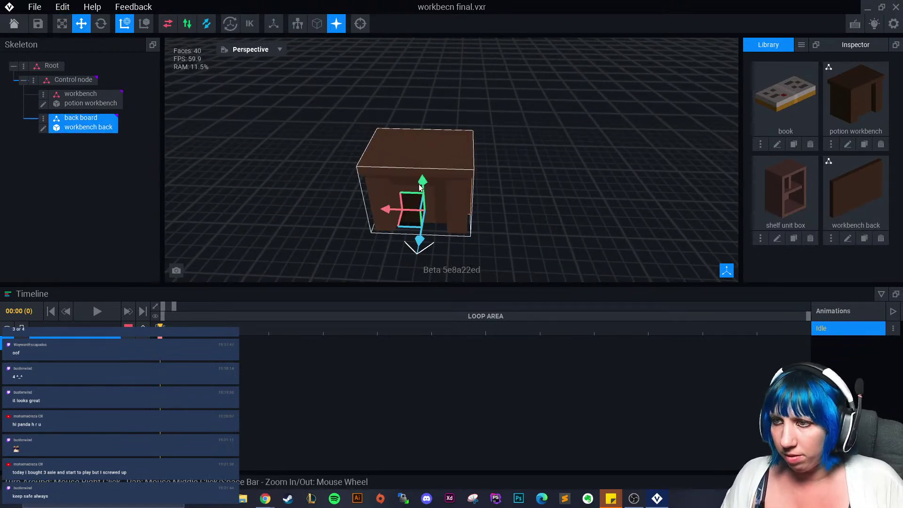
left_click_drag(421, 187, 427, 107)
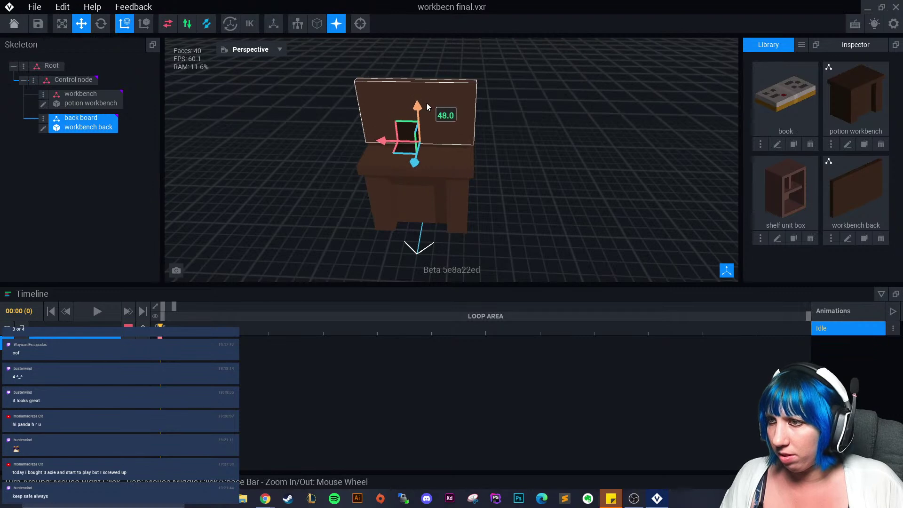
right_click_drag(427, 107, 538, 210)
scroll(415, 174, "up", 3)
left_click(445, 185)
scroll(506, 169, "up", 3)
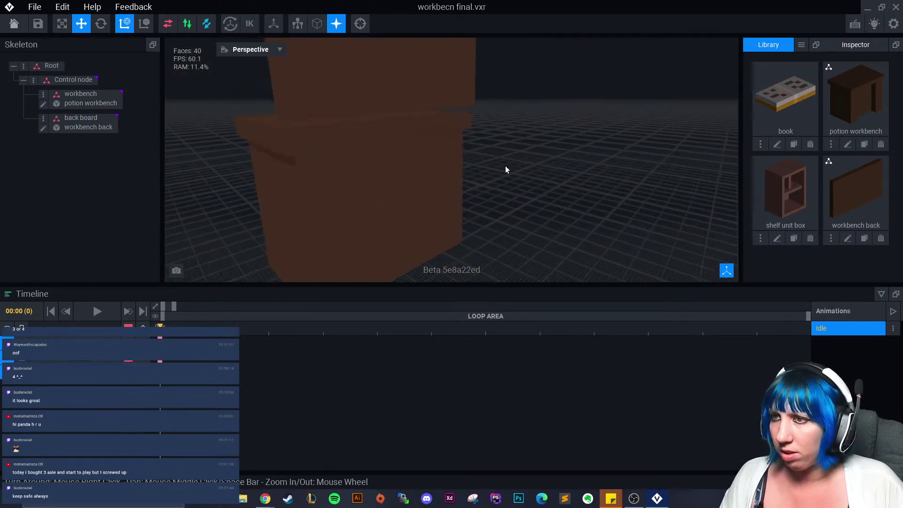
scroll(505, 169, "down", 3)
- Adjust the back board's position so it sits against the rear edge of the workbench, checking from several angles
left_click(415, 149)
right_click_drag(415, 149, 549, 141)
left_click_drag(549, 141, 540, 164)
left_click(568, 167)
right_click_drag(568, 167, 661, 226)
right_click_drag(630, 173, 627, 186)
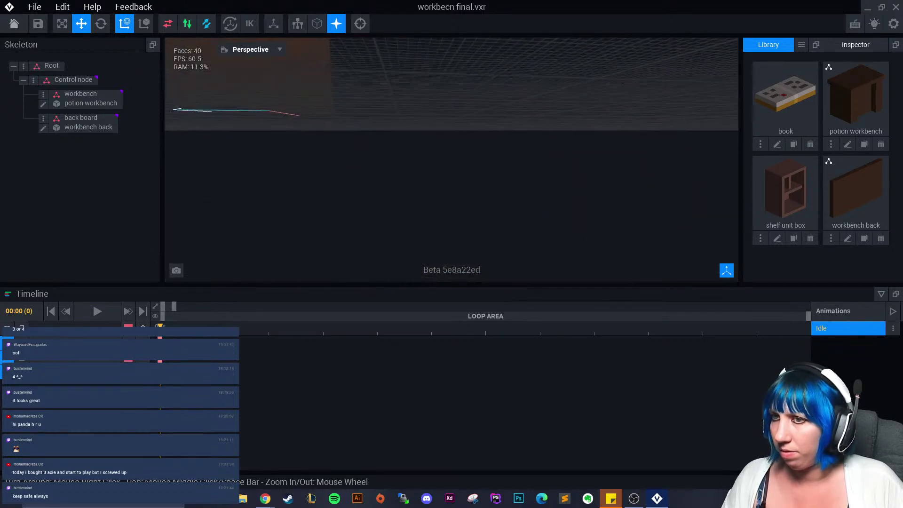
scroll(448, 106, "down", 5)
scroll(448, 105, "up", 8)
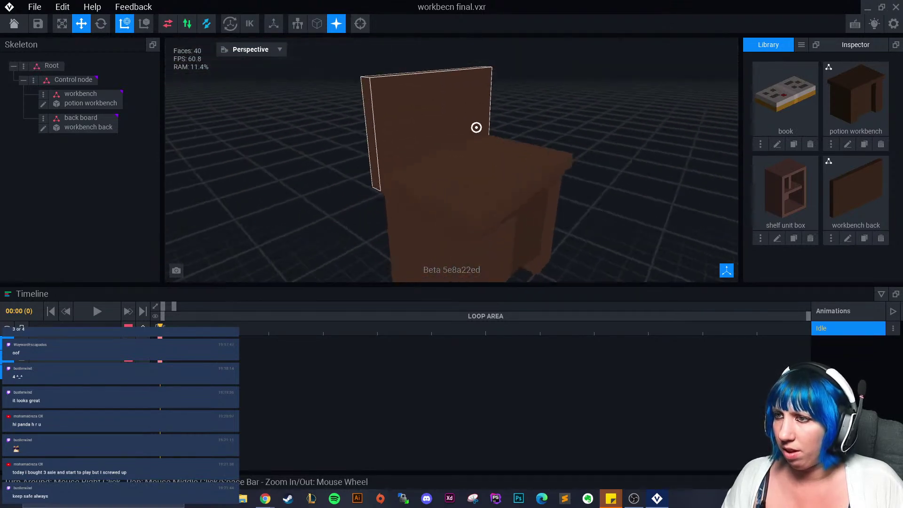
right_click_drag(476, 128, 436, 128)
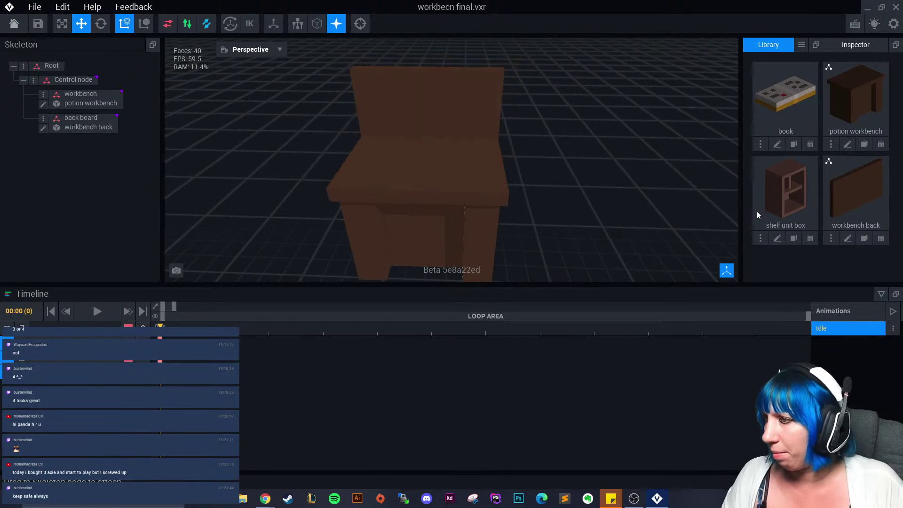
- Create a child node named "box unit" under Control node and attach the shelf unit box model to it
left_click(34, 80)
left_click(64, 112)
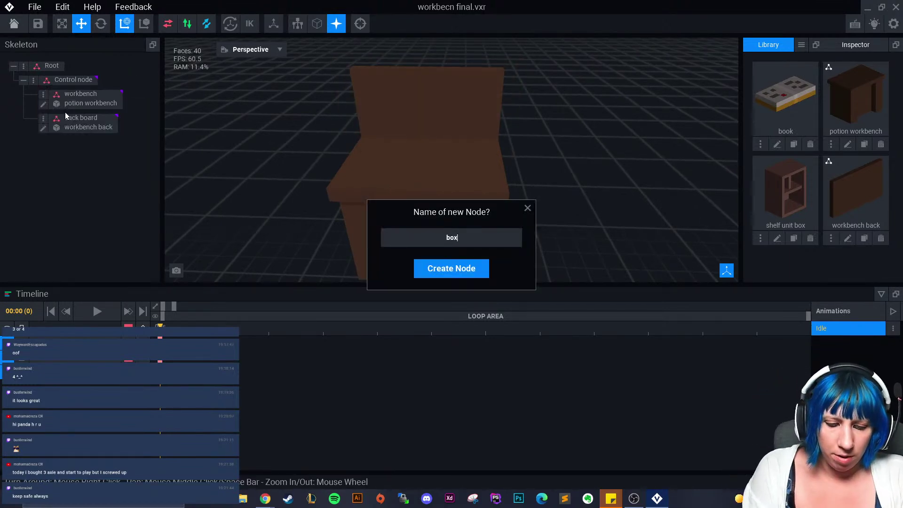
type("box unit")
key("Return")
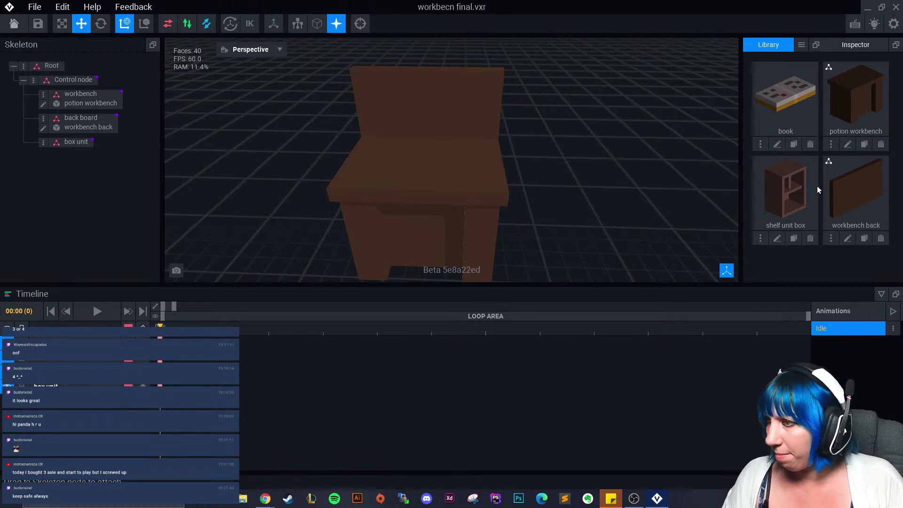
left_click_drag(785, 192, 75, 143)
- Raise the box unit above the workbench top and shift it toward the back board, to about 46 high and -12 deep
left_click_drag(423, 230, 424, 111)
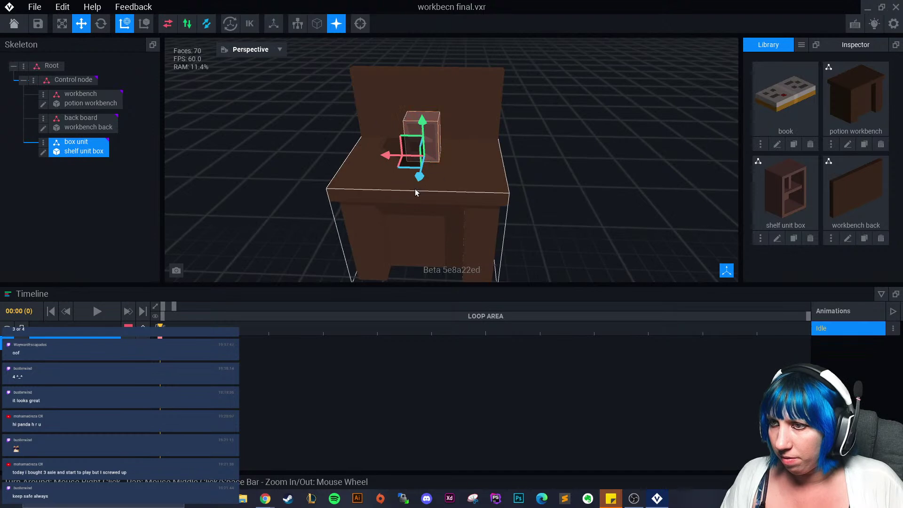
left_click_drag(420, 193, 422, 159)
left_click(560, 155)
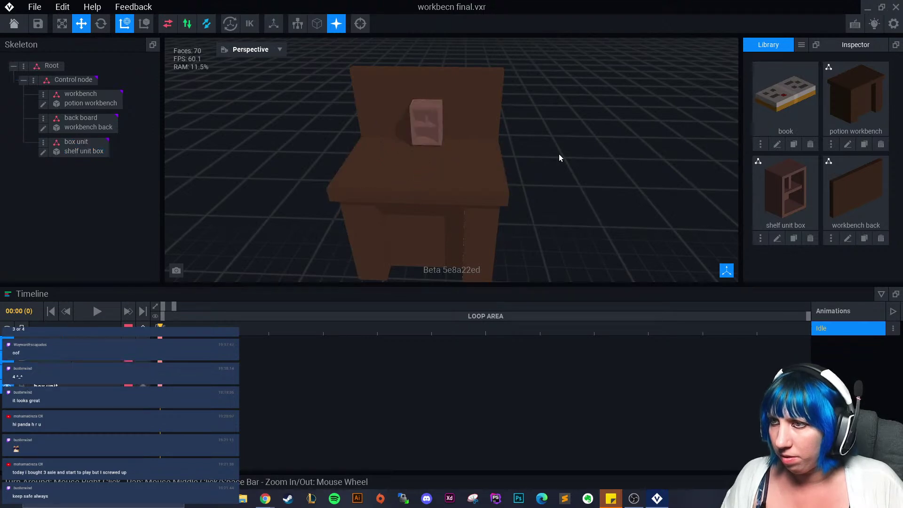
scroll(465, 159, "up", 5)
right_click_drag(469, 155, 459, 144)
left_click(460, 143)
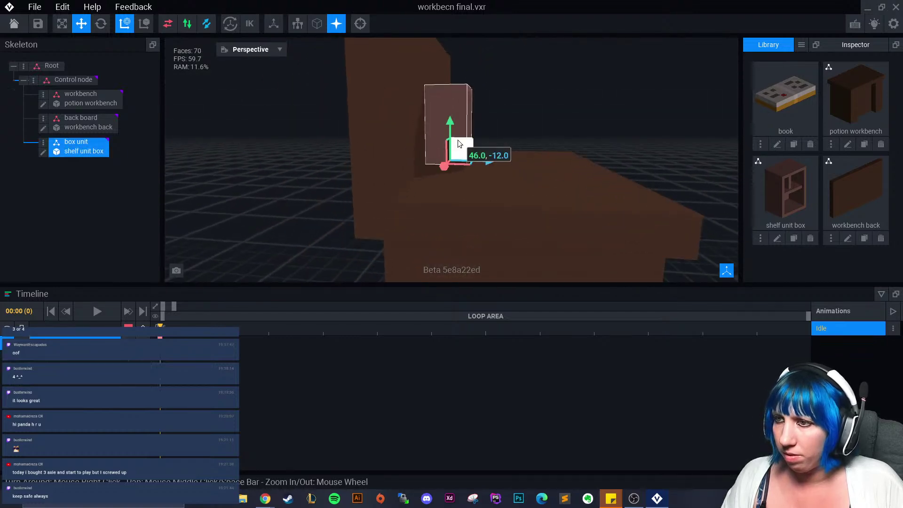
- Lower the box unit onto the tabletop and push it back against the back board at depth -13
mouse_move(450, 126)
left_mouse_down()
mouse_move(449, 140)
mouse_move(450, 128)
left_mouse_up()
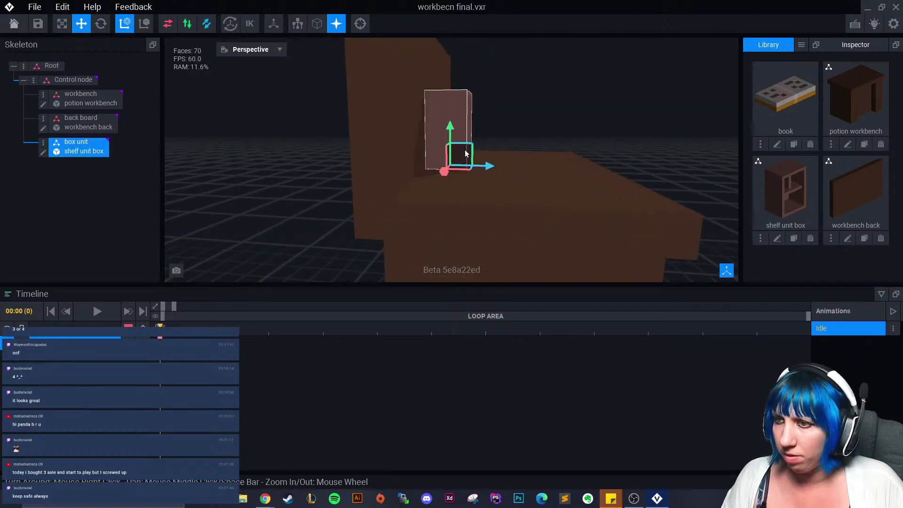
left_click_drag(484, 166, 481, 166)
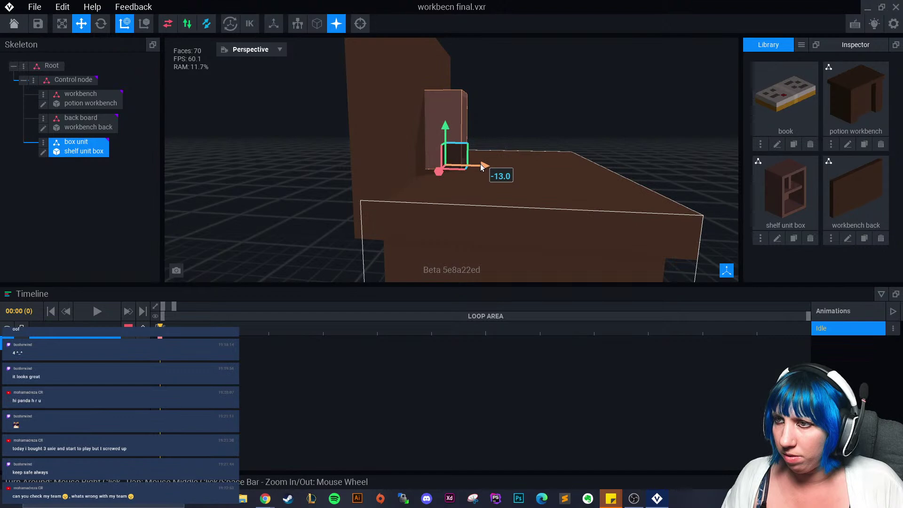
mouse_move(481, 164)
right_mouse_down()
mouse_move(545, 105)
mouse_move(469, 155)
right_mouse_up()
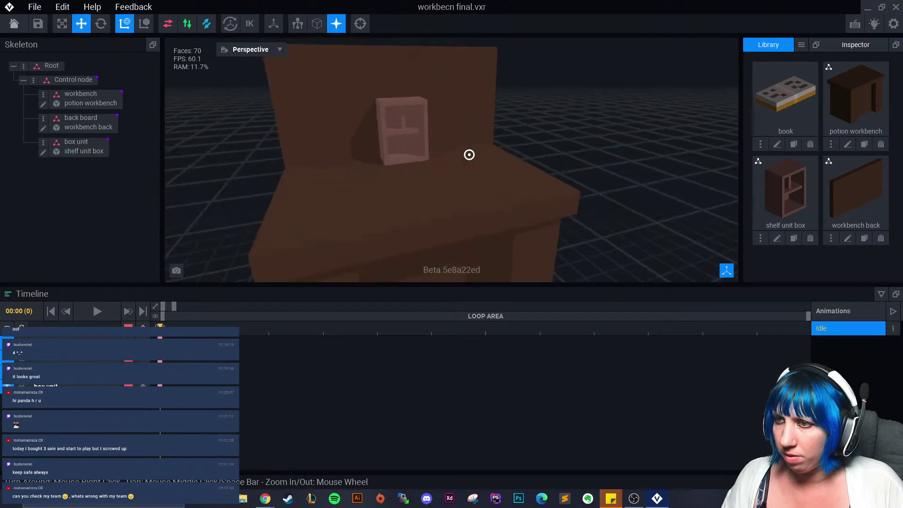
left_click(387, 153)
left_click_drag(405, 167, 408, 172)
left_click(605, 145)
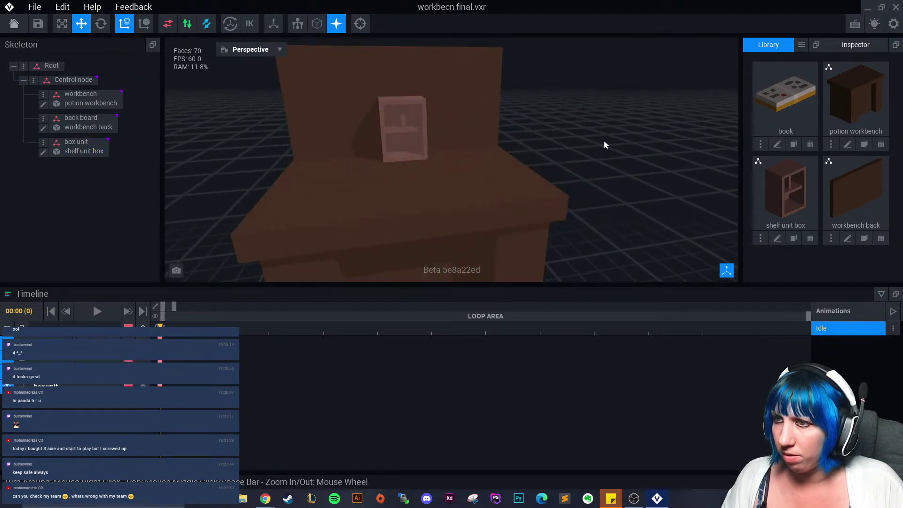
- Create a child node named "book 1" under Control node and attach the book model to it
right_click(54, 91)
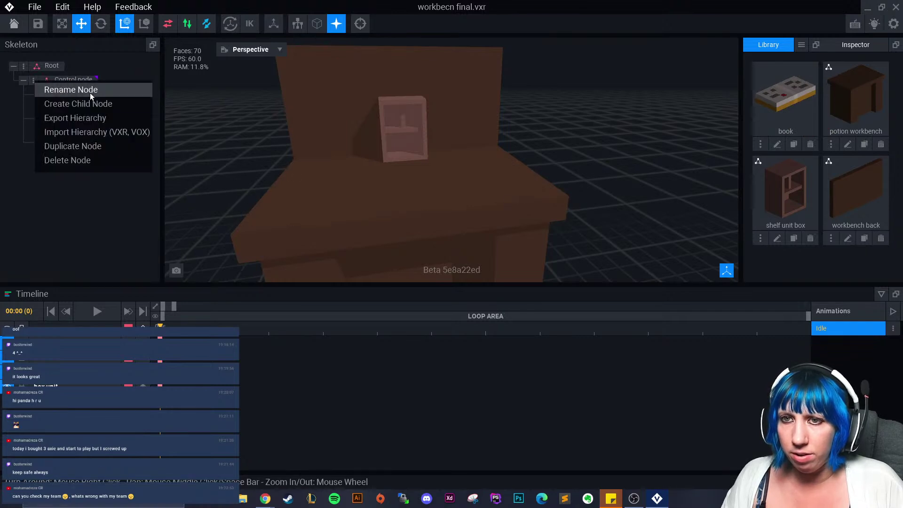
left_click(108, 103)
type("book 1")
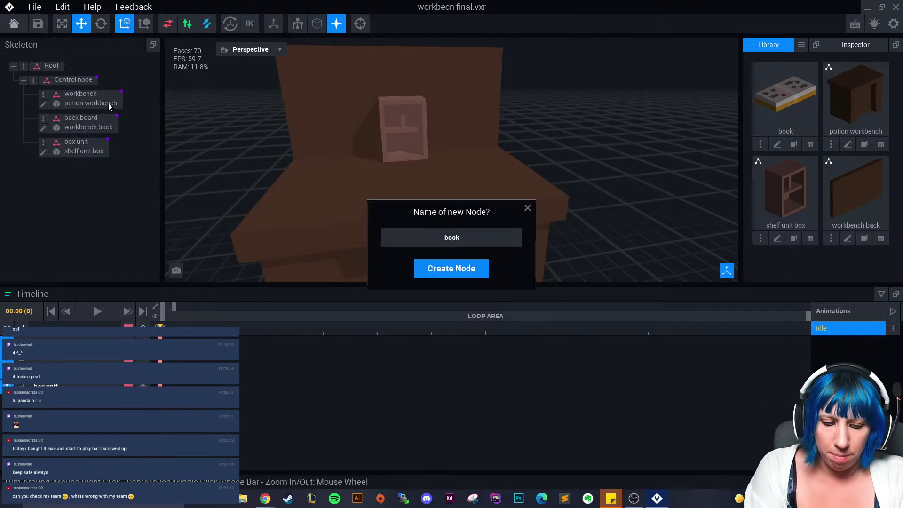
key("Return")
left_click_drag(781, 92, 70, 167)
- Move the book up onto the workbench top in front of the shelf unit box
left_click_drag(440, 213, 499, 193)
scroll(473, 222, "up", 6)
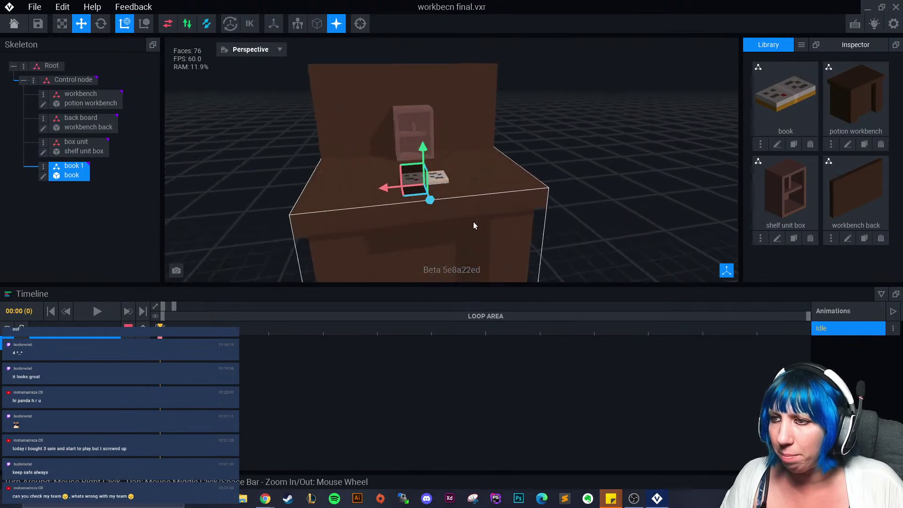
left_click_drag(432, 138, 489, 200)
left_click(637, 177)
right_click_drag(636, 177, 605, 198)
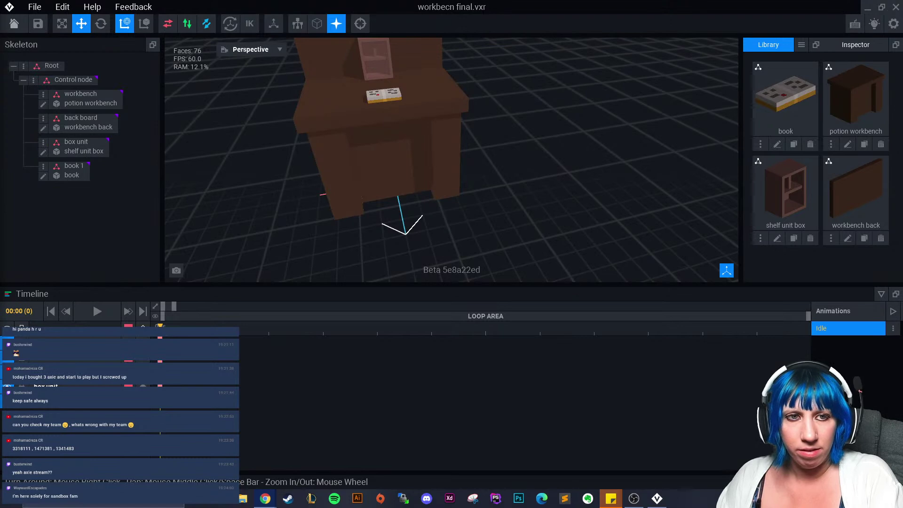
left_click(366, 196)
right_click_drag(367, 195, 465, 147)
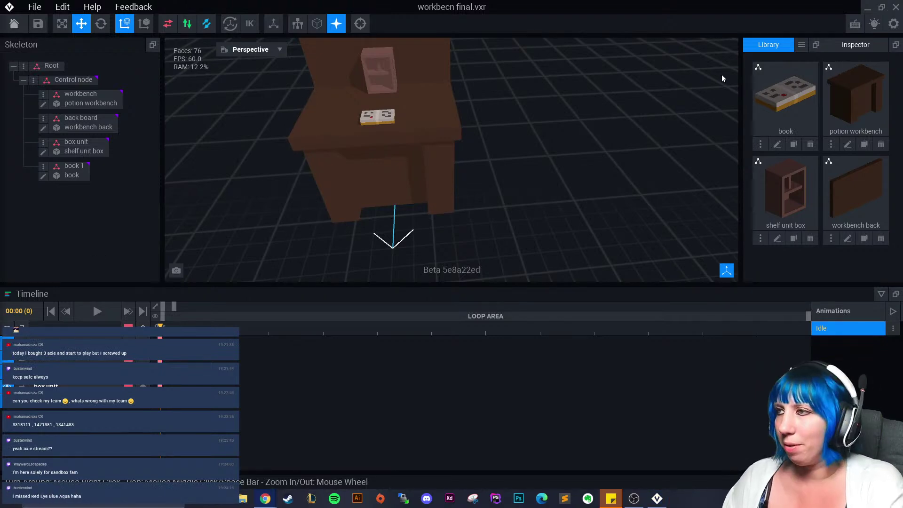
- Start a library model import and search the VoxEdit assignments folders on drive D for a model
left_click(801, 45)
left_click(821, 65)
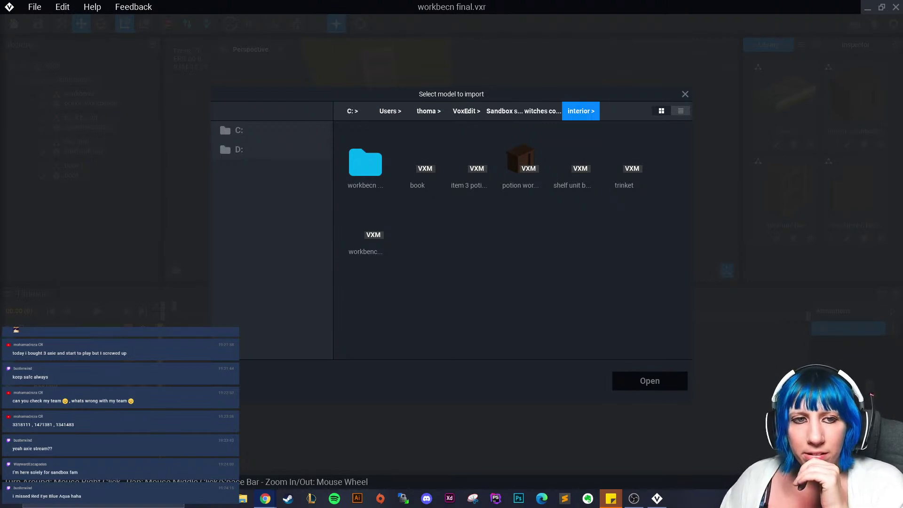
left_click(240, 145)
scroll(427, 319, "down", 2)
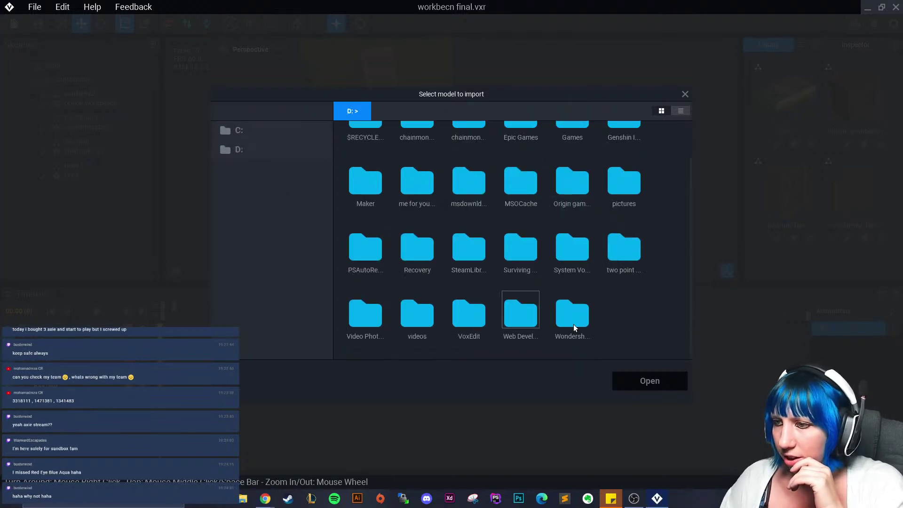
double_click(472, 322)
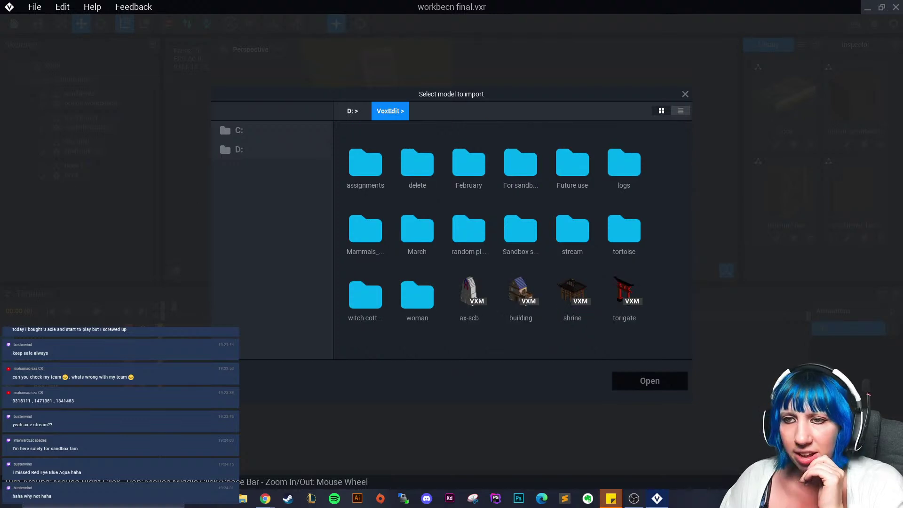
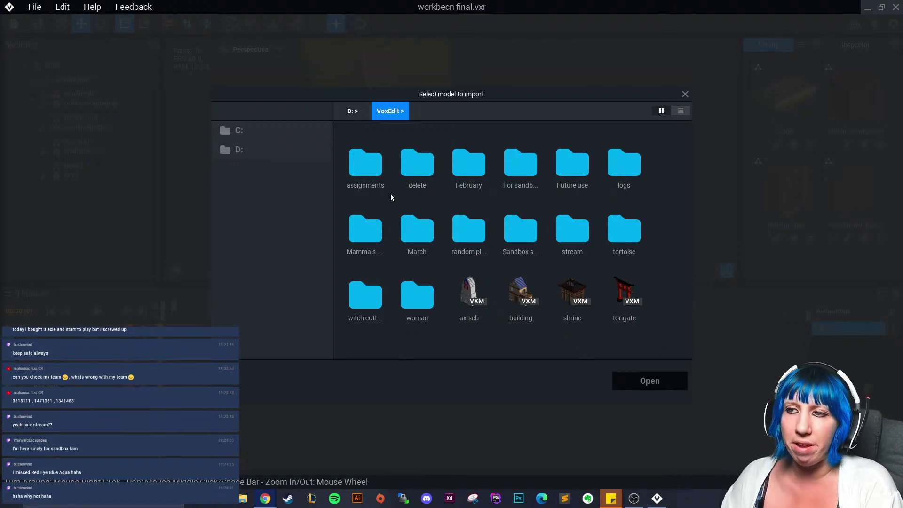
double_click(369, 168)
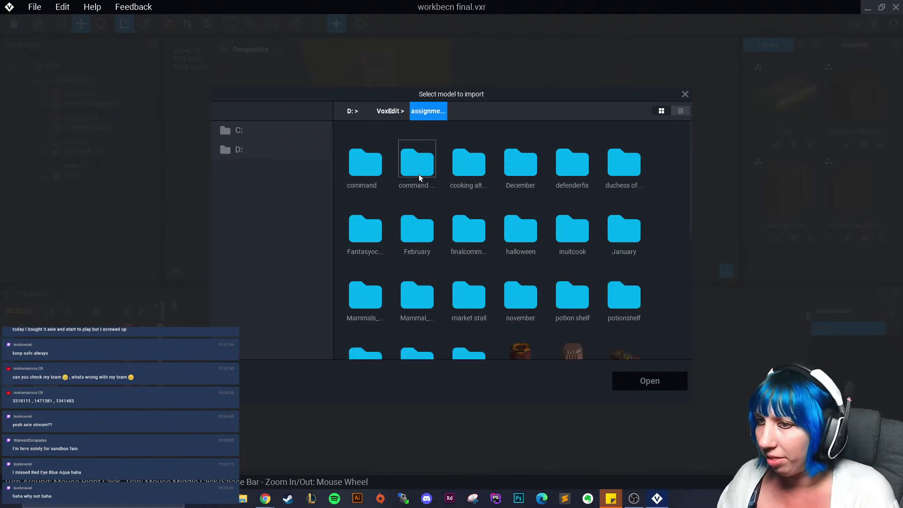
double_click(361, 234)
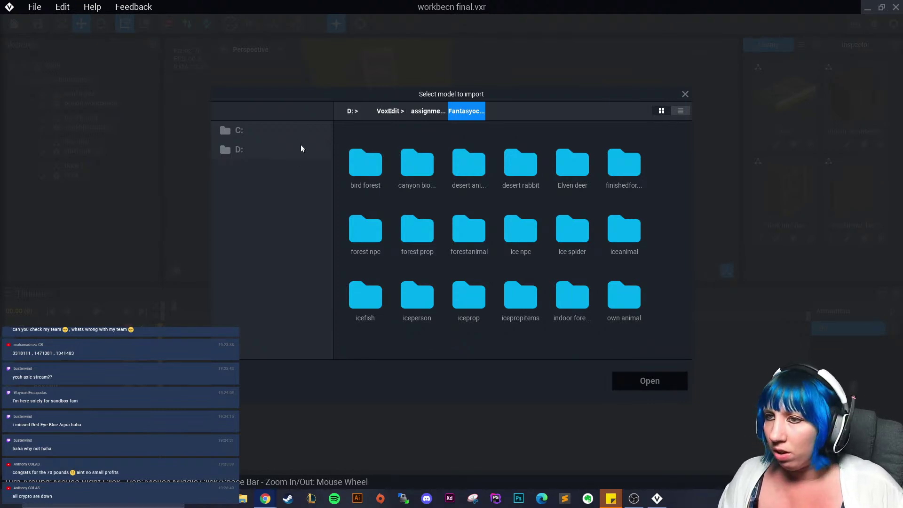
- Import the Untitled shelf model from the February folder inside VoxEdit in the user's home folder on drive C
left_click(264, 138)
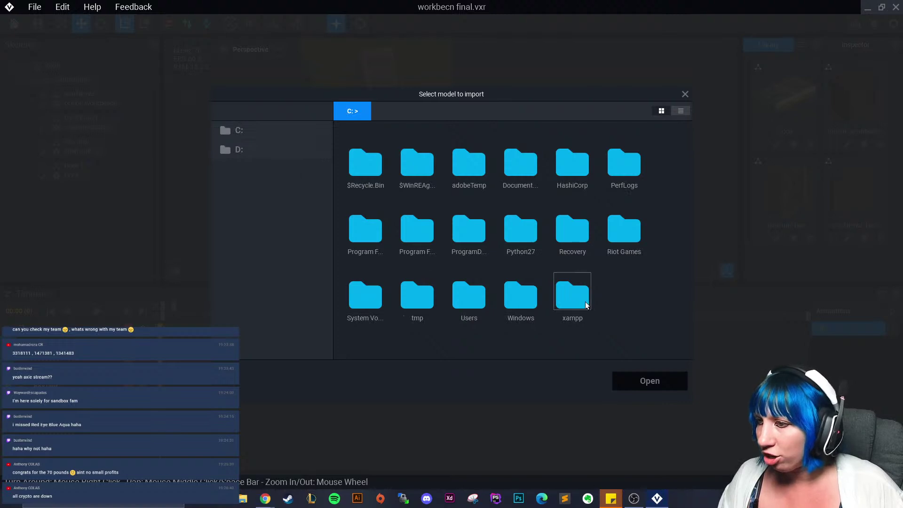
double_click(454, 303)
double_click(638, 172)
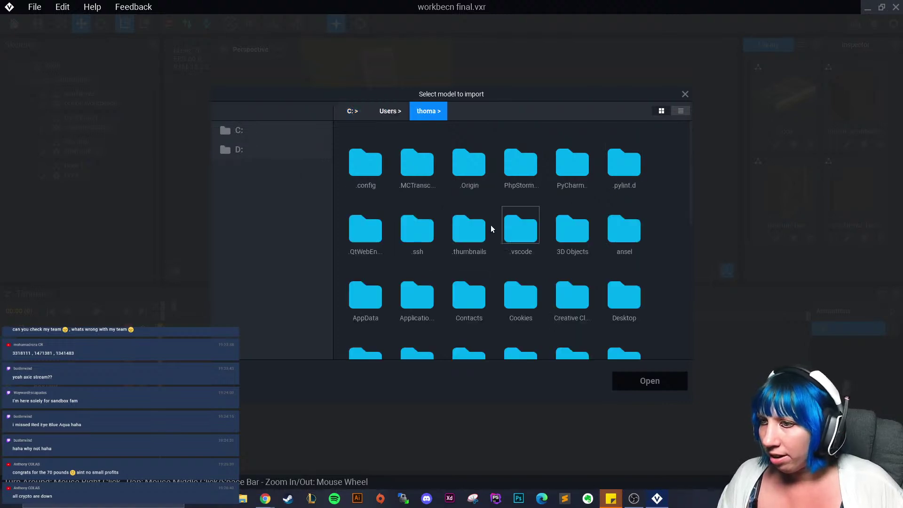
scroll(466, 294, "down", 1)
scroll(466, 296, "down", 2)
double_click(376, 310)
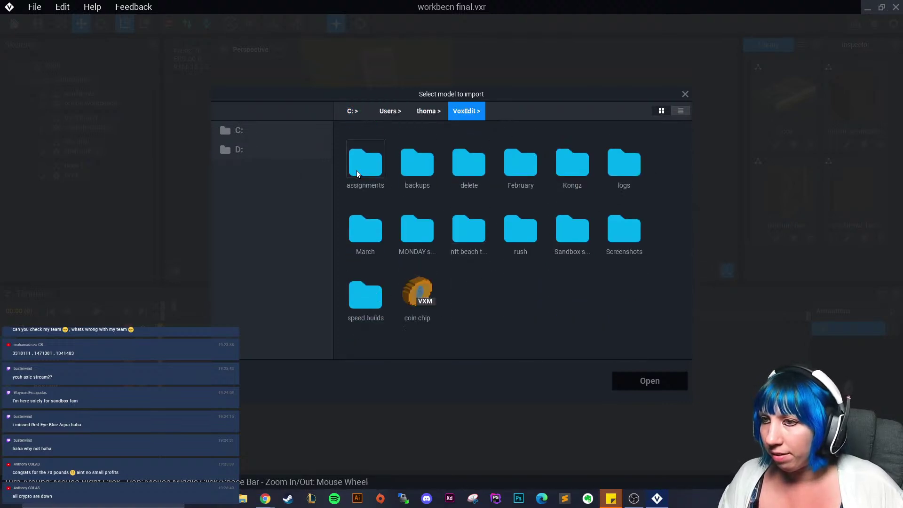
double_click(369, 171)
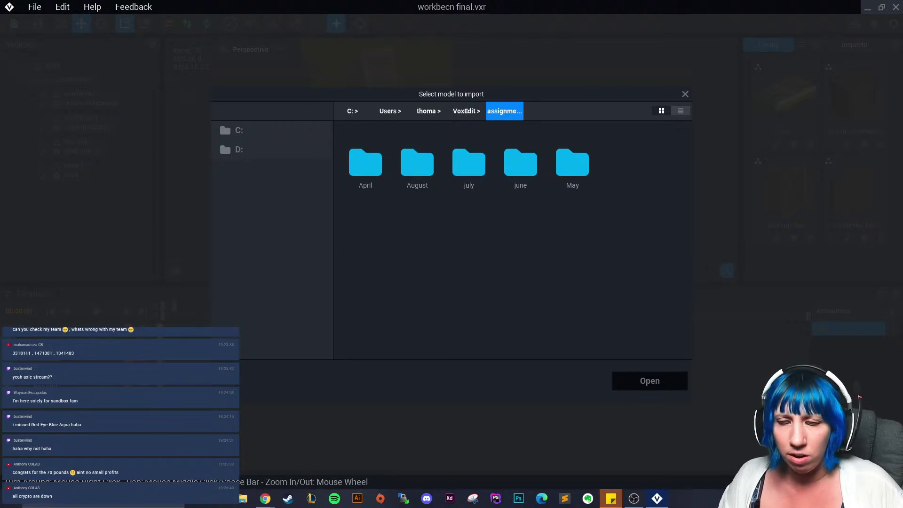
left_click(468, 111)
double_click(519, 173)
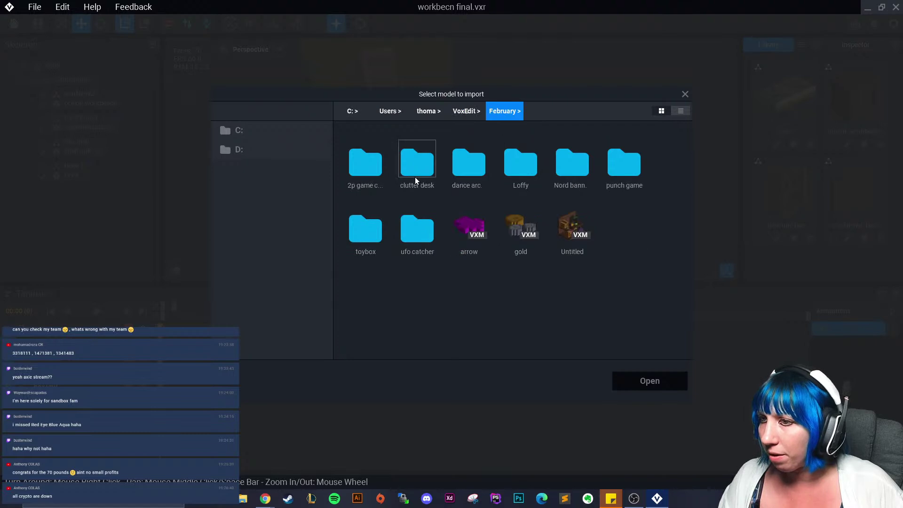
left_click(566, 228)
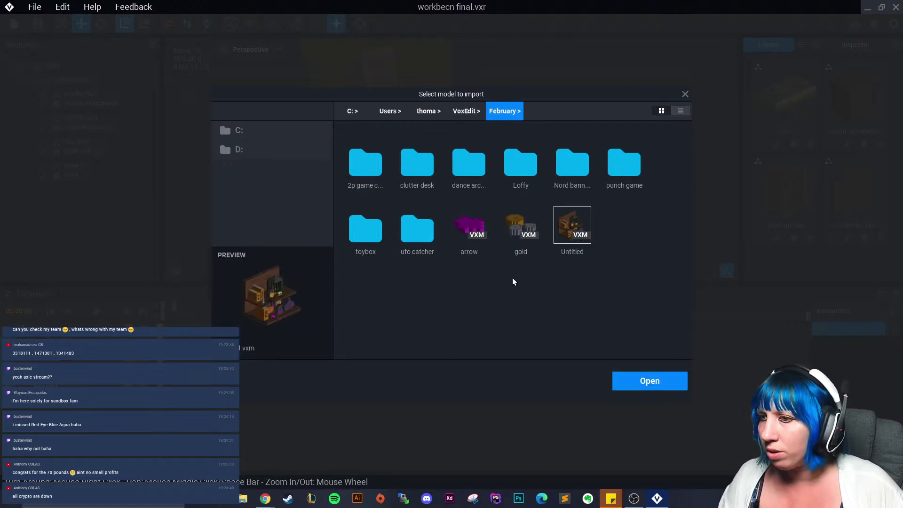
left_click(649, 381)
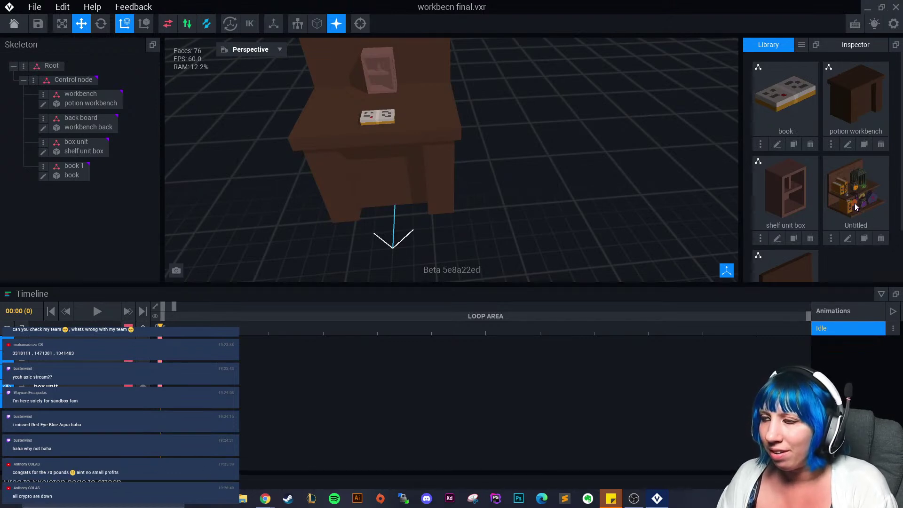
left_click(801, 45)
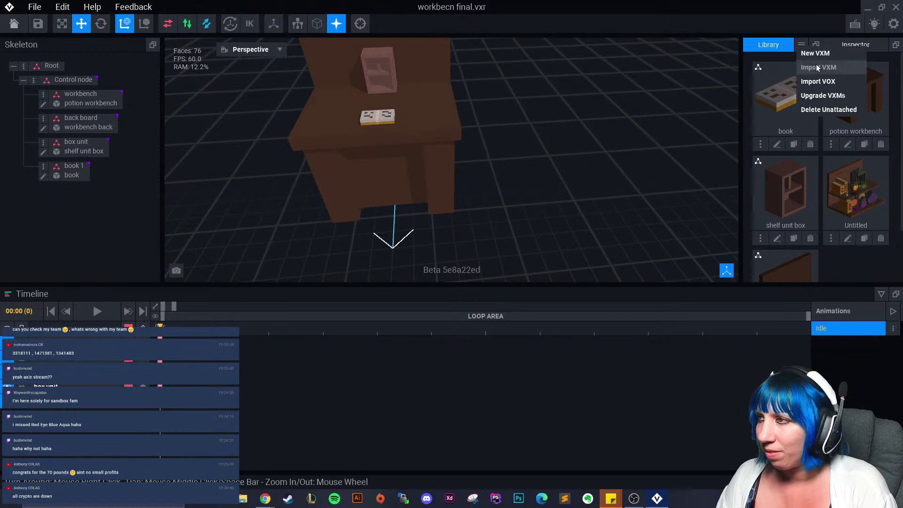
left_click(820, 71)
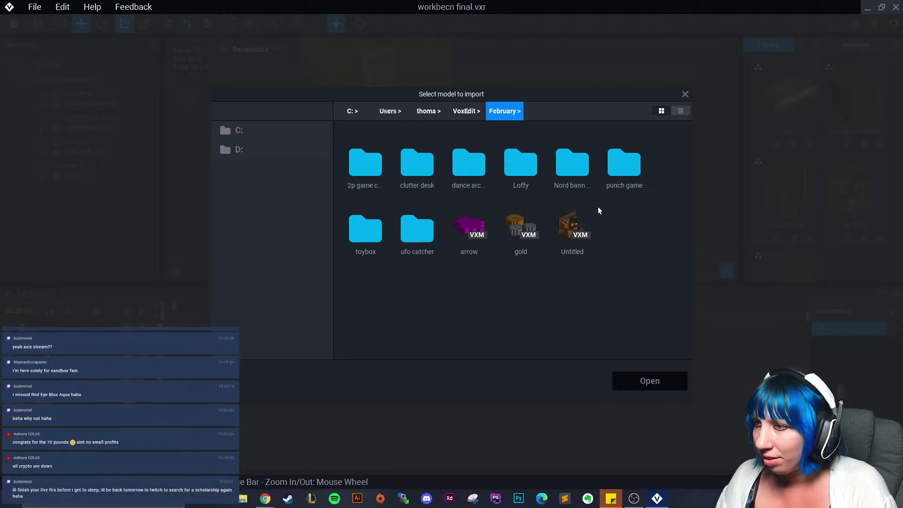
left_click(463, 111)
double_click(366, 229)
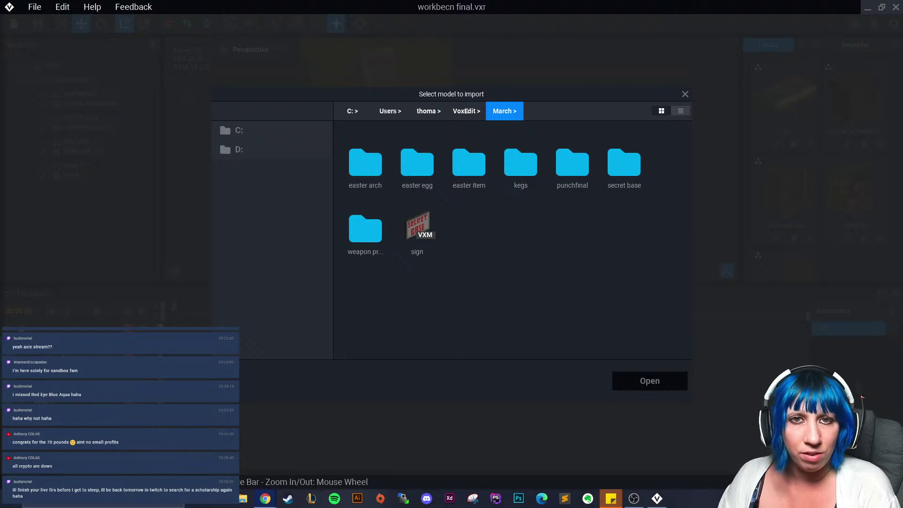
left_click(685, 93)
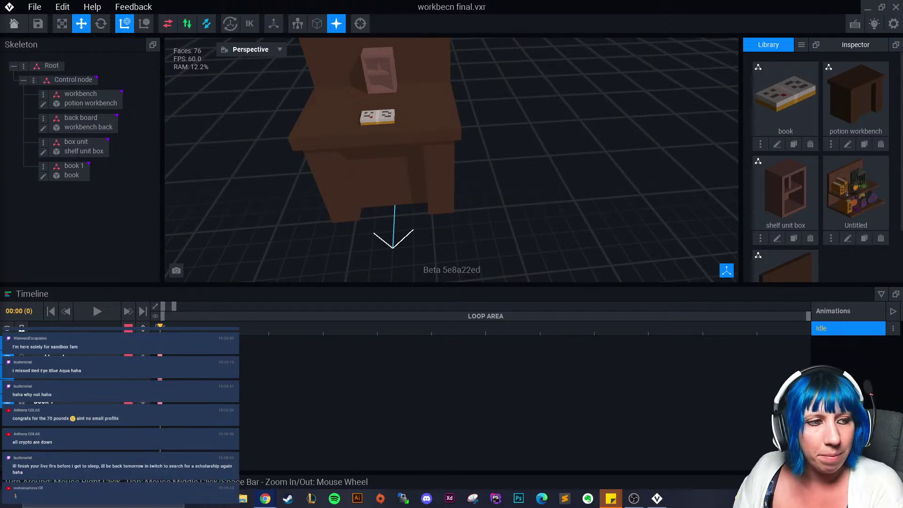
- Clone the Untitled library model under the name "book 2"
left_click(425, 177)
right_click_drag(417, 176, 385, 146)
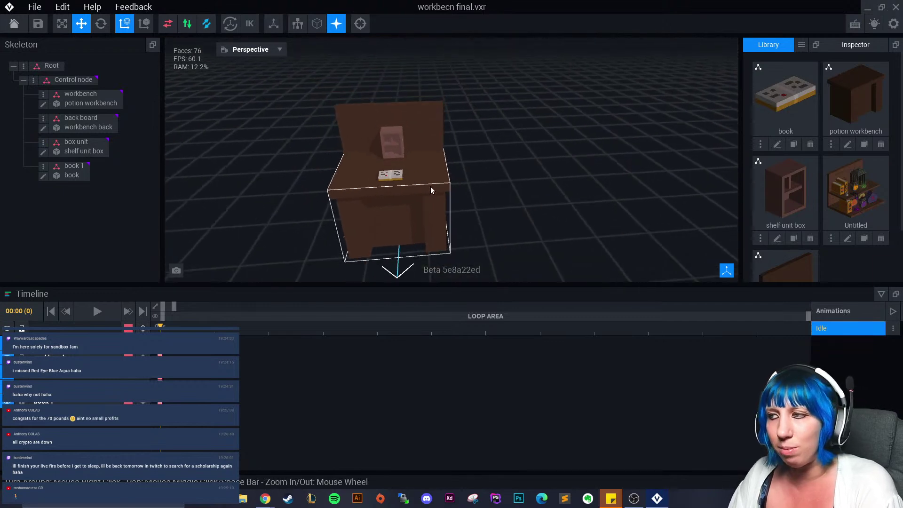
left_click(864, 238)
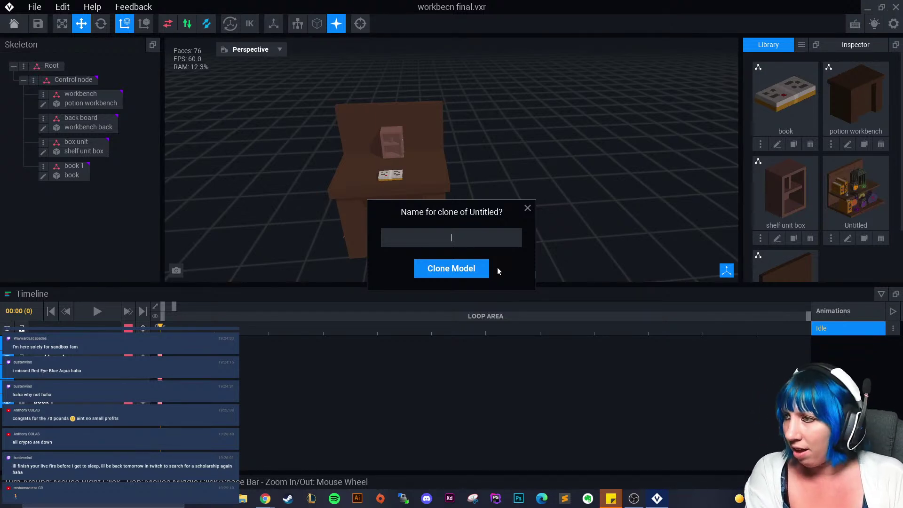
type("book")
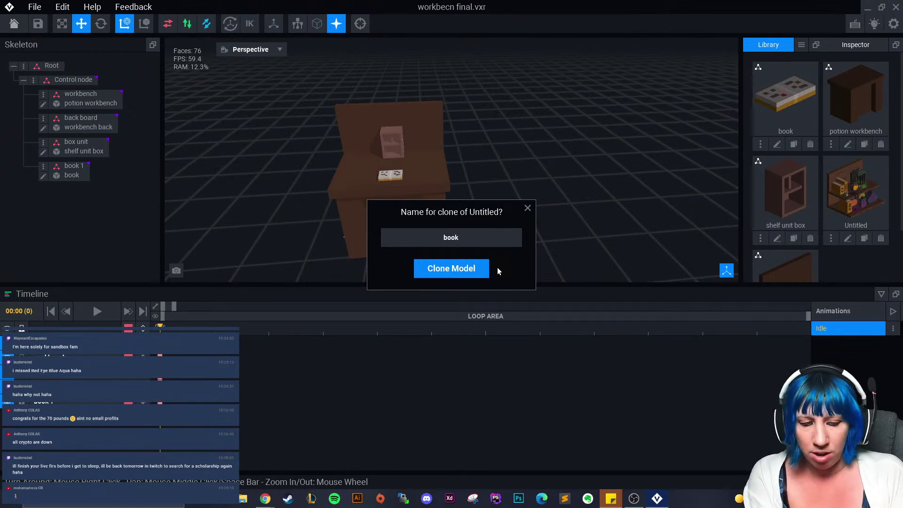
type(" 2")
key("Return")
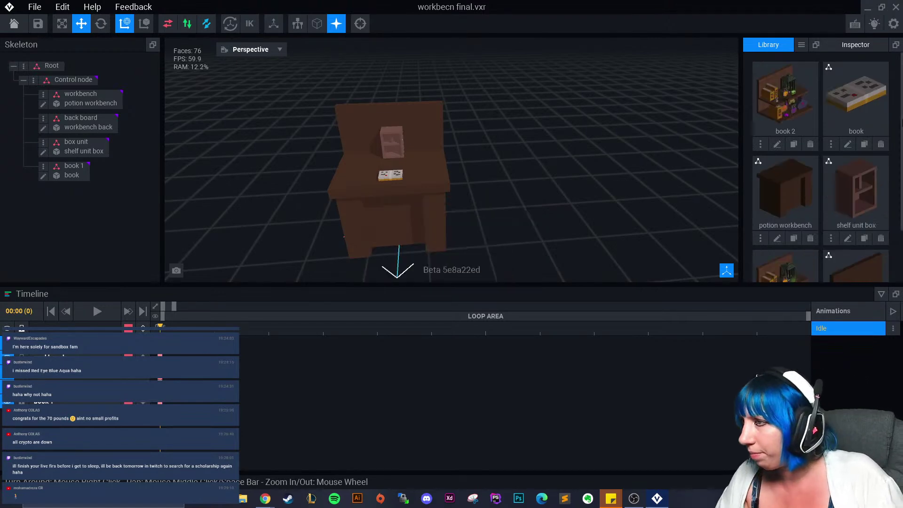
- Open the book 2 model for voxel editing and face-erase the back panel with its frame behind the upper shelf
scroll(804, 182, "down", 2)
scroll(775, 254, "up", 2)
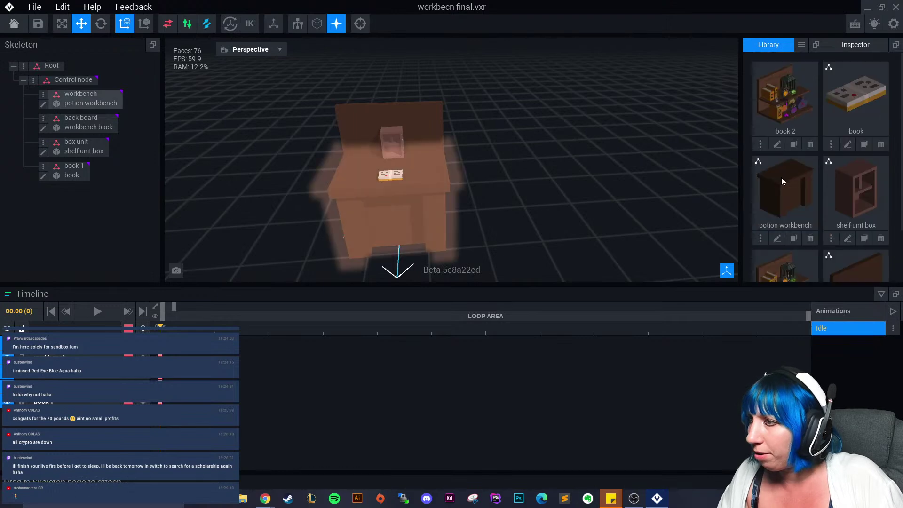
left_click(776, 144)
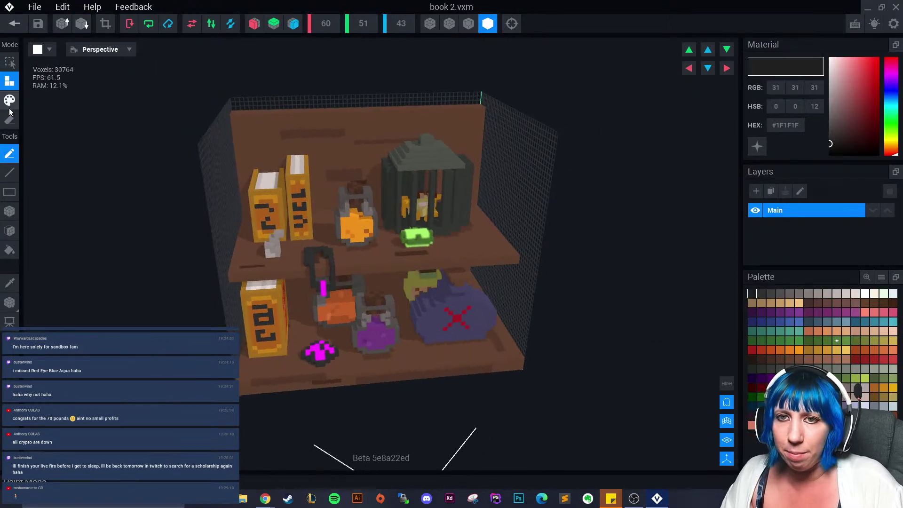
left_click(9, 230)
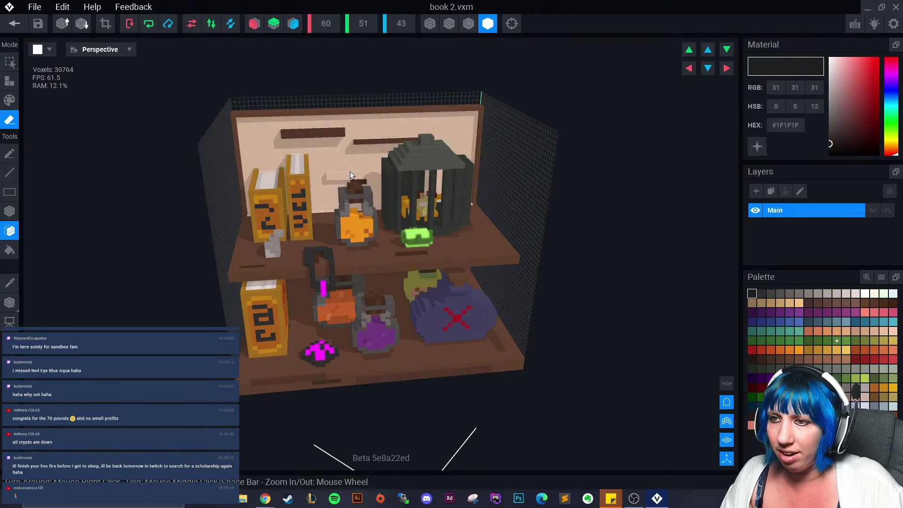
left_click(320, 141)
left_click(322, 148)
left_click(325, 134)
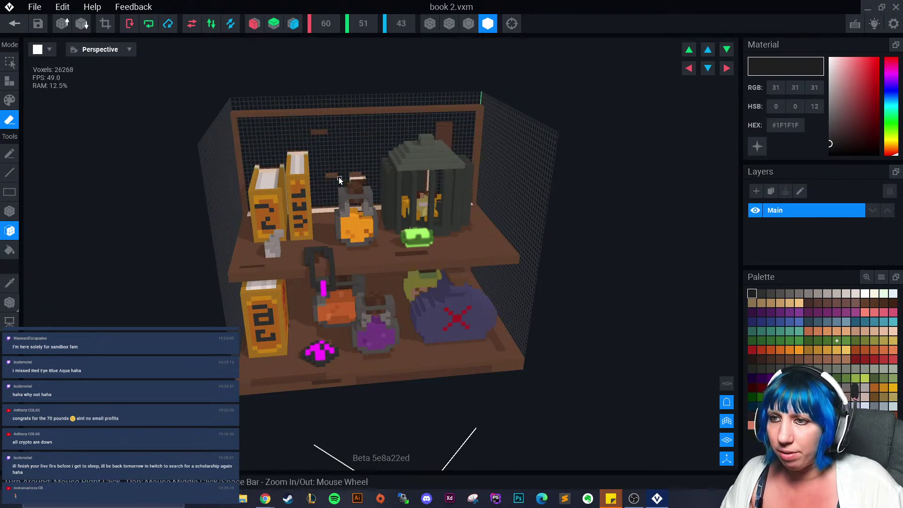
left_click(339, 177)
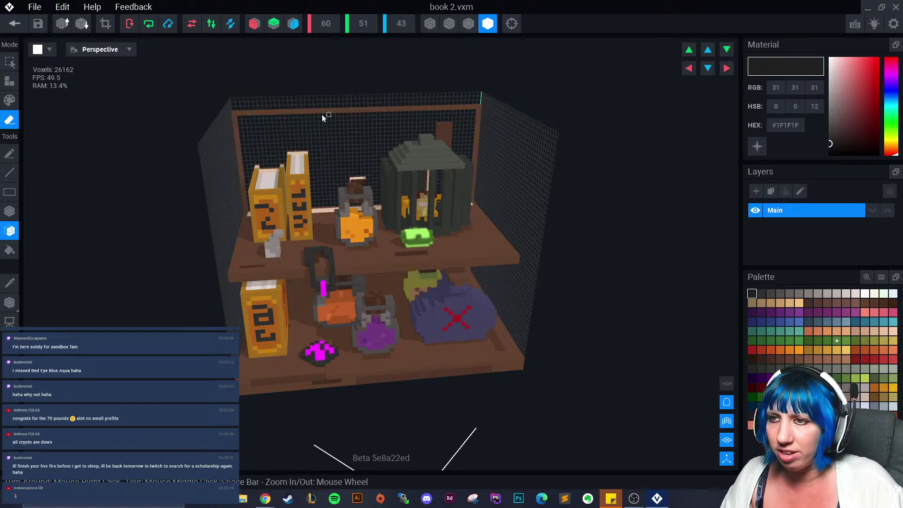
left_click(238, 124)
- Face-erase the upper and bottom shelf boards around the items
left_click(250, 245)
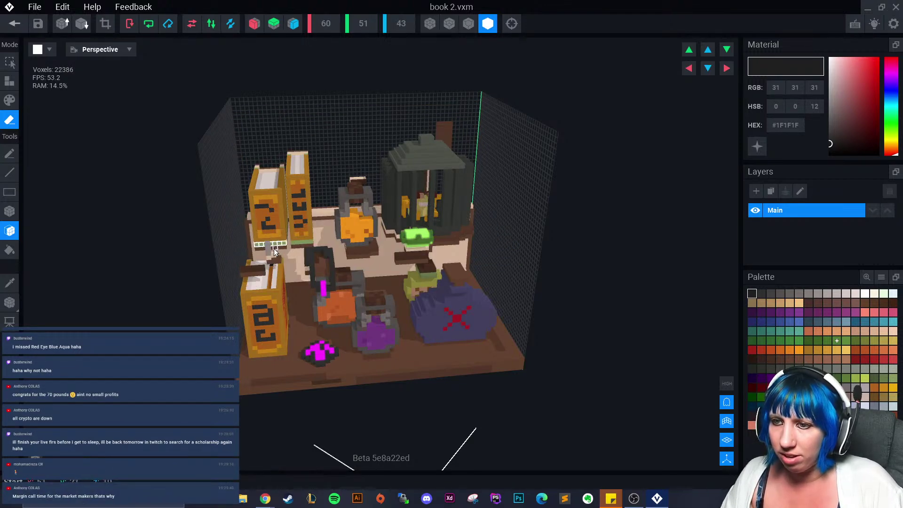
left_click(308, 341)
left_click(306, 379)
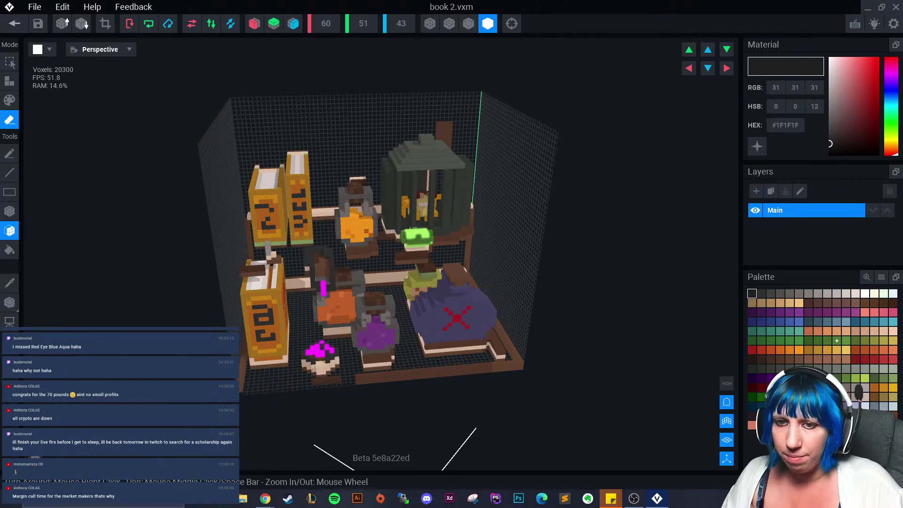
- Box-erase most of the lower book, the lower potion bottles, the pink gem and the purple sack
key("b")
left_click_drag(244, 266, 519, 368)
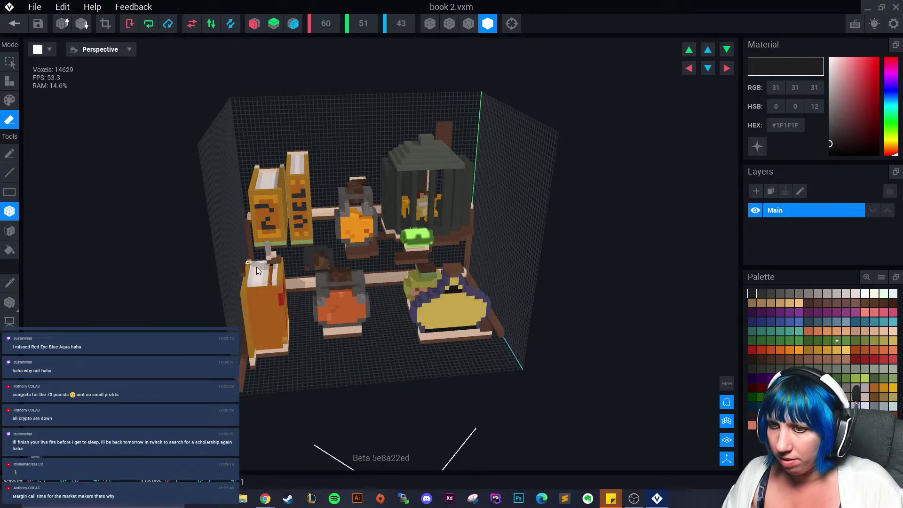
left_click_drag(256, 266, 505, 341)
mouse_move(246, 280)
left_mouse_down()
mouse_move(492, 309)
mouse_move(487, 314)
left_mouse_up()
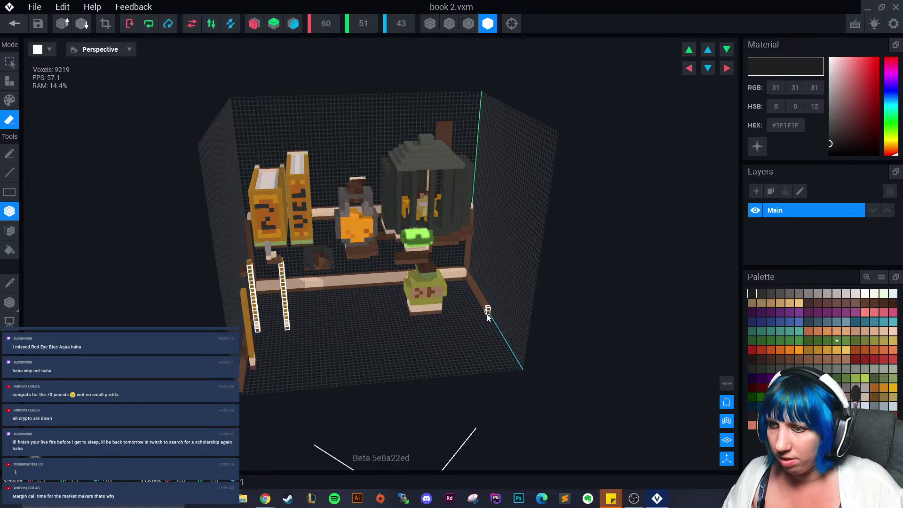
- Box-erase the green bottle, the lower back frame and the remaining strip of the lower book
mouse_move(486, 314)
right_mouse_down()
mouse_move(394, 309)
mouse_move(322, 241)
right_mouse_up()
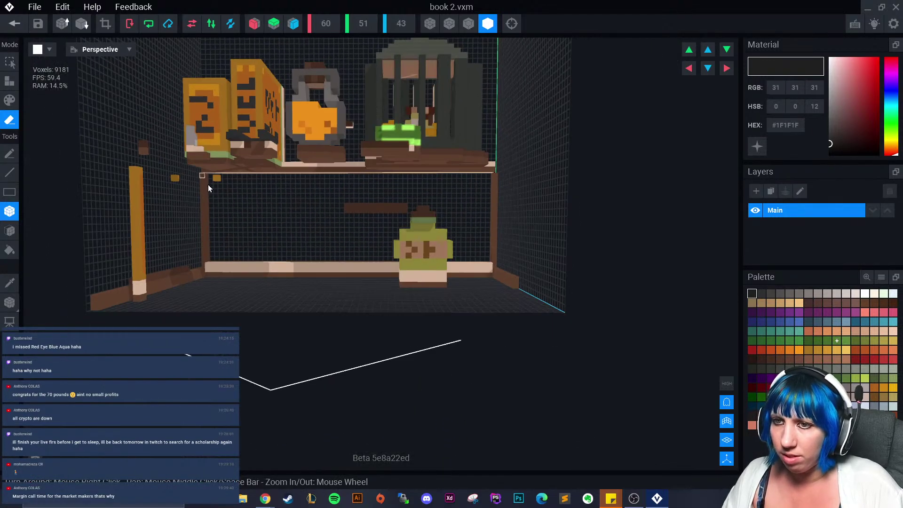
mouse_move(201, 188)
left_mouse_down()
mouse_move(283, 253)
mouse_move(514, 284)
left_mouse_up()
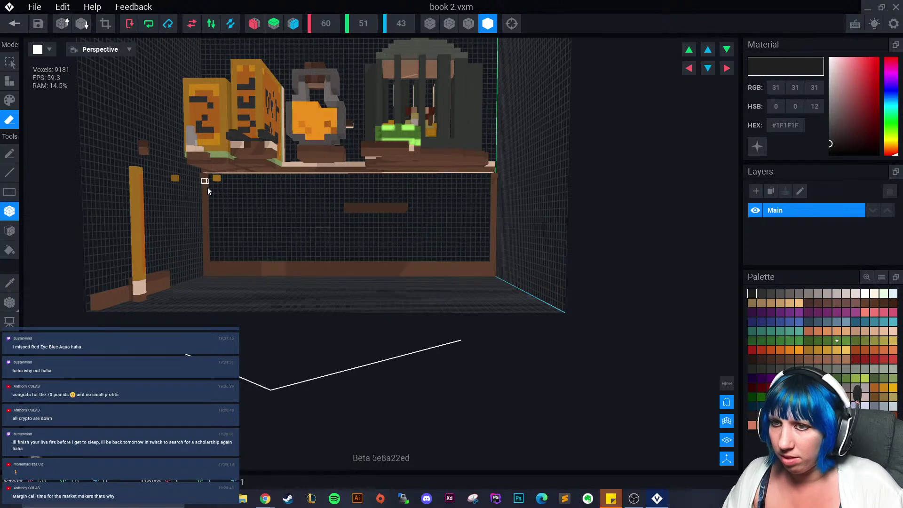
mouse_move(208, 187)
left_mouse_down()
mouse_move(510, 283)
mouse_move(498, 276)
left_mouse_up()
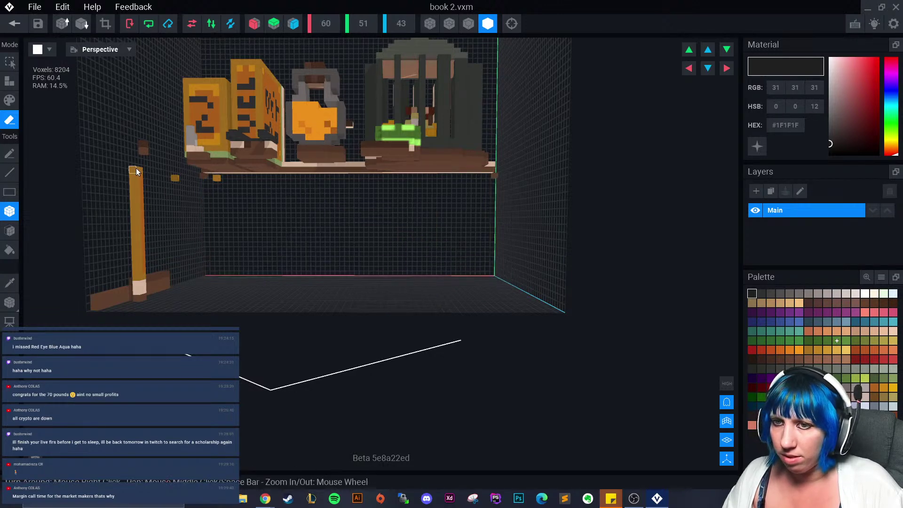
mouse_move(137, 168)
left_mouse_down()
mouse_move(154, 295)
mouse_move(94, 308)
left_mouse_up()
right_click_drag(94, 308, 162, 228)
left_click_drag(162, 227, 162, 228)
- Box-erase the small leftover fragments below the two upper books
mouse_move(162, 228)
right_mouse_down()
mouse_move(226, 256)
mouse_move(306, 269)
right_mouse_up()
mouse_move(289, 262)
left_mouse_down()
mouse_move(344, 245)
mouse_move(332, 241)
left_mouse_up()
scroll(425, 195, "up", 3)
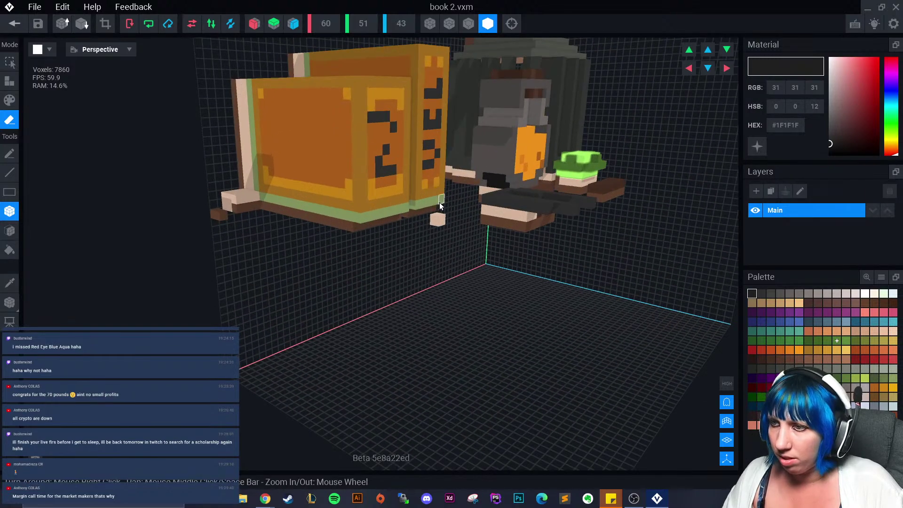
left_click_drag(439, 202, 460, 233)
right_click_drag(460, 232, 459, 232)
- Box-erase most of the dark cage with its contents and the small green chest in front of it
left_click_drag(405, 111, 475, 264)
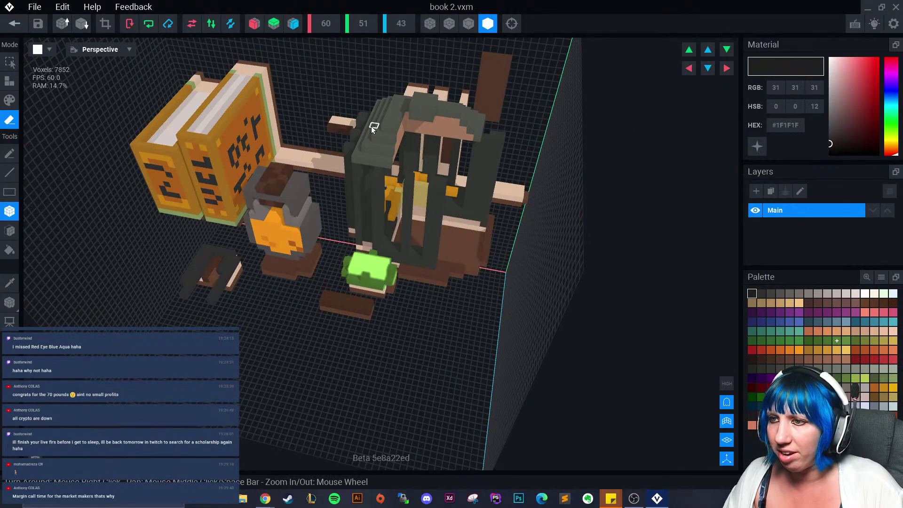
left_click_drag(371, 126, 448, 267)
left_click_drag(364, 109, 478, 224)
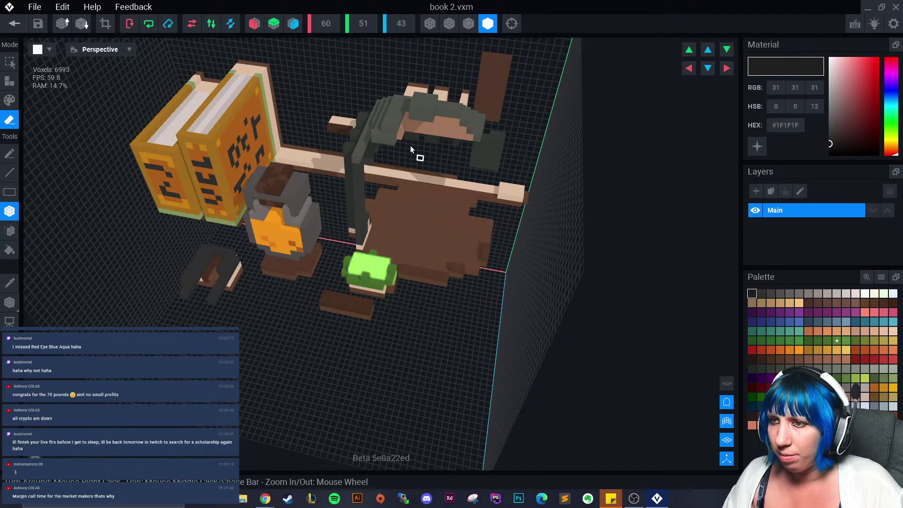
mouse_move(407, 139)
left_mouse_down()
mouse_move(481, 205)
mouse_move(489, 266)
left_mouse_up()
left_click_drag(363, 127, 444, 283)
left_click_drag(338, 253, 411, 302)
mouse_move(364, 256)
left_mouse_down()
mouse_move(399, 293)
mouse_move(366, 272)
mouse_move(398, 291)
left_mouse_up()
left_click(404, 315)
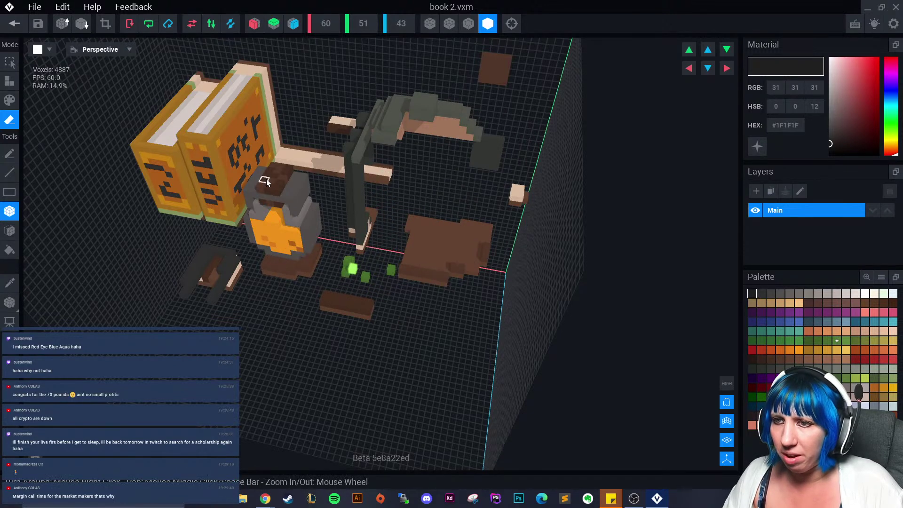
- Box-erase the main body of the orange potion bottle beside the books
mouse_move(266, 182)
left_mouse_down()
mouse_move(284, 170)
mouse_move(308, 248)
left_mouse_up()
mouse_move(306, 247)
right_mouse_down()
mouse_move(329, 72)
mouse_move(337, 135)
right_mouse_up()
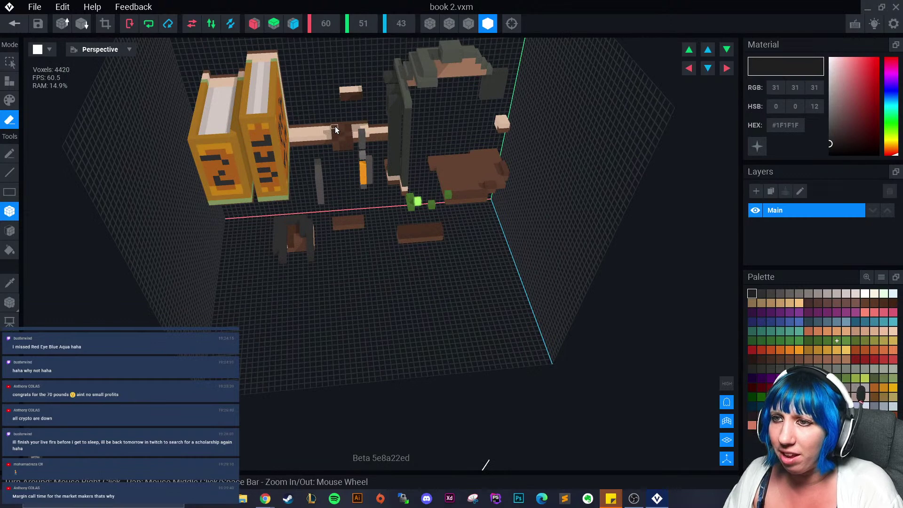
left_click_drag(318, 178, 324, 207)
- Erase the dark bottle handle remains and small shelf fragments floating below the upper items
left_click_drag(279, 225, 308, 252)
mouse_move(289, 237)
right_mouse_down()
mouse_move(304, 246)
mouse_move(309, 209)
right_mouse_up()
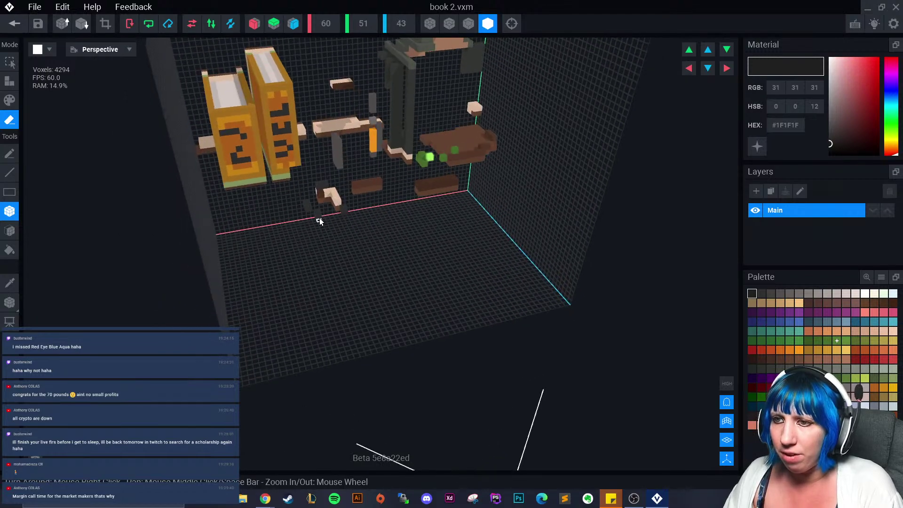
mouse_move(320, 218)
left_mouse_down()
mouse_move(337, 204)
mouse_move(332, 197)
mouse_move(308, 209)
mouse_move(320, 218)
left_mouse_up()
left_click(307, 204)
left_click(318, 214)
left_click(338, 207)
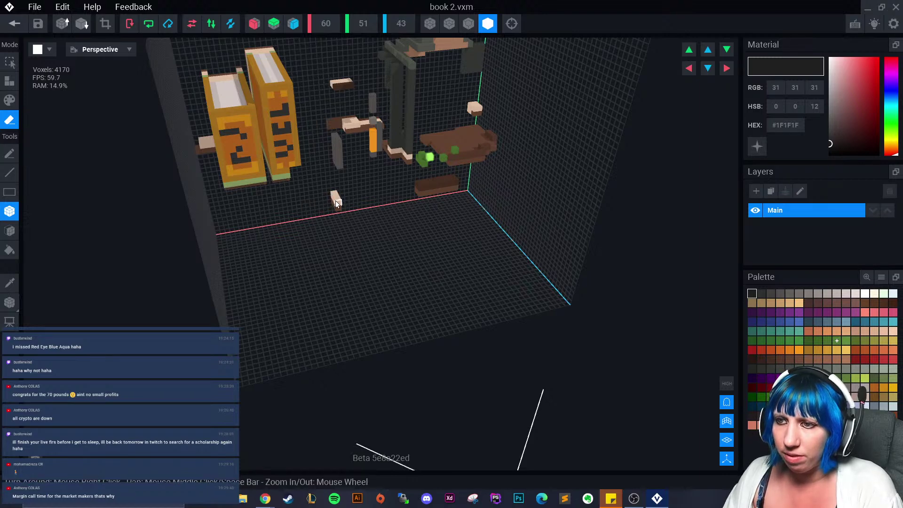
left_click(335, 199)
- Erase the cream shelf board beneath the two books face by face
mouse_move(336, 200)
right_mouse_down()
mouse_move(322, 185)
mouse_move(333, 150)
mouse_move(263, 179)
right_mouse_up()
left_click(9, 230)
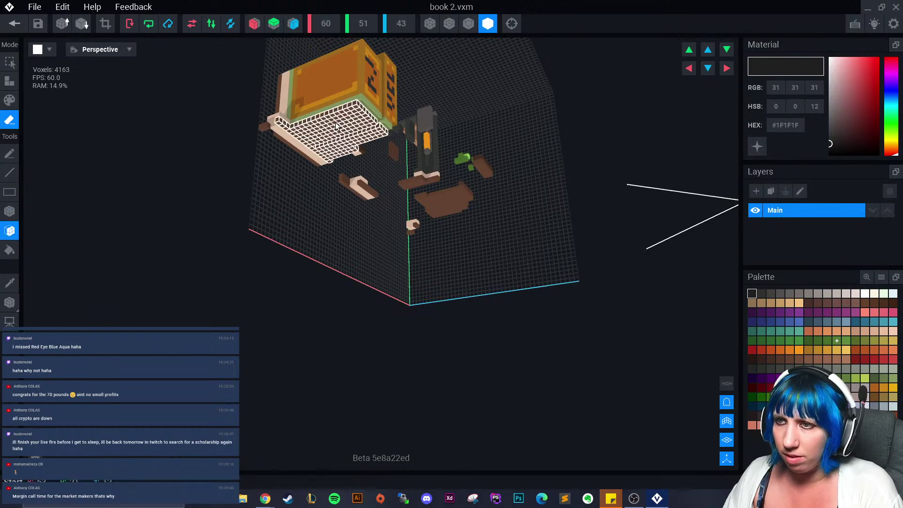
left_click(336, 126)
mouse_move(343, 121)
right_mouse_down()
mouse_move(341, 149)
mouse_move(330, 135)
mouse_move(362, 141)
mouse_move(343, 113)
mouse_move(357, 153)
mouse_move(328, 119)
right_mouse_up()
left_click(330, 135)
left_click(362, 138)
left_click(363, 142)
left_click(374, 147)
left_click(361, 137)
left_click(328, 119)
left_click(329, 118)
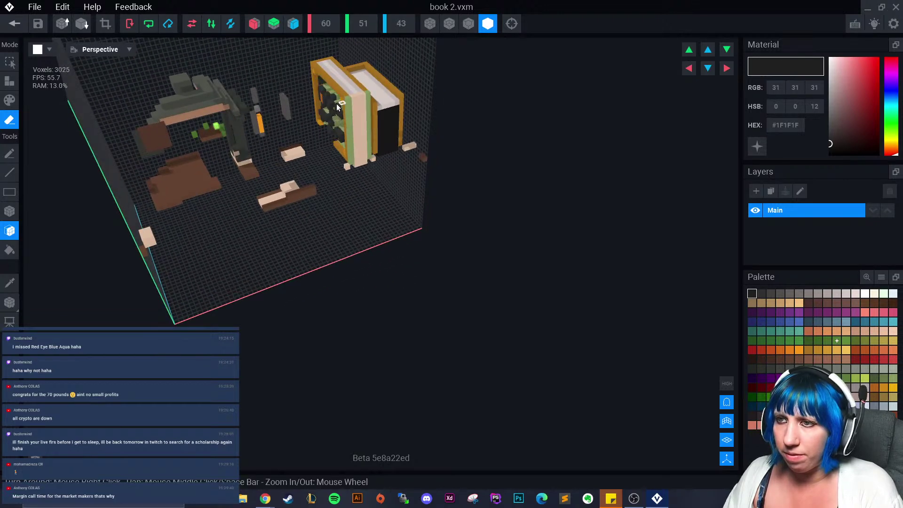
- Face-erase the large brown shelf planks below the cage remains and part of the fragment at the grid corner
left_click(189, 102)
left_click(162, 126)
left_click(154, 153)
left_click(180, 187)
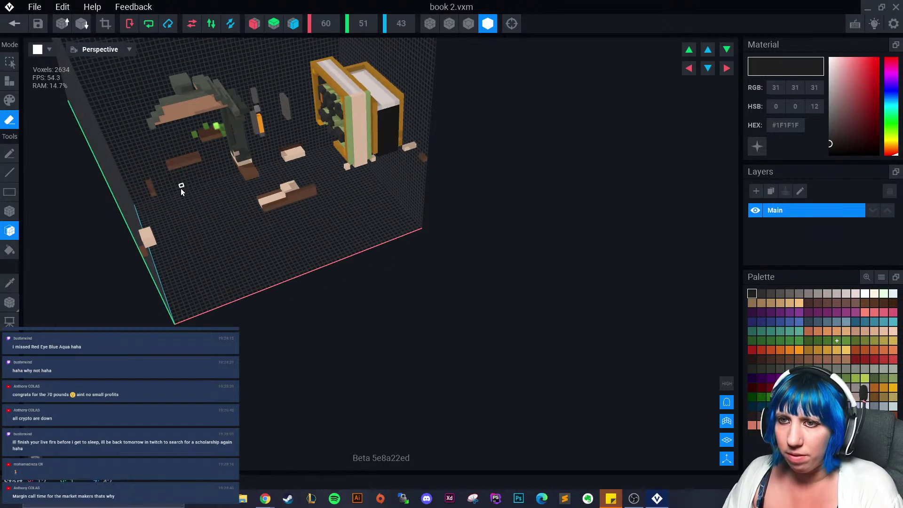
left_click(144, 238)
- Box-erase the taller book beside the "2" book, along with the small shelf fragments around them
left_click(9, 211)
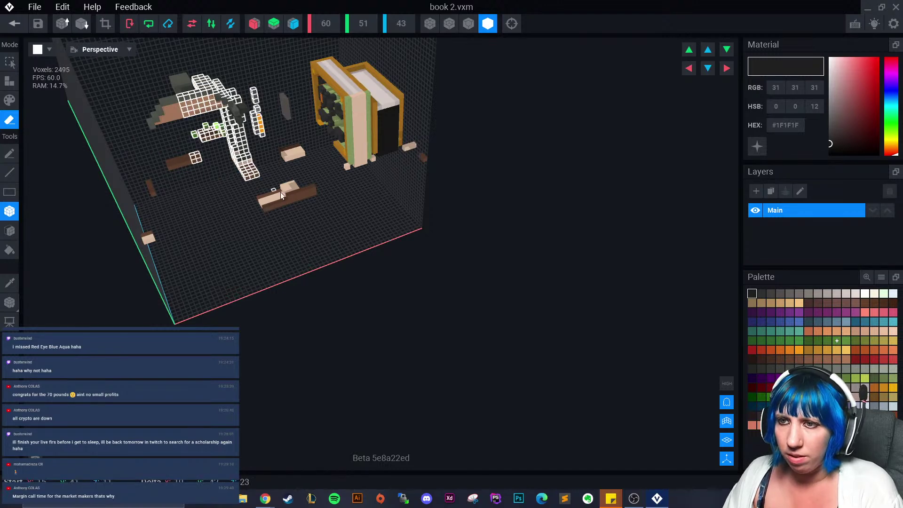
left_click_drag(280, 192, 312, 193)
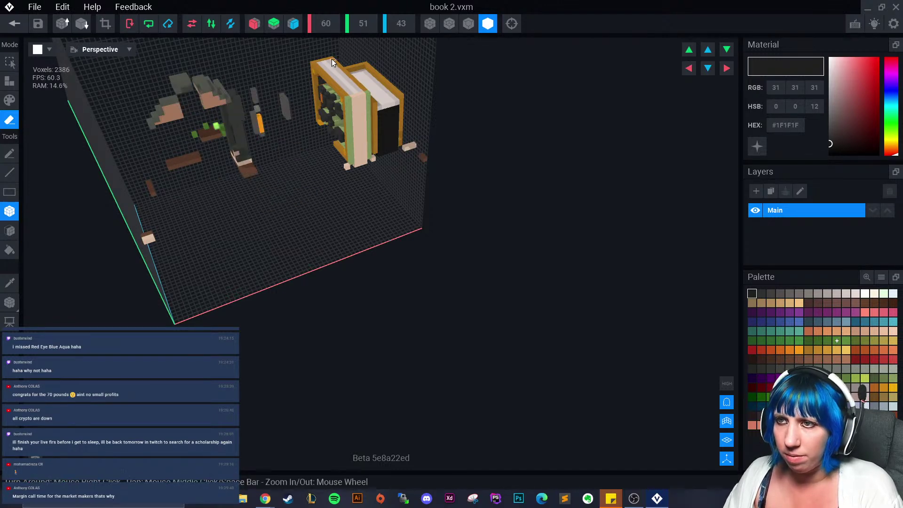
mouse_move(331, 58)
left_mouse_down()
mouse_move(353, 167)
mouse_move(340, 129)
left_mouse_up()
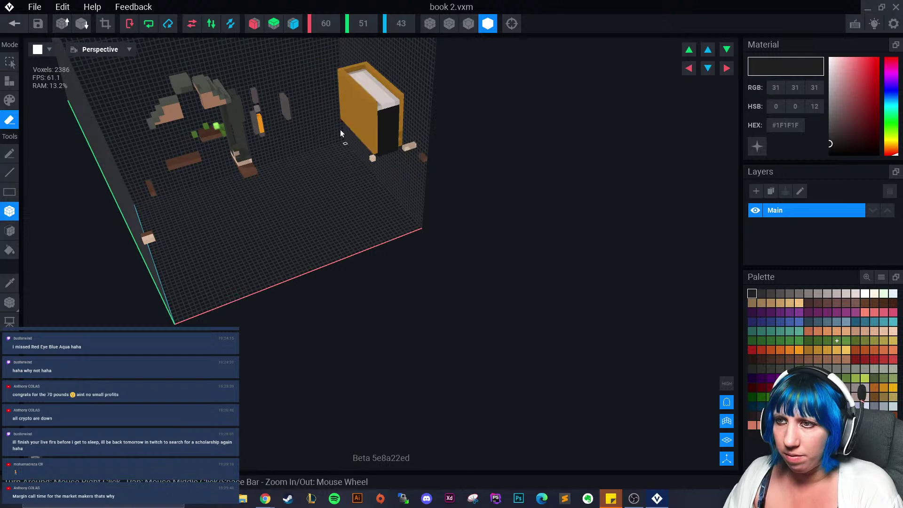
left_click(373, 158)
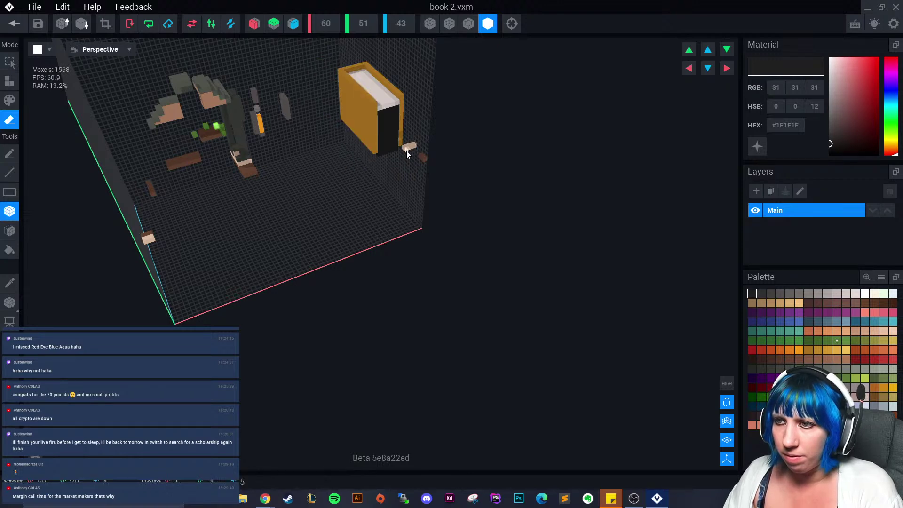
left_click(406, 149)
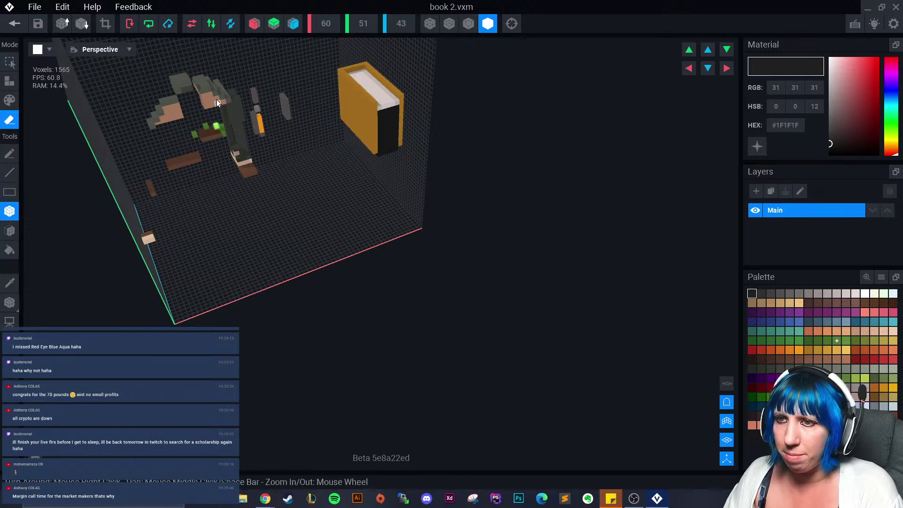
- Box-erase part of the cage arch and the leftover grey and orange bottle pieces
mouse_move(175, 83)
left_mouse_down()
mouse_move(250, 166)
mouse_move(261, 162)
left_mouse_up()
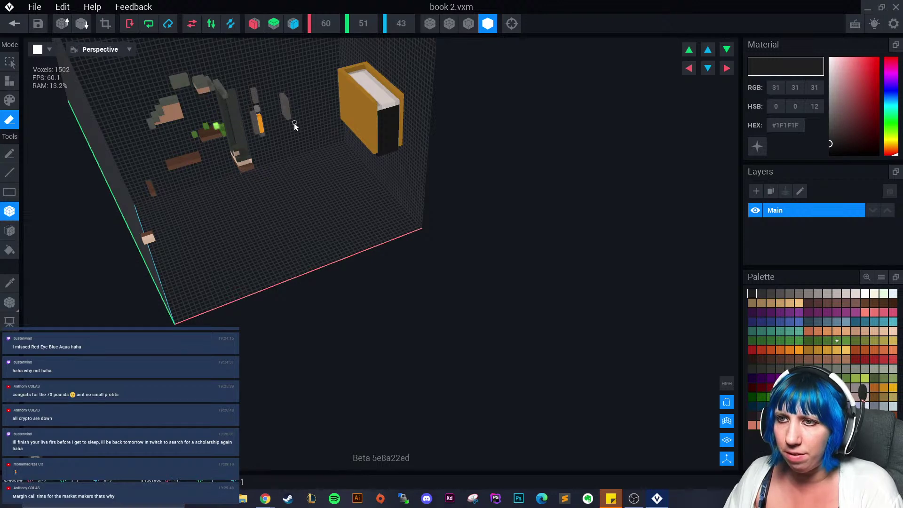
left_click(210, 134)
mouse_move(210, 134)
right_mouse_down()
mouse_move(270, 153)
mouse_move(301, 177)
right_mouse_up()
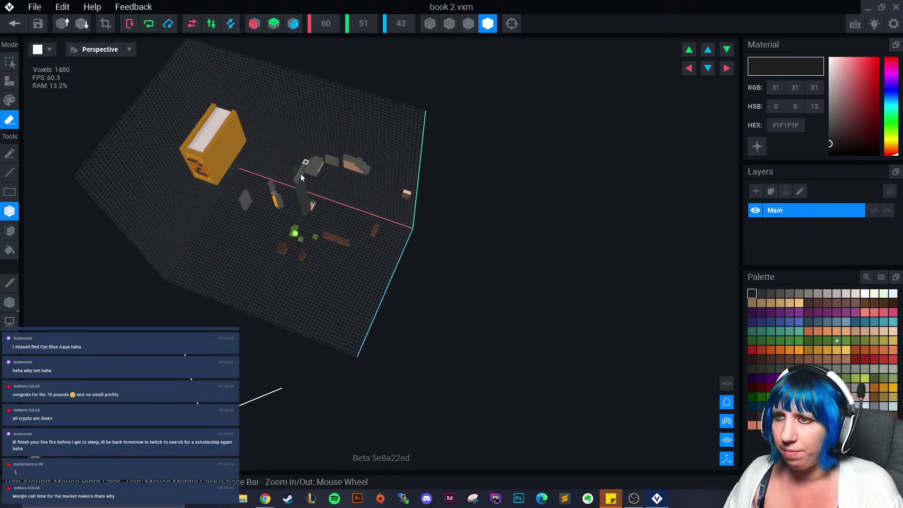
right_click_drag(283, 140, 333, 193)
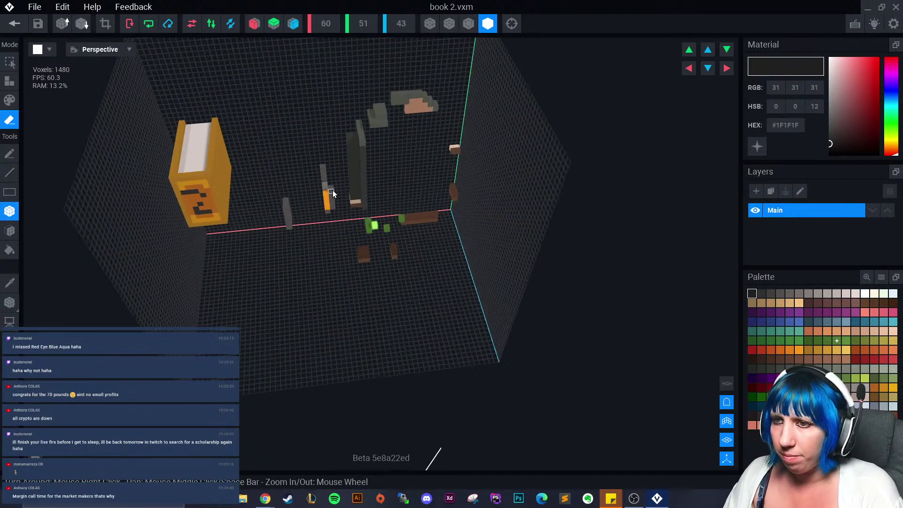
left_click(288, 202)
mouse_move(324, 173)
left_mouse_down()
mouse_move(324, 202)
mouse_move(301, 233)
left_mouse_up()
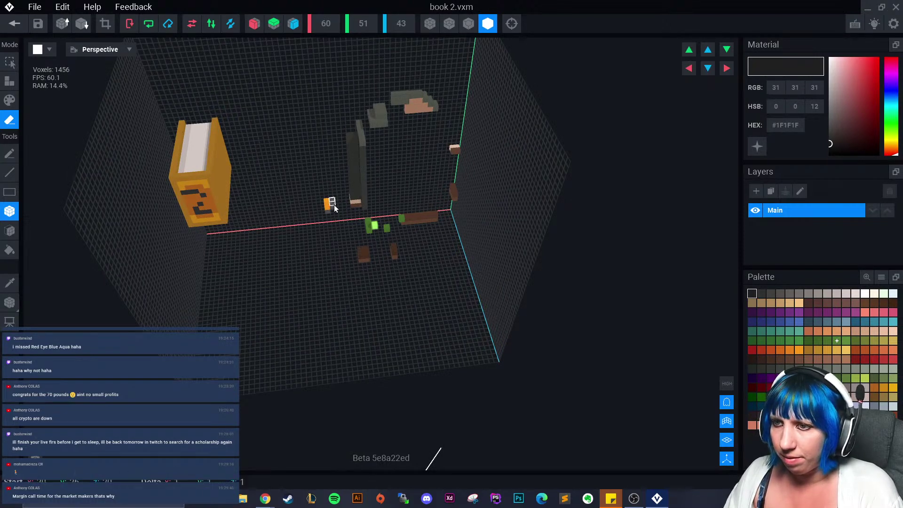
left_click(328, 207)
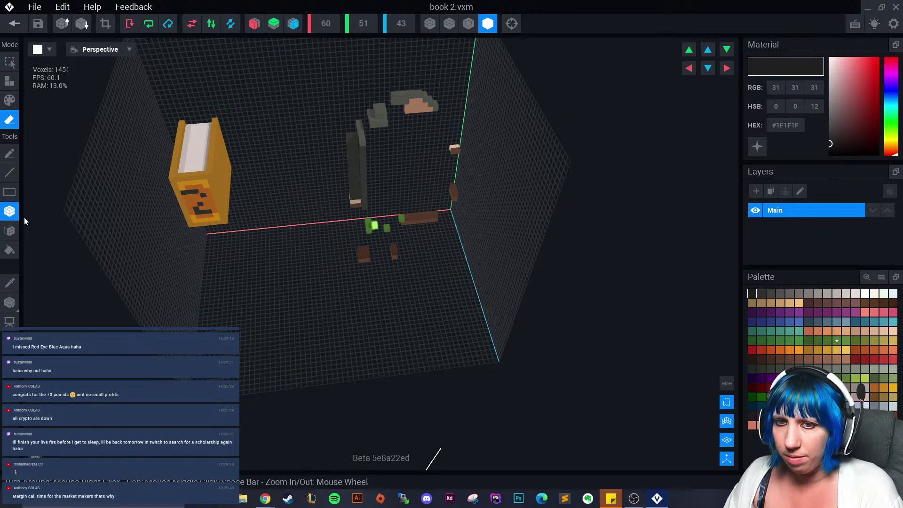
- Face-erase the dark upright cage bar and the remains of the cage arch above it
left_click(10, 230)
left_click(363, 169)
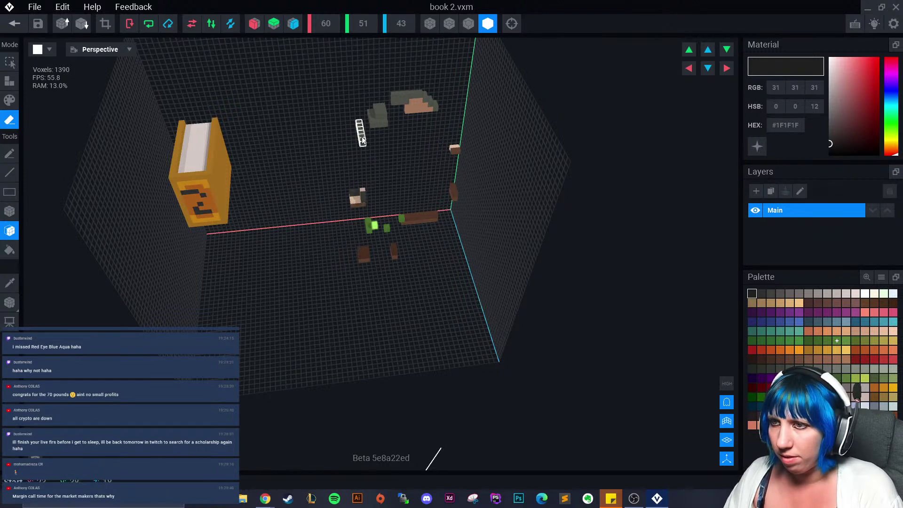
left_click(360, 131)
left_click(376, 117)
left_click(381, 114)
left_click(410, 99)
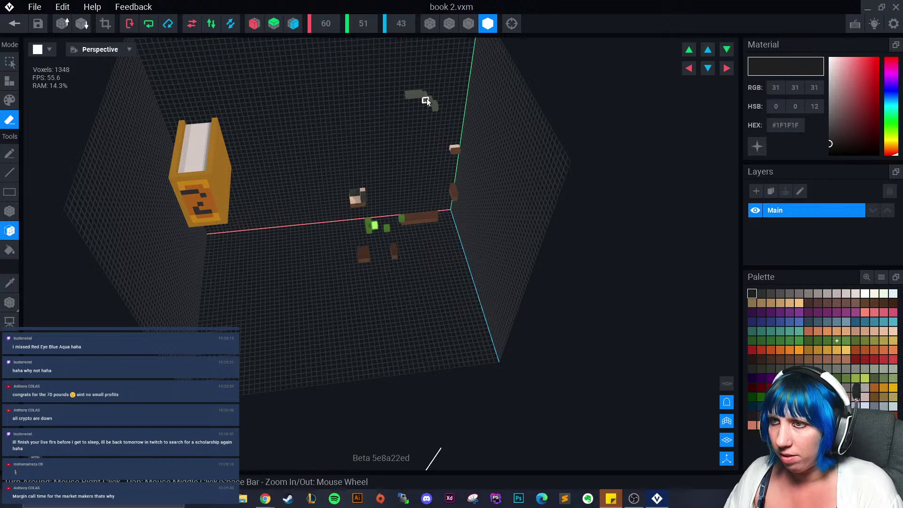
left_click(406, 94)
- Face-erase the floating brown shelf fragments near the back corner and the green cube beside them
left_click(455, 151)
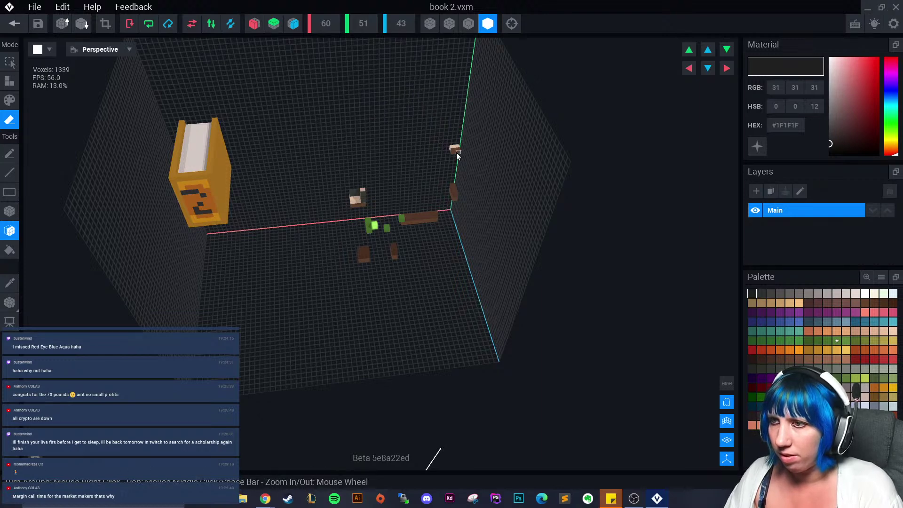
left_click(453, 193)
left_click(433, 216)
left_click(419, 219)
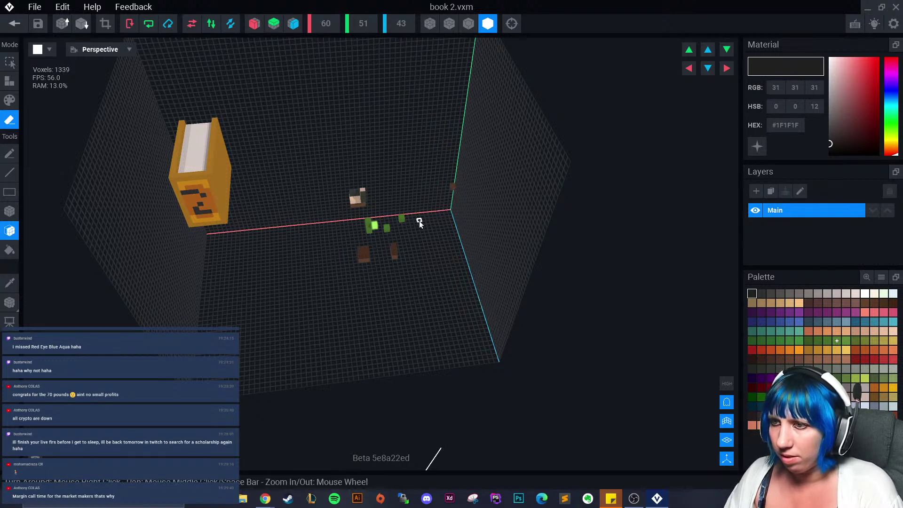
left_click(402, 218)
left_click(452, 186)
- Face-erase the last brown, cream and green fragments floating in the middle of the grid
right_click_drag(452, 187, 419, 218)
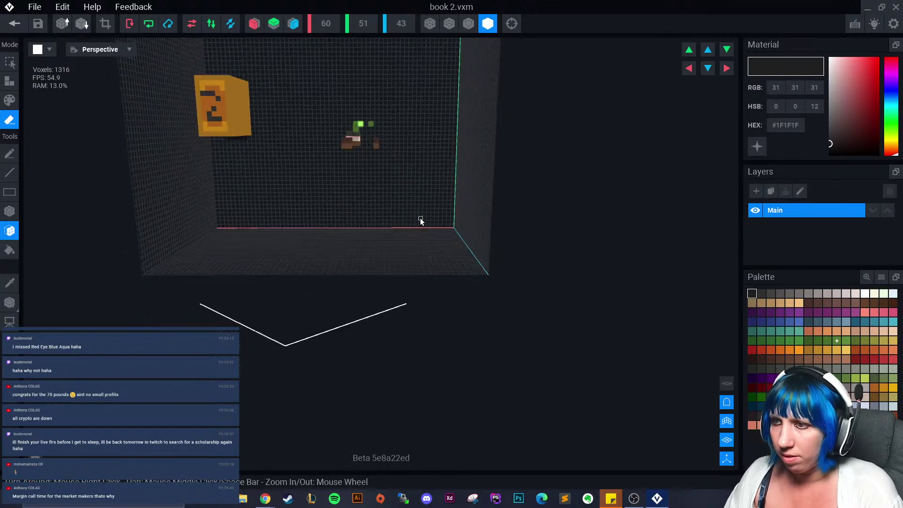
scroll(420, 218, "up", 3)
middle_click_drag(420, 218, 441, 320)
left_click(376, 252)
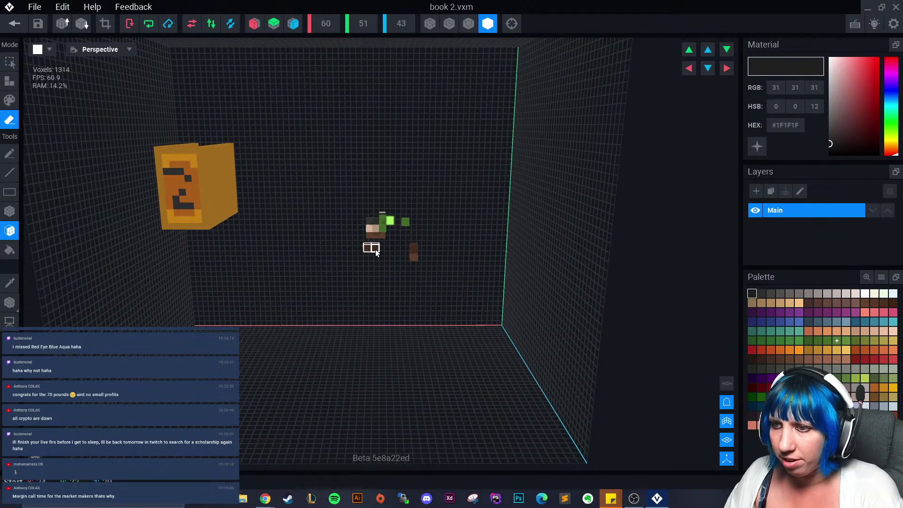
left_click(376, 227)
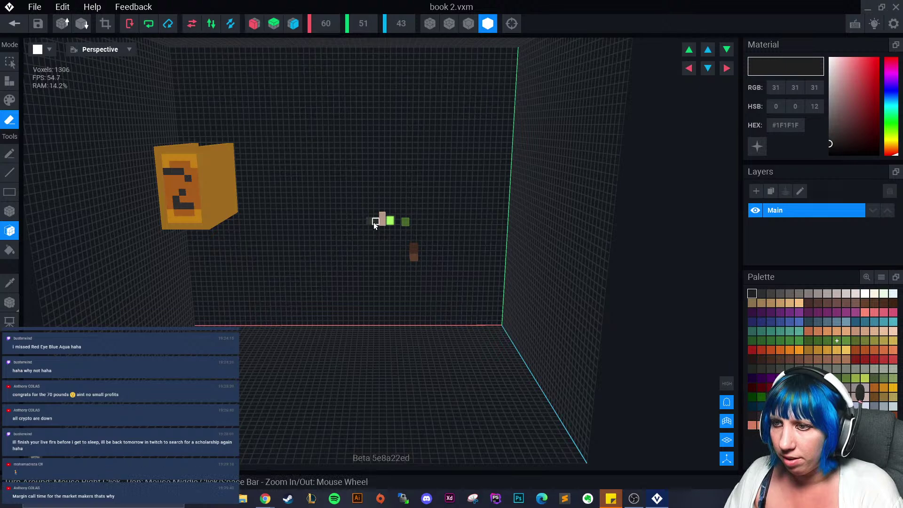
left_click(380, 220)
left_click(403, 220)
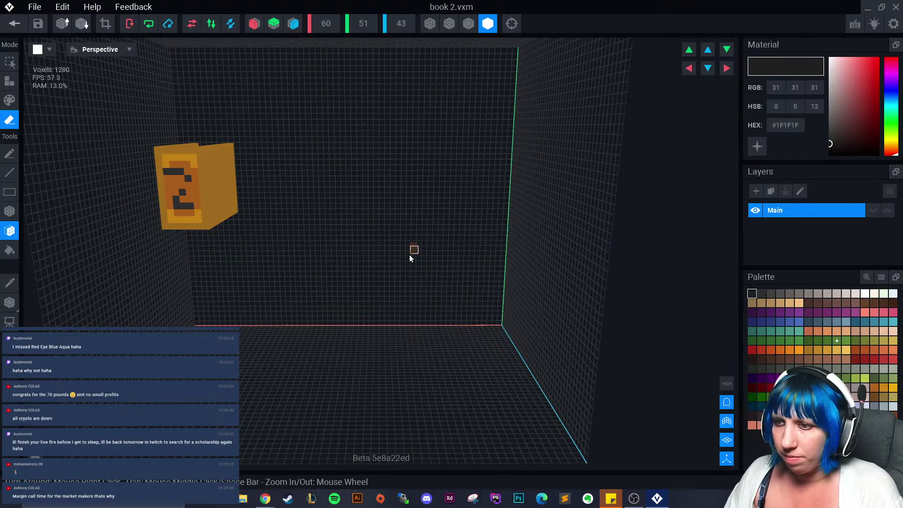
left_click(419, 249)
- Show the model with outlined edges and erase the dark voxel row protruding at the bottom of the book's pages
mouse_move(413, 248)
right_mouse_down()
mouse_move(394, 254)
mouse_move(254, 200)
mouse_move(355, 177)
mouse_move(336, 169)
mouse_move(354, 178)
mouse_move(338, 175)
mouse_move(357, 170)
right_mouse_up()
left_click(468, 23)
right_click_drag(517, 65, 553, 100)
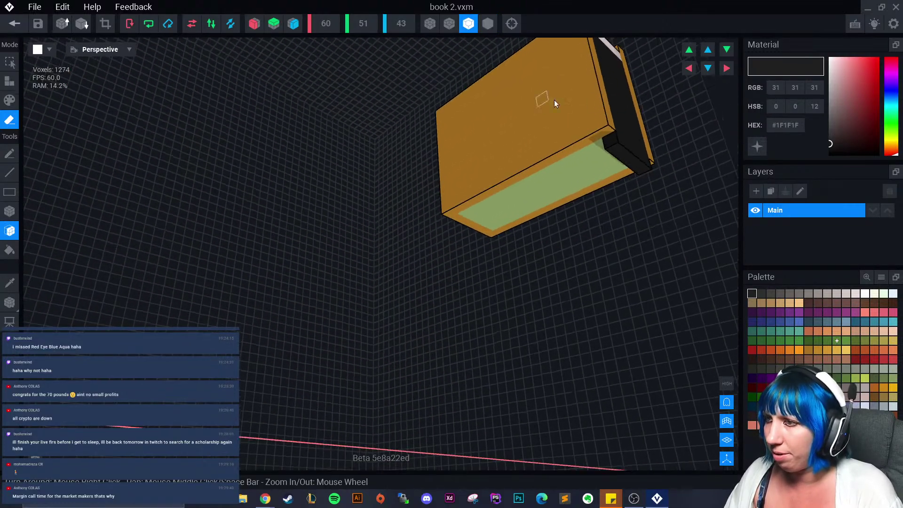
left_click(614, 156)
mouse_move(562, 158)
right_mouse_down()
mouse_move(579, 117)
mouse_move(585, 141)
mouse_move(337, 142)
right_mouse_up()
left_click(581, 130)
- Sample the light page colour #D4C8C3 and box-paint the centre strip down the page edge and along the book's underside
left_click(9, 282)
right_click_drag(357, 197, 442, 177)
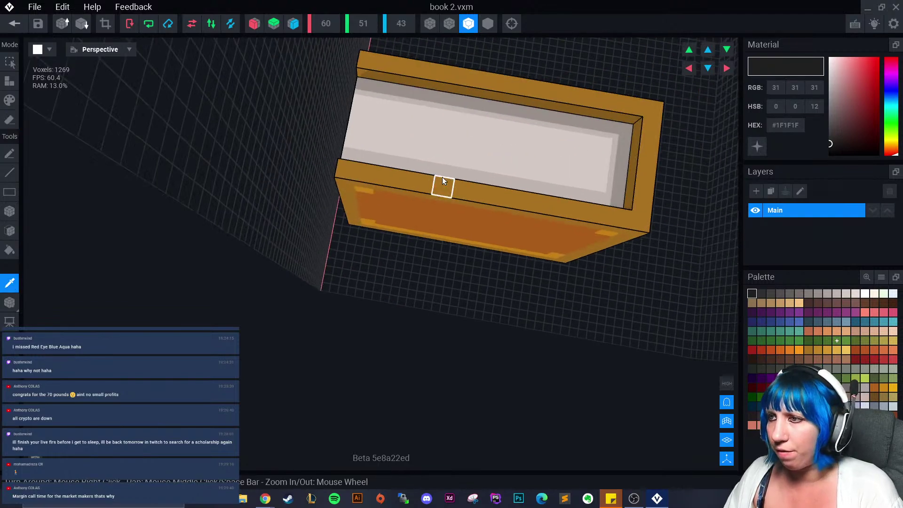
left_click(379, 137)
mouse_move(379, 136)
right_mouse_down()
mouse_move(281, 127)
mouse_move(340, 155)
mouse_move(327, 141)
right_mouse_up()
left_click(10, 101)
left_click_drag(326, 141, 362, 284)
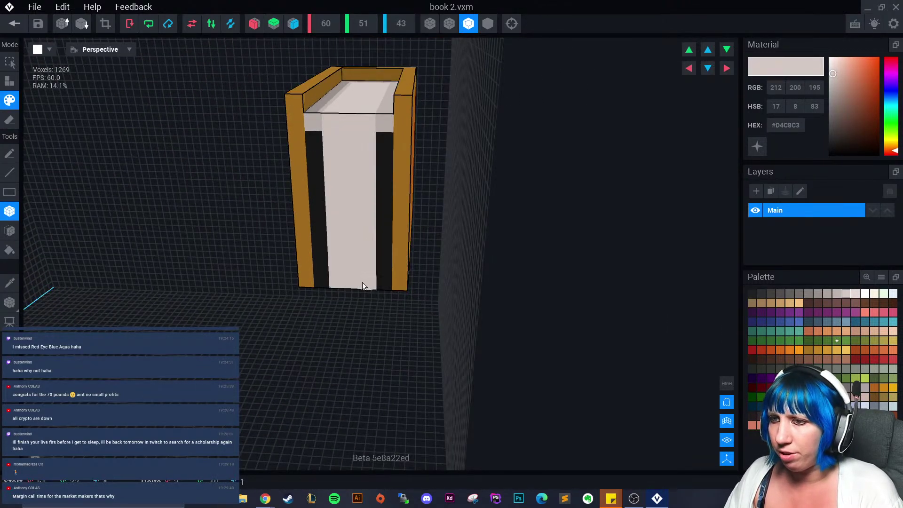
right_click_drag(362, 285, 347, 318)
mouse_move(347, 319)
left_mouse_down()
mouse_move(337, 355)
mouse_move(351, 432)
left_mouse_up()
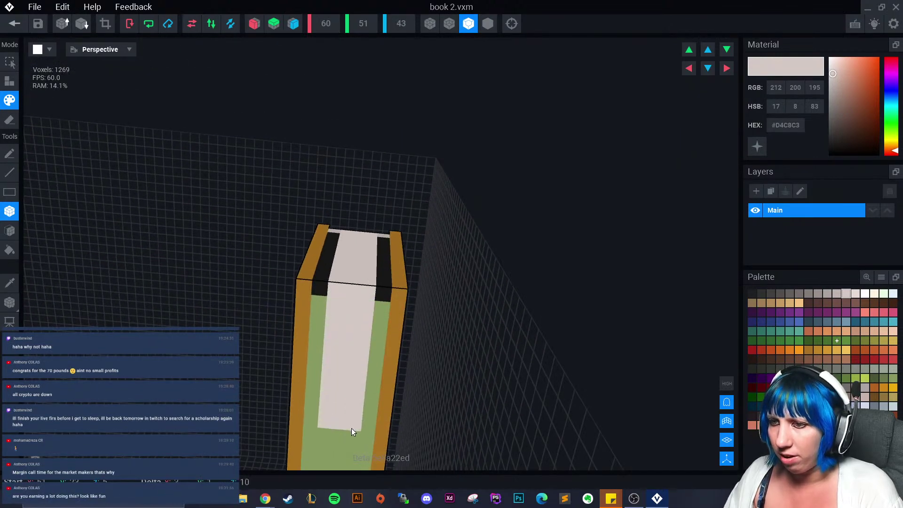
middle_click_drag(351, 427, 346, 306)
left_click_drag(337, 303, 356, 353)
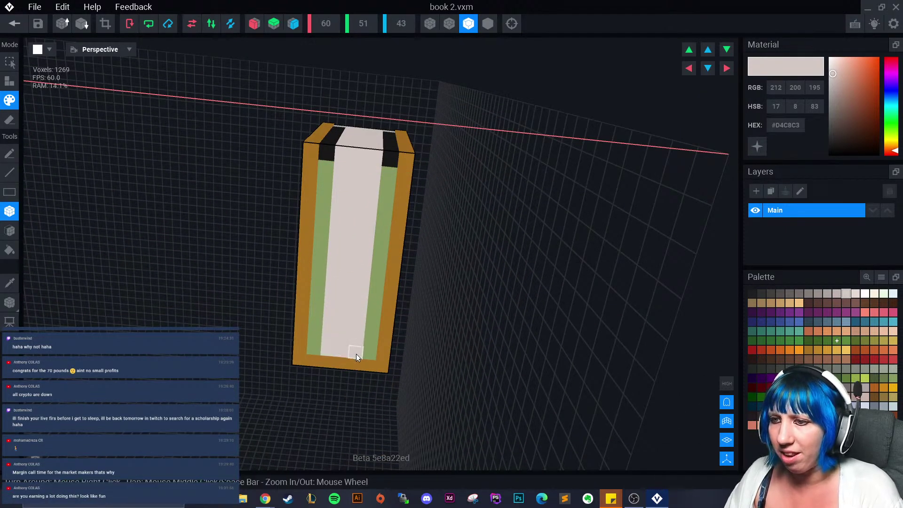
- Sample the darker page colour #BEB4AF and box-paint the two dark side strips on the book's page edge
left_click(10, 282)
mouse_move(320, 242)
right_mouse_down()
mouse_move(350, 236)
mouse_move(315, 144)
right_mouse_up()
left_click(322, 152)
left_click_drag(314, 144, 324, 353)
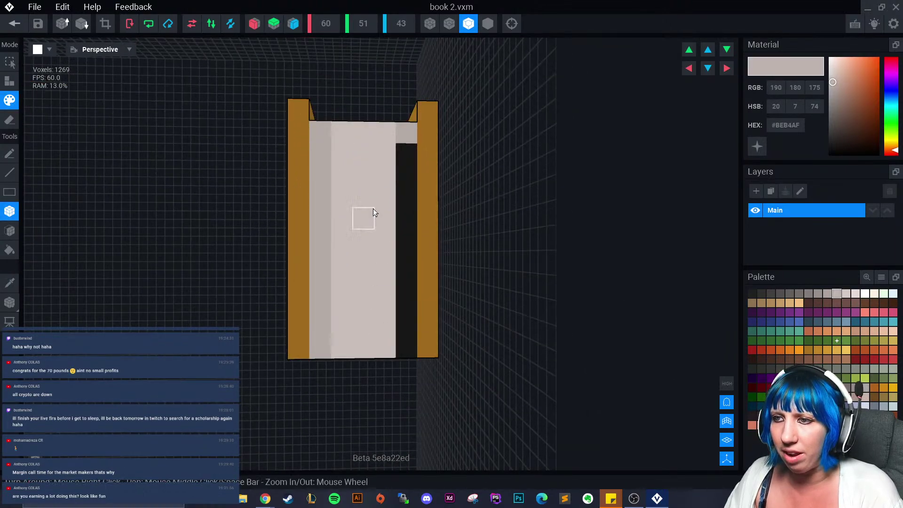
left_click_drag(405, 153, 408, 345)
right_click_drag(407, 346, 374, 268)
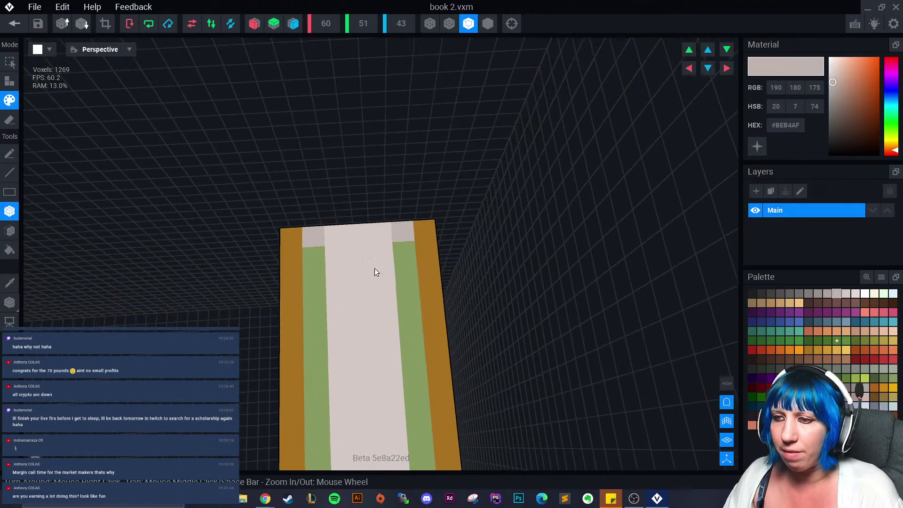
key("ctrl+z")
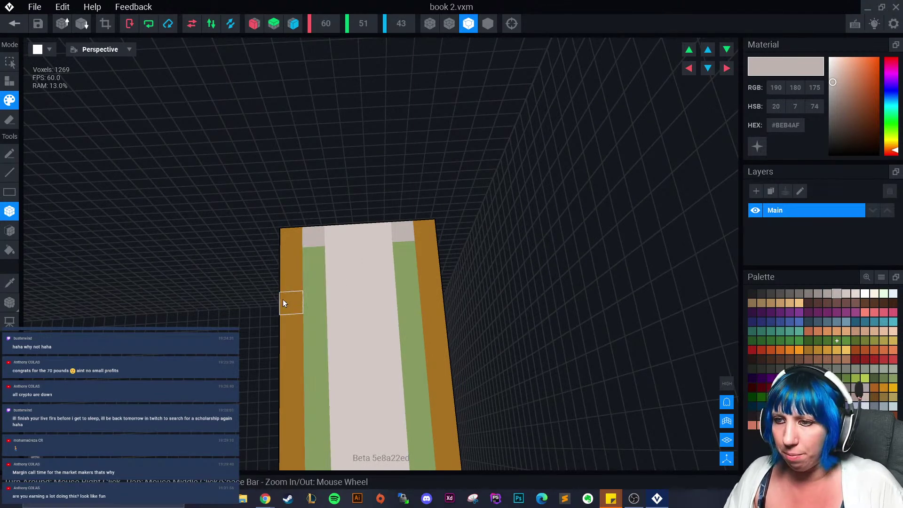
- Paint over the green strips along both page edges inside the book with beige-grey #BEB4AF
left_click_drag(402, 274, 422, 384)
right_click_drag(421, 385, 363, 218)
mouse_move(363, 222)
left_mouse_down()
mouse_move(339, 298)
mouse_move(362, 316)
left_mouse_up()
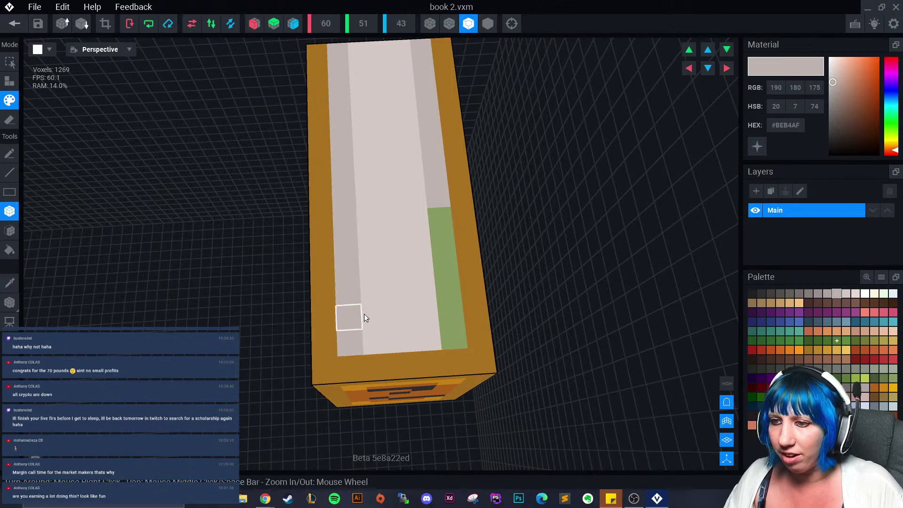
left_click_drag(439, 209, 448, 335)
mouse_move(435, 338)
right_mouse_down()
mouse_move(429, 277)
mouse_move(434, 300)
mouse_move(413, 360)
mouse_move(407, 355)
mouse_move(413, 374)
right_mouse_up()
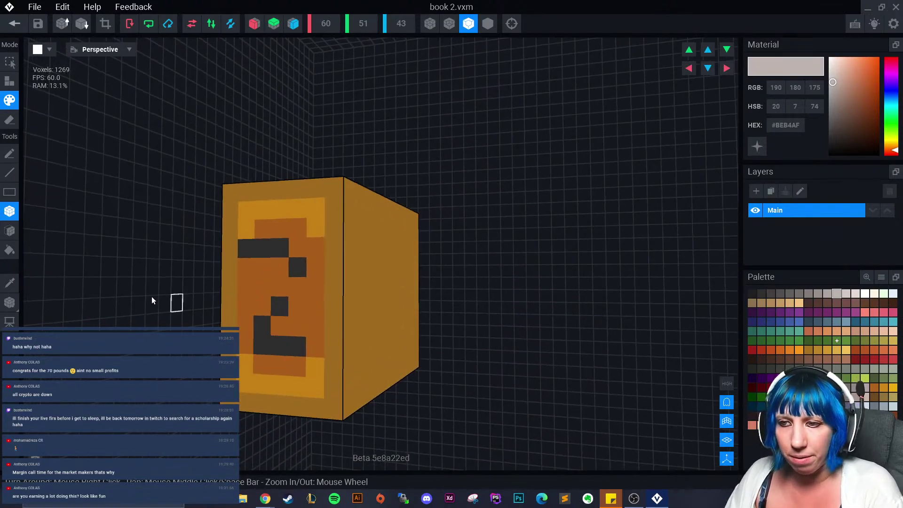
- Sample the dark orange #B2631E from the spine and fill a large rectangular panel on the book's plain side cover
left_click(9, 282)
left_click(244, 286)
right_click_drag(244, 286, 296, 302)
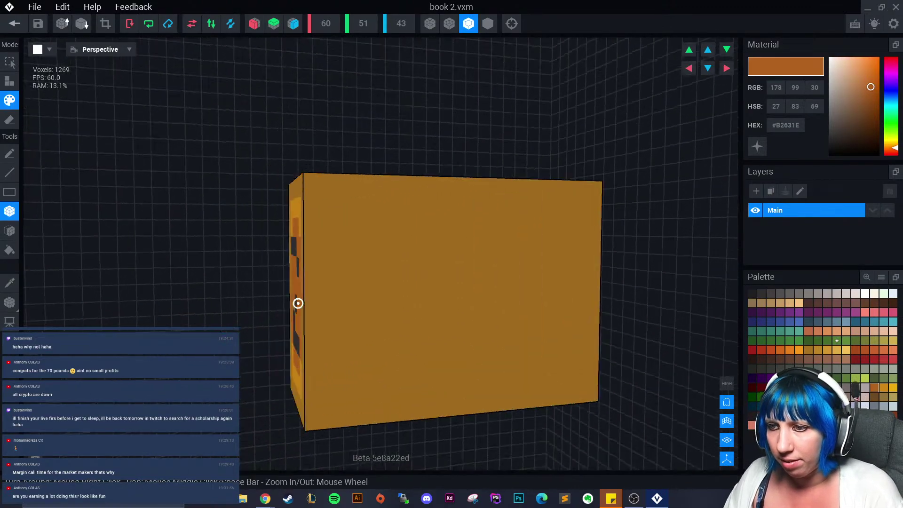
mouse_move(347, 221)
left_mouse_down()
mouse_move(476, 308)
mouse_move(571, 347)
left_mouse_up()
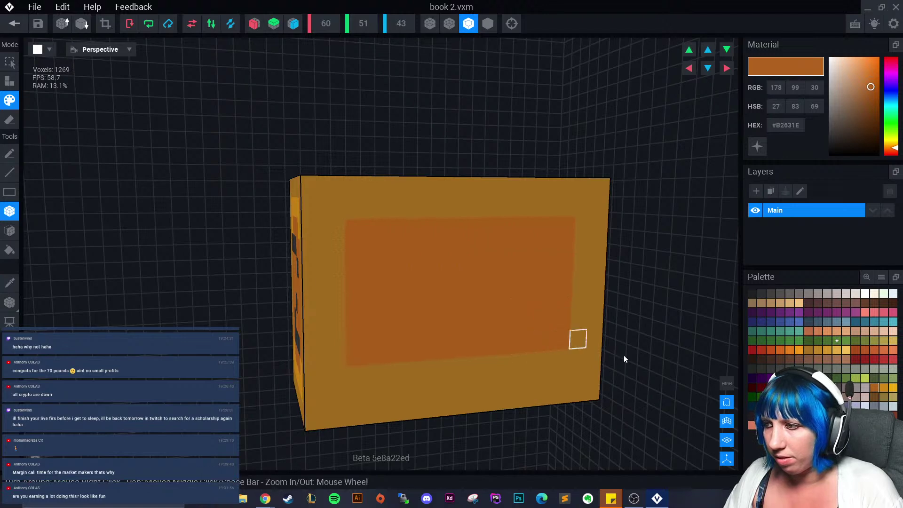
- Paint a row of rune-like marks in dark red #95271F on the orange cover panel
left_click(864, 359)
right_click_drag(484, 303, 397, 255)
mouse_move(398, 255)
left_mouse_down()
mouse_move(424, 303)
mouse_move(419, 313)
left_mouse_up()
mouse_move(490, 246)
left_mouse_down()
mouse_move(475, 303)
mouse_move(455, 313)
left_mouse_up()
left_click(500, 270)
left_click_drag(542, 248, 556, 323)
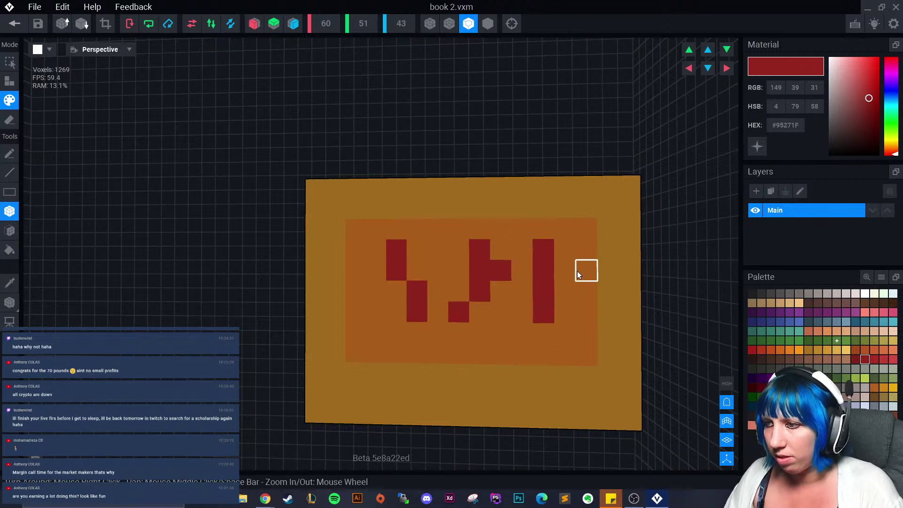
scroll(530, 370, "down", 5)
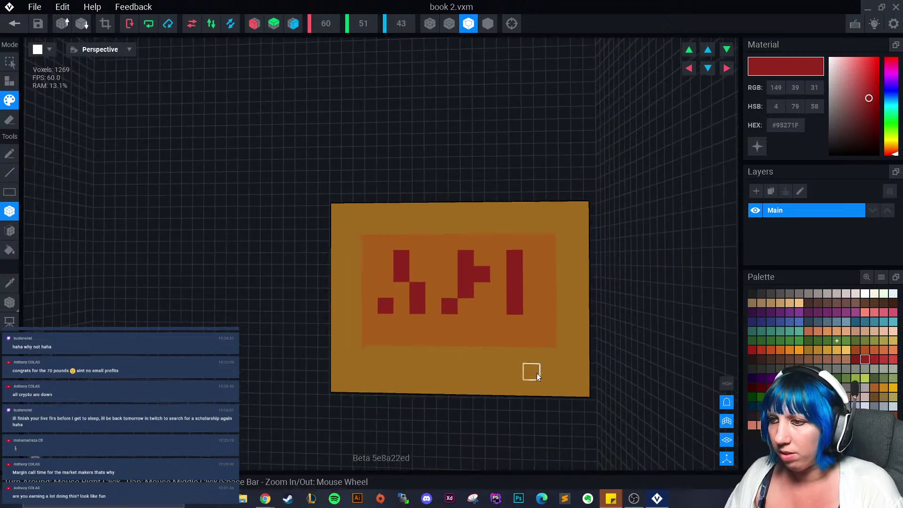
- Crop the book 2 volume to its voxels with the pivot set to floor, and save it while returning to the workbench scene
right_click_drag(313, 316, 120, 104)
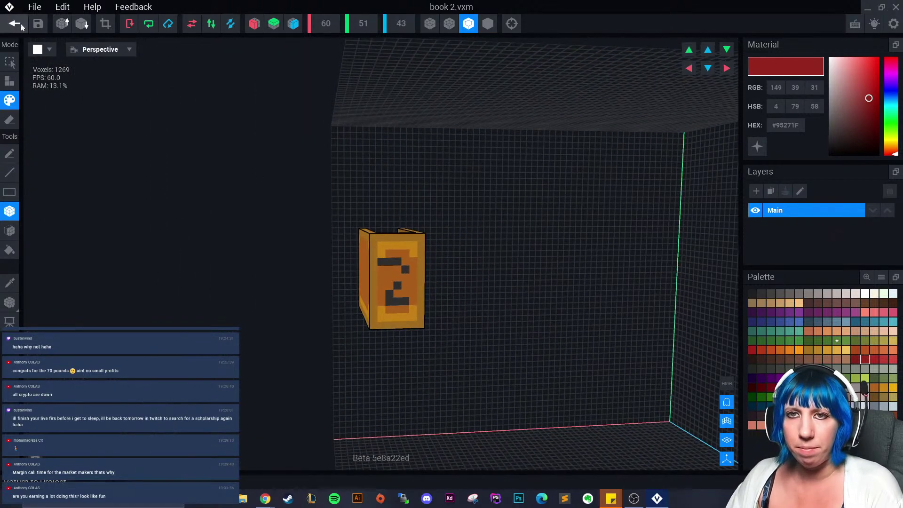
left_click(106, 24)
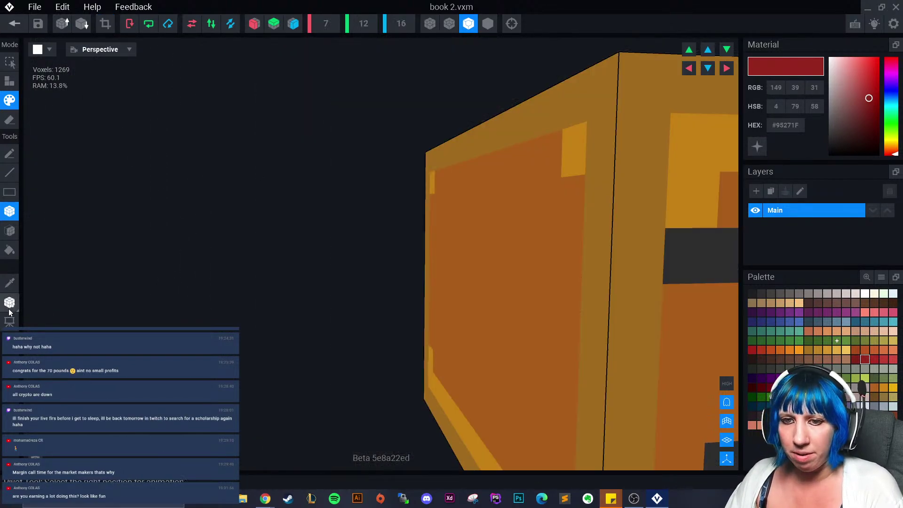
mouse_move(11, 304)
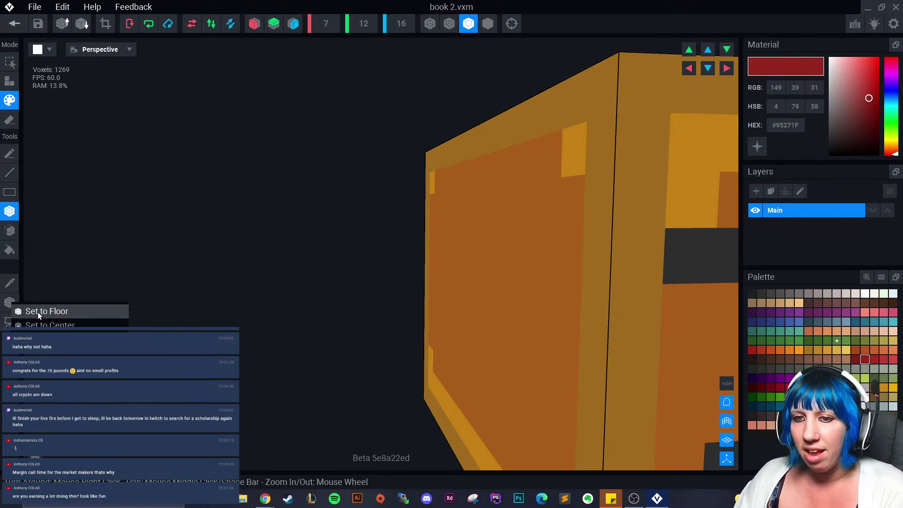
left_click(14, 23)
left_click(376, 187)
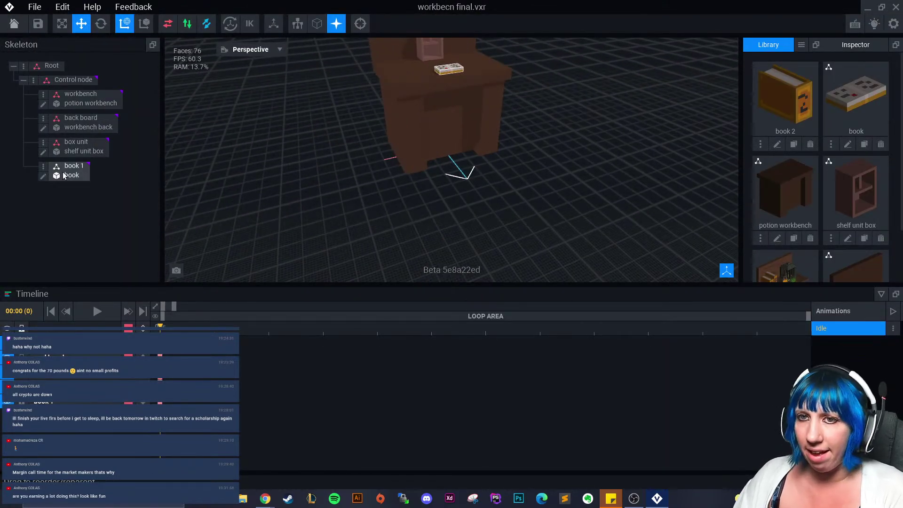
- Create a node named "book closed" under the Control node and assign the book 2 model to it
left_click(33, 80)
left_click(78, 103)
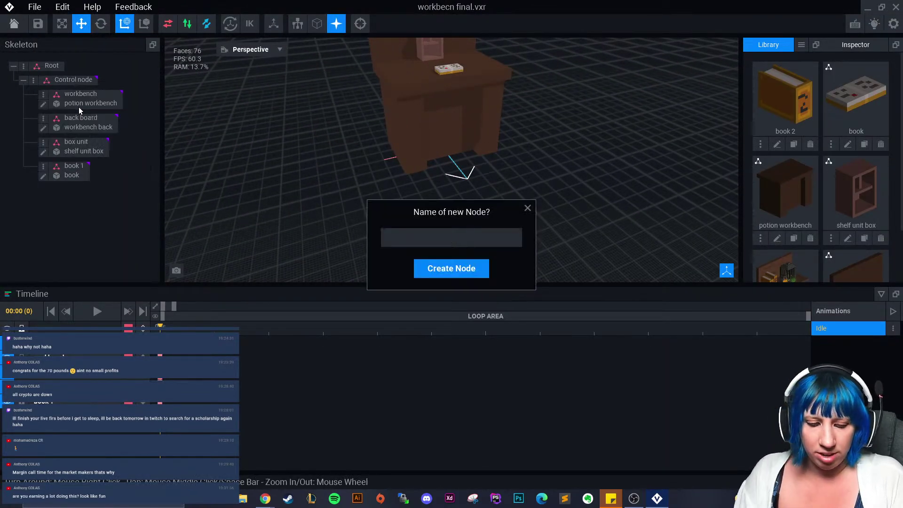
type("book closed")
key("Return")
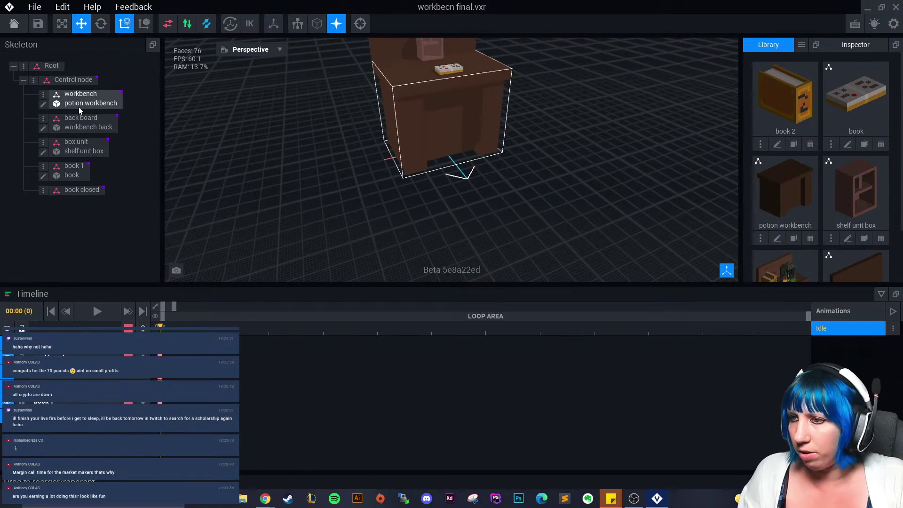
left_click_drag(785, 99, 81, 190)
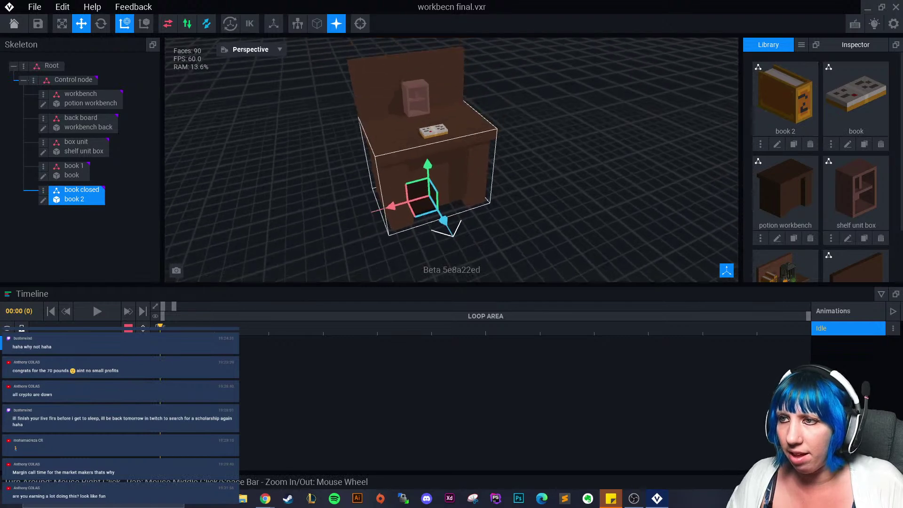
- Raise the closed book to the height of the workbench top and move it back to Z -9
left_click_drag(423, 174, 423, 118)
scroll(443, 161, "up", 3)
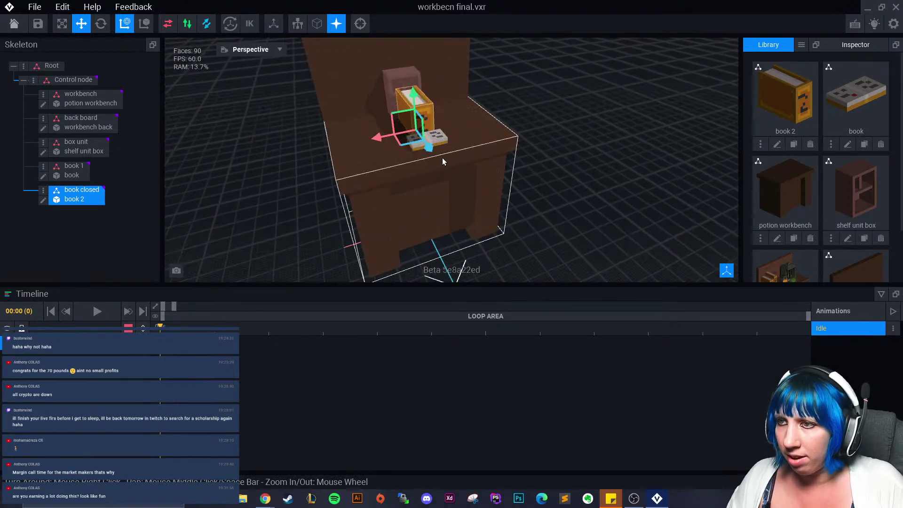
scroll(442, 161, "up", 3)
right_click_drag(449, 129, 506, 136)
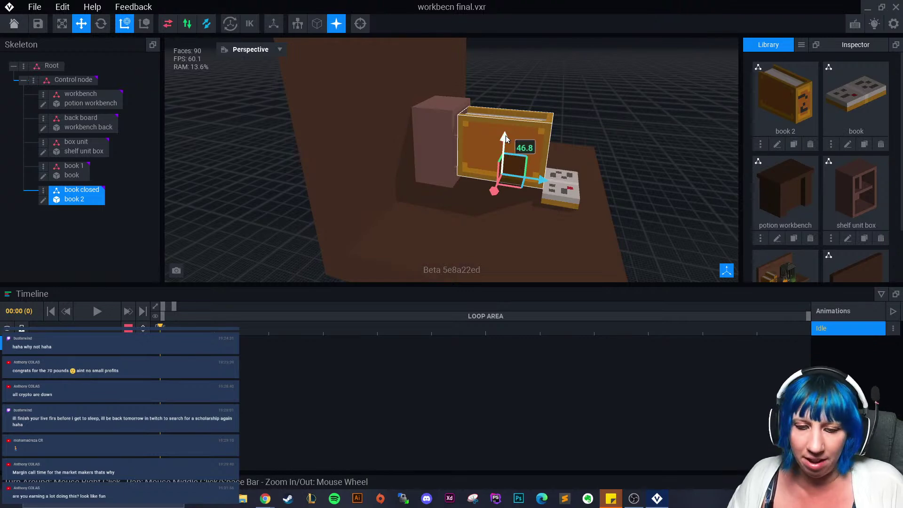
left_click_drag(506, 136, 504, 148)
left_click_drag(490, 203, 476, 228)
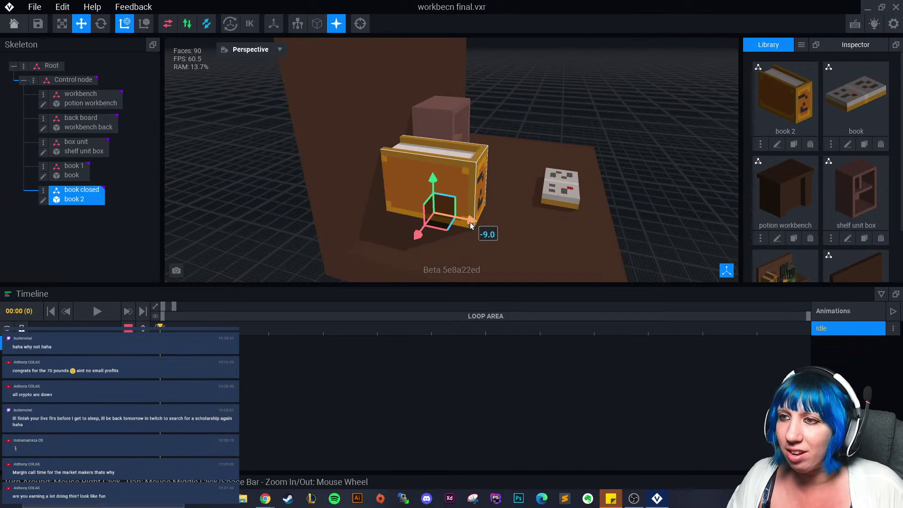
- Shift the closed book sideways to X 22, at the end of the workbench top, and deselect it
right_click_drag(592, 105, 520, 157)
scroll(520, 157, "up", 5)
middle_click_drag(329, 212, 527, 160)
scroll(526, 157, "down", 4)
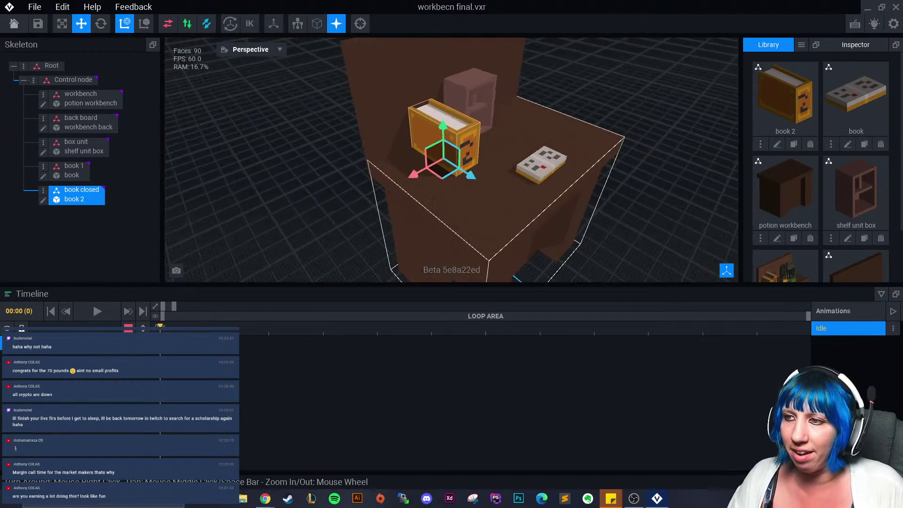
left_click_drag(403, 185, 355, 209)
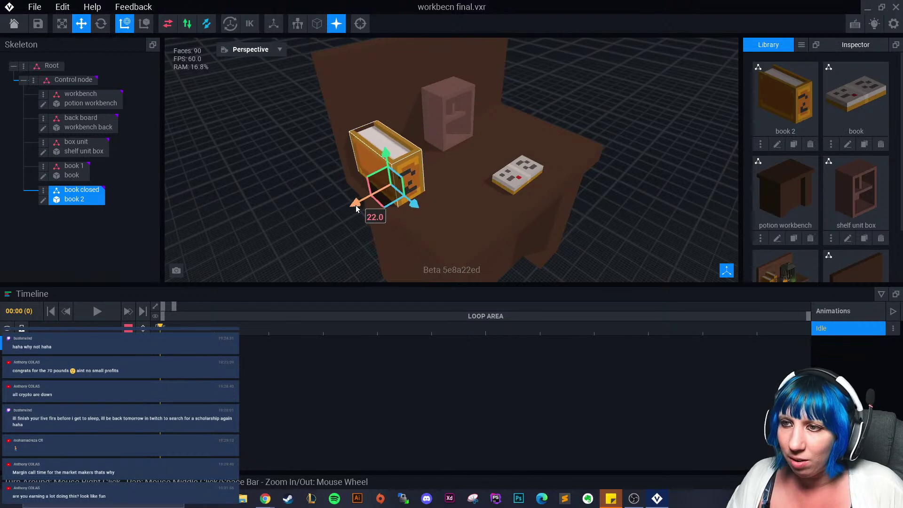
left_click(275, 249)
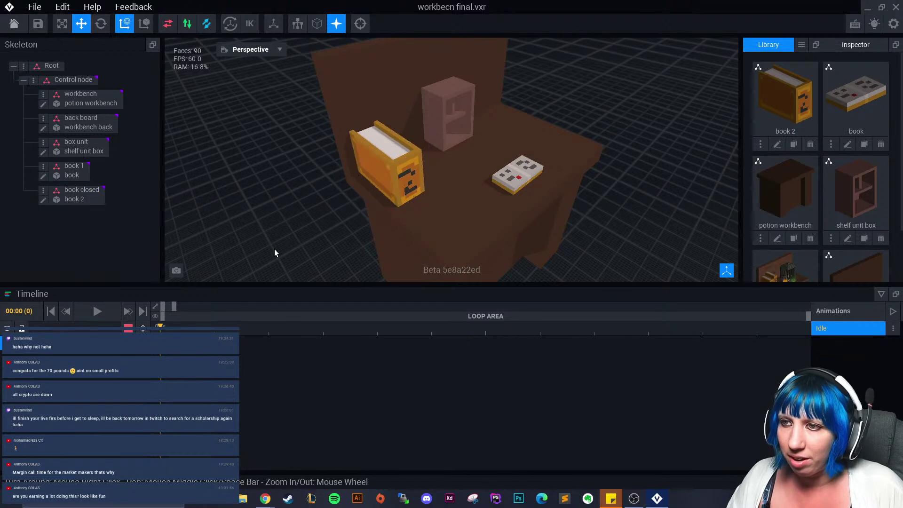
right_click_drag(274, 249, 294, 237)
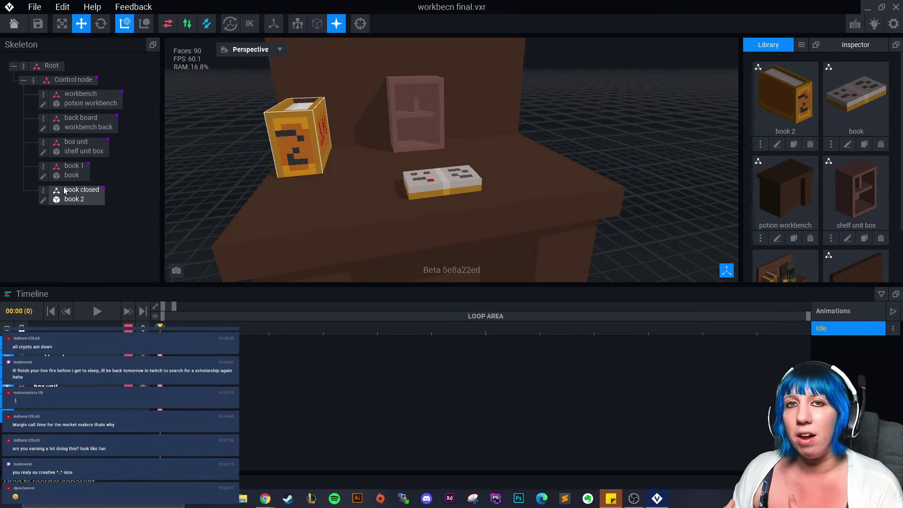
- Save and close the workbench asset, and open the castle asset final.vxr to view it
left_click(20, 24)
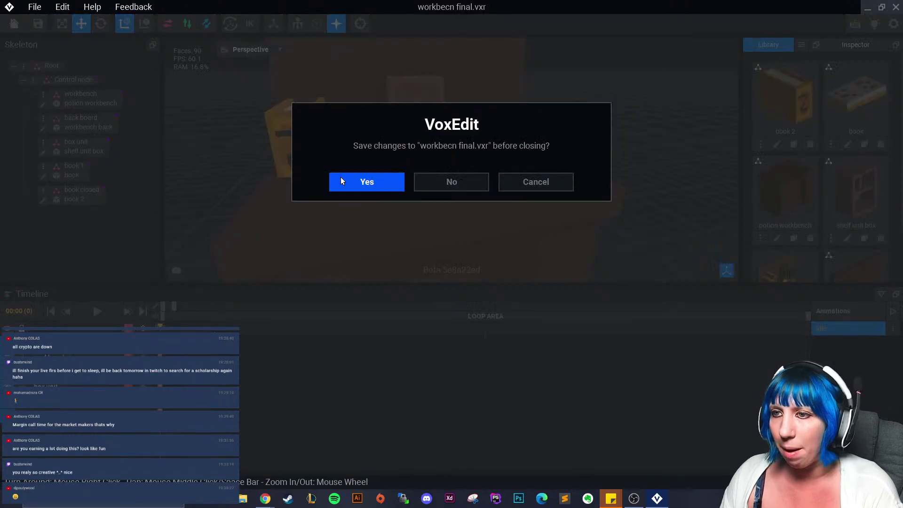
left_click(366, 182)
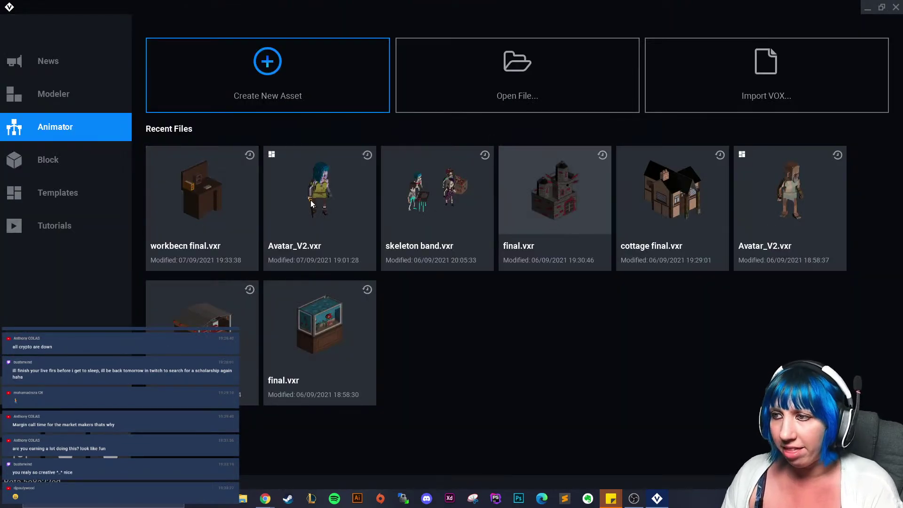
left_click(552, 221)
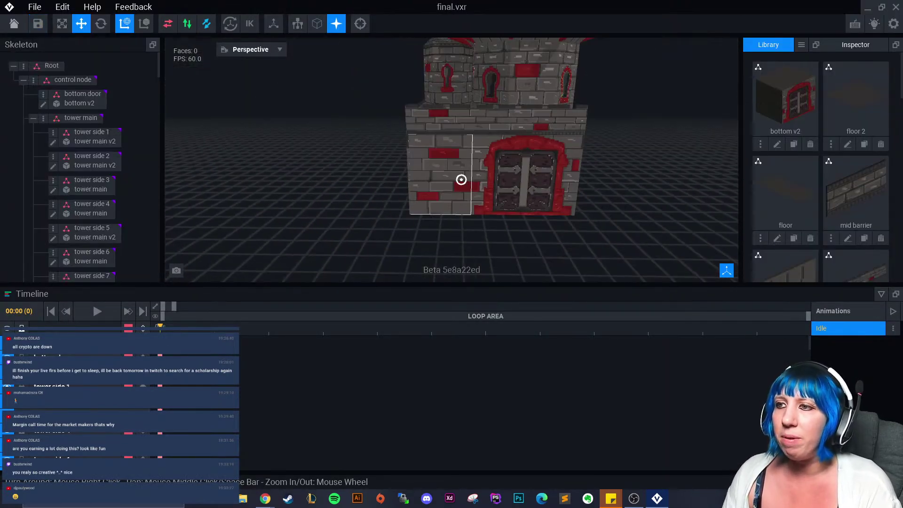
right_click_drag(460, 179, 489, 197)
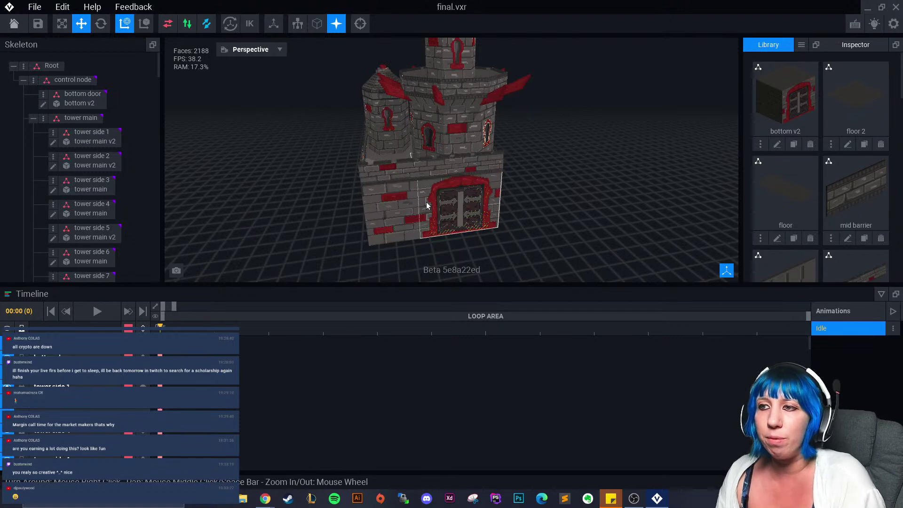
right_click_drag(487, 209, 485, 209)
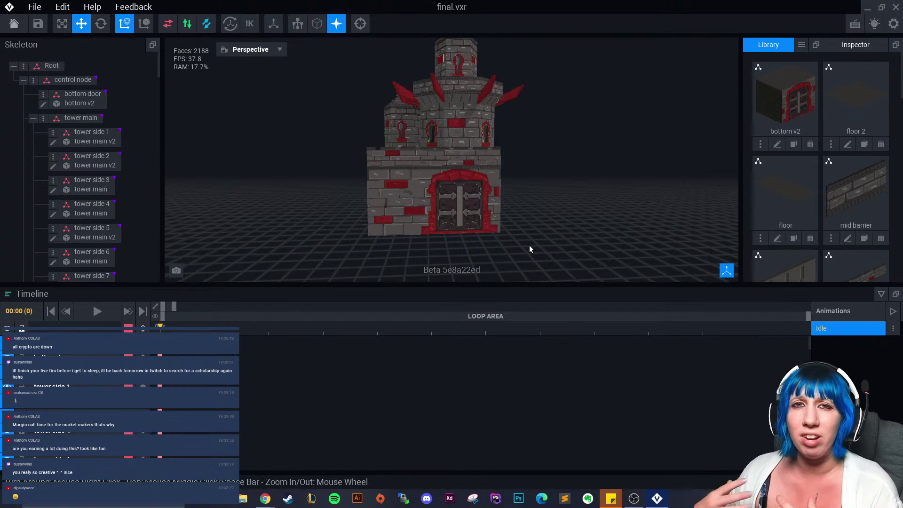
- Save and close the castle asset, and open the most recent Avatar_V2.vxr to view the character
left_click(14, 24)
left_click(382, 182)
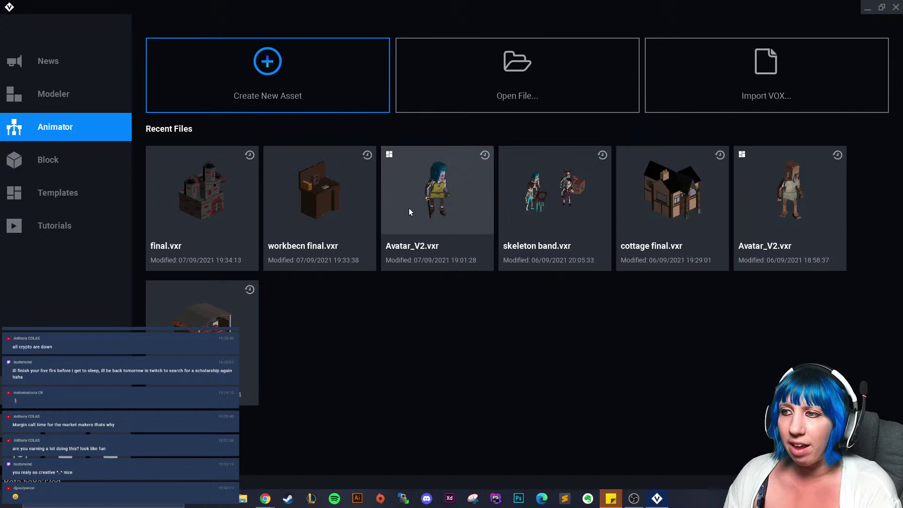
left_click(410, 257)
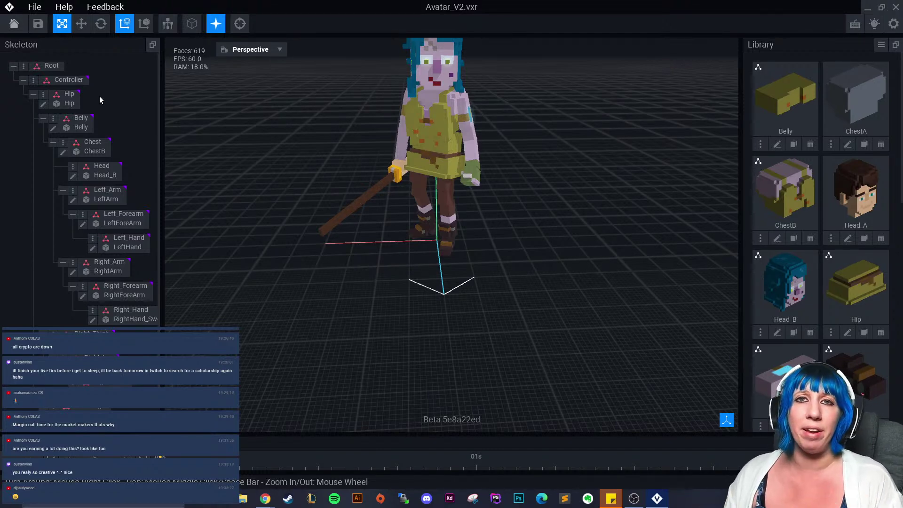
- Save and close the avatar, and reopen workbecn final.vxr
left_click(25, 29)
left_click(371, 180)
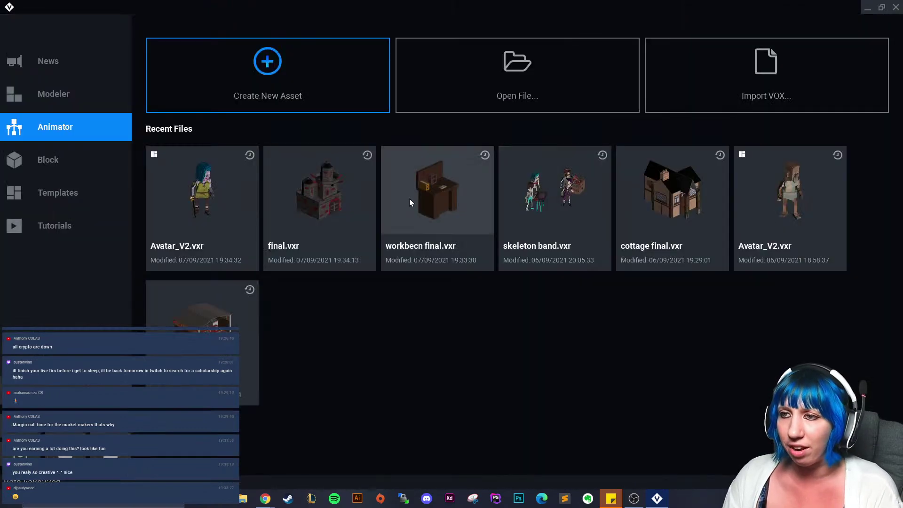
left_click(409, 198)
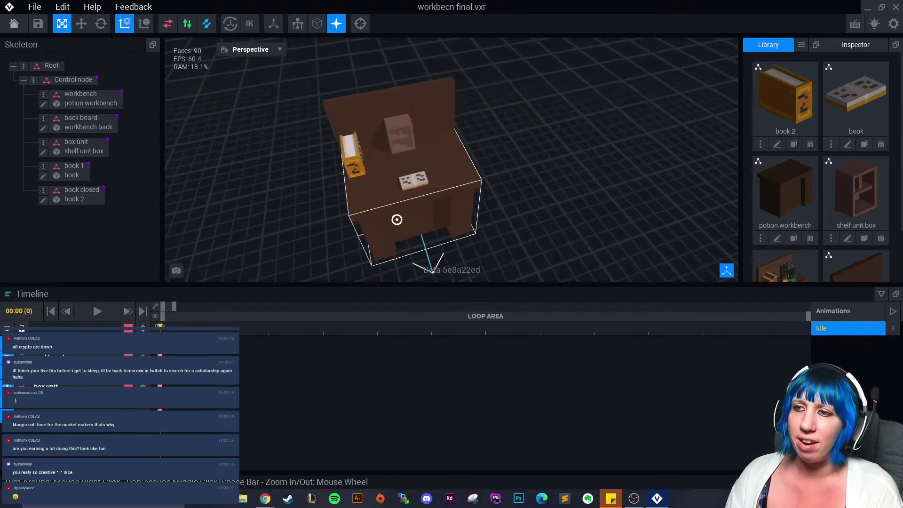
- Open the book 1 node's model for editing and set its volume width to 19 voxels
left_click(421, 217)
left_click(43, 175)
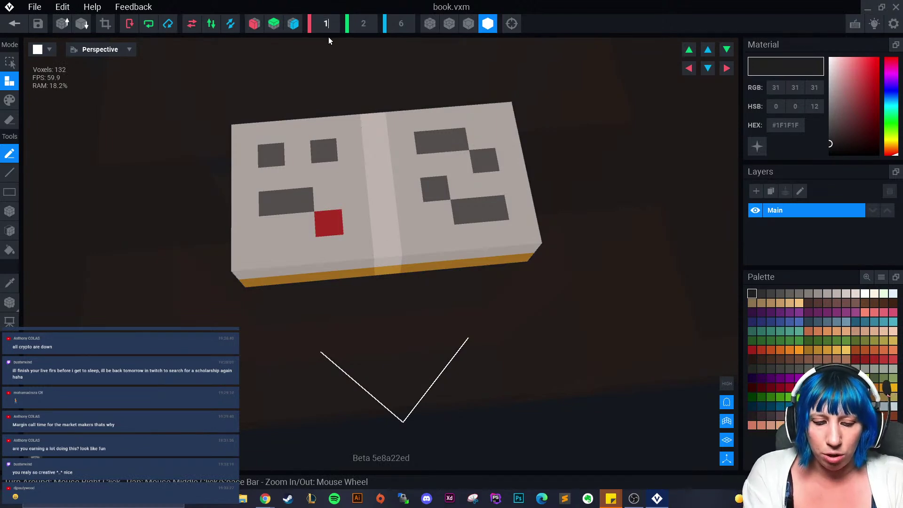
type("9")
key("Return")
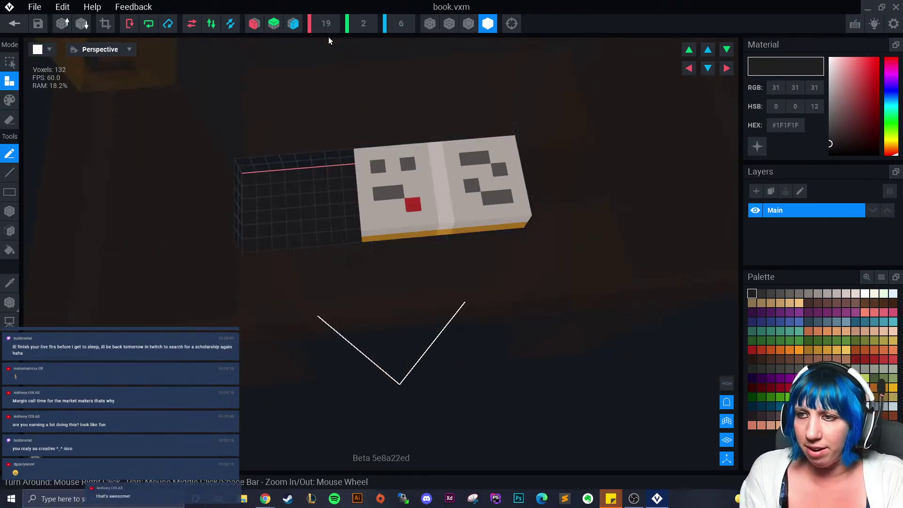
- Extend the open book model's Z depth to 14 voxels after trying 10
left_click(398, 29)
type("10")
key("Return")
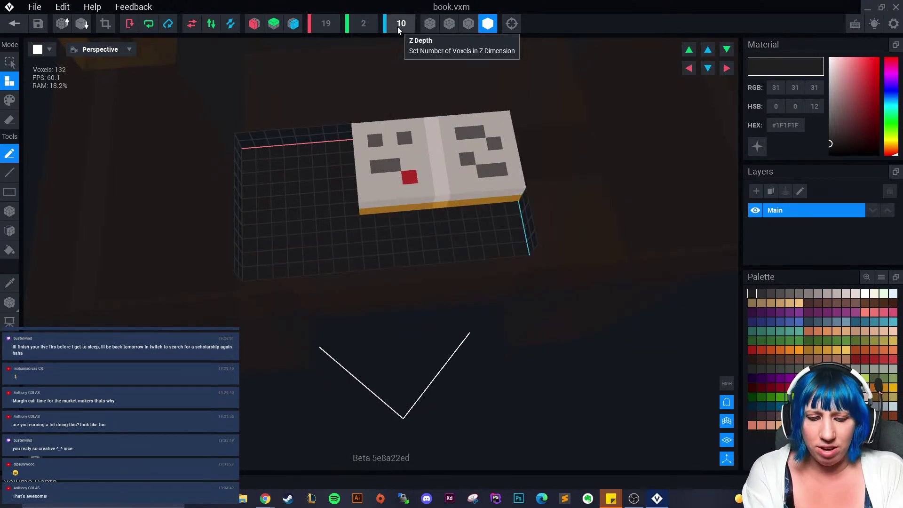
key("1")
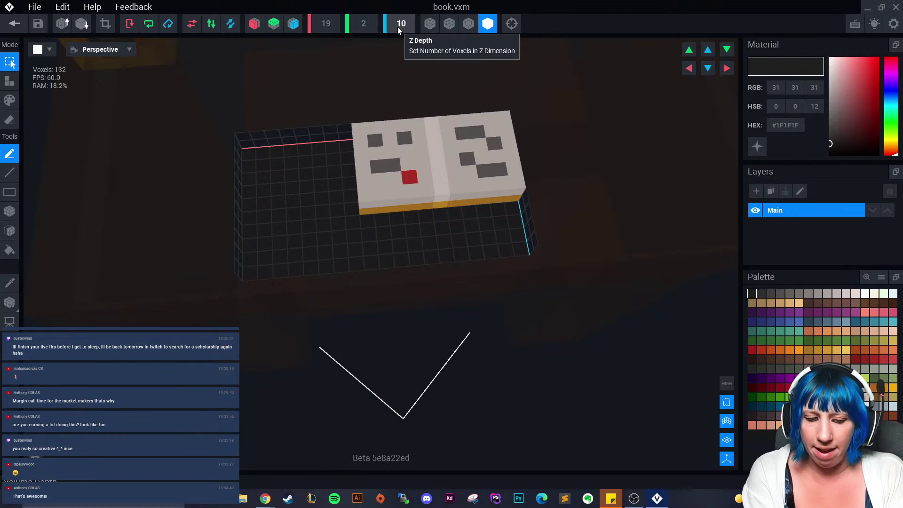
key("4")
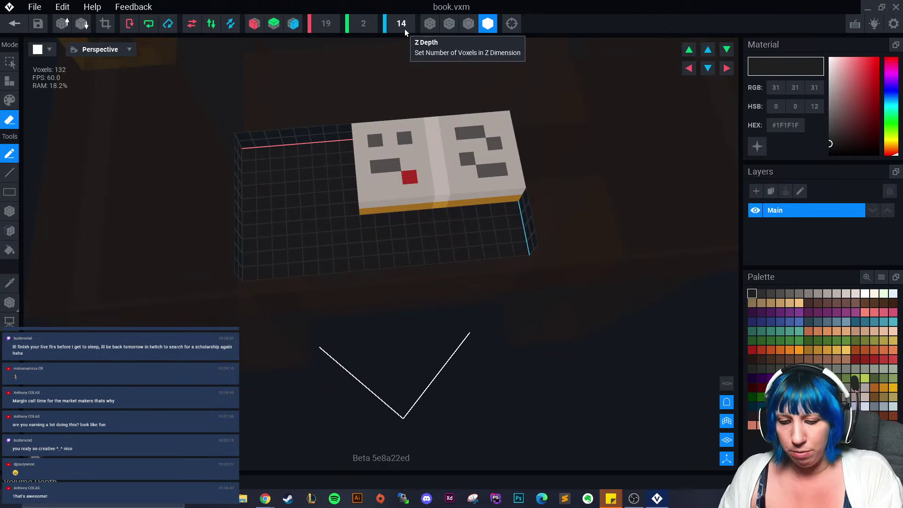
scroll(403, 29, "up", 4)
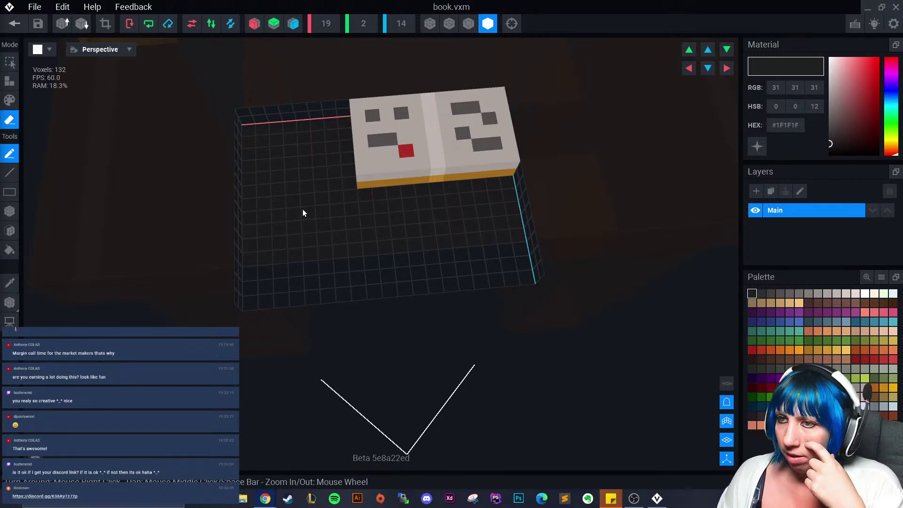
- Extend the open book's gold cover layer in #A87221 across the full base of the volume
mouse_move(303, 213)
right_mouse_down()
mouse_move(324, 200)
mouse_move(227, 247)
mouse_move(379, 211)
right_mouse_up()
left_click(9, 282)
left_click(320, 212)
left_click(9, 229)
key("2")
left_click(366, 205)
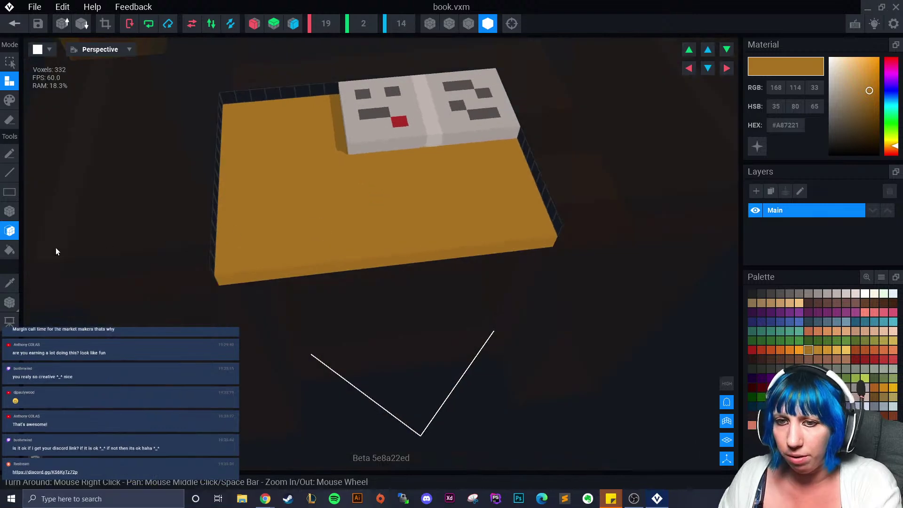
- Fill the layer above the cover with page voxels in #ABA29E across the whole book
left_click(10, 283)
left_click(381, 133)
left_click(287, 207)
scroll(300, 185, "up", 2)
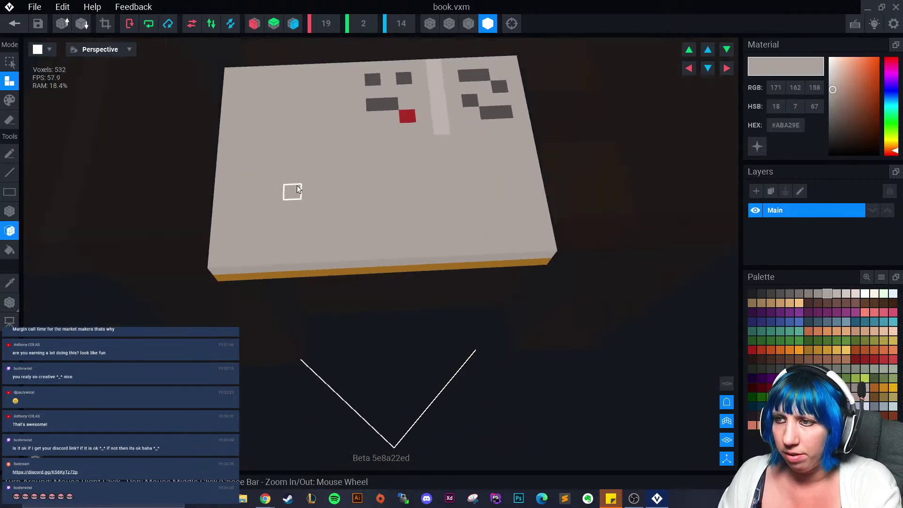
scroll(297, 189, "down", 2)
- Paint a lighter gold spine stripe in #BE8528 down the centre of the book's underside
right_click_drag(297, 190, 49, 241)
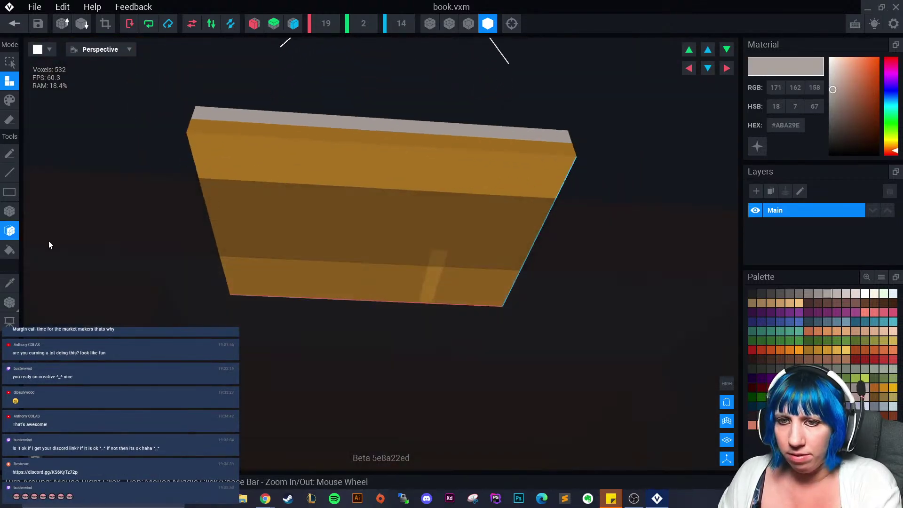
left_click(14, 288)
left_click(431, 274)
left_click(9, 100)
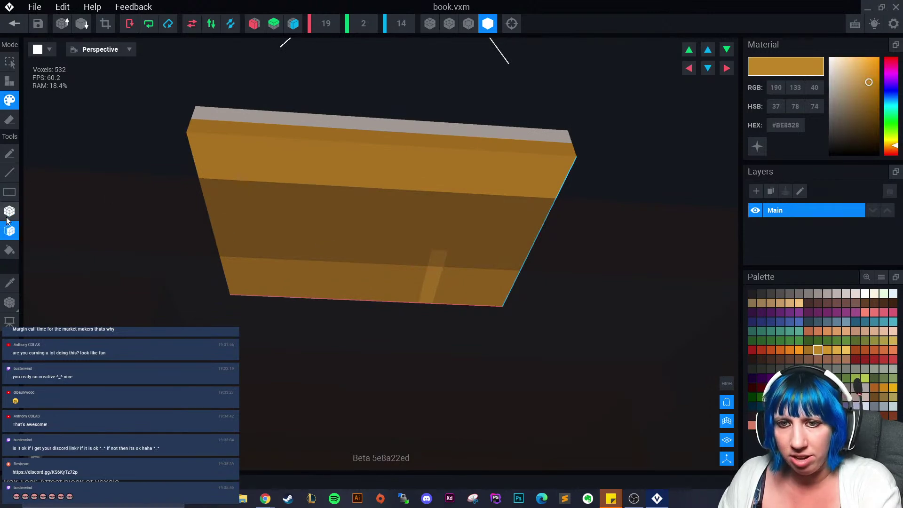
left_click(9, 213)
left_click_drag(380, 138, 372, 306)
right_click_drag(372, 309, 301, 184)
- Paint over the old off-centre spine stripe on the underside with the cover colour #A87221
left_click(9, 283)
left_click(444, 237)
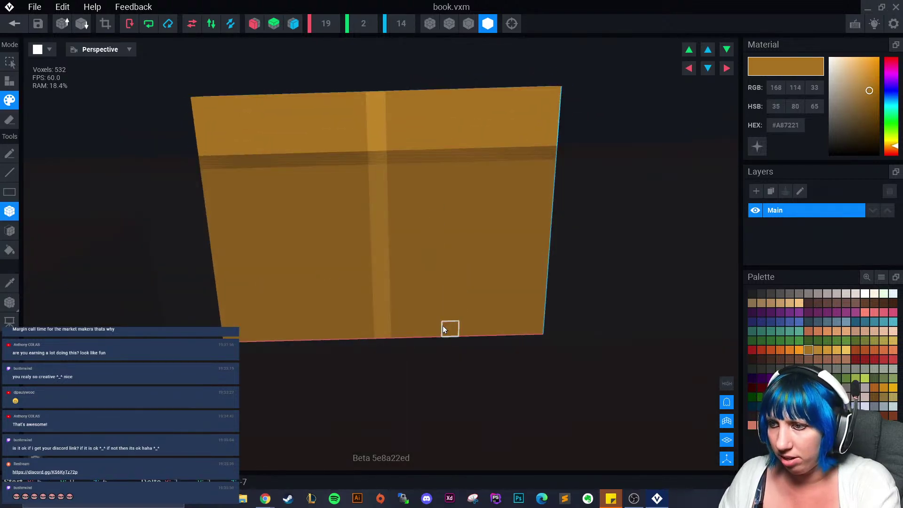
right_click_drag(442, 325, 369, 258)
- Paint a lighter centre crease in #BEB4AF along the full depth of the book's pages
left_click(10, 283)
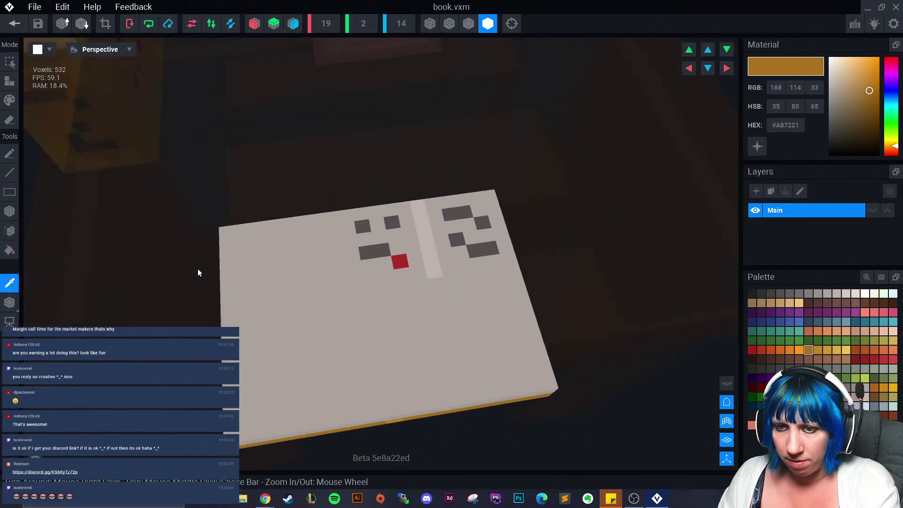
left_click(423, 252)
right_click_drag(423, 252, 413, 338)
left_click_drag(384, 382, 368, 217)
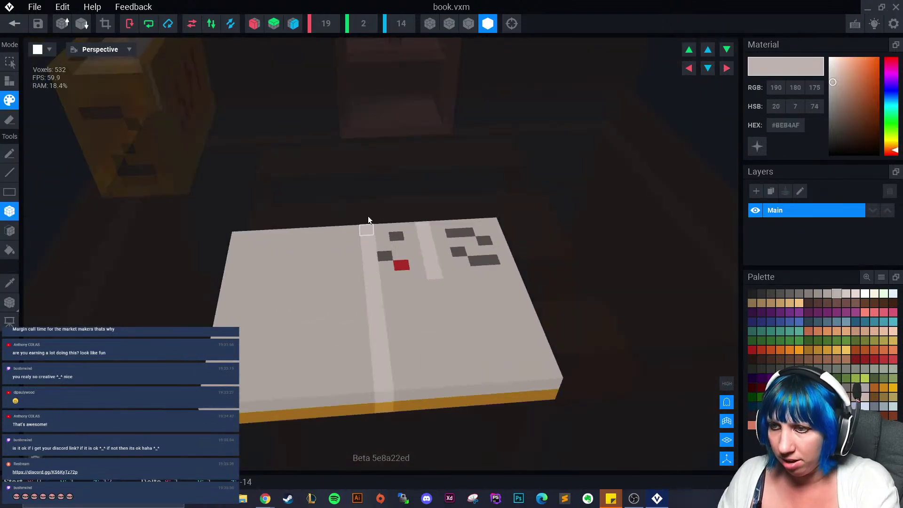
right_click_drag(373, 274, 315, 272)
- Paint over the old text marks and the off-centre crease on the pages with #ABA29E
left_click(293, 276, "alt")
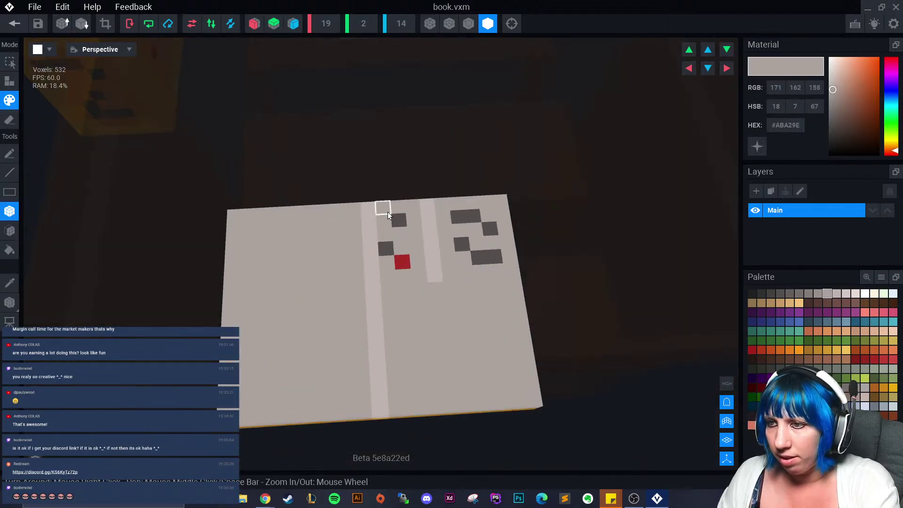
left_click_drag(387, 211, 489, 278)
right_click_drag(445, 312, 443, 312)
scroll(427, 368, "up", 3)
right_click_drag(424, 365, 450, 379)
- Try shading the left page beside the crease in #847D7A, and resample the page colour
left_click(808, 294)
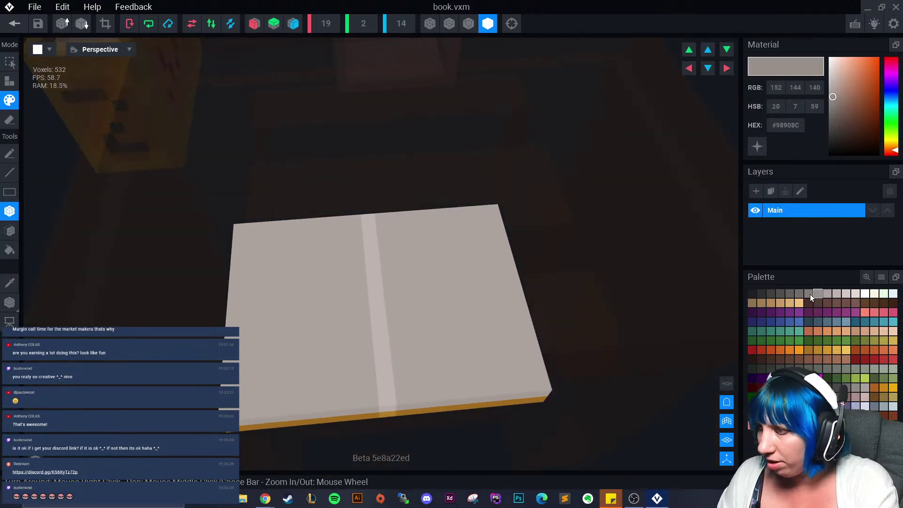
left_click_drag(353, 223, 300, 390)
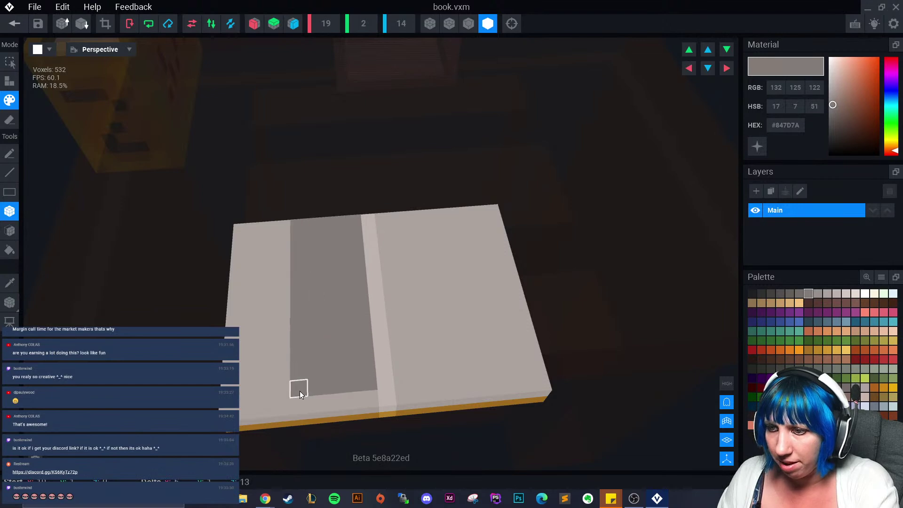
left_click(817, 294)
left_click_drag(341, 234, 281, 388)
key("ctrl+z")
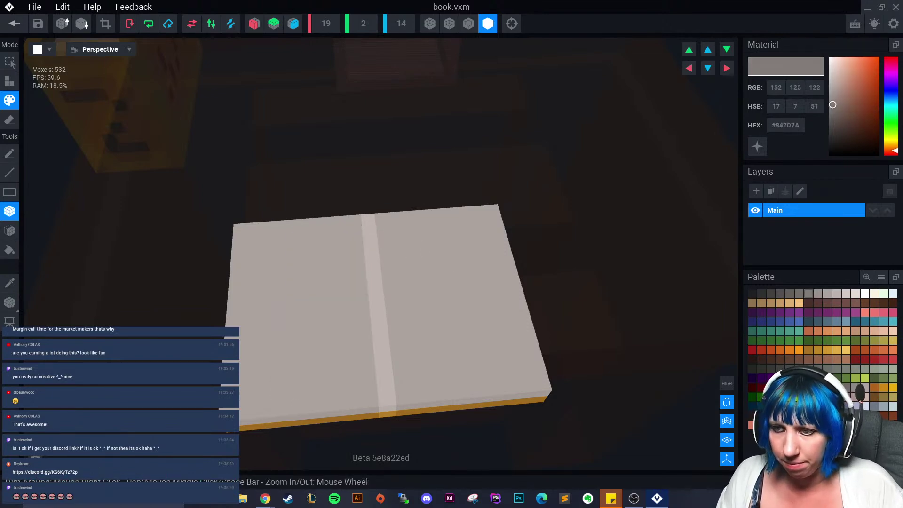
key("ctrl+z")
left_click(9, 282)
left_click(289, 312)
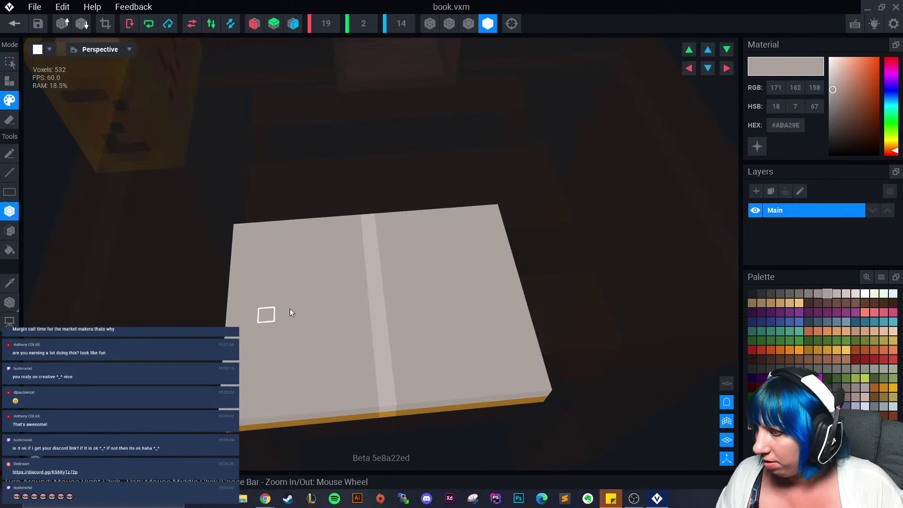
- Try shading the inner area of the left page with a block of #98908C
left_click(817, 294)
mouse_move(340, 282)
left_mouse_down()
mouse_move(305, 373)
mouse_move(339, 279)
left_mouse_up()
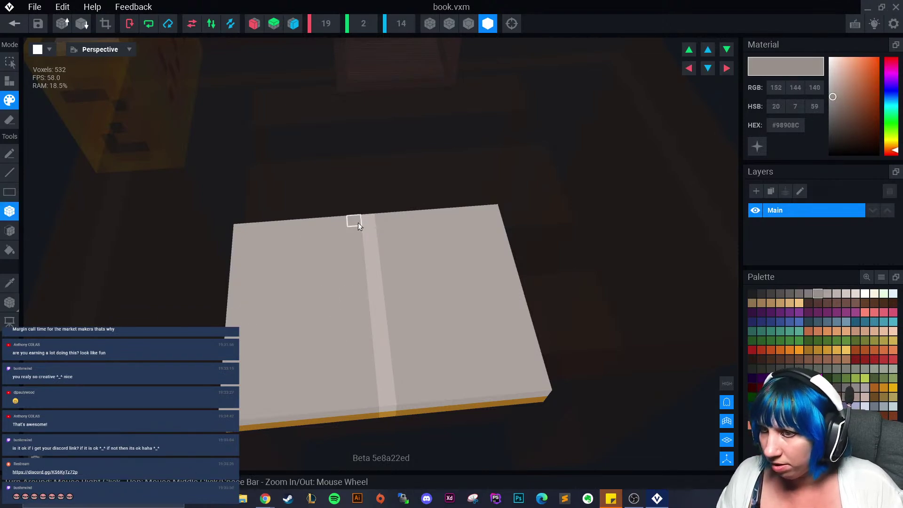
left_click_drag(357, 221, 268, 391)
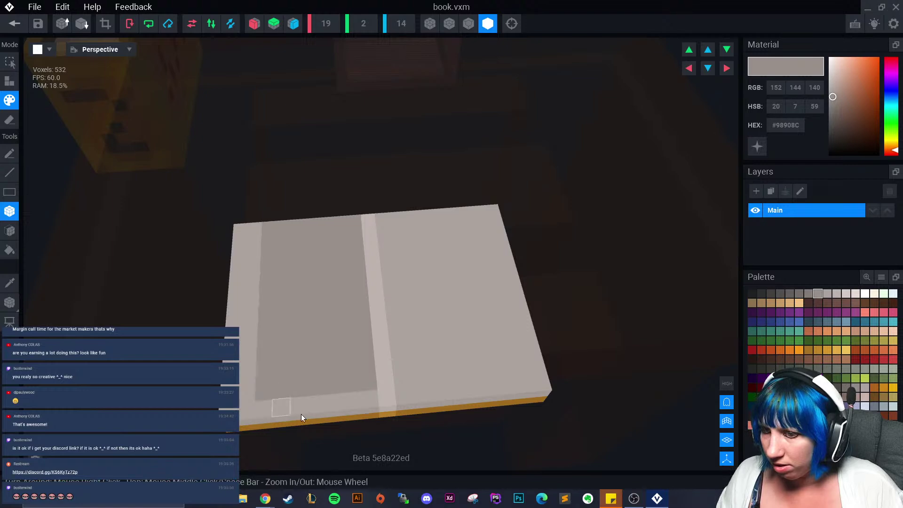
right_click_drag(304, 411, 304, 411)
key("ctrl+z")
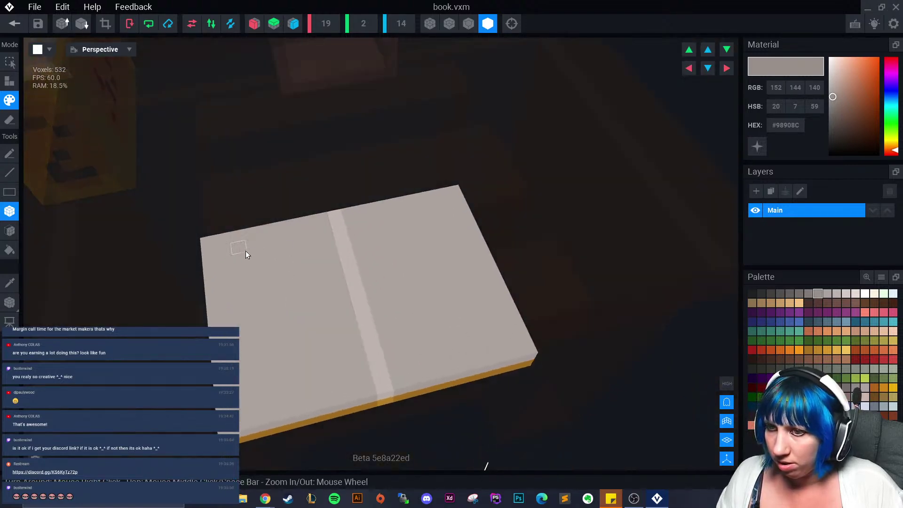
left_click_drag(223, 252, 351, 368)
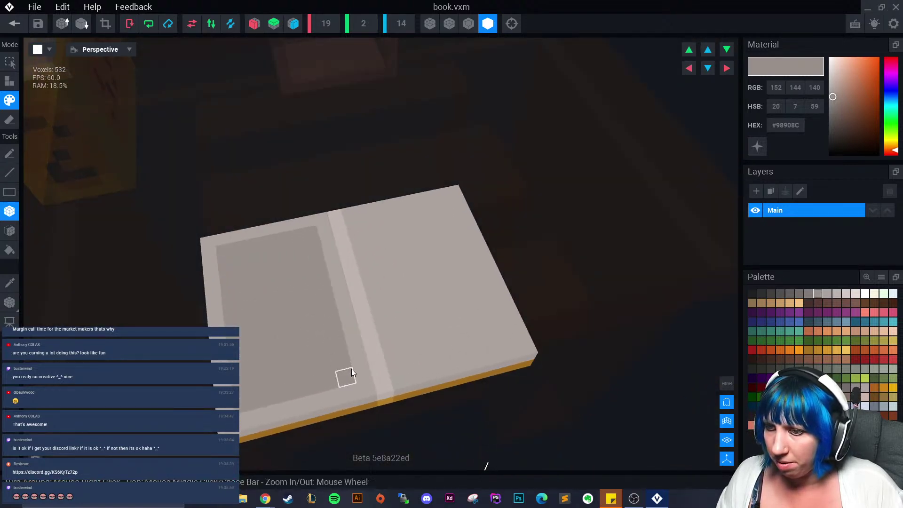
right_click_drag(351, 368, 363, 398)
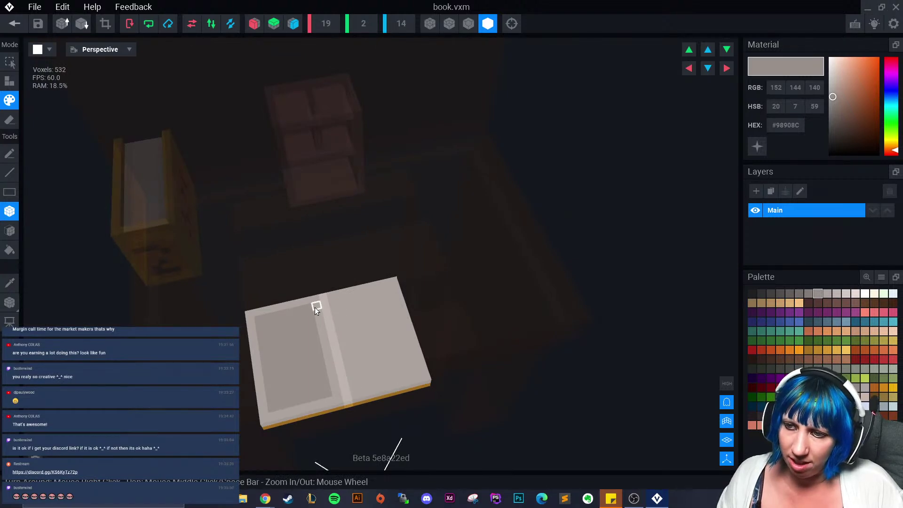
left_click_drag(315, 314, 331, 390)
scroll(309, 406, "down", 2)
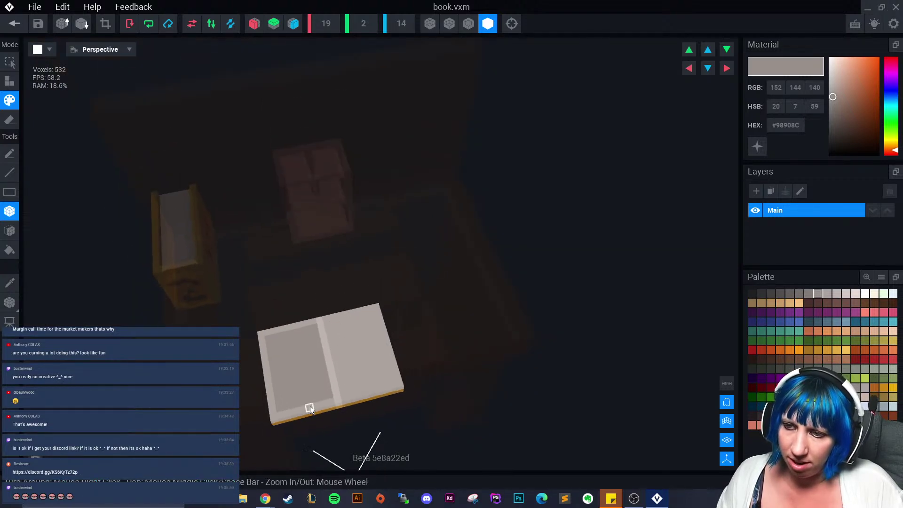
- Shade the left page's top and outer edges in #98908C, trying the bottom edge as well
left_click_drag(269, 350, 311, 340)
scroll(298, 396, "up", 3)
middle_click_drag(298, 395, 307, 368)
scroll(308, 369, "down", 1)
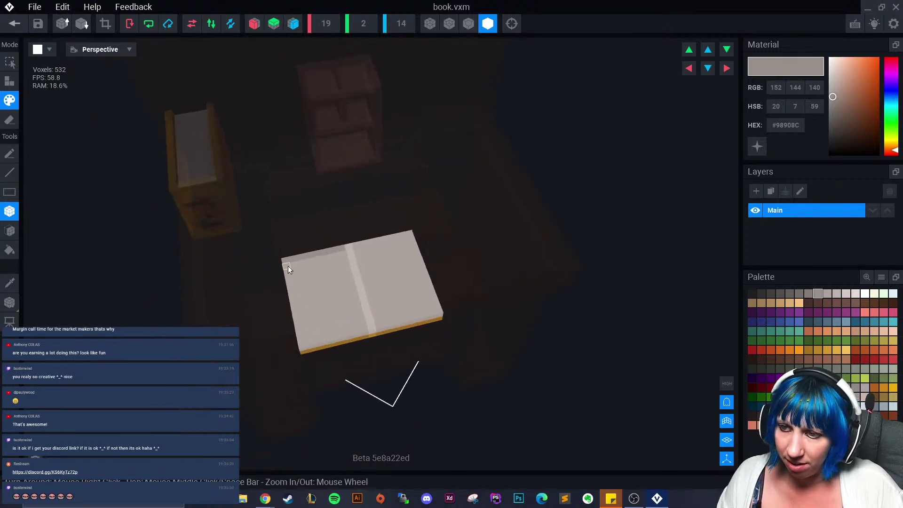
left_click_drag(286, 264, 300, 342)
left_click_drag(300, 342, 361, 329)
right_click_drag(304, 411, 306, 410)
right_click_drag(435, 310, 436, 310)
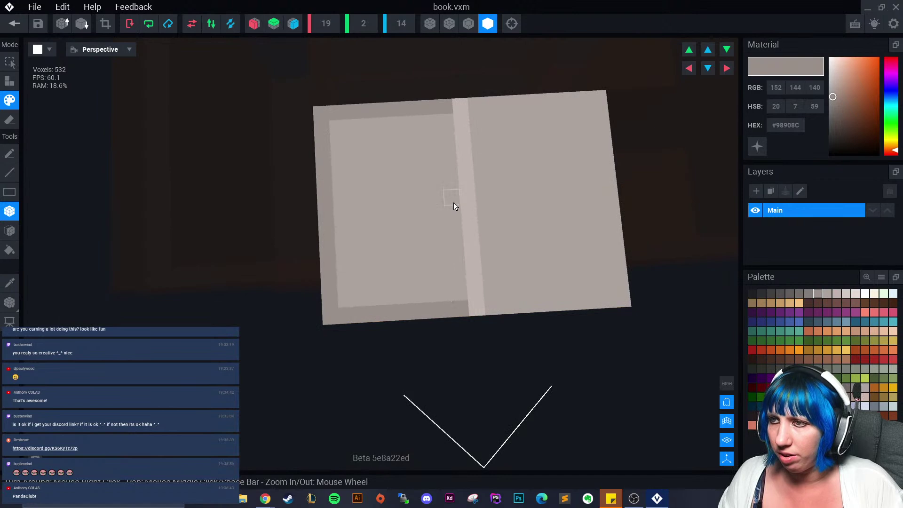
- Return to the workbench scene and move the open book toward the back board by 7.0 along its depth axis
scroll(473, 320, "down", 5)
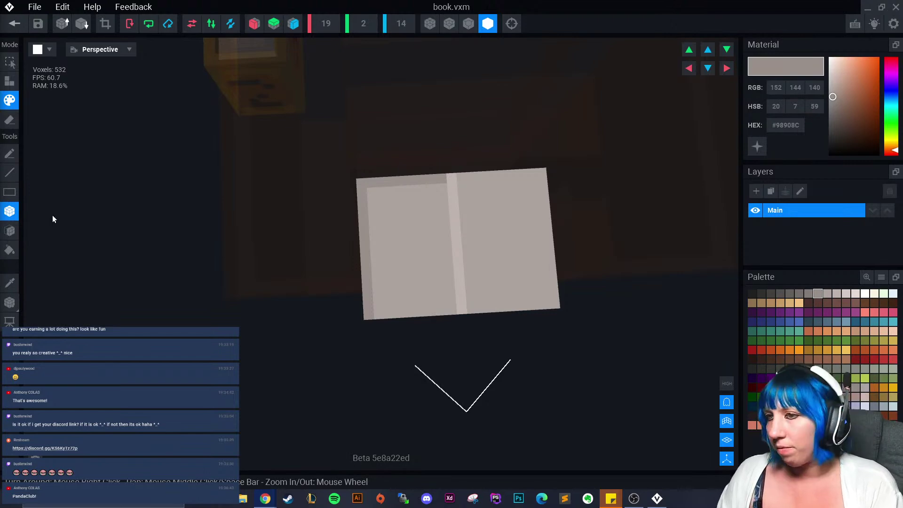
right_click_drag(517, 234, 503, 236)
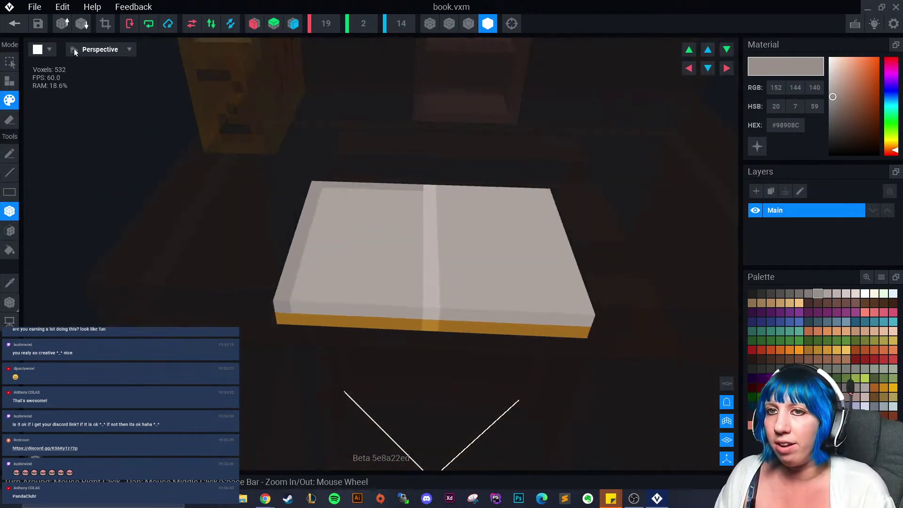
left_click(14, 23)
left_click(377, 186)
scroll(461, 192, "up", 5)
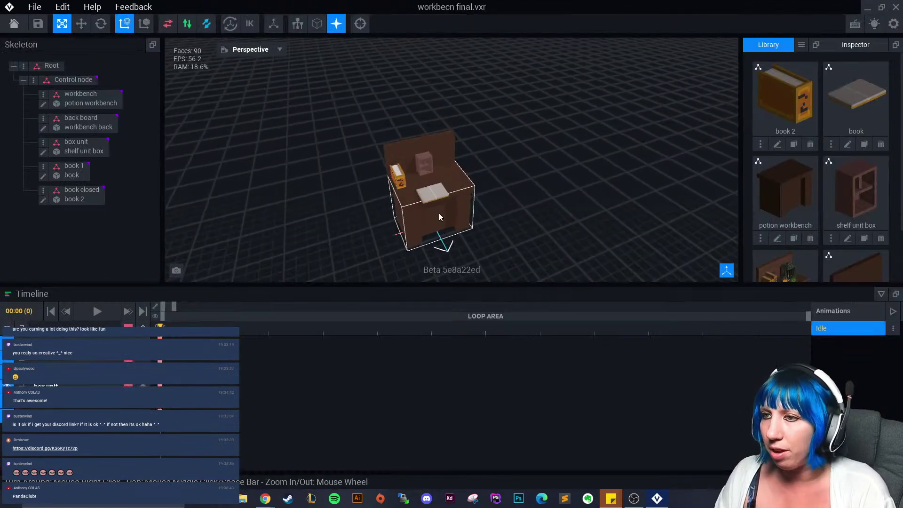
left_click(421, 235)
left_click(80, 23)
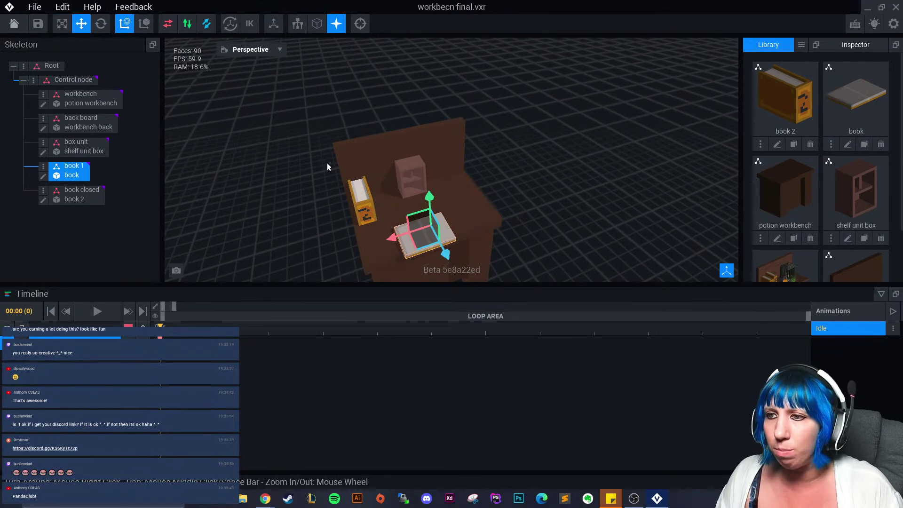
left_click_drag(446, 258, 443, 251)
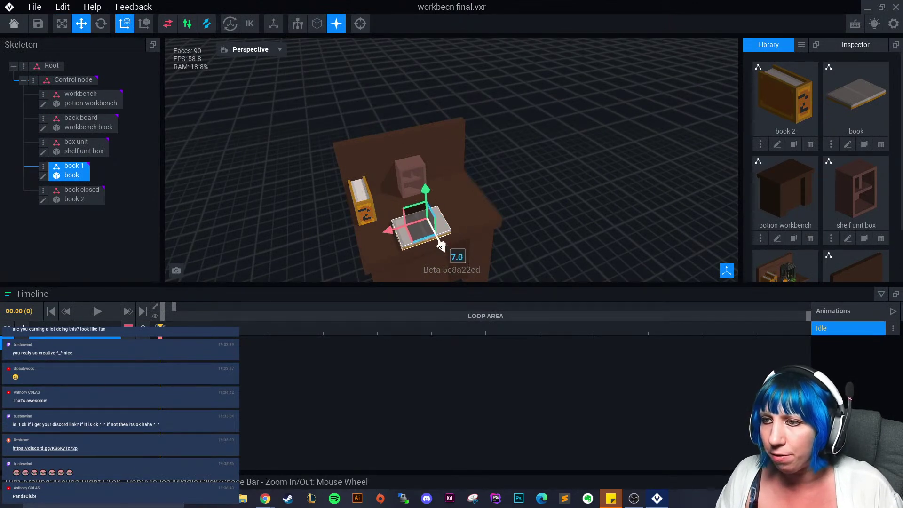
- Reopen the open book model and paint two dark rune marks in #302F2F at the top of the left page
left_click(42, 175)
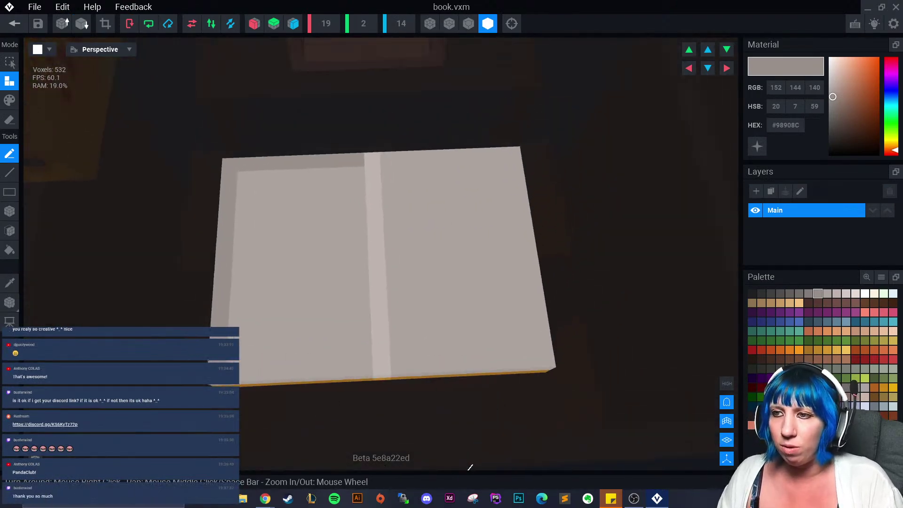
left_click(761, 295)
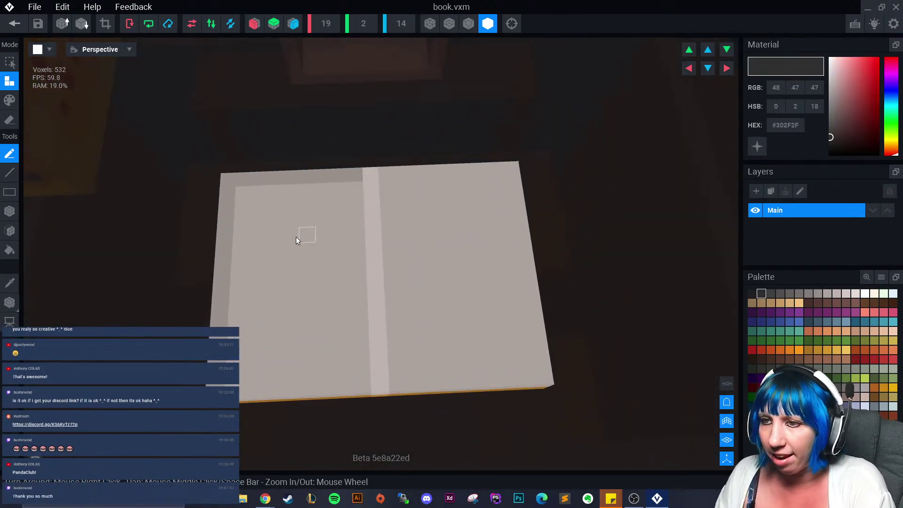
left_click(8, 100)
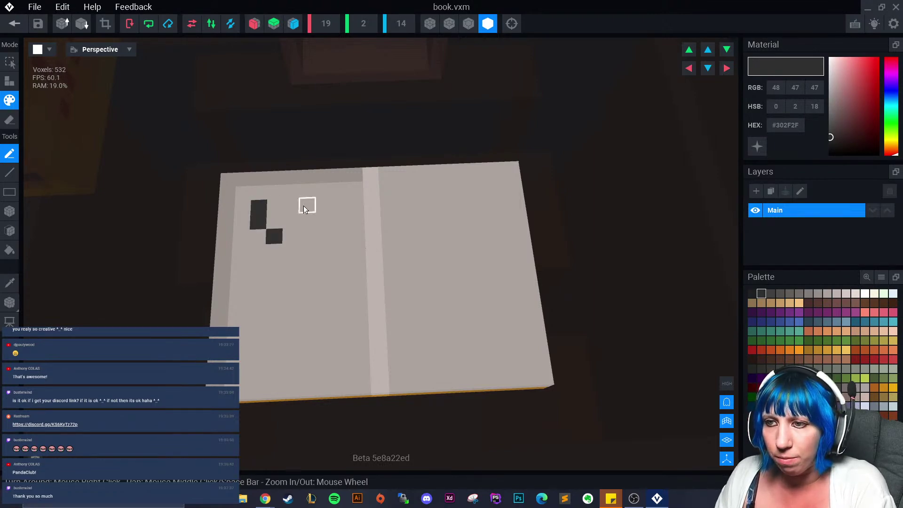
left_click_drag(323, 211, 315, 239)
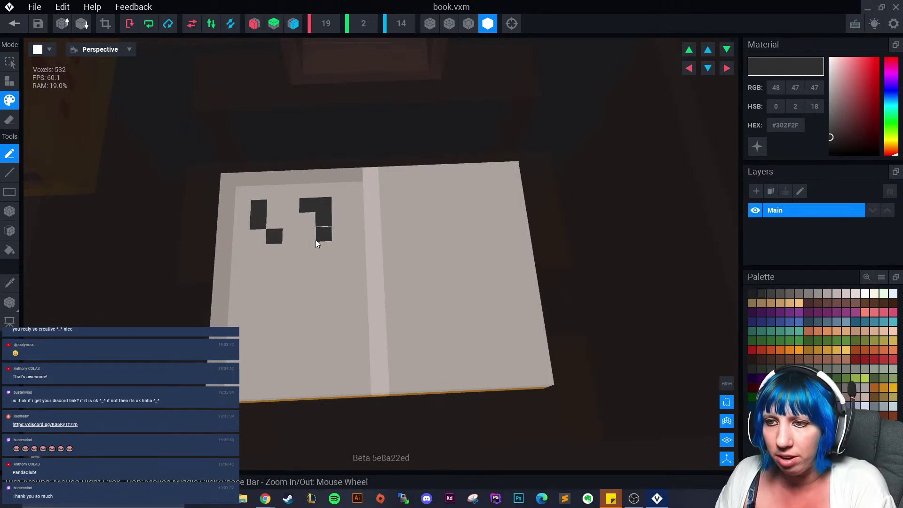
- Paint three more dark rune marks across the middle and lower part of the left page
left_click(253, 299)
left_click(272, 300)
left_click(290, 283)
left_click(324, 297)
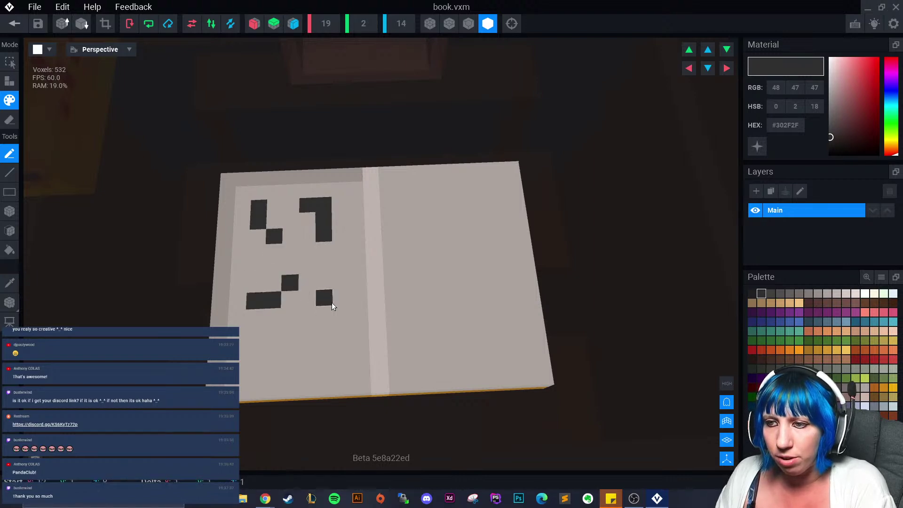
left_click(341, 280)
left_click(253, 352)
left_click(269, 352)
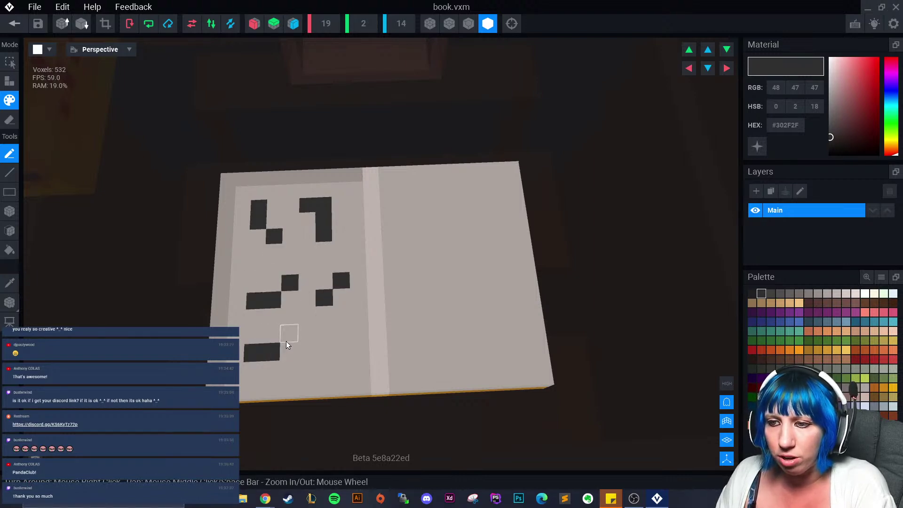
left_click(287, 333)
- Paint a two-voxel dash and an L-shaped dark mark at the top of the right page
left_click(404, 201)
left_click(419, 200)
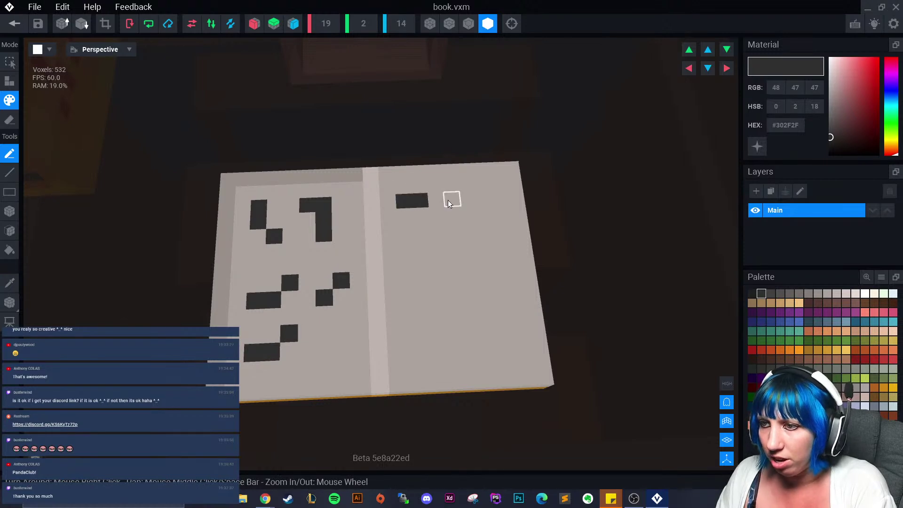
left_click(450, 184)
left_click(451, 198)
left_click(468, 198)
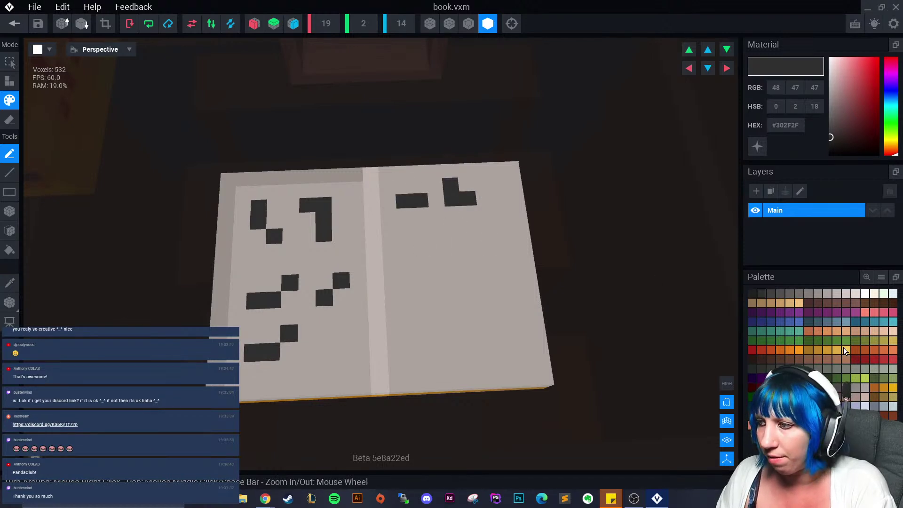
- Paint a red V-shaped mark and a single red voxel in #A82C23 below the right page's dark marks
left_click(873, 360)
left_click(405, 231)
left_click(423, 245)
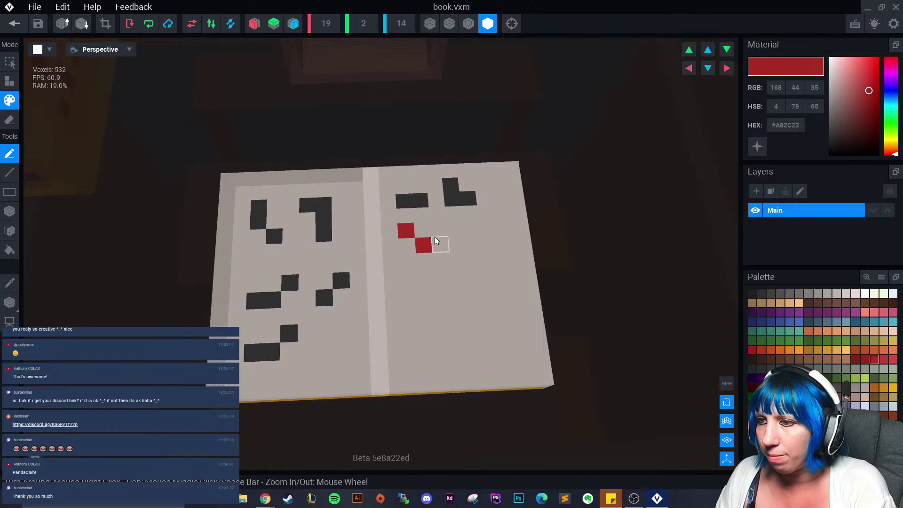
left_click(438, 229)
left_click(471, 228)
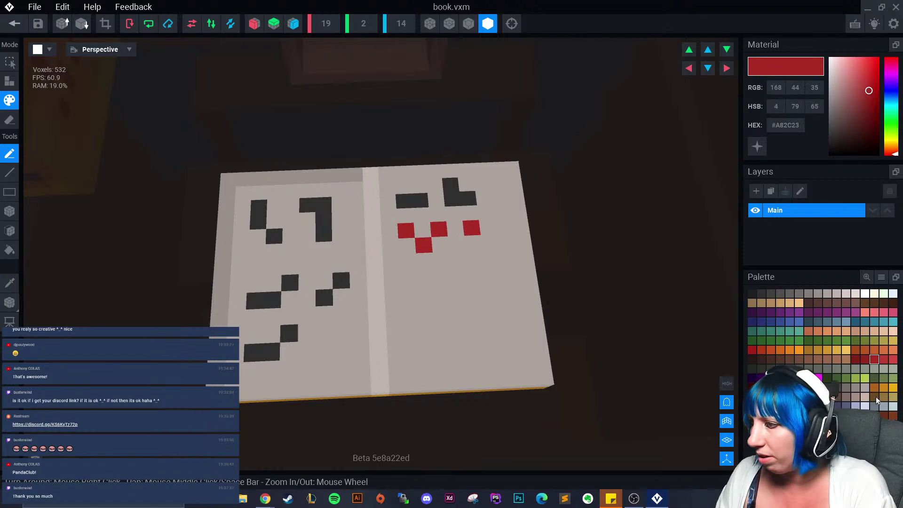
- Recolour the right page's red marks in #7B2020 and paint a three-voxel corner mark in the same colour below them
left_click(405, 231)
left_click(423, 245)
left_click(438, 229)
left_click(471, 228)
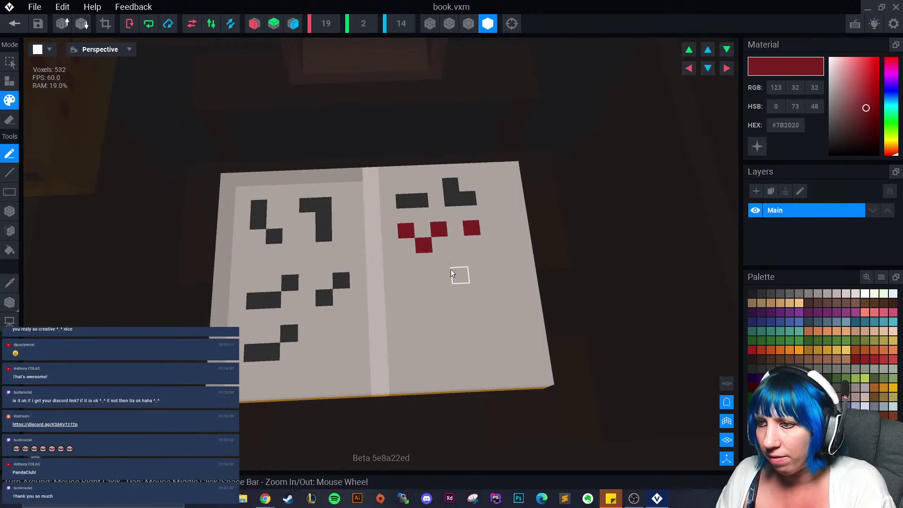
left_click(425, 278)
left_click(425, 292)
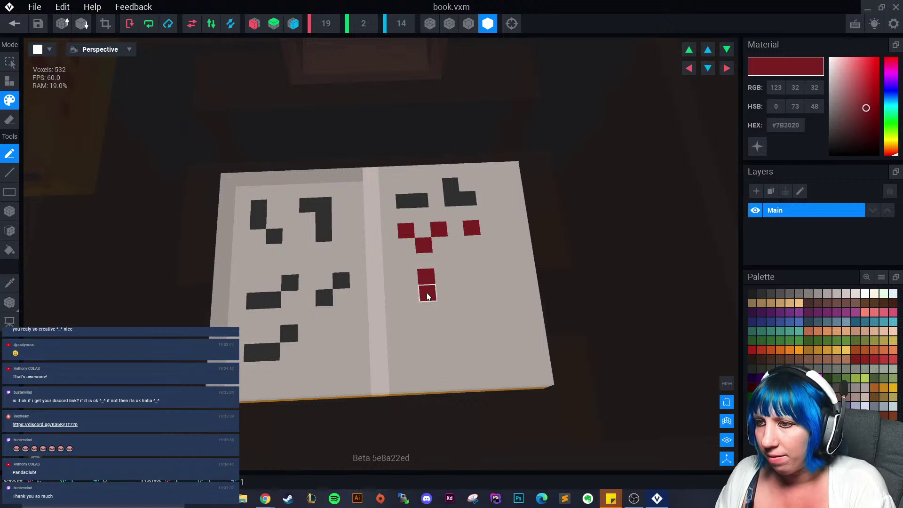
left_click(443, 276)
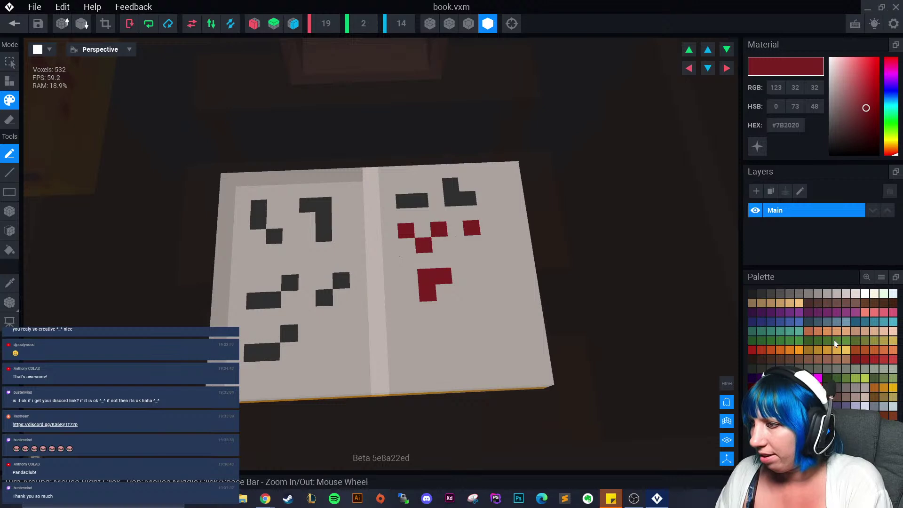
- Paint a green ring in #56682A near the bottom of the right page with one #A84B1A orange voxel inside it
left_click(855, 340)
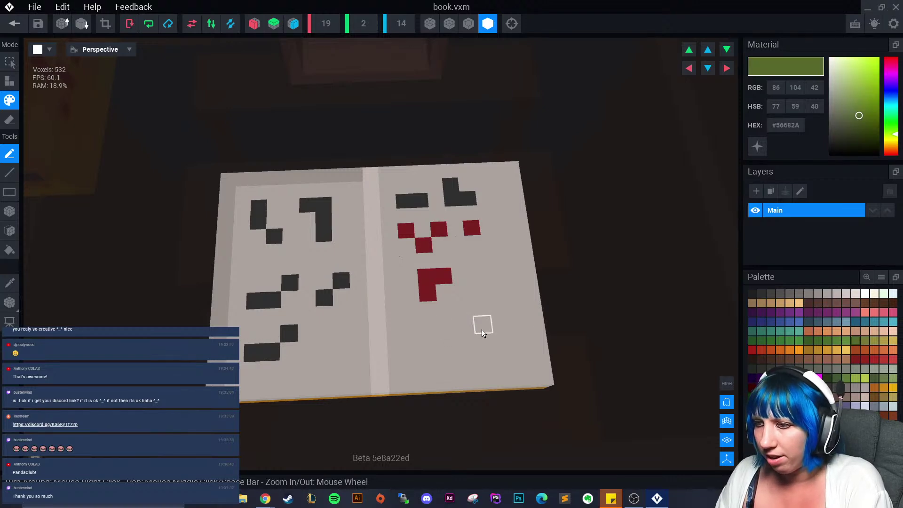
left_click(440, 340)
mouse_move(440, 340)
left_mouse_down()
mouse_move(453, 357)
mouse_move(458, 345)
mouse_move(482, 355)
mouse_move(483, 322)
mouse_move(470, 312)
left_mouse_up()
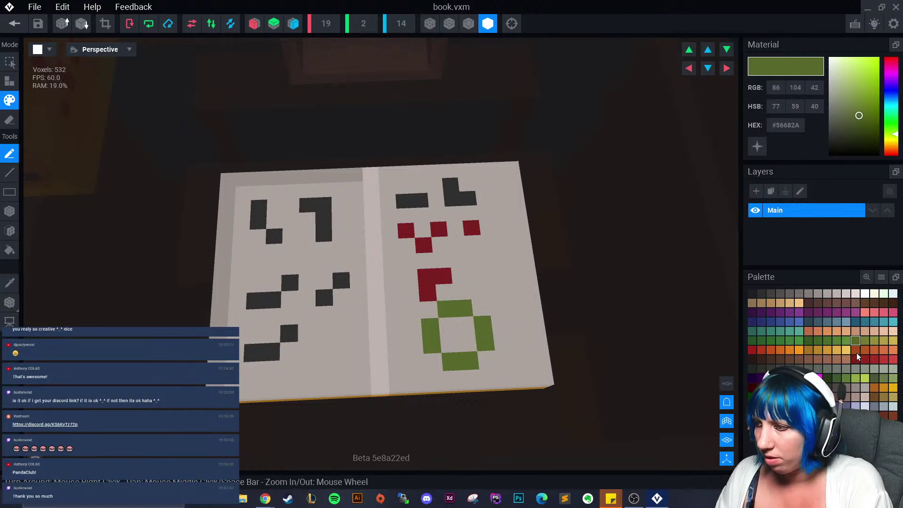
key("Down")
left_click(464, 345)
scroll(532, 371, "down", 3)
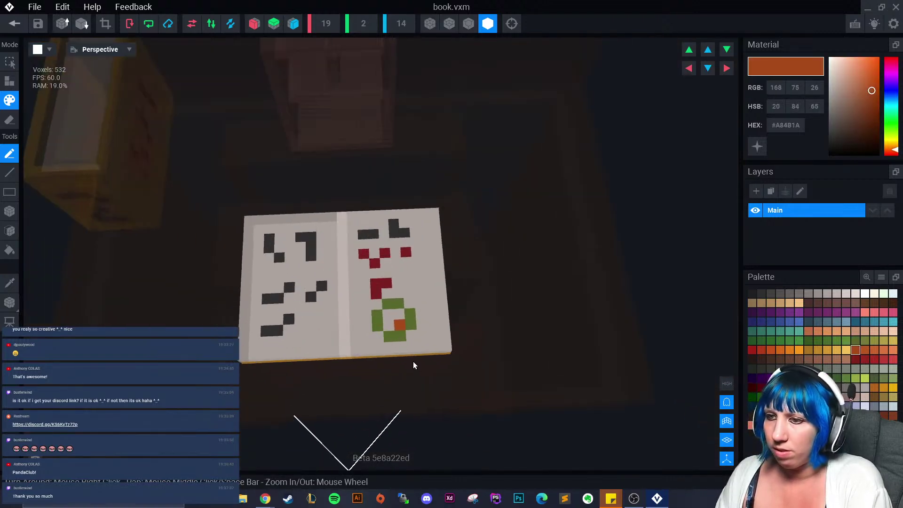
scroll(262, 337, "up", 2)
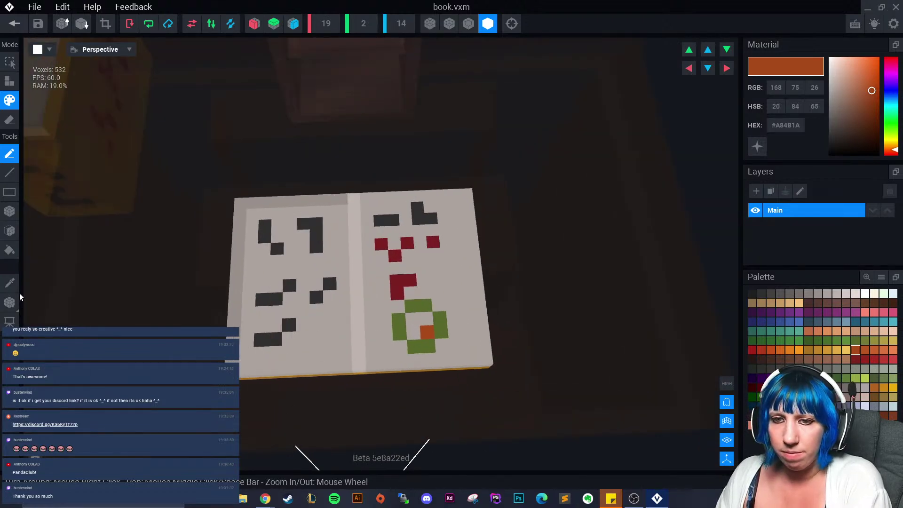
- Sample the dark mark colour #302F2F and paint an angular rune mark in the lower-right area of the left page
key("i")
left_click(256, 342)
left_click_drag(315, 323, 315, 340)
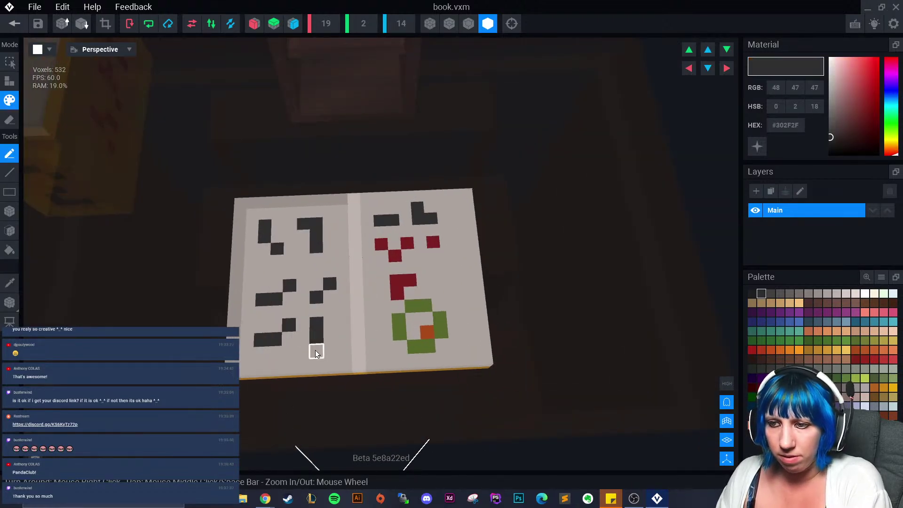
left_click(304, 351)
left_click(332, 336)
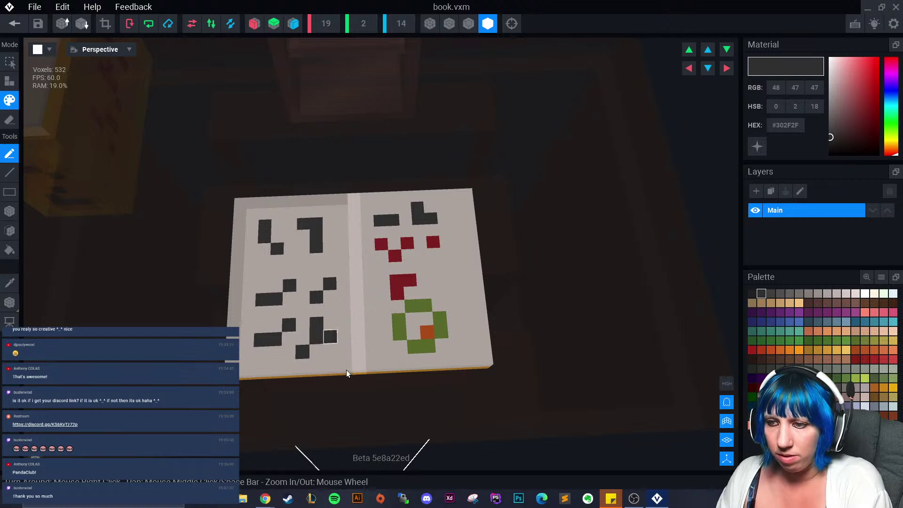
- Add one dark voxel to the left page's middle-left mark and one beside the right page's red corner mark
scroll(371, 373, "down", 1)
scroll(282, 308, "up", 1)
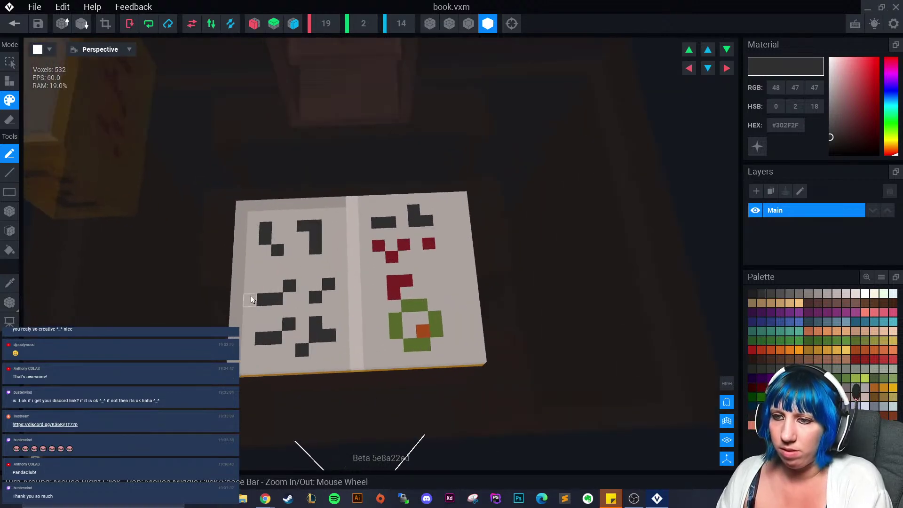
scroll(348, 349, "down", 3)
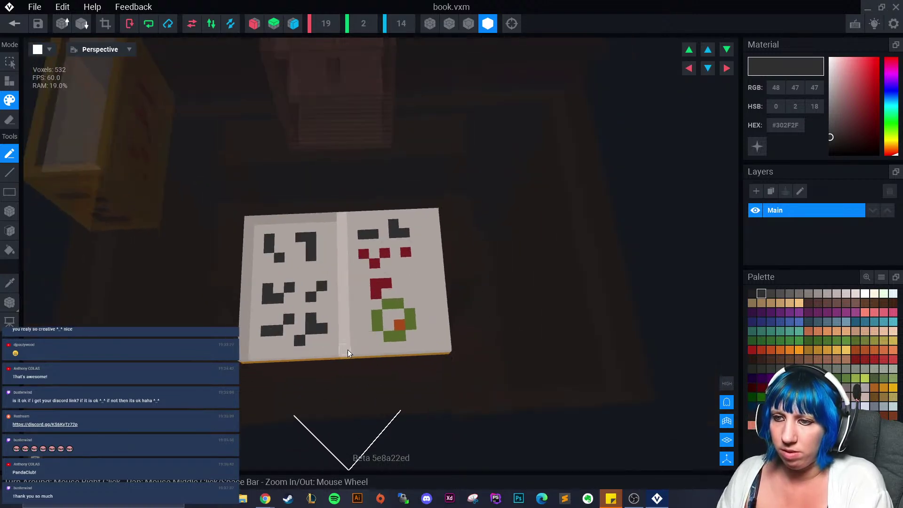
scroll(397, 342, "up", 3)
left_click(413, 297)
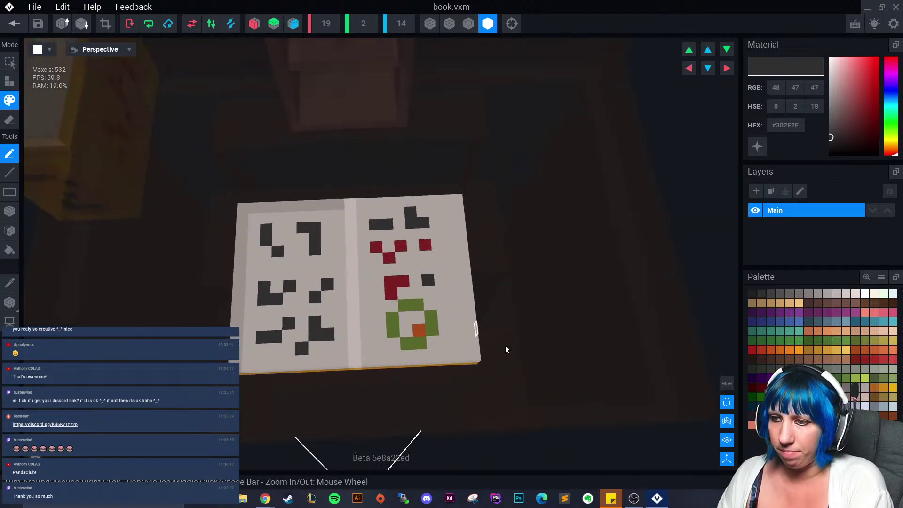
- Examine the cover on the underside of the open book
scroll(470, 350, "down", 2)
scroll(441, 359, "down", 2)
right_click_drag(422, 382, 421, 320)
mouse_move(288, 295)
right_mouse_down()
mouse_move(288, 329)
mouse_move(363, 344)
mouse_move(347, 334)
mouse_move(339, 297)
mouse_move(298, 300)
mouse_move(316, 309)
right_mouse_up()
scroll(363, 344, "up", 5)
scroll(359, 346, "down", 3)
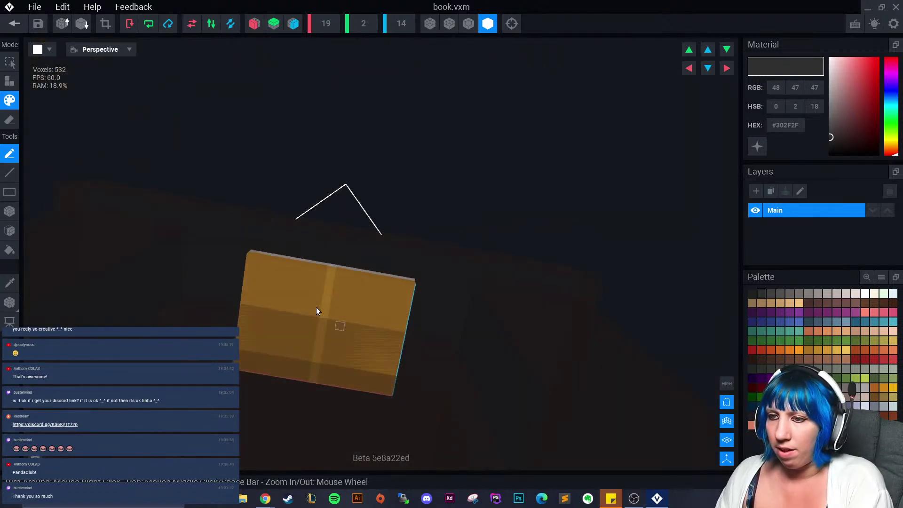
scroll(316, 374, "up", 3)
middle_click_drag(315, 375, 259, 330)
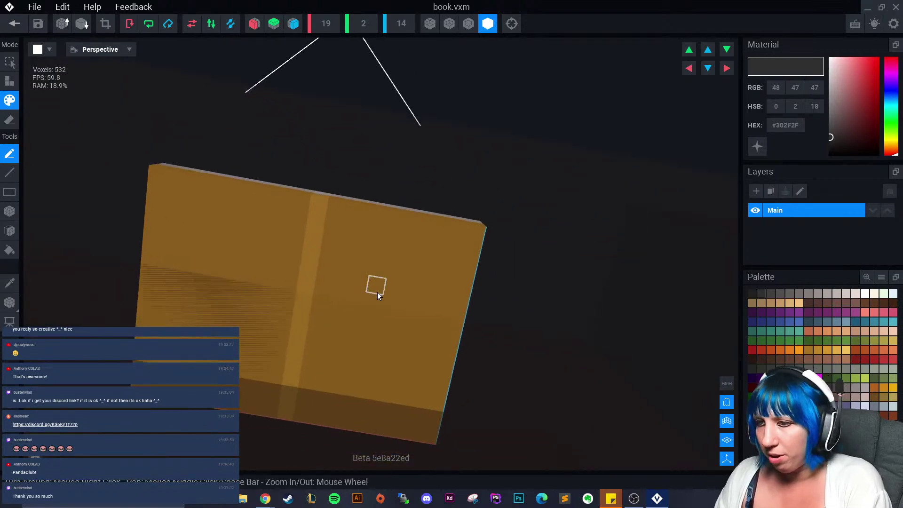
left_click(884, 396)
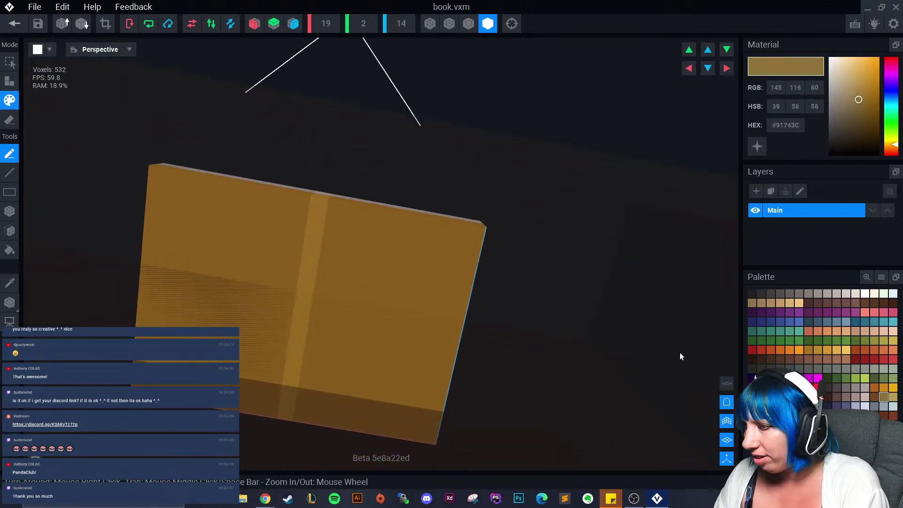
mouse_move(311, 282)
right_mouse_down()
mouse_move(294, 274)
mouse_move(303, 265)
right_mouse_up()
left_click_drag(335, 218, 402, 357)
key("ctrl+z")
- Paint a lighter rectangular panel in #BE8528 on each half of the book's cover, leaving a one-voxel border around it
left_click(10, 211)
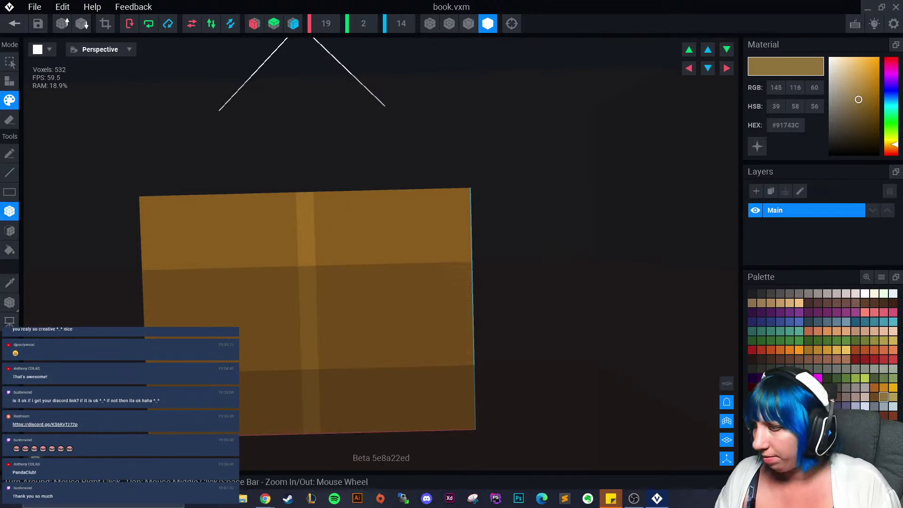
left_click(819, 350)
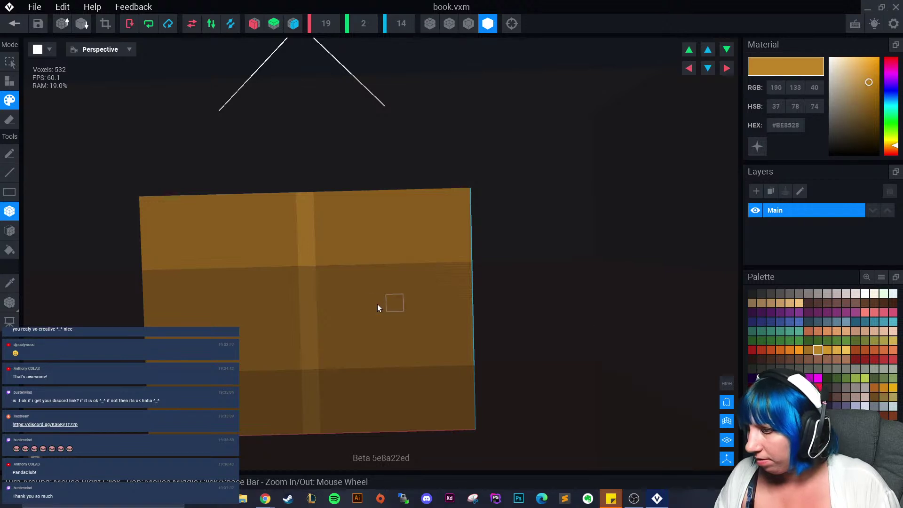
left_click_drag(346, 228, 451, 398)
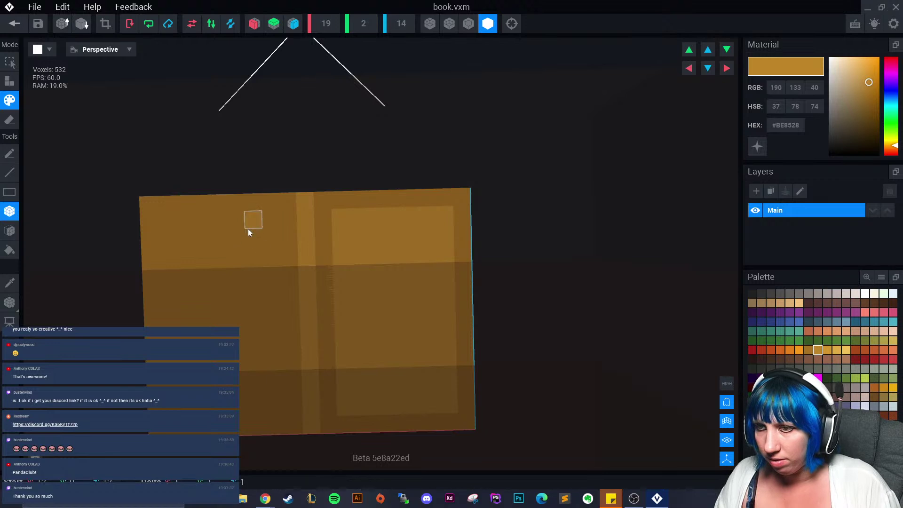
left_click_drag(247, 229, 160, 414)
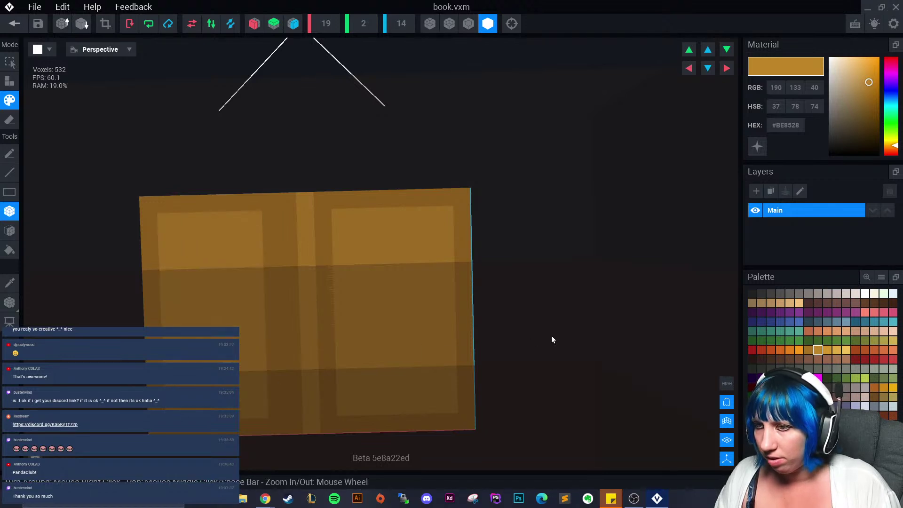
- Paint dark rune marks down the right cover panel in #1F1F1F and recolour them in #302F2F
left_click(752, 294)
mouse_move(375, 372)
left_mouse_down()
mouse_move(407, 365)
mouse_move(413, 331)
left_mouse_up()
left_click(377, 320)
left_click(394, 302)
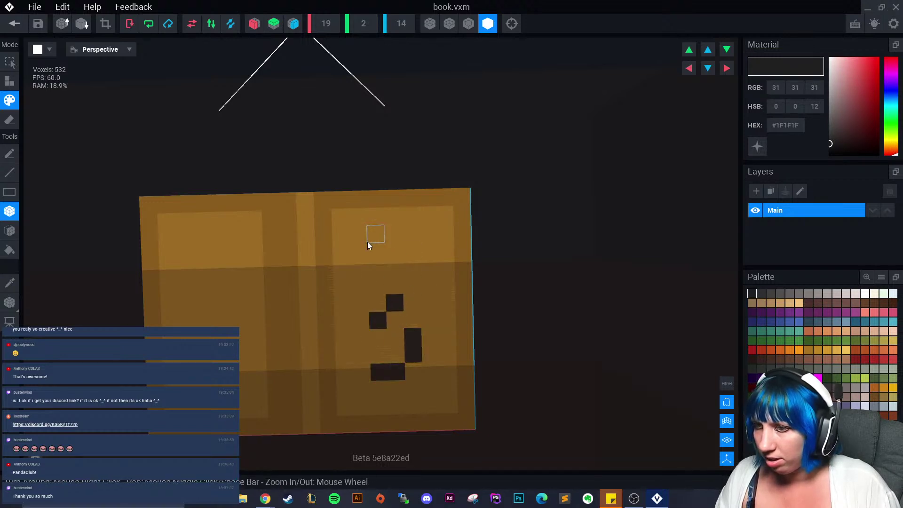
left_click_drag(374, 234, 403, 240)
left_click(375, 252)
left_click(761, 294)
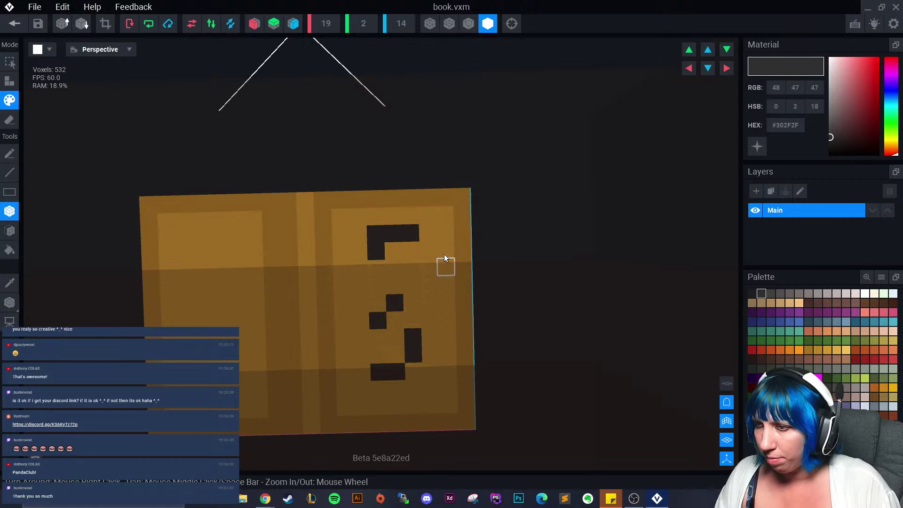
left_click(375, 234)
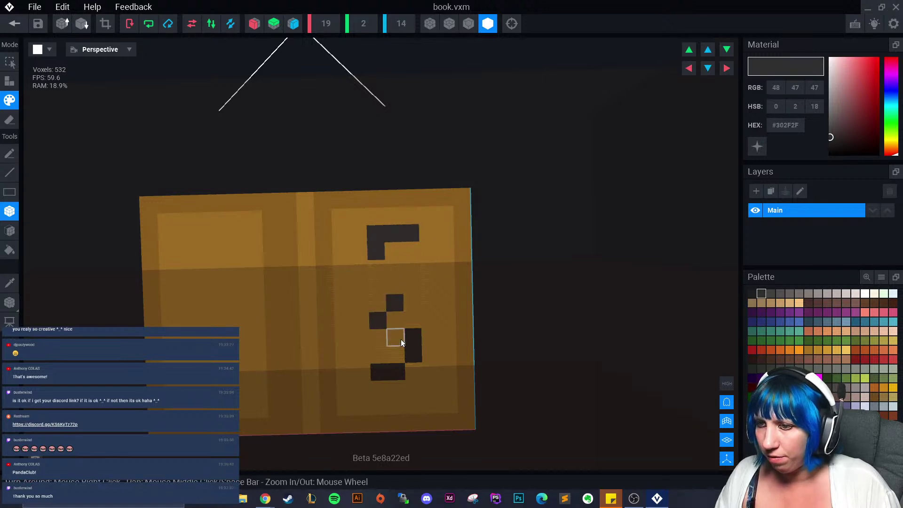
- Paint a three-voxel corner mark and a V-shaped mark below it on the left cover panel in #302F2F
left_click_drag(197, 256, 219, 256)
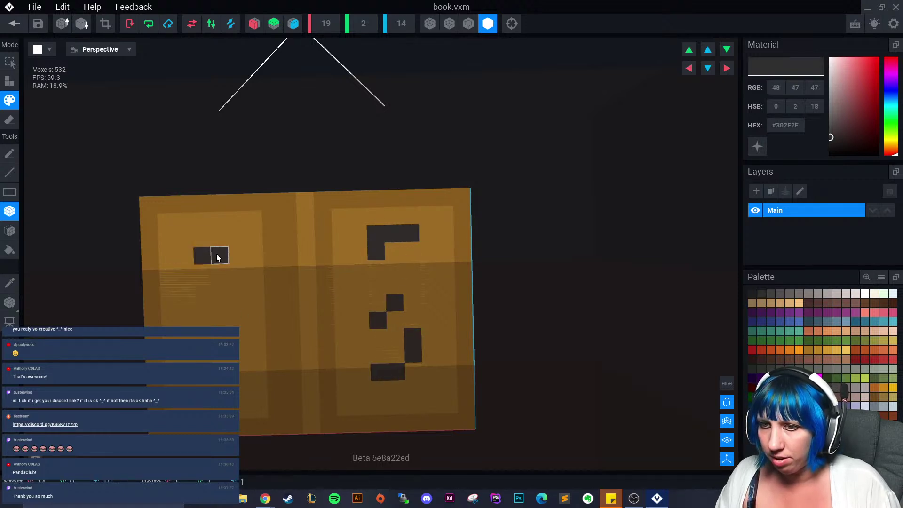
left_click(220, 273)
left_click(186, 308)
left_click(221, 308)
left_click(204, 321)
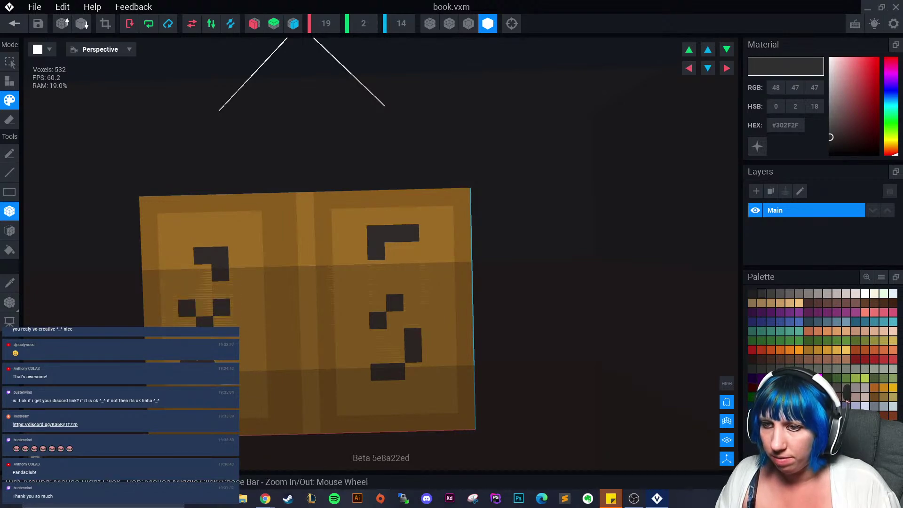
- Close the open book model, saving the changes to book.vxm, and return to the workbench scene
scroll(385, 355, "down", 3)
right_click_drag(384, 354, 380, 348)
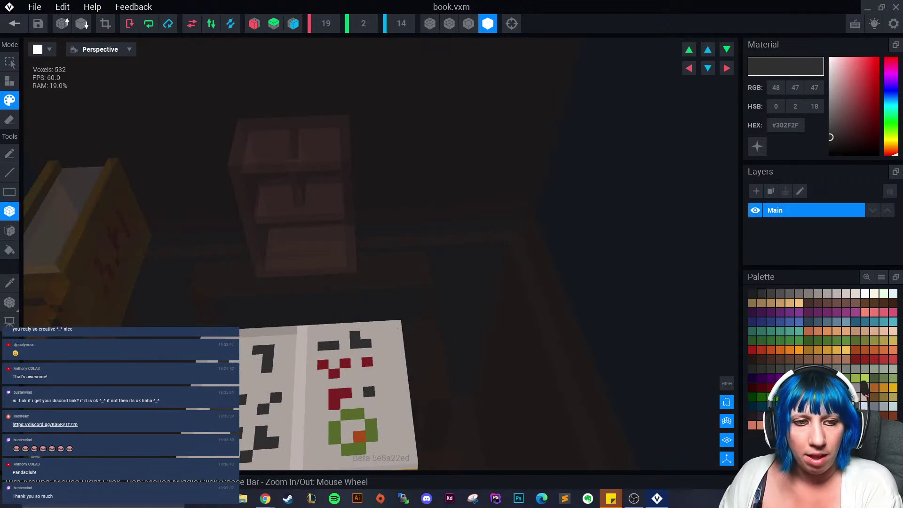
right_click_drag(75, 42, 74, 36)
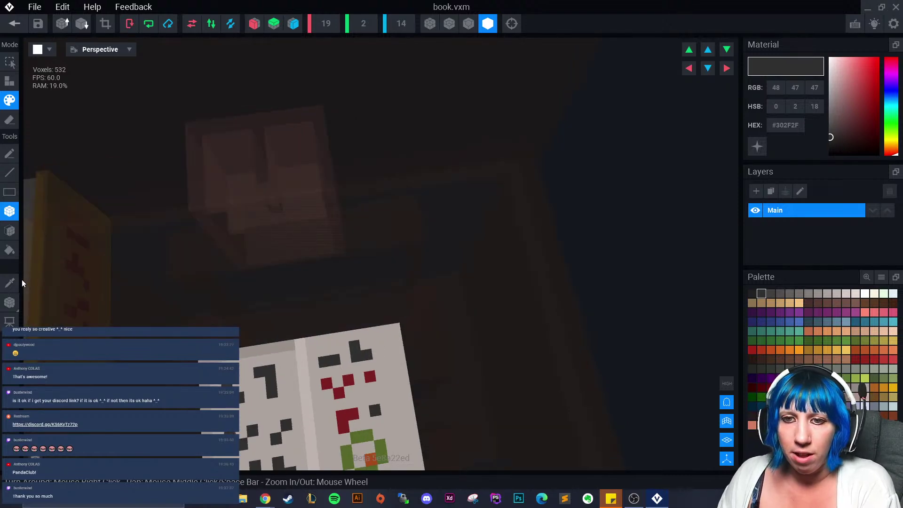
left_click(15, 24)
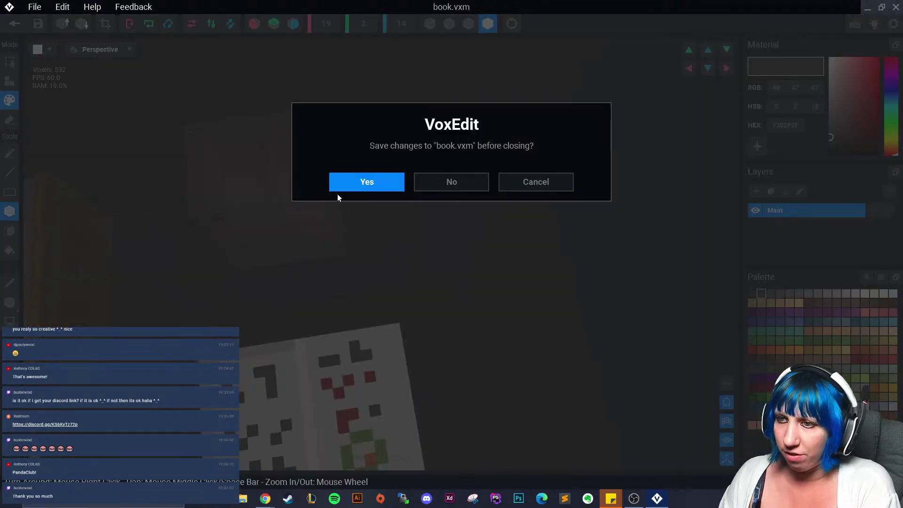
left_click(339, 188)
- Select the open book on the workbench and move it slightly towards the front edge of the tabletop
right_click_drag(432, 242, 432, 282)
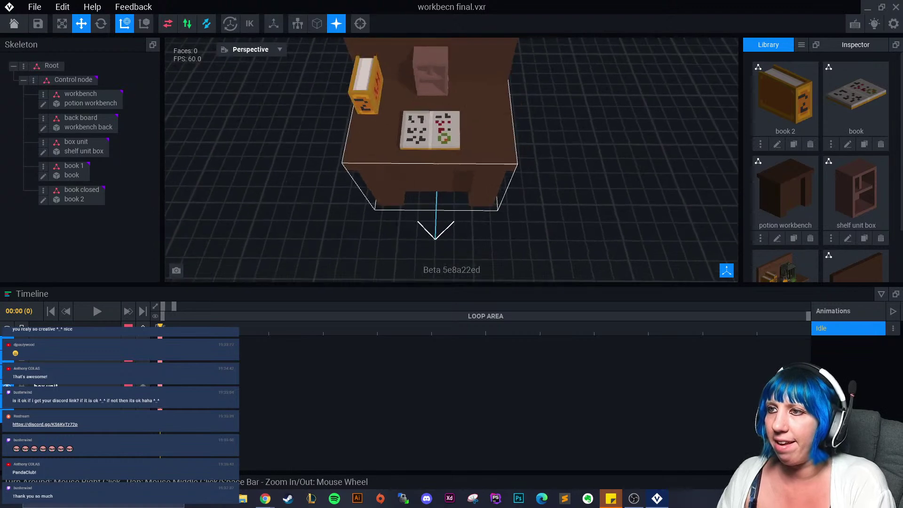
right_click_drag(459, 179, 400, 170)
scroll(461, 178, "up", 3)
left_click(399, 155)
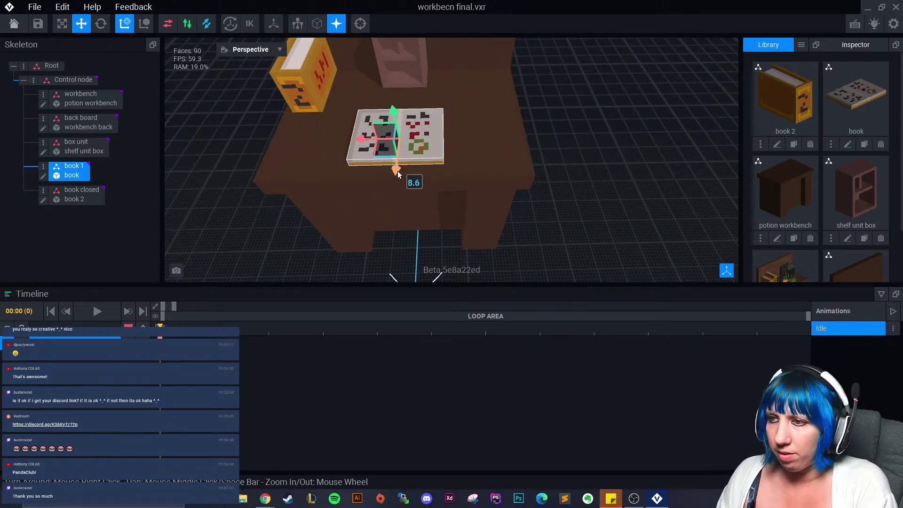
left_click_drag(397, 170, 397, 174)
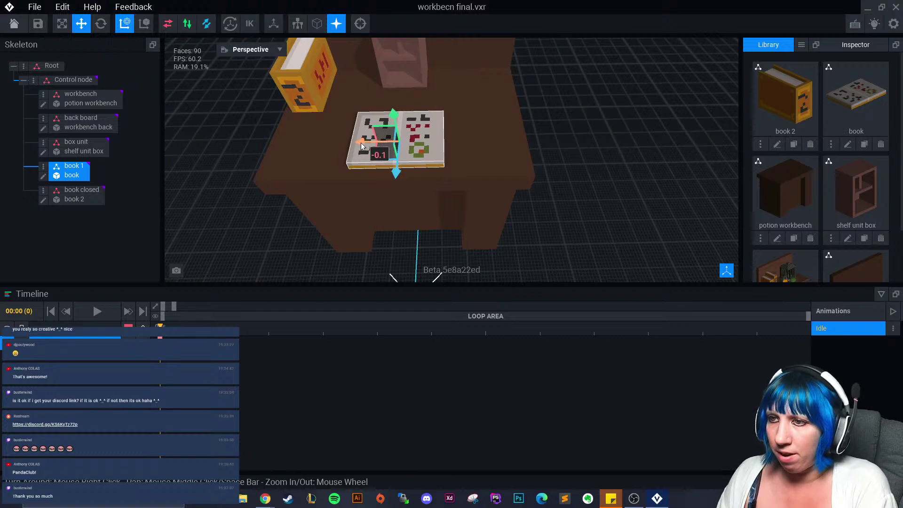
left_click(639, 174)
- Open the closed book's model, book 2, for editing and face its page edges
right_click_drag(639, 174, 639, 151)
left_click(80, 190)
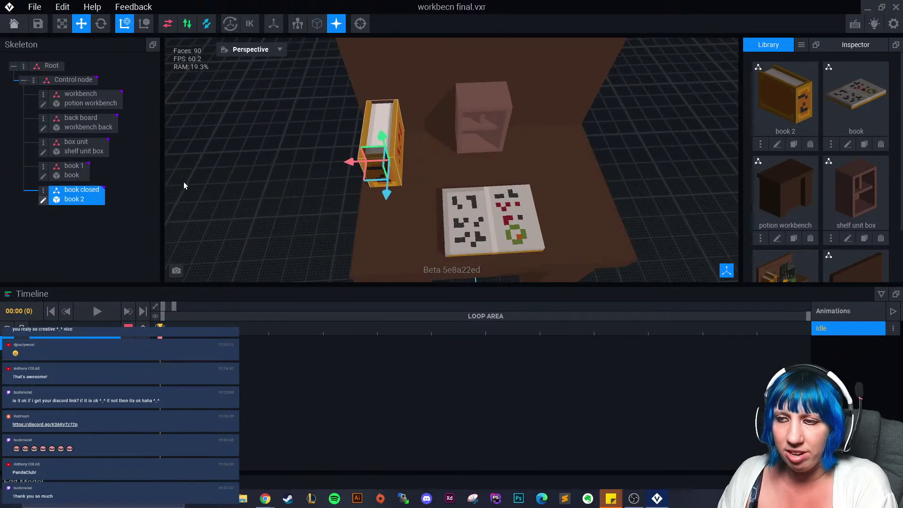
left_click(43, 200)
right_click_drag(383, 163, 383, 163)
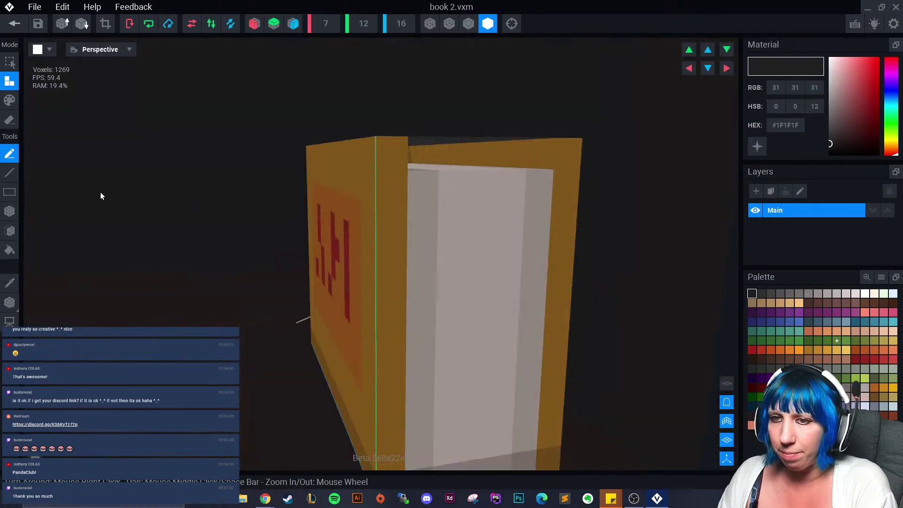
- Erase the outer voxel layers of the pages and cover edges on the closed book's open side, face by face
left_click(8, 235)
left_click(10, 121)
mouse_move(388, 224)
left_mouse_down()
mouse_move(532, 244)
mouse_move(560, 235)
mouse_move(534, 235)
left_mouse_up()
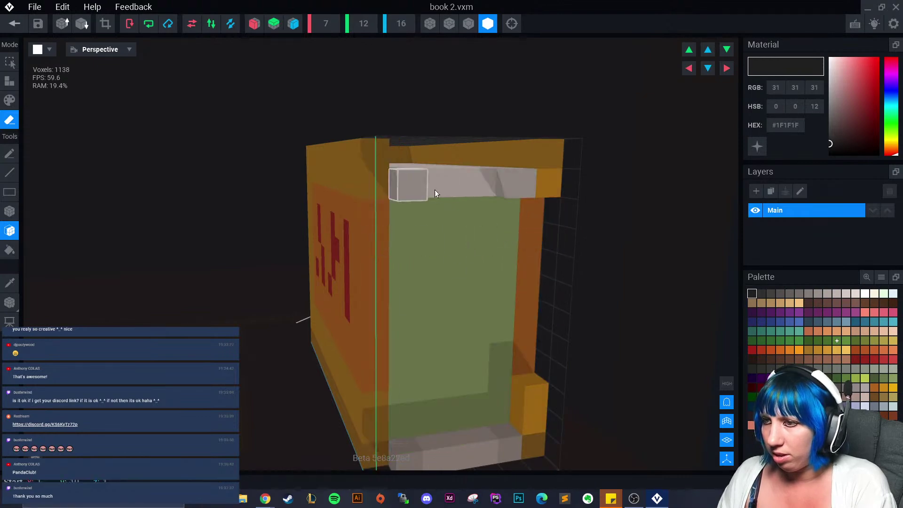
left_click(543, 190)
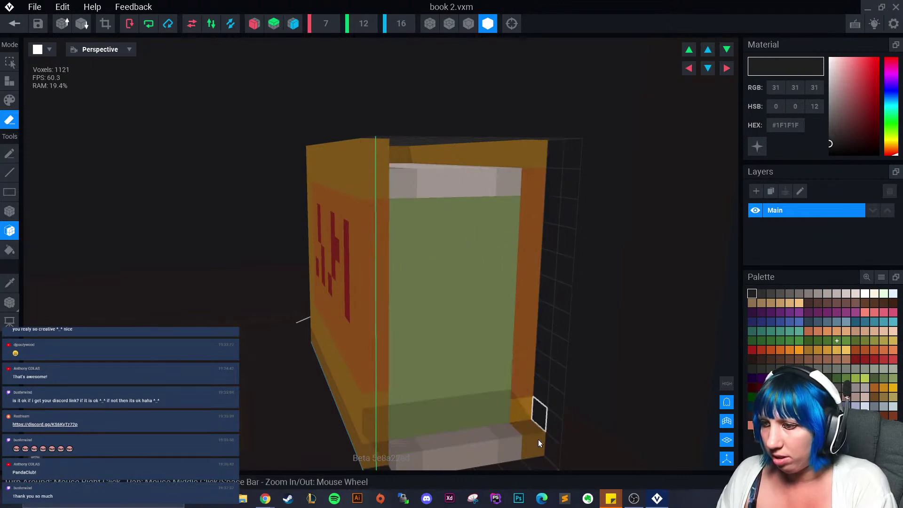
left_click(527, 445)
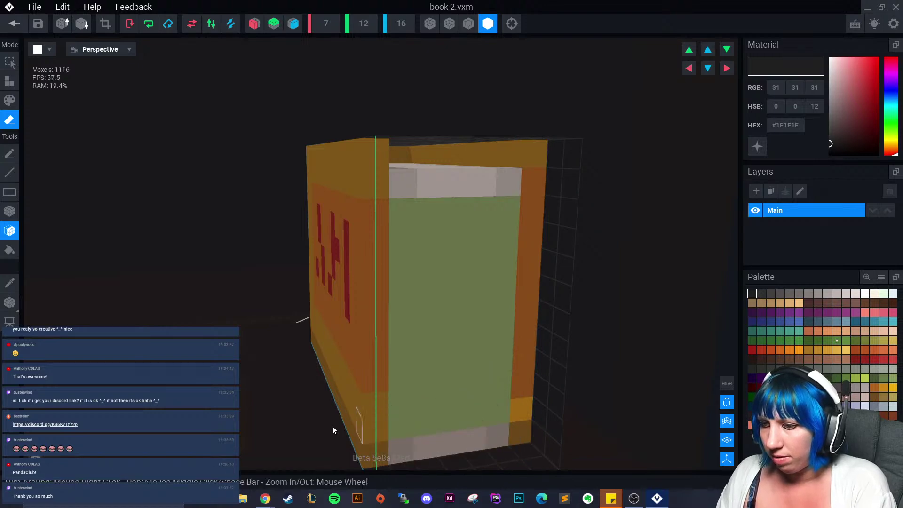
- Sample the light page colour #D4C8C3 and paint it over the central green strip on the closed book's page edge
left_click(10, 283)
right_click_drag(521, 249, 480, 303)
left_click(449, 190)
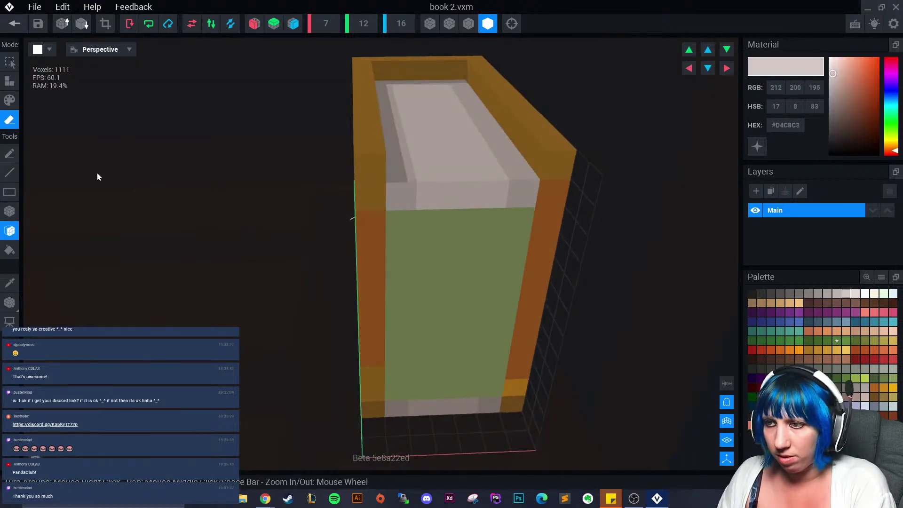
left_click(14, 102)
left_click(9, 211)
right_click_drag(329, 235, 445, 218)
mouse_move(444, 218)
left_mouse_down()
mouse_move(475, 378)
mouse_move(481, 375)
left_mouse_up()
right_click_drag(482, 375, 468, 243)
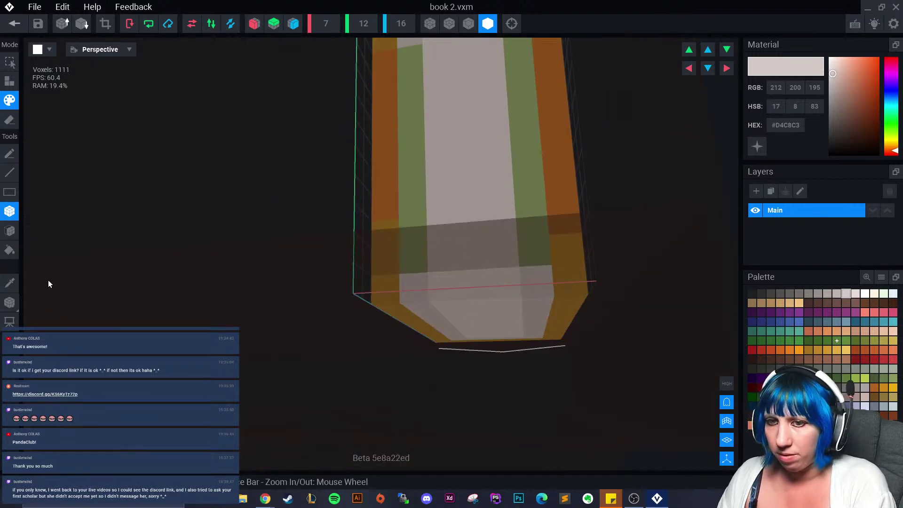
- Sample the darker page colour #BEB4AF and paint over the two remaining green side strips of the page edge
left_click(10, 283)
left_click(419, 281)
right_click_drag(419, 281, 430, 119)
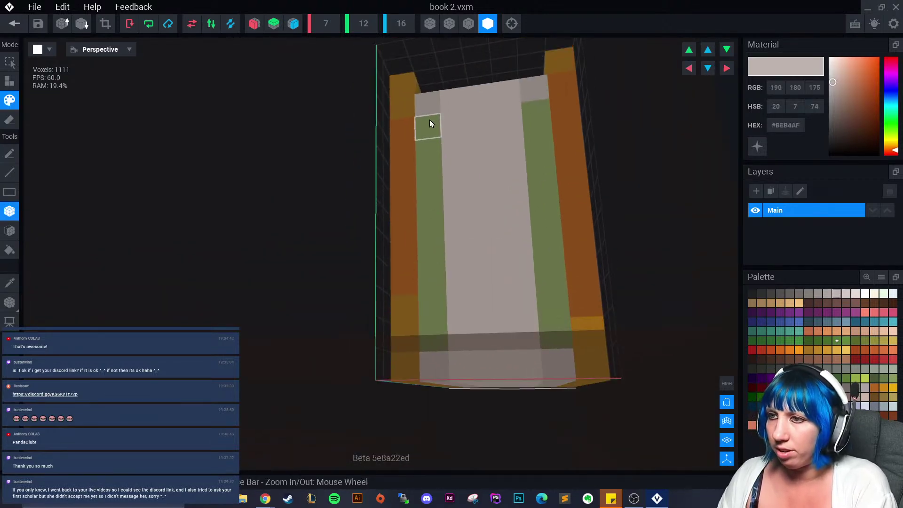
left_click_drag(430, 119, 435, 345)
left_click_drag(537, 109, 563, 346)
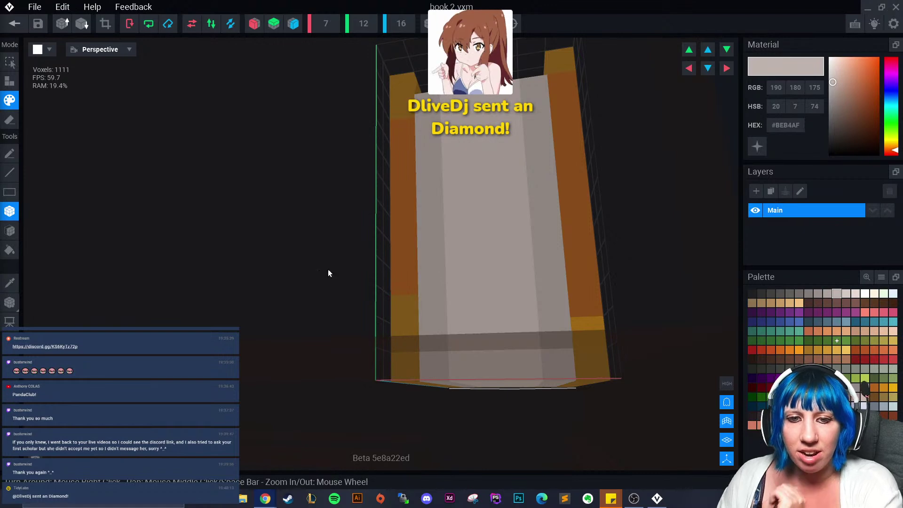
- Sample the cover's brown #A87221 and paint a wider brown border around the orange panel on the plain cover
scroll(462, 275, "up", 3)
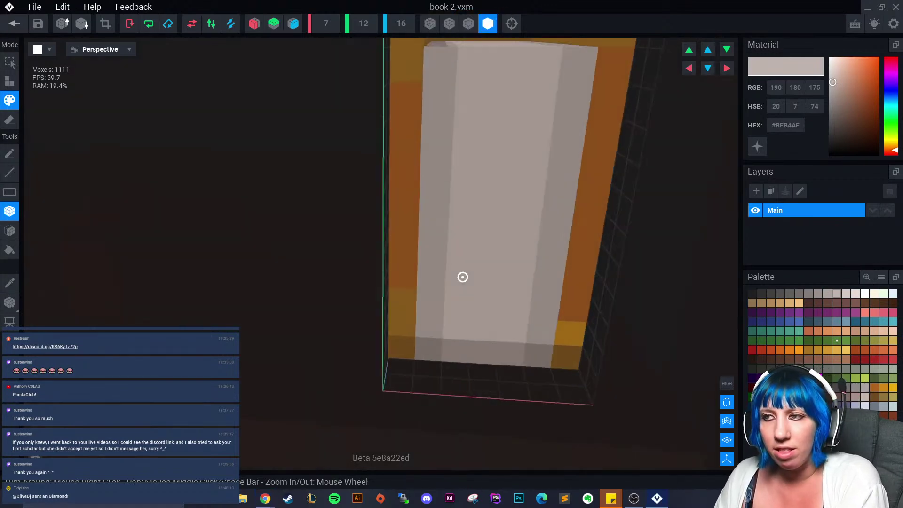
mouse_move(462, 277)
right_mouse_down()
mouse_move(364, 306)
mouse_move(365, 298)
mouse_move(399, 292)
mouse_move(355, 318)
mouse_move(407, 346)
mouse_move(359, 328)
mouse_move(375, 338)
mouse_move(351, 347)
mouse_move(353, 335)
right_mouse_up()
left_click(9, 282)
left_click(317, 336)
scroll(353, 335, "up", 3)
left_click_drag(353, 335, 414, 378)
scroll(413, 379, "down", 3)
right_click_drag(413, 379, 432, 366)
left_click_drag(421, 335, 687, 369)
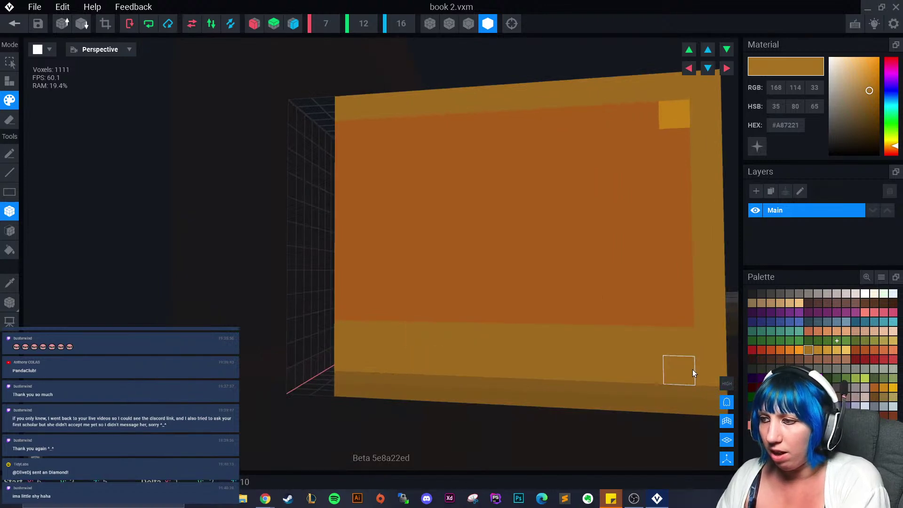
scroll(571, 281, "down", 3)
right_click_drag(571, 281, 526, 287)
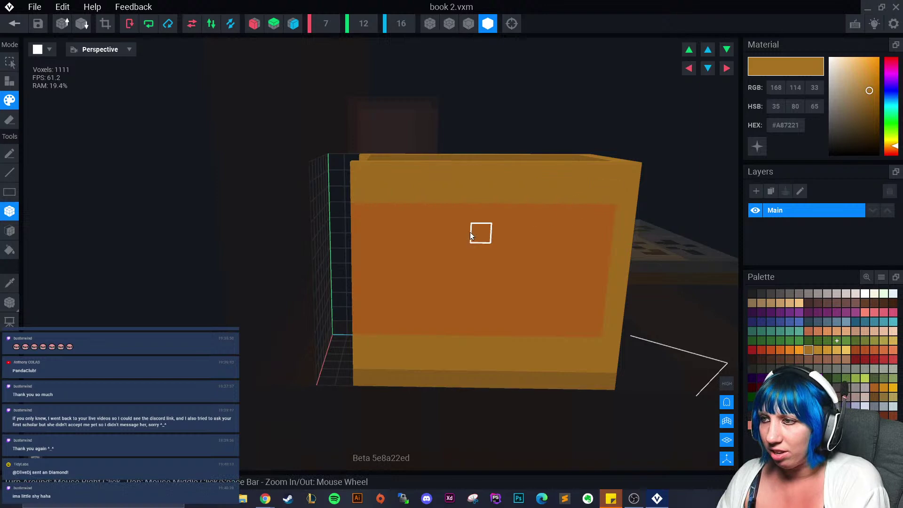
- Sample the dark grey #302F2F and repaint the red runes on the book's other cover with it
right_click_drag(471, 233, 472, 236)
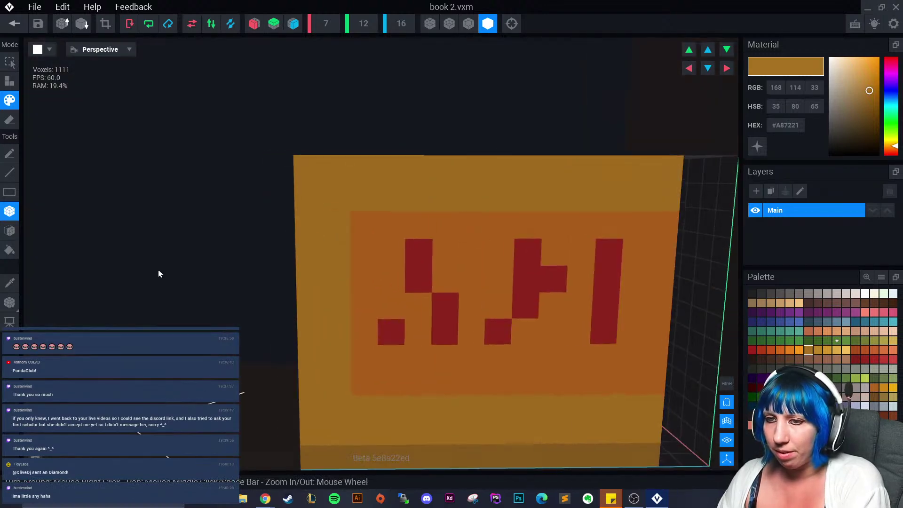
left_click(13, 283)
right_click_drag(444, 330, 443, 330)
left_click(338, 283)
right_click_drag(390, 305, 390, 304)
left_click_drag(560, 254, 558, 293)
left_click(599, 328)
left_click(601, 364)
middle_click_drag(601, 352, 601, 352)
left_click(438, 320)
left_click(474, 277)
left_click(476, 237)
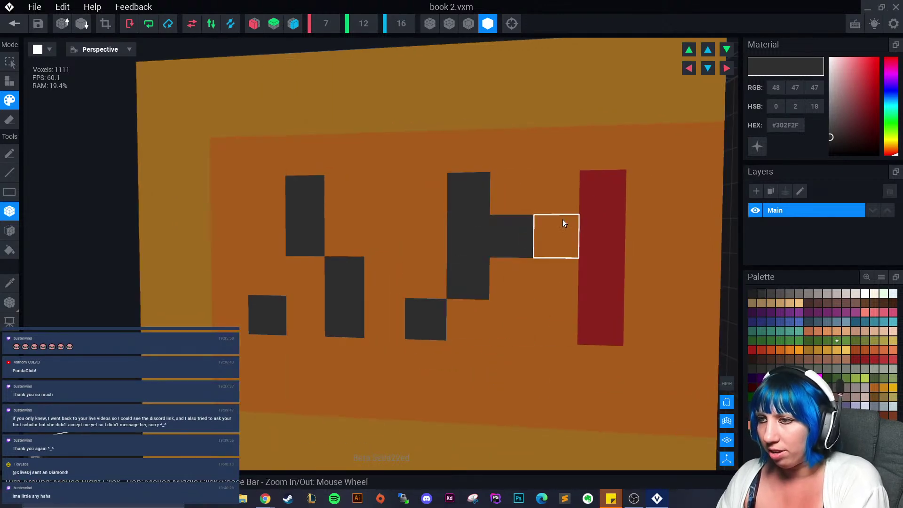
left_click_drag(603, 192, 602, 321)
mouse_move(602, 320)
right_mouse_down()
mouse_move(547, 302)
mouse_move(493, 333)
right_mouse_up()
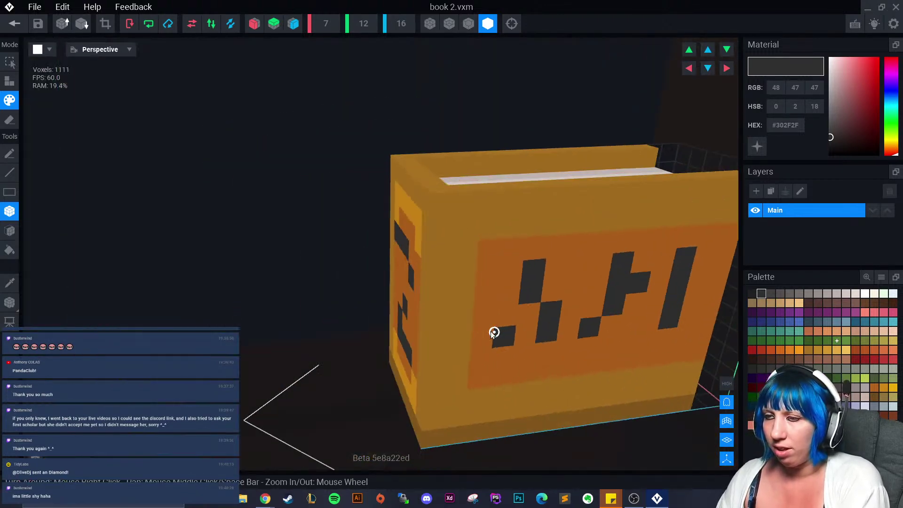
- Turn on X-axis symmetry and paint gold #CE8716 accent voxels at the orange cover panel's two spine-side corners
left_click(254, 24)
right_click_drag(413, 142, 348, 232)
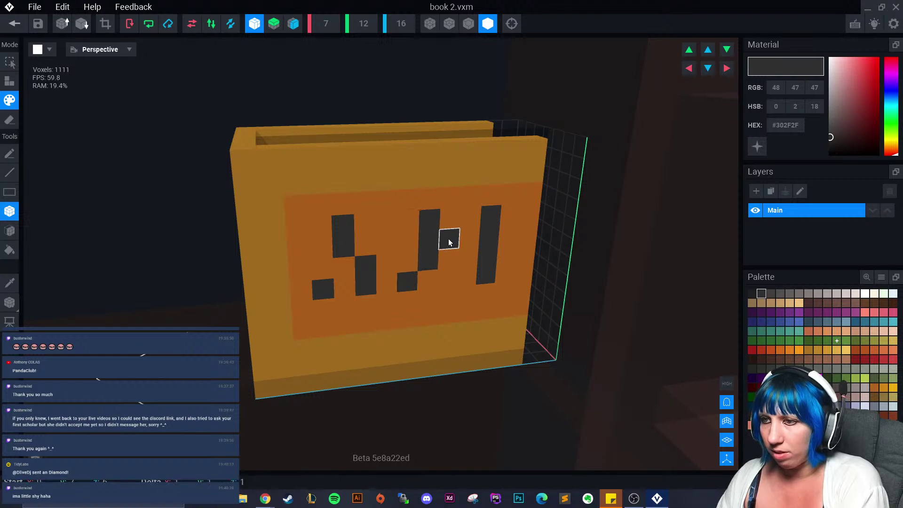
right_click_drag(491, 268, 393, 276)
left_click(9, 282)
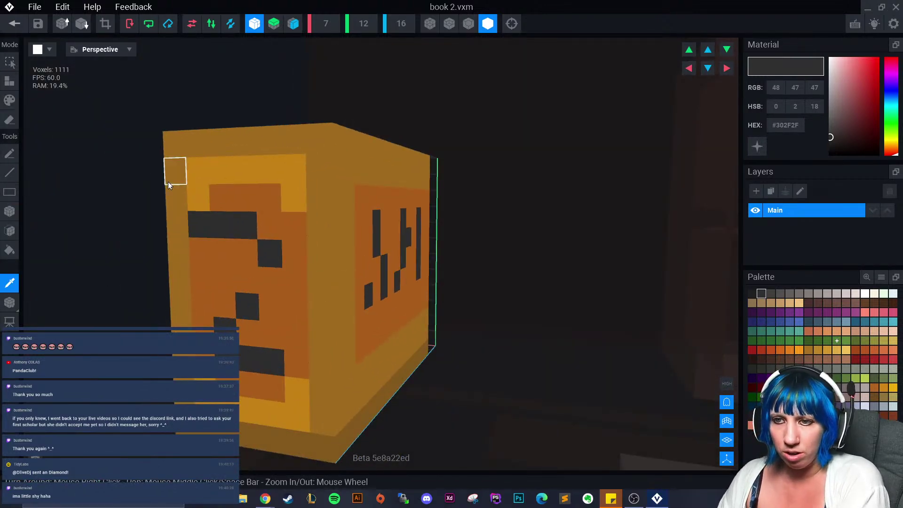
left_click(193, 187)
left_click(9, 283)
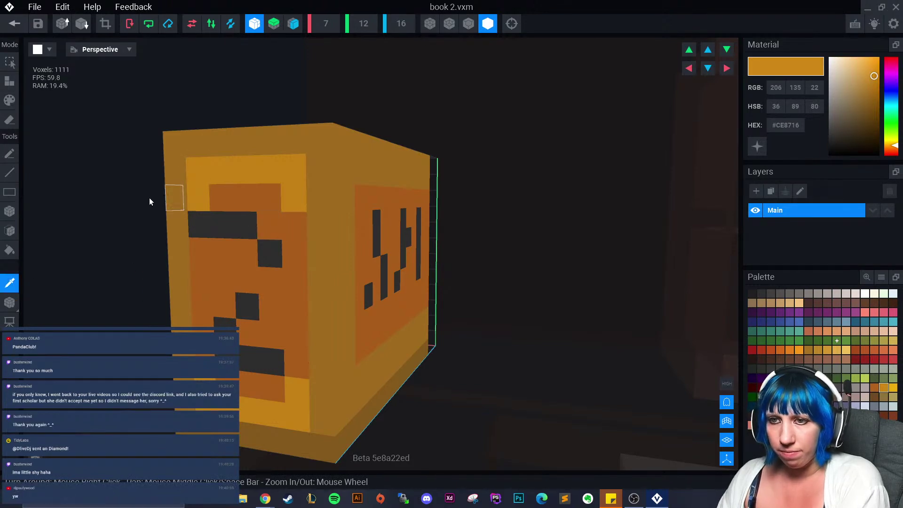
left_click(197, 189)
right_click_drag(202, 190, 329, 214)
left_click_drag(384, 196, 390, 174)
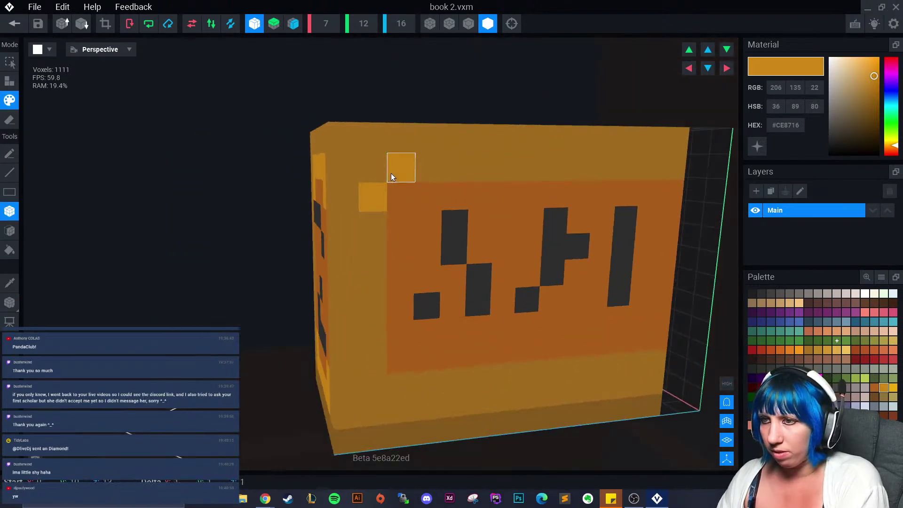
right_click_drag(553, 316, 569, 365)
- Narrow the orange cover panel at its open edge with brown #A87221 and replace the last rune with orange #B2631E
left_click(9, 282)
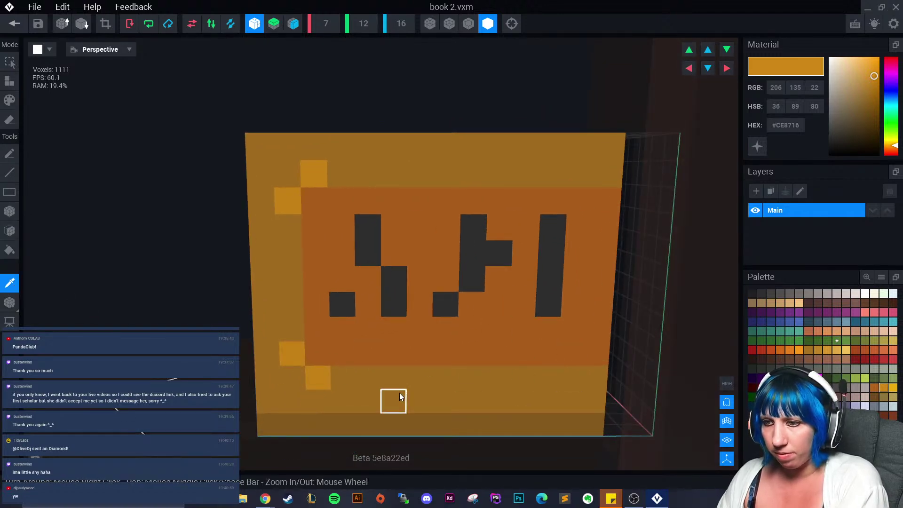
left_click(399, 393)
left_click_drag(596, 204, 607, 348)
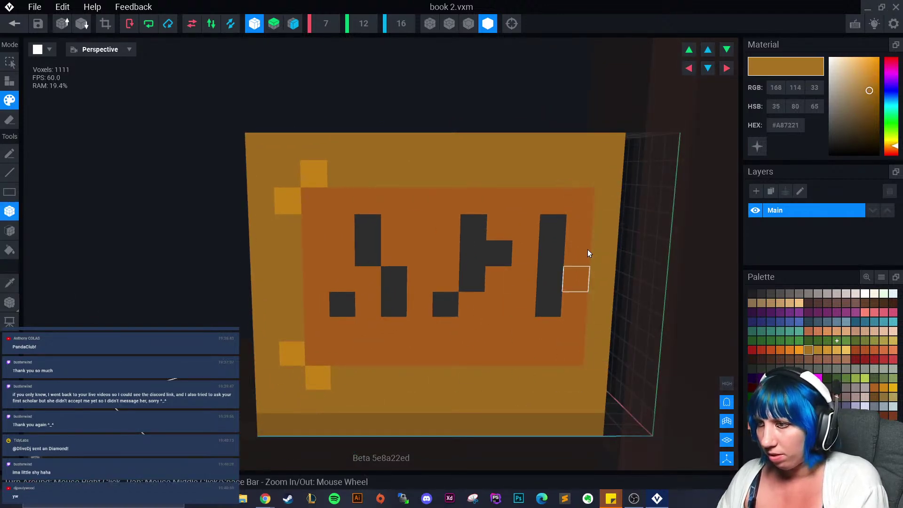
left_click_drag(588, 205, 594, 353)
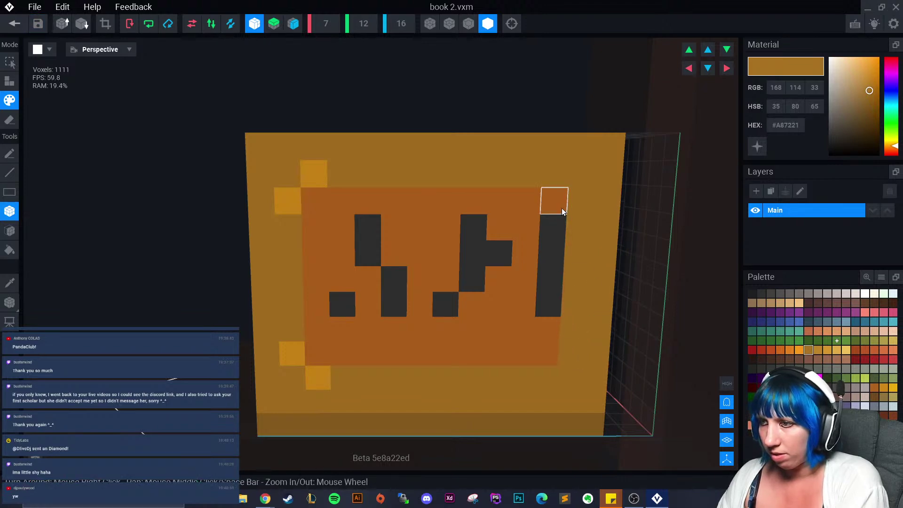
left_click_drag(556, 195, 560, 369)
left_click(10, 282)
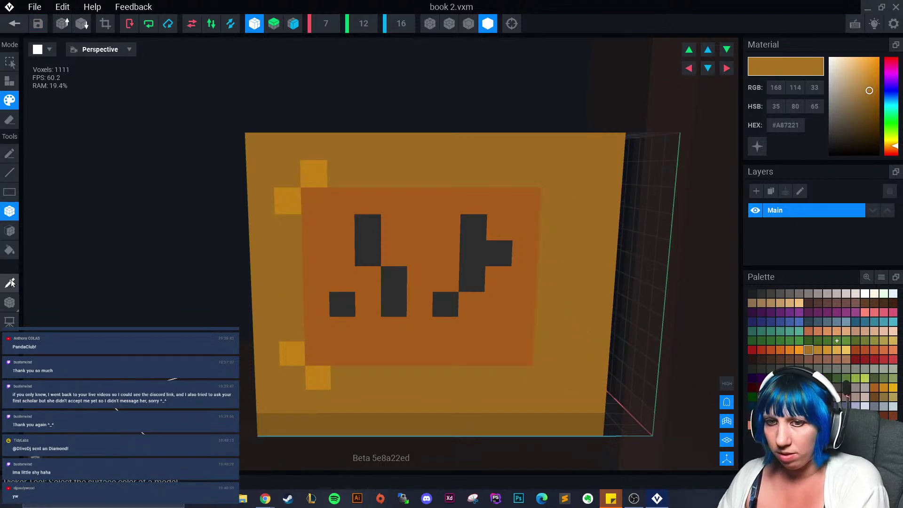
left_click(493, 358)
left_click_drag(553, 200, 545, 358)
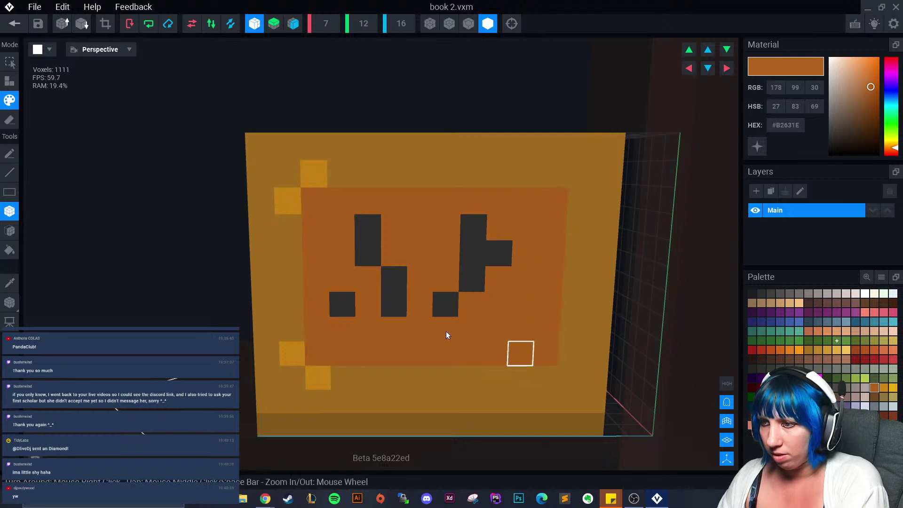
- Paint gold #CE8716 accent voxels at the two open-edge corners of the orange cover panel
left_click(10, 282)
left_click(289, 353)
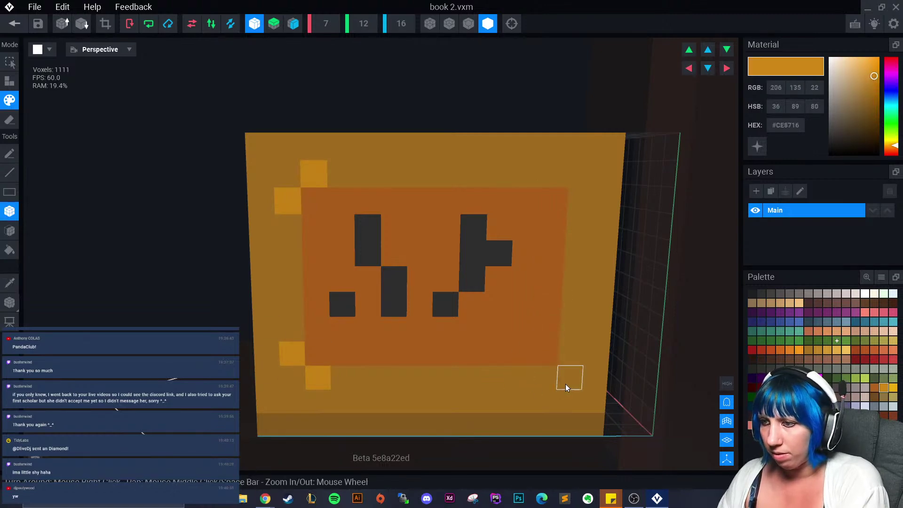
left_click(544, 377)
left_click(579, 201)
left_click(553, 174)
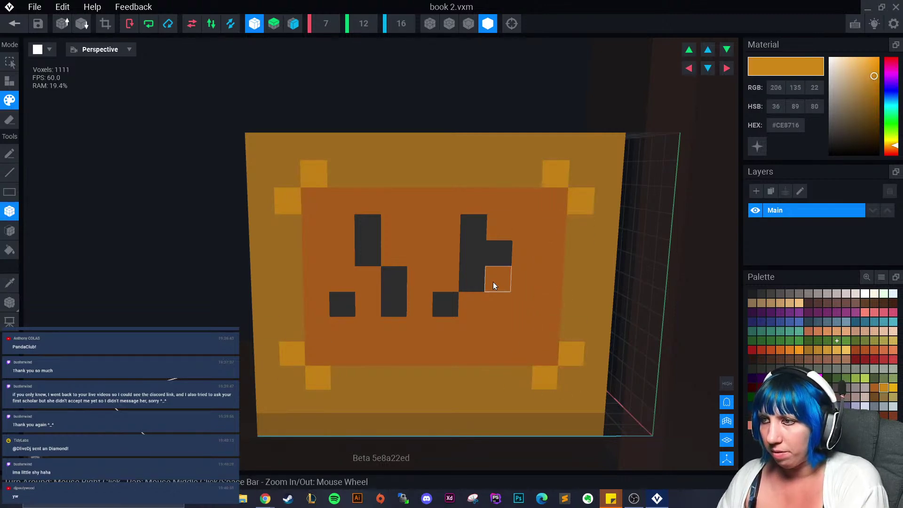
- Trim the empty volume around the closed book and return to the workbench scene, saving the changes to book 2.vxm
scroll(470, 277, "down", 2)
right_click_drag(448, 267, 442, 266)
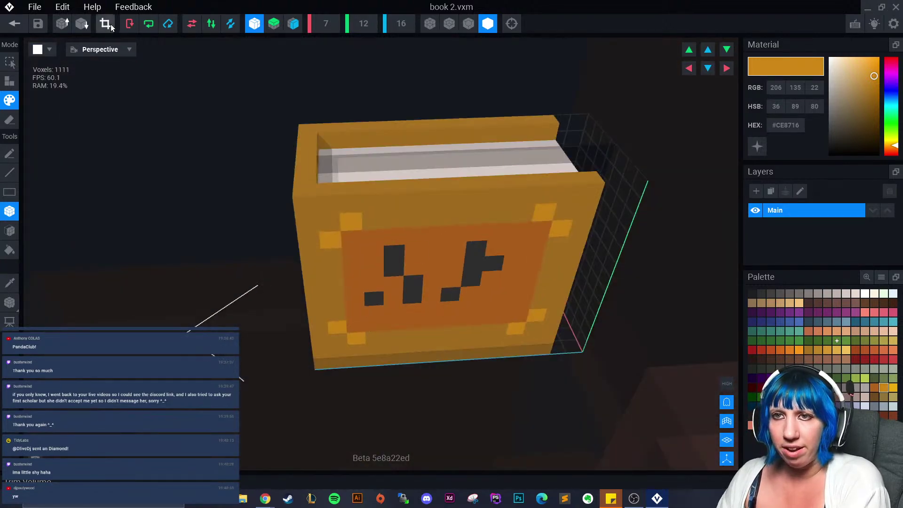
left_click(14, 23)
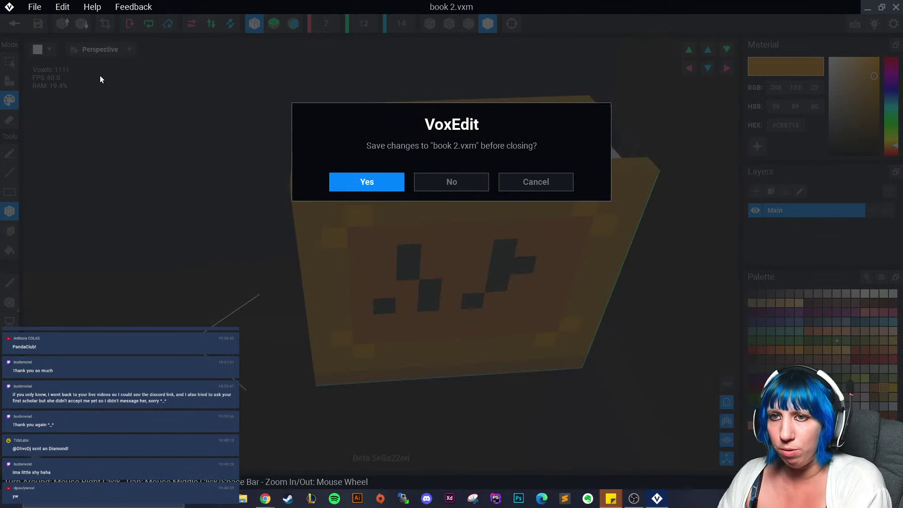
left_click(504, 182)
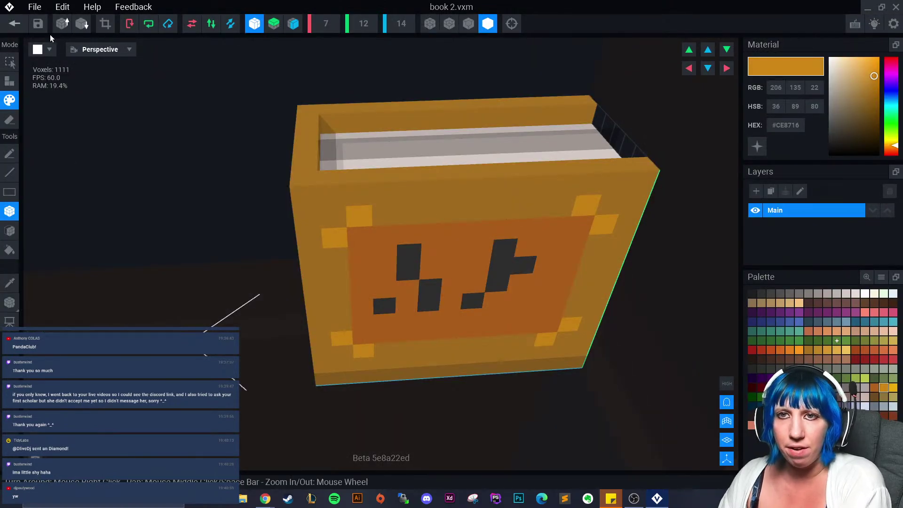
left_click(14, 24)
left_click(351, 177)
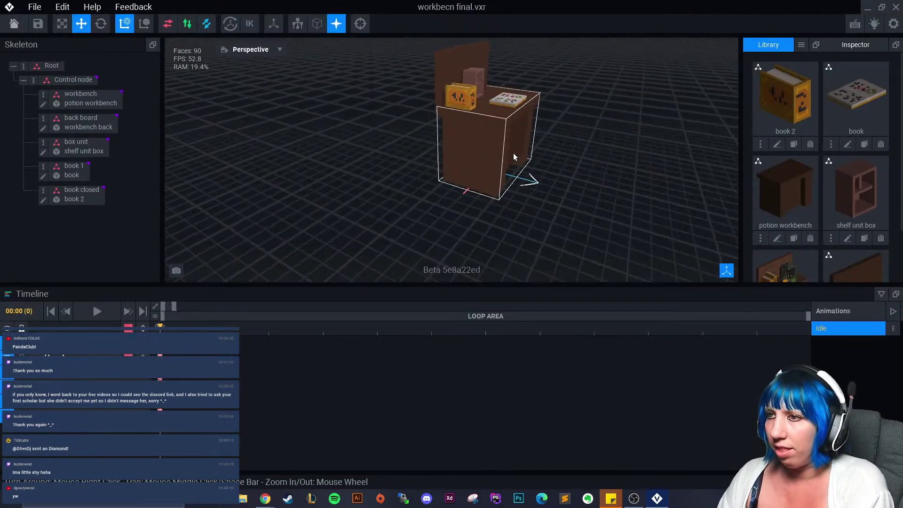
- Select the closed book on the workbench and nudge it across the tabletop towards the side edge
scroll(512, 153, "up", 10)
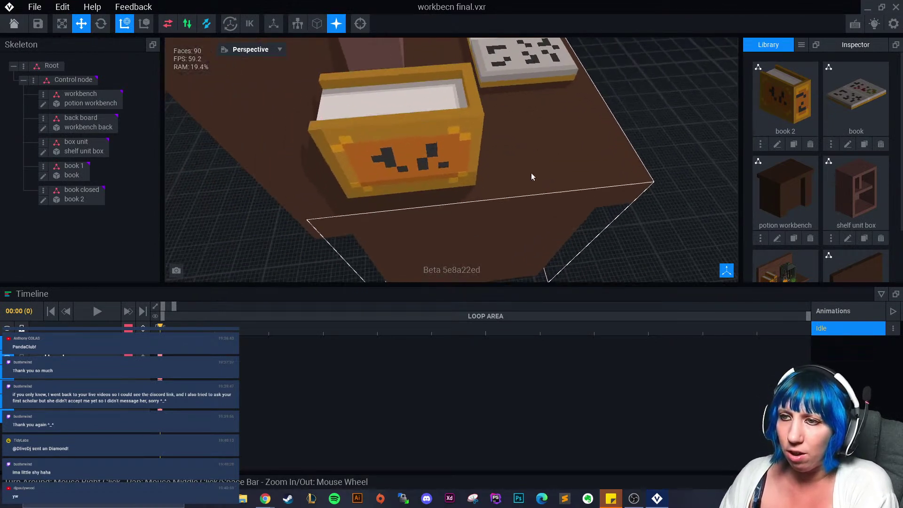
left_click(421, 186)
left_click_drag(451, 167, 443, 168)
left_click_drag(399, 204, 407, 220)
left_click(687, 112)
scroll(687, 112, "down", 5)
right_click_drag(592, 120, 537, 122)
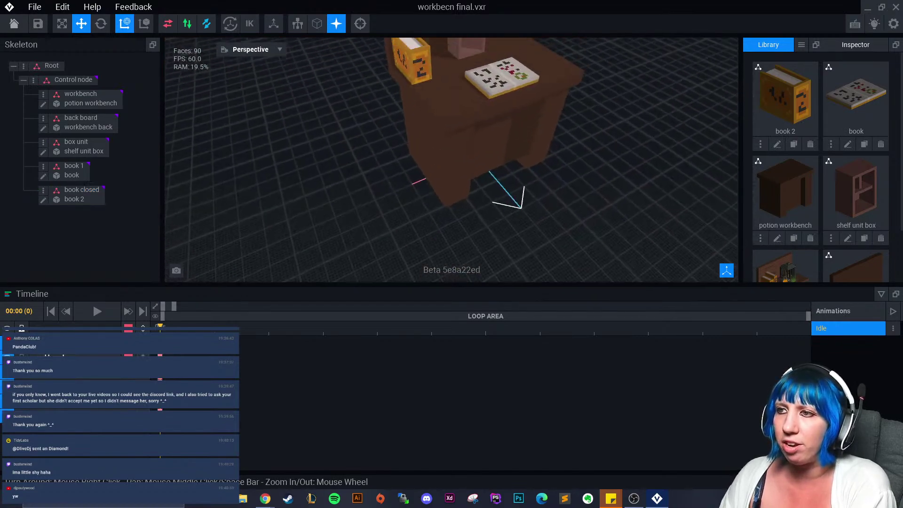
- Open the shelf unit box model for editing and set its volume width to 15 and height to 20
scroll(536, 122, "up", 5)
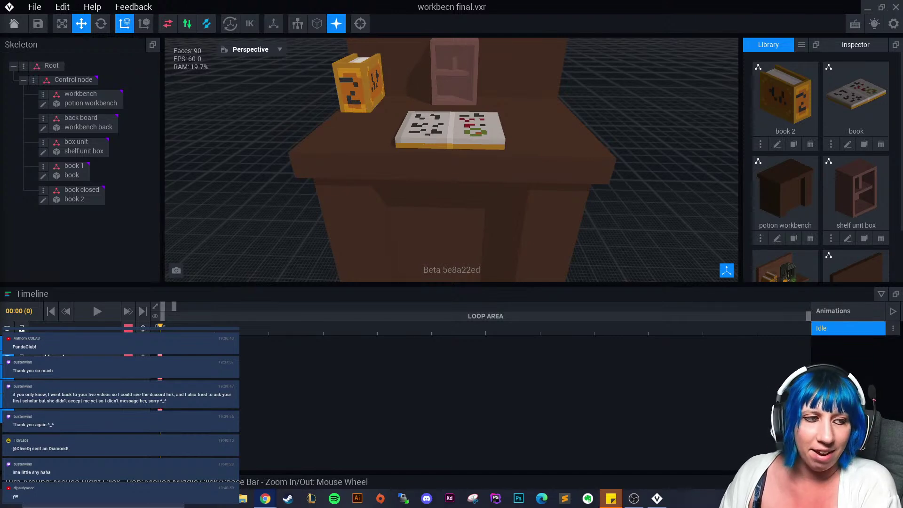
mouse_move(459, 169)
right_mouse_down()
mouse_move(467, 162)
mouse_move(455, 166)
right_mouse_up()
left_click(455, 165)
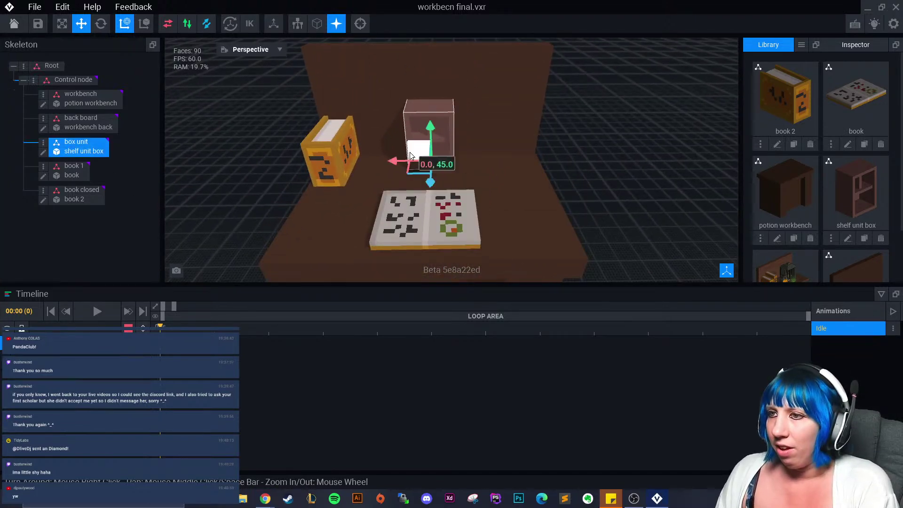
left_click(43, 151)
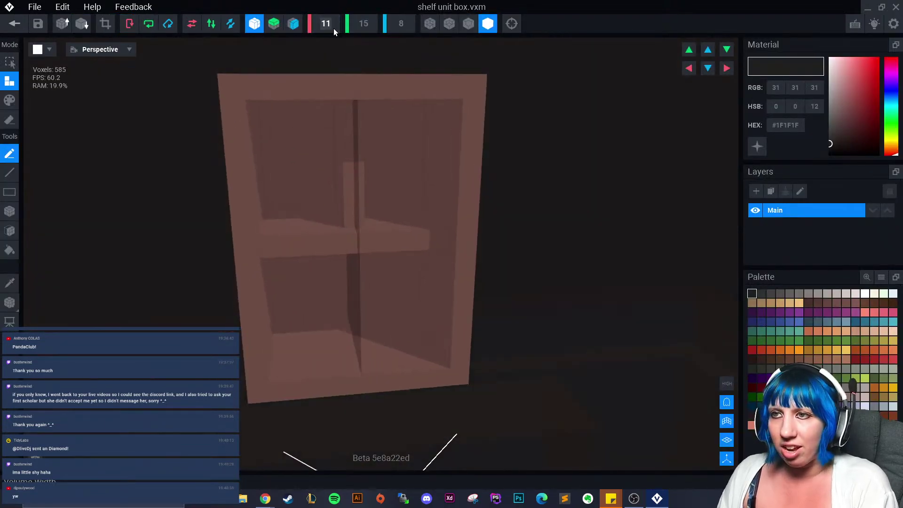
left_click_drag(334, 28, 363, 33)
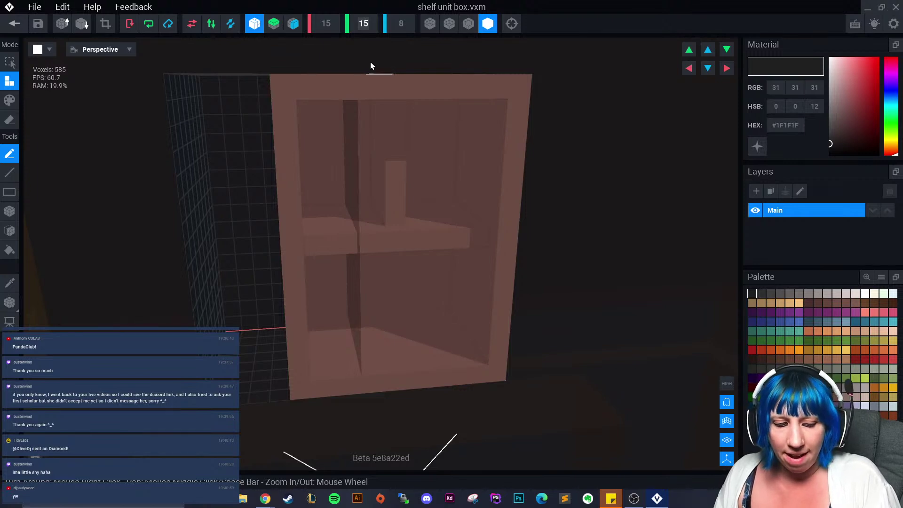
type("20")
key("Return")
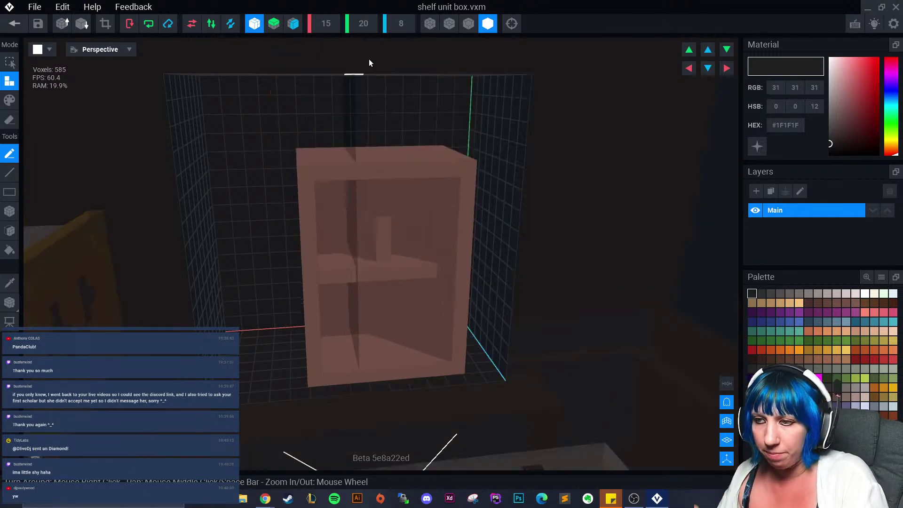
- Add a back wall and outer frame around the existing shelf in its sampled brown #725048, and display the model with outlined edges
left_click(11, 282)
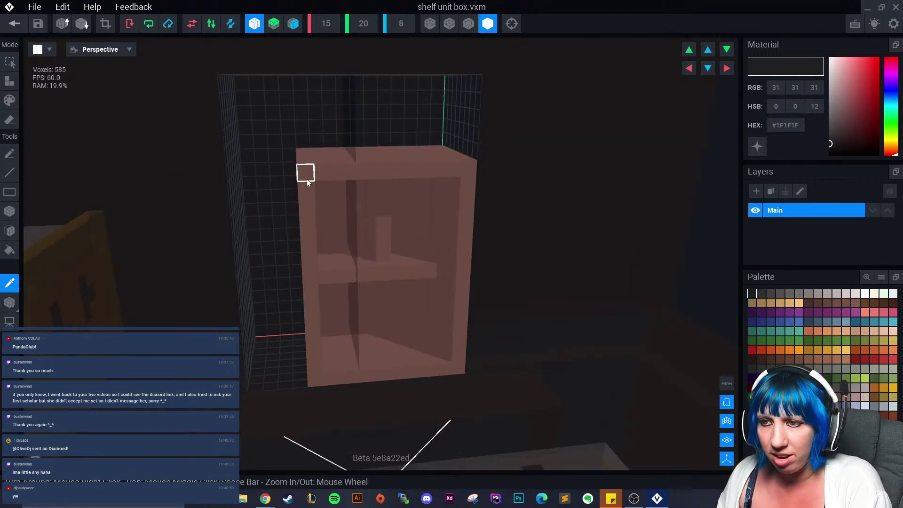
left_click(306, 173)
left_click(10, 231)
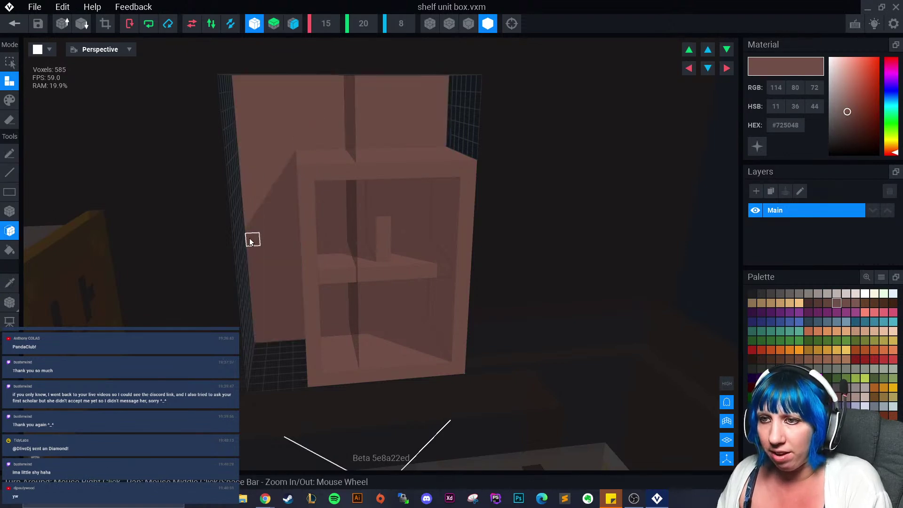
left_click(390, 127)
right_click_drag(389, 127, 290, 238)
left_click(290, 267)
left_click(469, 24)
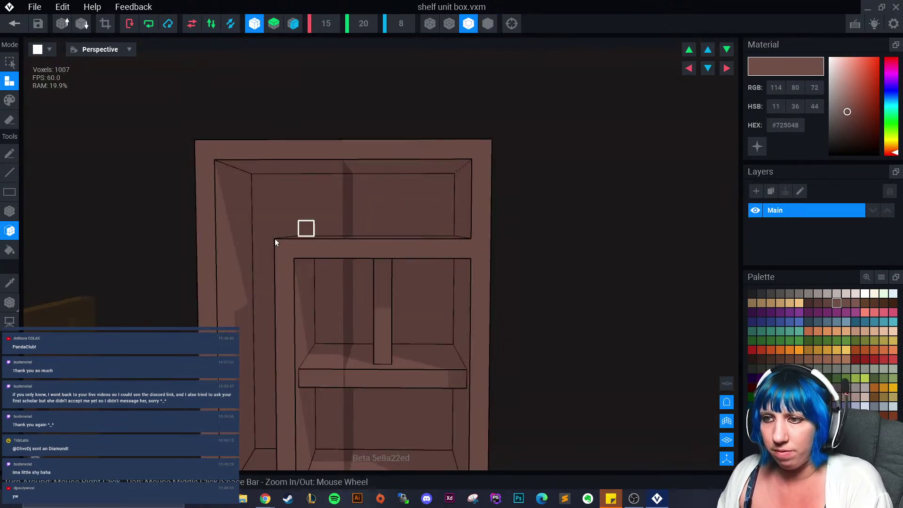
- Erase the old inner frame, shelf and divider from the shelf unit, keeping only the outer box and back wall
middle_click_drag(276, 241, 276, 167)
scroll(105, 222, "down", 3)
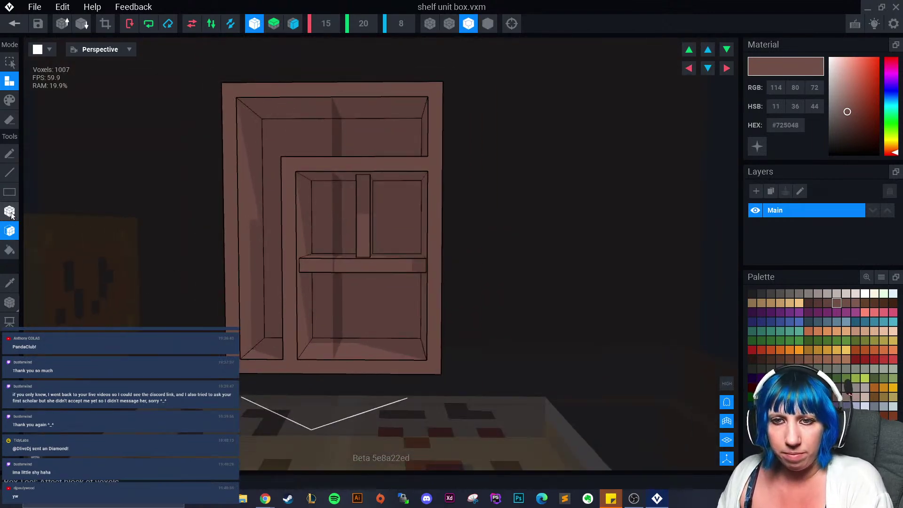
left_click(11, 120)
mouse_move(339, 221)
right_mouse_down()
mouse_move(313, 205)
mouse_move(362, 202)
mouse_move(296, 236)
mouse_move(353, 231)
mouse_move(358, 276)
mouse_move(346, 264)
mouse_move(372, 224)
right_mouse_up()
left_click(363, 201)
left_click(393, 258)
right_click_drag(393, 258, 370, 249)
left_click(370, 250)
right_click_drag(360, 216, 284, 271)
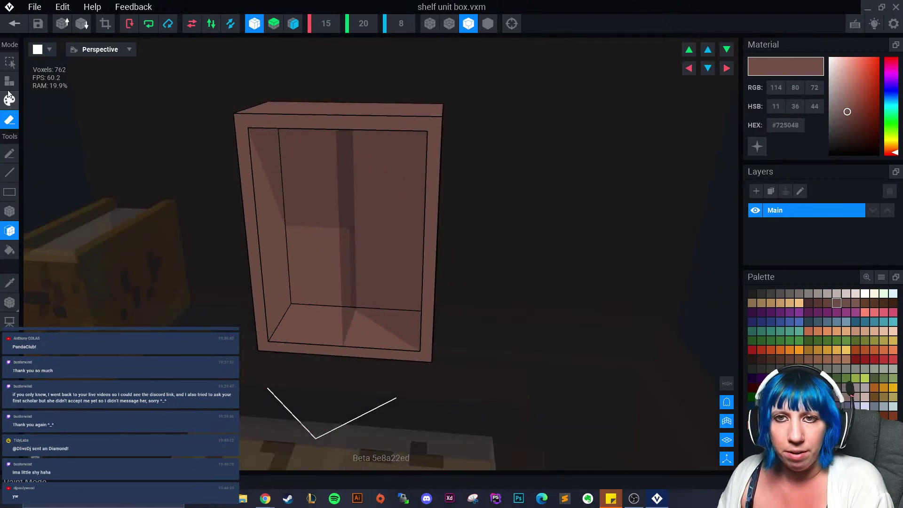
- Build a horizontal shelf across the full interior of the box and extrude it forward to near the front edge
left_click(9, 81)
scroll(343, 202, "up", 5)
left_click(9, 211)
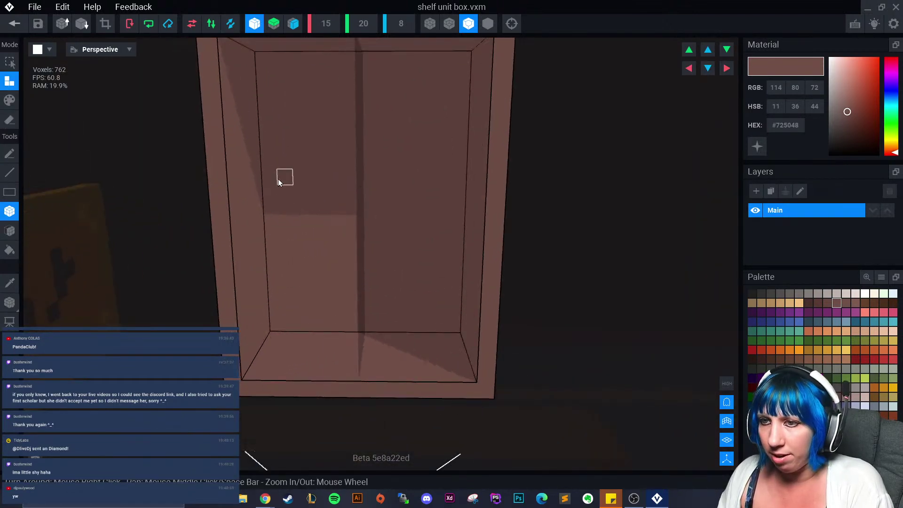
mouse_move(270, 226)
left_mouse_down()
mouse_move(355, 224)
mouse_move(256, 228)
left_mouse_up()
key("ctrl+z")
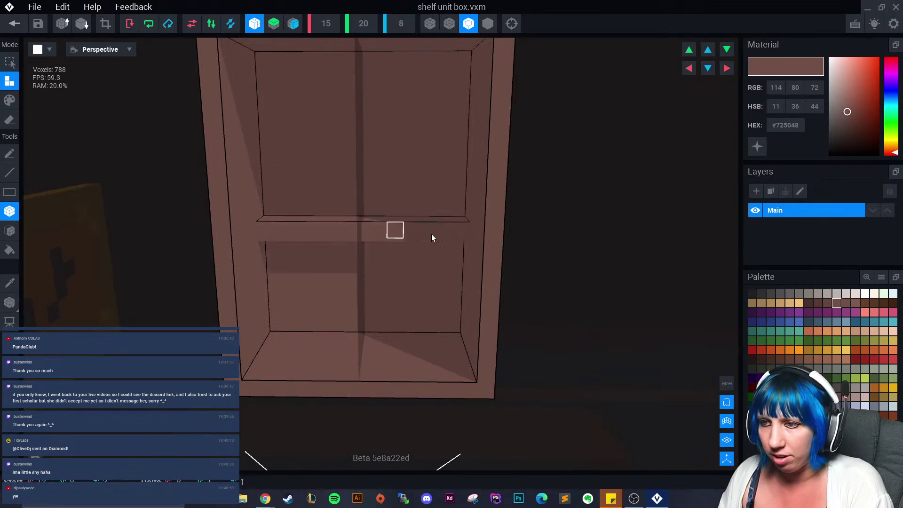
left_click_drag(462, 233, 258, 233)
key("e")
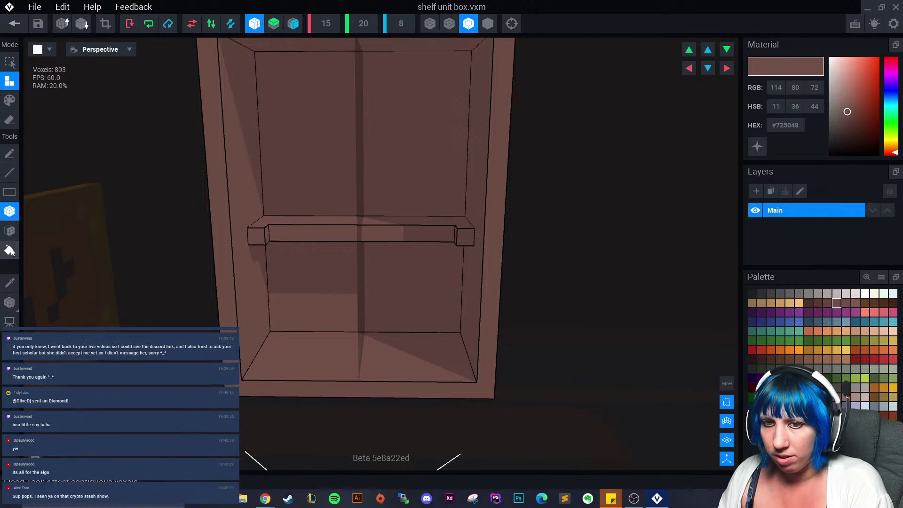
left_click(301, 235)
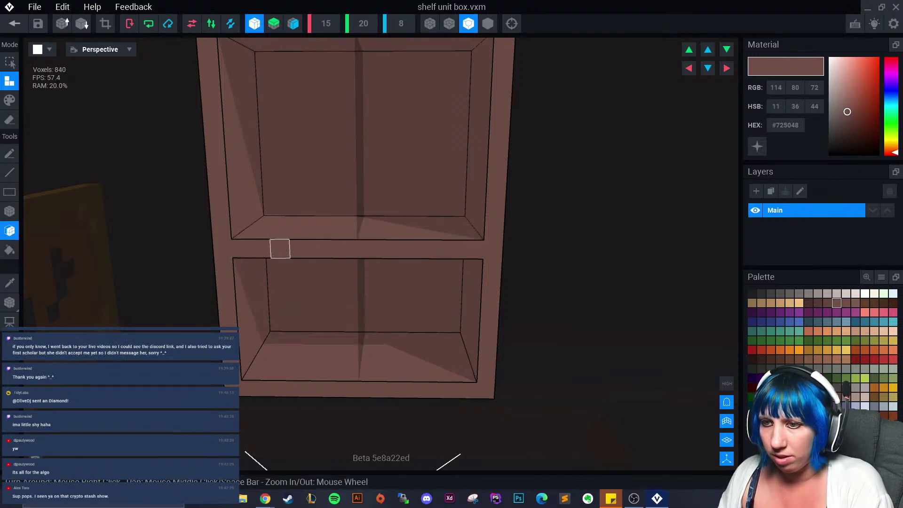
- Add a centred vertical divider above the shelf and a matching strip on the back wall below it
right_click_drag(297, 241, 55, 214)
scroll(297, 244, "up", 3)
scroll(300, 212, "down", 3)
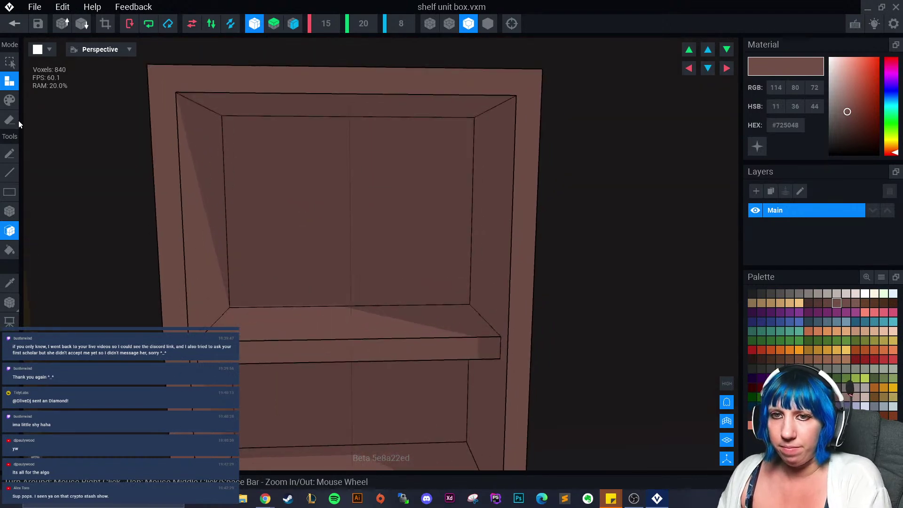
left_click(10, 211)
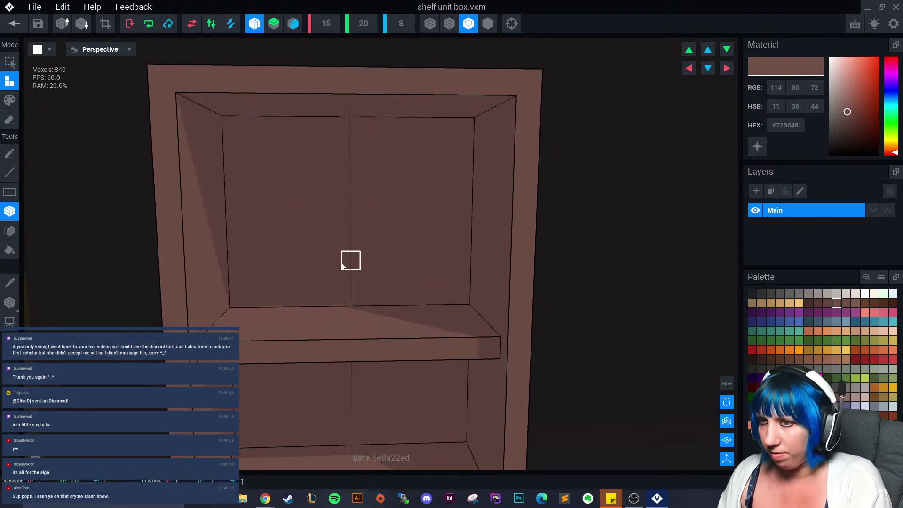
left_click_drag(343, 302, 345, 300)
scroll(348, 326, "down", 2)
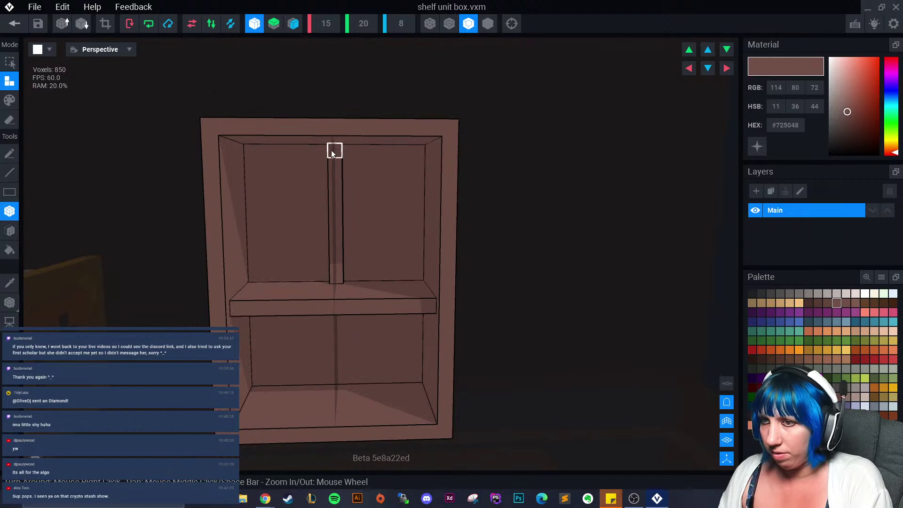
key("ctrl+z")
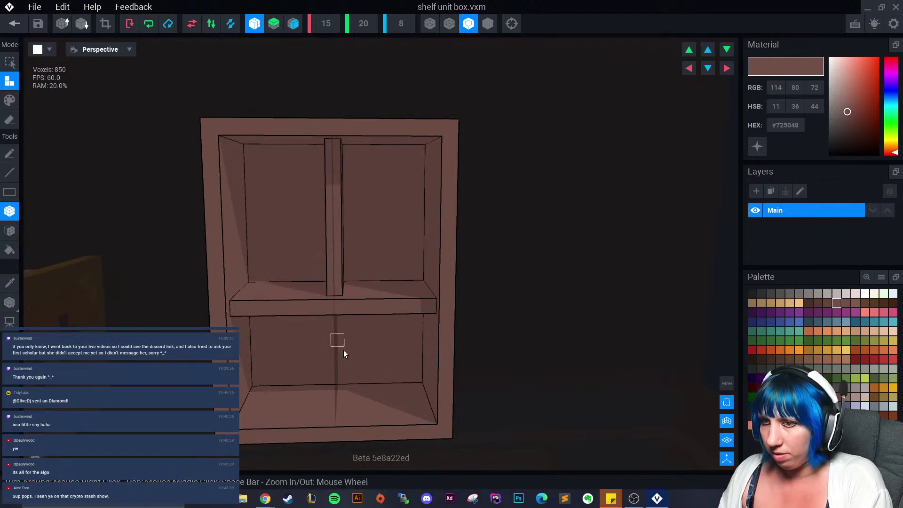
right_click_drag(343, 351, 336, 302)
left_click_drag(337, 303, 337, 357)
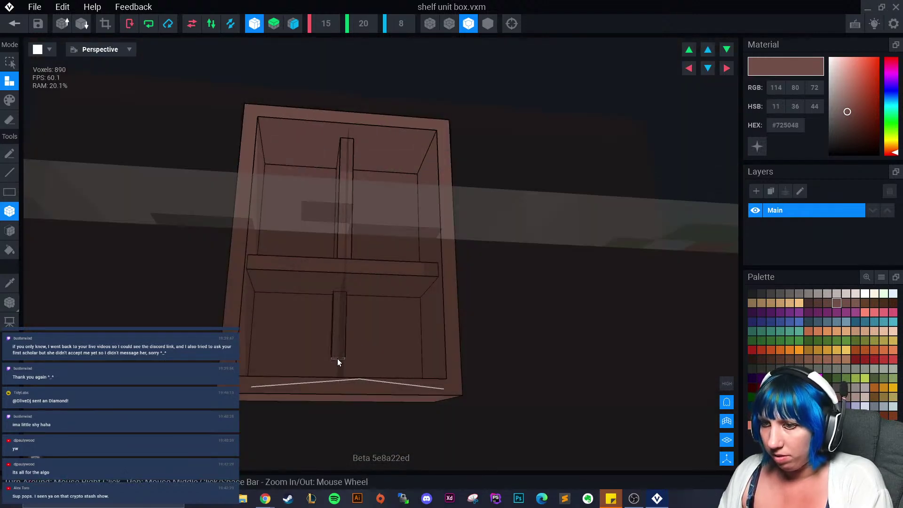
right_click_drag(336, 358, 337, 380)
left_click_drag(337, 381, 337, 377)
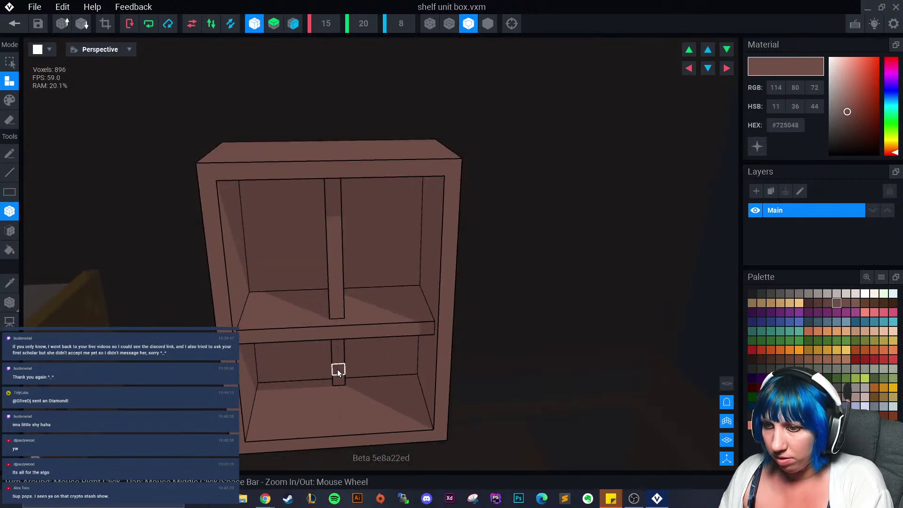
- Extrude the lower divider strip forward until its depth matches the upper divider
right_click_drag(338, 369, 331, 351)
left_click(9, 231)
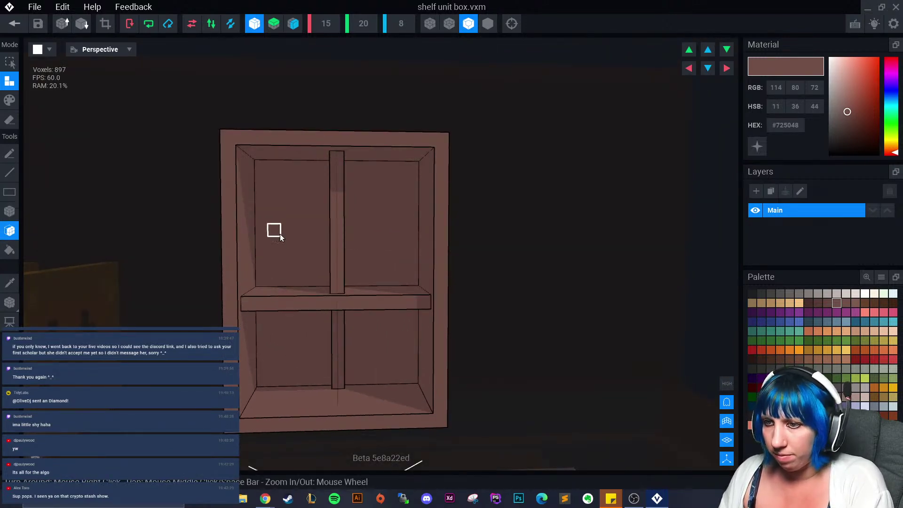
left_click_drag(333, 369, 336, 375)
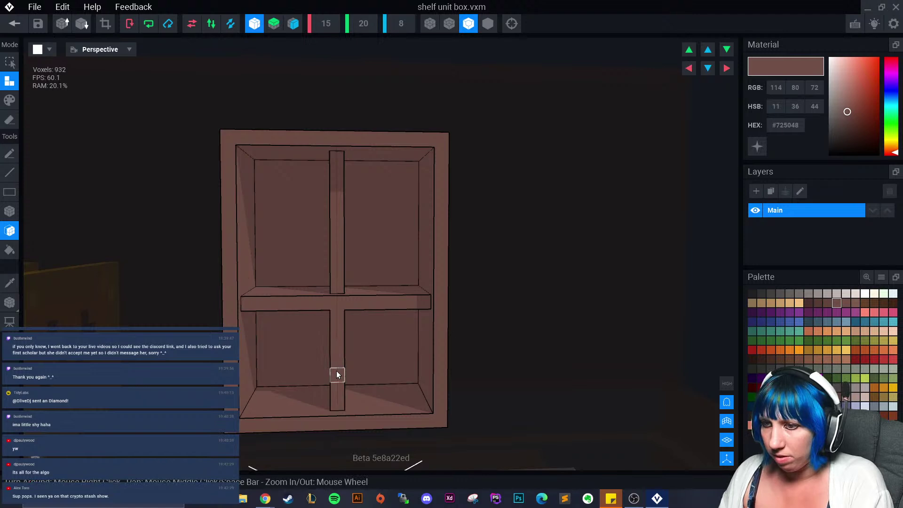
right_click_drag(337, 374, 360, 365)
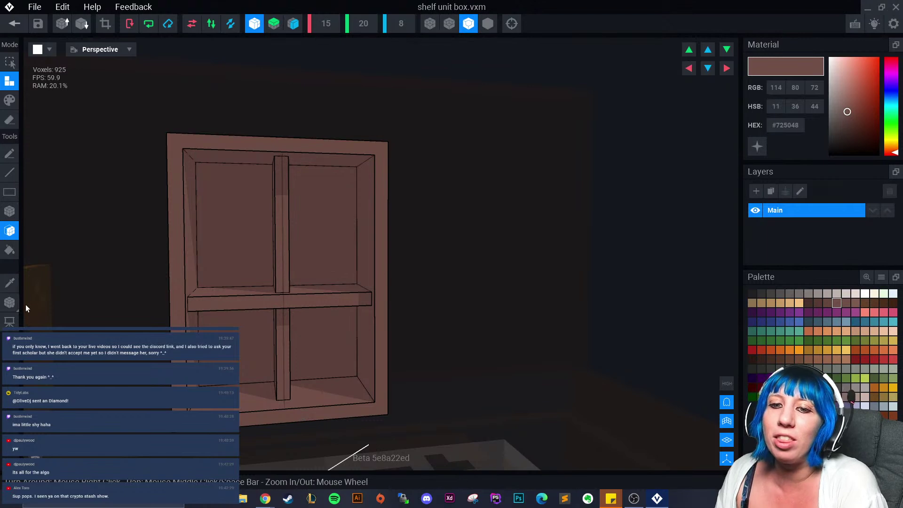
- Save the changes to shelf unit box.vxm and return to the workbench scene
right_click_drag(25, 308, 316, 271)
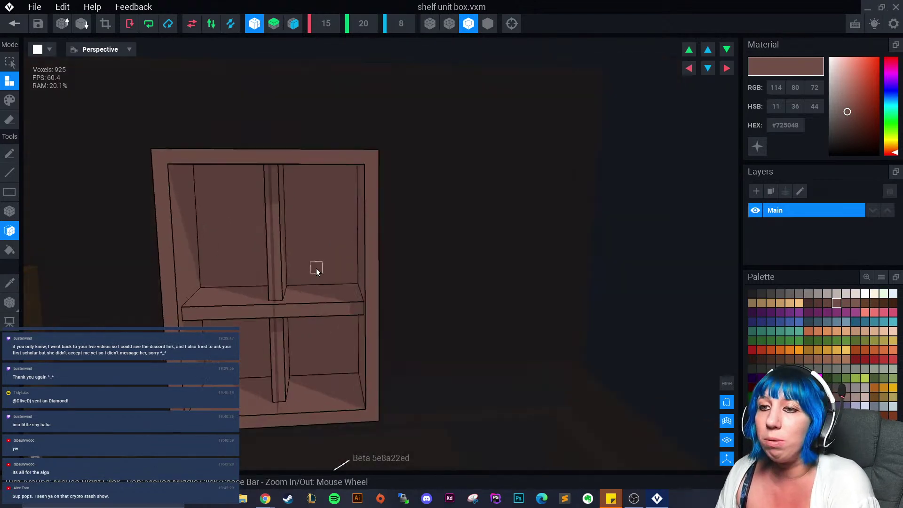
left_click(15, 24)
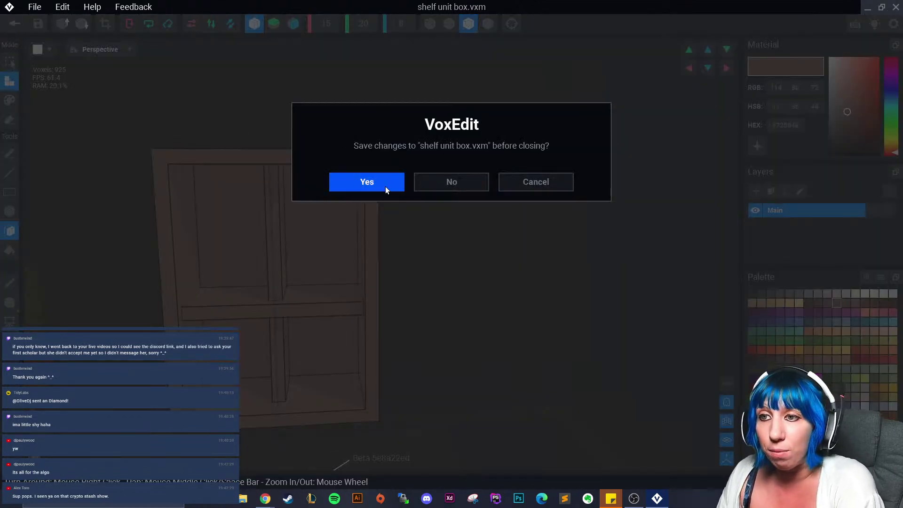
left_click(384, 186)
- Select the shelf unit on the workbench, nudge it along the tabletop's depth, and deselect it
scroll(423, 151, "up", 5)
middle_click_drag(442, 157, 435, 176)
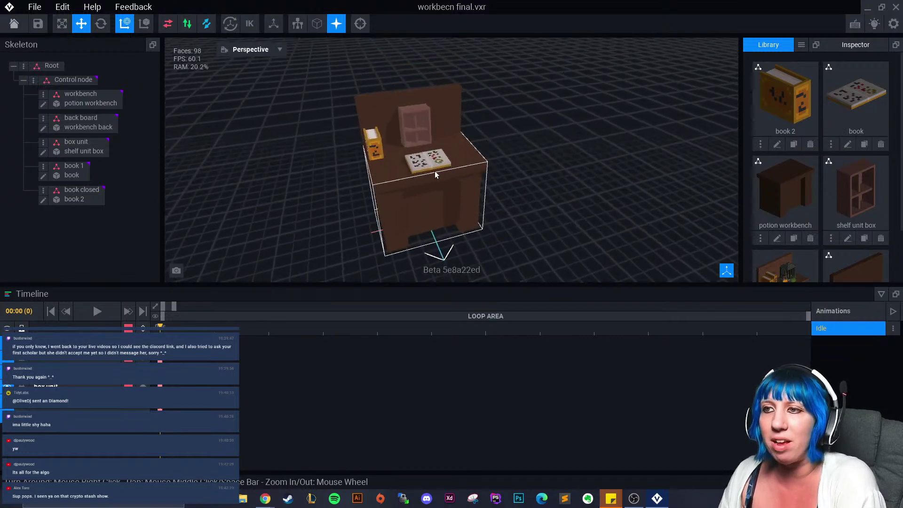
mouse_move(435, 176)
right_mouse_down()
mouse_move(429, 160)
mouse_move(475, 182)
mouse_move(473, 197)
mouse_move(391, 185)
mouse_move(453, 211)
mouse_move(442, 215)
mouse_move(440, 188)
right_mouse_up()
scroll(449, 162, "up", 3)
scroll(472, 197, "up", 3)
left_click(439, 189)
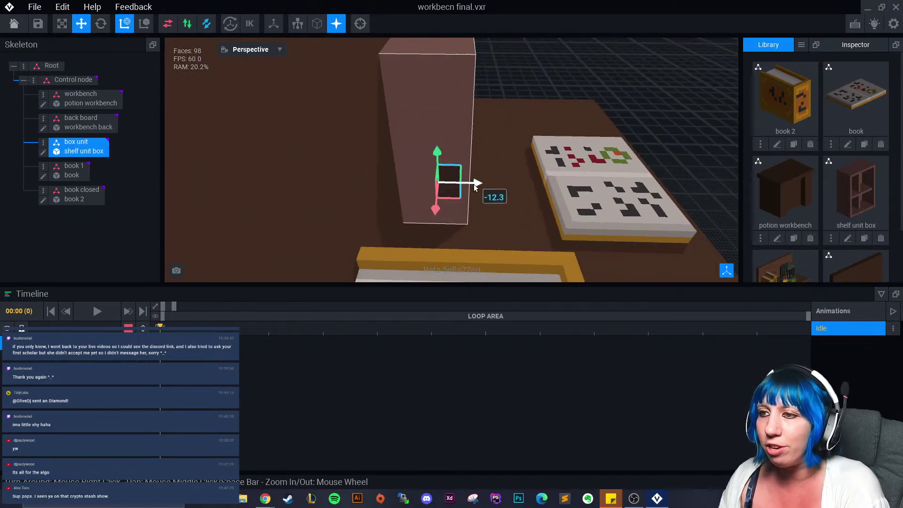
left_click_drag(474, 187, 475, 187)
left_click(505, 142)
- Examine the placement of the shelf unit and both books on the workbench from several angles
right_click_drag(505, 142, 583, 66)
right_click_drag(419, 169, 408, 224)
scroll(448, 231, "up", 3)
scroll(448, 231, "down", 2)
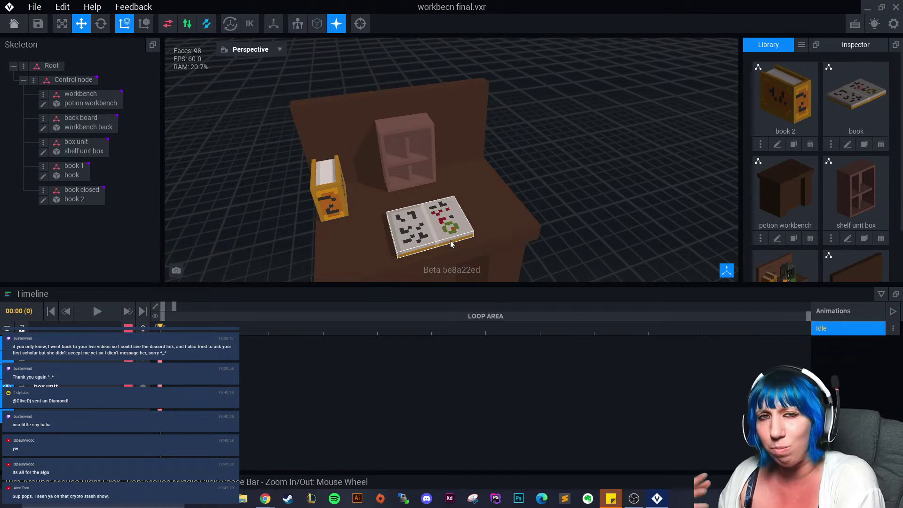
right_click_drag(450, 244, 512, 197)
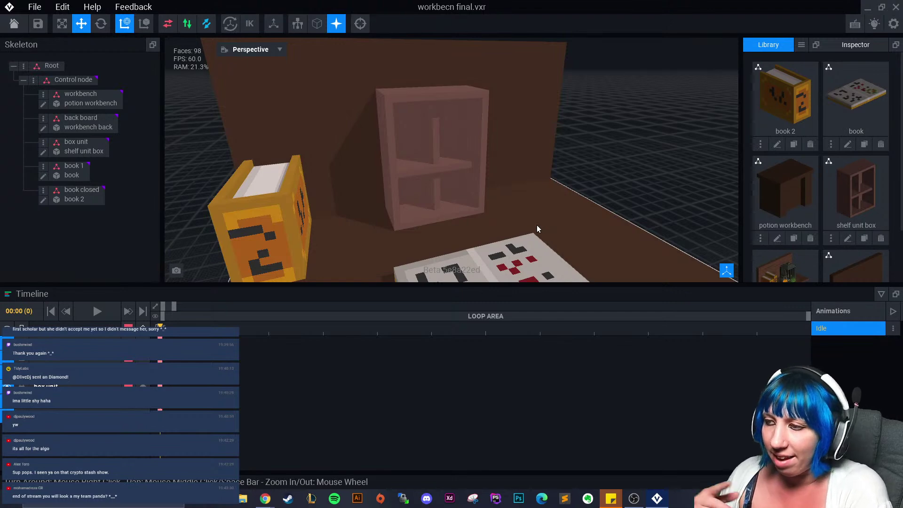
right_click_drag(532, 222, 518, 197)
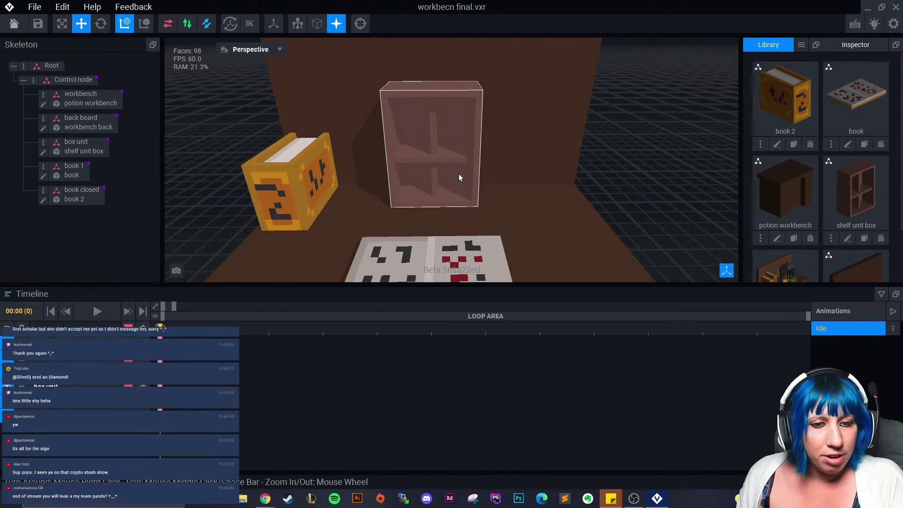
right_click_drag(455, 171, 503, 205)
scroll(499, 204, "up", 4)
scroll(482, 202, "down", 4)
- Open the Untitled potion shelf model from the library to inspect it, and return to the scene, saving the model
scroll(814, 238, "down", 2)
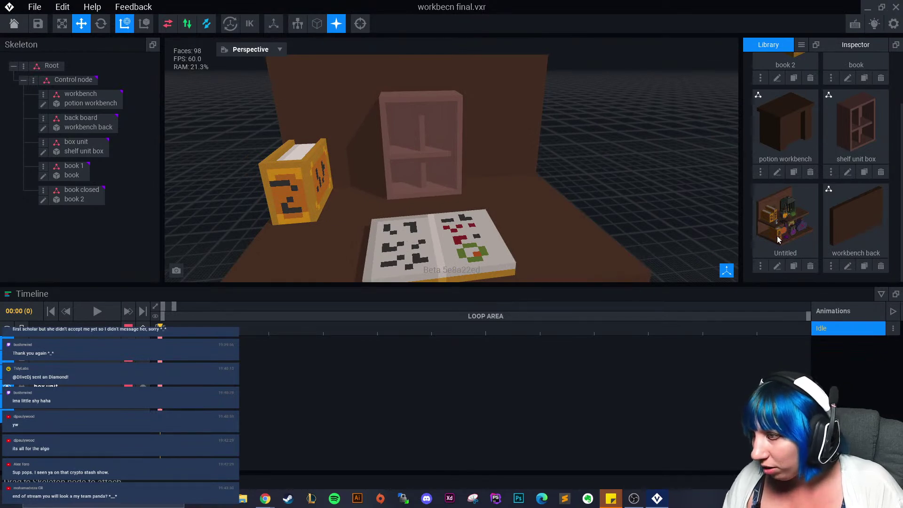
left_click(777, 266)
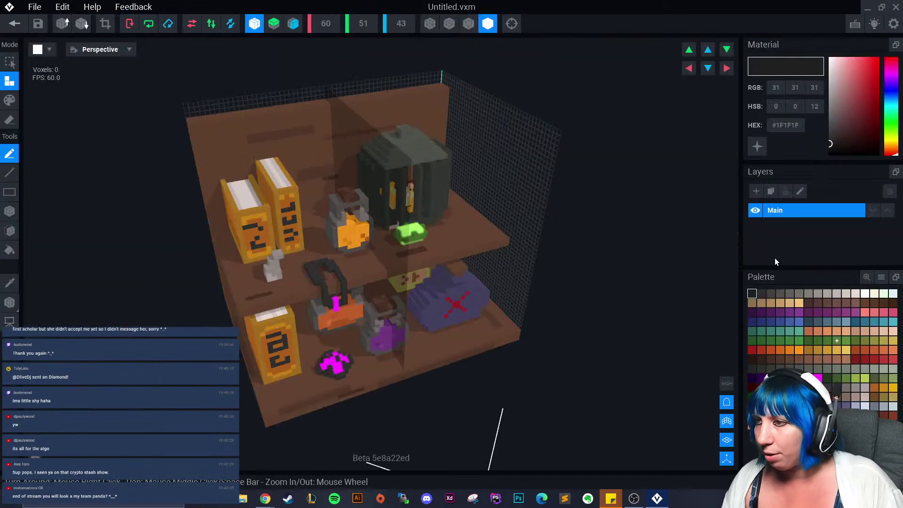
left_click(14, 23)
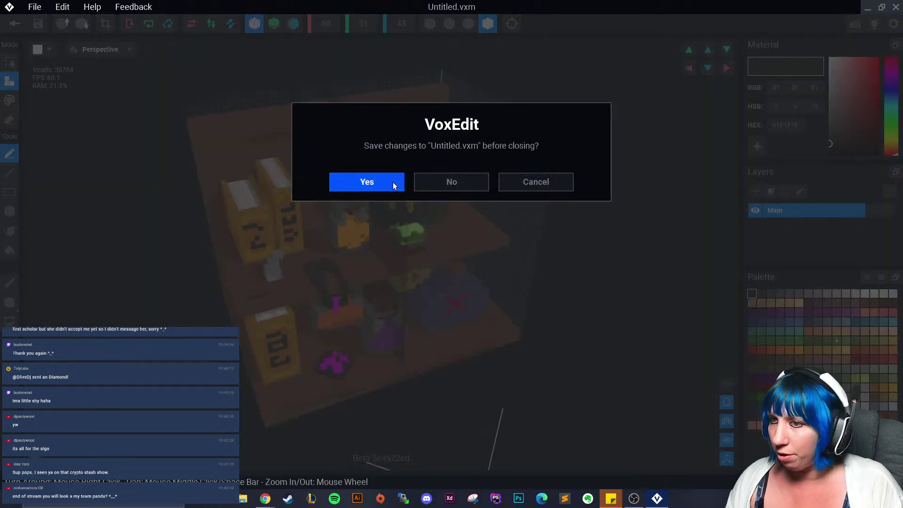
left_click(367, 182)
- Clone the Untitled potion shelf model in the library under the name "potion"
scroll(811, 249, "down", 2)
left_click(794, 266)
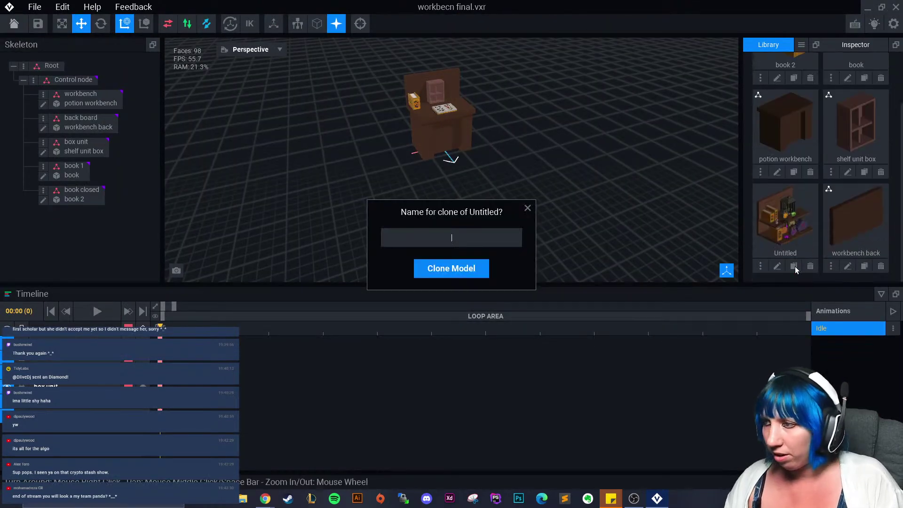
type("potion")
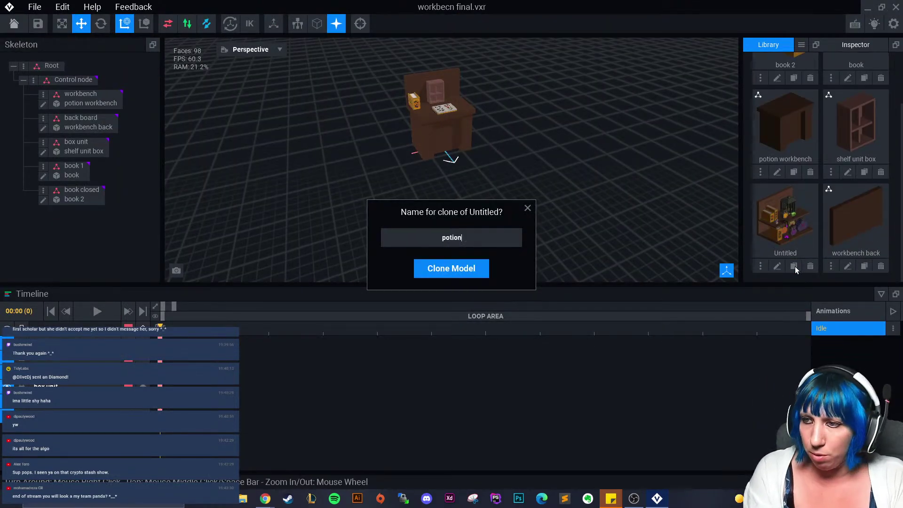
left_click(448, 269)
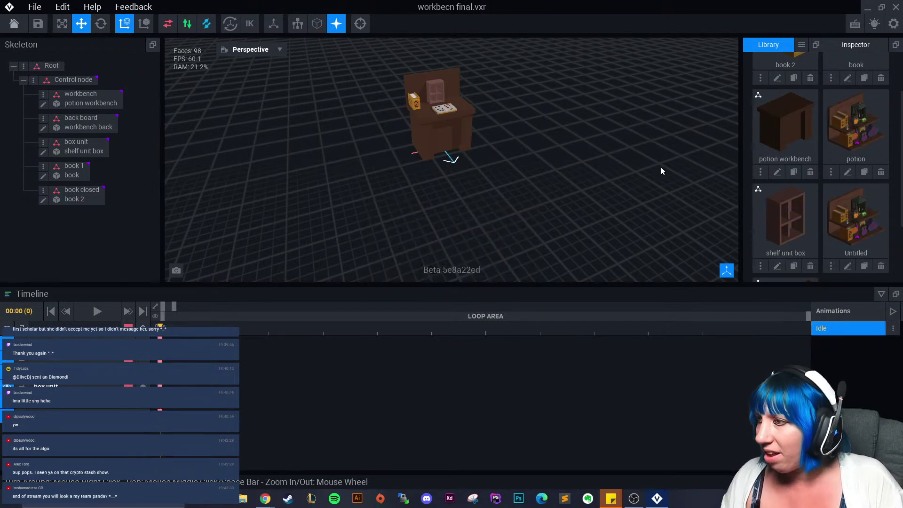
left_click(805, 44)
left_click(821, 64)
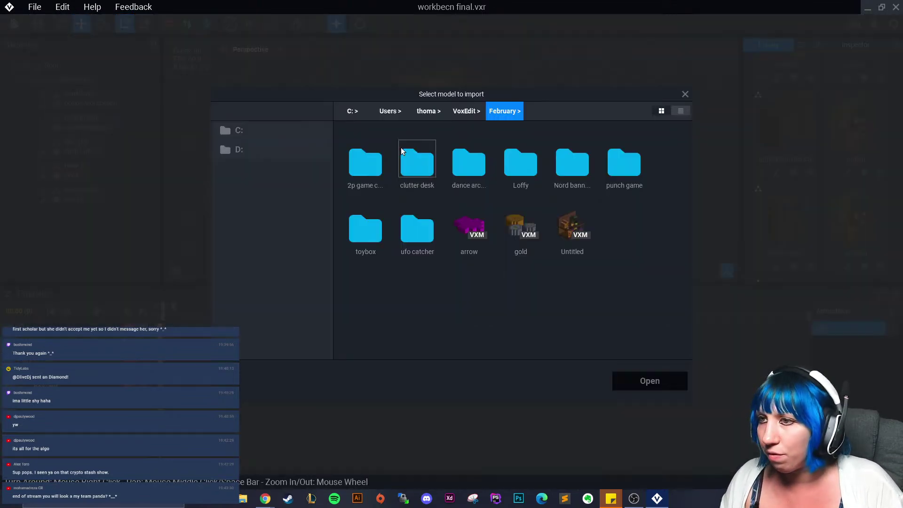
left_click(453, 112)
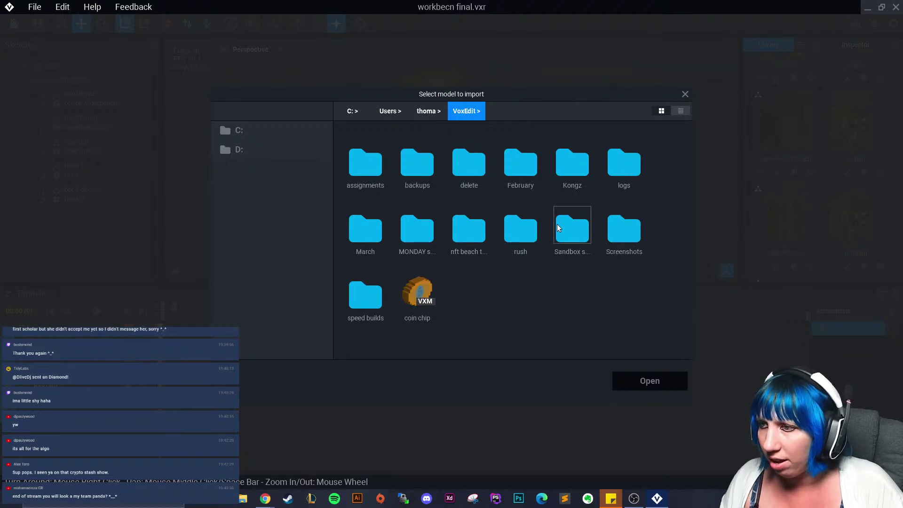
double_click(520, 230)
left_click(469, 110)
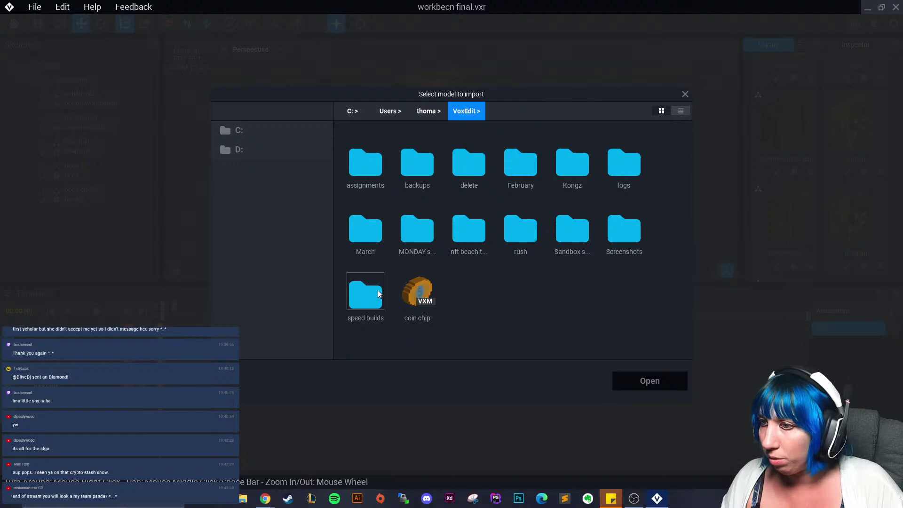
left_click(684, 95)
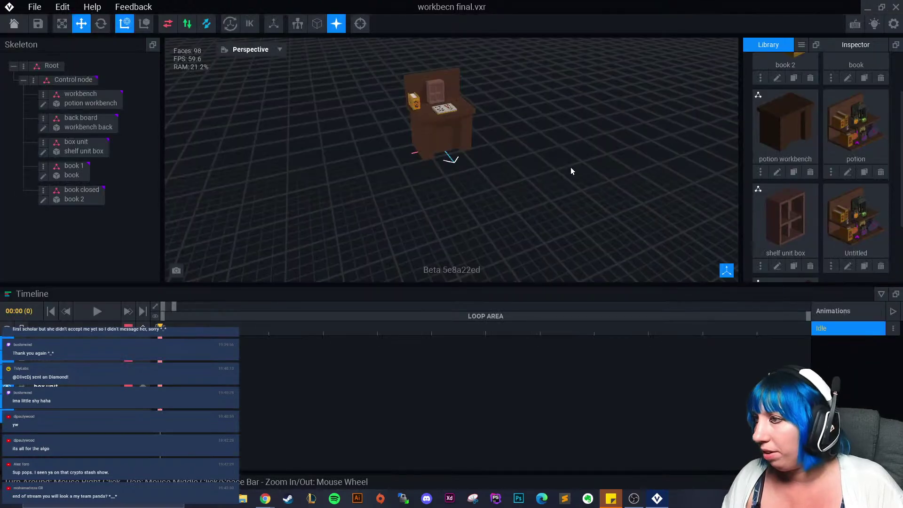
- Open the potion model for editing and erase the shelf's backboard and both shelf boards face by face
left_click(847, 171)
right_click_drag(411, 206, 413, 252)
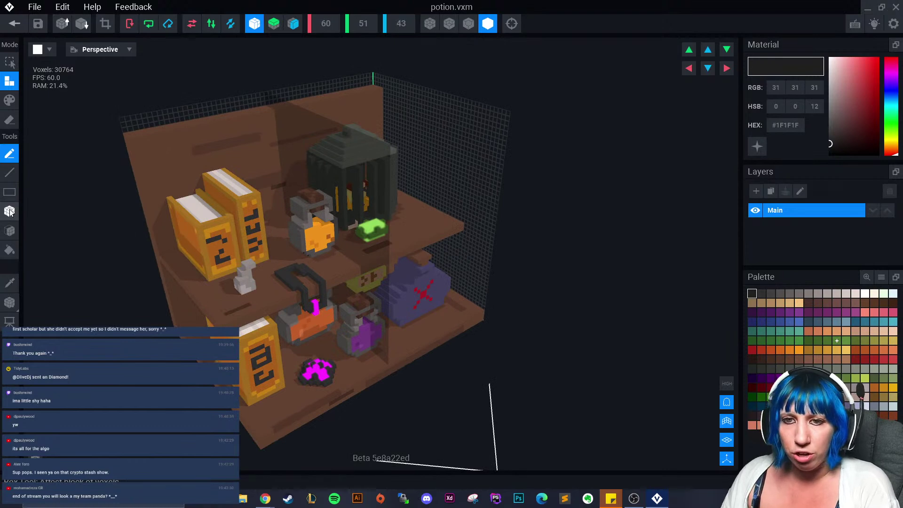
left_click(10, 231)
left_click(9, 119)
right_click_drag(159, 221, 197, 219)
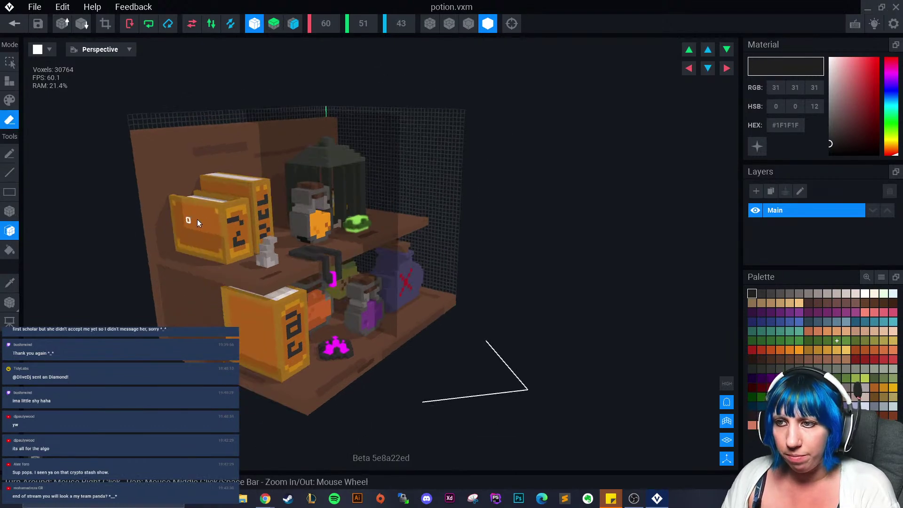
mouse_move(207, 225)
left_mouse_down()
mouse_move(202, 196)
mouse_move(173, 198)
mouse_move(149, 217)
left_mouse_up()
mouse_move(155, 249)
left_mouse_down()
mouse_move(164, 263)
mouse_move(250, 269)
mouse_move(233, 247)
left_mouse_up()
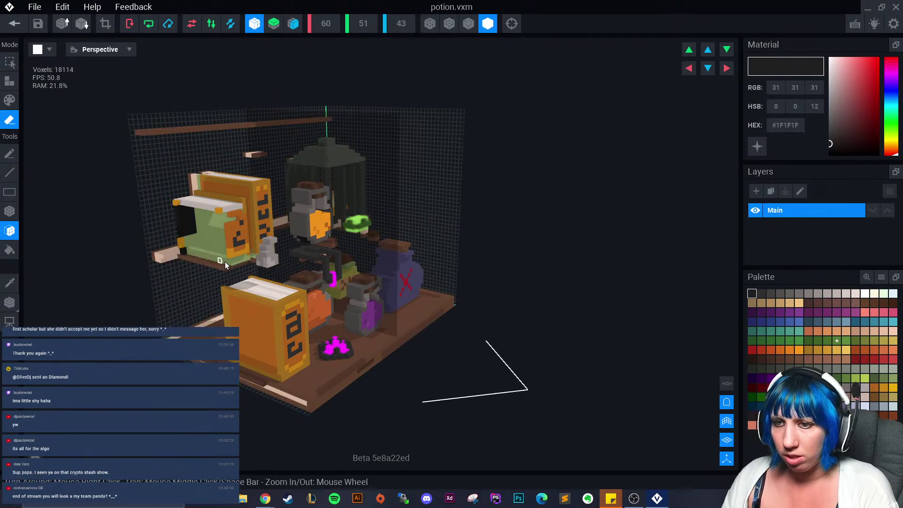
mouse_move(249, 361)
left_mouse_down()
mouse_move(314, 375)
mouse_move(300, 356)
mouse_move(277, 362)
mouse_move(294, 383)
left_mouse_up()
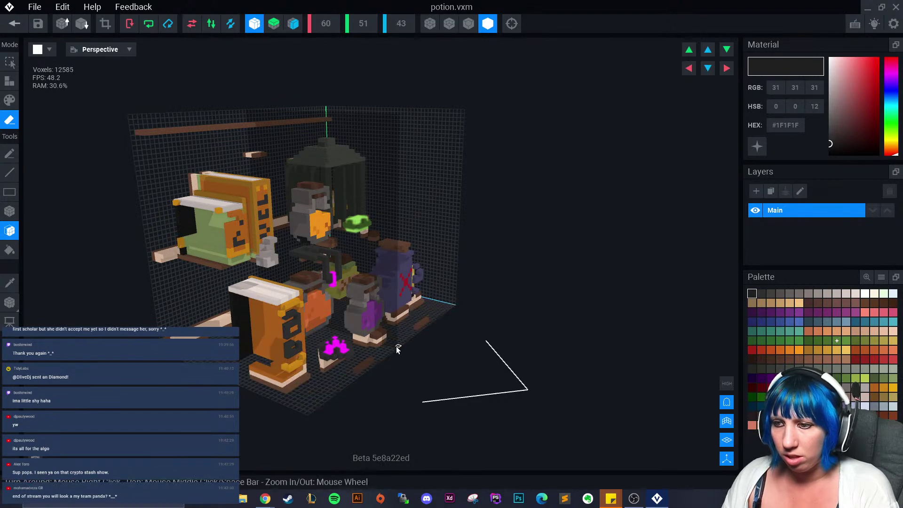
left_click_drag(379, 326, 373, 318)
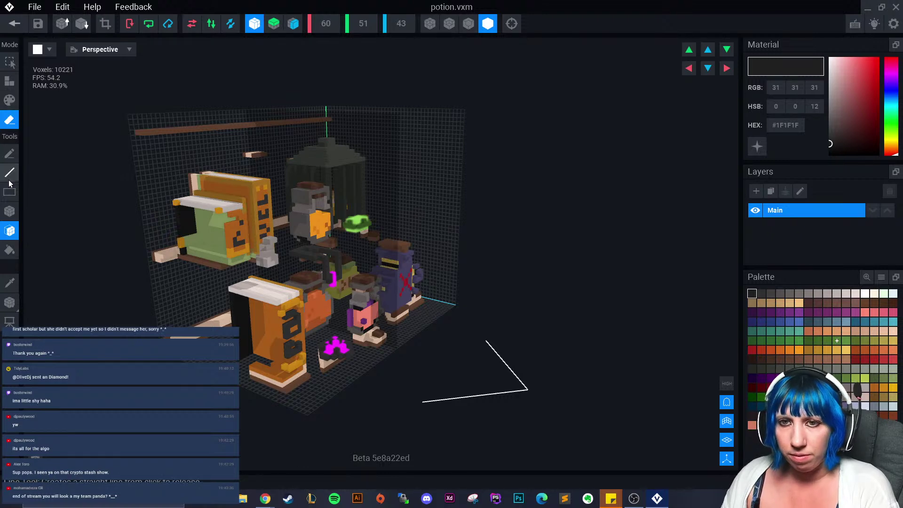
- Erase the lower book, the blue and purple bottles, and the magenta item with the box tool
left_click(9, 212)
left_click_drag(216, 192, 278, 259)
mouse_move(232, 282)
left_mouse_down()
mouse_move(310, 376)
mouse_move(391, 373)
left_mouse_up()
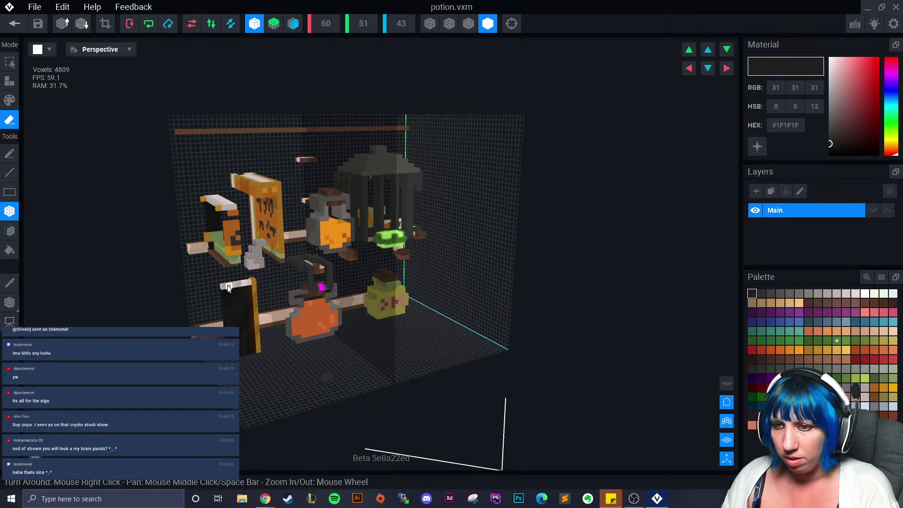
mouse_move(227, 284)
left_mouse_down()
mouse_move(263, 344)
mouse_move(255, 337)
left_mouse_up()
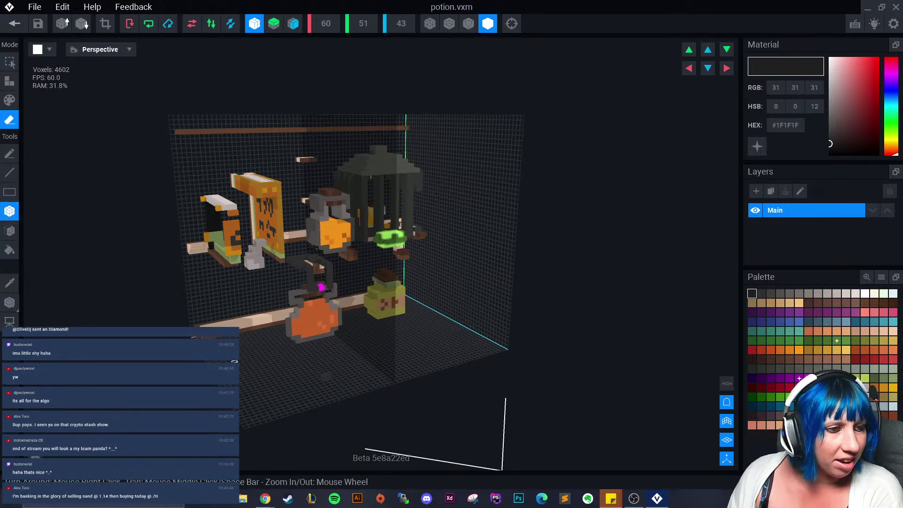
- Erase the body of the round orange-red bottle and most of the yellow-green bottle on the lower level
scroll(377, 235, "up", 5)
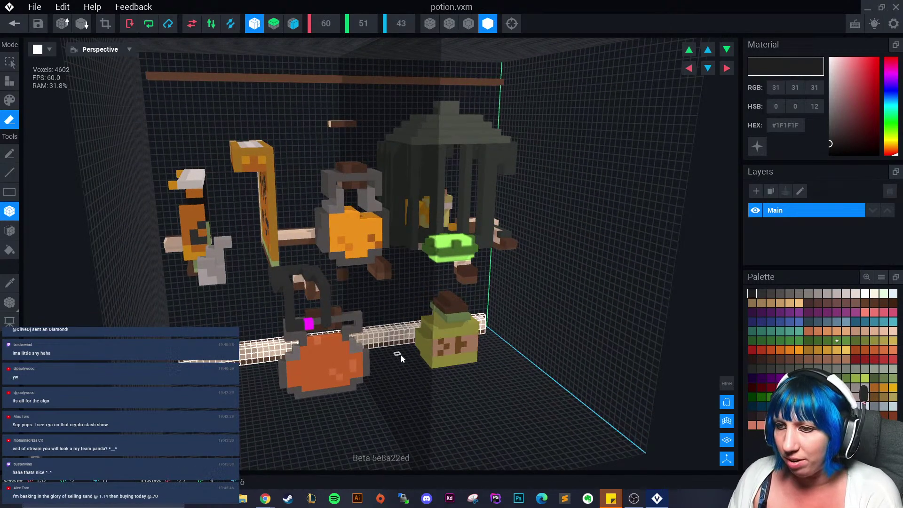
left_click_drag(312, 331, 366, 386)
left_click_drag(251, 339, 414, 345)
left_click_drag(274, 273, 324, 314)
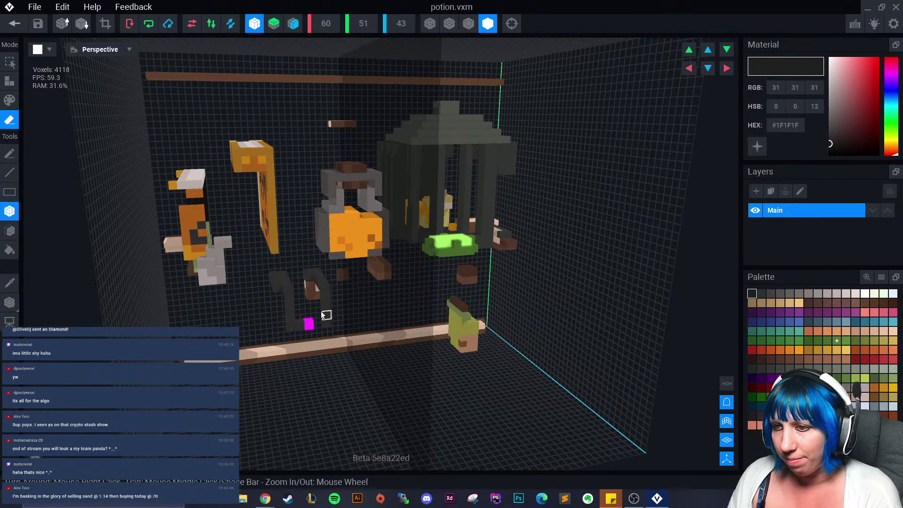
- Erase the two upper books, the small grey figurine, and the stray voxels around them
mouse_move(166, 198)
left_mouse_down()
mouse_move(209, 230)
mouse_move(225, 280)
left_mouse_up()
left_click_drag(238, 137, 282, 251)
right_click_drag(282, 251, 235, 150)
left_click_drag(235, 150, 264, 175)
left_click_drag(167, 251, 230, 278)
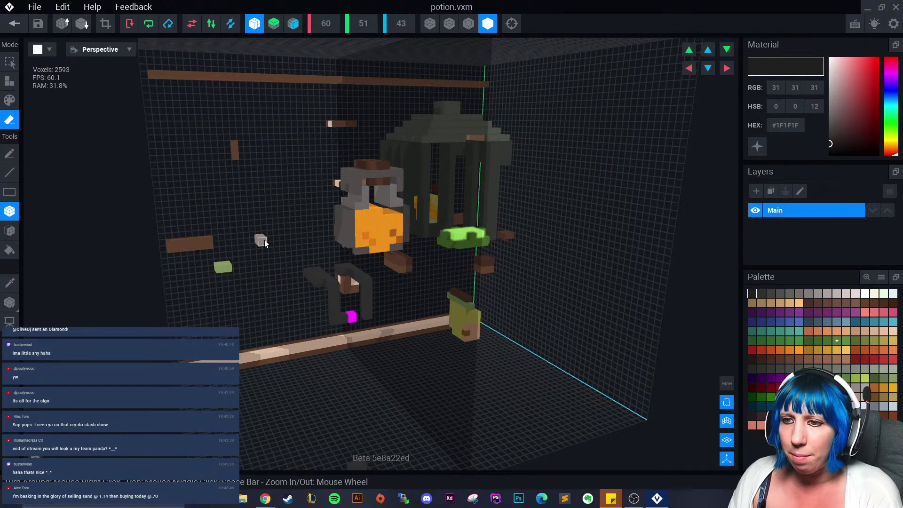
left_click(224, 268)
left_click_drag(167, 245, 204, 249)
left_click(204, 249)
left_click(259, 240)
left_click(235, 150)
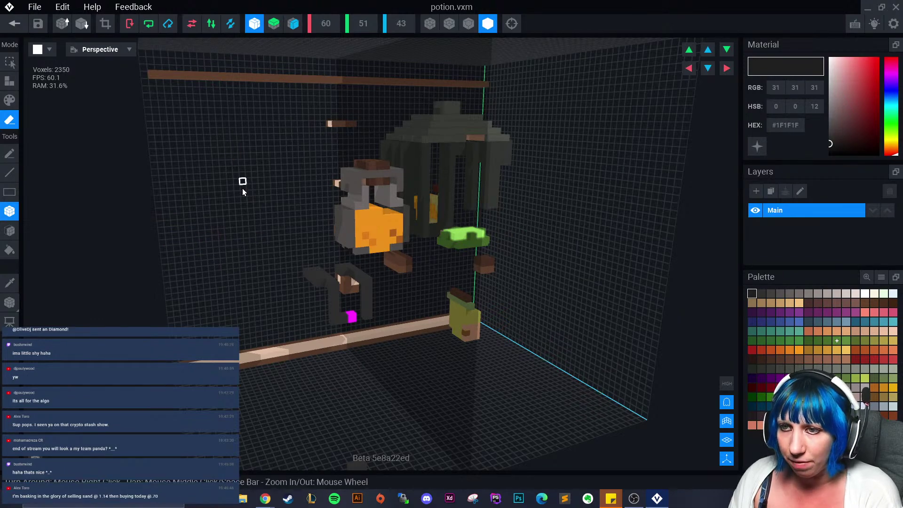
- Erase the remaining lower and upper back strips, the rest of the yellow-green bottle, and a stray brown block
left_click_drag(446, 323, 352, 345)
mouse_move(447, 335)
left_mouse_down()
mouse_move(449, 292)
mouse_move(471, 339)
mouse_move(473, 330)
left_mouse_up()
mouse_move(451, 297)
left_mouse_down()
mouse_move(465, 338)
mouse_move(459, 332)
mouse_move(471, 335)
left_mouse_up()
right_click_drag(472, 334, 359, 143)
mouse_move(472, 153)
left_mouse_down()
mouse_move(525, 140)
mouse_move(521, 131)
left_mouse_up()
left_click_drag(142, 143, 427, 131)
right_click_drag(303, 182, 331, 160)
mouse_move(331, 160)
left_mouse_down()
mouse_move(353, 175)
mouse_move(328, 165)
left_mouse_up()
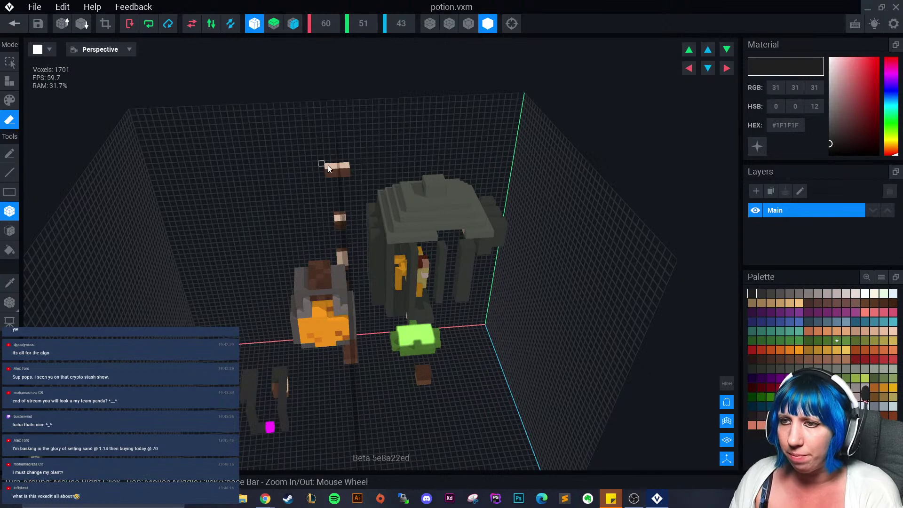
mouse_move(393, 198)
left_mouse_down()
mouse_move(483, 257)
mouse_move(500, 240)
mouse_move(465, 268)
left_mouse_up()
right_click_drag(389, 305, 393, 305)
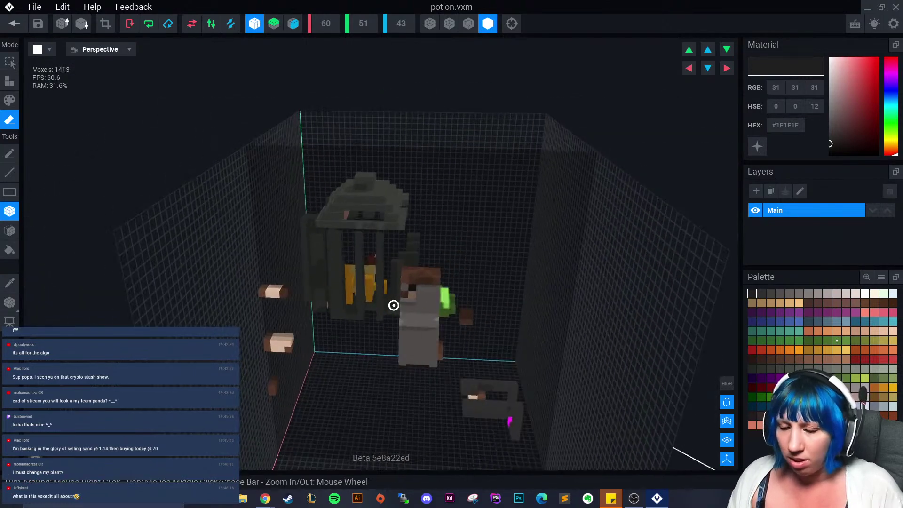
key("ctrl+z")
key("ctrl+z")
- Erase the cage's bars and base, most of its roof, and the brown block beside it
scroll(508, 335, "up", 3)
right_click_drag(545, 330, 533, 326)
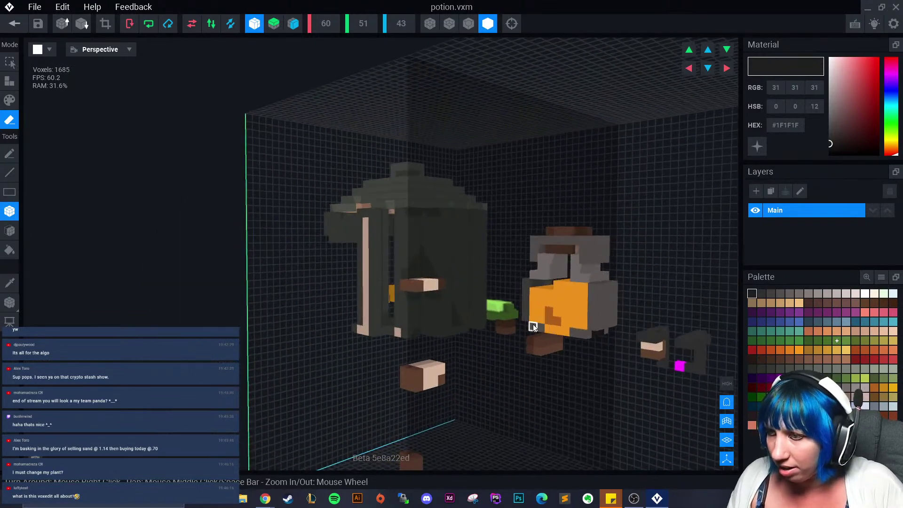
right_click_drag(425, 262, 379, 212)
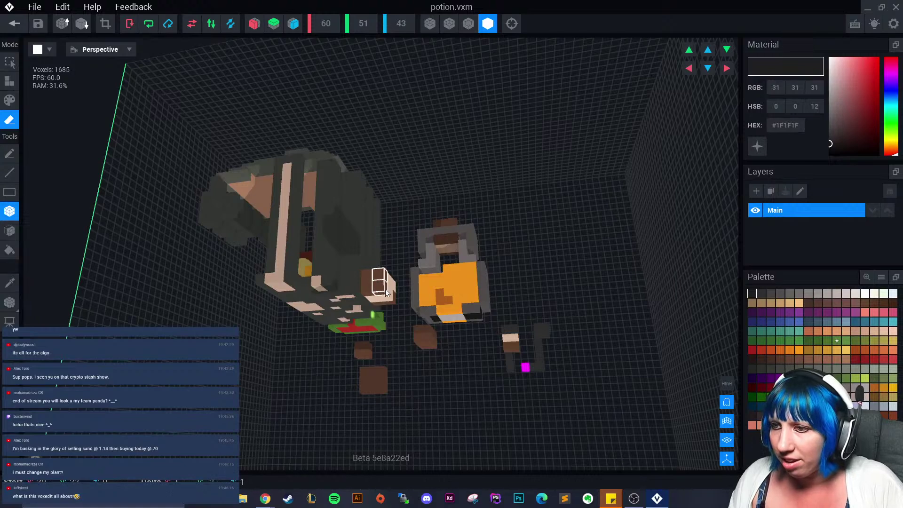
mouse_move(380, 276)
left_mouse_down()
mouse_move(393, 303)
mouse_move(372, 285)
left_mouse_up()
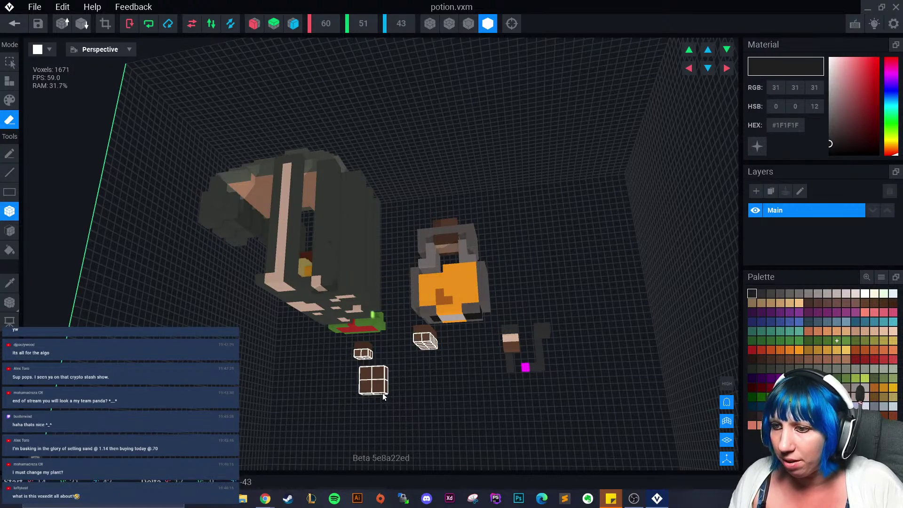
left_click_drag(219, 174, 371, 308)
mouse_move(277, 177)
left_mouse_down()
mouse_move(317, 229)
mouse_move(337, 284)
left_mouse_up()
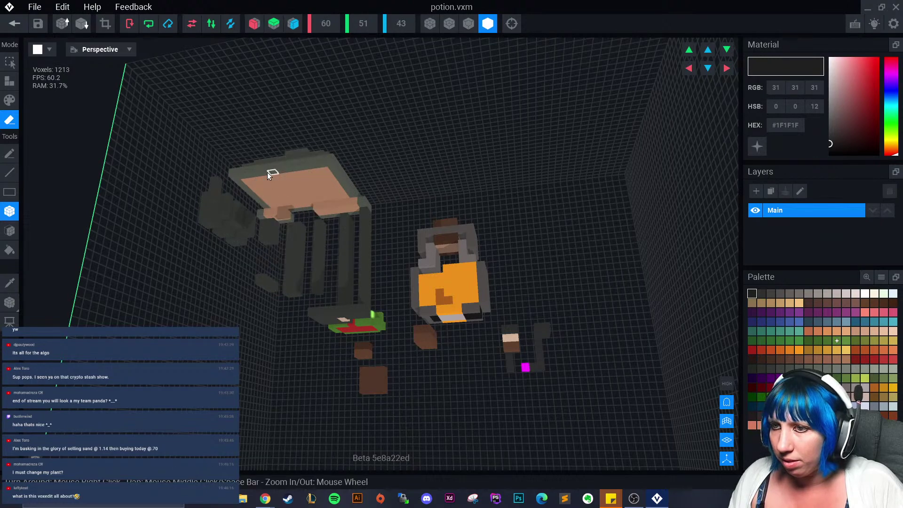
mouse_move(267, 172)
left_mouse_down()
mouse_move(330, 237)
mouse_move(368, 311)
mouse_move(310, 264)
mouse_move(362, 315)
left_mouse_up()
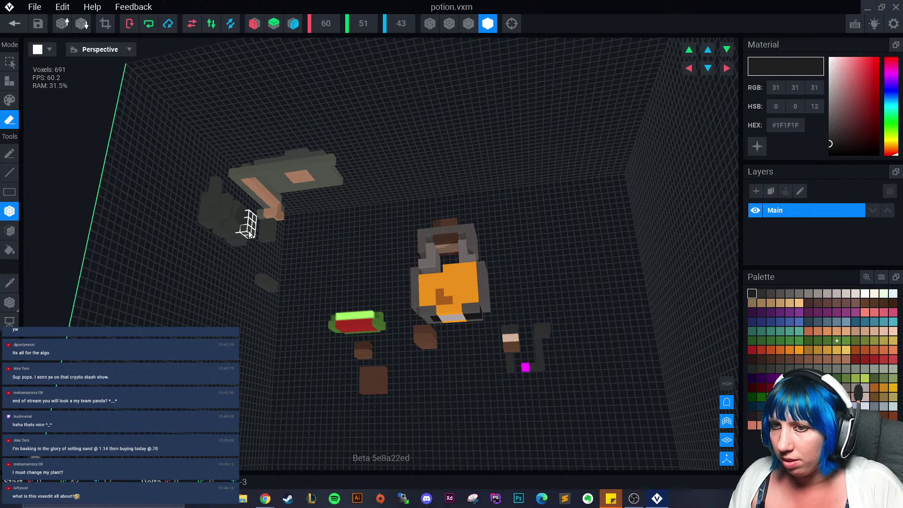
left_click_drag(303, 184, 336, 171)
left_click_drag(214, 189, 252, 239)
- Erase all leftover fragments of the cage's roof and bars
mouse_move(173, 205)
right_mouse_down()
mouse_move(151, 207)
mouse_move(174, 192)
right_mouse_up()
left_click_drag(173, 191, 235, 222)
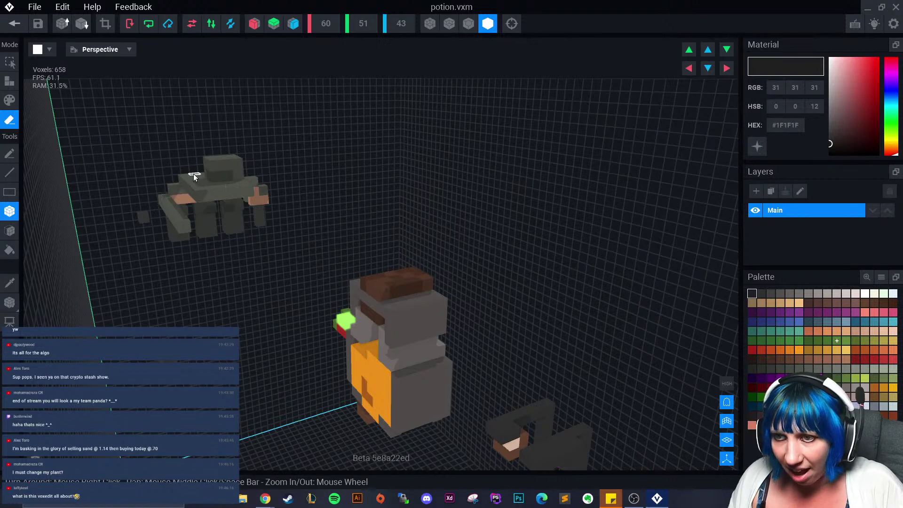
left_click(264, 203)
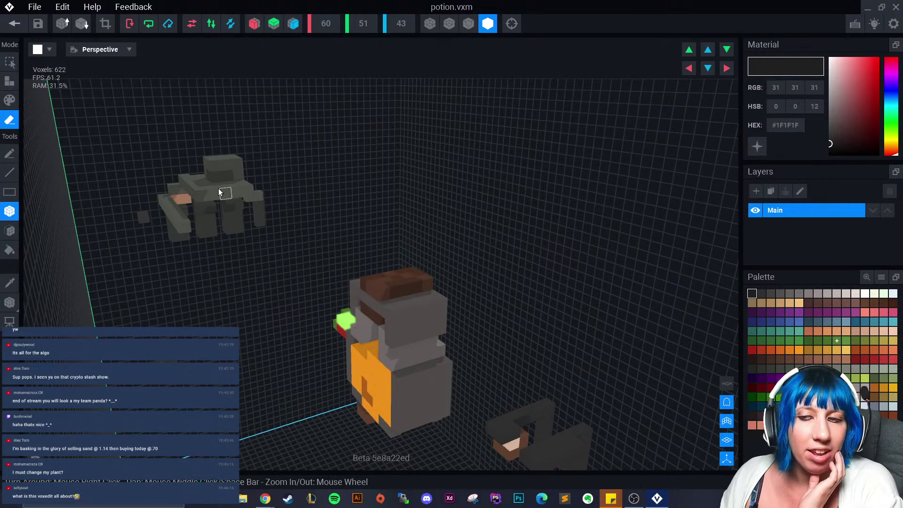
mouse_move(218, 188)
left_mouse_down()
mouse_move(233, 201)
mouse_move(260, 202)
mouse_move(202, 207)
mouse_move(249, 191)
mouse_move(188, 203)
left_mouse_up()
left_click_drag(210, 160, 244, 178)
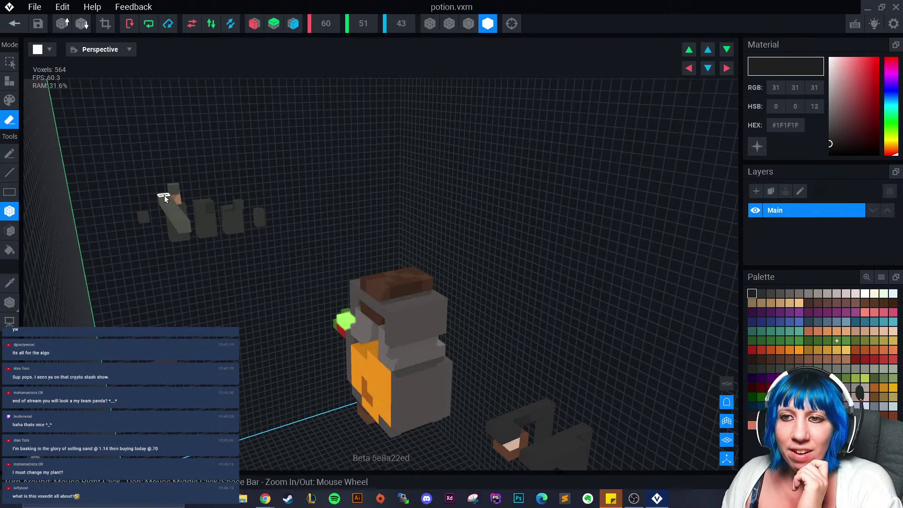
left_click_drag(178, 219, 178, 244)
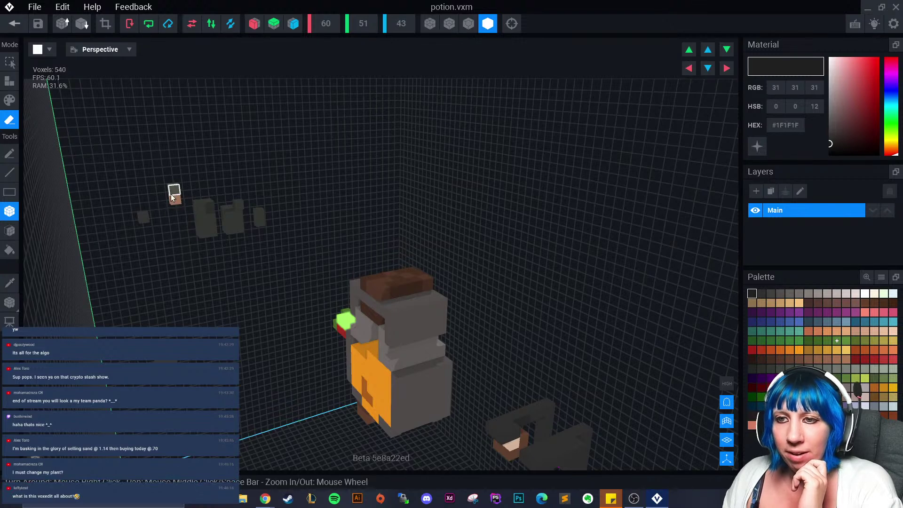
left_click_drag(171, 202, 141, 303)
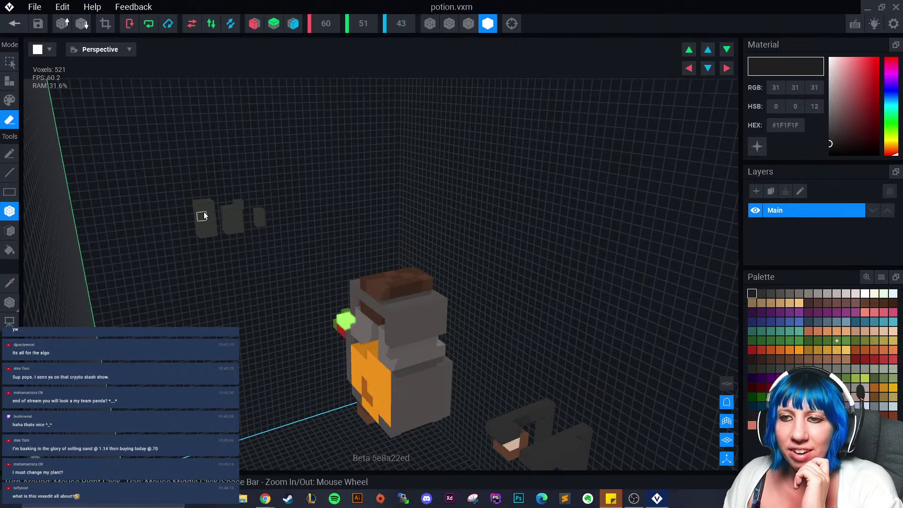
mouse_move(204, 216)
left_mouse_down()
mouse_move(214, 239)
mouse_move(221, 235)
left_mouse_up()
left_click(262, 225)
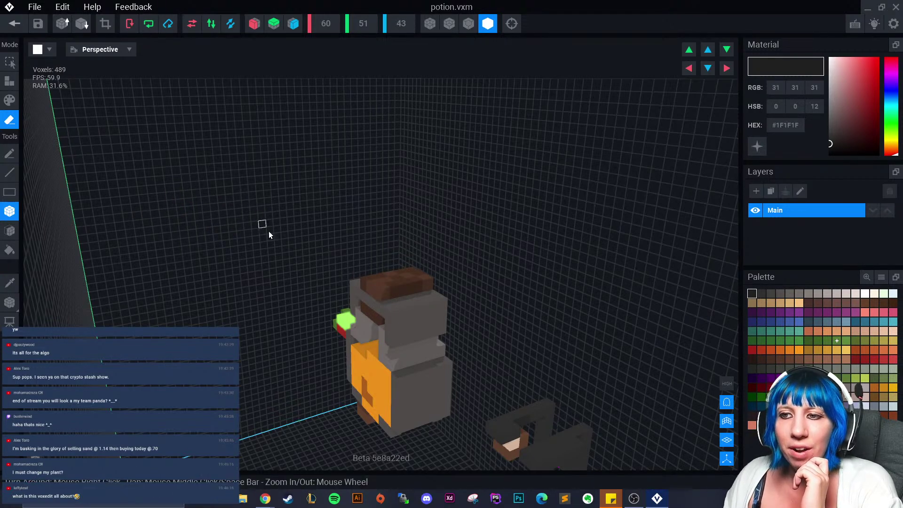
- Erase the green item, the dark handle remnant, and the brown blocks around the orange potion bottle
mouse_move(269, 235)
right_mouse_down()
mouse_move(302, 256)
mouse_move(278, 250)
mouse_move(288, 273)
right_mouse_up()
mouse_move(297, 288)
left_mouse_down()
mouse_move(314, 302)
mouse_move(328, 297)
mouse_move(290, 299)
mouse_move(315, 304)
mouse_move(313, 319)
mouse_move(280, 321)
left_mouse_up()
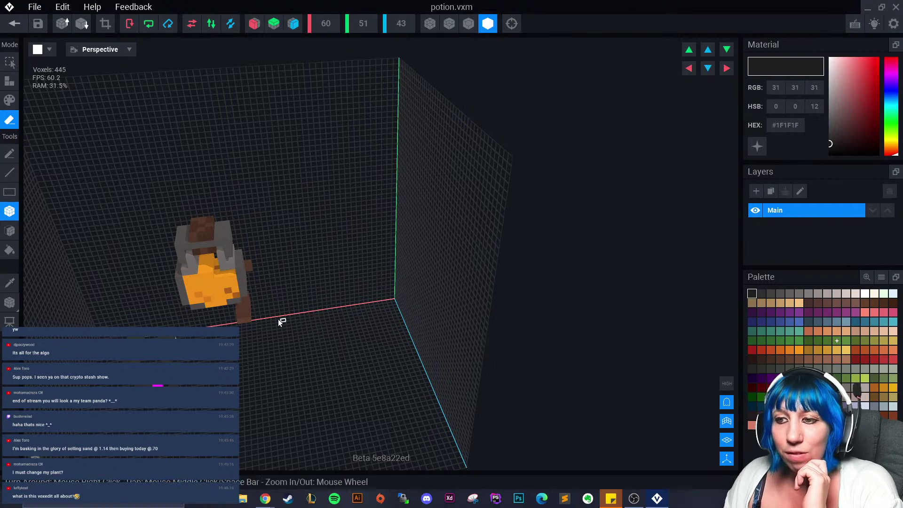
right_click_drag(280, 321, 259, 272)
left_click_drag(245, 260, 207, 280)
mouse_move(207, 281)
right_mouse_down()
mouse_move(253, 262)
mouse_move(263, 243)
right_mouse_up()
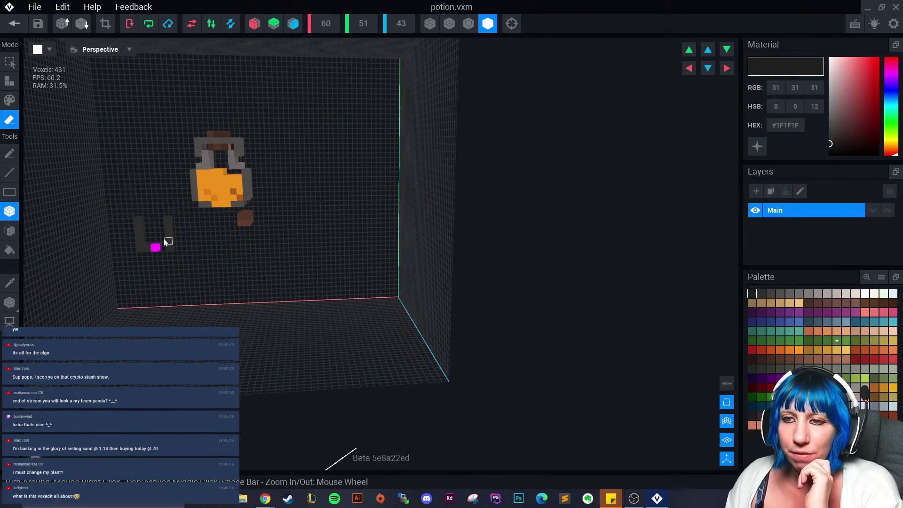
mouse_move(166, 234)
left_mouse_down()
mouse_move(138, 230)
mouse_move(168, 219)
mouse_move(126, 220)
left_mouse_up()
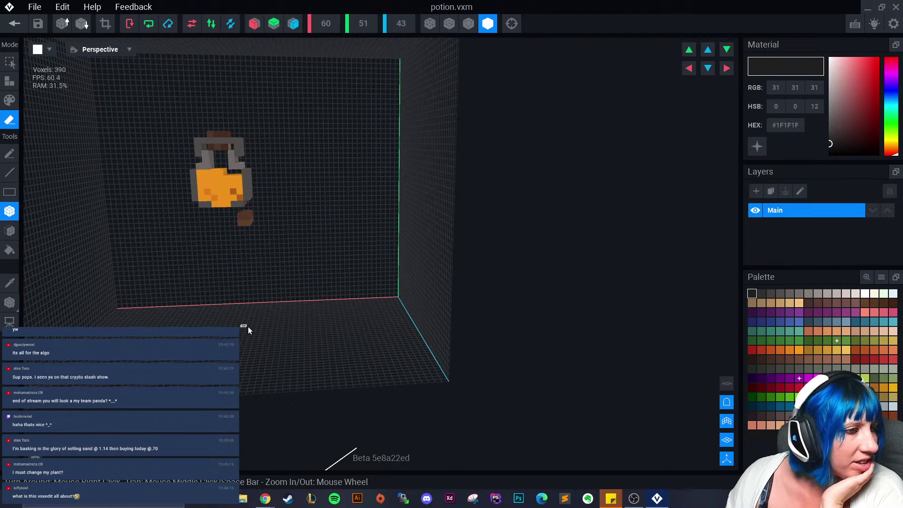
scroll(297, 319, "up", 5)
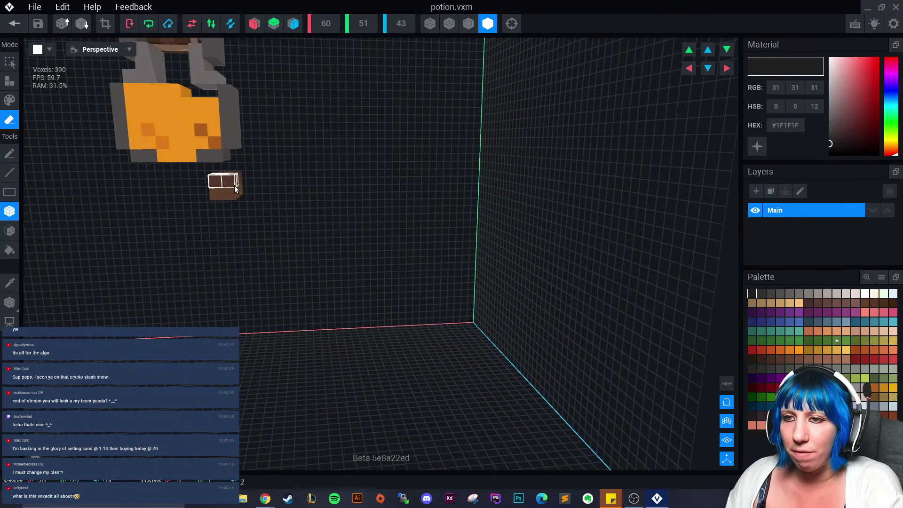
left_click_drag(244, 193, 229, 183)
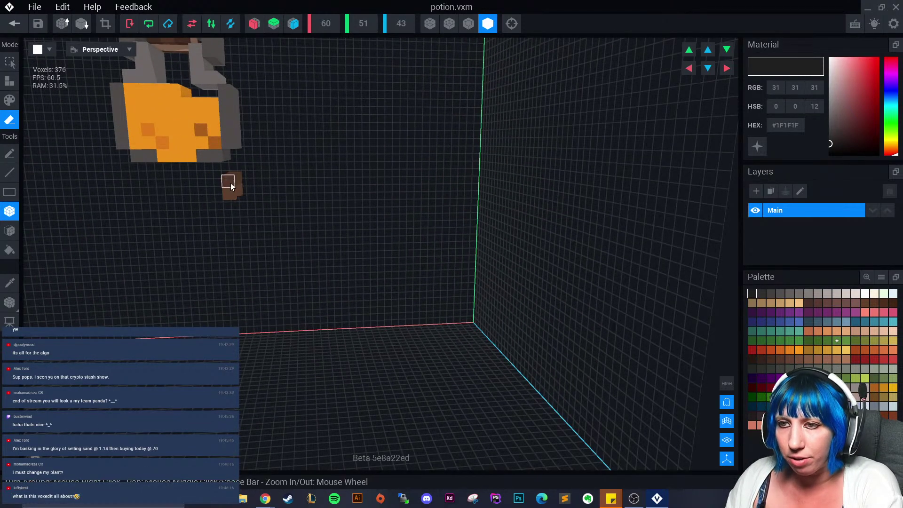
right_click_drag(236, 182, 153, 43)
- Crop the model's volume to the orange potion bottle and return to the scene, saving the changes
left_click(105, 23)
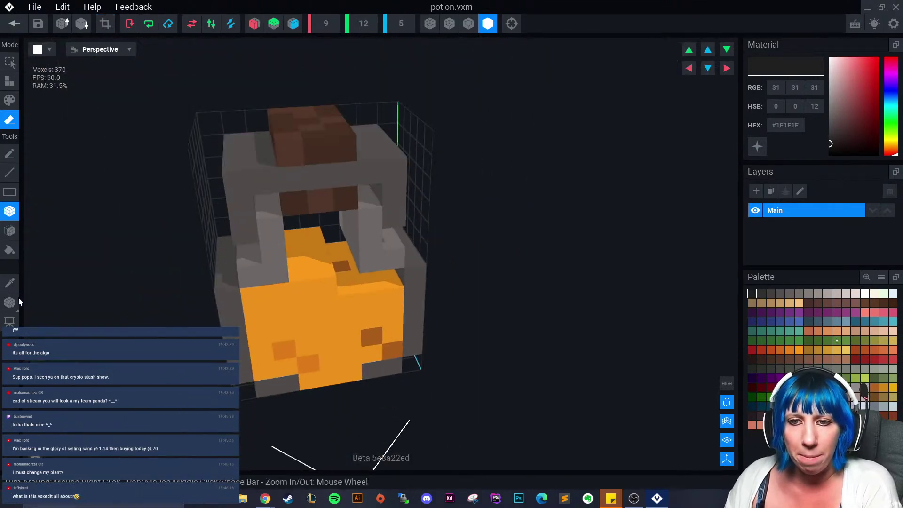
mouse_move(19, 299)
left_click(67, 307)
left_click(15, 23)
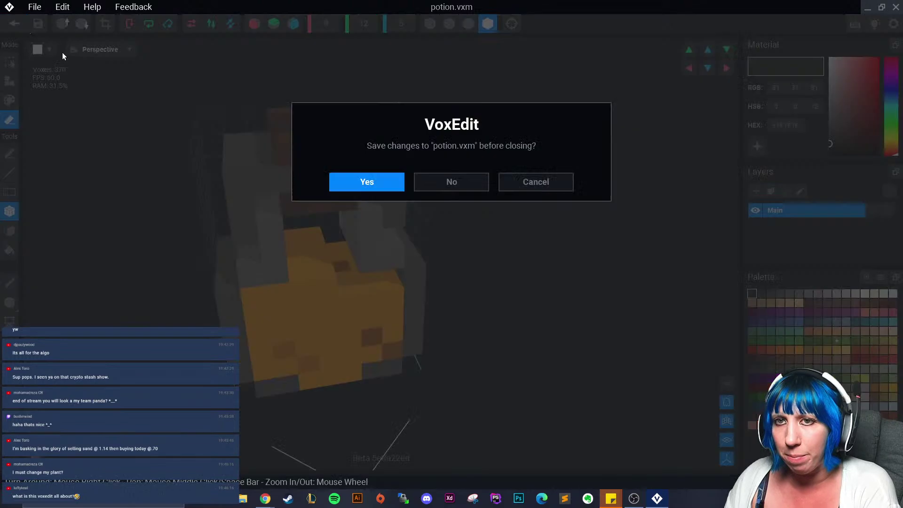
left_click(365, 181)
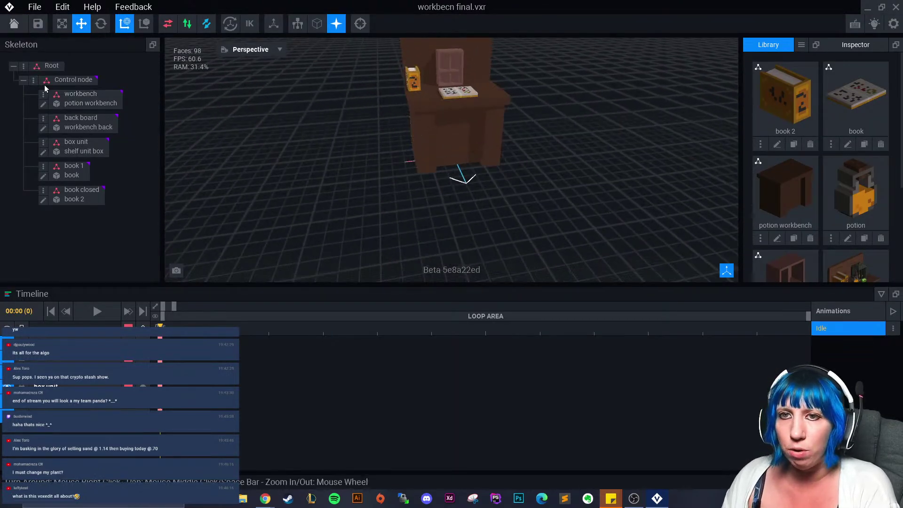
- Add a node named "potion 1" under the Control node and assign the potion model to it
right_click(41, 83)
left_click(76, 101)
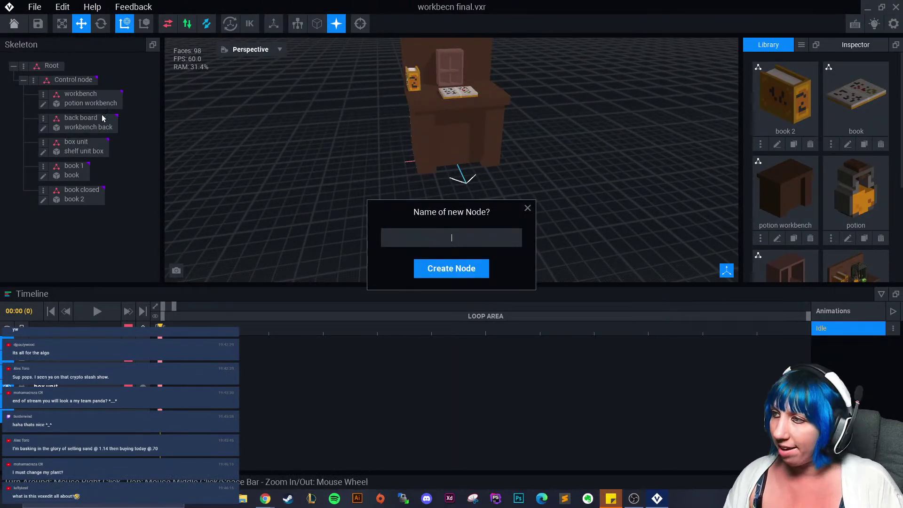
type("potion 1")
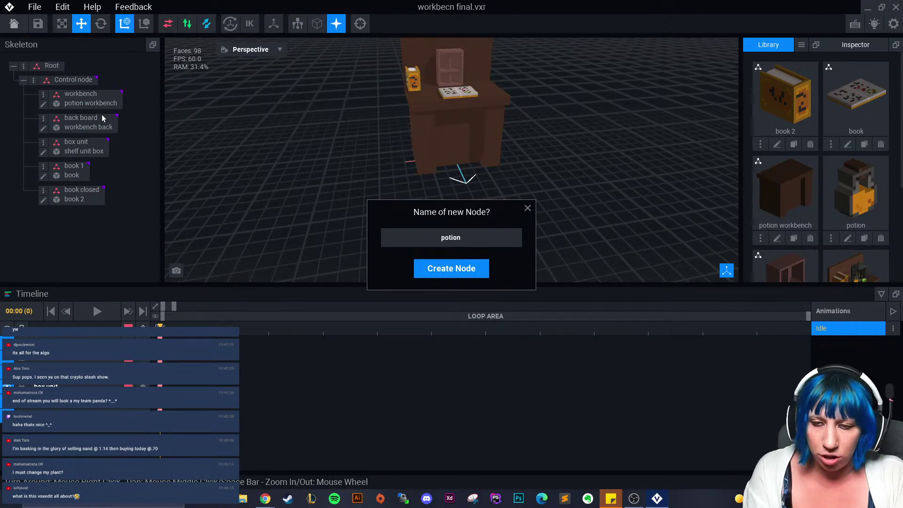
key("Return")
left_click_drag(856, 188, 71, 215)
- Raise the potion 1 bottle from the floor to the level of the workbench top
right_click_drag(375, 187, 367, 207)
left_click(383, 216)
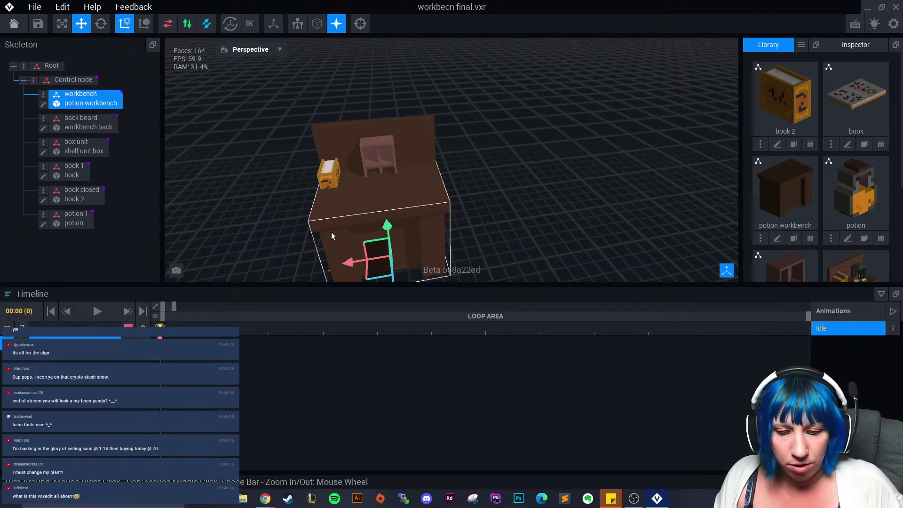
key("ctrl+z")
key("ctrl+z")
left_click_drag(387, 233, 393, 153)
right_click_drag(393, 153, 410, 169)
scroll(410, 168, "up", 3)
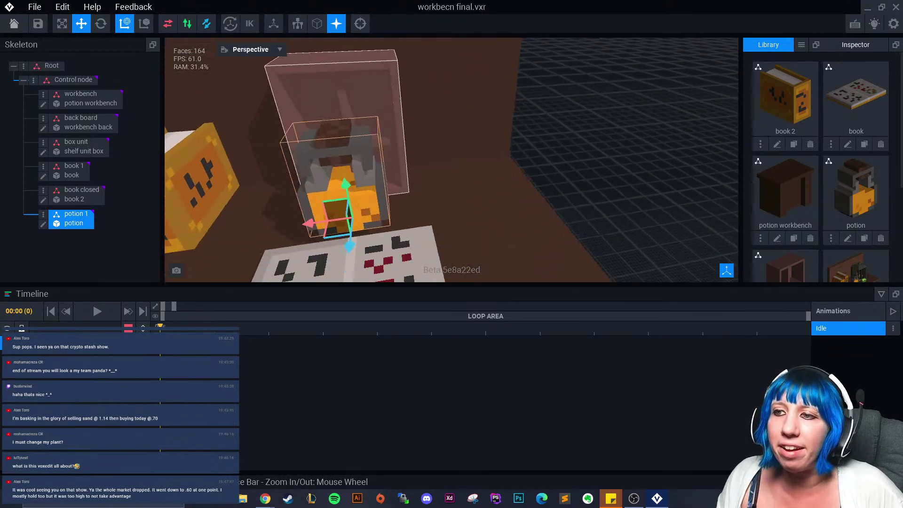
- Lower the potion 1 bottle onto the workbench surface and shift it back beside the shelf unit, behind the open book
right_click_drag(357, 183, 340, 196)
left_click_drag(348, 144, 350, 153)
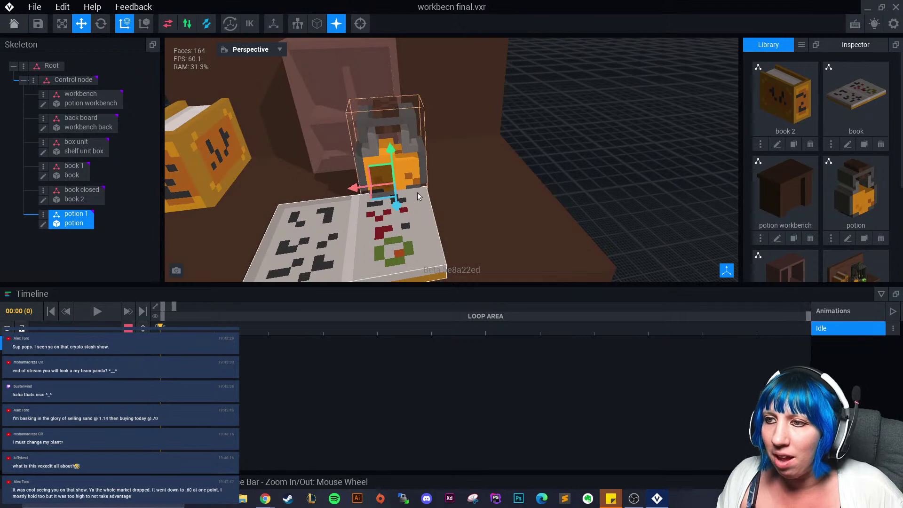
right_click_drag(352, 191, 437, 218)
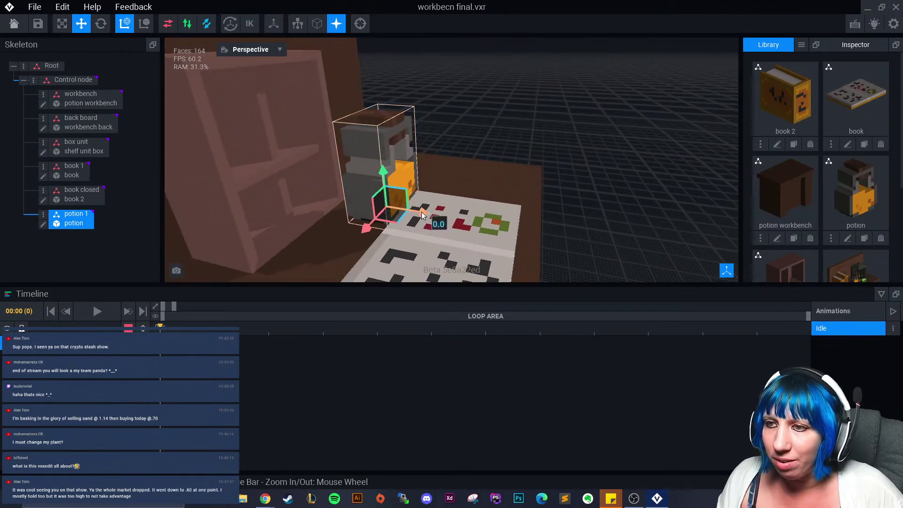
left_click_drag(440, 222, 342, 212)
right_click_drag(348, 211, 473, 165)
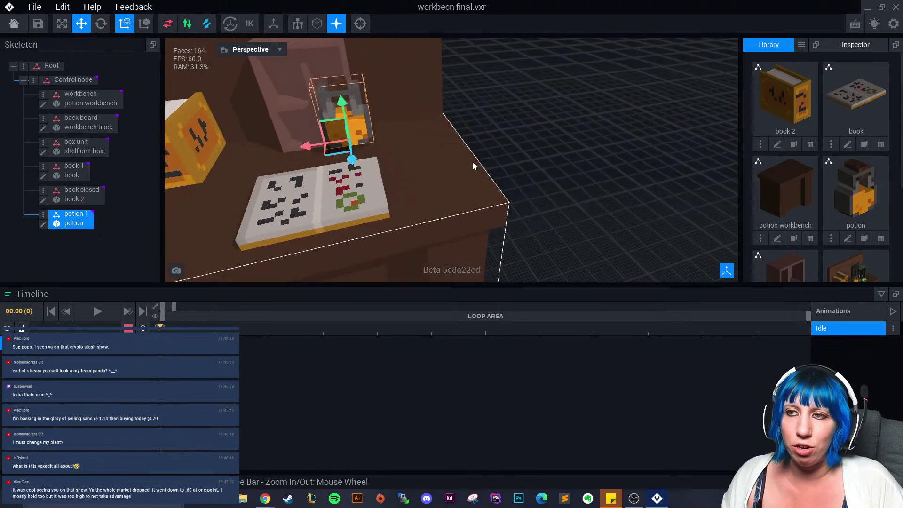
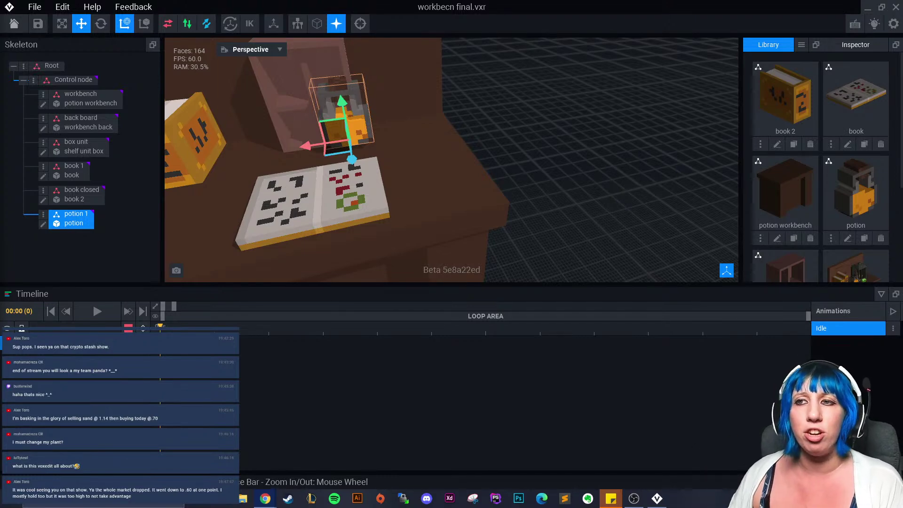
- Review the whole workbench scene, select the workbench, and return to the home screen, saving the changes
scroll(453, 137, "down", 5)
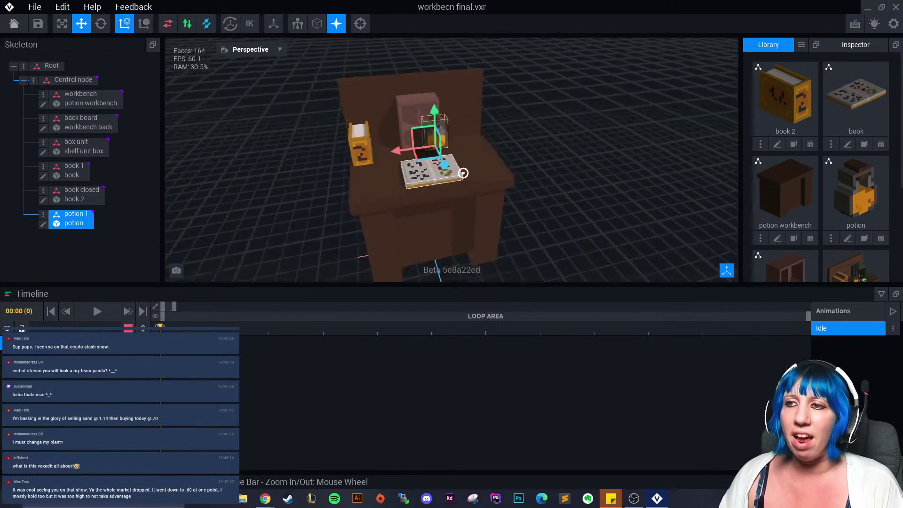
right_click_drag(463, 169, 471, 176)
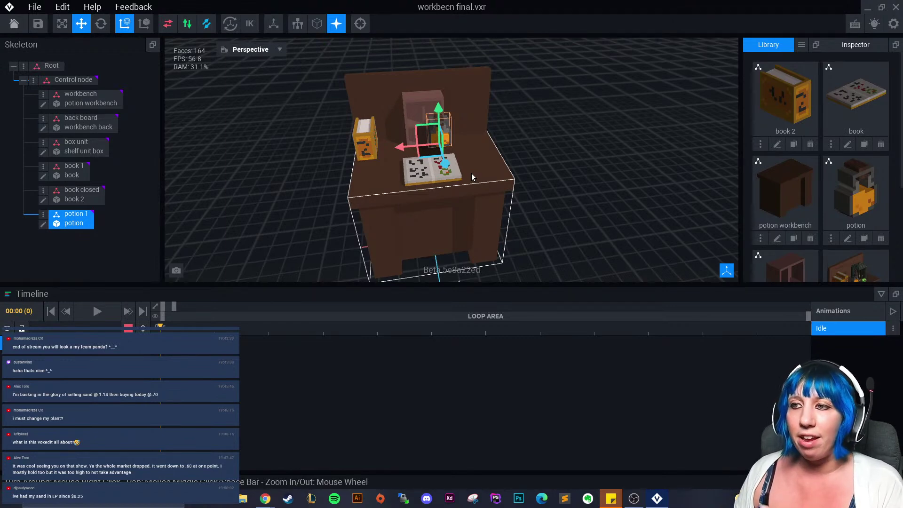
left_click(475, 154)
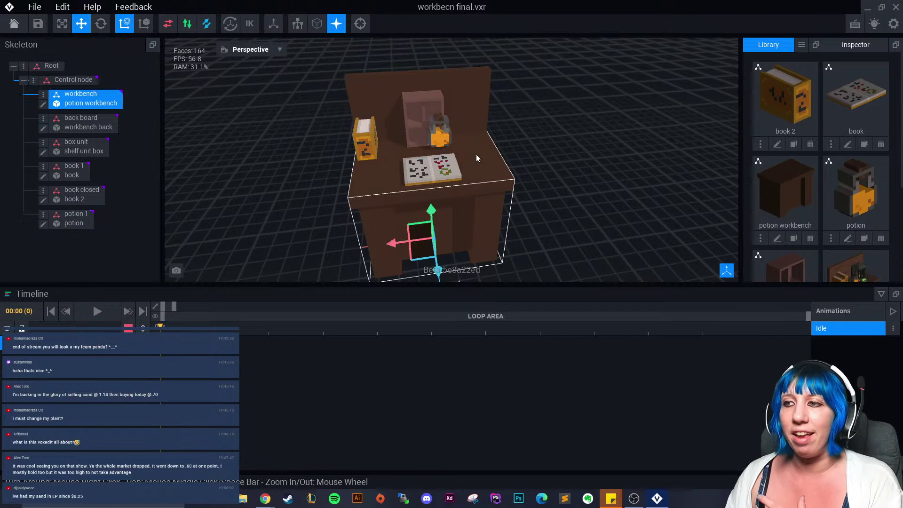
left_click(13, 25)
left_click(356, 182)
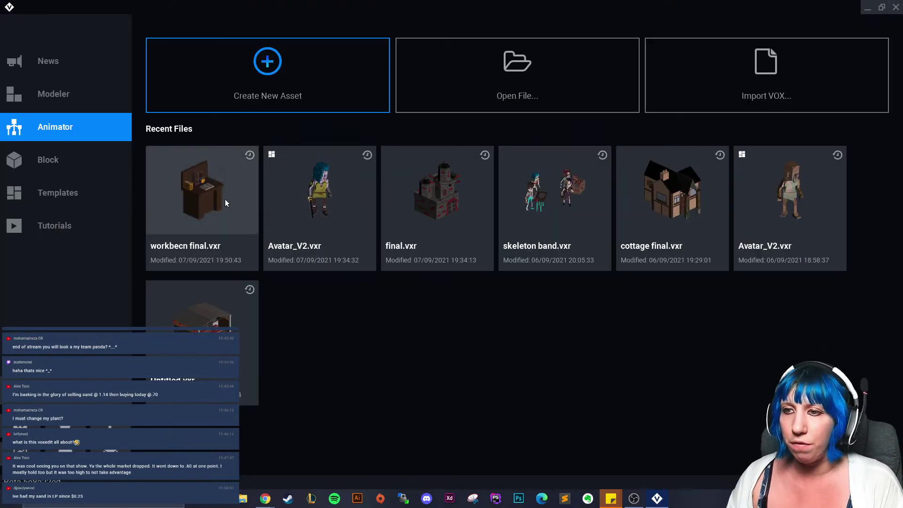
- Open the blue-haired Avatar_V2.vxr project, view the character from the front, and return to the home screen, saving the project
left_click(317, 196)
right_click_drag(305, 189, 460, 199)
scroll(460, 200, "up", 3)
middle_click_drag(451, 163, 469, 206)
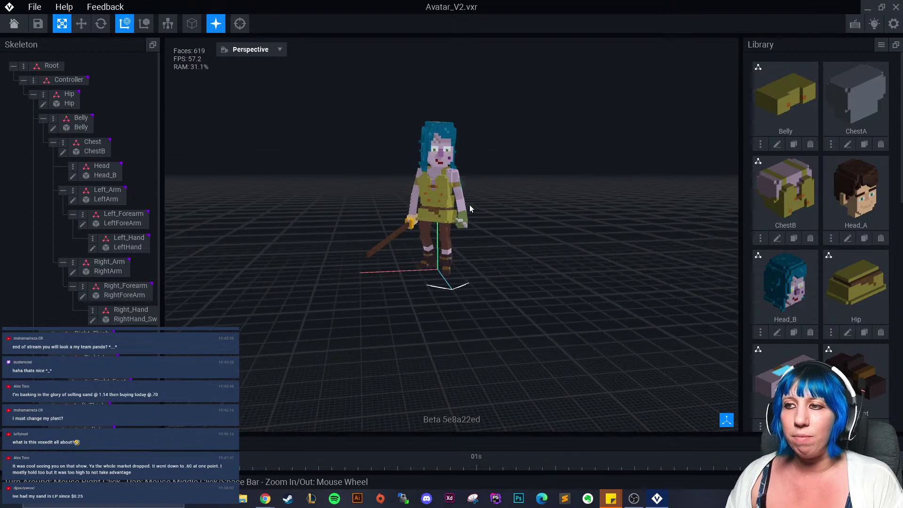
left_click(13, 24)
left_click(362, 181)
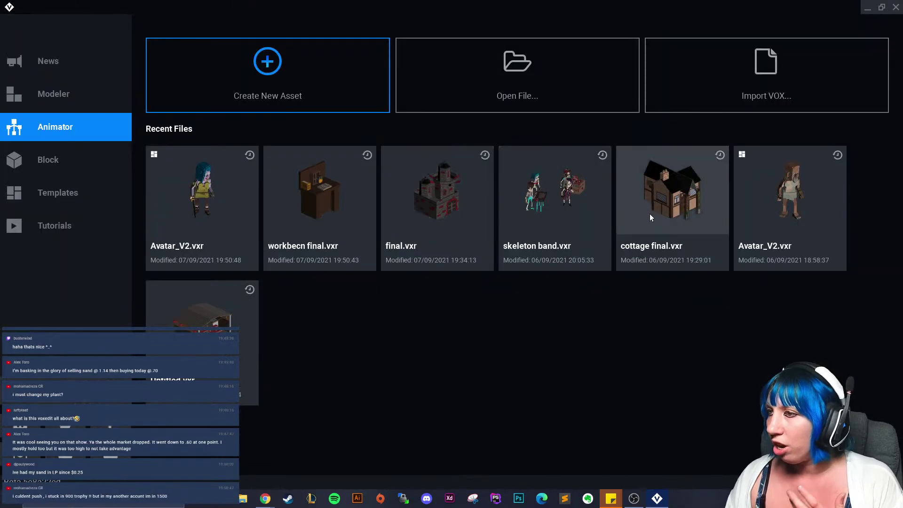
- Open the castle project final.vxr to look at its door and walls, and return to the home screen, saving it
left_click(468, 184)
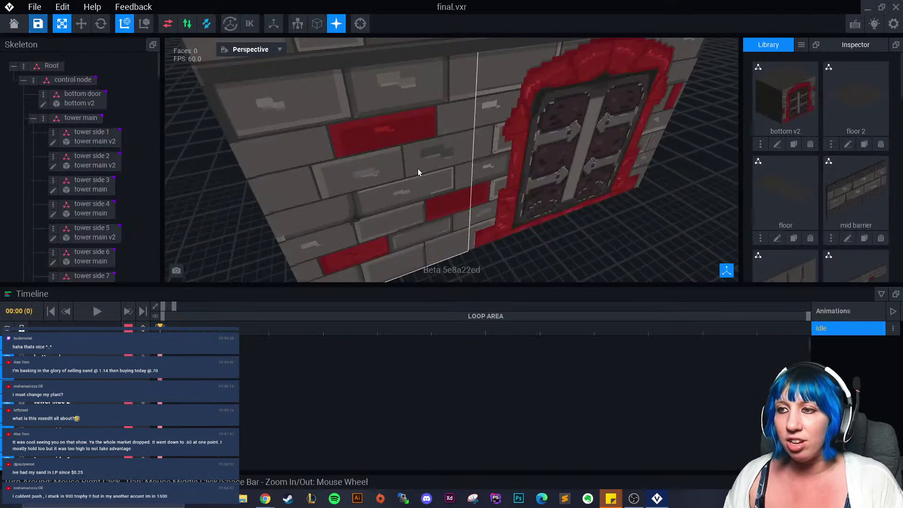
left_click(13, 24)
left_click(366, 182)
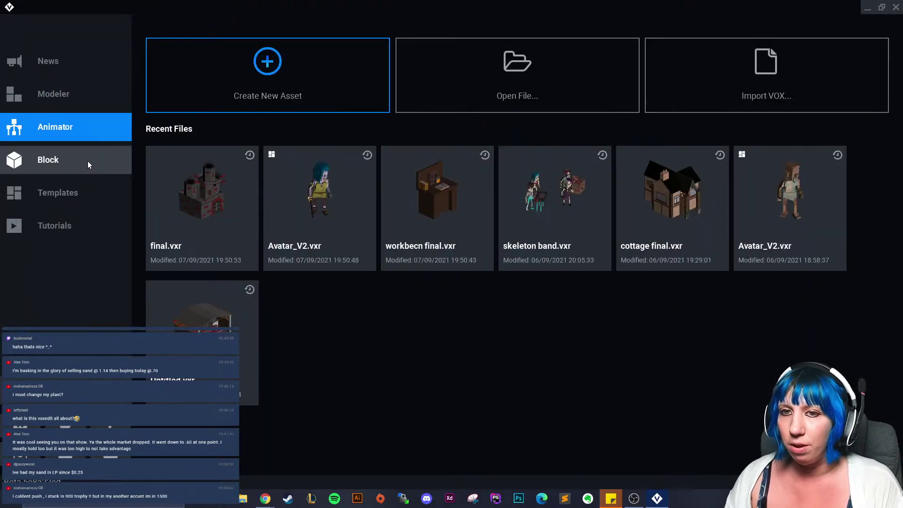
- Look over the available templates and the recent Modeler files, returning to the Animator projects
left_click(83, 199)
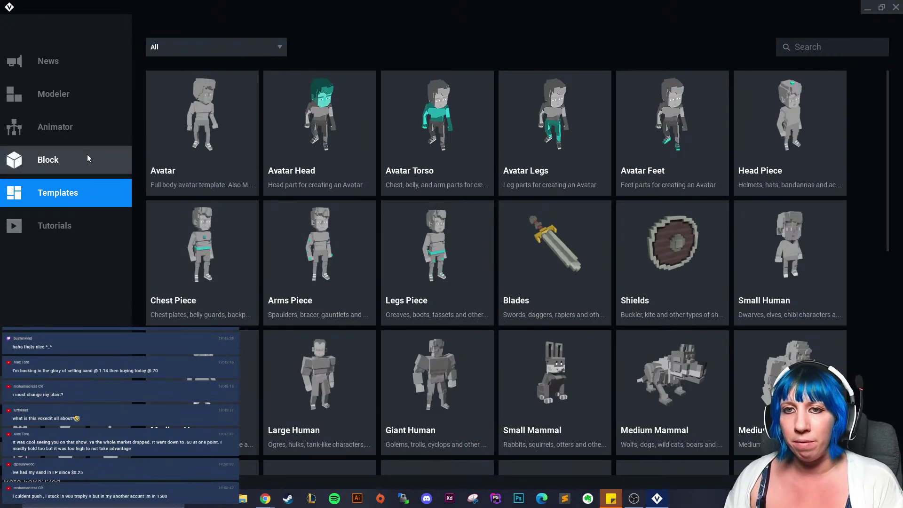
left_click(70, 134)
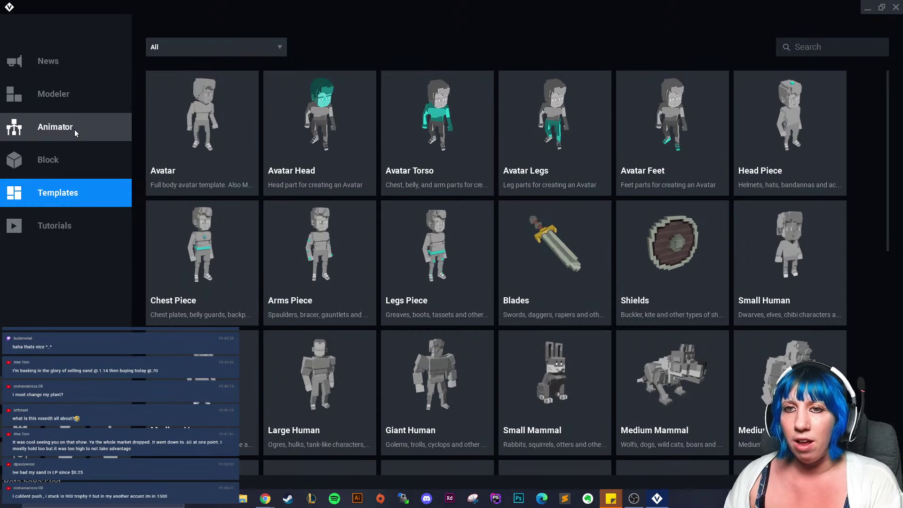
left_click(58, 193)
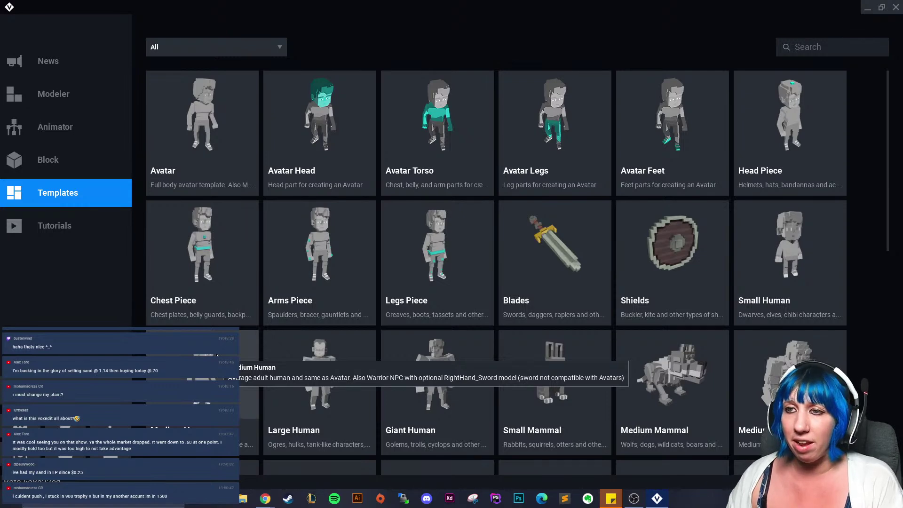
left_click(85, 94)
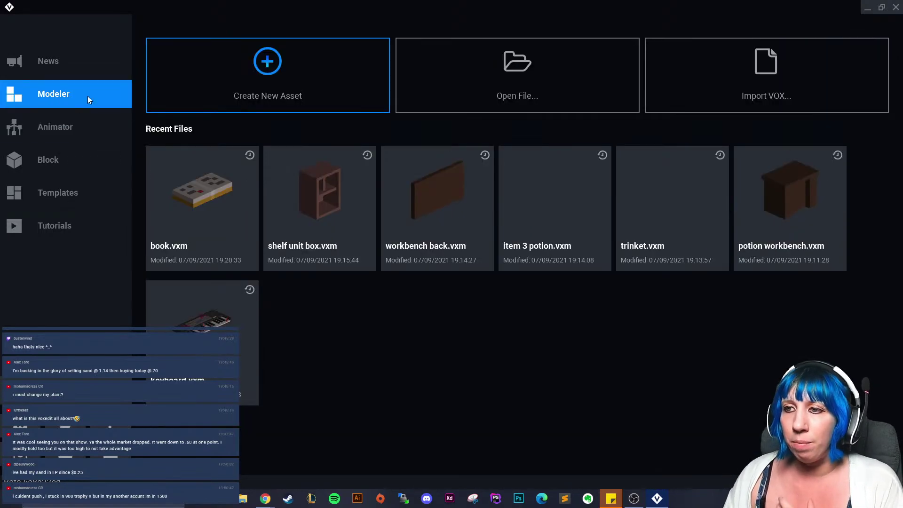
left_click(80, 134)
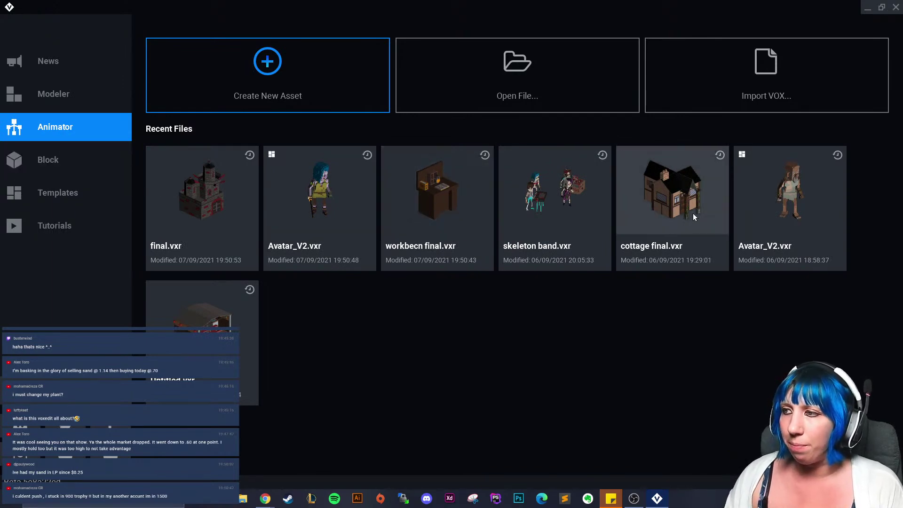
- Open workbecn final.vxr to view the workbench scene and return to the home screen, saving it
left_click(459, 204)
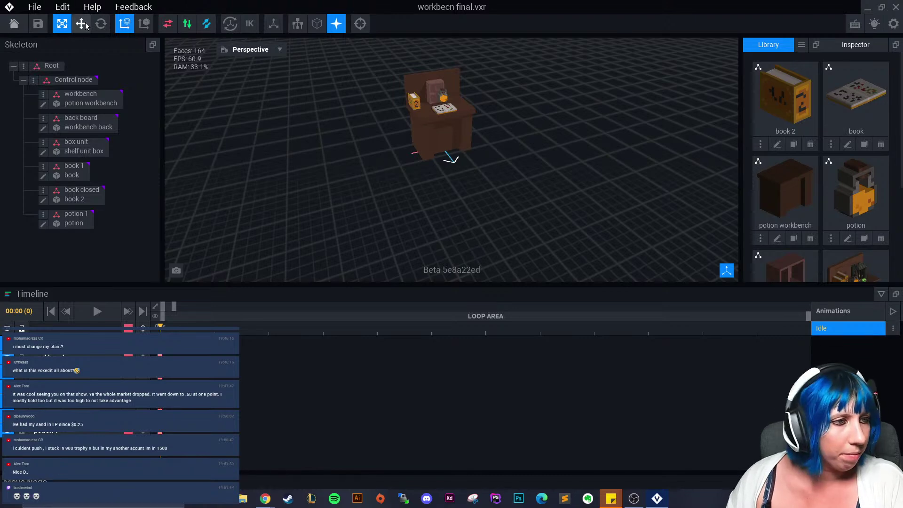
left_click(23, 25)
left_click(380, 179)
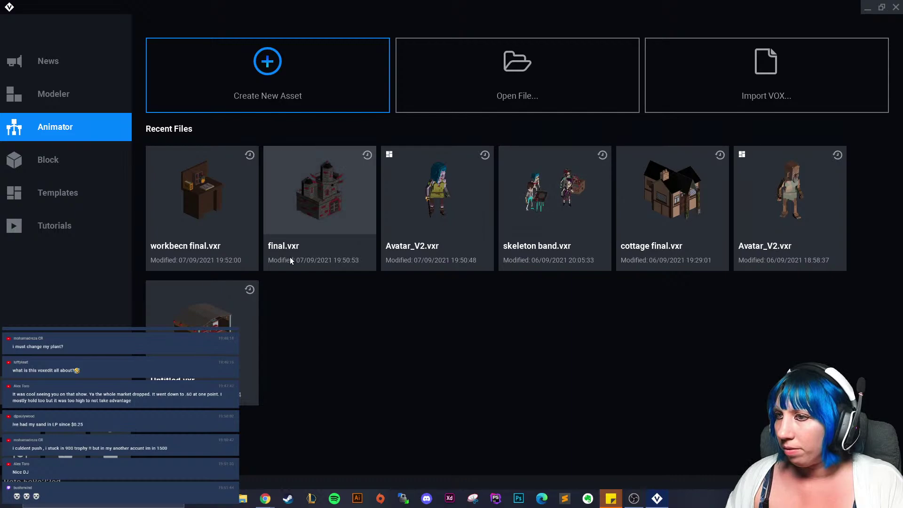
- Open skeleton band.vxr, examine the band characters up close, and return to the home screen, saving the project
left_click(579, 206)
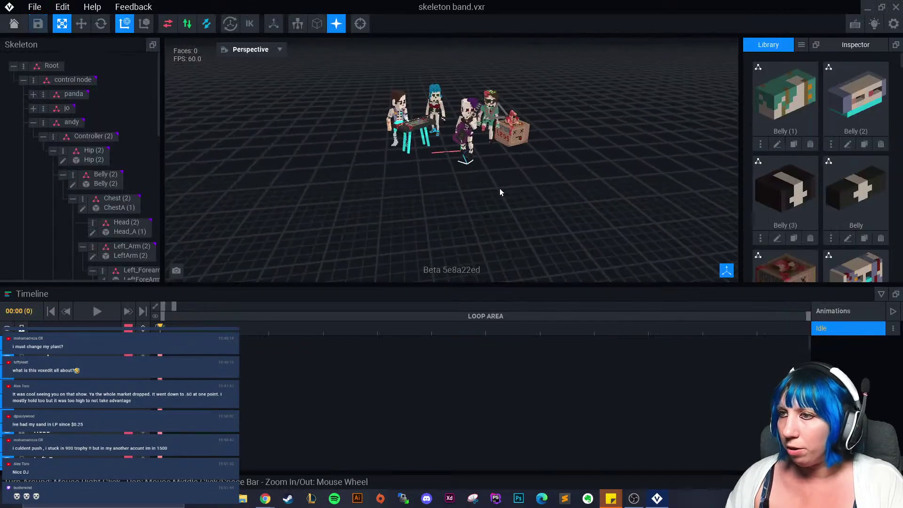
scroll(499, 190, "up", 3)
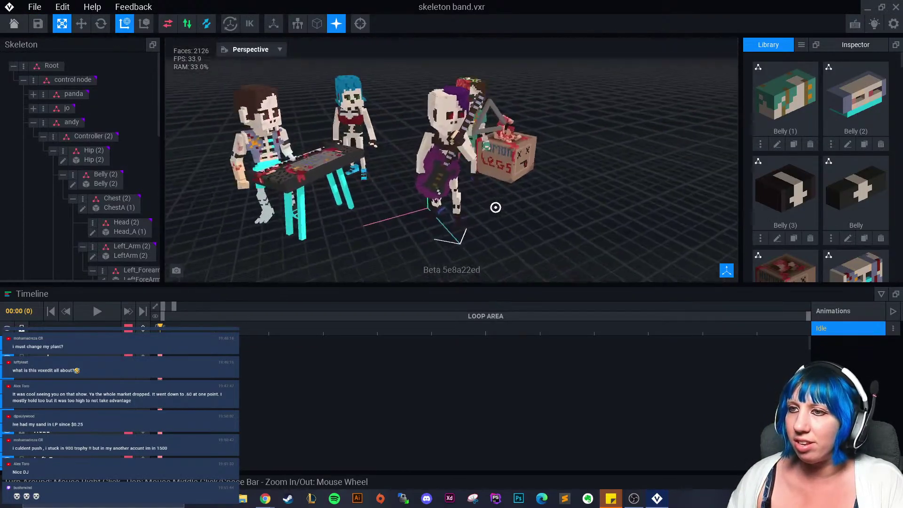
left_click(13, 23)
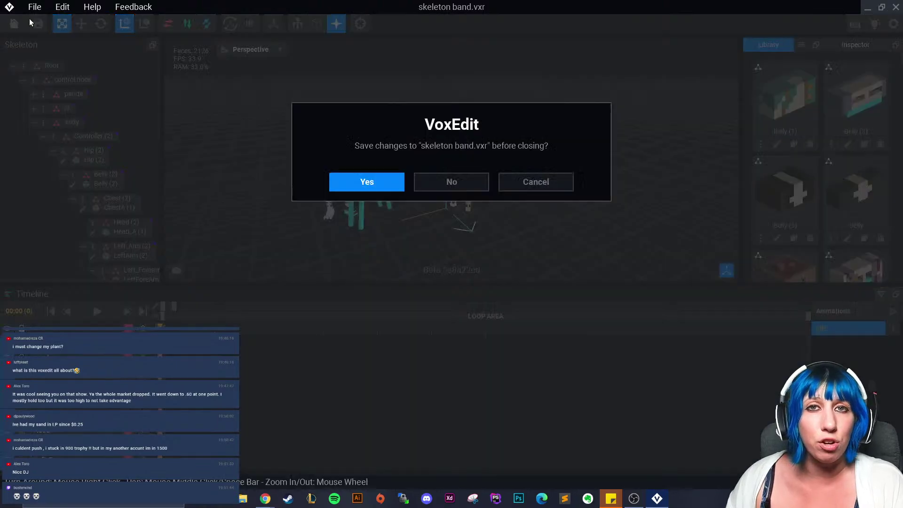
left_click(376, 177)
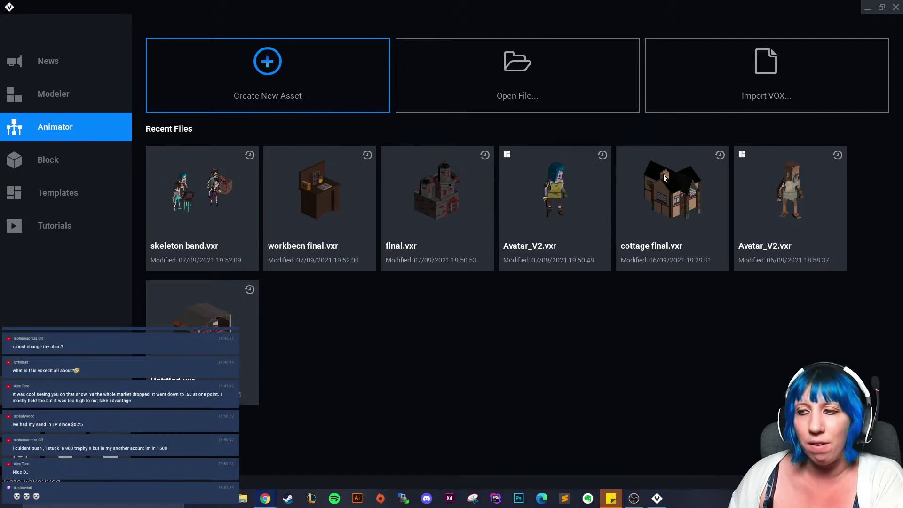
- View the workbench project workbecn final.vxr again and close it to return to the home screen
left_click(297, 225)
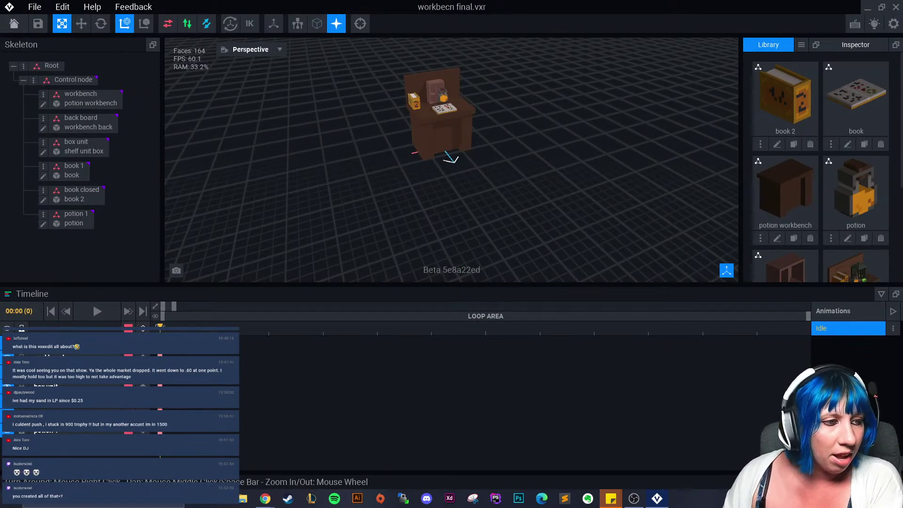
left_click(14, 23)
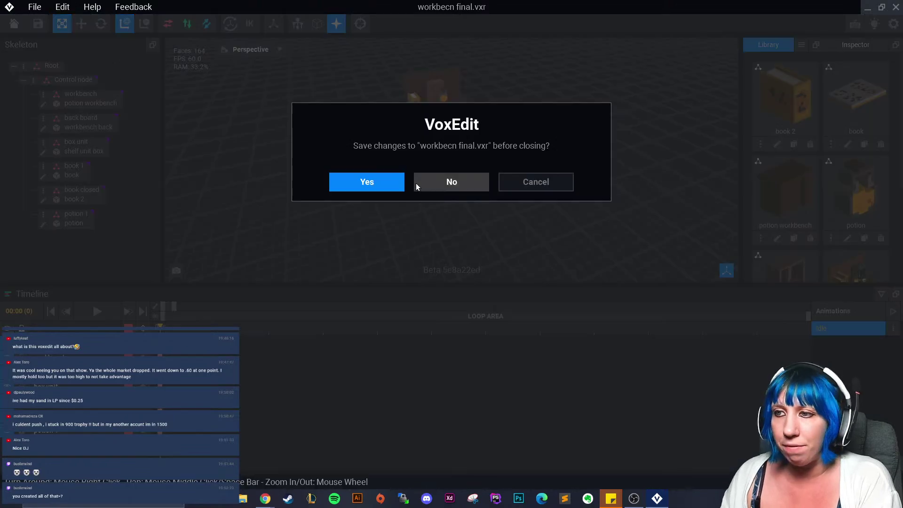
left_click(415, 182)
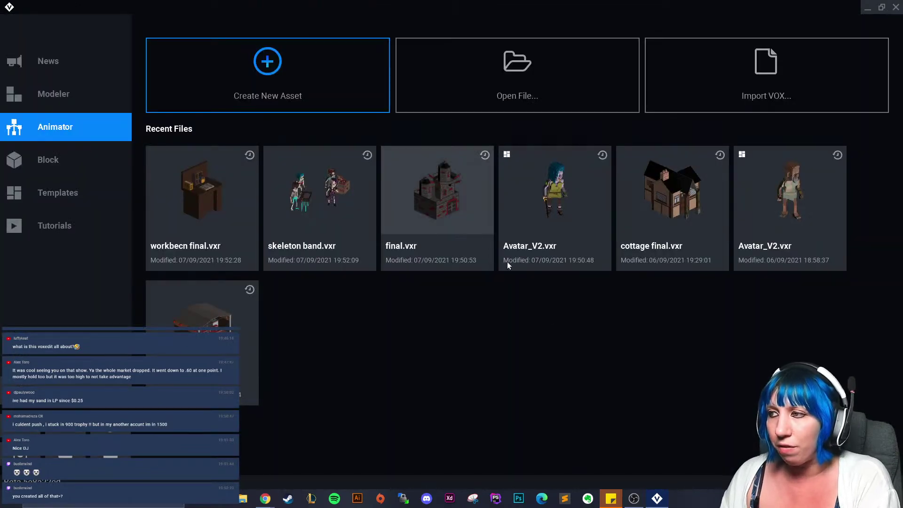
- Open the blue-haired Avatar_V2.vxr project again to view the character and its skeleton, and close it with changes saved
left_click(579, 192)
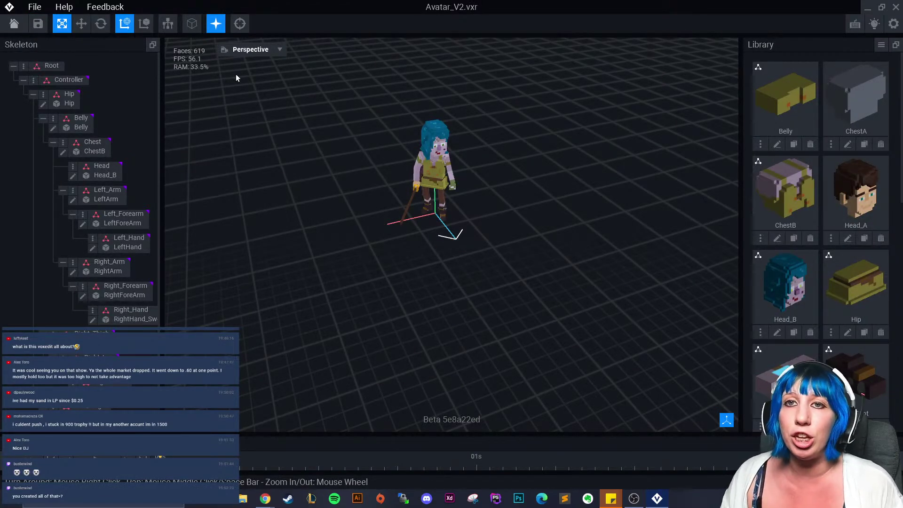
left_click(15, 24)
left_click(350, 181)
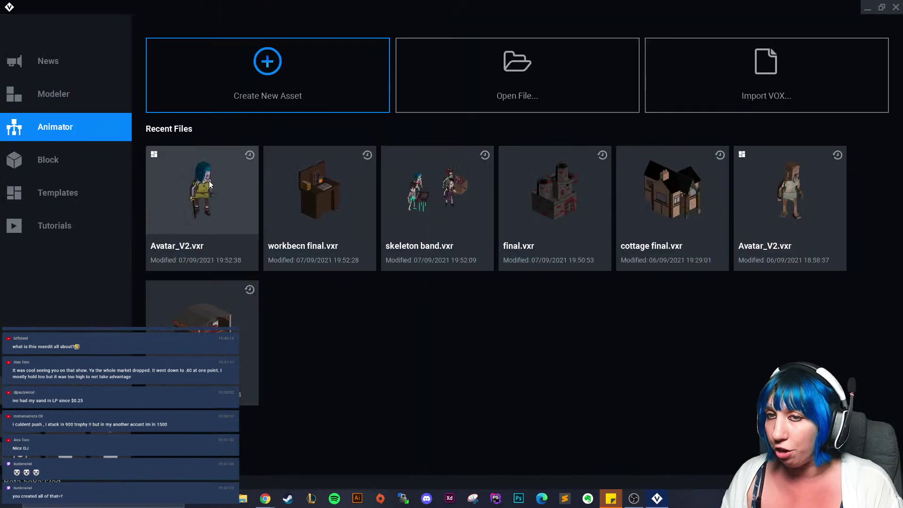
- Browse the full template list, from the avatar parts and humans to the animals and doors
left_click(89, 190)
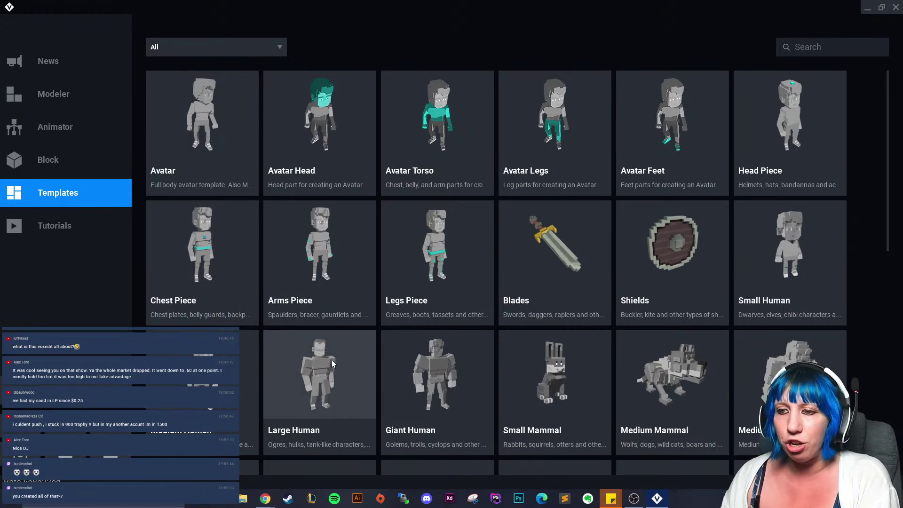
scroll(307, 258, "down", 2)
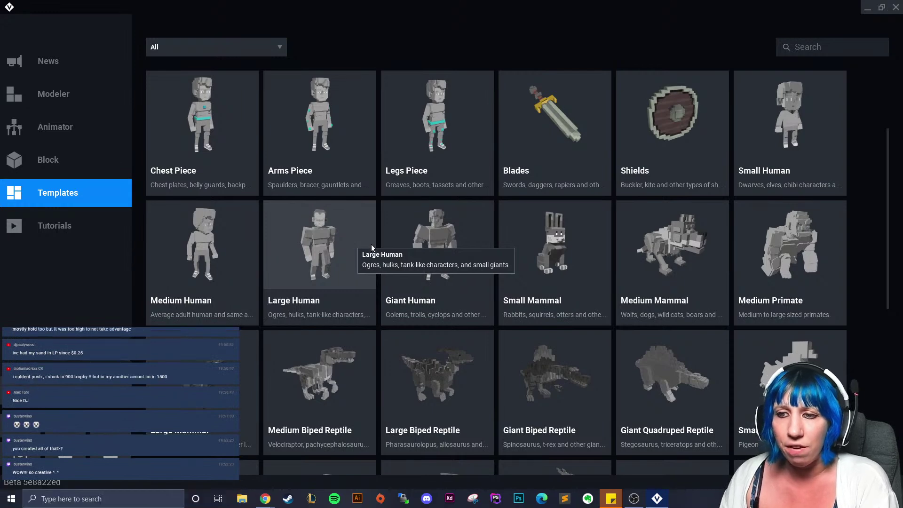
scroll(404, 277, "down", 5)
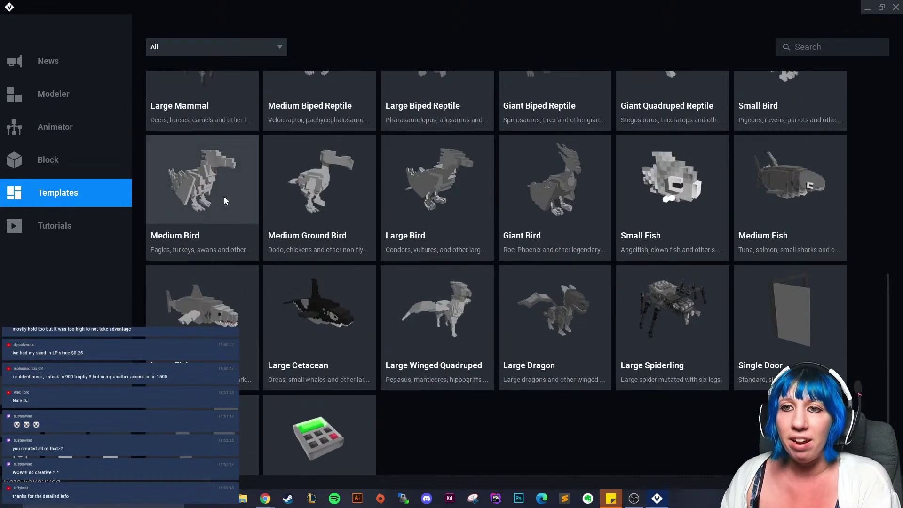
scroll(337, 239, "up", 6)
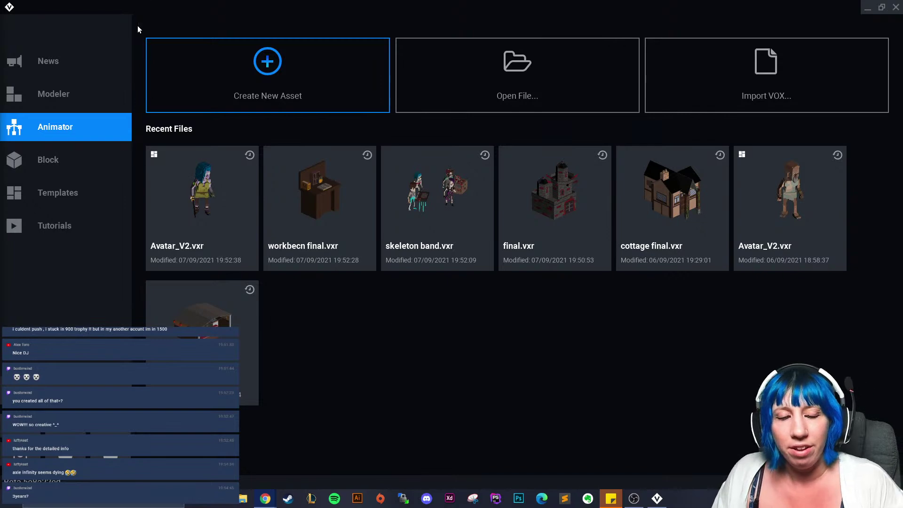
- Reopen the workbecn final.vxr project from the recent Animator files
left_click(338, 176)
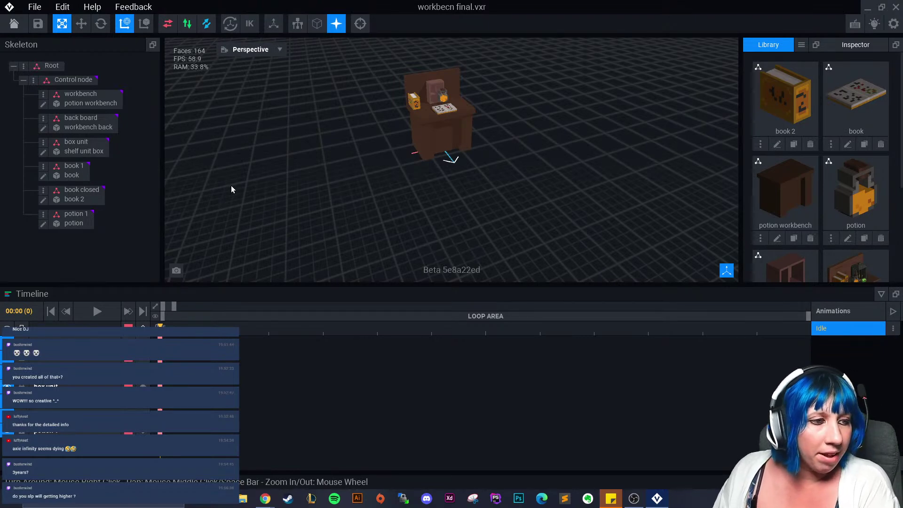
- Open the model of the orange potion bottle standing on the workbench for voxel editing
scroll(438, 152, "up", 5)
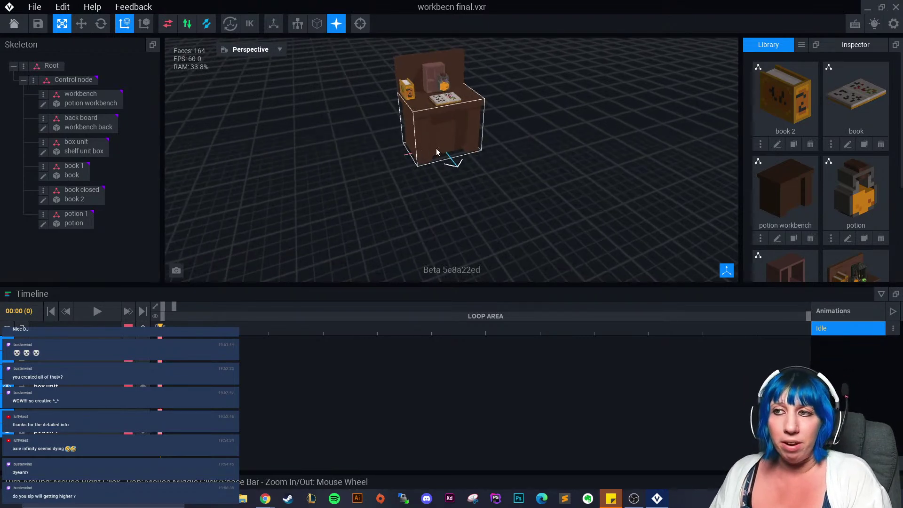
right_click_drag(437, 151, 456, 175)
scroll(456, 175, "up", 5)
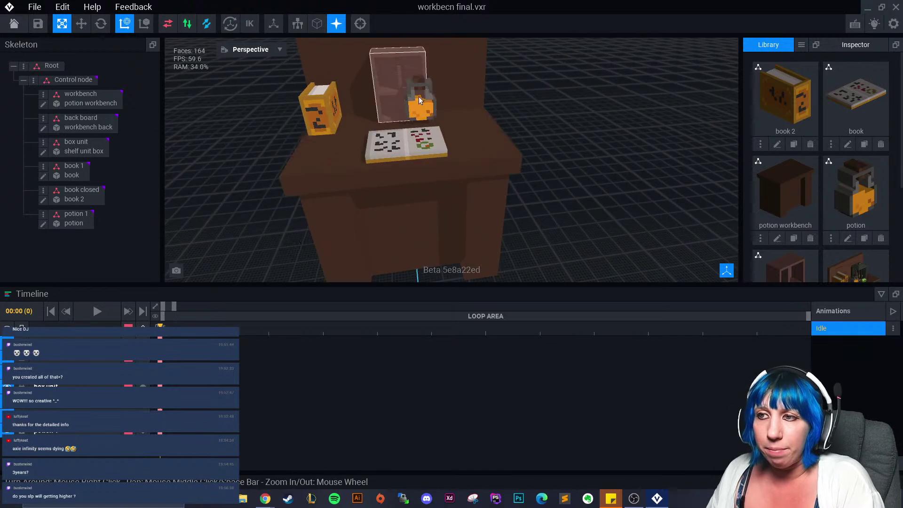
left_click(420, 100)
left_click(44, 223)
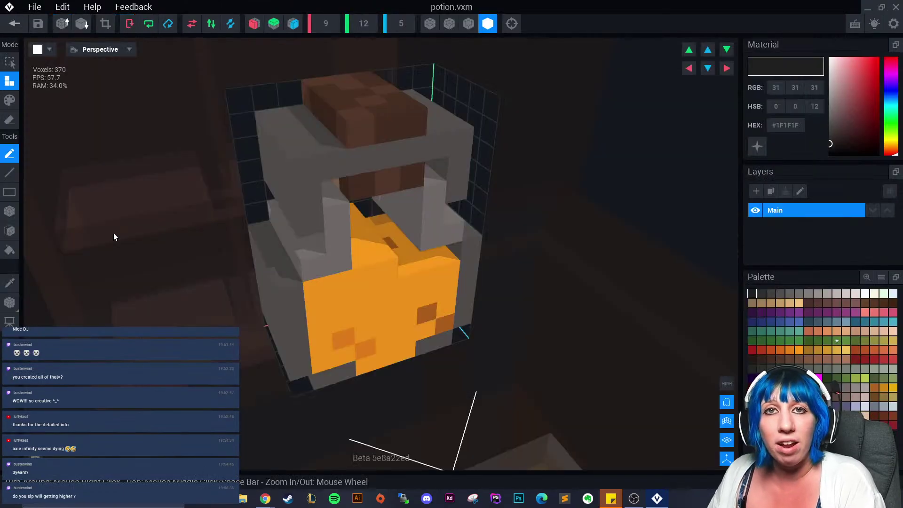
right_click_drag(363, 228, 362, 227)
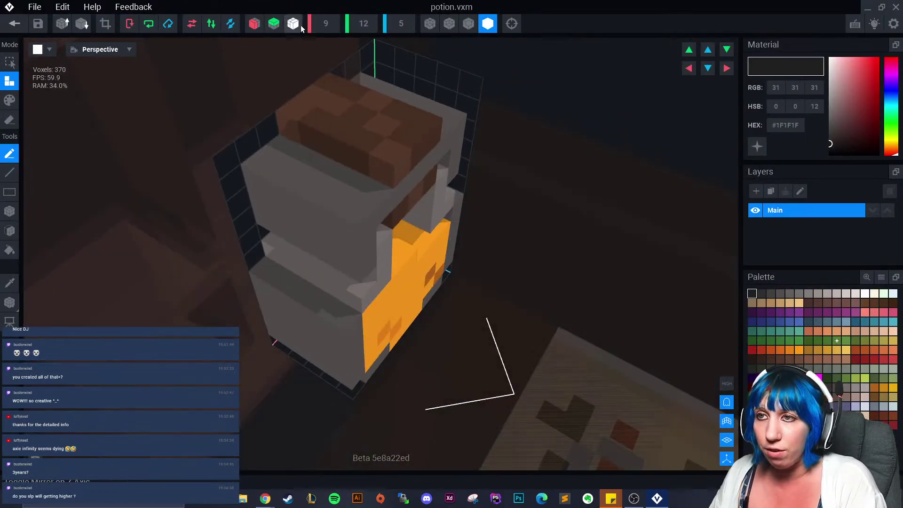
- Set up whole-face erasing with outlined voxel shading, and erase the grey strip across the front of the bottle's rim
left_click(9, 119)
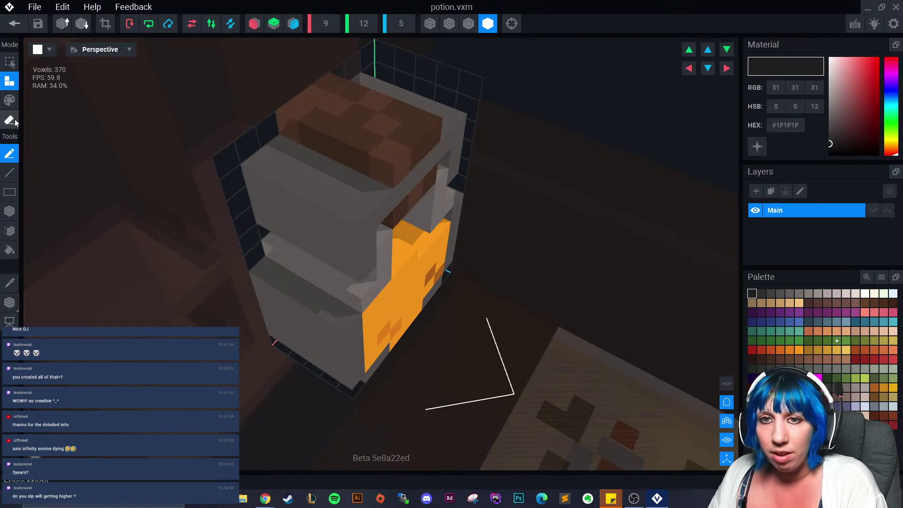
left_click(10, 231)
right_click_drag(150, 249, 360, 238)
left_click(469, 24)
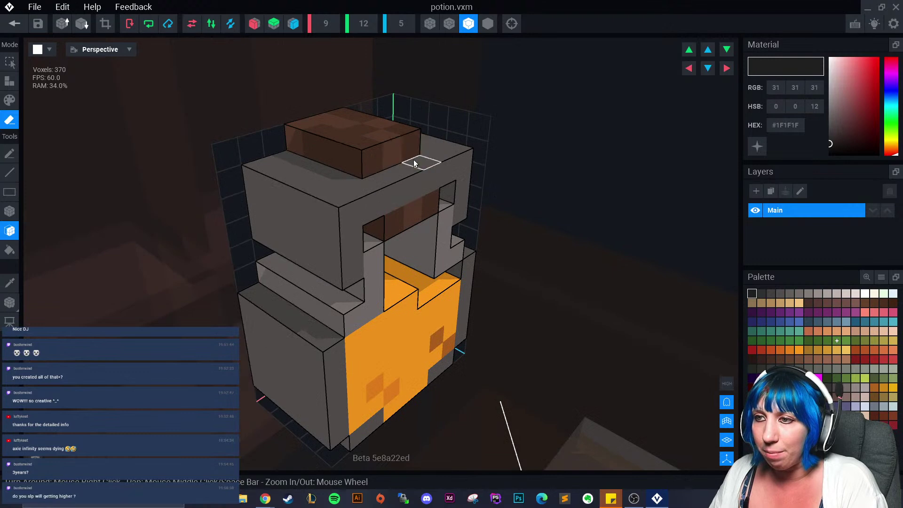
mouse_move(413, 164)
right_mouse_down()
mouse_move(318, 222)
mouse_move(352, 255)
right_mouse_up()
left_click(354, 258)
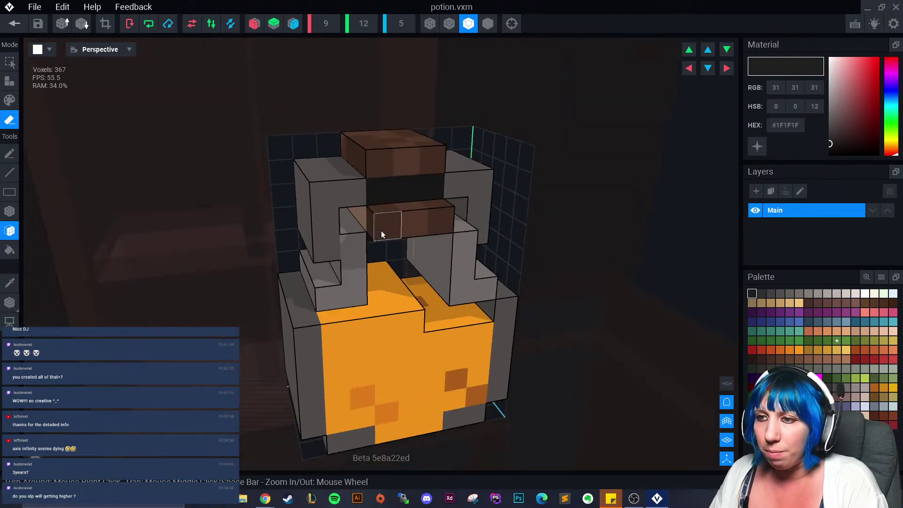
- Erase the front layer of the cork inside the neck and of the orange liquid in the bottle's body
left_click_drag(382, 233, 427, 229)
left_click(451, 281)
mouse_move(451, 281)
right_mouse_down()
mouse_move(450, 258)
mouse_move(332, 290)
right_mouse_up()
left_click(358, 361)
left_click(434, 349)
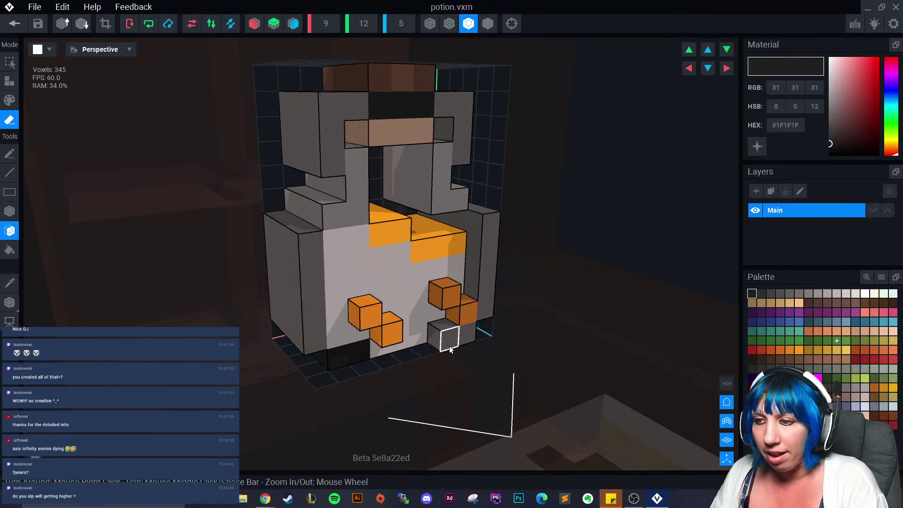
- Erase the leftover grey base cube and the protruding orange bubble cubes from the bottle's front
left_click(448, 348)
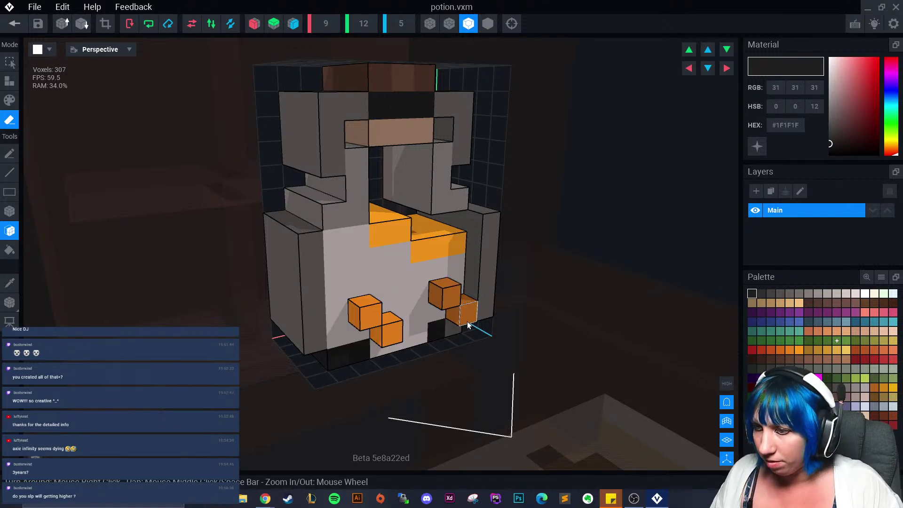
left_click(470, 313)
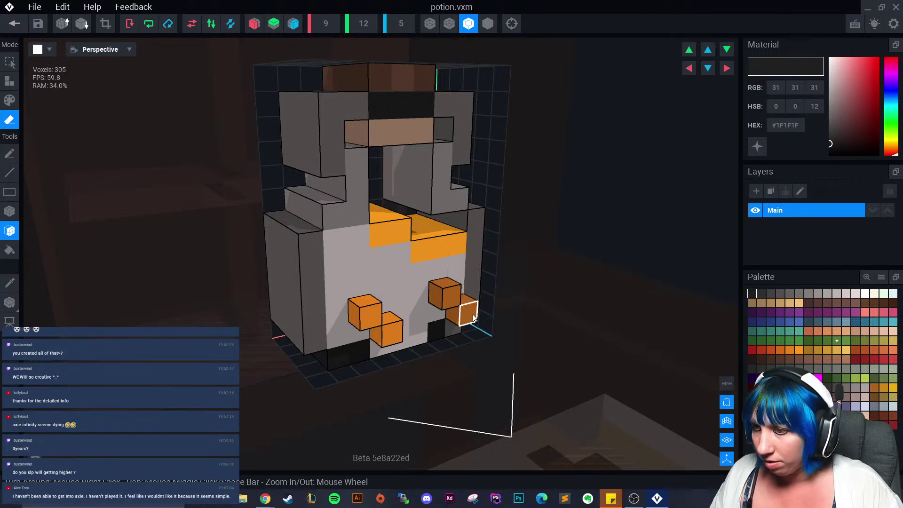
left_click(372, 321)
left_click(392, 332)
mouse_move(405, 332)
right_mouse_down()
mouse_move(439, 319)
mouse_move(421, 318)
right_mouse_up()
- Trim one more front layer off the bottle's cork, rim and neck
left_click(421, 173)
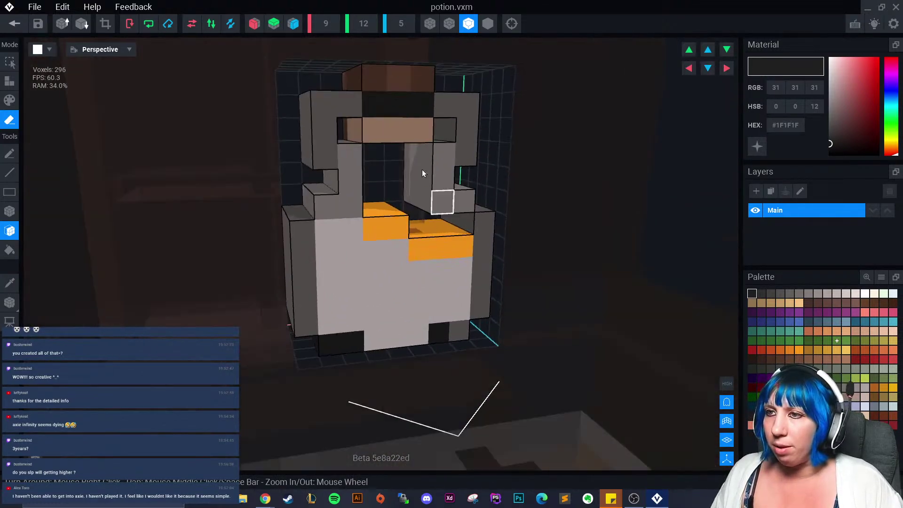
left_click(425, 85)
left_click(397, 104)
left_click(338, 107)
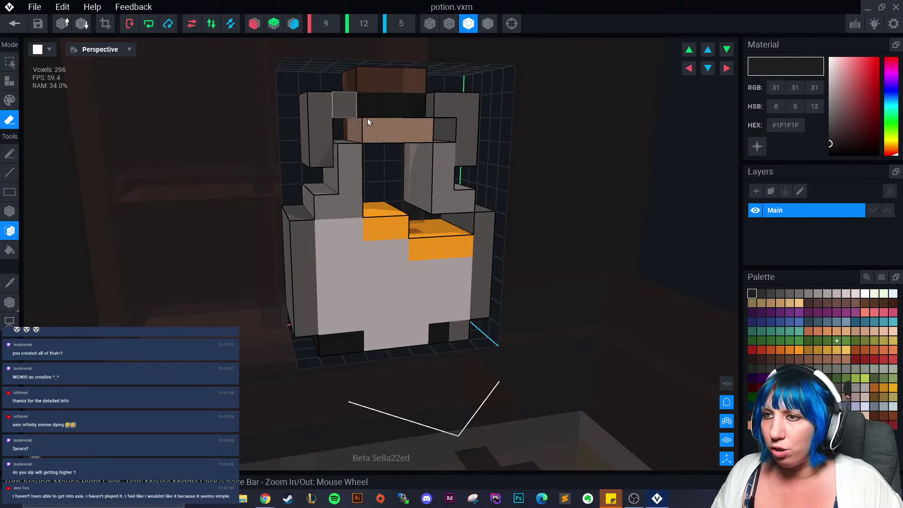
left_click(385, 129)
left_click(459, 103)
left_click(429, 172)
left_click(348, 158)
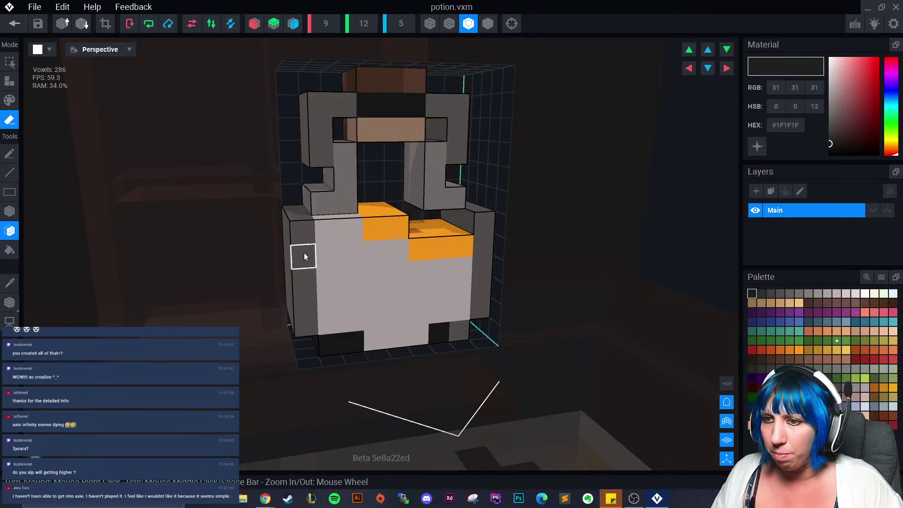
- Trim one more front layer off the bottle's body, including the glass sides, base and orange liquid surface
left_click(303, 301)
left_click(380, 296)
left_click(438, 334)
left_click(458, 333)
left_click(475, 303)
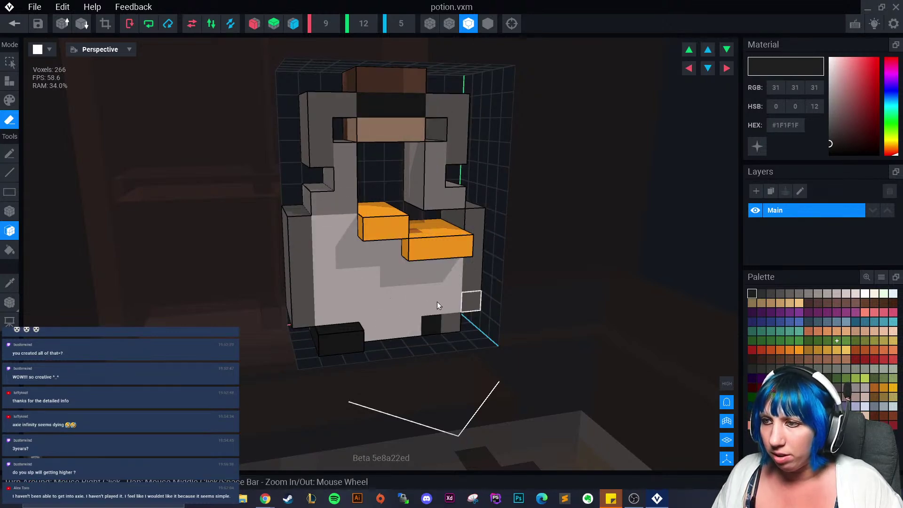
left_click(438, 238)
left_click(395, 234)
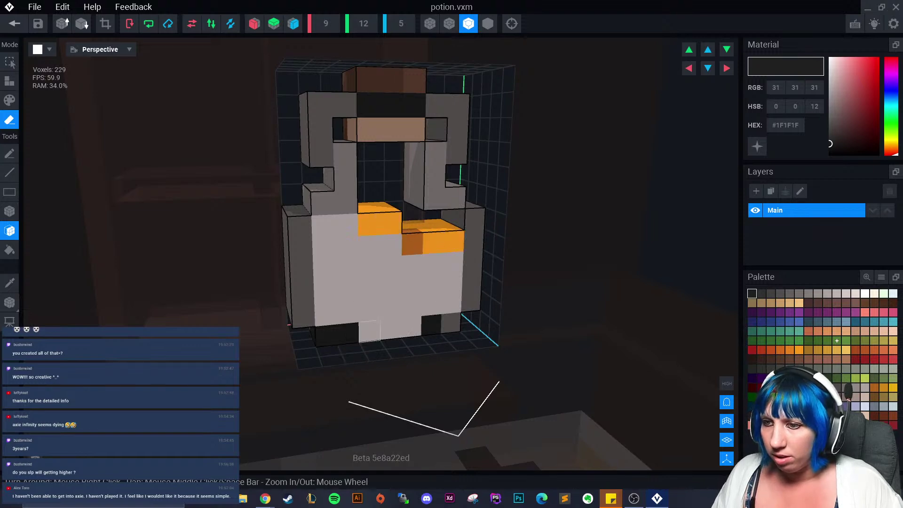
right_click_drag(369, 332, 378, 312)
scroll(379, 314, "down", 5)
scroll(379, 313, "up", 5)
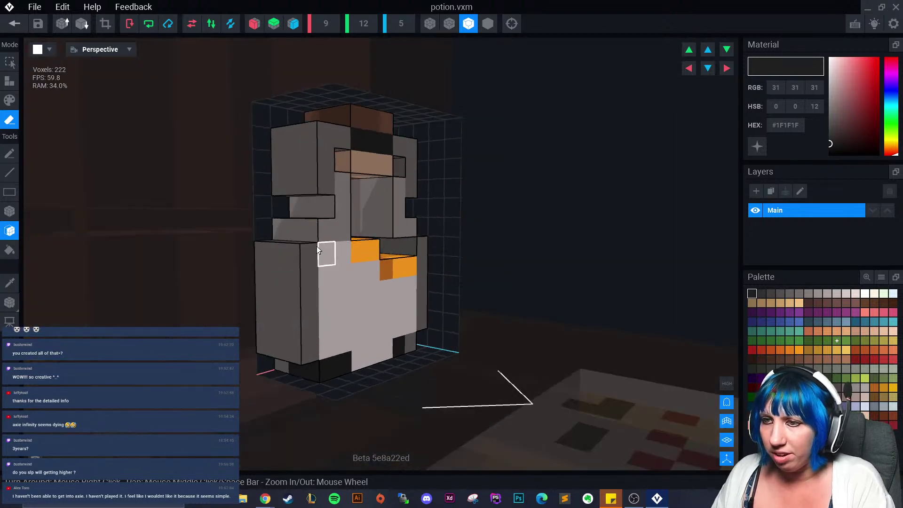
- Narrow the cork on top, and erase the outer glass layers from one side of the bottle's neck and body
right_click_drag(316, 246, 301, 177)
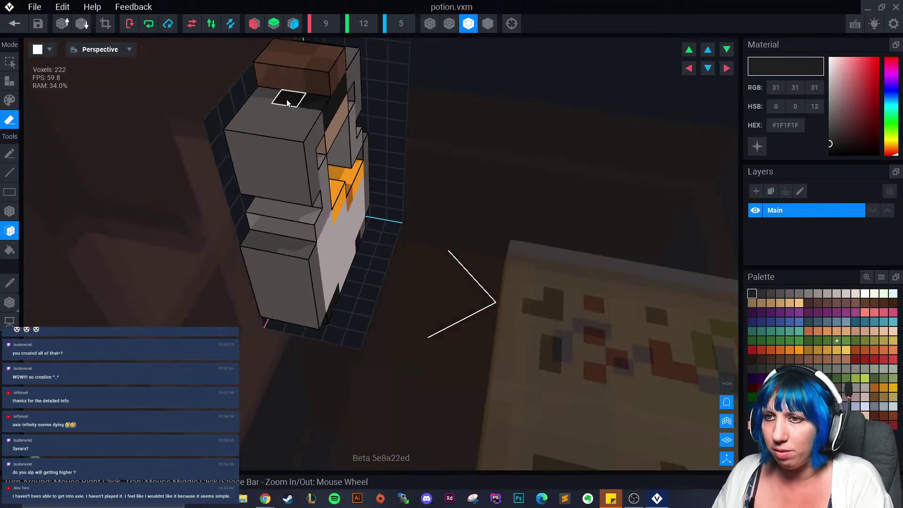
right_click_drag(287, 100, 285, 100)
left_click(331, 120)
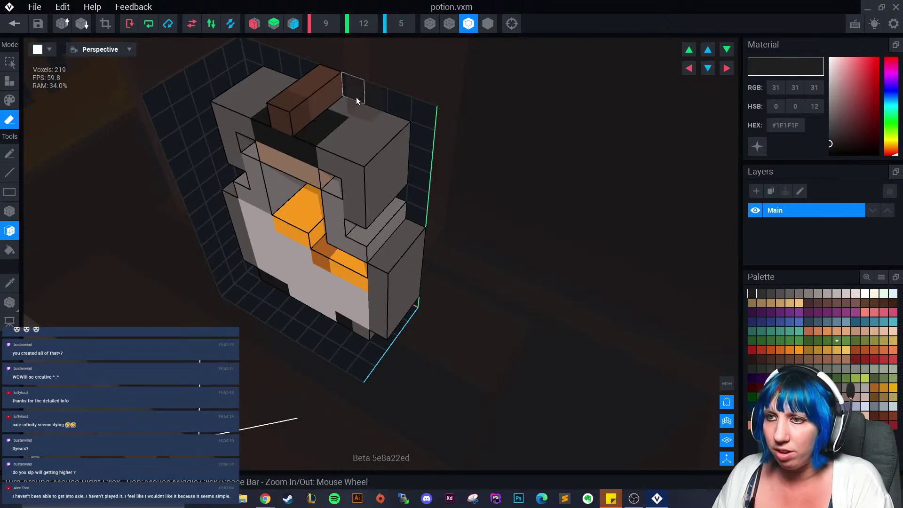
mouse_move(354, 97)
right_mouse_down()
mouse_move(346, 132)
mouse_move(254, 214)
mouse_move(261, 264)
right_mouse_up()
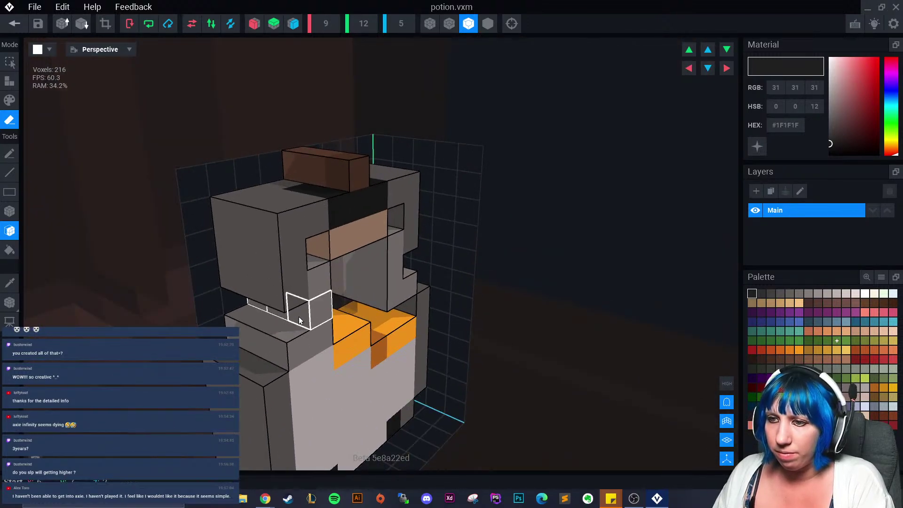
left_click(298, 317)
left_click(263, 404)
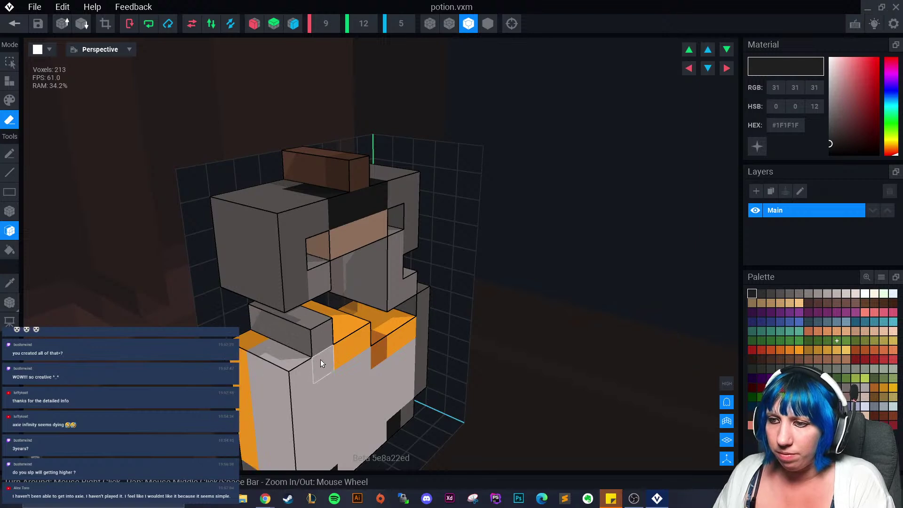
right_click_drag(321, 359, 410, 264)
- Erase the outer glass layers from the opposite side of the body, the neck and rim sides, and the grey base voxels
left_click(402, 230)
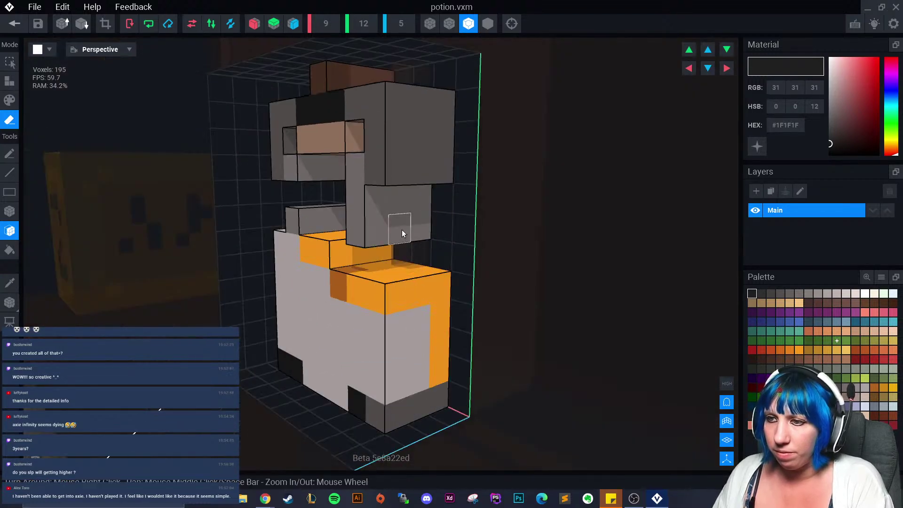
mouse_move(401, 229)
right_mouse_down()
mouse_move(220, 158)
mouse_move(273, 180)
mouse_move(325, 169)
right_mouse_up()
left_click(401, 225)
left_click(217, 158)
left_click(456, 179)
left_click(410, 212)
mouse_move(410, 213)
right_mouse_down()
mouse_move(355, 360)
mouse_move(337, 349)
mouse_move(367, 351)
mouse_move(386, 379)
right_mouse_up()
left_click(339, 338)
left_click(313, 352)
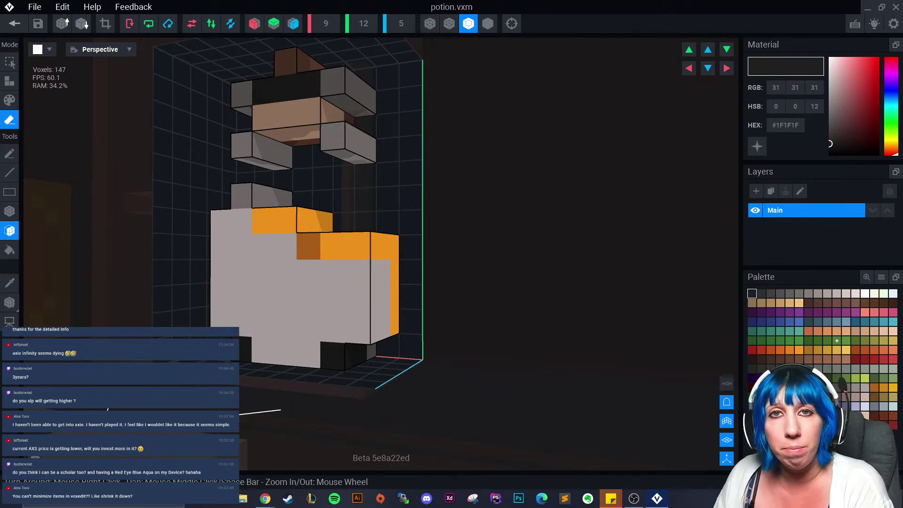
- Pick the dark grey #534F4E from the rim and attach voxels to fill the gaps in the rim's sides
right_click_drag(316, 334, 332, 301)
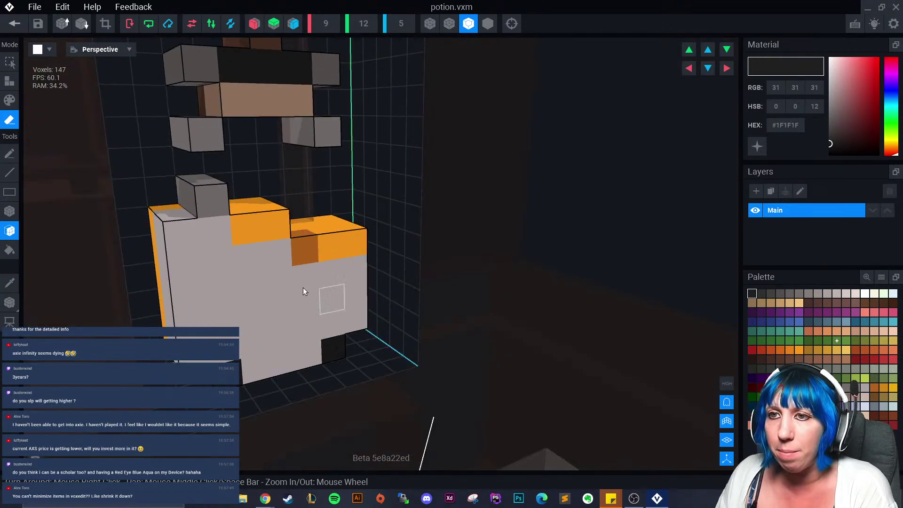
left_click(10, 283)
middle_click_drag(261, 137, 247, 208)
left_click(199, 186)
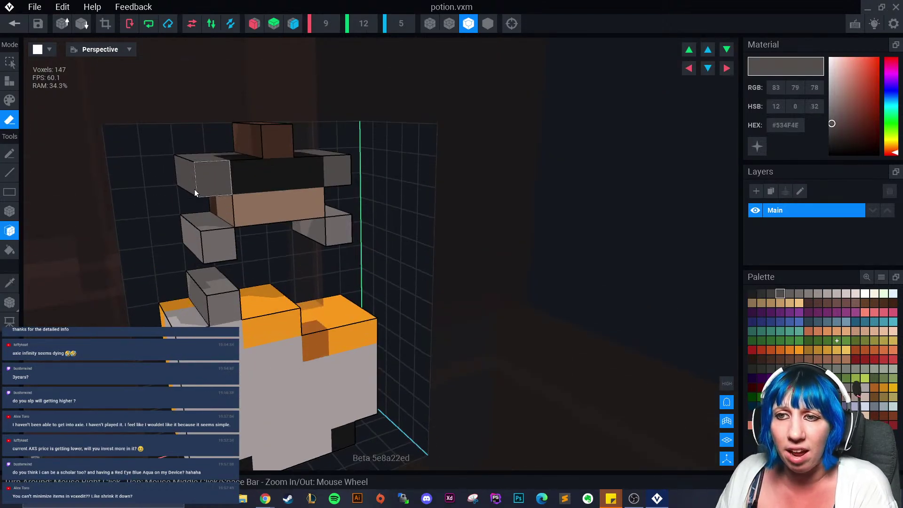
left_click(9, 81)
right_click_drag(239, 224, 197, 222)
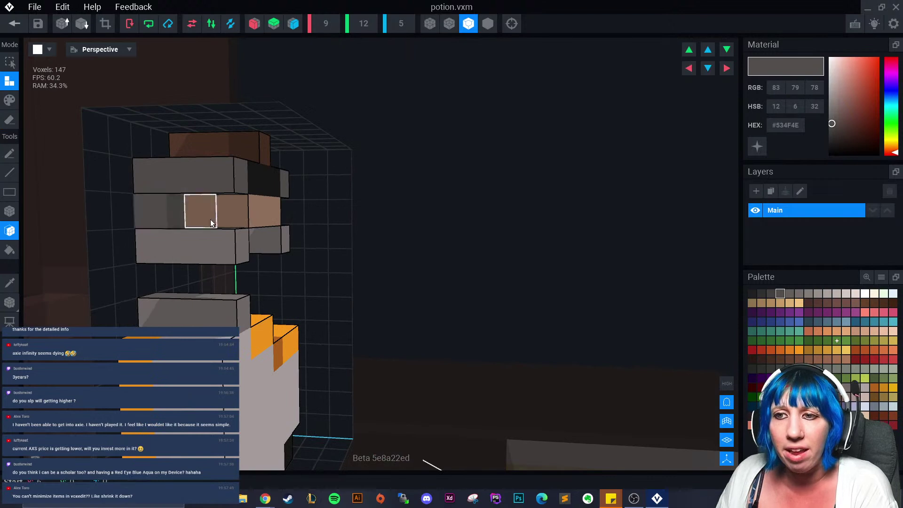
left_click(158, 220)
right_click_drag(171, 250, 170, 248)
left_click_drag(165, 219, 114, 227)
right_click_drag(114, 228, 153, 306)
- Pick the lighter grey #746E6B with the box tool active, undo the last box, and add grey voxels around the shoulder
left_click(10, 211)
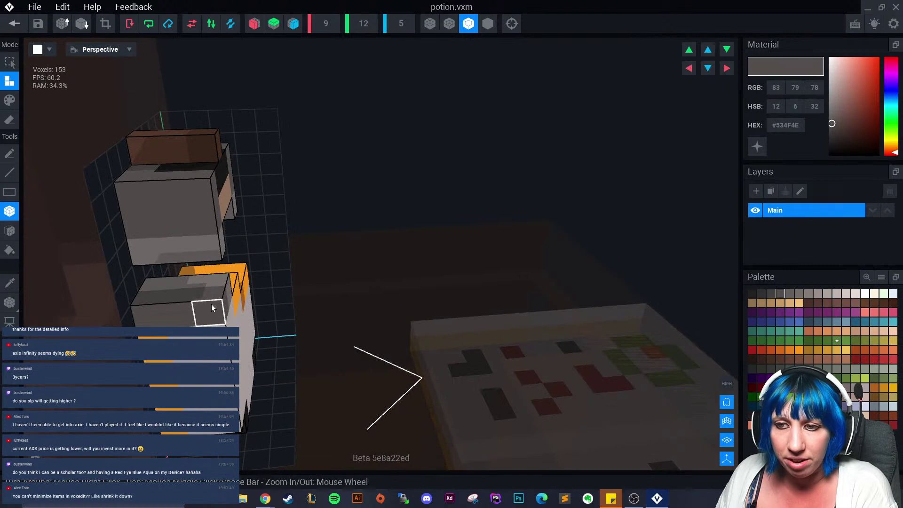
right_click_drag(212, 305, 160, 299)
key("ctrl+z")
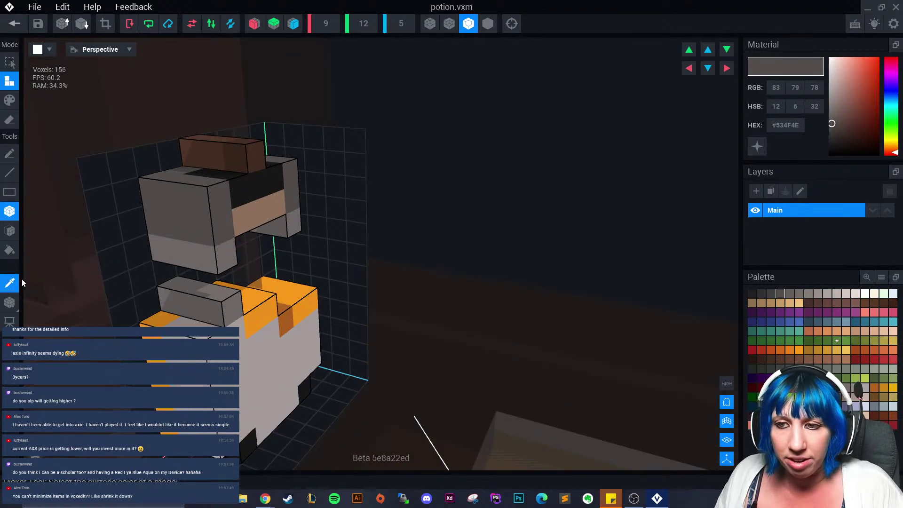
left_click(9, 282)
left_click(194, 305)
left_click(192, 314)
right_click_drag(193, 314, 222, 318)
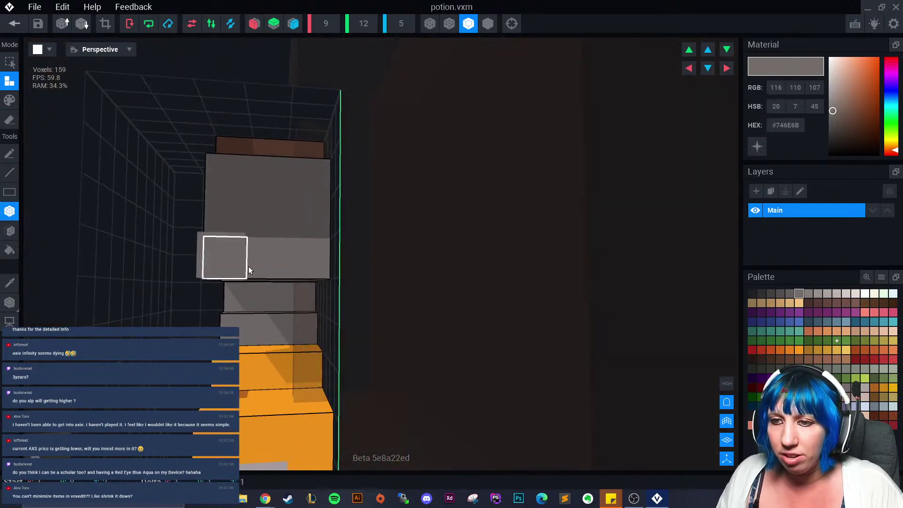
- Attach boxes of #746E6B grey voxels to rebuild the neck and shoulder on the other side of the bottle
left_click(238, 283)
right_click_drag(238, 282, 214, 184)
left_click(288, 179)
right_click_drag(287, 179, 282, 195)
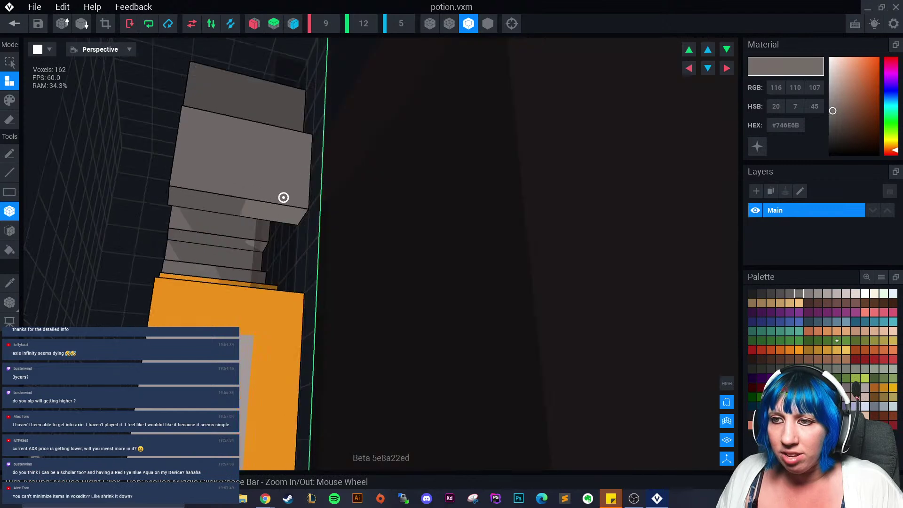
scroll(282, 196, "up", 5)
right_click_drag(308, 233, 34, 177)
left_click(320, 158)
left_click(347, 177)
- Erase the surplus grey voxels from the rebuilt neck with the box tool
left_click(9, 121)
mouse_move(188, 169)
right_mouse_down()
mouse_move(359, 168)
mouse_move(417, 94)
right_mouse_up()
left_click(337, 115)
mouse_move(337, 115)
right_mouse_down()
mouse_move(325, 210)
mouse_move(332, 215)
mouse_move(294, 255)
mouse_move(147, 250)
mouse_move(111, 219)
right_mouse_up()
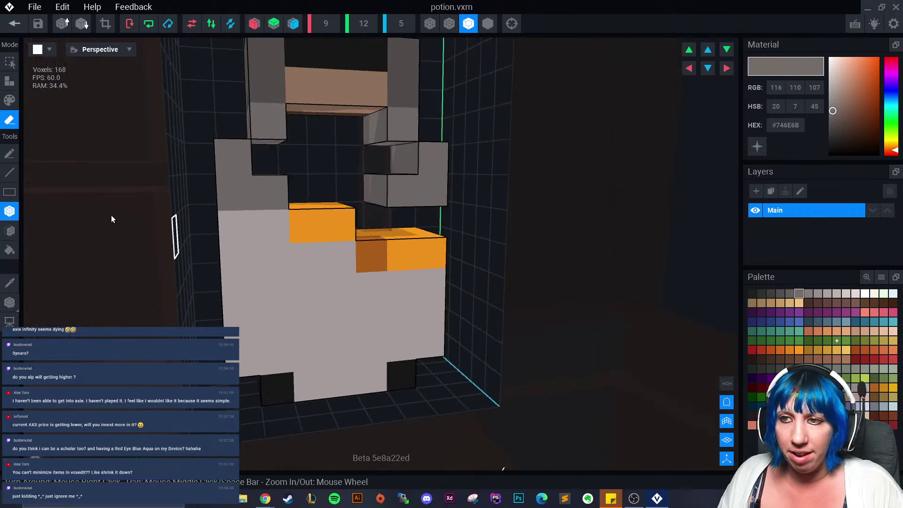
- Try to erase a box of voxels from the side of the bottle's light grey body, and undo it
right_click_drag(260, 258, 212, 238)
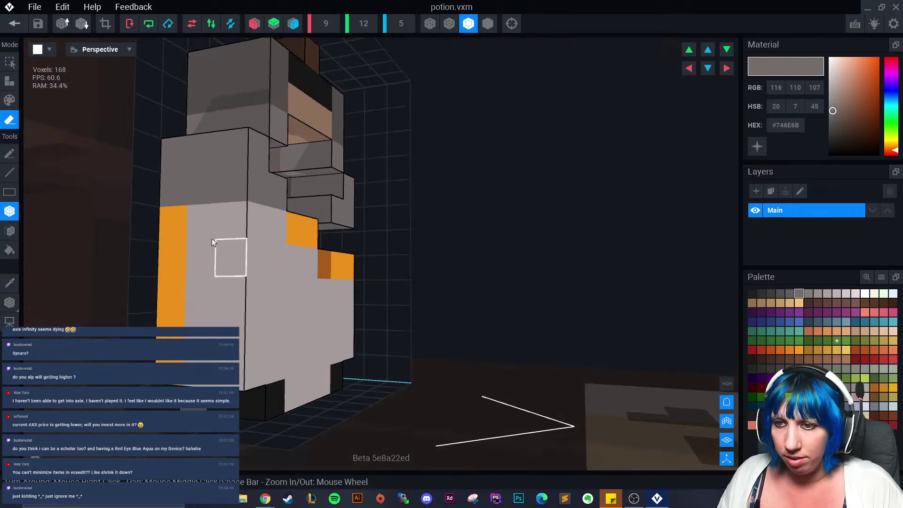
left_click_drag(212, 239, 213, 283)
mouse_move(213, 283)
right_mouse_down()
mouse_move(244, 364)
mouse_move(314, 305)
mouse_move(366, 277)
mouse_move(357, 296)
mouse_move(294, 295)
right_mouse_up()
left_click_drag(294, 295, 290, 286)
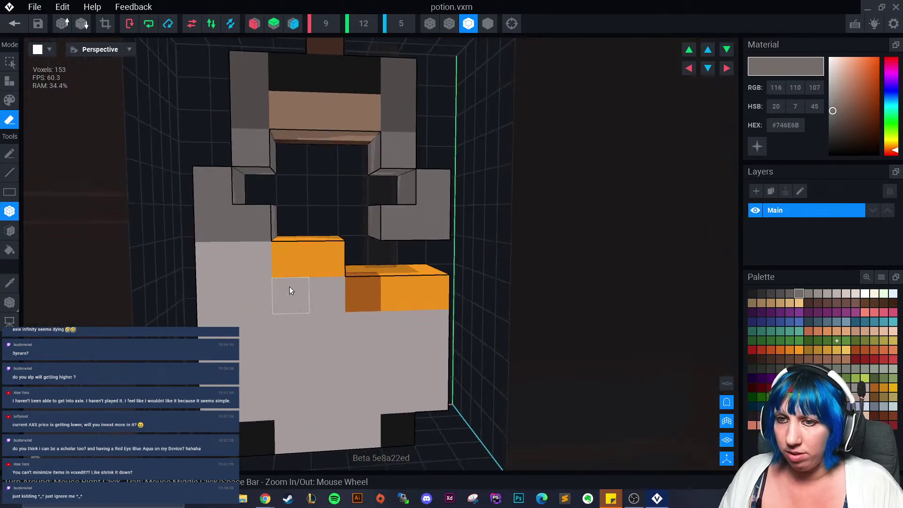
key("ctrl+z")
right_click_drag(216, 299, 240, 303)
scroll(239, 301, "down", 3)
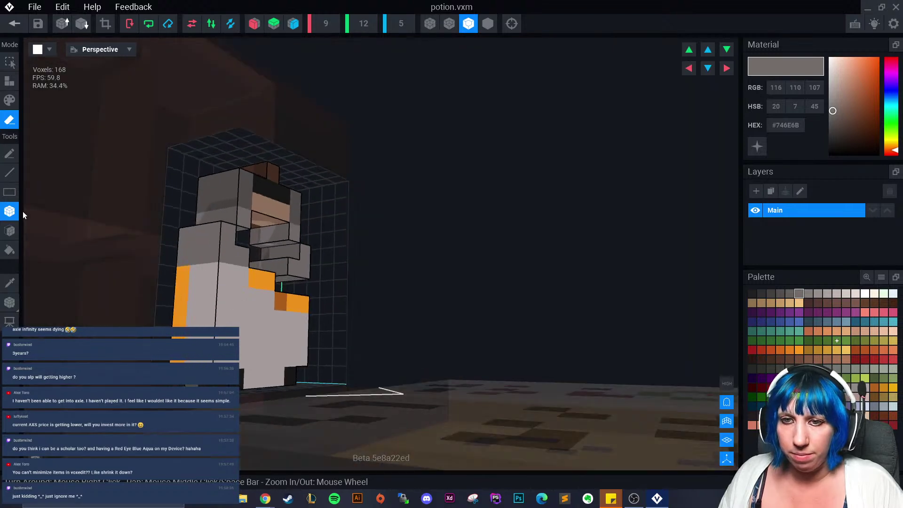
- Try to attach a grey box over the exposed orange strip on the body's side, and undo it
left_click(9, 81)
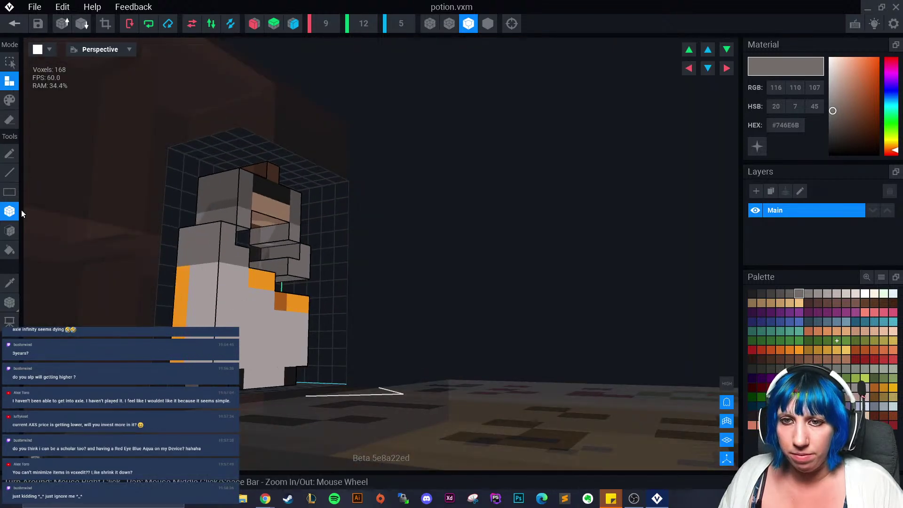
left_click(181, 273)
mouse_move(181, 273)
right_mouse_down()
mouse_move(242, 332)
mouse_move(182, 288)
right_mouse_up()
key("ctrl+z")
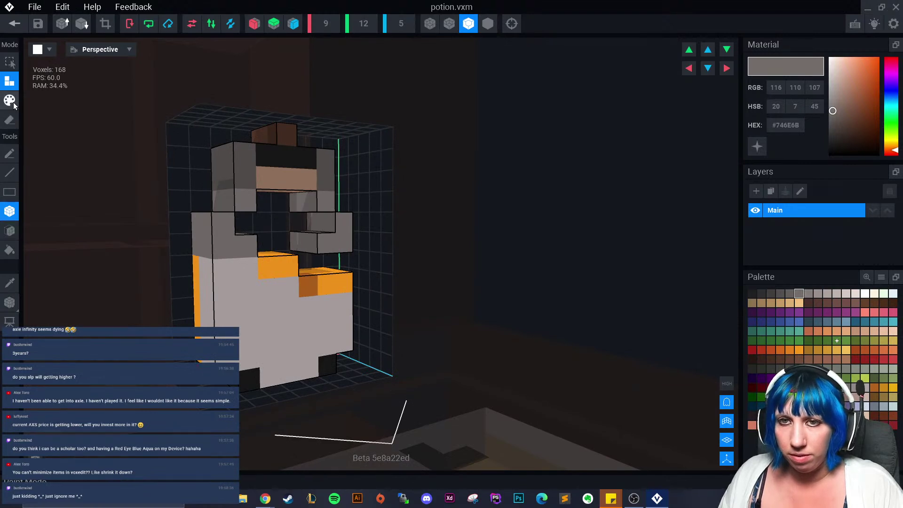
- Paint the sides and base of the bottle's body with the grey #746E6B
mouse_move(288, 306)
right_mouse_down()
mouse_move(294, 294)
mouse_move(241, 279)
mouse_move(232, 302)
mouse_move(40, 185)
right_mouse_up()
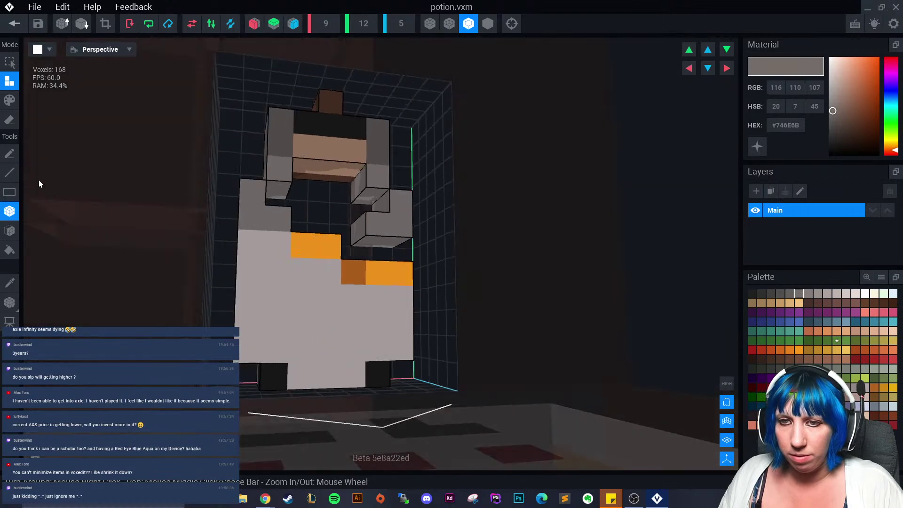
left_click(9, 100)
mouse_move(141, 211)
right_mouse_down()
mouse_move(242, 269)
mouse_move(281, 339)
mouse_move(272, 337)
mouse_move(313, 373)
mouse_move(332, 370)
right_mouse_up()
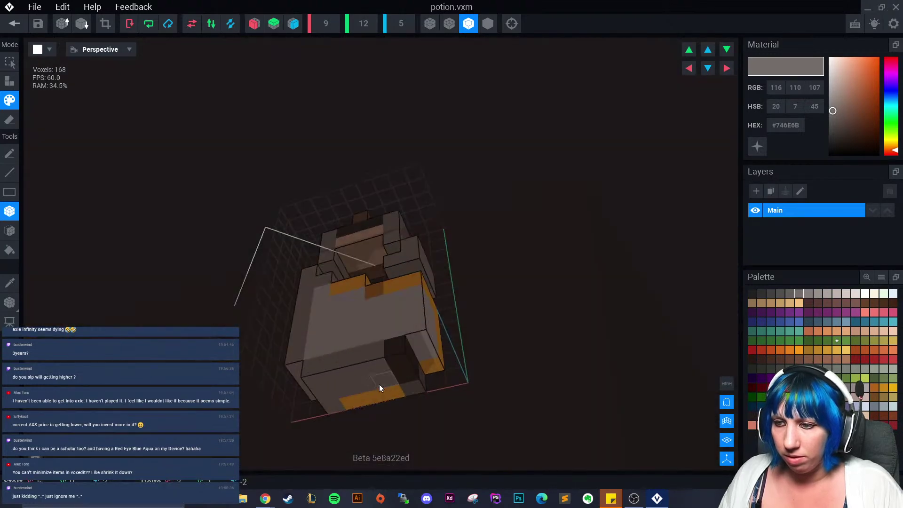
right_click_drag(414, 382, 396, 284)
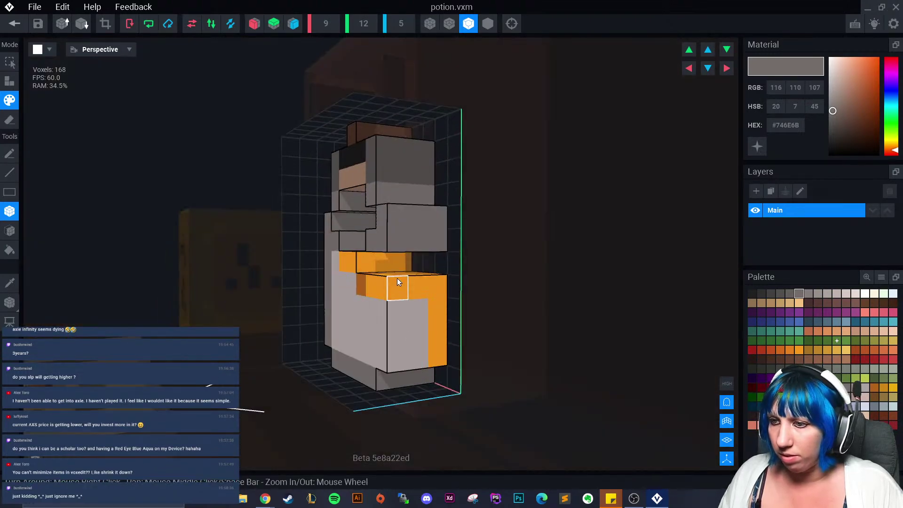
right_click_drag(439, 354, 359, 362)
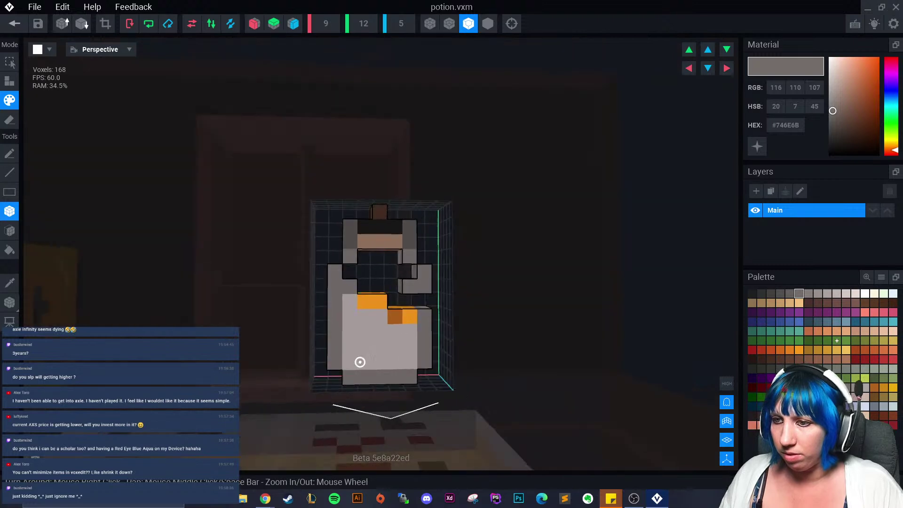
scroll(360, 359, "up", 5)
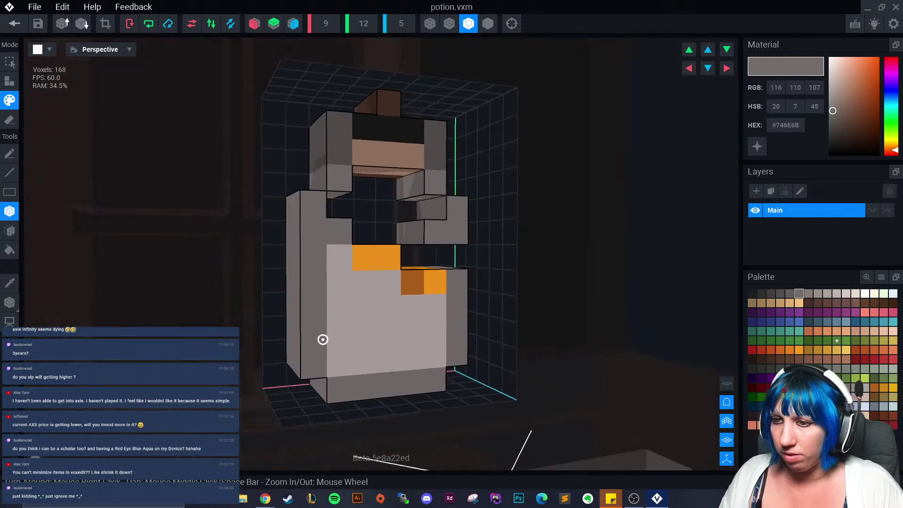
- Erase the outermost voxel layer along the bottle's lower side to narrow the body below the shoulder
left_click(10, 120)
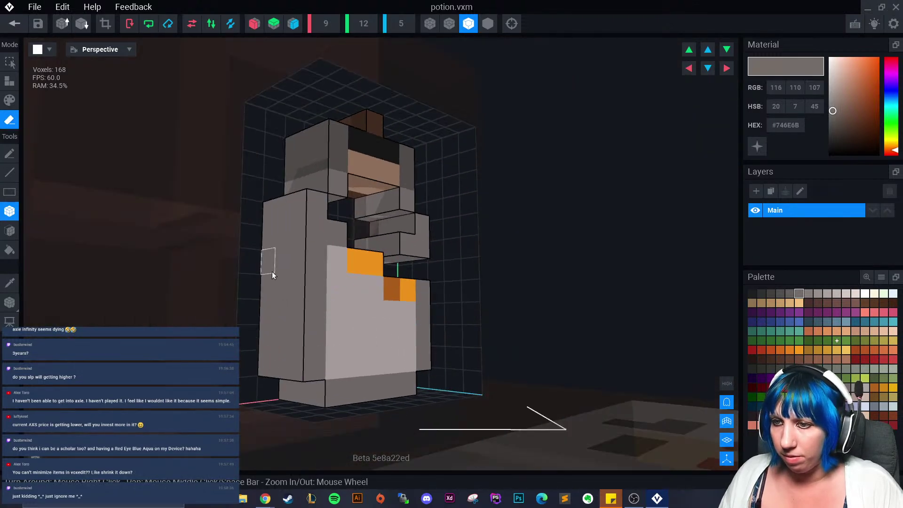
right_click_drag(307, 359, 366, 290)
mouse_move(396, 267)
left_mouse_down()
mouse_move(387, 385)
mouse_move(405, 390)
left_mouse_up()
scroll(411, 390, "up", 3)
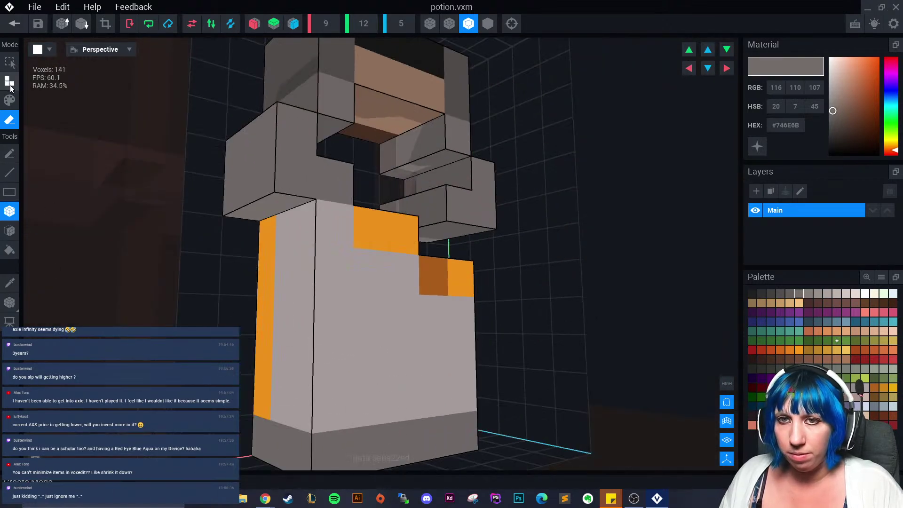
- Paint the body's exposed side walls grey #746E6B and attach grey voxels to close the gap between the shorter wall and its shoulder
left_click(9, 100)
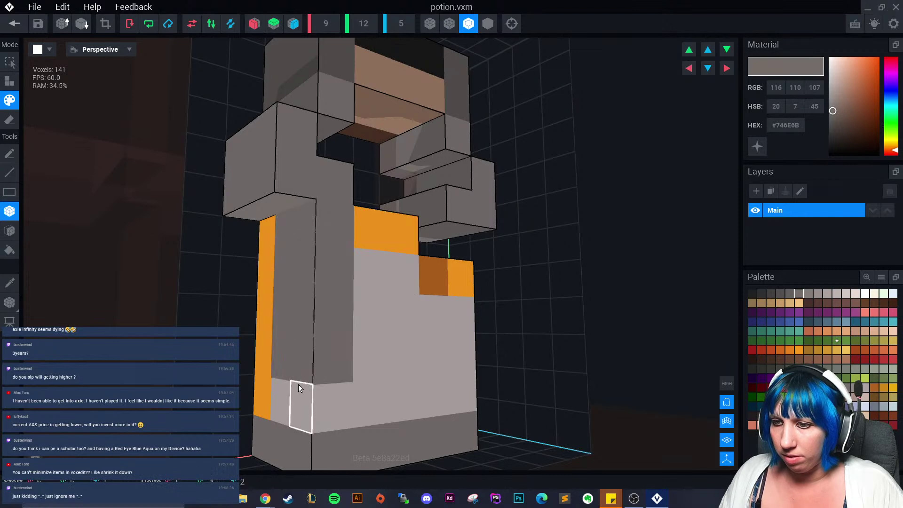
mouse_move(263, 286)
left_mouse_down()
mouse_move(287, 361)
mouse_move(349, 403)
left_mouse_up()
right_click_drag(350, 406, 506, 312)
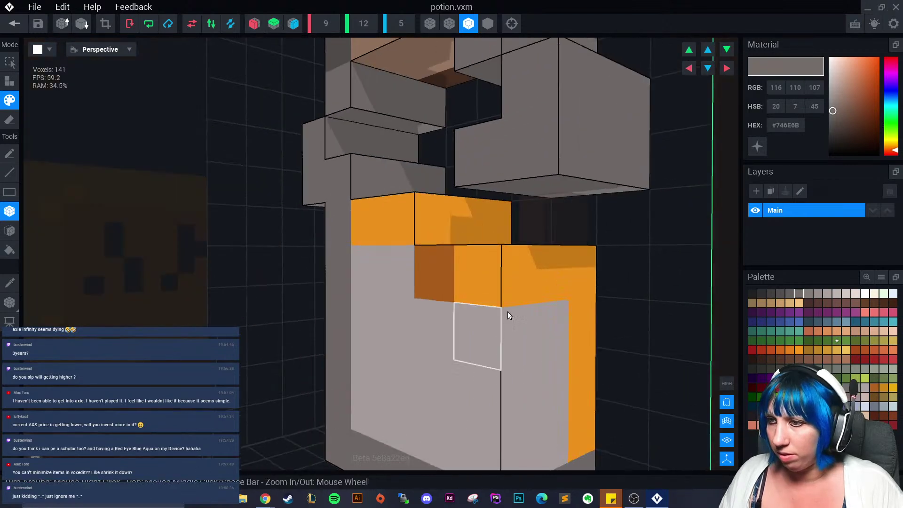
mouse_move(507, 312)
left_mouse_down()
mouse_move(573, 397)
mouse_move(577, 416)
left_mouse_up()
right_click_drag(576, 416, 492, 317)
scroll(491, 315, "down", 5)
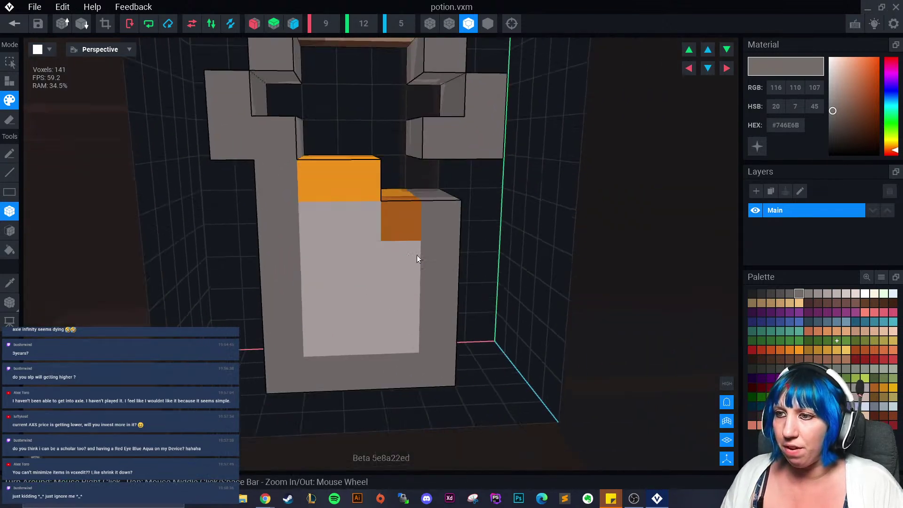
left_click(9, 81)
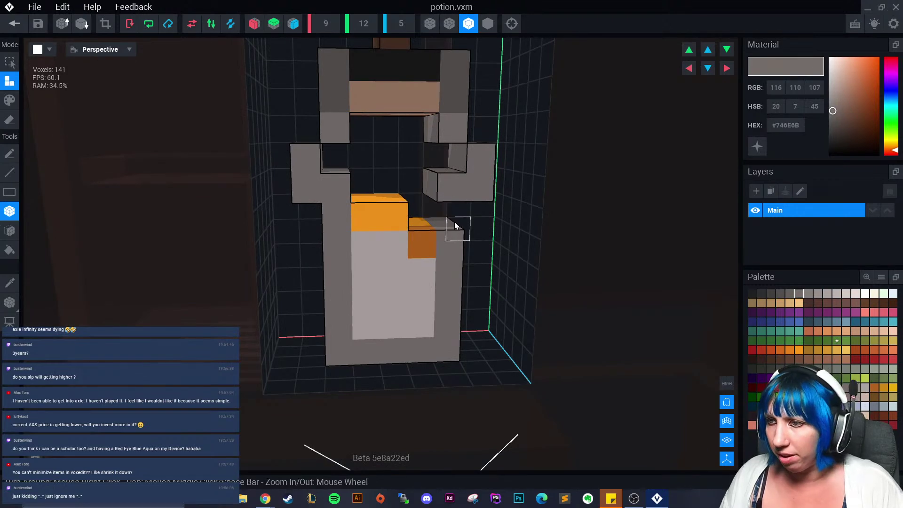
left_click(444, 226)
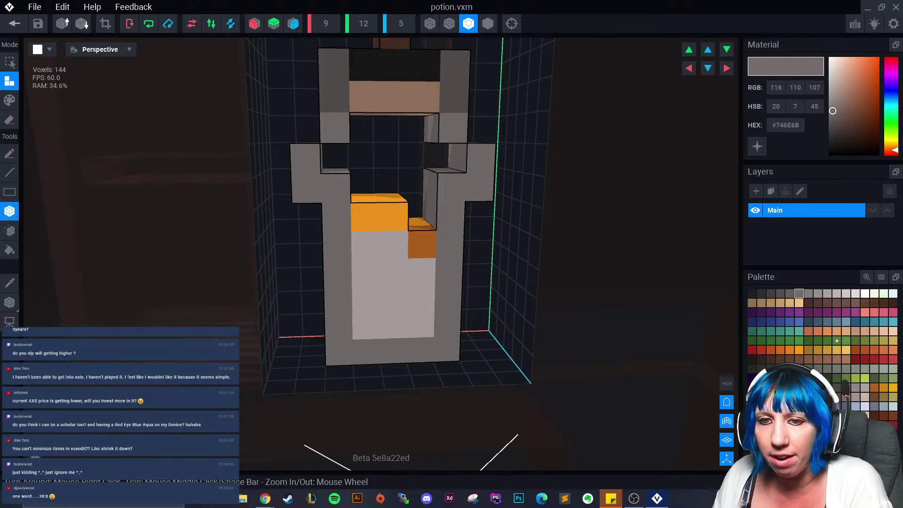
- Sample the liquid's orange #F9991C and paint the light grey centre of the bottle's body with it
key("alt")
right_click_drag(371, 217, 236, 253)
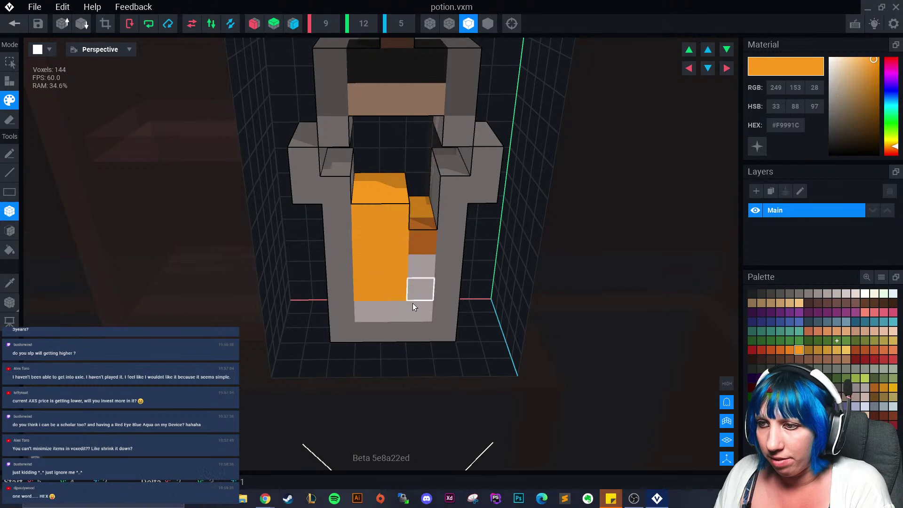
right_click_drag(406, 303, 325, 263)
- Attach orange #F9991C voxels with the face tool to raise the liquid into the shoulders, keeping one side a step lower
left_click(9, 231)
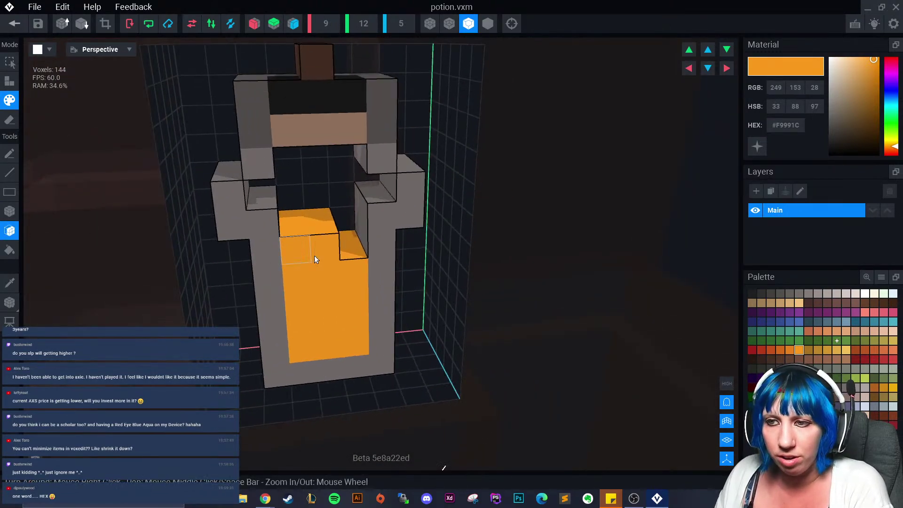
key("a")
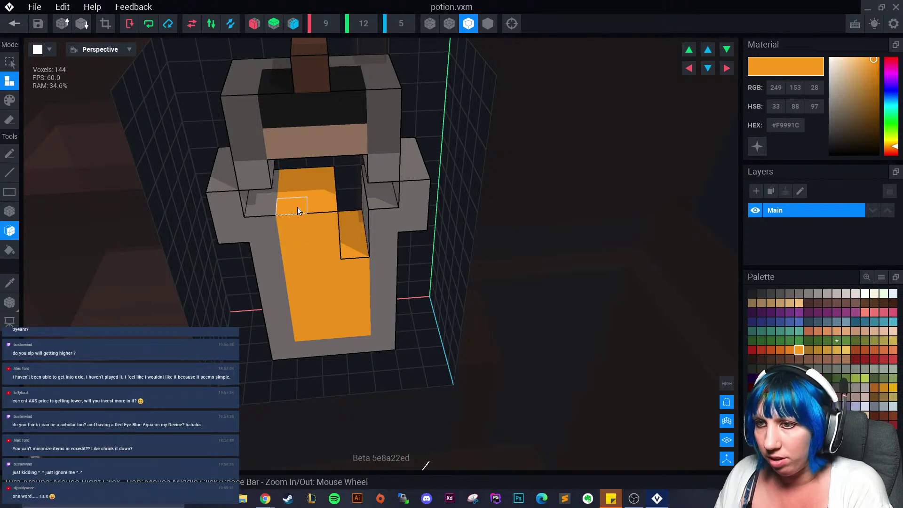
right_click_drag(297, 207, 269, 195)
left_click(269, 196)
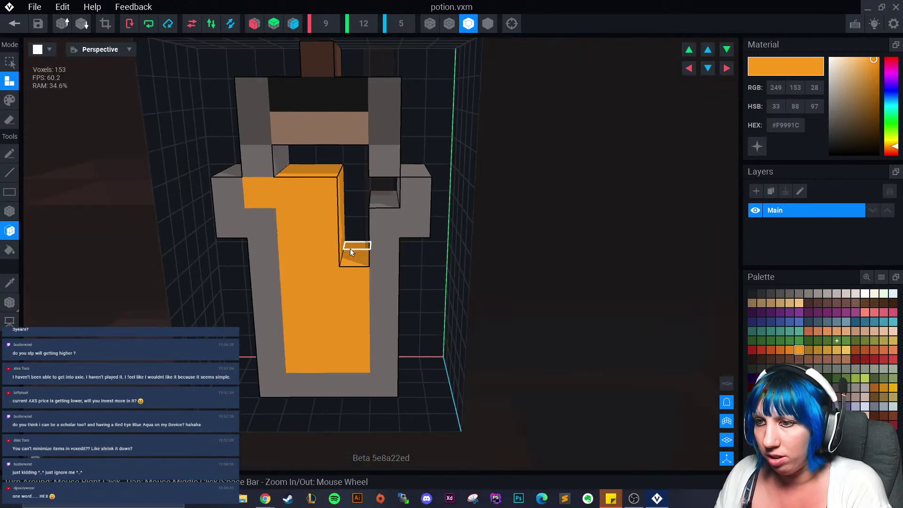
left_click(362, 202)
right_click_drag(363, 201, 374, 204)
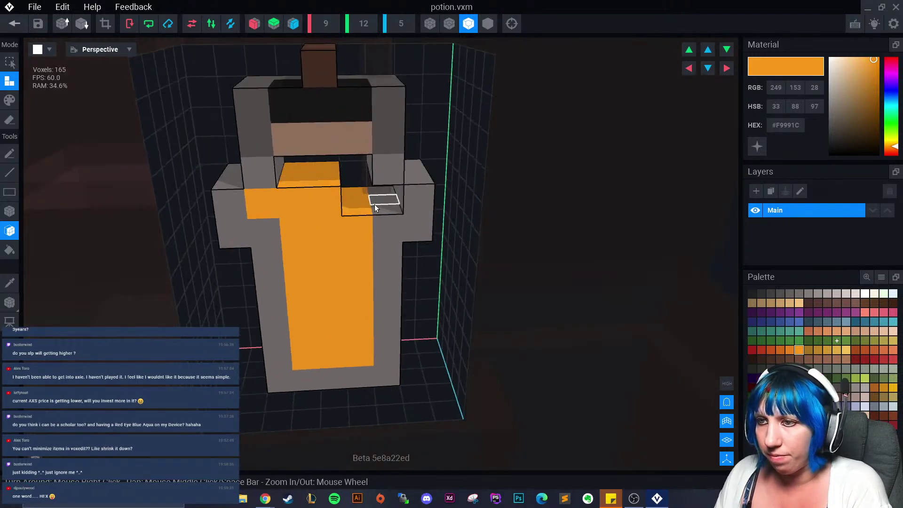
- Sample the cork's dark brown #452E22 and paint the black and tan stopper area inside the neck with it
scroll(363, 241, "down", 2)
right_click_drag(363, 242, 40, 239)
left_click(10, 282)
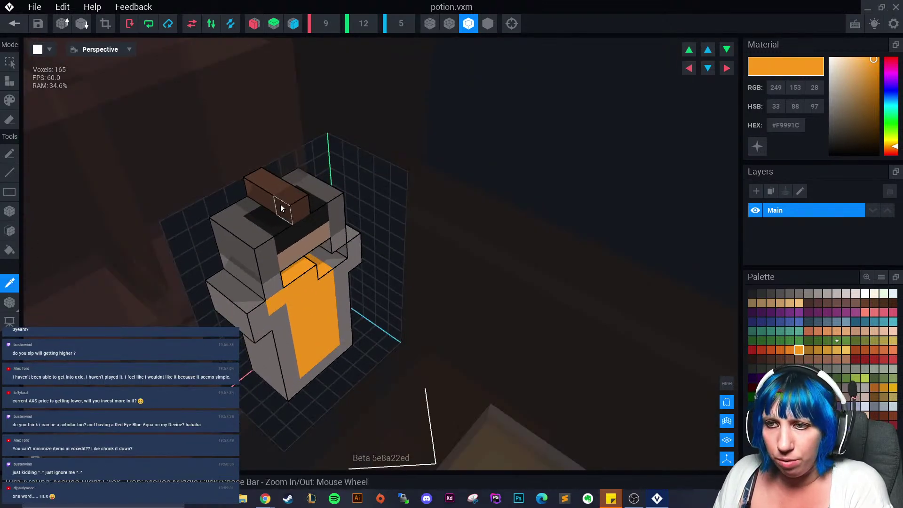
left_click(282, 207)
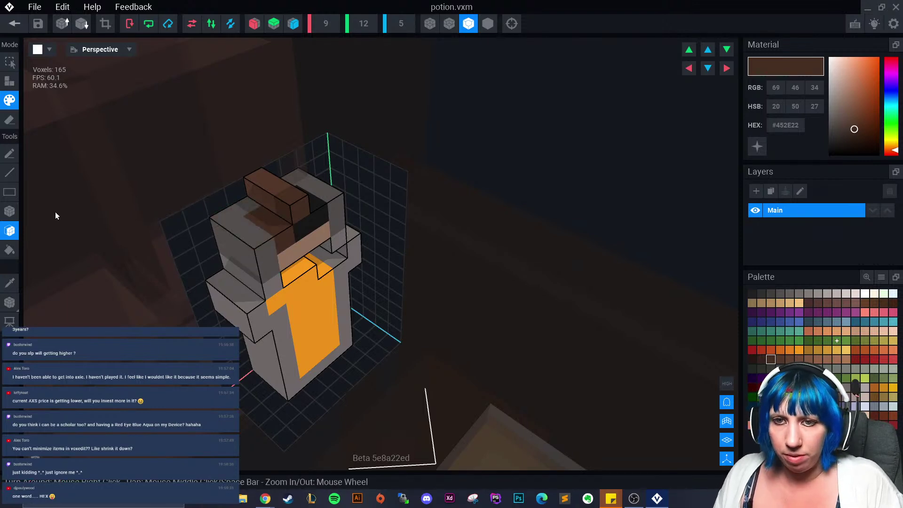
key("b")
right_click_drag(262, 222, 361, 235)
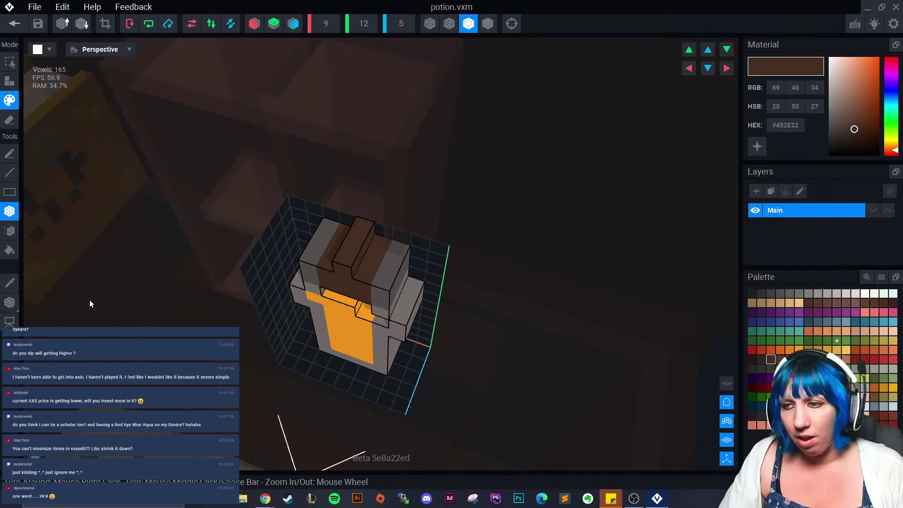
right_click_drag(90, 301, 284, 342)
right_click_drag(312, 286, 195, 307)
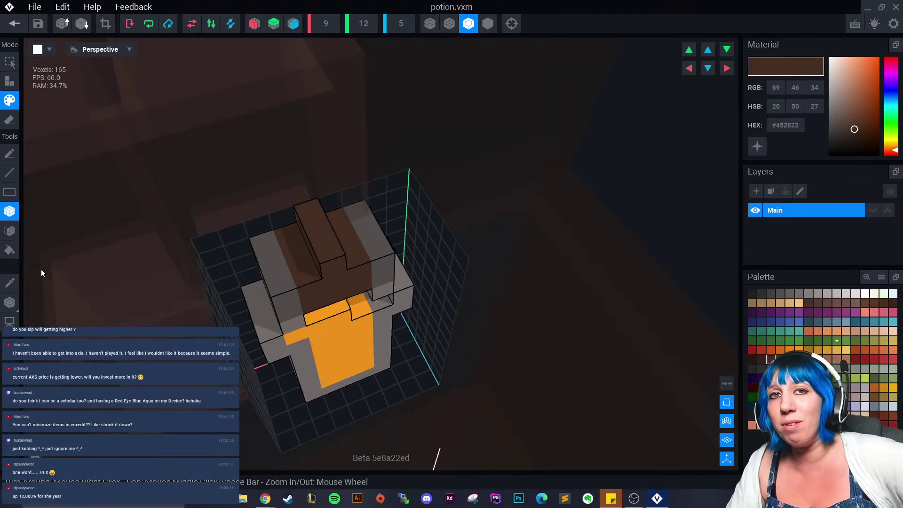
- Paint two diagonal accent voxels in #A87221 on the front of the orange liquid
right_click_drag(251, 288, 169, 278)
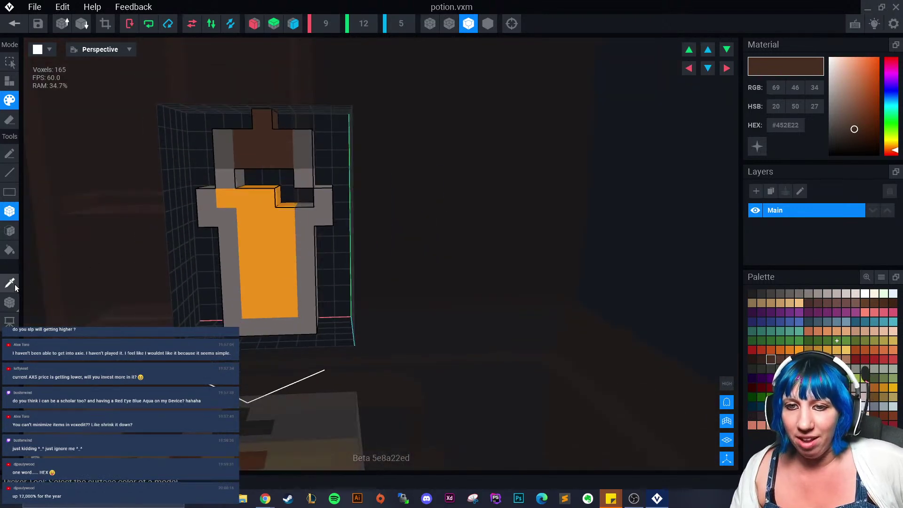
left_click(271, 253, "alt")
left_click(808, 349)
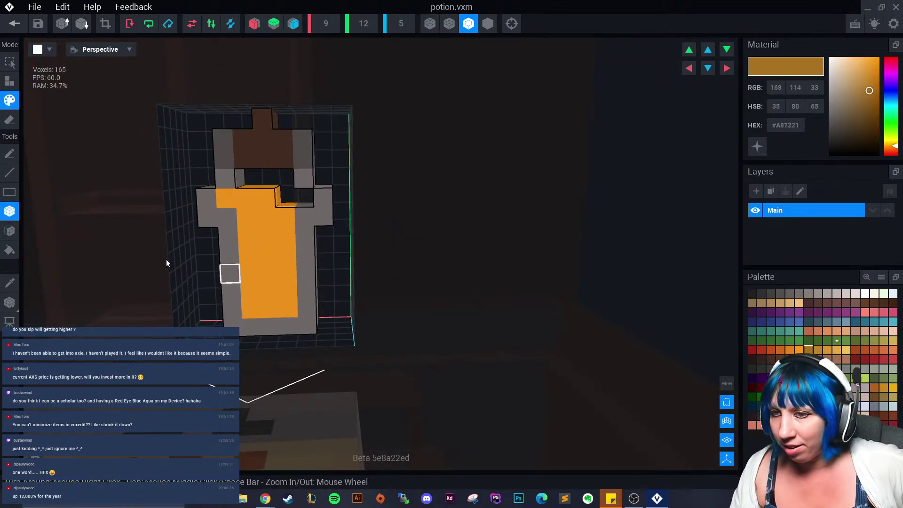
left_click(256, 274)
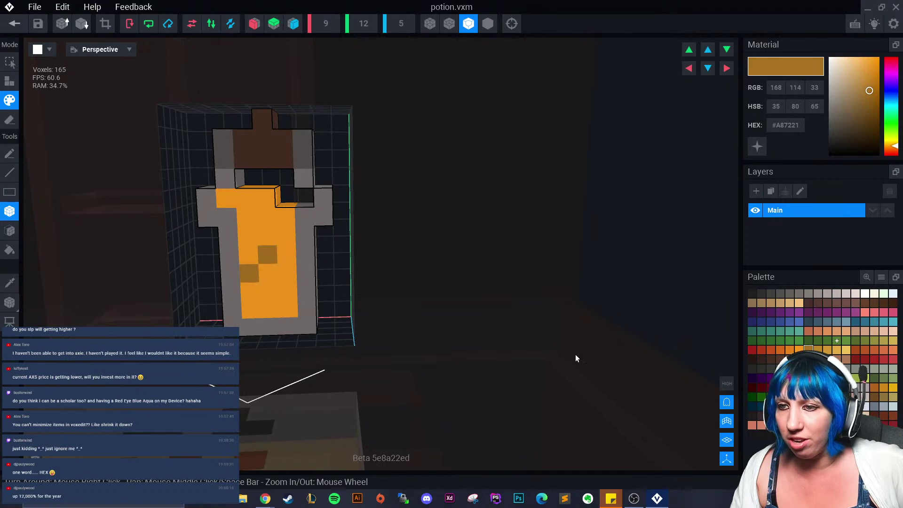
- Paint the accent voxels on the front and back of the orange liquid with #D4972E
left_click(827, 350)
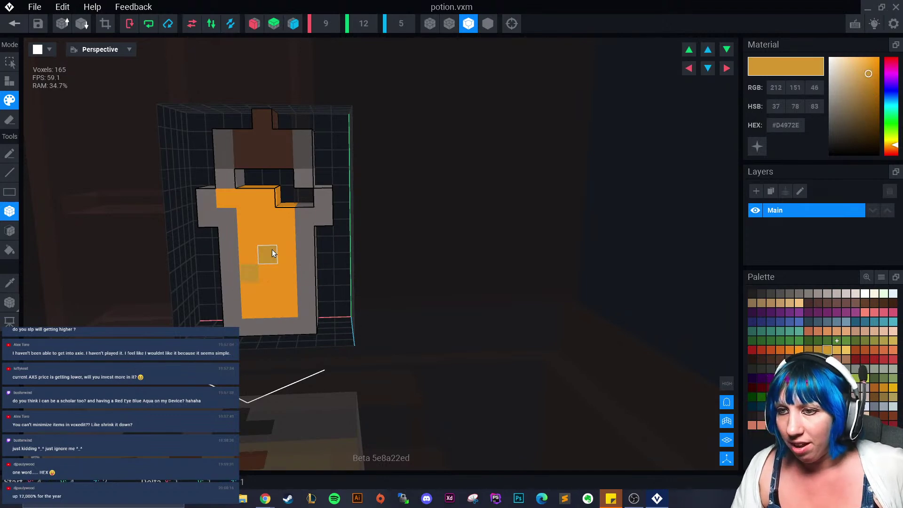
right_click_drag(271, 249, 303, 287)
left_click(329, 253)
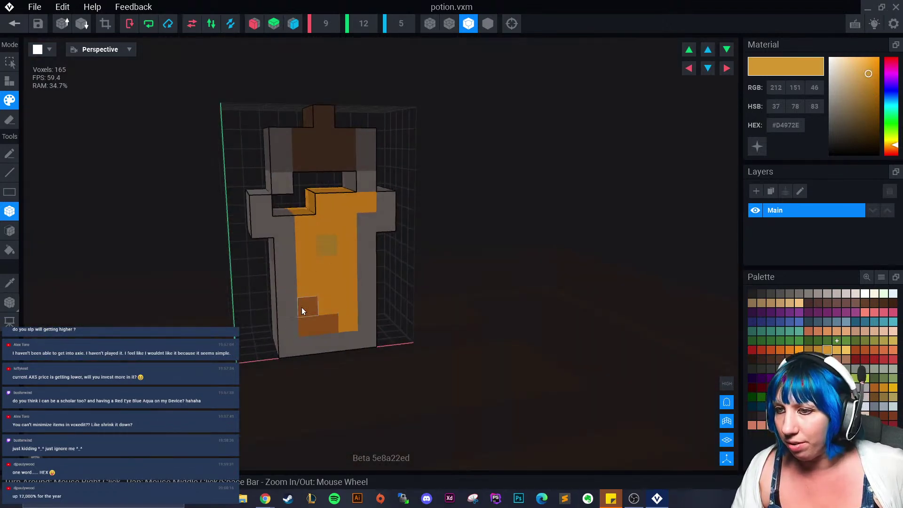
left_click(302, 308)
left_click(308, 324)
left_click(323, 326)
- Try a darker #A87221 accent voxel on the back of the liquid, and cover it with the liquid's orange again
left_click(808, 350)
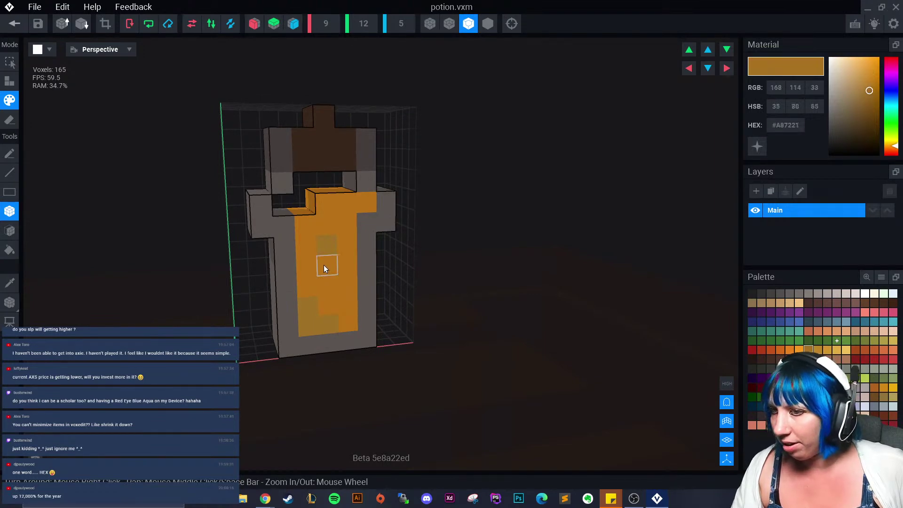
left_click(326, 283)
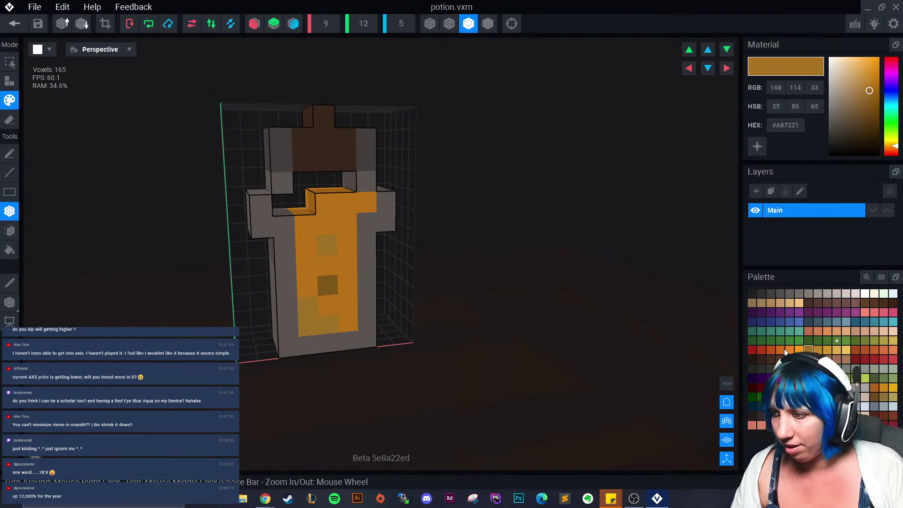
left_click(798, 350)
left_click(327, 284)
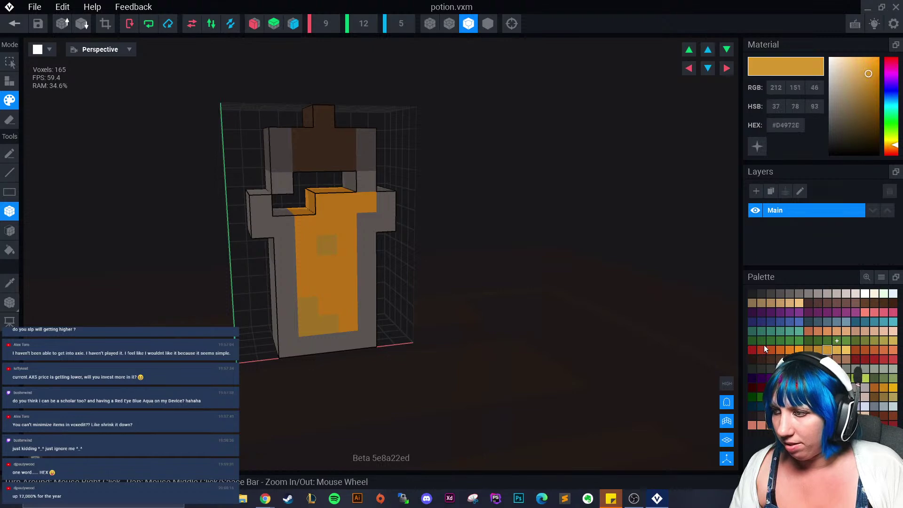
- Paint single #E8811B accent voxels near the bottom and at the top edge of the orange liquid
left_click(788, 350)
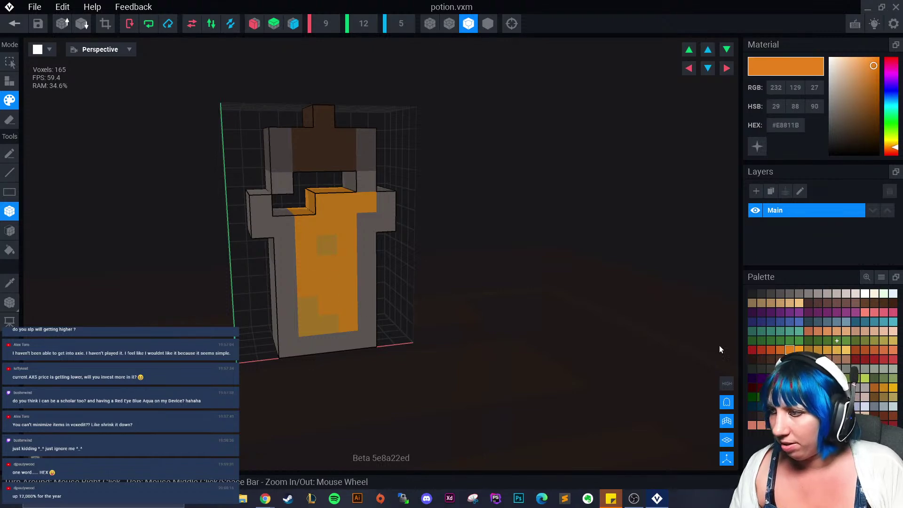
left_click(322, 286)
mouse_move(321, 285)
right_mouse_down()
mouse_move(361, 331)
mouse_move(394, 317)
right_mouse_up()
left_click(395, 316)
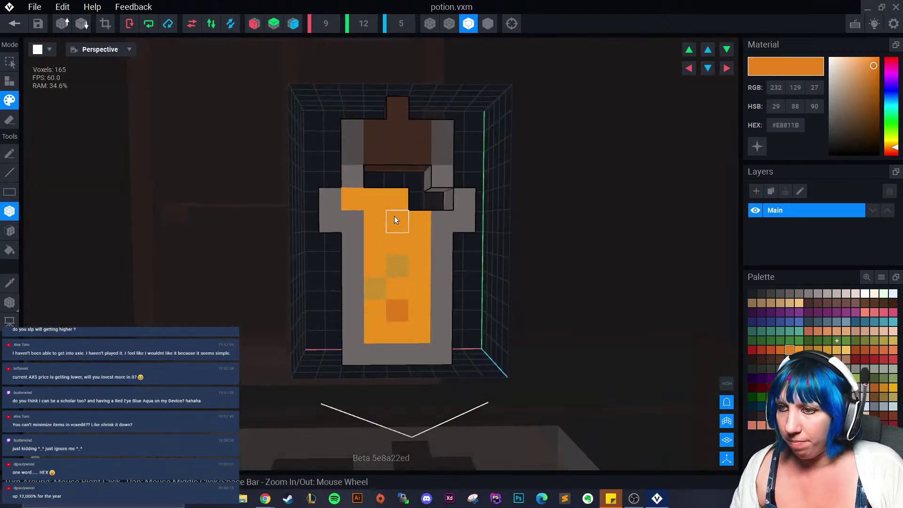
left_click(398, 199)
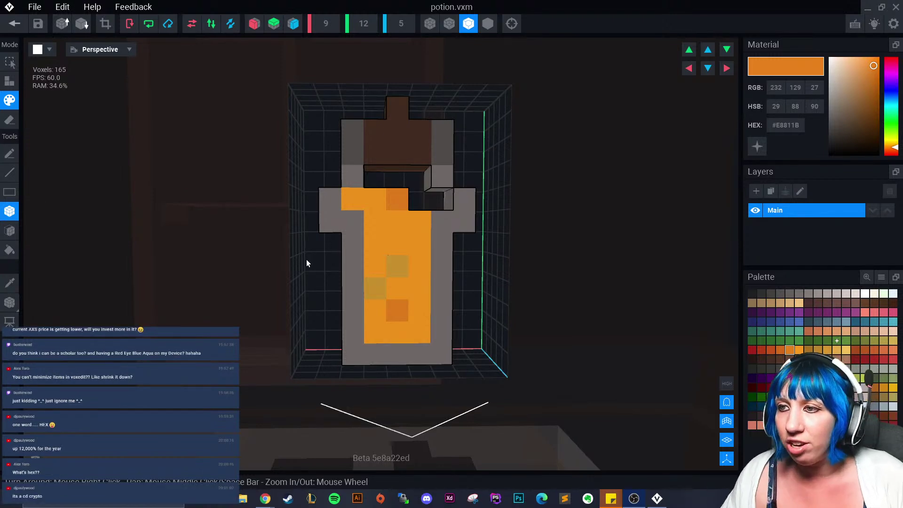
- Crop the narrow potion bottle's modelling volume to its voxels, a size of 7 × 12 × 3
scroll(389, 235, "up", 5)
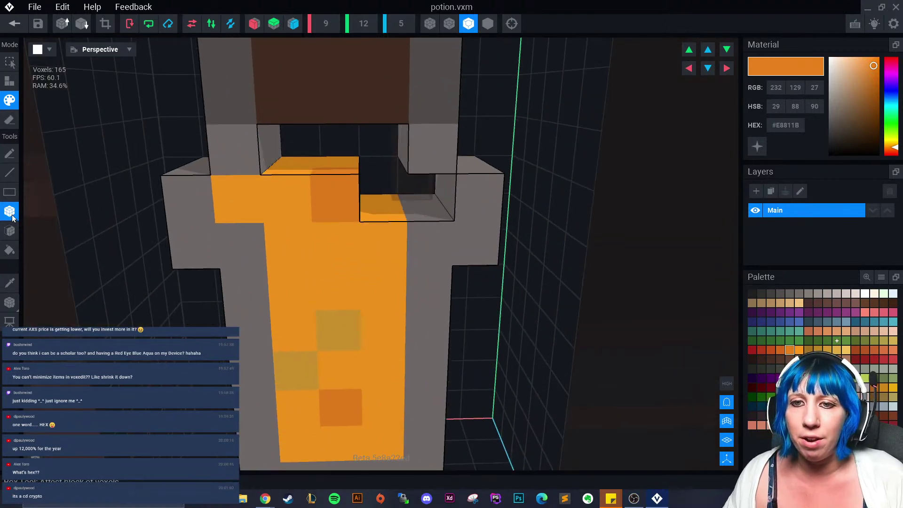
left_click(233, 124)
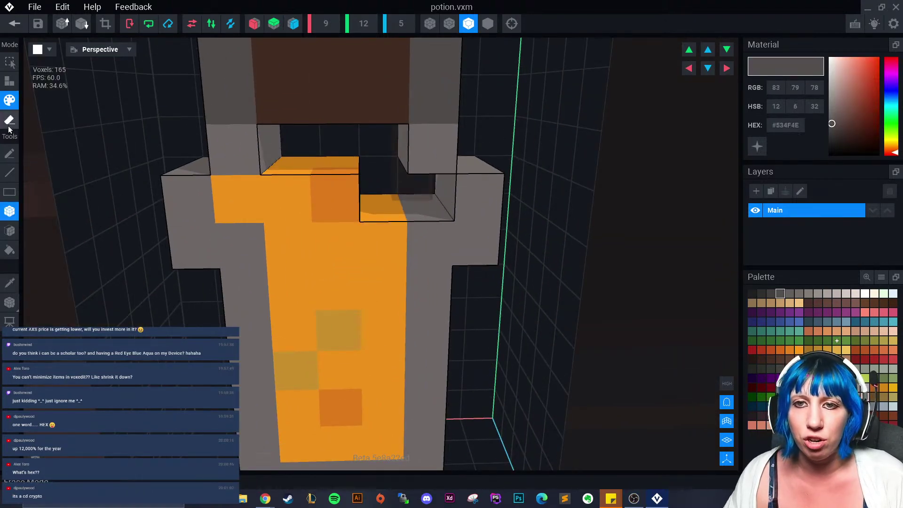
right_click_drag(346, 179, 286, 108)
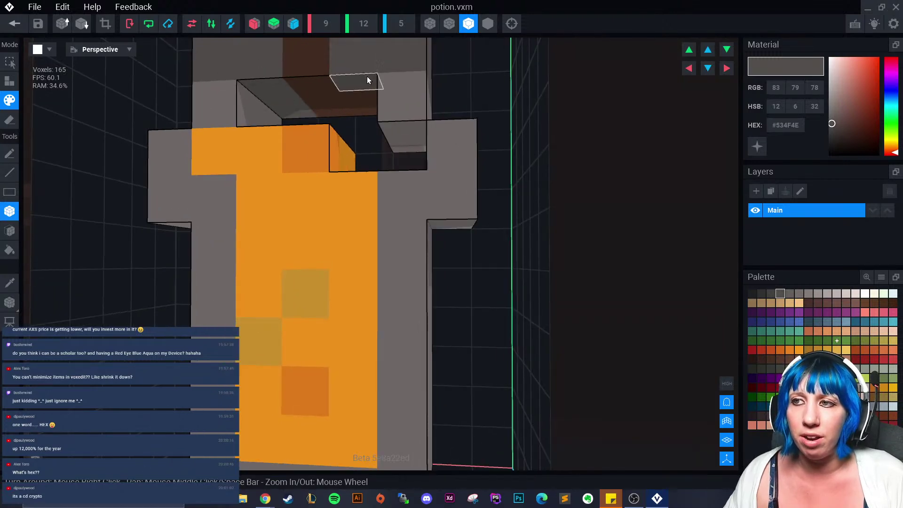
scroll(363, 107, "down", 5)
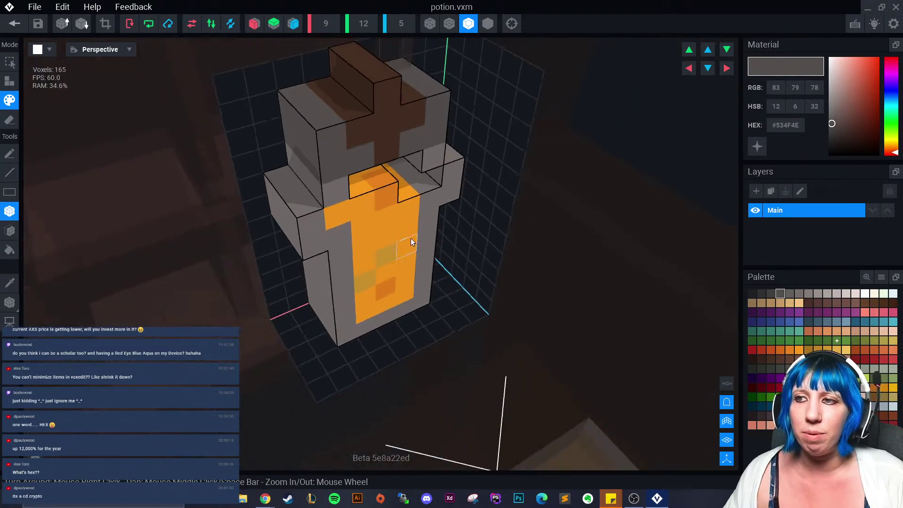
scroll(359, 176, "down", 3)
scroll(349, 193, "up", 6)
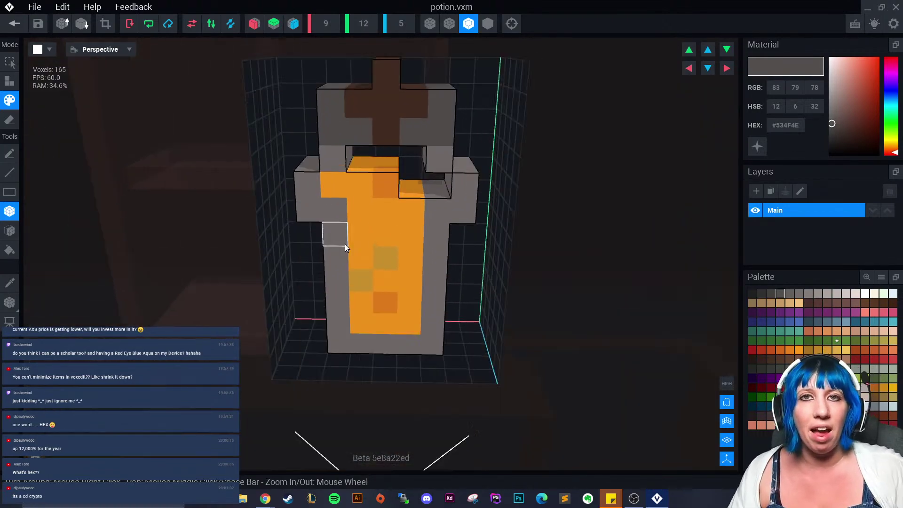
scroll(338, 262, "up", 4)
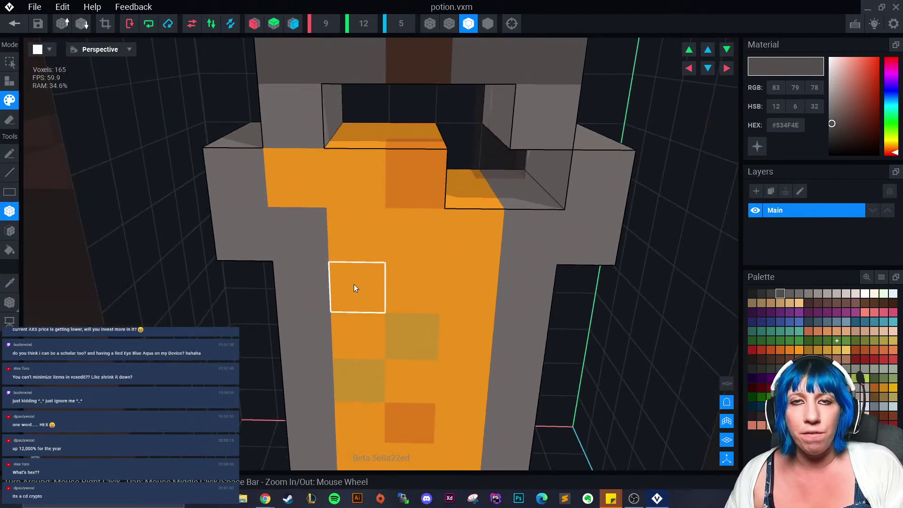
scroll(354, 285, "down", 4)
right_click_drag(358, 293, 405, 332)
left_click(107, 26)
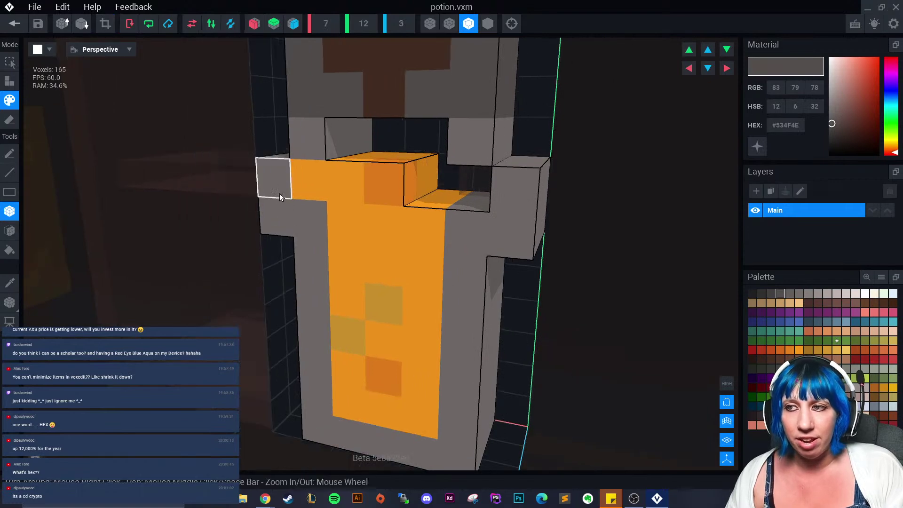
scroll(292, 207, "down", 3)
right_click_drag(310, 244, 125, 207)
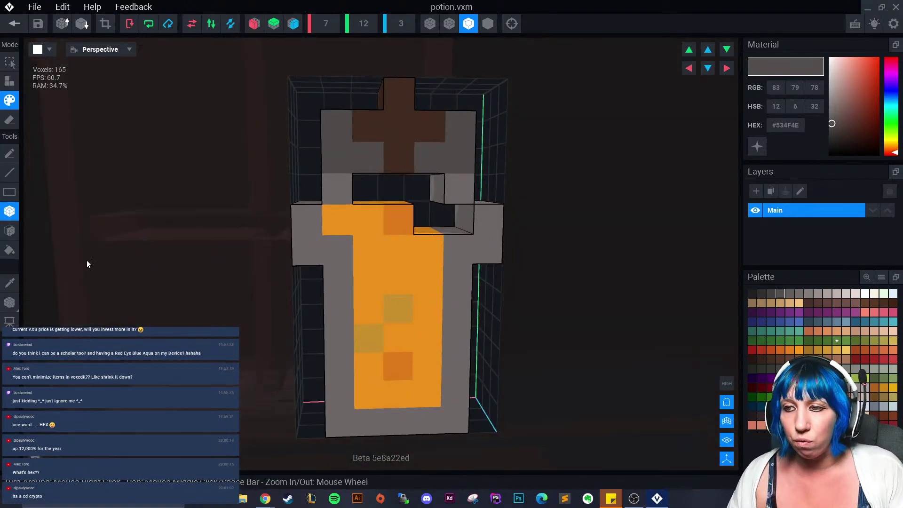
- Return from the bottle model to the workbench scene and focus on the potion beside the shelf unit
left_click(18, 22)
left_click(353, 180)
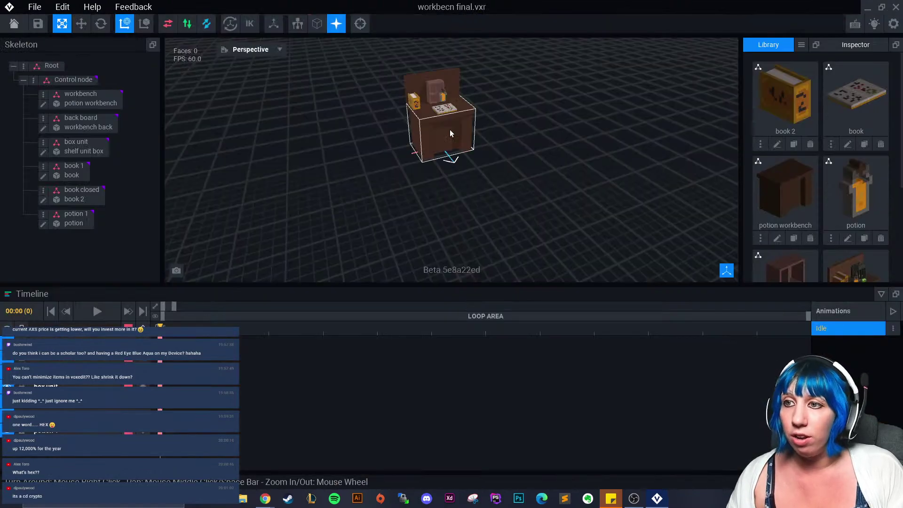
scroll(437, 141, "up", 5)
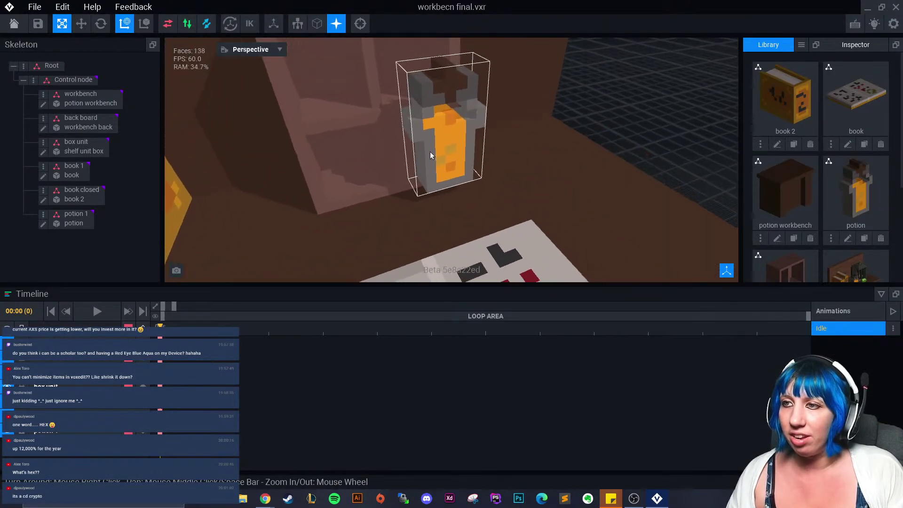
- Try to fit the potion bottle inside the shelf unit's upper compartment
left_click(432, 153)
left_click(81, 28)
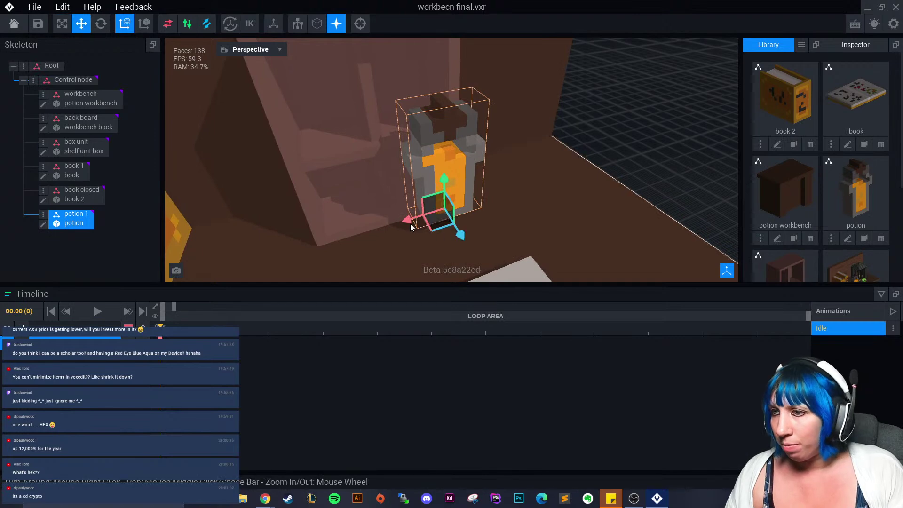
left_click_drag(410, 224, 393, 225)
left_click_drag(430, 180, 423, 108)
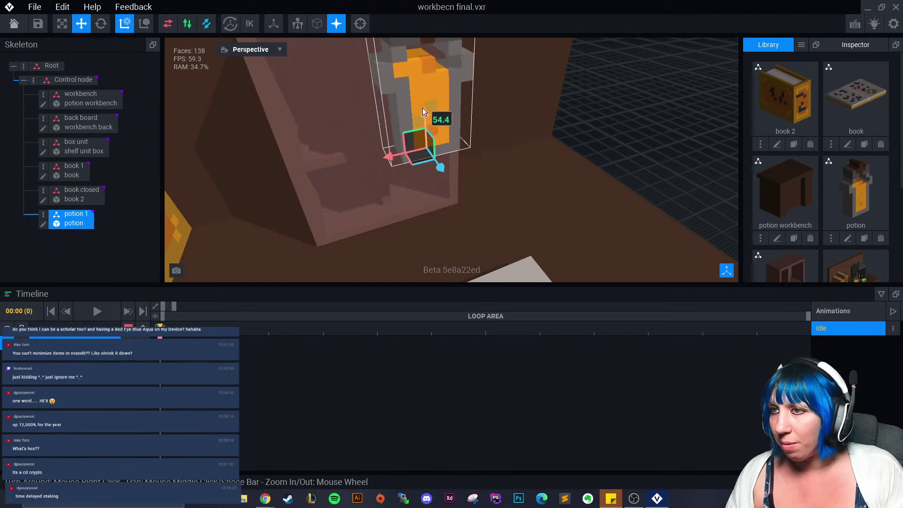
right_click_drag(422, 108, 535, 160)
left_click_drag(535, 160, 487, 145)
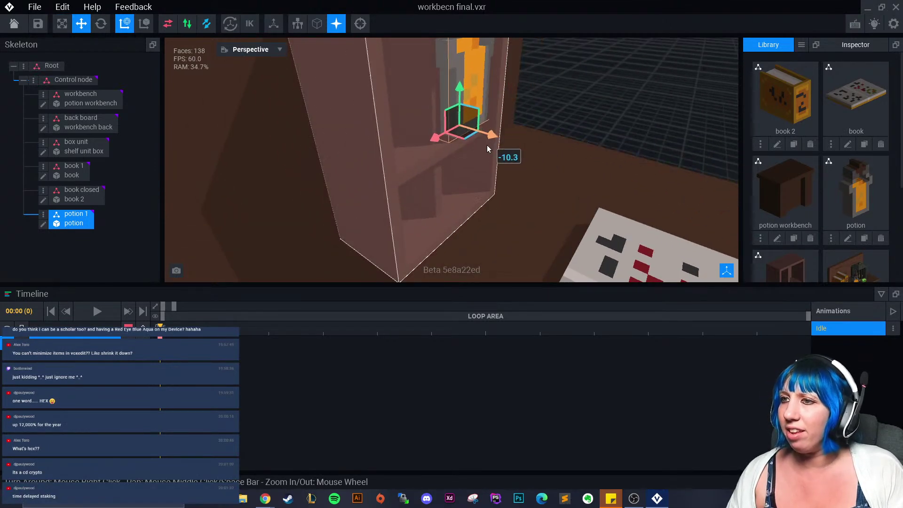
right_click_drag(486, 145, 451, 178)
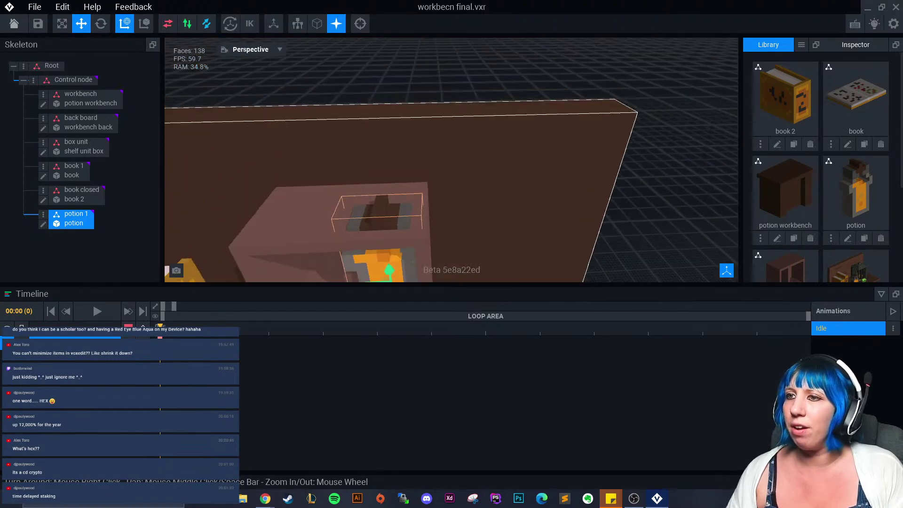
- Move the potion bottle out of the shelf unit and lower it onto the bench beside the shelf
left_click_drag(414, 167, 468, 167)
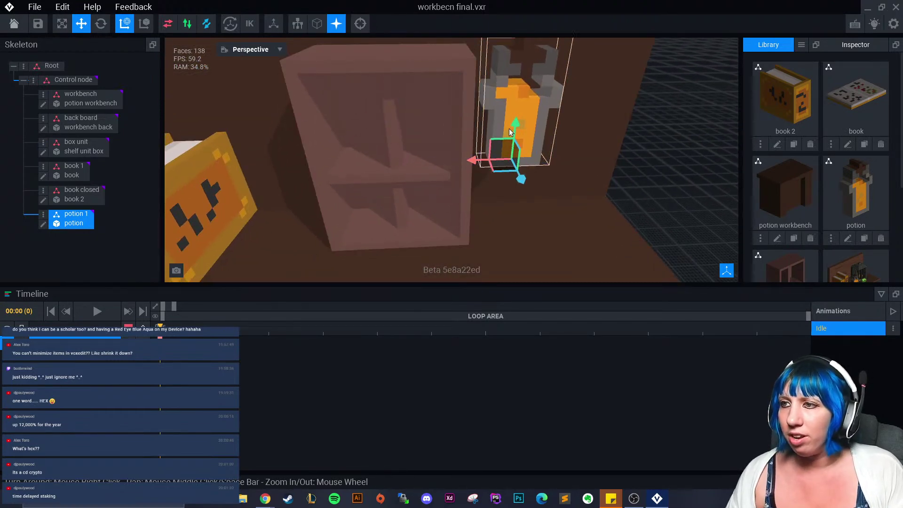
left_click_drag(508, 124, 506, 197)
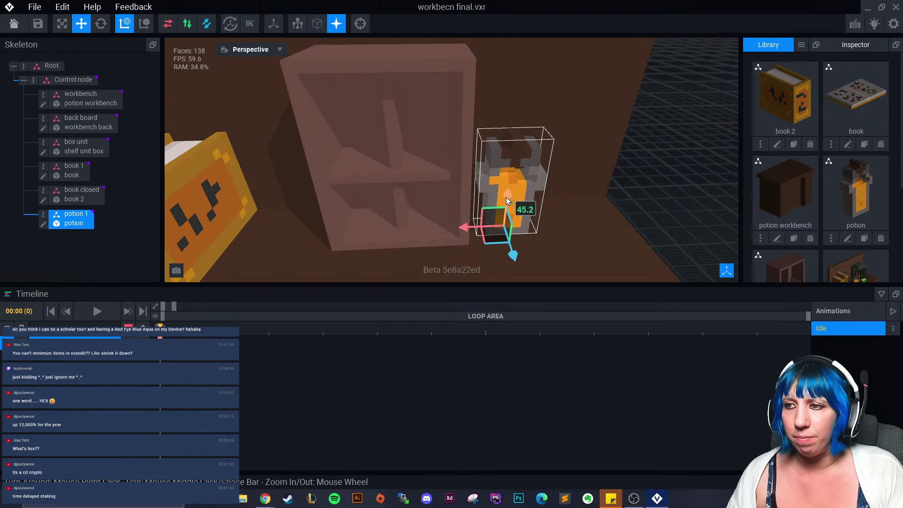
scroll(527, 207, "down", 5)
right_click_drag(547, 216, 564, 197)
scroll(564, 198, "up", 3)
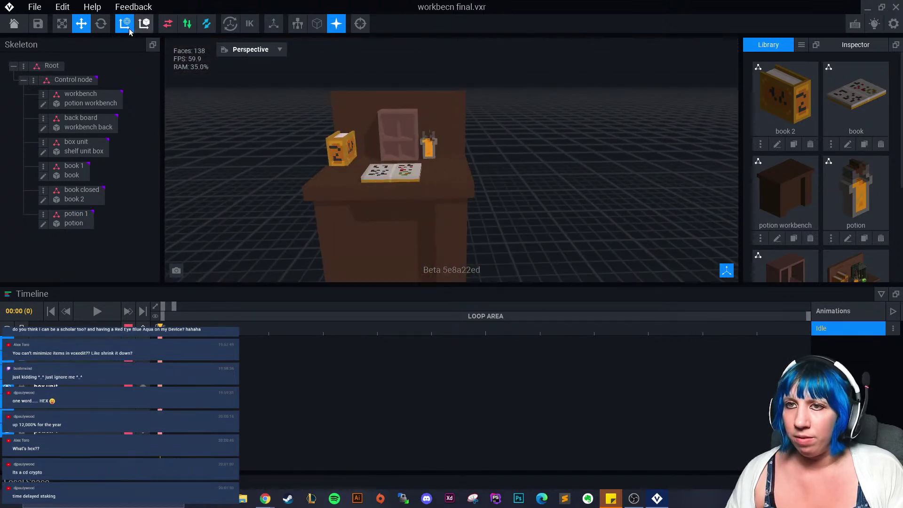
- Create a child node named "human test" under the Control node
left_click(35, 81)
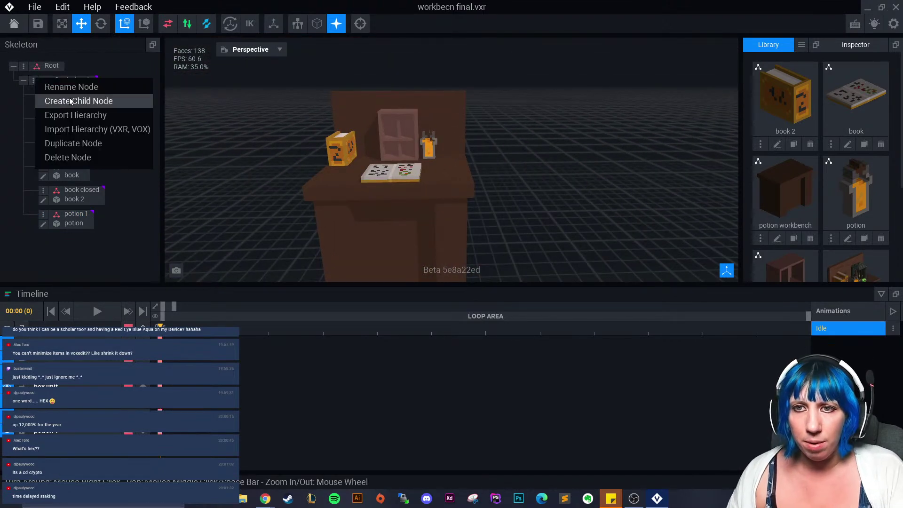
left_click(70, 102)
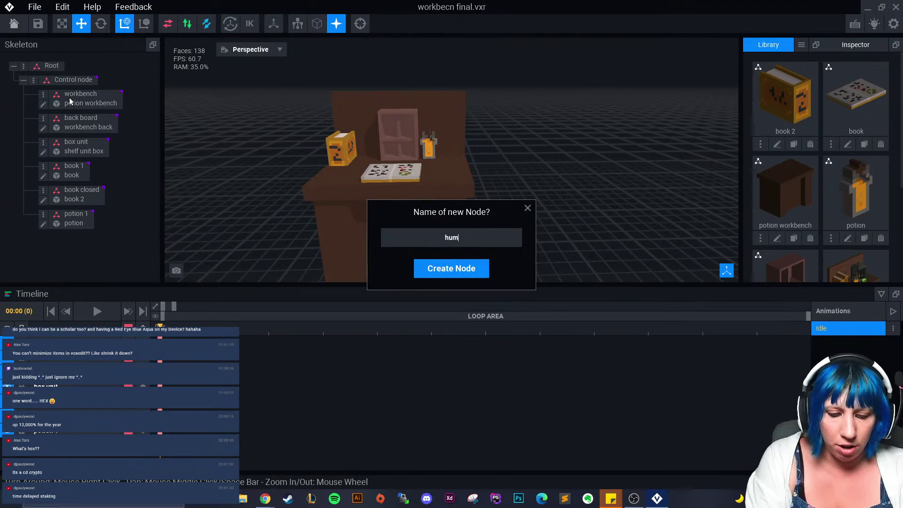
type("human test")
key("Return")
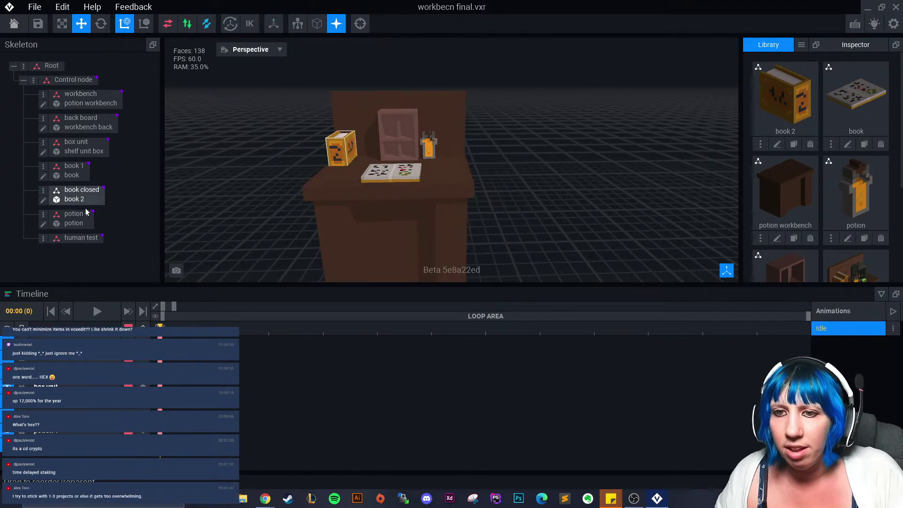
- Import the Avatar_V2 hierarchy from the random folder's panda skeleton subfolder into the human test node
left_click(43, 238)
left_click(106, 288)
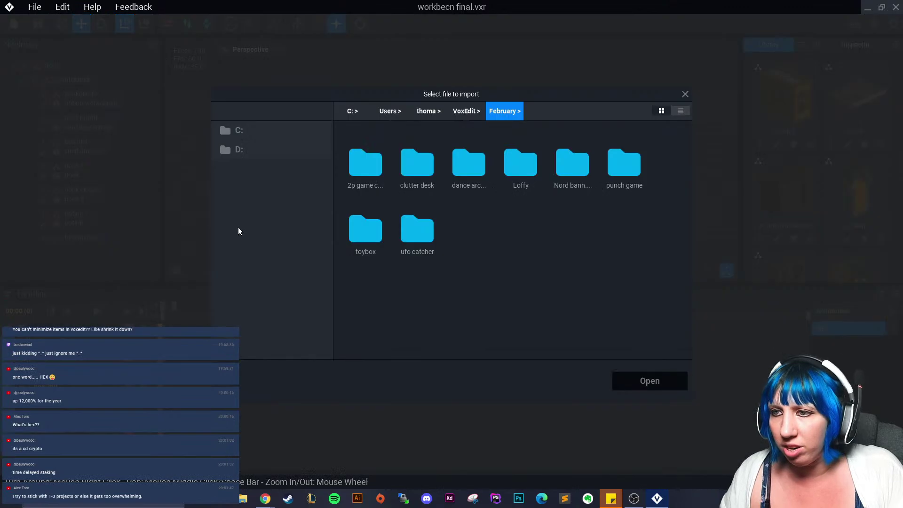
left_click(464, 113)
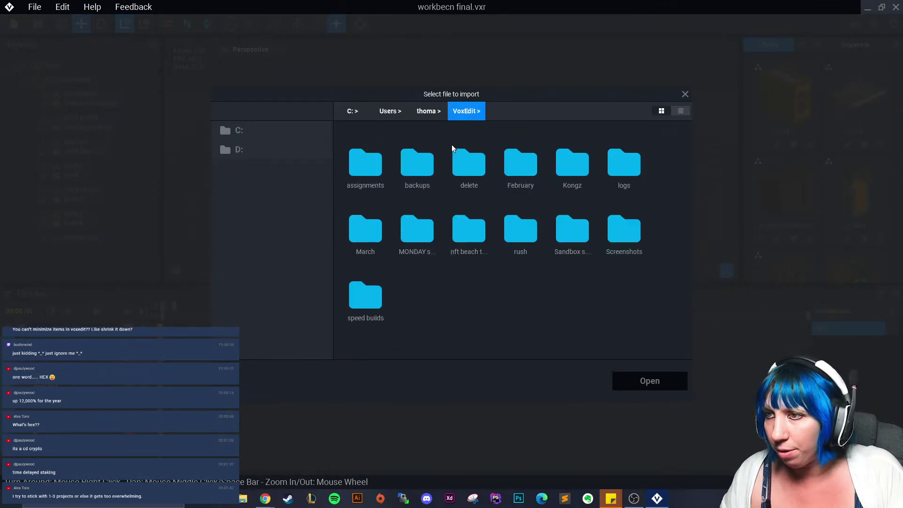
double_click(426, 249)
left_click(457, 114)
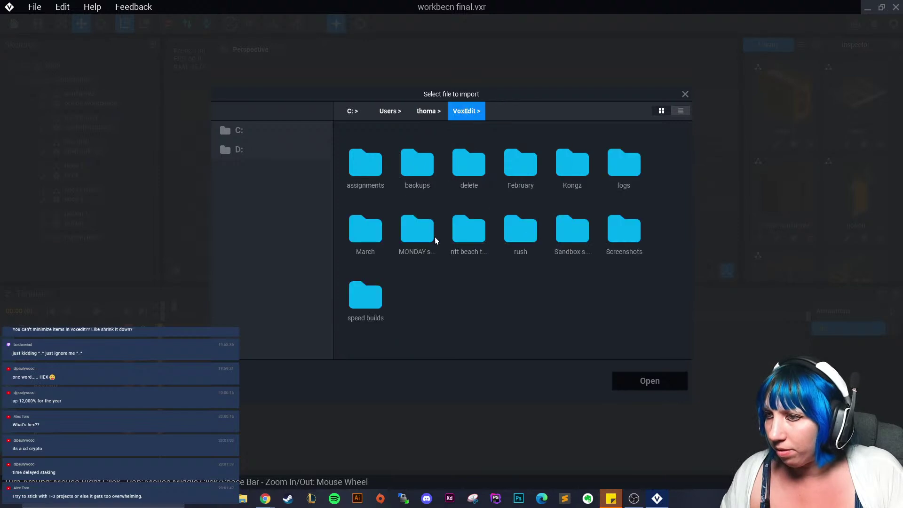
double_click(420, 233)
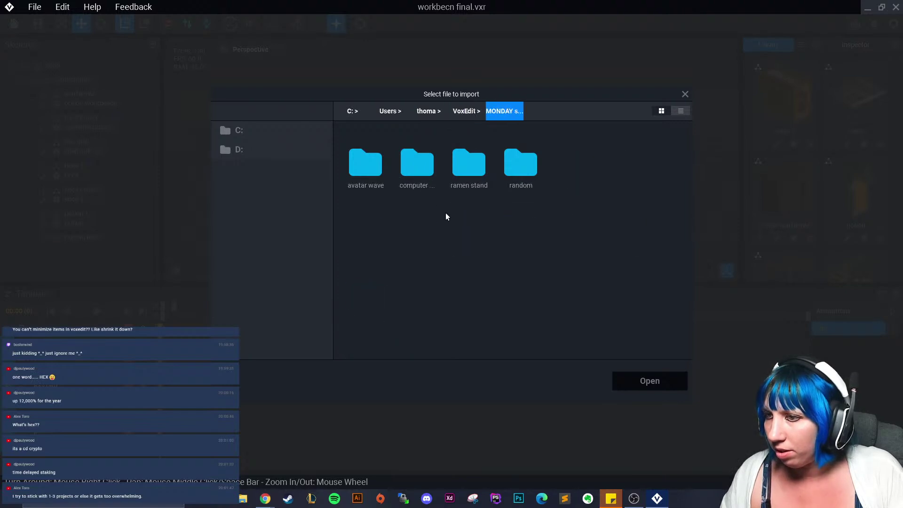
double_click(516, 165)
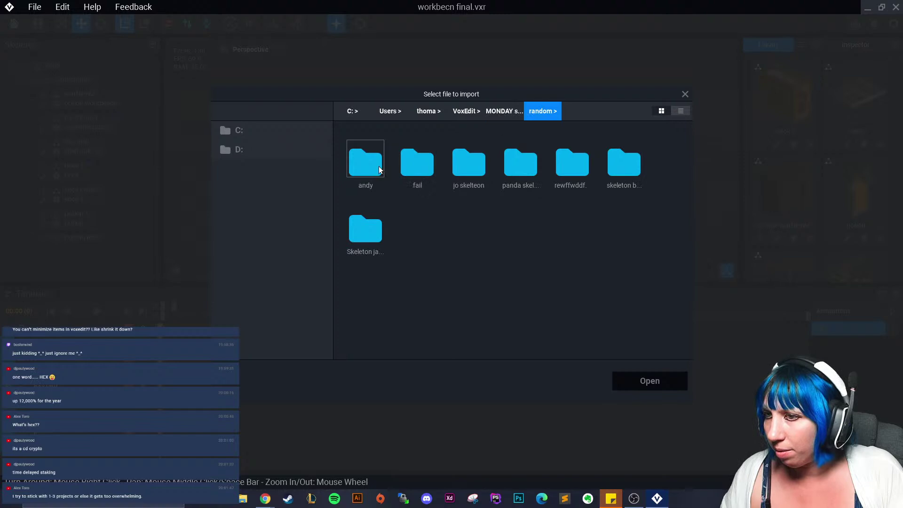
double_click(522, 170)
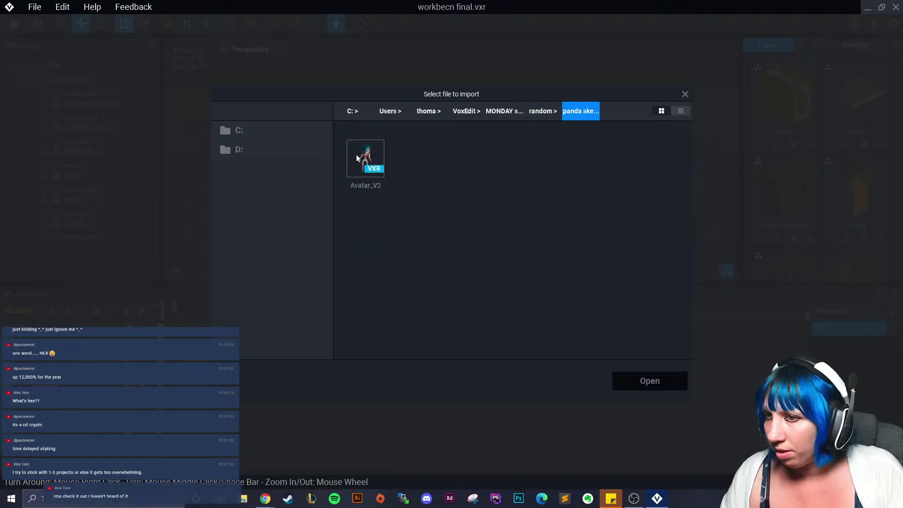
left_click(356, 154)
left_click(633, 380)
scroll(510, 231, "down", 3)
left_click(464, 221)
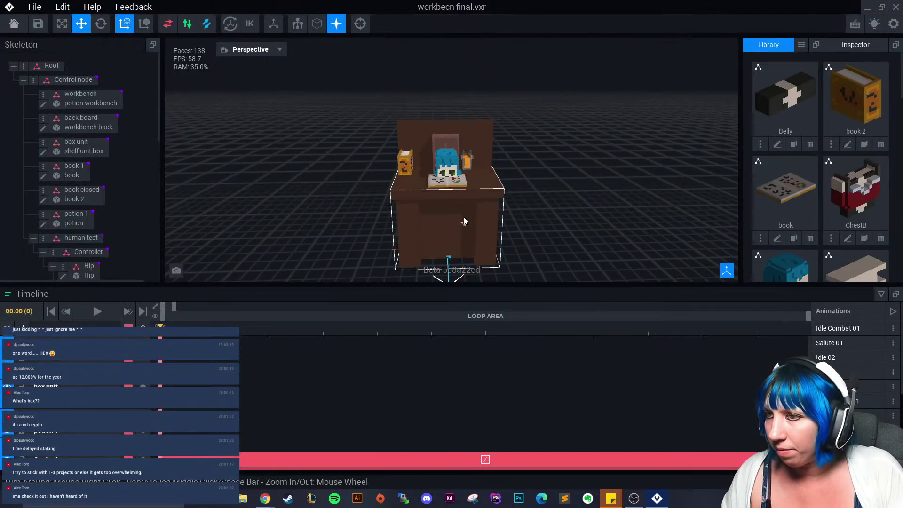
- Move the human test avatar out of the bench so it stands beside the workbench
left_click(71, 170)
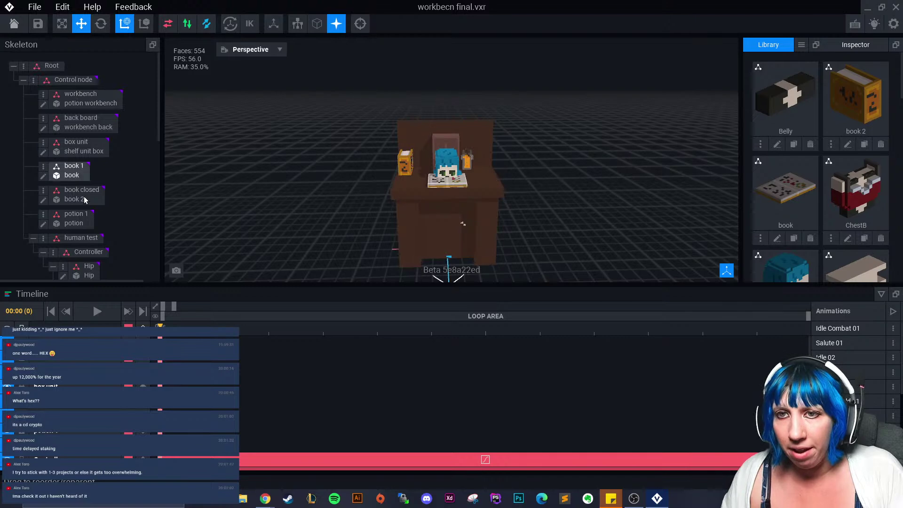
left_click(78, 242)
left_click_drag(404, 246, 329, 253)
left_click(529, 222)
right_click_drag(513, 216, 466, 222)
scroll(466, 222, "up", 2)
scroll(467, 222, "up", 2)
- Hold the potion bottle against the avatar's body to compare sizes, and put it back on the bench in front of the shelf unit
left_click(455, 129)
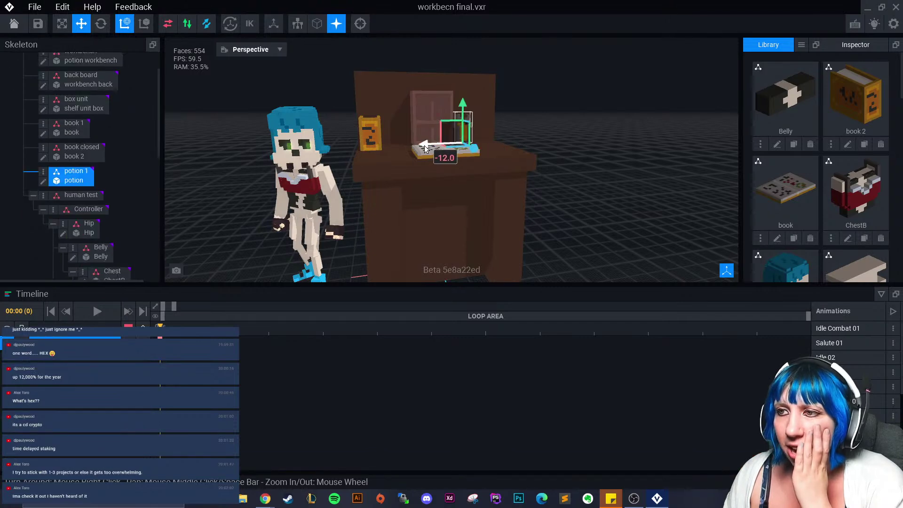
left_click_drag(425, 148, 276, 191)
left_click_drag(313, 158, 277, 188)
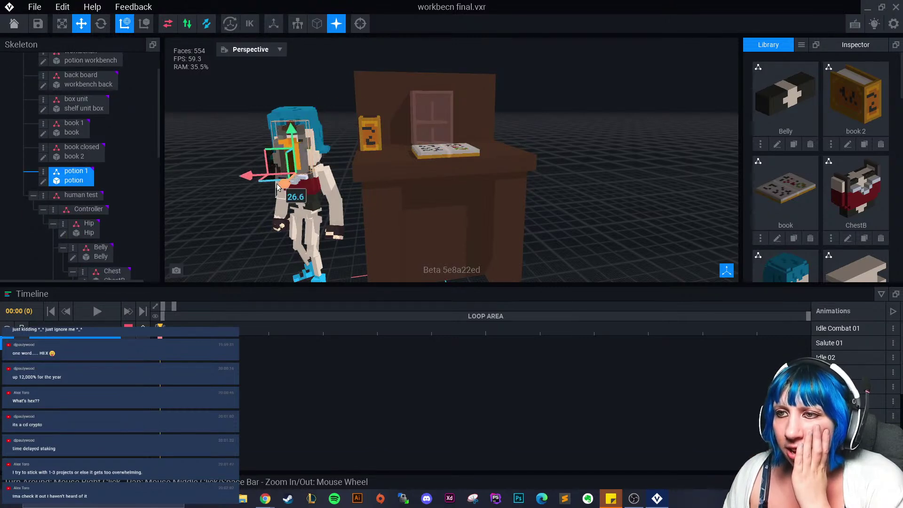
left_click_drag(295, 138, 317, 239)
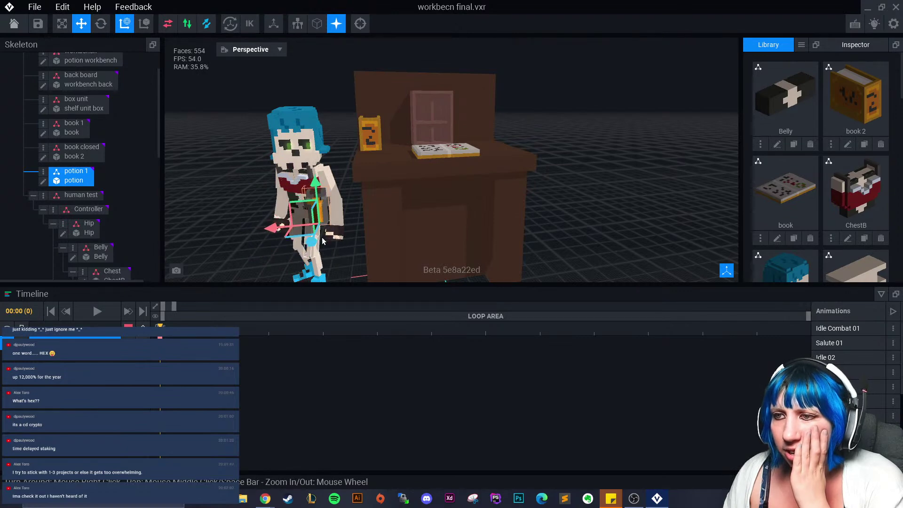
right_click_drag(323, 241, 352, 229)
left_click_drag(283, 223, 411, 111)
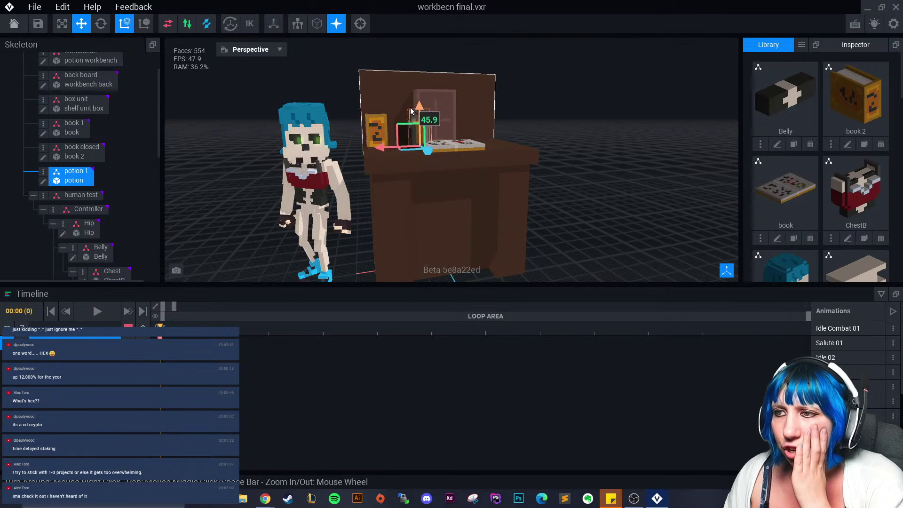
- Open the potion workbench model for voxel editing, with Nice Edges display on and its underside in view
left_click(90, 60)
scroll(89, 94, "up", 1)
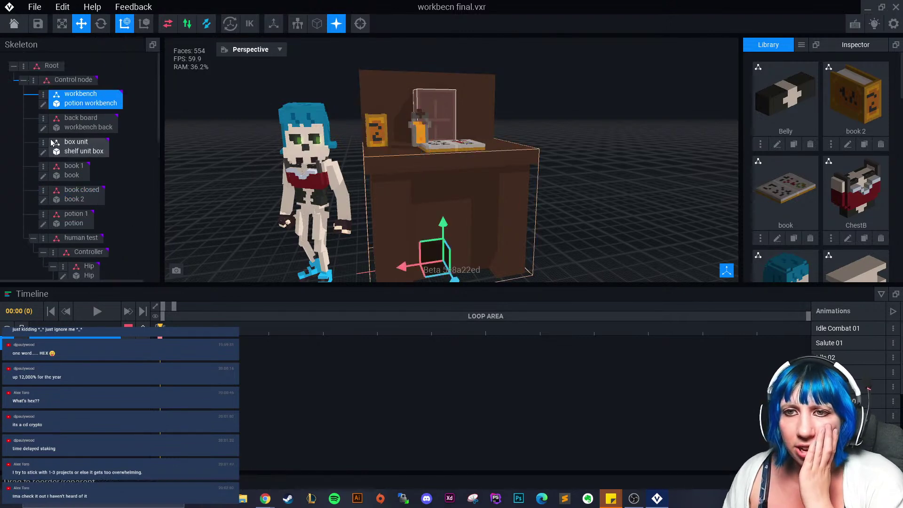
left_click(43, 101)
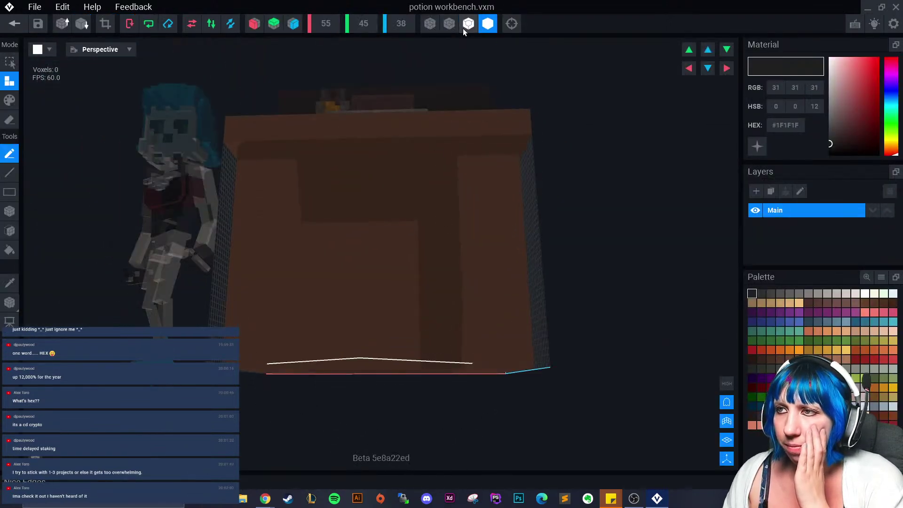
left_click(469, 23)
right_click_drag(385, 372, 85, 225)
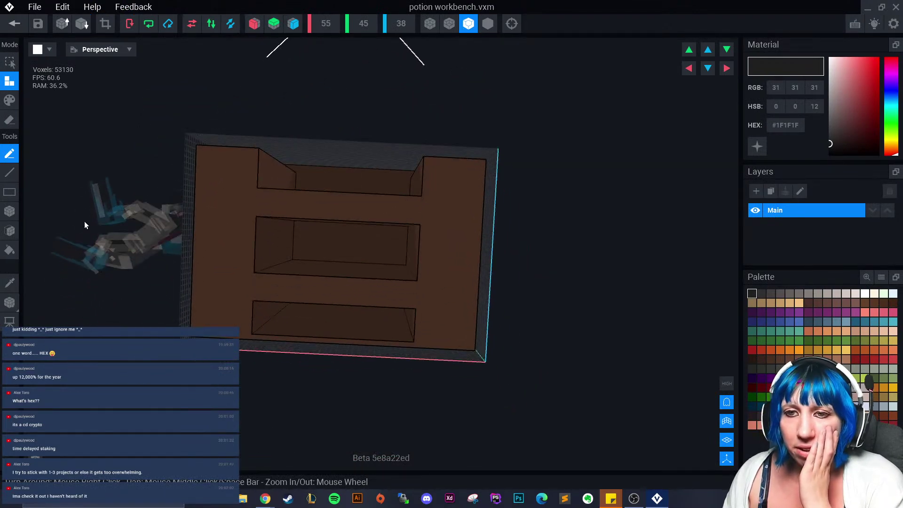
- Shorten the workbench by erasing voxel layers from its underside with the Face tool
left_click(11, 233)
left_click(11, 119)
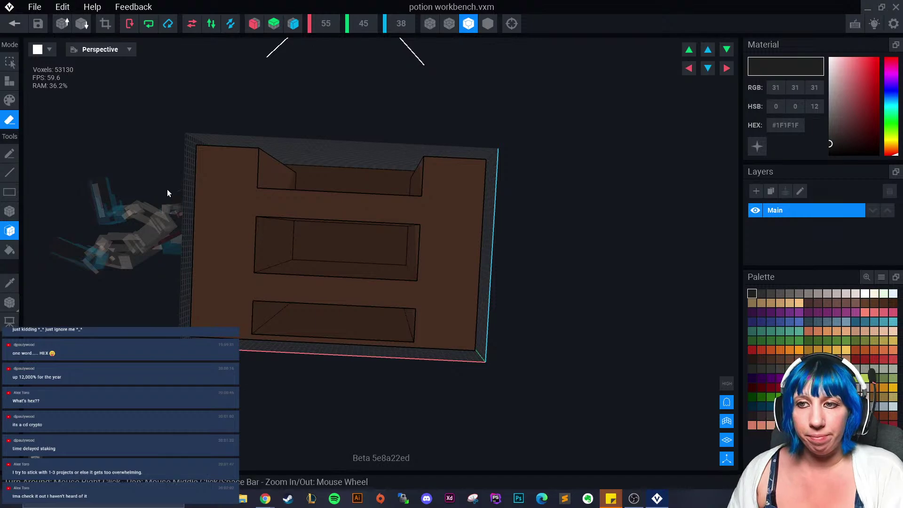
left_click(220, 213)
mouse_move(221, 213)
right_mouse_down()
mouse_move(248, 264)
mouse_move(58, 228)
right_mouse_up()
left_click(228, 236)
left_click(248, 264)
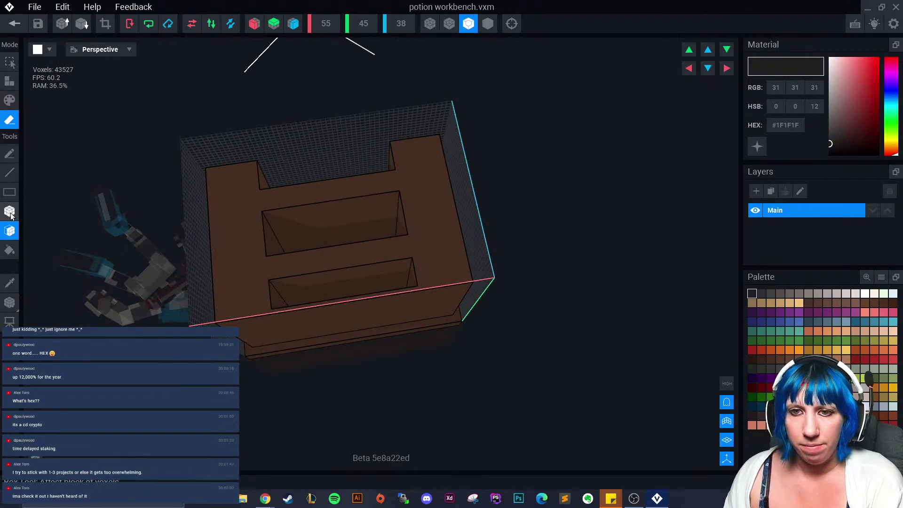
- Fill both hollow cavities in the underside with the bench's own brown #452E22, and crop the volume to 36 voxels high
left_click(9, 283)
left_click(286, 220)
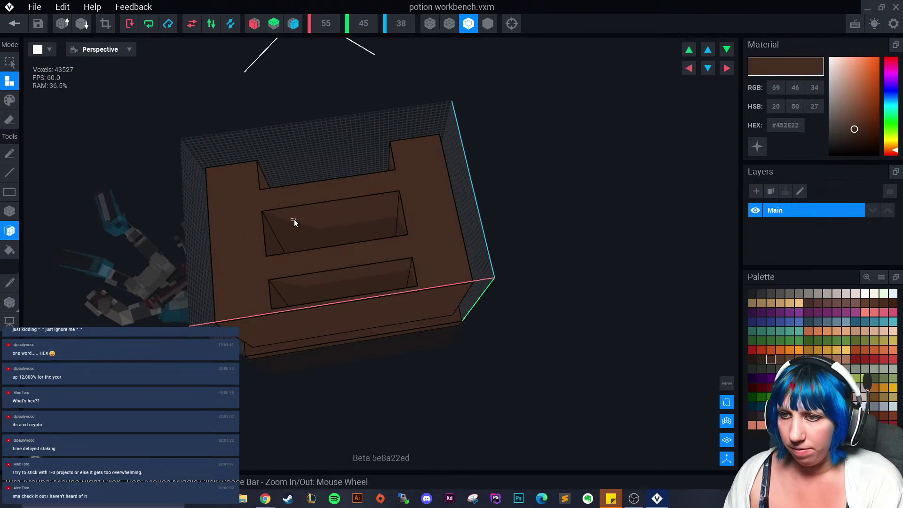
left_click_drag(295, 221, 317, 298)
right_click_drag(317, 298, 100, 46)
left_click(108, 27)
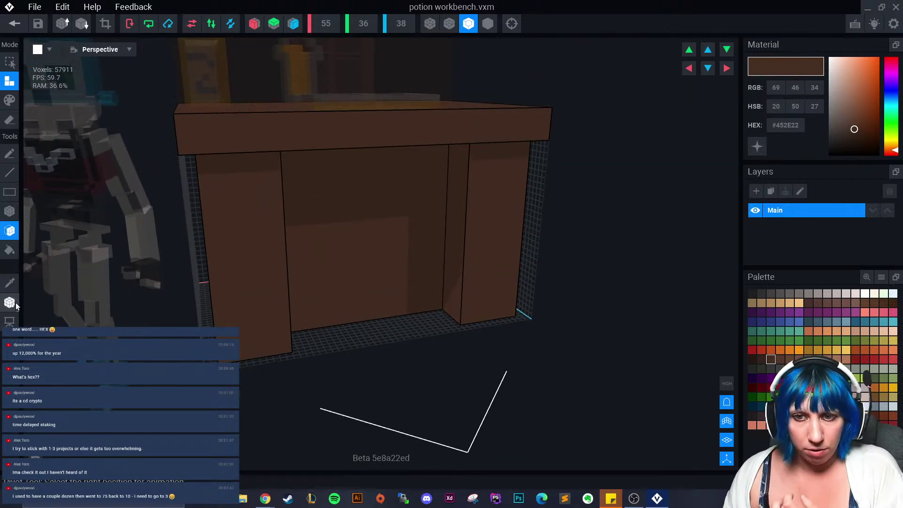
- Save the edited workbench model and return to the workbench scene
scroll(310, 312, "down", 2)
right_click_drag(310, 310, 278, 304)
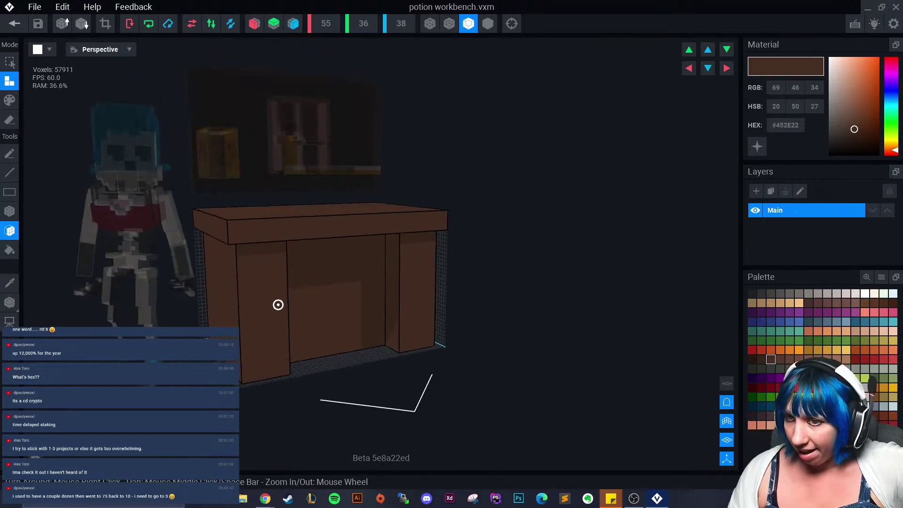
left_click(16, 23)
left_click(350, 184)
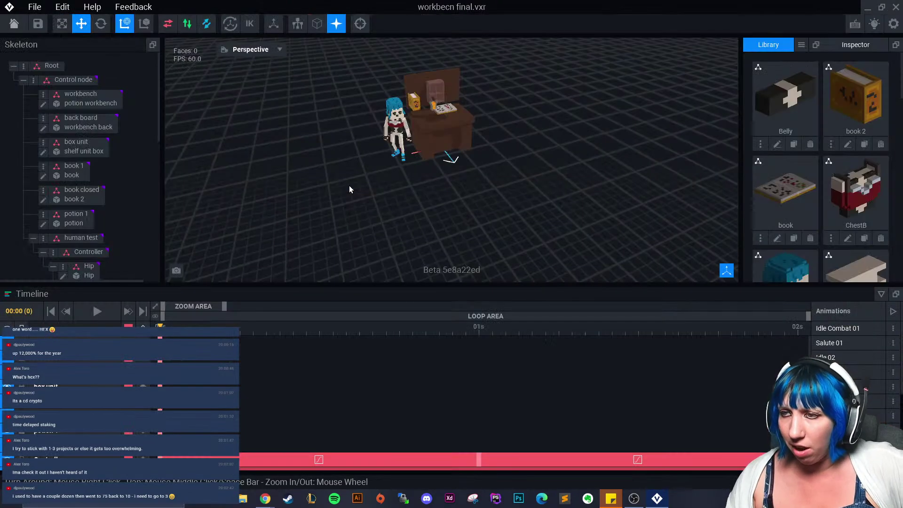
- Lower the back board, shelf unit and closed book to the height of the shortened benchtop
scroll(377, 182, "up", 5)
right_click_drag(396, 178, 375, 150)
left_click(390, 146)
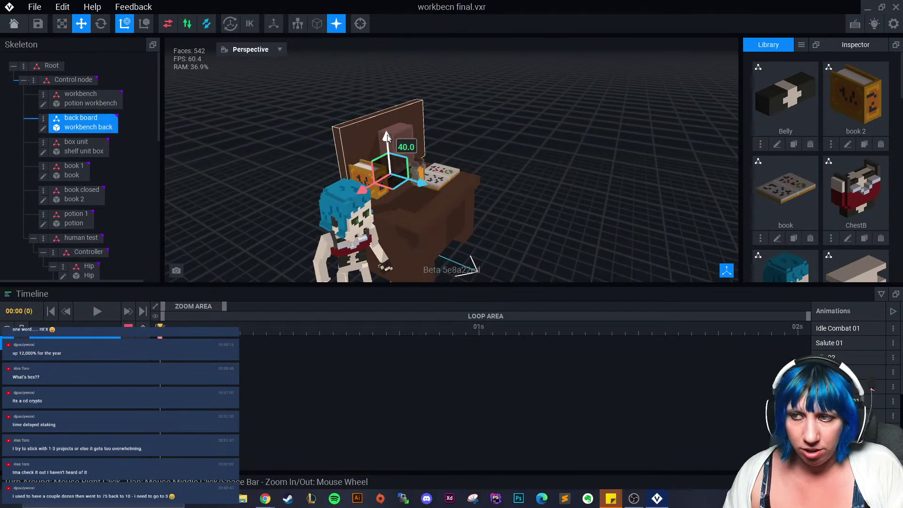
left_click(394, 132)
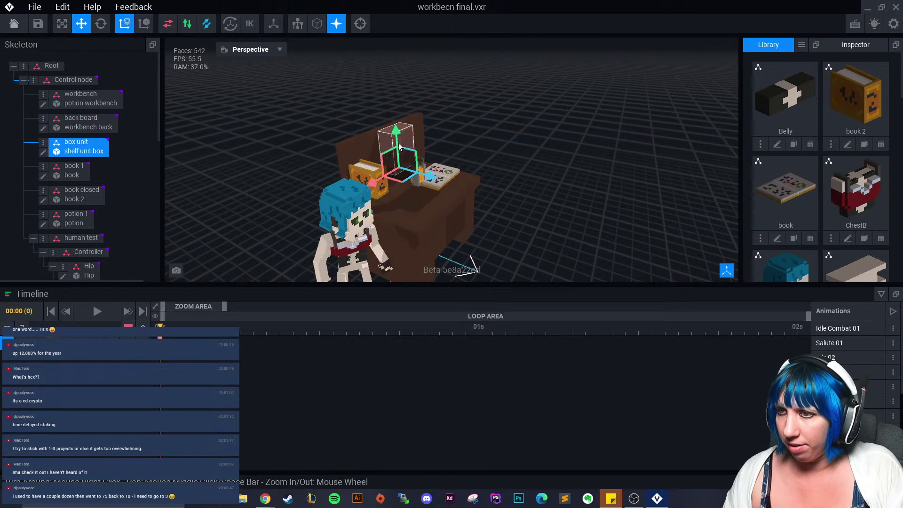
left_click(371, 169)
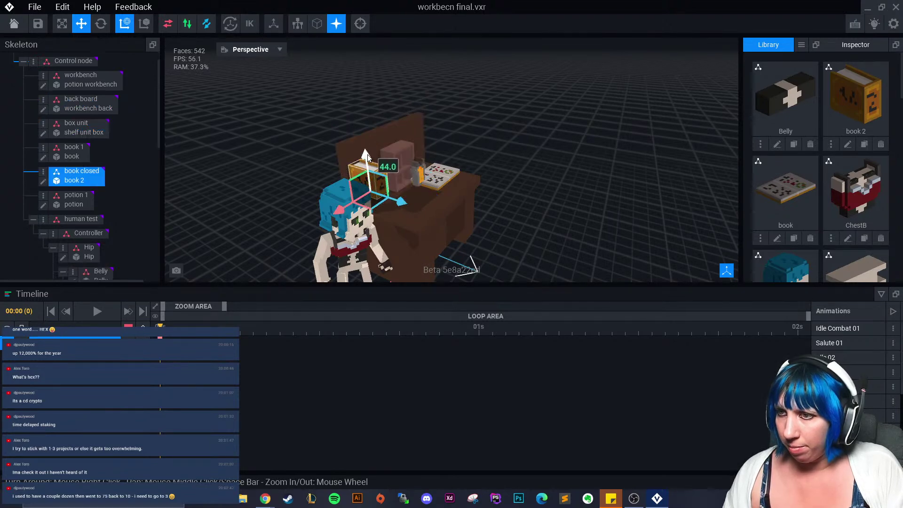
- Lower the open book and the potion bottle onto the benchtop
scroll(463, 204, "up", 3)
right_click_drag(468, 206, 425, 174)
left_click(437, 194)
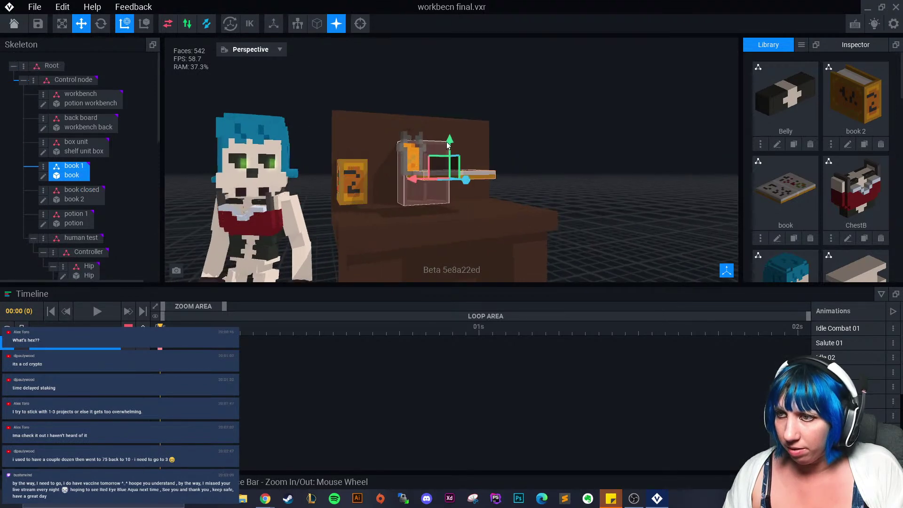
left_click(413, 152)
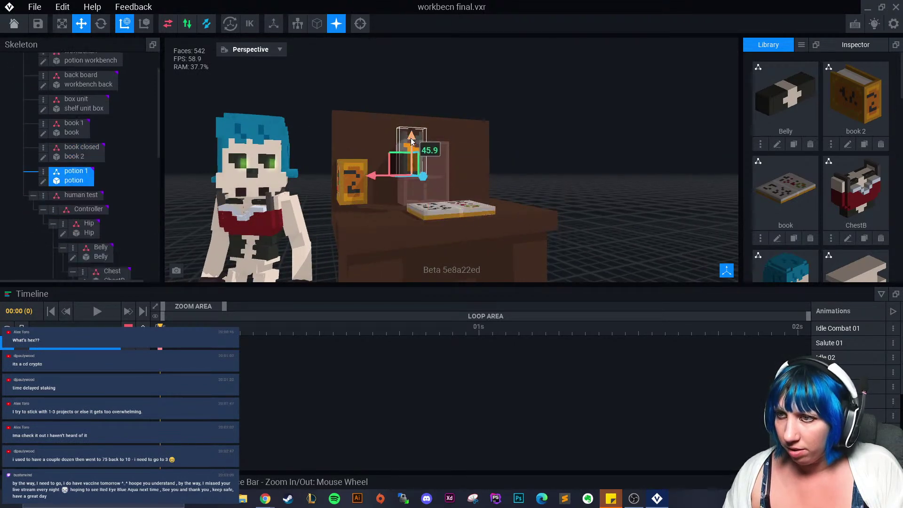
left_click_drag(411, 141, 412, 180)
- Reposition the shelf unit on the benchtop
left_click(438, 177)
right_click_drag(449, 193, 460, 210)
left_click_drag(483, 230, 457, 202)
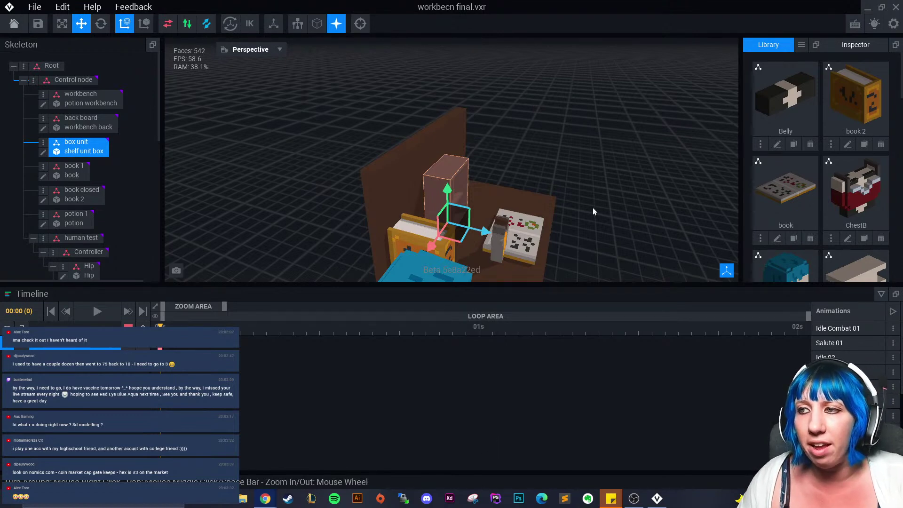
- Save and close the workbench scene, and open the recent shelf unit box model in the Modeler
right_click_drag(592, 207, 555, 180)
scroll(555, 180, "up", 4)
middle_click_drag(554, 180, 609, 208)
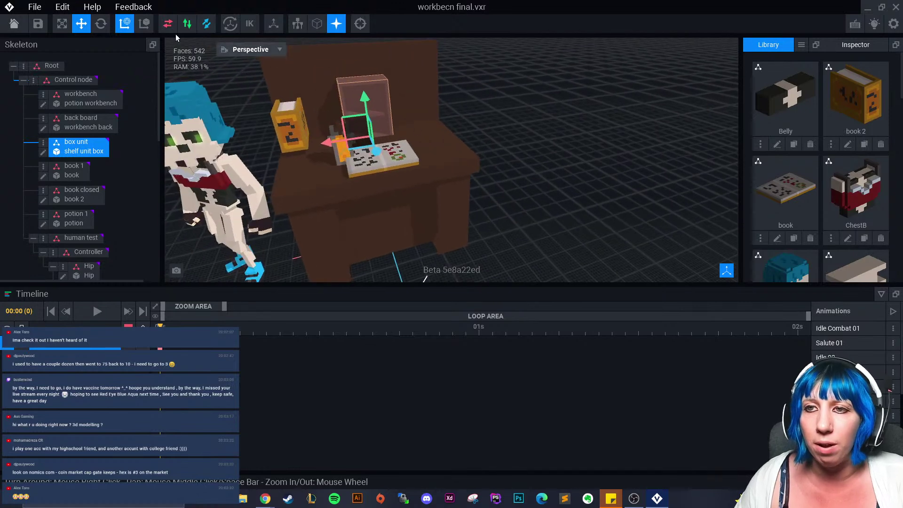
left_click(14, 23)
left_click(337, 183)
left_click(65, 93)
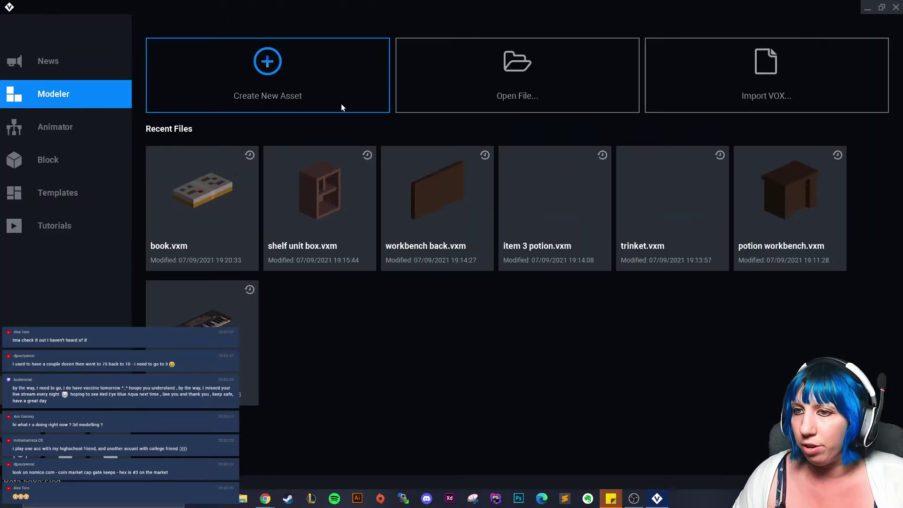
left_click(320, 198)
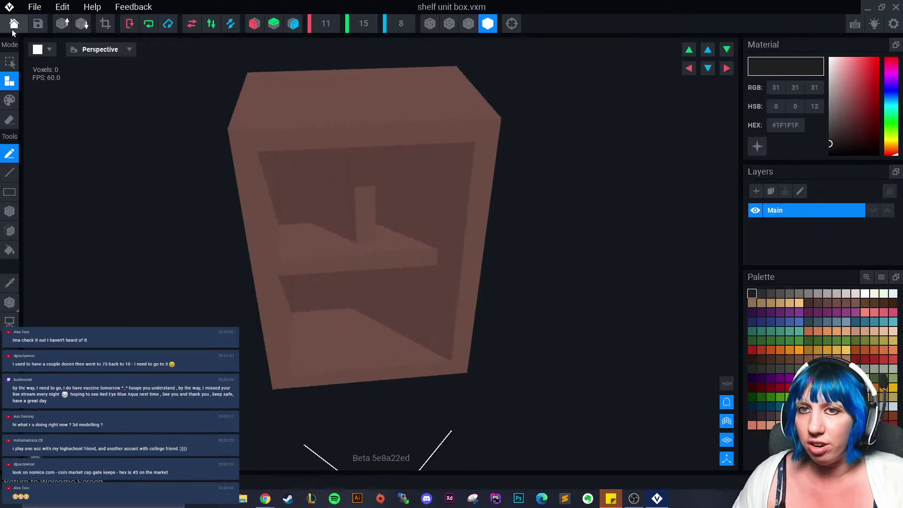
- Save and close the shelf unit box model, and open the recent item 3 potion model
left_click(9, 27)
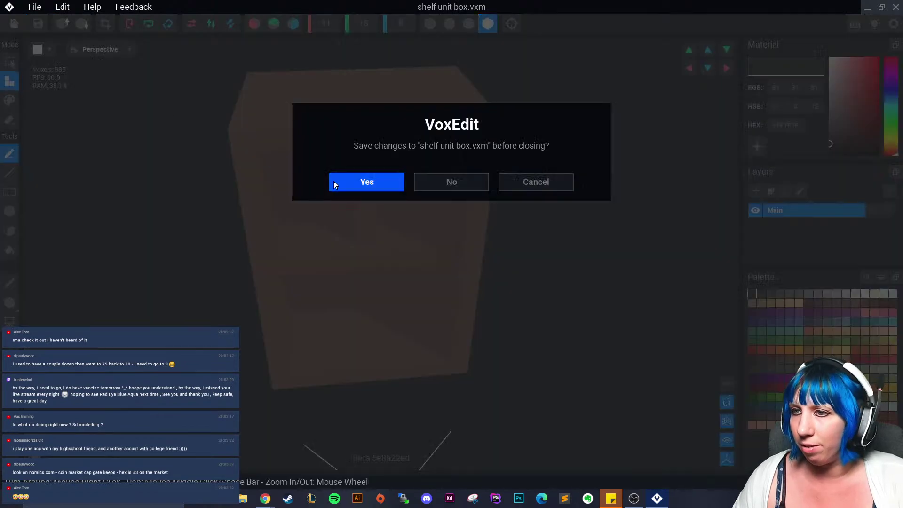
left_click(336, 181)
left_click(534, 199)
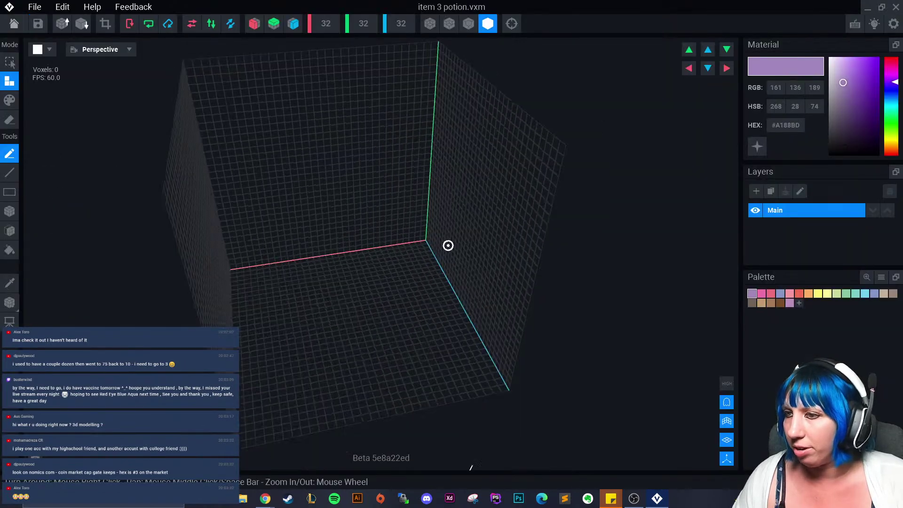
left_click(881, 277)
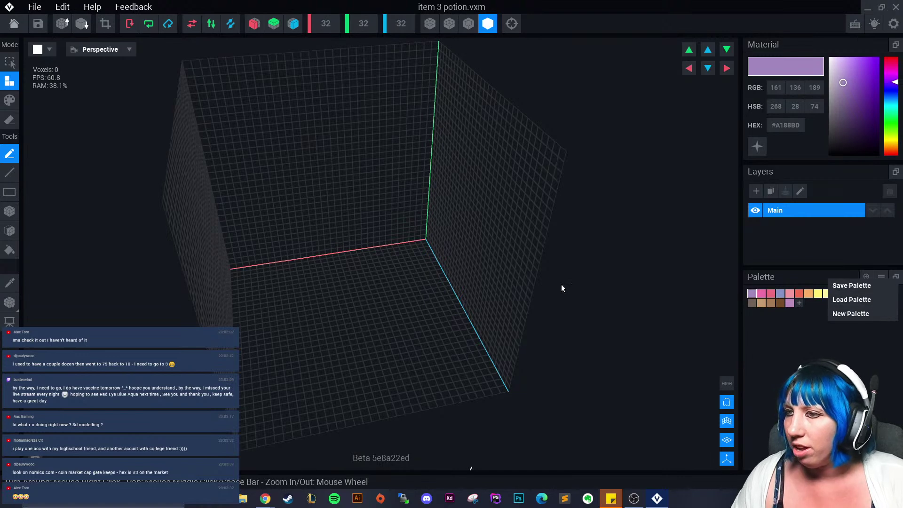
right_click_drag(561, 284, 506, 325)
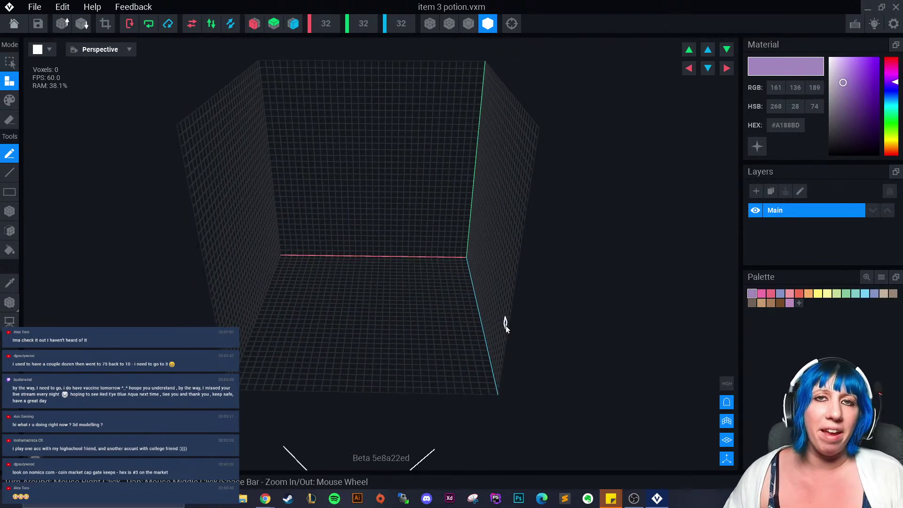
left_click(879, 279)
left_click(866, 300)
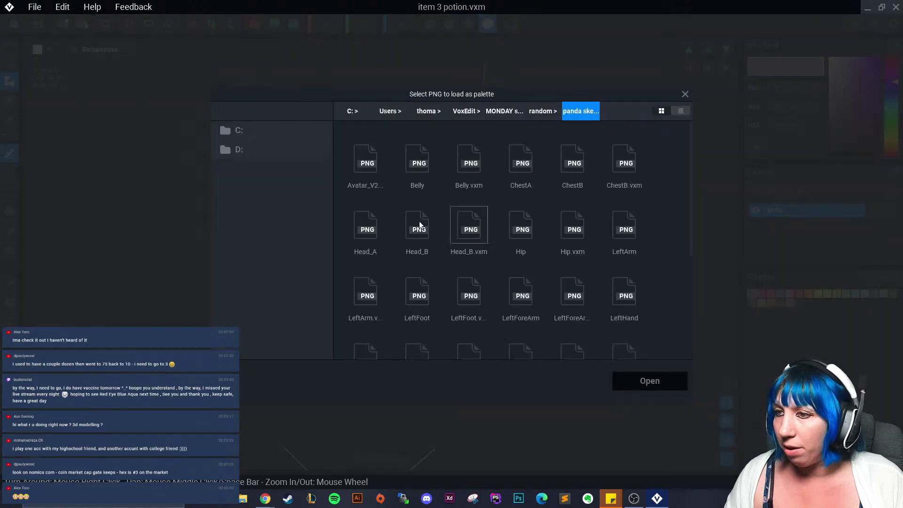
left_click(684, 94)
- Start loading a palette from a PNG file into the item 3 potion model
left_click(884, 279)
left_click(844, 295)
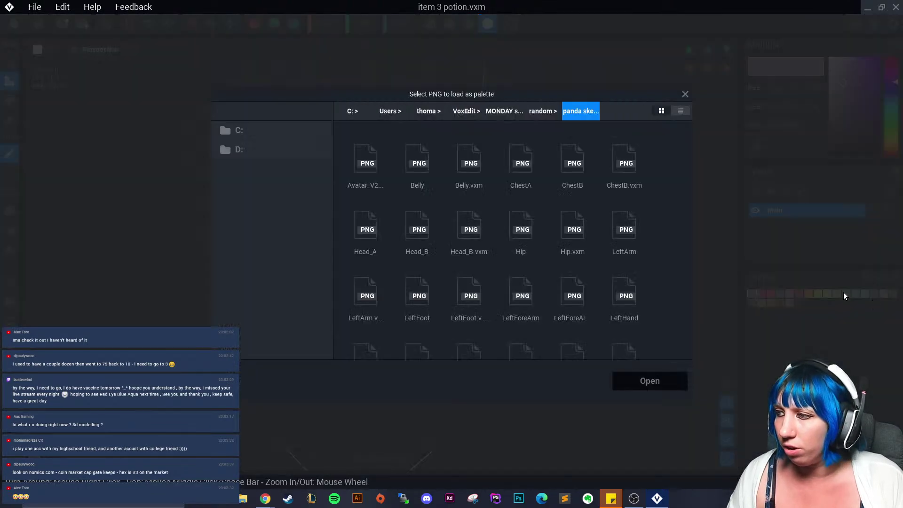
- Load a palette PNG from the user's Downloads folder on the C: drive
left_click(255, 130)
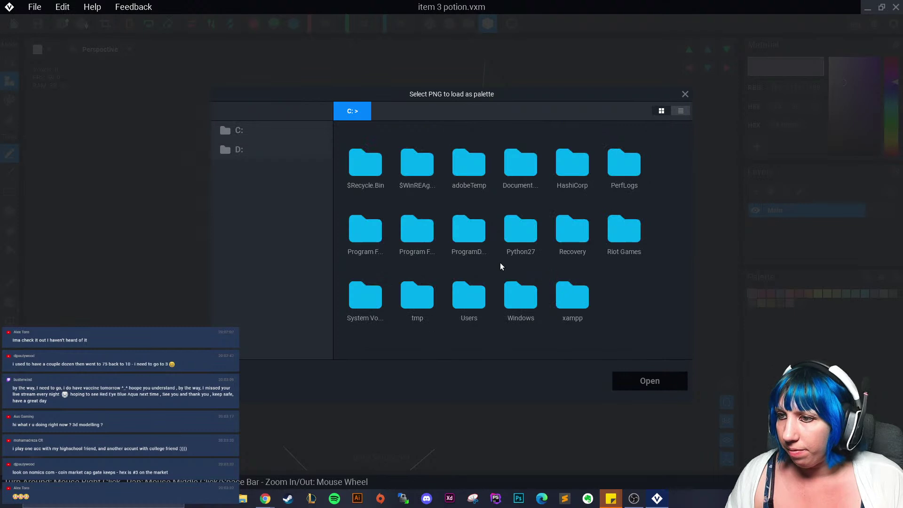
double_click(493, 303)
double_click(620, 174)
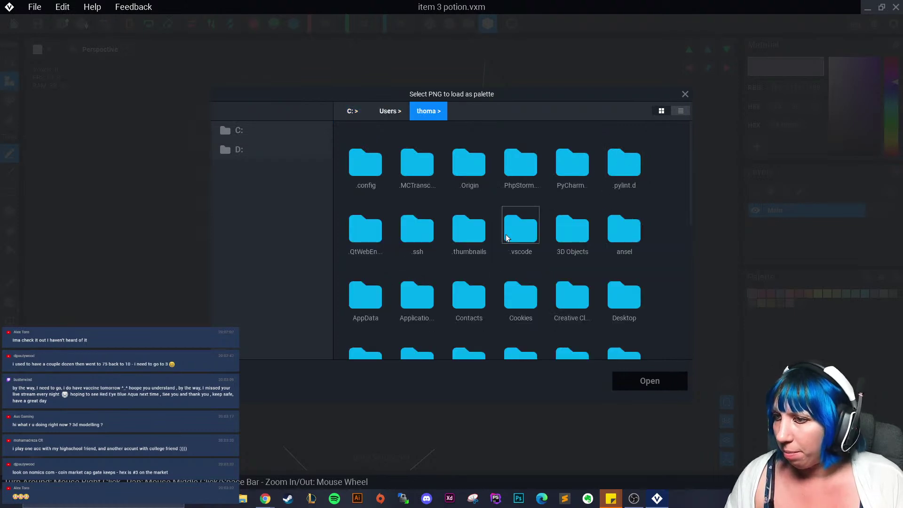
scroll(465, 268, "down", 4)
scroll(432, 289, "up", 3)
scroll(439, 278, "up", 2)
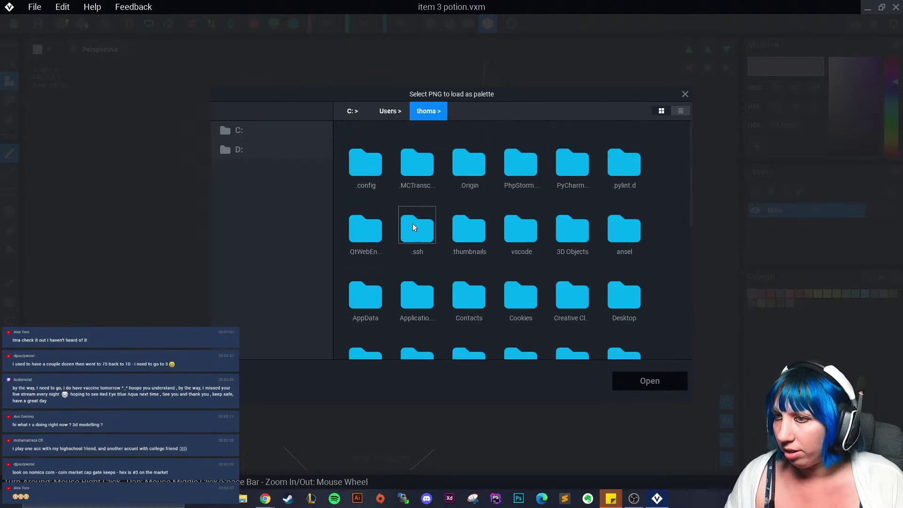
scroll(447, 301, "down", 3)
double_click(418, 295)
scroll(578, 280, "down", 8)
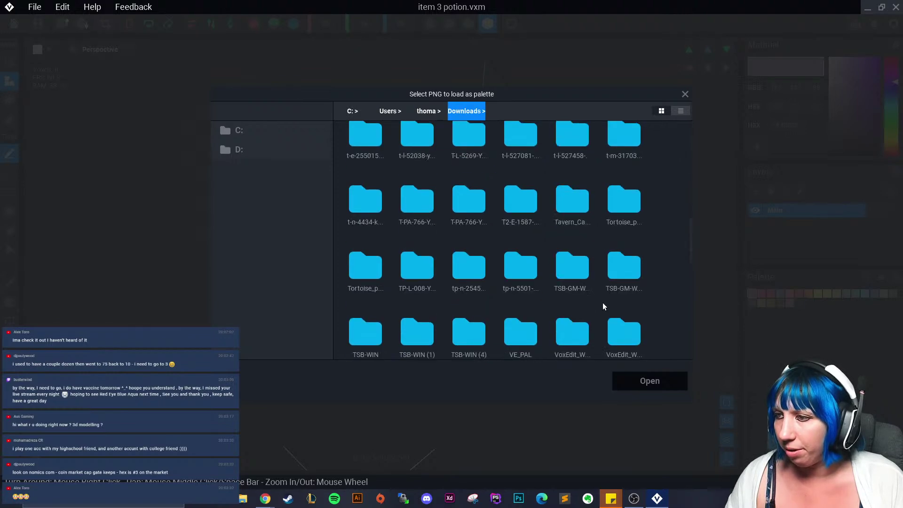
left_click(624, 314)
left_click(649, 381)
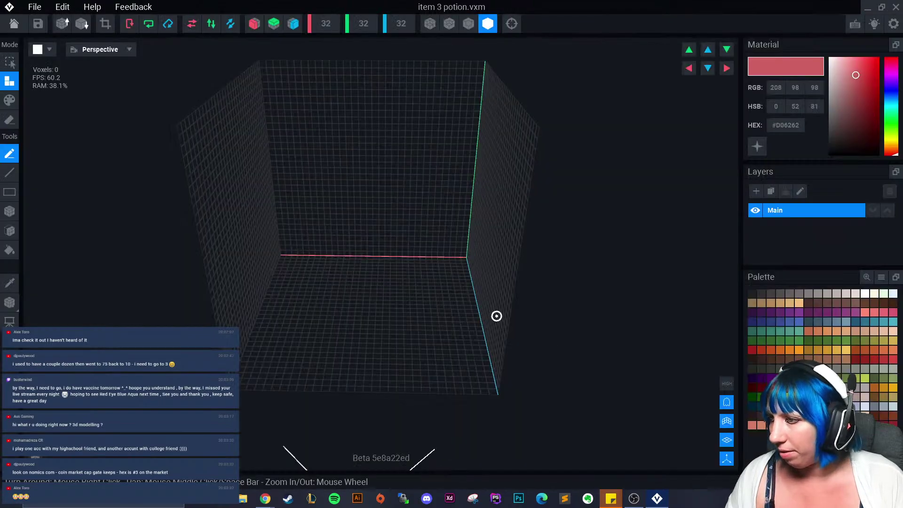
- Turn on mirroring across the X and Z axes and choose the box tool for placing voxels
left_click(254, 24)
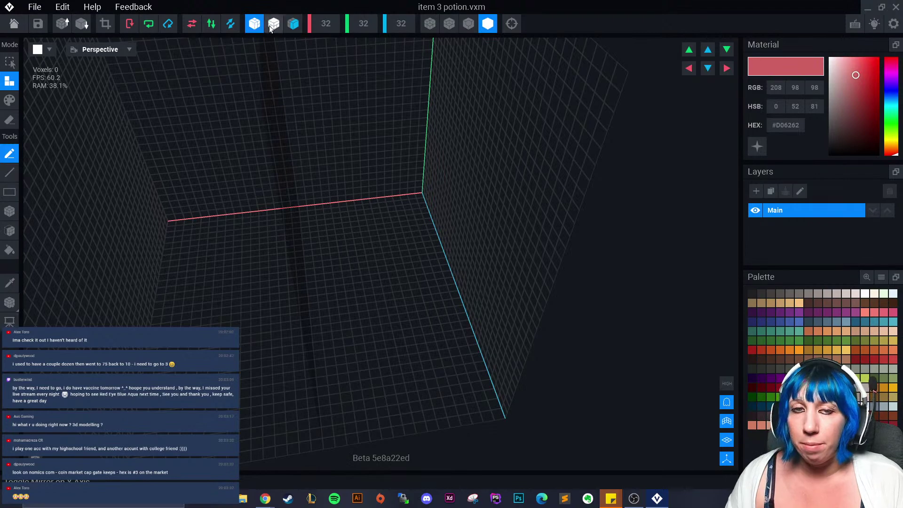
left_click(293, 23)
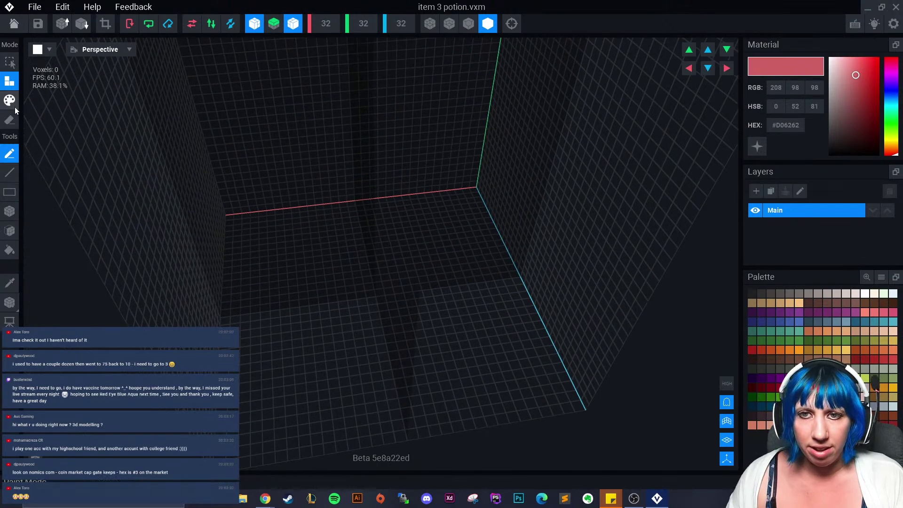
left_click(15, 214)
scroll(356, 303, "up", 3)
middle_click_drag(357, 303, 399, 300)
scroll(399, 300, "up", 3)
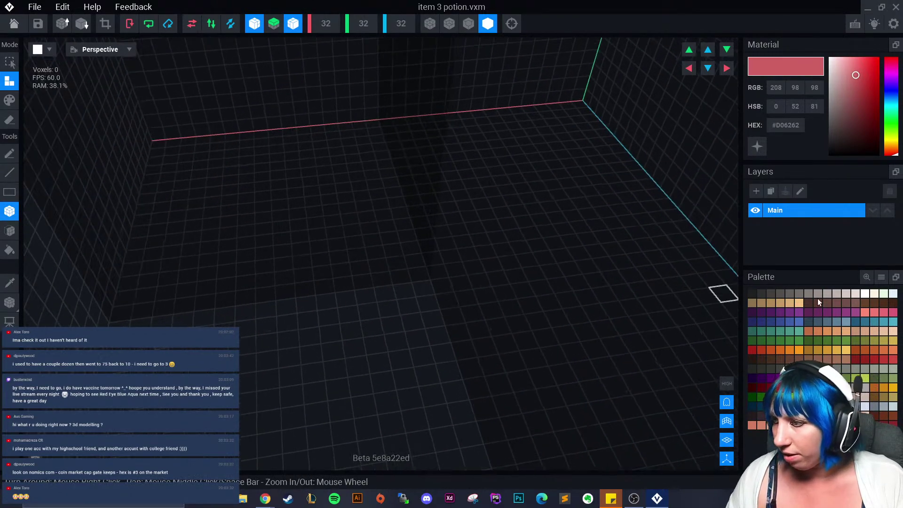
left_click(883, 416)
left_click(416, 286)
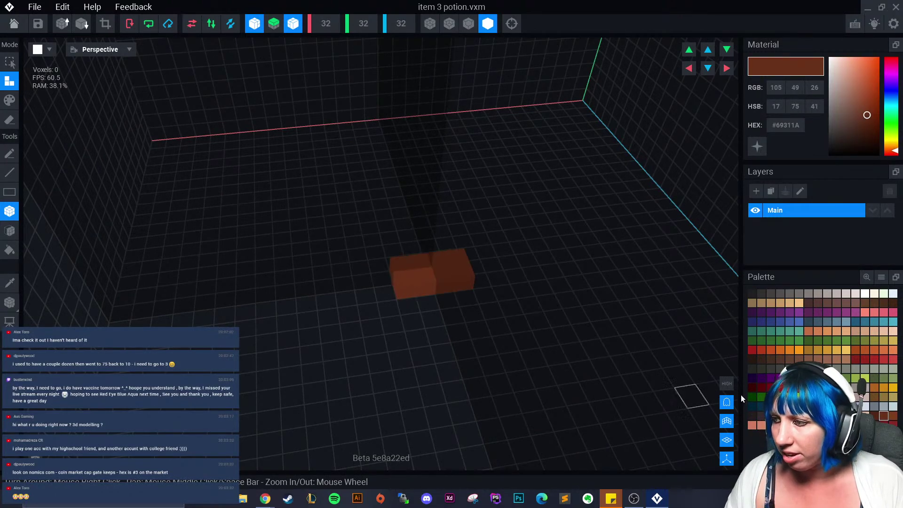
left_click(891, 425)
key("ctrl+z")
key("ctrl+z")
key("ctrl+z")
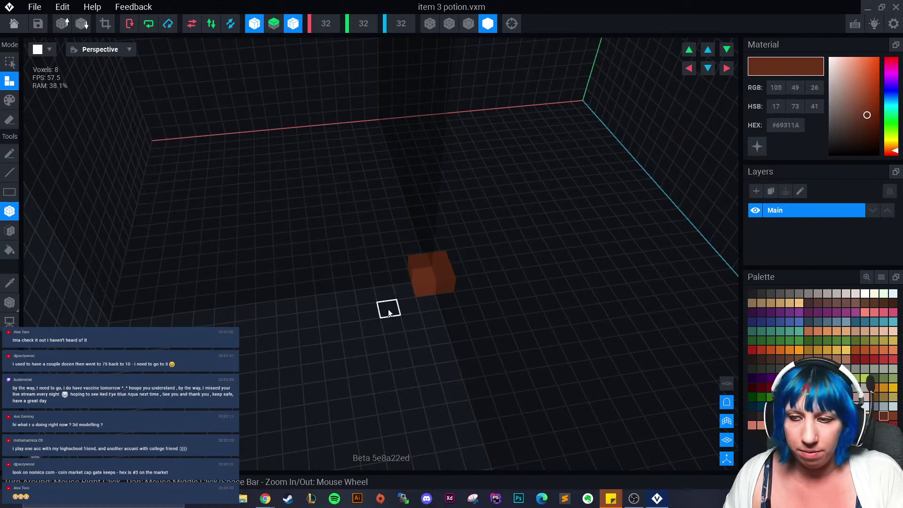
left_click(422, 291)
key("ctrl+z")
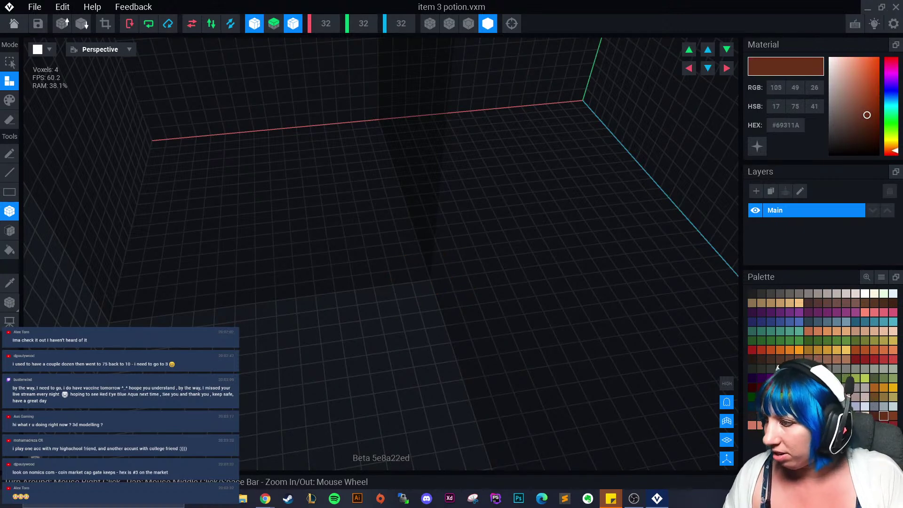
- Build a stepped, mirrored bottle outline of dark red (#7B2020) voxels upward from the centre of the floor
left_click(883, 424)
left_click(426, 291)
left_click(403, 289)
right_click_drag(394, 305, 379, 233)
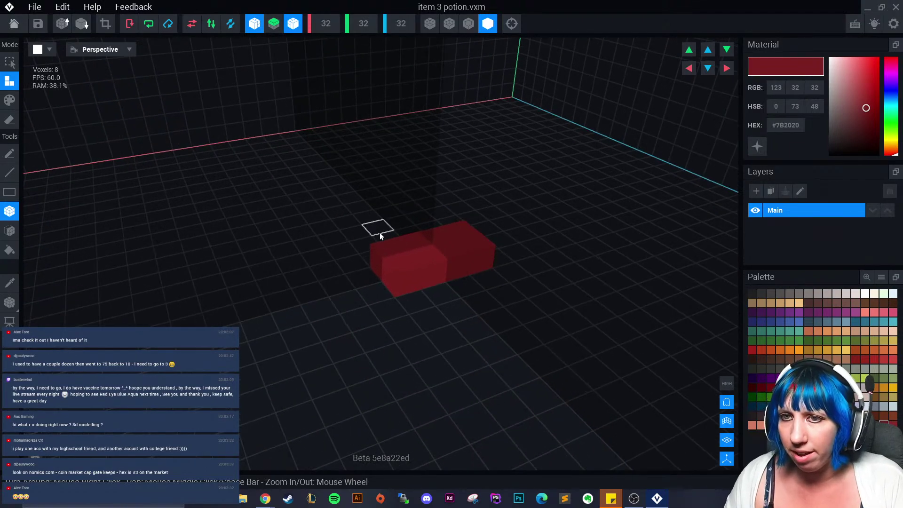
left_click(382, 258)
left_click(385, 257)
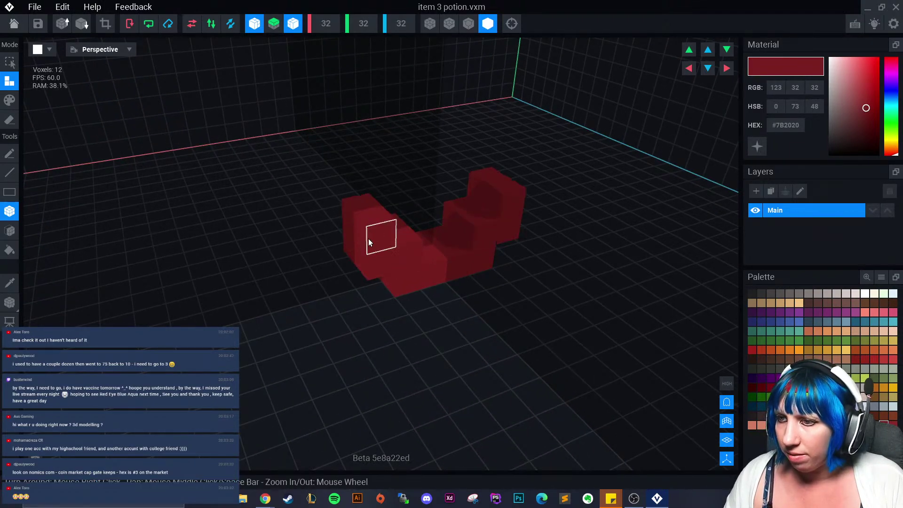
left_click(360, 216)
right_click_drag(360, 215, 439, 179)
left_click(368, 184)
- Thicken the red bottle outline by extruding its side faces with the face tool
right_click_drag(449, 227, 72, 223)
left_click(404, 281)
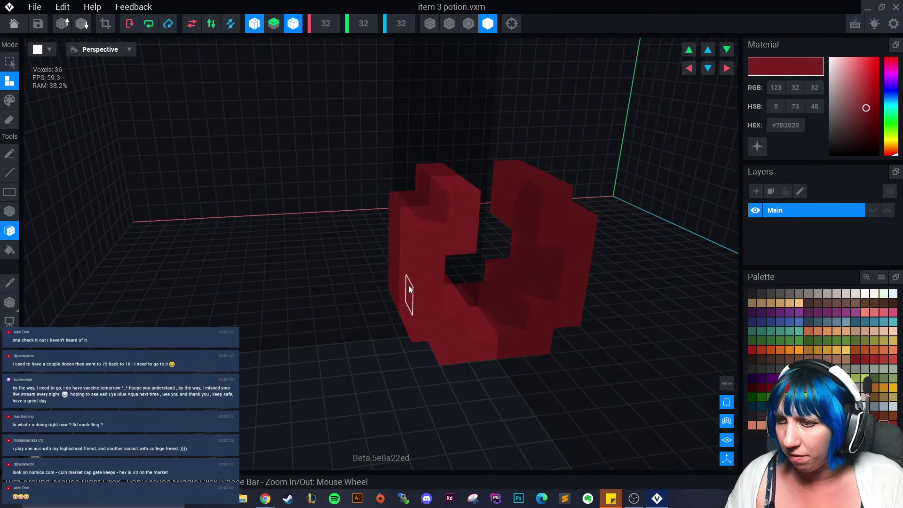
right_click_drag(407, 298, 420, 150)
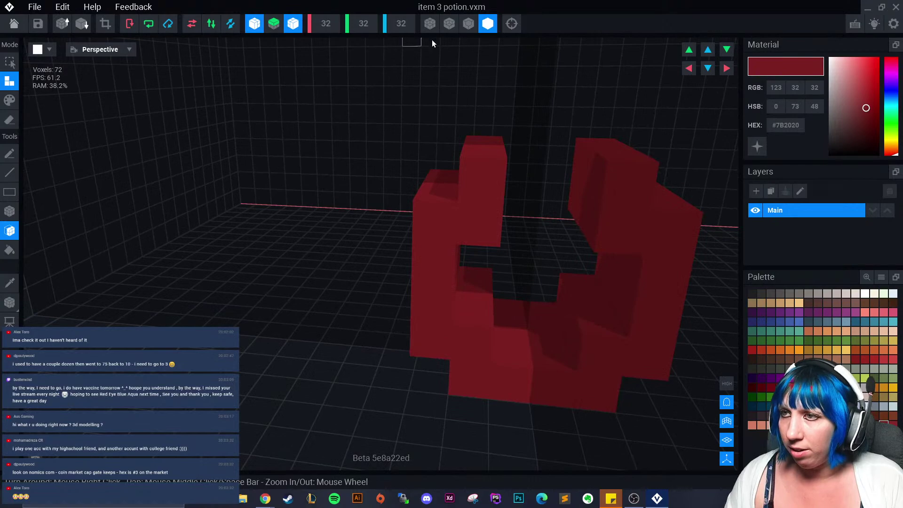
- Display the model with dark outline edges and switch to erase mode with mirroring off
left_click(468, 24)
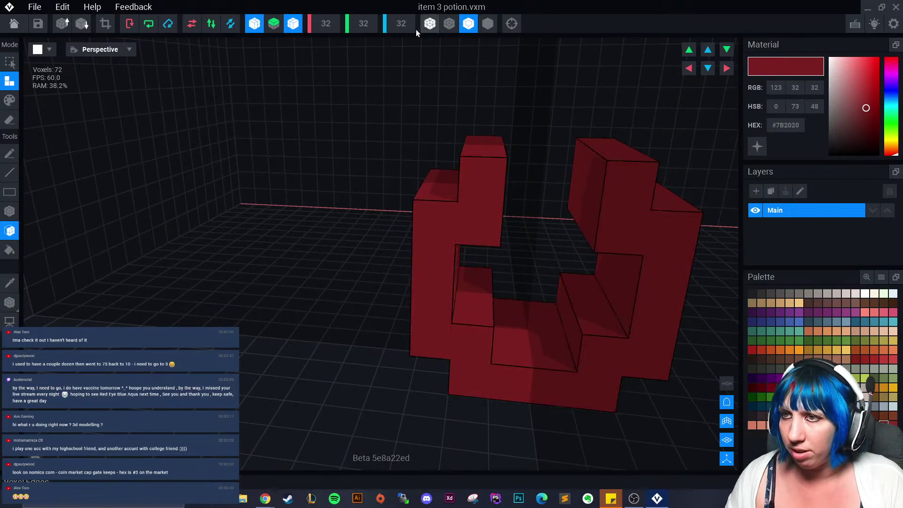
right_click_drag(453, 266, 453, 276)
left_click(9, 120)
right_click_drag(351, 324, 368, 323)
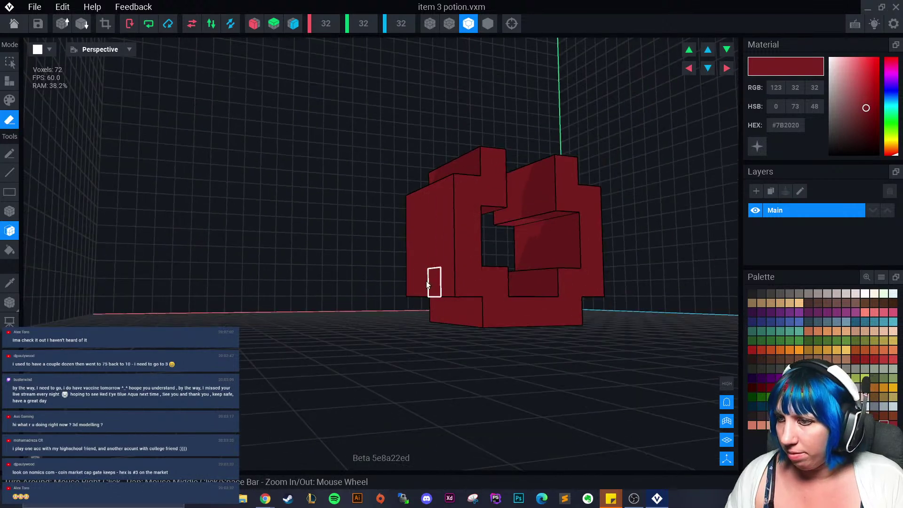
- Erase the lowest row of voxels from both outer side walls of the red frame using the box tool
left_click_drag(414, 281, 447, 281)
key("ctrl+z")
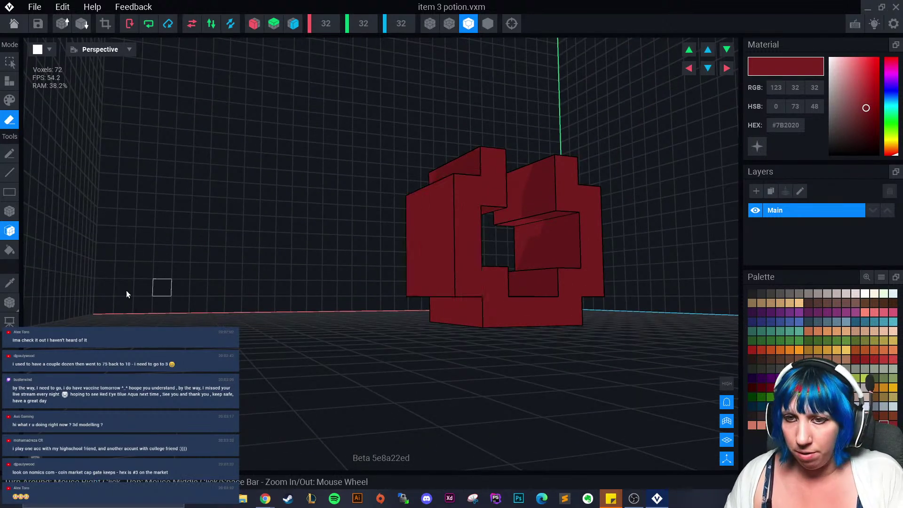
left_click(10, 211)
mouse_move(460, 292)
right_mouse_down()
mouse_move(455, 312)
mouse_move(484, 278)
right_mouse_up()
left_click_drag(483, 278, 588, 292)
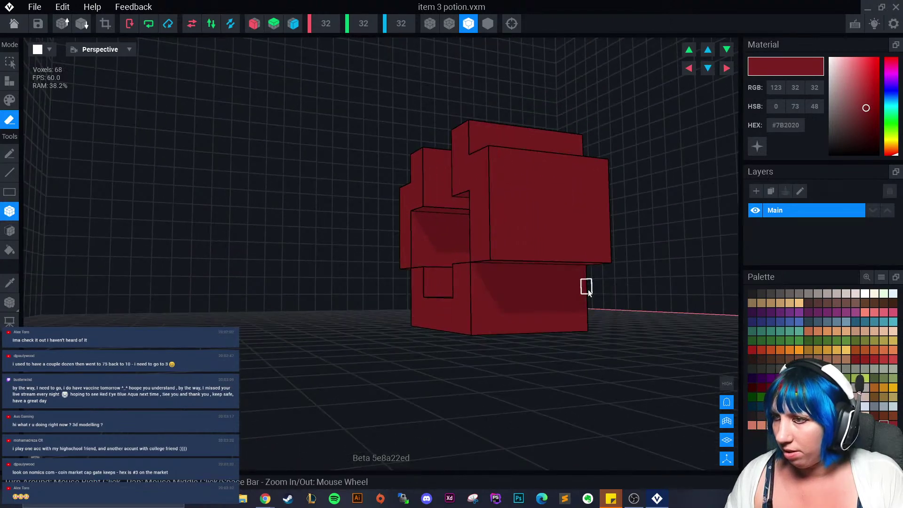
left_click(588, 291)
right_click_drag(588, 291, 276, 242)
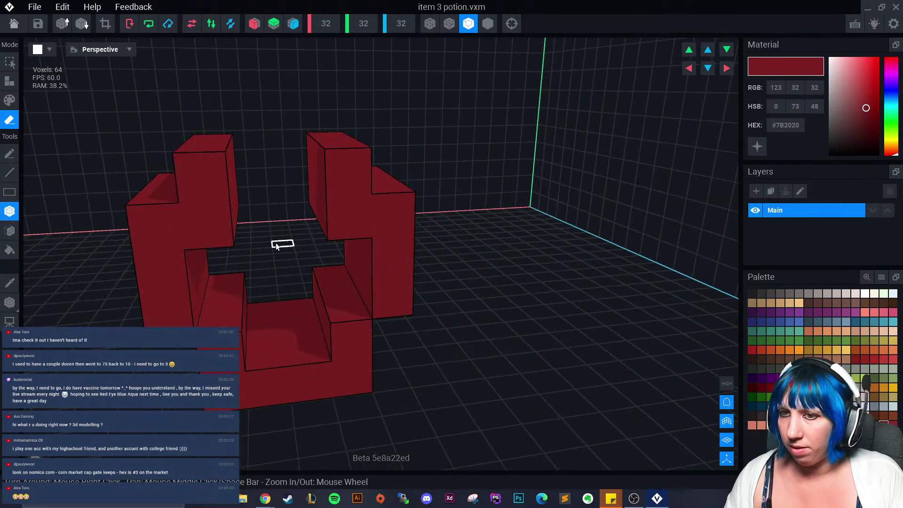
- Erase the lower voxels of the two upper red blocks to enlarge the opening inside the frame
left_click(225, 228)
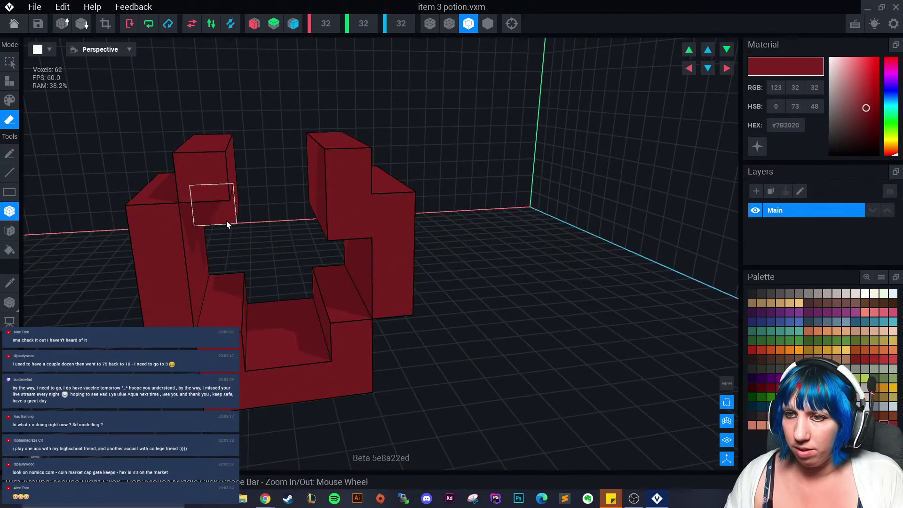
left_click(330, 210)
left_click(332, 208)
scroll(329, 219, "up", 5)
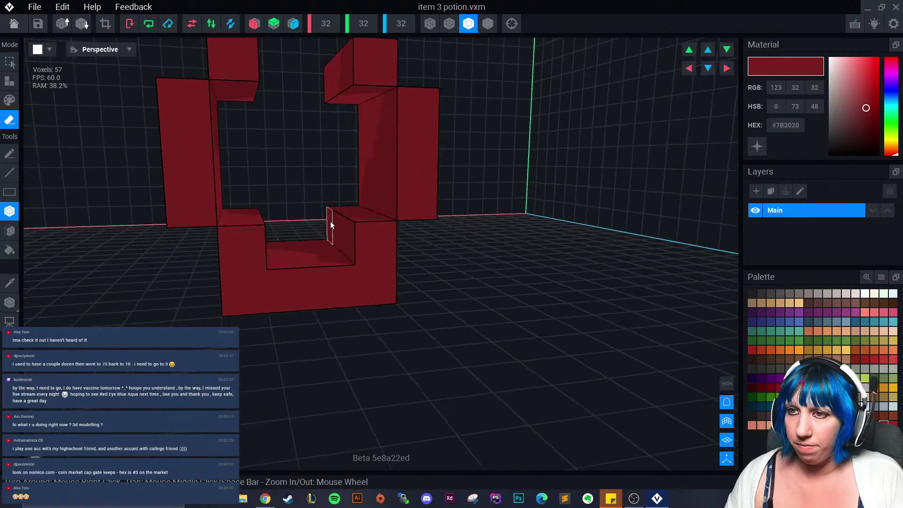
left_click(330, 221)
scroll(310, 244, "down", 3)
right_click_drag(299, 267, 298, 265)
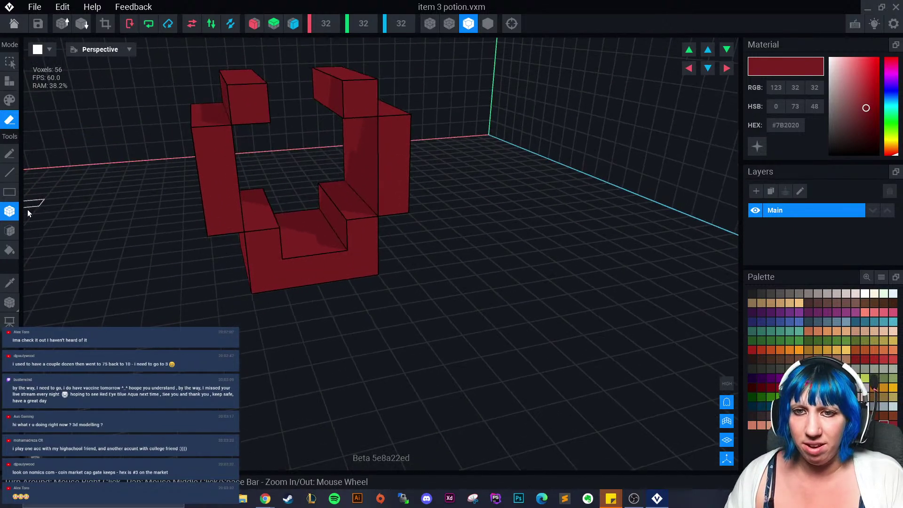
- Erase the entire front layer of the red frame with the face tool
left_click(9, 231)
left_click(209, 214)
left_click(266, 254)
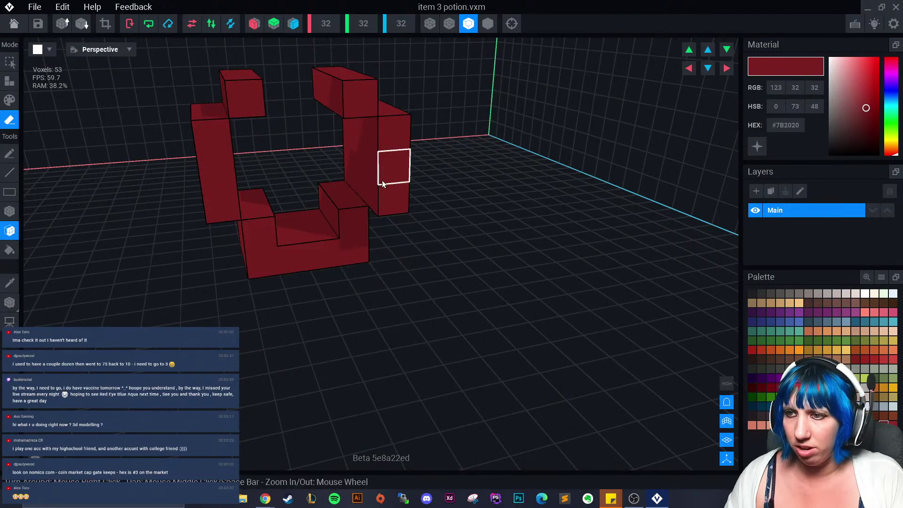
left_click(383, 178)
right_click_drag(479, 279, 476, 272)
key("f")
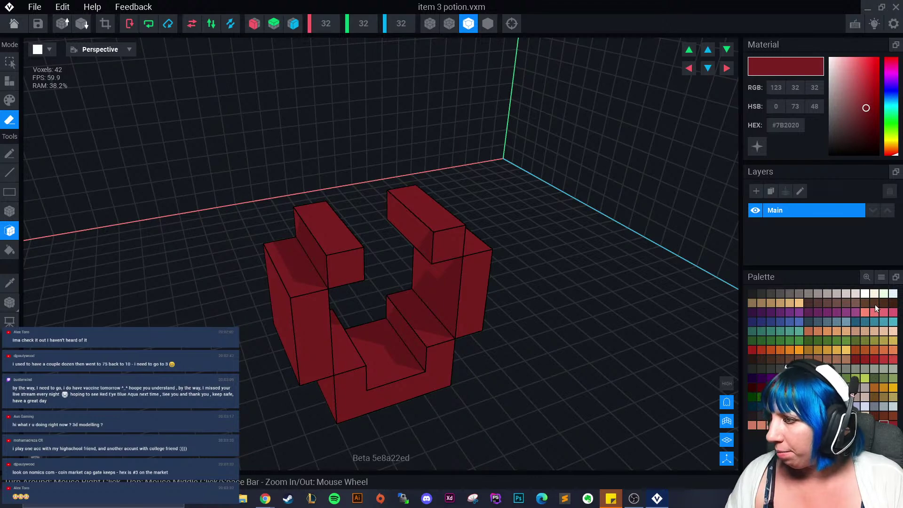
- Fill the gap between the two upper red blocks with brown (#583823) voxels and stack a second brown layer on it as the cork
left_click(874, 303)
right_click_drag(611, 287, 554, 283)
left_click(10, 211)
scroll(242, 224, "up", 3)
right_click_drag(241, 224, 244, 221)
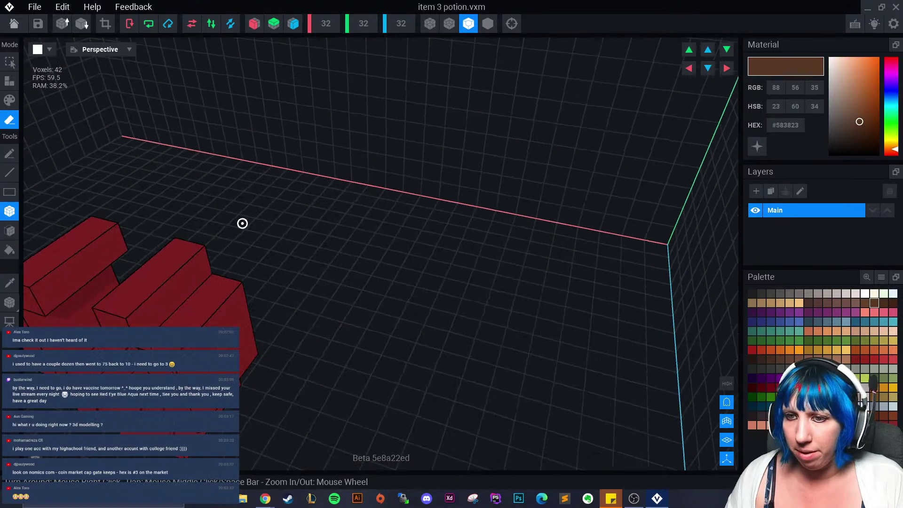
left_click(9, 80)
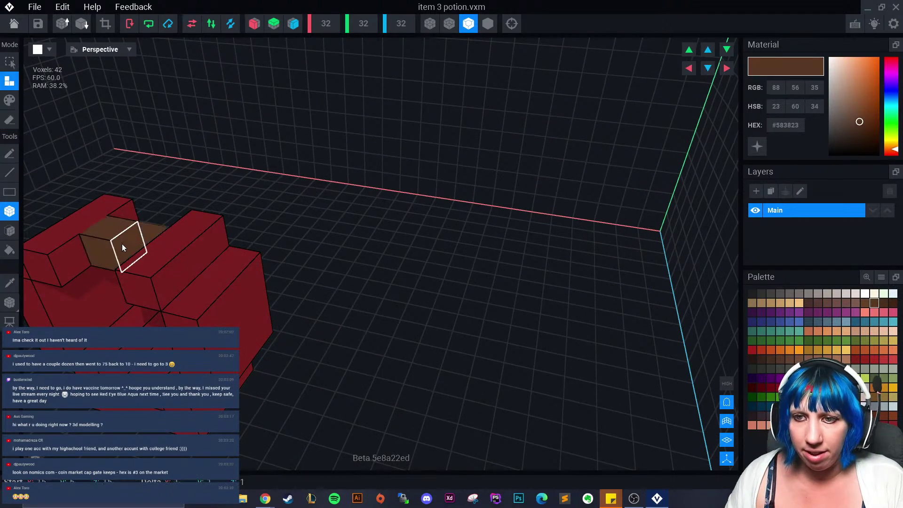
right_click_drag(122, 248, 129, 251)
left_click_drag(104, 254, 187, 259)
scroll(129, 256, "up", 3)
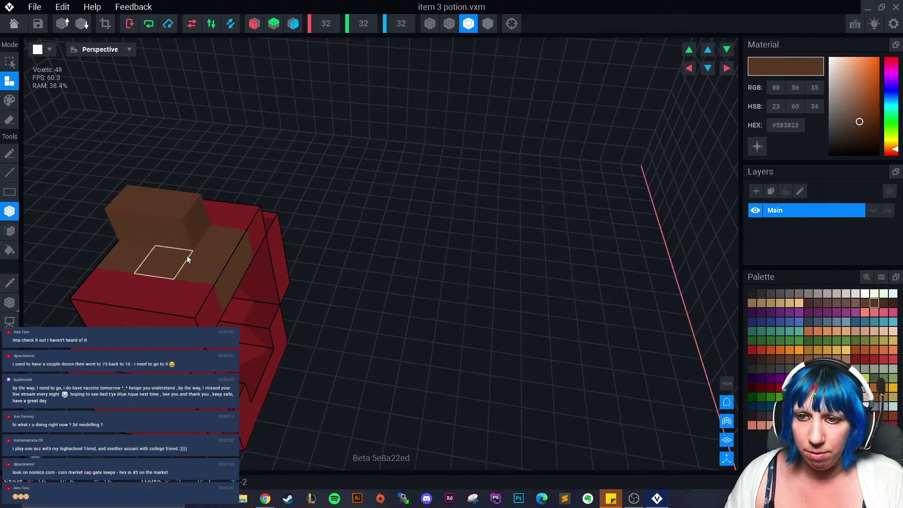
left_click(193, 263)
right_click_drag(193, 263, 269, 308)
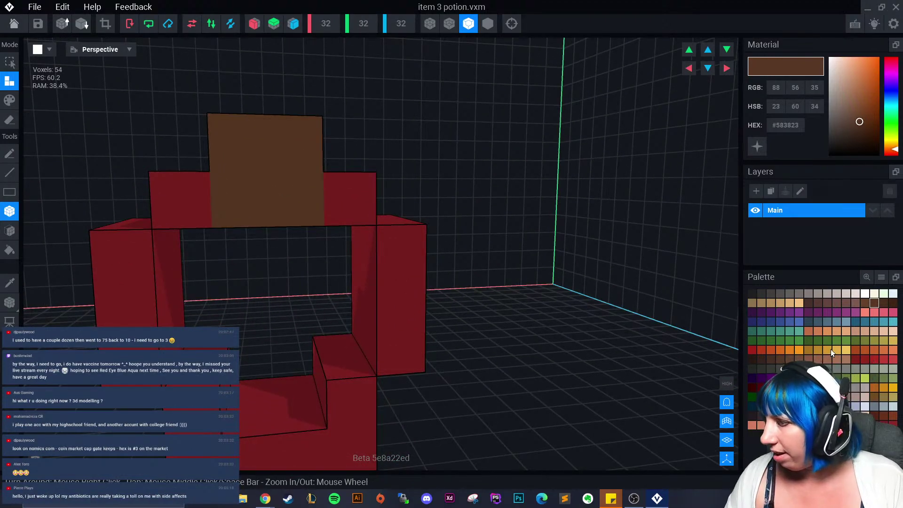
- Fill most of the hollow inside the red frame with dark green (#375621) boxes as the potion liquid
left_click(807, 341)
right_click_drag(373, 349, 278, 355)
mouse_move(277, 355)
left_mouse_down()
mouse_move(307, 392)
mouse_move(282, 411)
left_mouse_up()
left_click(235, 319)
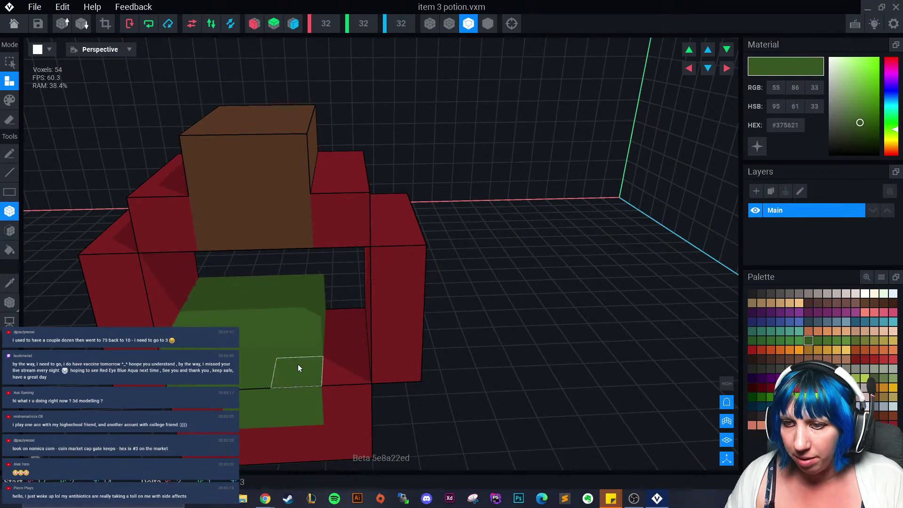
left_click(210, 288)
left_click(273, 329)
right_click_drag(288, 329, 330, 331)
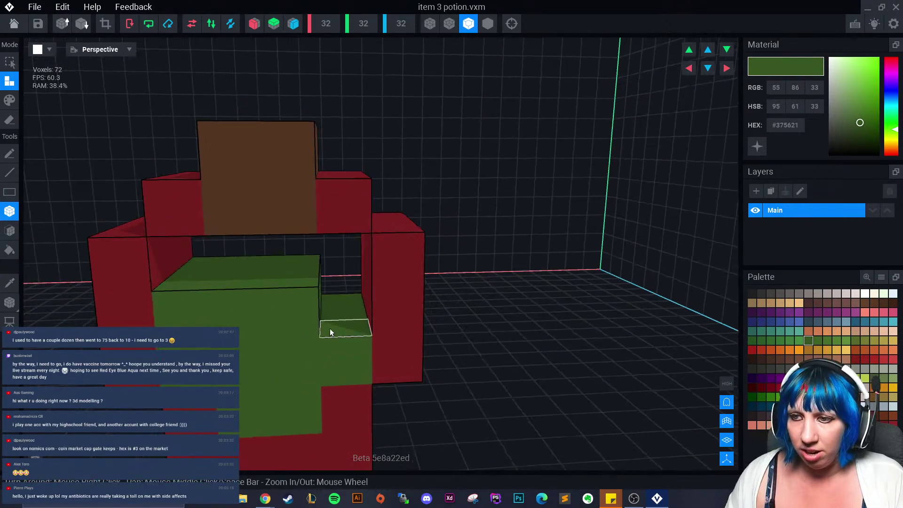
left_click_drag(371, 297, 348, 322)
left_click_drag(339, 267, 261, 282)
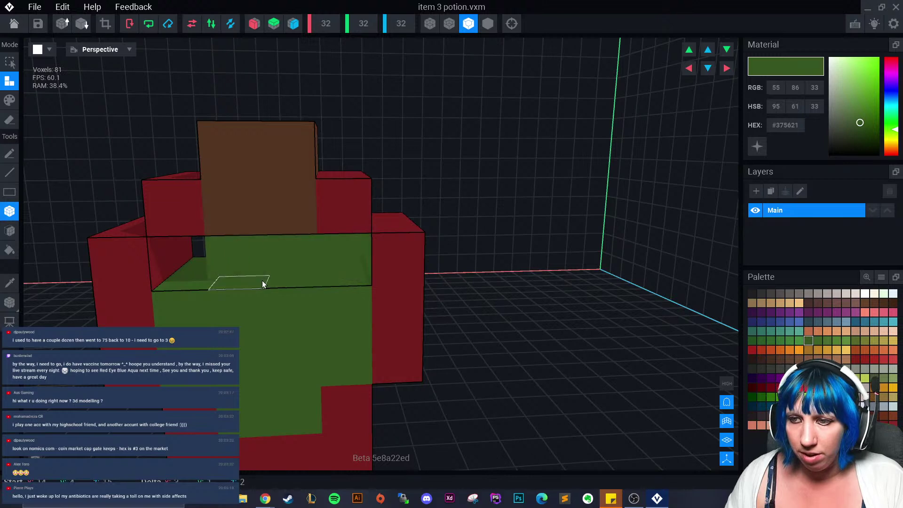
- Make the palette greens #375621 and #486E2C emissive, and switch to paint mode with #486E2C active
left_click(757, 146)
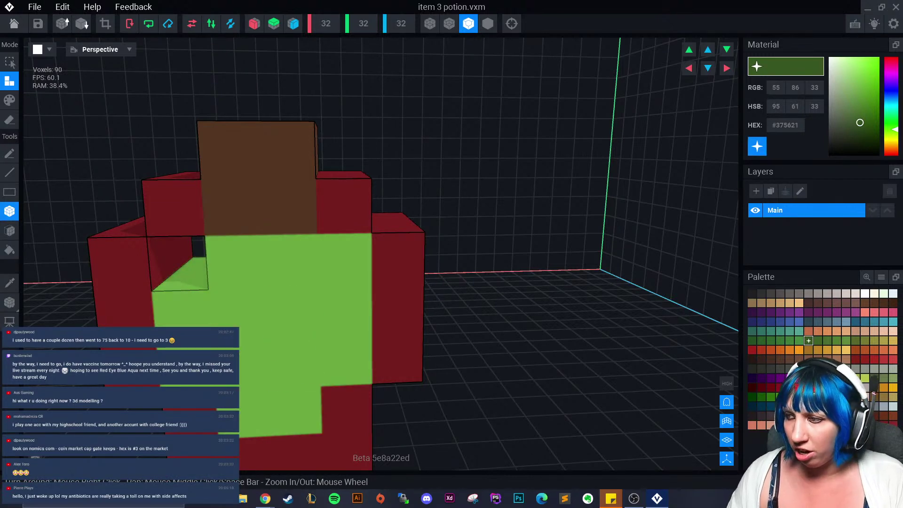
left_click(827, 340)
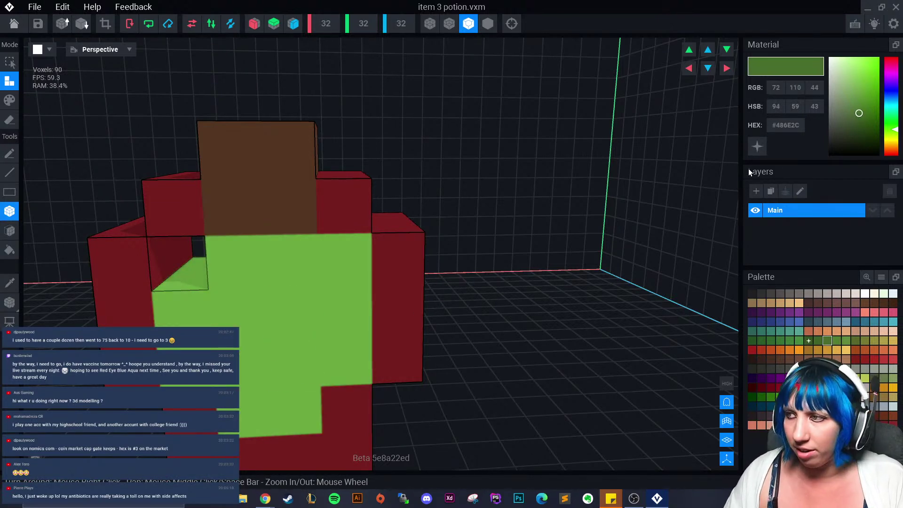
left_click(756, 147)
left_click(9, 100)
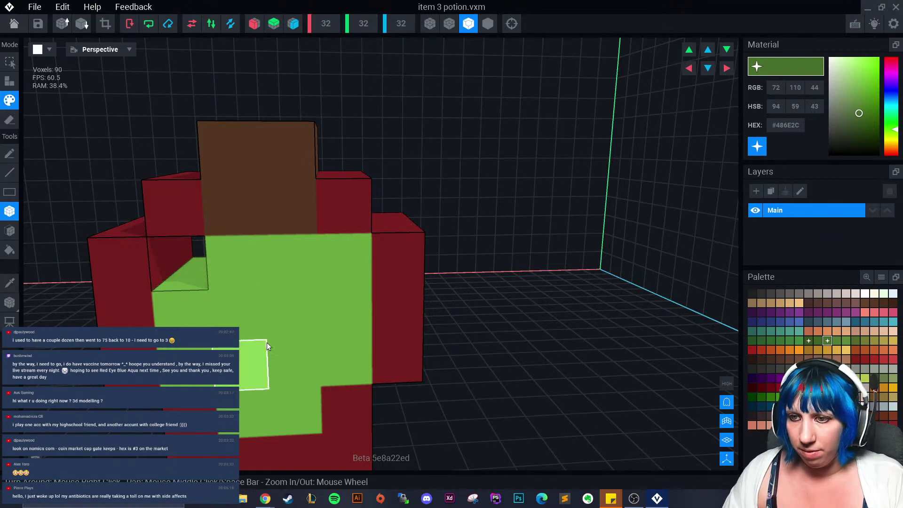
- Add lighter green (#486E2C) highlight voxels to the potion liquid, with two set diagonally on its front
scroll(287, 367, "down", 5)
right_click_drag(289, 347, 284, 343)
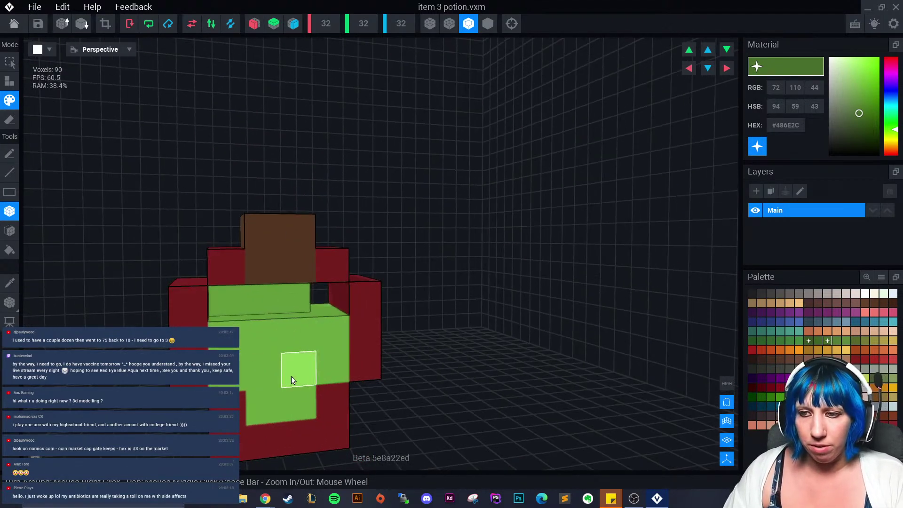
right_click_drag(292, 376, 369, 315)
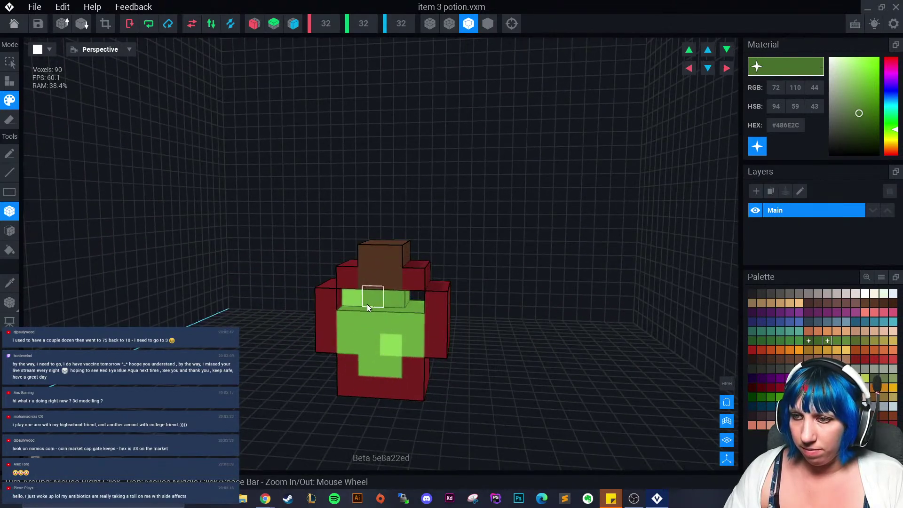
left_click(352, 298)
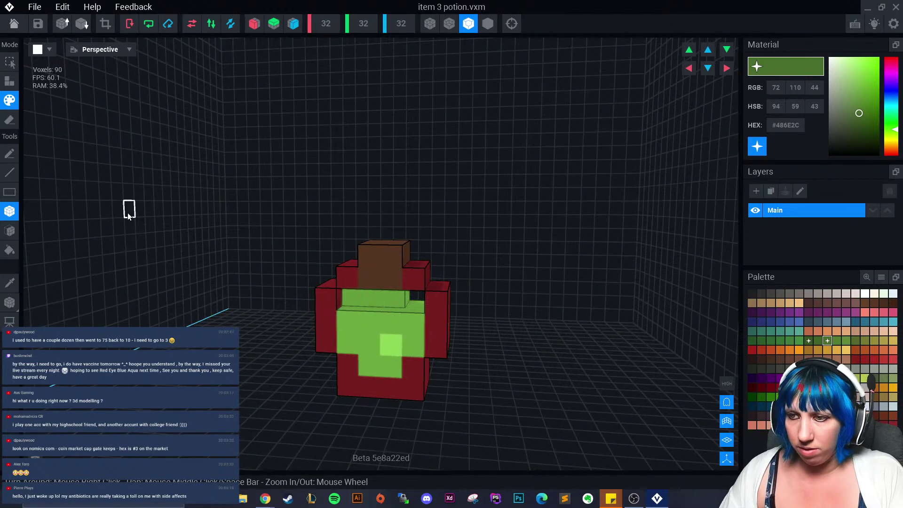
key("a")
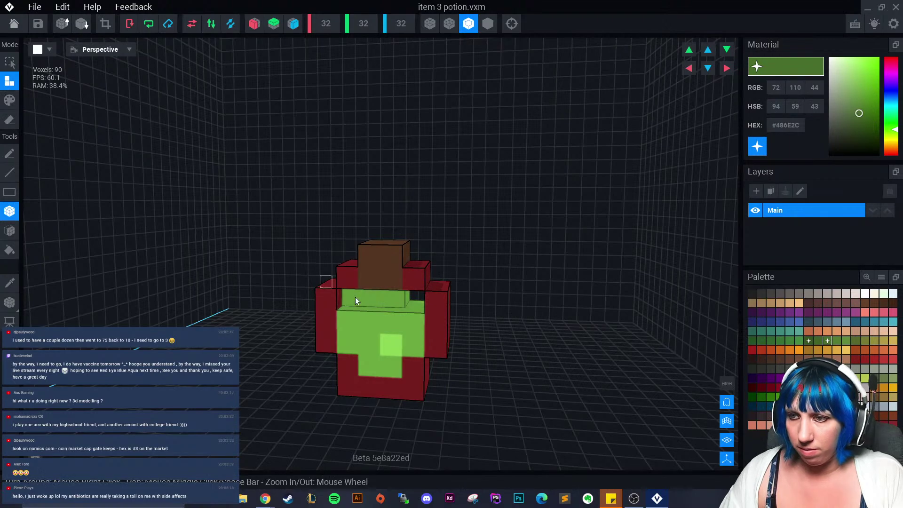
left_click(391, 355)
left_click(370, 367)
right_click_drag(370, 367, 452, 357)
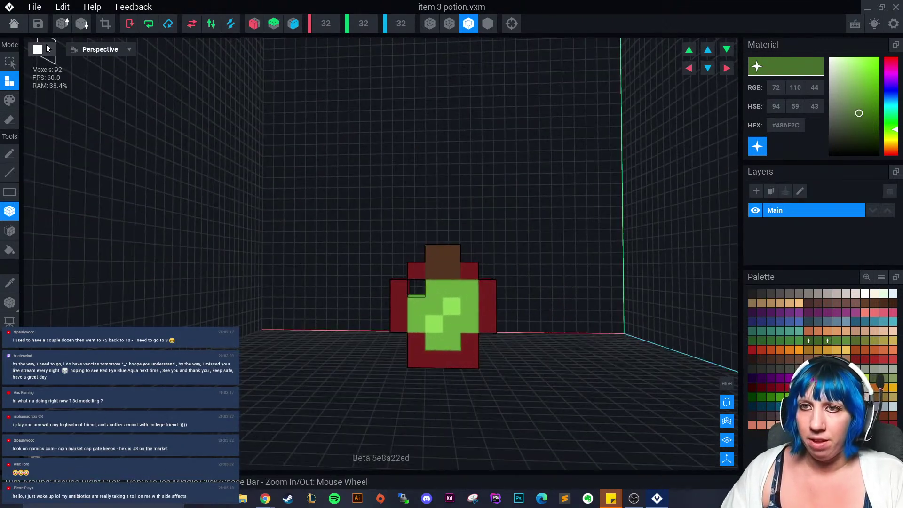
- Crop the modelling volume to the bottle's own bounds, 6 × 7 × 3 voxels
left_click(106, 24)
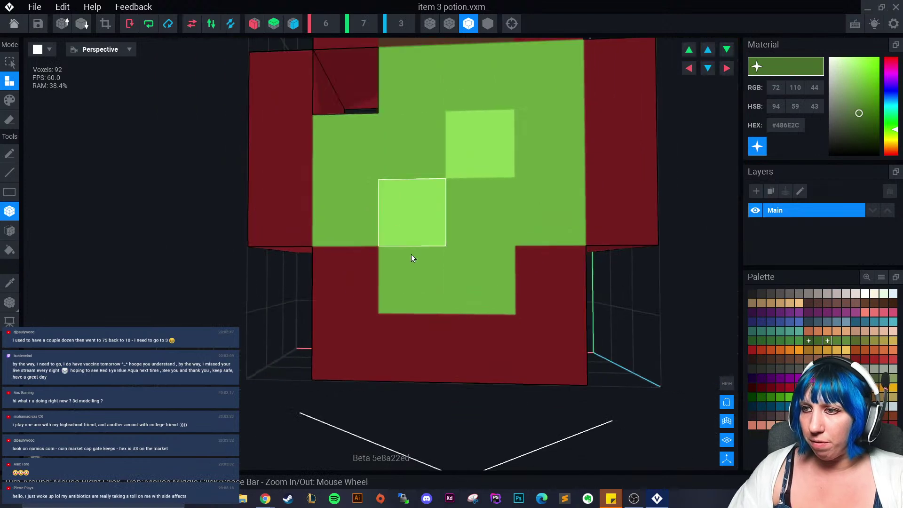
scroll(411, 254, "down", 3)
right_click_drag(429, 262, 406, 335)
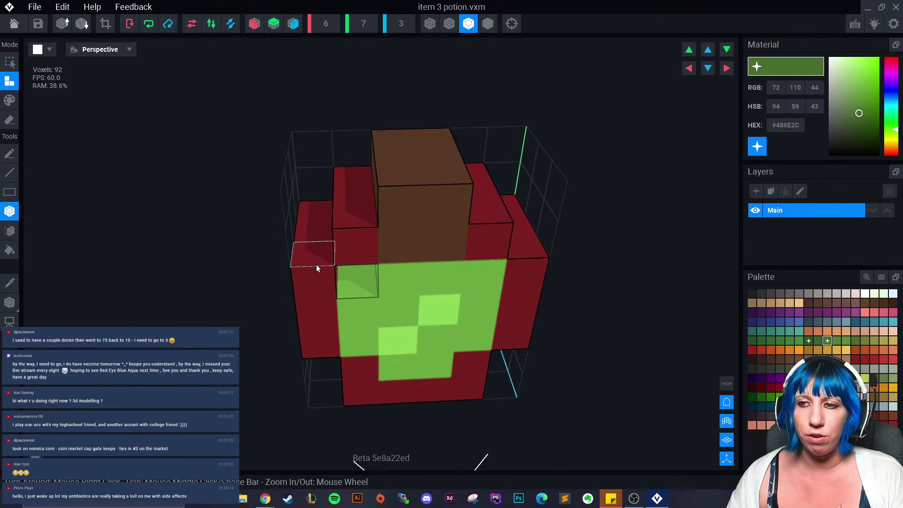
- Leave the potion model and open the recent file workbecn final.vxr in the Animator
left_click(16, 27)
left_click(370, 180)
left_click(94, 128)
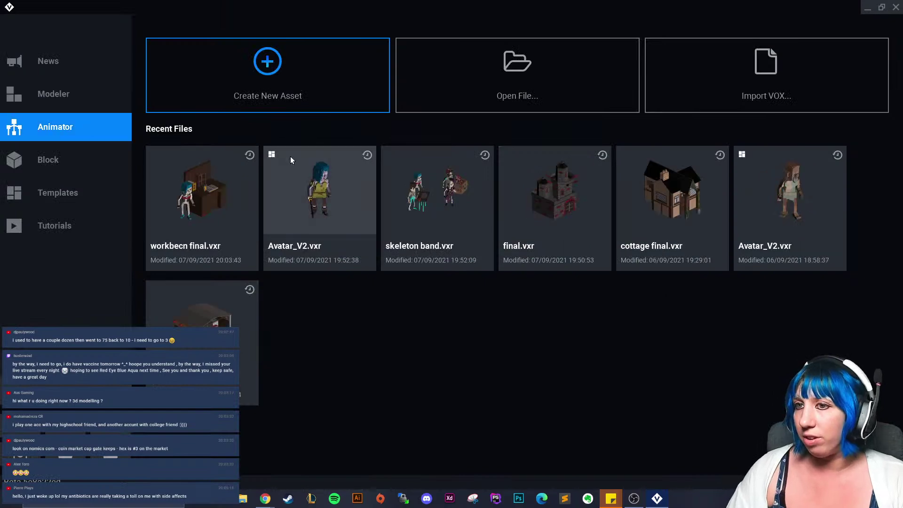
left_click(218, 192)
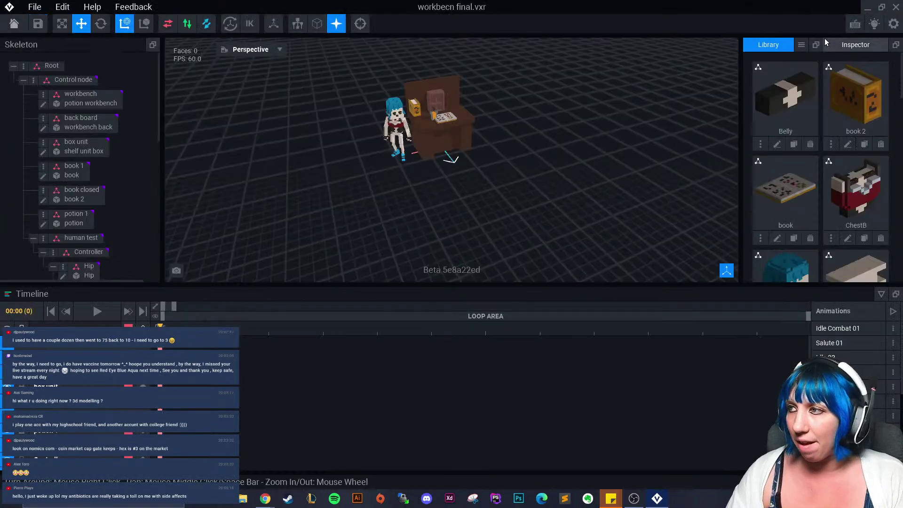
- Import the item 3 potion VXM model into the library from the interior folder of the witches project in VoxEdit
left_click(800, 44)
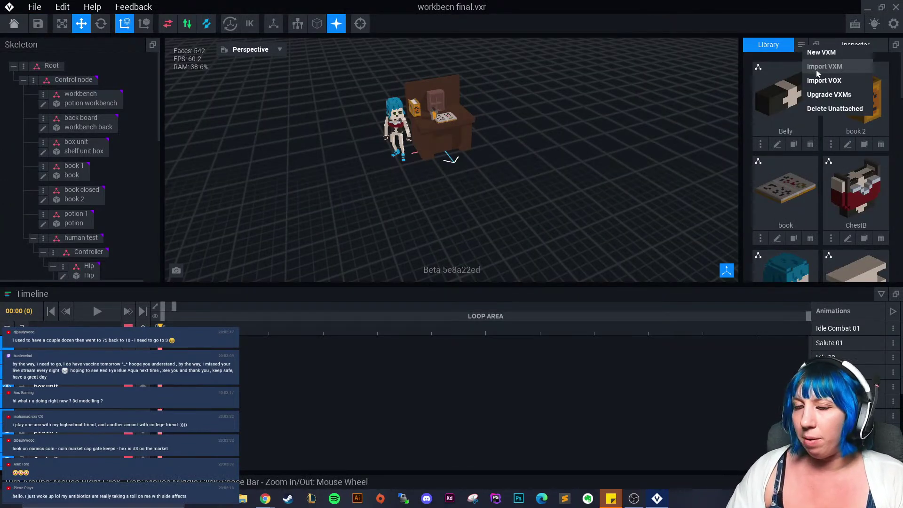
left_click(823, 67)
left_click(270, 134)
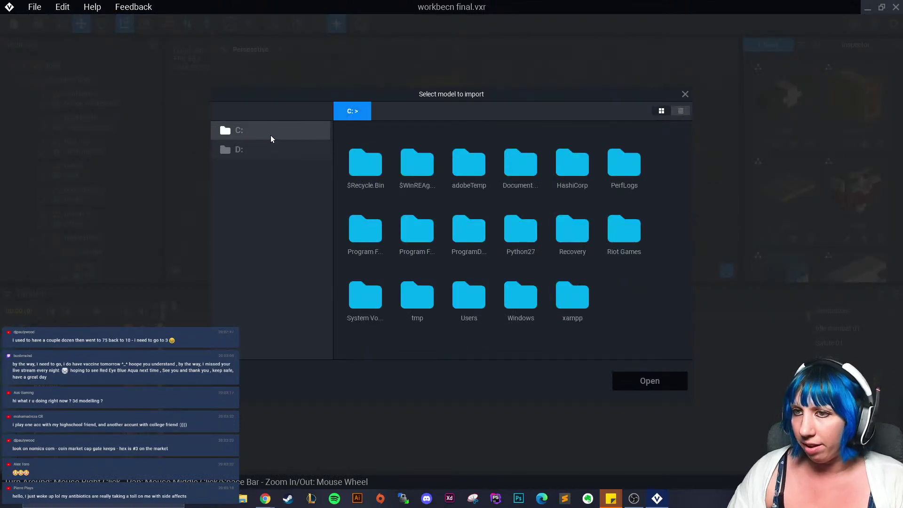
double_click(469, 307)
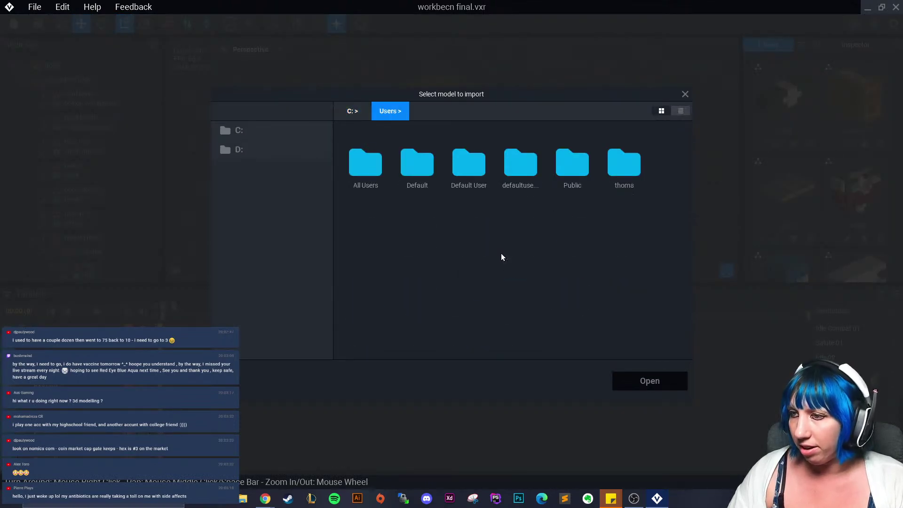
double_click(627, 163)
scroll(521, 202, "down", 5)
double_click(355, 316)
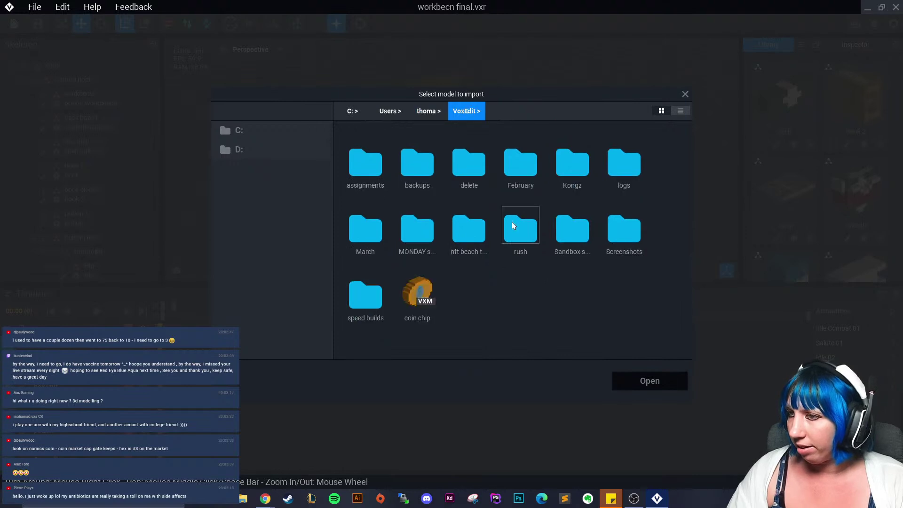
double_click(564, 233)
scroll(390, 286, "down", 3)
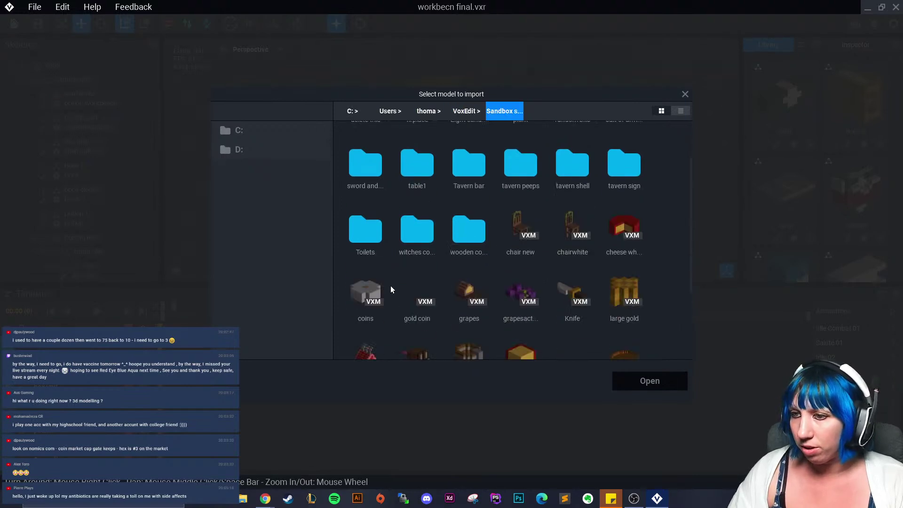
double_click(423, 236)
double_click(418, 165)
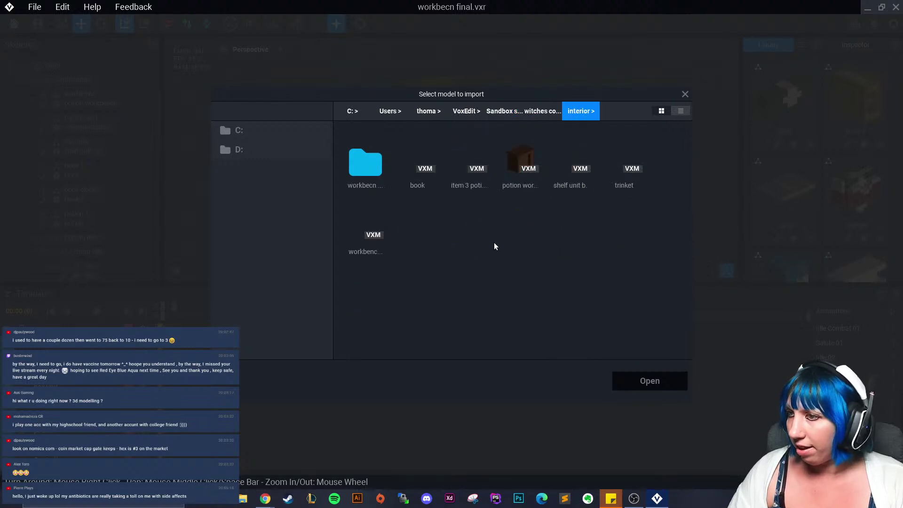
left_click(466, 160)
left_click(653, 380)
- Create a child node named potion 2 under the Control node
scroll(808, 213, "down", 5)
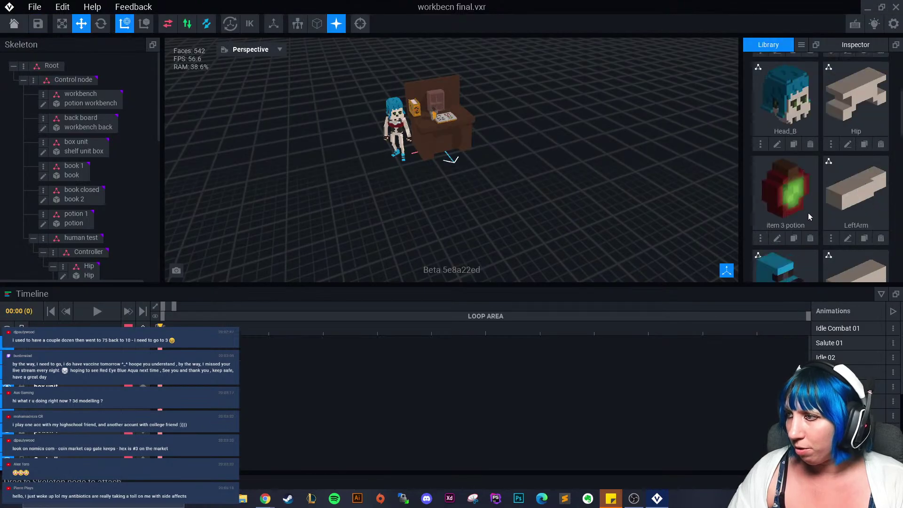
scroll(800, 196, "up", 2)
scroll(308, 167, "up", 6)
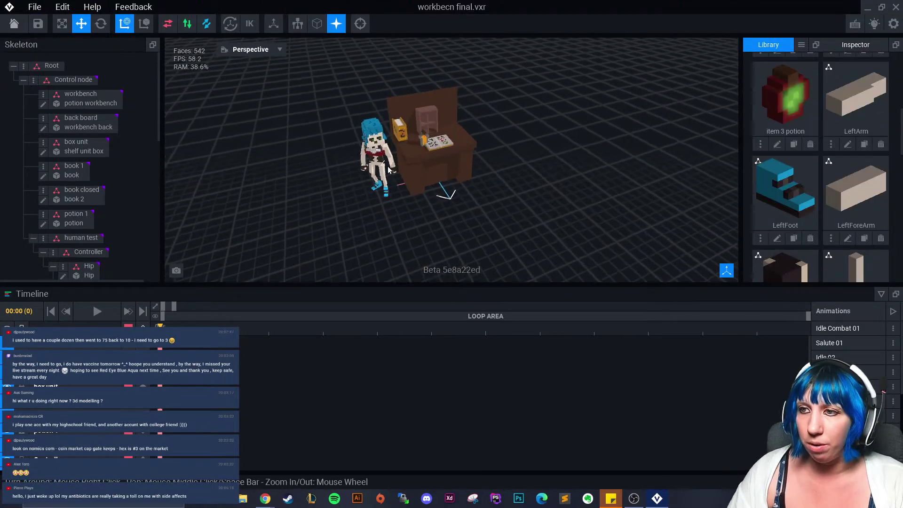
right_click(73, 79)
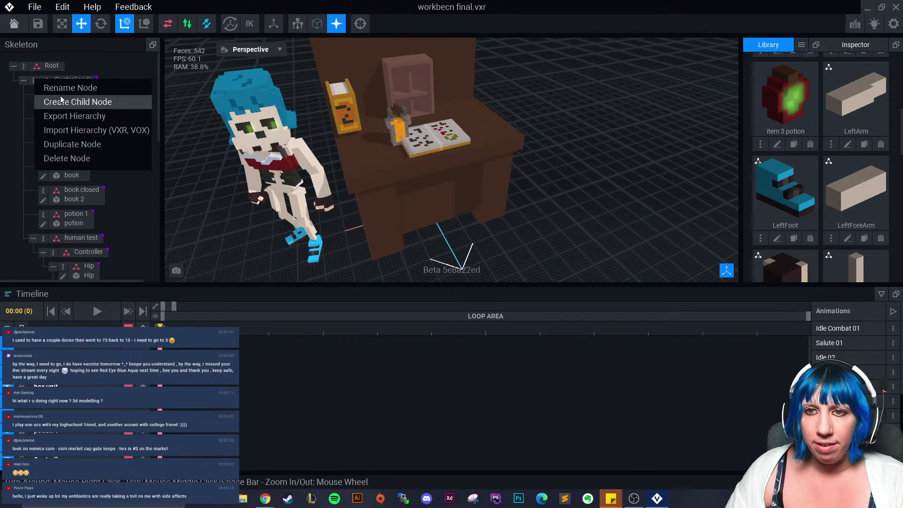
left_click(103, 100)
type("potion")
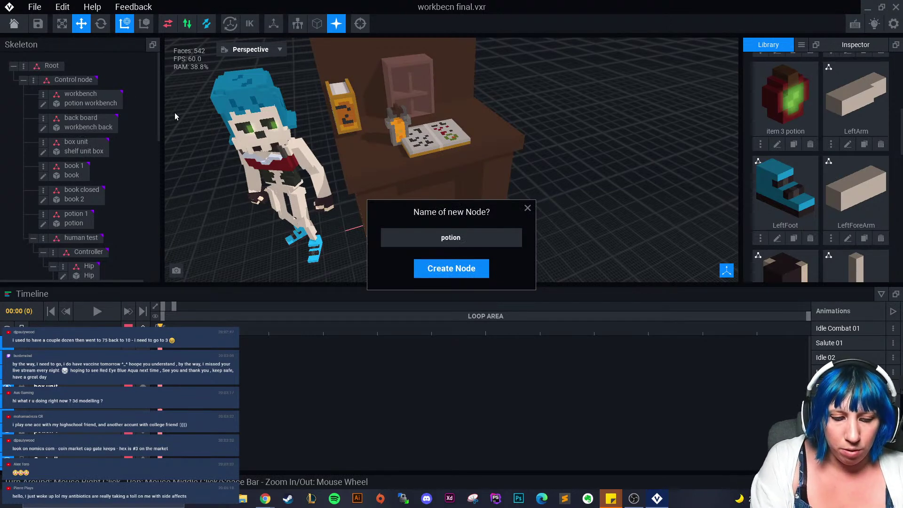
key("Return")
- Attach the item 3 potion model from the library to the potion 2 node
scroll(115, 193, "down", 8)
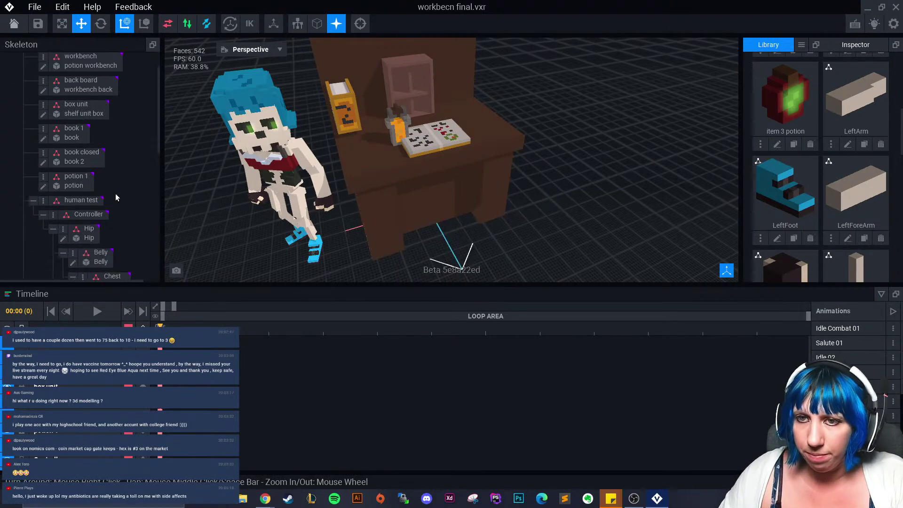
scroll(135, 251, "down", 4)
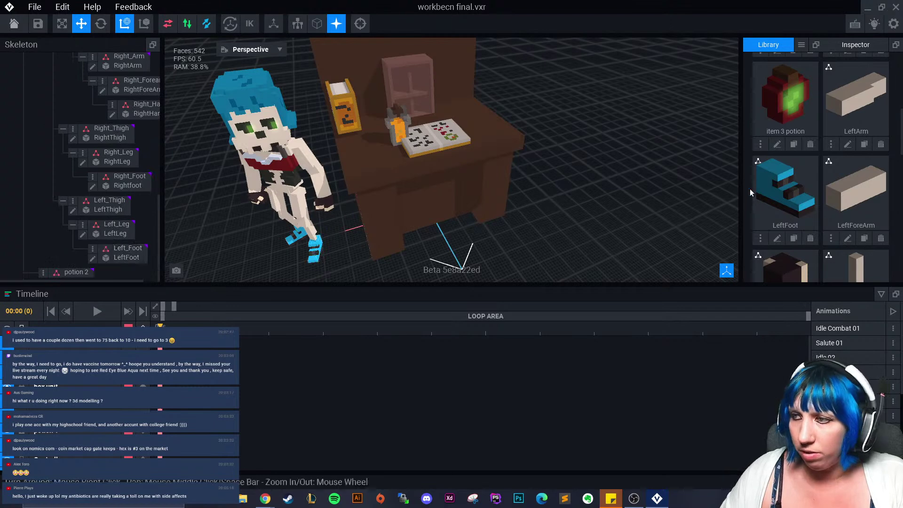
left_click_drag(784, 99, 77, 275)
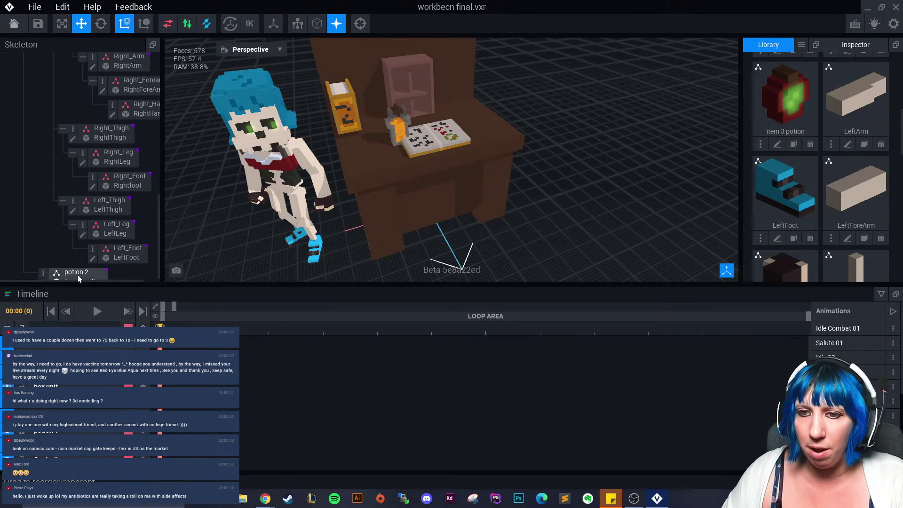
- Raise the potion 2 node to the workbench top, behind the open book
left_click_drag(425, 168, 438, 76)
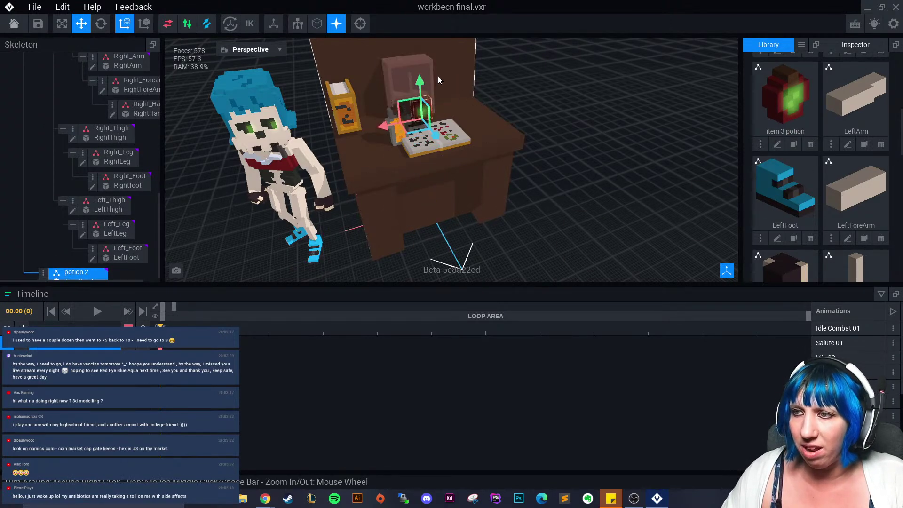
scroll(438, 76, "up", 5)
left_click(501, 64)
left_click(398, 107)
scroll(438, 136, "up", 6)
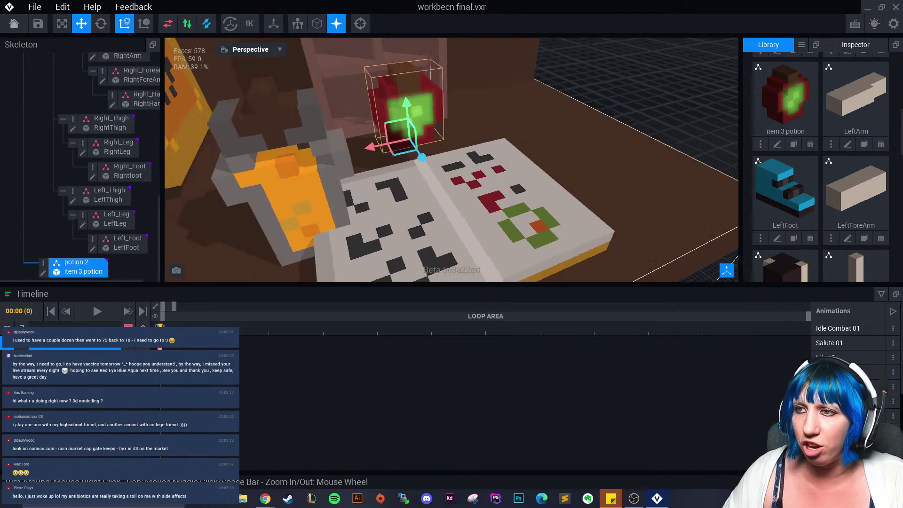
left_click_drag(451, 142, 450, 75)
- Move potion 2 into the upper left compartment of the shelf unit, resting on its shelf, and save the file
right_click_drag(451, 75, 490, 123)
left_click(490, 122)
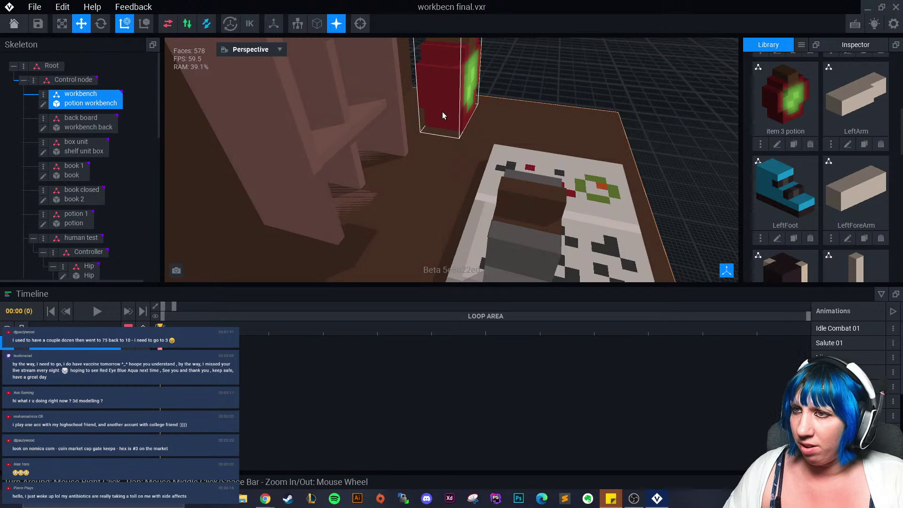
left_click(358, 167)
left_click(449, 89)
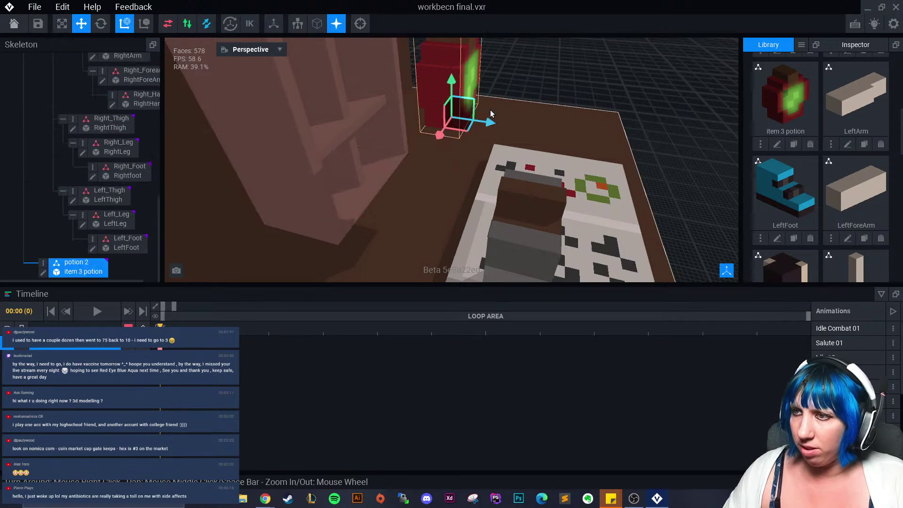
left_click_drag(491, 120, 365, 125)
mouse_move(365, 125)
right_mouse_down()
mouse_move(349, 115)
mouse_move(365, 136)
right_mouse_up()
left_click_drag(324, 135, 284, 135)
left_click_drag(318, 90, 320, 101)
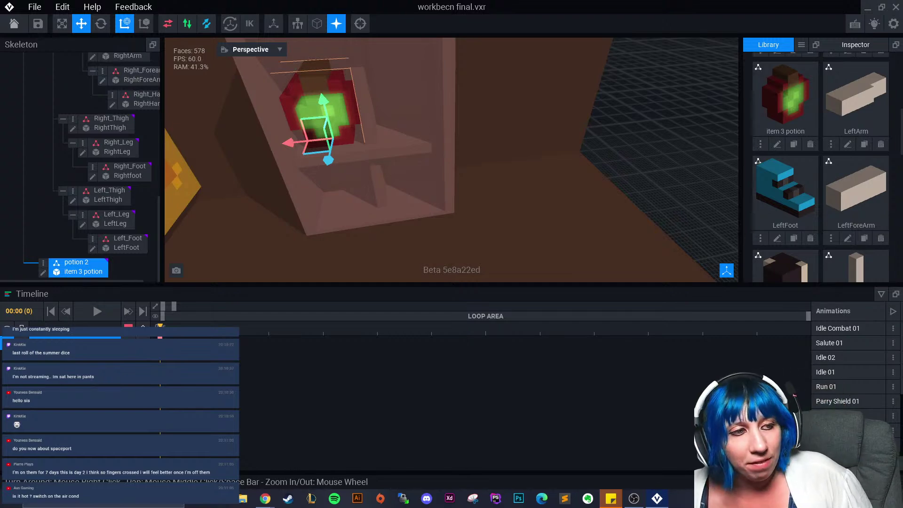
key("ctrl+s")
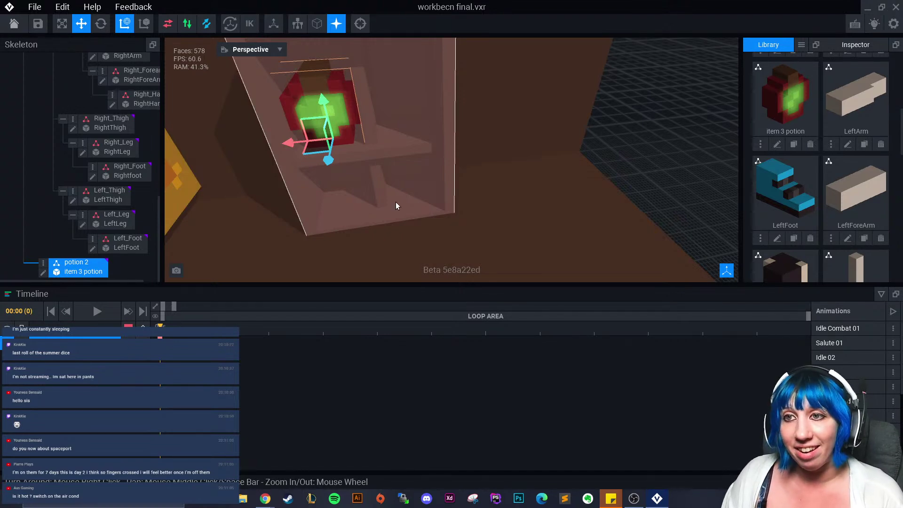
right_click_drag(376, 166, 380, 171)
right_click_drag(396, 203, 510, 179)
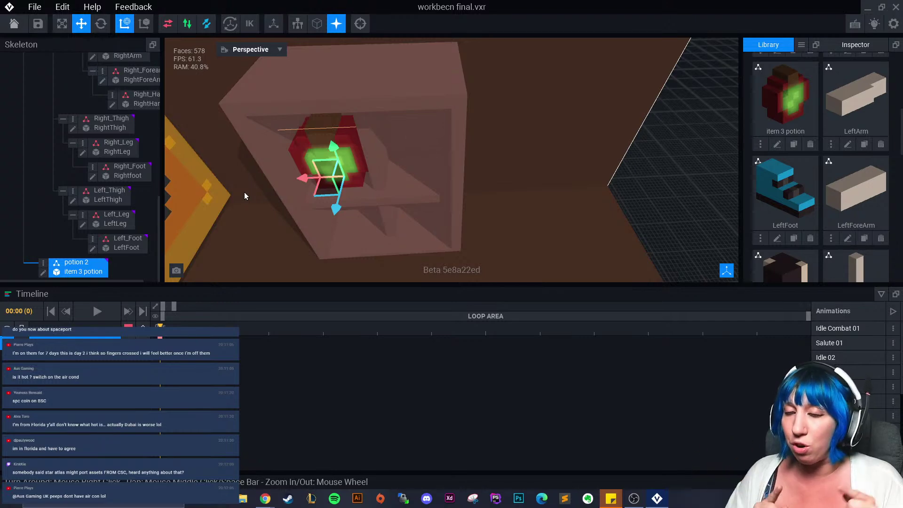
right_click_drag(338, 143, 481, 208)
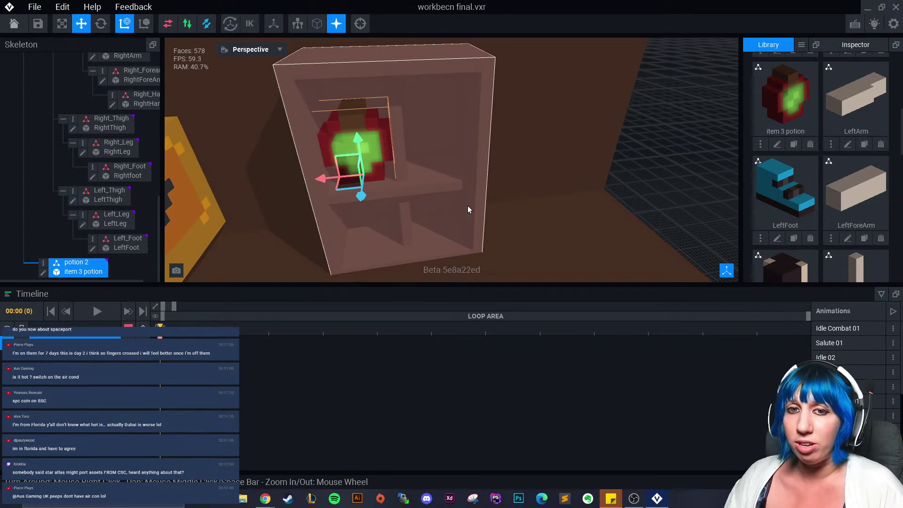
right_click_drag(468, 209, 452, 187)
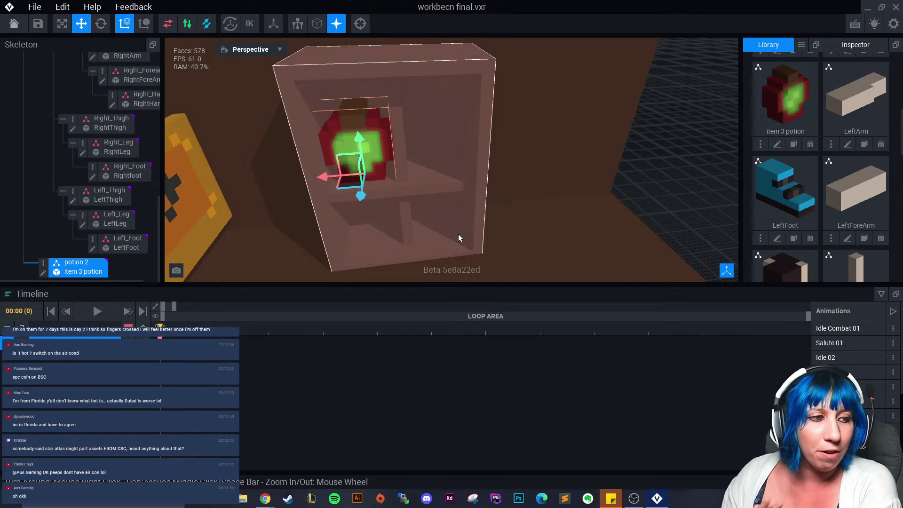
scroll(465, 173, "up", 3)
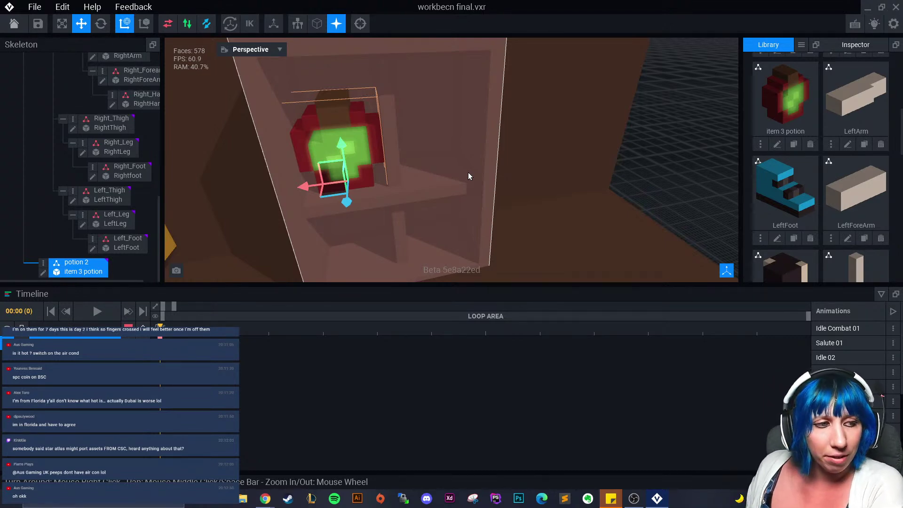
- Move the orange potion 1 back on the workbench, between the closed book and the shelf unit
left_click(709, 208)
right_click_drag(709, 209, 550, 217)
left_click(346, 235)
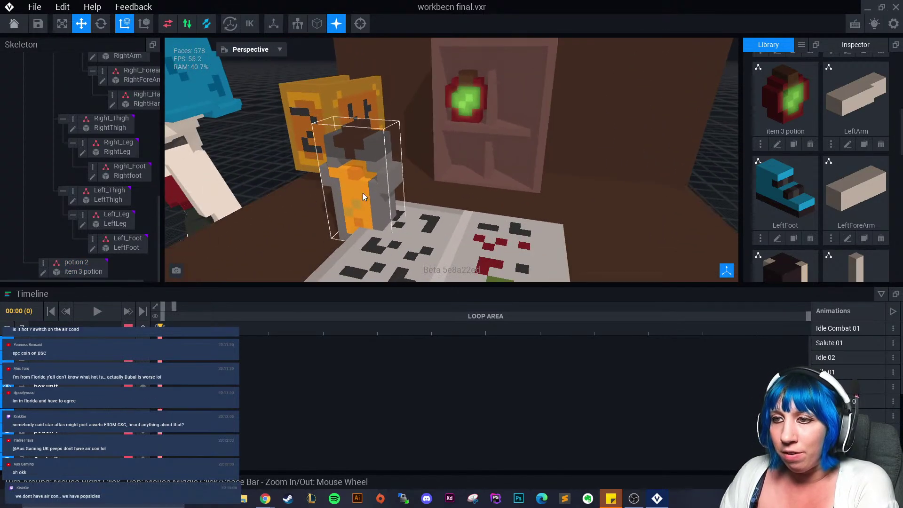
left_click_drag(343, 260, 410, 188)
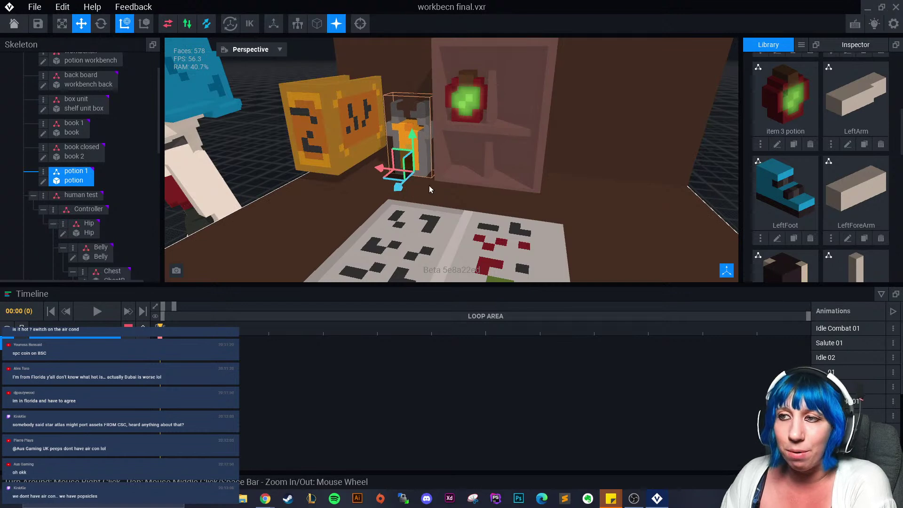
- Set the closed book's height to 35.7 and shift potion 1 sideways to 13.1, between the closed book and the shelf unit
right_click_drag(455, 184, 426, 91)
left_click(426, 91)
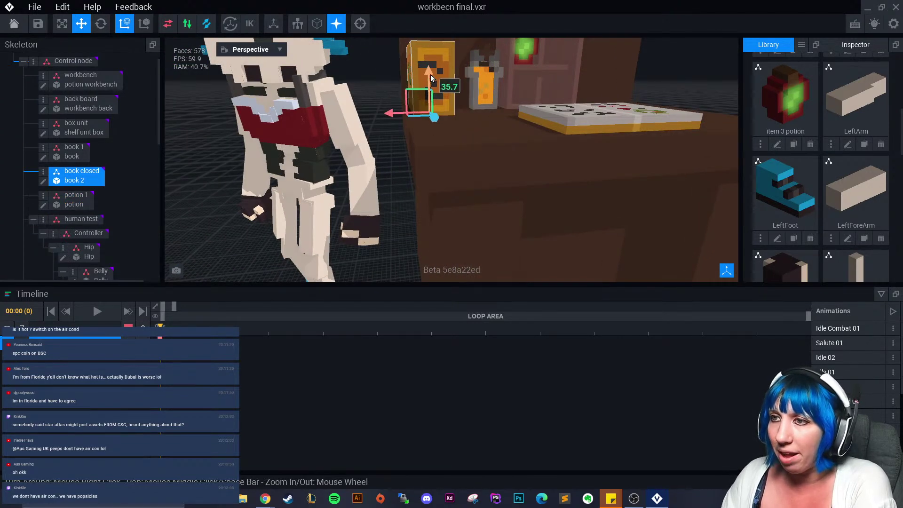
left_click(396, 147)
right_click_drag(396, 147, 426, 199)
left_click(426, 195)
left_click_drag(406, 199, 402, 198)
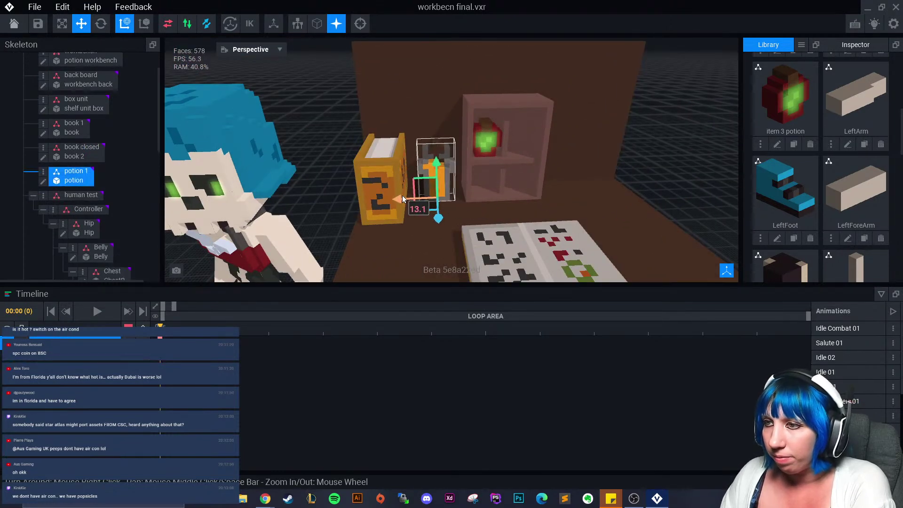
- Examine the props on the workbench from several angles and look through the models in the library
left_click(651, 178)
mouse_move(650, 178)
right_mouse_down()
mouse_move(651, 136)
mouse_move(651, 171)
right_mouse_up()
scroll(611, 167, "up", 3)
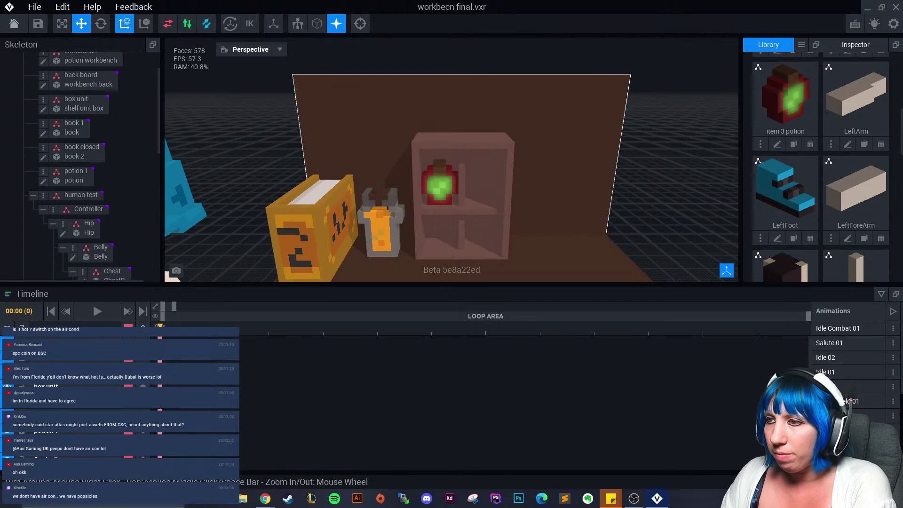
scroll(583, 155, "down", 5)
right_click_drag(581, 146, 576, 164)
middle_click_drag(576, 165, 508, 173)
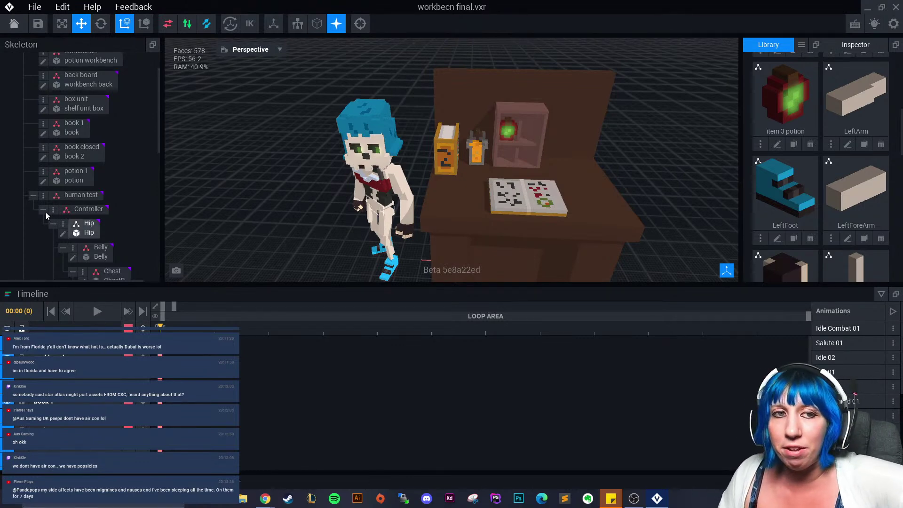
right_click_drag(591, 223, 545, 221)
scroll(570, 212, "up", 3)
scroll(840, 199, "down", 4)
scroll(840, 198, "down", 3)
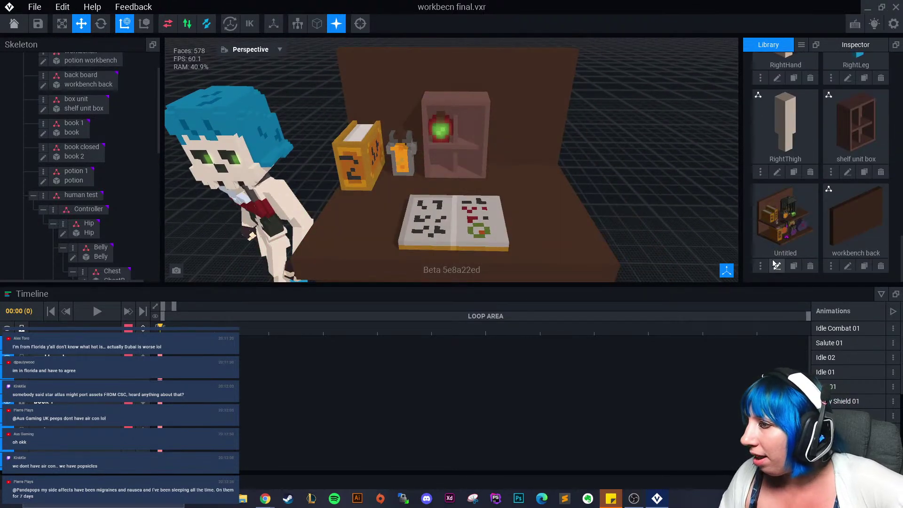
right_click_drag(561, 199, 558, 204)
scroll(559, 203, "up", 3)
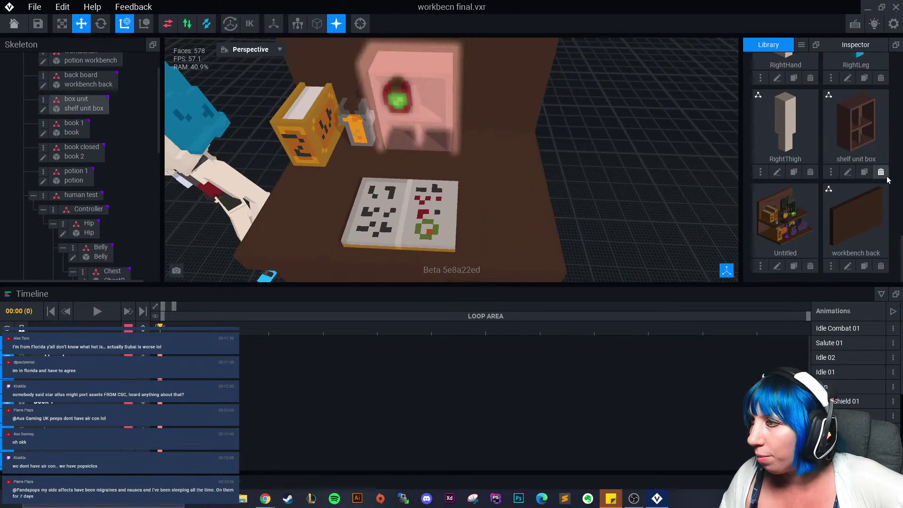
scroll(840, 197, "up", 5)
scroll(852, 197, "up", 2)
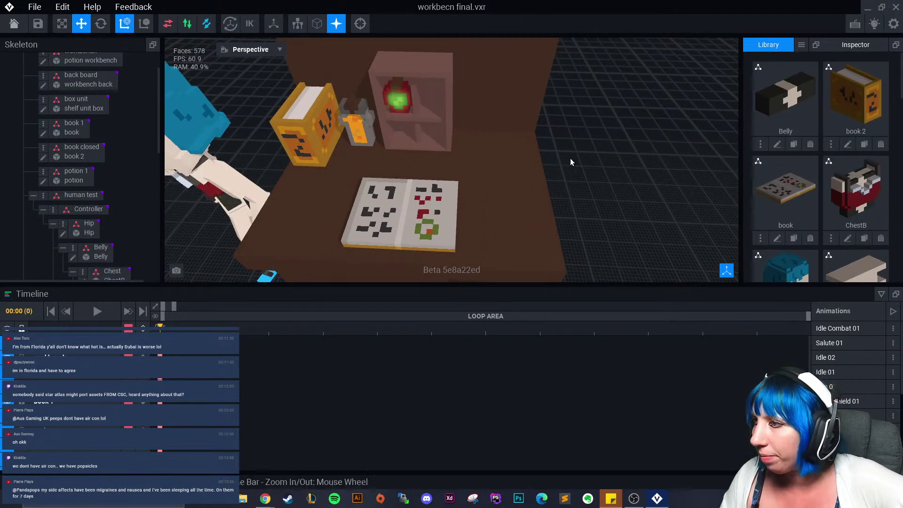
scroll(534, 181, "down", 2)
scroll(494, 182, "up", 1)
right_click_drag(493, 183, 441, 74)
right_click_drag(444, 123, 441, 136)
scroll(439, 157, "up", 5)
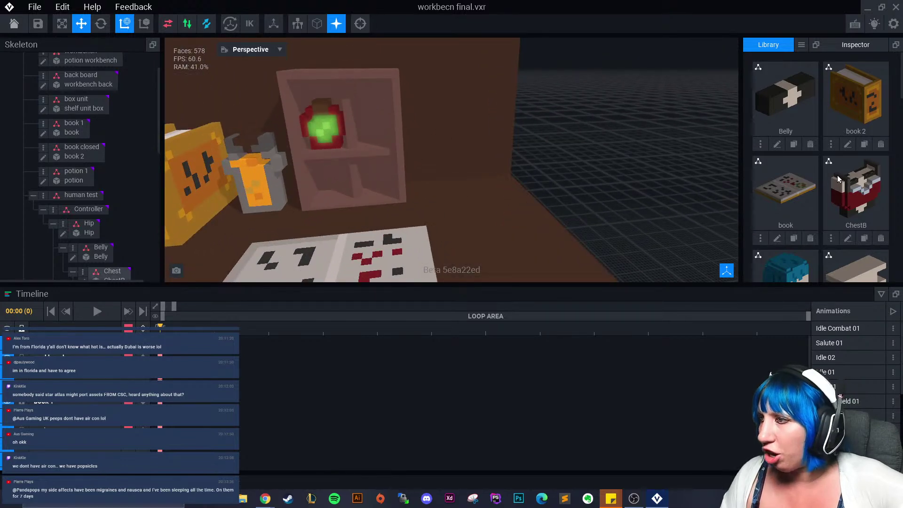
- Import the trinket VXM model from the interior folder into the library and open it for editing
left_click(801, 44)
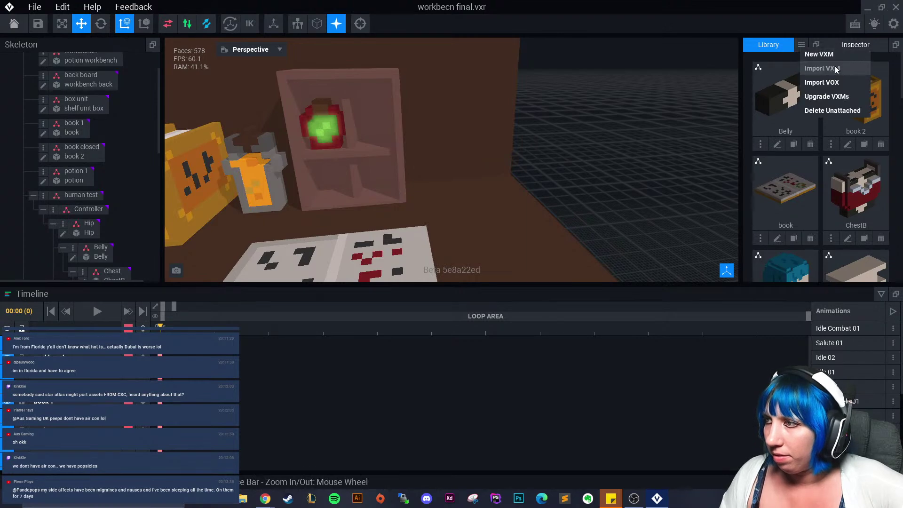
left_click(821, 68)
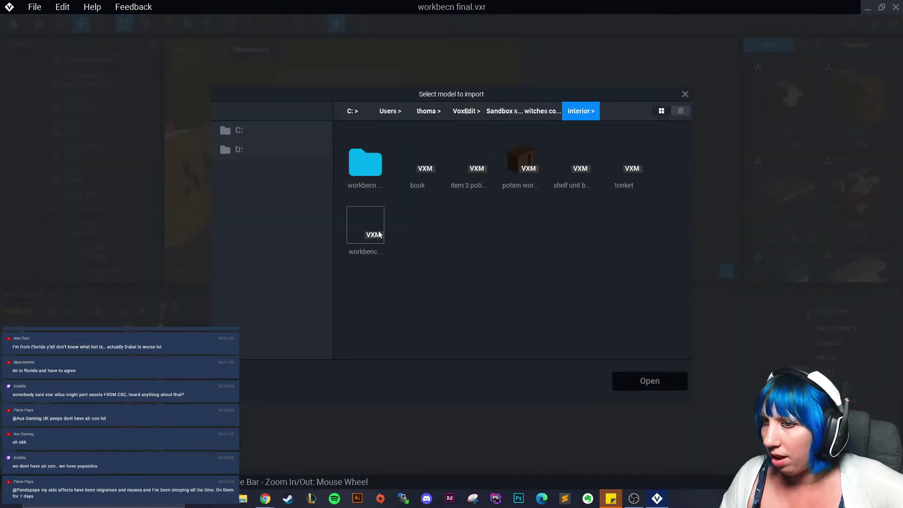
left_click(624, 160)
left_click(624, 383)
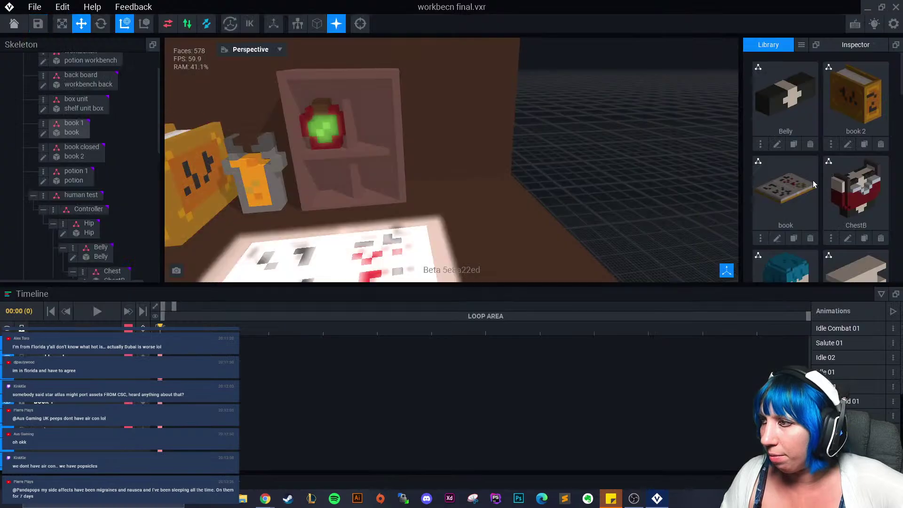
scroll(813, 179, "down", 10)
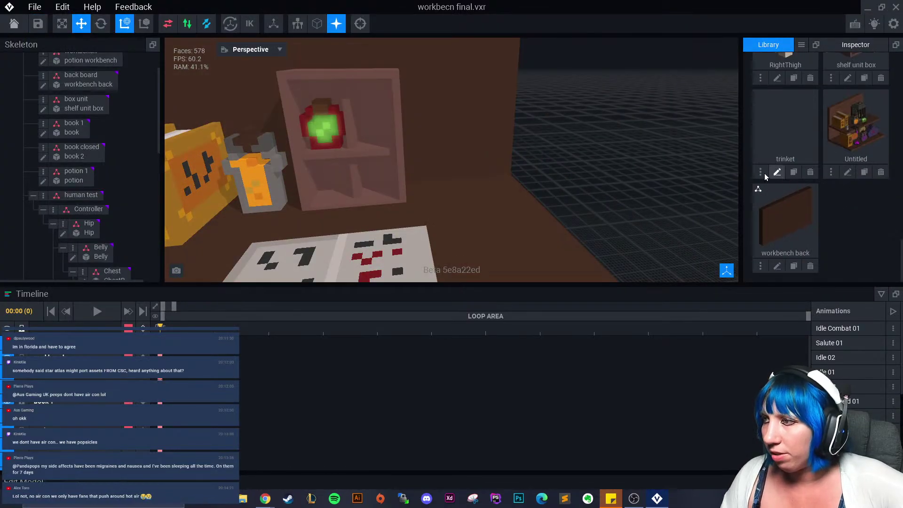
left_click(777, 171)
- Load the extended VoxEdit palette PNG whose name begins with "USE THISS" from the Downloads folder
left_click(881, 280)
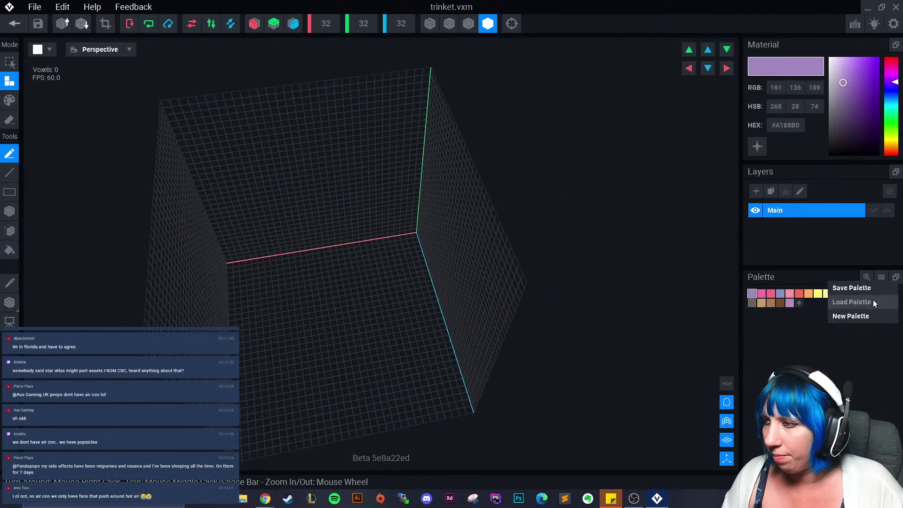
left_click(872, 301)
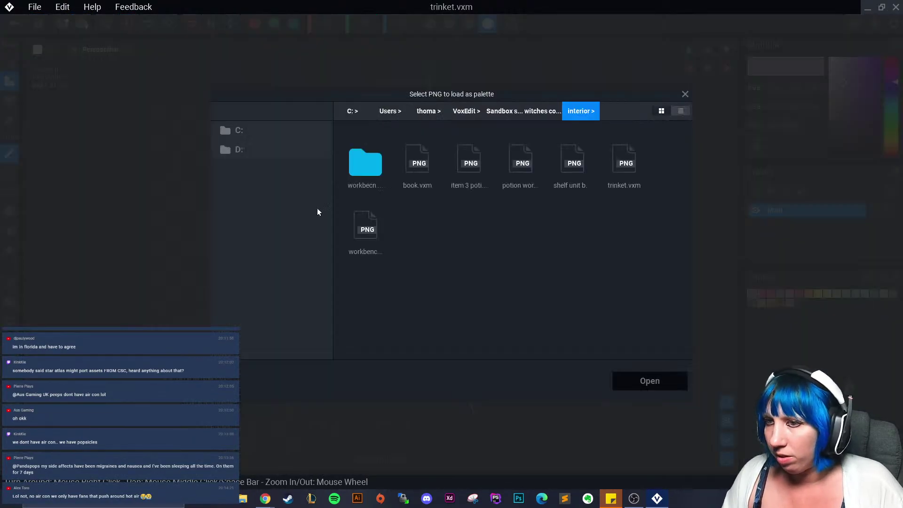
left_click(274, 128)
double_click(465, 297)
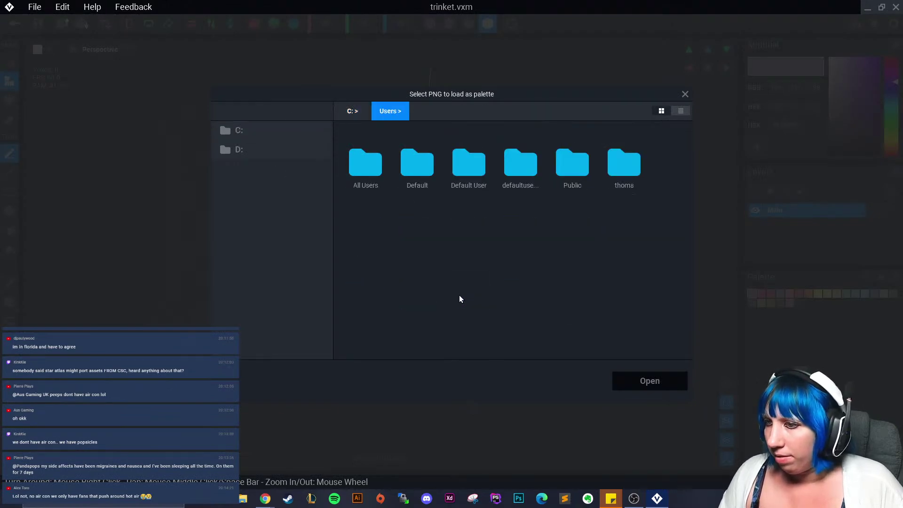
double_click(615, 159)
scroll(427, 261, "down", 1)
double_click(460, 201)
left_click(427, 111)
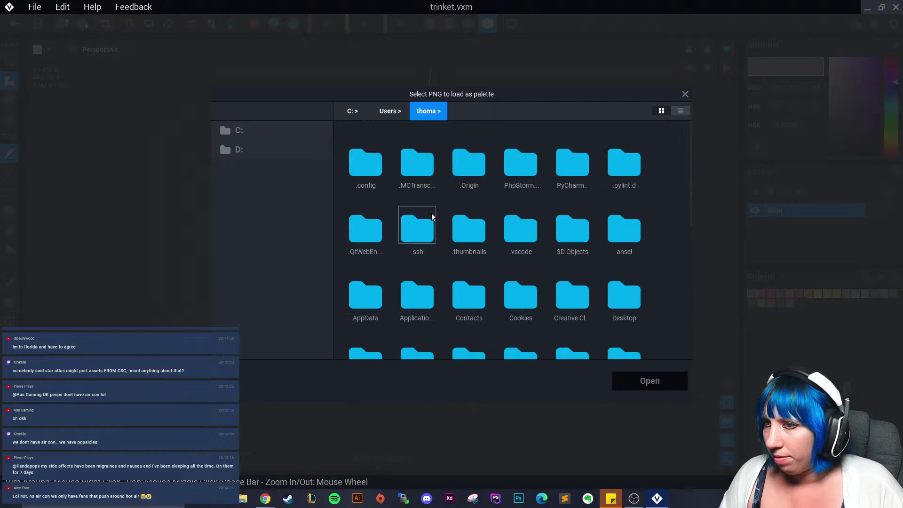
scroll(415, 236, "down", 1)
double_click(417, 240)
scroll(607, 291, "down", 8)
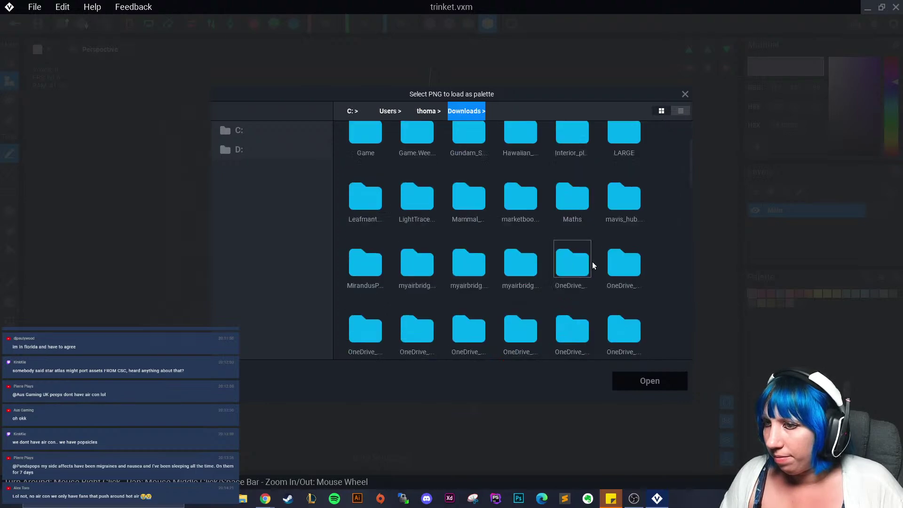
scroll(607, 318, "down", 2)
left_click(618, 316)
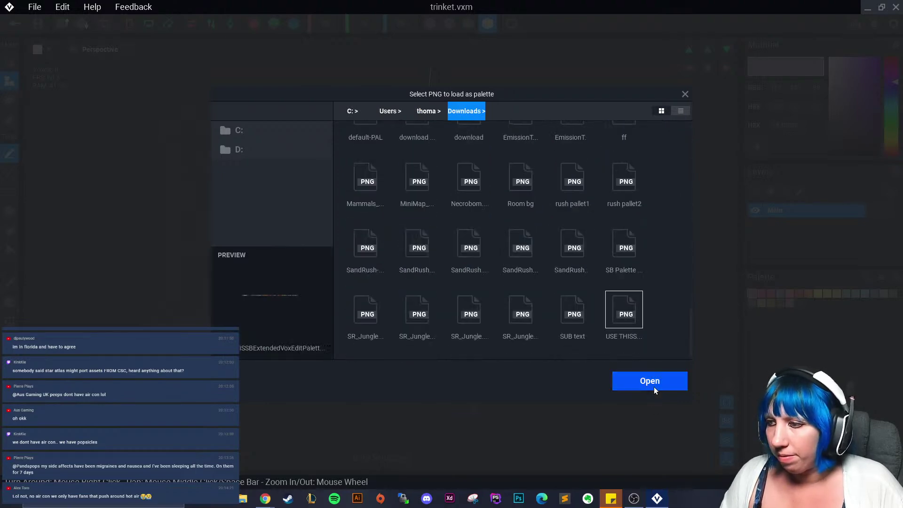
left_click(654, 386)
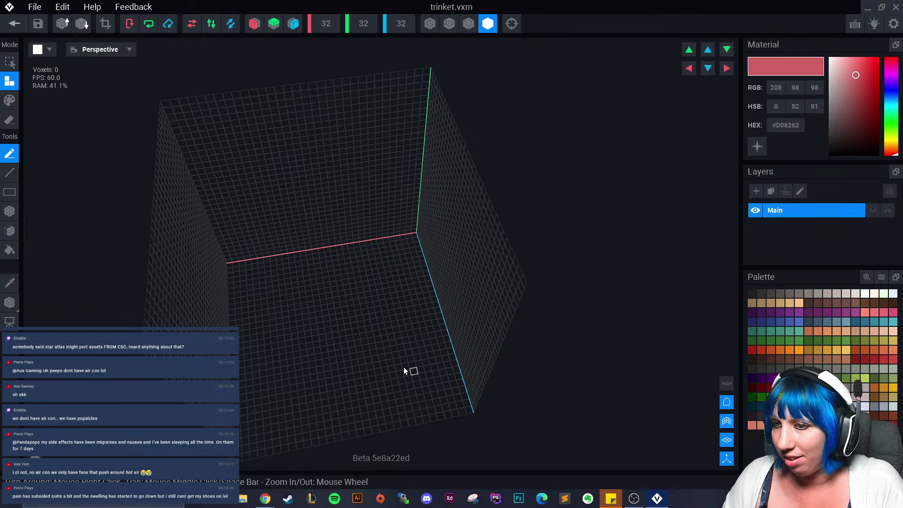
- Turn on mirroring along the X and Z axes and choose the Box tool for the trinket model
left_click(254, 24)
left_click(293, 24)
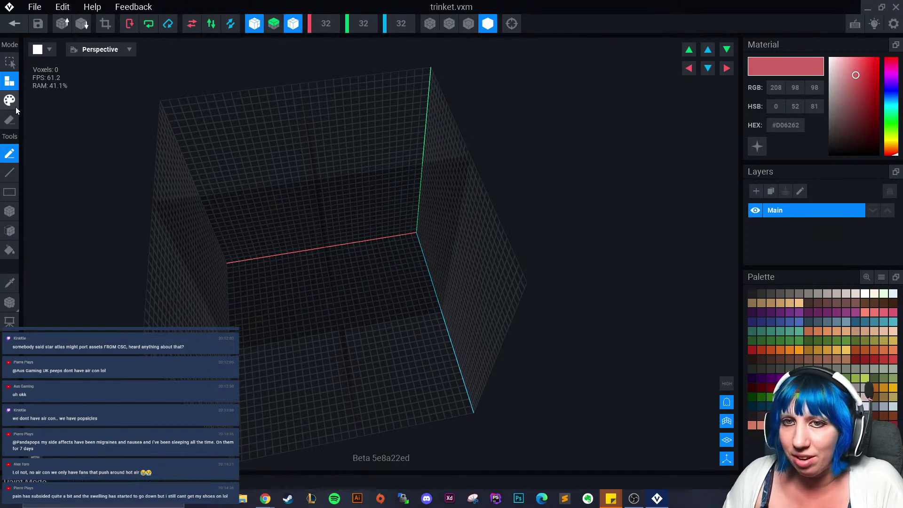
left_click(10, 211)
scroll(343, 450, "up", 5)
right_click_drag(343, 450, 445, 289)
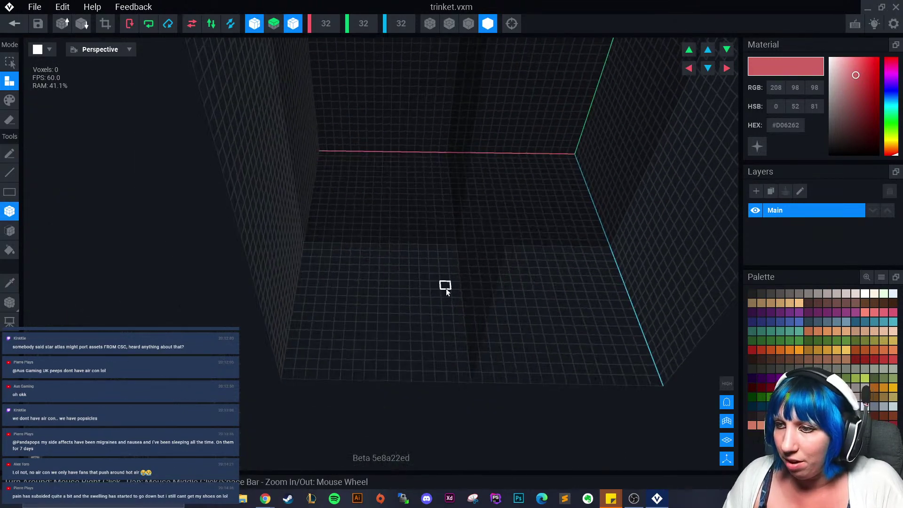
scroll(437, 296, "up", 3)
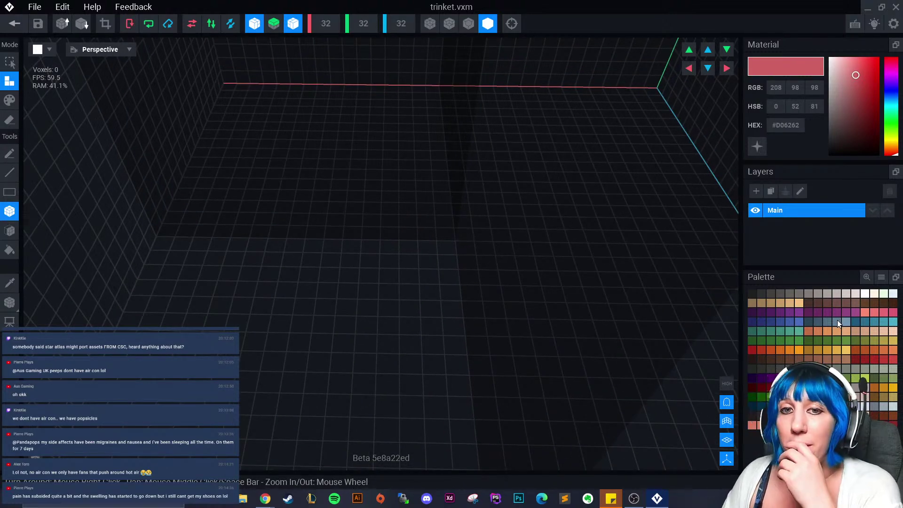
right_click_drag(394, 325, 468, 334)
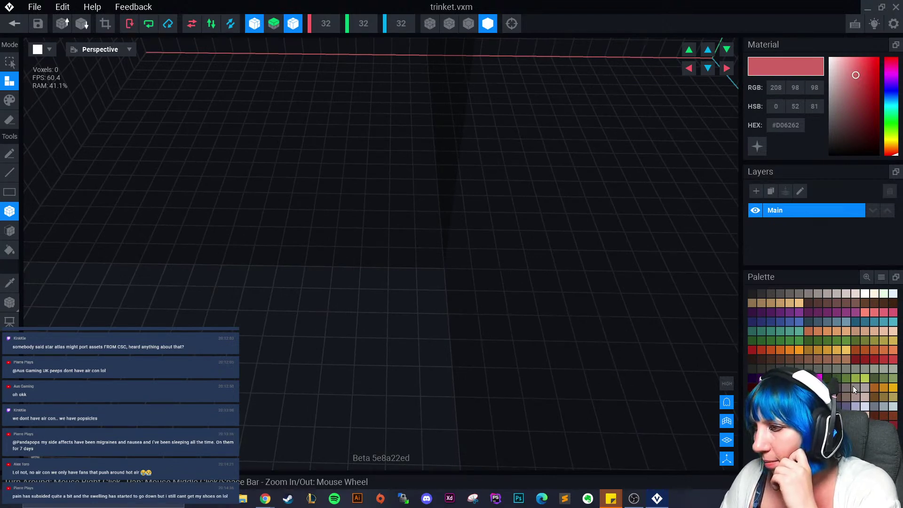
- Build a mirrored cross-shaped base with raised ends at the centre of the floor grid in pale lilac #A5ABCB, 24 voxels in total
left_click(854, 406)
left_click(422, 276)
left_click(422, 276)
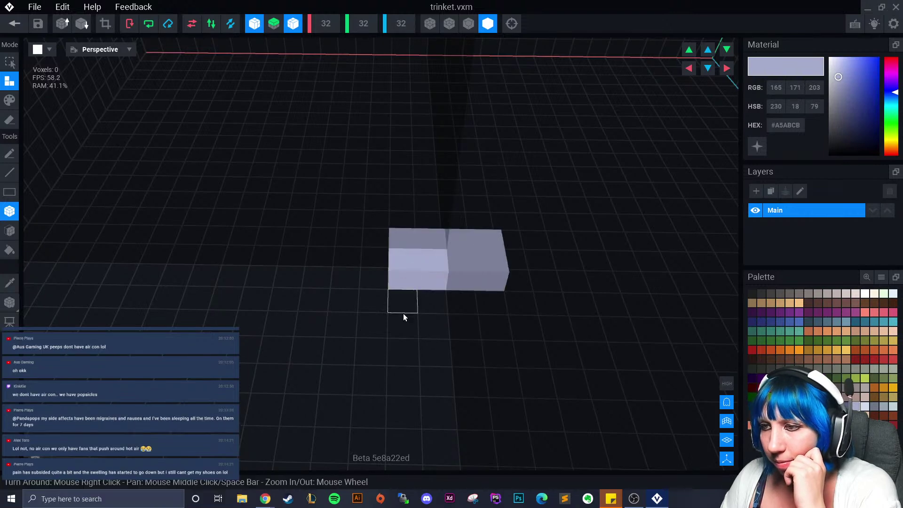
left_click(425, 298)
left_click(433, 281)
right_click_drag(433, 282, 362, 319)
left_click(362, 315)
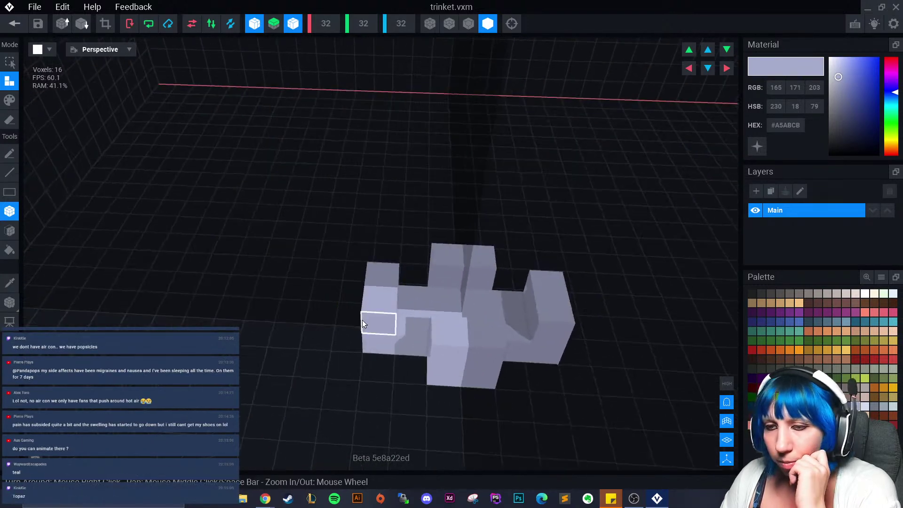
left_click(341, 321)
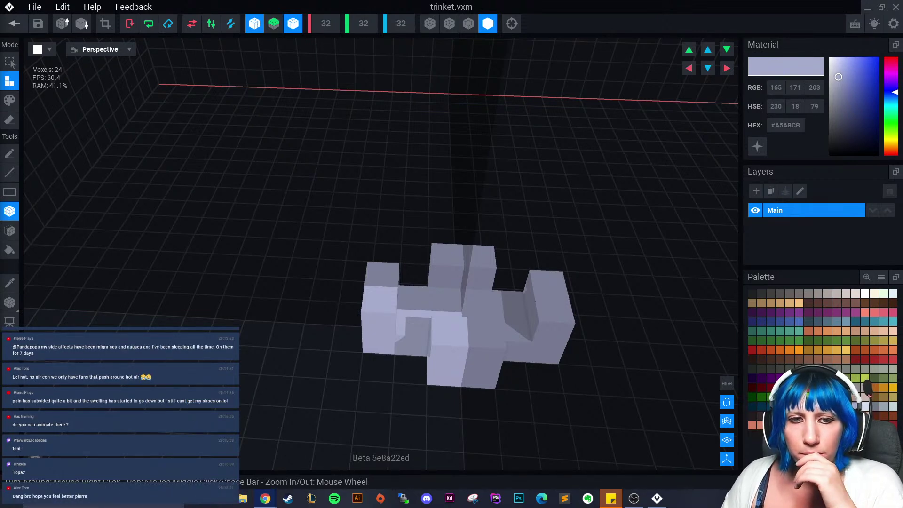
right_click_drag(403, 369, 406, 326)
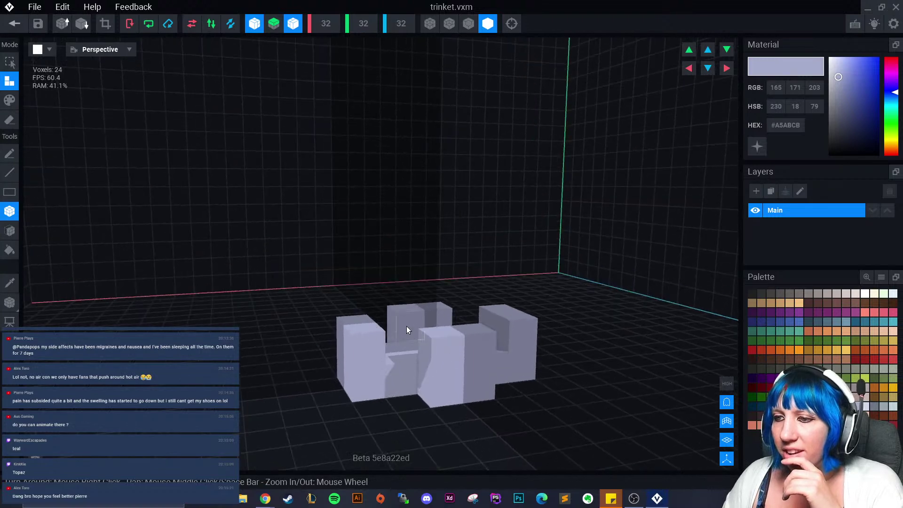
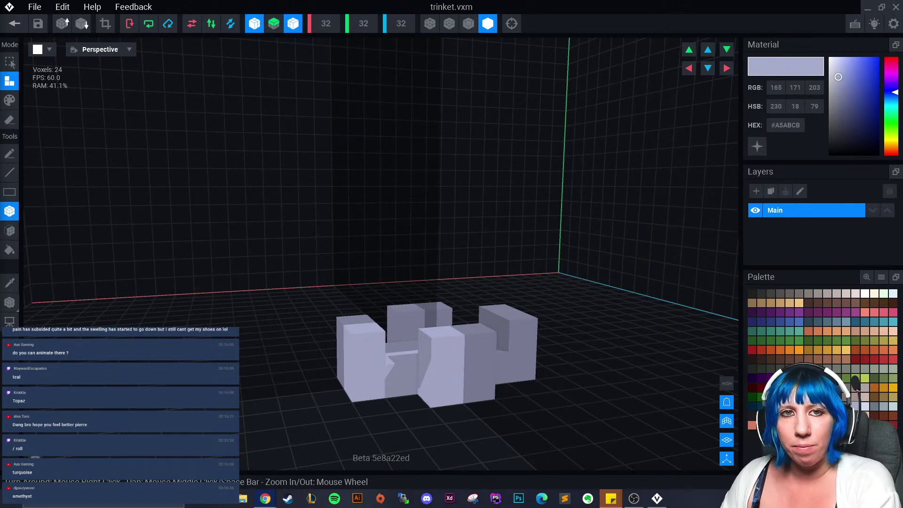
- Search for a random number generator in Chrome, generate a number between 1 and 3, and return to VoxEdit
left_click(222, 85)
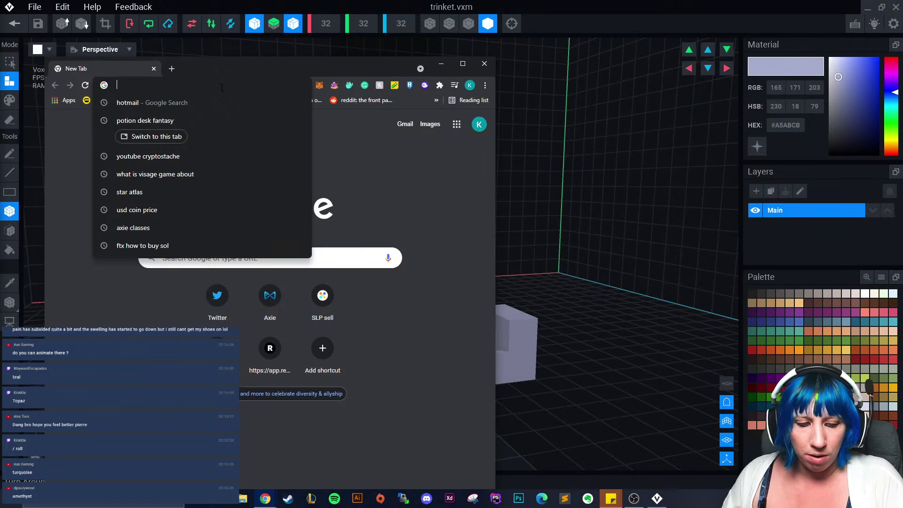
type("random")
key("Right")
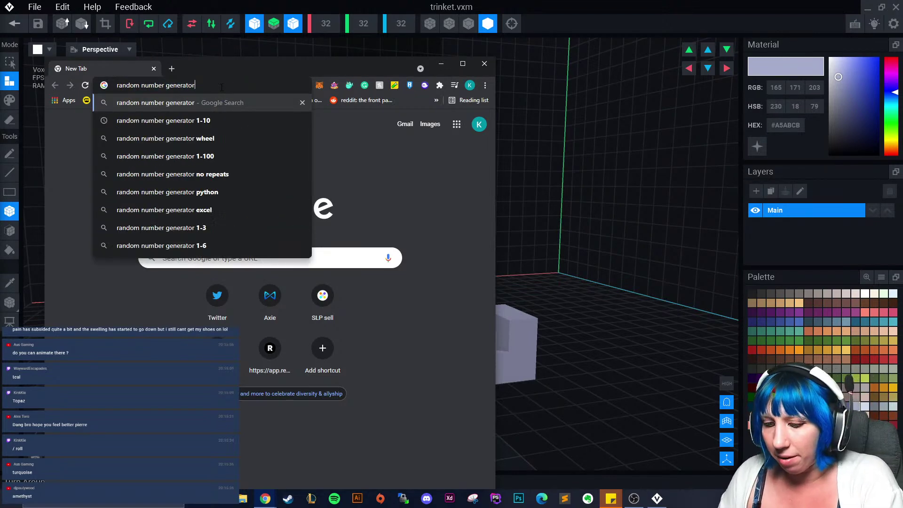
key("Return")
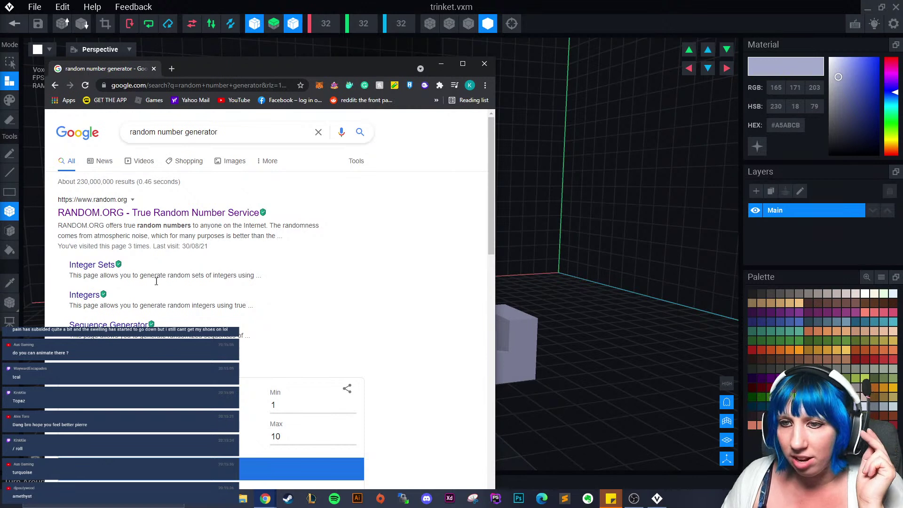
scroll(291, 288, "down", 3)
left_click(293, 298)
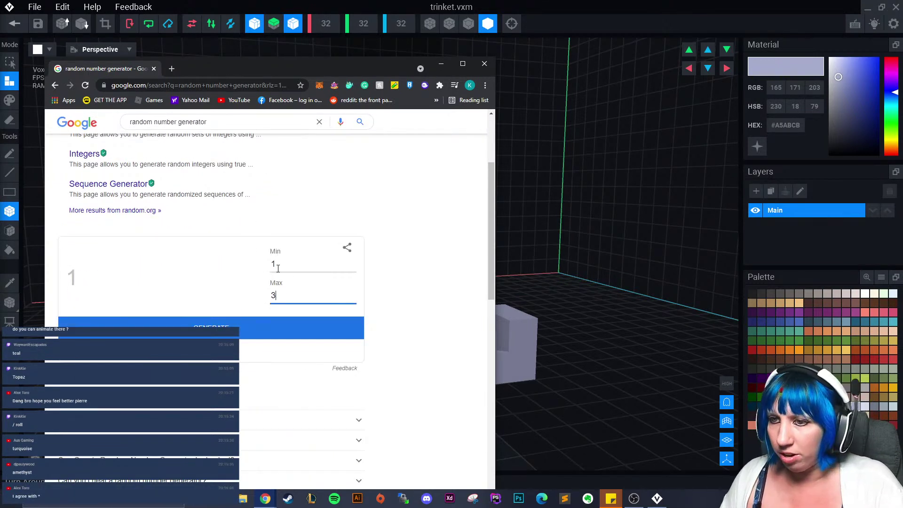
left_click(268, 333)
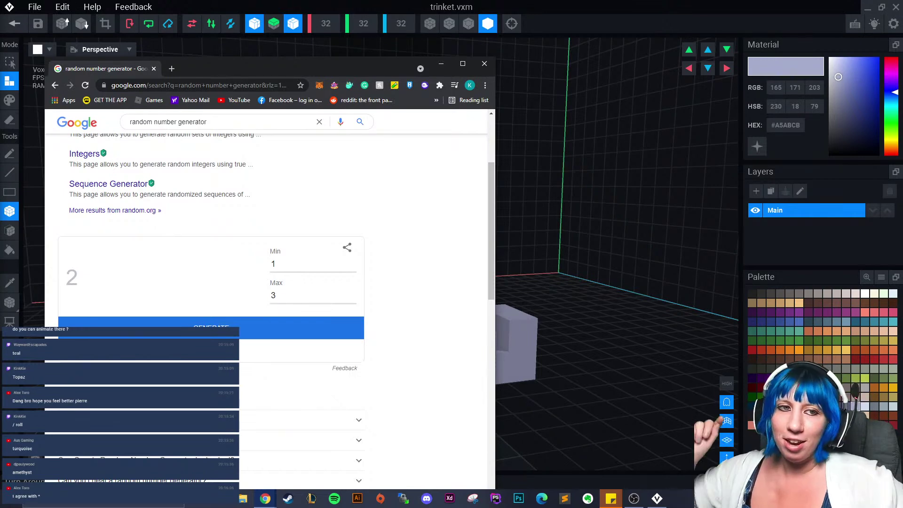
left_click(487, 66)
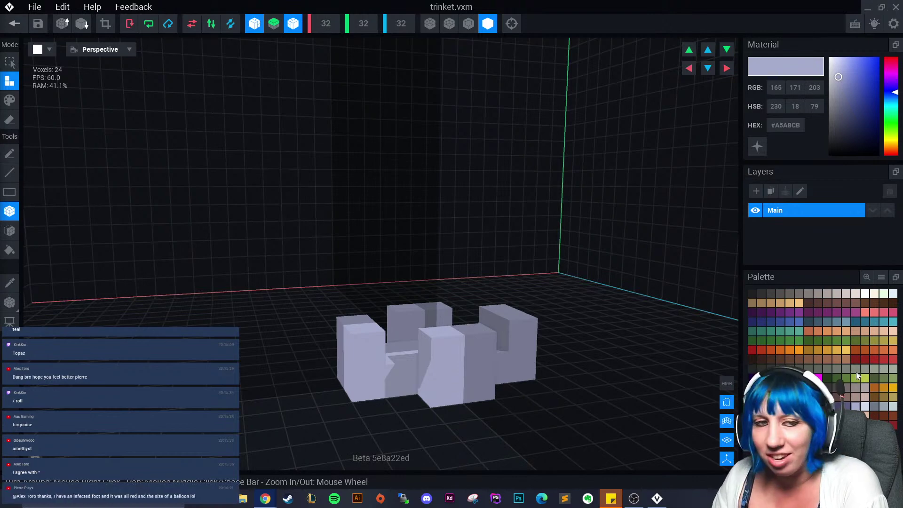
- Add a mirrored teal #4A968A gem block in the middle of the cross-shaped trinket base, using 8 voxels
left_click(790, 331)
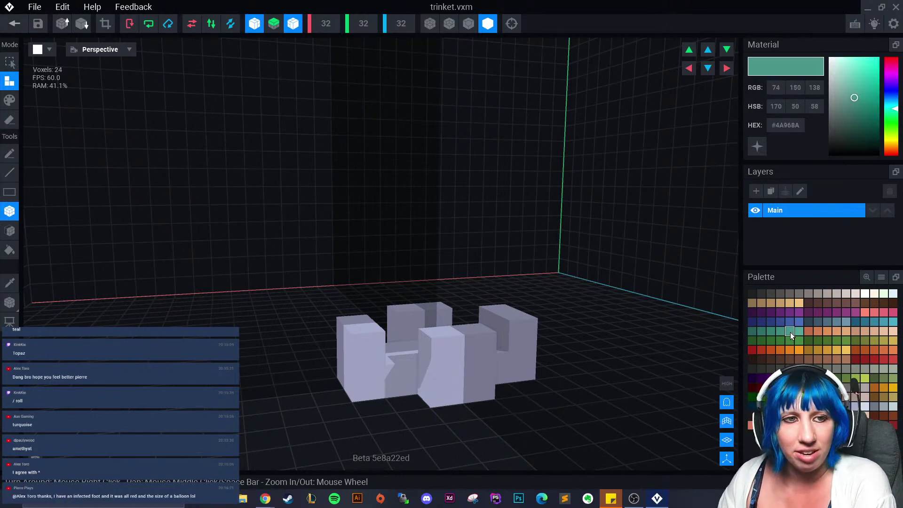
right_click_drag(338, 357, 329, 329)
left_click(389, 349)
left_click_drag(394, 353, 404, 351)
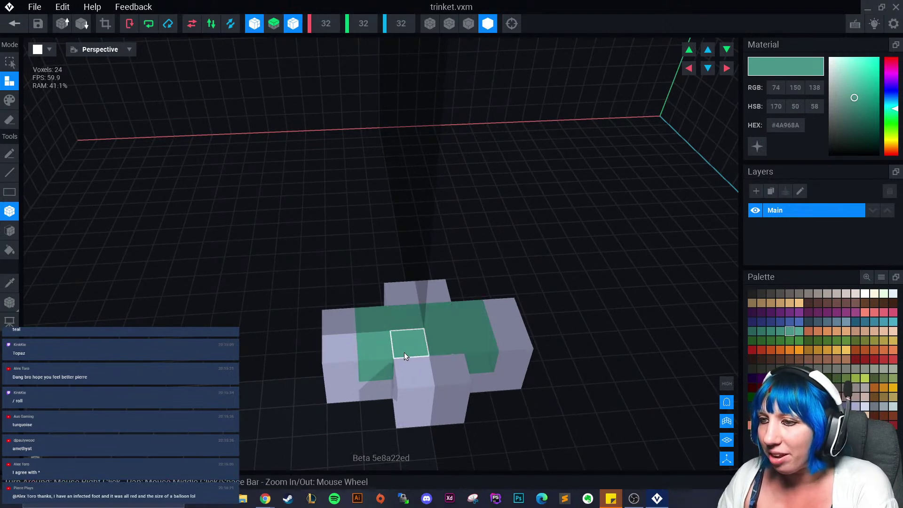
- Turn off mirroring, repaint the gem block at the trinket's centre in teal #3F897D, and try out emission on that colour
left_click(779, 331)
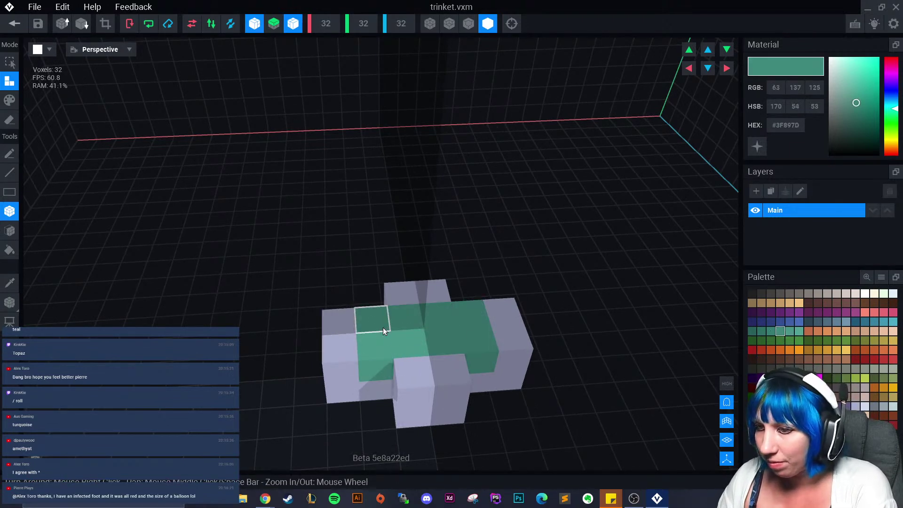
left_click(376, 315)
right_click_drag(388, 325, 452, 348)
scroll(453, 348, "up", 2)
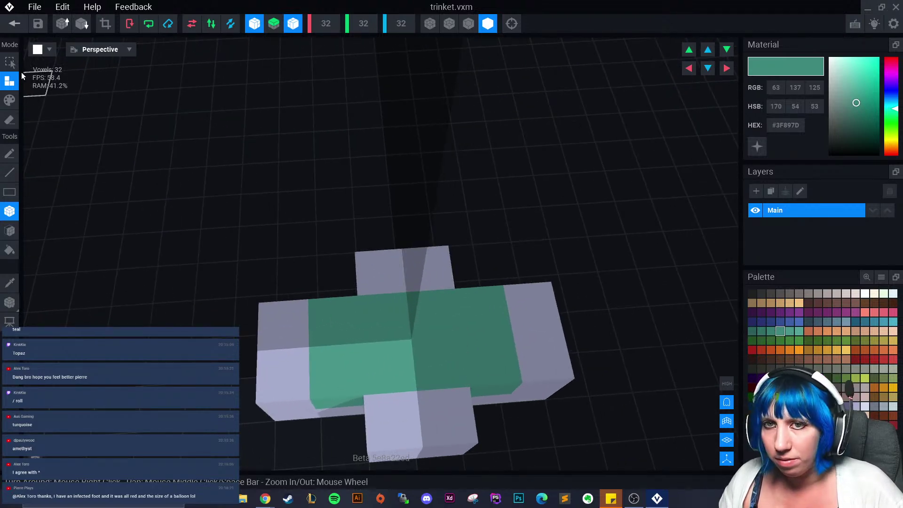
left_click(10, 100)
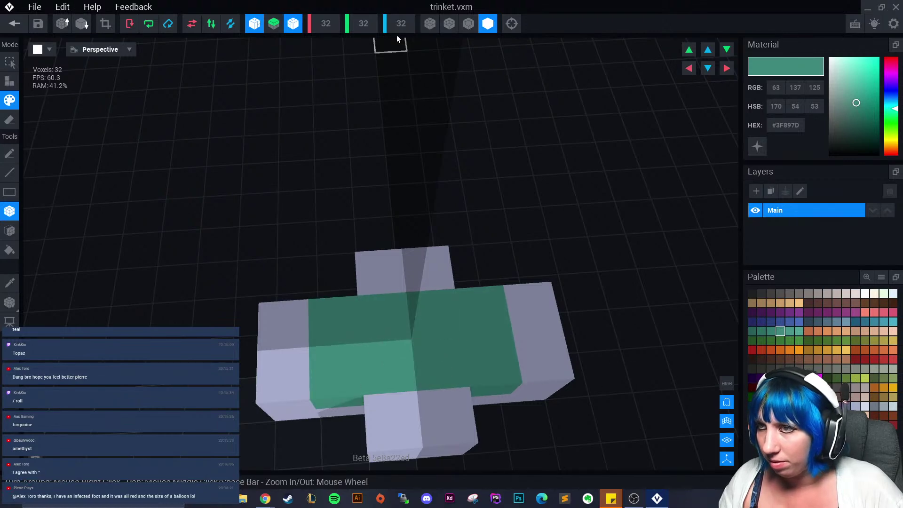
right_click_drag(329, 141, 451, 387)
left_click(753, 146)
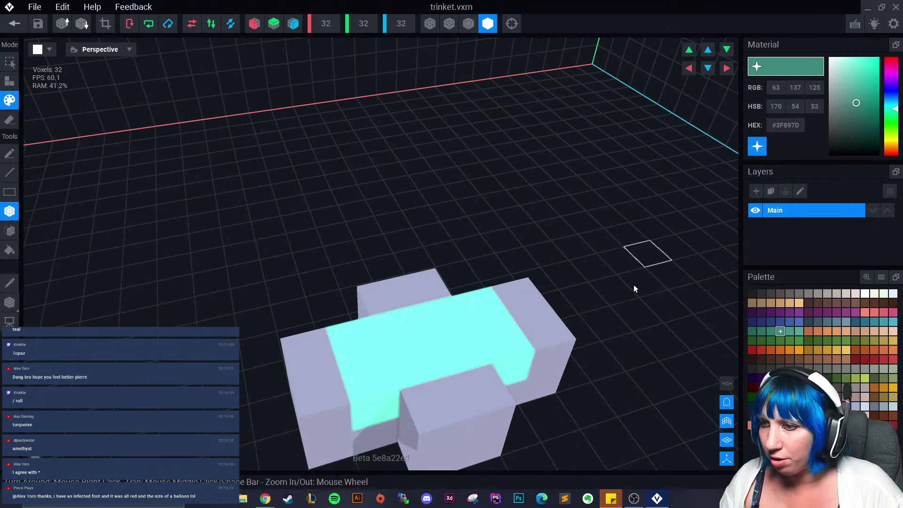
right_click_drag(532, 315, 510, 395)
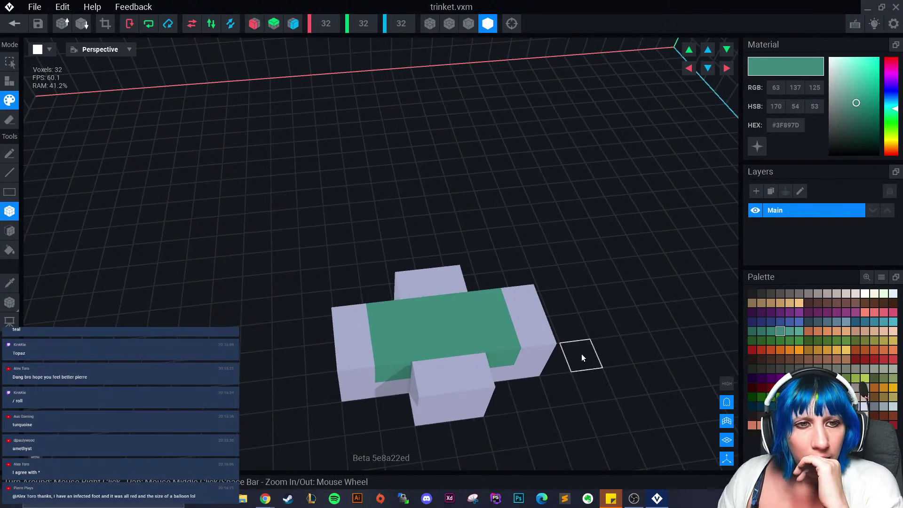
- Paint two diagonally opposite corner voxels of the gem's top, trying #4A968A first and settling on the darker #2F6F65
left_click(790, 331)
left_click(489, 329)
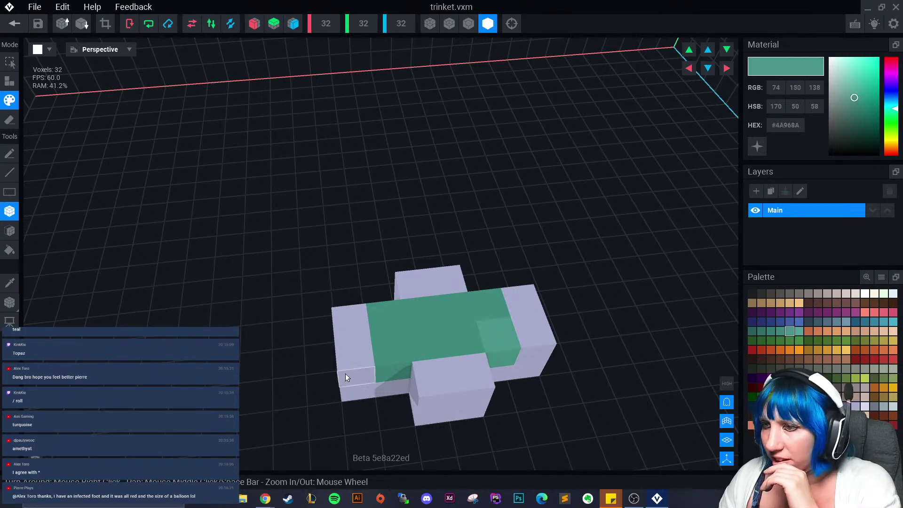
left_click(383, 314)
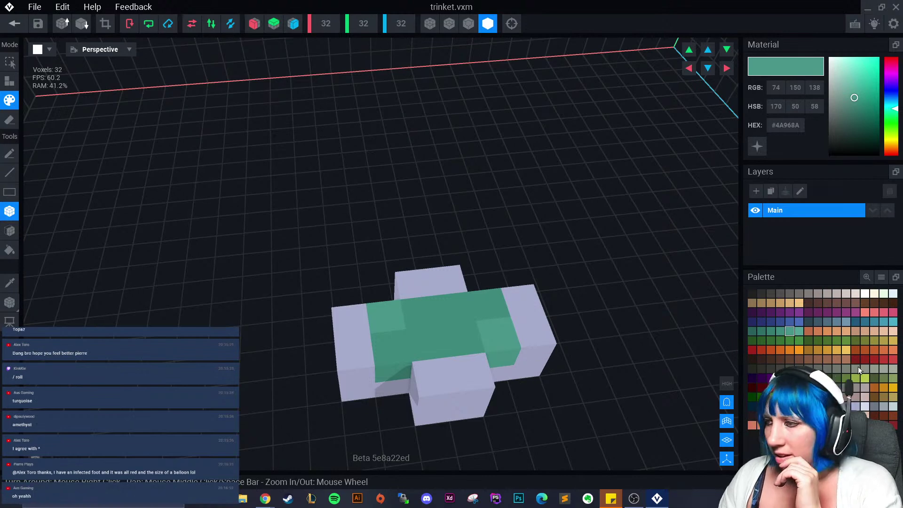
left_click(762, 332)
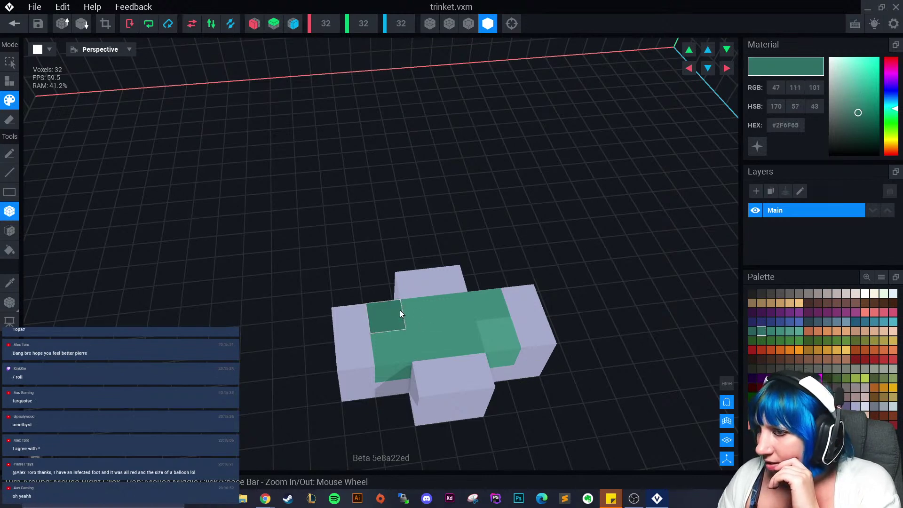
left_click(483, 337)
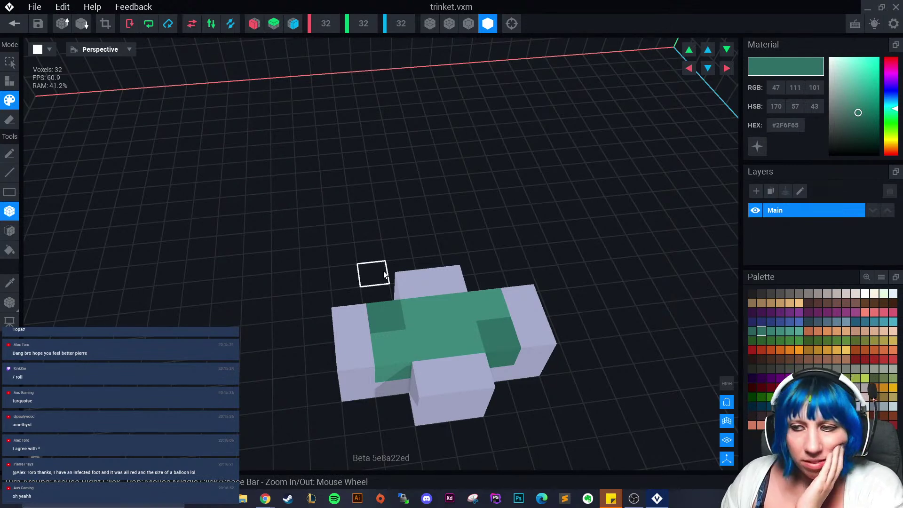
- Crop the canvas to the trinket's bounds, then save trinket.vxm and return to the workbench scene
scroll(367, 268, "down", 2)
left_click(105, 24)
middle_click_drag(33, 237, 446, 232)
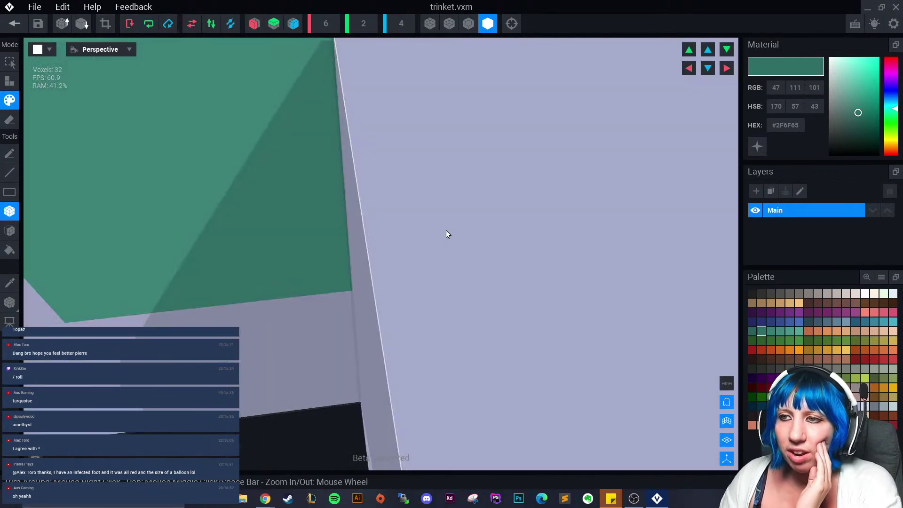
scroll(441, 282, "down", 3)
scroll(440, 284, "down", 5)
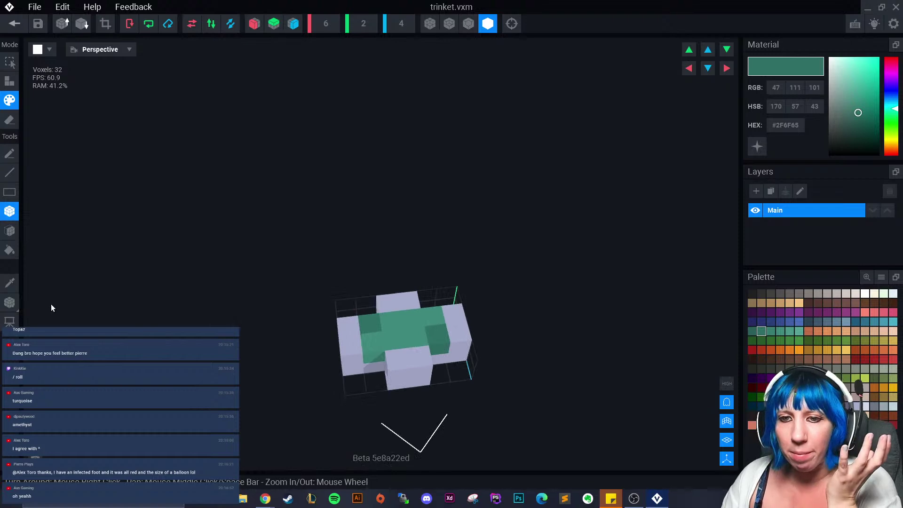
mouse_move(15, 303)
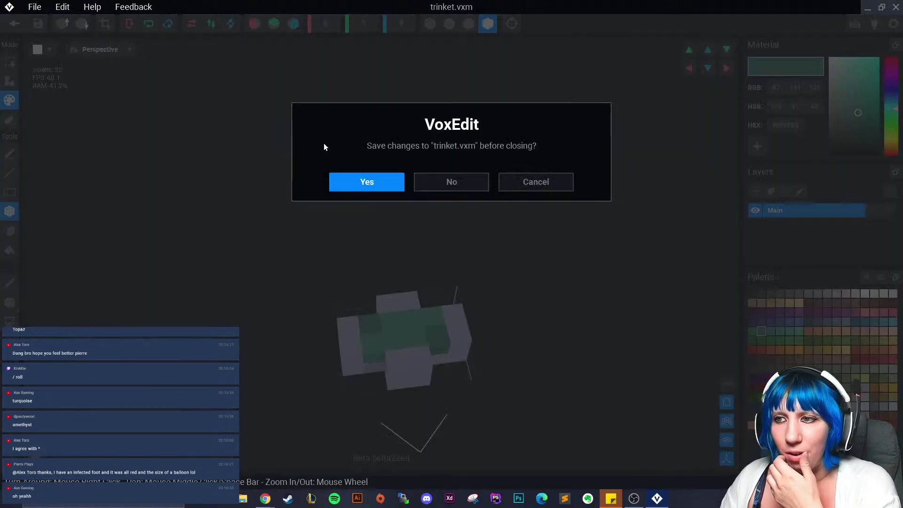
left_click(14, 23)
left_click(362, 184)
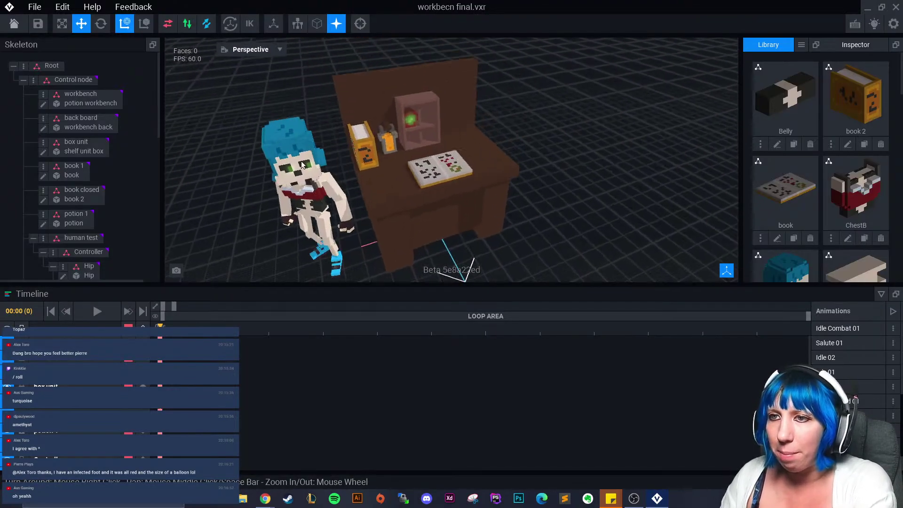
- Create a new child node named "gem 1" under the Control node
right_click(40, 92)
left_click(98, 104)
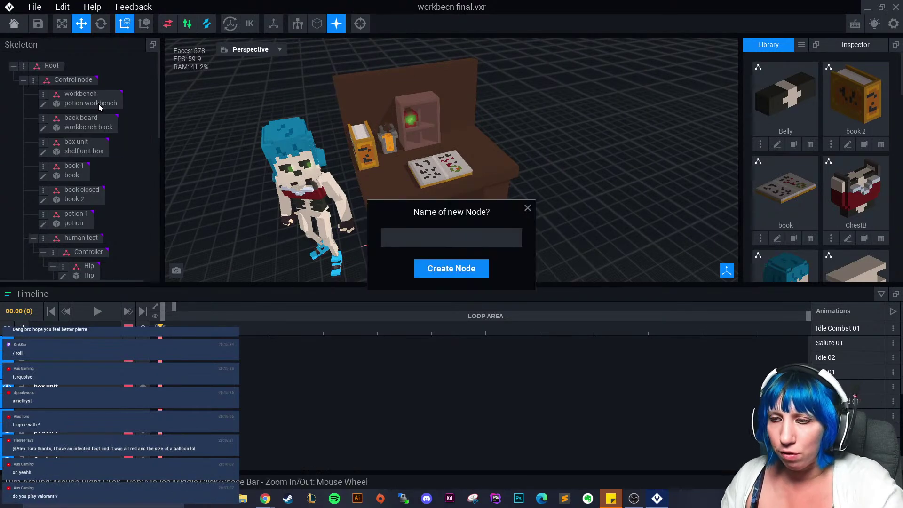
key("Return")
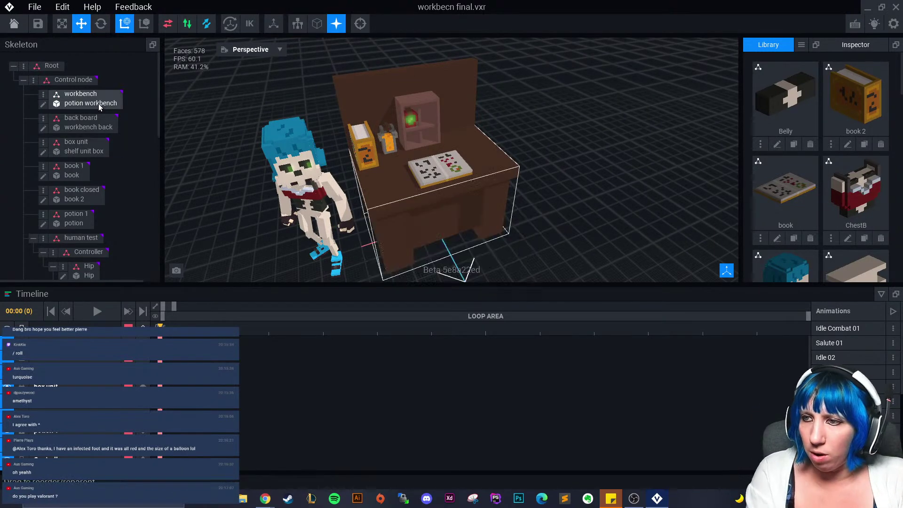
- Attach the trinket model from the library to the gem 1 node at the end of the skeleton
scroll(118, 235, "down", 5)
scroll(118, 254, "down", 10)
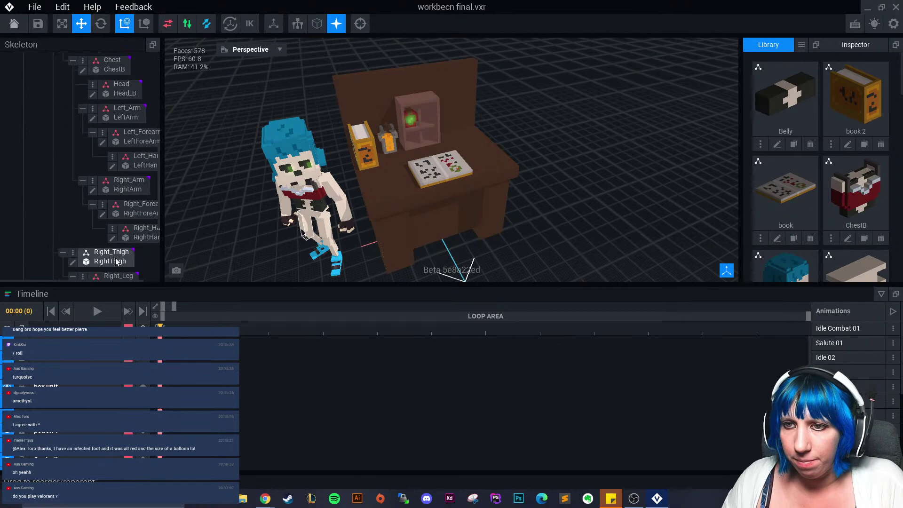
left_click(80, 273)
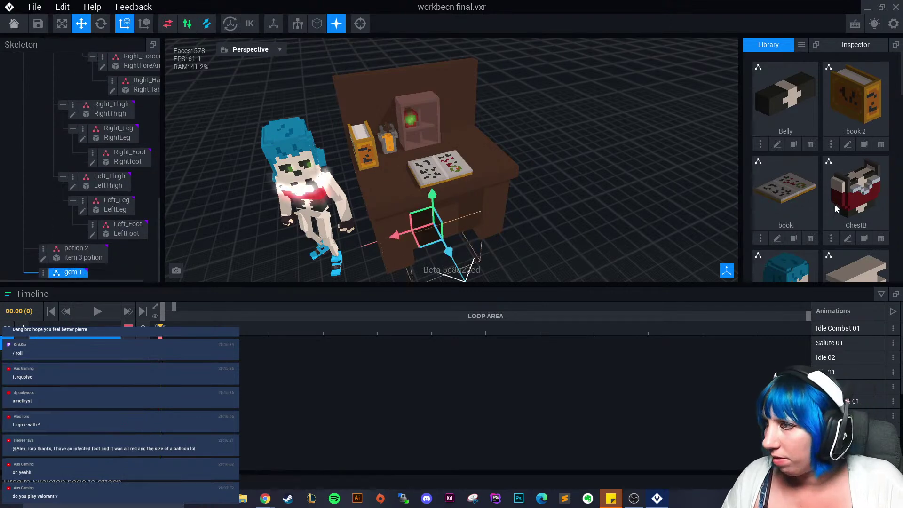
scroll(834, 204, "down", 10)
scroll(836, 207, "down", 4)
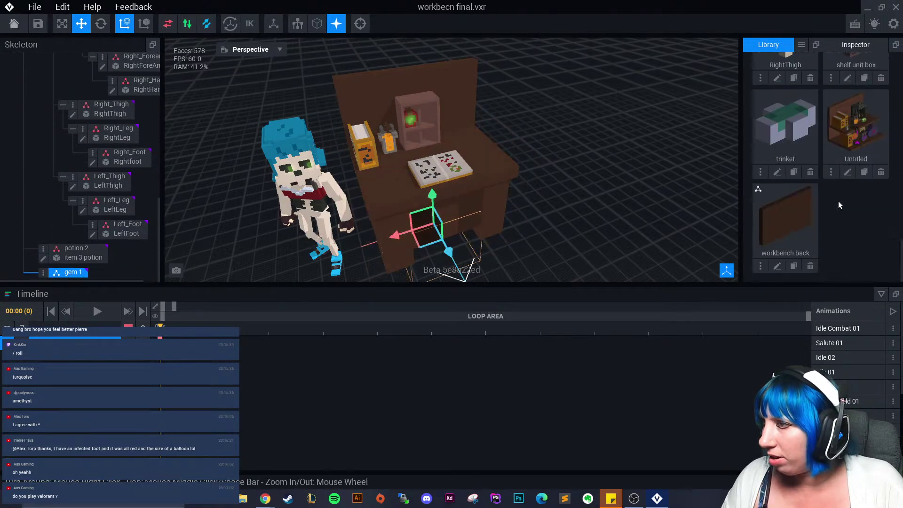
left_click_drag(794, 129, 73, 275)
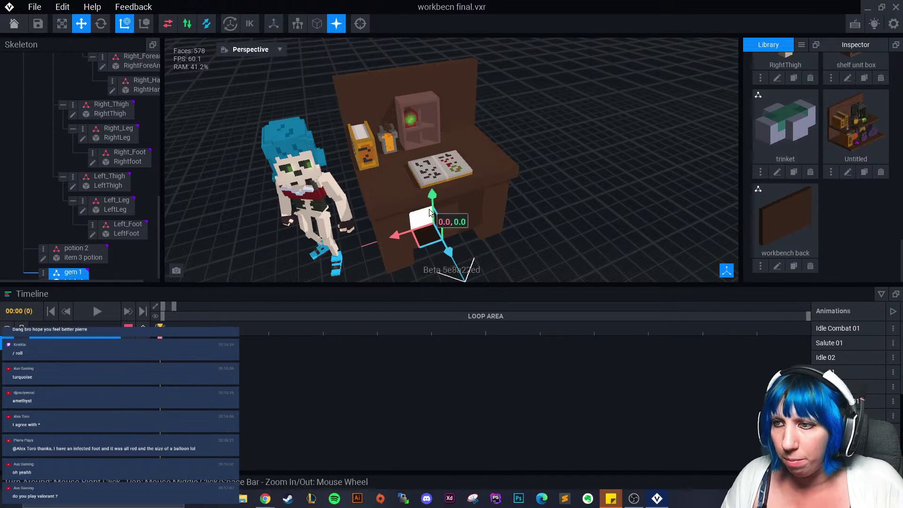
- Move the trinket up from the floor into the lower compartment of the shelf unit on the workbench
left_click_drag(432, 195, 442, 112)
scroll(443, 111, "up", 10)
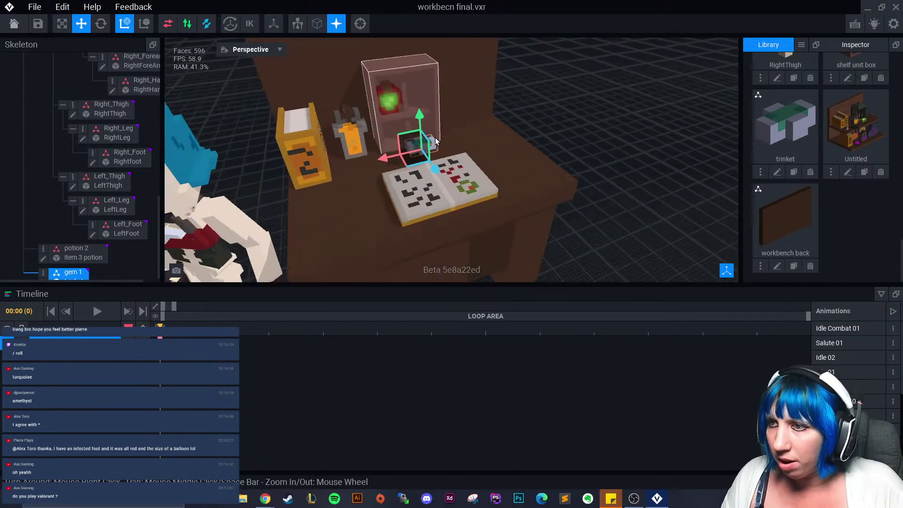
left_click_drag(413, 184, 358, 120)
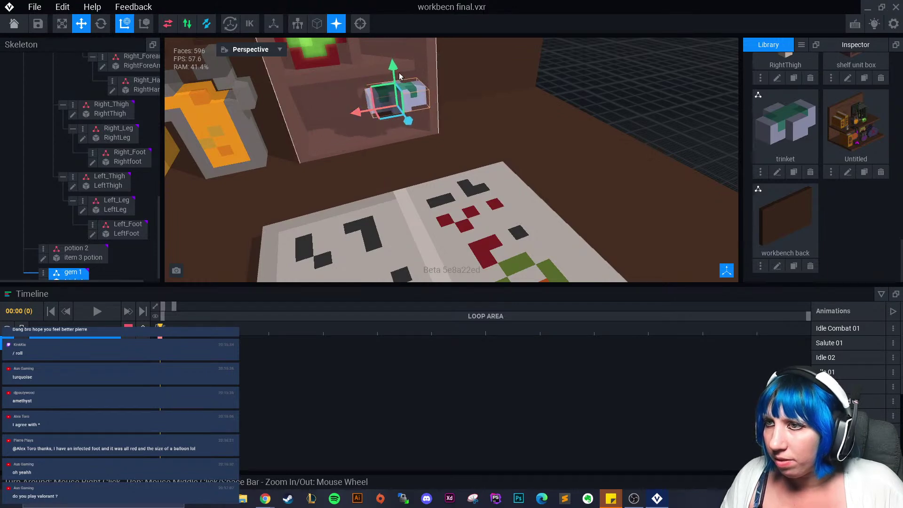
left_click_drag(399, 76, 394, 89)
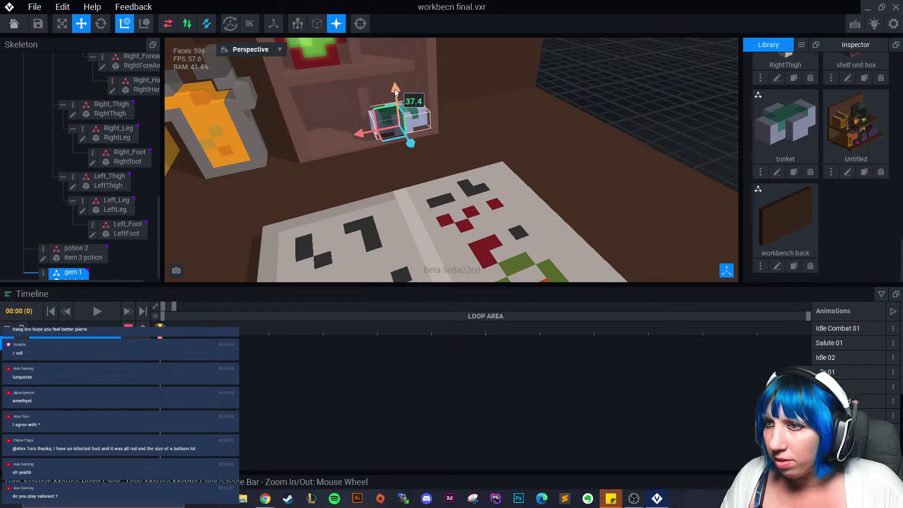
- Rotate the trinket to sit at an angle in the lower shelf compartment and nudge it slightly forward
left_click(101, 23)
left_click_drag(385, 142, 400, 146)
left_click_drag(391, 104, 385, 107)
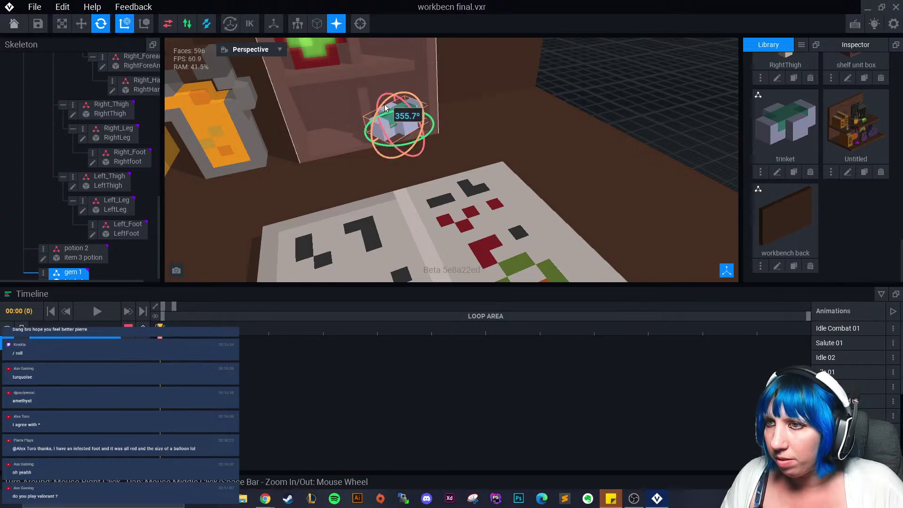
key("w")
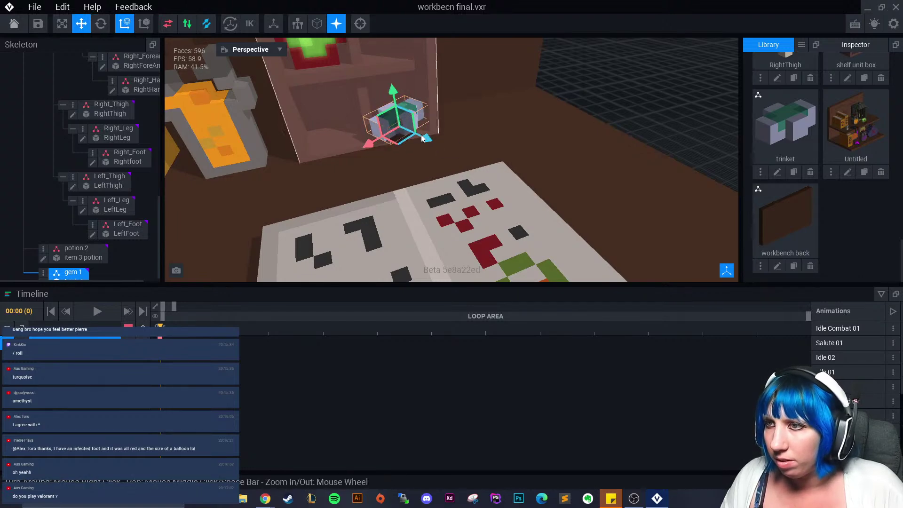
mouse_move(421, 138)
left_mouse_down()
mouse_move(375, 145)
mouse_move(429, 137)
left_mouse_up()
left_click(495, 142)
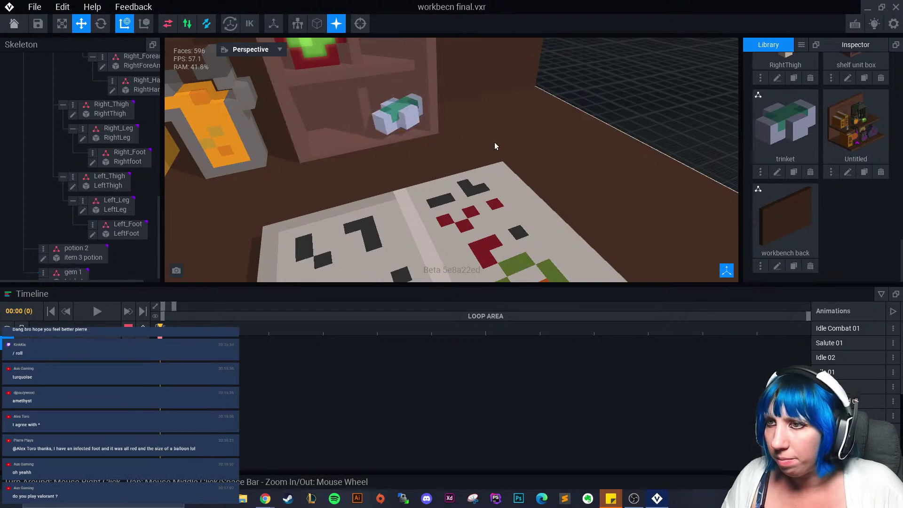
- Lower the trinket so that it rests on the floor of the shelf unit's lower compartment
right_click_drag(487, 162, 493, 172)
scroll(492, 172, "up", 5)
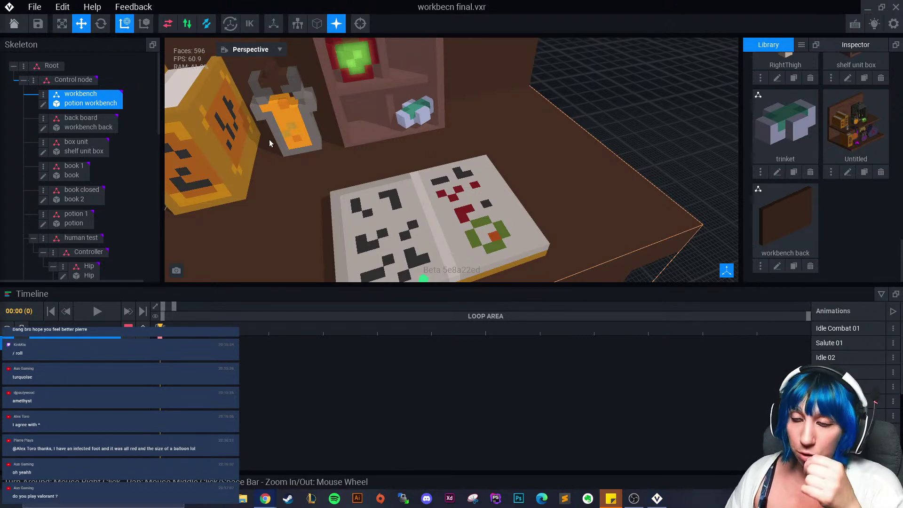
right_click_drag(271, 143, 462, 160)
scroll(447, 93, "up", 8)
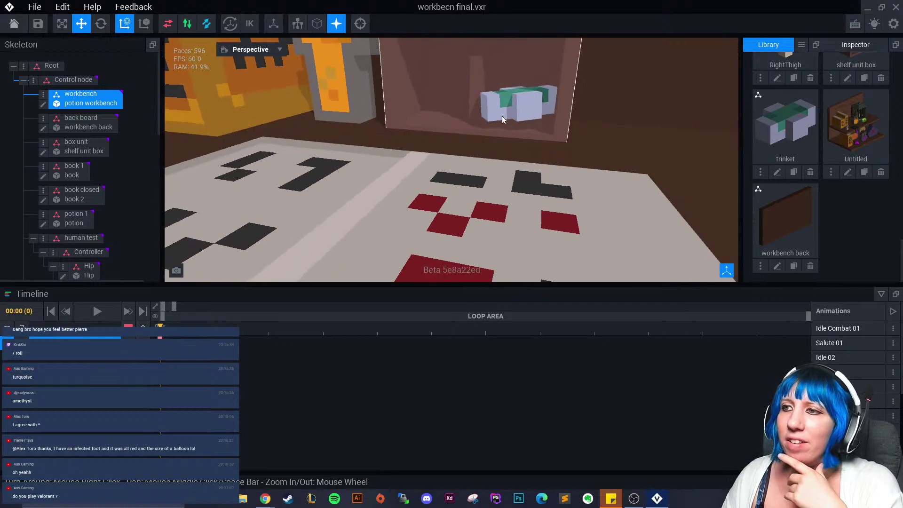
left_click(502, 119)
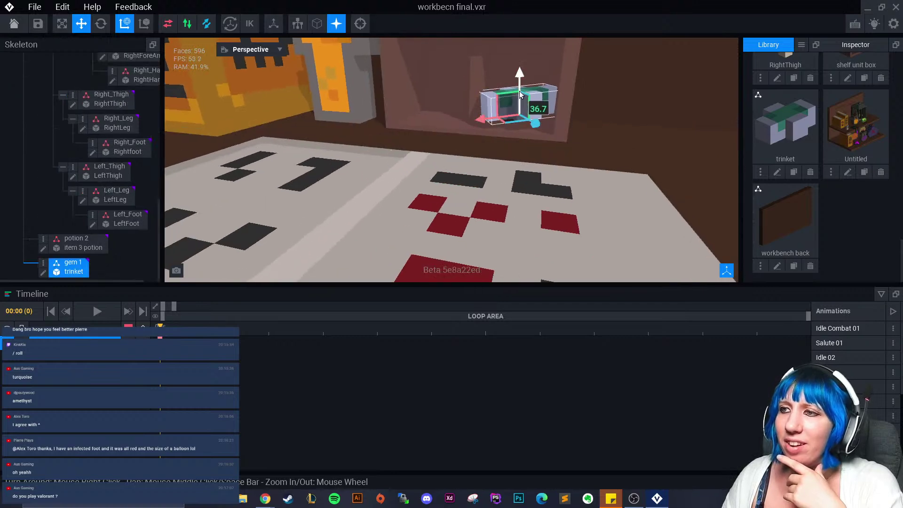
left_click_drag(518, 75, 517, 89)
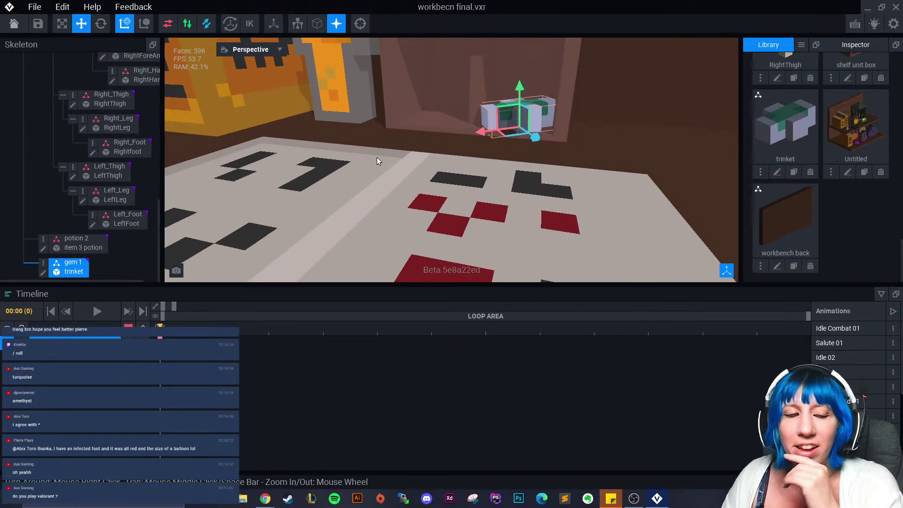
left_click(633, 167)
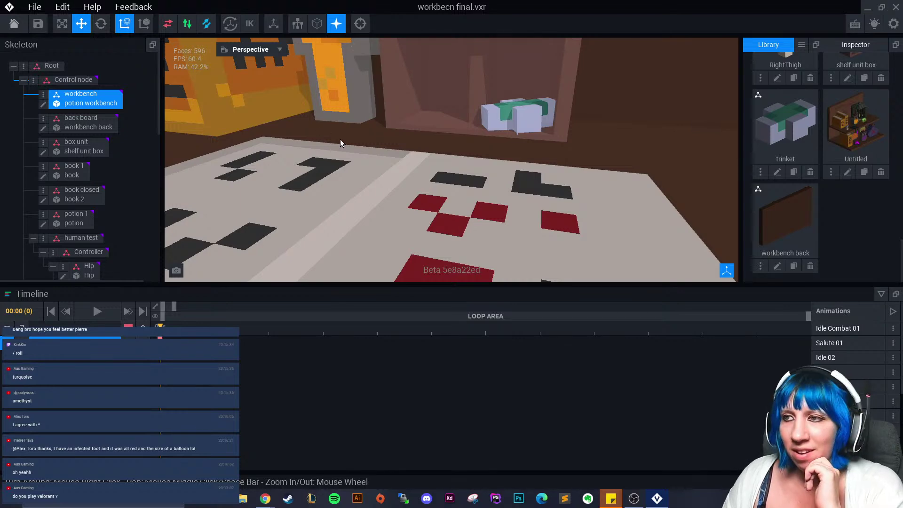
right_click_drag(341, 143, 265, 155)
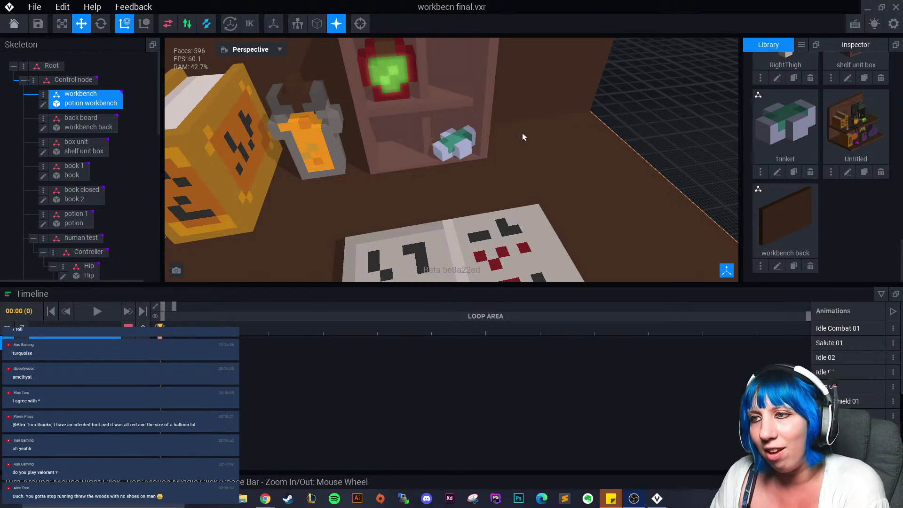
right_click_drag(523, 137, 543, 197)
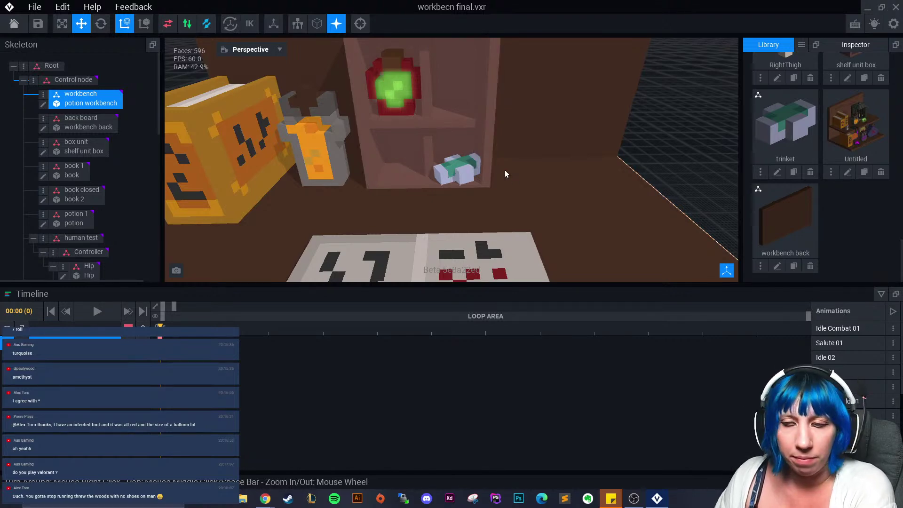
right_click_drag(505, 174, 485, 190)
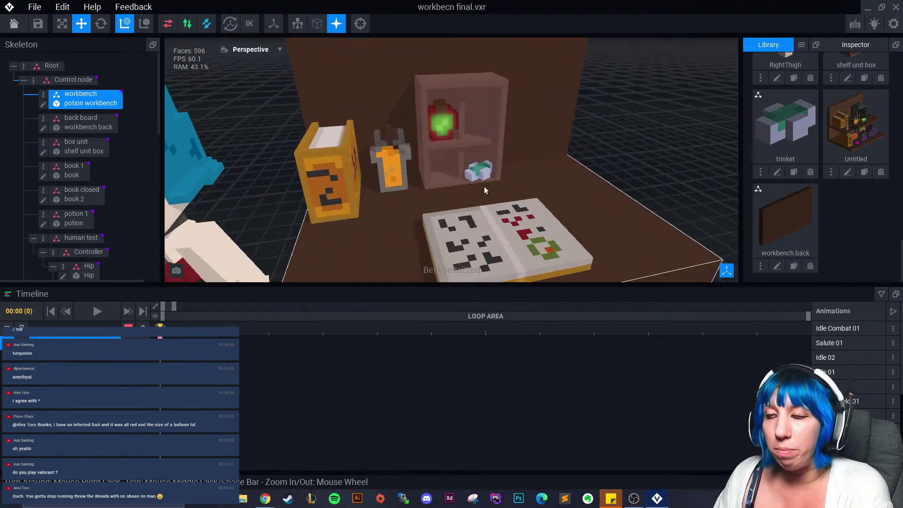
- Clone the trinket model in the library under the name trinket 2
scroll(478, 210, "up", 6)
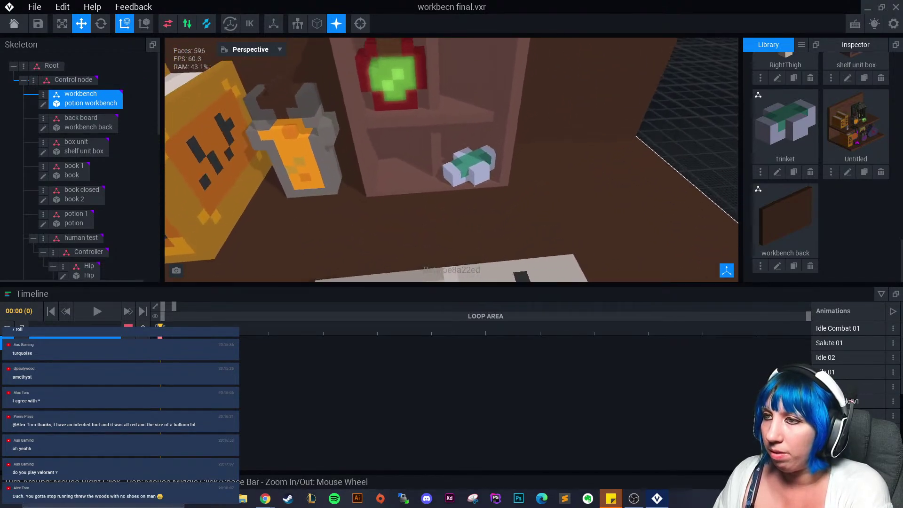
scroll(477, 210, "up", 5)
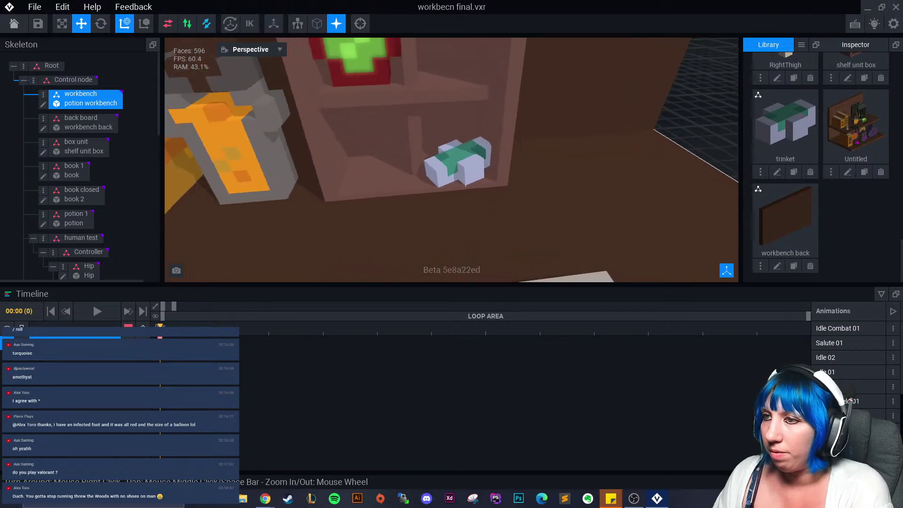
right_click_drag(489, 200, 490, 195)
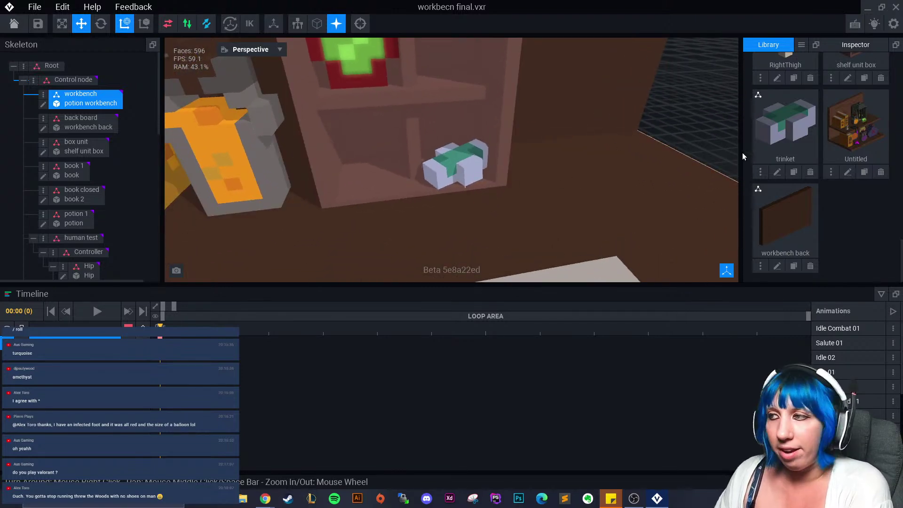
left_click(792, 172)
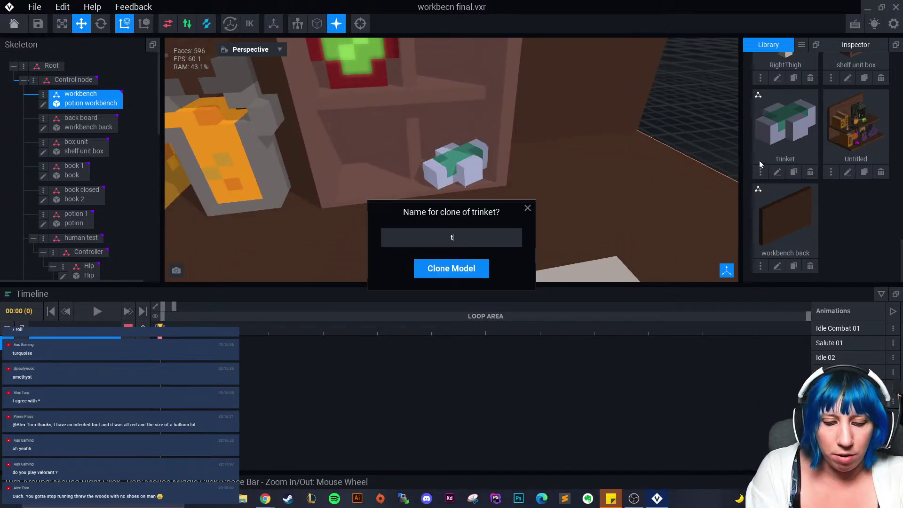
type("trinket 2")
key("Return")
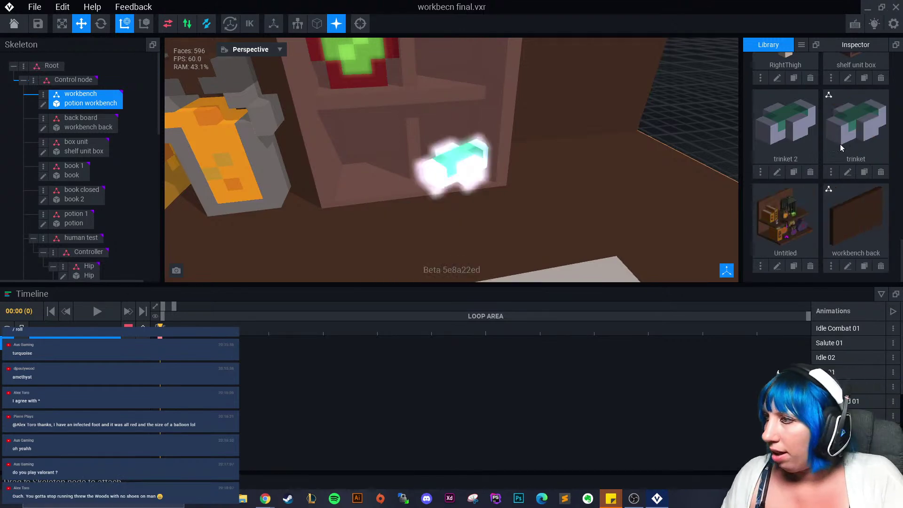
- Recolour the green centre of trinket 2 with emissive purple #77326B and return to the workbench scene with the model saved
left_click(777, 172)
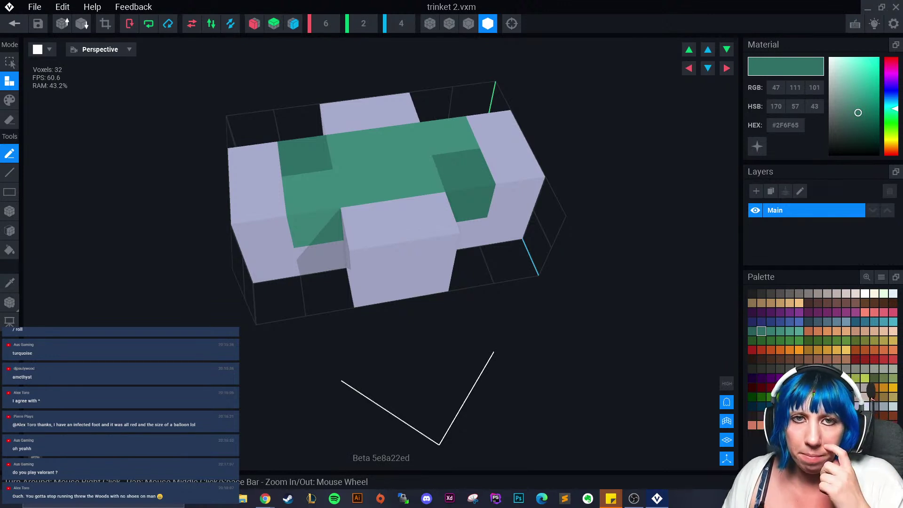
left_click(827, 313)
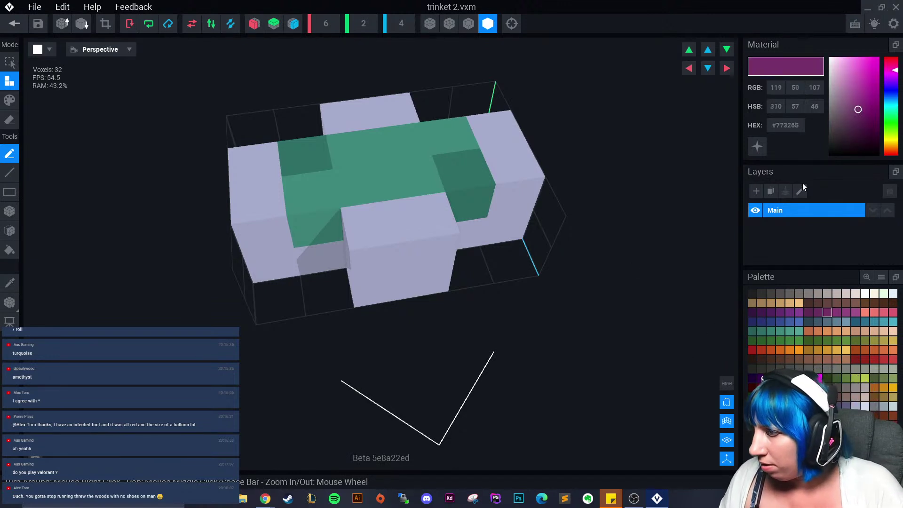
left_click(9, 101)
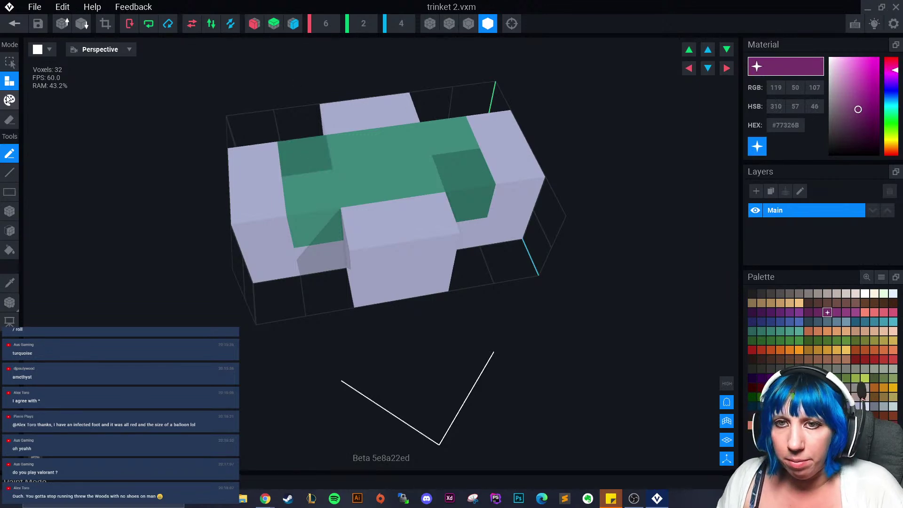
left_click(9, 211)
left_click(460, 174)
scroll(597, 278, "down", 5)
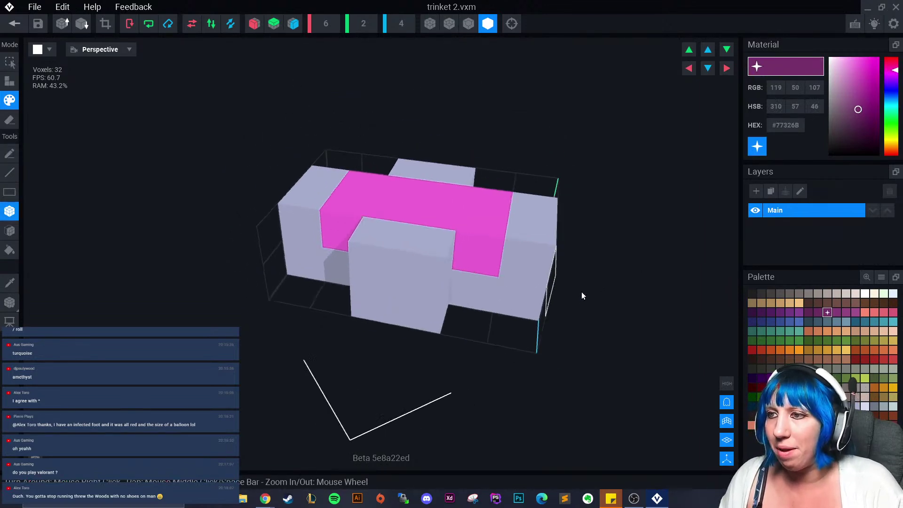
left_click(14, 24)
left_click(365, 183)
- Delete the human test node with its whole figure from the skeleton
scroll(442, 131, "up", 5)
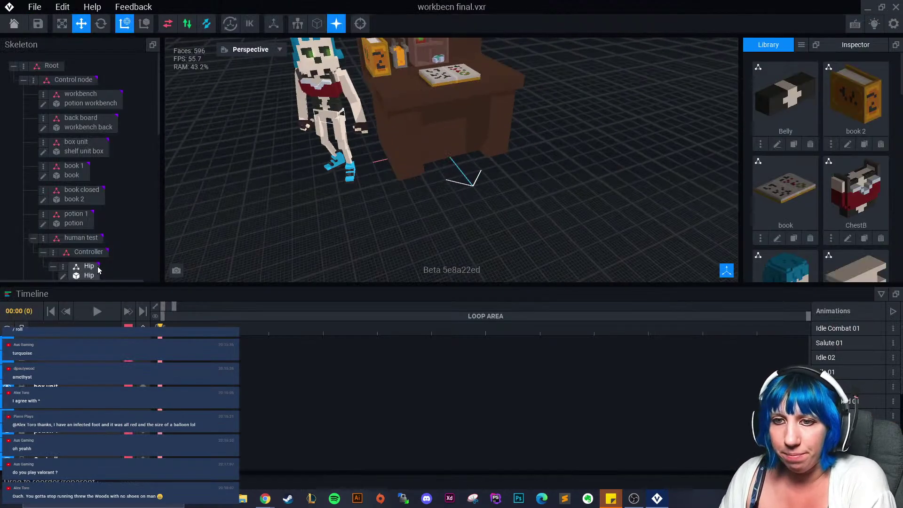
scroll(99, 269, "down", 5)
left_click_drag(159, 139, 157, 71)
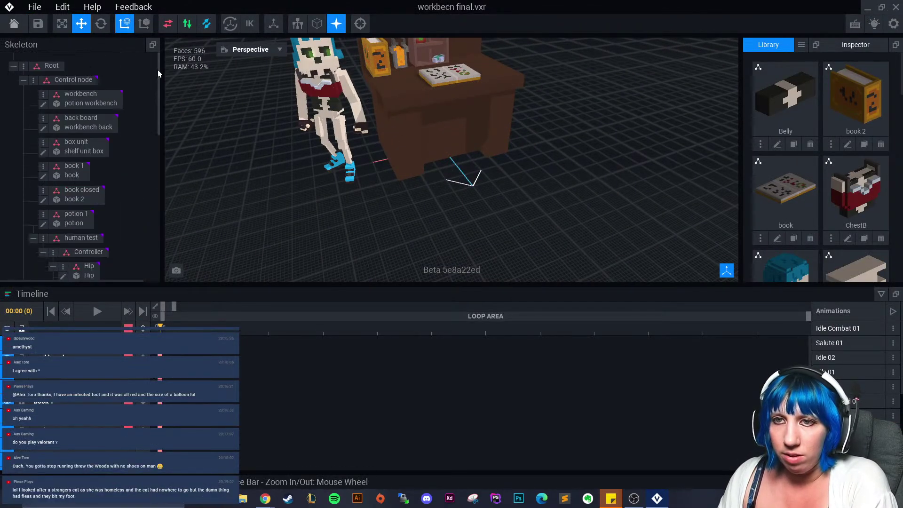
left_click(33, 238)
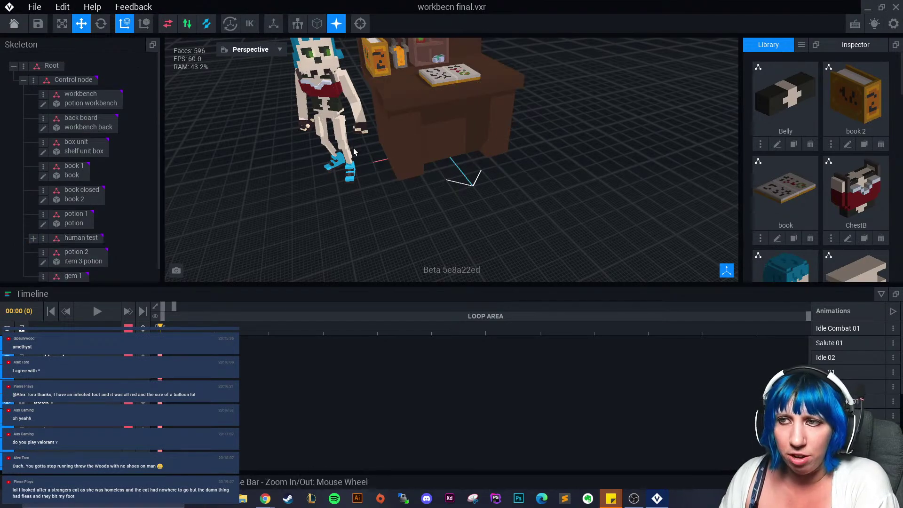
mouse_move(347, 183)
right_mouse_down()
mouse_move(359, 168)
mouse_move(356, 194)
right_mouse_up()
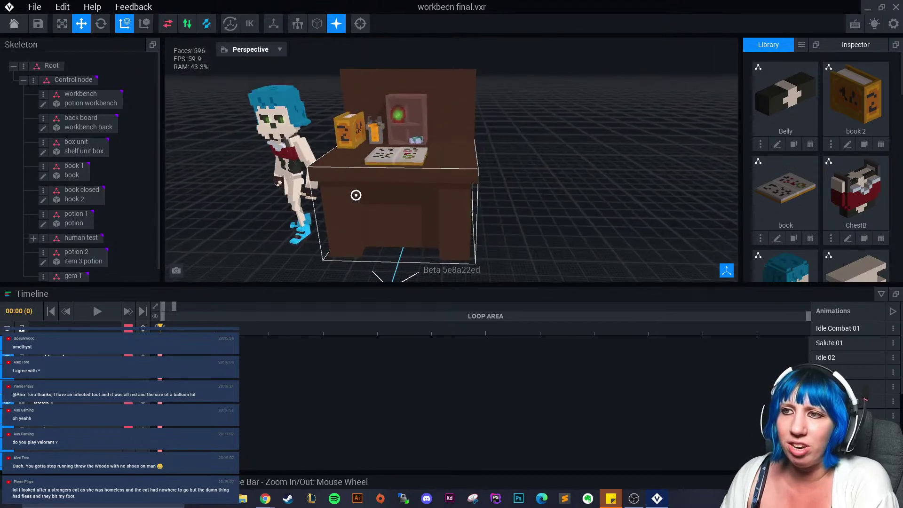
left_click(42, 239)
left_click(71, 316)
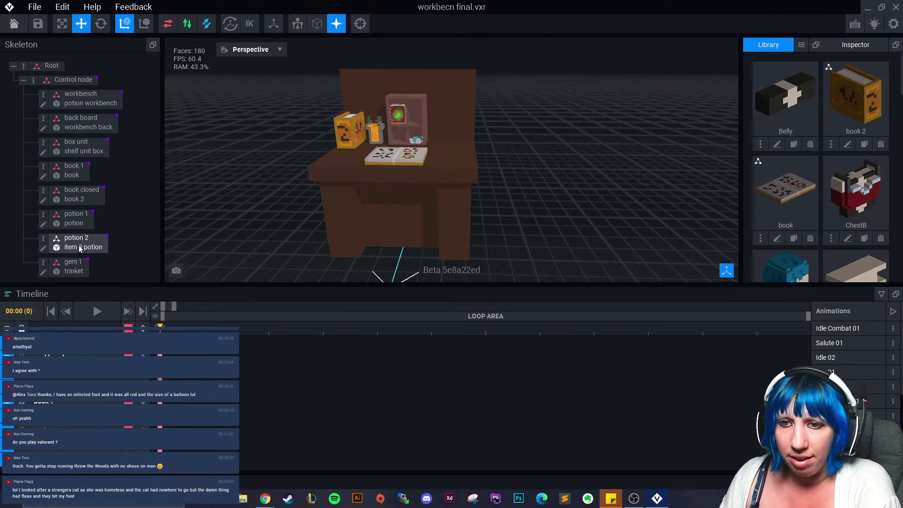
- Add a node named gem 2 under the Control node and attach the trinket 2 model to it
left_click(42, 83)
left_click(62, 102)
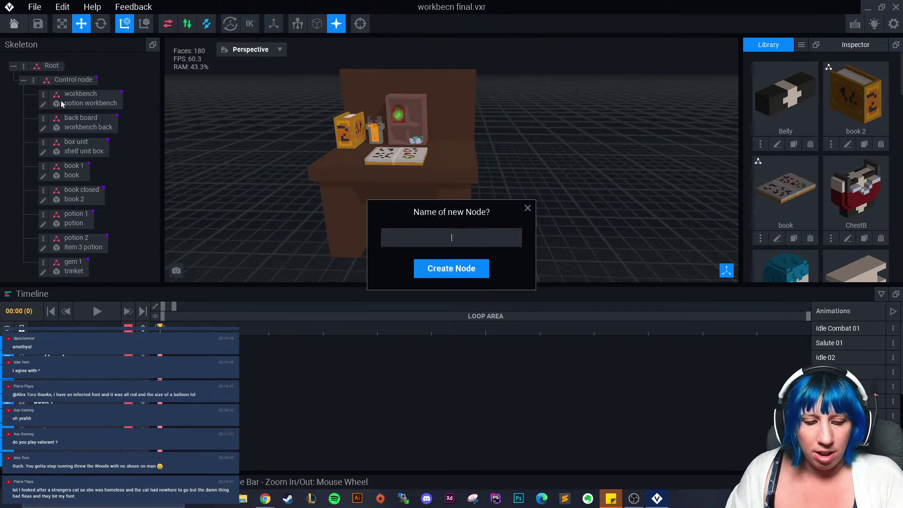
type("gem")
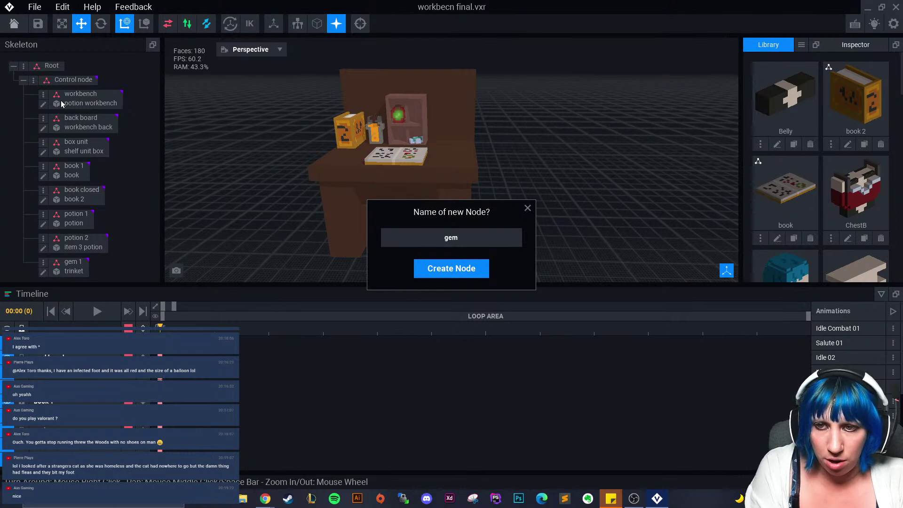
type(" 2")
key("Return")
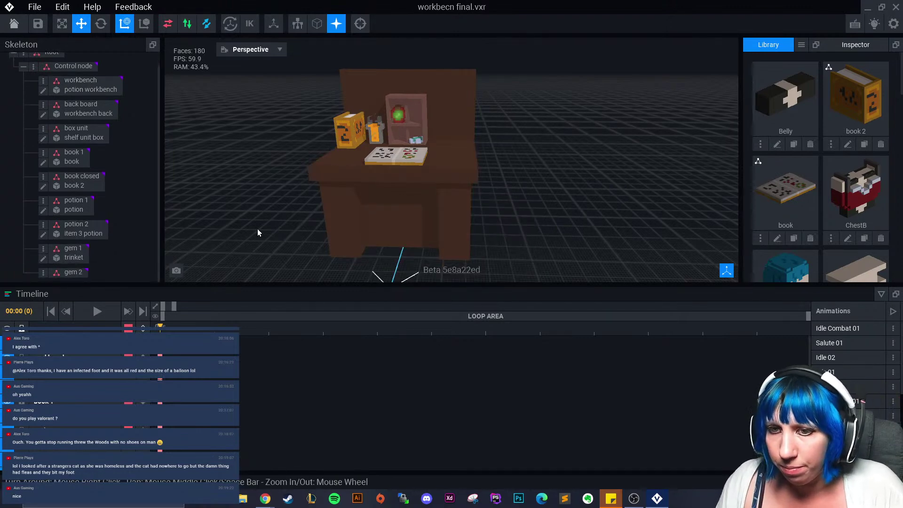
scroll(799, 169, "down", 10)
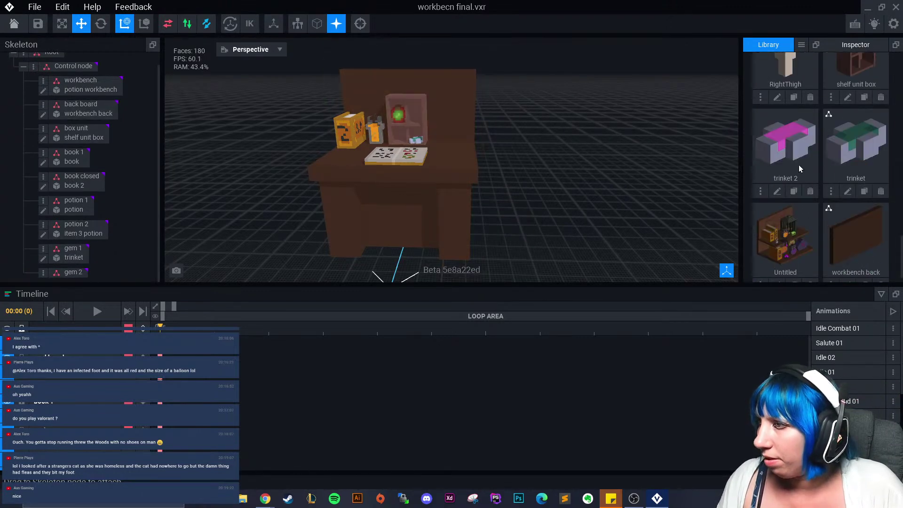
left_click_drag(799, 168, 73, 273)
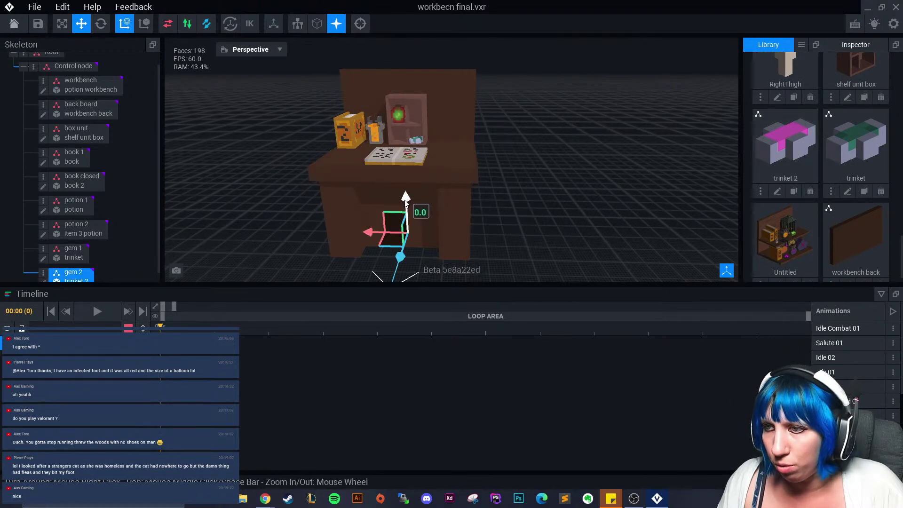
- Raise trinket 2 from the floor to the tabletop and push it back into the shelf unit's lower compartment
left_click_drag(406, 199, 406, 98)
scroll(411, 104, "up", 5)
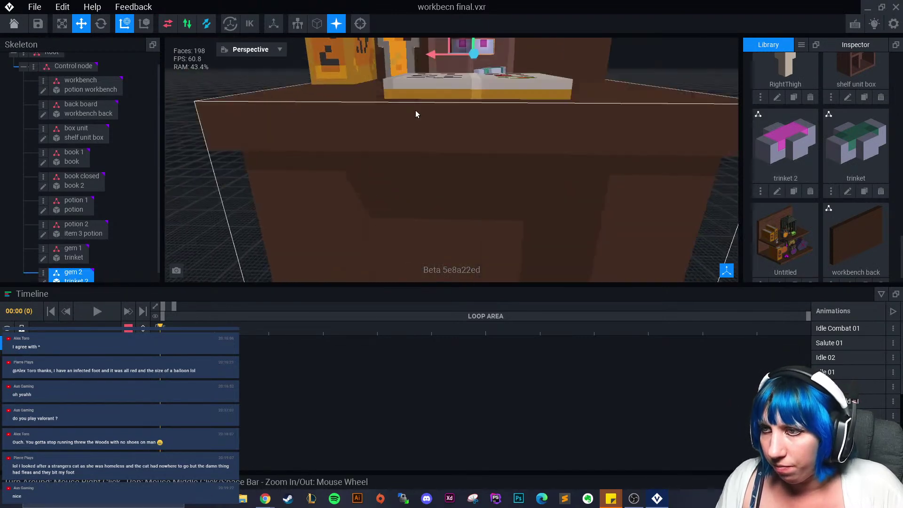
right_click_drag(416, 114, 414, 200)
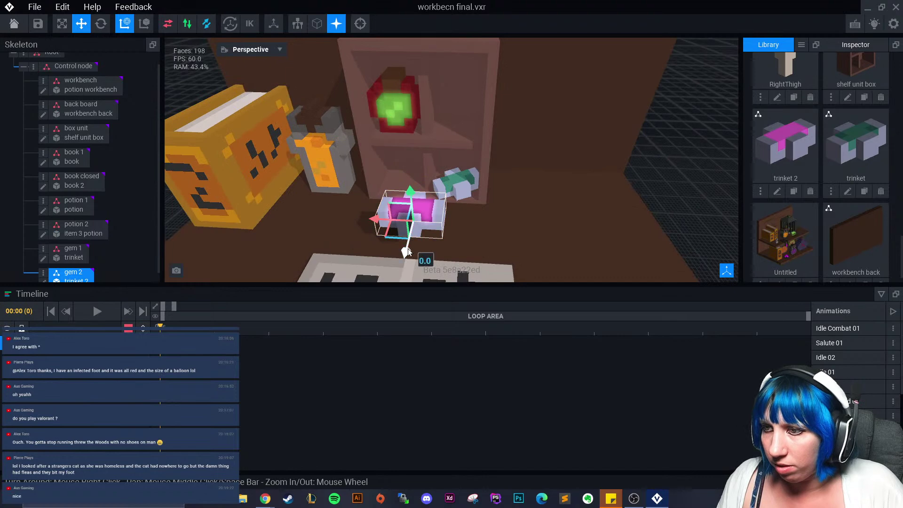
left_click_drag(407, 251, 434, 196)
- Rotate trinket 2 to an angle and shift it so that it sits on top of the green trinket in the lower compartment
left_click(101, 24)
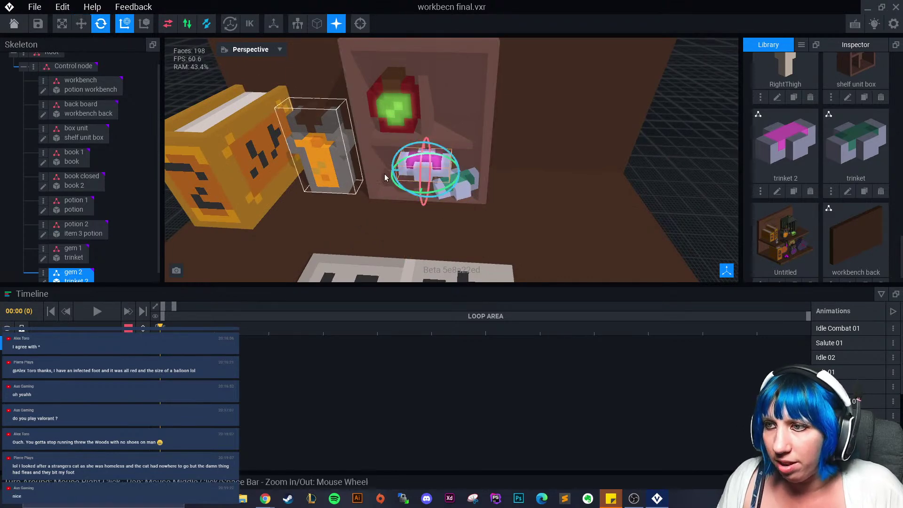
left_click_drag(434, 200, 413, 198)
key("w")
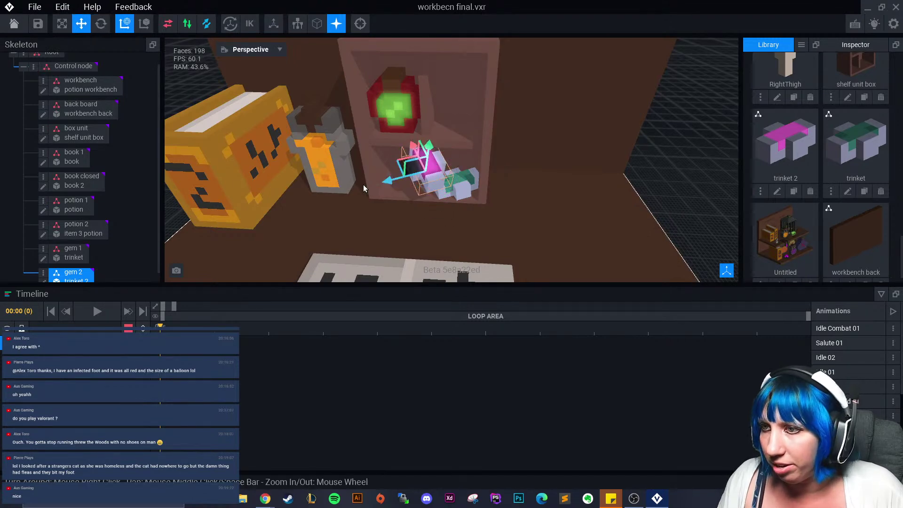
mouse_move(428, 144)
left_mouse_down()
mouse_move(456, 141)
mouse_move(427, 146)
left_mouse_up()
left_click(413, 175)
left_click(444, 165)
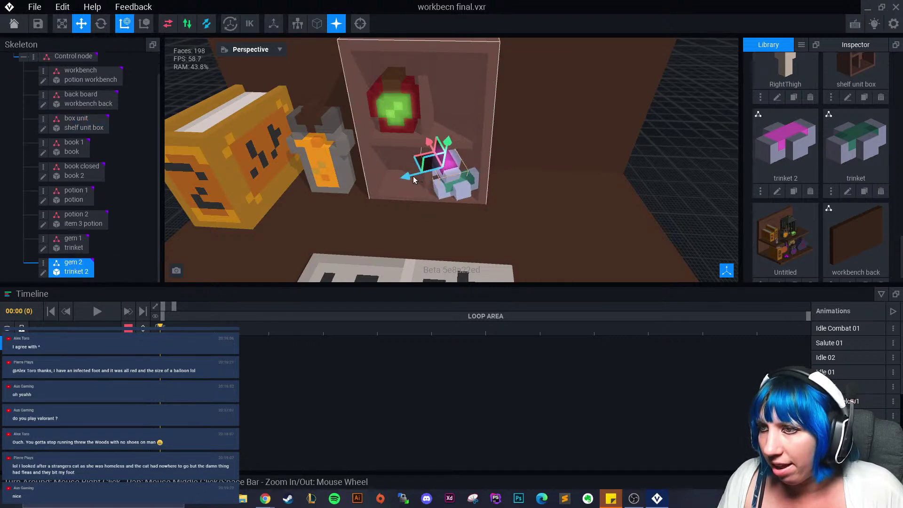
- Examine how the two stacked trinkets and the other items are arranged on the workbench from several angles
left_click(586, 206)
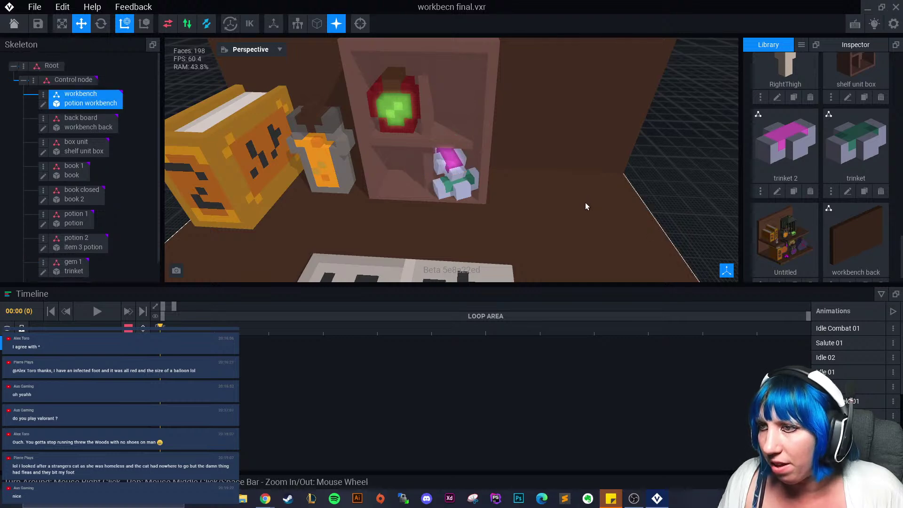
right_click_drag(562, 212, 562, 213)
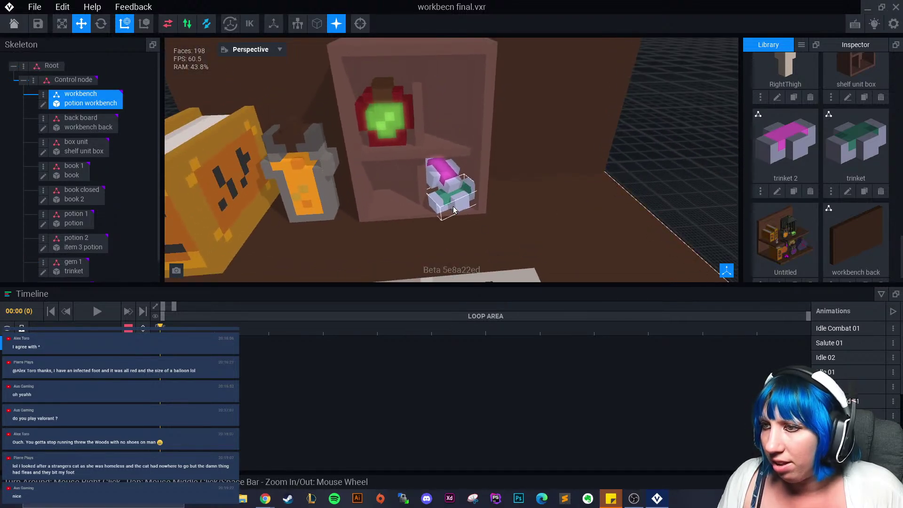
left_click(454, 209)
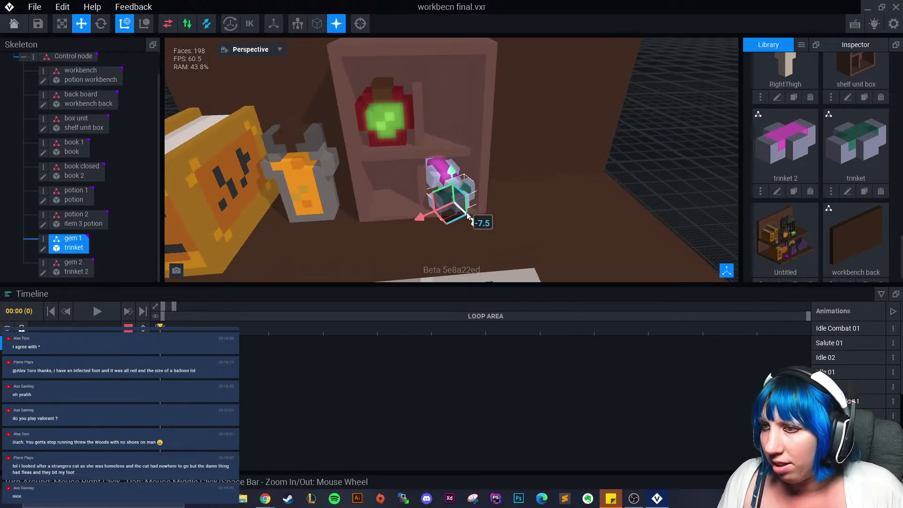
left_click(545, 224)
right_click_drag(495, 225, 499, 236)
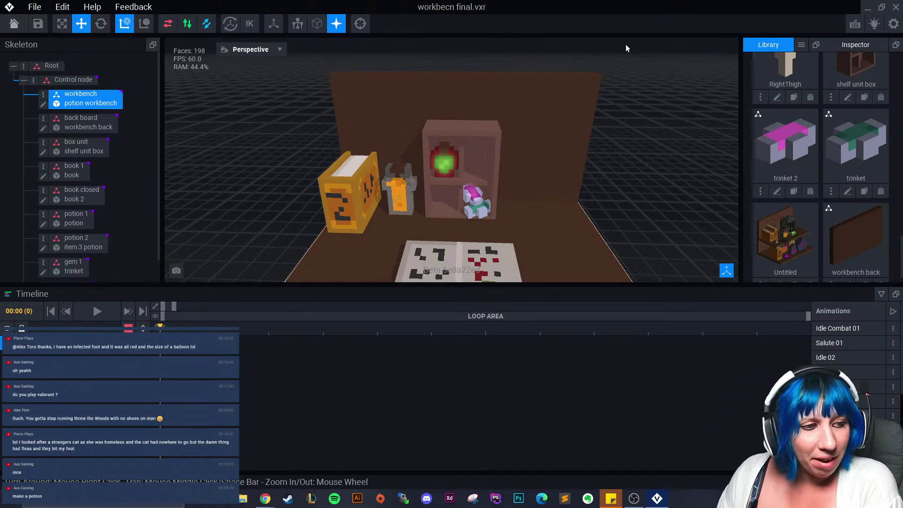
right_click_drag(584, 175, 508, 216)
middle_click_drag(507, 216, 494, 167)
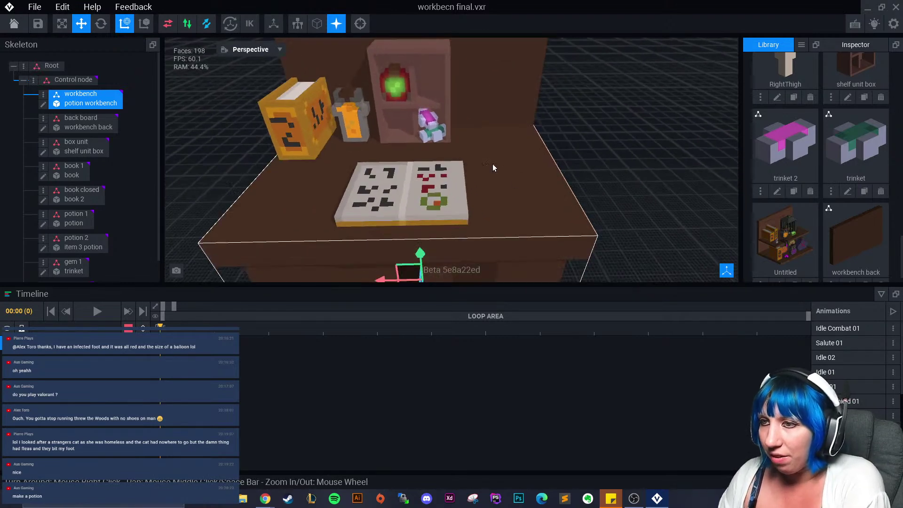
scroll(493, 168, "down", 5)
right_click_drag(489, 170, 551, 175)
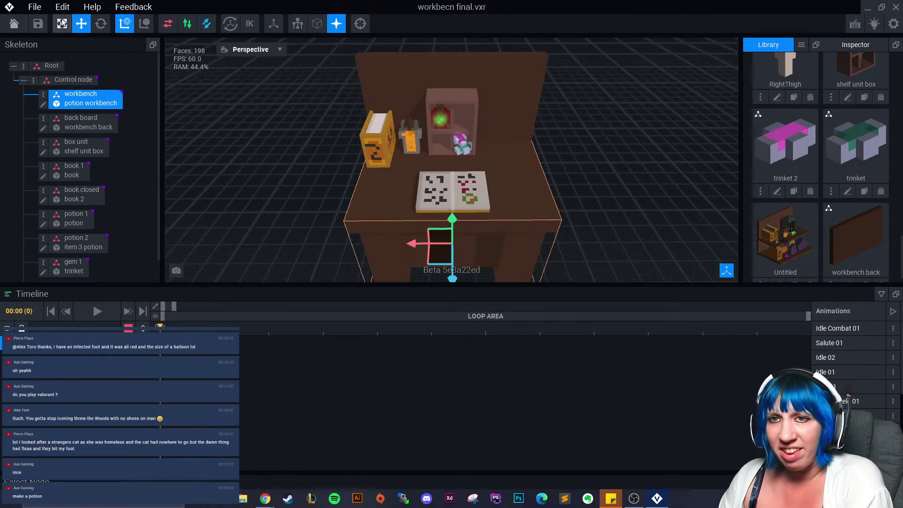
- Save and close workbecn final.vxr, and reopen it from the recent files
left_click(16, 24)
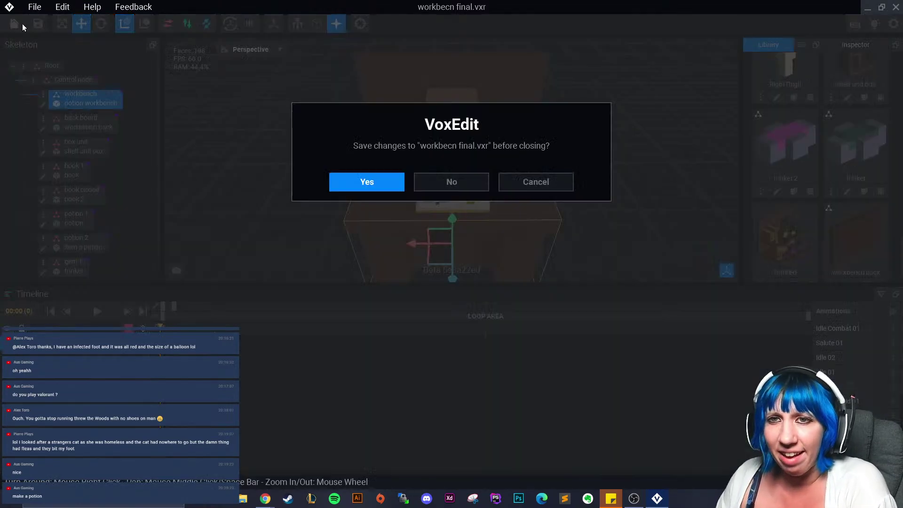
left_click(378, 182)
left_click(188, 163)
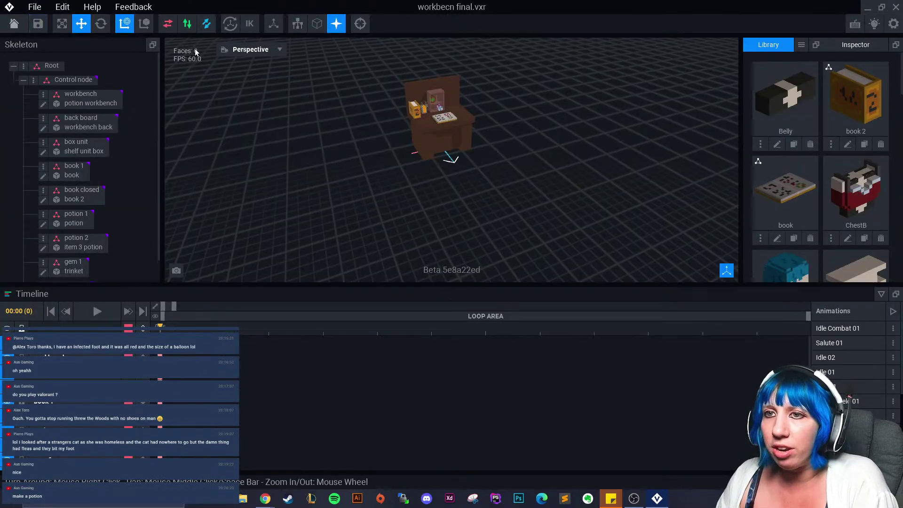
- Close workbecn final.vxr with its changes saved and go to the Modeler's recent files
right_click_drag(412, 186, 378, 141)
scroll(400, 165, "up", 4)
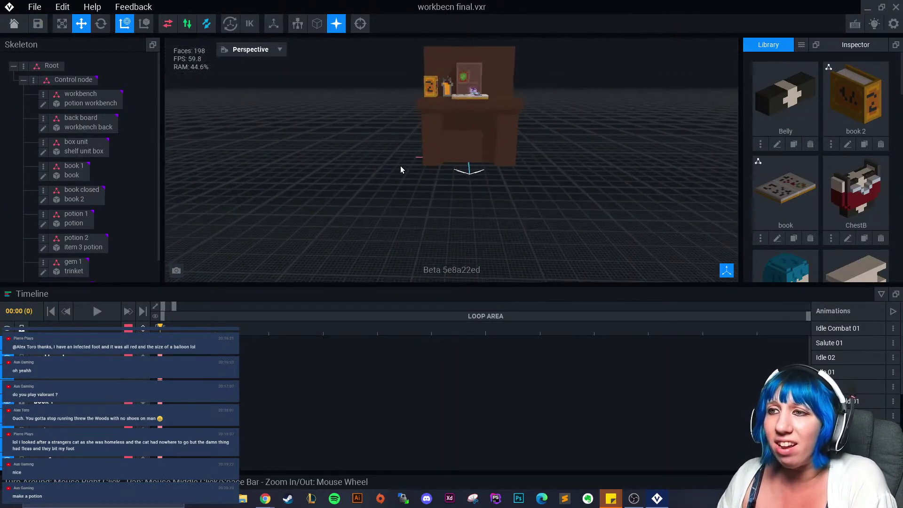
middle_click_drag(400, 166, 305, 237)
left_click(15, 23)
left_click(383, 180)
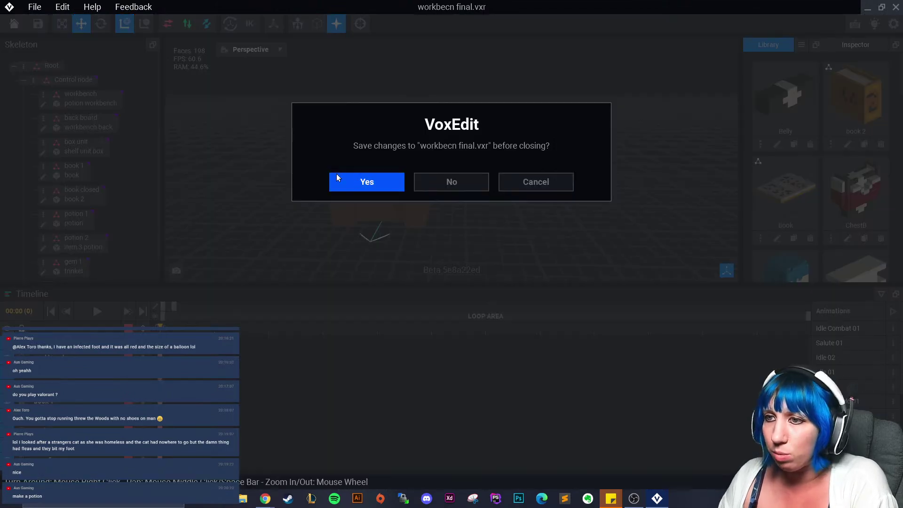
left_click(59, 98)
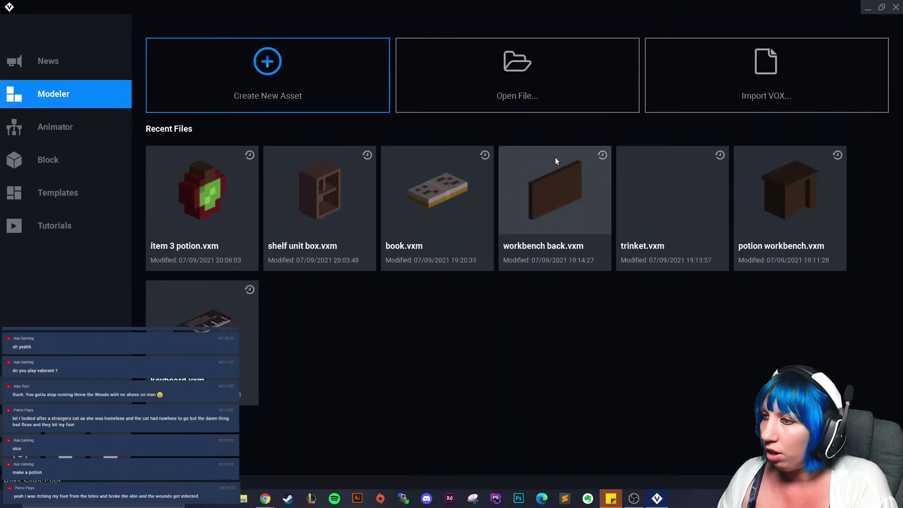
- Create a new model named cauldron in the interior folder of the VoxEdit witches cottage files
left_click(214, 106)
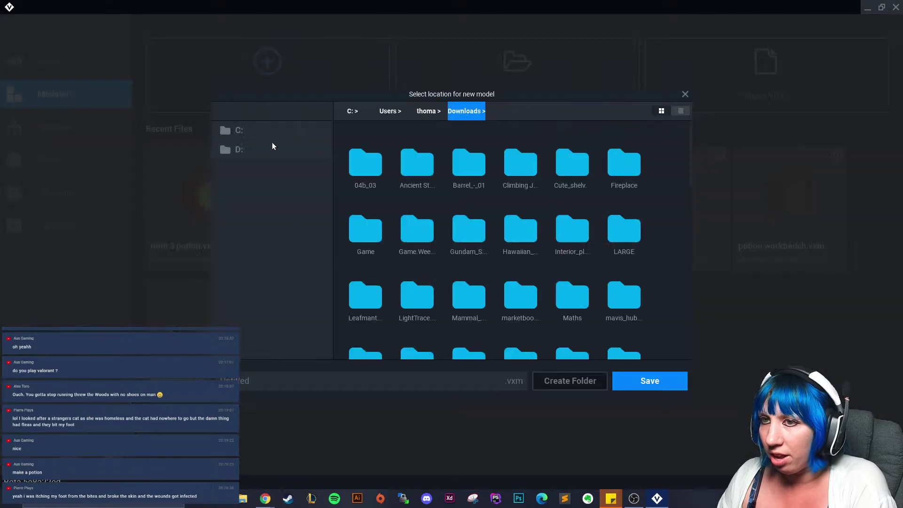
left_click(257, 140)
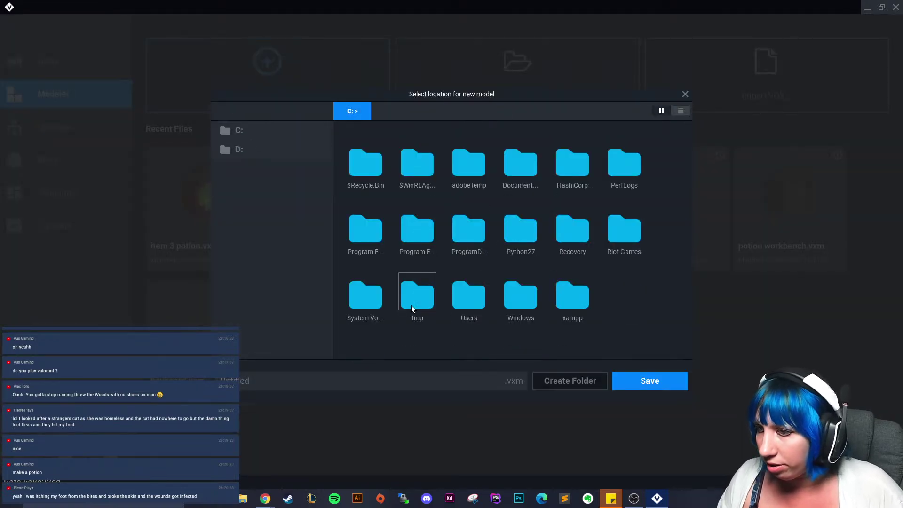
double_click(471, 305)
double_click(611, 162)
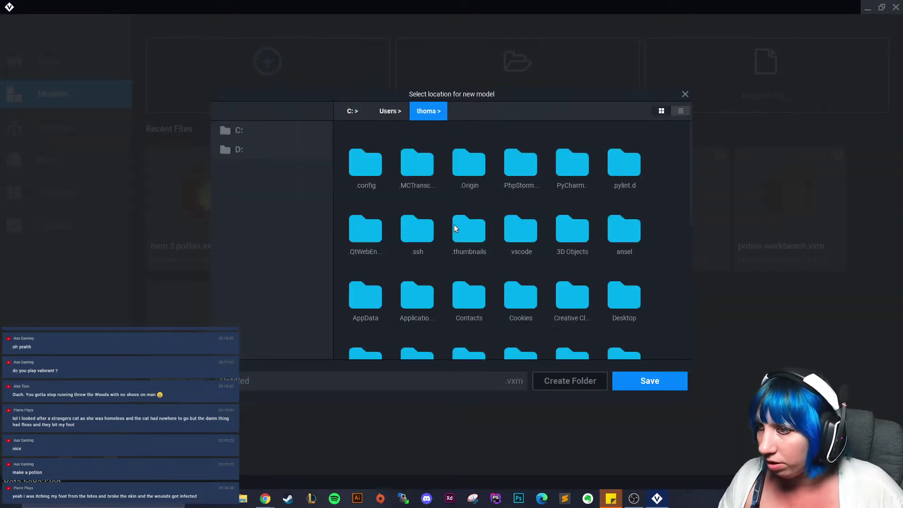
scroll(437, 264, "down", 3)
double_click(372, 320)
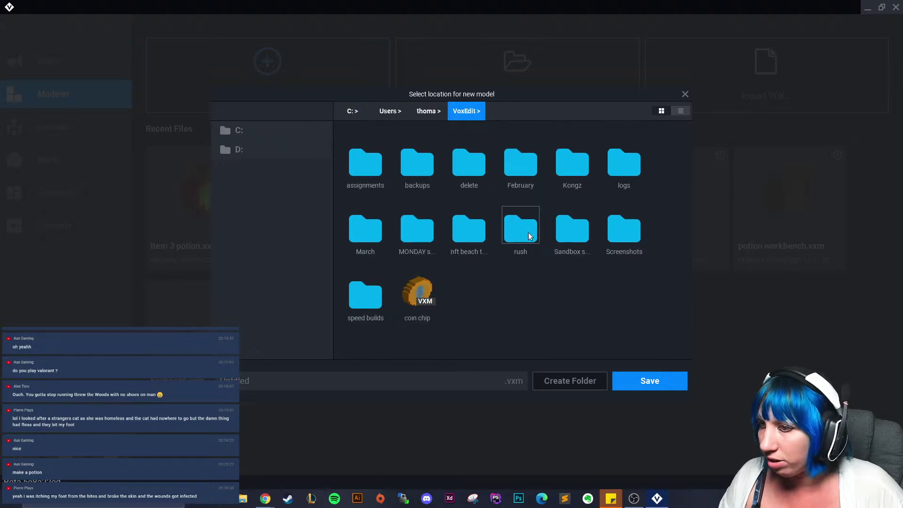
double_click(568, 233)
double_click(414, 294)
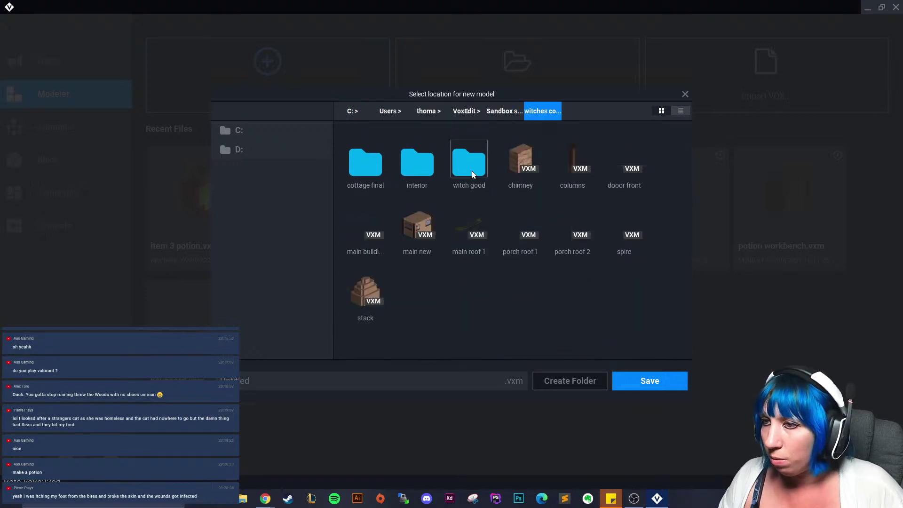
double_click(466, 171)
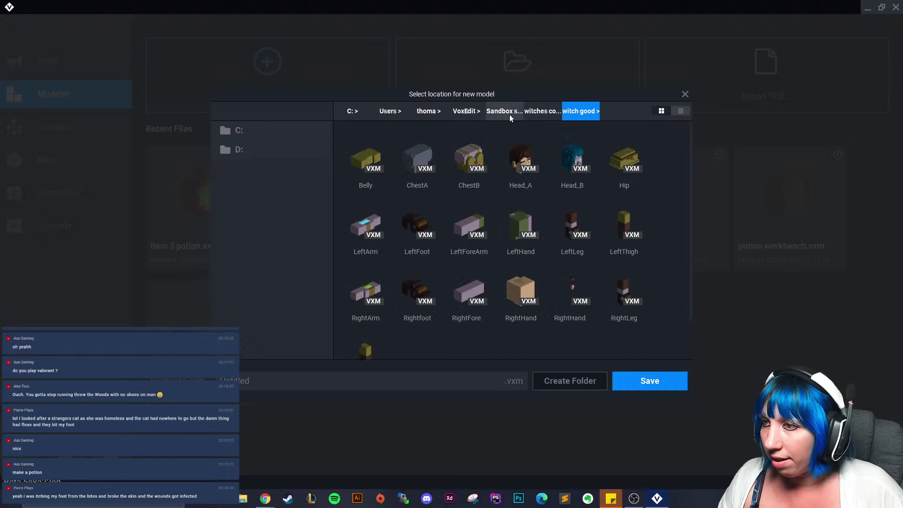
left_click(509, 114)
double_click(422, 158)
left_click(371, 380)
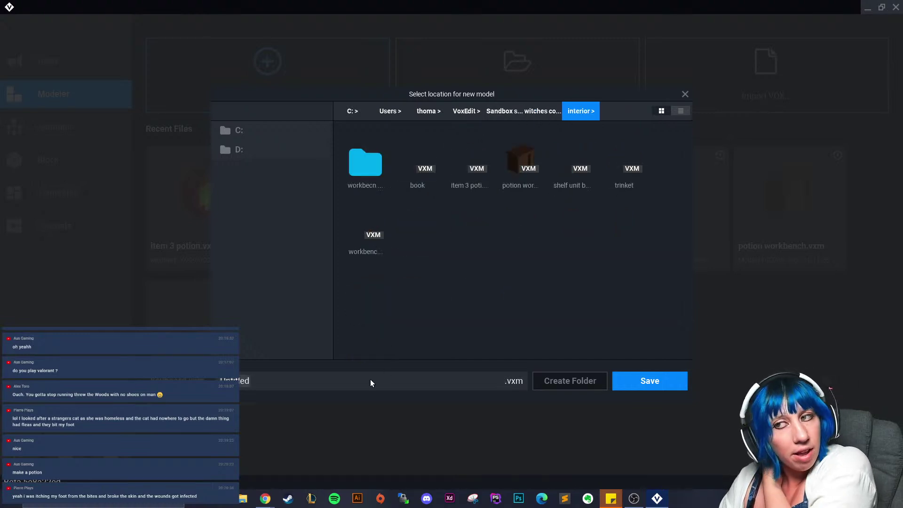
type("cauldron")
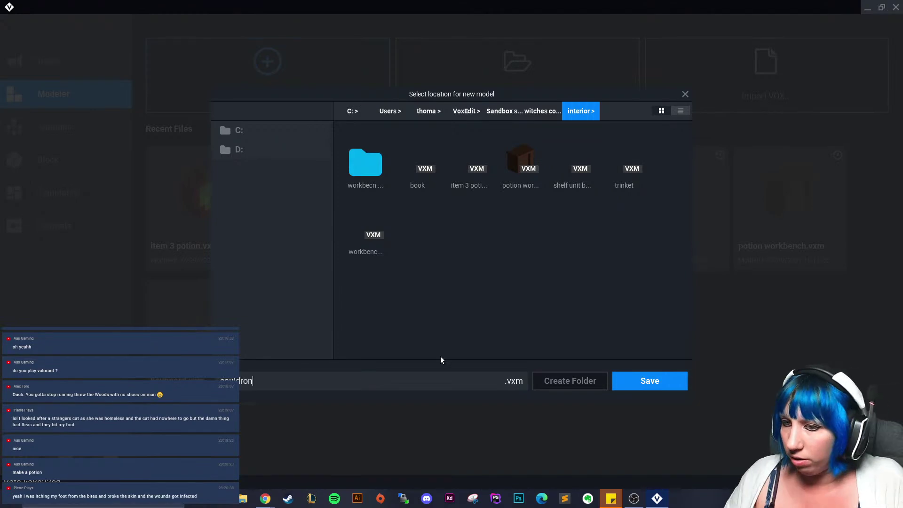
left_click(637, 377)
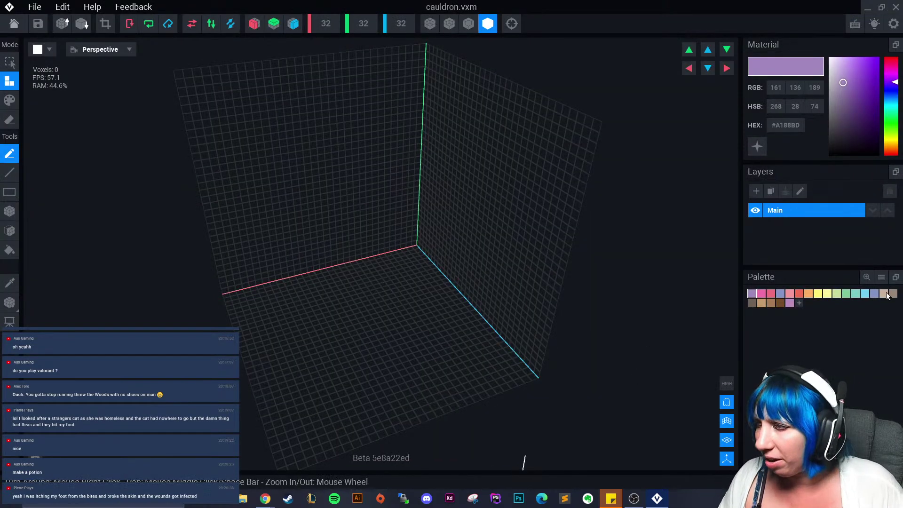
left_click(881, 277)
left_click(872, 296)
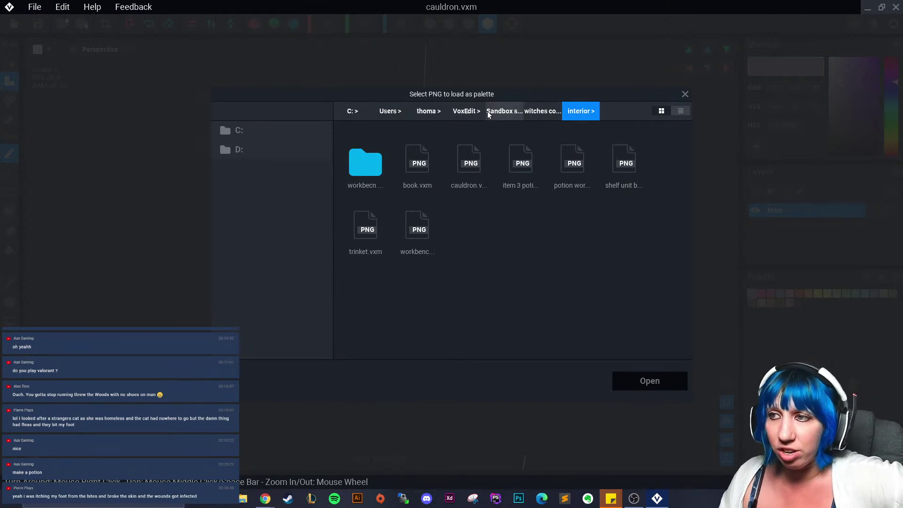
left_click(259, 132)
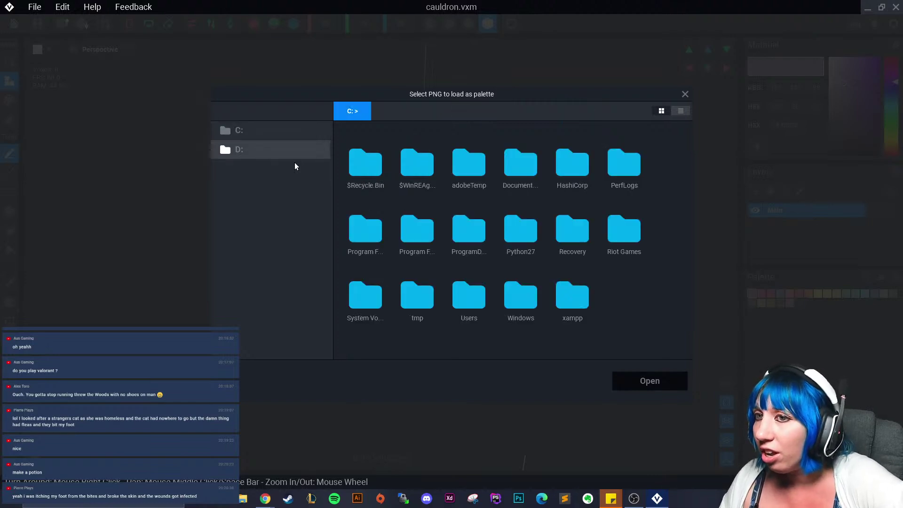
double_click(481, 304)
key("Escape")
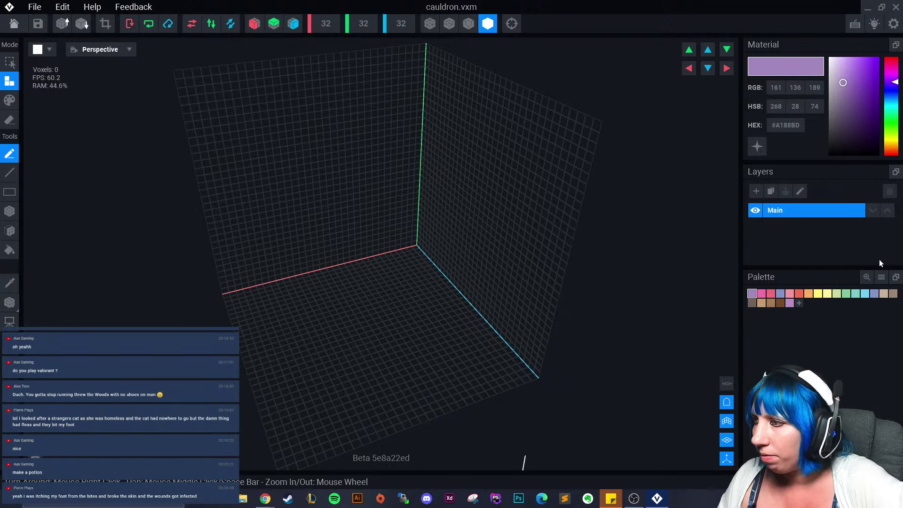
- Load the large colour palette for the cauldron from a PNG file in the Downloads folder
left_click(881, 277)
left_click(844, 301)
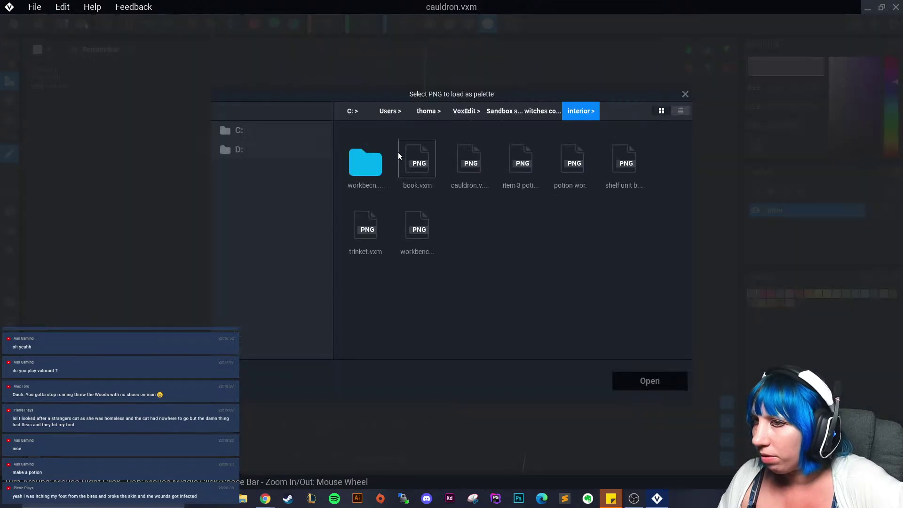
left_click(266, 132)
double_click(473, 304)
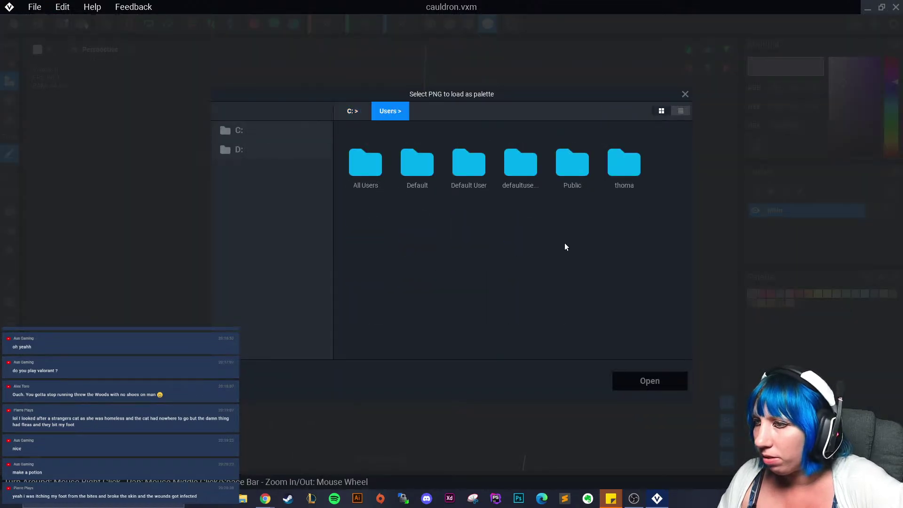
double_click(617, 179)
scroll(421, 266, "down", 1)
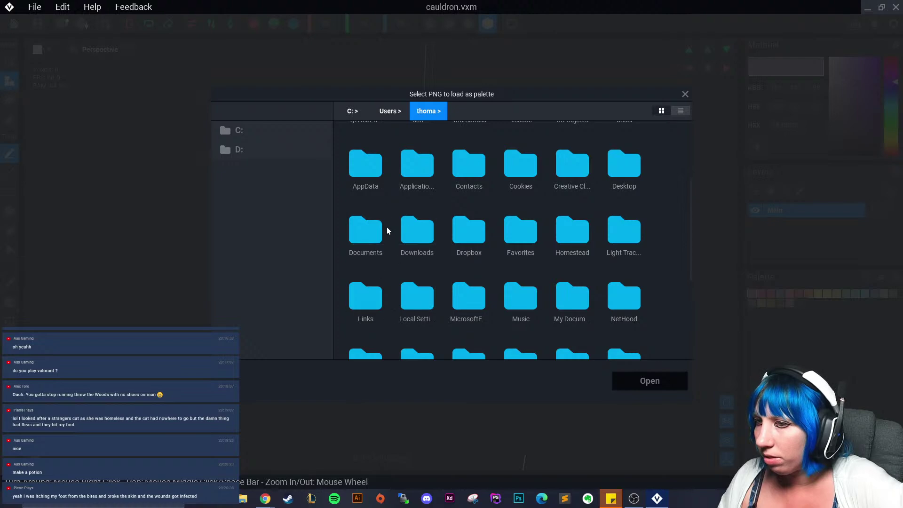
double_click(416, 231)
scroll(620, 313, "down", 8)
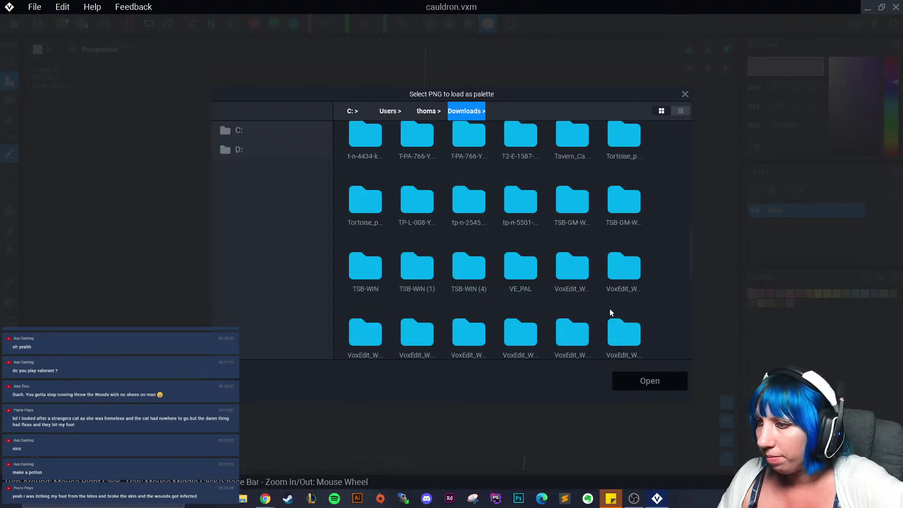
left_click(621, 317)
left_click(649, 381)
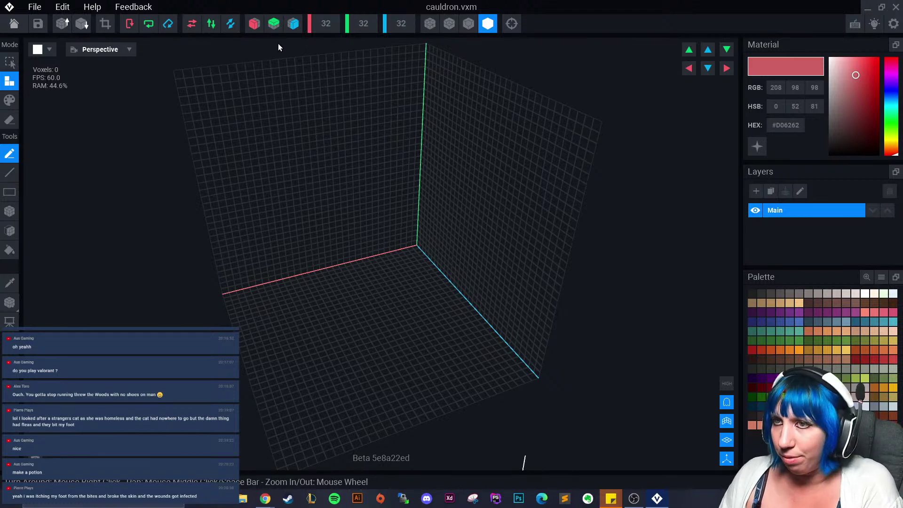
- Turn on X and Z symmetry and build a one-voxel-thick dark grey #423F3E slab of about 8 by 8 voxels at the floor's centre
left_click(255, 24)
left_click(290, 25)
right_click_drag(325, 209, 273, 258)
middle_click_drag(225, 228, 268, 139)
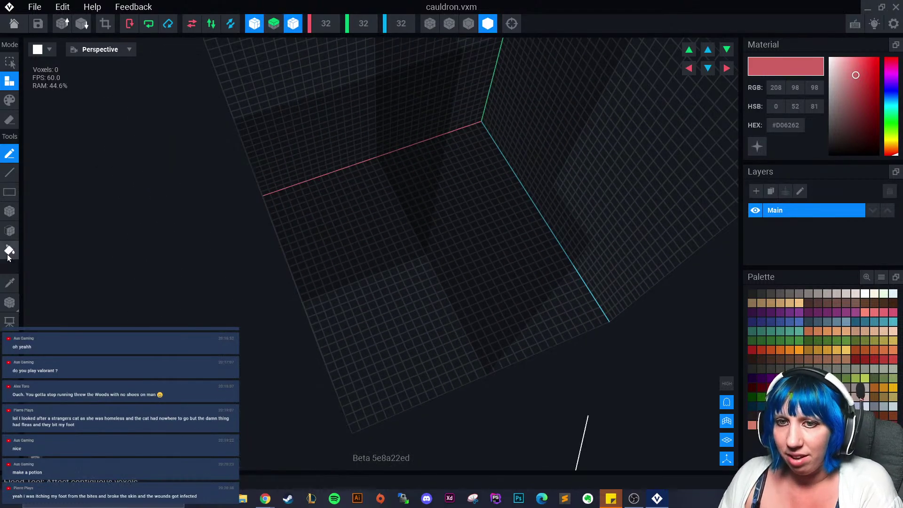
left_click(9, 211)
scroll(415, 301, "up", 5)
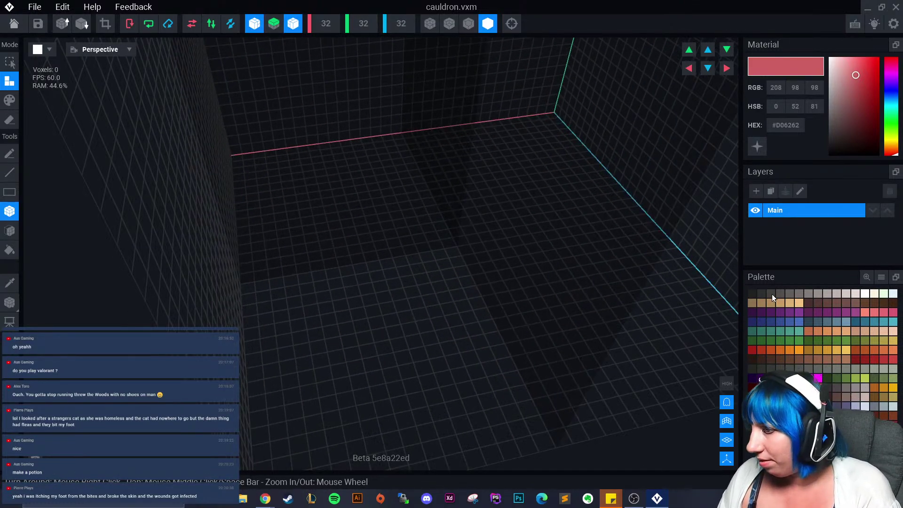
left_click(772, 294)
mouse_move(452, 263)
left_mouse_down()
mouse_move(427, 290)
mouse_move(431, 277)
left_mouse_up()
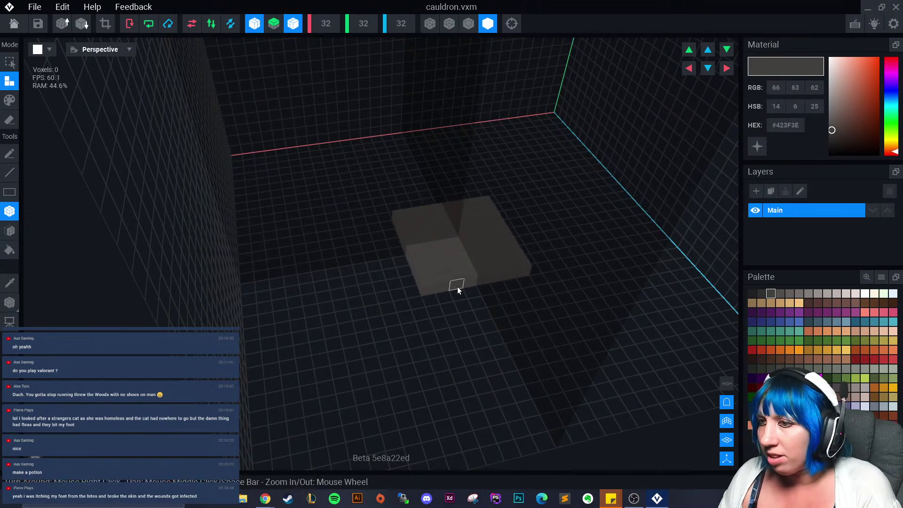
- Show voxel outlines, extend the slab's sides into a stepped round disc, and extrude the disc to five voxels high
left_click(447, 301)
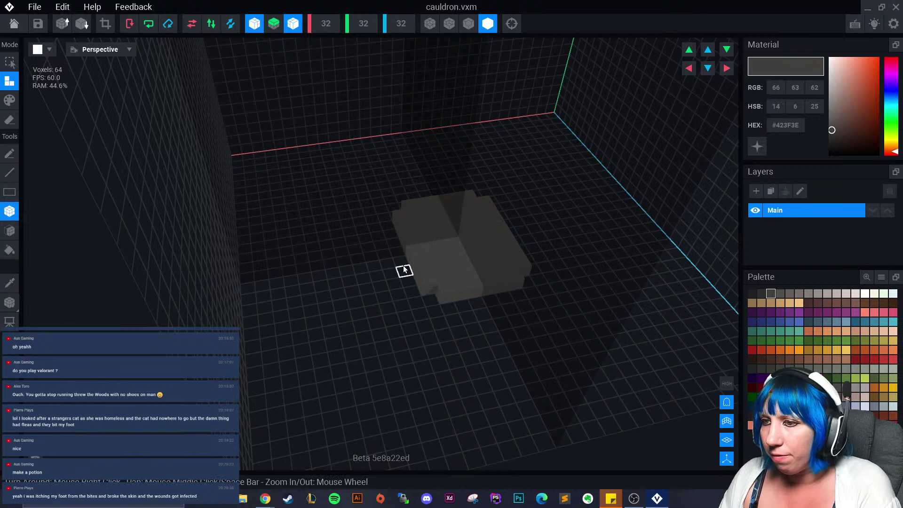
left_click(468, 24)
scroll(424, 204, "up", 2)
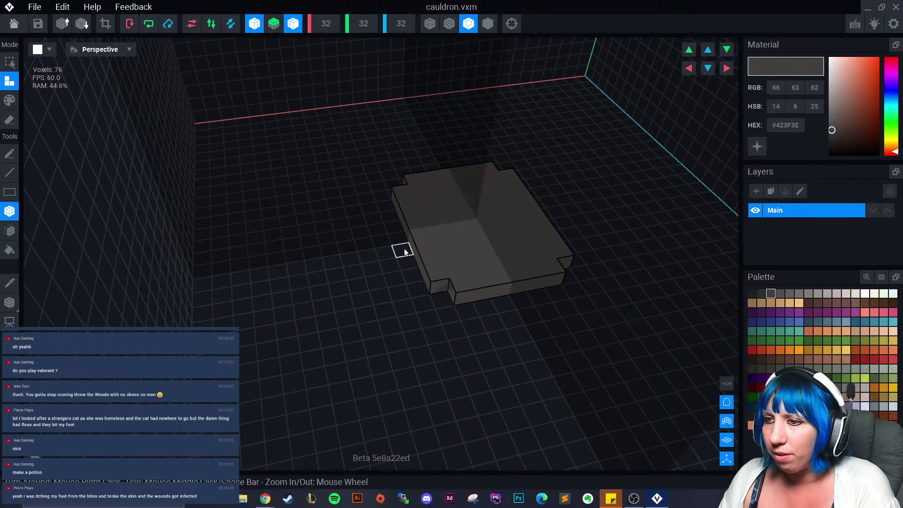
left_click(408, 277)
right_click_drag(408, 278, 362, 308)
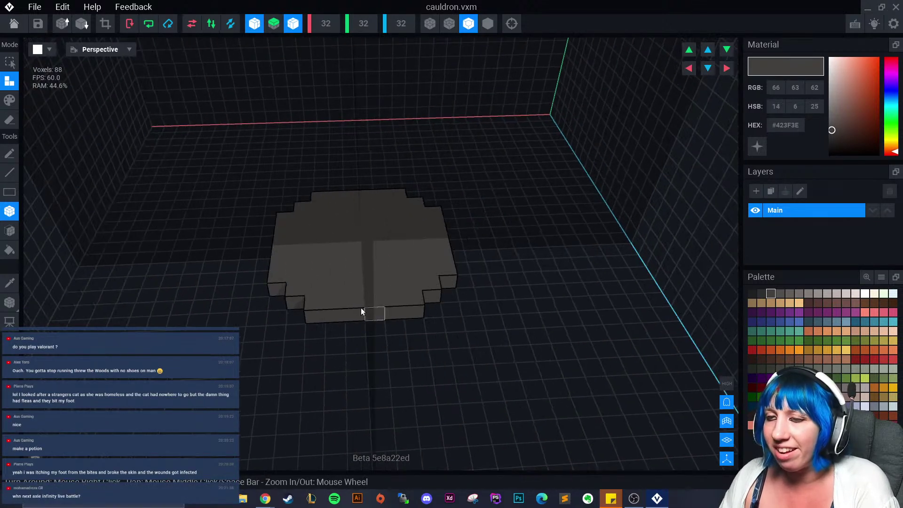
left_click(17, 229)
left_click_drag(357, 225, 78, 191)
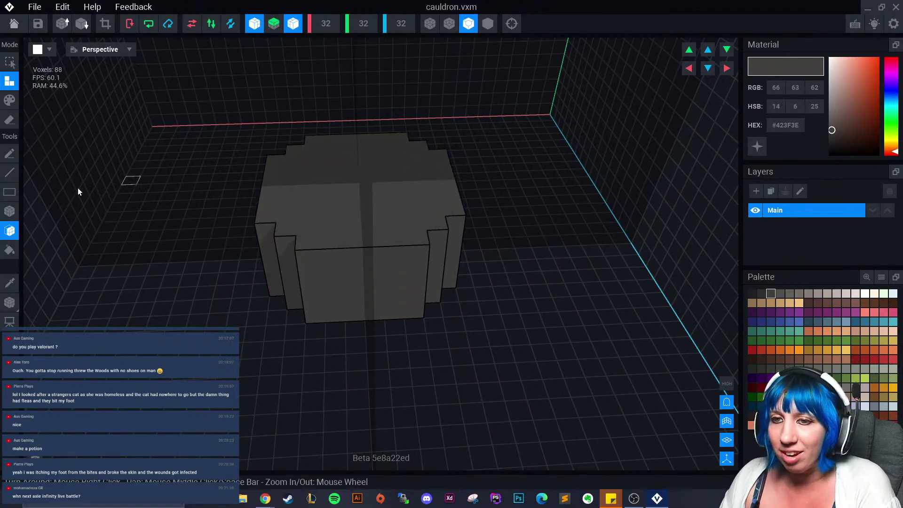
- Widen the upper part of the body with a stepped ring of boxes all around, leaving the base narrower
left_click(10, 211)
right_click_drag(75, 202, 281, 205)
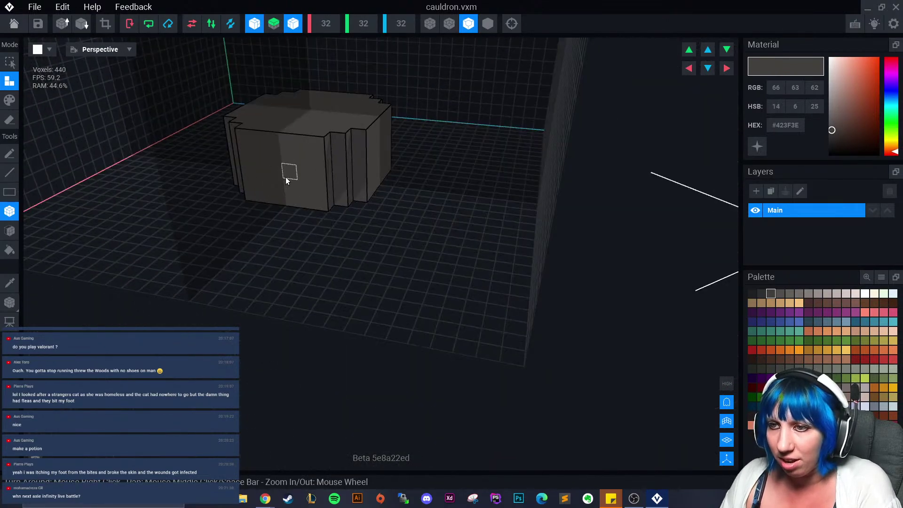
right_click_drag(316, 151, 369, 146)
left_click(344, 148)
left_click(362, 159)
left_click(380, 193)
left_click_drag(369, 145, 418, 183)
right_click_drag(419, 184, 356, 272)
left_click(413, 201)
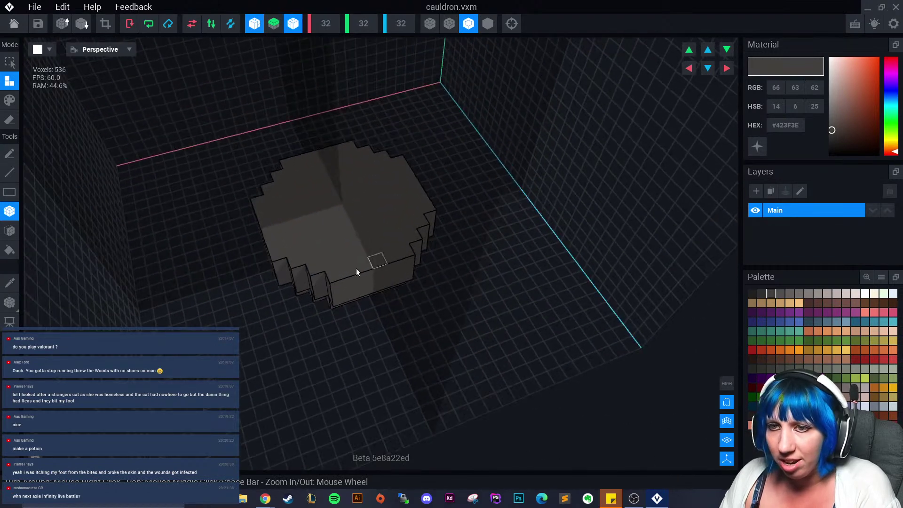
- Extrude the top face of the widened body upward by three voxels in total
left_click(10, 230)
left_click(329, 198)
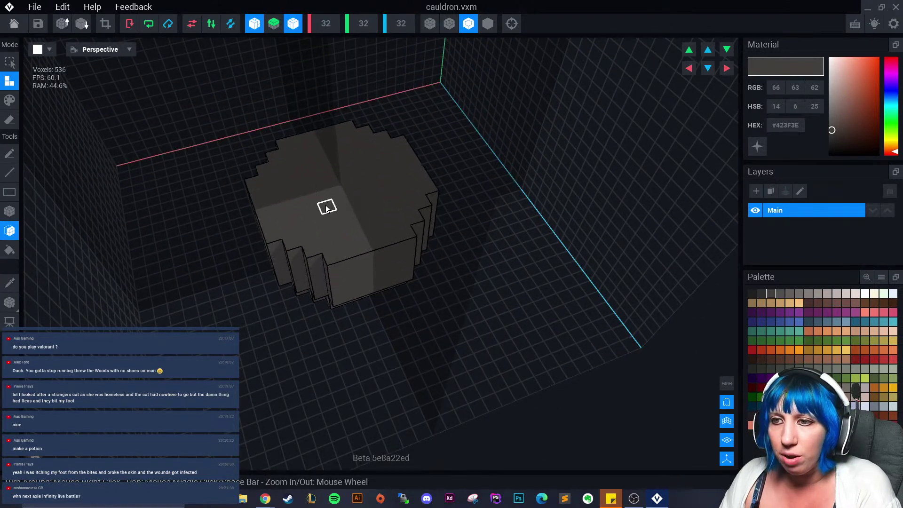
left_click(10, 211)
left_click(261, 195)
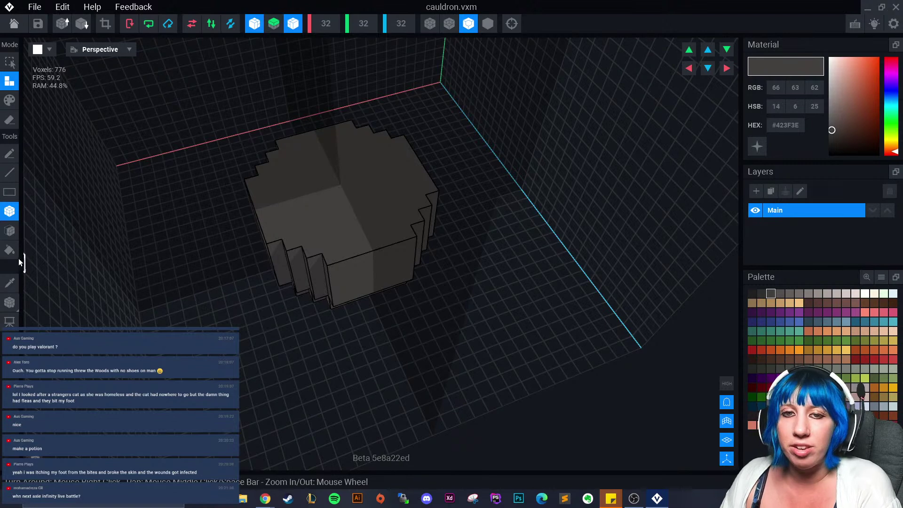
left_click(10, 230)
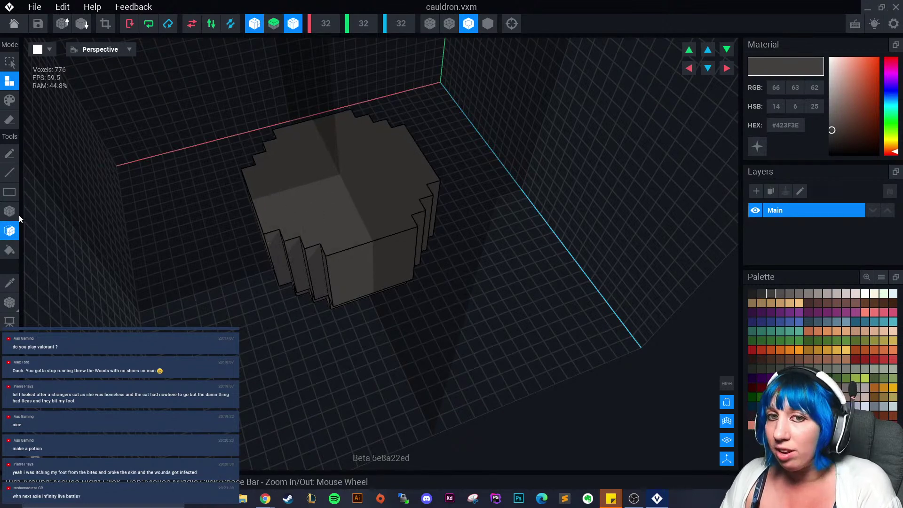
- Add a one-voxel-high rim projecting around the top edge of the body, including its stepped corners
left_click(16, 215)
right_click_drag(198, 217, 252, 216)
left_click(254, 216)
left_click(282, 225)
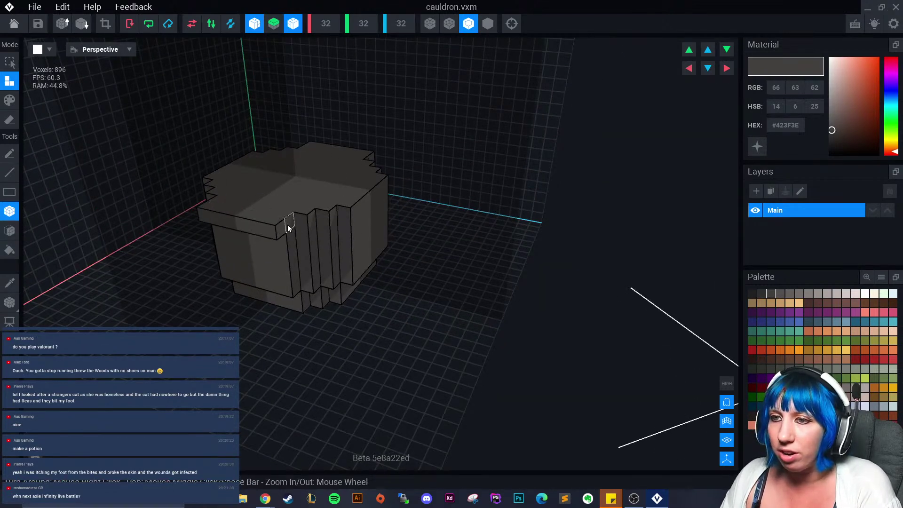
left_click(287, 225)
right_click_drag(325, 215, 374, 228)
left_click(403, 218)
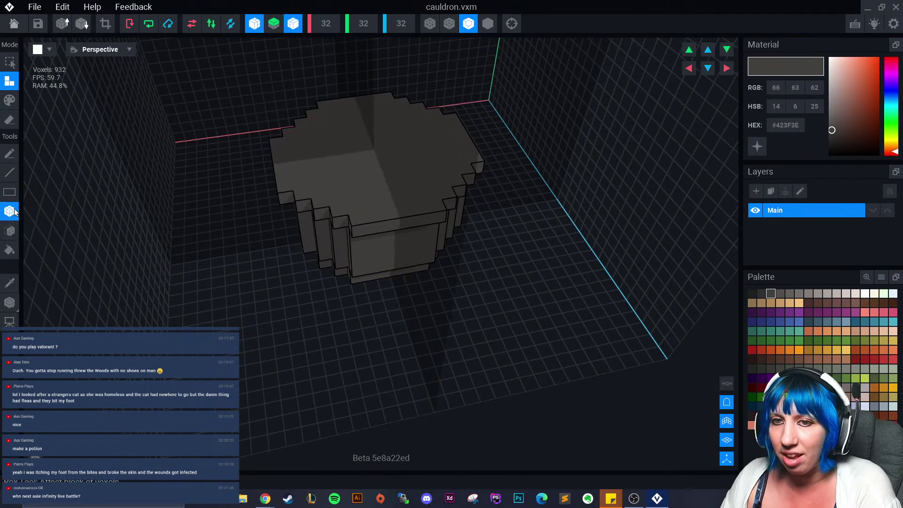
- Extrude the top upward by two voxels to thicken the rim, and fill in notches at the rim's corners
left_click(10, 230)
right_click_drag(343, 167, 342, 165)
left_click(343, 167)
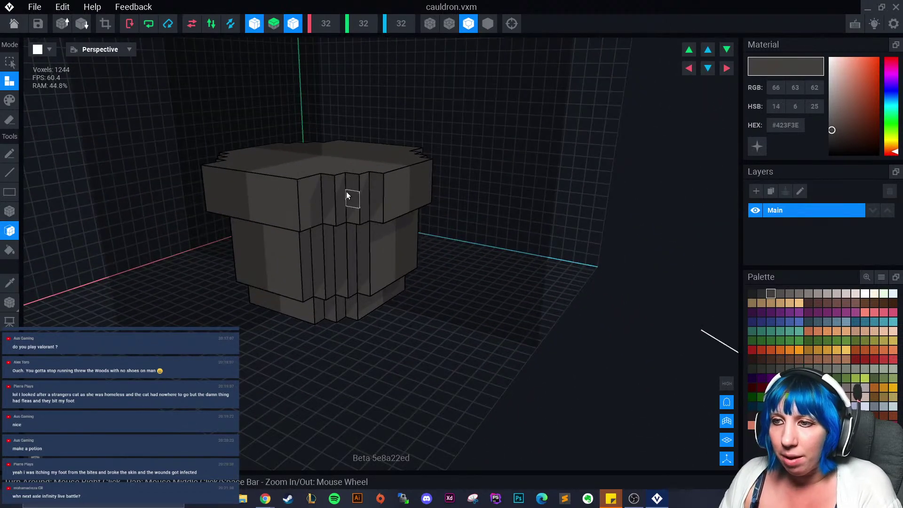
left_click(362, 190)
right_click_drag(360, 206, 187, 241)
left_click(368, 219)
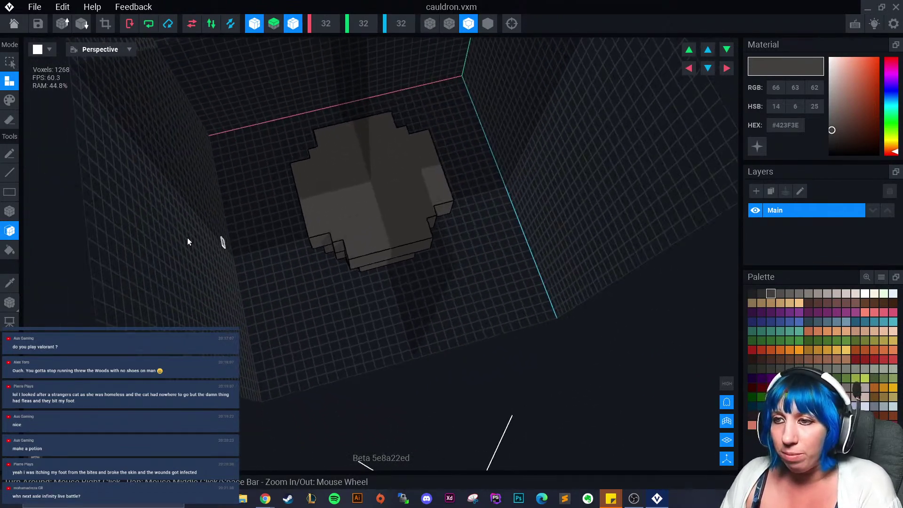
- Flood-paint the whole cauldron with the darker grey #302F2F
left_click(758, 294)
left_click(9, 100)
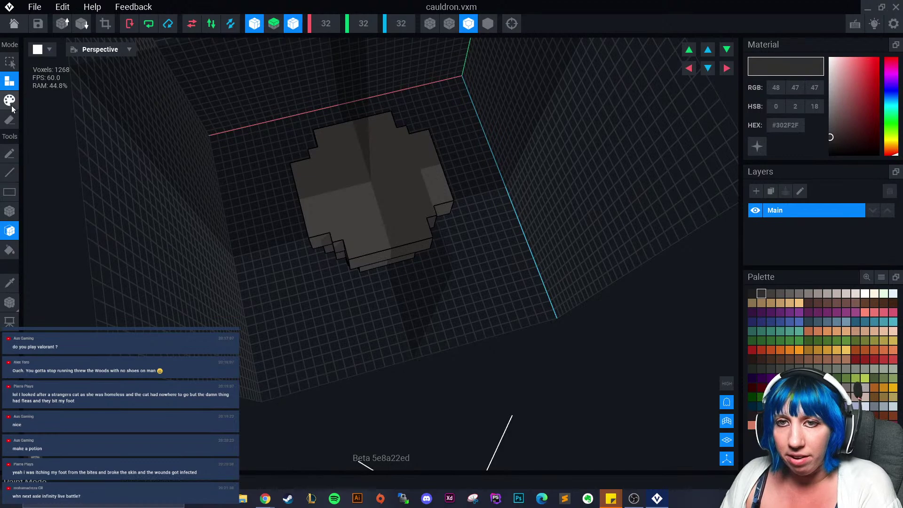
left_click(9, 250)
left_click(353, 225)
right_click_drag(353, 227, 370, 278)
scroll(371, 274, "up", 2)
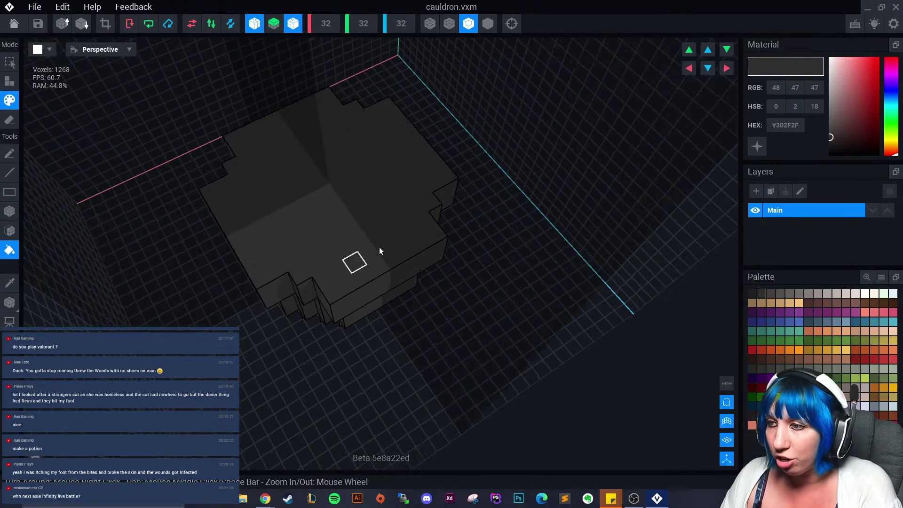
- Sample the body's grey #302F2F and build mirrored U-shaped handles on two opposite sides of the cauldron's rim
left_click(751, 293)
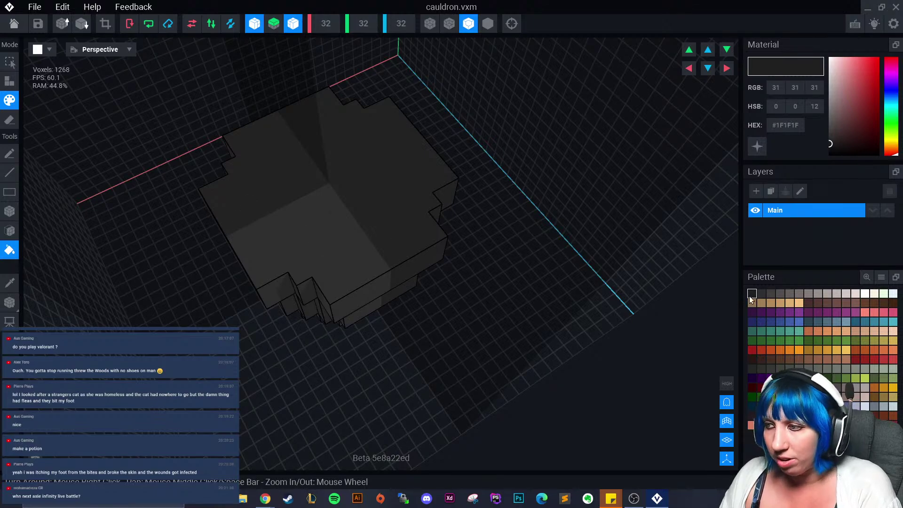
right_click_drag(252, 232, 239, 232)
key("i")
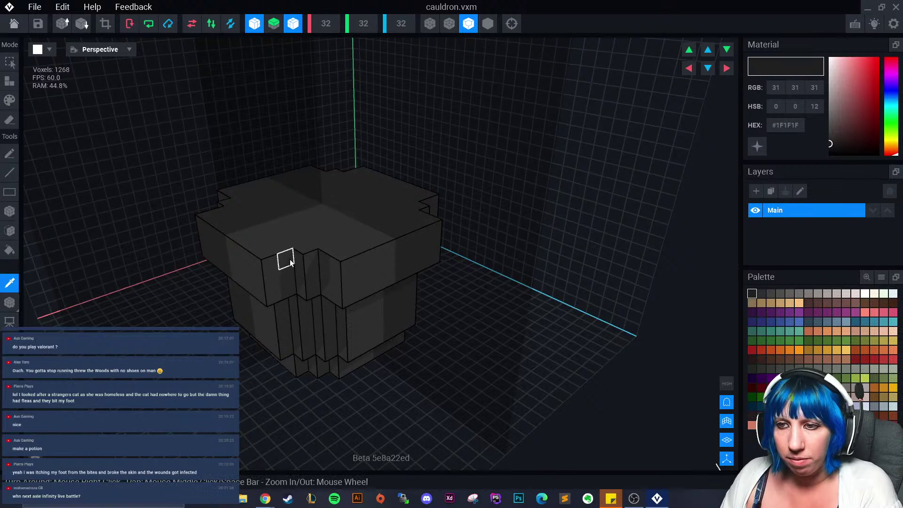
left_click(290, 263)
mouse_move(371, 247)
right_mouse_down()
mouse_move(391, 246)
mouse_move(367, 250)
right_mouse_up()
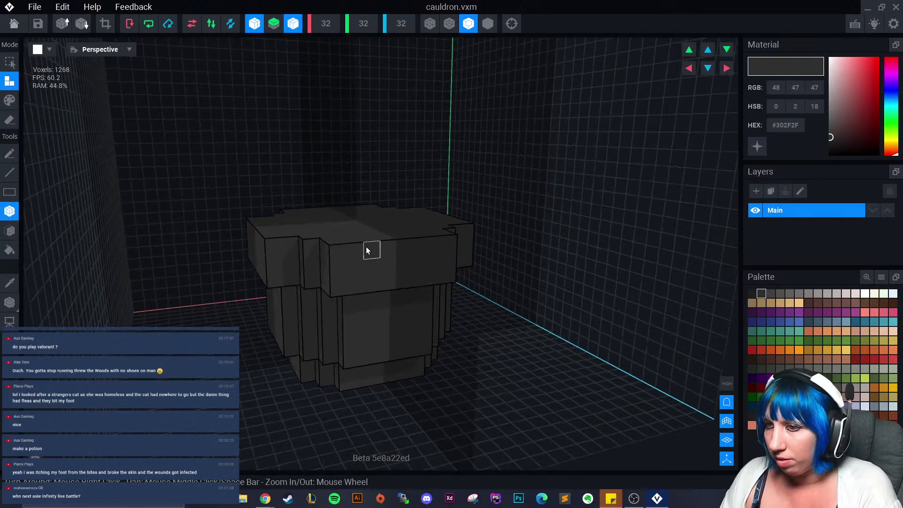
left_click(356, 253)
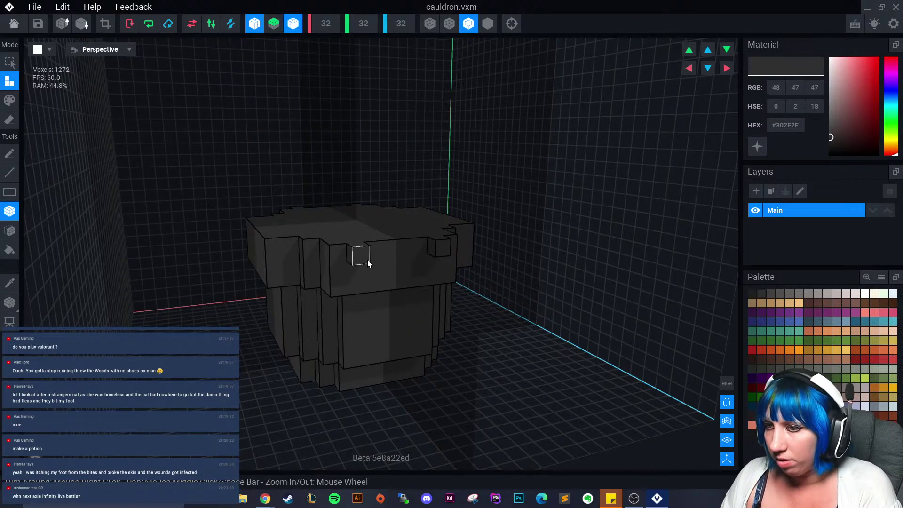
right_click_drag(366, 260, 365, 242)
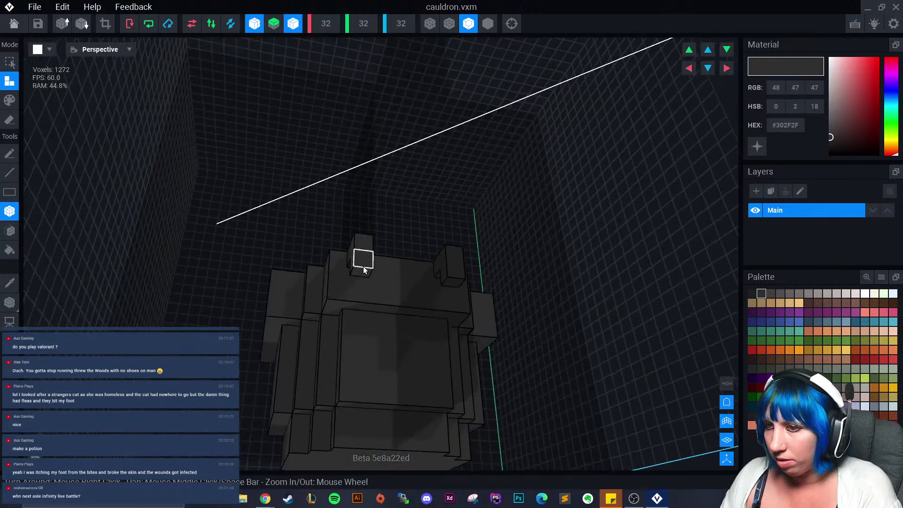
left_click(363, 277)
left_click(364, 291)
right_click_drag(364, 291, 346, 106)
- Paint both handles brown #6F4A20 using face painting
left_click(873, 397)
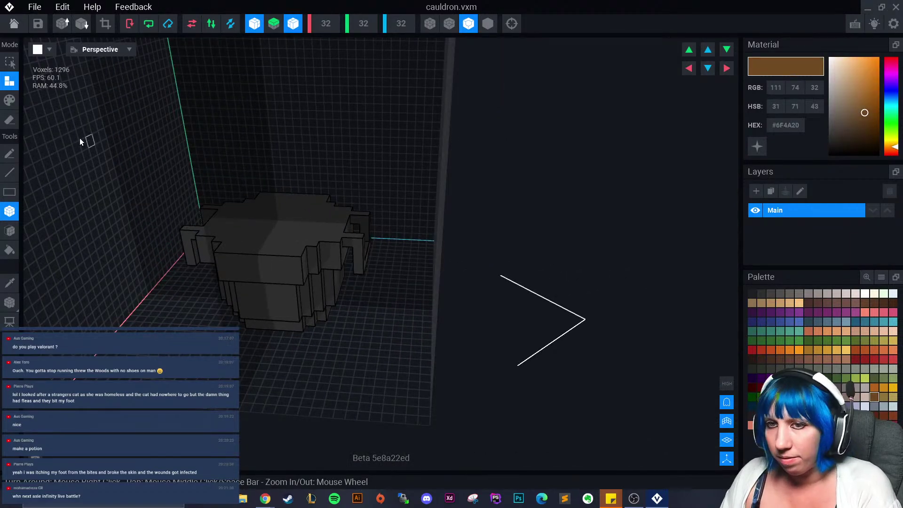
left_click(10, 100)
left_click(10, 230)
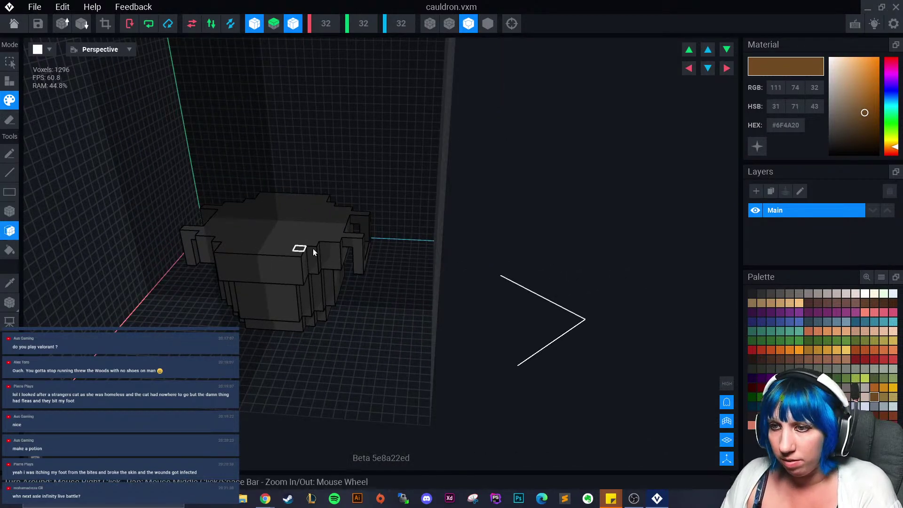
left_click(352, 244)
mouse_move(353, 244)
right_mouse_down()
mouse_move(380, 274)
mouse_move(403, 260)
mouse_move(397, 249)
right_mouse_up()
- Erase a one-voxel-deep mirrored groove in the cauldron's top, following the stepped outline inside the rim
left_click(9, 120)
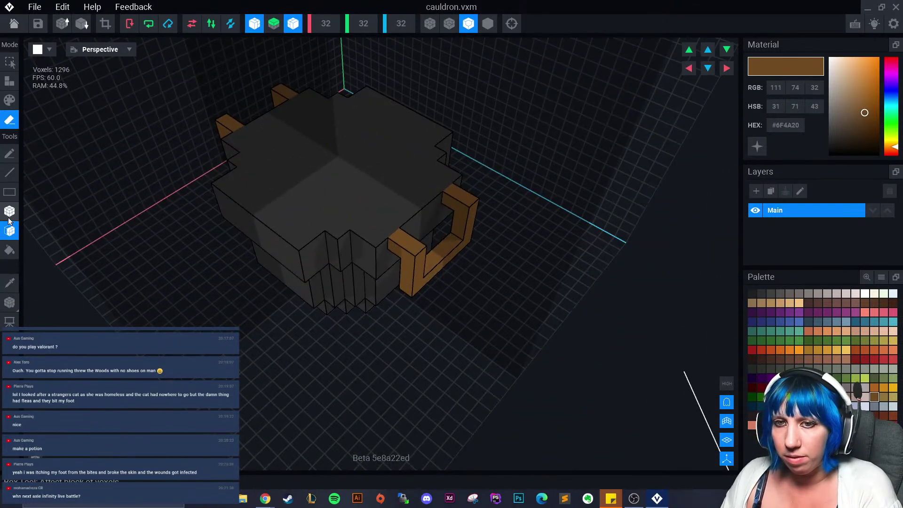
left_click(10, 211)
right_click_drag(282, 209, 313, 206)
left_click(301, 205)
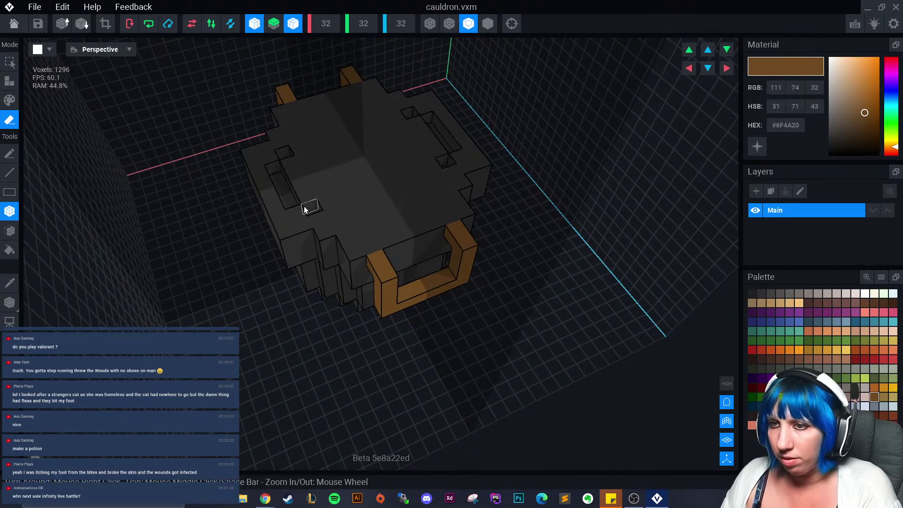
left_click(302, 209)
left_click(325, 215)
left_click(333, 216)
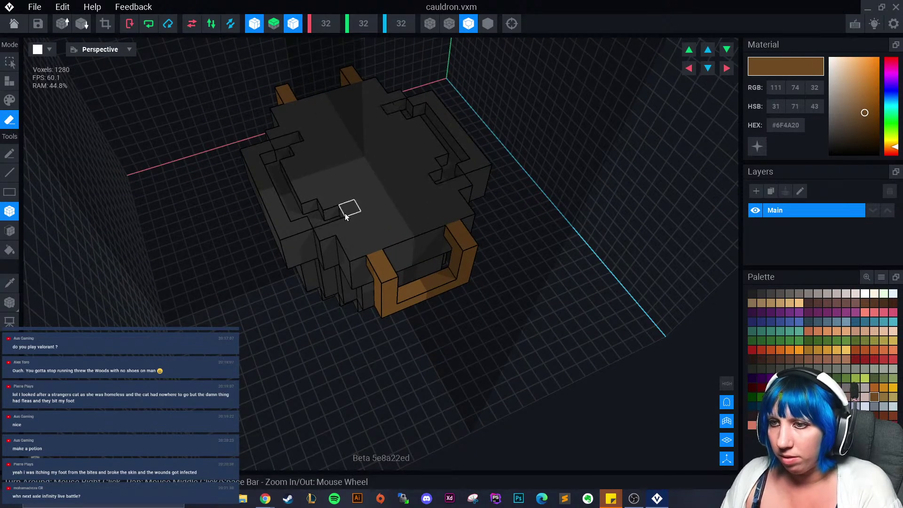
left_click(346, 211)
left_click(330, 207)
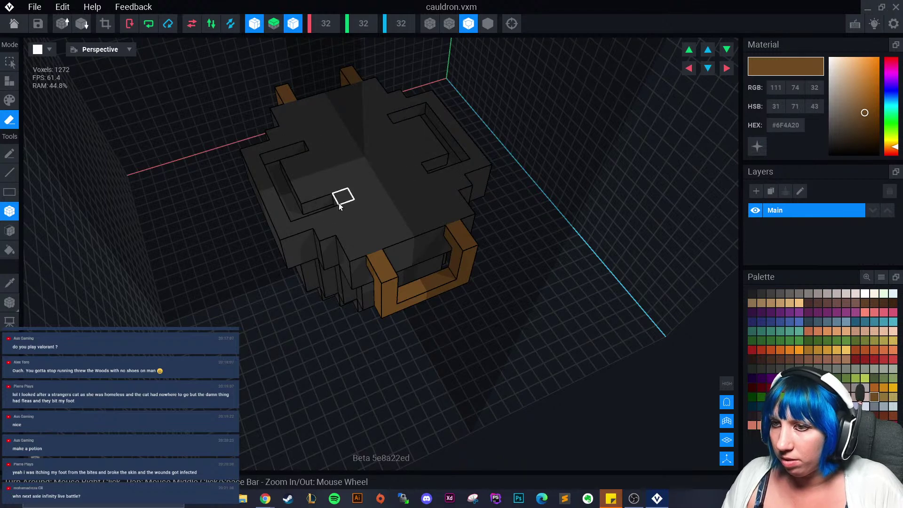
left_click_drag(348, 209, 384, 202)
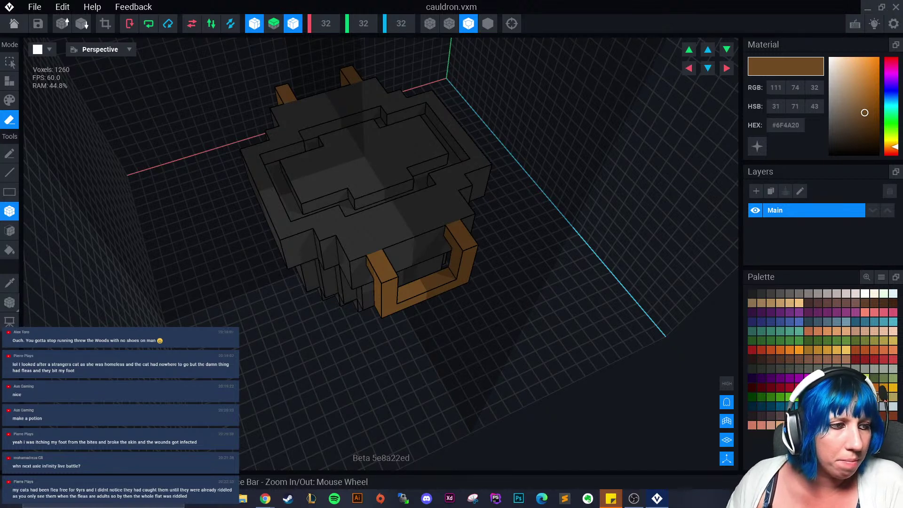
- Erase the raised island inside the groove and extend the recess toward both handles, leaving a stepped rim
mouse_move(293, 167)
left_mouse_down()
mouse_move(353, 187)
mouse_move(368, 174)
mouse_move(347, 141)
left_mouse_up()
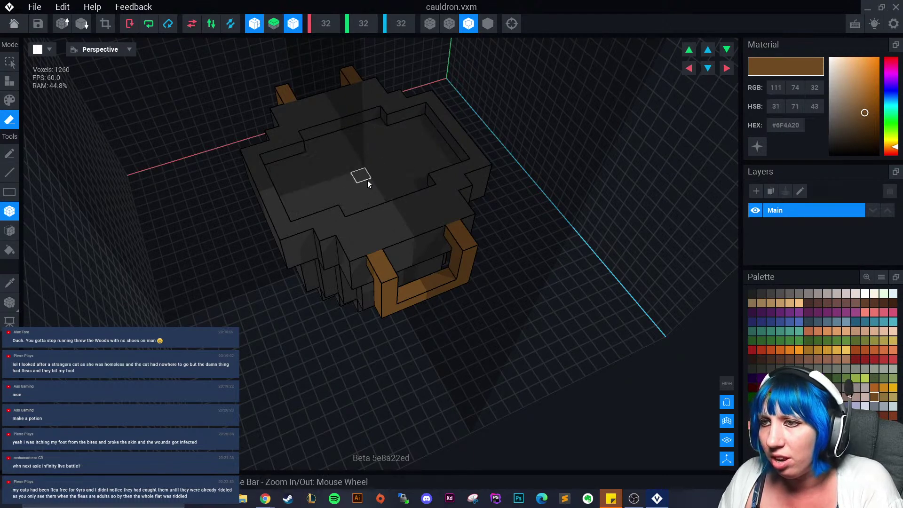
right_click_drag(368, 180, 312, 125)
left_click_drag(312, 125, 331, 105)
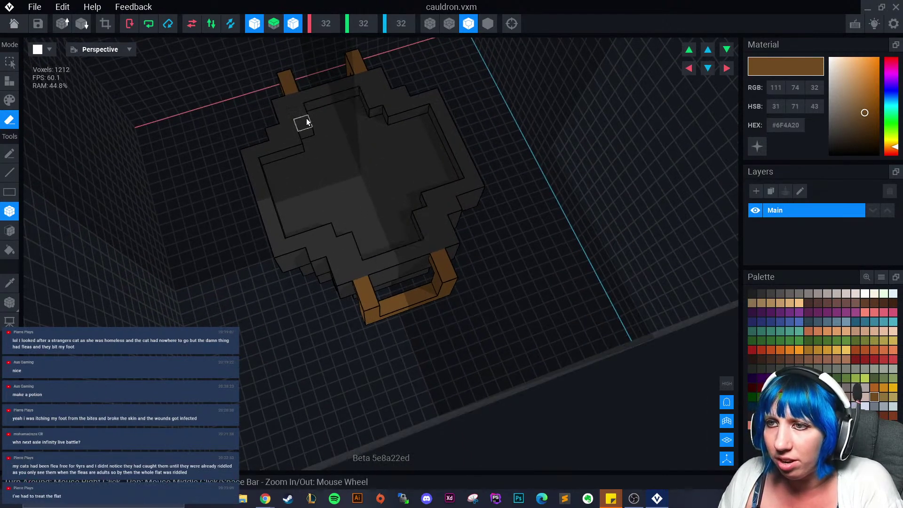
left_click(351, 280)
- Deepen the cauldron's whole recess by one more voxel layer
right_click_drag(350, 280, 358, 266)
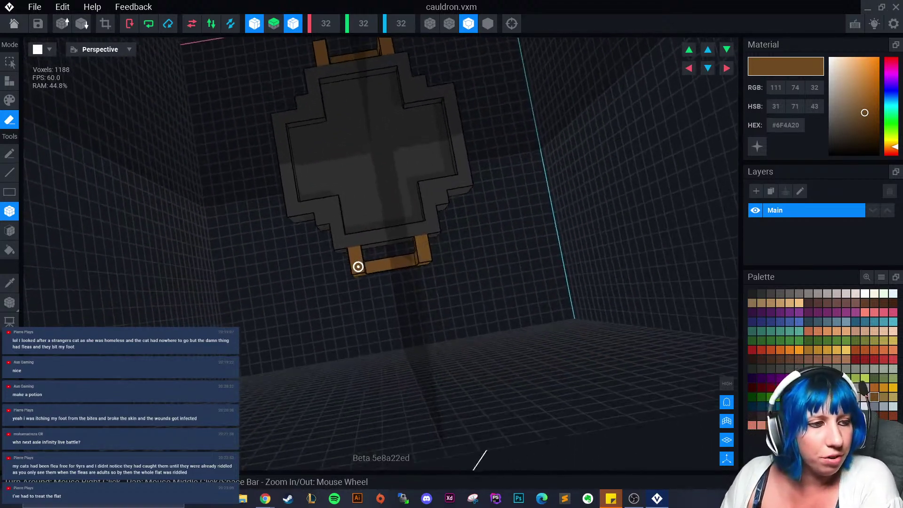
scroll(364, 244, "up", 5)
left_click(9, 231)
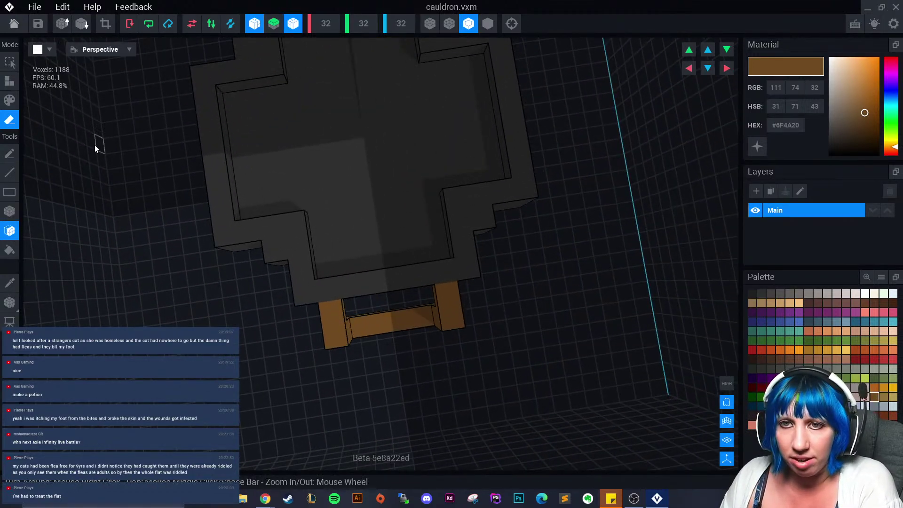
left_click(329, 167)
mouse_move(329, 166)
right_mouse_down()
mouse_move(499, 175)
mouse_move(774, 306)
right_mouse_up()
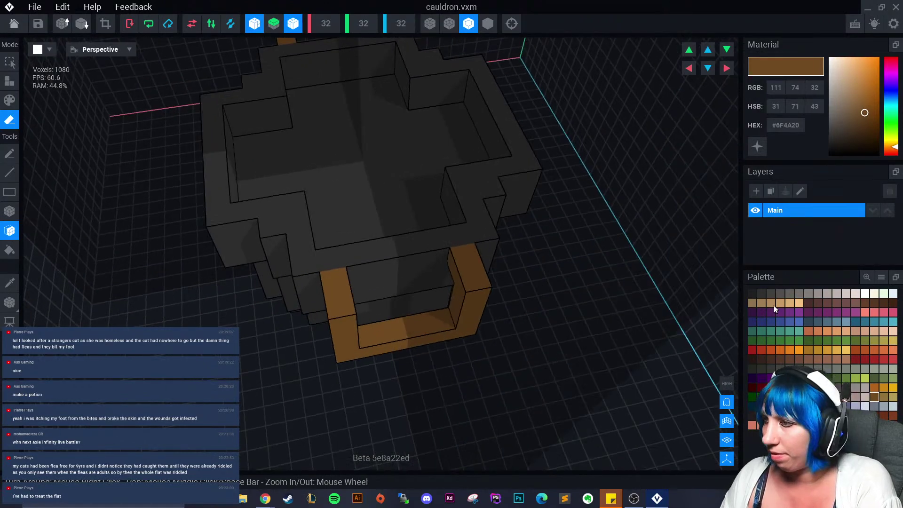
- Paint the recess floor near-black #1F1F1F
left_click(751, 293)
left_click(9, 100)
left_click(365, 193)
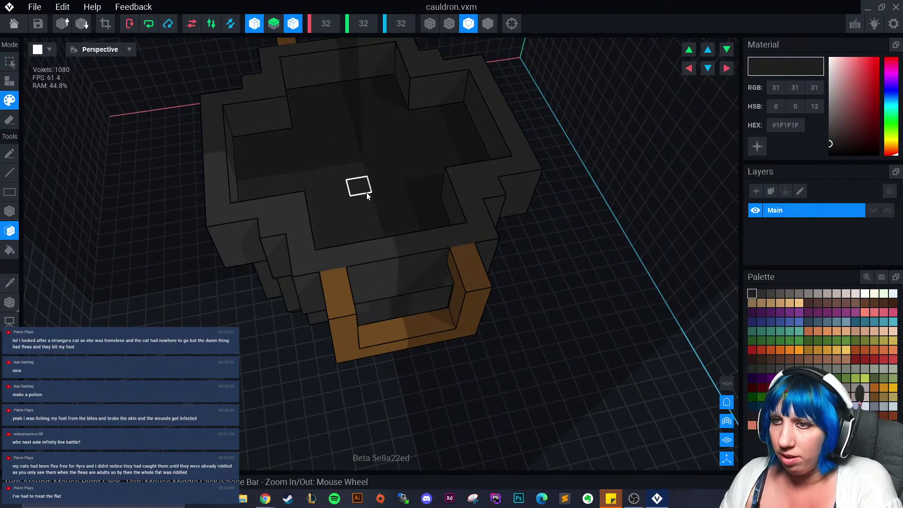
- Crop the model volume to fit the cauldron, making it 14 × 10 × 18
scroll(365, 193, "down", 3)
right_click_drag(366, 193, 384, 198)
left_click(105, 23)
- Try #948C3D on the recess floor as potion and repaint it olive green #757A34
scroll(243, 177, "down", 3)
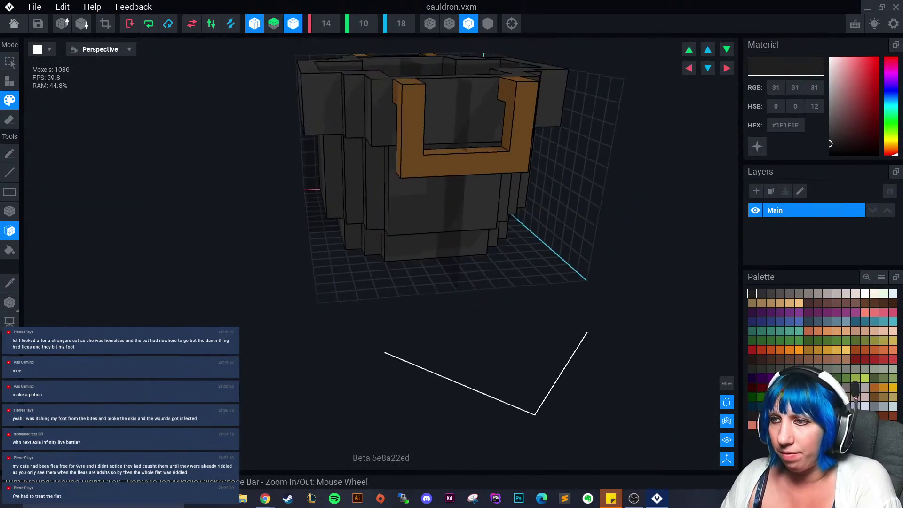
right_click_drag(397, 262, 396, 262)
scroll(378, 244, "up", 3)
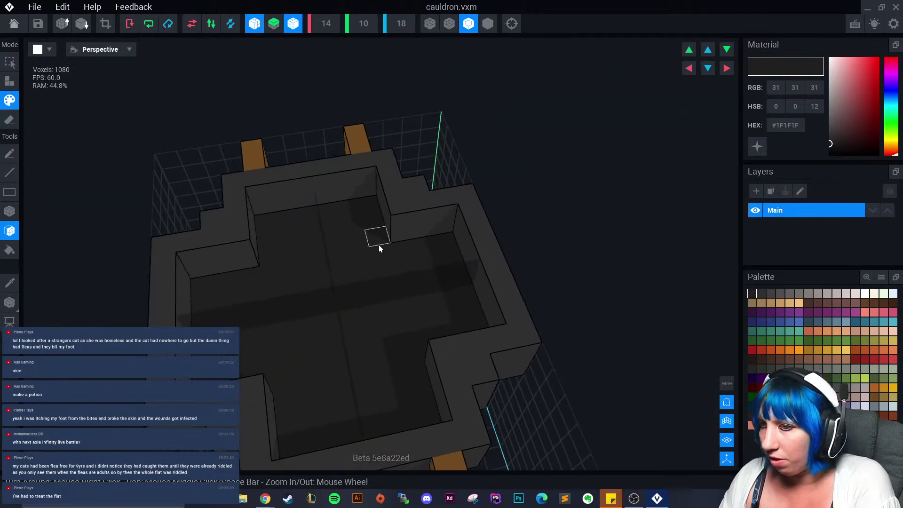
scroll(418, 312, "up", 3)
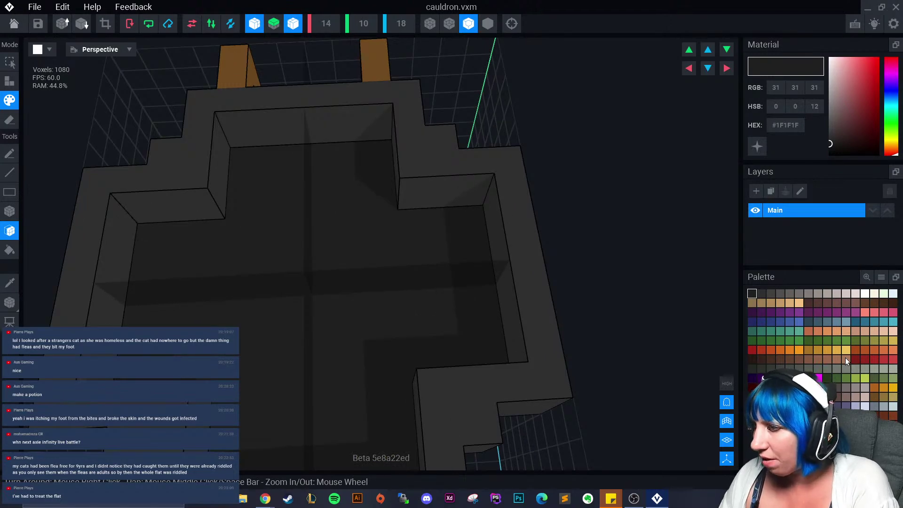
left_click(874, 340)
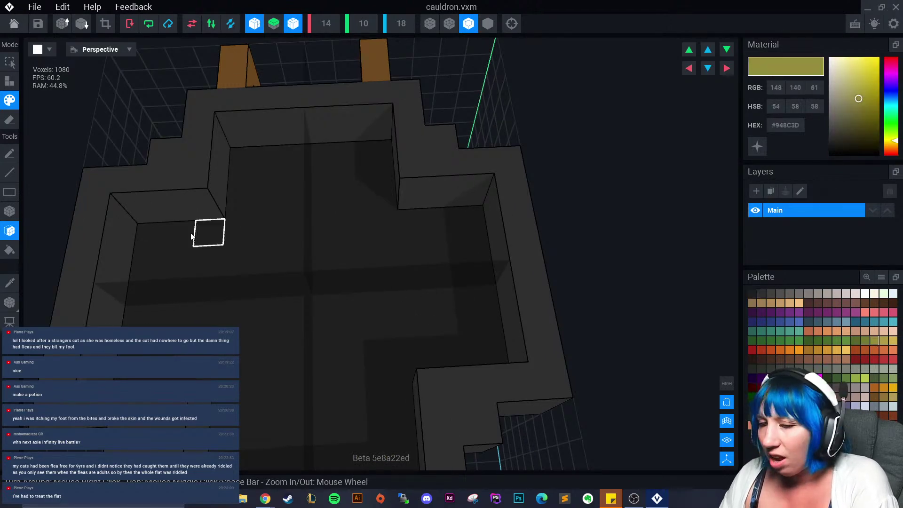
left_click(293, 262)
scroll(297, 314, "down", 4)
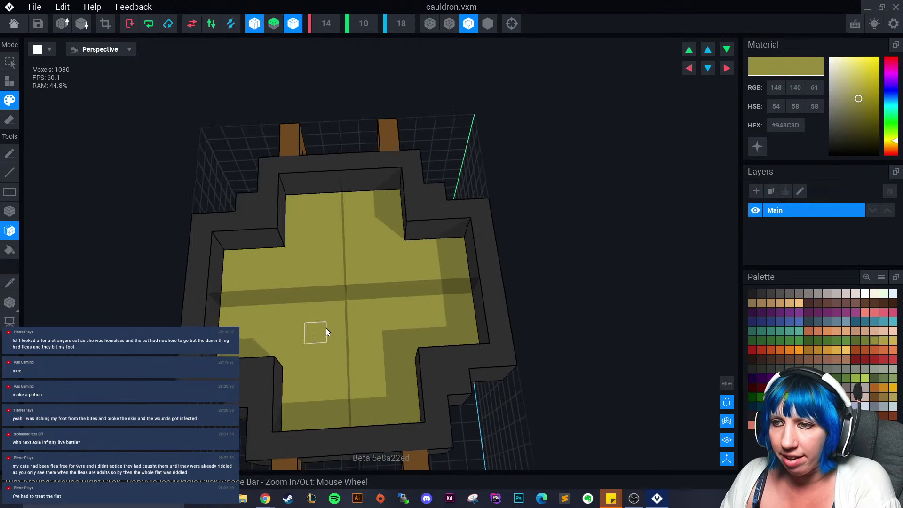
scroll(337, 333, "up", 4)
scroll(348, 337, "down", 3)
scroll(351, 348, "up", 2)
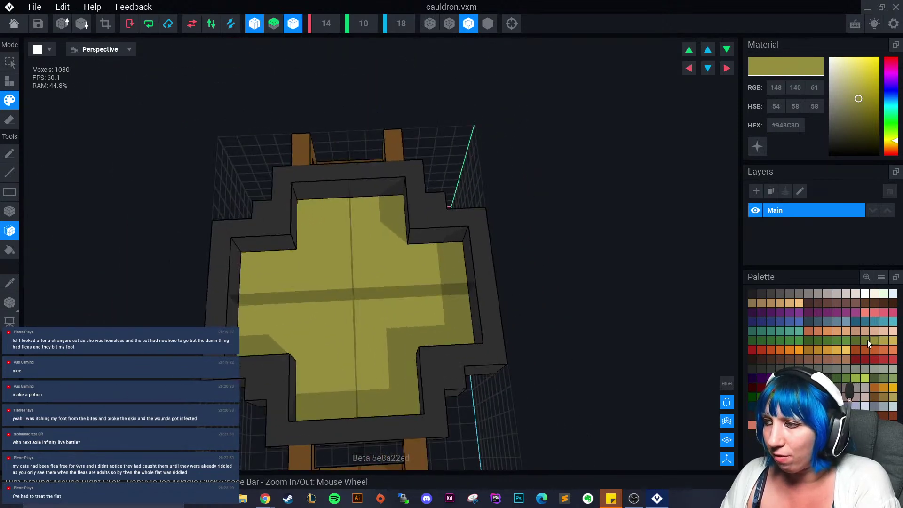
left_click(865, 340)
left_click(408, 332)
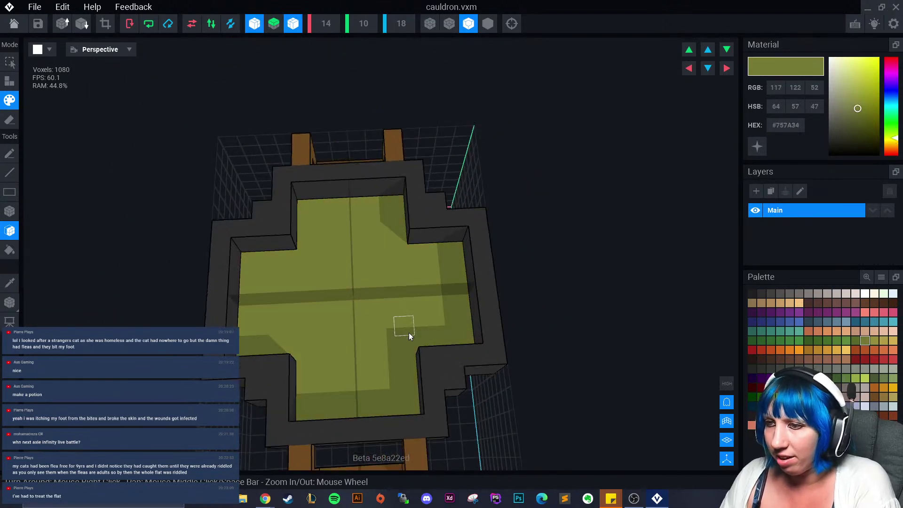
- Turn off mirroring and paint seven scattered single voxels of the potion surface green #486E2C
left_click(827, 340)
left_click(10, 211)
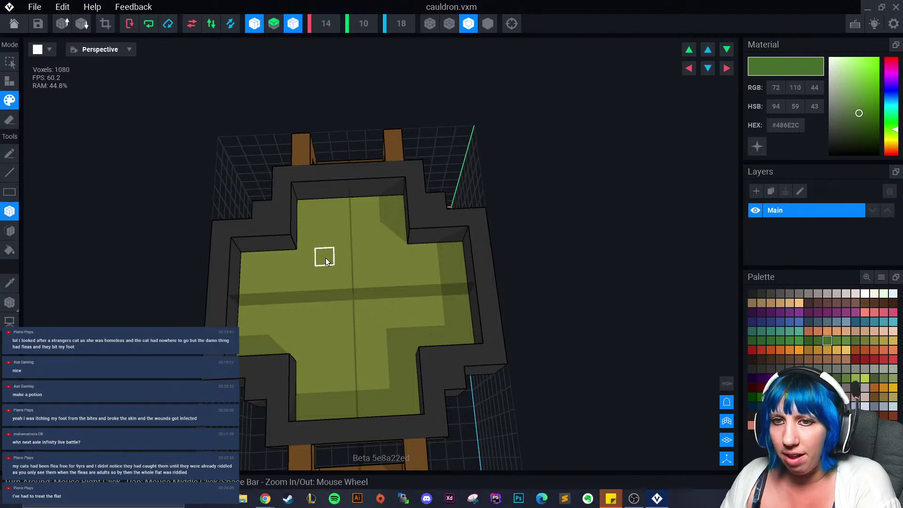
left_click(323, 256)
key("ctrl+z")
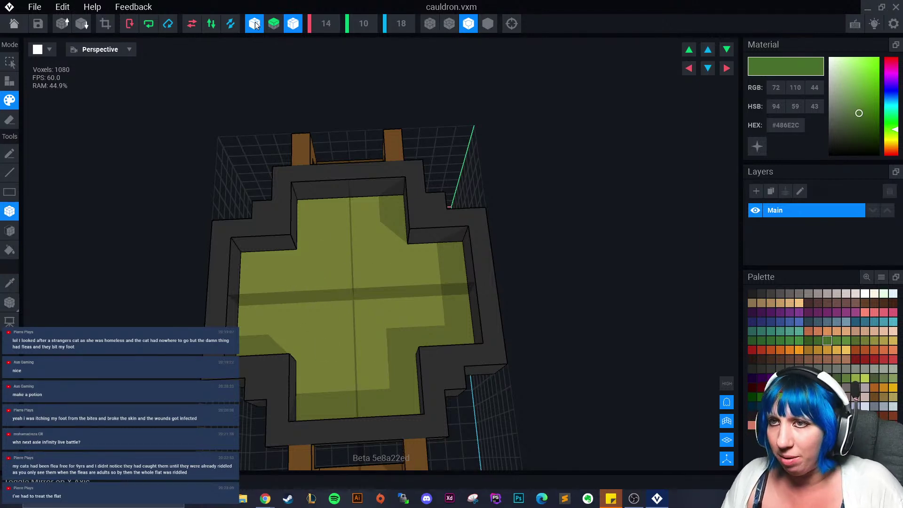
left_click(254, 25)
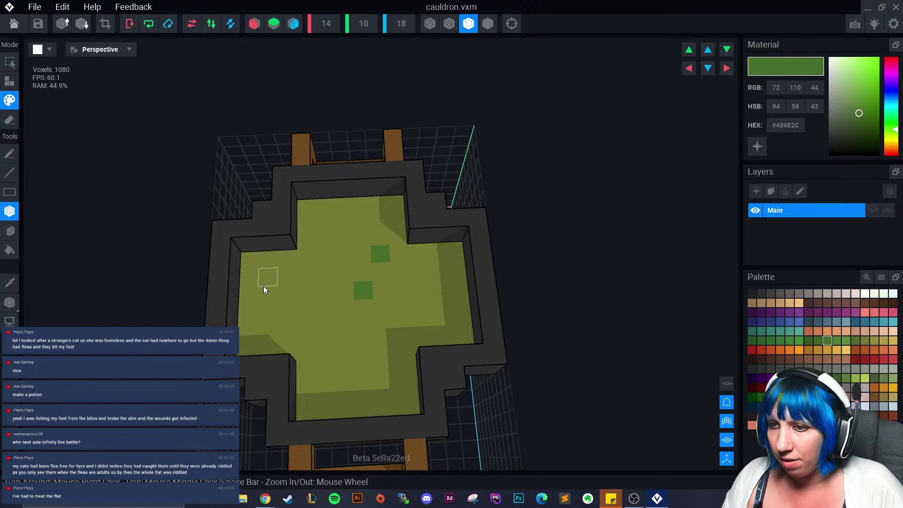
left_click(304, 330)
left_click(444, 272)
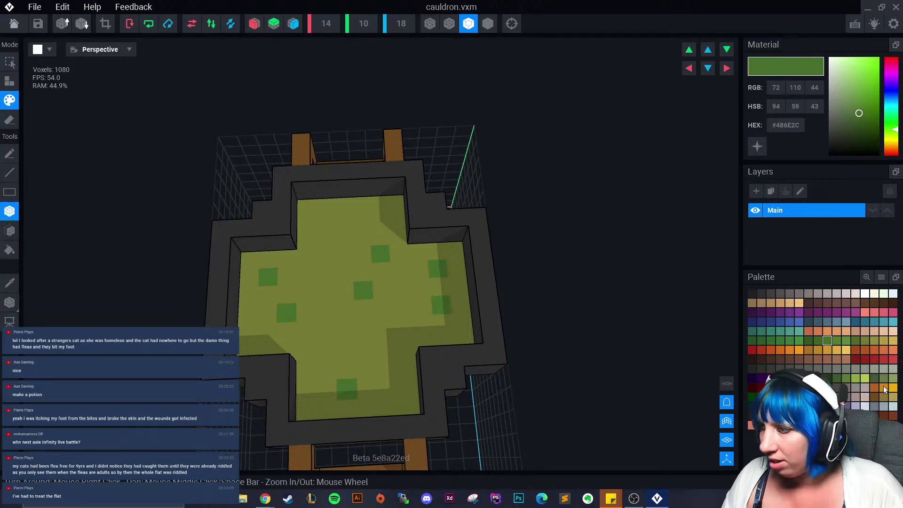
- Paint three scattered single voxels of the potion surface yellow-orange #E2AC44
left_click(836, 351)
left_click(405, 345)
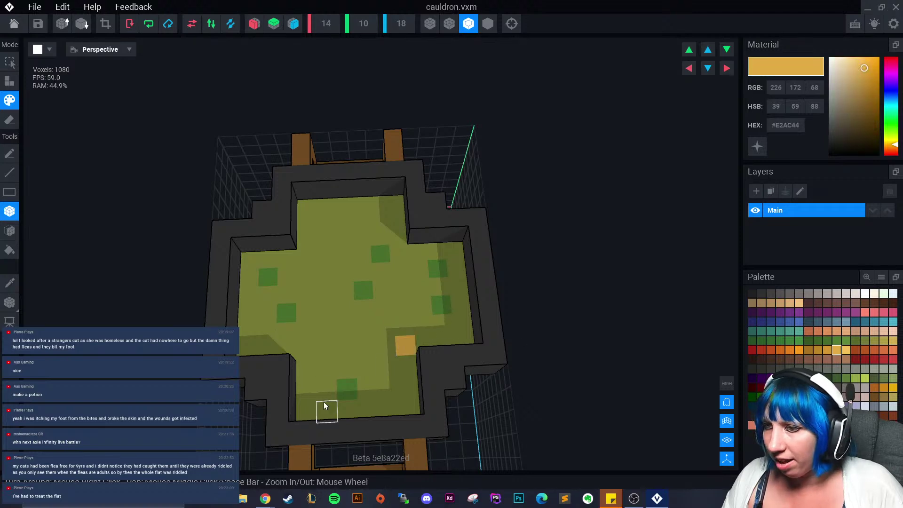
left_click(335, 238)
left_click(402, 288)
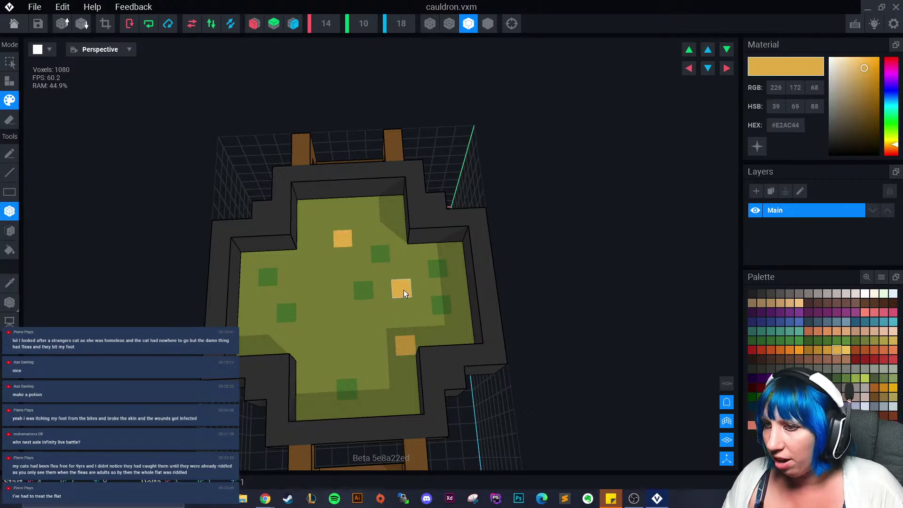
scroll(347, 367, "down", 4)
scroll(376, 405, "up", 4)
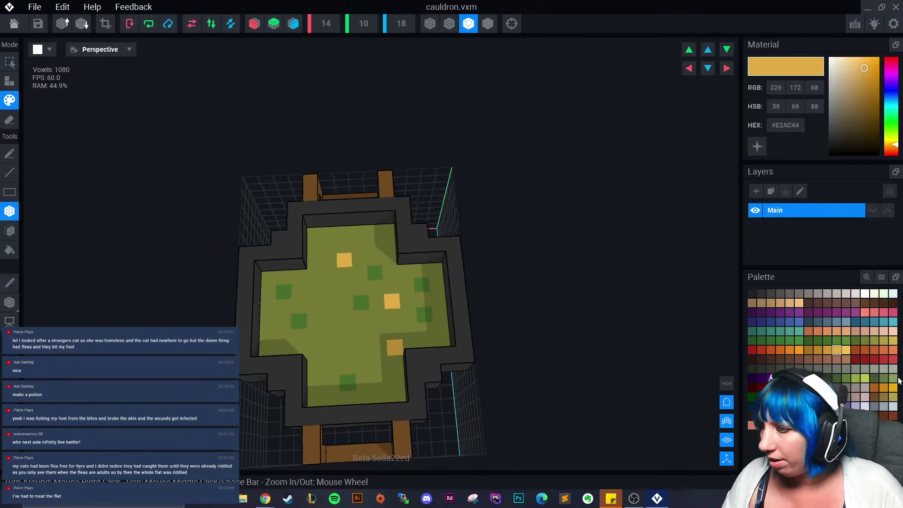
- Paint two single potion voxels grey-green #68784C and one voxel brown #91743C
left_click(883, 378)
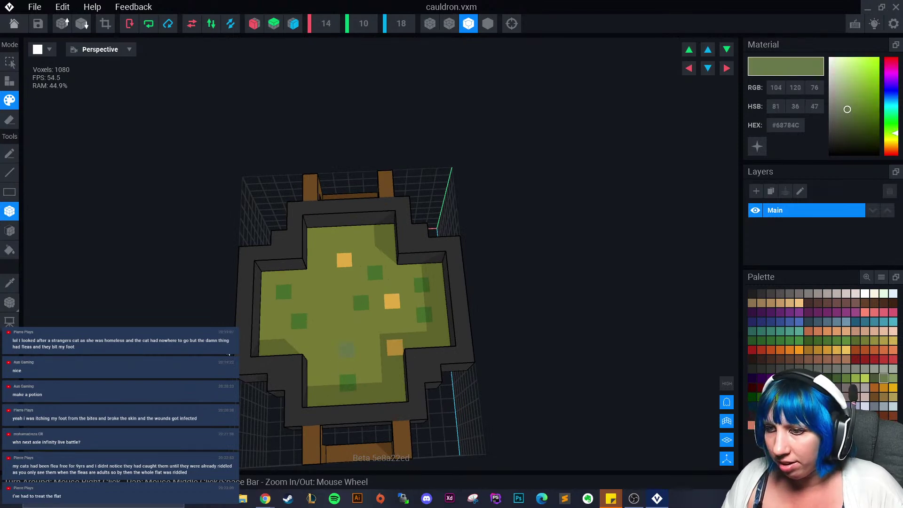
left_click(314, 305)
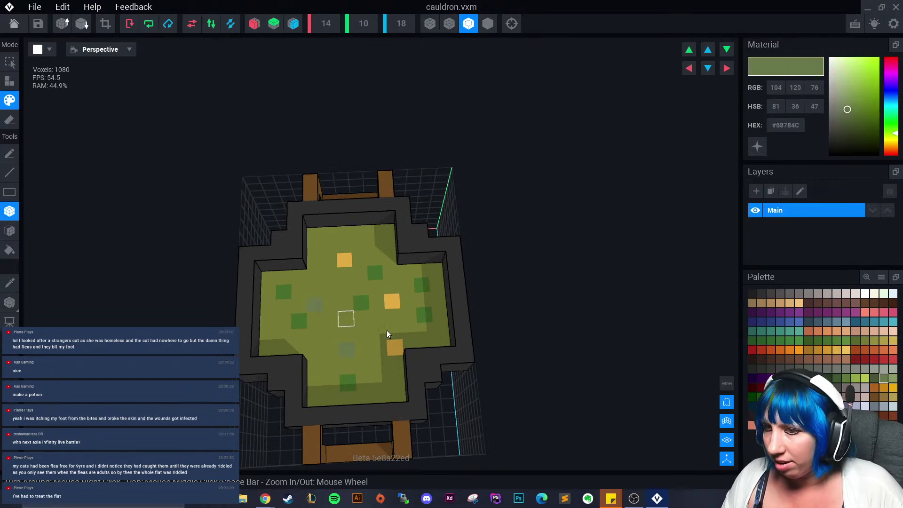
left_click(883, 399)
left_click(361, 333)
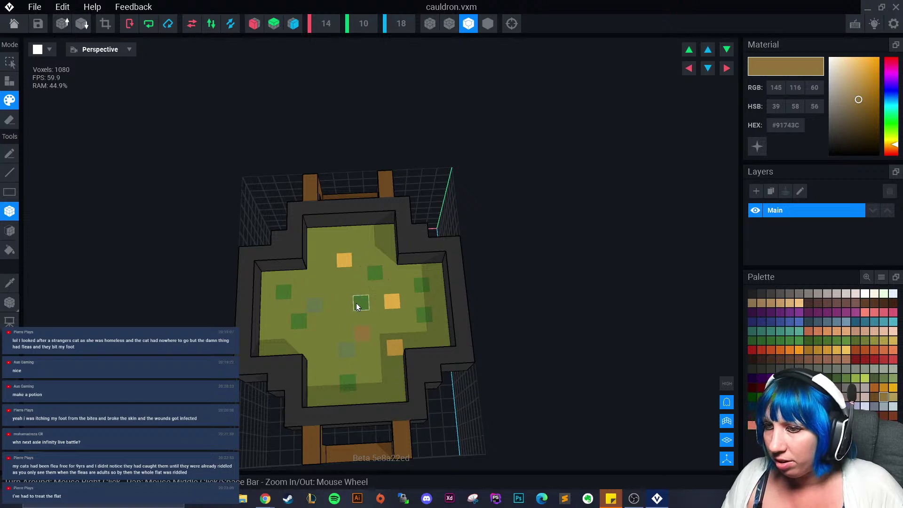
- Paint about ten more scattered single voxels of the potion surface brown #91743C
scroll(395, 367, "up", 3)
right_click_drag(395, 367, 283, 296)
right_click_drag(373, 250, 321, 316)
scroll(367, 282, "down", 3)
scroll(366, 314, "up", 3)
scroll(333, 292, "up", 2)
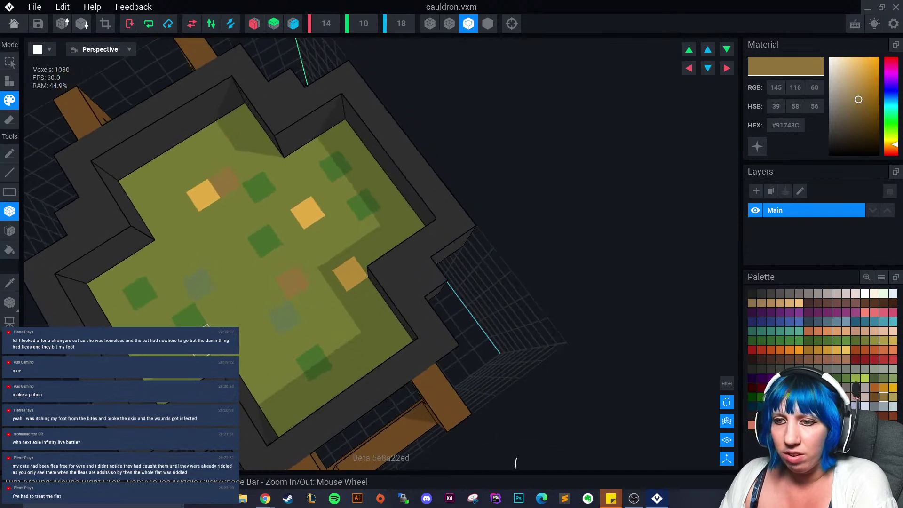
right_click_drag(299, 352, 292, 350)
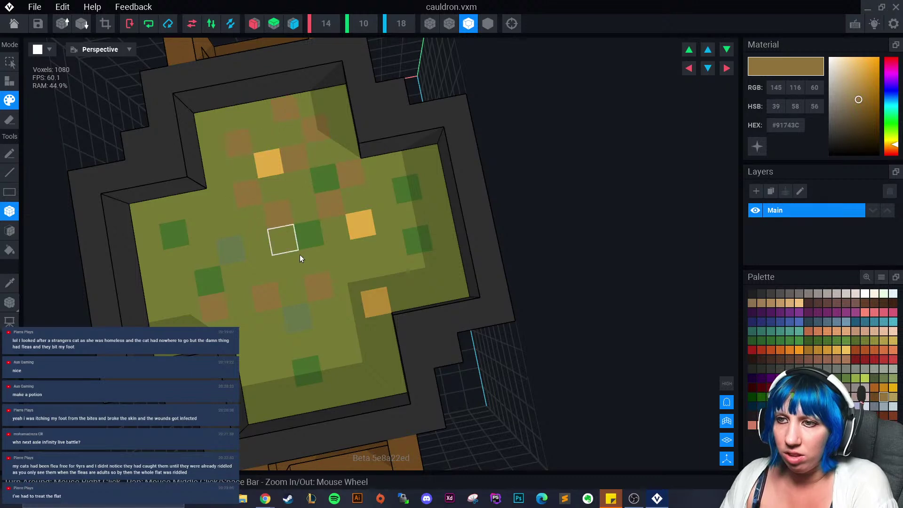
scroll(300, 255, "down", 3)
right_click_drag(345, 319, 342, 341)
scroll(338, 341, "up", 2)
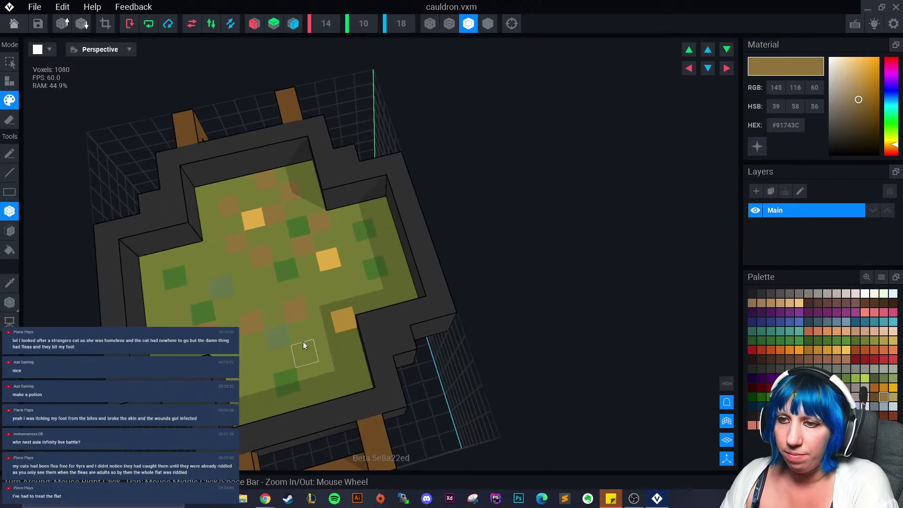
- Pick up the yellow-orange #E2AC44 from the model and paint three more single potion voxels with it
left_click(9, 282)
left_click(240, 255)
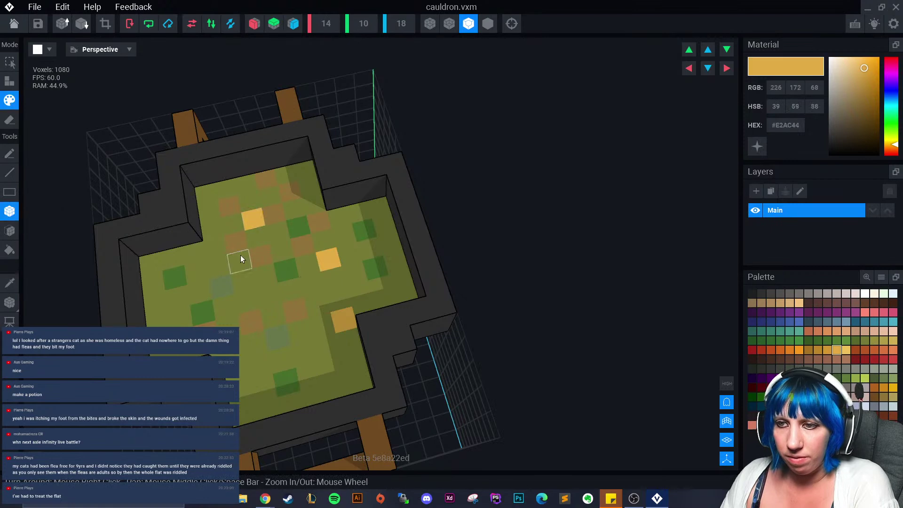
left_click(247, 186)
mouse_move(247, 185)
right_mouse_down()
mouse_move(318, 327)
mouse_move(324, 320)
right_mouse_up()
scroll(324, 319, "up", 2)
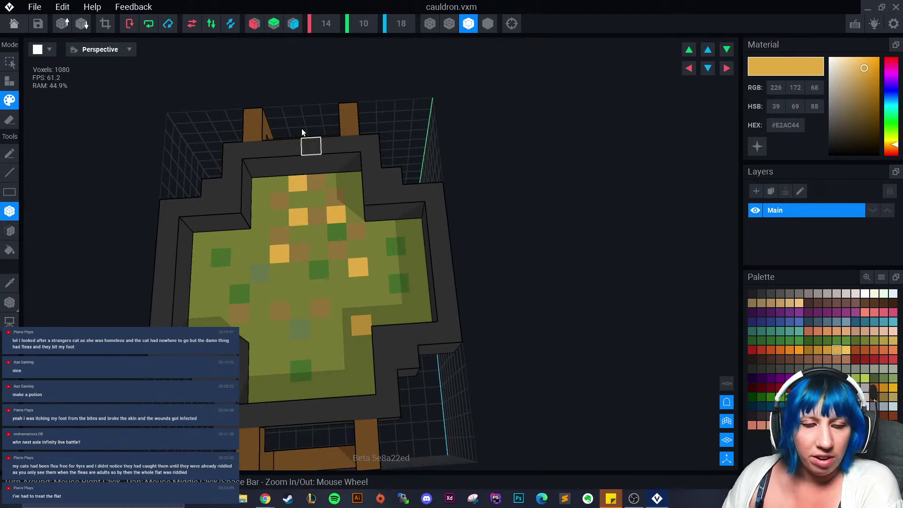
- Save and close cauldron.vxm, and open workbecn final.vxr in the Animator
left_click(15, 24)
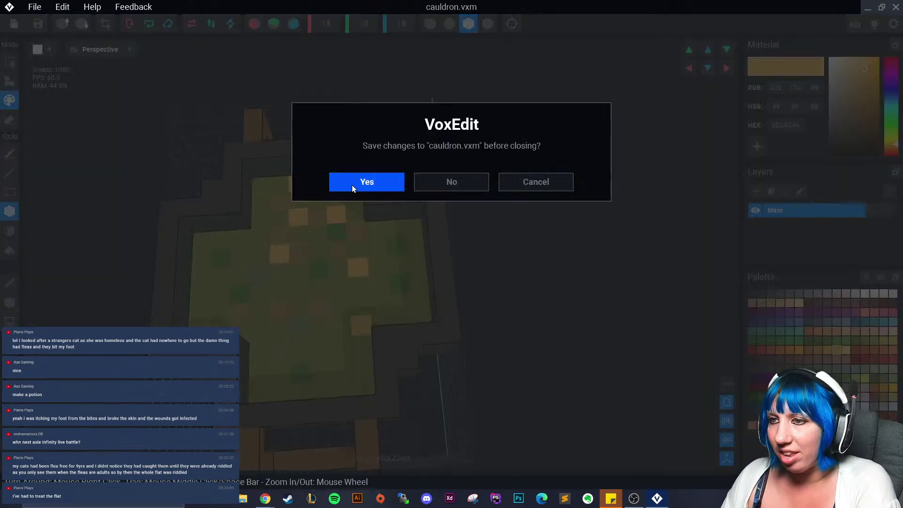
left_click(513, 182)
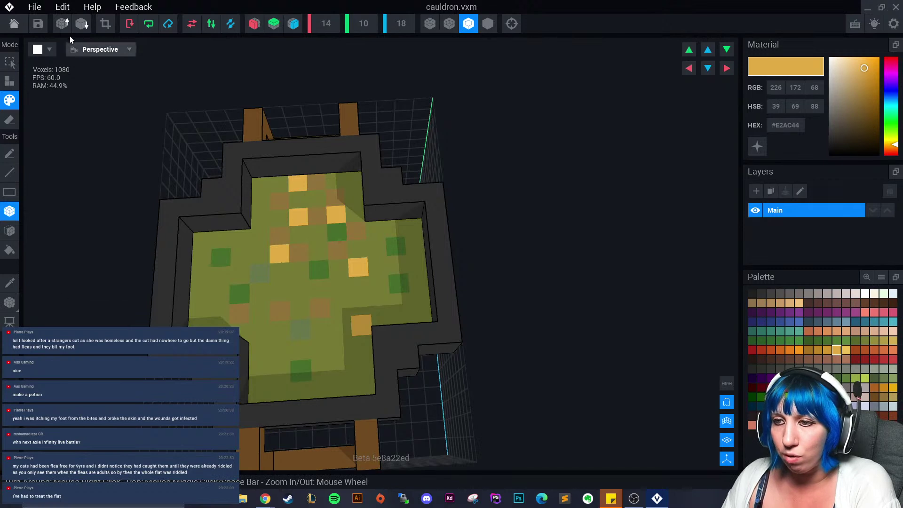
left_click(15, 24)
left_click(351, 181)
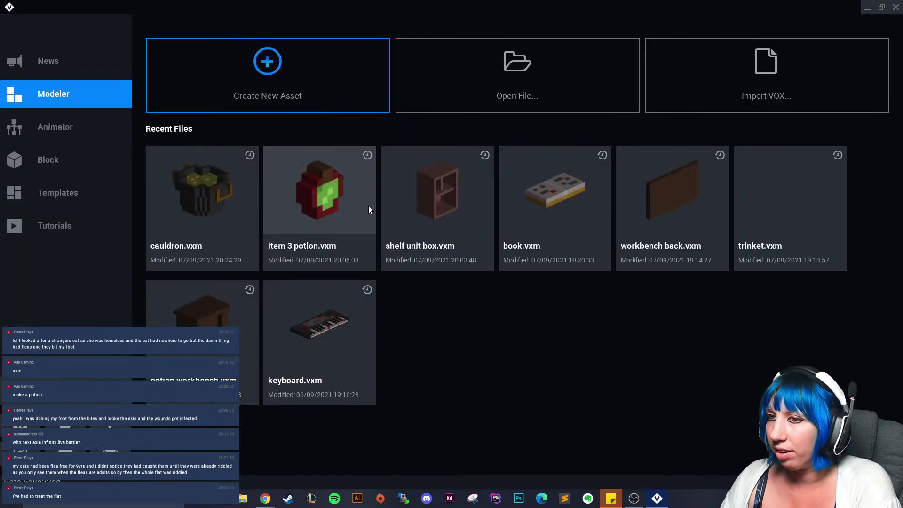
left_click(83, 131)
left_click(226, 183)
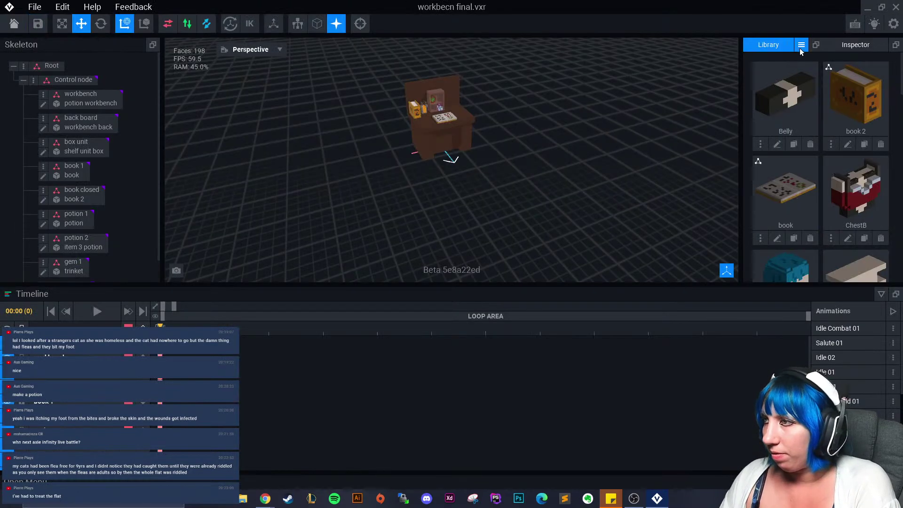
- Start importing a model into the library and browse to the VoxEdit folder within the user's folder on C:
left_click(800, 45)
left_click(814, 71)
left_click(255, 134)
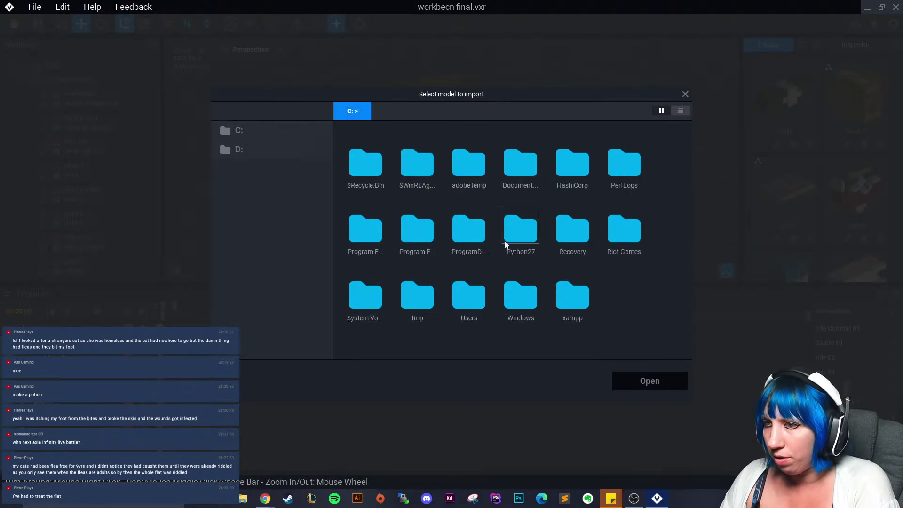
double_click(464, 304)
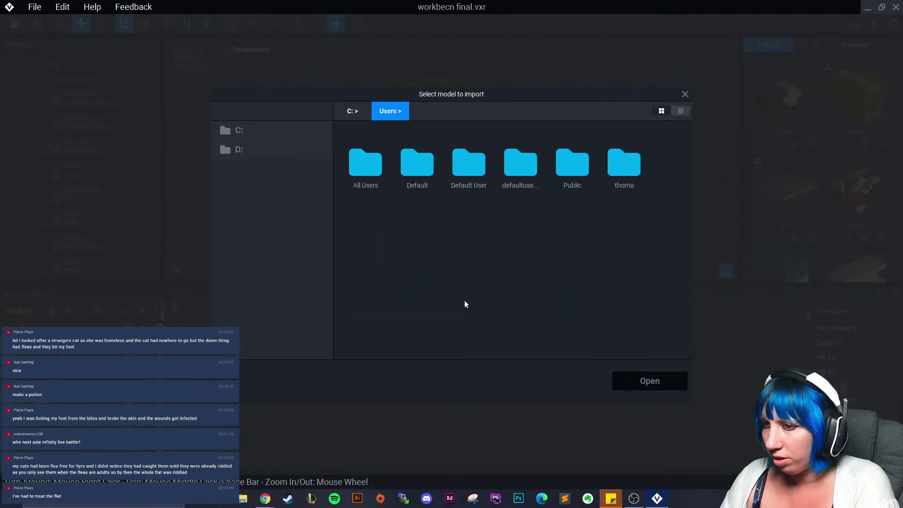
double_click(616, 166)
scroll(574, 256, "down", 2)
scroll(575, 260, "down", 5)
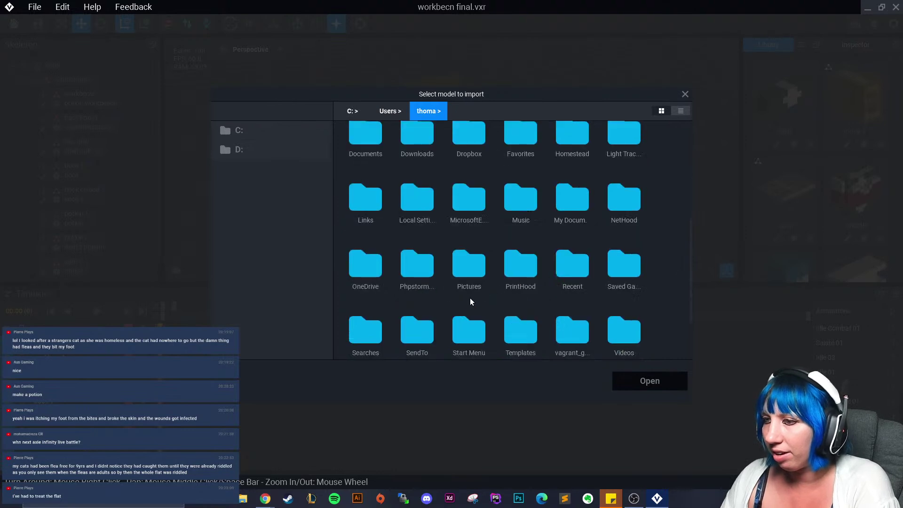
double_click(393, 311)
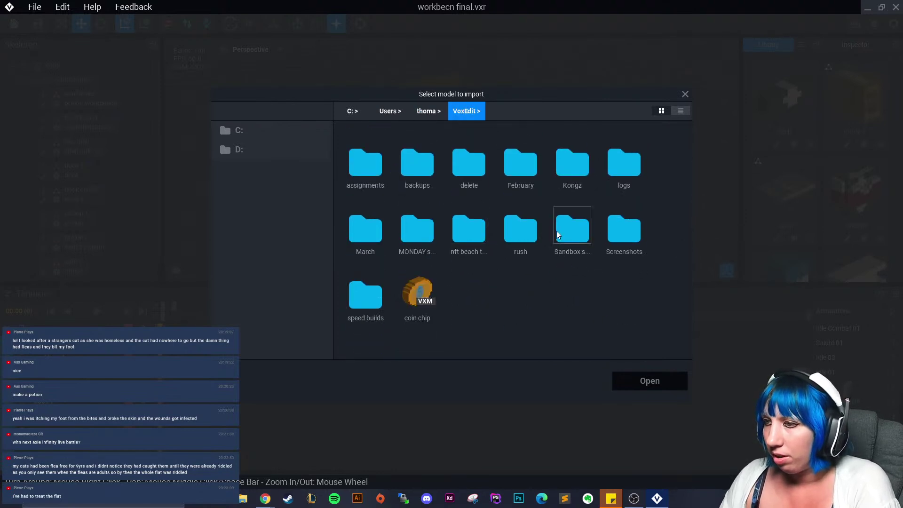
- Import the cauldron model from the interior folder of the witch's cottage project into the library
double_click(557, 233)
double_click(408, 299)
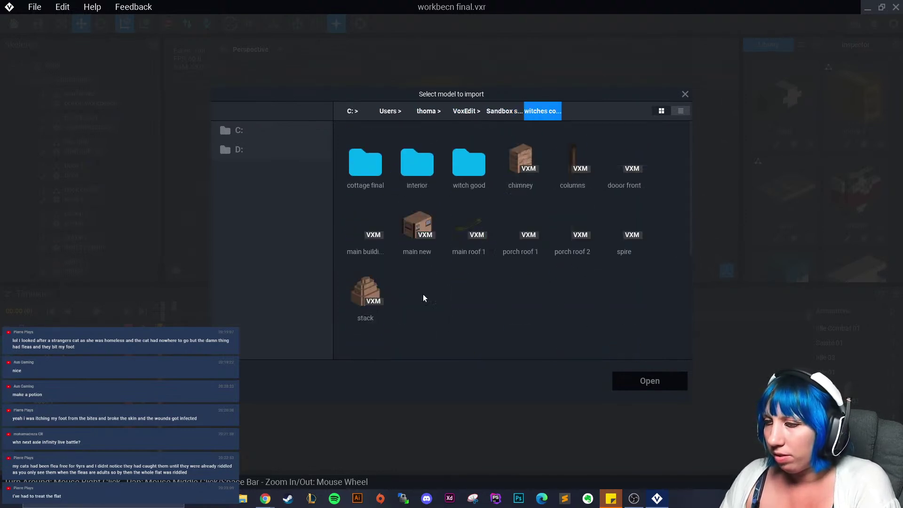
double_click(472, 170)
left_click(534, 111)
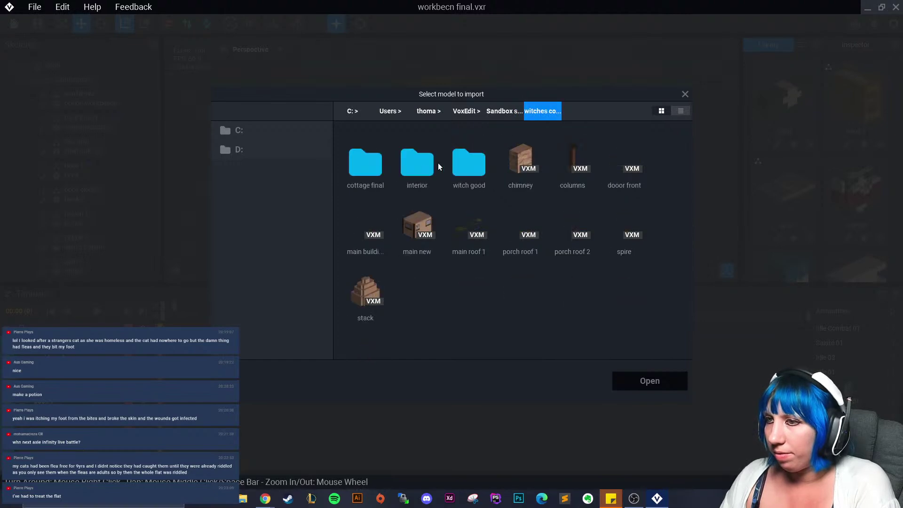
double_click(423, 163)
left_click(462, 177)
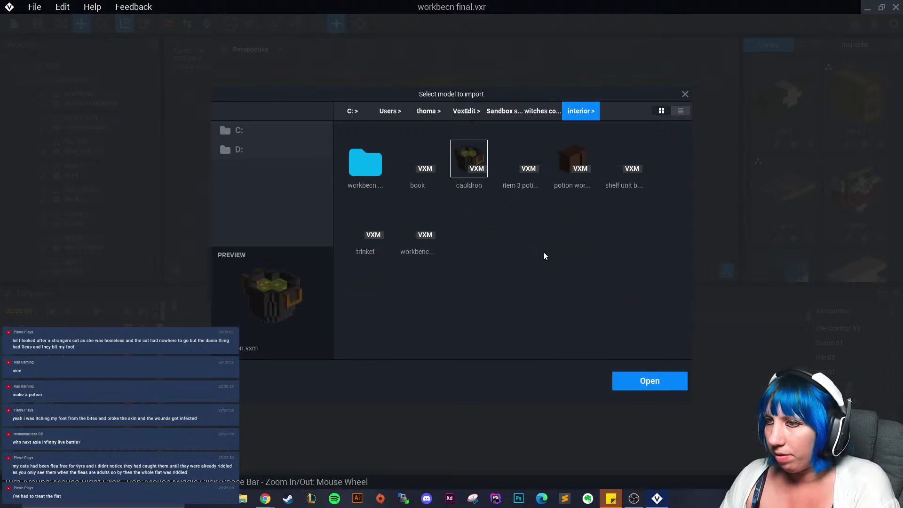
left_click(640, 382)
- Create a child node named cauldron under the Control node
left_click(34, 84)
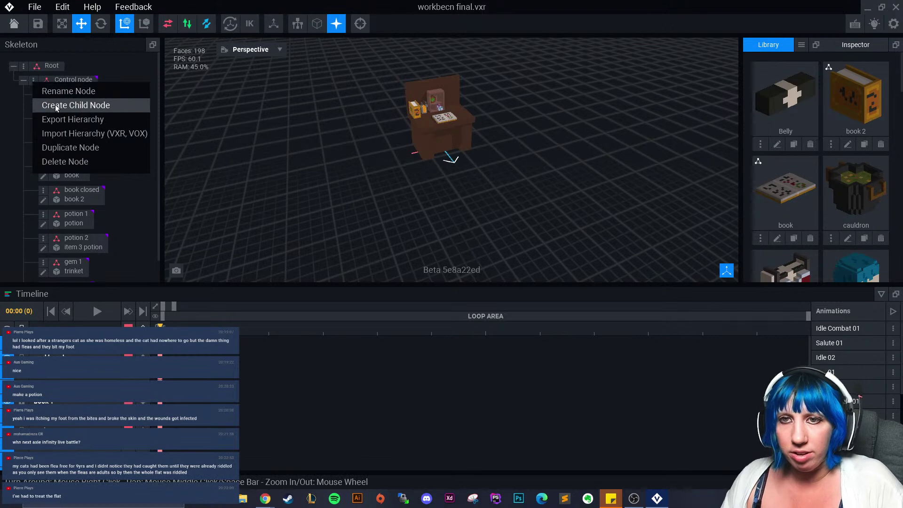
left_click(61, 104)
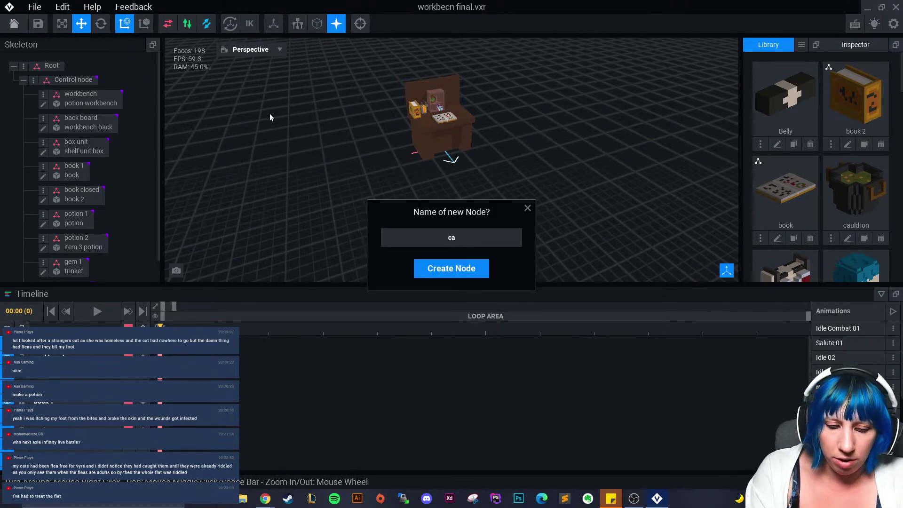
type("cauldron")
key("Return")
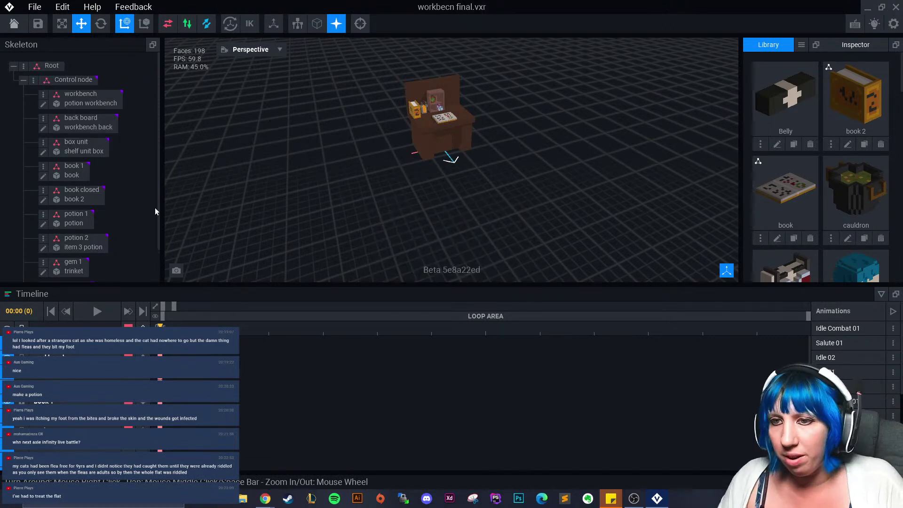
- Attach the cauldron model to the cauldron node and move it onto the workbench top beside the shelf unit
scroll(141, 221, "down", 1)
left_click_drag(844, 185, 80, 273)
scroll(410, 148, "up", 3)
right_click_drag(410, 148, 371, 186)
mouse_move(376, 174)
left_mouse_down()
mouse_move(357, 153)
mouse_move(369, 159)
left_mouse_up()
left_click(494, 157)
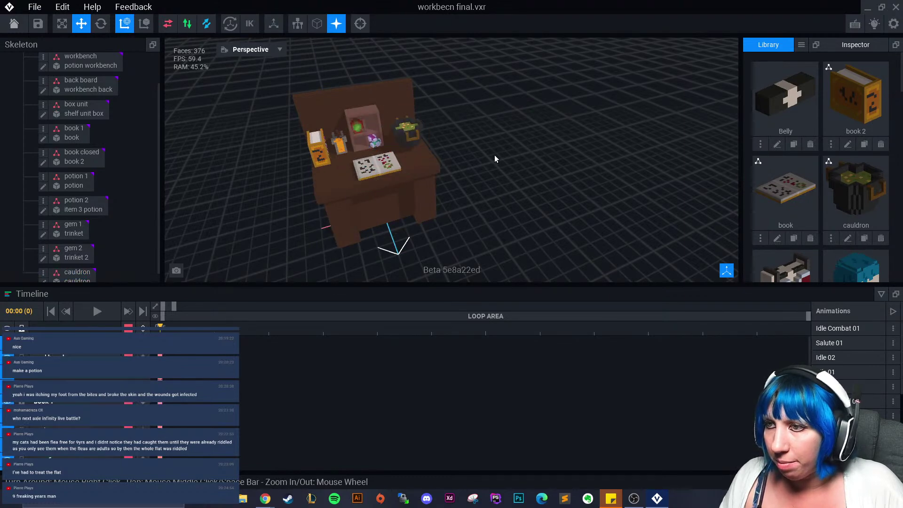
- Lower the cauldron towards the workbench top to a height of about 36.0
scroll(498, 157, "up", 5)
scroll(538, 155, "up", 3)
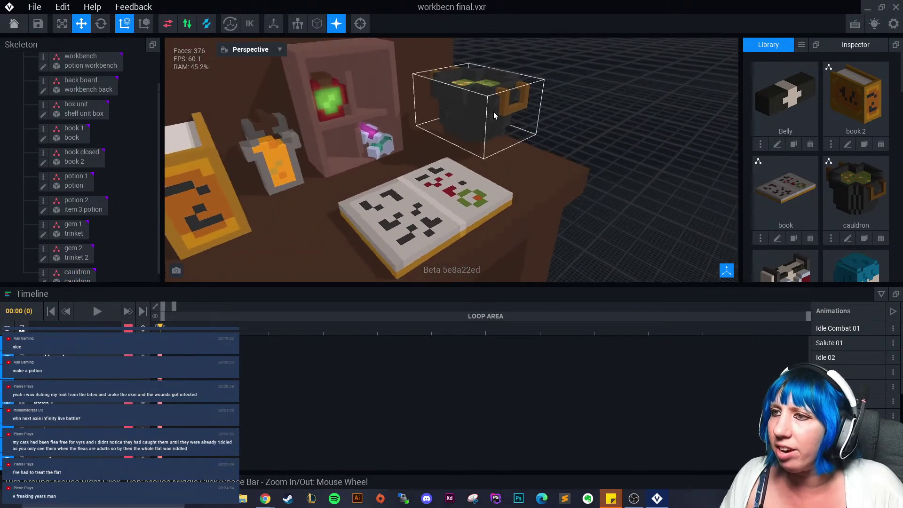
left_click(474, 111)
left_click_drag(474, 111, 474, 112)
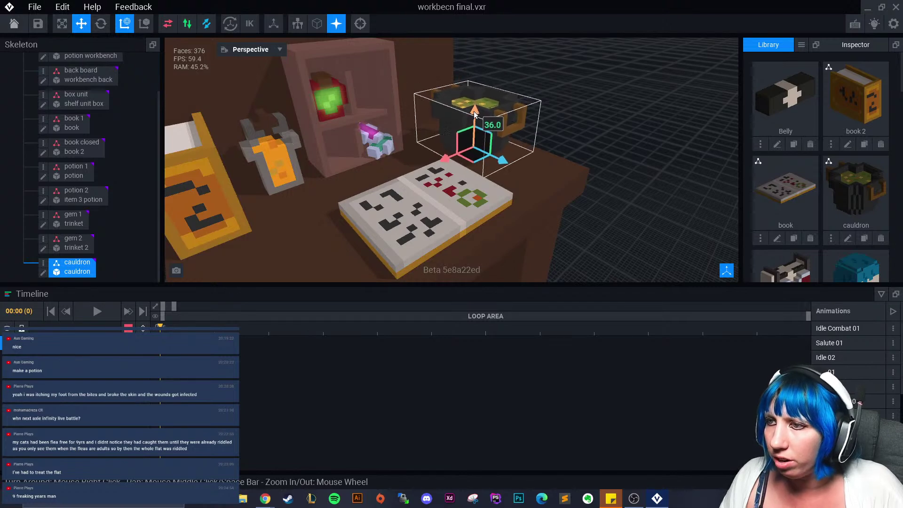
left_click(575, 115)
right_click_drag(574, 116, 570, 111)
left_click(481, 153)
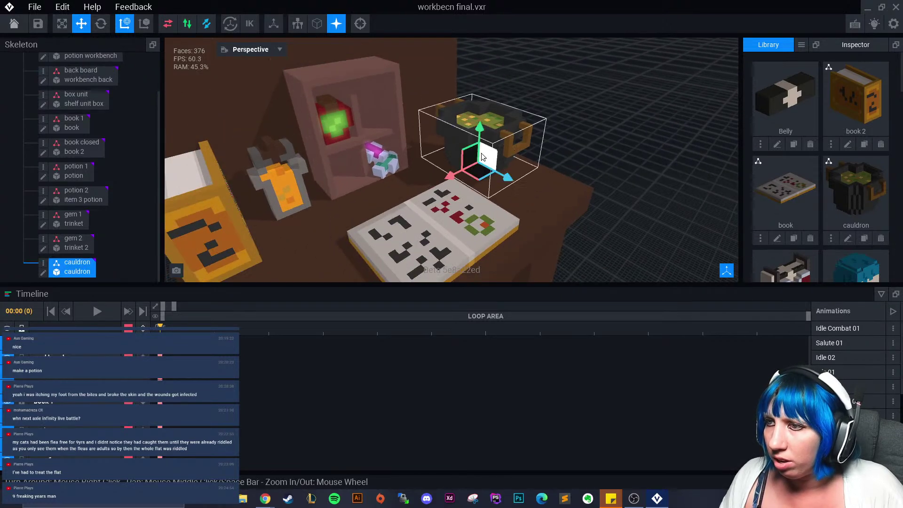
- Rotate the cauldron about its vertical axis so its handles sit at an angle to the workbench
left_click(101, 23)
left_click_drag(476, 185, 513, 187)
left_click(613, 153)
right_click_drag(613, 153, 530, 146)
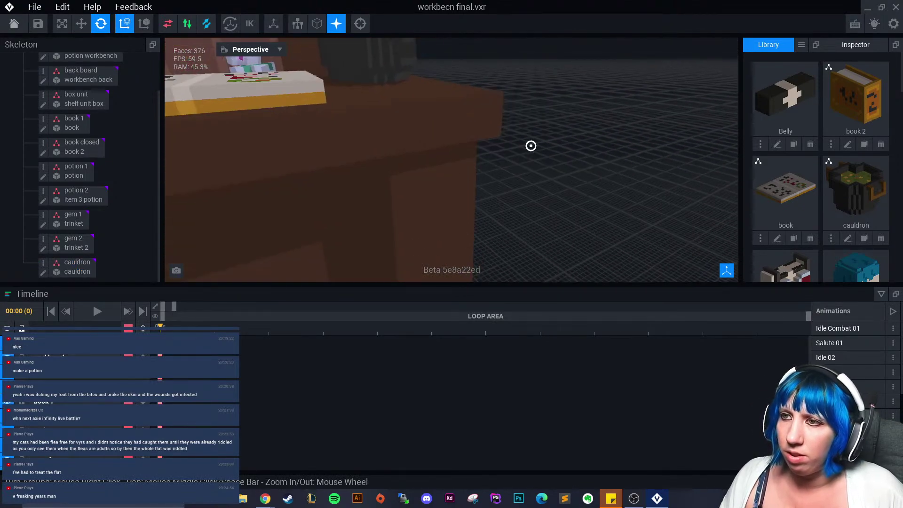
- Fine-tune the cauldron's height to about 35.9 so it rests on the workbench top
left_click(531, 146)
left_click(80, 24)
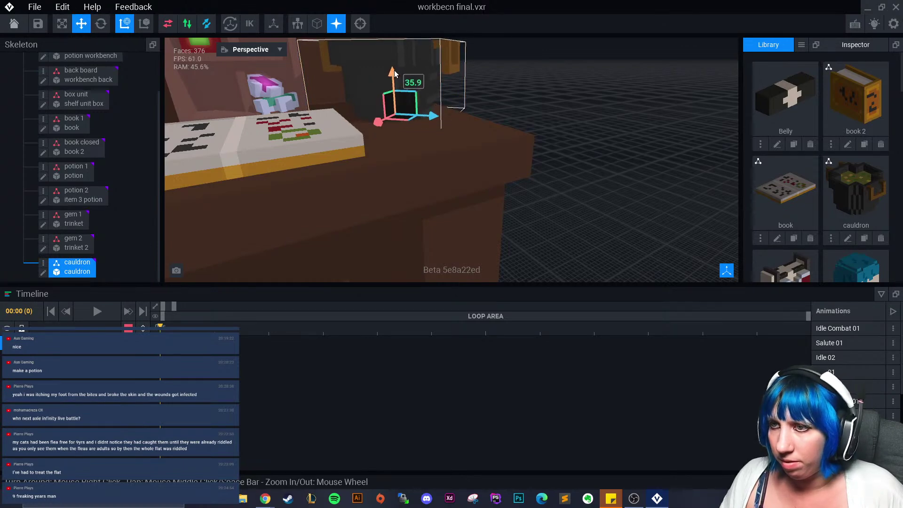
left_click(536, 93)
right_click_drag(536, 93, 603, 137)
scroll(569, 162, "up", 5)
scroll(569, 161, "down", 2)
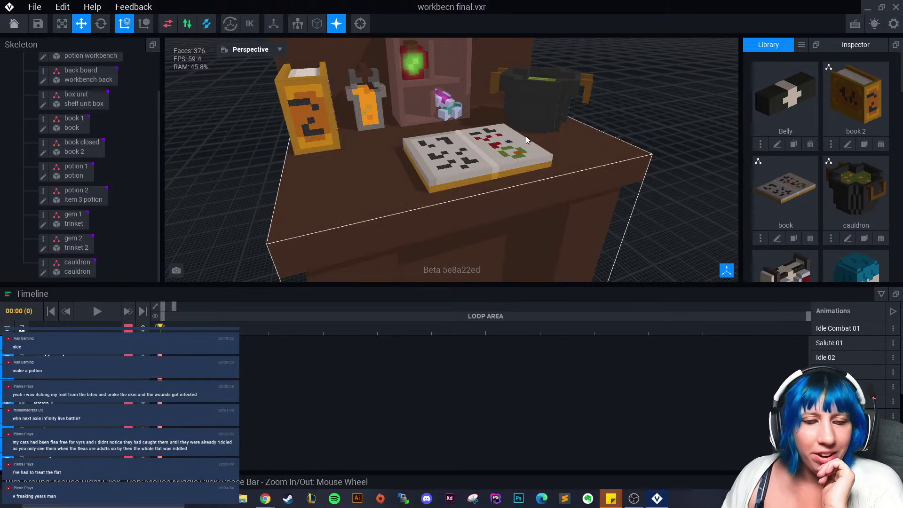
scroll(516, 150, "up", 3)
right_click_drag(516, 150, 536, 142)
scroll(517, 155, "down", 5)
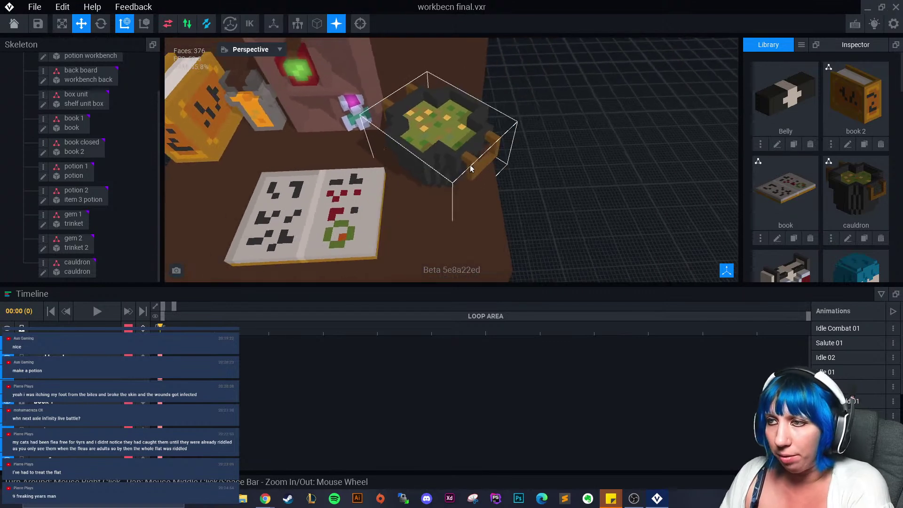
- Delete the unused Head_B and ChestB models from the library, and save and close workbecn final.vxr
scroll(798, 199, "down", 3)
scroll(798, 200, "down", 1)
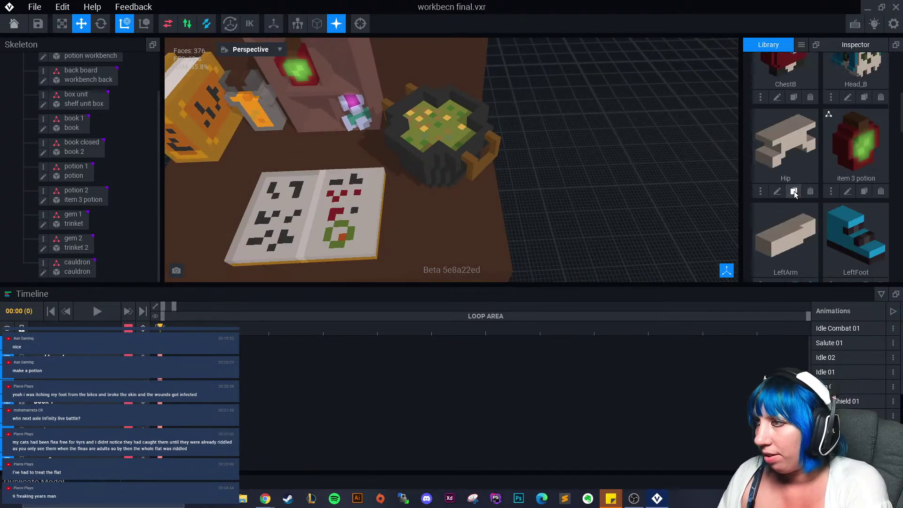
scroll(789, 183, "up", 3)
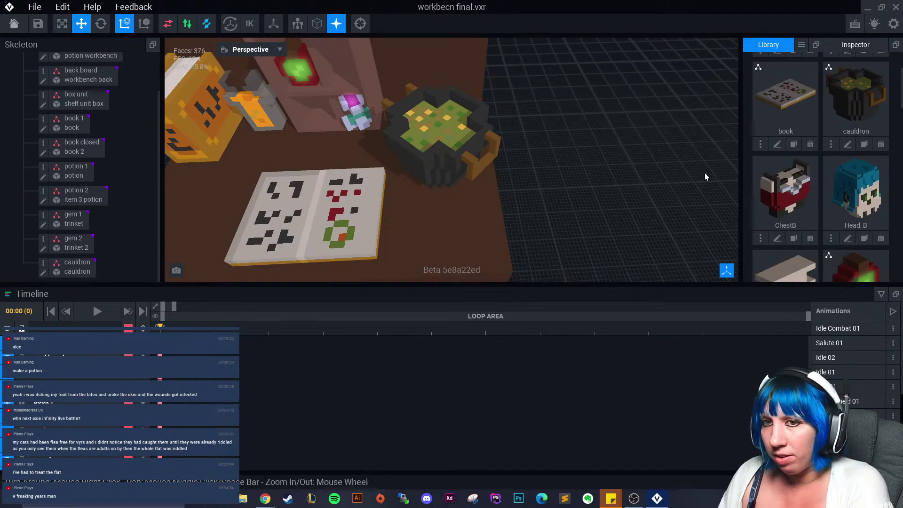
left_click(878, 239)
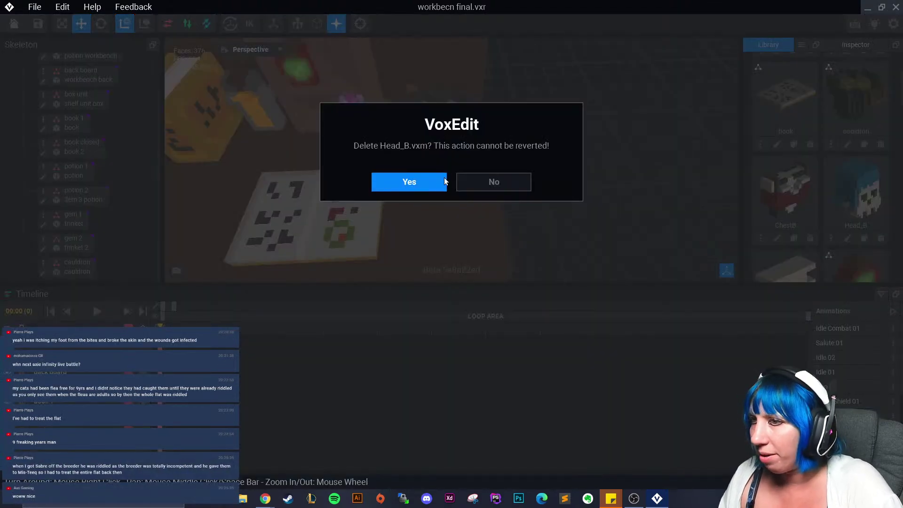
left_click(422, 182)
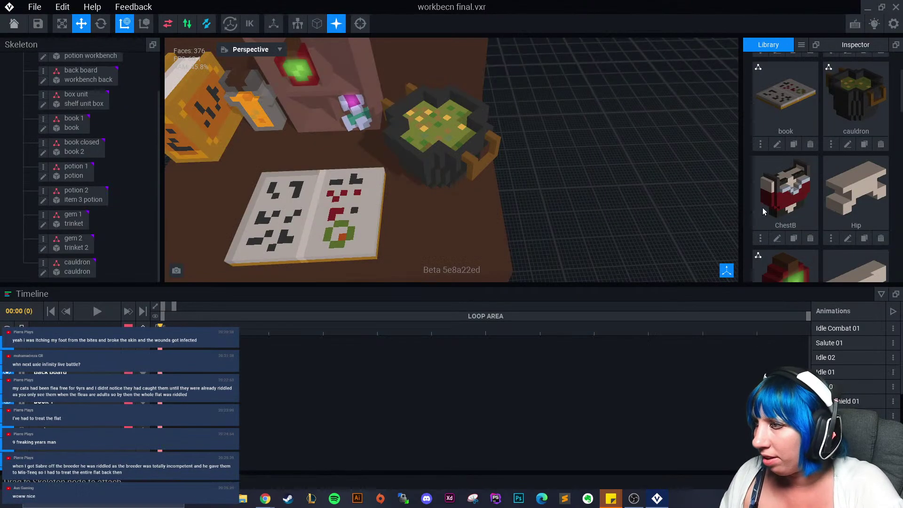
left_click(809, 239)
left_click(419, 182)
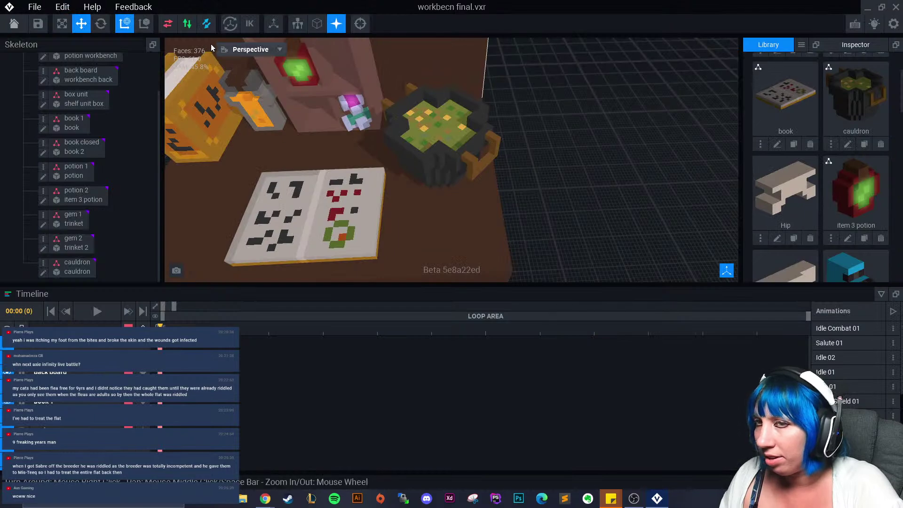
key("alt+F4")
left_click(367, 182)
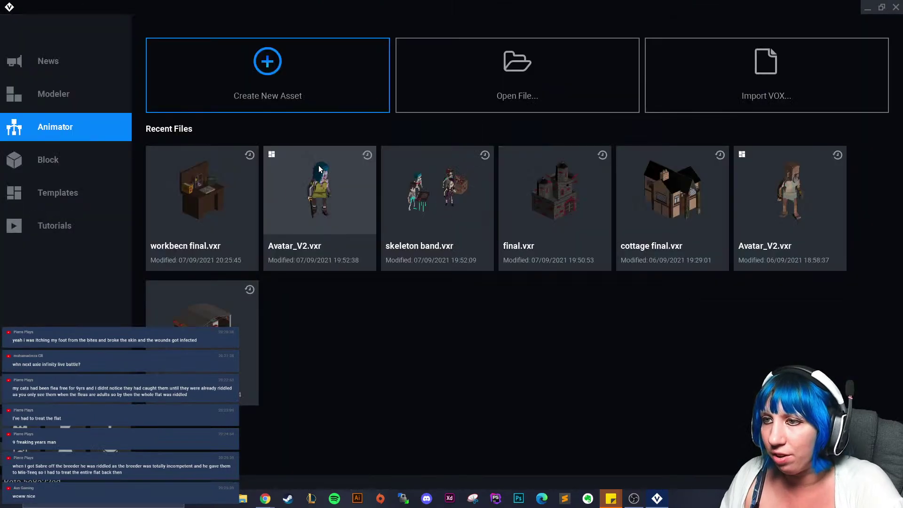
left_click(471, 202)
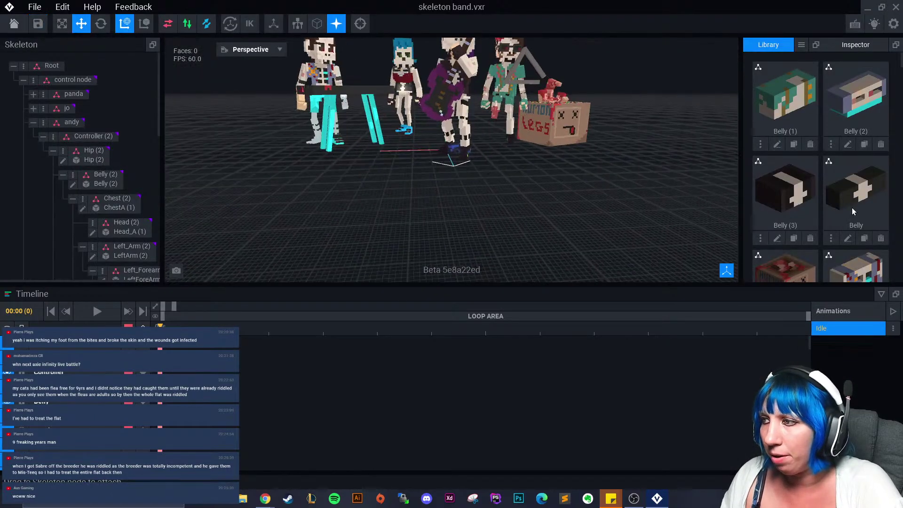
left_click(14, 23)
left_click(426, 182)
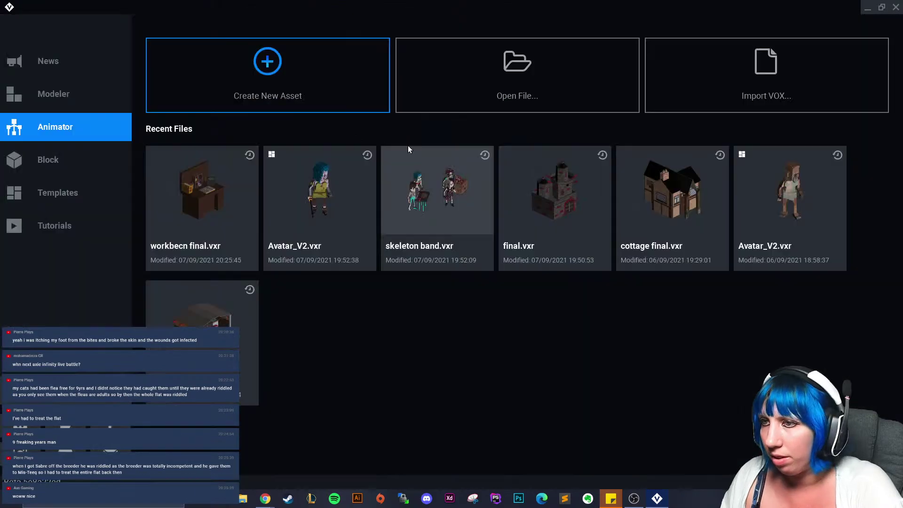
- Reopen workbecn final.vxr and delete the unused Belly and Hip models from the library
left_click(212, 191)
scroll(841, 173, "up", 1)
left_click(809, 144)
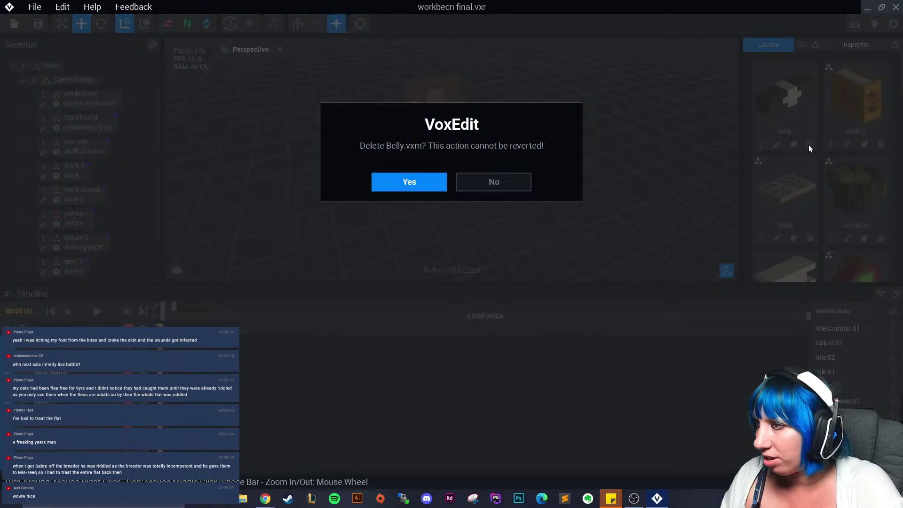
left_click(428, 184)
left_click(881, 238)
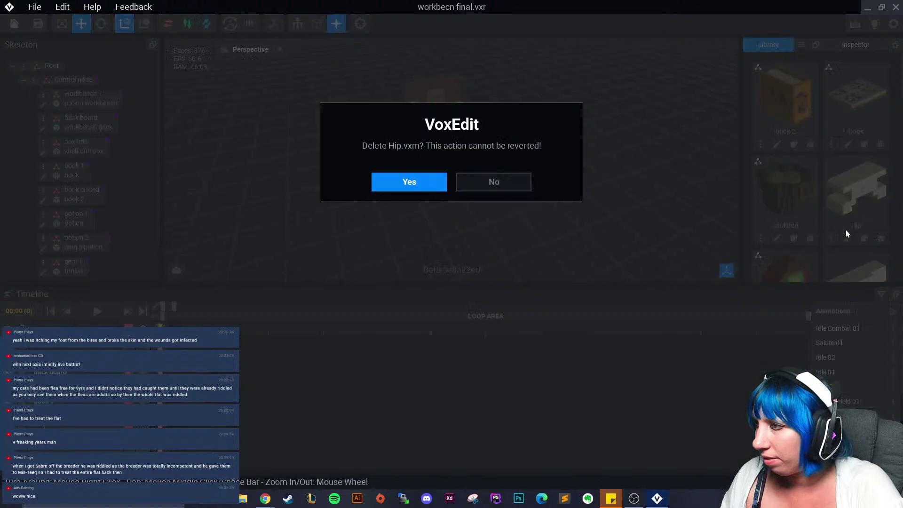
left_click(425, 183)
- Delete the unused LeftFoot, LeftArm and LeftForeArm models from the library
scroll(815, 224, "down", 2)
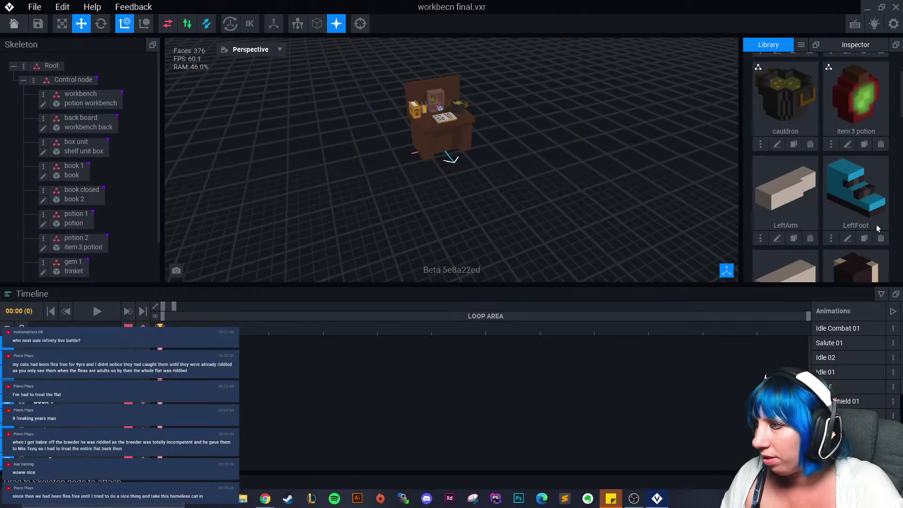
left_click(881, 239)
left_click(421, 182)
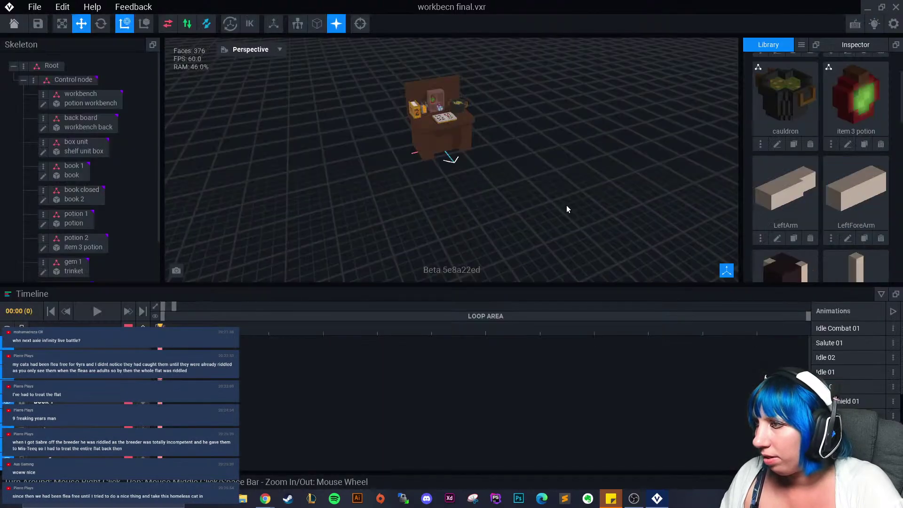
left_click(809, 239)
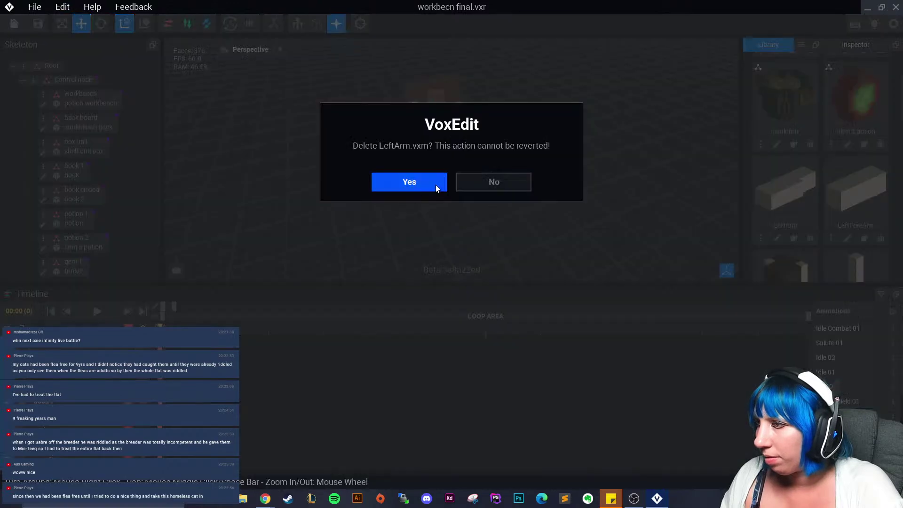
left_click(425, 184)
left_click(806, 240)
left_click(410, 181)
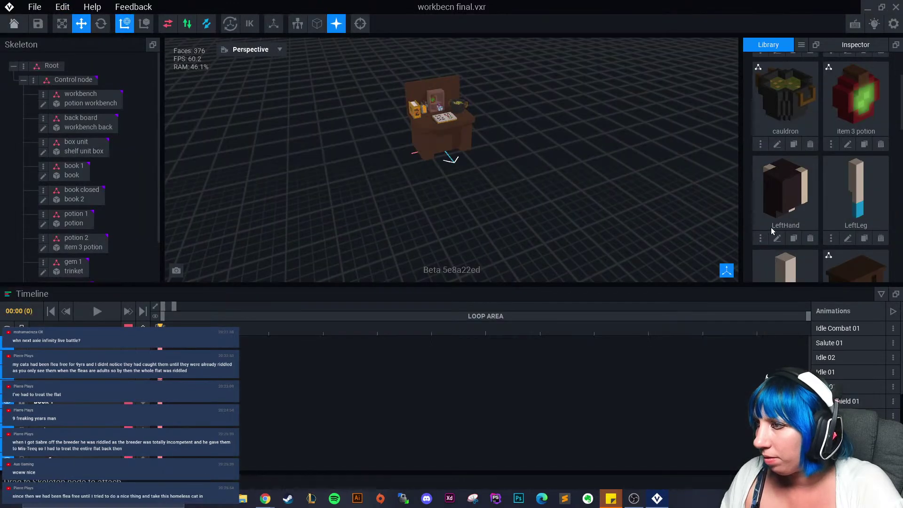
- Delete the unused LeftHand and LeftLeg models from the library
left_click(809, 240)
left_click(423, 181)
left_click(810, 239)
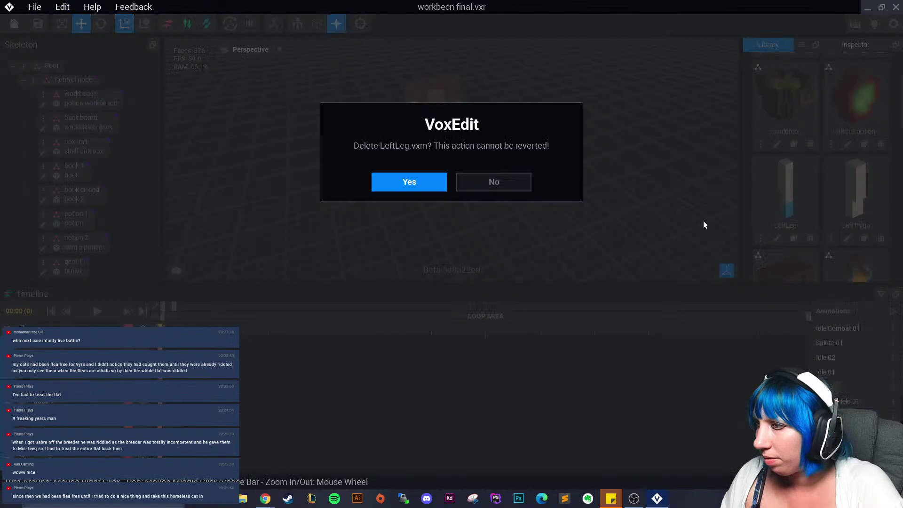
left_click(482, 182)
left_click(809, 239)
left_click(423, 182)
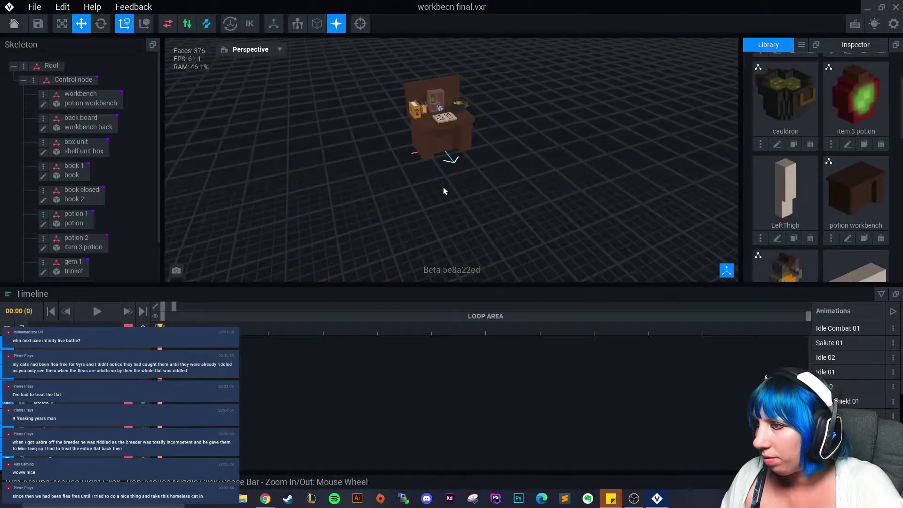
- Delete the unused LeftThigh, RightArm, Rightfoot and RightForeArm models from the library
scroll(830, 249, "down", 1)
left_click(810, 238)
left_click(414, 182)
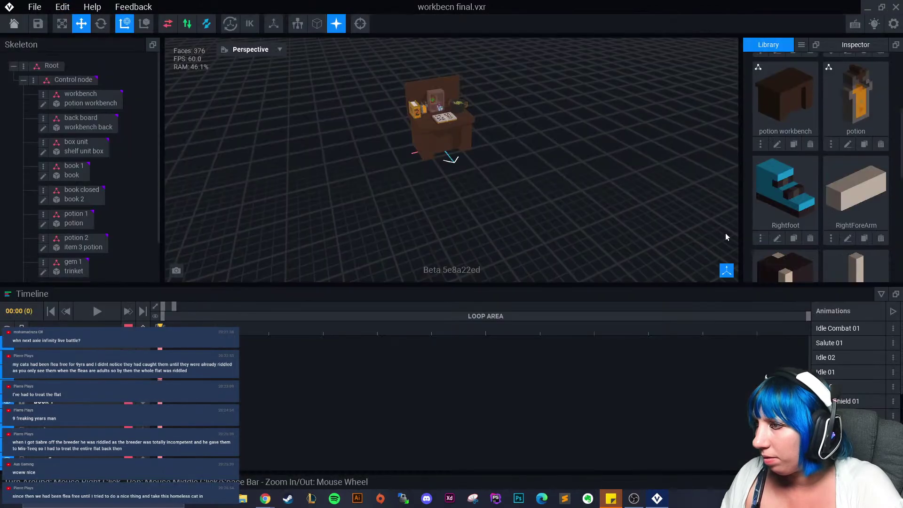
left_click(809, 239)
left_click(413, 182)
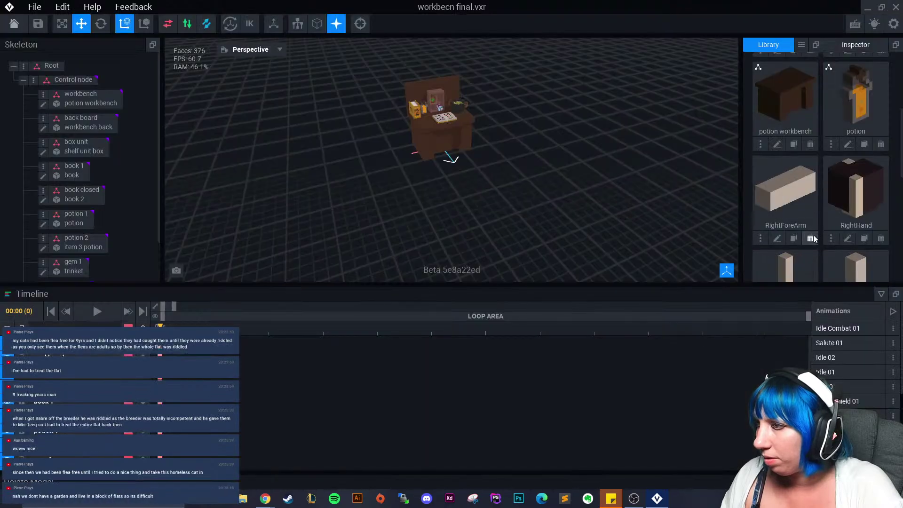
left_click(810, 238)
left_click(418, 187)
- Delete the unused RightHand, RightLeg and RightThigh models from the library and check the remaining models
left_click(810, 239)
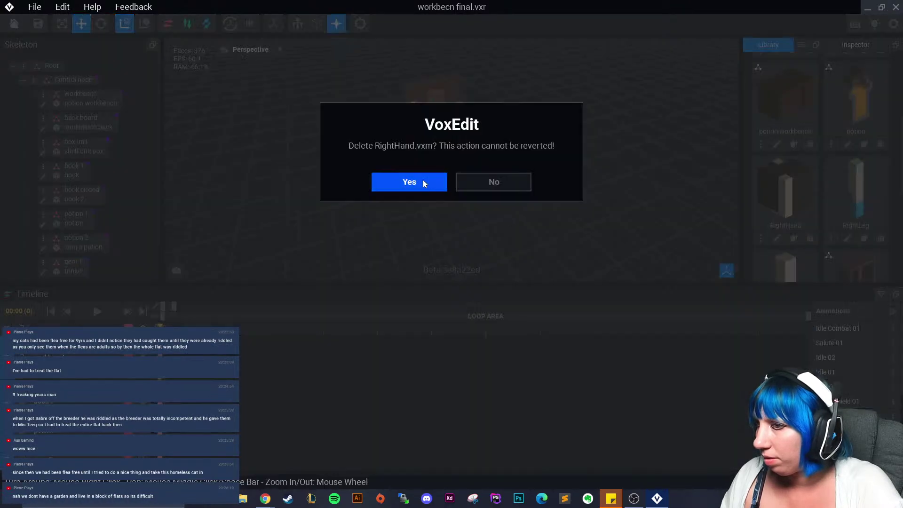
left_click(420, 184)
left_click(810, 239)
left_click(411, 183)
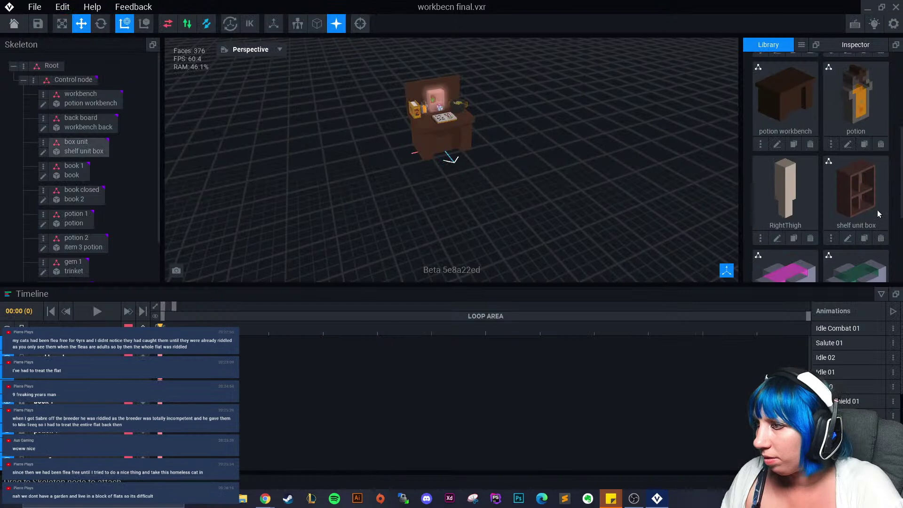
left_click(810, 239)
left_click(400, 183)
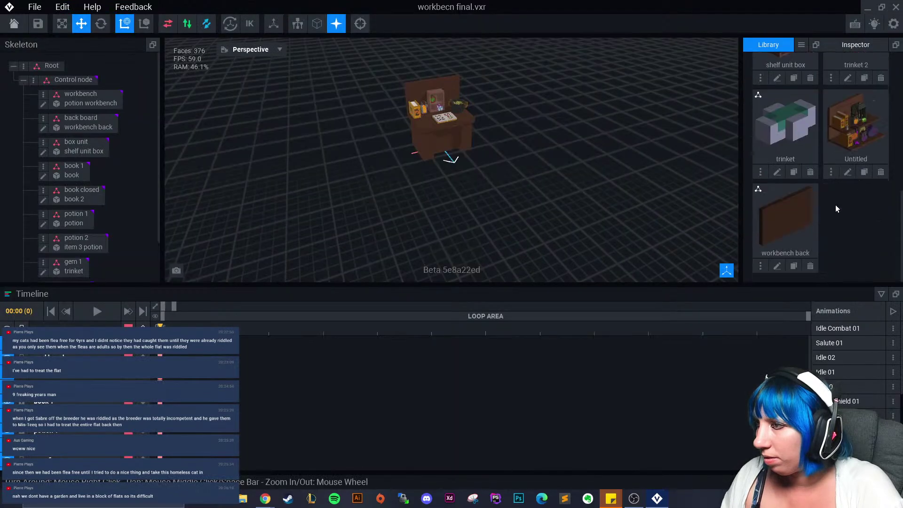
scroll(821, 207, "down", 3)
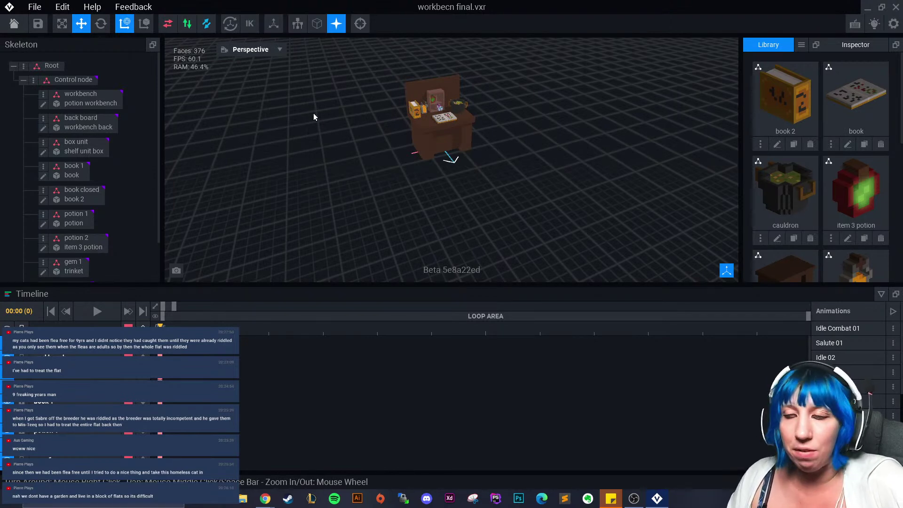
- Try to import the red book model from VoxEdit's assignments > April > luxery(1) folder into the library
scroll(328, 132, "up", 10)
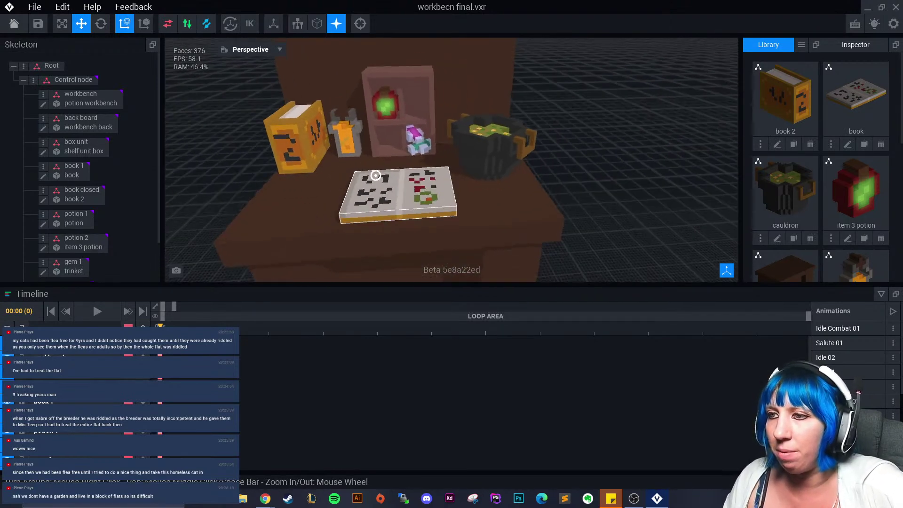
scroll(390, 171, "up", 8)
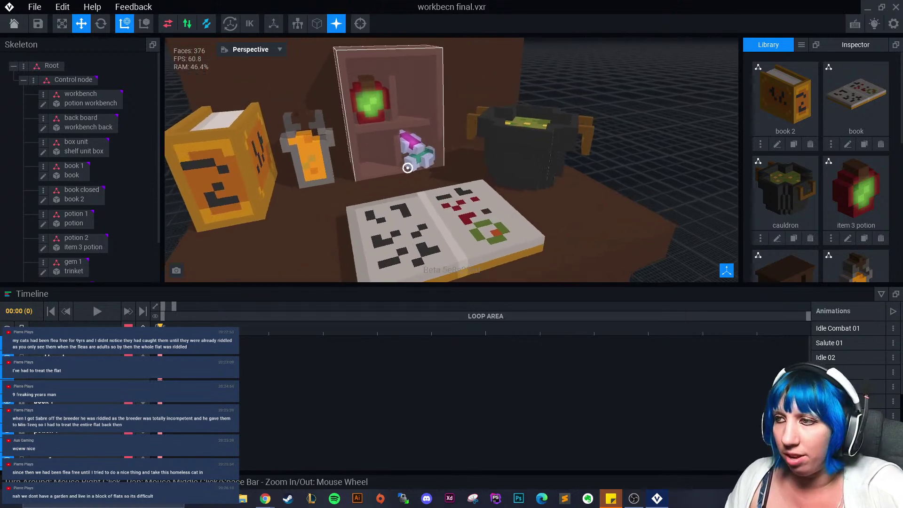
scroll(407, 167, "down", 3)
left_click(801, 44)
left_click(817, 77)
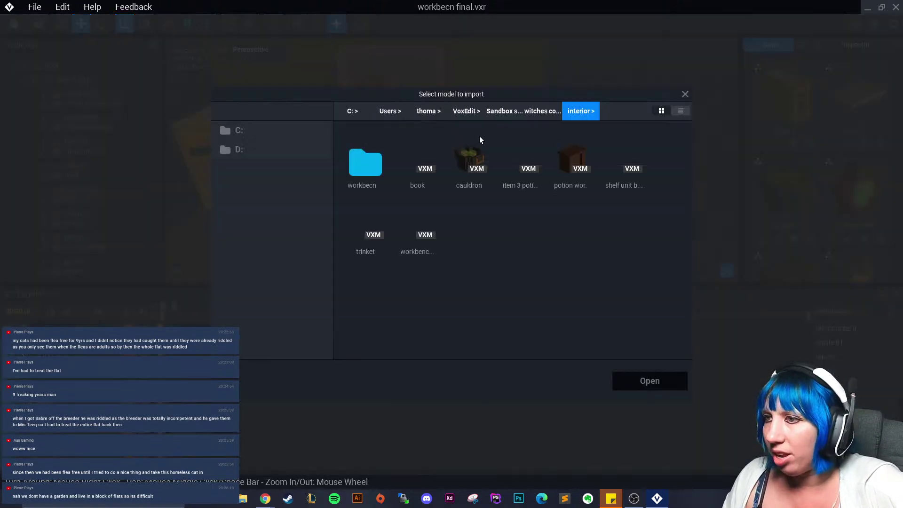
left_click(468, 116)
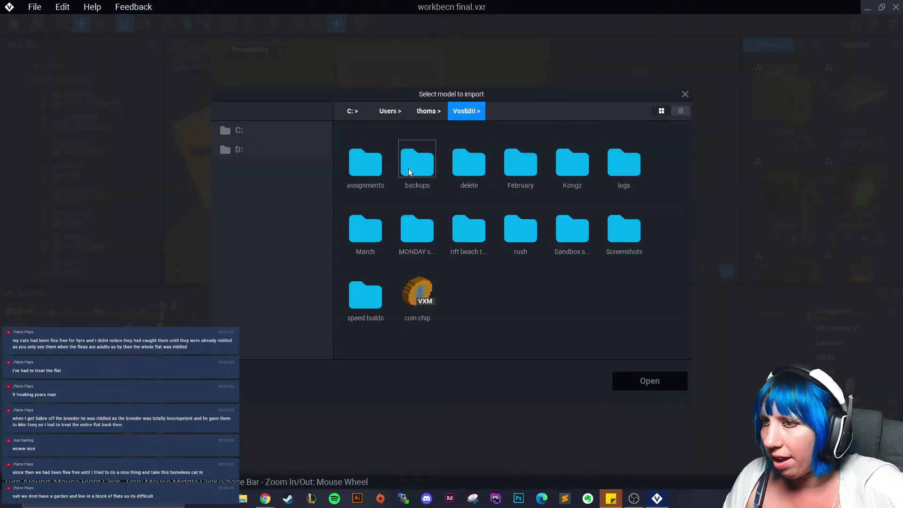
double_click(372, 169)
double_click(365, 169)
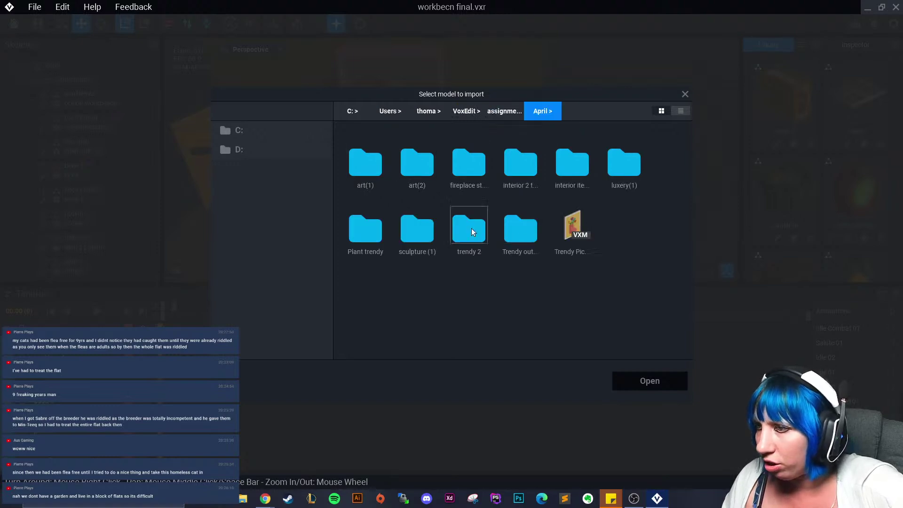
double_click(621, 168)
left_click(417, 163)
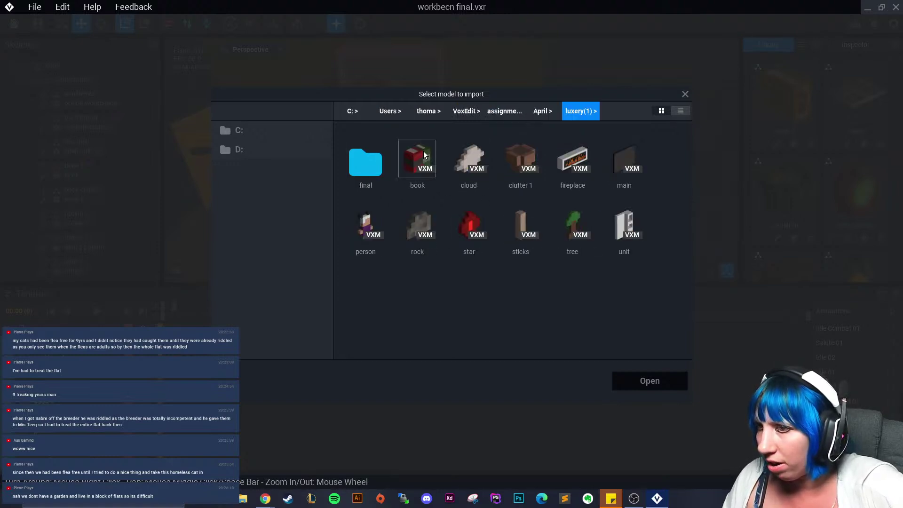
left_click(634, 385)
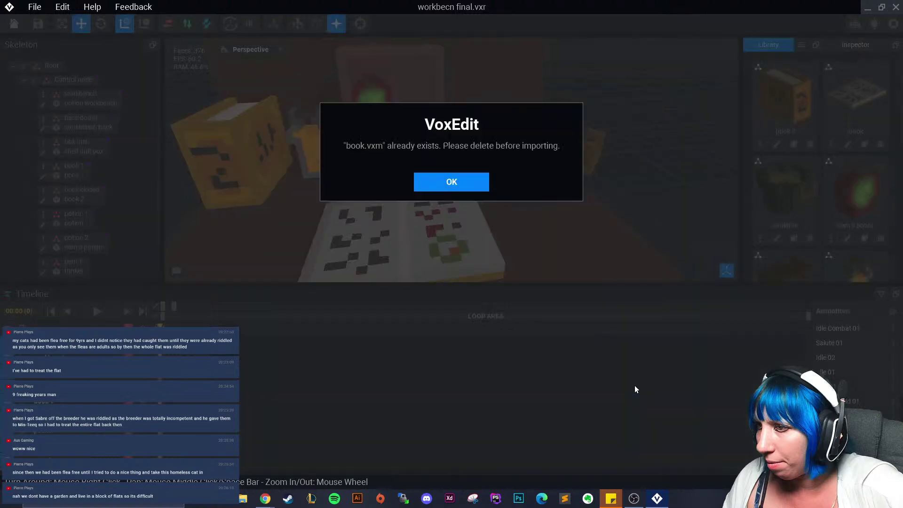
left_click(472, 182)
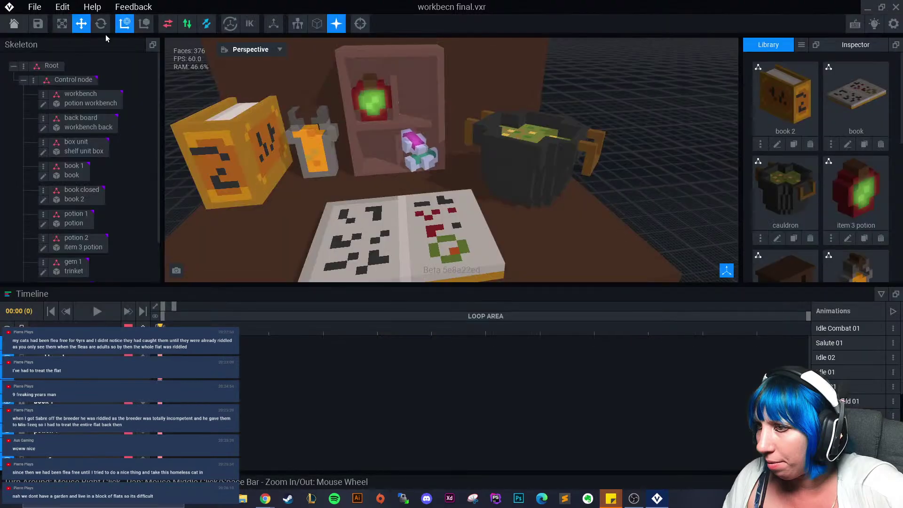
- Import the book3 model from the final folder inside luxery(1) into the library
left_click(800, 44)
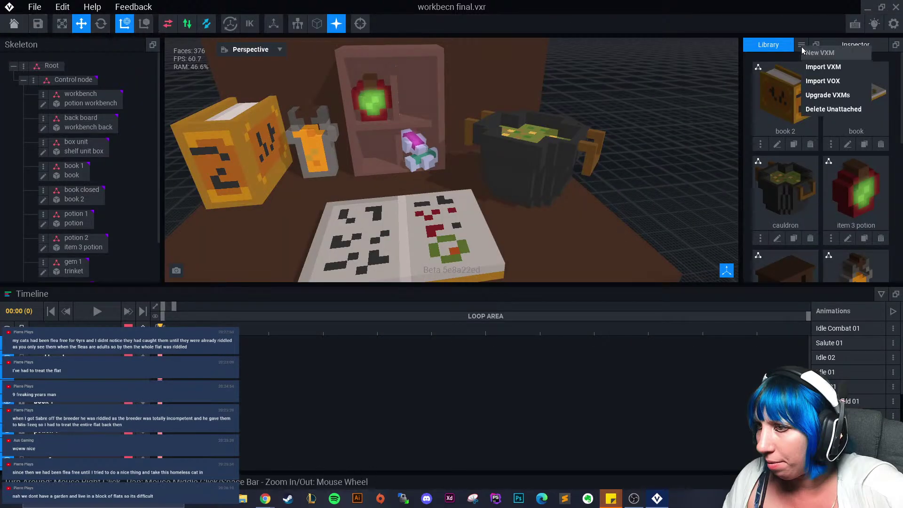
left_click(811, 68)
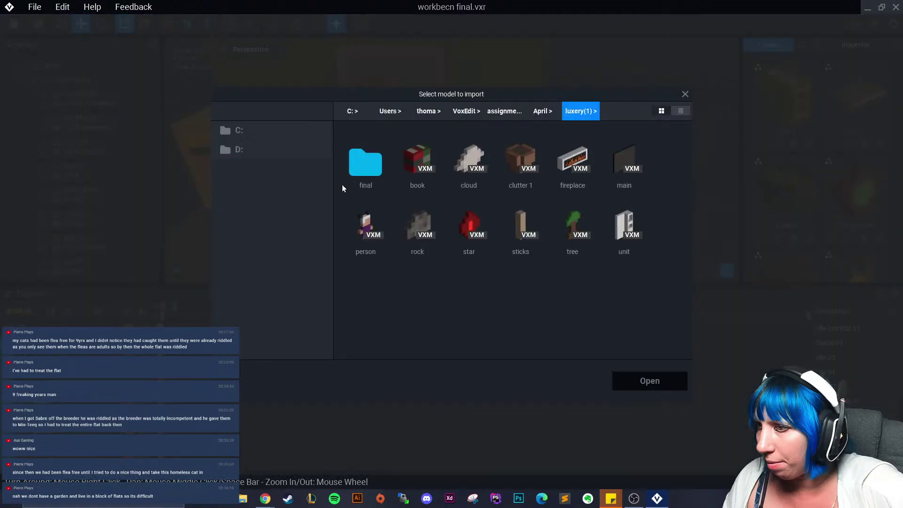
double_click(363, 167)
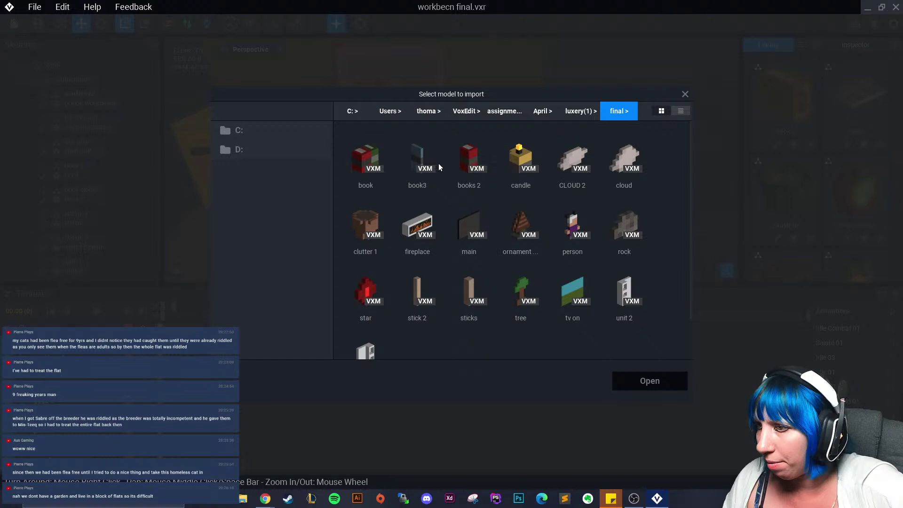
left_click(425, 162)
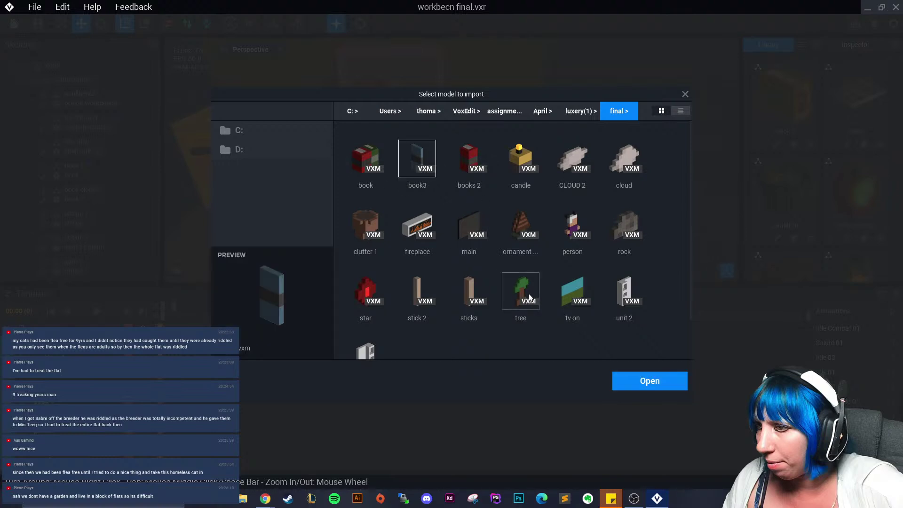
left_click(649, 380)
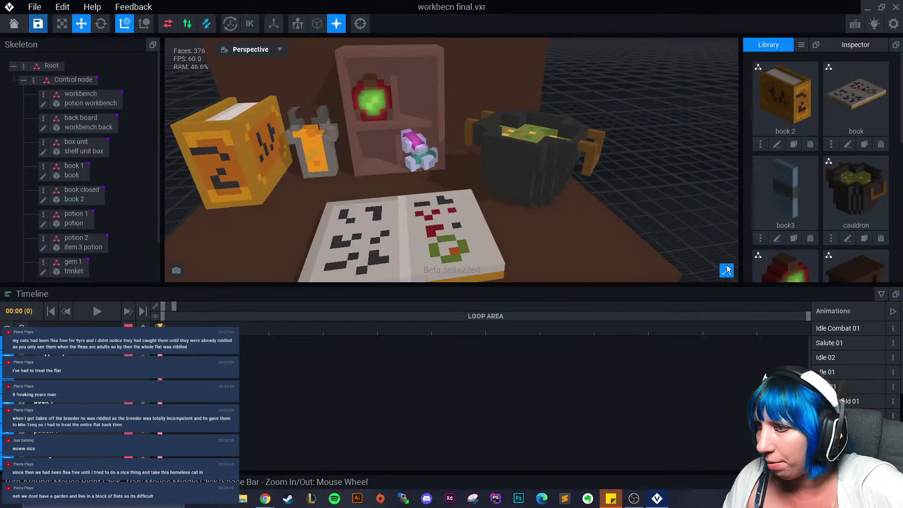
- Create a node named book 3 under the Control node and attach the book3 model to it
left_click(34, 80)
left_click(66, 102)
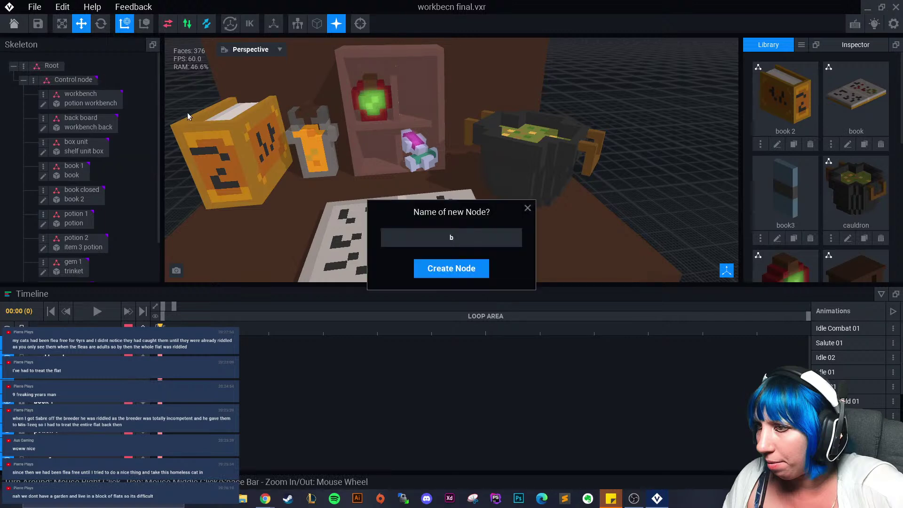
type("book 3")
key("Return")
scroll(117, 204, "down", 3)
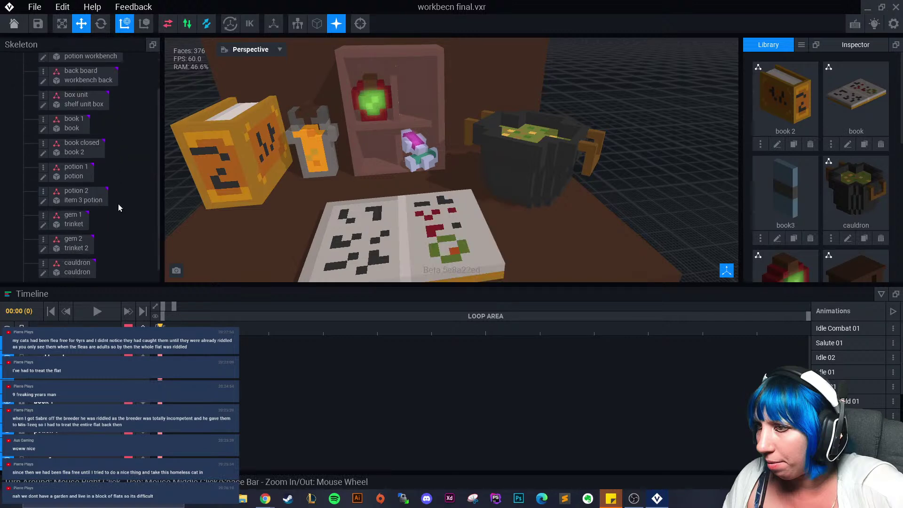
left_click_drag(785, 193, 73, 273)
- Move book 3 up into the upper compartment of the shelf unit, beside the red potion and above the gems
scroll(301, 246, "down", 5)
left_click_drag(414, 231, 396, 103)
scroll(415, 119, "up", 6)
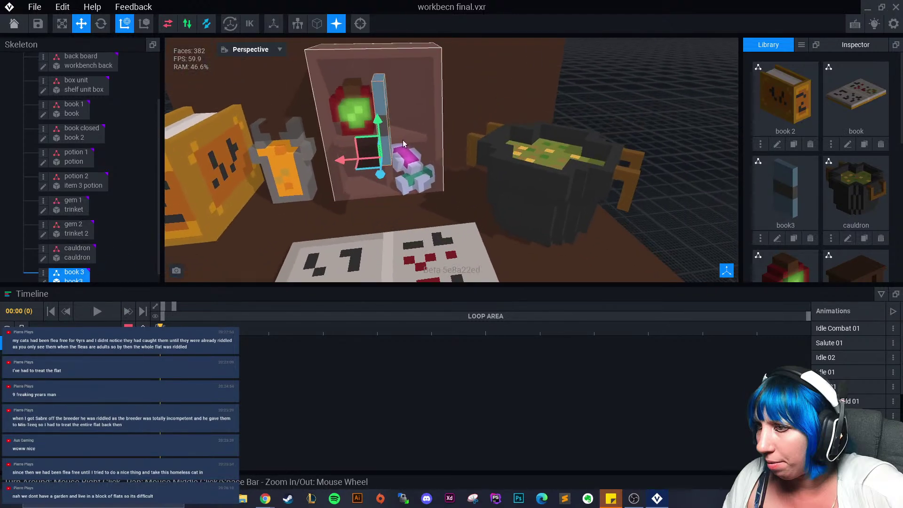
left_click_drag(379, 175, 377, 134)
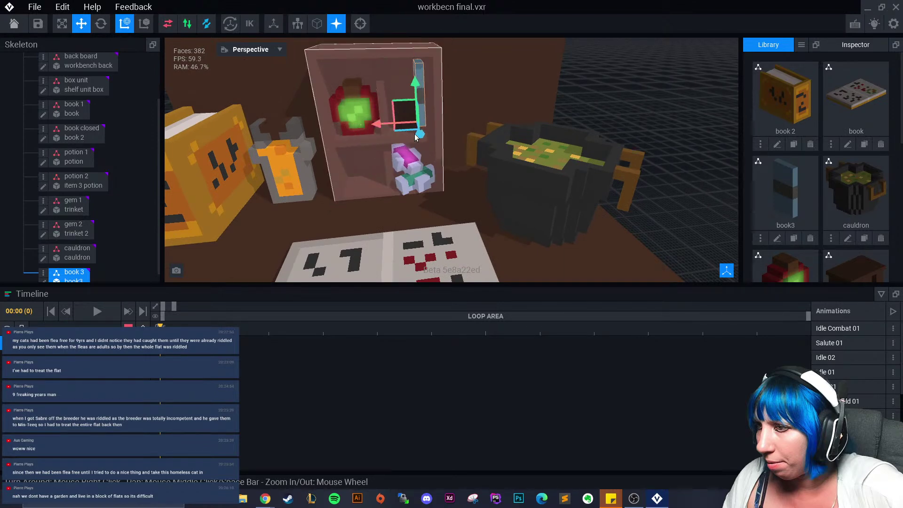
- Lower book 3 onto the shelf board and fine-tune its height
scroll(420, 144, "up", 3)
right_click_drag(421, 144, 345, 132)
left_click_drag(337, 98, 342, 122)
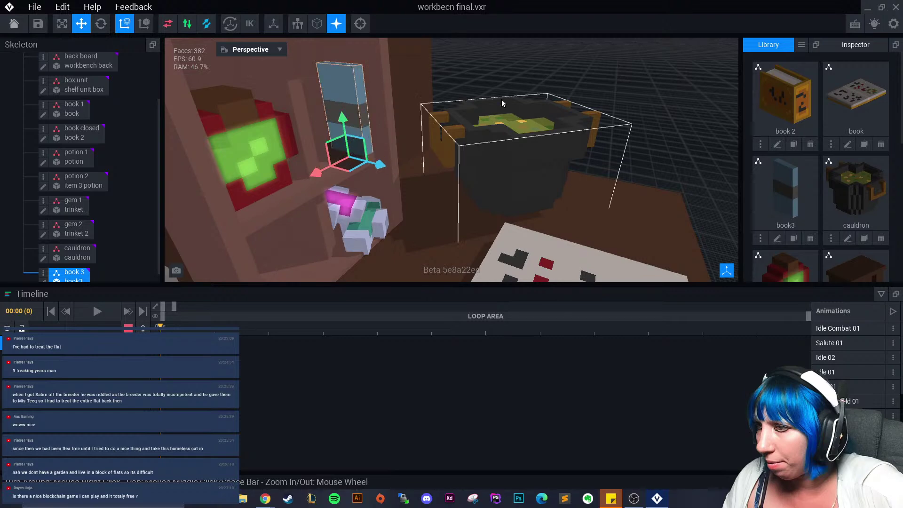
right_click_drag(501, 99, 325, 96)
left_click_drag(310, 95, 312, 88)
- Nudge book 3 sideways near the shelf unit's side wall and tilt it slightly
scroll(322, 113, "down", 3)
right_click_drag(324, 114, 358, 129)
mouse_move(307, 126)
left_mouse_down()
mouse_move(324, 125)
mouse_move(314, 125)
left_mouse_up()
left_click(101, 23)
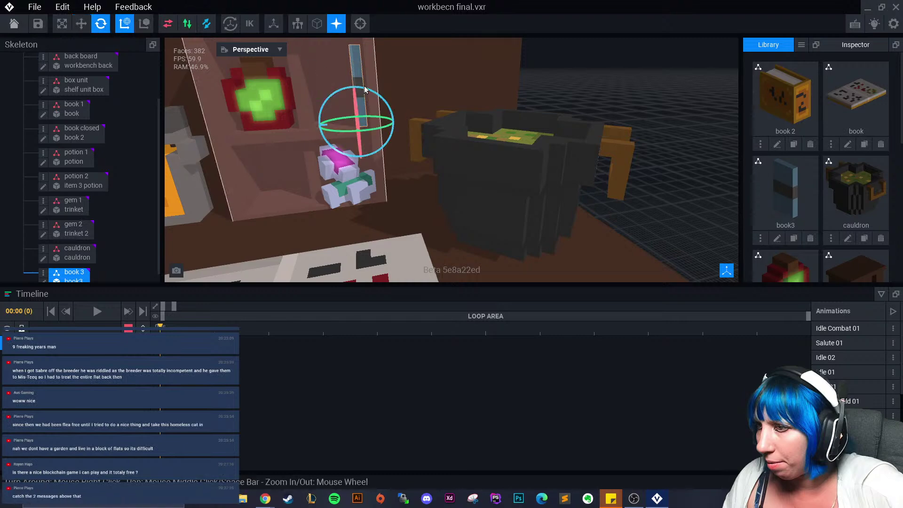
left_click_drag(374, 94, 368, 94)
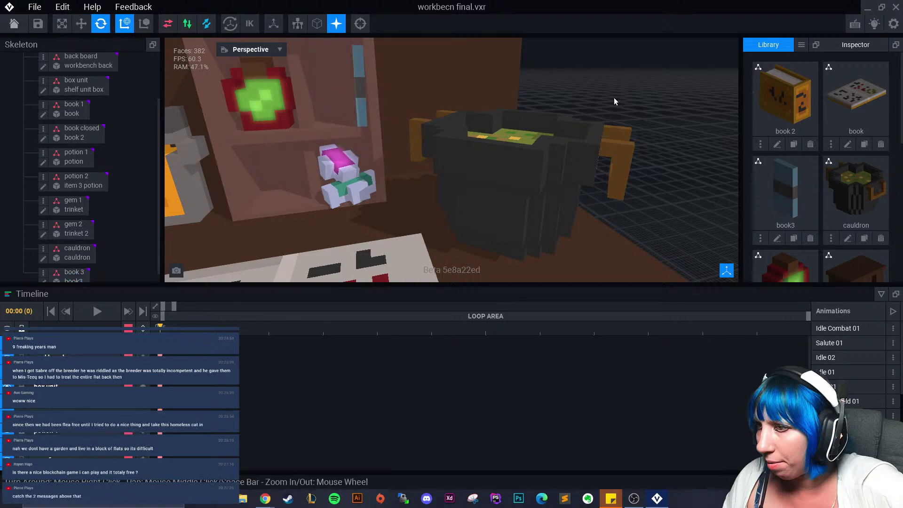
- Clone the book3 model in the library as book 3b and open the clone for voxel editing
left_click(794, 237)
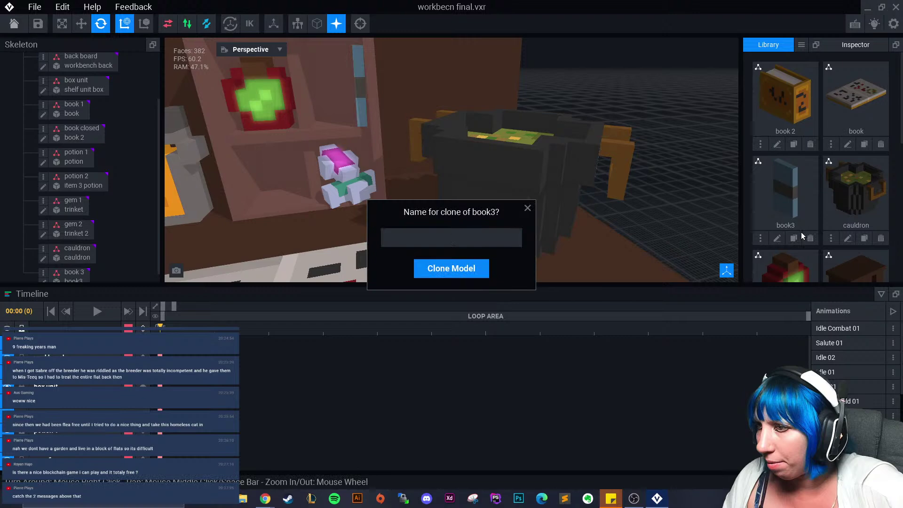
type("book 3b")
key("Return")
left_click(852, 144)
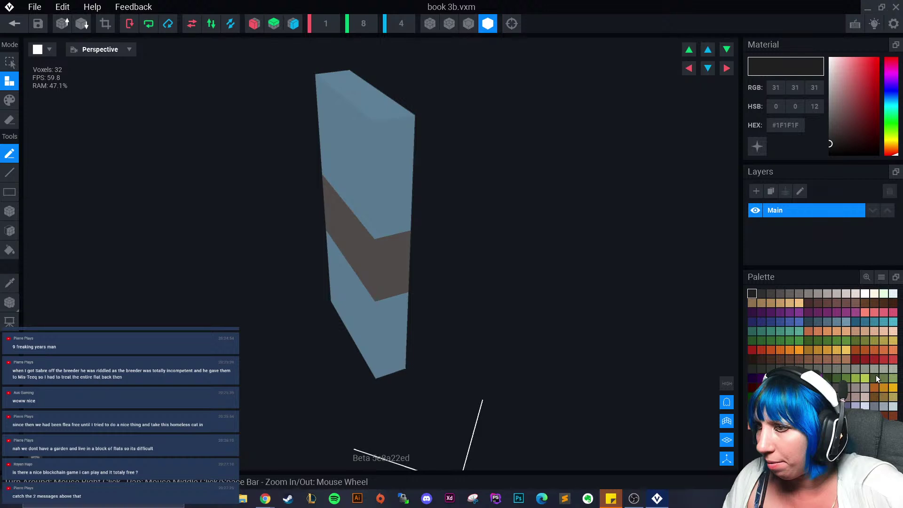
- Paint the blue areas above and below the dark band of book 3b in orange #D4972E, face by face
left_click(826, 350)
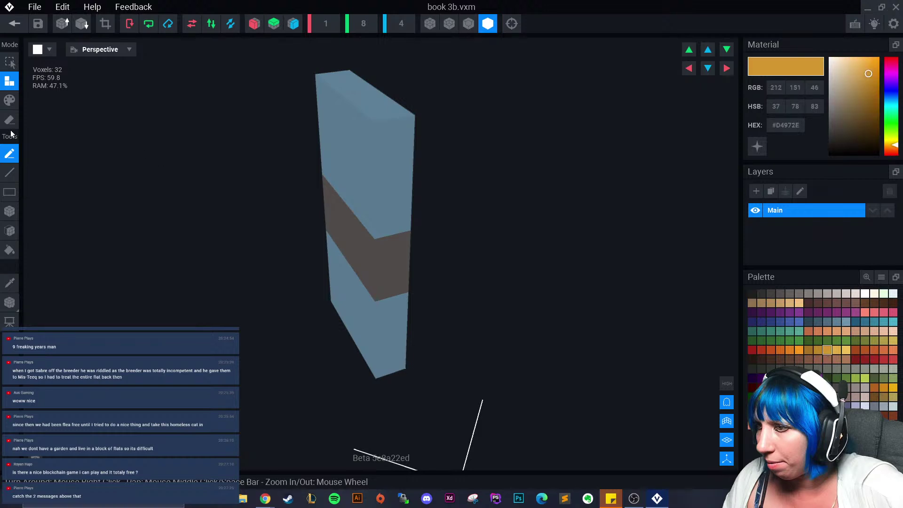
left_click(10, 100)
left_click(10, 230)
right_click_drag(152, 221, 207, 207)
left_click(360, 161)
left_click(408, 320)
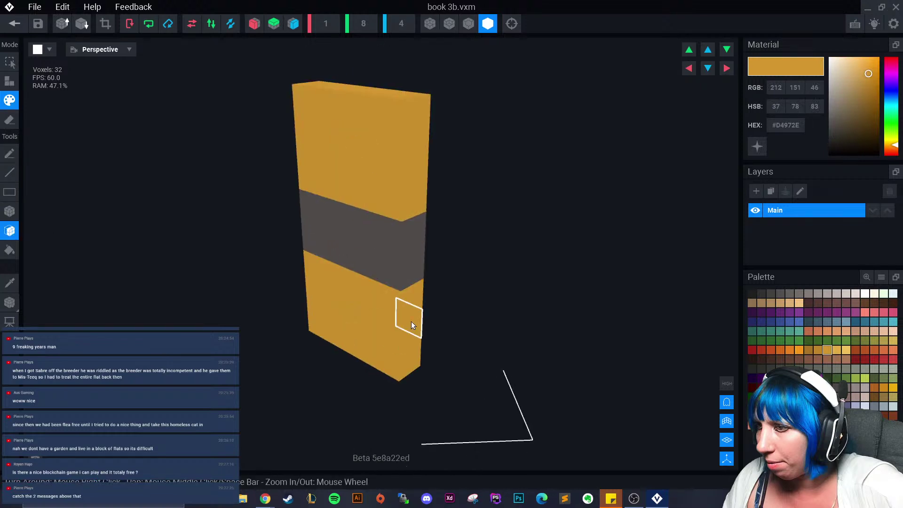
- Paint the upper and lower areas on the book's other side in darker orange #BE8528 and close the model, saving the changes
right_click_drag(411, 322, 588, 338)
left_click(817, 350)
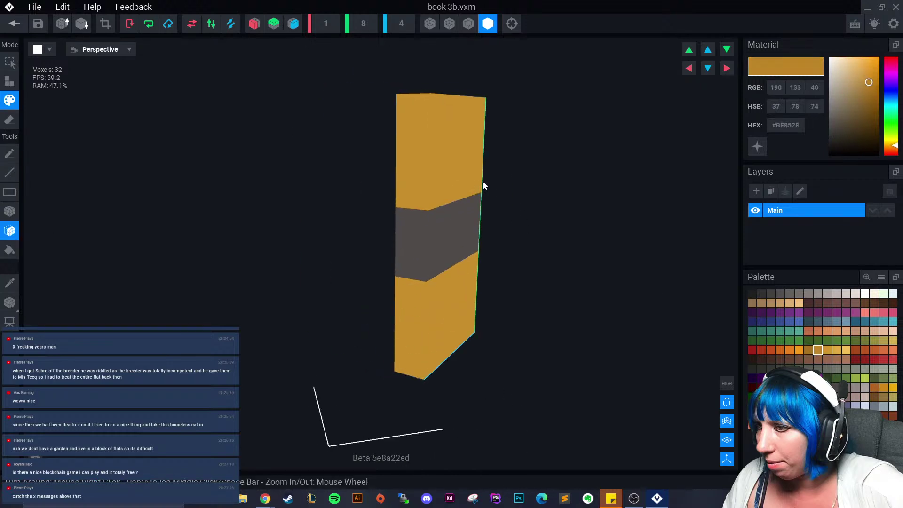
left_click(480, 183)
left_click(443, 302)
right_click_drag(444, 303, 230, 248)
key("alt+F4")
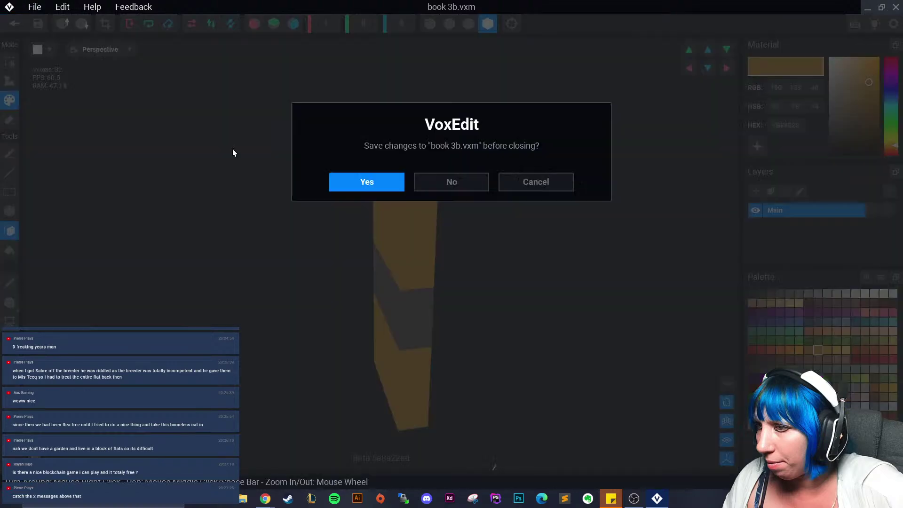
left_click(362, 181)
- Duplicate the book 3 node as book 3a and shift the copy sideways toward the red potion
scroll(389, 135, "up", 3)
right_click_drag(357, 159, 328, 182)
scroll(328, 182, "up", 2)
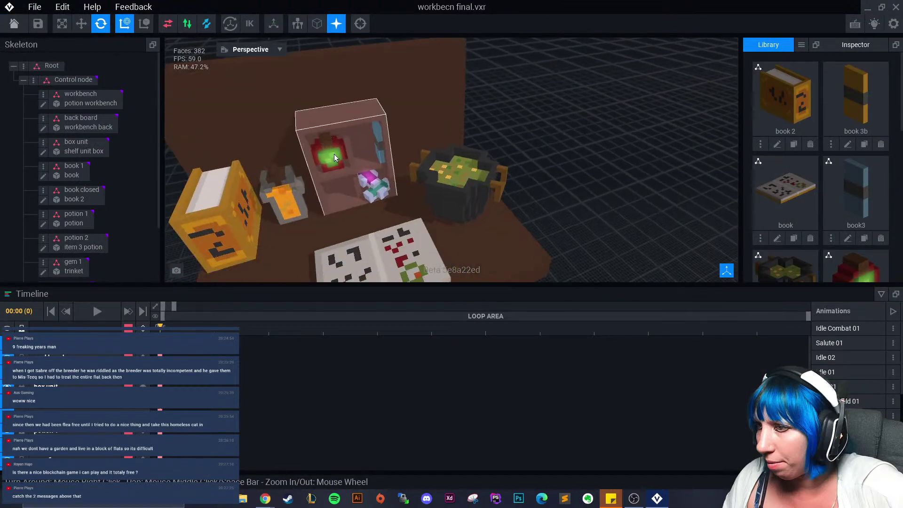
scroll(74, 266, "down", 3)
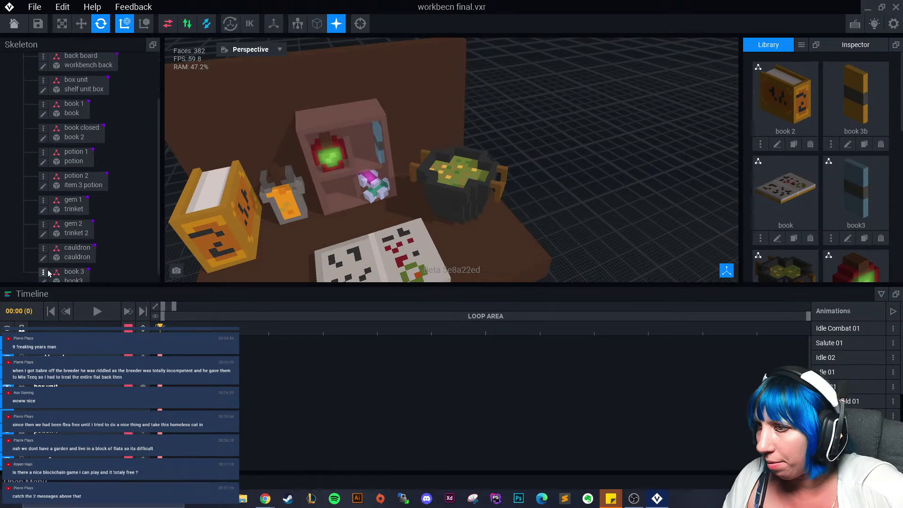
right_click(75, 266)
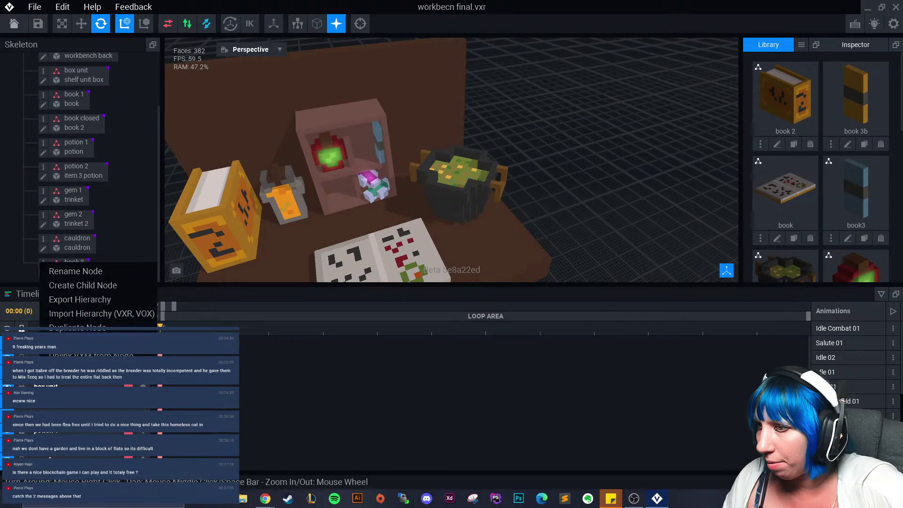
left_click(70, 327)
type("book")
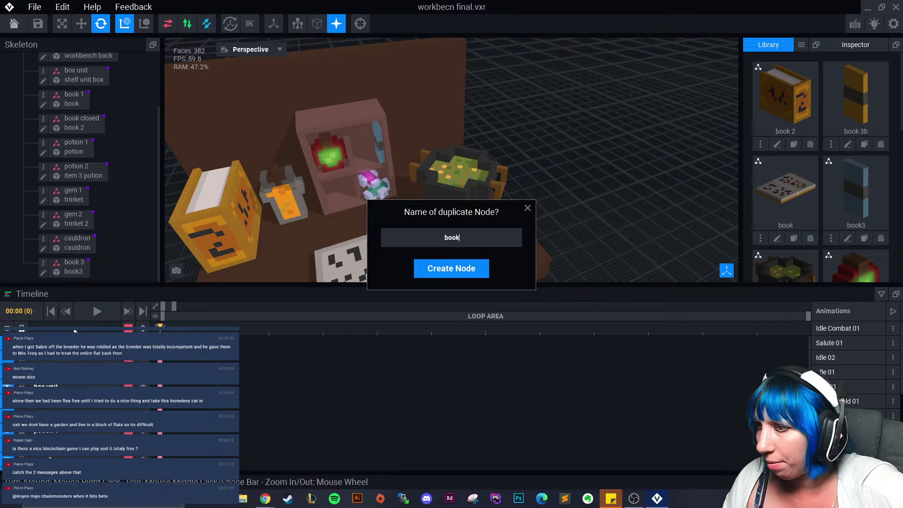
type(" 2")
key("Return")
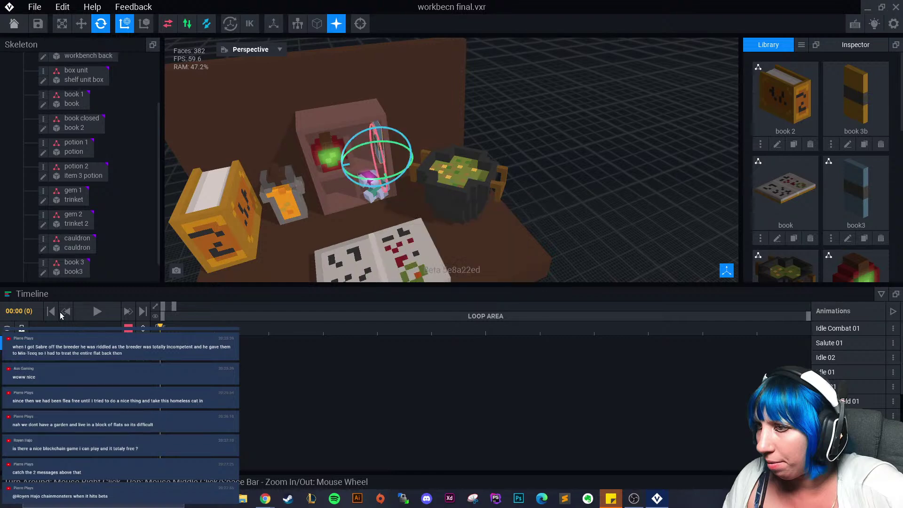
left_click(81, 24)
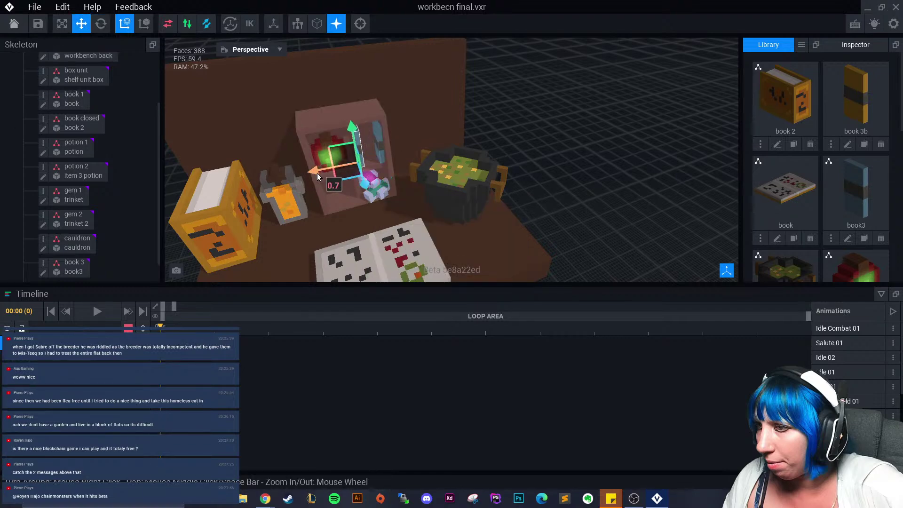
- Create a node named book 3 b under the Control node and attach the book 3b model to it
scroll(47, 90, "up", 3)
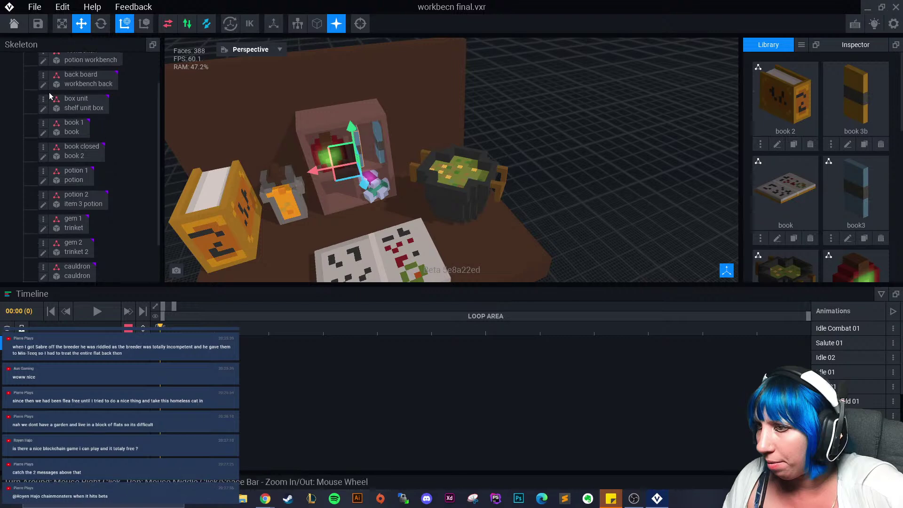
left_click(47, 94)
left_click(55, 106)
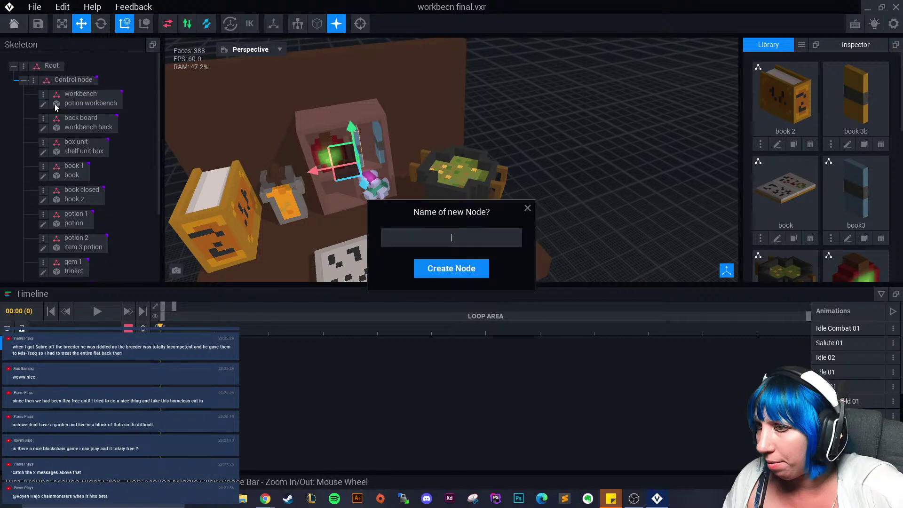
type("book 3 b")
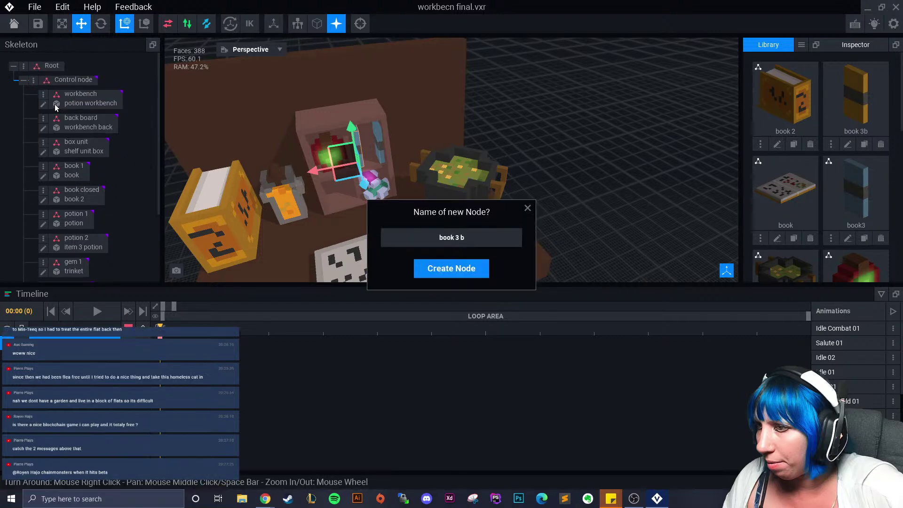
key("Return")
scroll(152, 207, "down", 1)
scroll(152, 211, "down", 3)
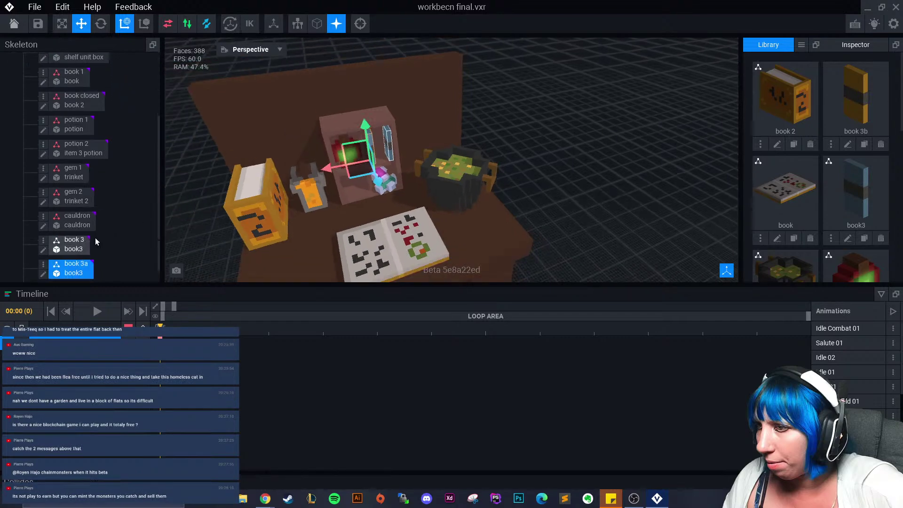
left_click_drag(849, 101, 75, 275)
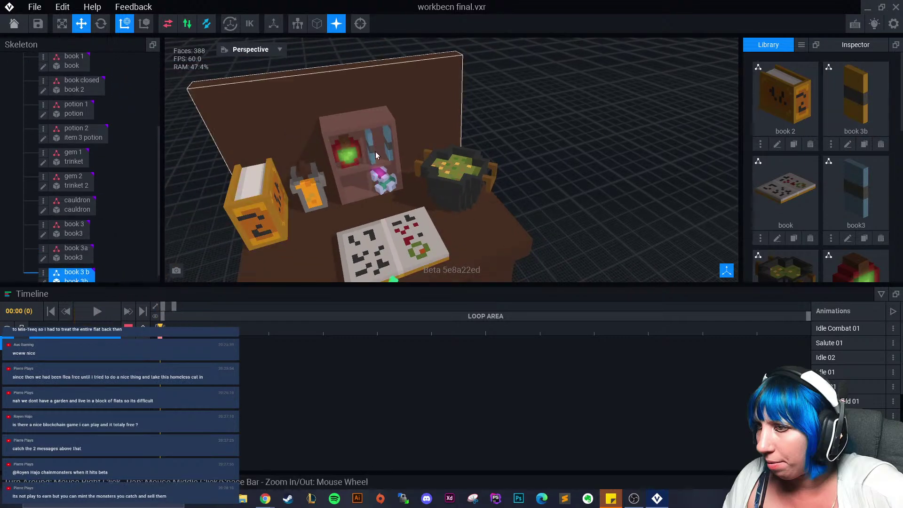
- Raise book 3 b to the shelf unit's upper compartment and slide it between the two blue books
scroll(376, 151, "up", 3)
scroll(384, 236, "down", 2)
scroll(385, 235, "down", 2)
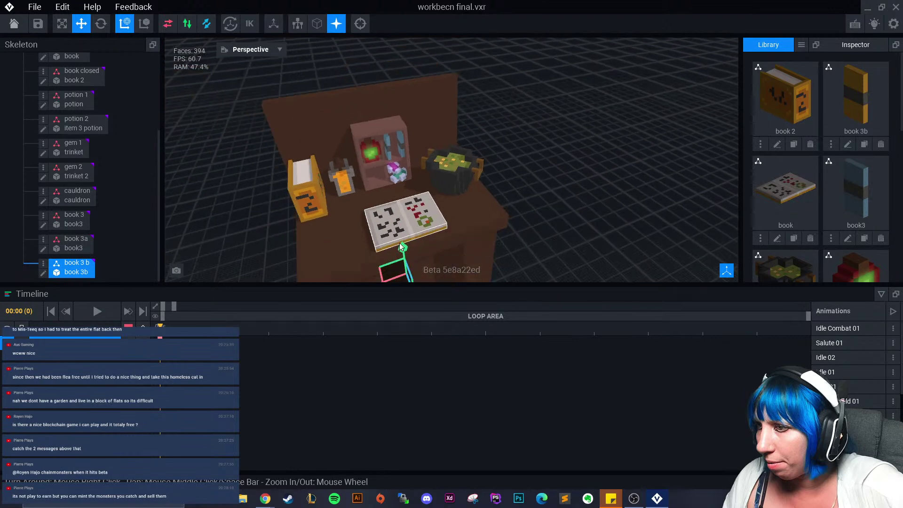
left_click_drag(383, 244, 376, 137)
scroll(376, 157, "up", 3)
middle_click_drag(376, 156, 411, 131)
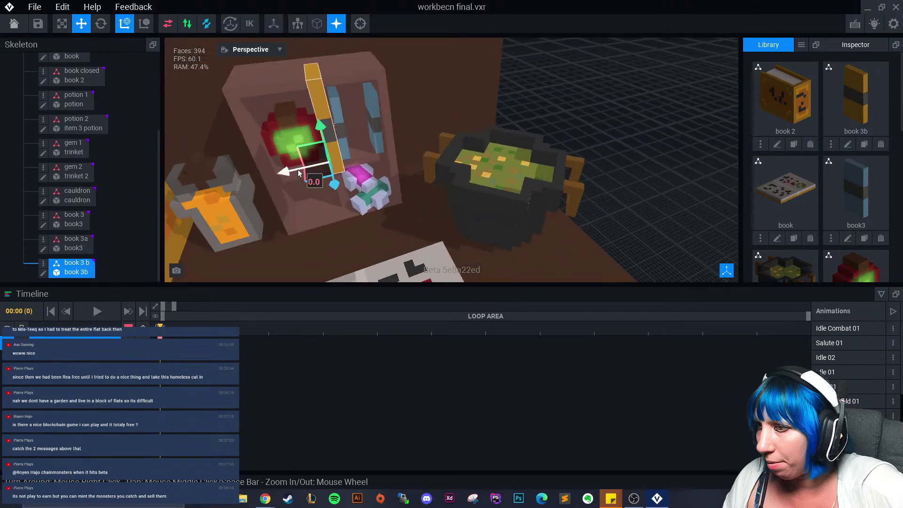
left_click_drag(309, 140, 361, 141)
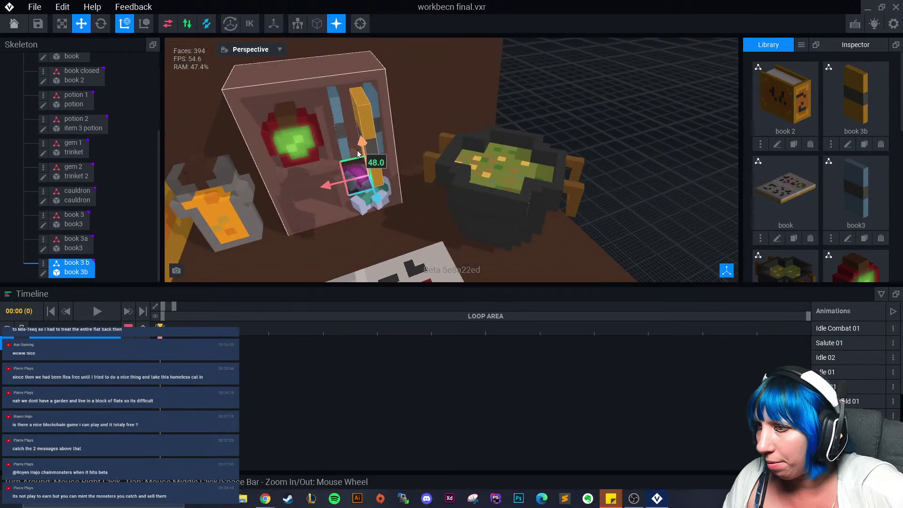
mouse_move(370, 174)
left_mouse_down()
mouse_move(341, 156)
mouse_move(349, 122)
mouse_move(368, 181)
left_mouse_up()
- Fine-tune the position of book 3 b beside book 3 and adjust its tilt
scroll(376, 165, "up", 5)
left_click_drag(324, 148, 342, 161)
key("e")
left_click_drag(319, 98, 334, 89)
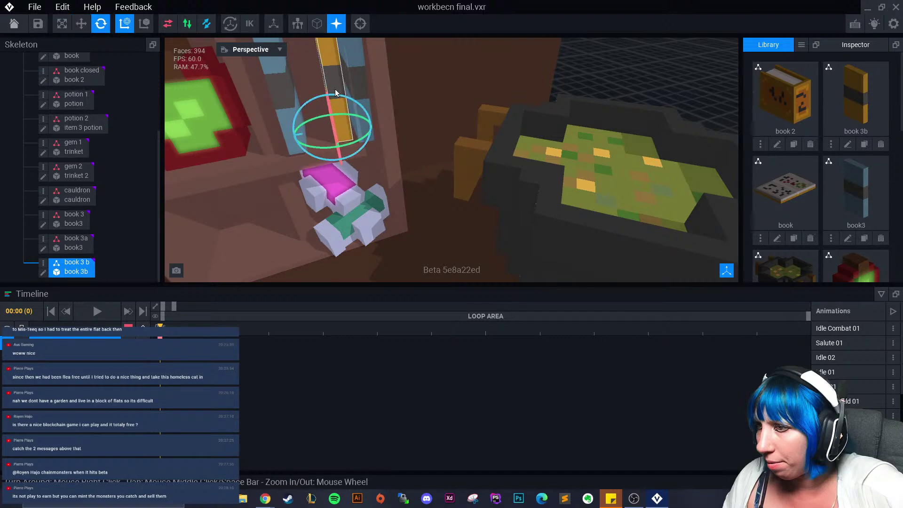
mouse_move(335, 89)
right_mouse_down()
mouse_move(357, 94)
mouse_move(343, 101)
right_mouse_up()
- Lean book 3a toward the red potion, slide its base closer to the orange book and tilt it further
left_click(340, 100)
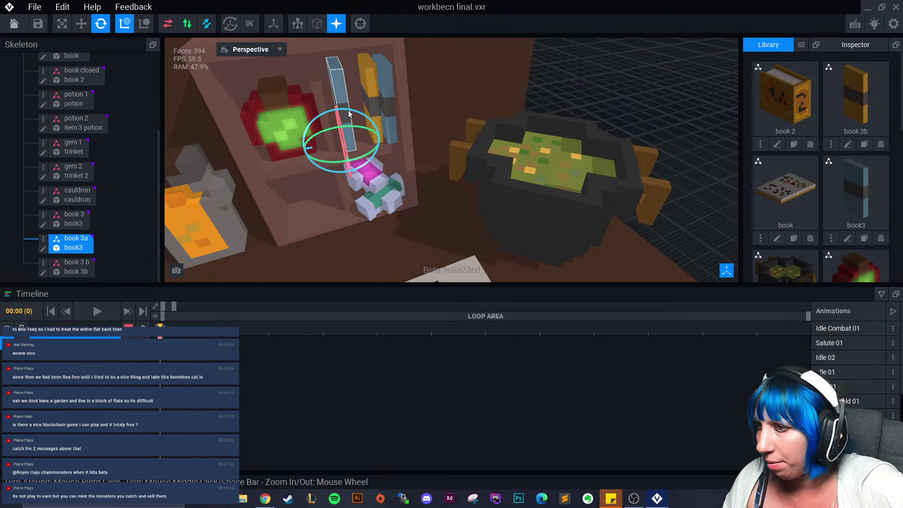
left_click_drag(341, 108, 345, 112)
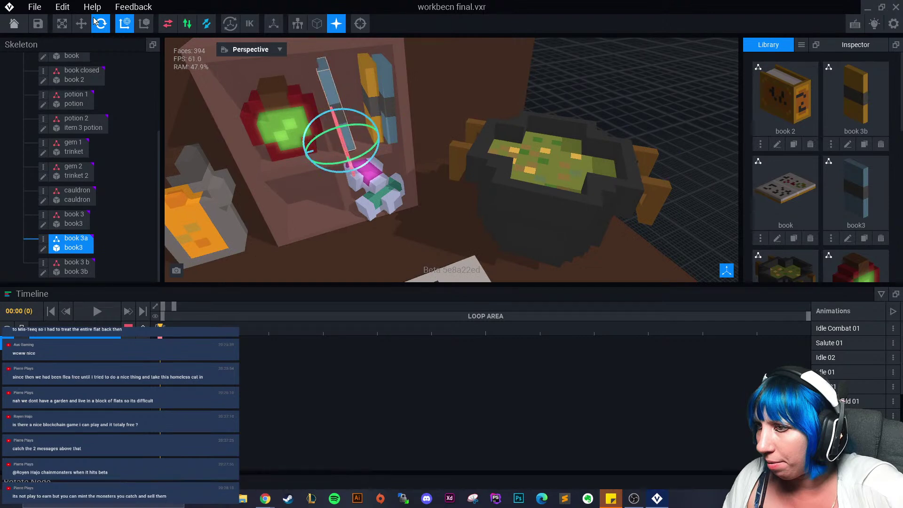
key("w")
left_click_drag(301, 152, 312, 151)
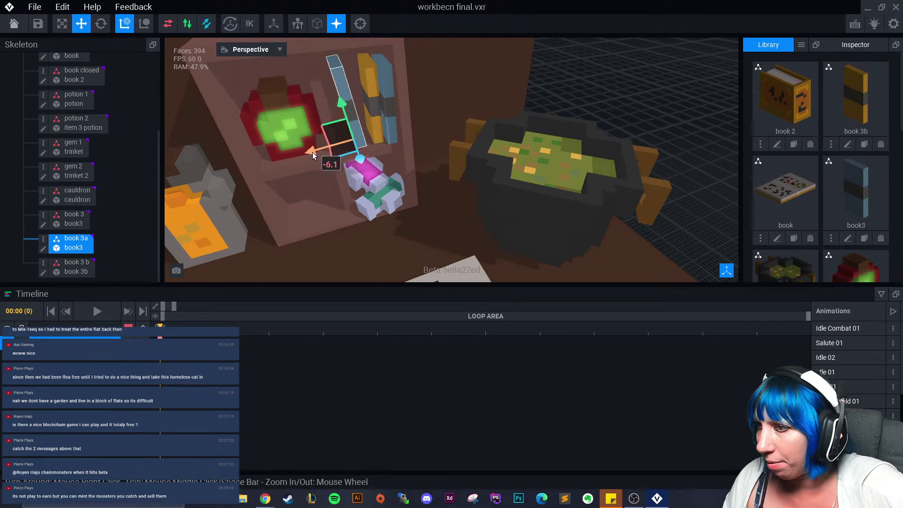
left_click(101, 24)
left_click_drag(352, 107, 348, 109)
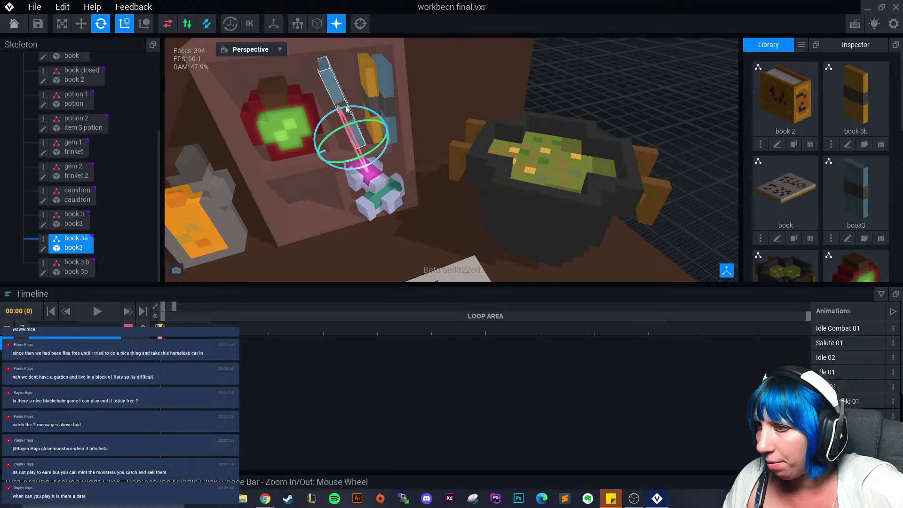
- Lower the leaning book 3a onto the shelf board, fine-tune its sideways position and deselect it
key("w")
left_click_drag(356, 158, 315, 151)
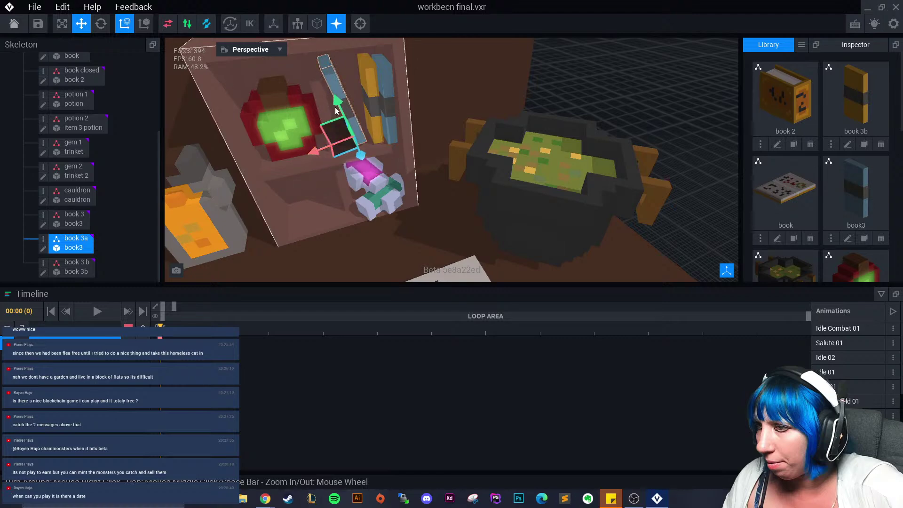
left_click_drag(338, 102, 337, 110)
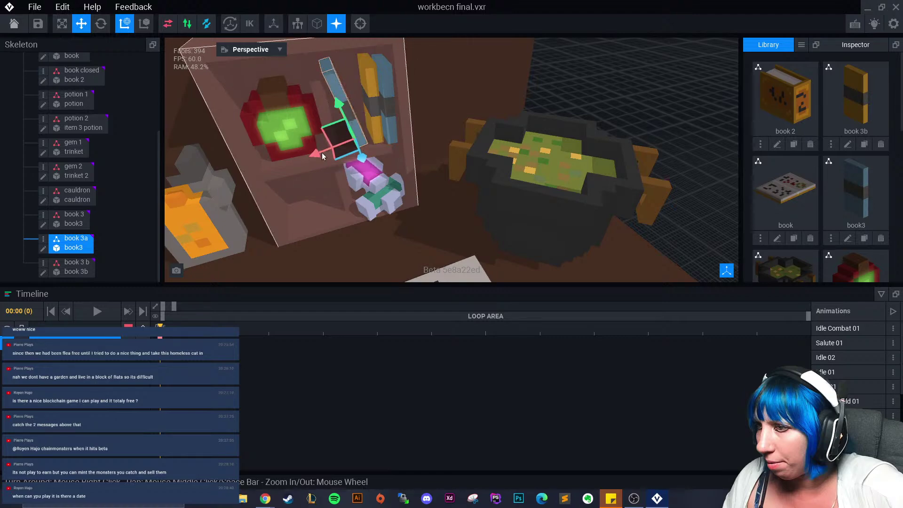
left_click_drag(314, 154, 315, 153)
left_click(564, 137)
- Examine the shelf's book arrangement and the whole furnished workbench from several angles
right_click_drag(564, 137, 478, 218)
scroll(546, 162, "down", 5)
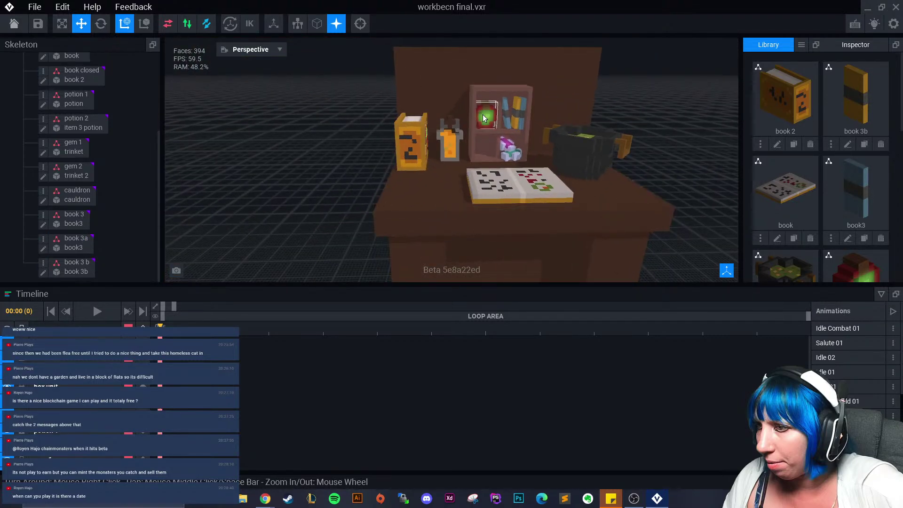
right_click_drag(592, 161, 480, 128)
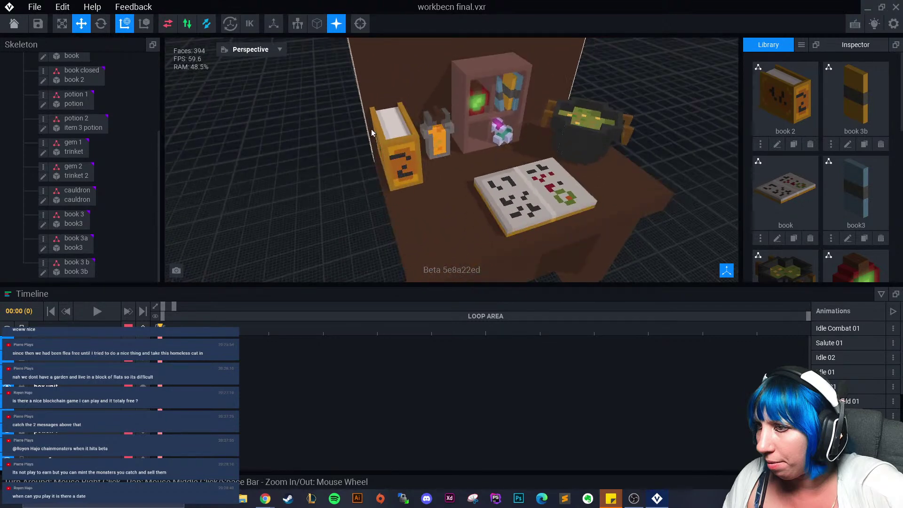
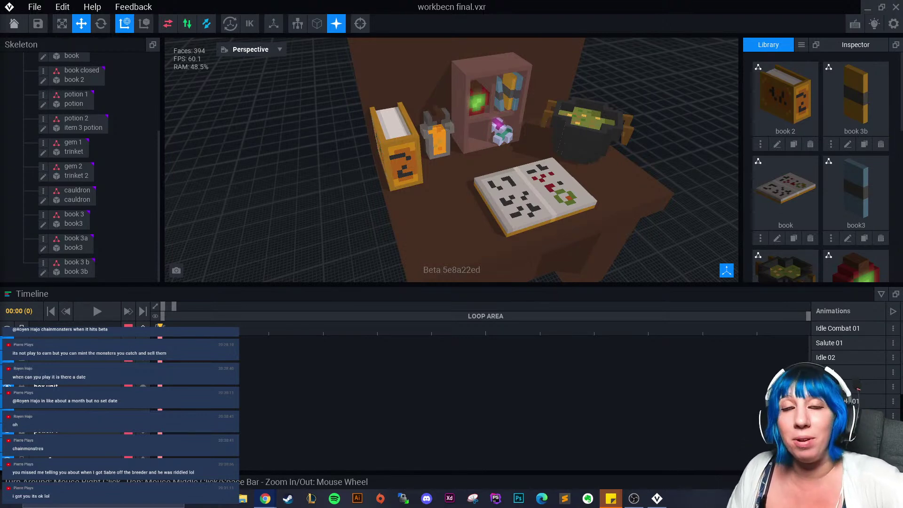
right_click_drag(397, 214, 397, 214)
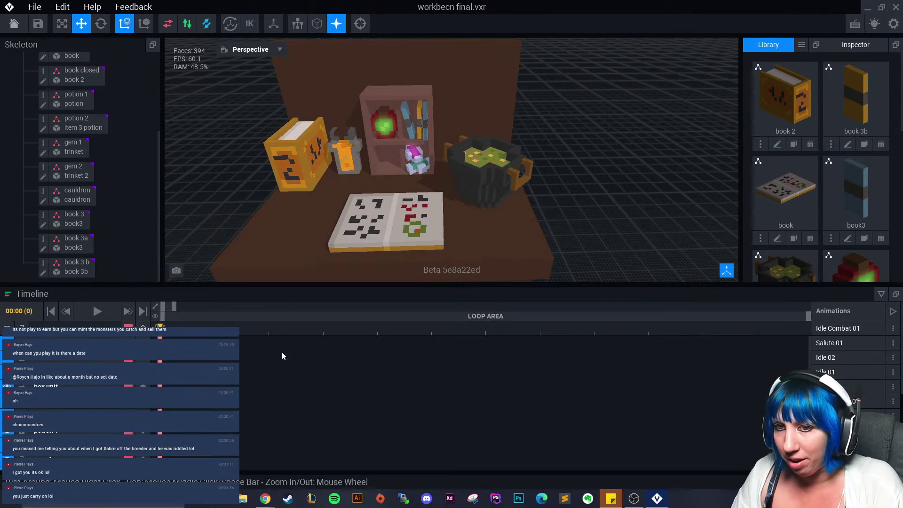
scroll(423, 400, "down", 1)
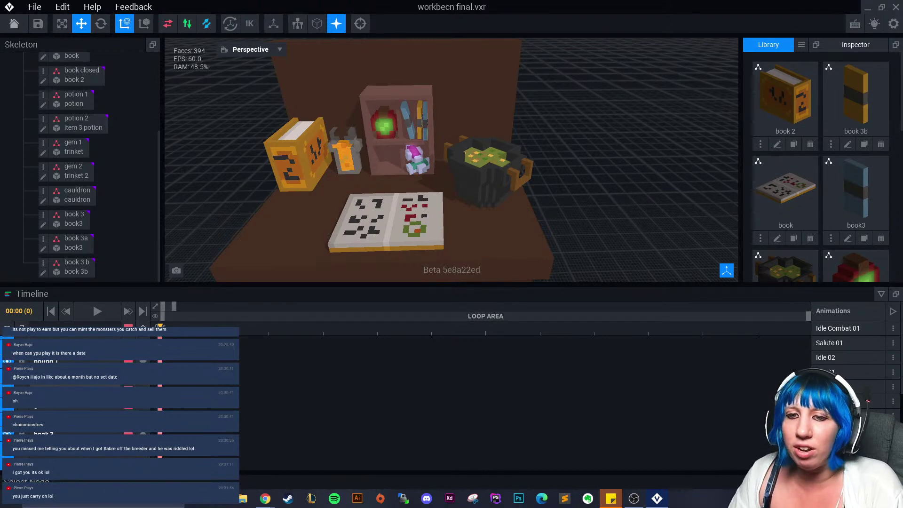
scroll(843, 380, "down", 3)
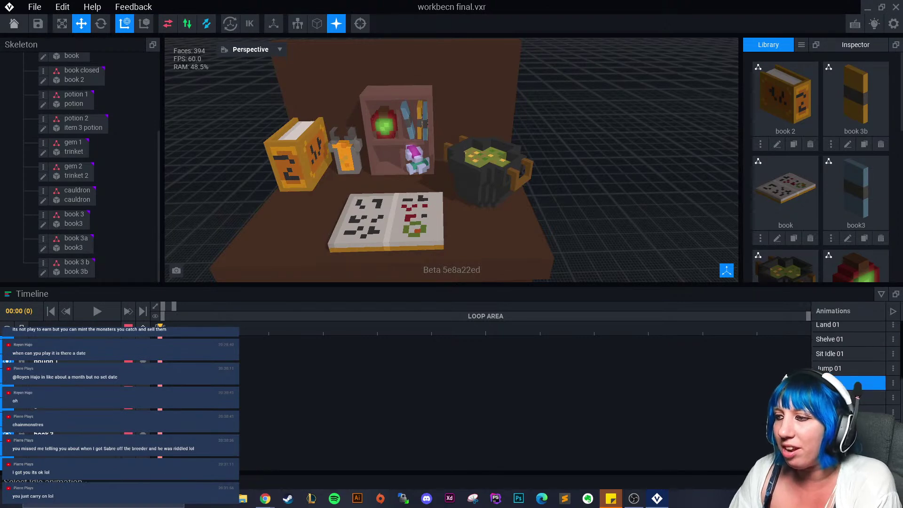
scroll(843, 380, "up", 5)
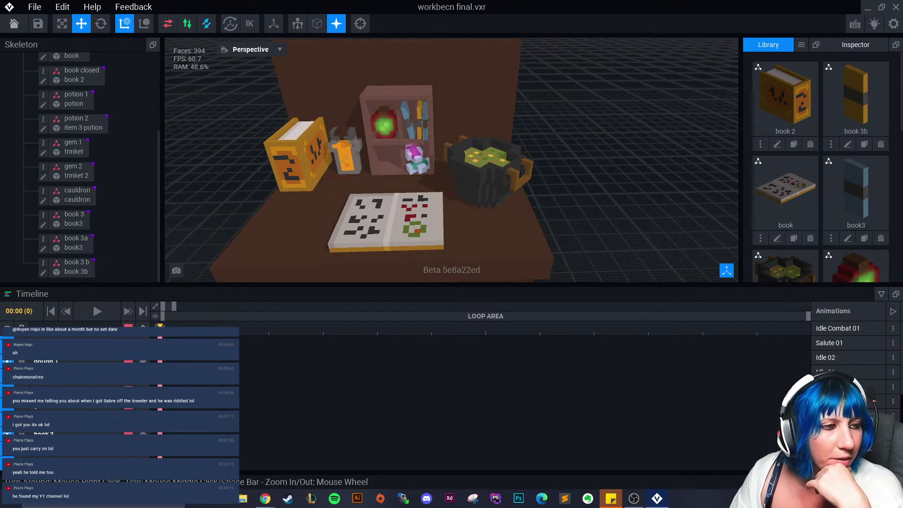
right_click_drag(331, 177, 331, 176)
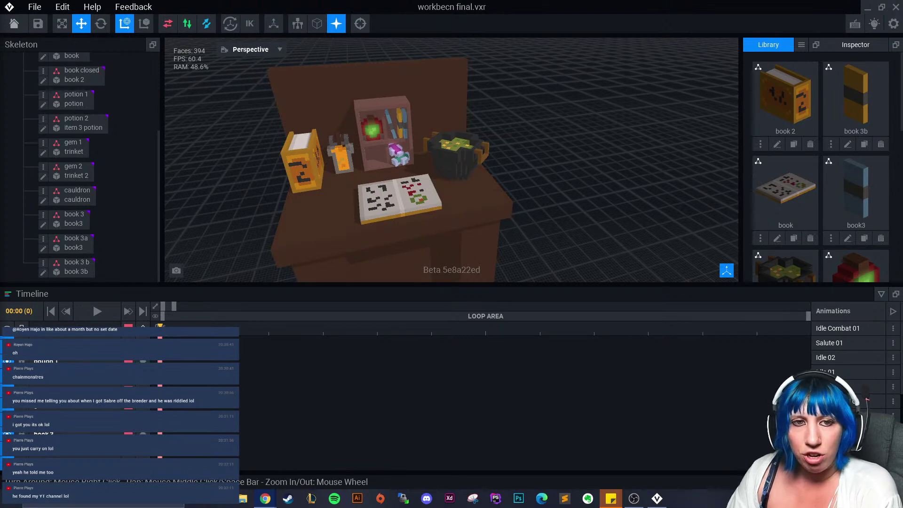
- Import the candle model from the final light folder of the Sandbox files into the model library
left_click(801, 45)
left_click(778, 69)
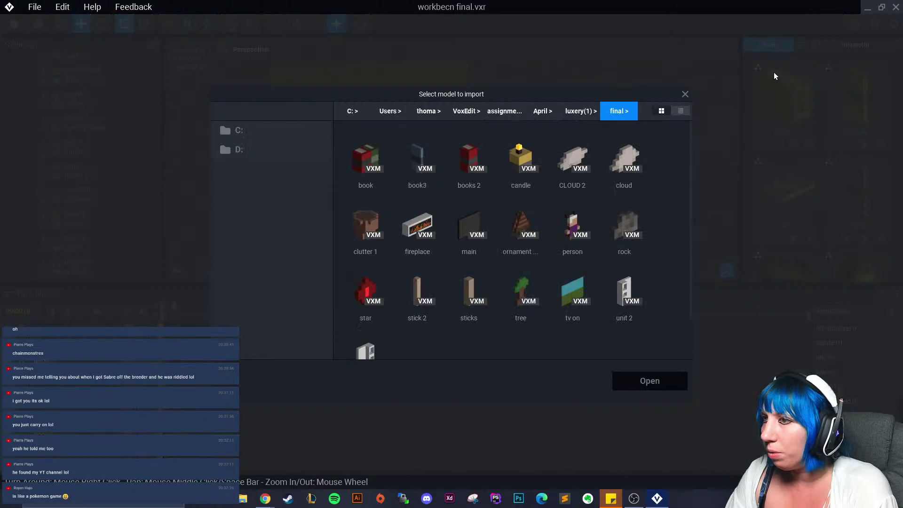
left_click(501, 111)
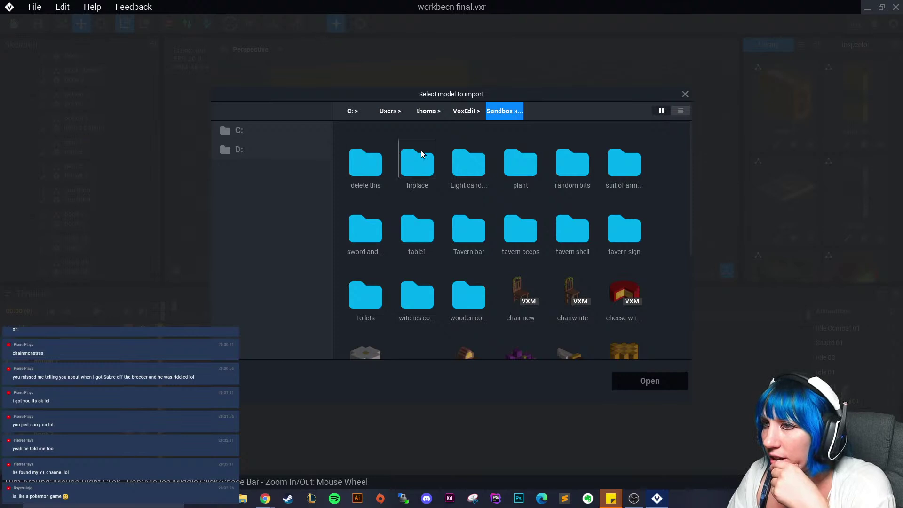
double_click(458, 153)
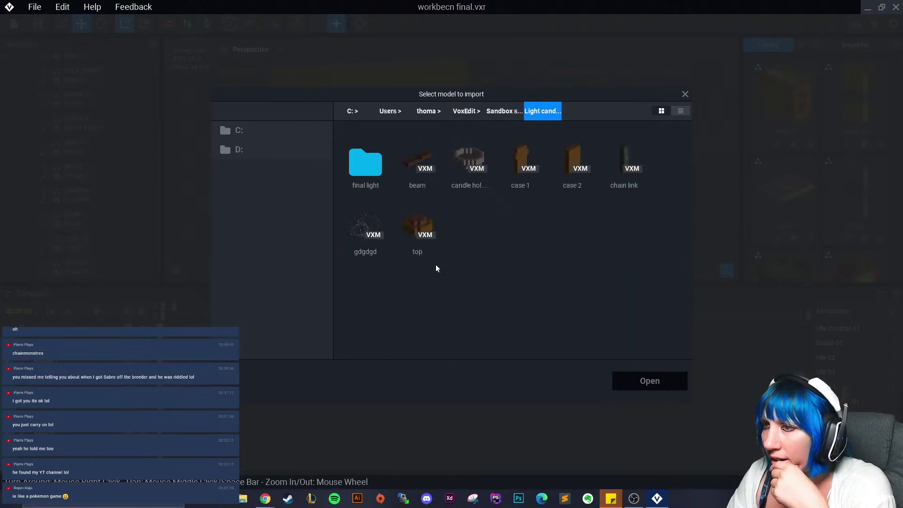
double_click(363, 169)
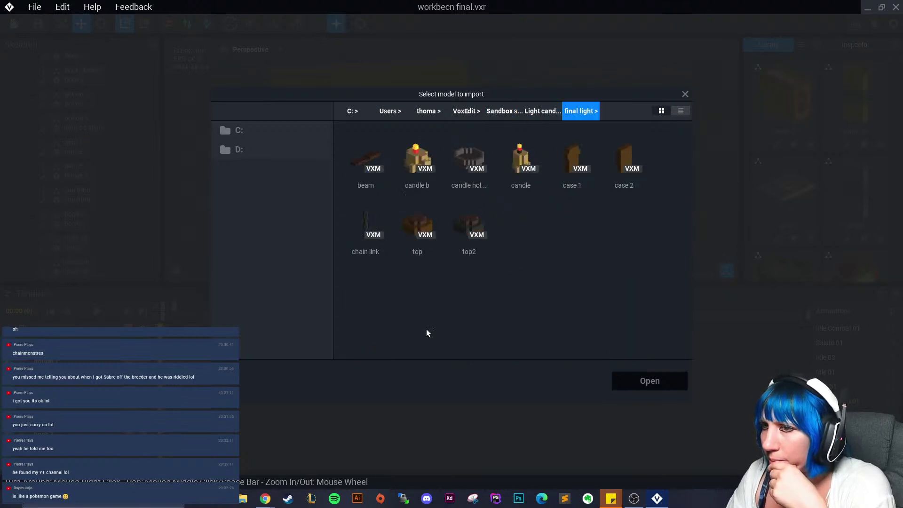
left_click(520, 160)
left_click(648, 382)
- Create a new node named candle 1 under the Control node
scroll(591, 210, "up", 5)
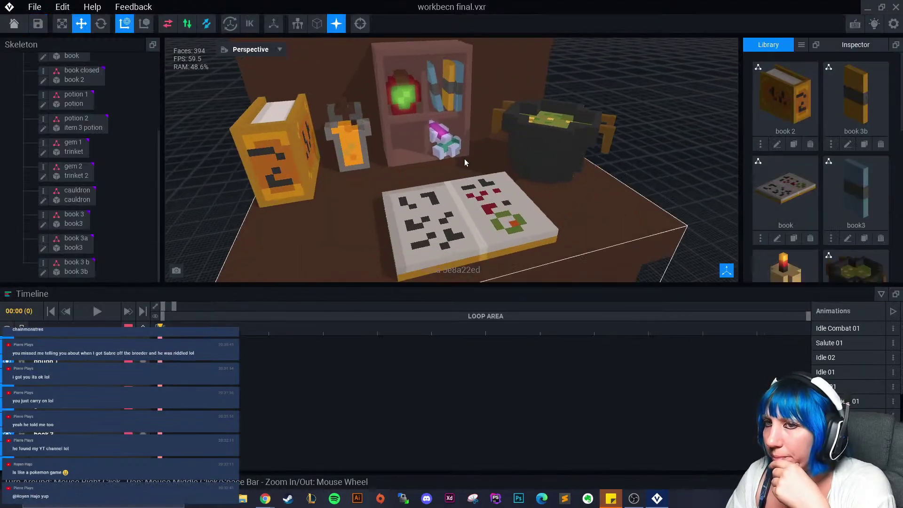
scroll(49, 94, "up", 5)
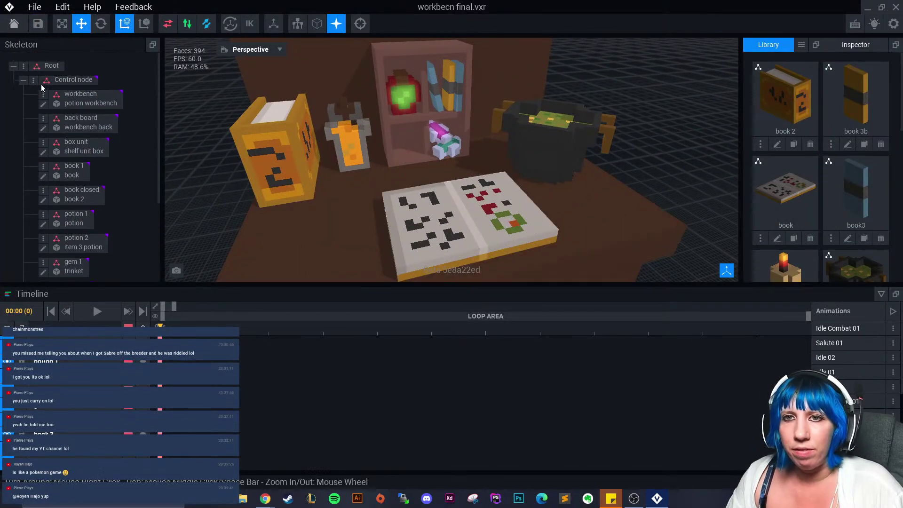
left_click(34, 80)
left_click(71, 99)
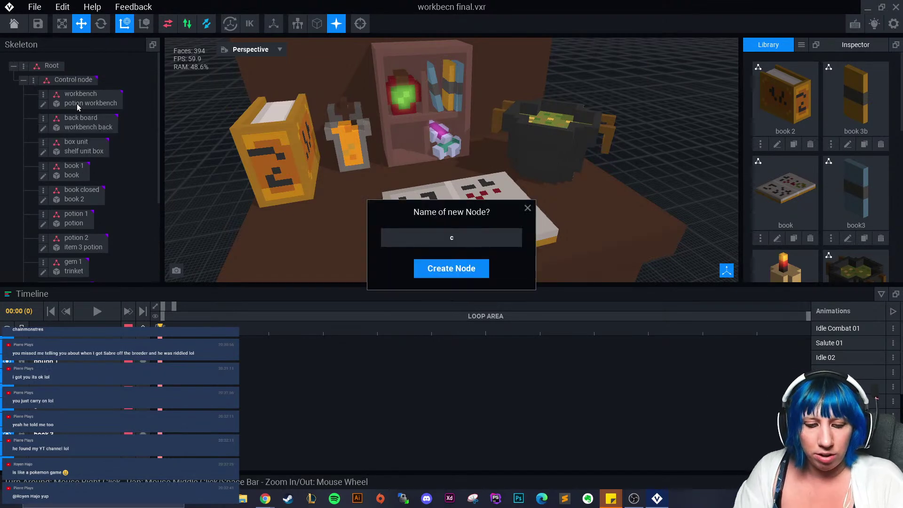
type("candle")
key("Return")
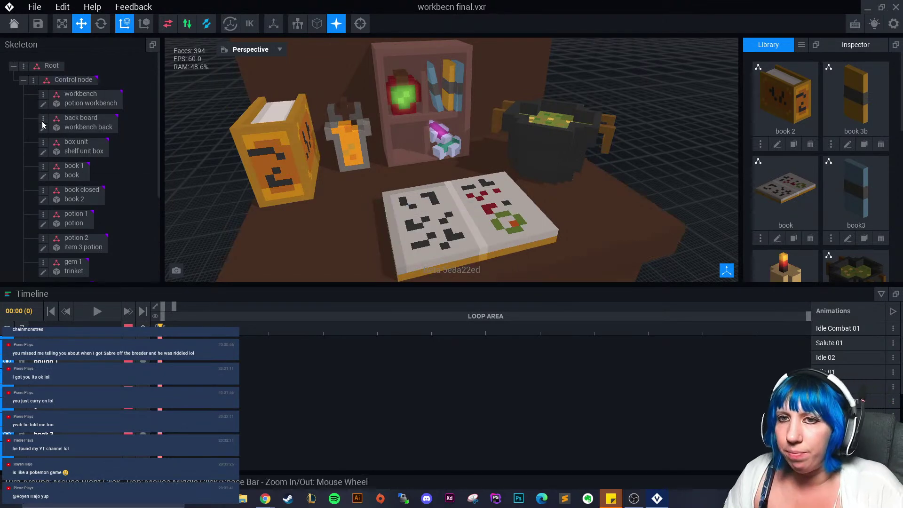
- Attach the candle model from the library to the candle 1 node
scroll(122, 198, "down", 5)
scroll(424, 235, "down", 1)
scroll(792, 221, "down", 4)
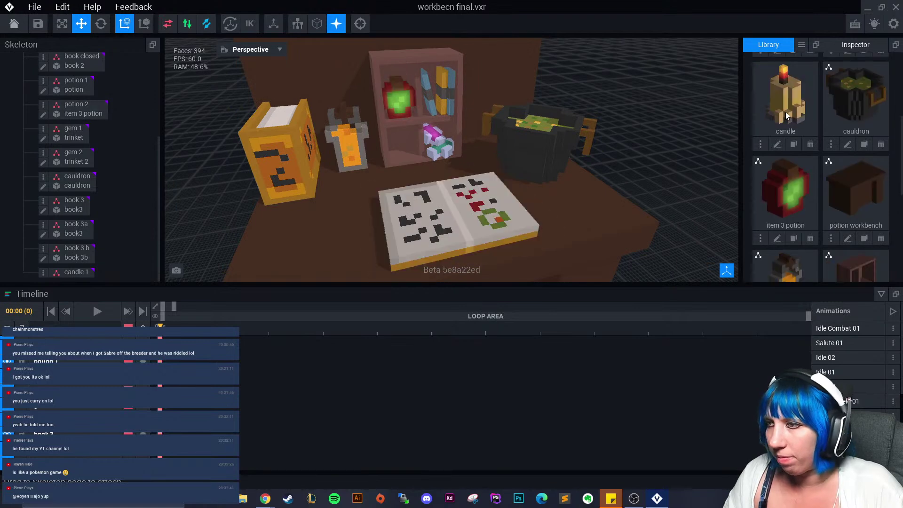
left_click_drag(785, 98, 75, 274)
- Move the candle up onto the workbench top, between the closed book and the open book, and lower it to the surface
scroll(375, 241, "down", 5)
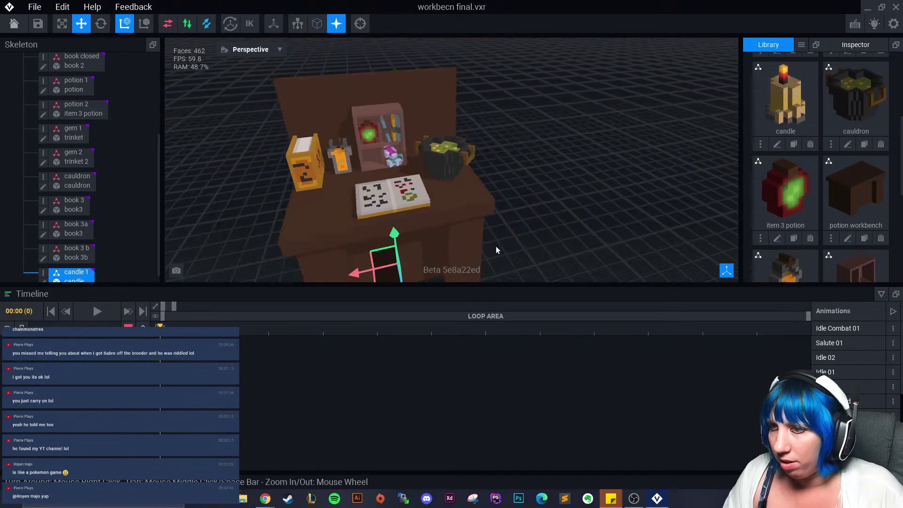
left_click_drag(397, 232, 301, 203)
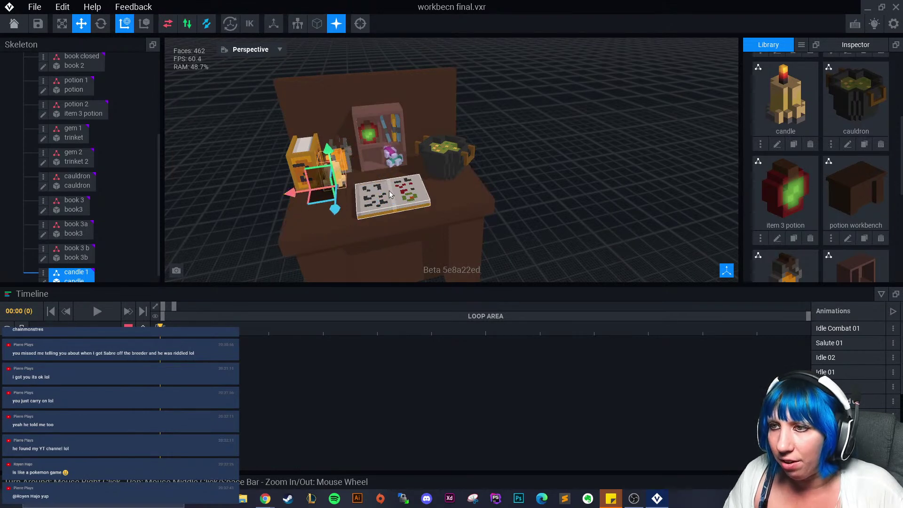
scroll(329, 202, "up", 3)
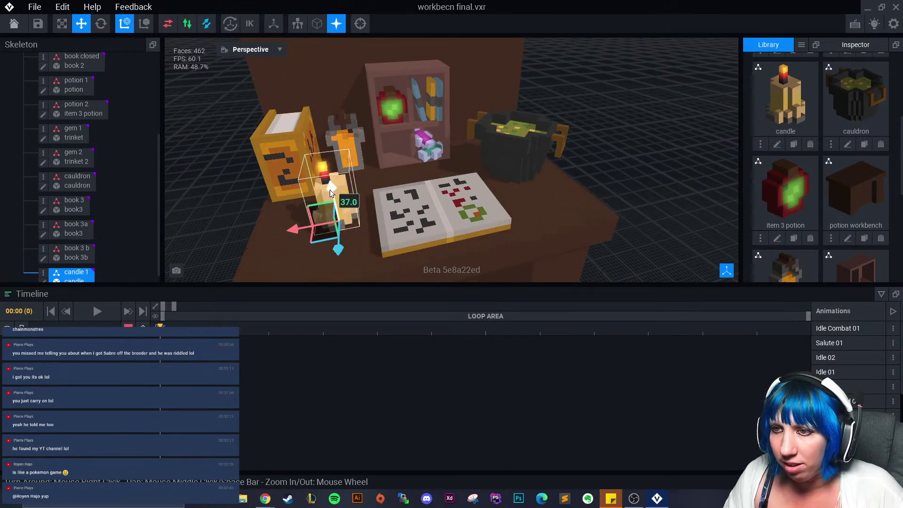
mouse_move(329, 190)
left_mouse_down()
mouse_move(330, 209)
mouse_move(328, 200)
mouse_move(342, 200)
left_mouse_up()
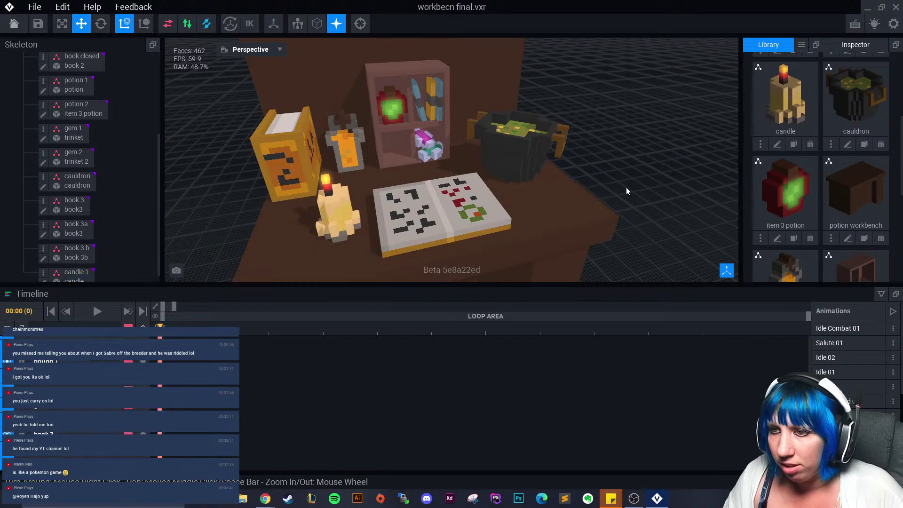
- Rotate the candle around its vertical axis to 320° and deselect it
right_click_drag(625, 191, 556, 190)
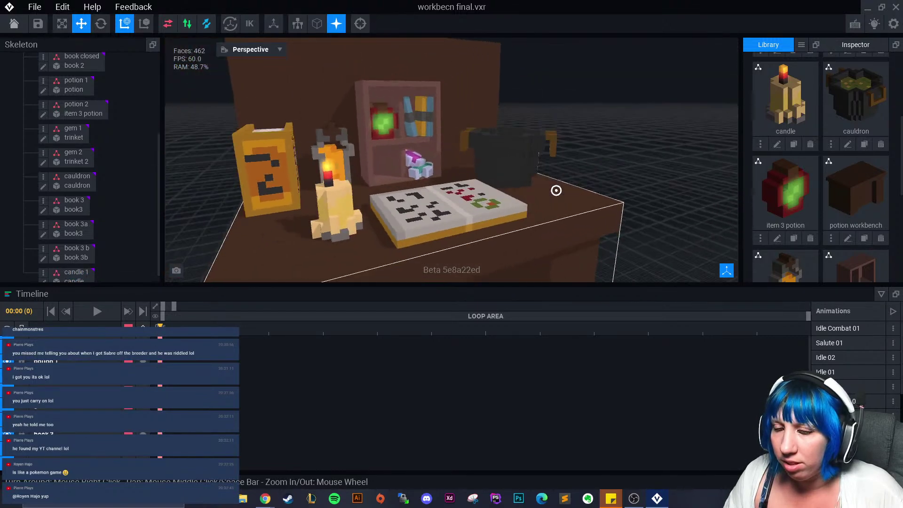
left_click(329, 197)
left_click(101, 24)
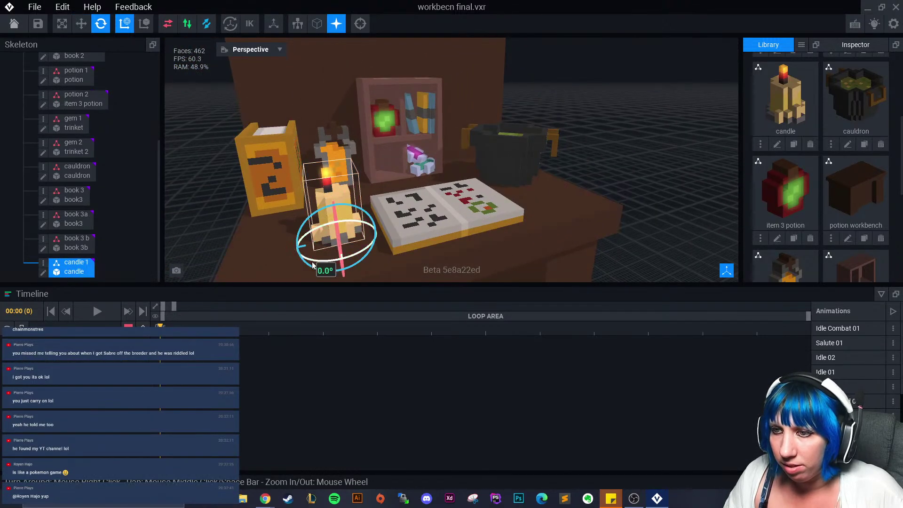
left_click_drag(323, 261, 360, 260)
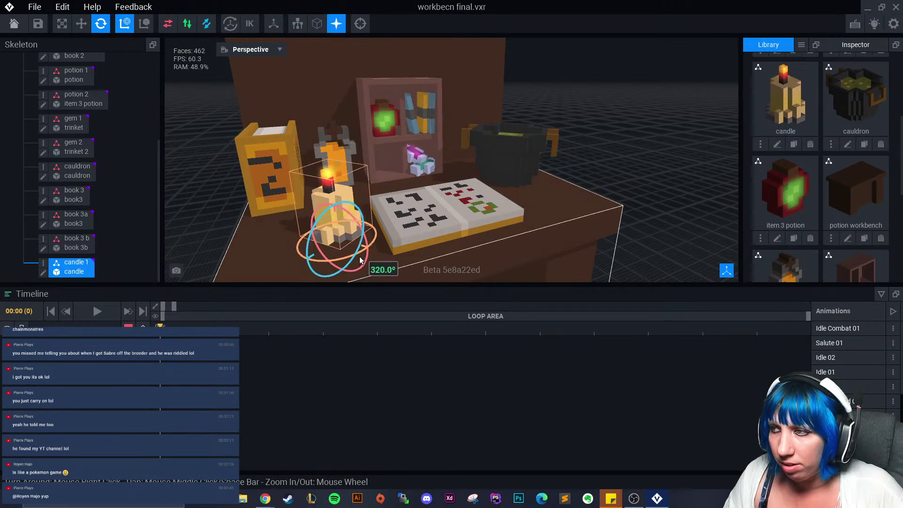
left_click(653, 169)
- Inspect the candle beside the open book up close and select it for repositioning with the Move tool
right_click_drag(604, 165, 603, 165)
scroll(504, 184, "up", 6)
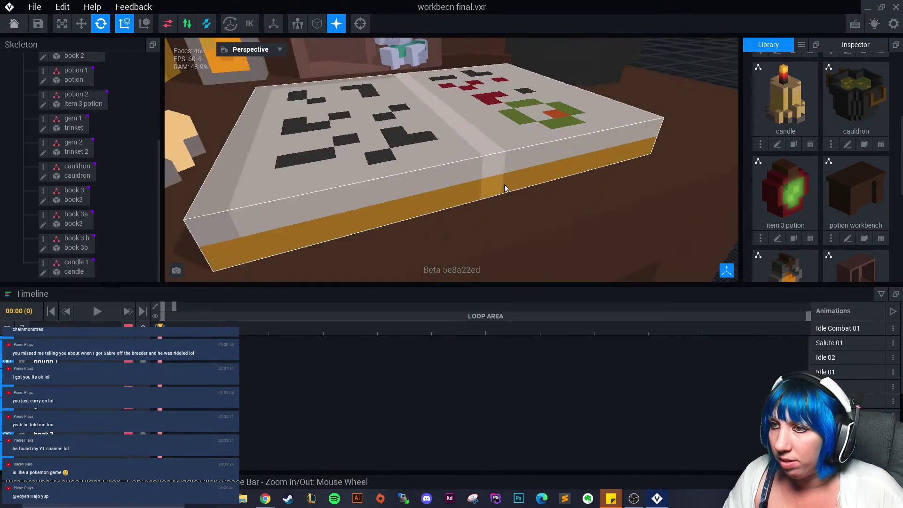
middle_click_drag(468, 179, 451, 193)
scroll(468, 180, "down", 5)
right_click_drag(451, 193, 449, 193)
left_click(449, 194)
left_click(81, 23)
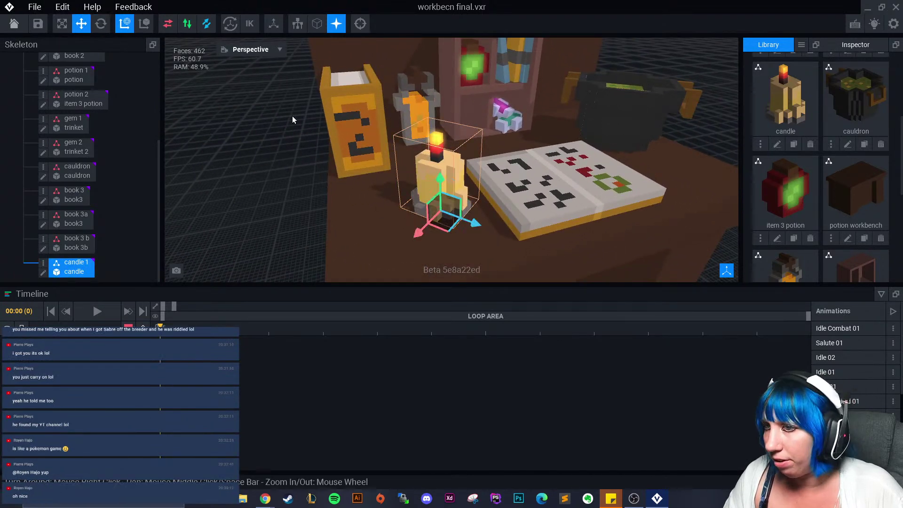
- Slide the candle along the blue axis, away from the open book and toward the standing book
left_click_drag(480, 225, 418, 223)
left_click(323, 223)
right_click_drag(325, 223, 326, 259)
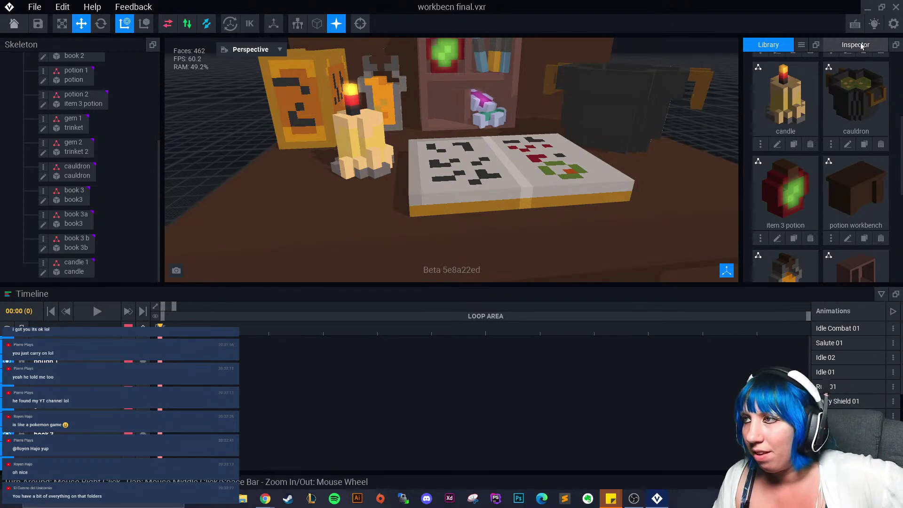
left_click(801, 44)
left_click(811, 71)
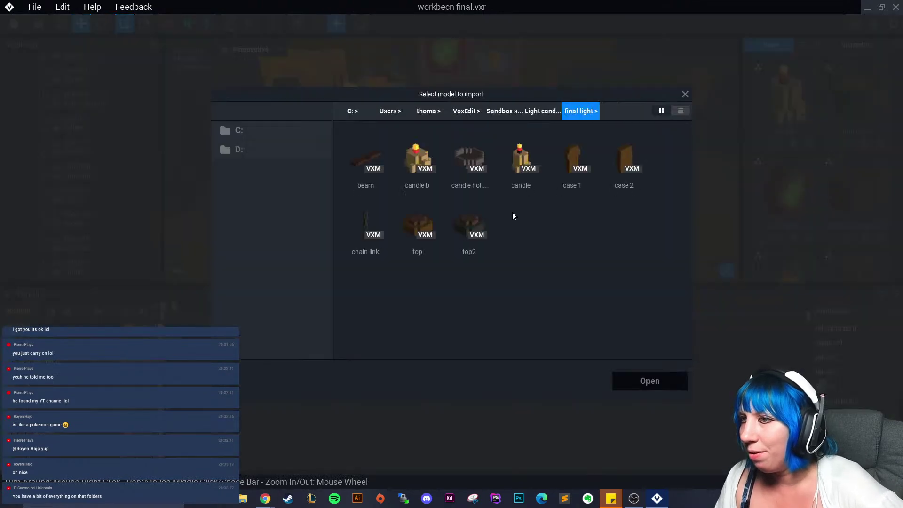
left_click(539, 111)
left_click(504, 110)
left_click(685, 95)
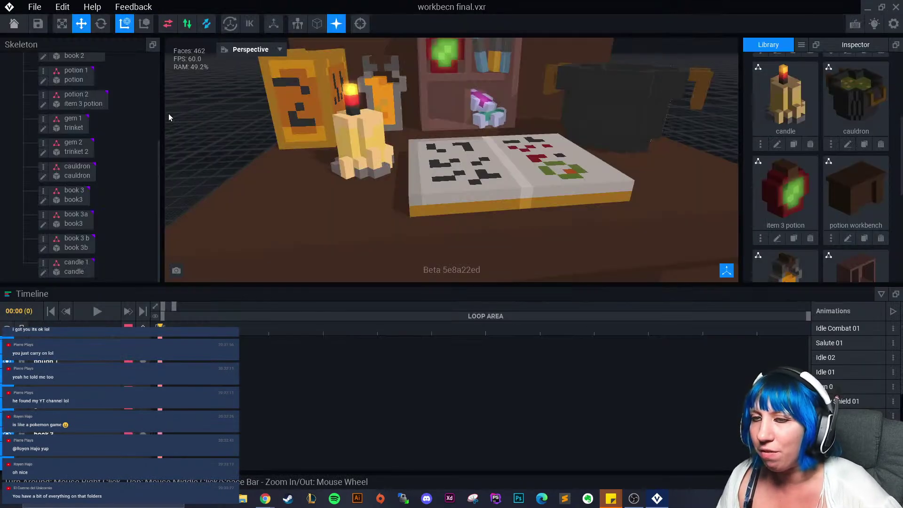
left_click(13, 24)
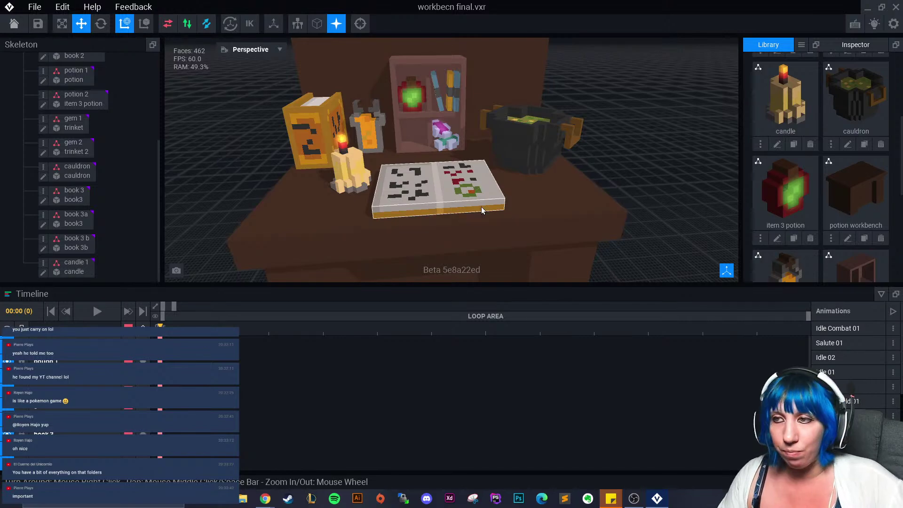
- Nudge the cauldron slightly along the red axis on the workbench top, then deselect it
right_click_drag(546, 229, 526, 213)
left_click(526, 213)
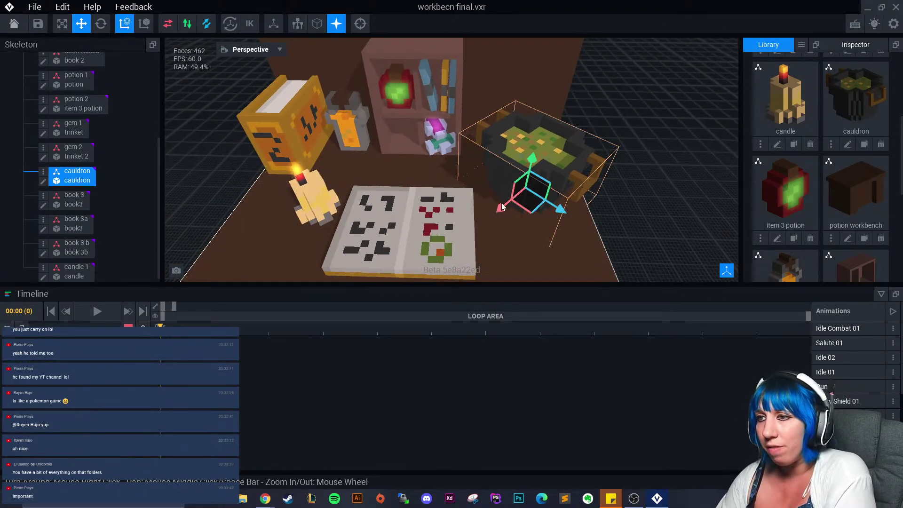
left_click_drag(501, 205, 505, 208)
left_click(651, 227)
right_click_drag(611, 227, 530, 223)
- Delete the Untitled model from the library and confirm its removal
scroll(594, 226, "down", 5)
scroll(556, 222, "up", 5)
scroll(557, 237, "down", 5)
scroll(806, 207, "down", 5)
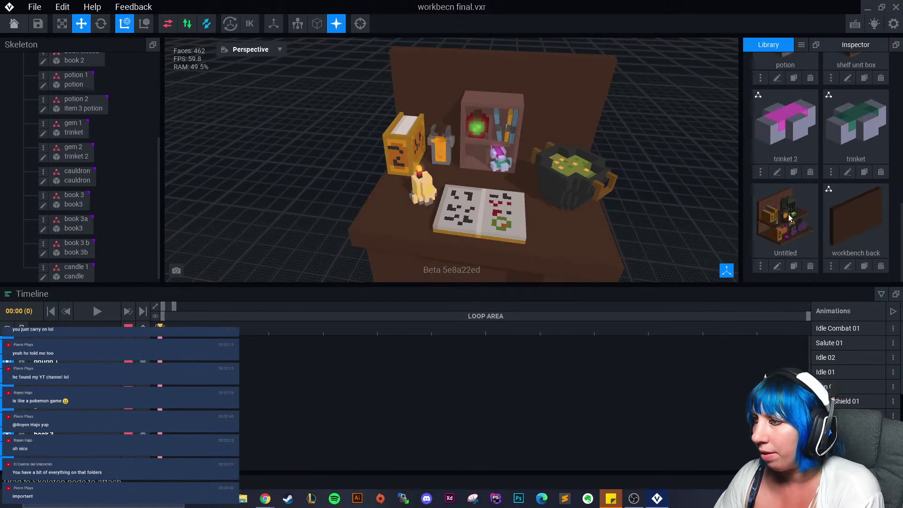
left_click(810, 266)
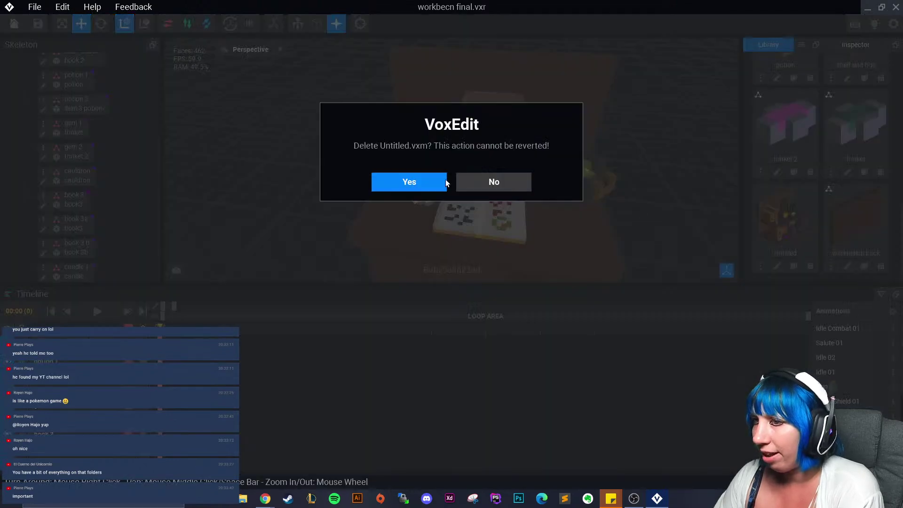
left_click(442, 179)
- Clone the library model book 2 under the name "book large"
scroll(840, 176, "up", 2)
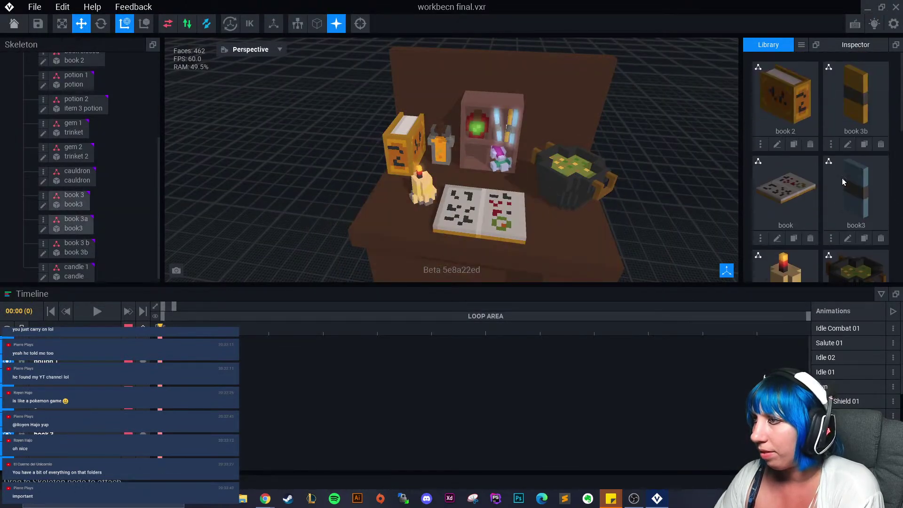
left_click(792, 145)
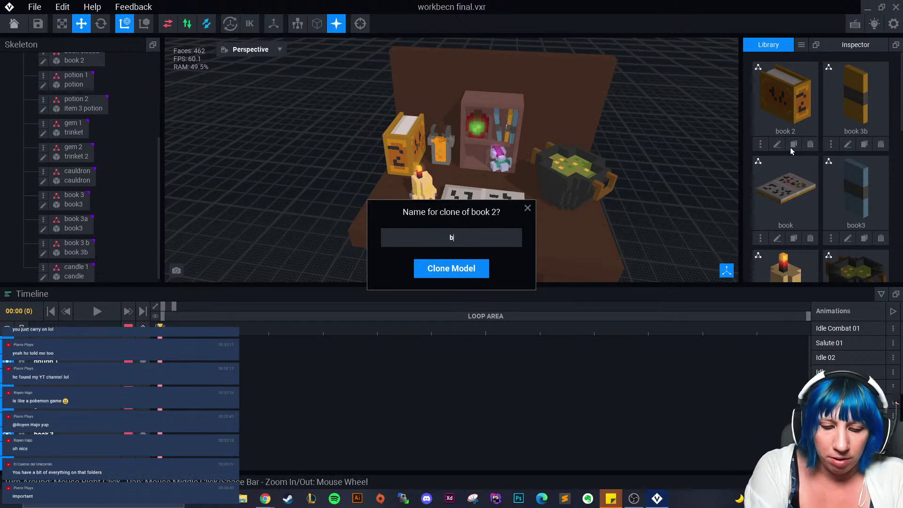
type("book l;arge")
key("BackSpace")
key("BackSpace")
key("BackSpace")
key("BackSpace")
key("BackSpace")
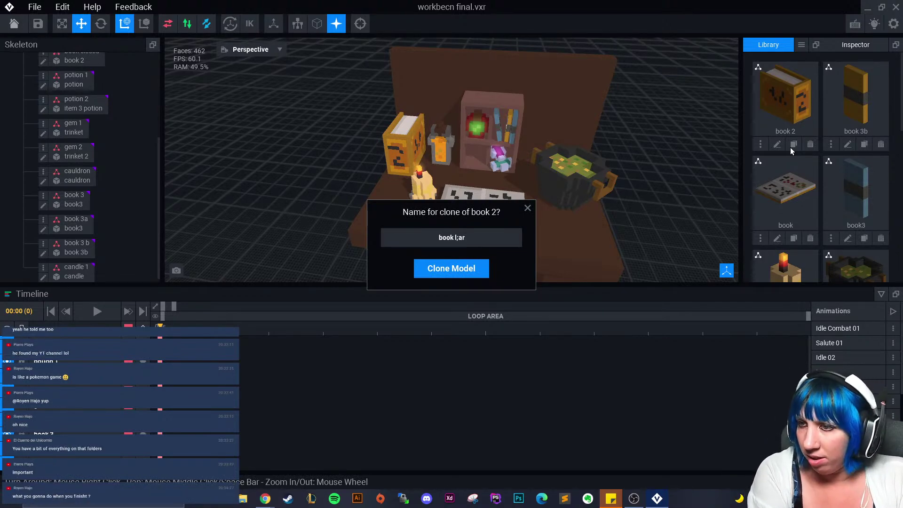
type("arge")
key("Return")
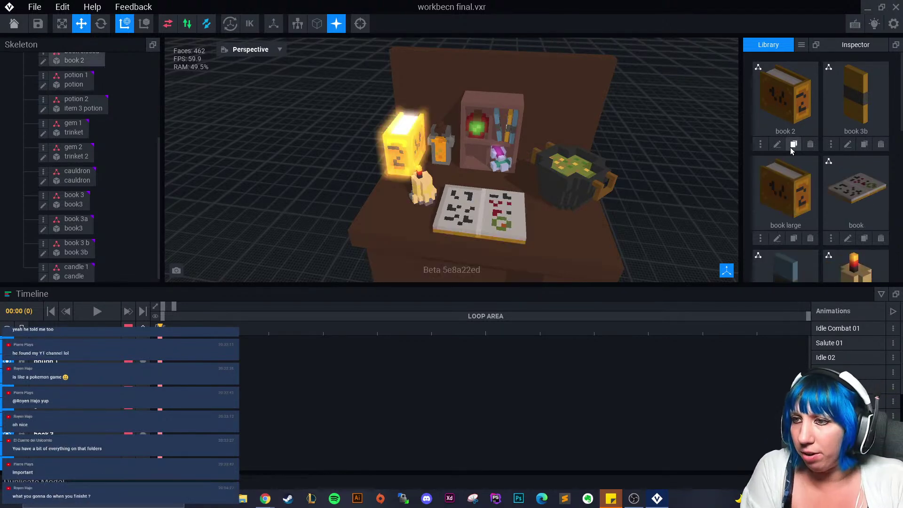
- Open the book large model and paint its outer cover surfaces dark green #3C562D by face
double_click(791, 213)
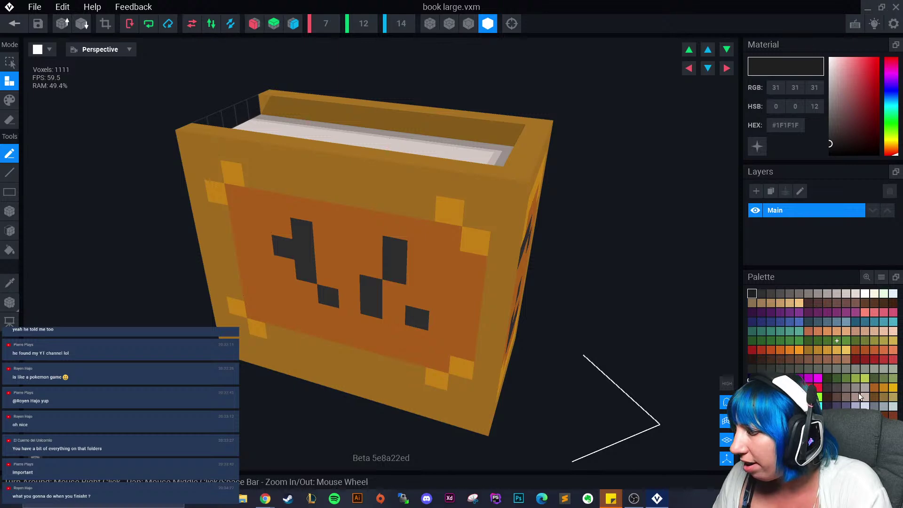
left_click(836, 377)
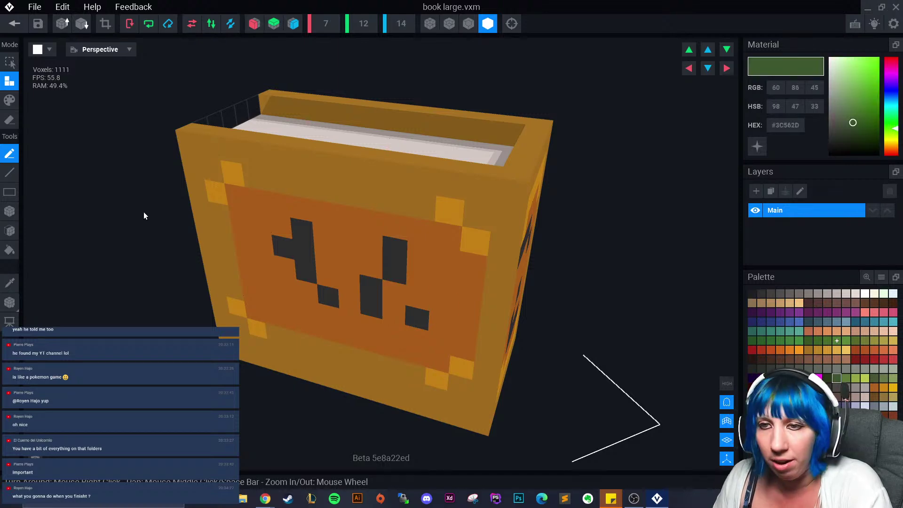
left_click(9, 99)
left_click(9, 230)
left_click(274, 172)
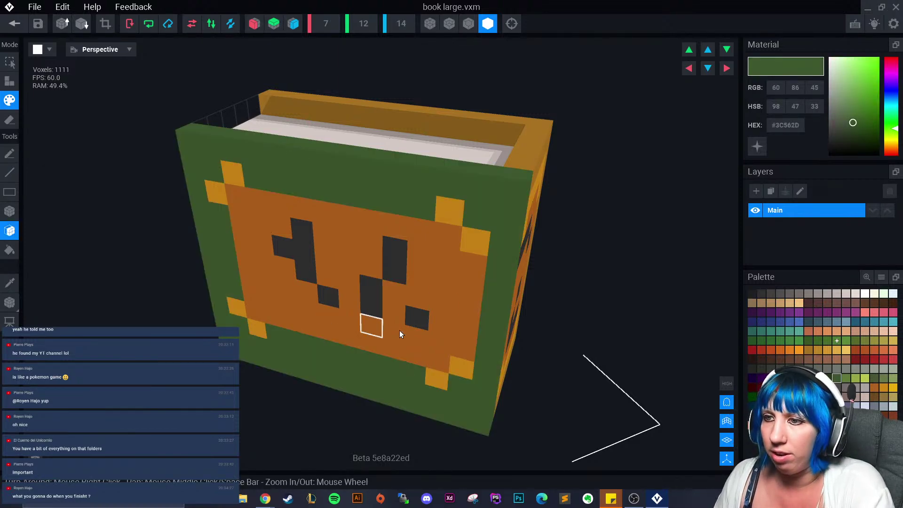
right_click_drag(400, 330, 497, 244)
scroll(599, 338, "up", 5)
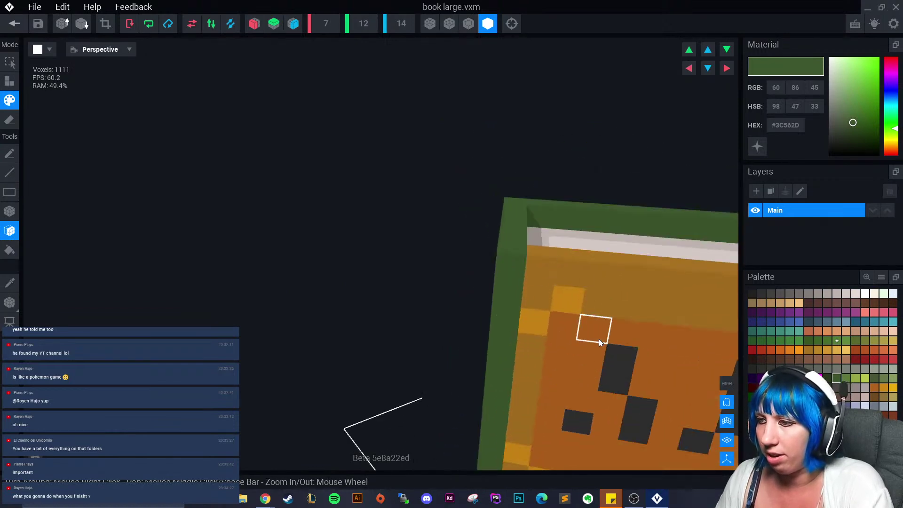
scroll(599, 342, "down", 2)
mouse_move(618, 294)
right_mouse_down()
mouse_move(571, 358)
mouse_move(586, 360)
right_mouse_up()
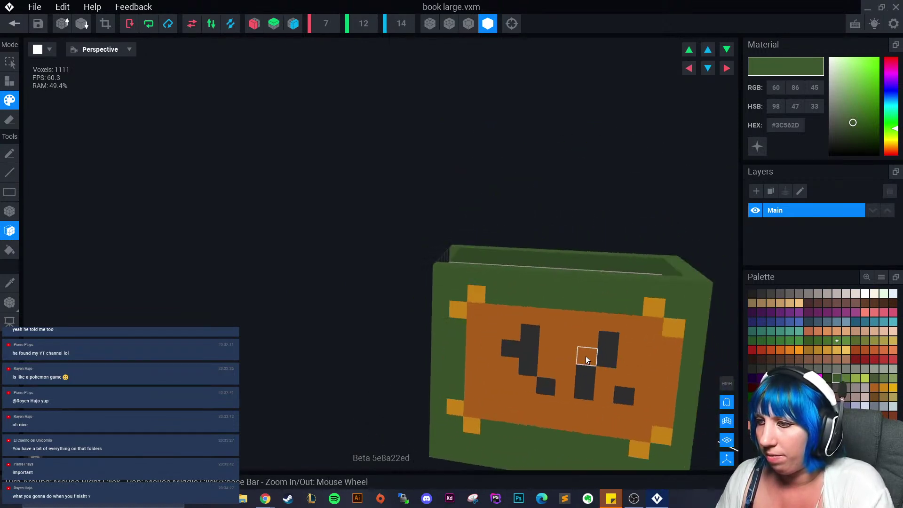
- Paint the orange centre panels of the front and back covers lighter green #5E793B
left_click(845, 378)
left_click(644, 379)
right_click_drag(645, 378, 591, 379)
right_click_drag(699, 371, 568, 432)
right_click_drag(631, 416, 748, 378)
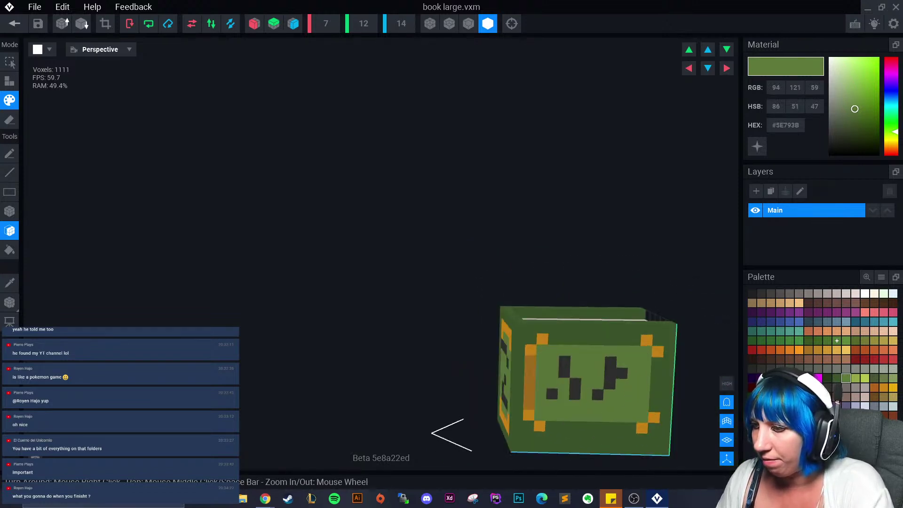
key("f")
right_click_drag(349, 362, 428, 366)
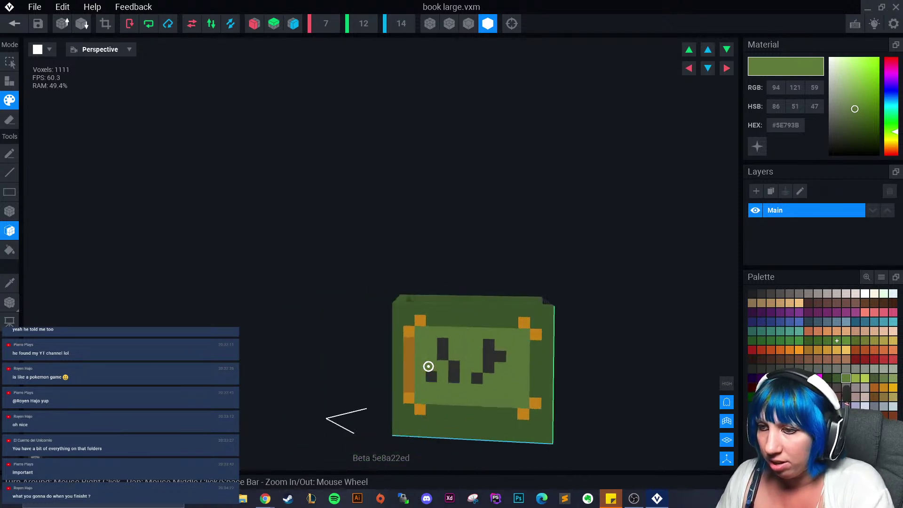
- Sample the dark green cover colour #3C562D and repaint the leftover orange strip between the cover's corner pieces
left_click(12, 284)
left_click(395, 358)
right_click_drag(391, 386, 427, 365)
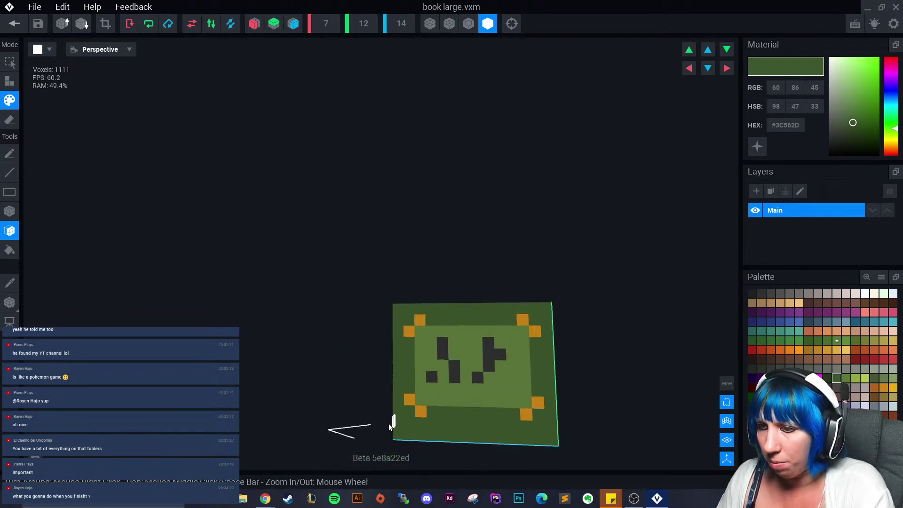
- Sample the lighter green #5E793B and paint the side strips between the corner pieces on both covers
left_click(12, 284)
left_click(433, 353)
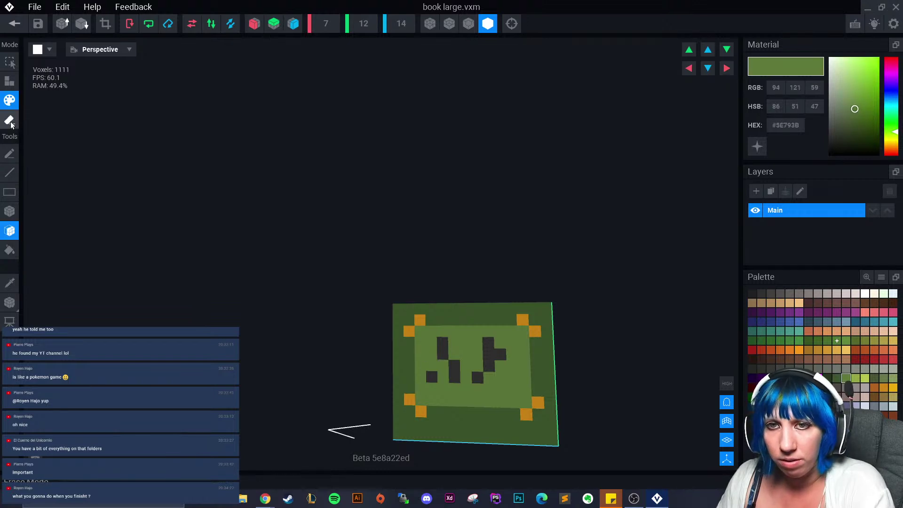
left_click(10, 211)
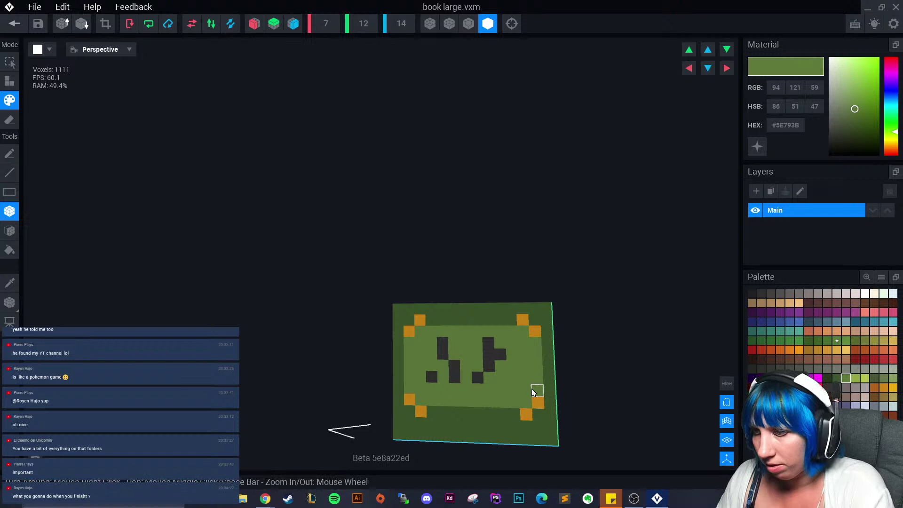
right_click_drag(536, 393, 365, 367)
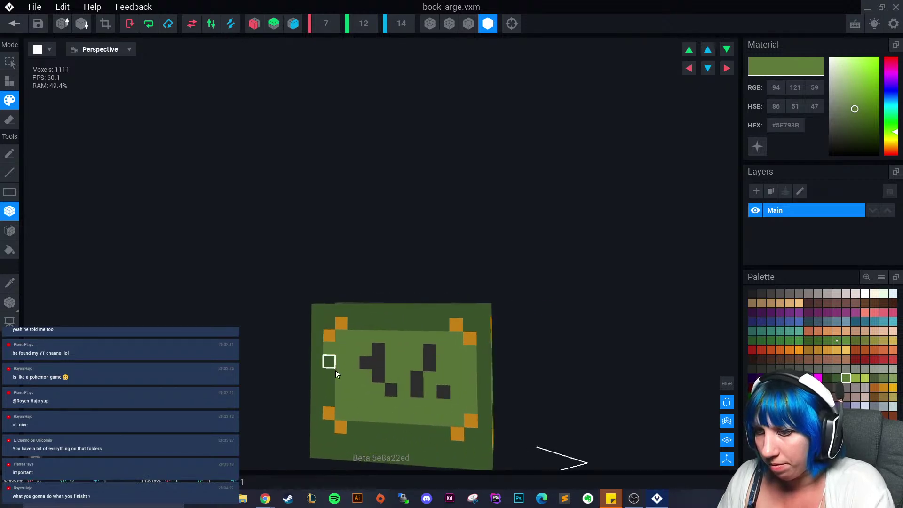
right_click_drag(467, 397, 447, 420)
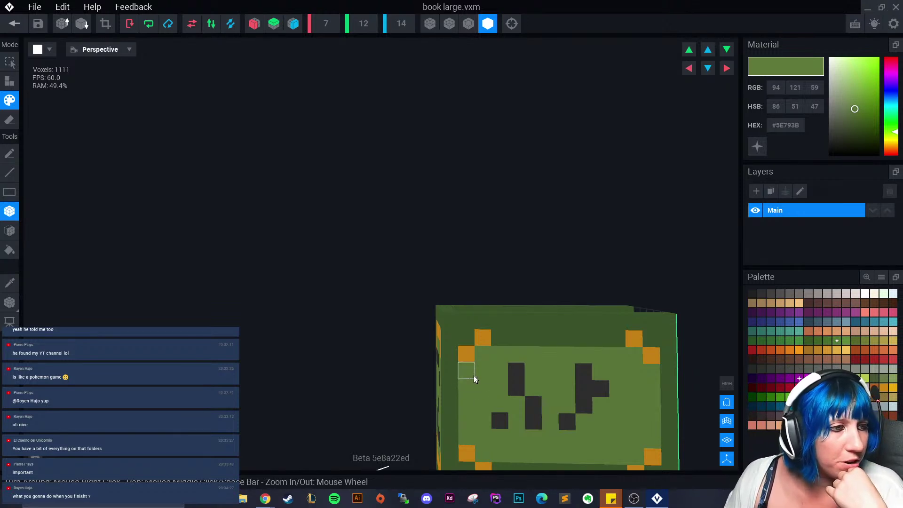
right_click_drag(462, 393, 537, 318)
scroll(441, 363, "down", 2)
right_click_drag(441, 362, 438, 359)
- Show voxel outlines and erase by face the outermost layers of pages and cover at the book's open end
left_click(9, 230)
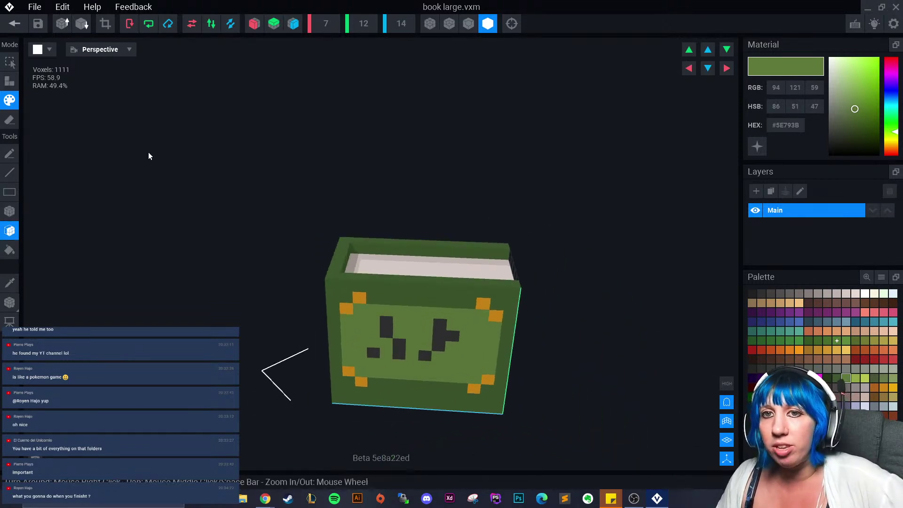
left_click(10, 120)
right_click_drag(255, 221, 436, 360)
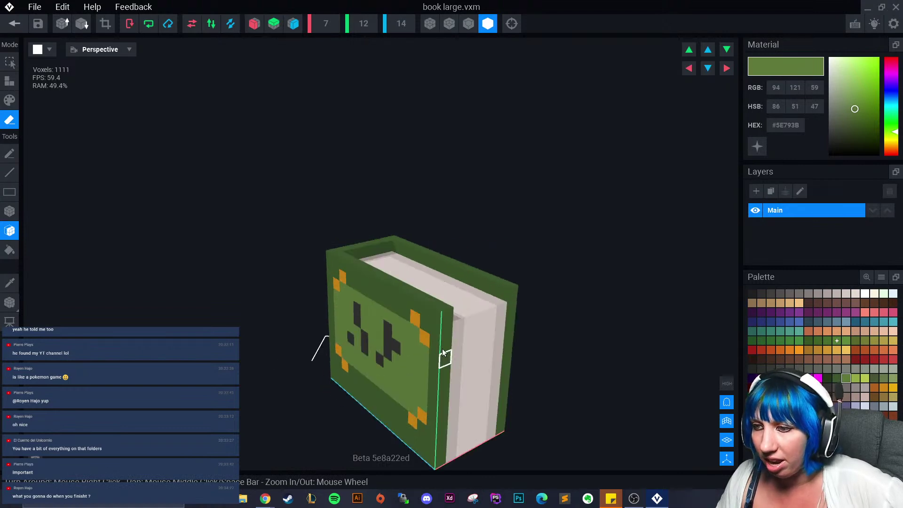
left_click(467, 24)
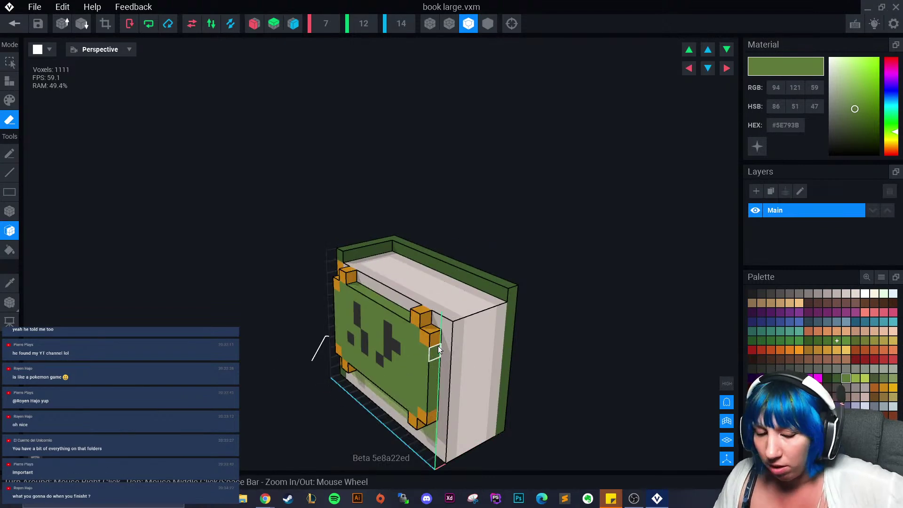
right_click_drag(438, 346, 442, 357)
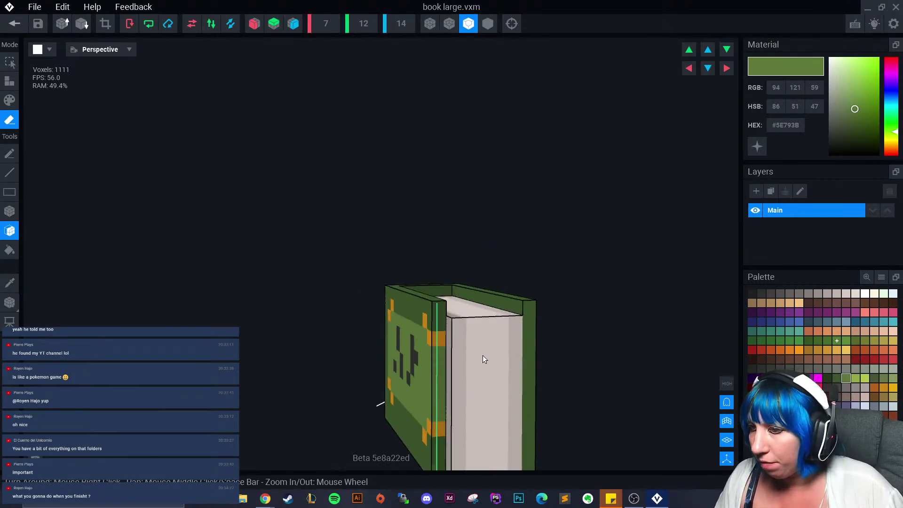
mouse_move(465, 359)
left_mouse_down()
mouse_move(503, 354)
mouse_move(517, 332)
left_mouse_up()
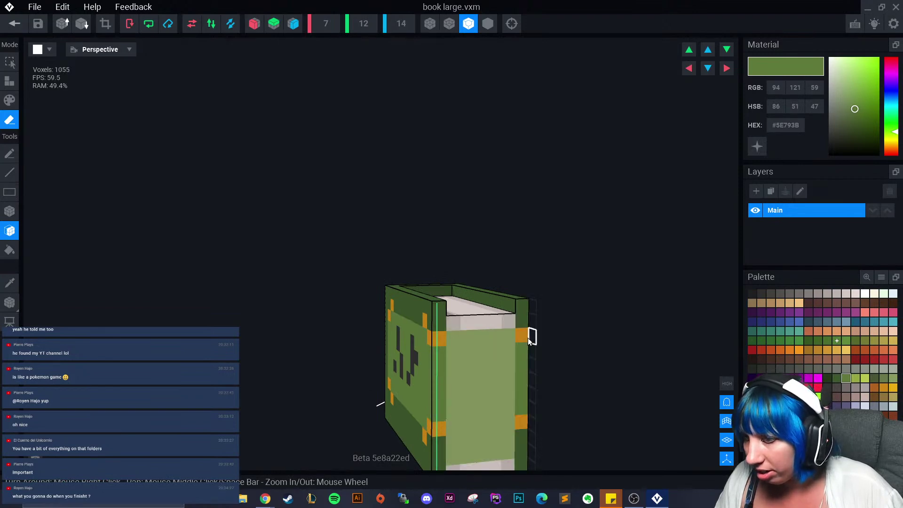
left_click(522, 323)
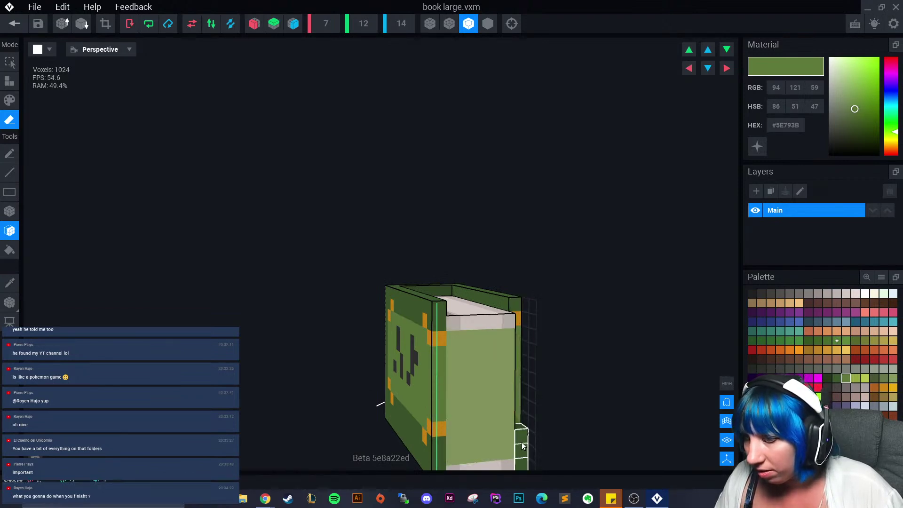
scroll(481, 390, "down", 3)
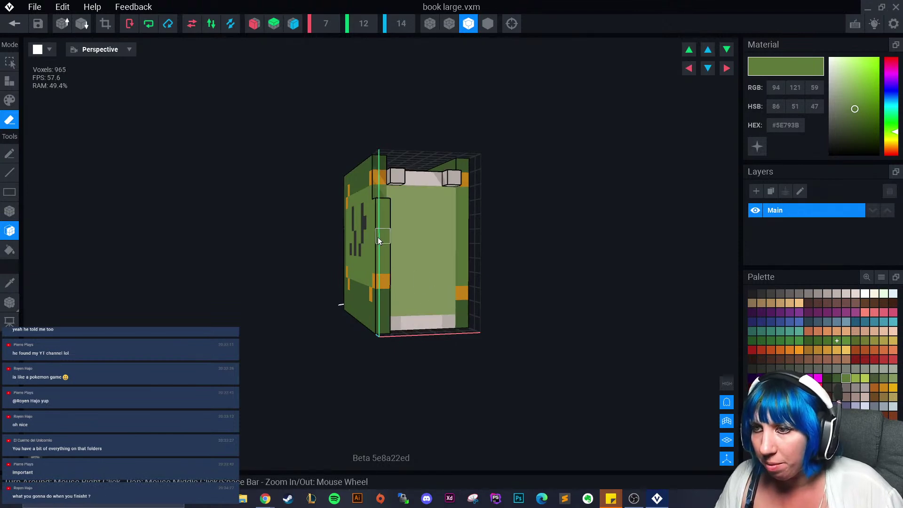
- Erase the remaining protruding cover, corner and page voxels so the book's open end is evenly shortened
left_click_drag(379, 236, 385, 308)
mouse_move(385, 308)
right_mouse_down()
mouse_move(402, 333)
mouse_move(396, 179)
right_mouse_up()
left_click(397, 179)
left_click_drag(379, 194, 380, 300)
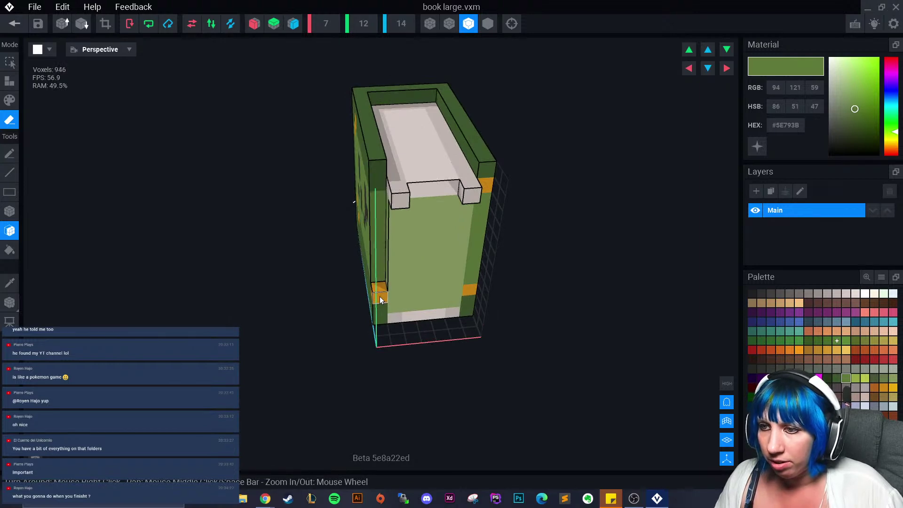
left_click(432, 186)
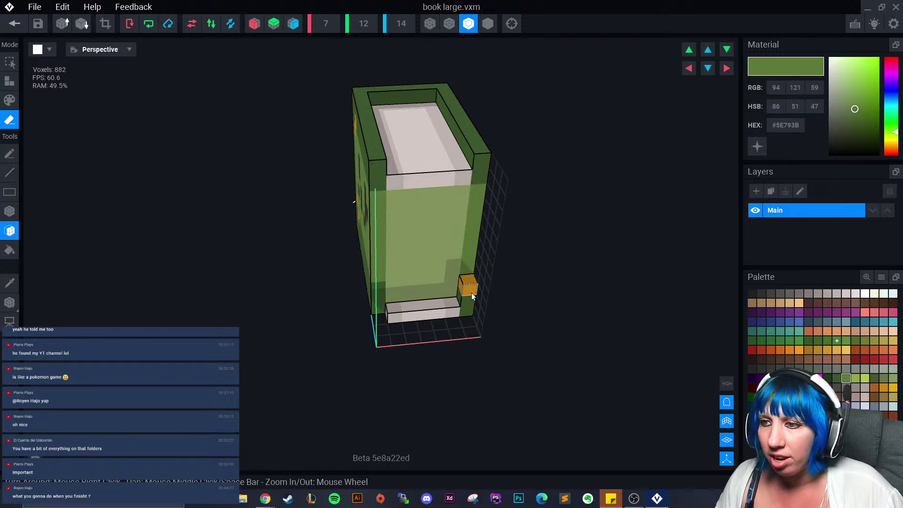
left_click(401, 315)
right_click_drag(401, 315, 388, 307)
- Sample the page colour #D4C8C3 and paint the middle columns of the green open end between the covers
left_click(9, 282)
left_click(419, 161)
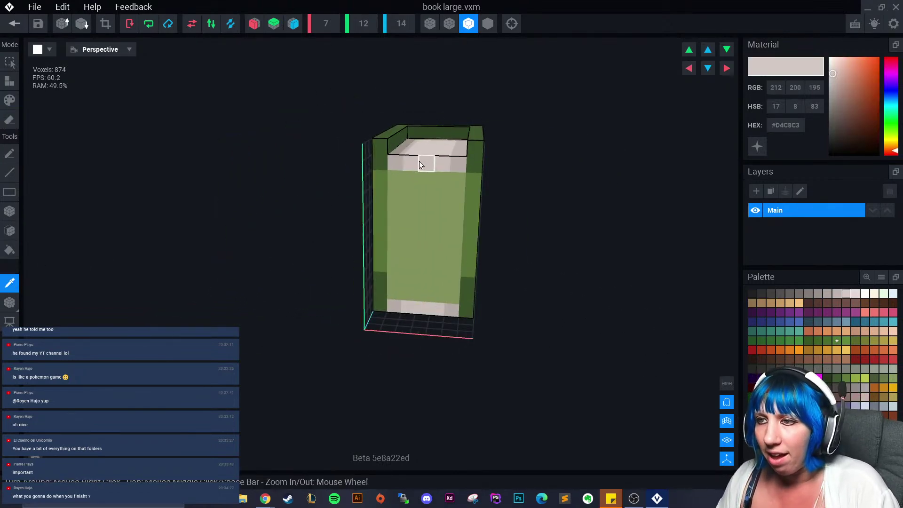
left_click(9, 100)
left_click(10, 211)
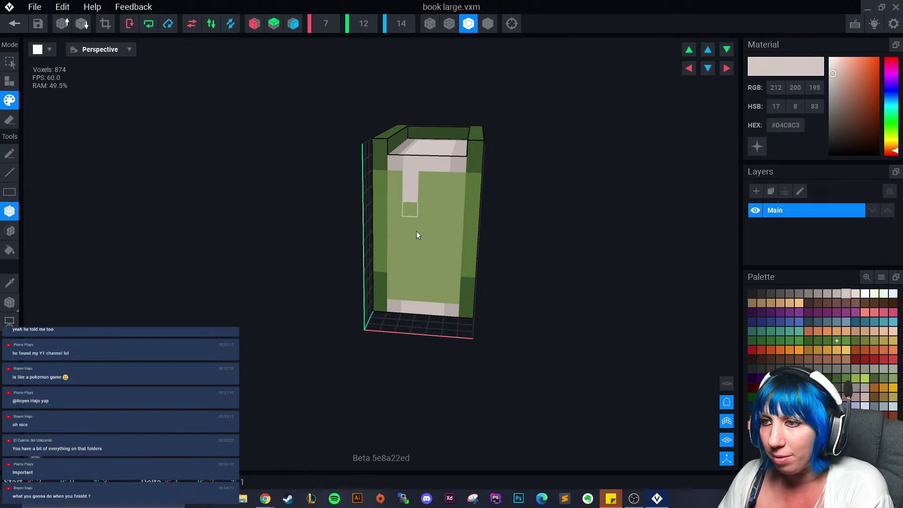
left_click_drag(409, 162, 436, 298)
left_click_drag(442, 163, 447, 306)
- Sample the darker page shade #BEB4AF and paint the two outer page columns next to the covers
key("alt")
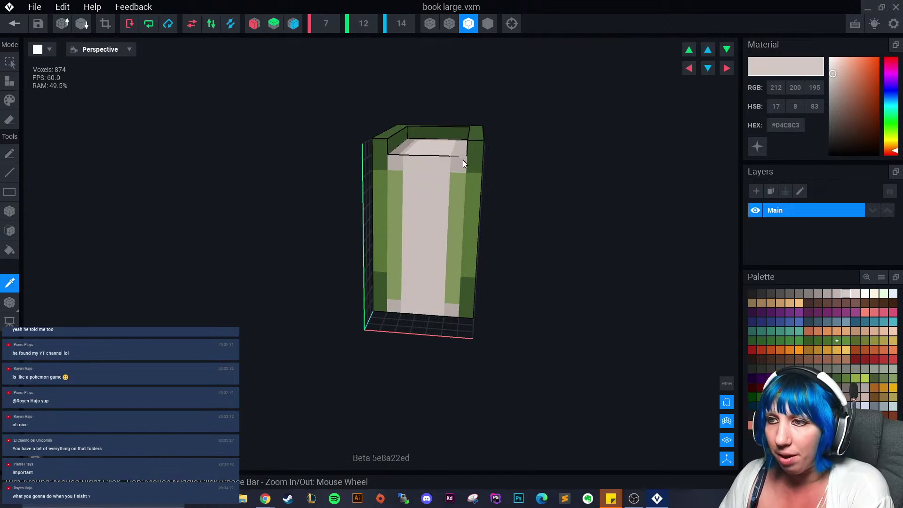
left_click(397, 164)
left_click_drag(395, 170, 394, 301)
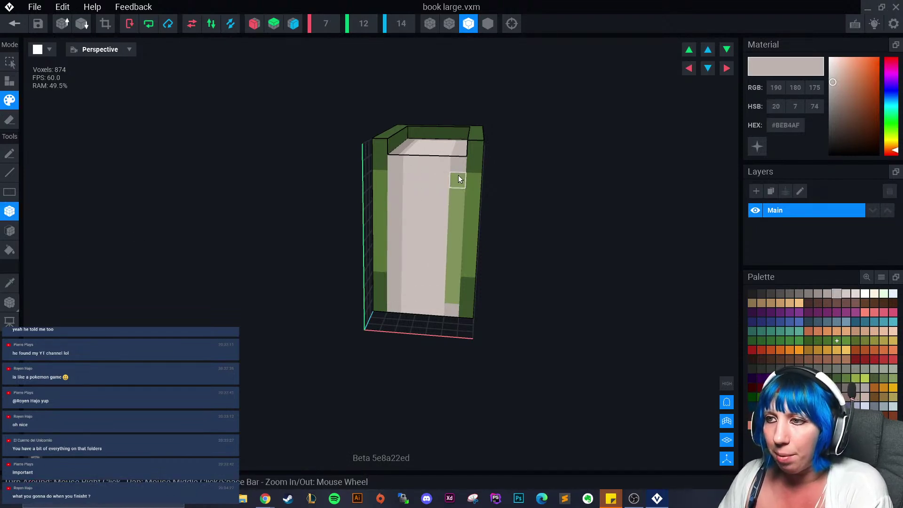
left_click_drag(458, 179, 446, 297)
right_click_drag(445, 297, 444, 295)
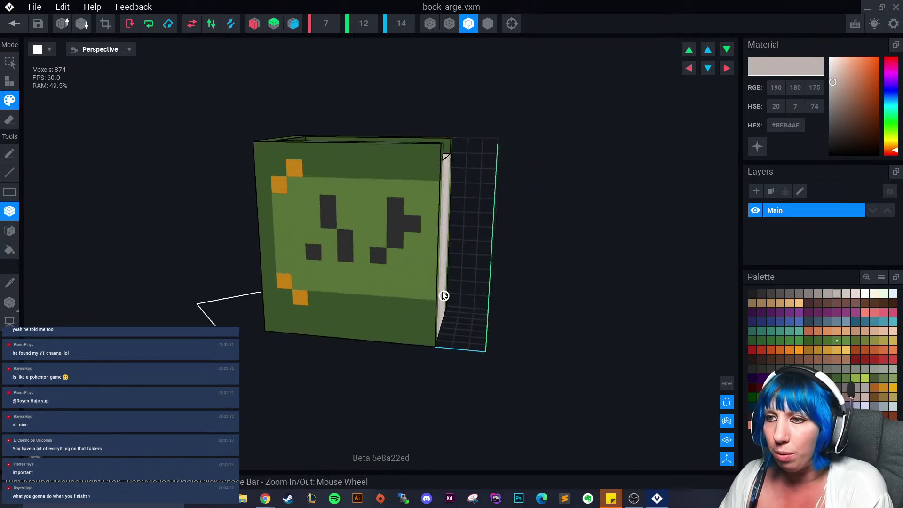
- Sample the dark green #3C562D and, with X-axis symmetry on, paint the covers' borders along the open edge
key("alt")
left_click(372, 171)
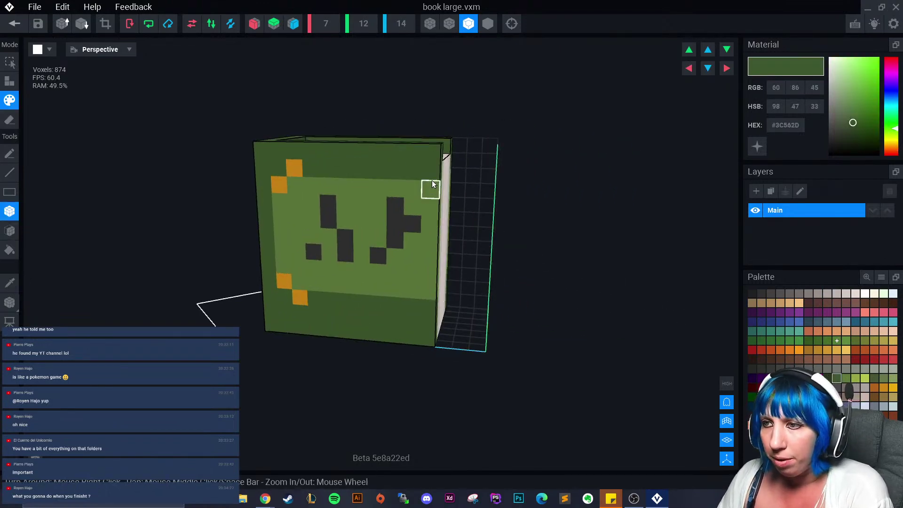
left_click(412, 224)
key("ctrl+z")
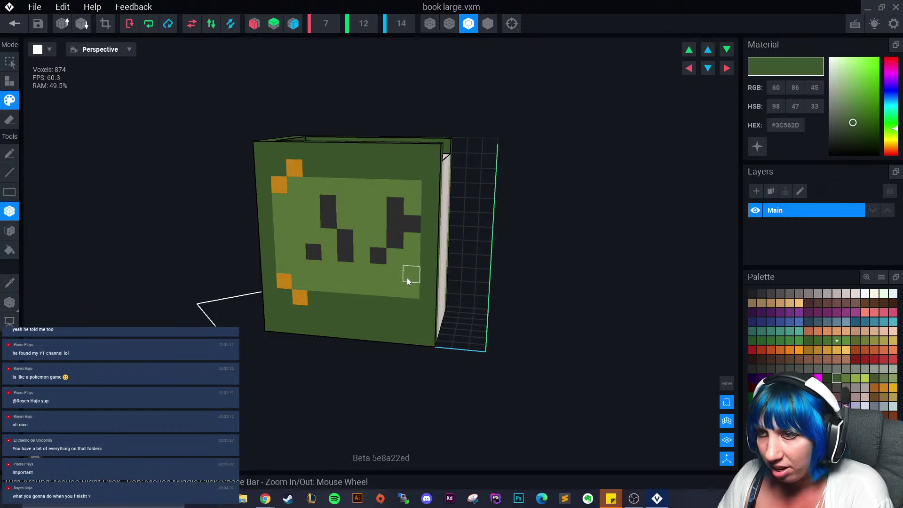
mouse_move(407, 277)
right_mouse_down()
mouse_move(389, 273)
mouse_move(414, 277)
right_mouse_up()
left_click(254, 23)
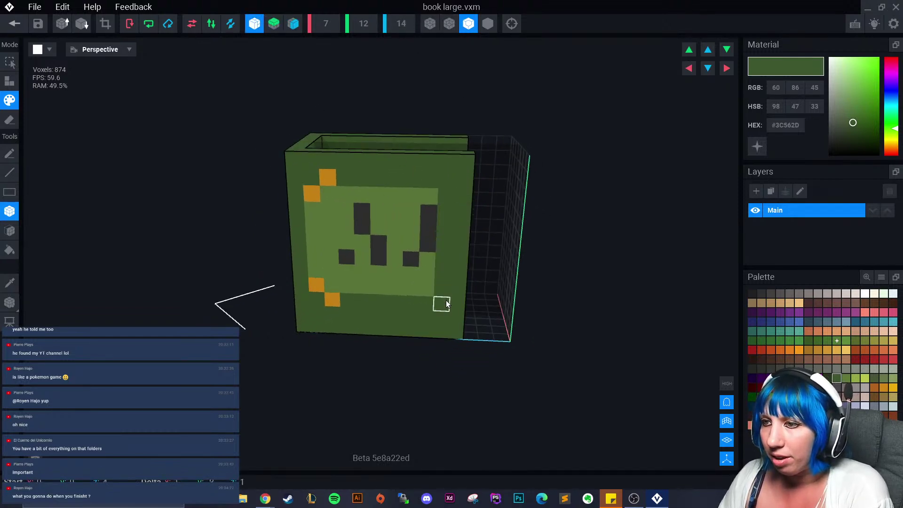
right_click_drag(439, 304, 452, 197)
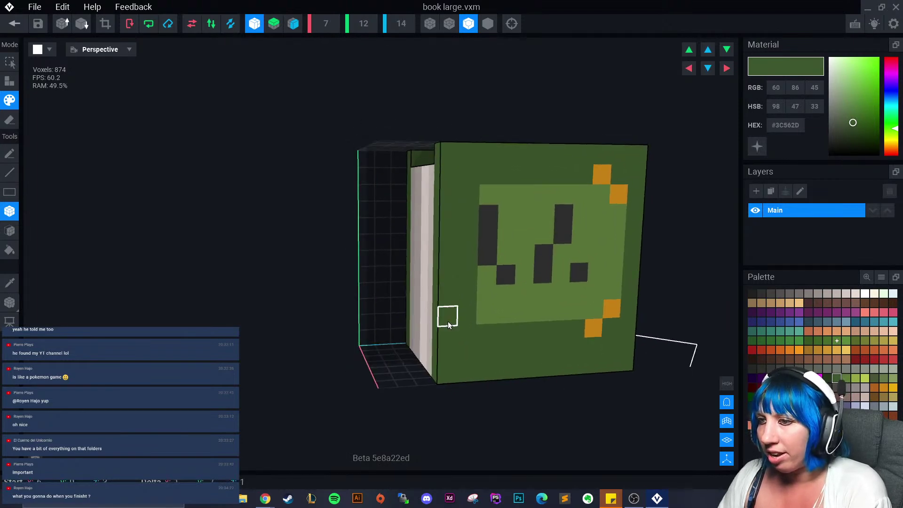
mouse_move(449, 317)
right_mouse_down()
mouse_move(446, 326)
mouse_move(447, 310)
right_mouse_up()
- Sample the lighter green #5E793B and paint over the old dark symbols in the centre of the covers
scroll(446, 311, "down", 2)
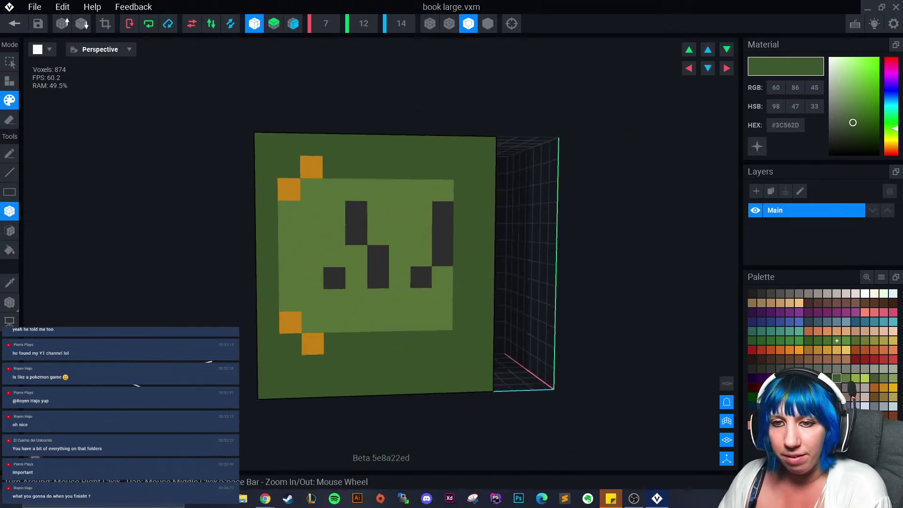
left_click(308, 268, "alt")
left_click_drag(342, 202, 430, 292)
left_click(429, 289)
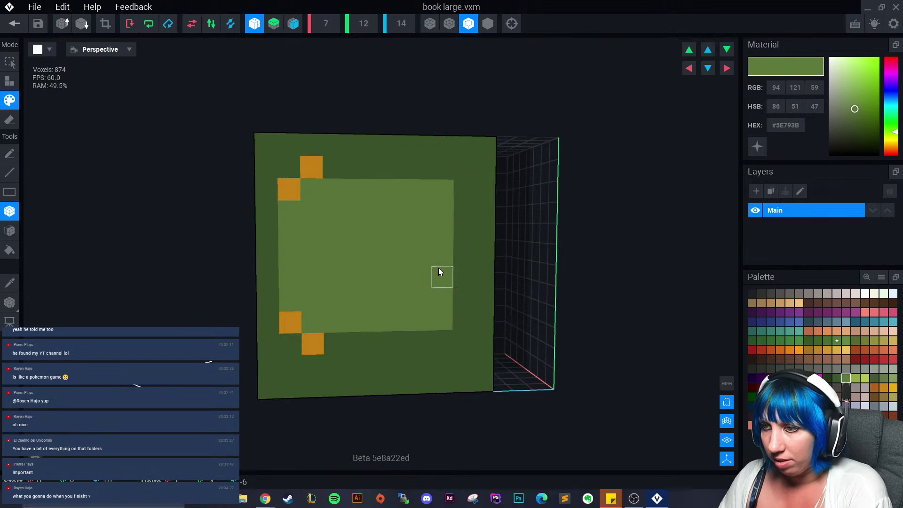
- Sample the orange #CE8716 and paint two-voxel corner pieces at the panel corners near the covers' open edge
left_click(9, 282)
left_click(296, 196)
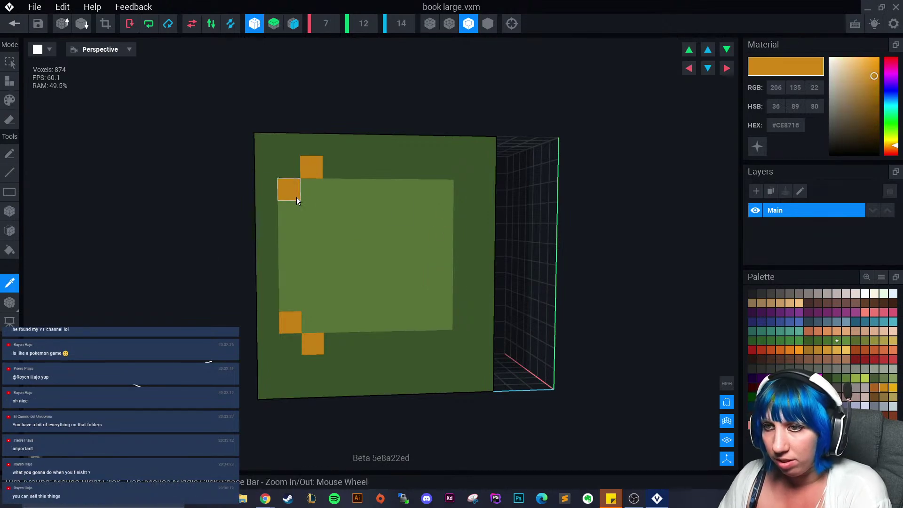
left_click(431, 181)
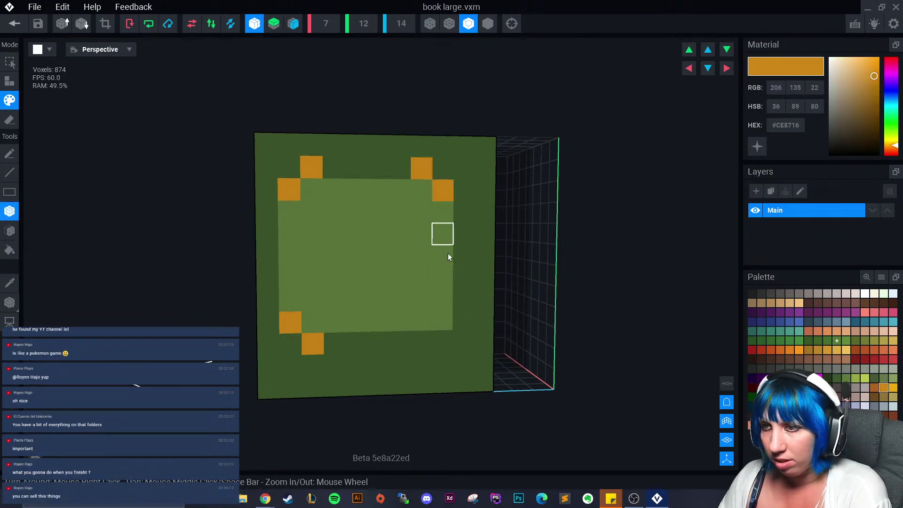
right_click_drag(451, 332, 447, 318)
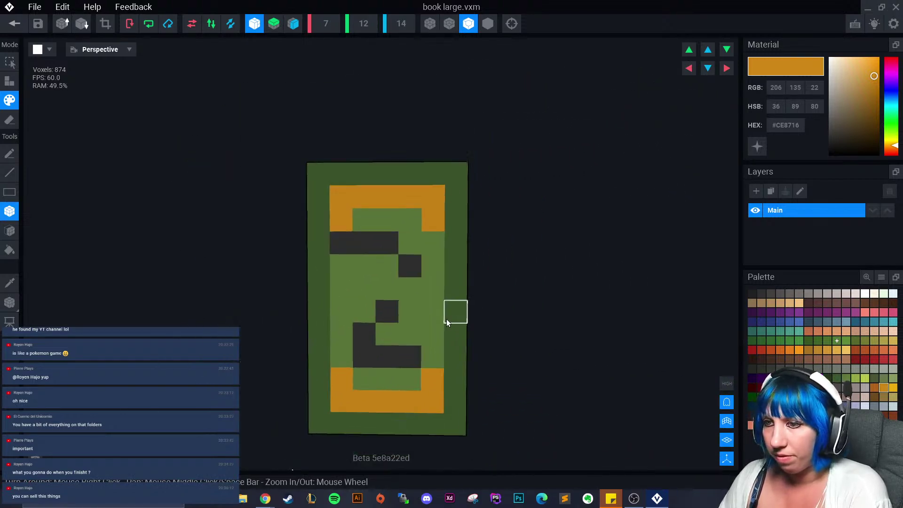
- Sample the dark grey #302F2F from the spine and paint new rune symbols on the light centre of the mirrored covers
left_click(9, 282)
left_click(380, 256)
mouse_move(380, 256)
right_mouse_down()
mouse_move(395, 280)
mouse_move(459, 285)
right_mouse_up()
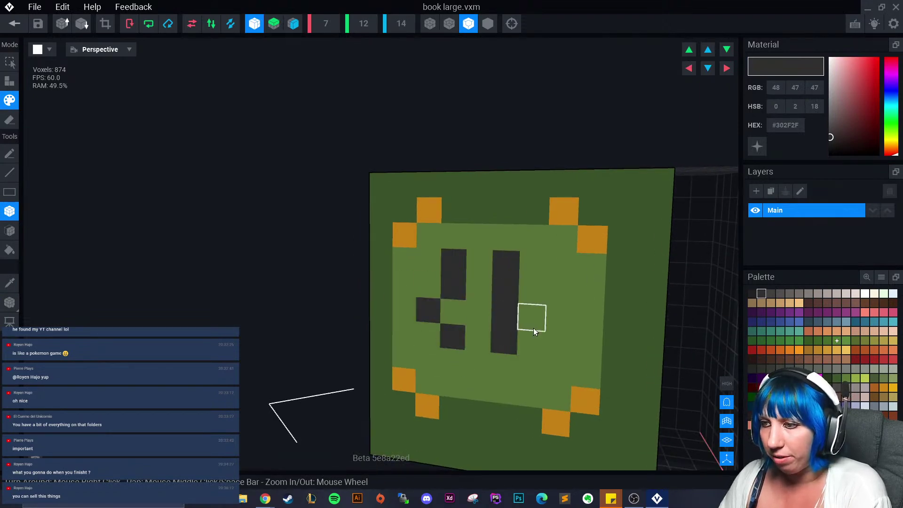
scroll(576, 355, "down", 4)
left_click(497, 288)
scroll(484, 346, "down", 2)
mouse_move(489, 352)
right_mouse_down()
mouse_move(465, 322)
mouse_move(502, 336)
right_mouse_up()
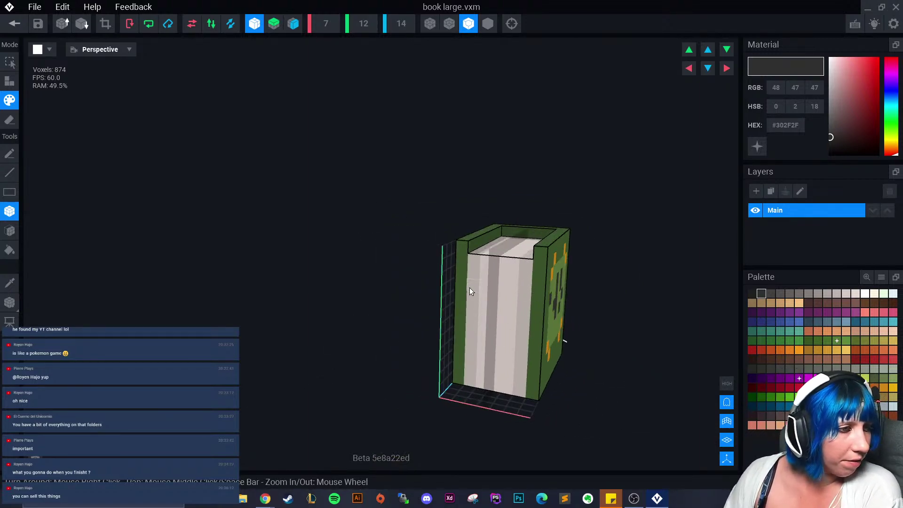
- Crop the book's volume to a depth of 11 and return to the workbench scene with the changes saved
right_click_drag(564, 341, 368, 281)
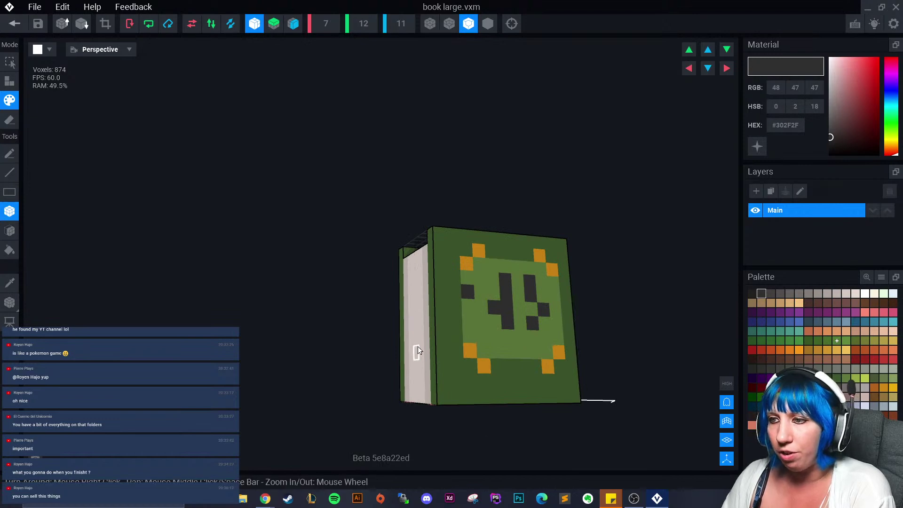
right_click_drag(417, 351, 421, 346)
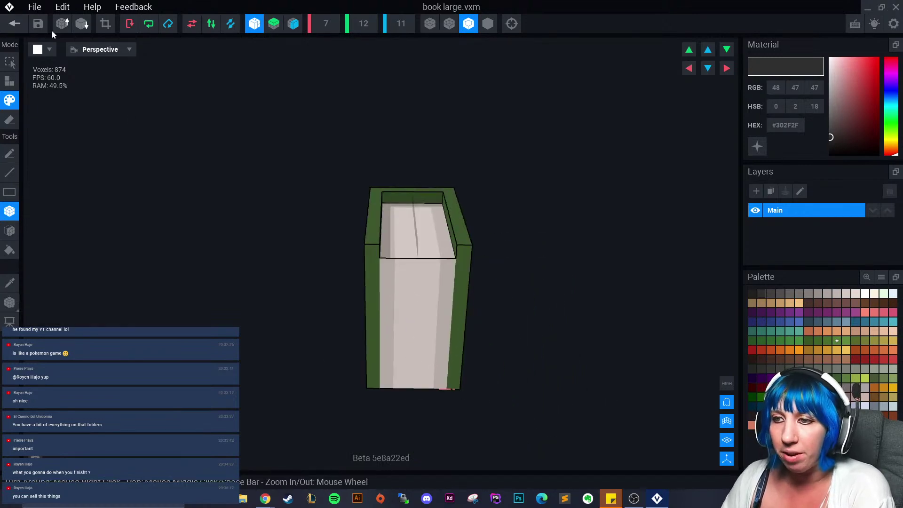
left_click(14, 23)
left_click(393, 188)
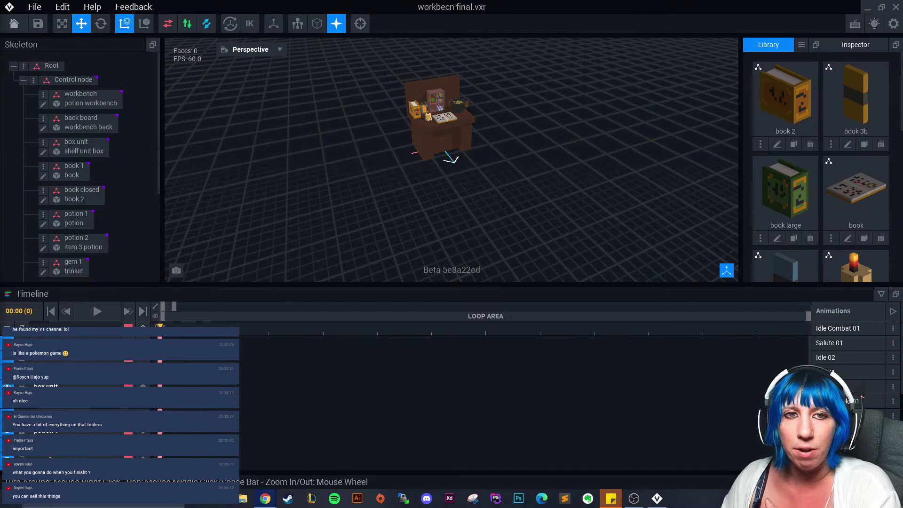
- Switch to The Sandbox website in Chrome, open its marketplace and look through the NFTs for sale
key("alt+Tab")
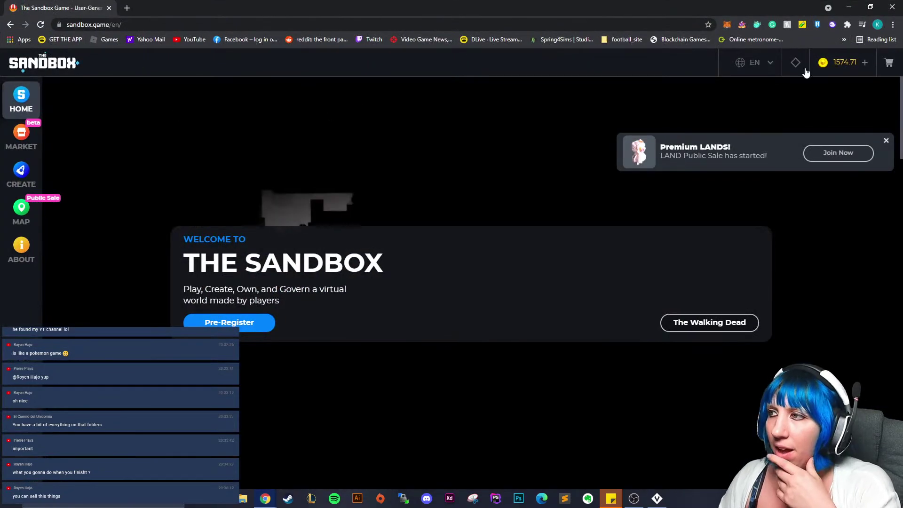
left_click(886, 140)
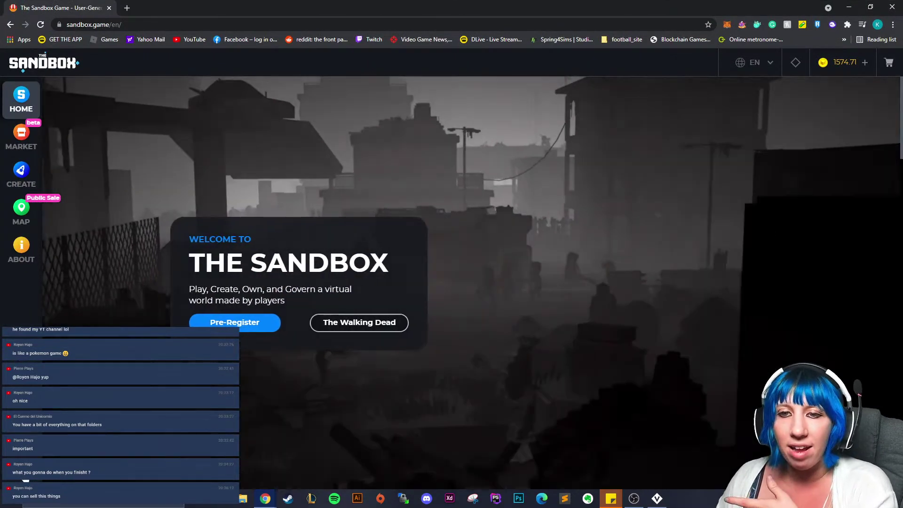
left_click(22, 135)
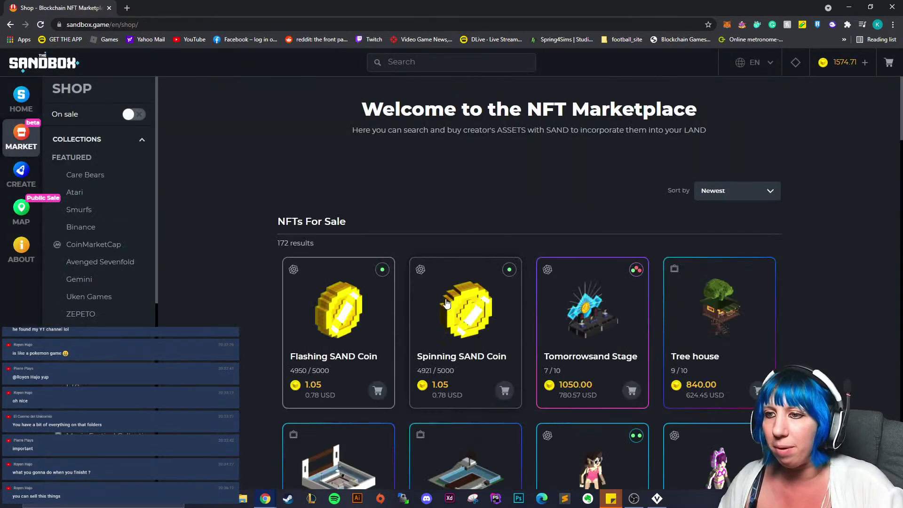
scroll(446, 303, "down", 4)
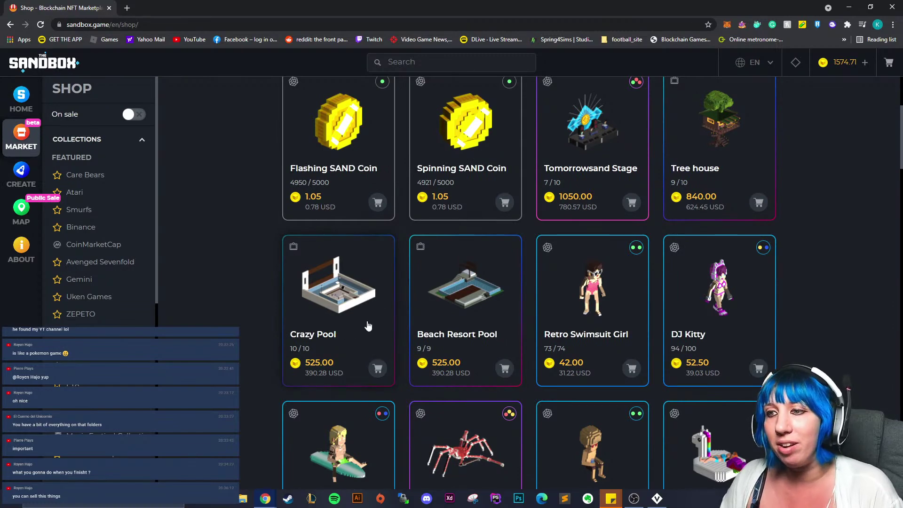
scroll(470, 390, "down", 10)
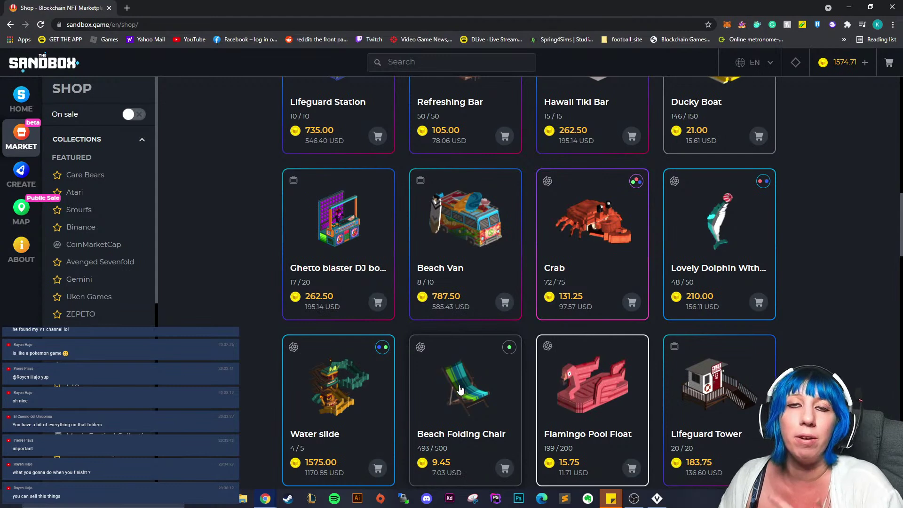
- Add Flower Shop Facade, Black Fox Mask, Colorful Rainbow Balloons Effect, Deconstructivism Palace, Living Statue, CoinBurp Saloon and Solar Prime bounty hunter to the inventory
scroll(459, 389, "down", 8)
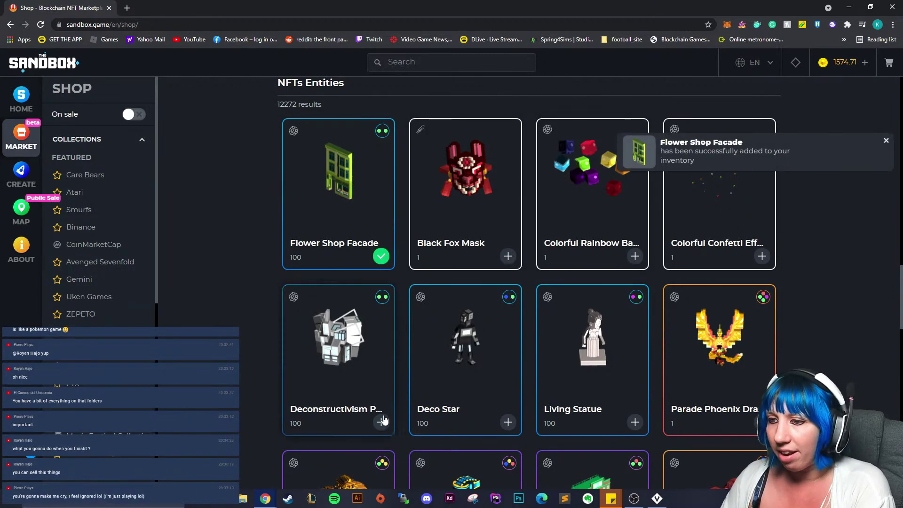
scroll(632, 423, "down", 4)
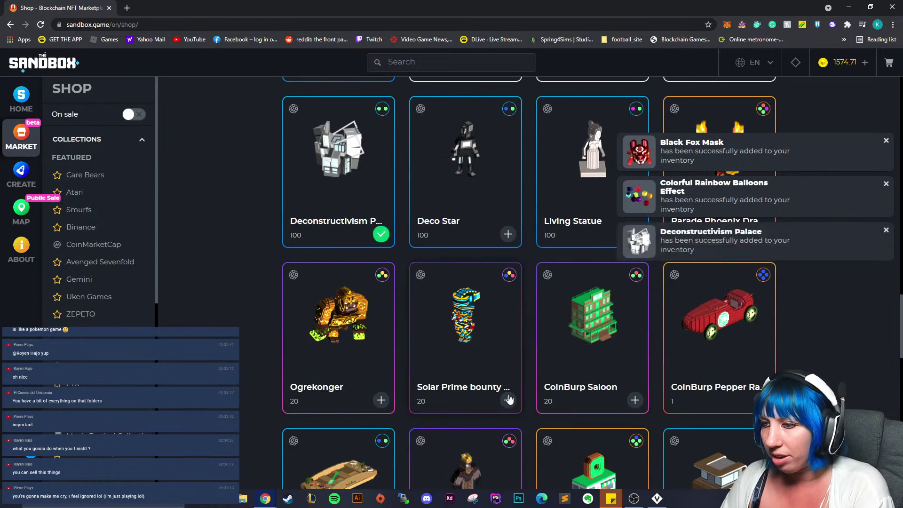
left_click(633, 402)
left_click(508, 399)
- Add CoinBurp Donut Truck, Luxury Neoclassical Facade, Modern police station, Crow Door Man, Square Architecture and the Black And Woody building to the inventory
scroll(507, 397, "down", 5)
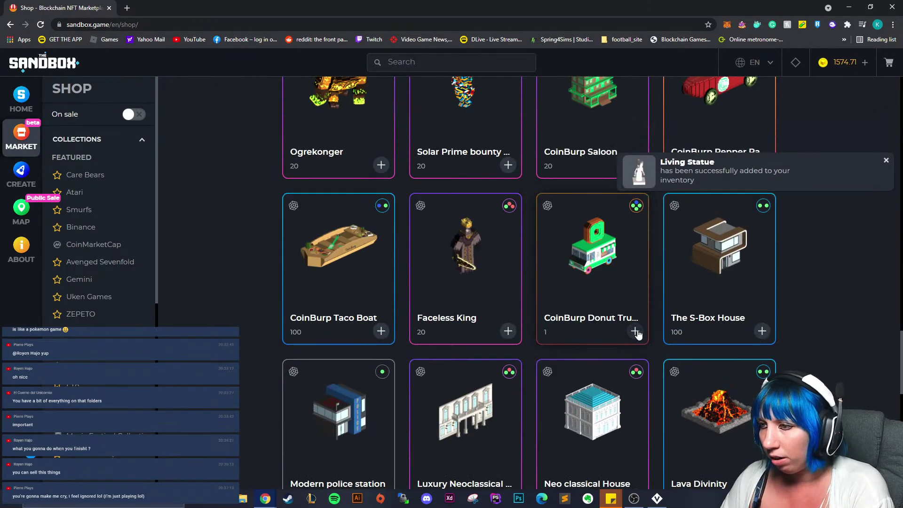
scroll(504, 392, "down", 2)
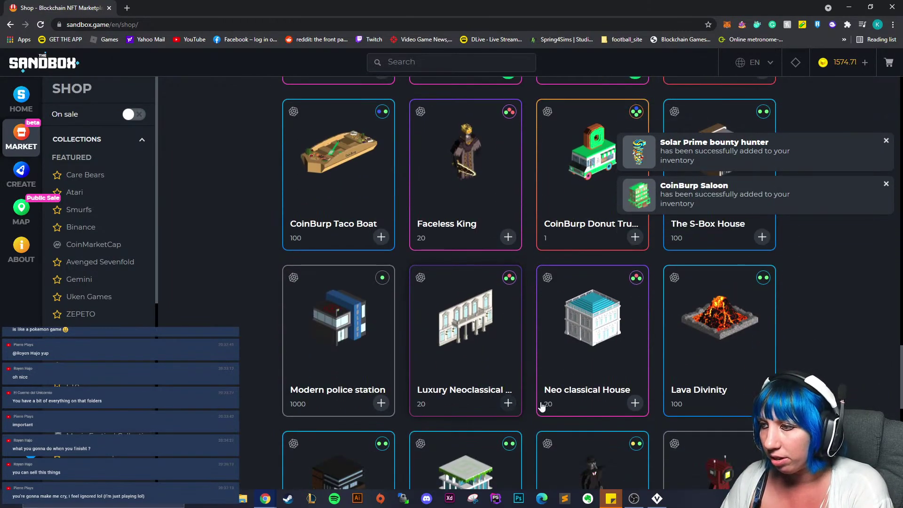
left_click(507, 403)
scroll(508, 399, "down", 4)
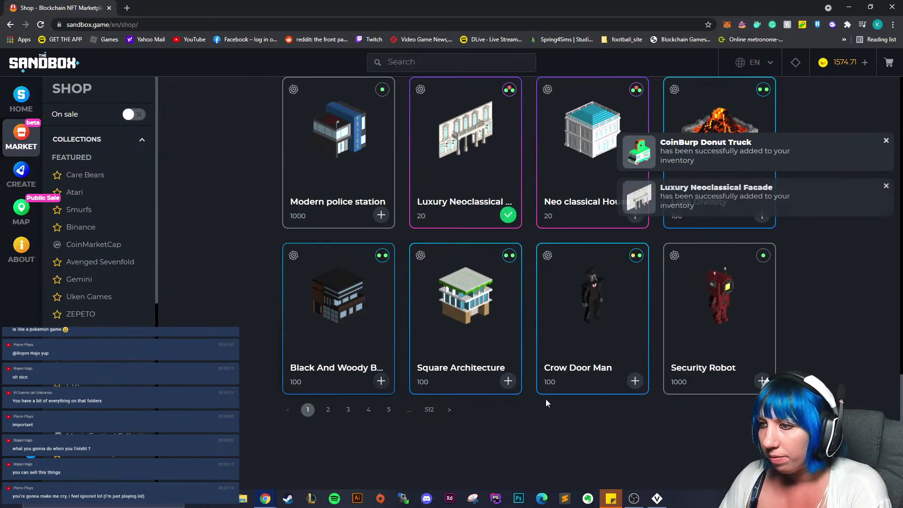
left_click(635, 381)
left_click(508, 381)
left_click(381, 381)
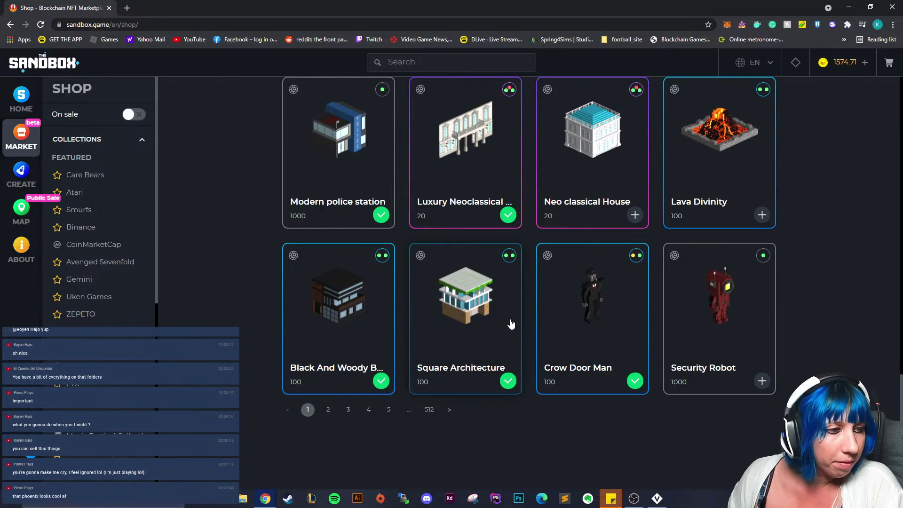
- Add the Parade Phoenix Dragon Girl to the inventory and open page 2 of the NFTs Entities list
scroll(511, 323, "up", 14)
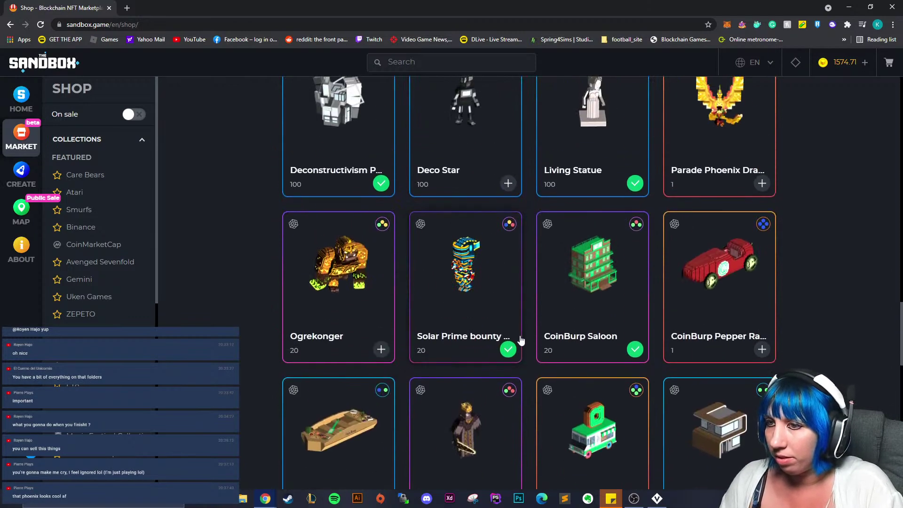
scroll(691, 336, "up", 15)
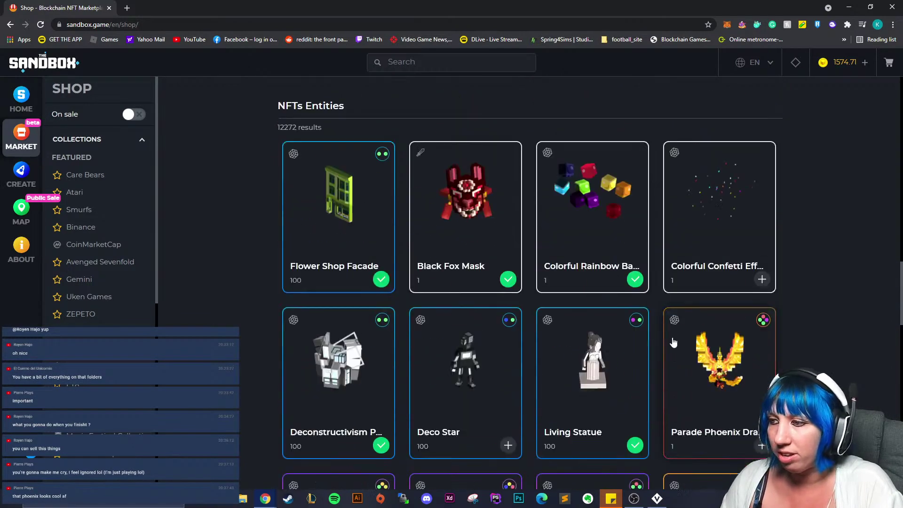
scroll(682, 377, "up", 3)
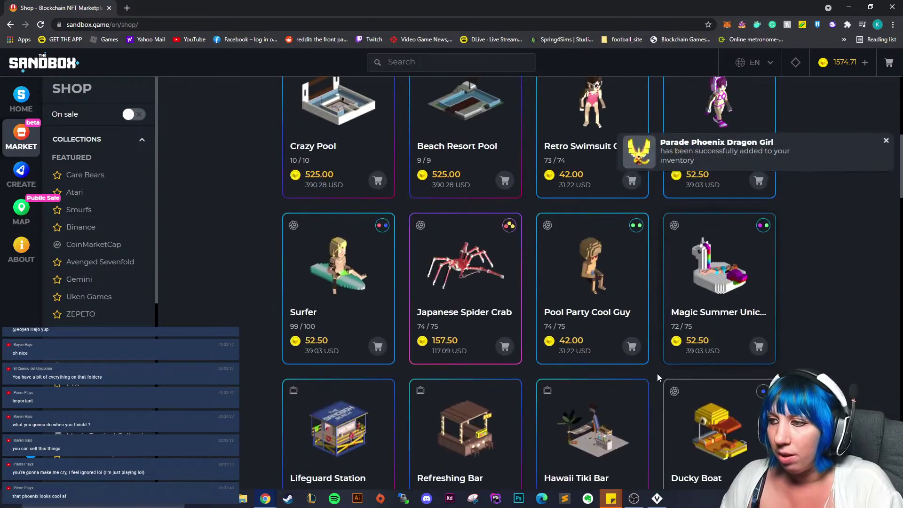
scroll(658, 400, "down", 15)
scroll(677, 426, "down", 8)
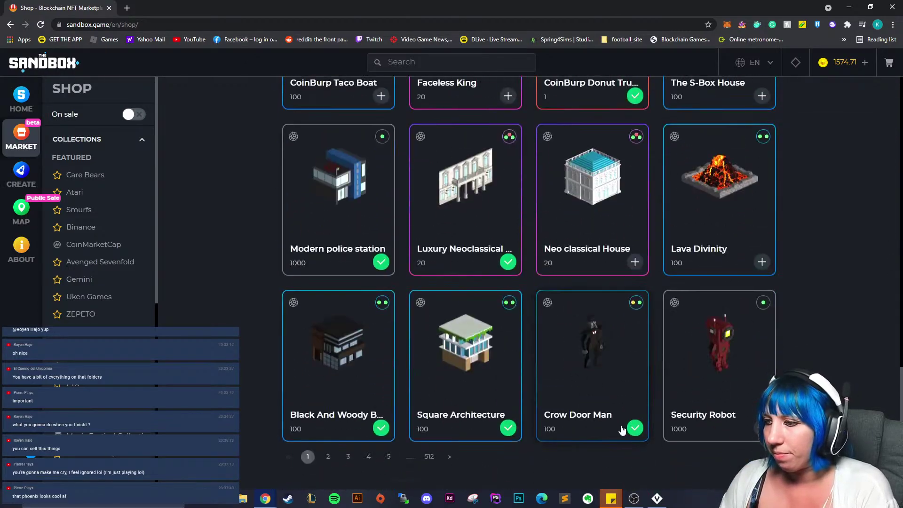
left_click(333, 271)
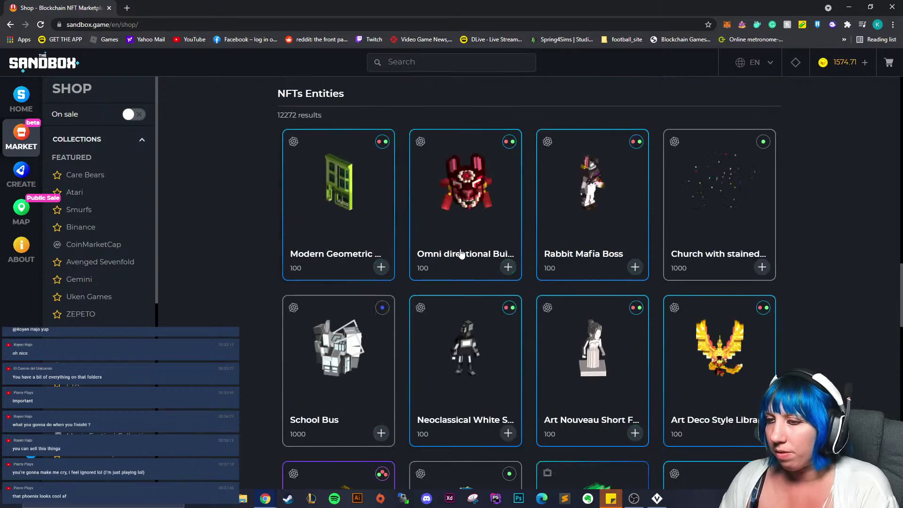
- Look through the assets on pages 2, 3 and 4 of the NFTs Entities list
scroll(492, 348, "down", 7)
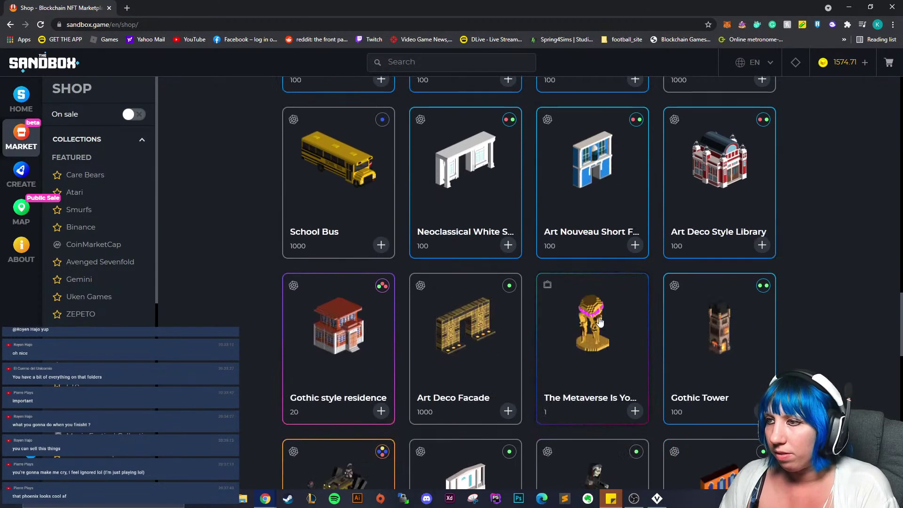
scroll(582, 388, "down", 2)
scroll(317, 286, "down", 4)
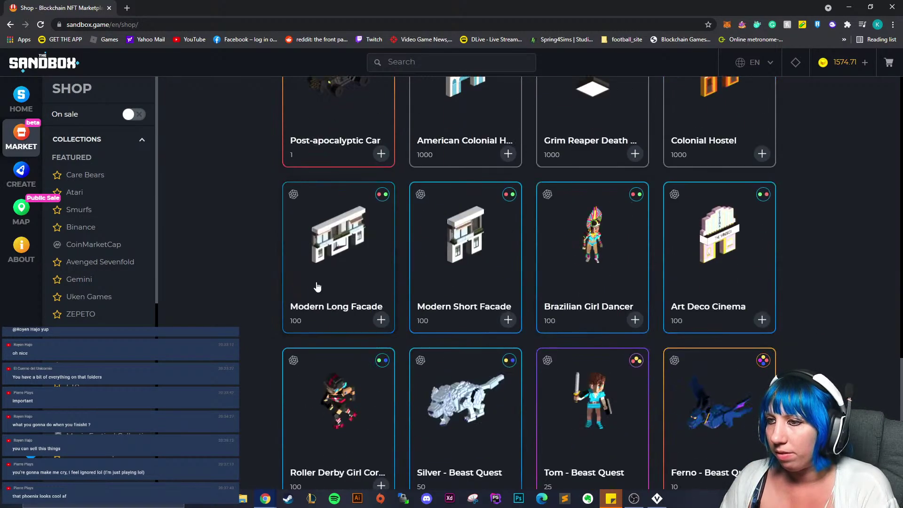
scroll(404, 338, "down", 8)
scroll(438, 313, "up", 5)
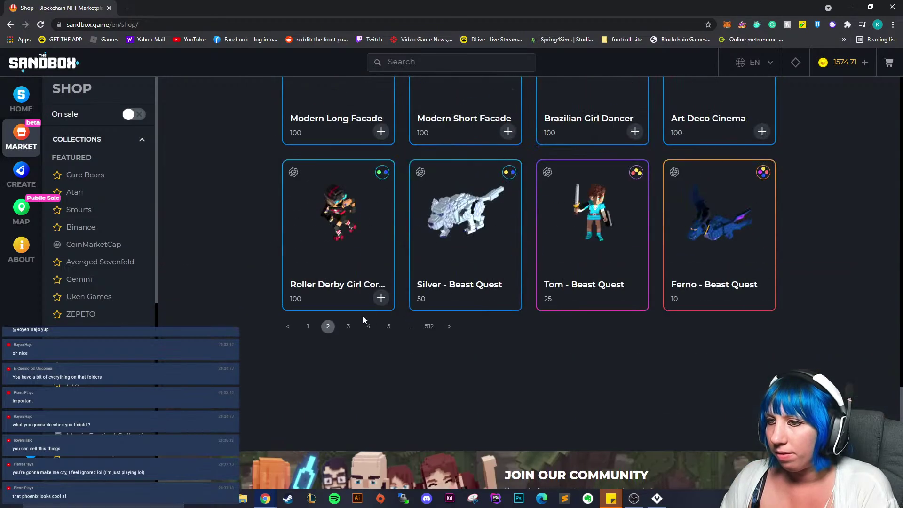
left_click(348, 326)
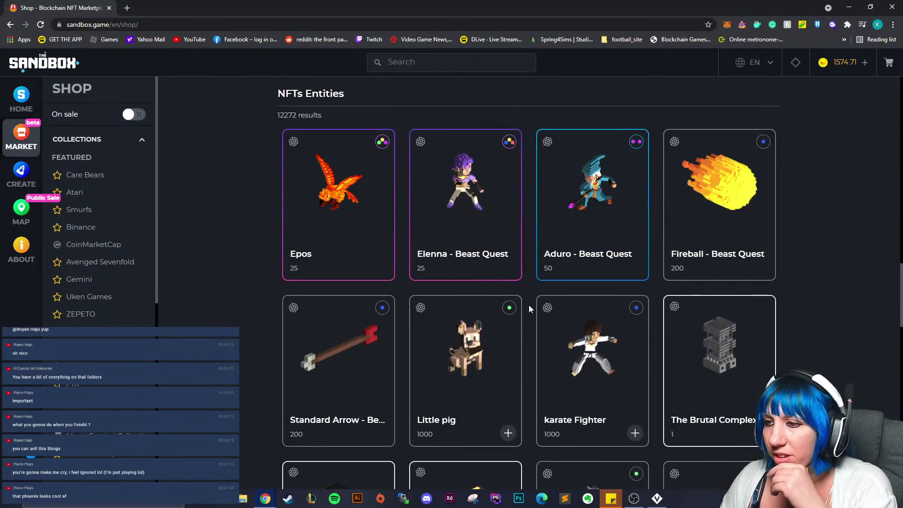
scroll(529, 305, "down", 10)
scroll(495, 349, "down", 6)
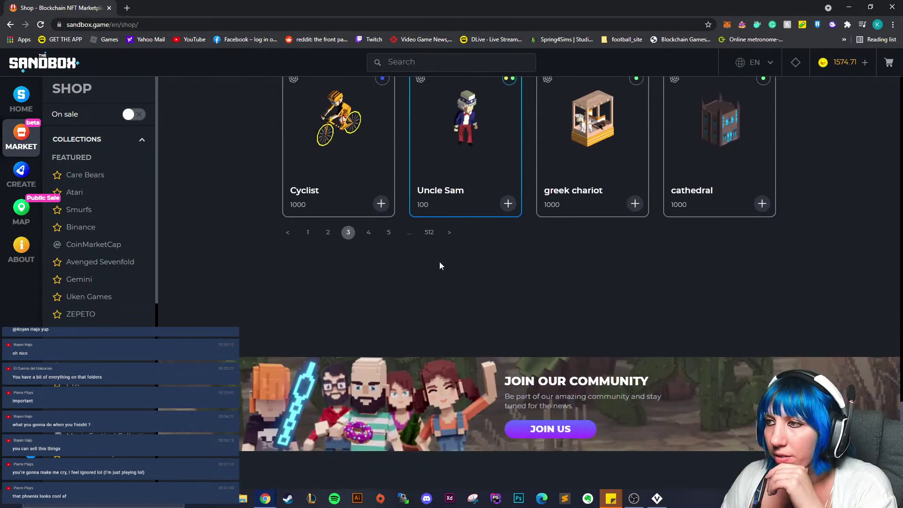
left_click(368, 232)
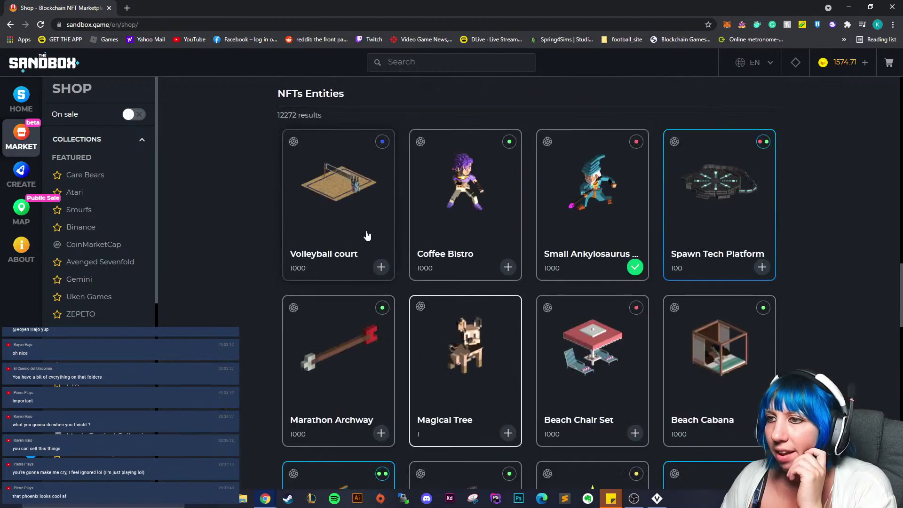
scroll(499, 291, "down", 6)
scroll(499, 307, "down", 2)
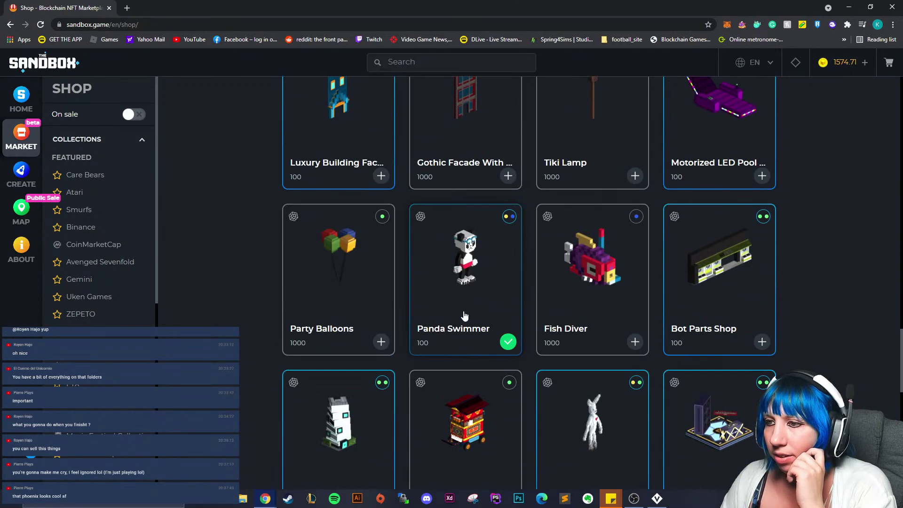
scroll(477, 357, "down", 7)
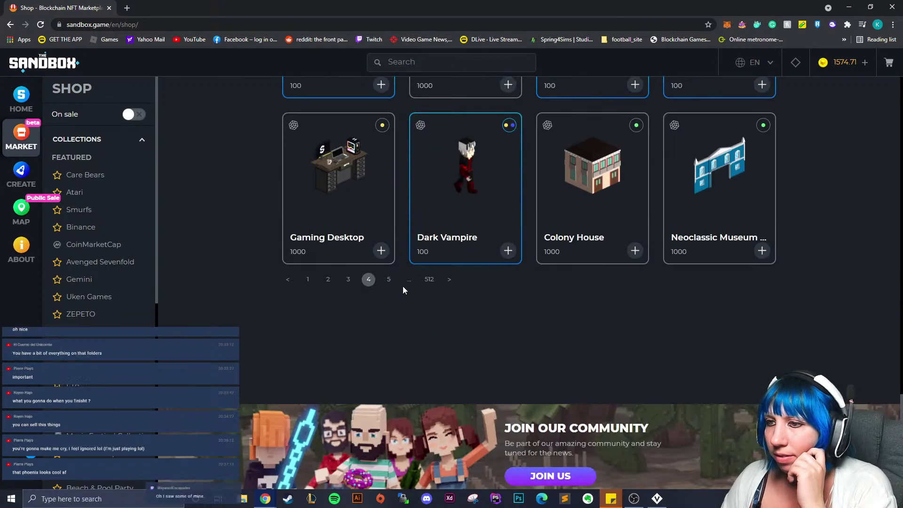
- Open the account's inventory and look through its assets sorted by Pending and by Published
left_click(844, 62)
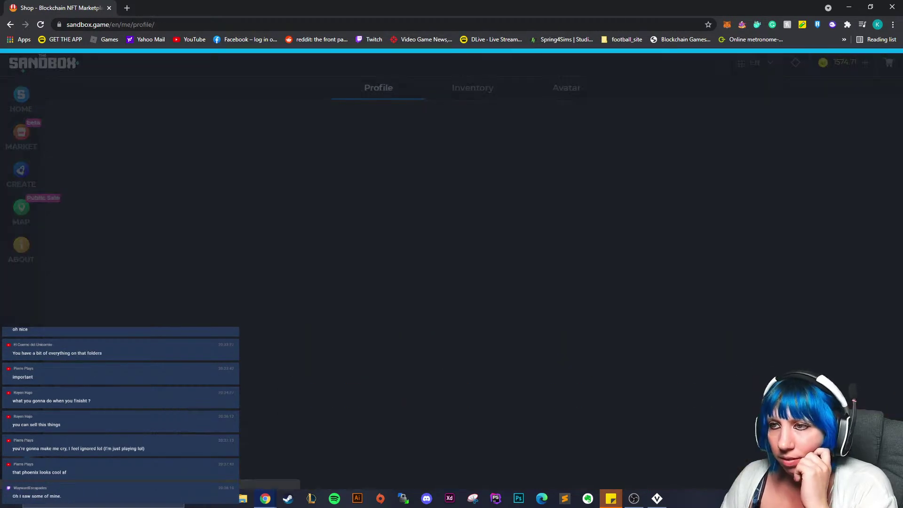
left_click(487, 91)
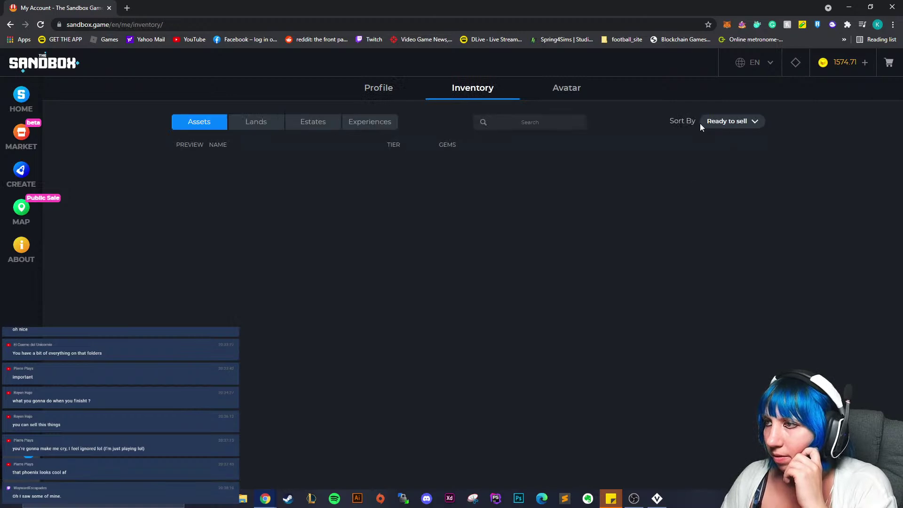
left_click(719, 121)
left_click(733, 281)
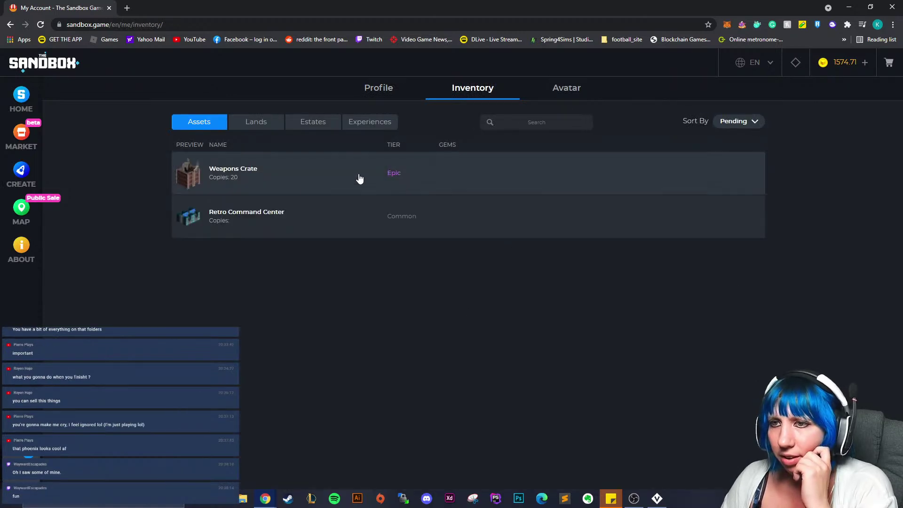
left_click(731, 123)
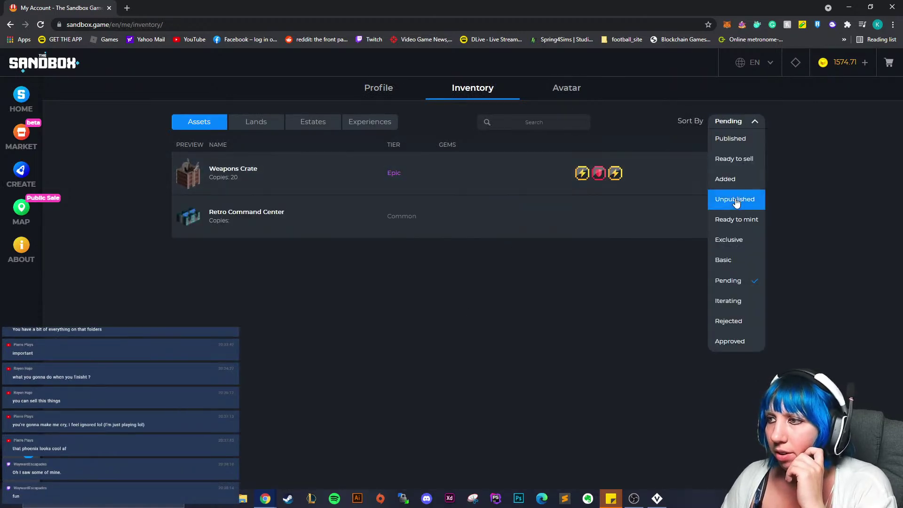
left_click(738, 139)
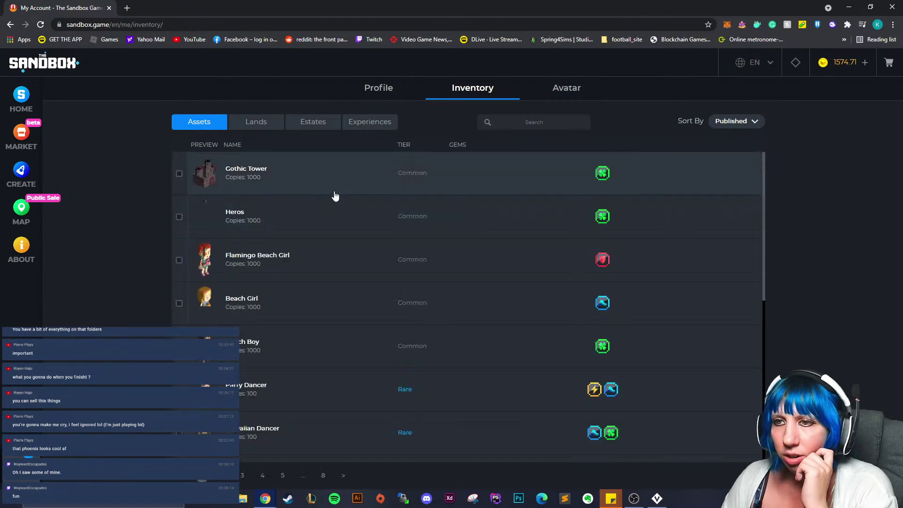
scroll(254, 282, "down", 2)
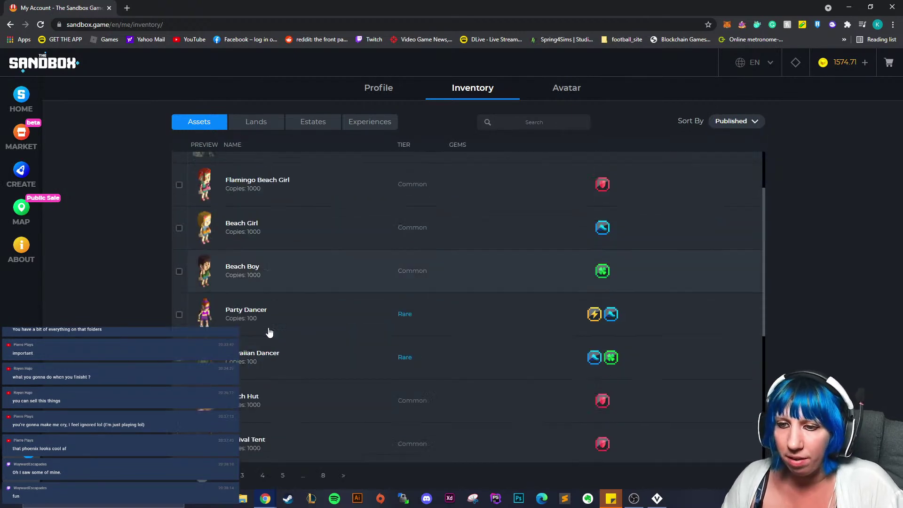
scroll(262, 322, "up", 2)
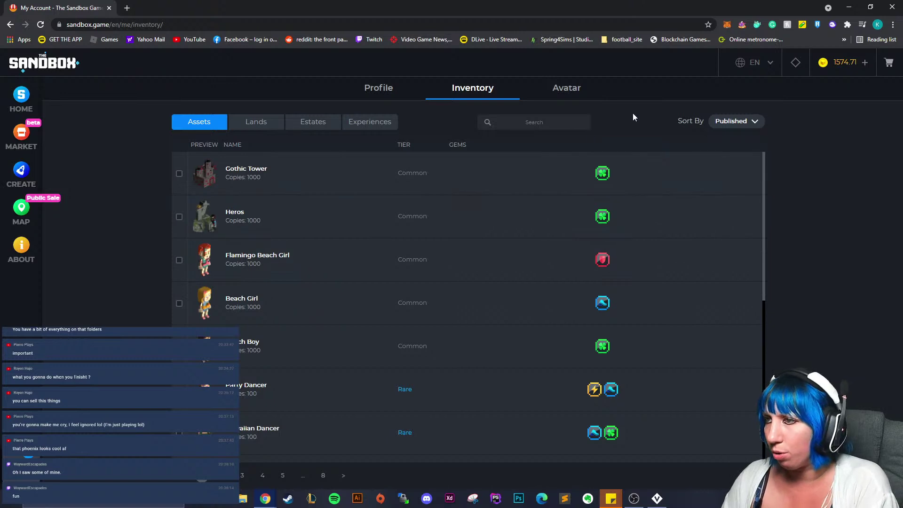
- Return to the marketplace by way of the home page and look through page 1 of the NFTs Entities list
left_click(21, 99)
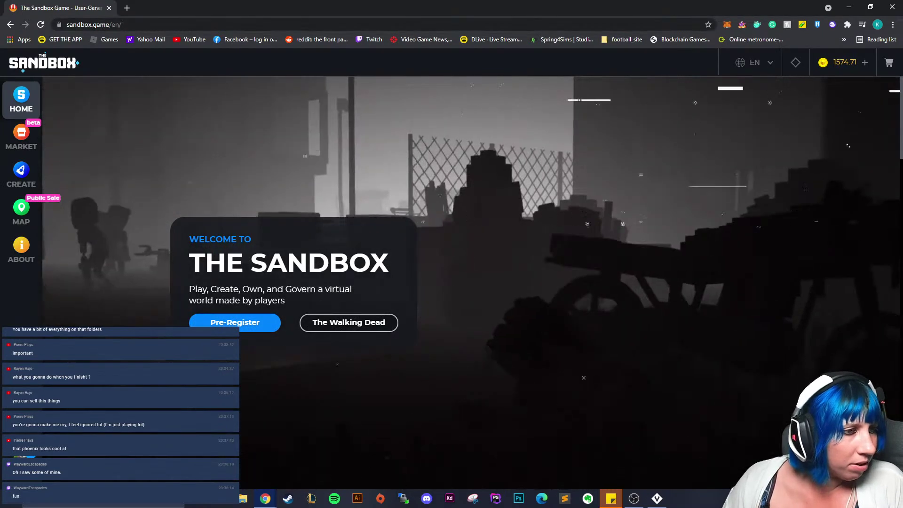
left_click(15, 141)
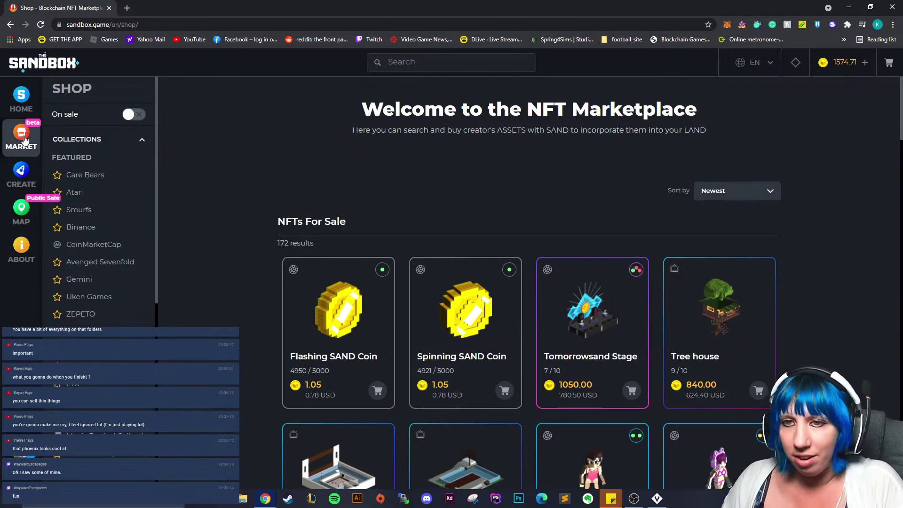
scroll(534, 341, "down", 15)
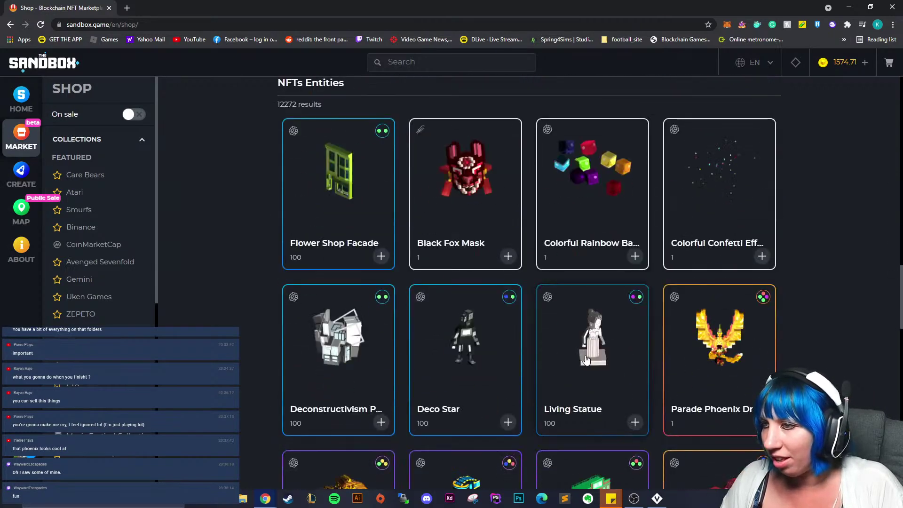
scroll(585, 360, "down", 4)
scroll(532, 319, "down", 7)
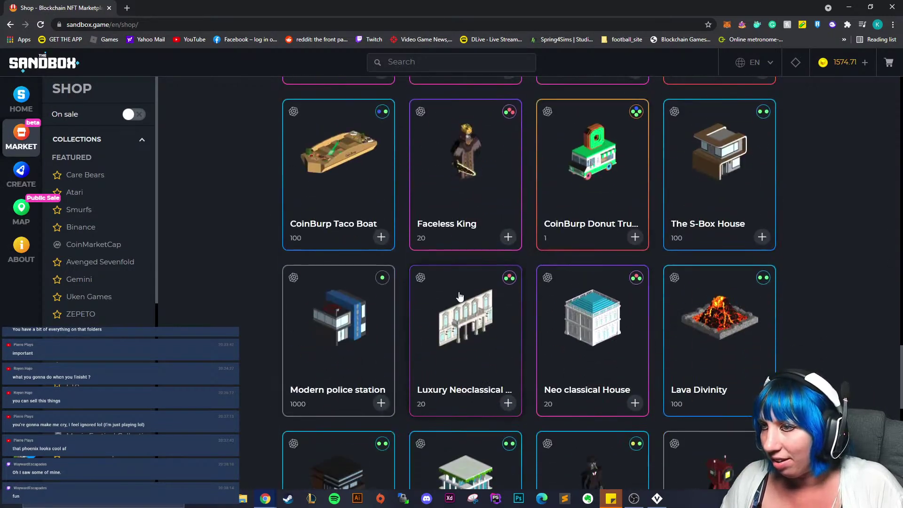
scroll(532, 373, "down", 4)
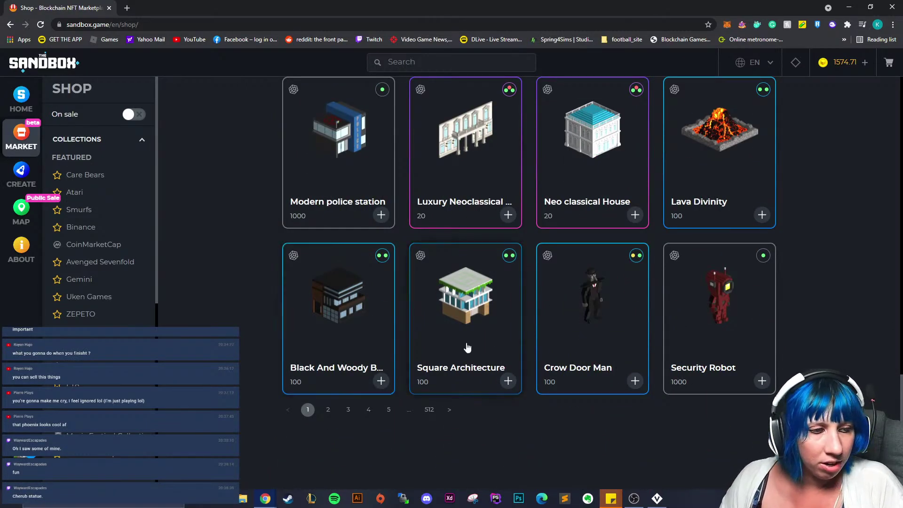
scroll(517, 358, "up", 3)
scroll(597, 369, "up", 8)
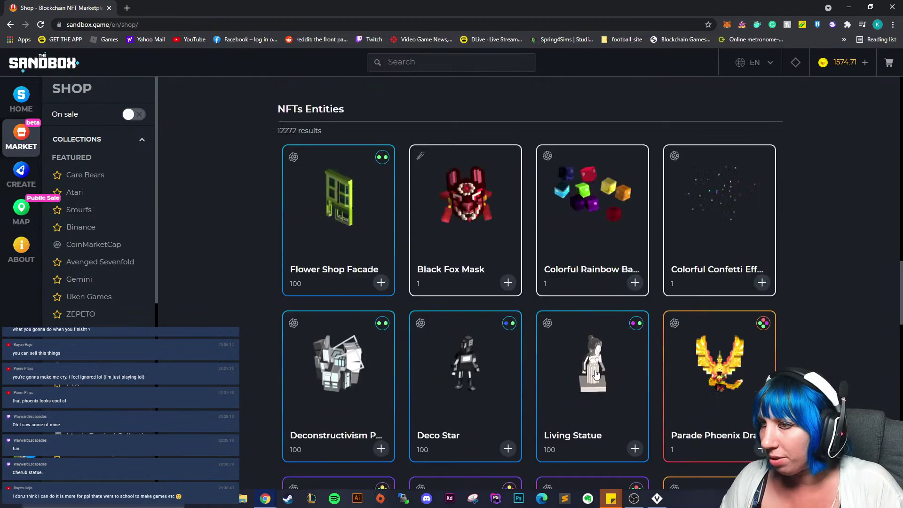
scroll(597, 376, "up", 1)
scroll(597, 397, "up", 9)
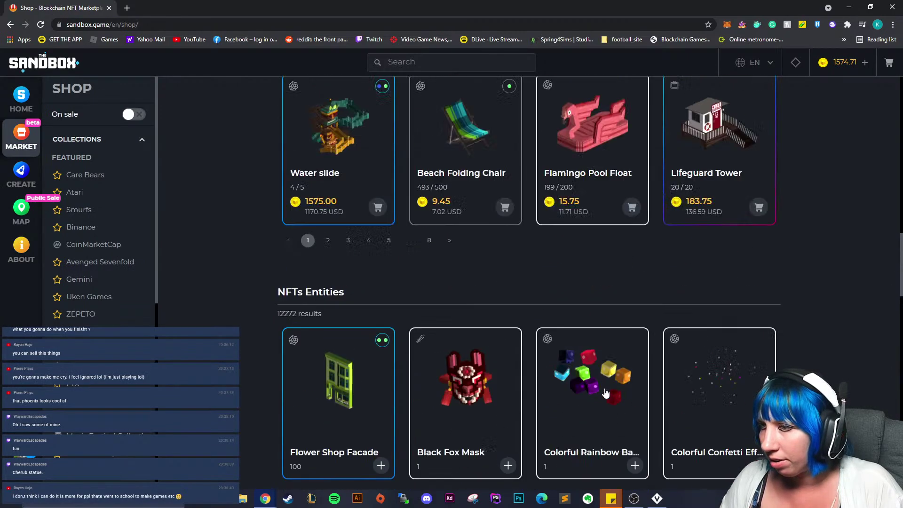
scroll(517, 414, "down", 12)
scroll(505, 418, "down", 15)
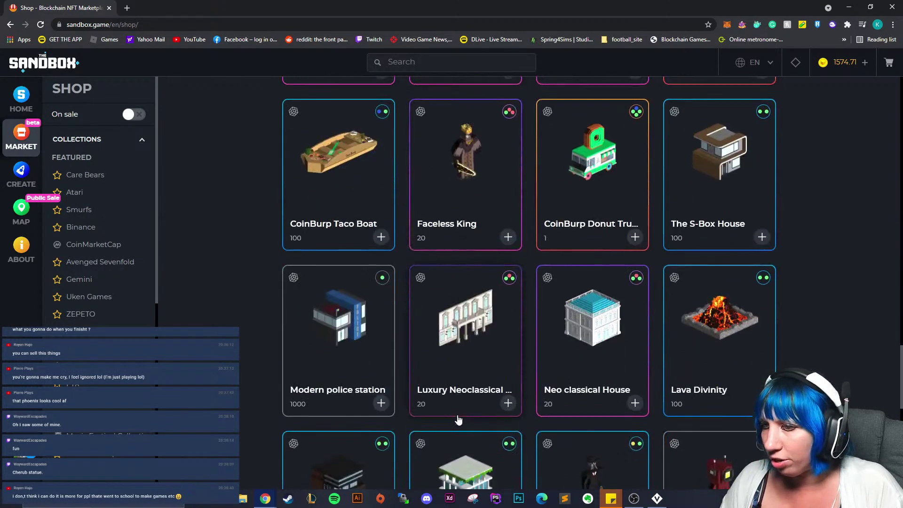
- Look through page 2 of the NFTs Entities list and open page 3
left_click(340, 217)
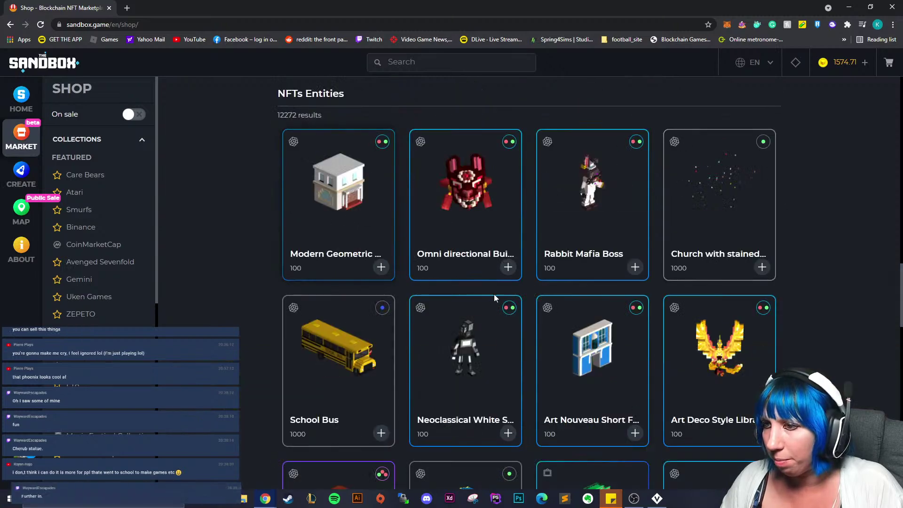
scroll(651, 338, "down", 5)
scroll(652, 334, "down", 10)
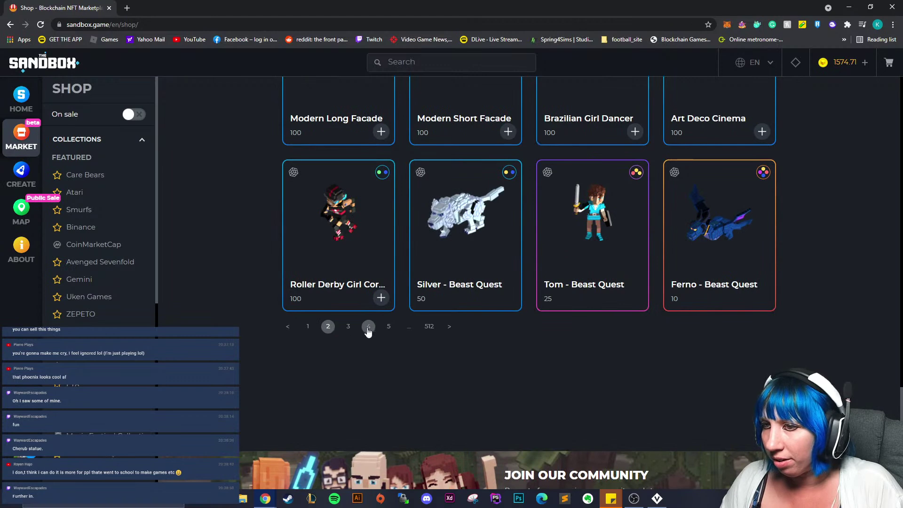
left_click(348, 327)
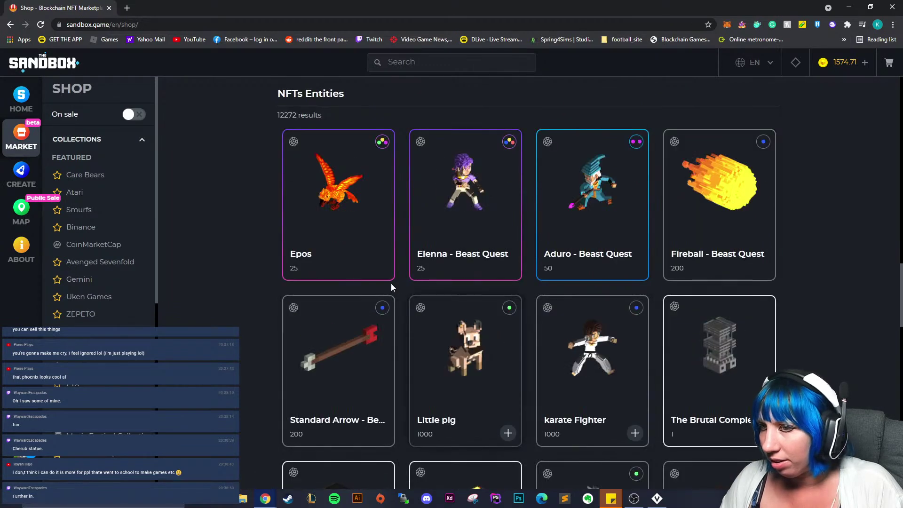
- Add the Fez and the greek chariot from page 3 to the inventory and open page 4 of the NFTs Entities list
scroll(507, 333, "down", 5)
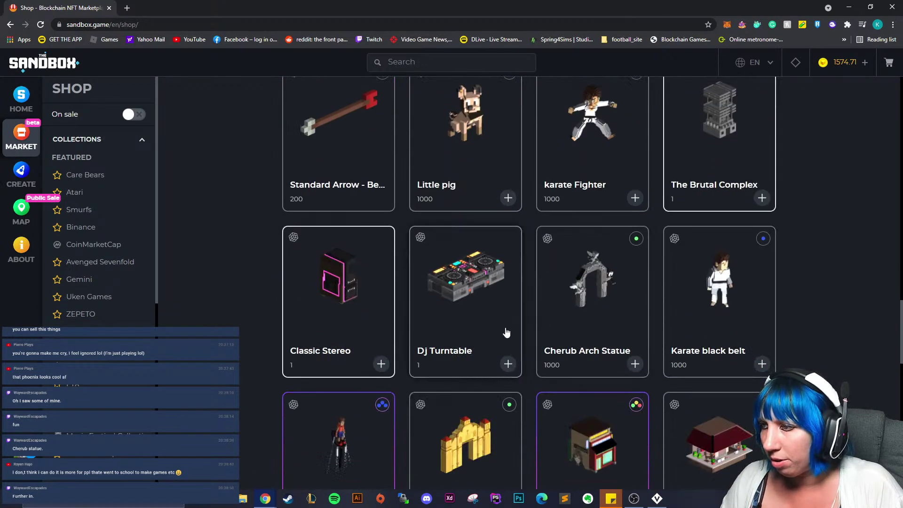
scroll(506, 332, "down", 6)
scroll(506, 332, "down", 3)
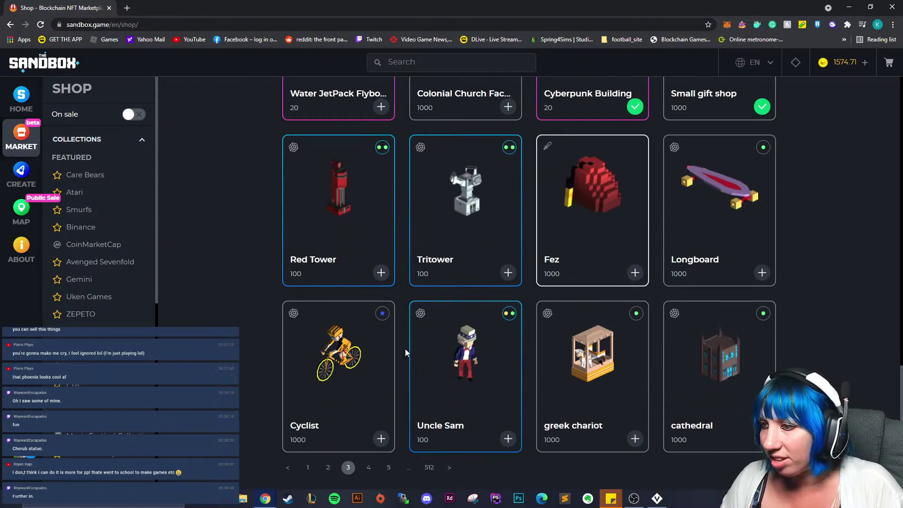
scroll(493, 413, "down", 2)
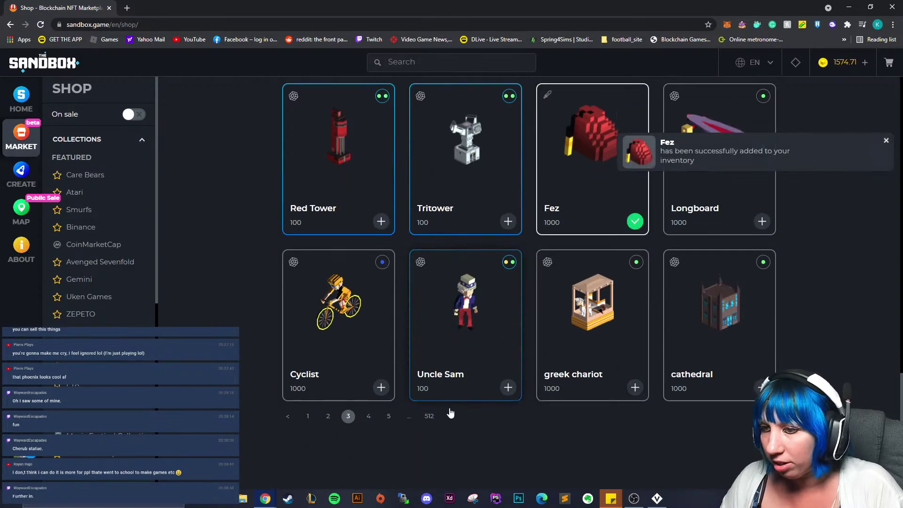
left_click(369, 375)
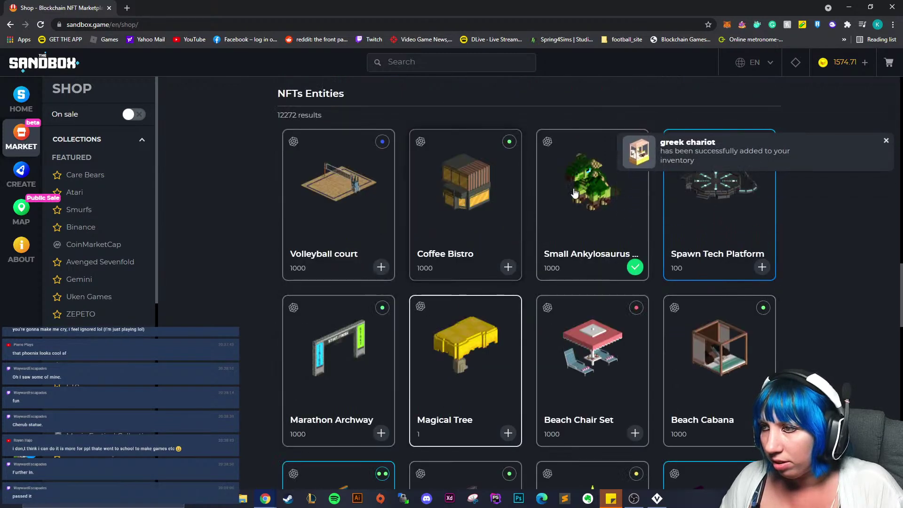
- Look through the assets on page 4 of the NFTs Entities list
scroll(520, 284, "down", 4)
scroll(507, 272, "down", 5)
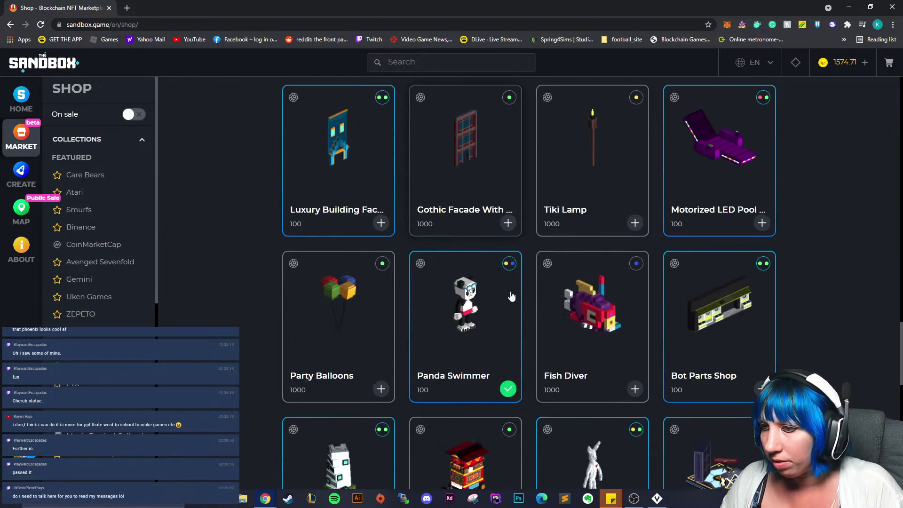
scroll(641, 324, "down", 5)
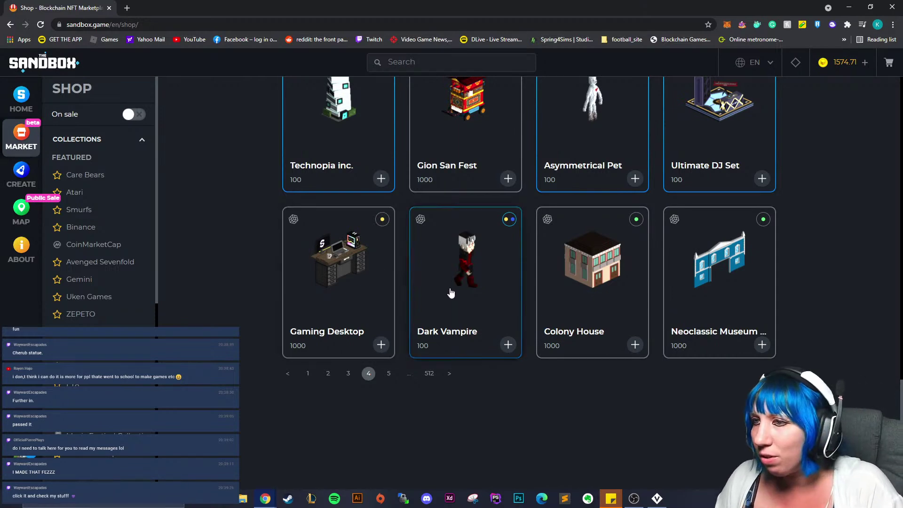
scroll(451, 294, "up", 2)
scroll(440, 334, "down", 3)
scroll(348, 251, "down", 3)
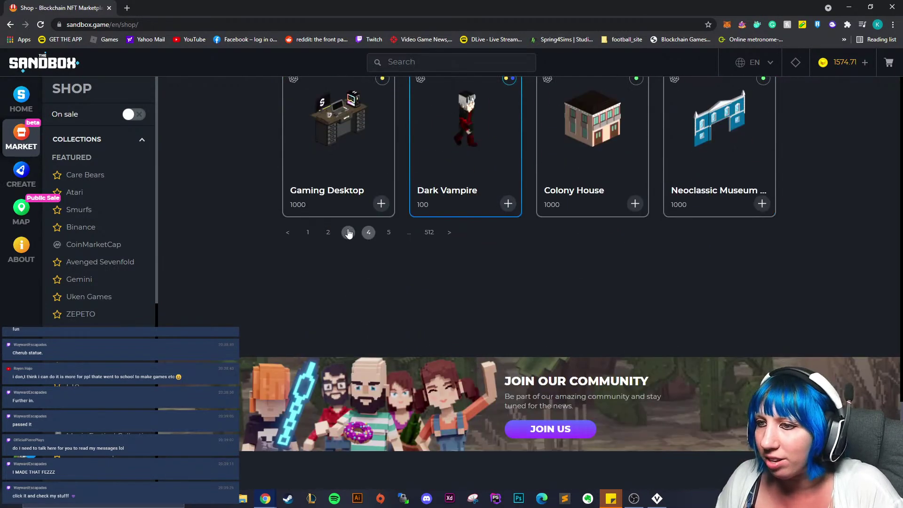
- Go back to page 3 of the NFTs Entities list and open the Fez asset's detail page
left_click(348, 231)
scroll(419, 296, "down", 14)
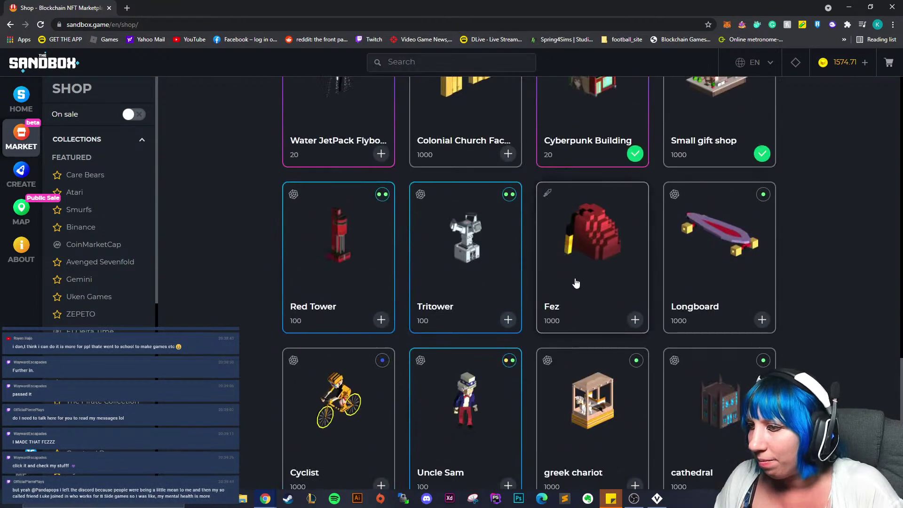
left_click(570, 249)
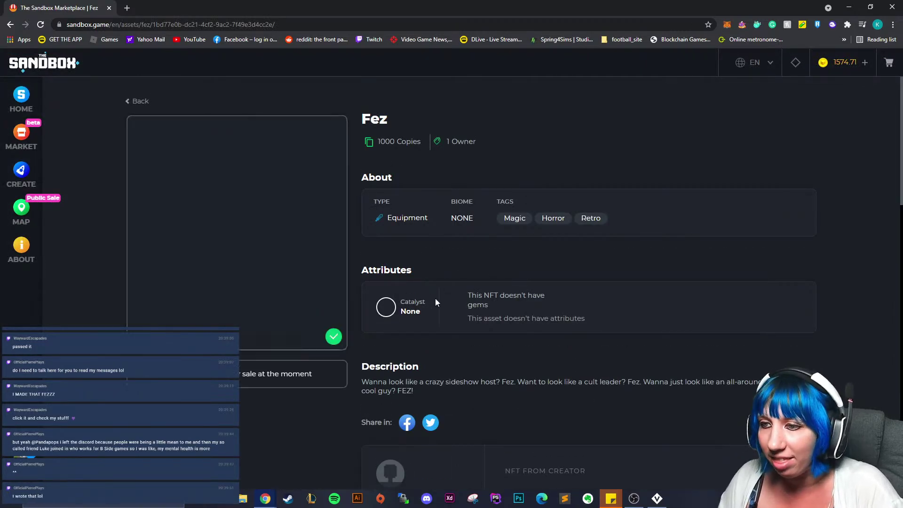
- Look over the Fez asset's details and the creator's other NFTs, and open the creator's profile
scroll(513, 289, "down", 10)
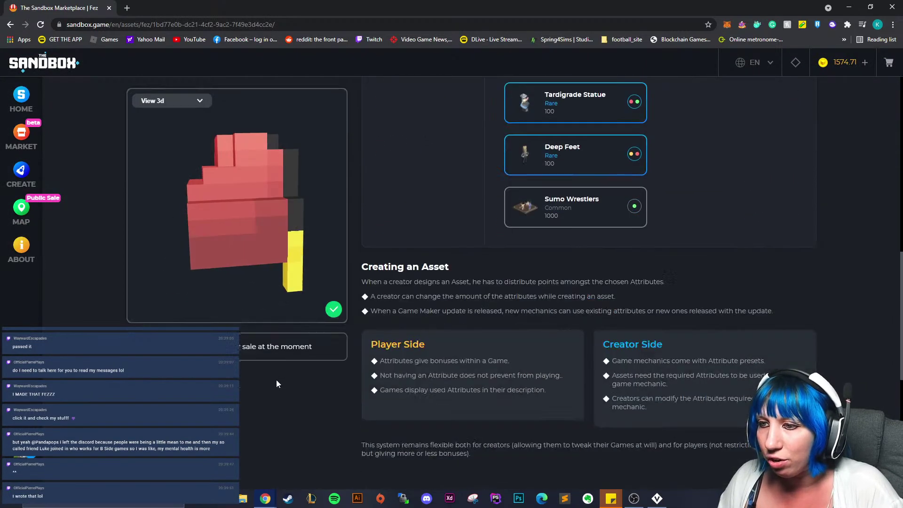
scroll(276, 379, "down", 8)
scroll(337, 334, "up", 14)
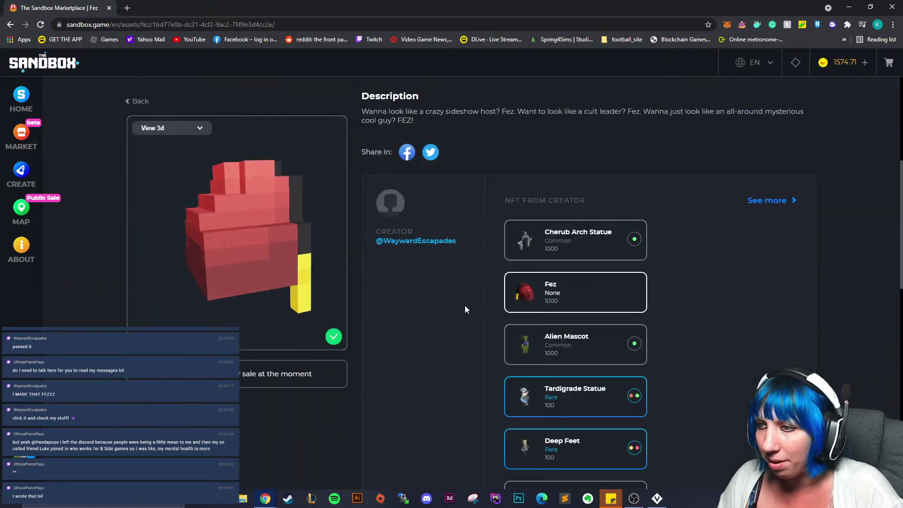
scroll(391, 377, "up", 4)
scroll(413, 279, "down", 3)
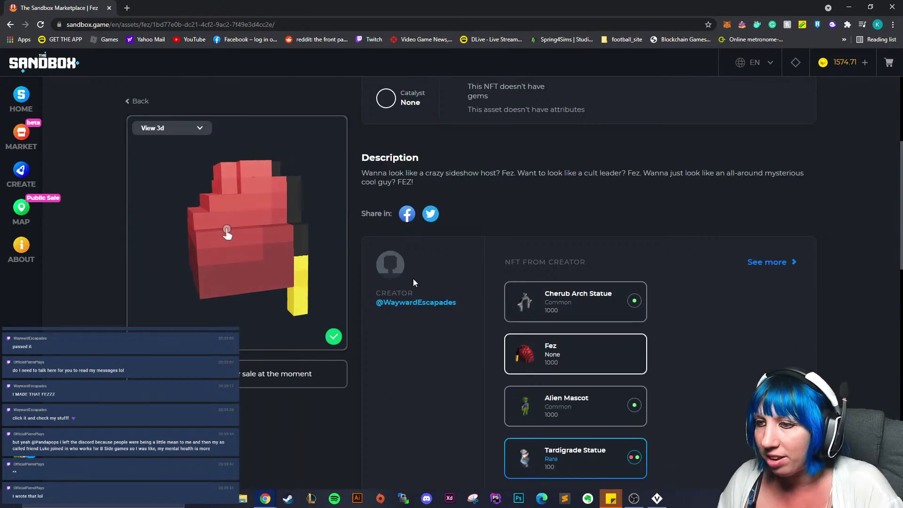
left_click(414, 305)
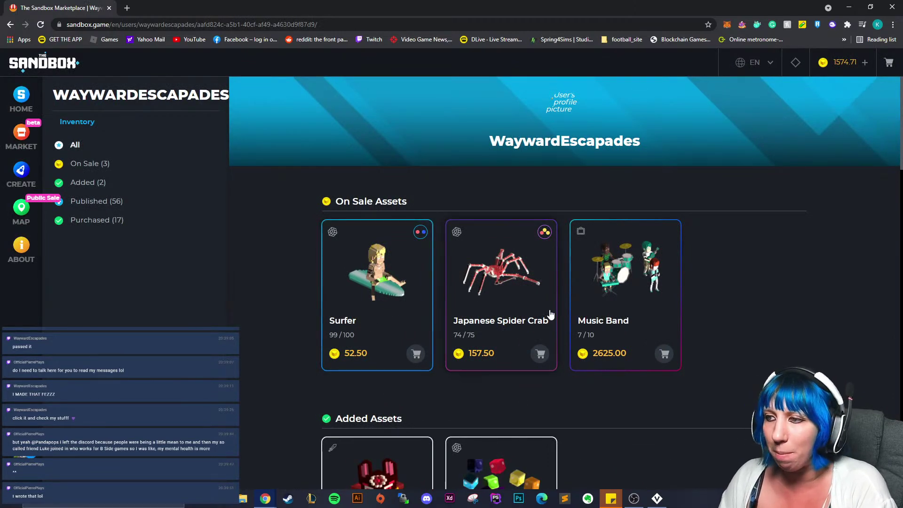
- Add the Cherub Arch Statue, Deep Feet and Sumo Wrestlers from the creator's published assets to the inventory
scroll(545, 281, "down", 2)
scroll(443, 325, "down", 2)
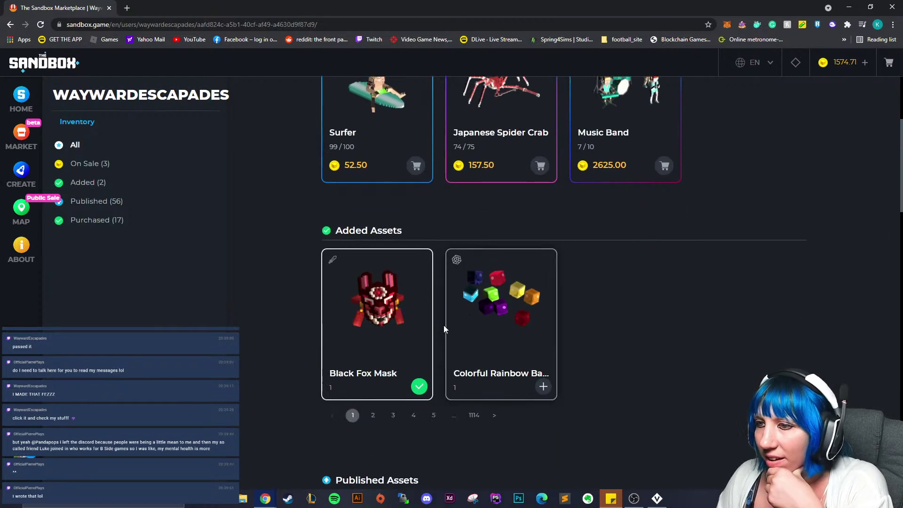
scroll(444, 325, "down", 3)
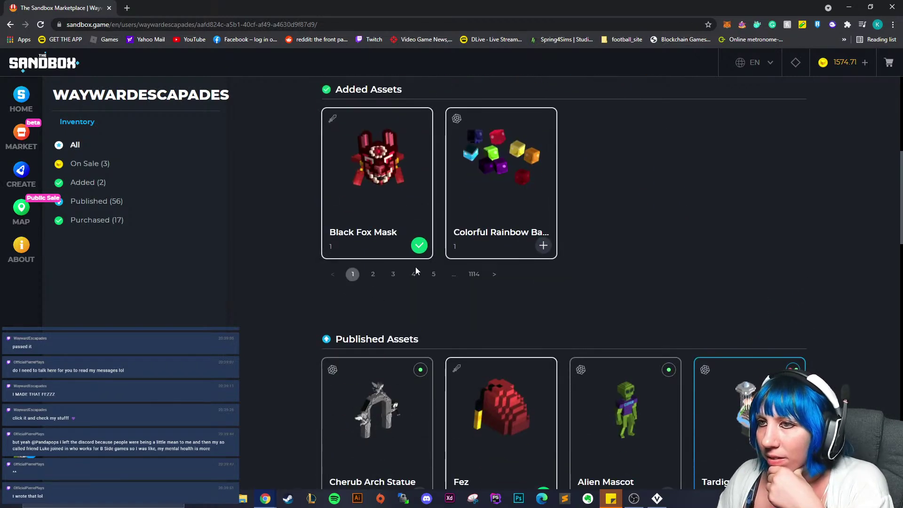
scroll(420, 276, "down", 5)
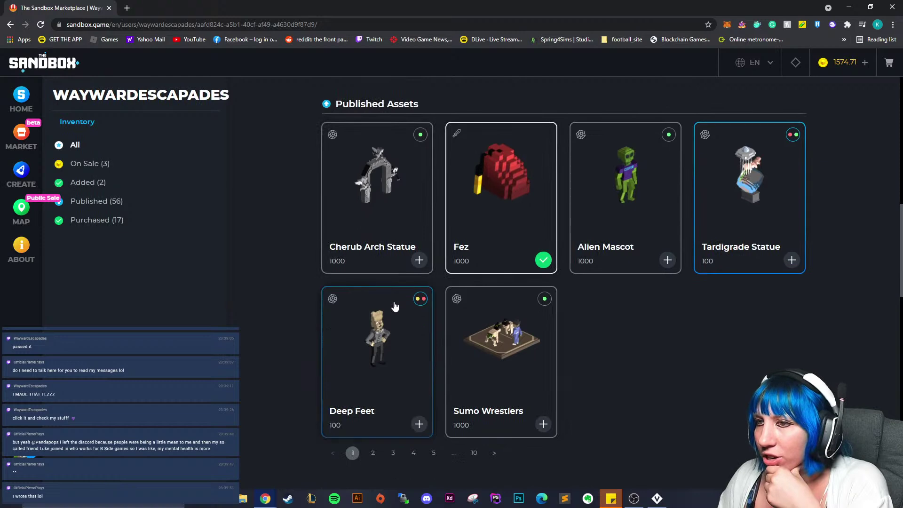
left_click(419, 260)
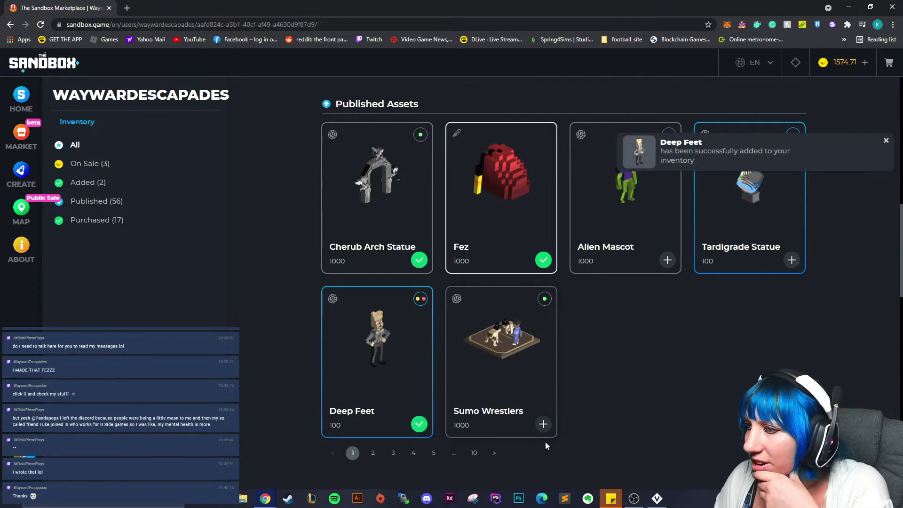
left_click(543, 424)
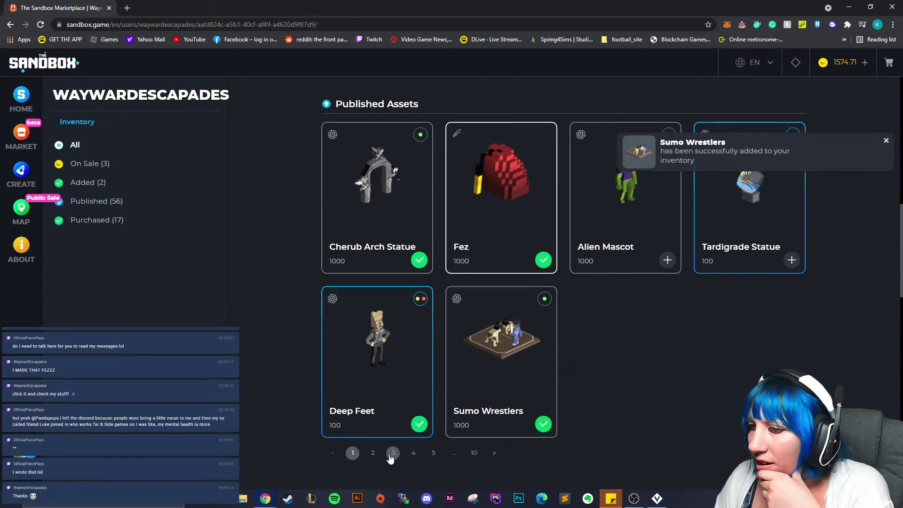
- Add Uncle Long Legs and Disgruntled Mandril from page 2 of the published assets to the inventory
left_click(373, 452)
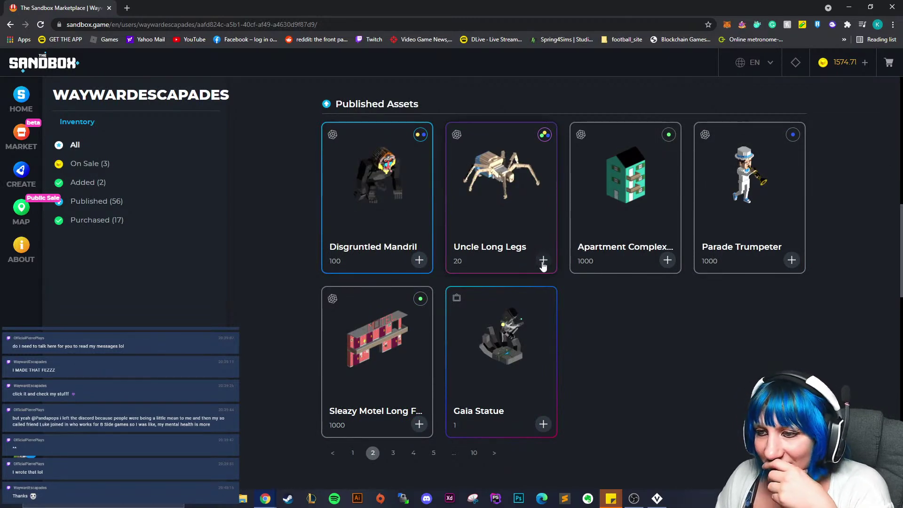
left_click(423, 265)
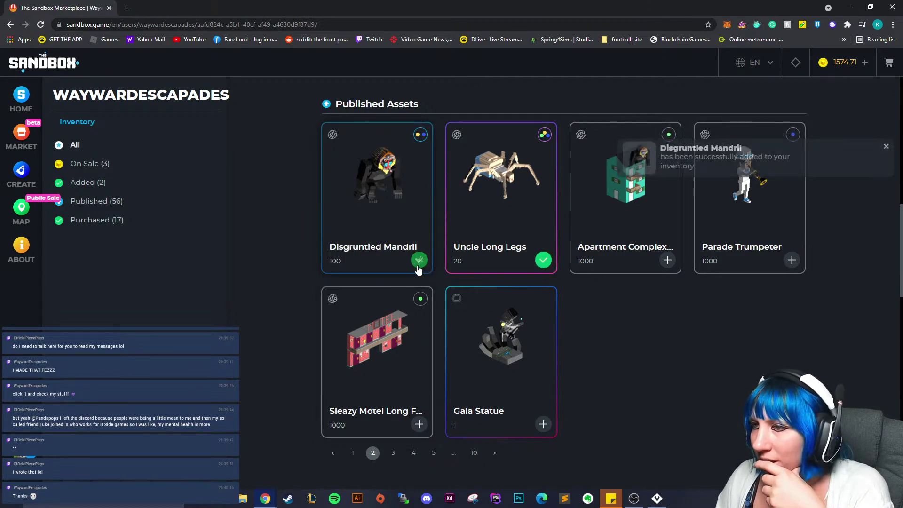
- Add the Pretty Pink House with Ivy from page 3 of the published assets to the inventory and open its detail page
left_click(392, 453)
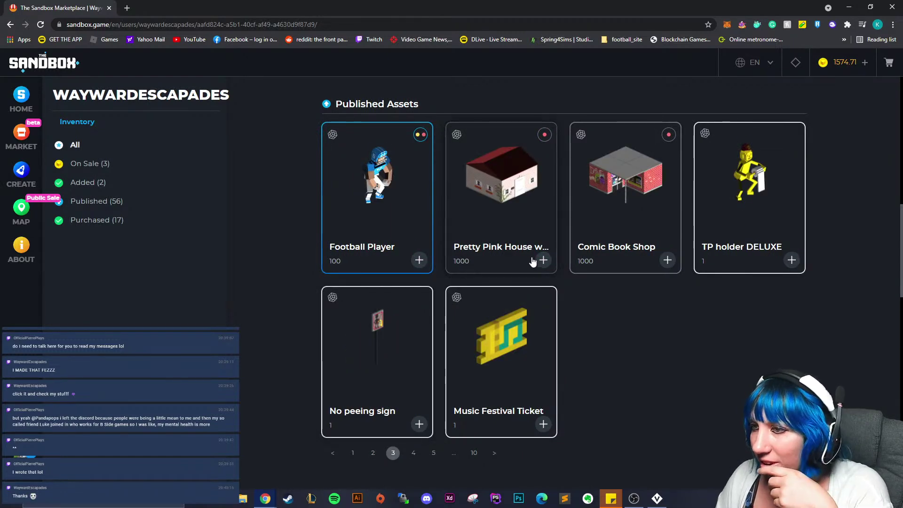
left_click(543, 260)
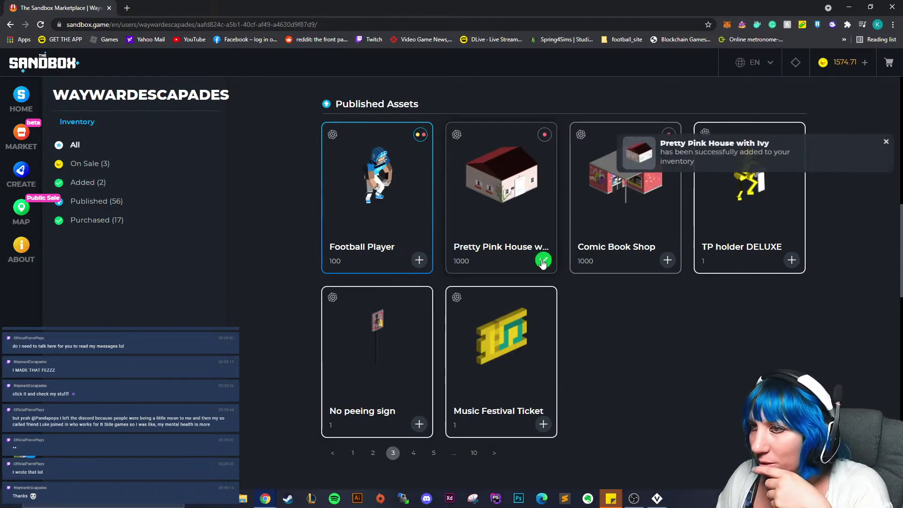
left_click(498, 249)
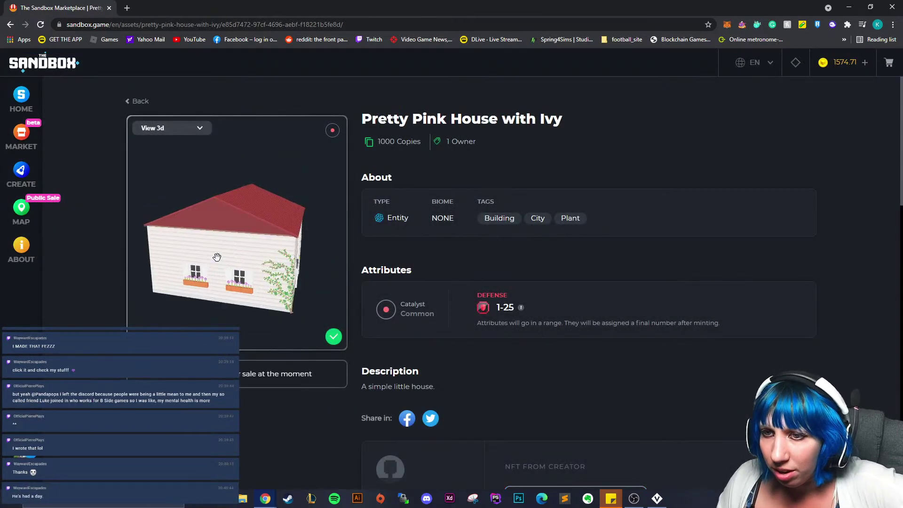
- Examine the 3D model of the Pretty Pink House with Ivy from all sides, including its windows, ivy, roof and front door
scroll(289, 265, "up", 5)
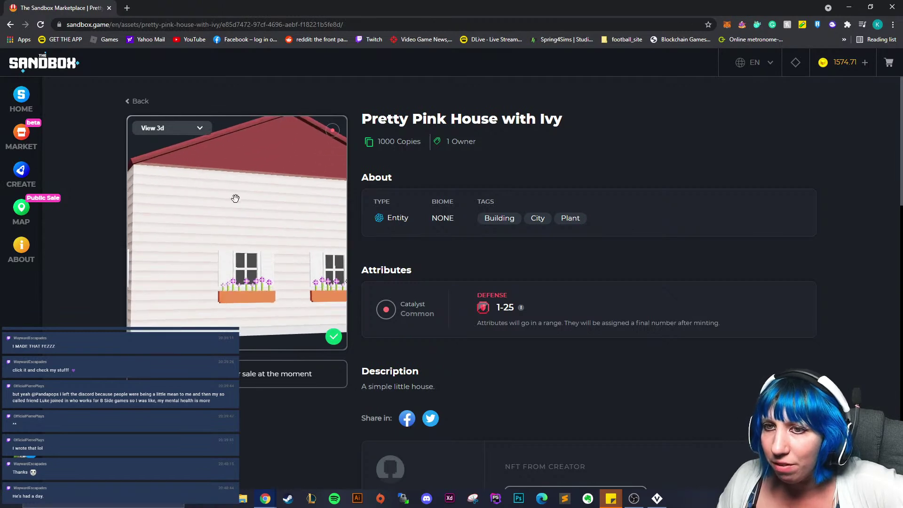
left_click_drag(288, 143, 229, 183)
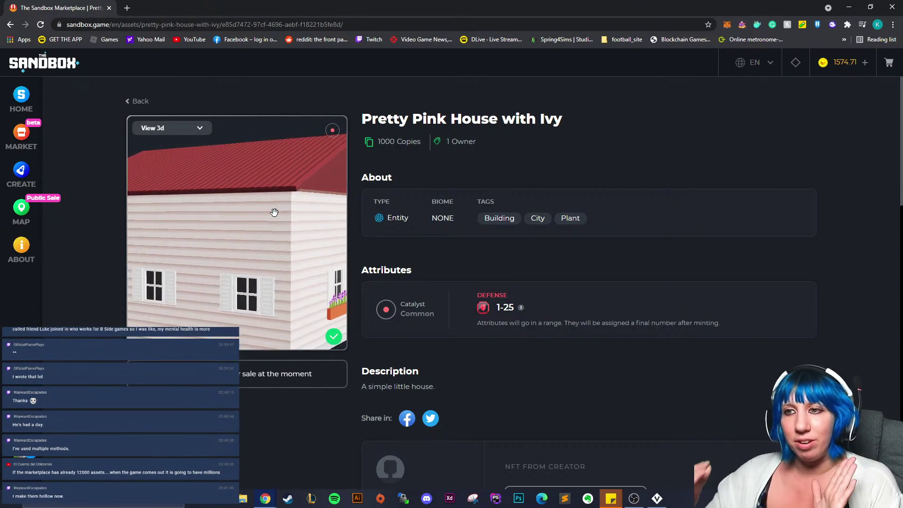
left_click_drag(273, 209, 256, 225)
right_click(255, 226)
left_click(254, 177)
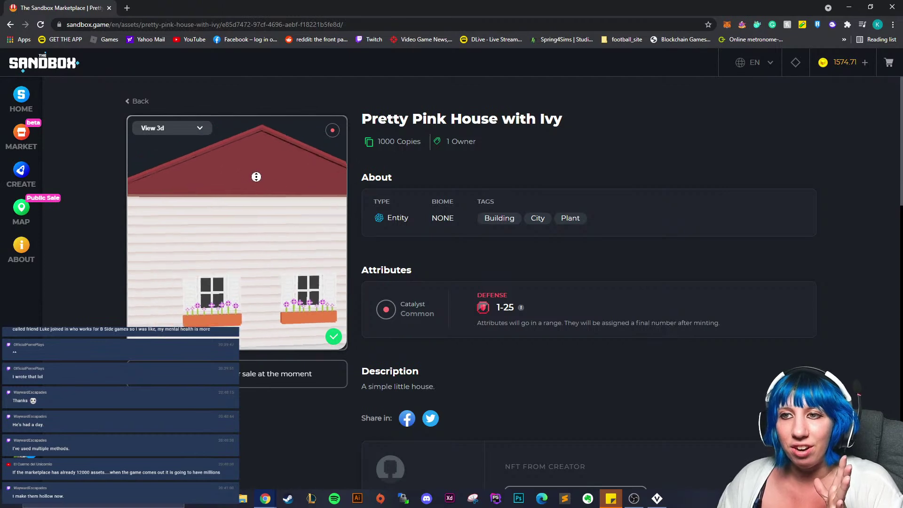
left_click_drag(254, 177, 143, 193)
scroll(272, 223, "down", 3)
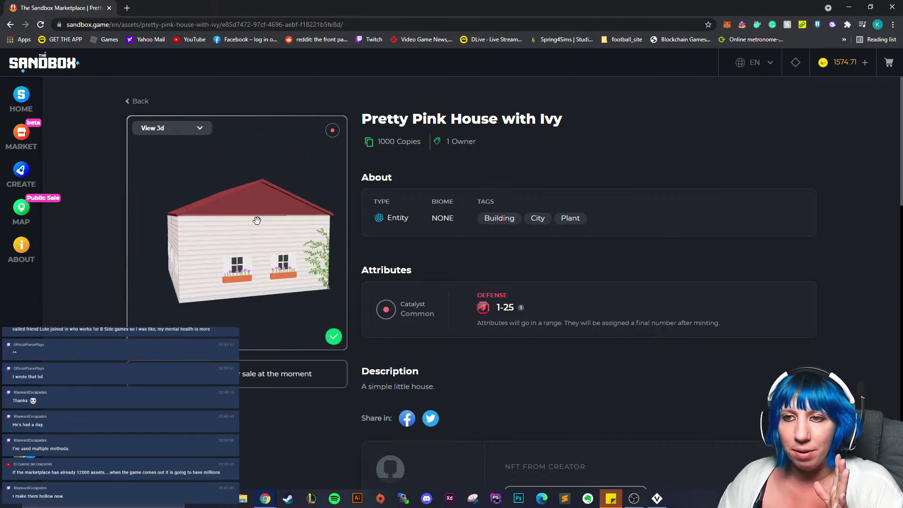
scroll(234, 216, "up", 3)
scroll(214, 216, "down", 3)
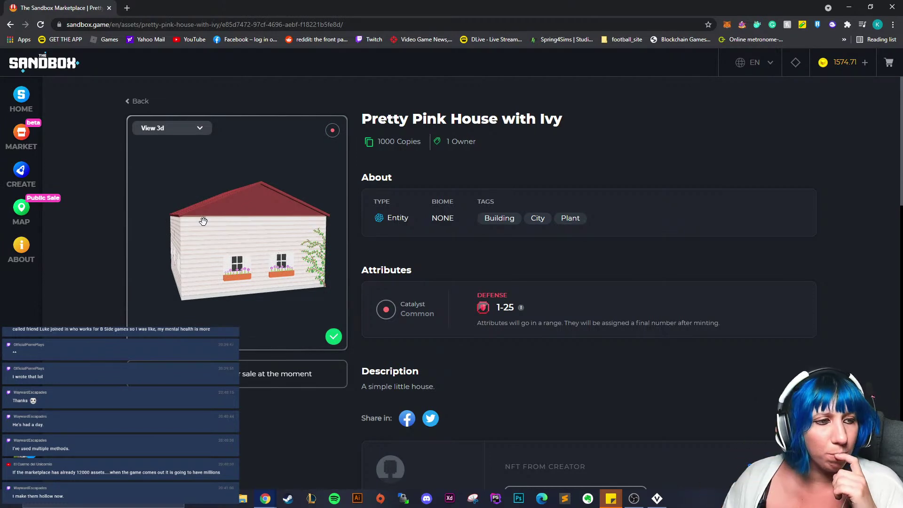
scroll(242, 238, "up", 4)
scroll(243, 238, "down", 2)
scroll(242, 237, "up", 1)
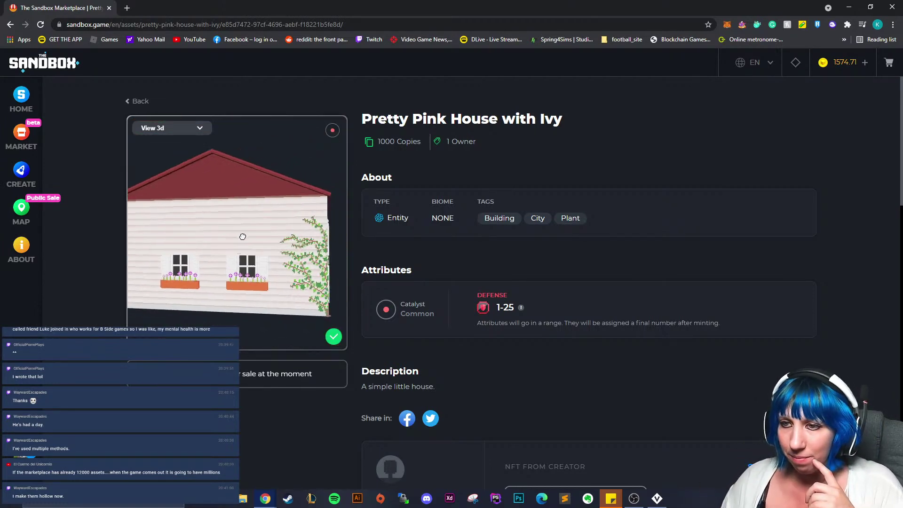
right_click_drag(242, 236, 200, 241)
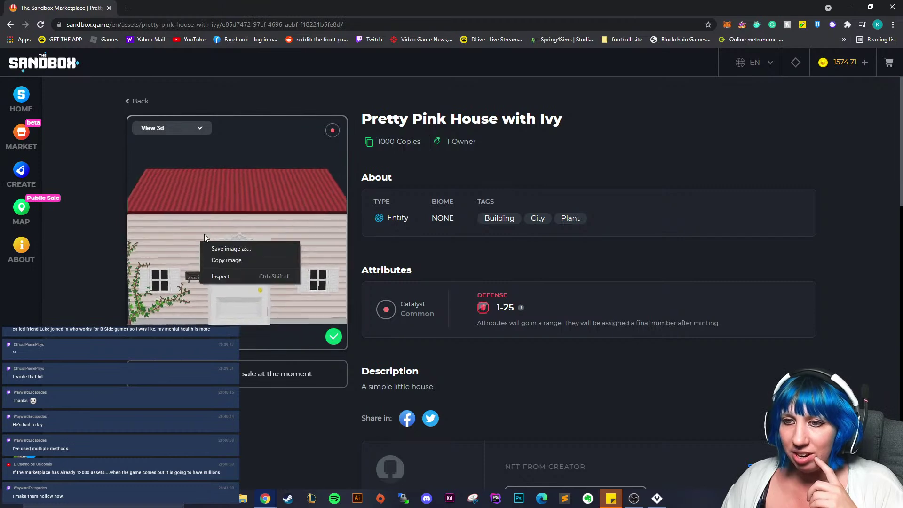
scroll(235, 282, "up", 4)
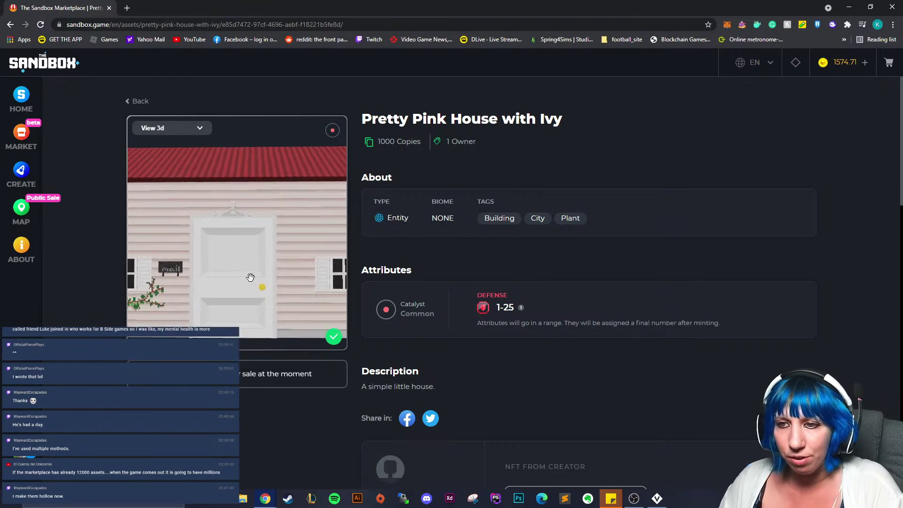
scroll(250, 277, "down", 2)
right_click_drag(251, 277, 222, 320)
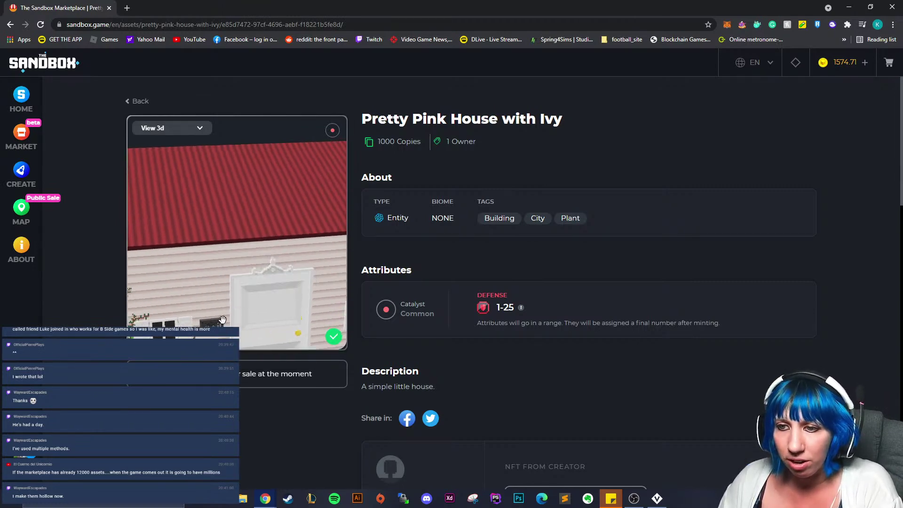
scroll(230, 306, "down", 4)
- Return to the creator's profile and open the Artist Desk from page 8 of the published assets
left_click(8, 27)
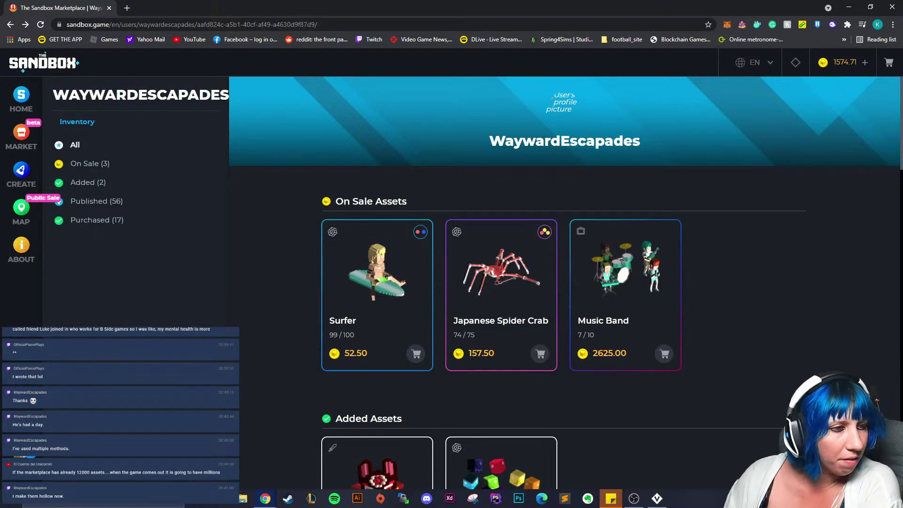
scroll(596, 348, "down", 20)
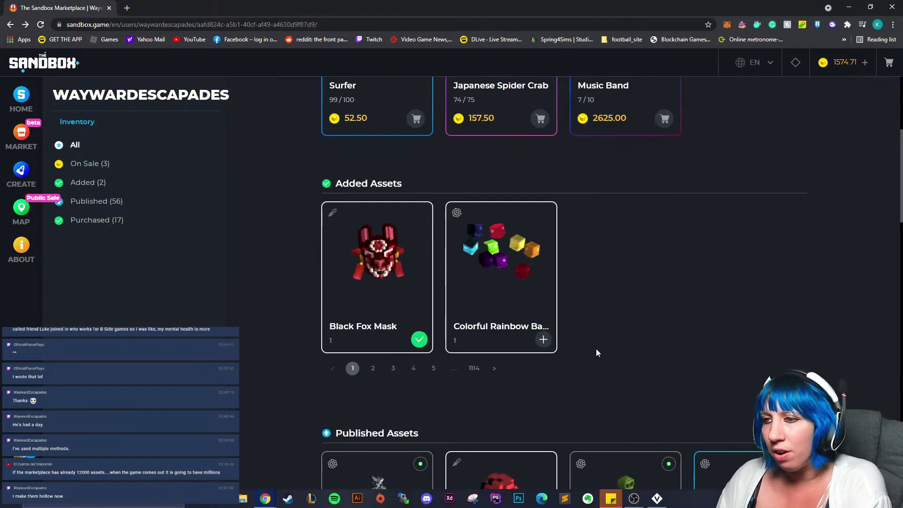
scroll(494, 322, "up", 3)
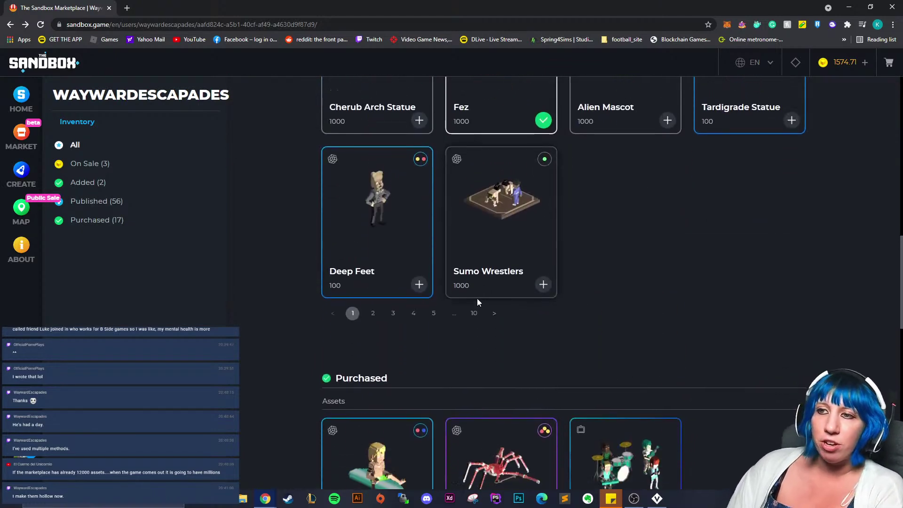
scroll(476, 298, "up", 3)
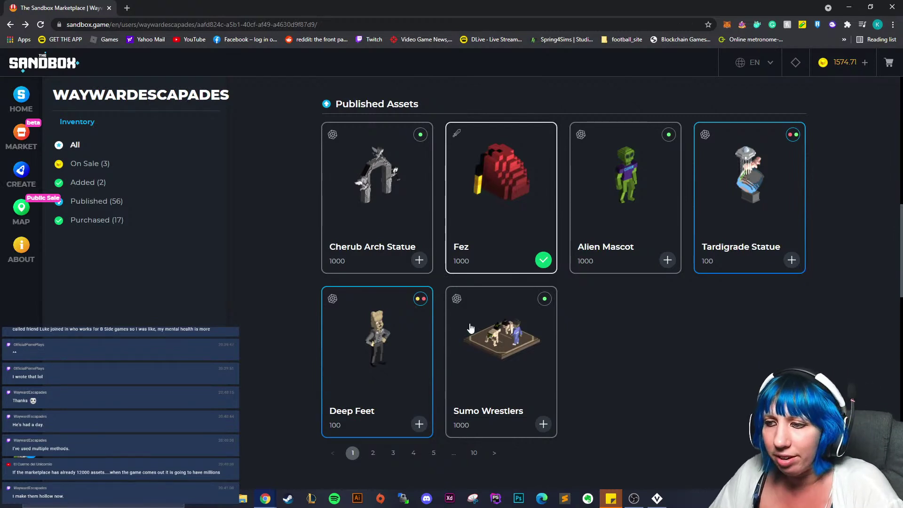
left_click(474, 453)
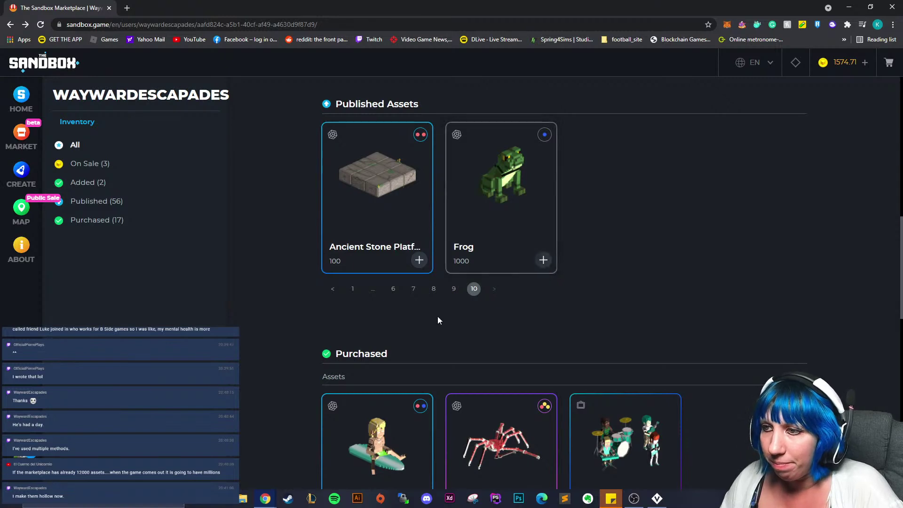
left_click(433, 288)
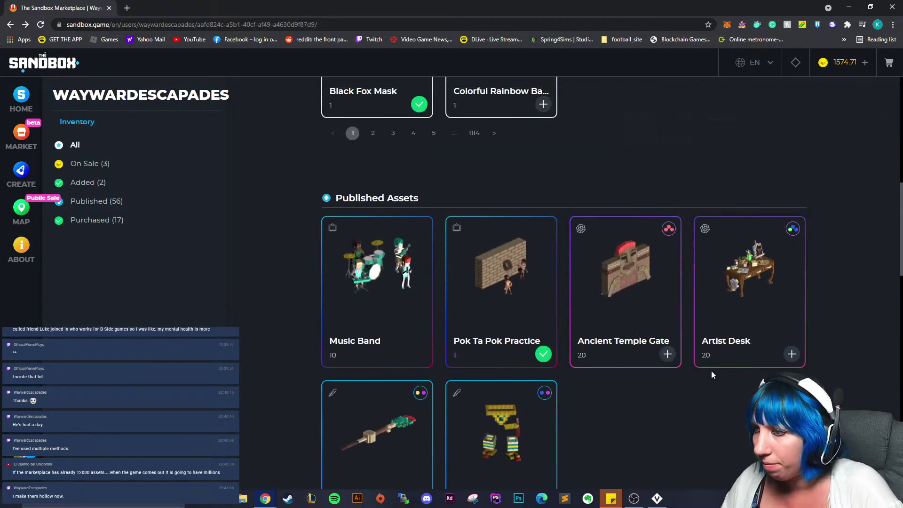
left_click(740, 241)
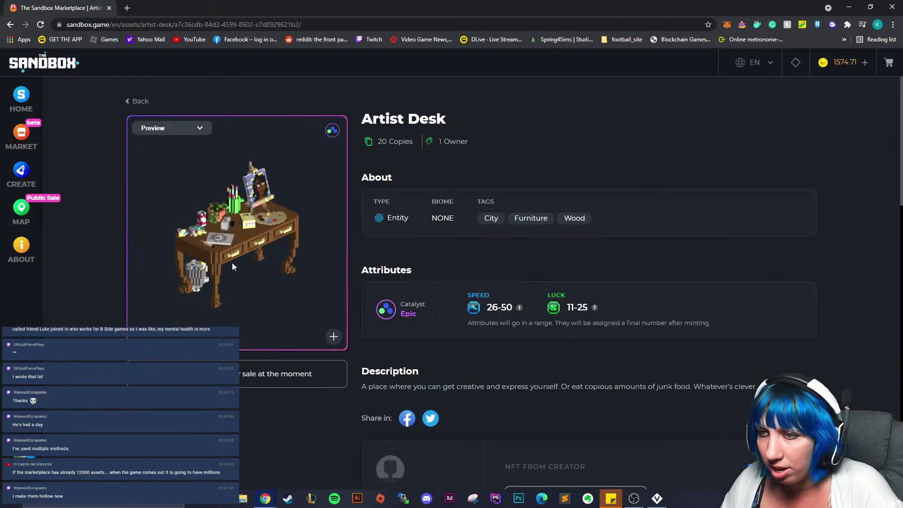
- Inspect the Artist Desk's 3D model up close and add the asset to the inventory
left_click_drag(256, 306, 296, 264)
scroll(301, 235, "up", 5)
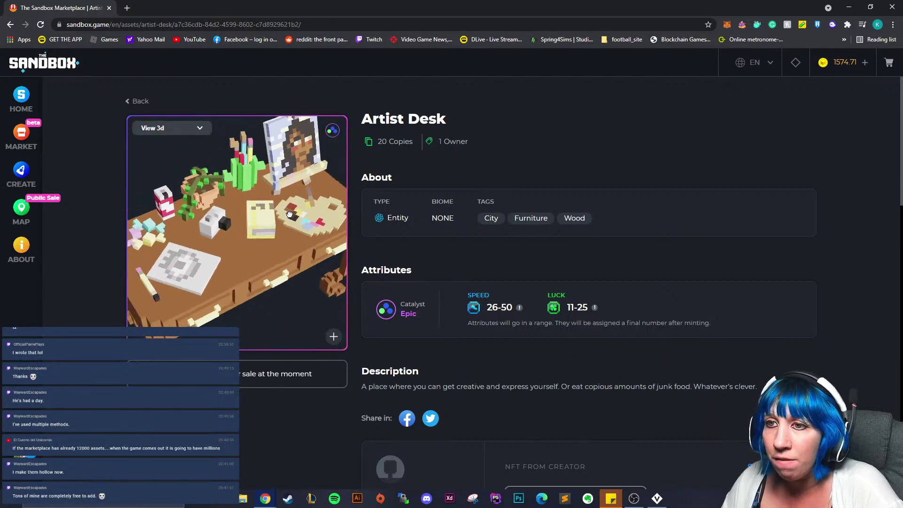
right_click(315, 205)
left_click_drag(202, 173, 241, 187)
scroll(242, 188, "down", 5)
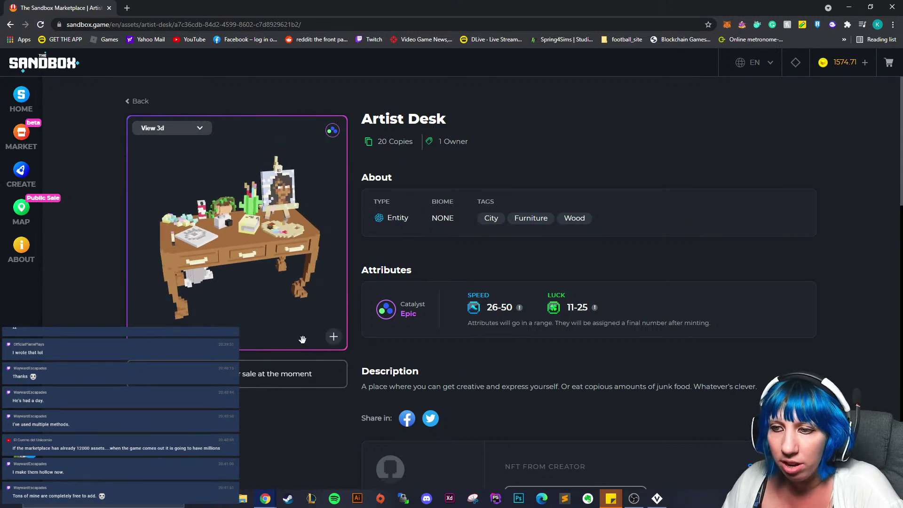
left_click(333, 336)
- Take another close look at the items on top of the Artist Desk and close the browser to return to VoxEdit
left_click_drag(309, 346, 199, 315)
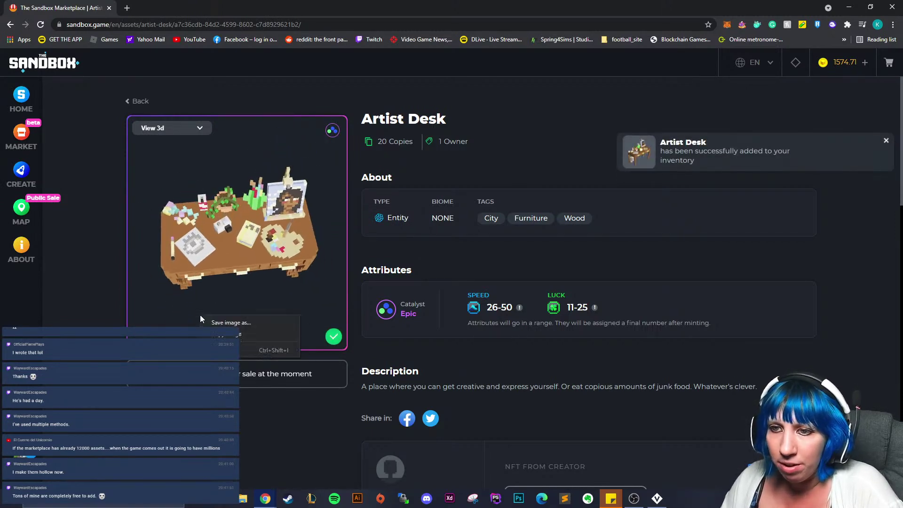
scroll(180, 254, "up", 5)
left_click_drag(236, 257, 225, 248)
scroll(225, 248, "down", 5)
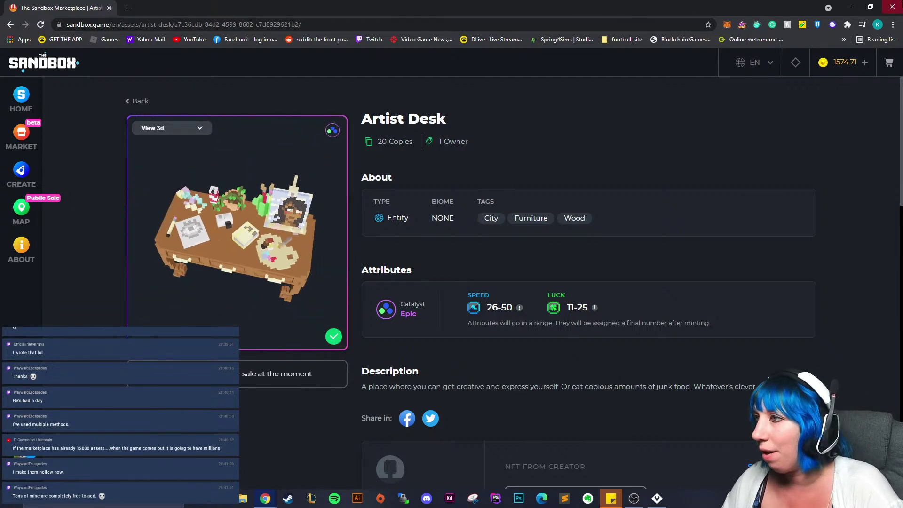
left_click(892, 7)
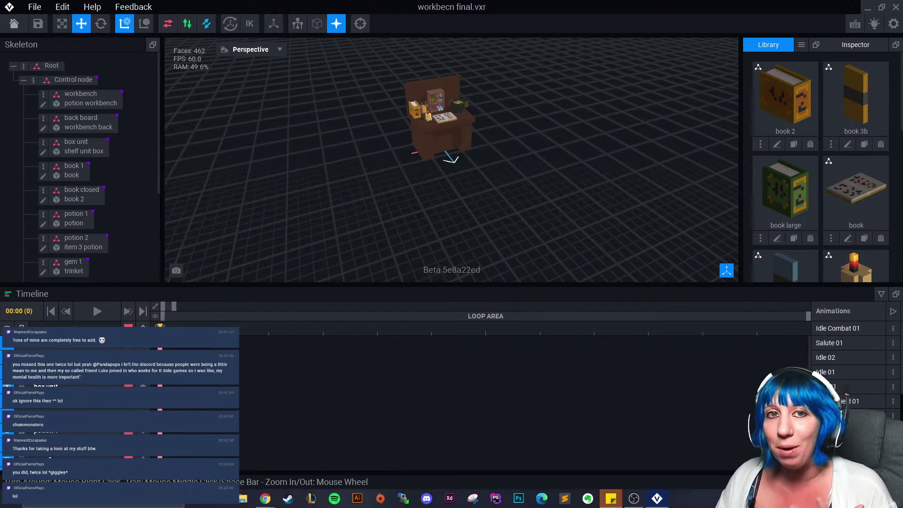
- Examine the potion workbench and the props on its top up close from several angles
scroll(441, 188, "up", 5)
middle_click_drag(415, 176, 410, 235)
scroll(405, 175, "up", 3)
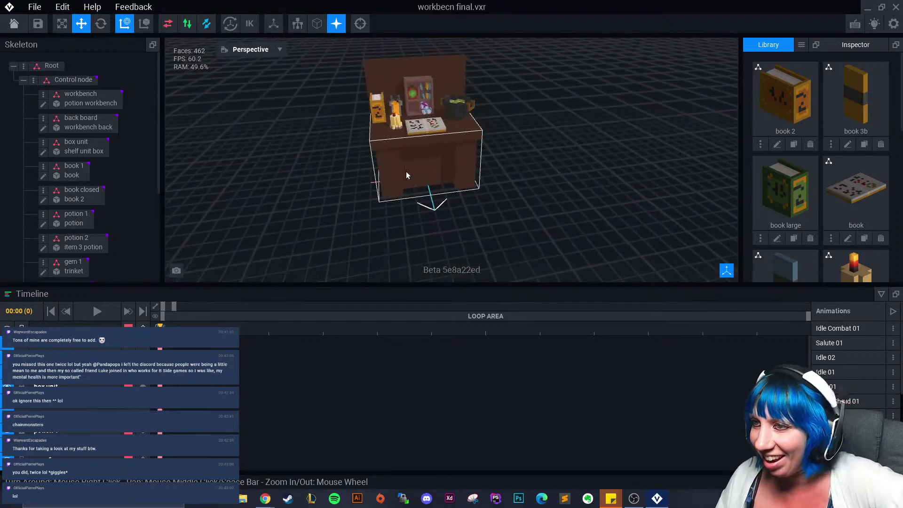
right_click_drag(437, 175, 442, 155)
scroll(441, 155, "up", 3)
middle_click_drag(441, 155, 423, 181)
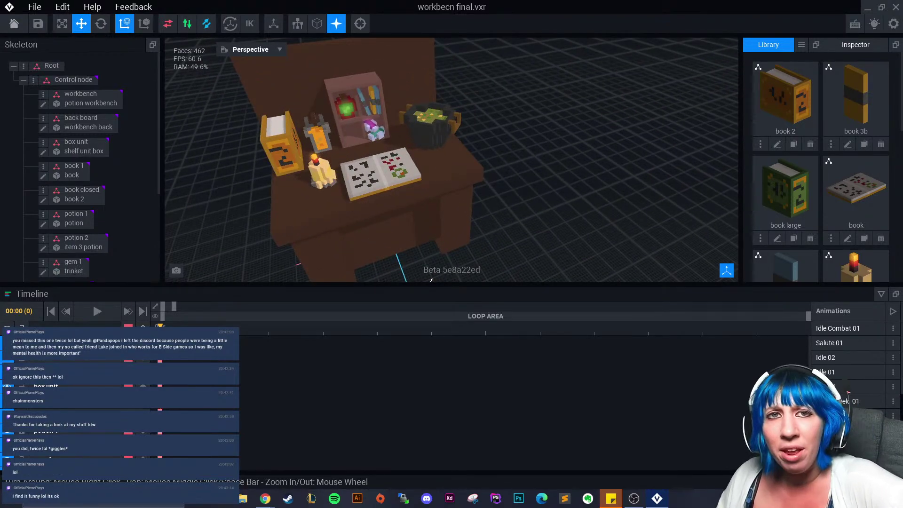
mouse_move(209, 97)
right_mouse_down()
mouse_move(284, 200)
mouse_move(205, 82)
right_mouse_up()
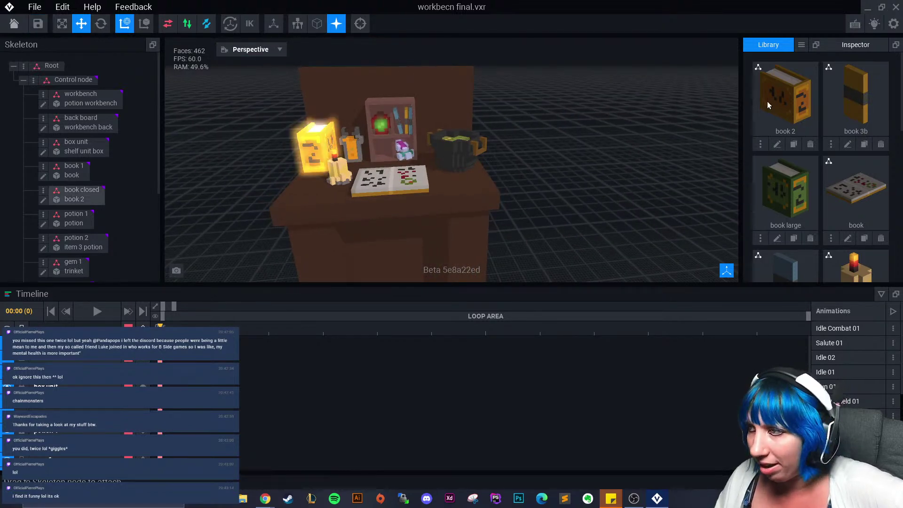
- Create a new node named "large book" under the Control node in the workbench skeleton
scroll(52, 239, "down", 5)
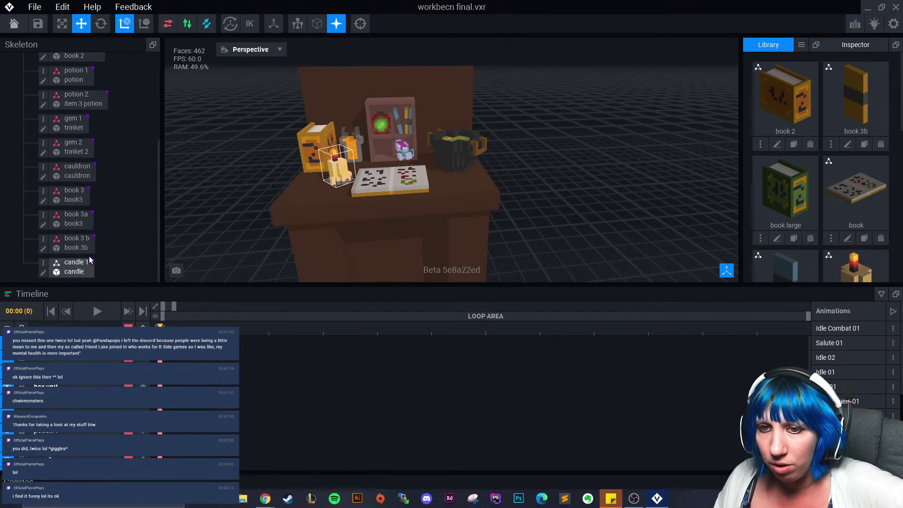
scroll(112, 216, "up", 2)
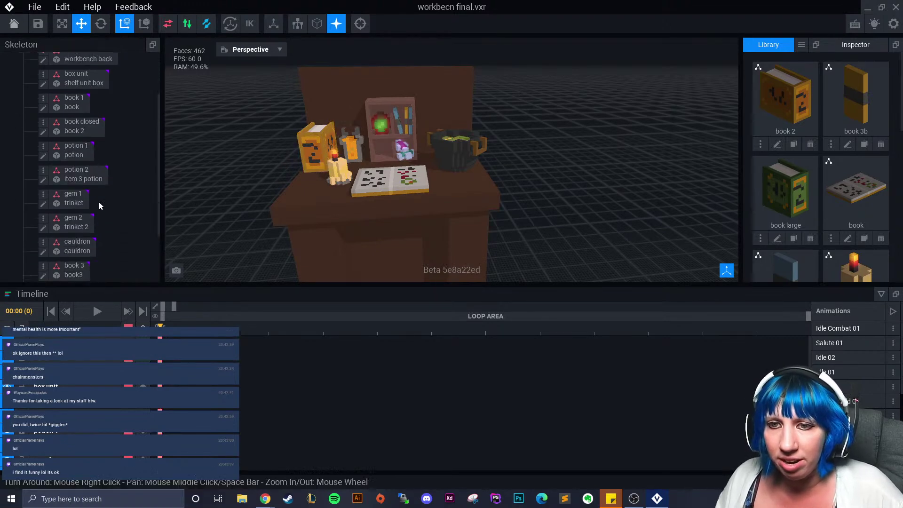
scroll(103, 212, "up", 5)
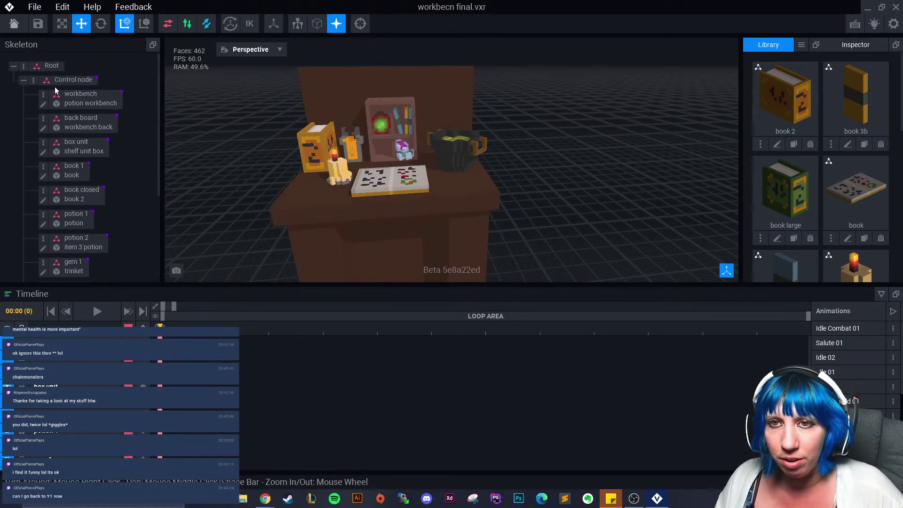
left_click(33, 82)
left_click(63, 105)
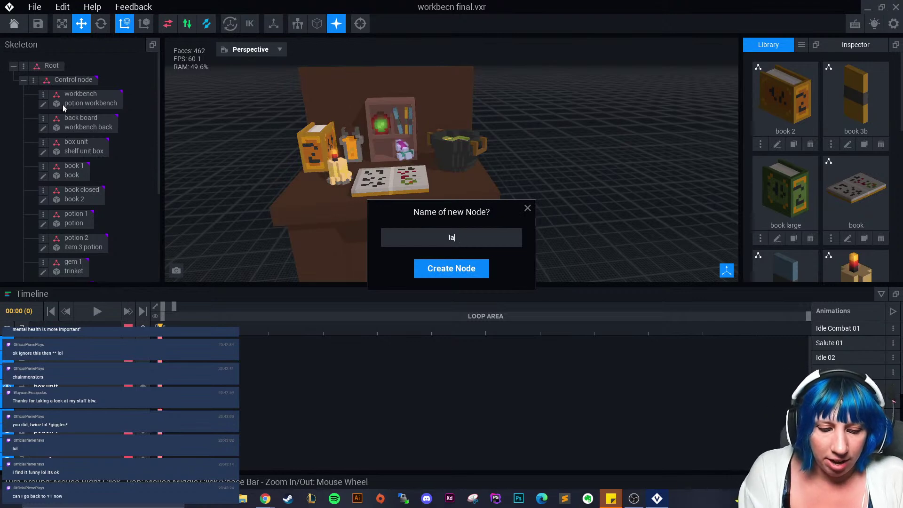
type("large book")
key("Return")
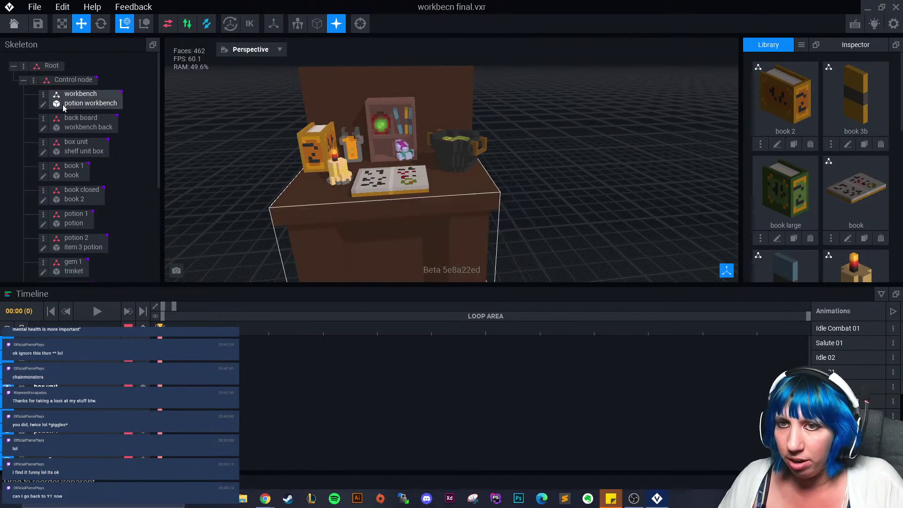
- Attach the "book large" model to the large book node and raise it to the height of the desktop
scroll(90, 225, "down", 5)
left_click_drag(785, 189, 82, 272)
left_click_drag(392, 201, 391, 122)
scroll(393, 142, "up", 5)
right_click_drag(380, 166, 405, 179)
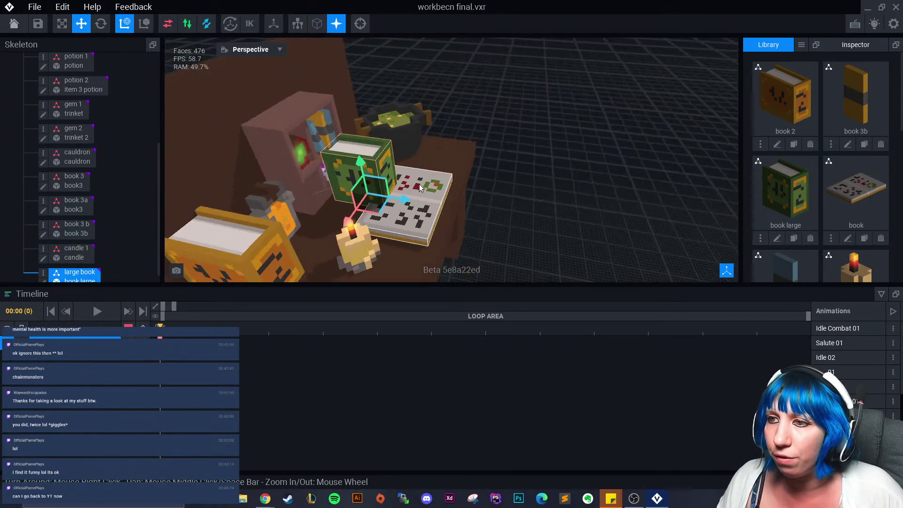
- Move the large green book across the desk and stack it on top of the closed orange book
left_click_drag(361, 199, 374, 184)
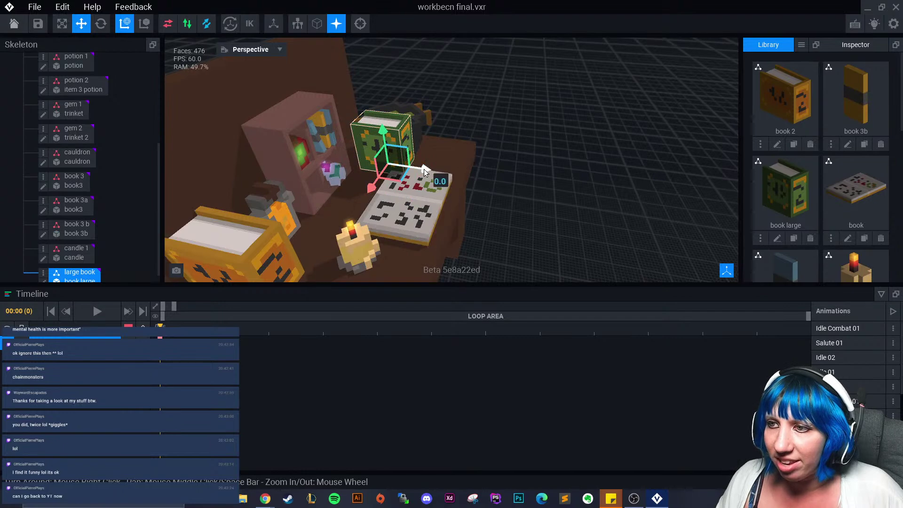
left_click_drag(425, 168, 381, 166)
right_click_drag(375, 187, 329, 184)
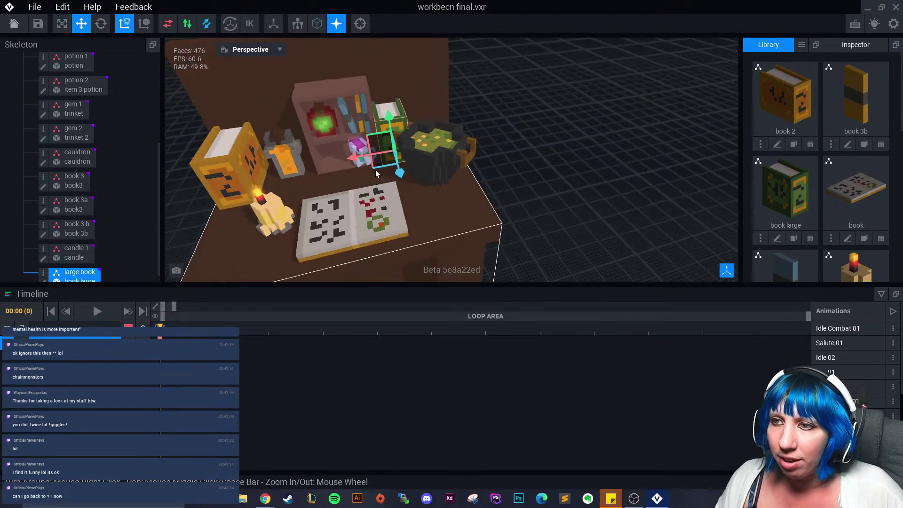
left_click_drag(367, 128, 226, 82)
right_click_drag(461, 95, 526, 103)
left_click_drag(524, 123, 532, 135)
- Deselect the book, check the whole workbench, and close the project with its changes saved
left_click(669, 76)
scroll(663, 73, "down", 5)
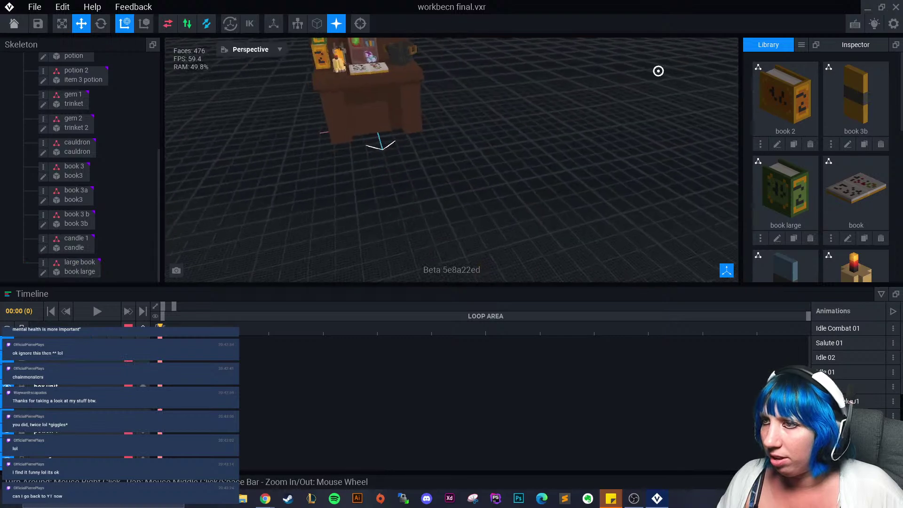
right_click_drag(658, 71, 583, 97)
scroll(433, 148, "up", 4)
right_click_drag(433, 147, 439, 145)
left_click(17, 25)
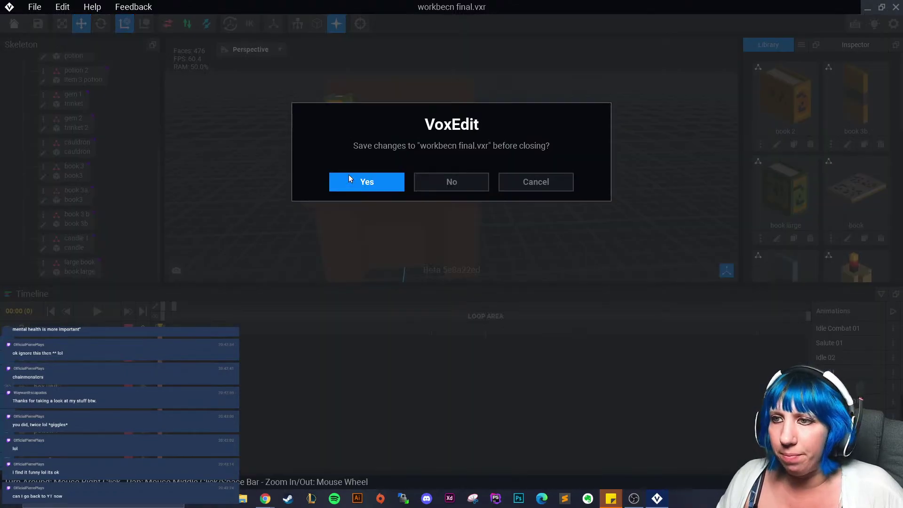
left_click(348, 174)
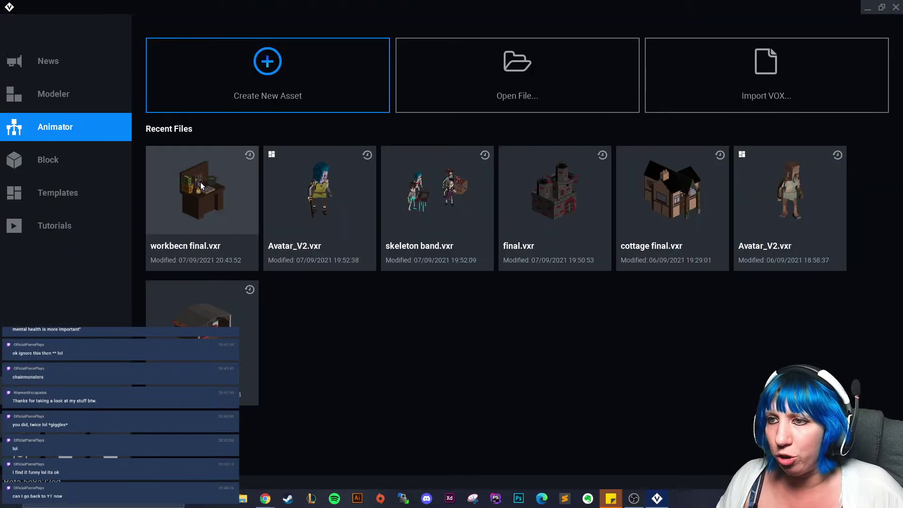
- Open cottage final.vxr and examine how the gable walls meet the sloped roofs on each side of the house
left_click(675, 194)
middle_click_drag(507, 103, 513, 115)
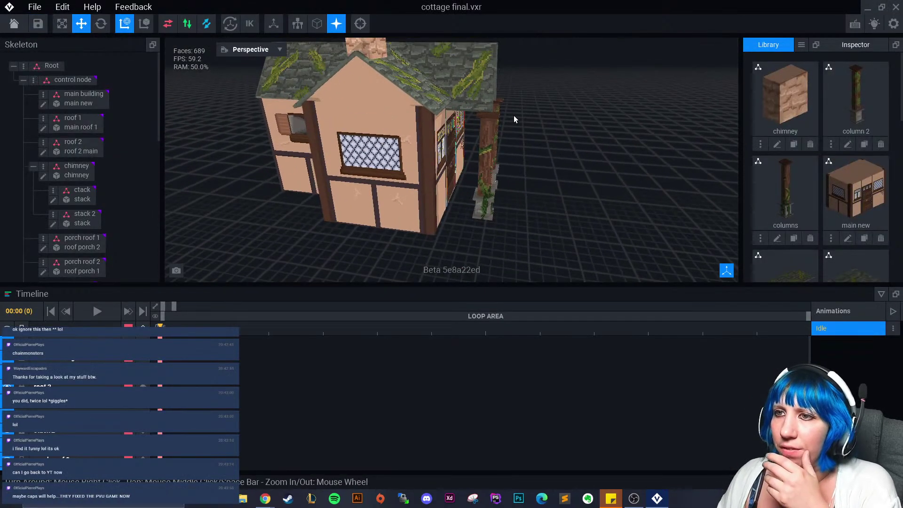
right_click_drag(513, 115, 538, 113)
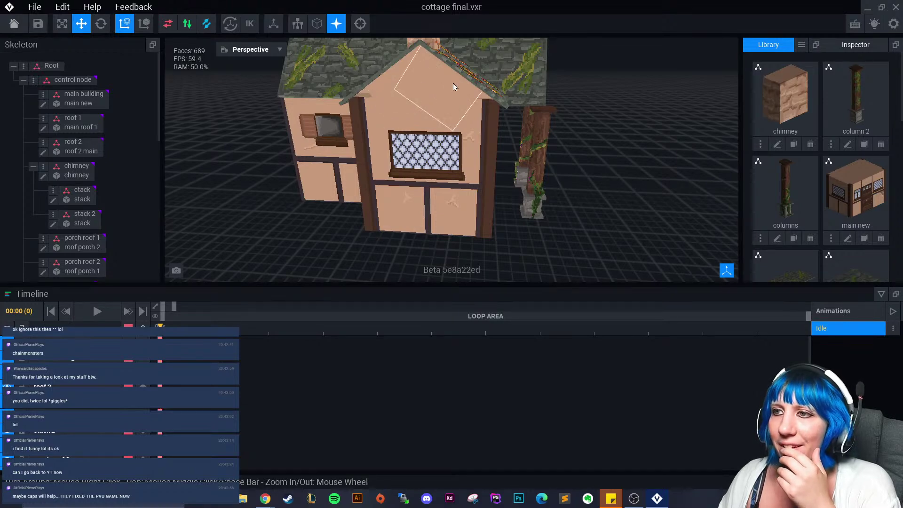
right_click_drag(418, 77, 584, 209)
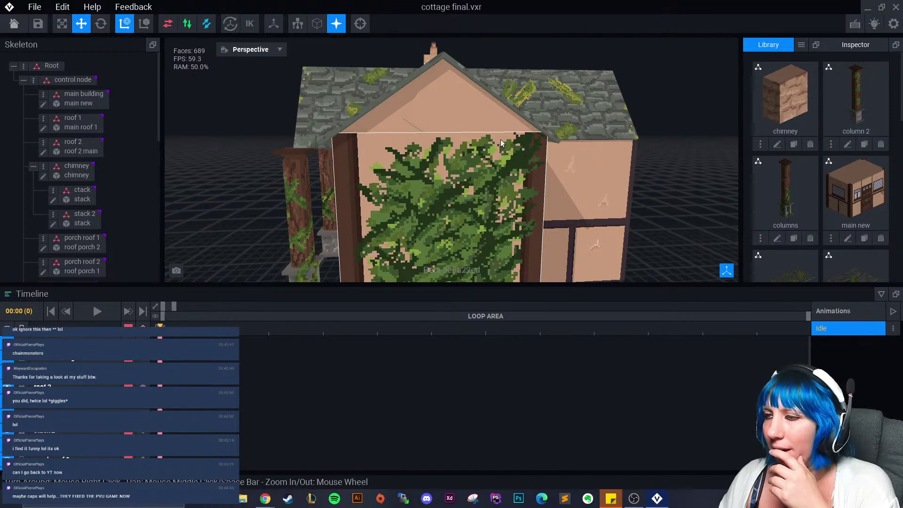
right_click_drag(516, 154, 505, 157)
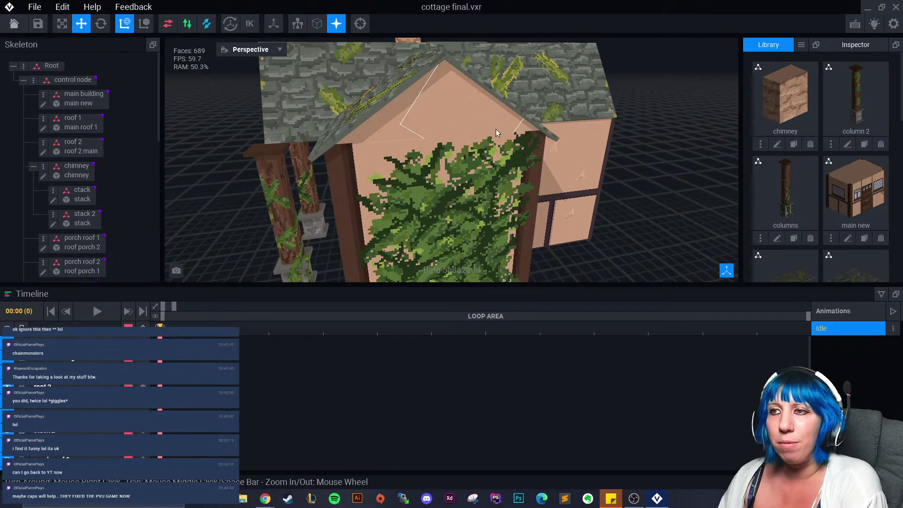
right_click_drag(448, 79, 493, 115)
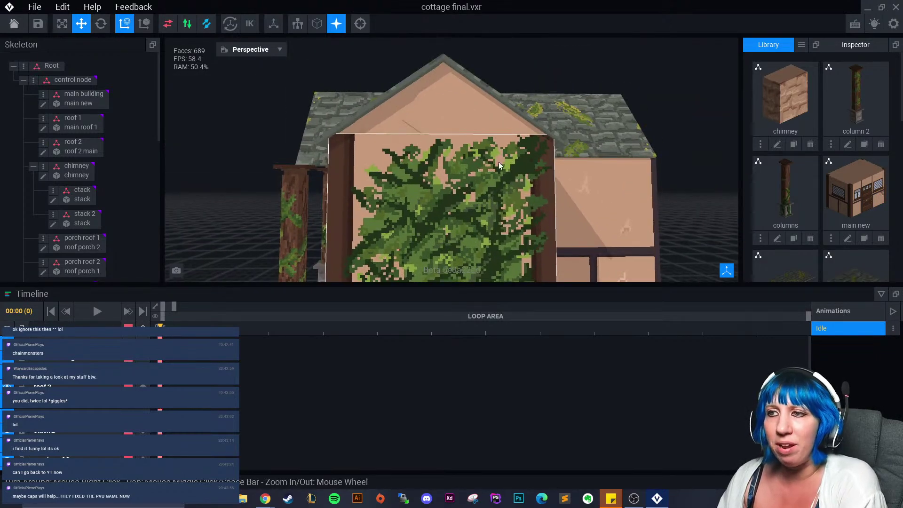
right_click_drag(498, 164, 434, 144)
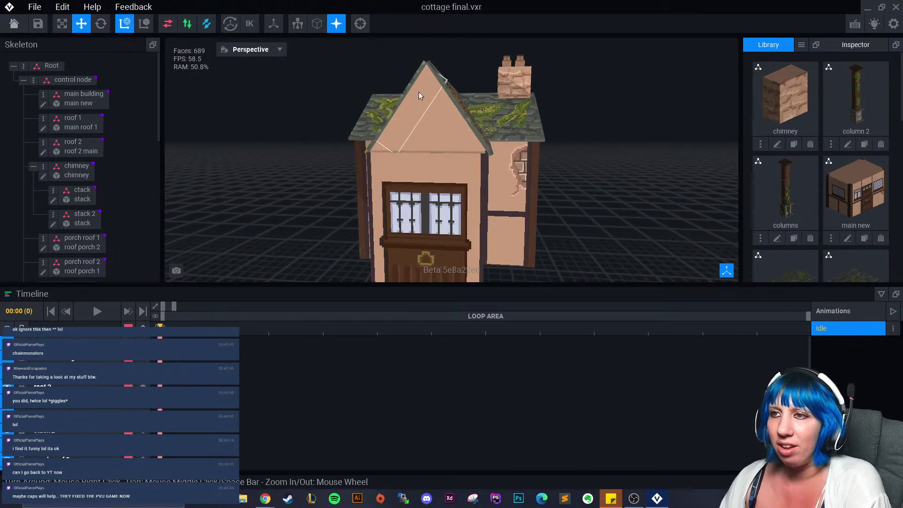
right_click_drag(418, 92, 426, 85)
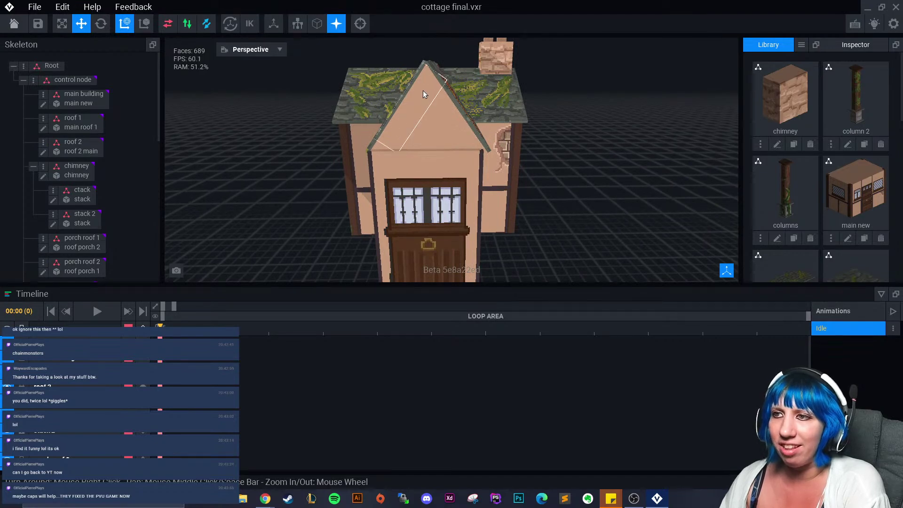
right_click_drag(422, 92, 424, 92)
scroll(424, 88, "up", 5)
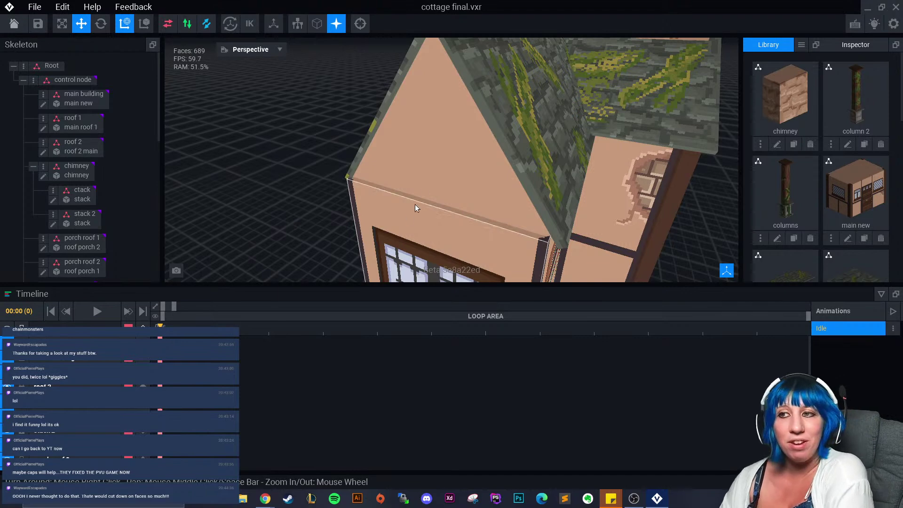
right_click_drag(437, 197, 318, 204)
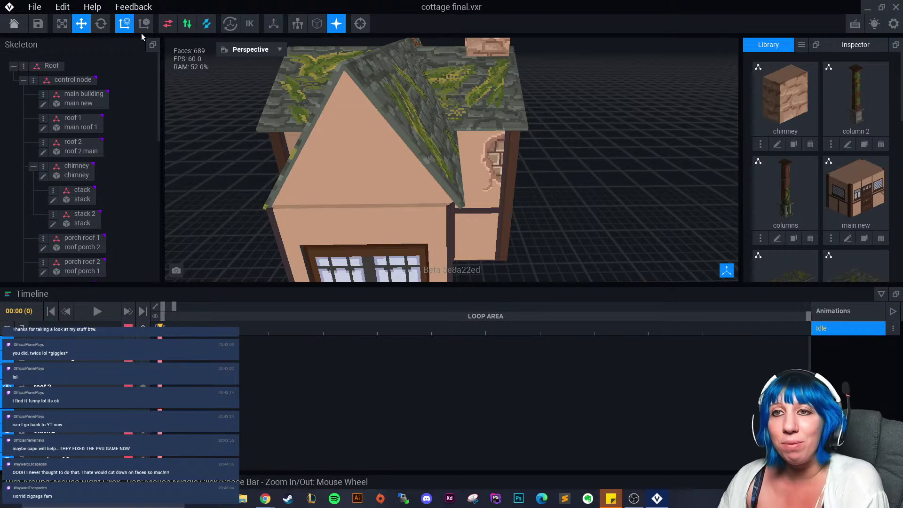
scroll(364, 179, "down", 2)
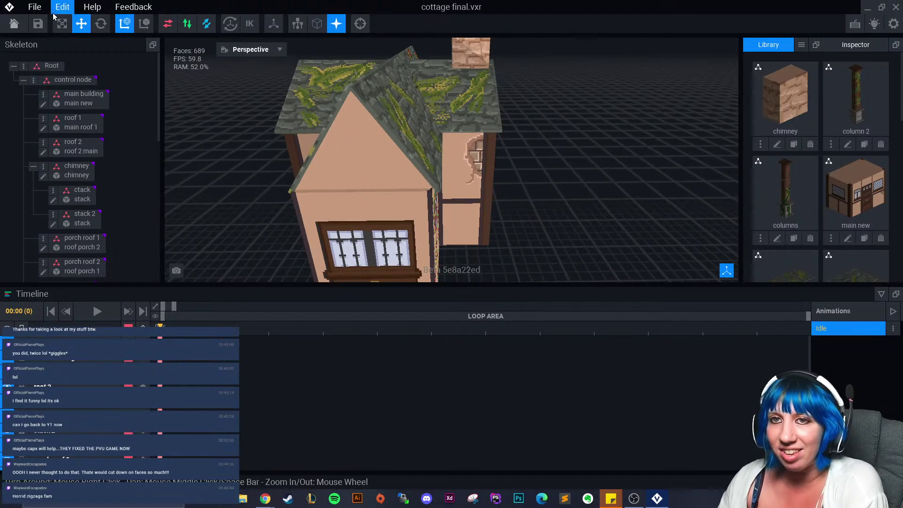
- Close the cottage project with its changes saved and reopen workbecn final.vxr
left_click(14, 23)
left_click(367, 182)
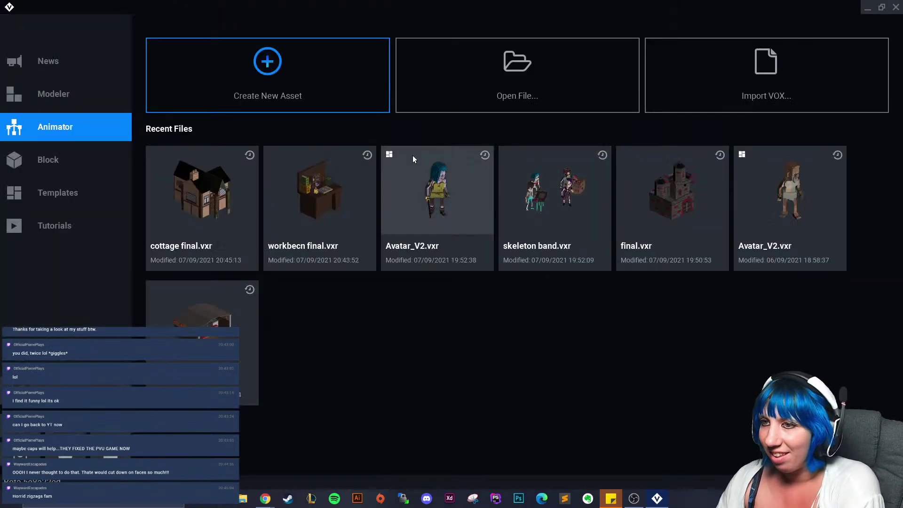
left_click(315, 205)
- Select the back board of the workbench and open its "workbench back" model for voxel editing
scroll(430, 161, "up", 5)
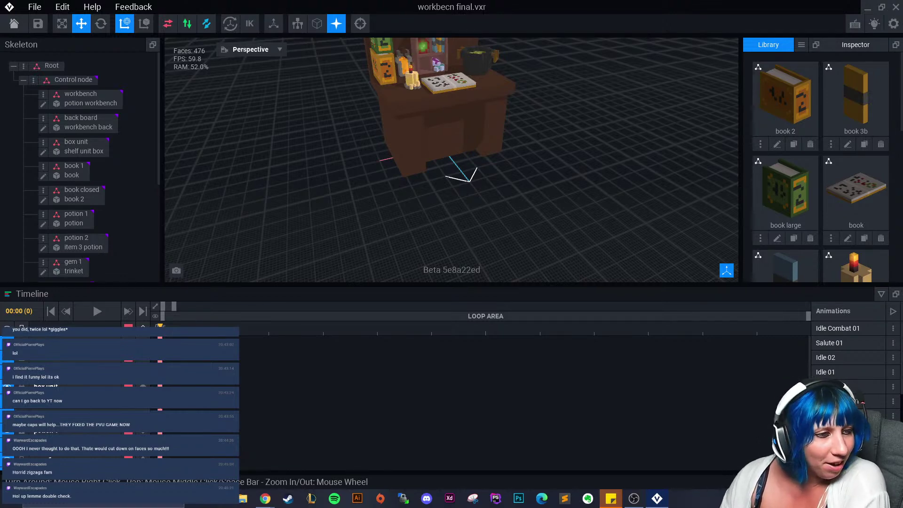
right_click_drag(221, 216, 301, 254)
left_click(355, 194)
scroll(375, 210, "up", 3)
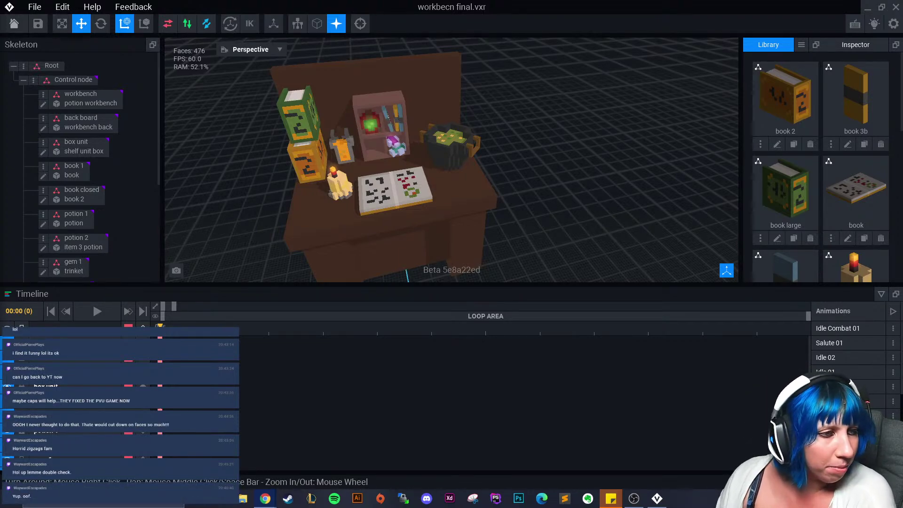
right_click_drag(479, 173, 433, 191)
scroll(433, 190, "up", 2)
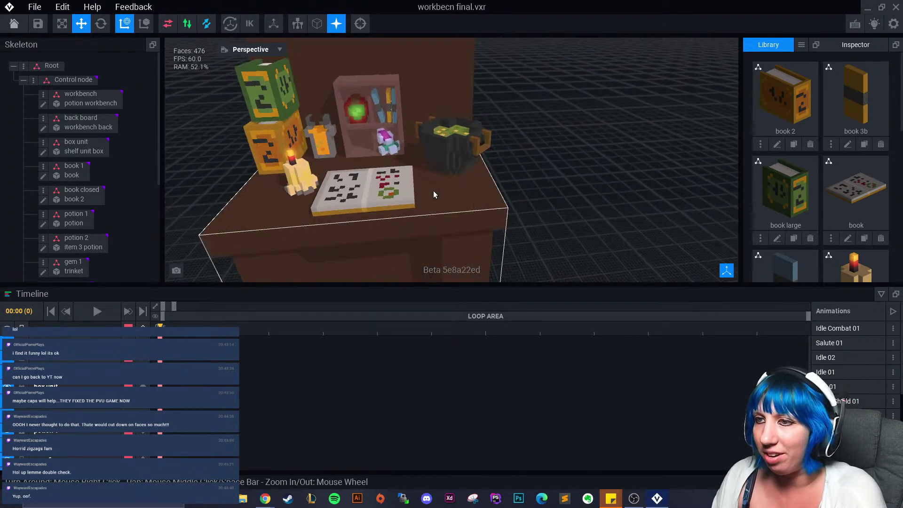
left_click(315, 72)
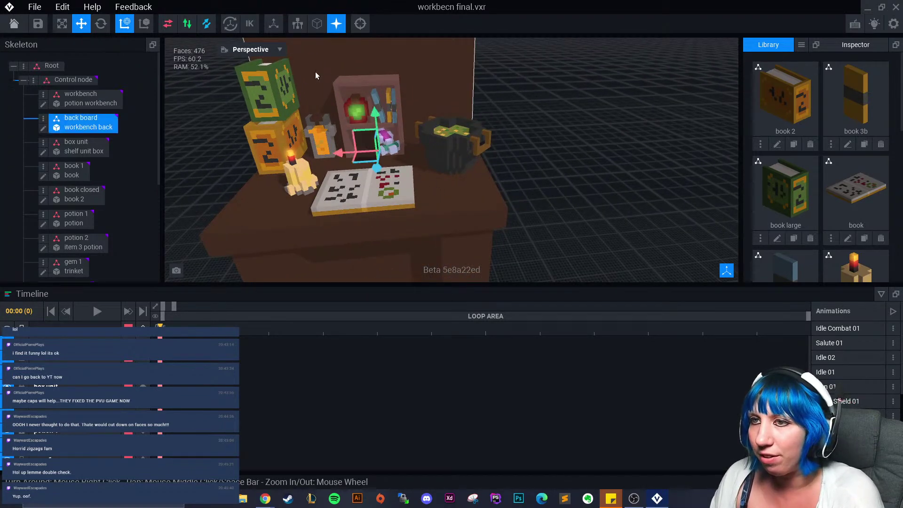
left_click(43, 128)
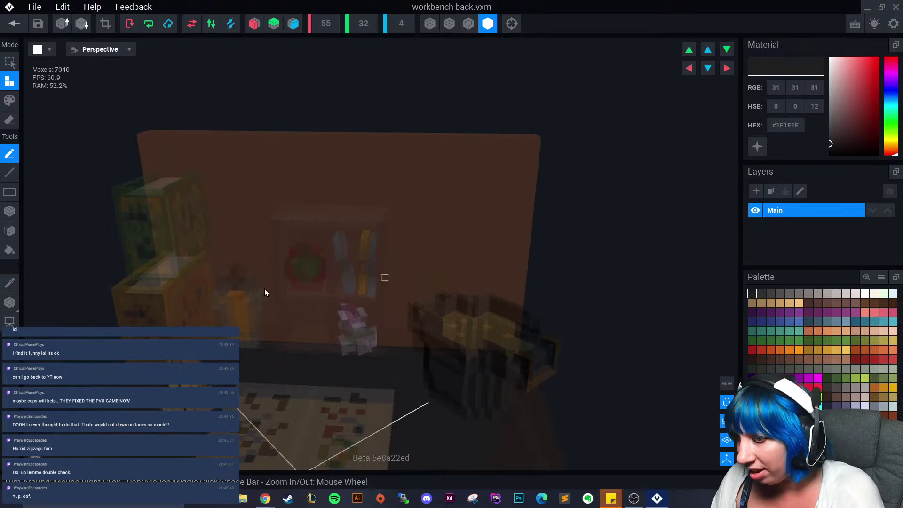
- Paint horizontal wood-grain streaks in lighter brown #54382A across the back board's prop-facing side
left_click(435, 205, "alt")
left_click(779, 359)
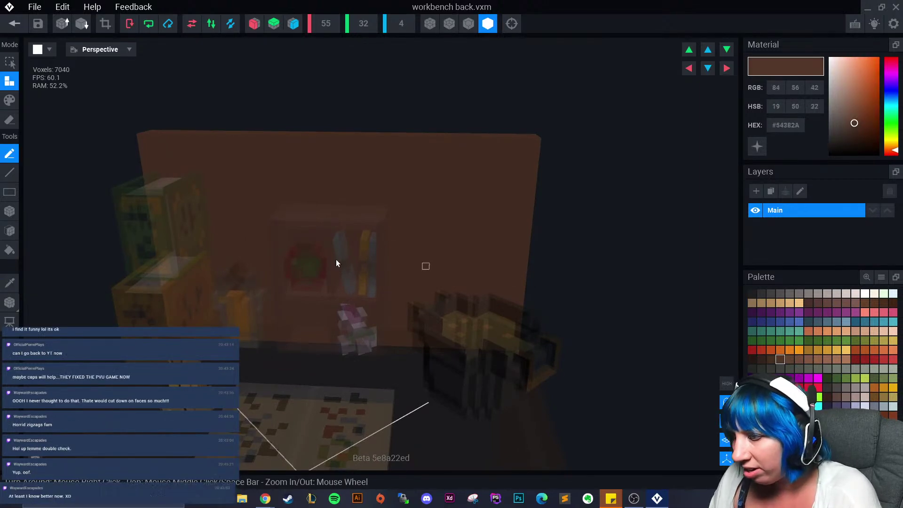
left_click(9, 99)
left_click(17, 213)
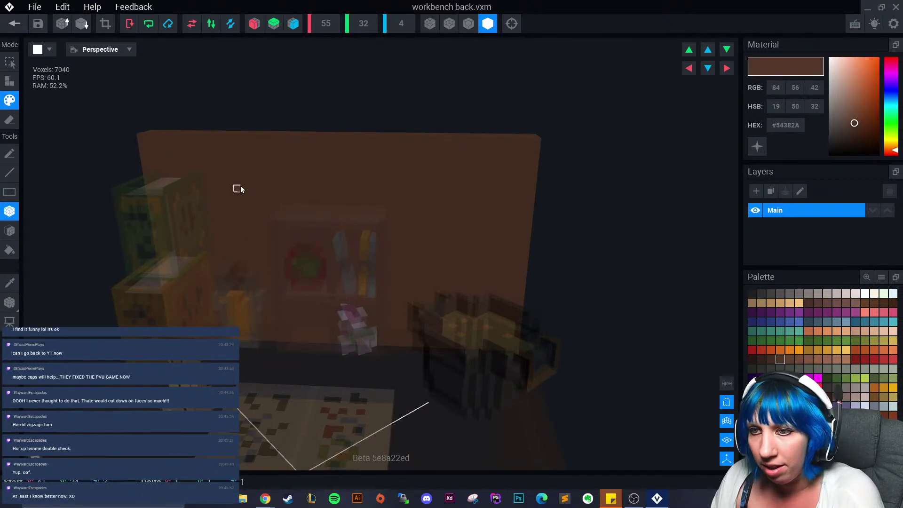
left_click(240, 187)
left_click(406, 193)
left_click_drag(487, 218, 510, 221)
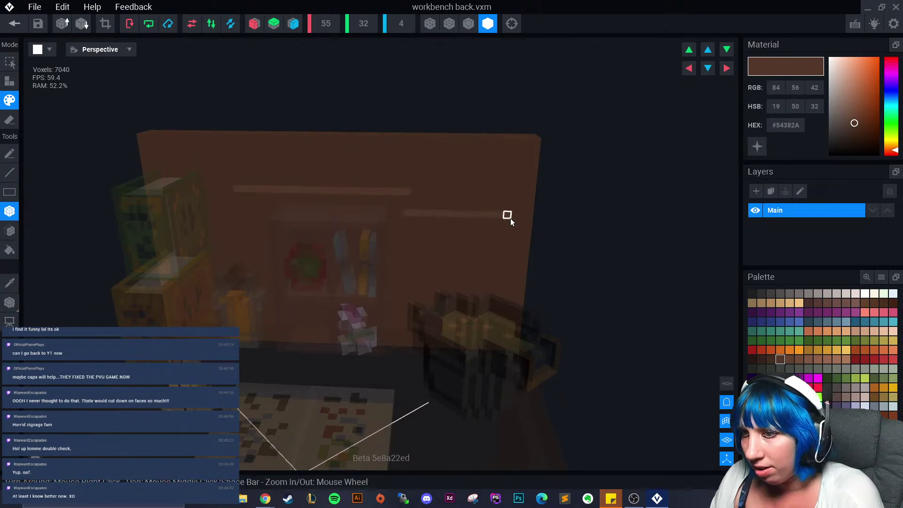
left_click_drag(378, 256, 478, 258)
right_click_drag(270, 256, 297, 259)
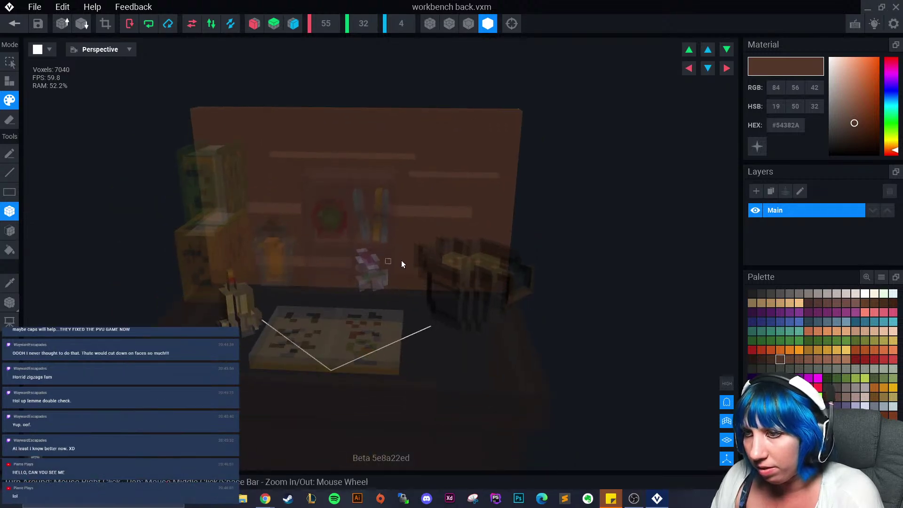
left_click_drag(456, 256, 476, 254)
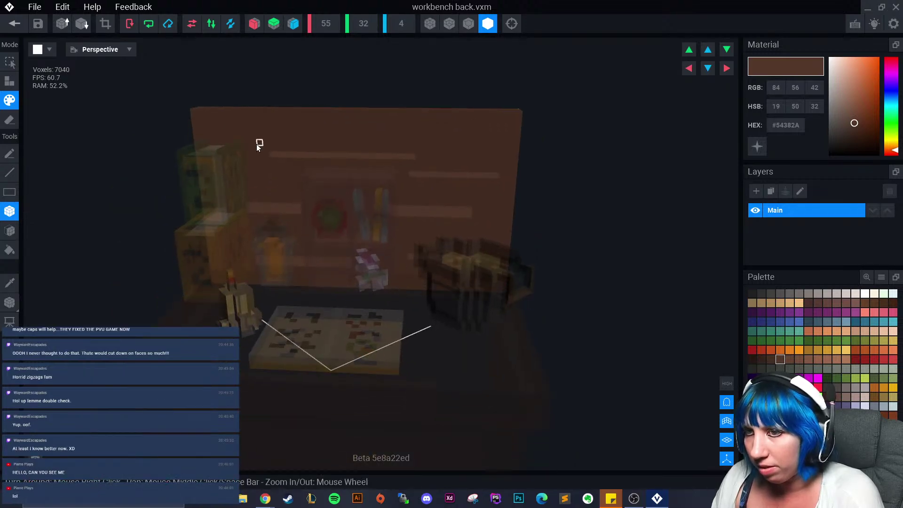
left_click_drag(216, 123, 271, 124)
- Paint matching #54382A grain streaks and small knots on the rear side of the back board
scroll(403, 175, "up", 3)
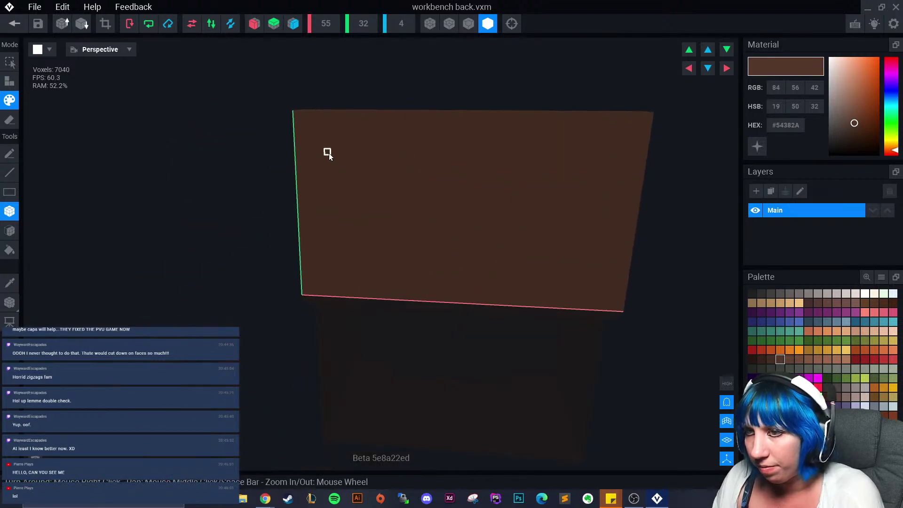
left_click_drag(328, 155, 466, 160)
left_click_drag(453, 182, 586, 193)
left_click_drag(333, 232, 621, 268)
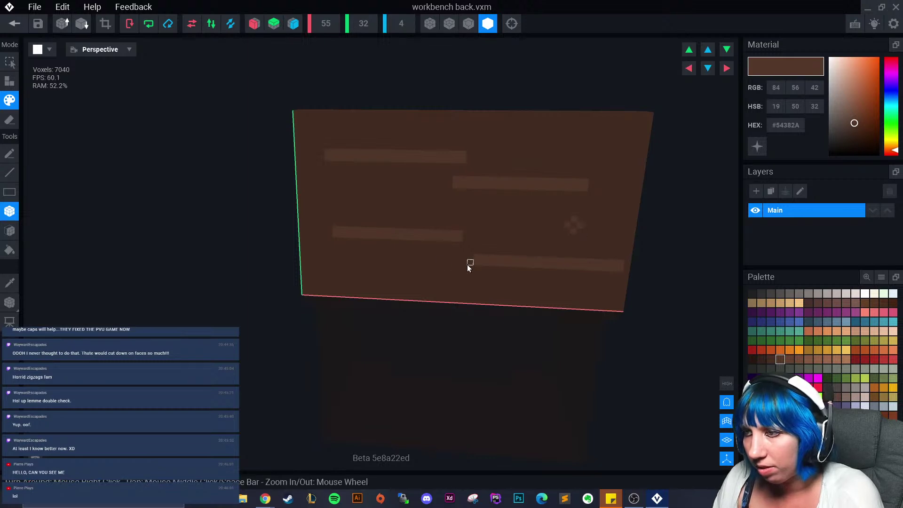
scroll(409, 261, "down", 2)
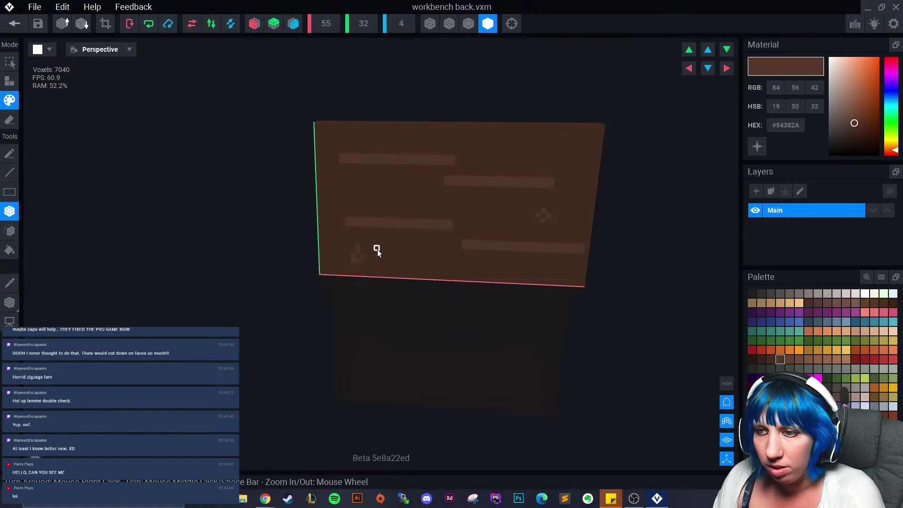
left_click_drag(375, 250, 405, 251)
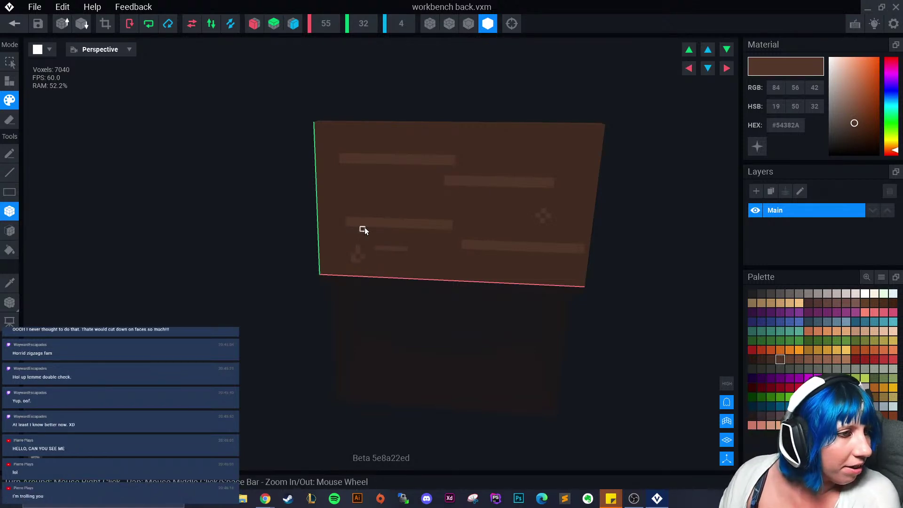
- Add a light knot to the board's prop-facing side and shade beneath its light streaks with dark brown #35231B
right_click_drag(365, 227, 389, 159)
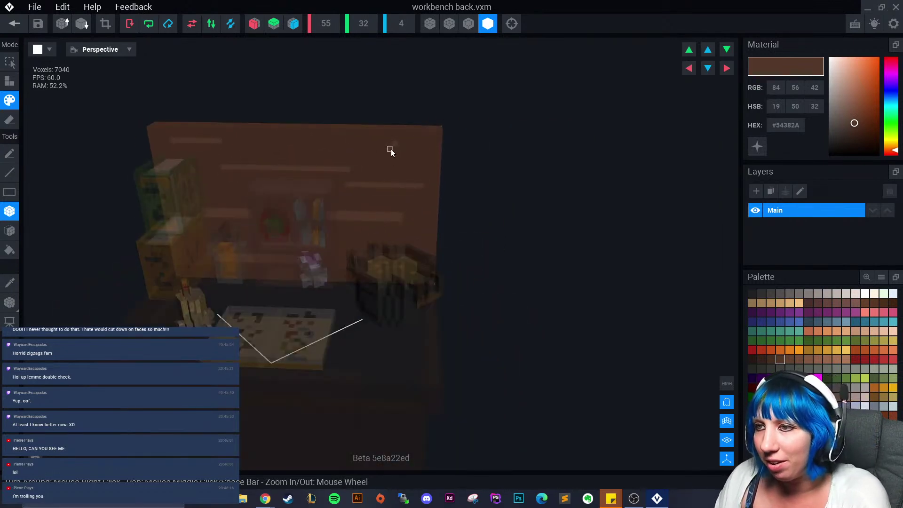
left_click(762, 359)
scroll(390, 205, "up", 1)
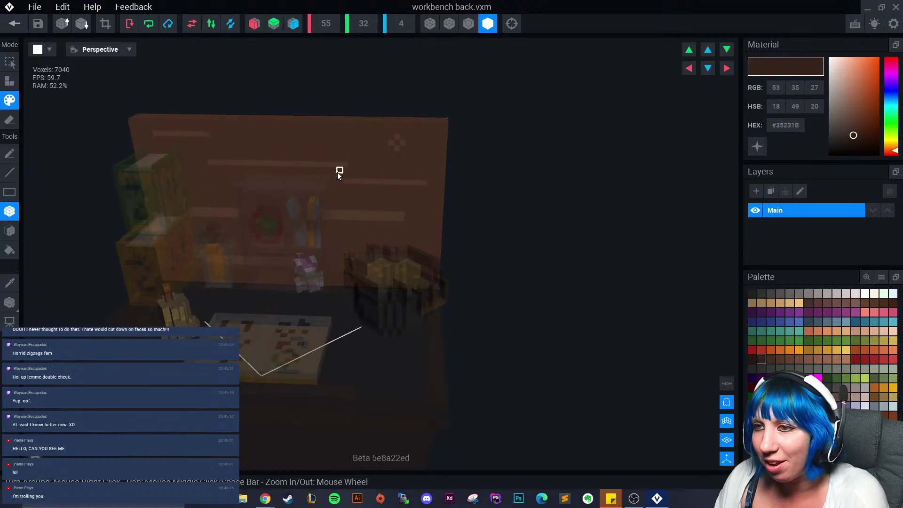
left_click_drag(337, 172, 393, 172)
left_click(769, 360)
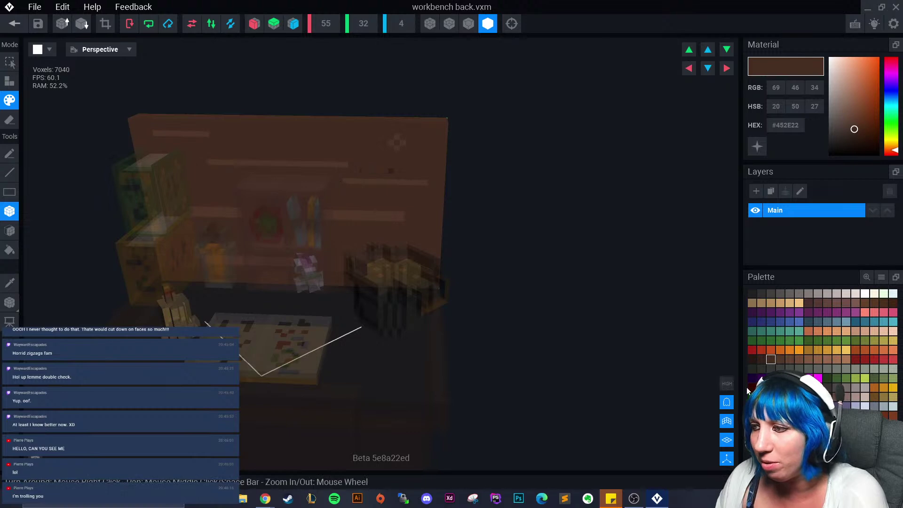
left_click(761, 359)
left_click_drag(394, 170, 281, 170)
left_click_drag(178, 139, 208, 140)
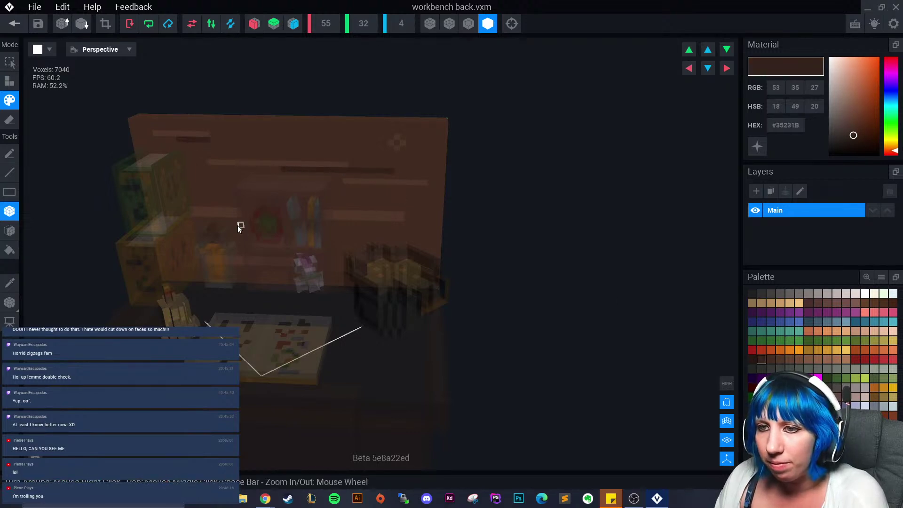
left_click_drag(195, 222, 252, 221)
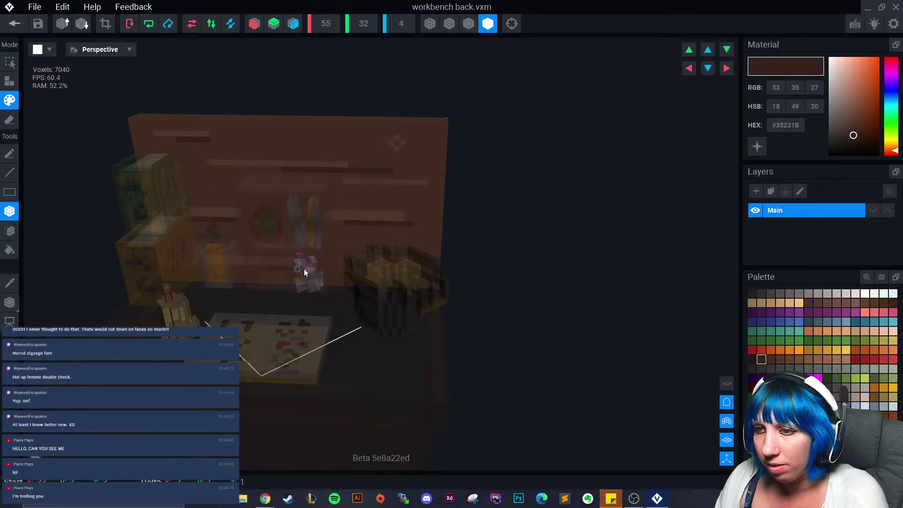
- Paint #35231B shadow streaks under the long light streaks on the board's rear side and add a dark knot near the upper corner
right_click_drag(304, 269, 383, 249)
left_click_drag(352, 176, 423, 179)
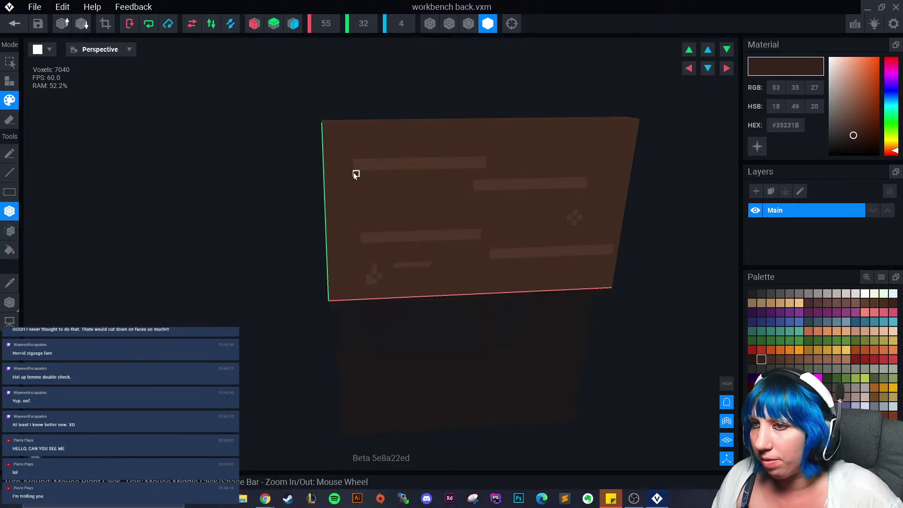
mouse_move(354, 172)
left_mouse_down()
mouse_move(446, 174)
mouse_move(541, 193)
left_mouse_up()
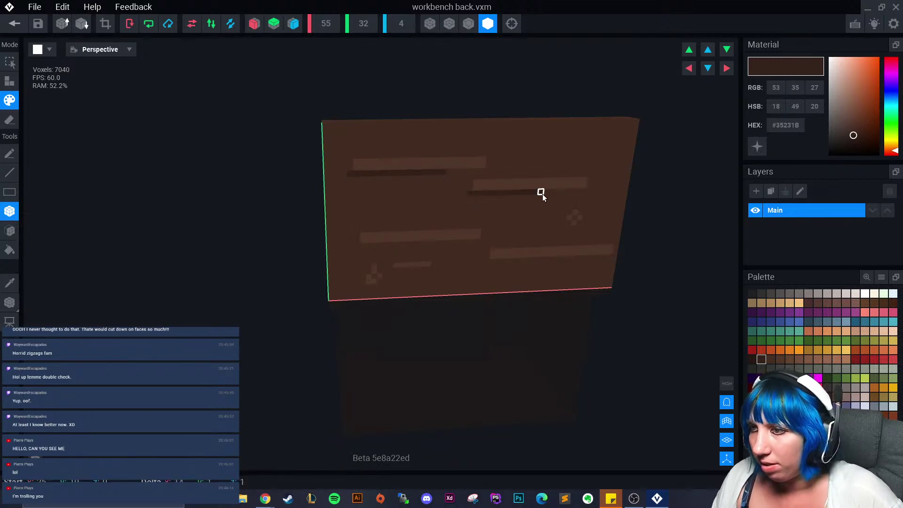
left_click_drag(361, 246, 440, 245)
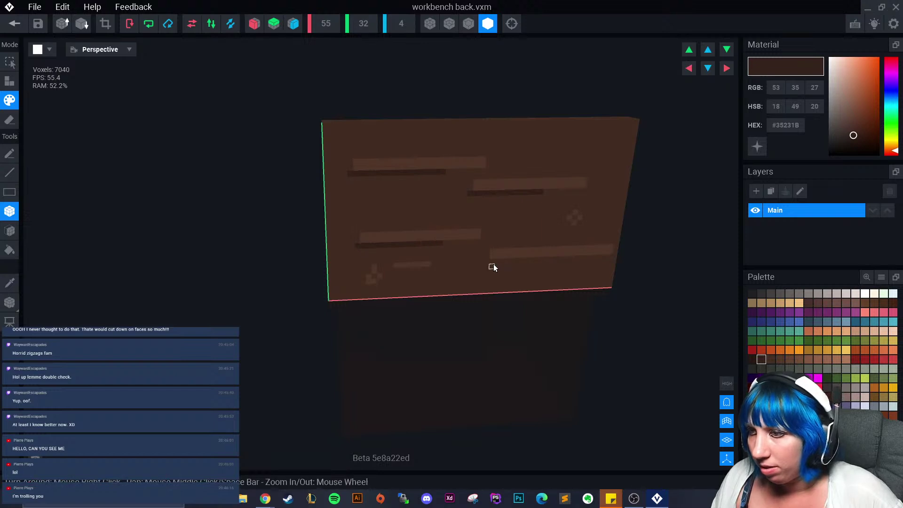
left_click_drag(491, 262, 571, 261)
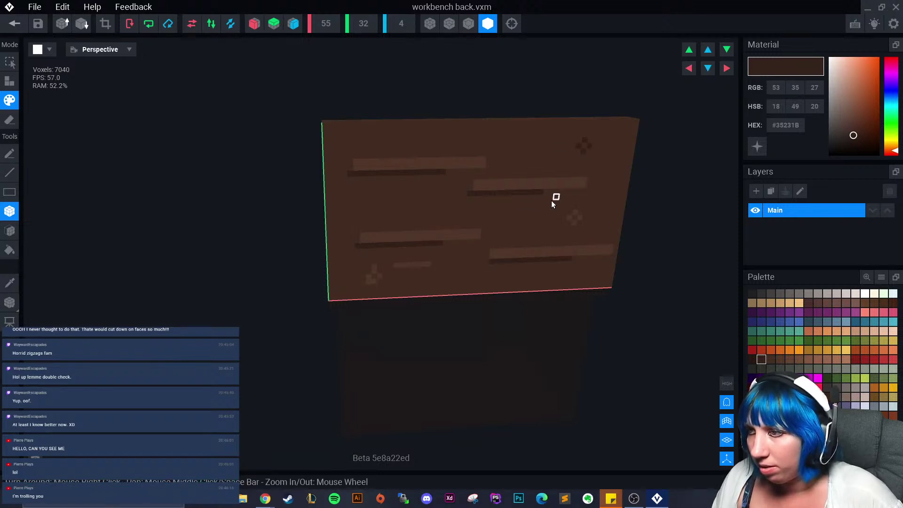
scroll(484, 234, "down", 2)
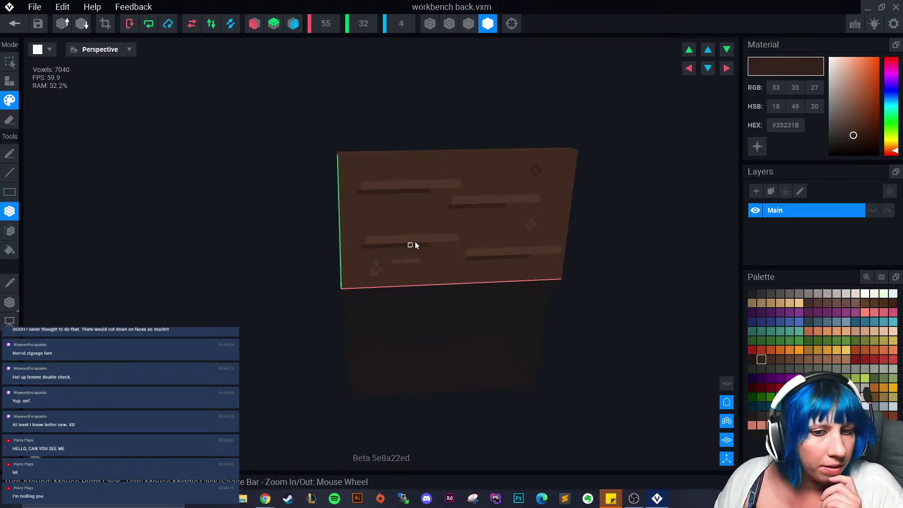
- Add one more dark streak near the upper edge of the prop-facing side and close the model with its changes saved
right_click_drag(415, 241, 396, 159)
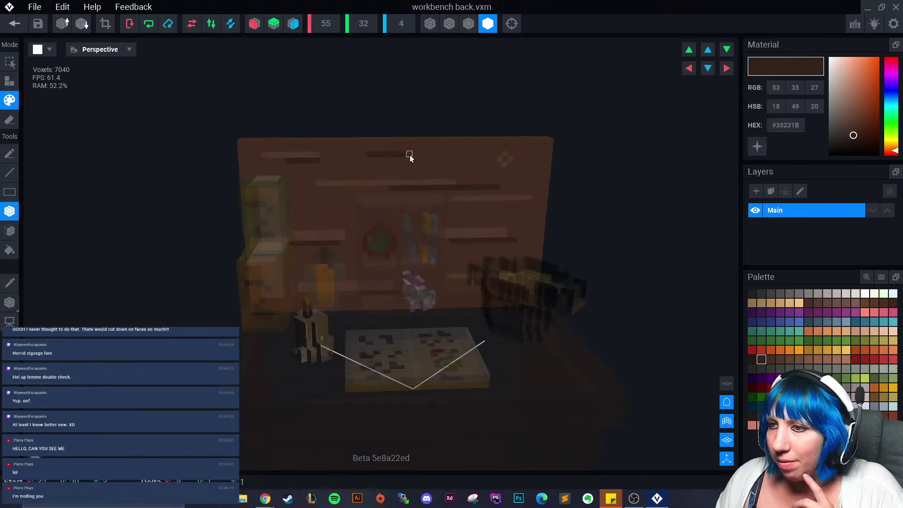
scroll(419, 161, "down", 4)
scroll(423, 235, "up", 2)
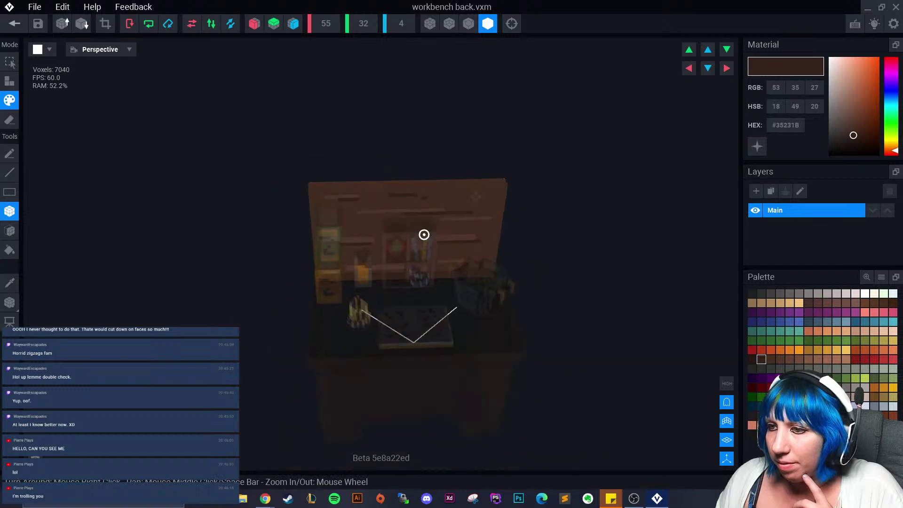
left_click(14, 24)
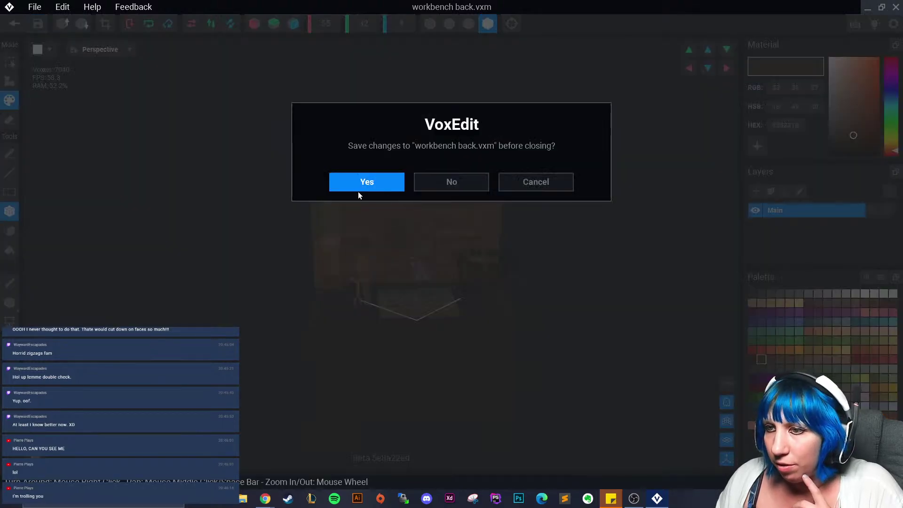
left_click(358, 188)
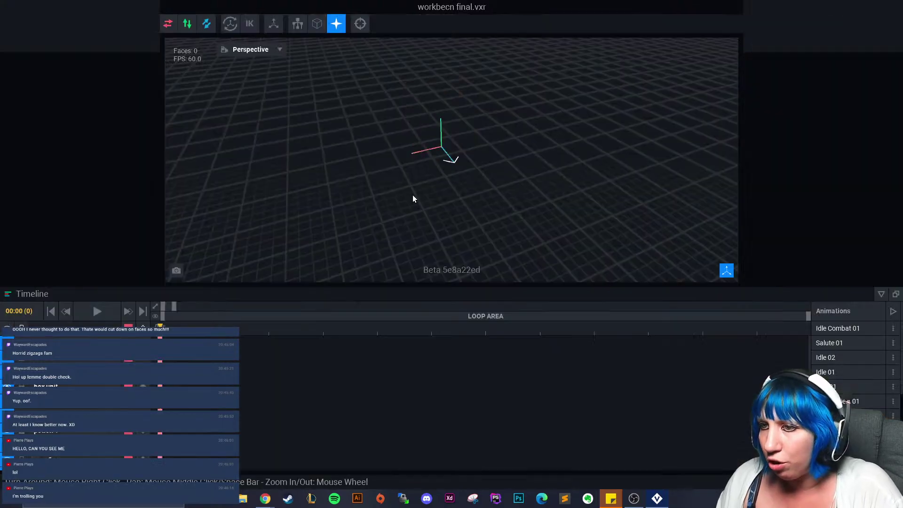
- Select the workbench body and open its "potion workbench" model for voxel editing
right_click_drag(402, 190, 368, 191)
left_click(390, 191)
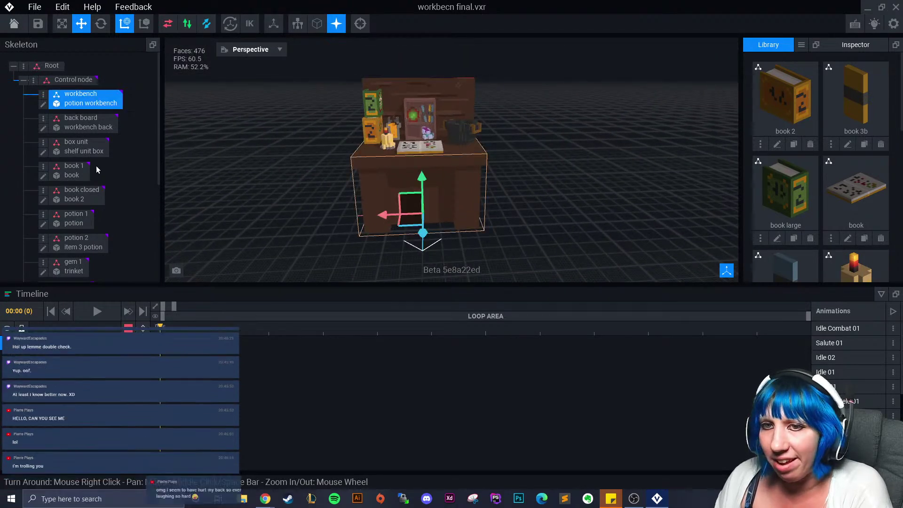
left_click(43, 104)
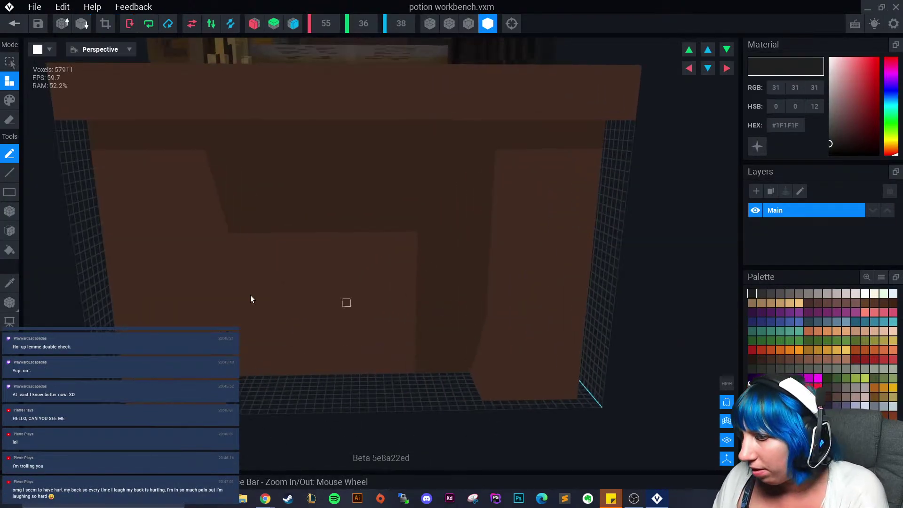
- Paint a dark brown #35231B band across the floor area of the workbench's recess, in paint mode with the box shape
left_click(761, 359)
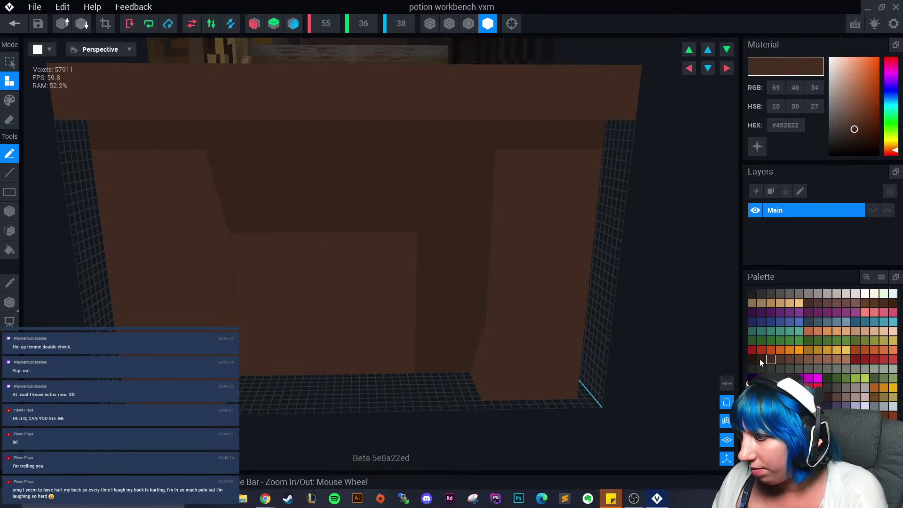
left_click_drag(234, 248, 447, 268)
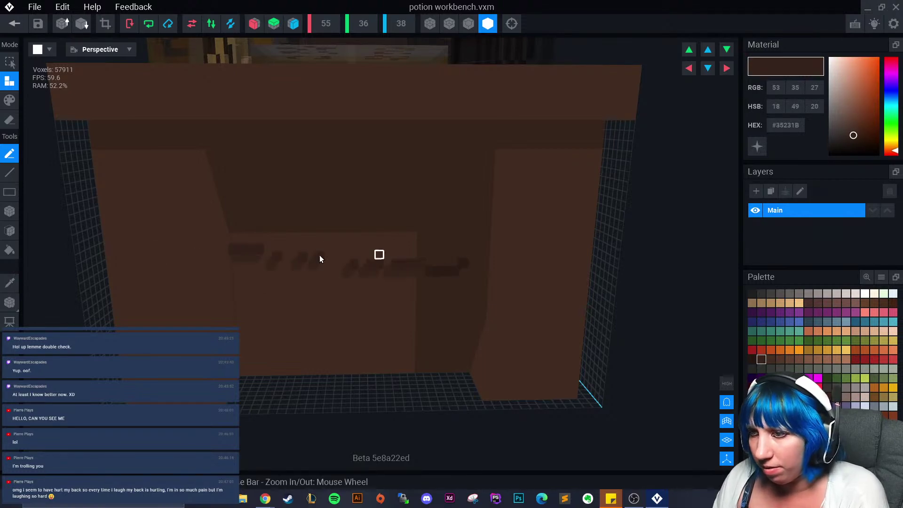
key("ctrl+z")
left_click(9, 211)
left_click(9, 100)
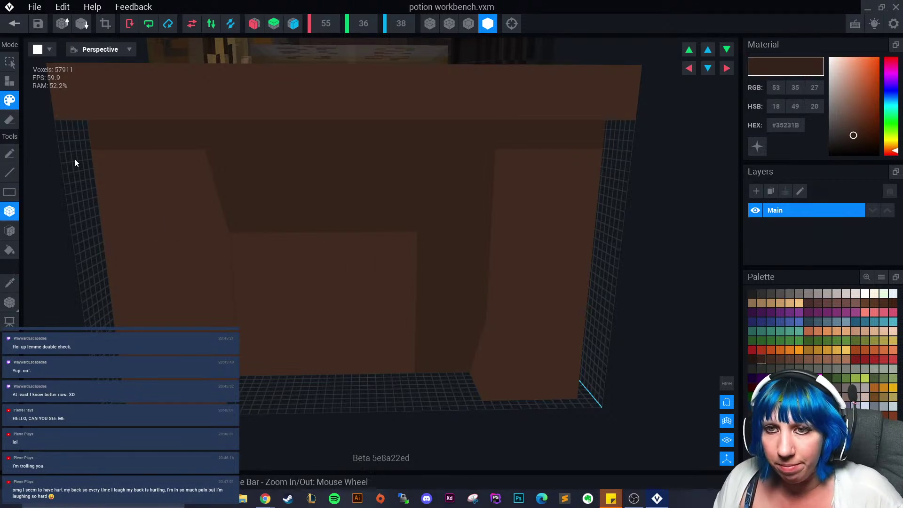
left_click_drag(234, 243, 469, 256)
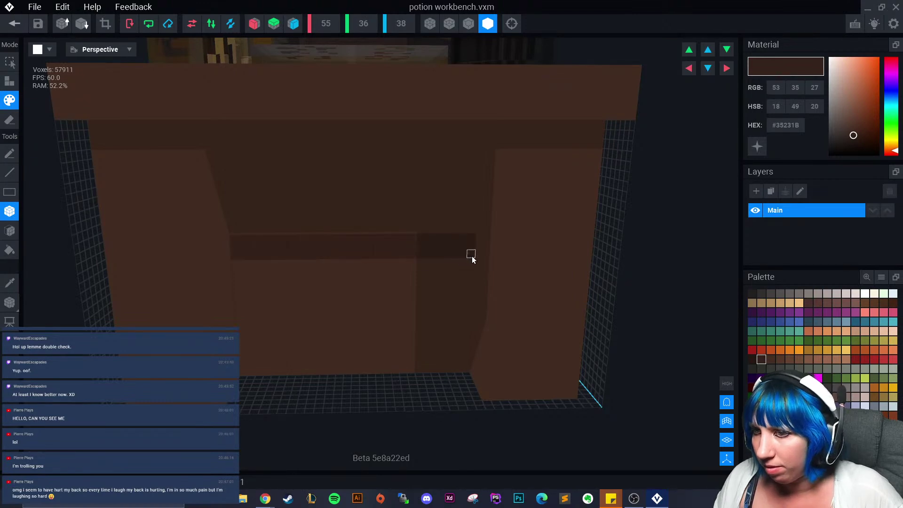
left_click_drag(234, 261, 442, 263)
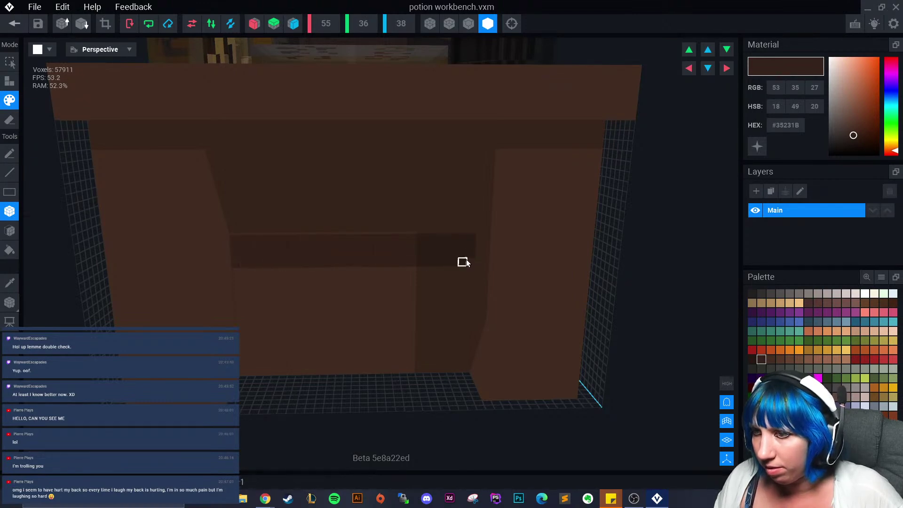
- Paint the recess wall above the band in very dark brown #261913 and outline the band's edges with the same colour
left_click(751, 358)
left_click_drag(225, 125, 470, 232)
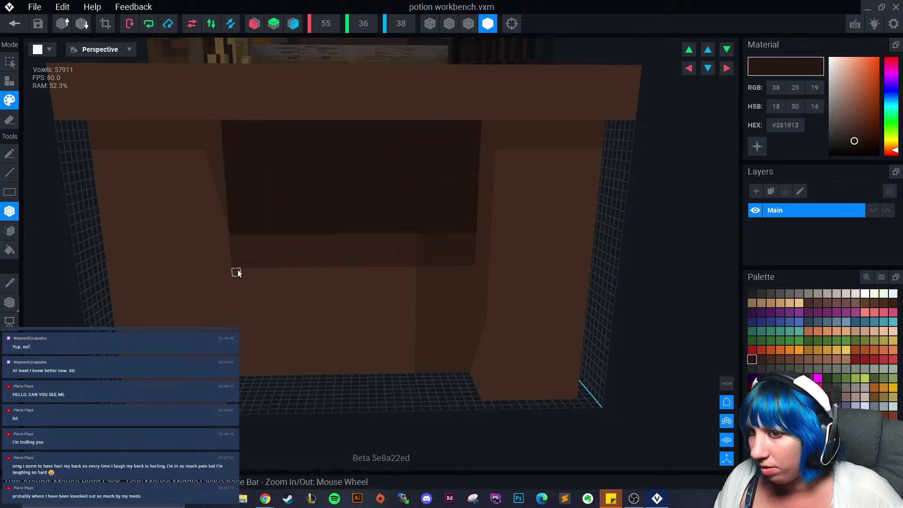
mouse_move(237, 268)
left_mouse_down()
mouse_move(469, 261)
mouse_move(474, 241)
left_mouse_up()
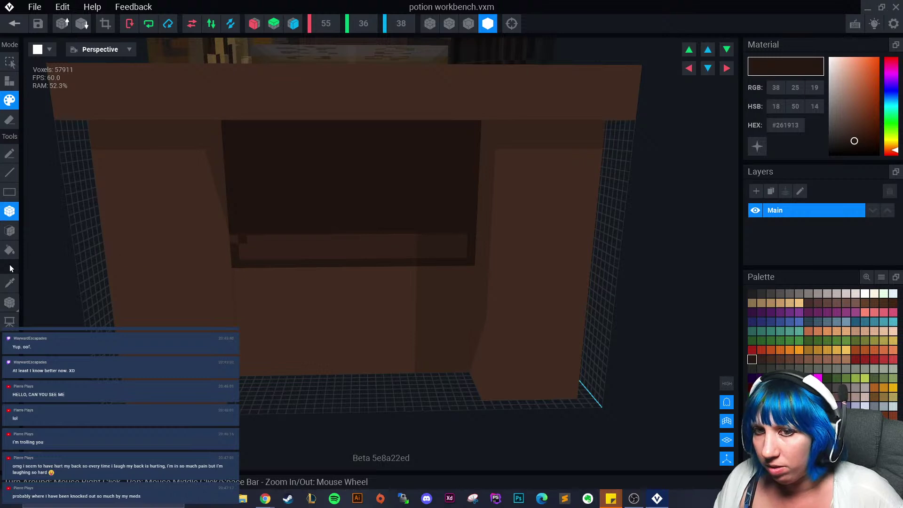
- Shade the recess with #35231B strips along its left side and below its lower edge, plus a #261913 line across the floor band
left_click(10, 282)
left_click(263, 254)
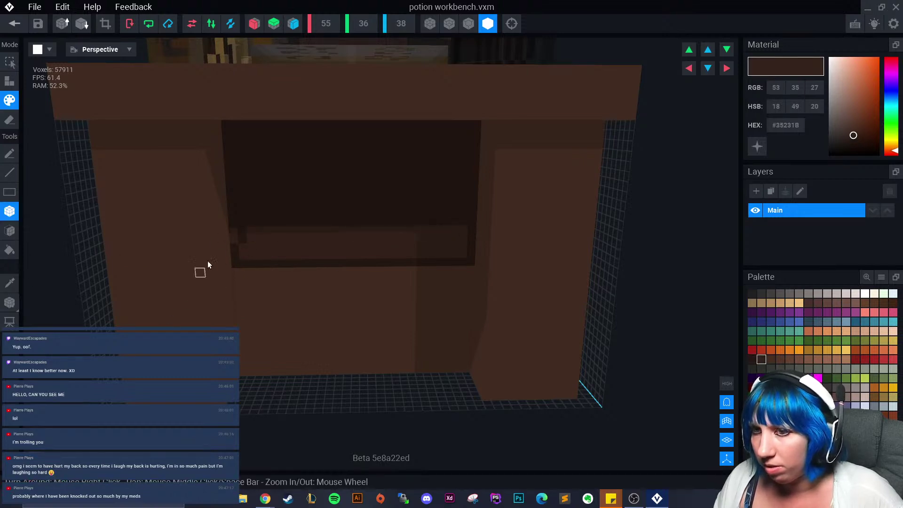
scroll(170, 318, "down", 2)
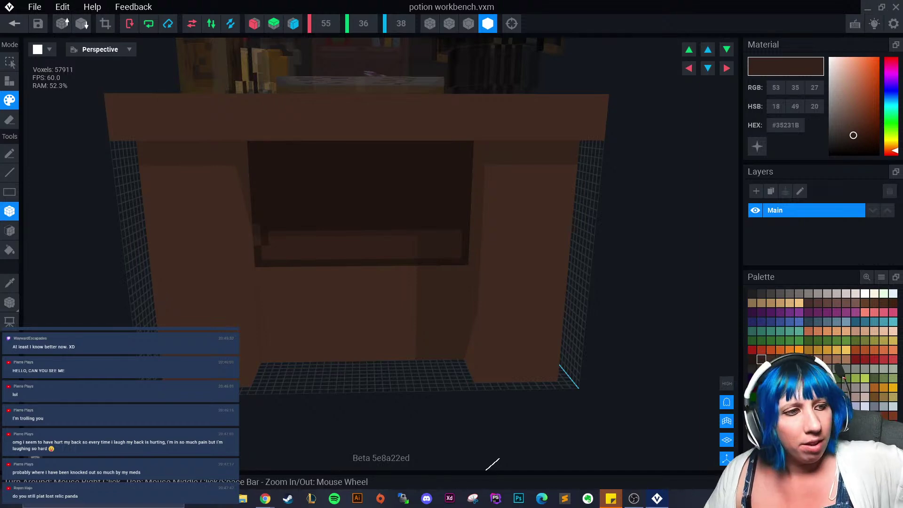
scroll(365, 248, "up", 3)
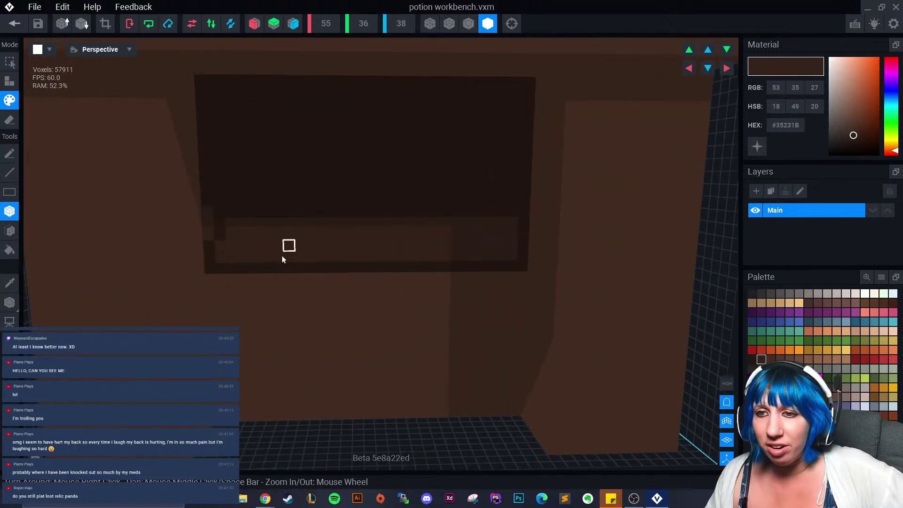
scroll(244, 236, "down", 2)
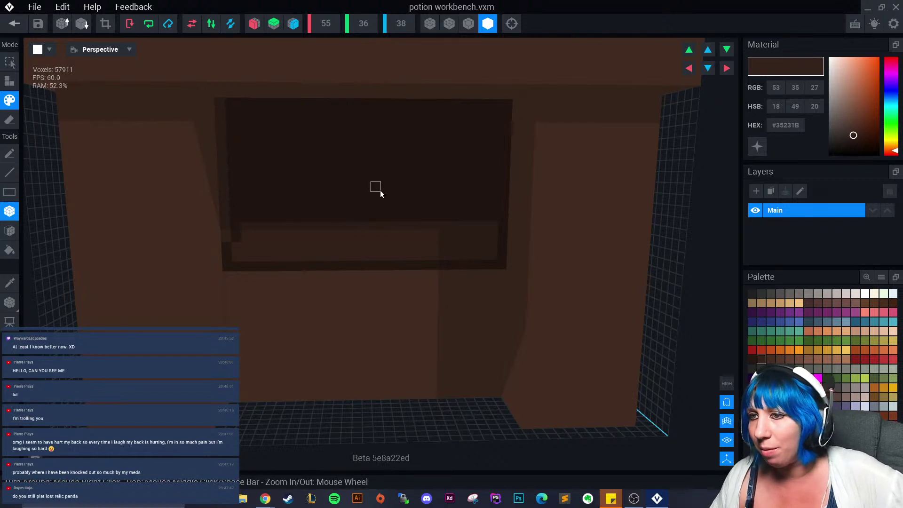
left_click_drag(237, 215, 225, 100)
scroll(343, 266, "down", 3)
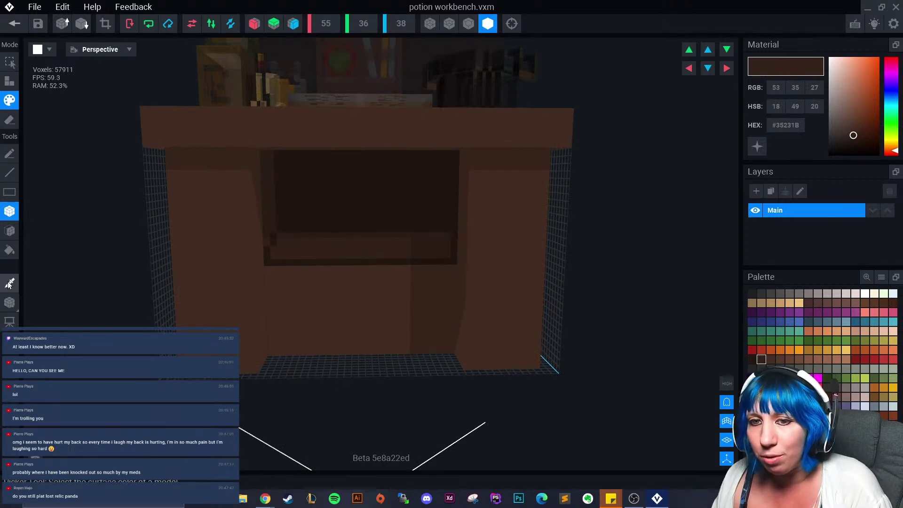
left_click_drag(270, 269, 451, 270)
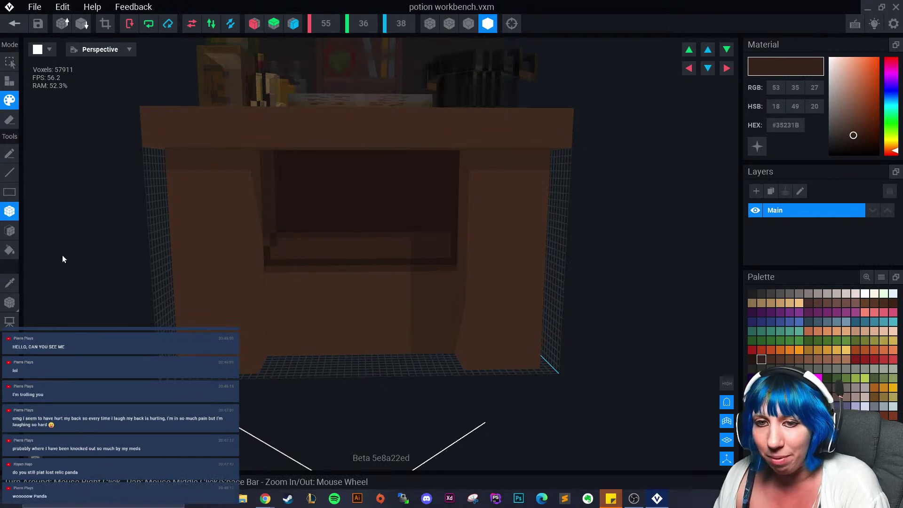
left_click(280, 249, "alt")
left_click_drag(281, 249, 445, 249)
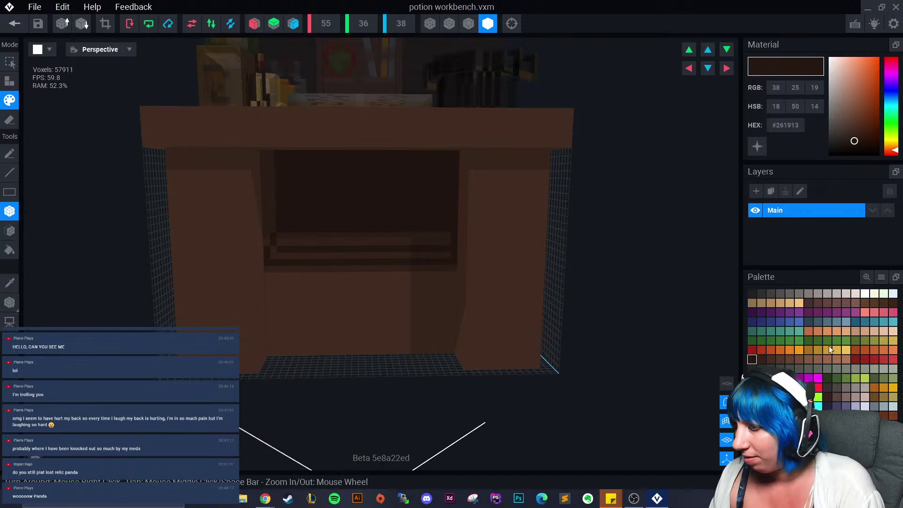
- Paint a potion bottle outline in grey #575C55 at the left end of the recess floor
left_click(865, 358)
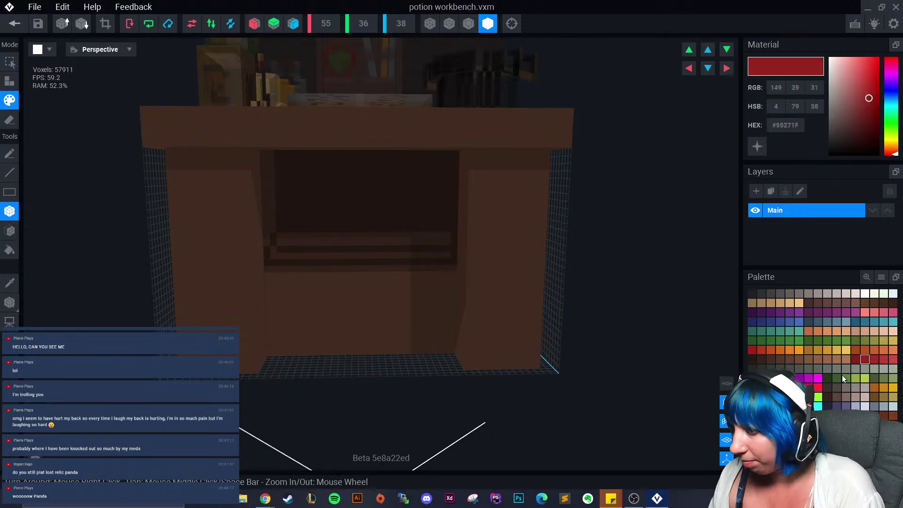
left_click(807, 367)
scroll(283, 259, "up", 3)
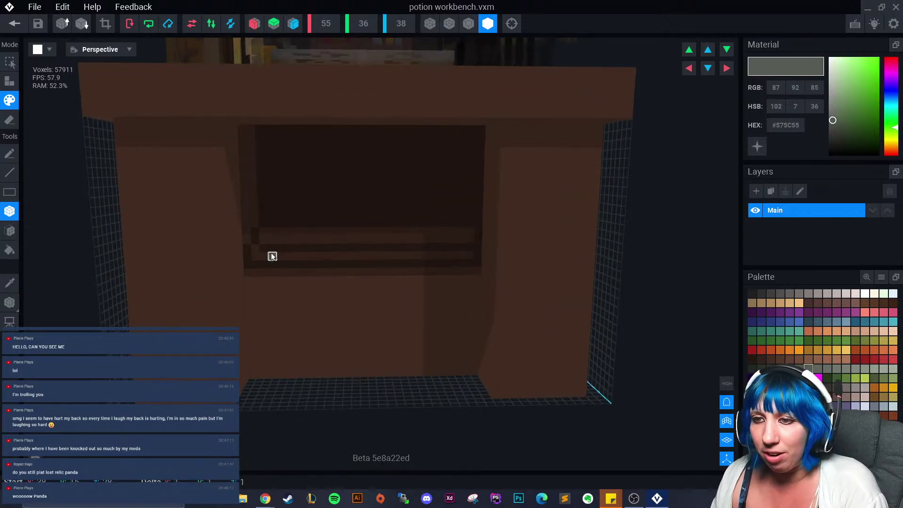
mouse_move(270, 255)
left_mouse_down()
mouse_move(273, 242)
mouse_move(289, 259)
mouse_move(288, 226)
left_mouse_up()
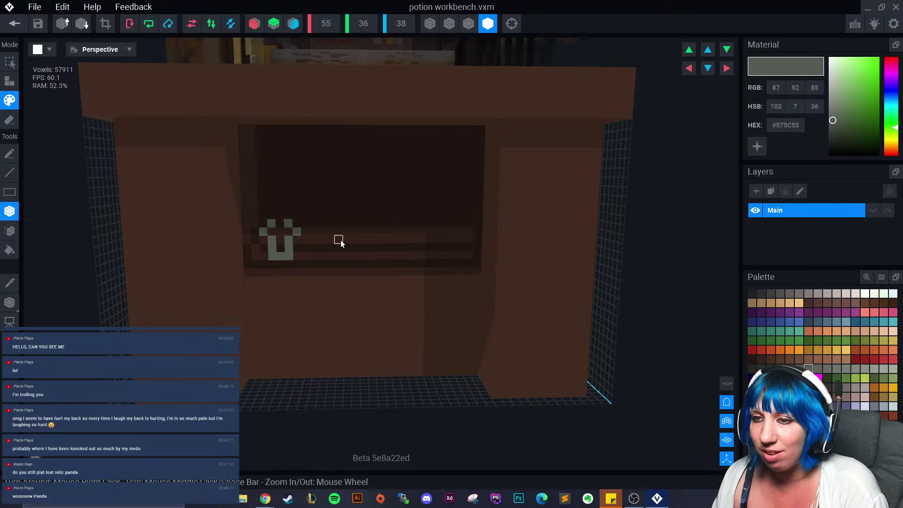
- Paint a smaller, rounder bottle outline in the same grey to the right of the first bottle
left_click_drag(312, 256, 333, 256)
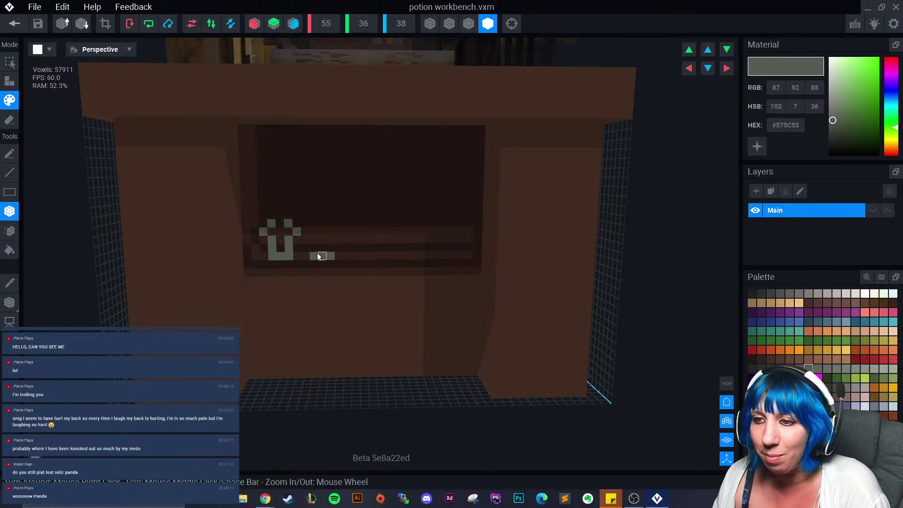
left_click(306, 248)
left_click(311, 238)
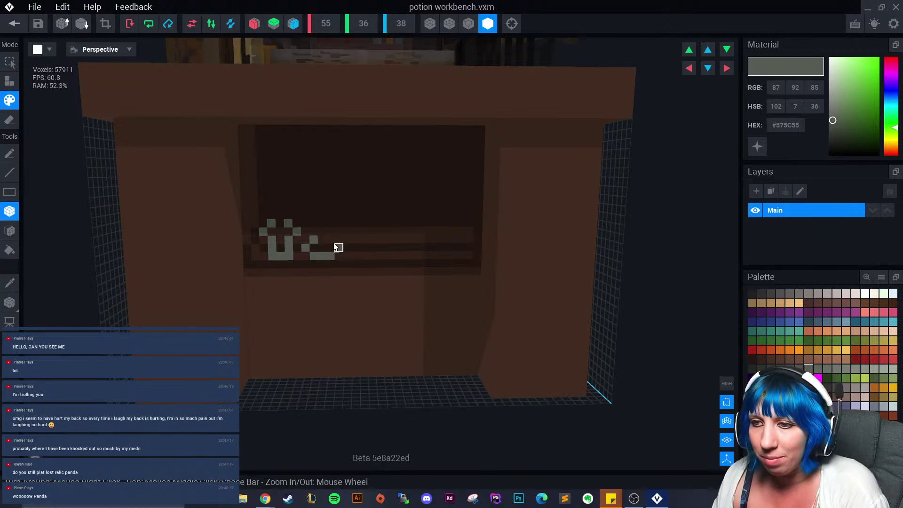
left_click(322, 231)
left_click(341, 246)
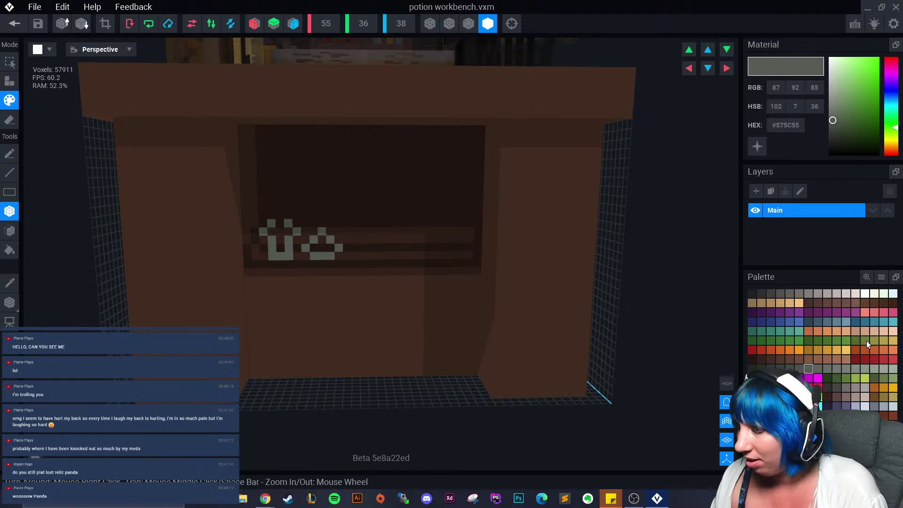
- Paint two blue #2C4353 book spines at the recess's right end with a narrow red #95271F spine between them
left_click(808, 322)
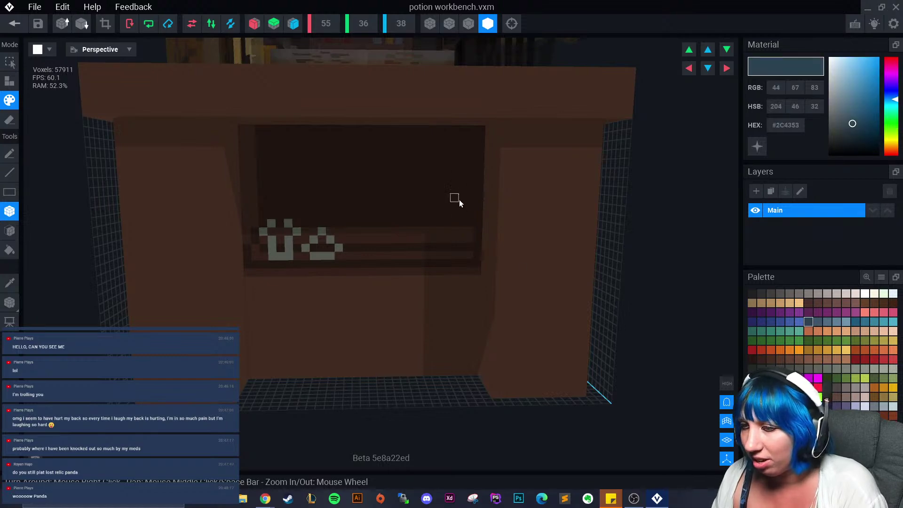
left_click_drag(453, 192, 467, 250)
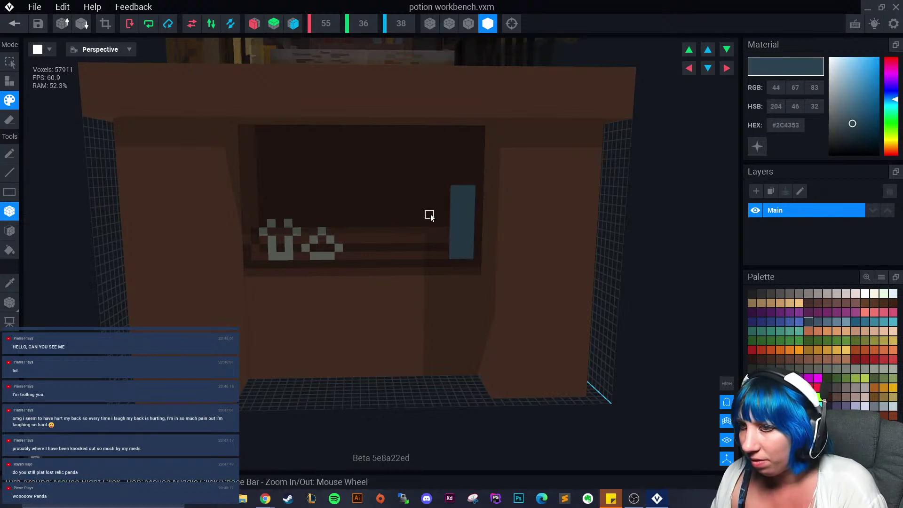
left_click_drag(429, 206, 436, 251)
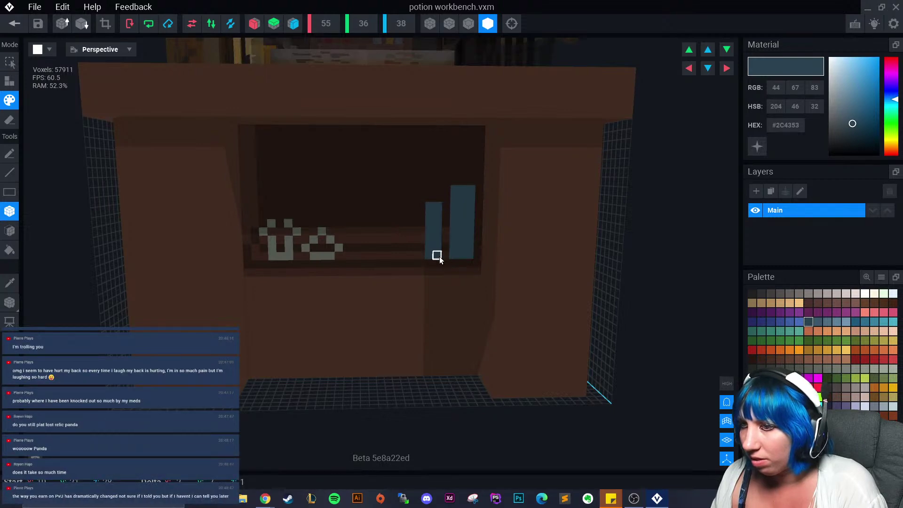
left_click(864, 360)
left_click_drag(446, 198, 447, 206)
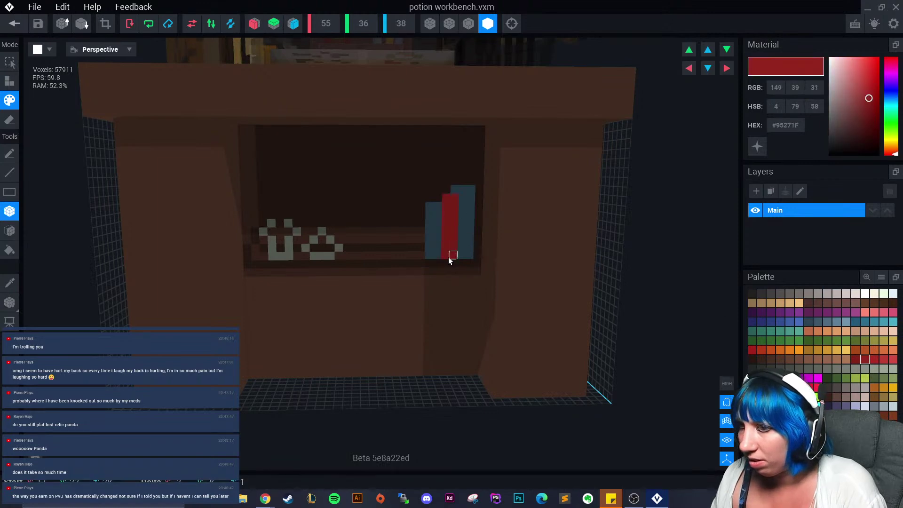
left_click_drag(449, 260, 452, 261)
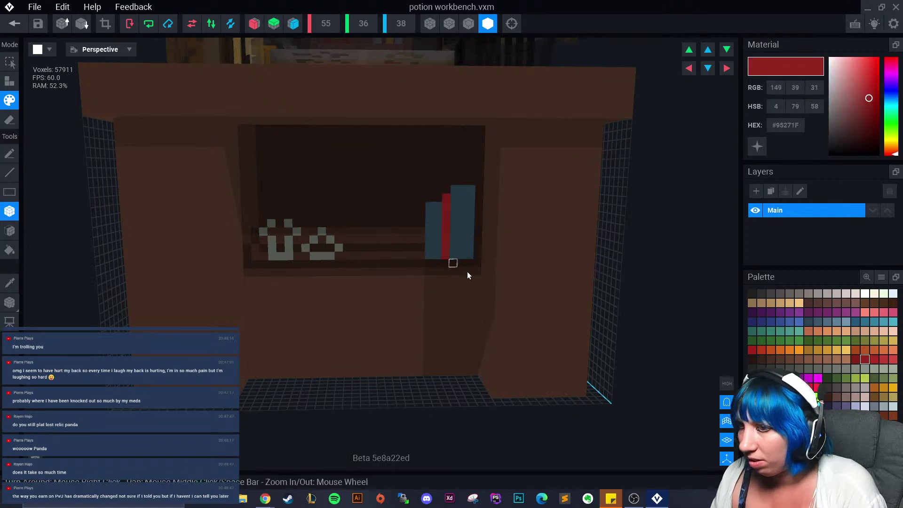
- Add title bands to the spines, grey #534F4E on both blue books and dark grey #302F2F on the red one
left_click(779, 293)
left_click_drag(459, 224, 463, 219)
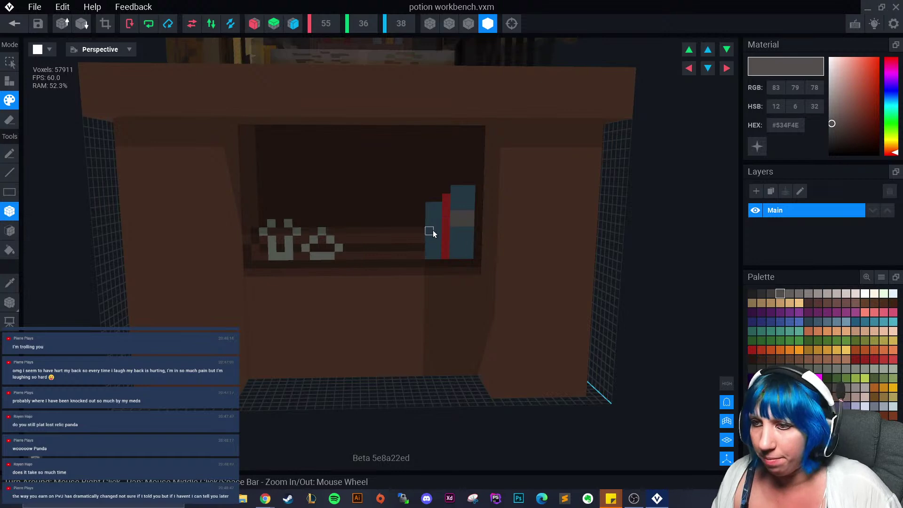
left_click(761, 294)
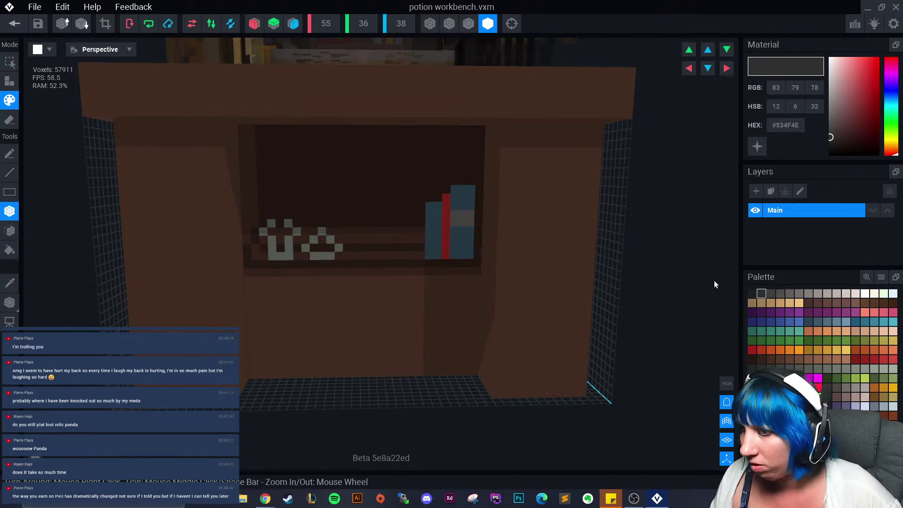
left_click(445, 223)
left_click(10, 282)
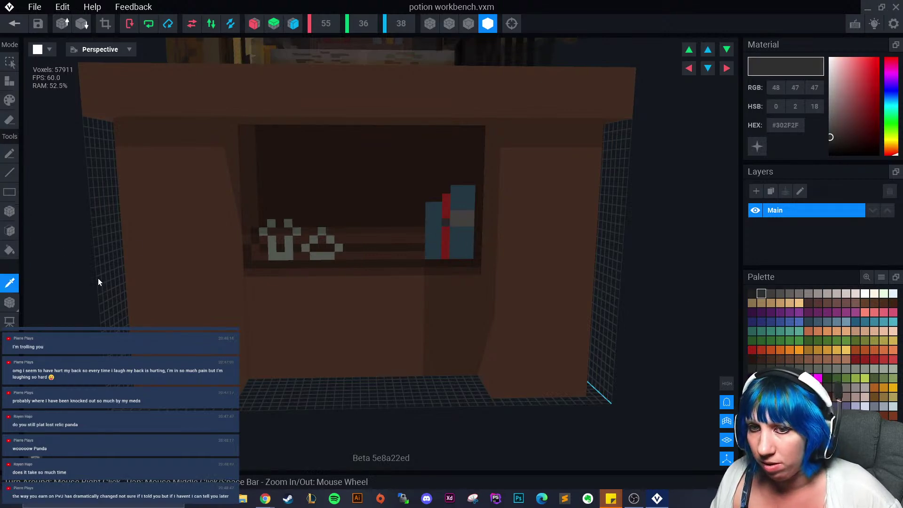
left_click(478, 223)
left_click_drag(428, 229, 437, 233)
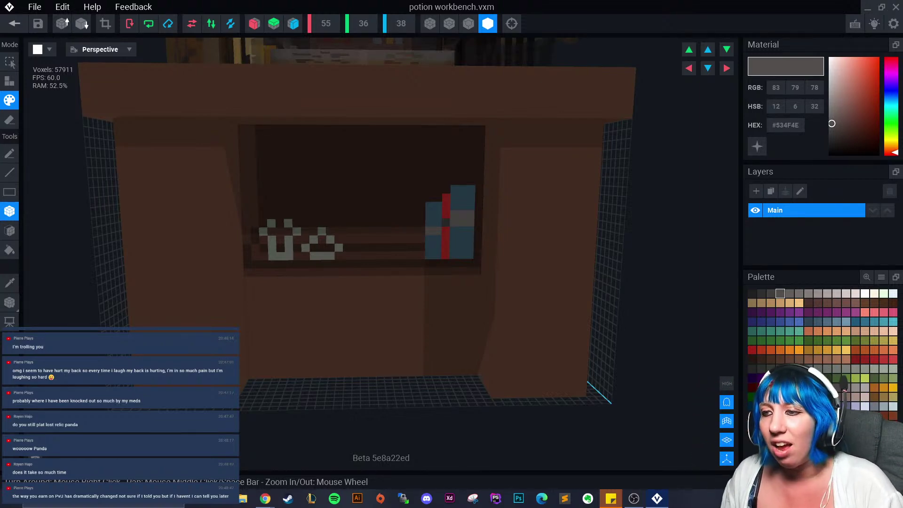
right_click_drag(393, 281, 395, 283)
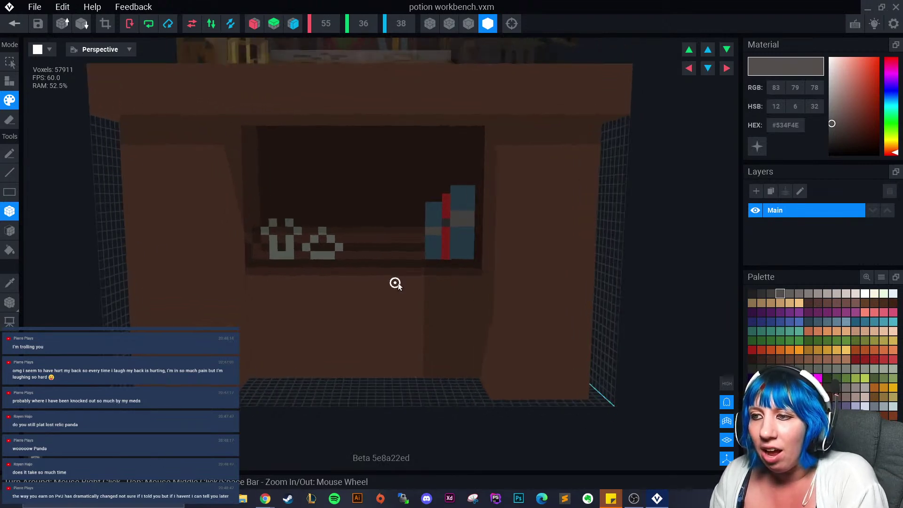
left_click(444, 209, "alt")
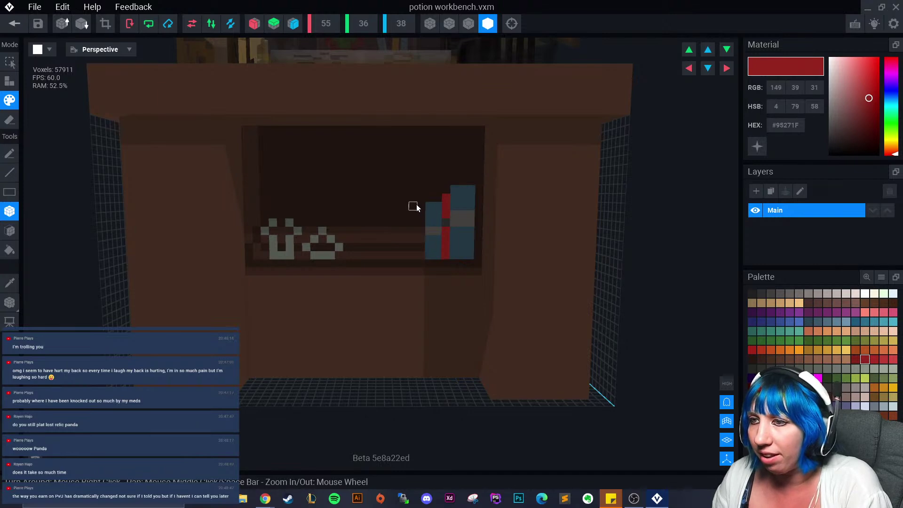
left_click_drag(416, 205, 420, 251)
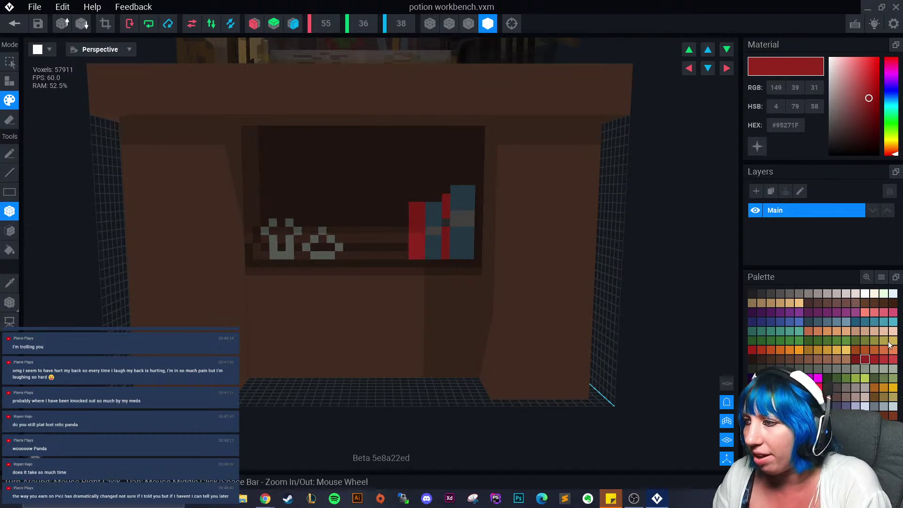
- Paint a green #406227 book, two voxels wide, left of the shorter blue book and give it a dark grey #302F2F band
left_click(818, 341)
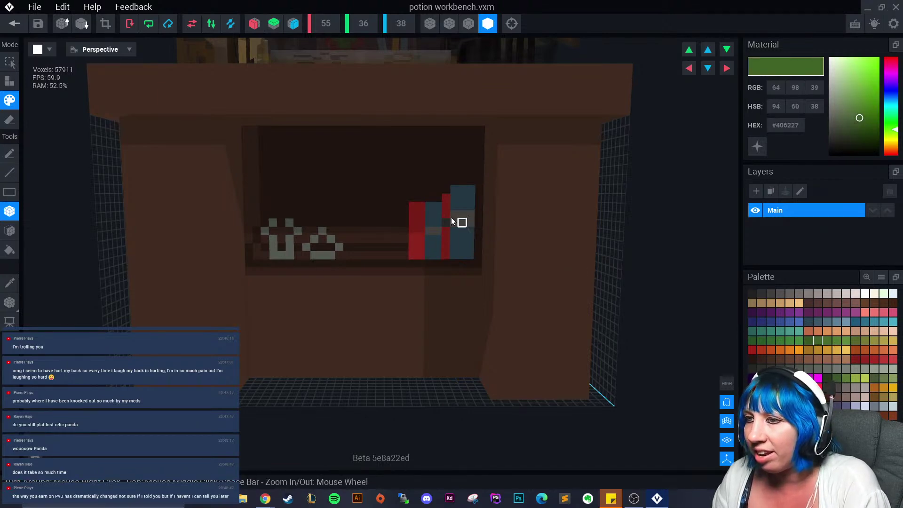
left_click_drag(411, 211, 420, 256)
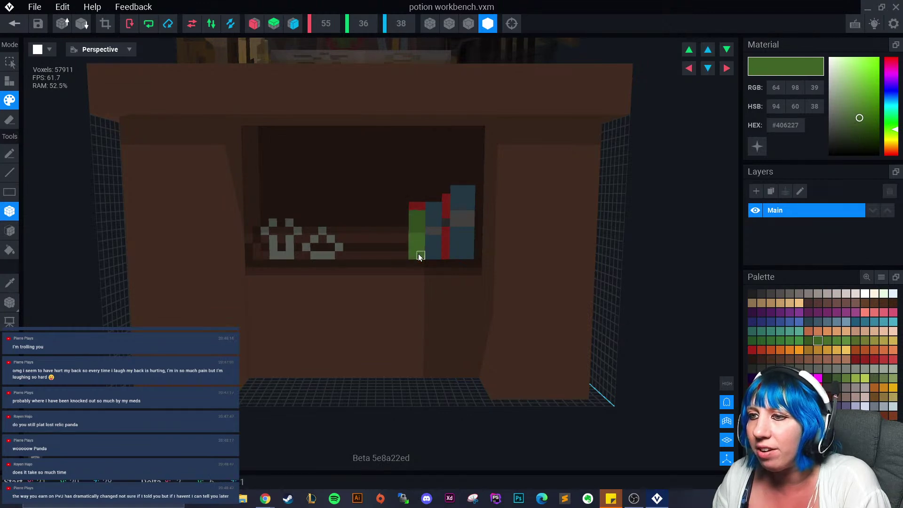
left_click(418, 206)
left_click(10, 282)
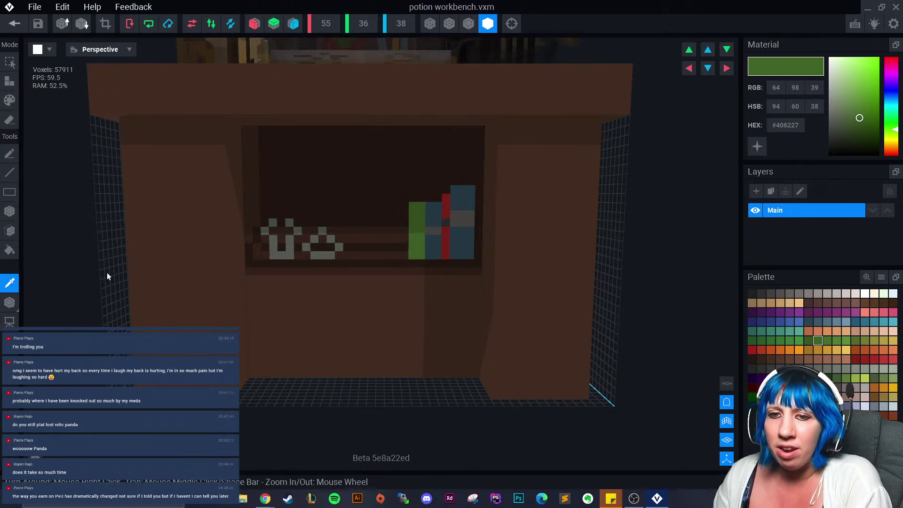
left_click(432, 232)
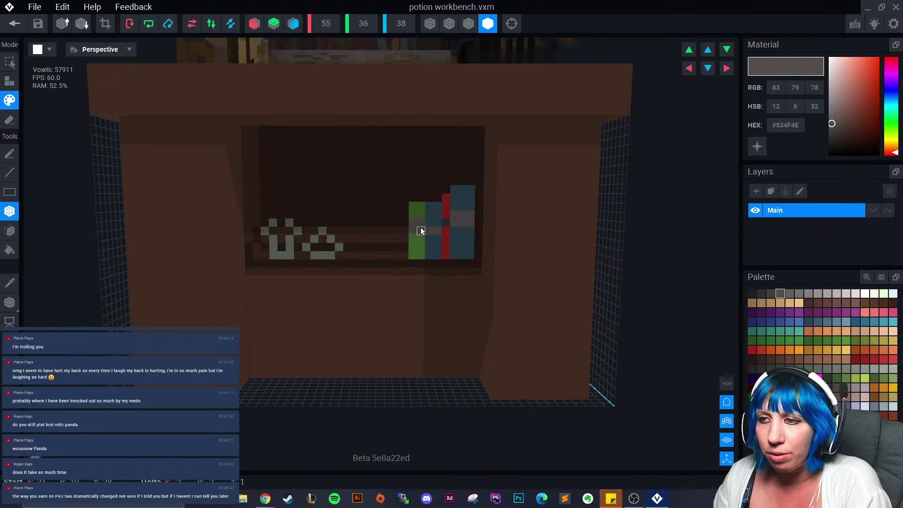
left_click(761, 294)
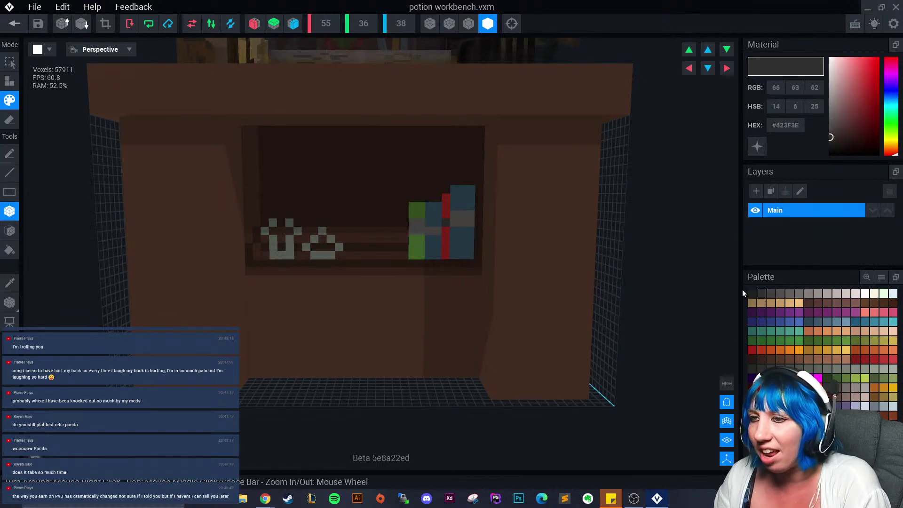
left_click(419, 227)
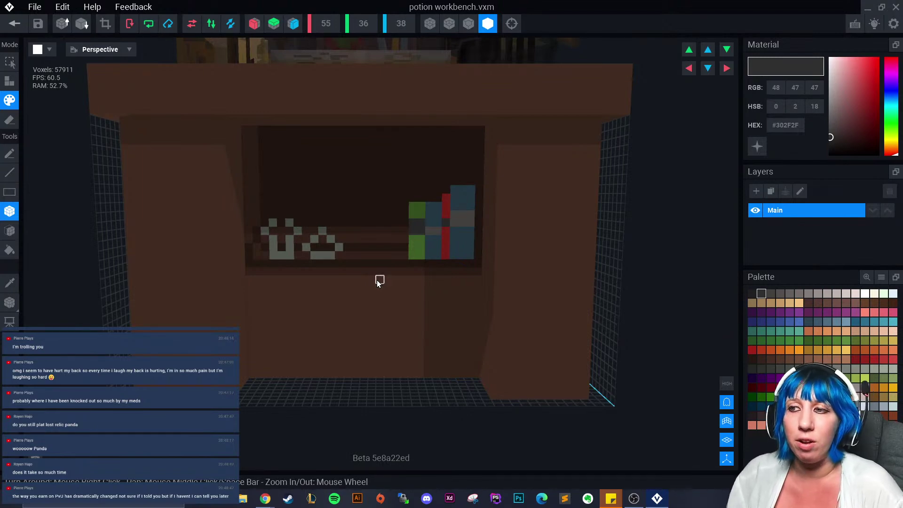
- Fill the smaller bottle with orange #CE8716 liquid and the larger bottle with red #95271F liquid
left_click(882, 387)
left_click(313, 246)
left_click_drag(323, 247, 328, 246)
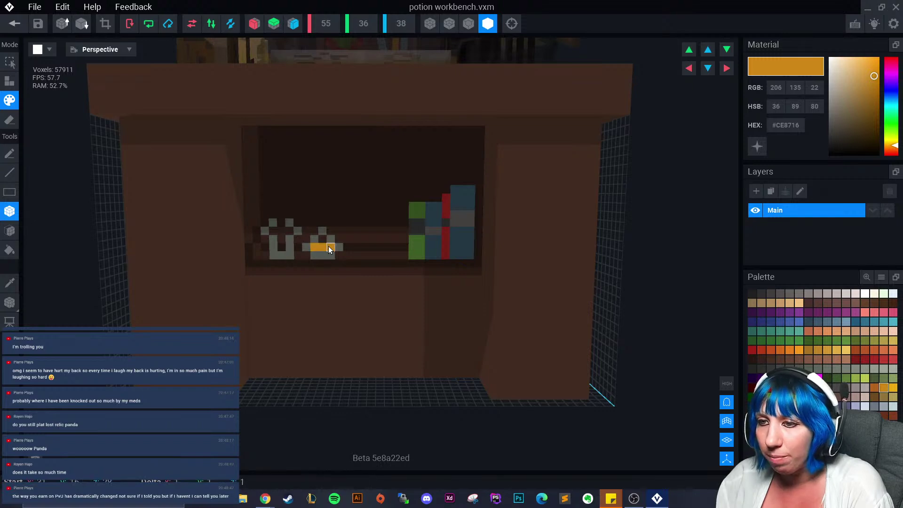
left_click(864, 360)
mouse_move(281, 246)
left_mouse_down()
mouse_move(277, 233)
mouse_move(290, 231)
mouse_move(281, 231)
left_mouse_up()
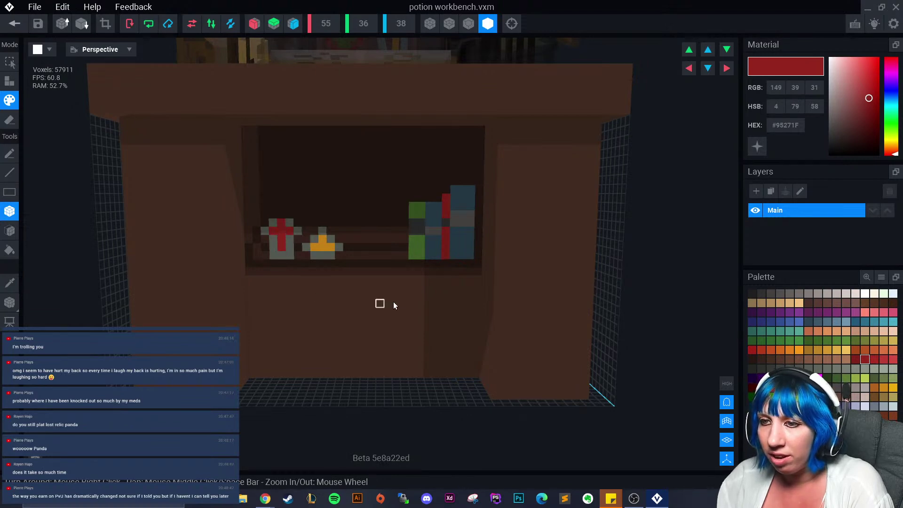
scroll(349, 309, "down", 4)
scroll(369, 332, "up", 2)
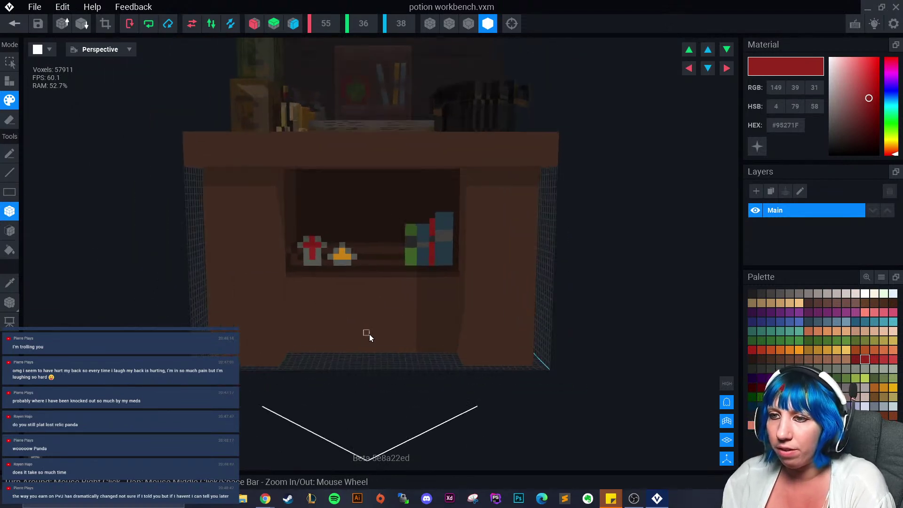
scroll(366, 335, "down", 4)
scroll(371, 338, "up", 4)
scroll(377, 303, "up", 3)
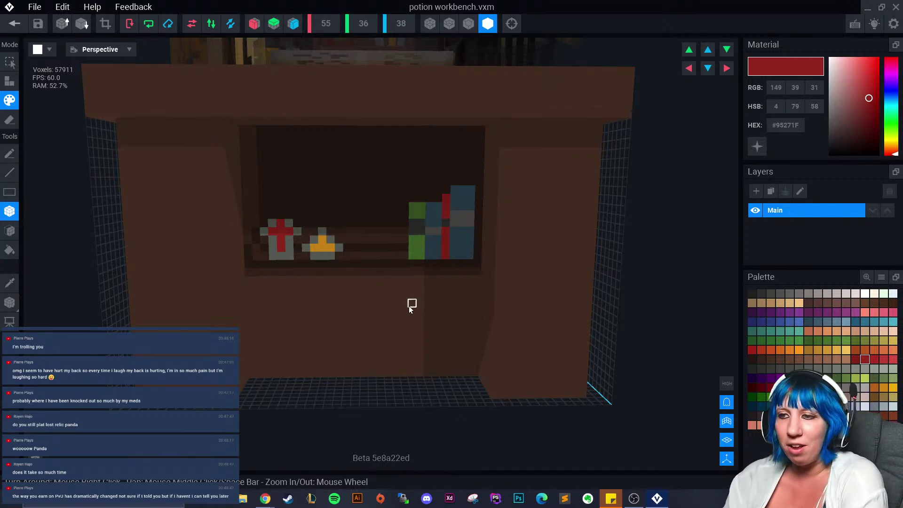
- Paint a red #95271F book, three voxels wide, left of the green book and give it a dark grey #302F2F band
right_click_drag(382, 324, 319, 310)
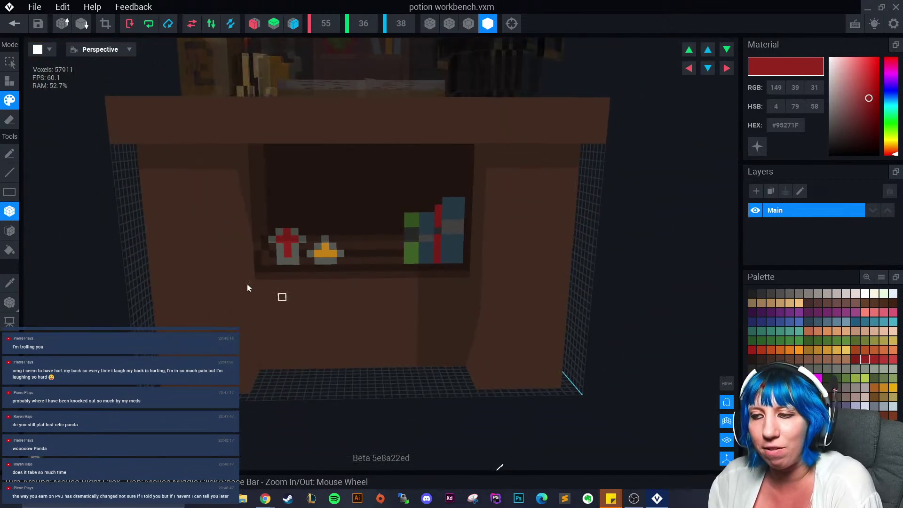
left_click(402, 254, "alt")
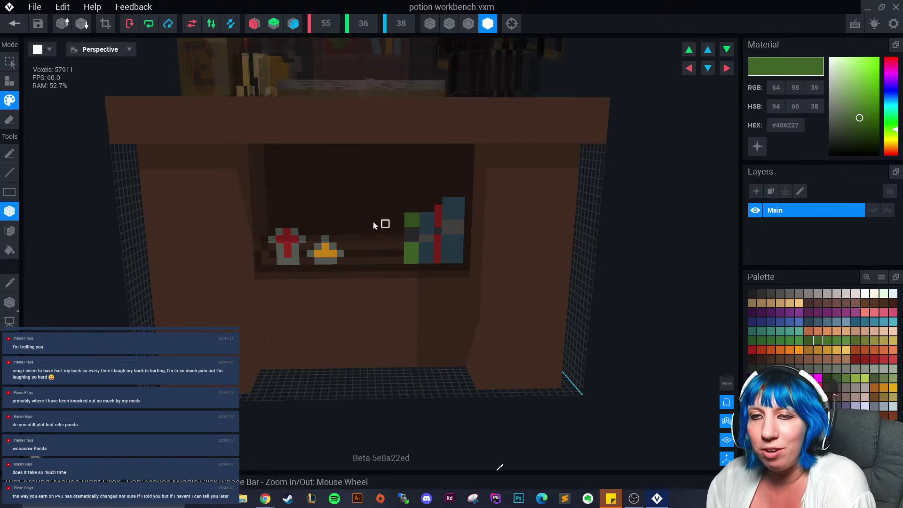
left_click(10, 282)
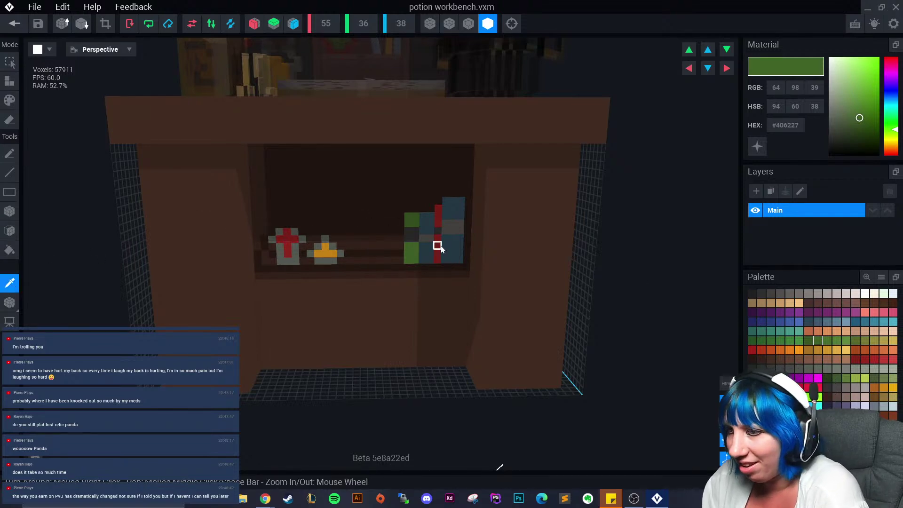
left_click(437, 246)
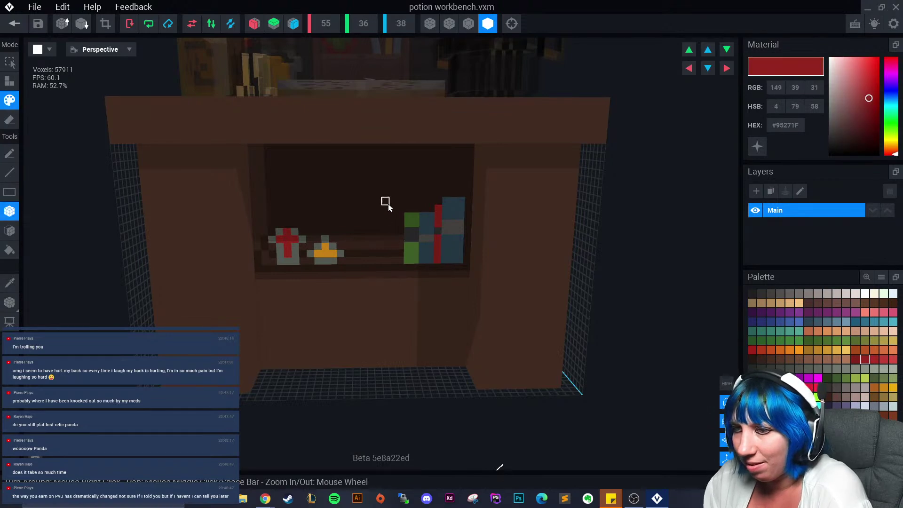
left_click_drag(388, 205, 398, 261)
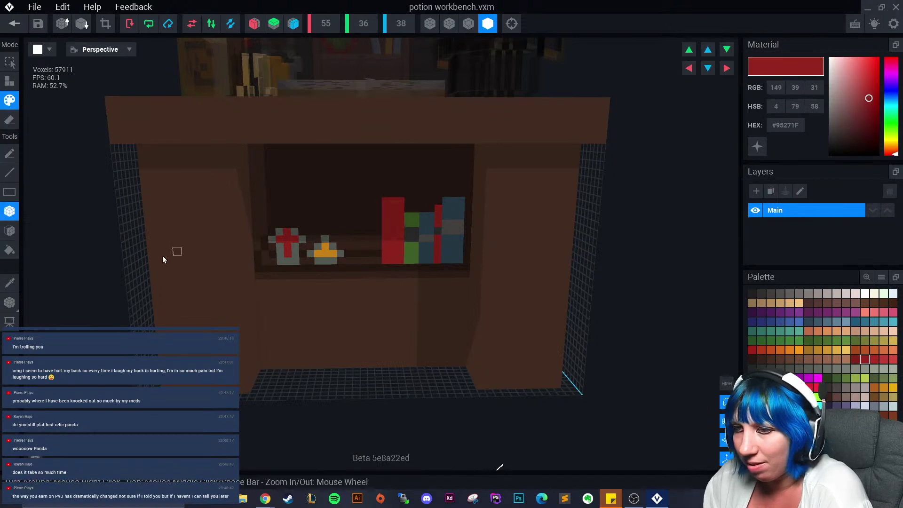
left_click(10, 282)
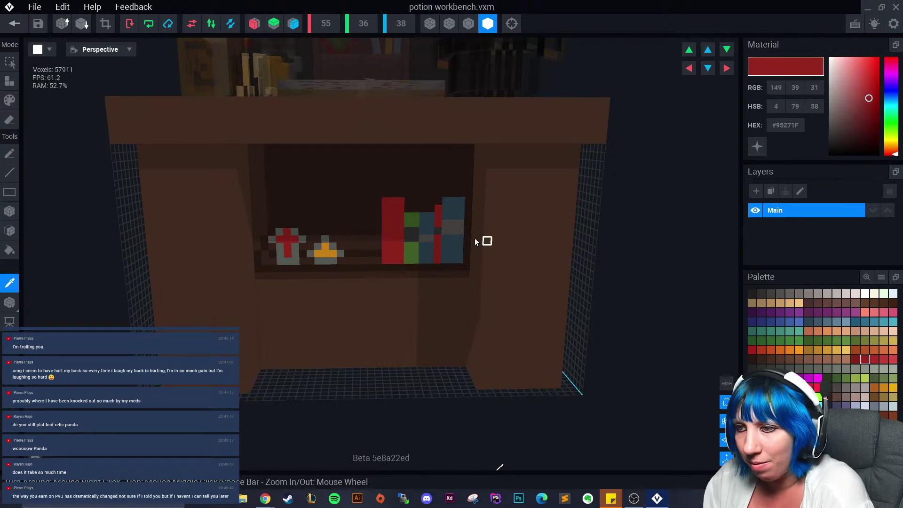
left_click(438, 230)
left_click_drag(386, 220, 398, 223)
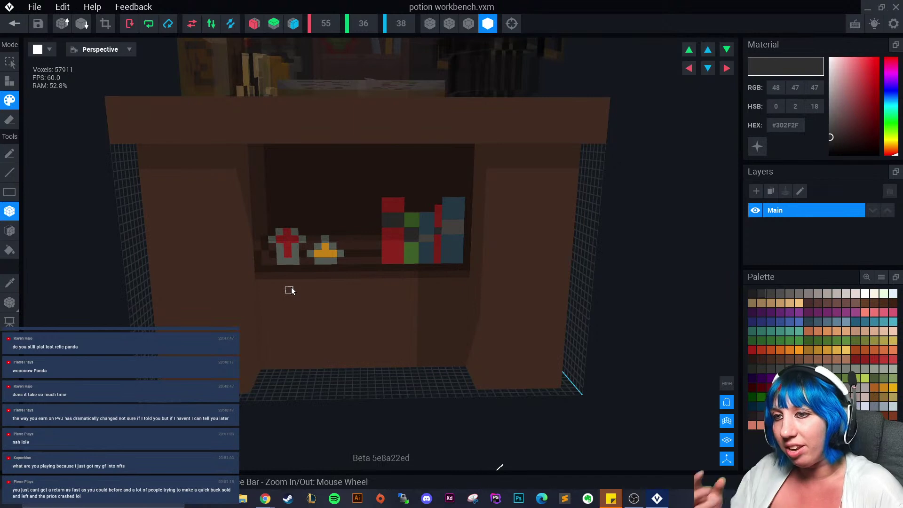
- Extend the neck of the larger red bottle upward with the bottle's grey #575C55
left_click(10, 284)
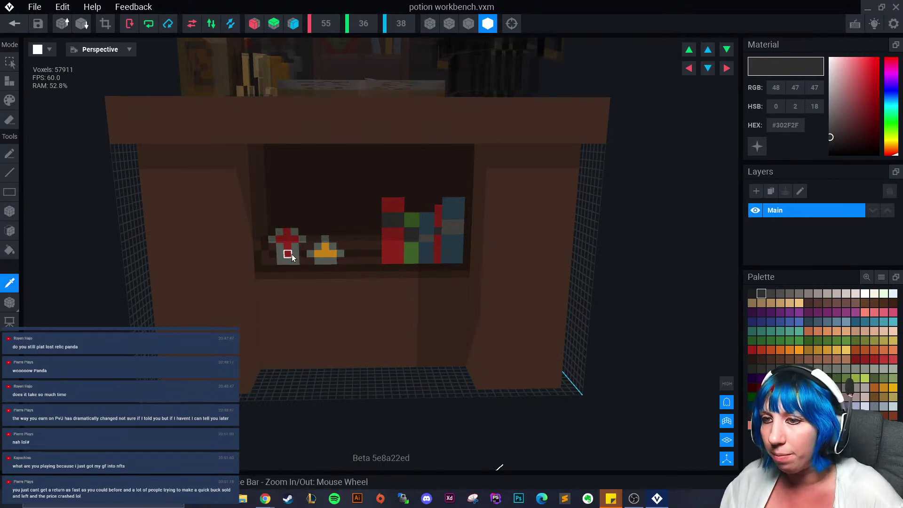
left_click(291, 254)
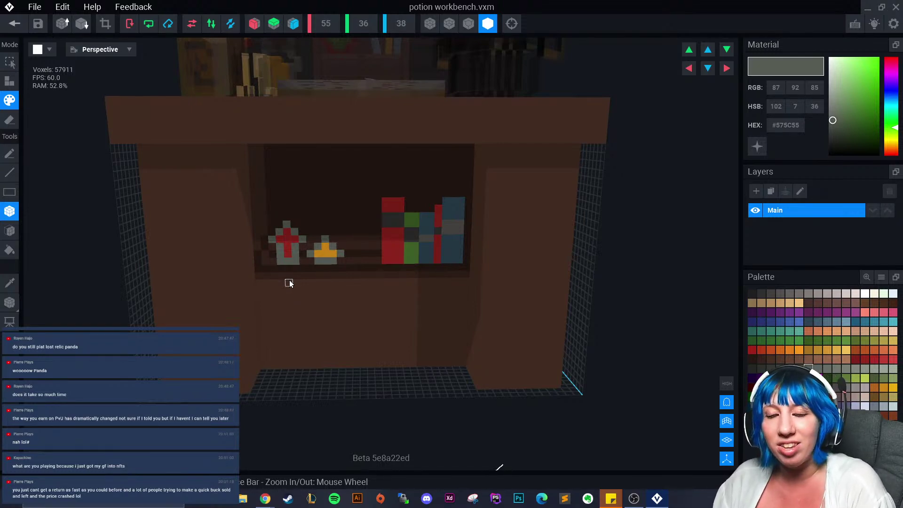
scroll(297, 282, "down", 3)
right_click_drag(302, 282, 373, 235)
- Save the potion workbench changes, return to the assembled rig, and inspect the painted recess and the tabletop items
left_click(14, 24)
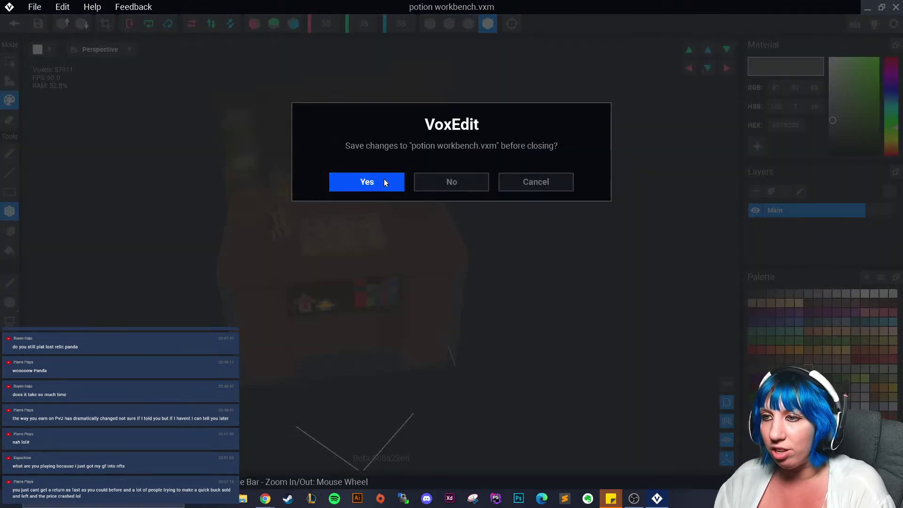
left_click(381, 181)
scroll(379, 181, "up", 10)
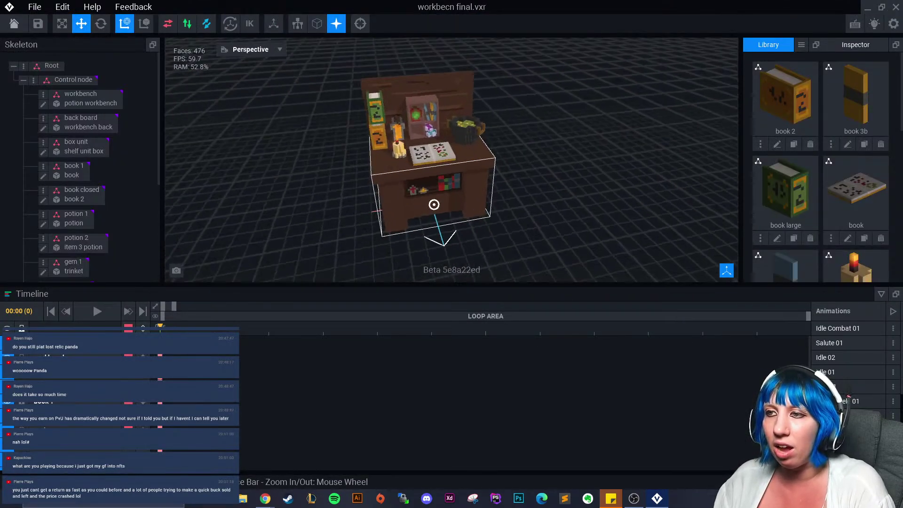
right_click_drag(466, 194, 473, 216)
scroll(452, 229, "up", 5)
scroll(478, 176, "down", 3)
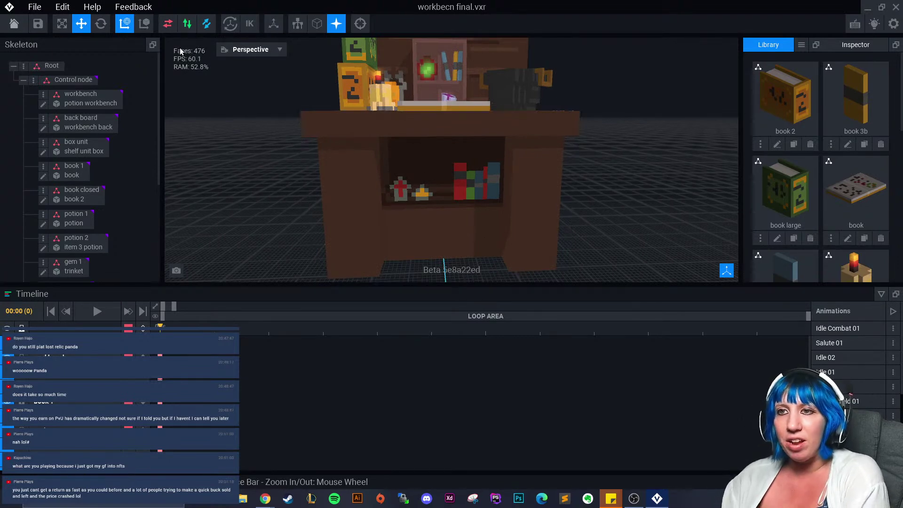
right_click_drag(434, 181, 436, 189)
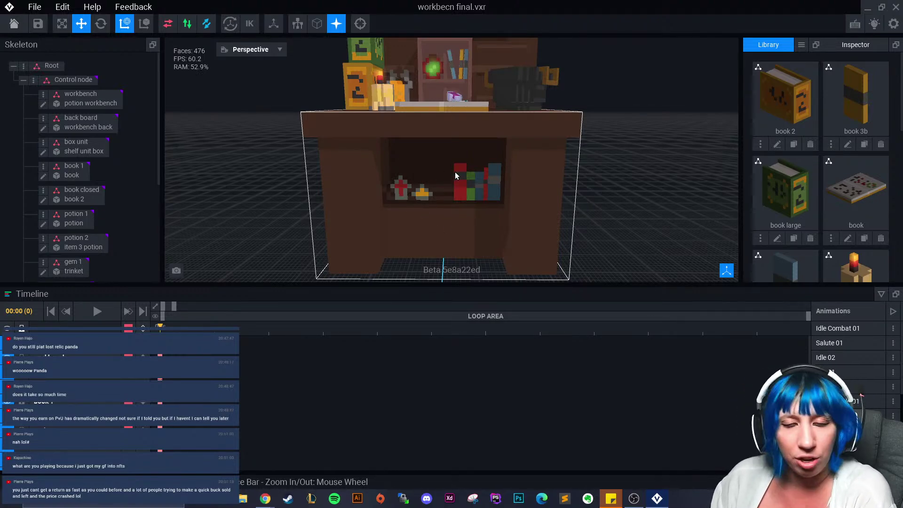
right_click_drag(455, 175, 396, 214)
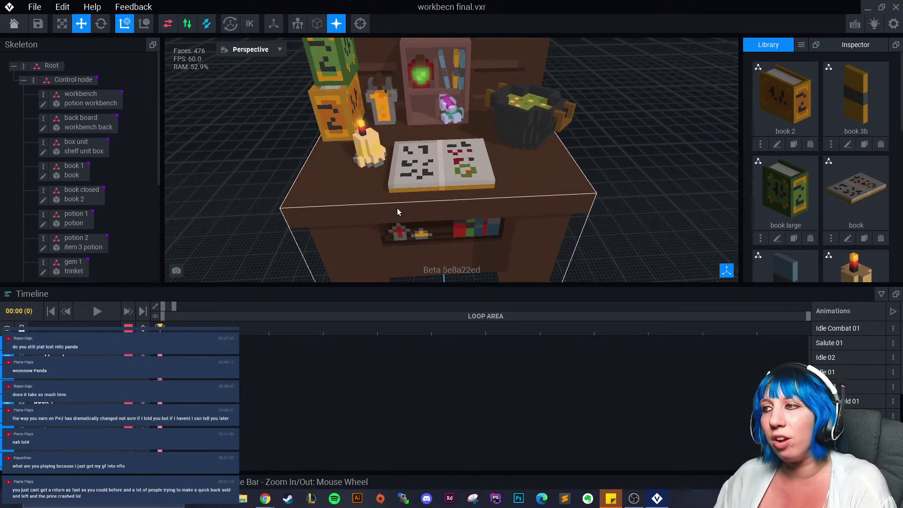
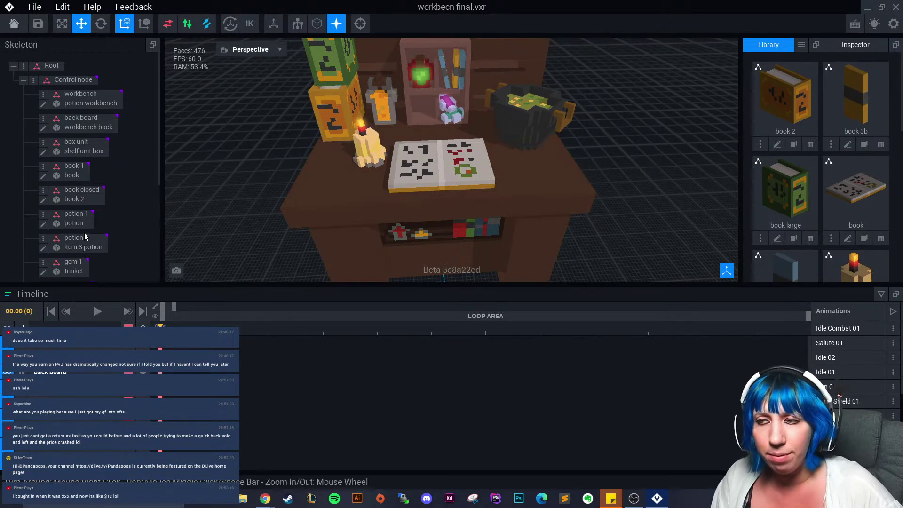
scroll(492, 195, "up", 6)
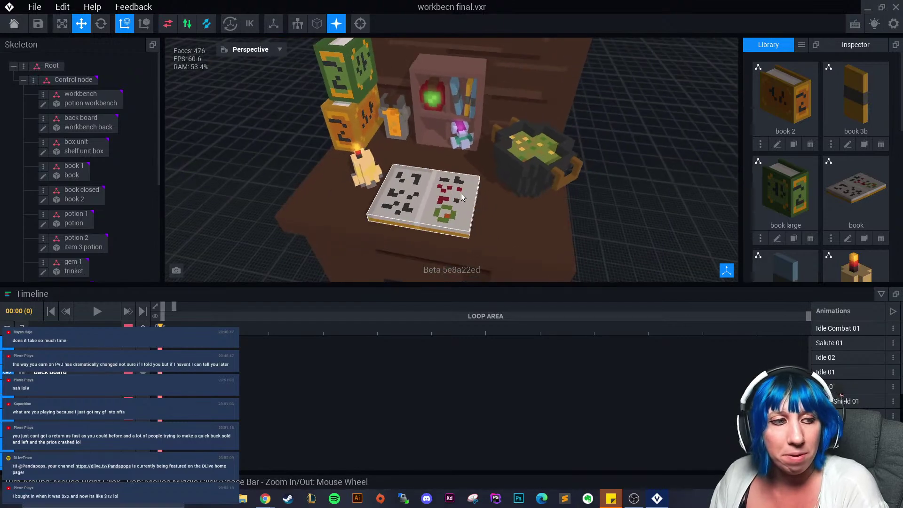
scroll(471, 197, "down", 8)
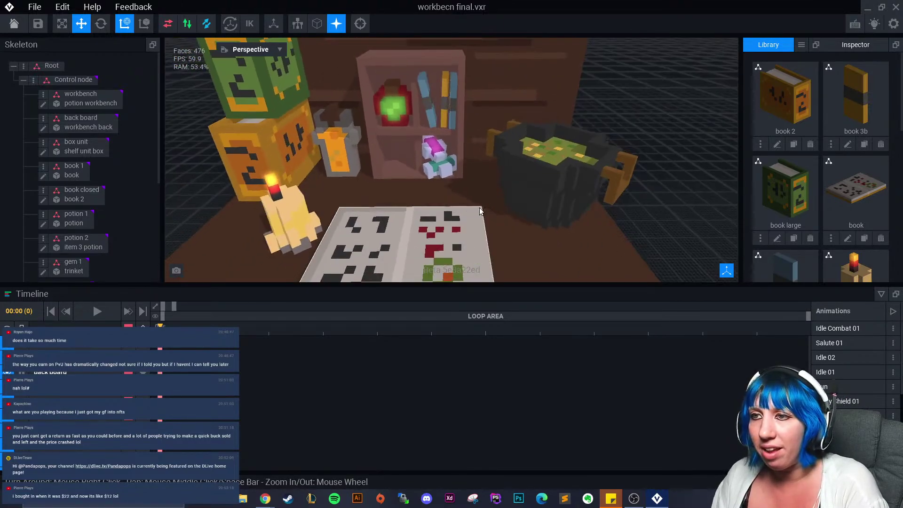
- Reopen the potion workbench model for editing and set up box painting with dark brown #261913
left_click(489, 191)
left_click(43, 103)
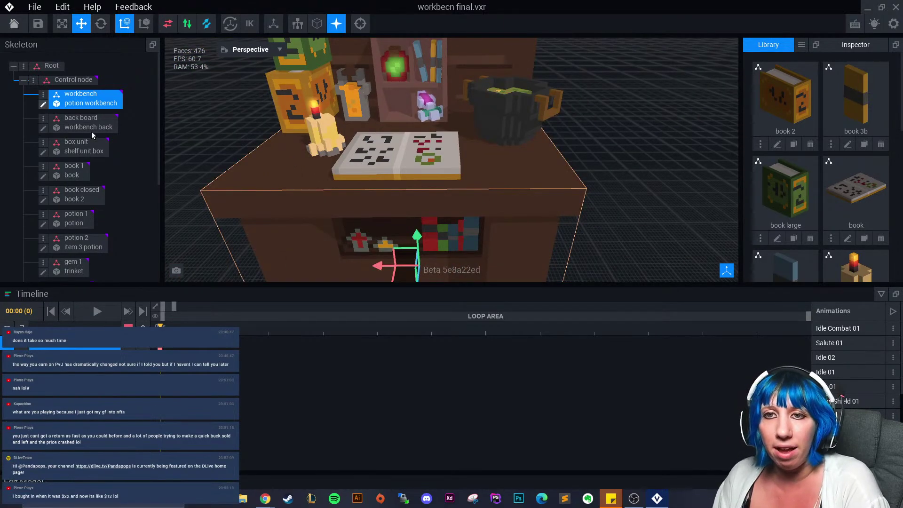
right_click_drag(330, 244, 277, 239)
left_click(10, 283)
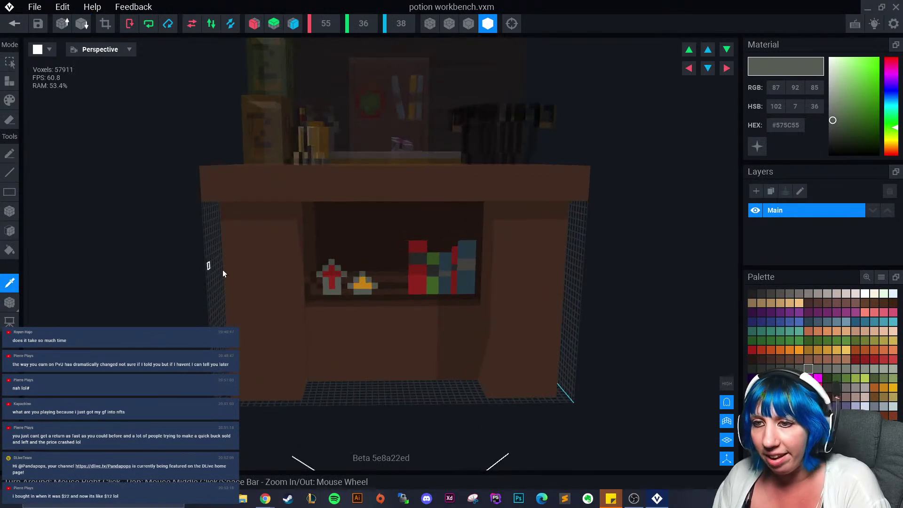
left_click(244, 276)
left_click(761, 359)
left_click(752, 360)
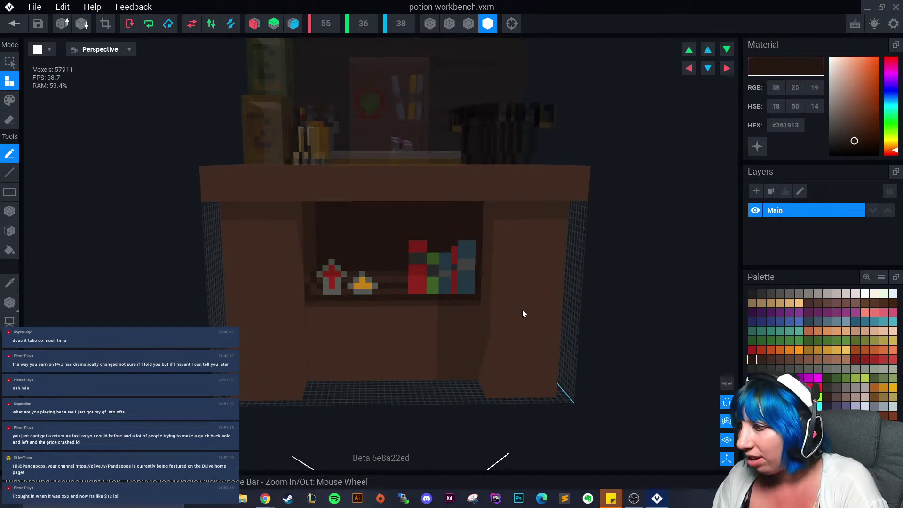
left_click(10, 100)
left_click(9, 211)
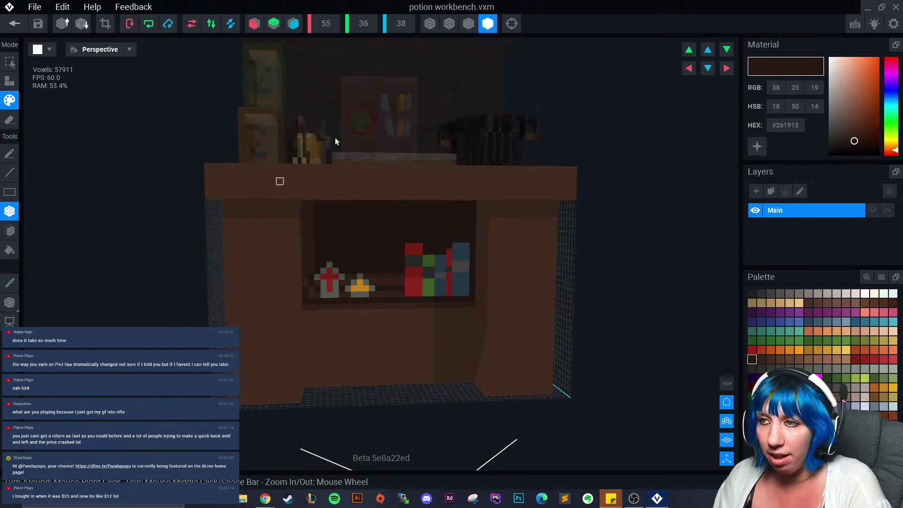
- Show the model's edges, turn on X symmetry, and paint a horizontal #261913 bar near the top of both front legs
left_click(468, 23)
right_click_drag(221, 235, 246, 215)
left_click_drag(246, 215, 274, 222)
left_click(254, 23)
scroll(258, 271, "up", 3)
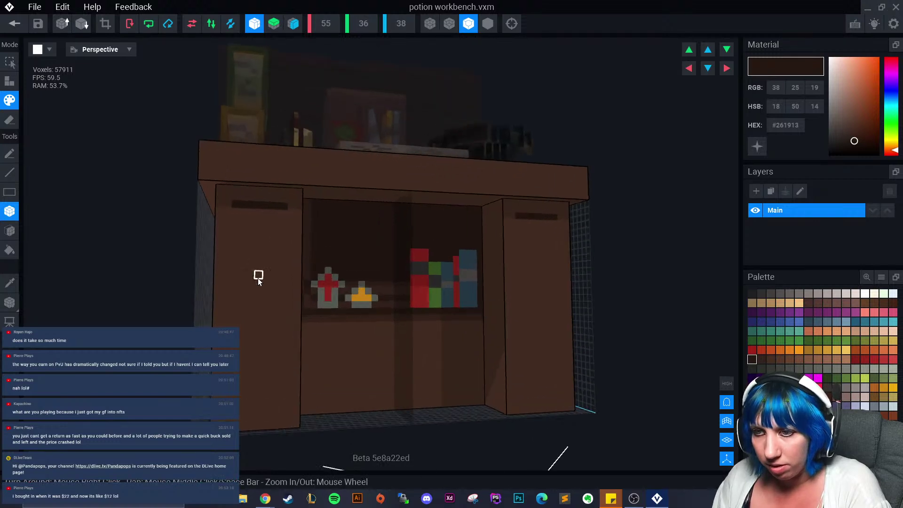
left_click_drag(228, 201, 221, 423)
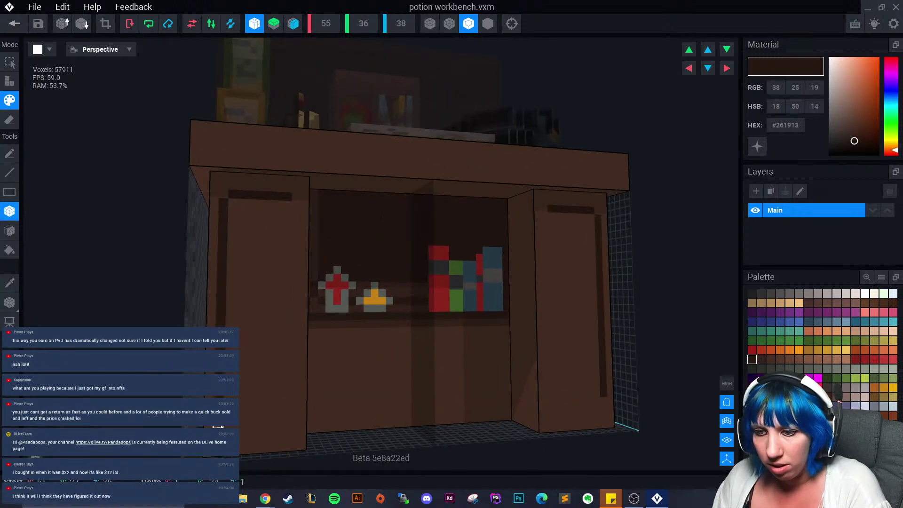
key("ctrl+z")
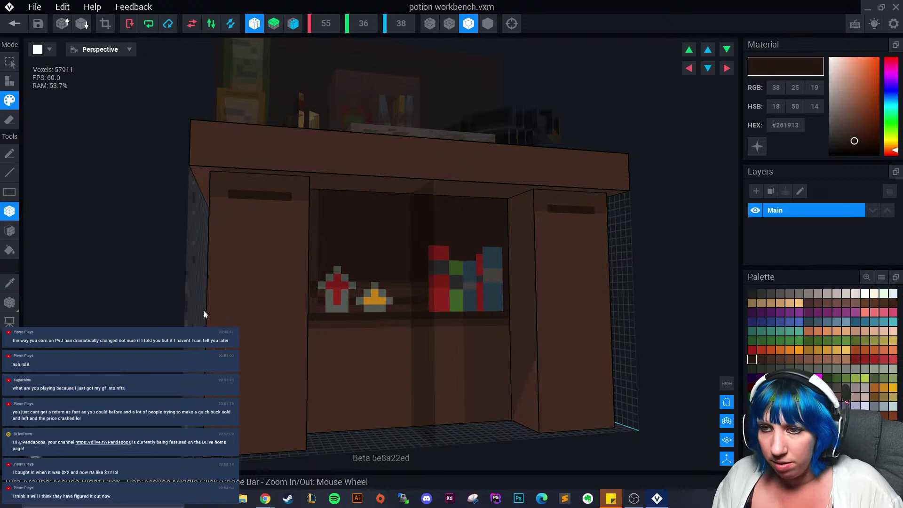
left_click_drag(228, 204, 218, 428)
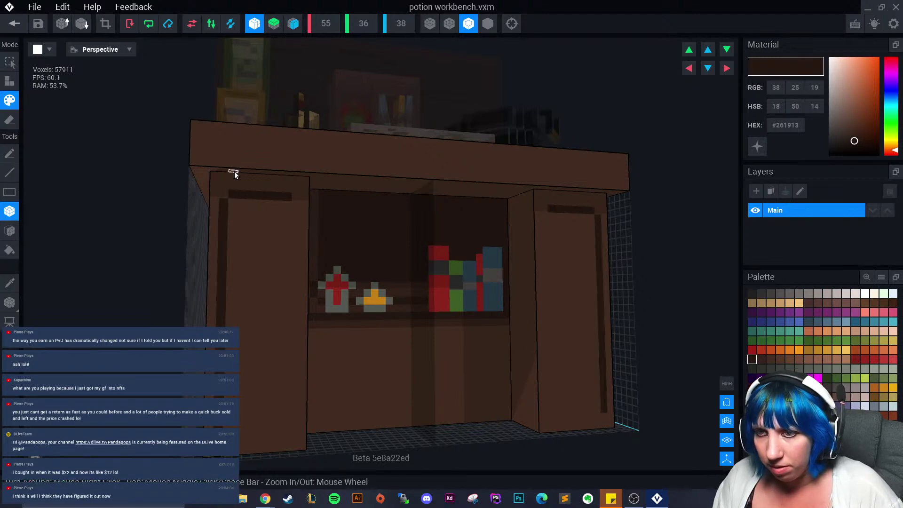
key("ctrl+z")
- Paint #261913 side and bottom bars on both front legs to complete a rectangular panel outline with open corners
left_click_drag(218, 426, 221, 202)
left_click_drag(225, 430, 270, 429)
left_click_drag(295, 205, 292, 419)
left_click(278, 430)
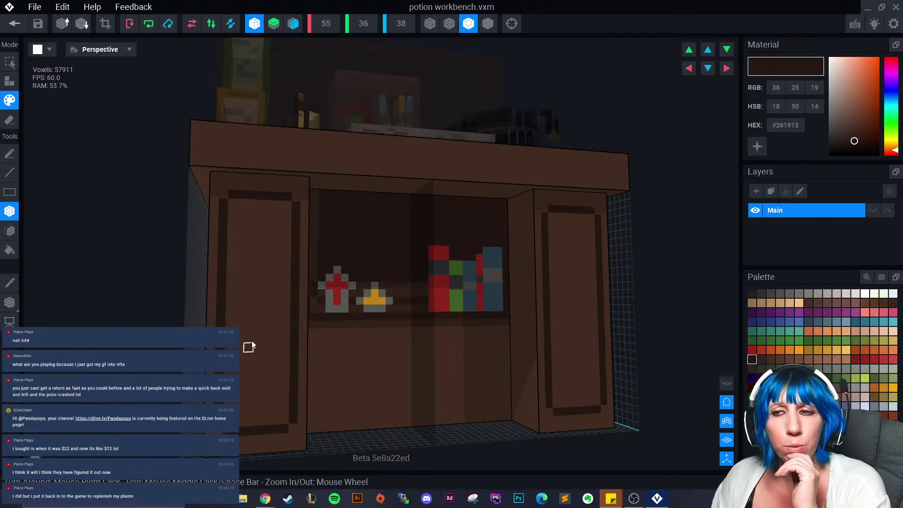
scroll(245, 245, "up", 1)
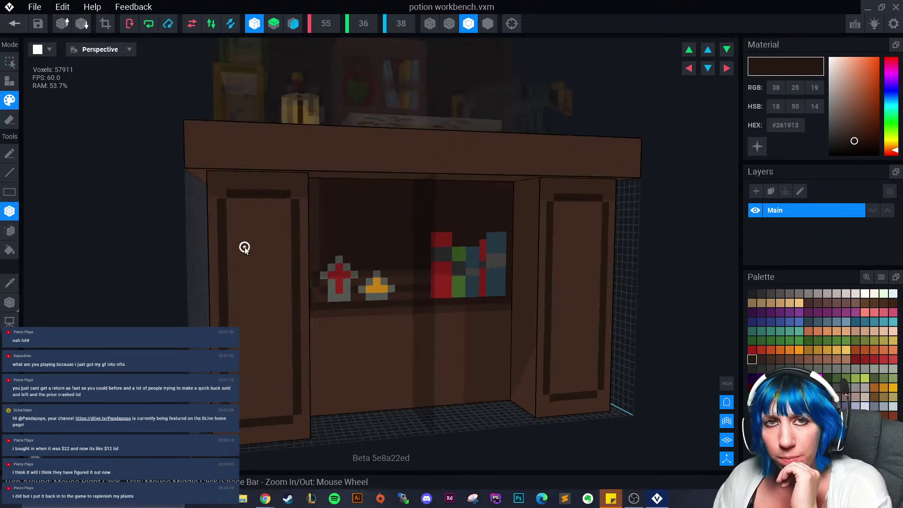
left_click(237, 224)
left_click(278, 224)
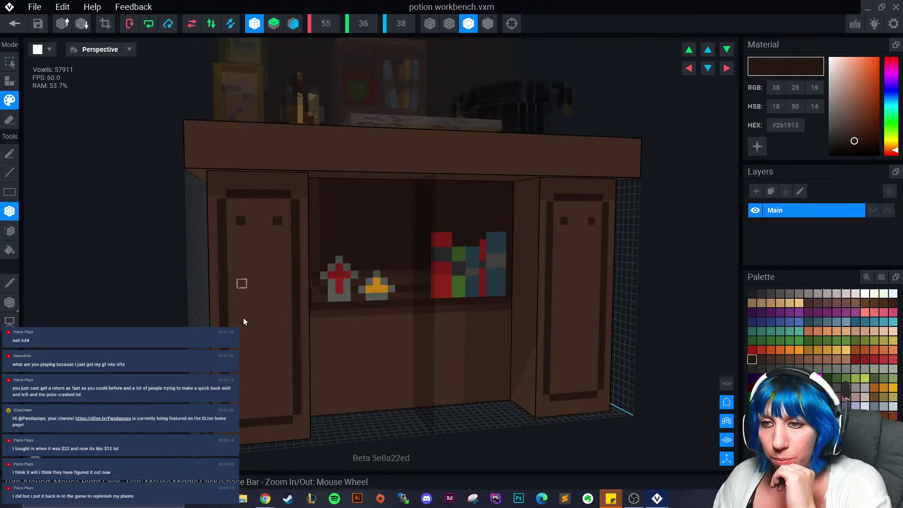
left_click(245, 399)
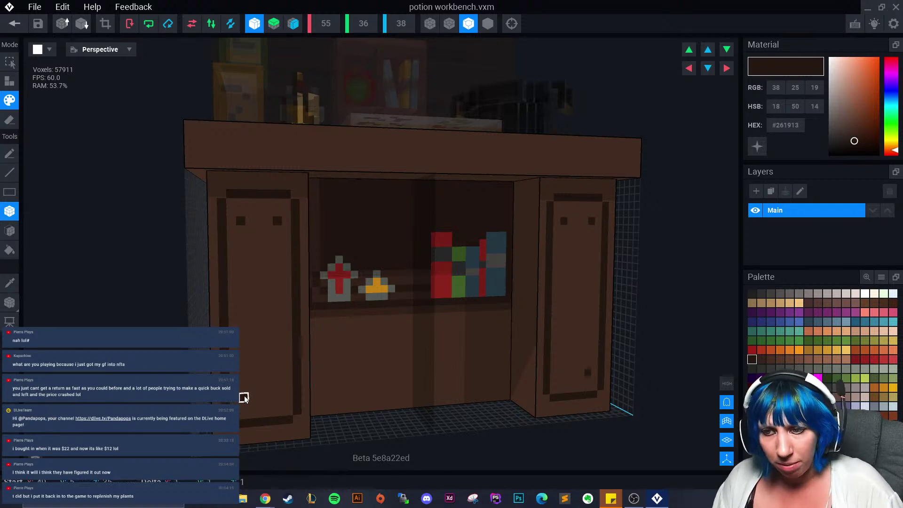
left_click(278, 396)
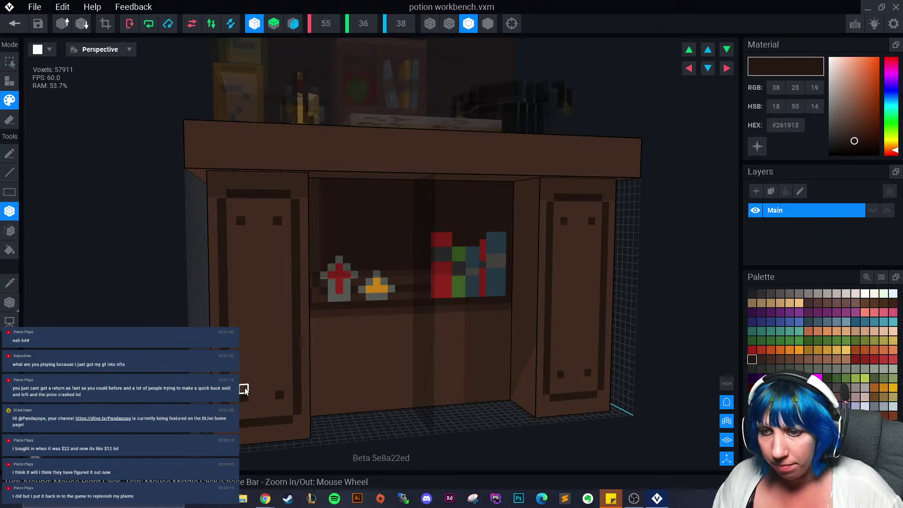
mouse_move(252, 390)
left_mouse_down()
mouse_move(269, 396)
mouse_move(240, 350)
mouse_move(274, 362)
mouse_move(278, 349)
left_mouse_up()
key("ctrl+z")
key("ctrl+z")
key("ctrl+z")
key("ctrl+z")
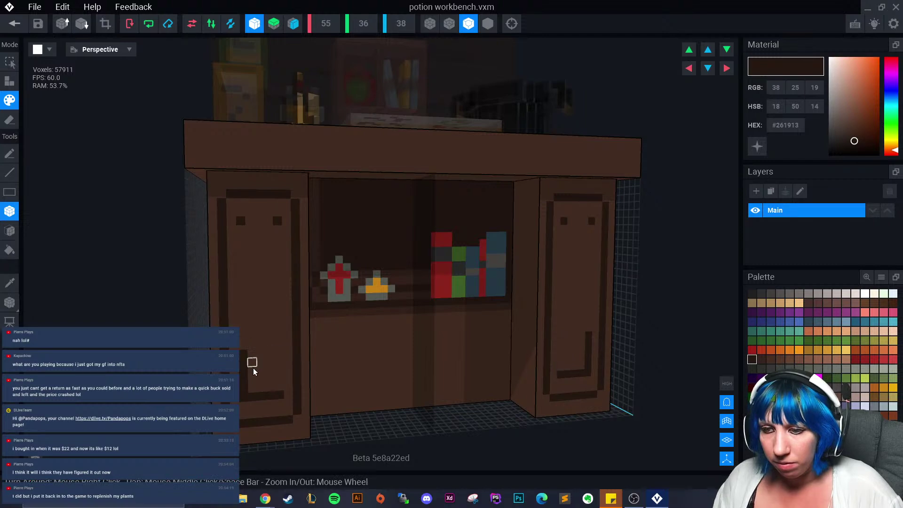
key("ctrl+z")
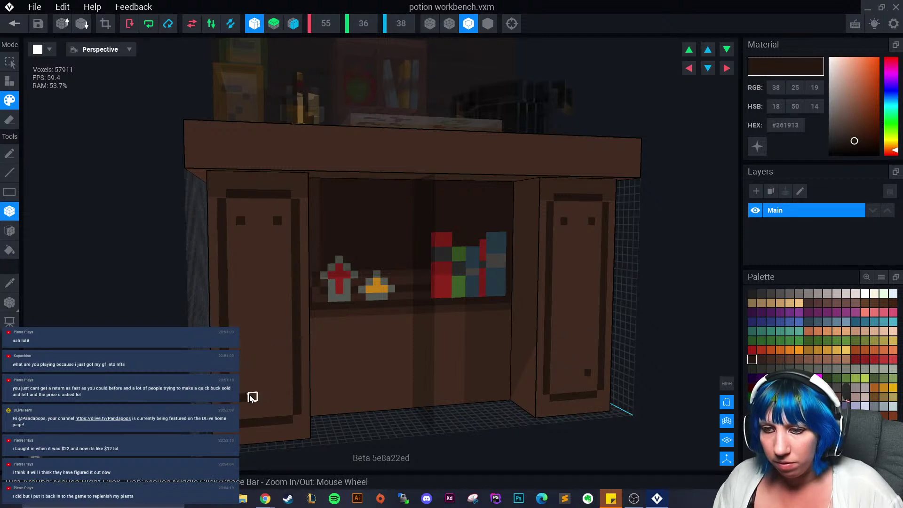
key("ctrl+z")
key("ctrl+z")
key("ctrl+z")
- Paint a small rectangular #261913 outline with open corners inside the lower part of both leg panels
left_click(252, 397)
mouse_move(264, 398)
left_mouse_down()
mouse_move(272, 394)
mouse_move(244, 366)
mouse_move(276, 389)
mouse_move(277, 360)
left_mouse_up()
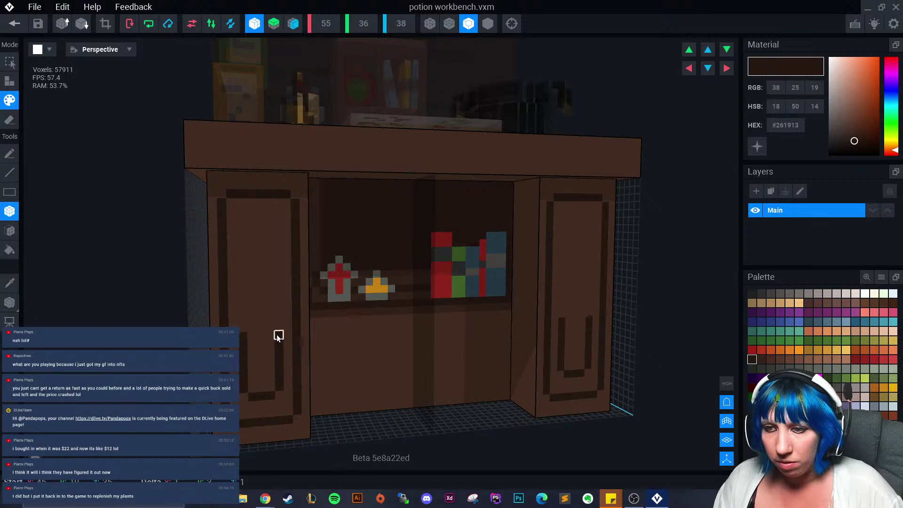
left_click_drag(251, 328, 270, 326)
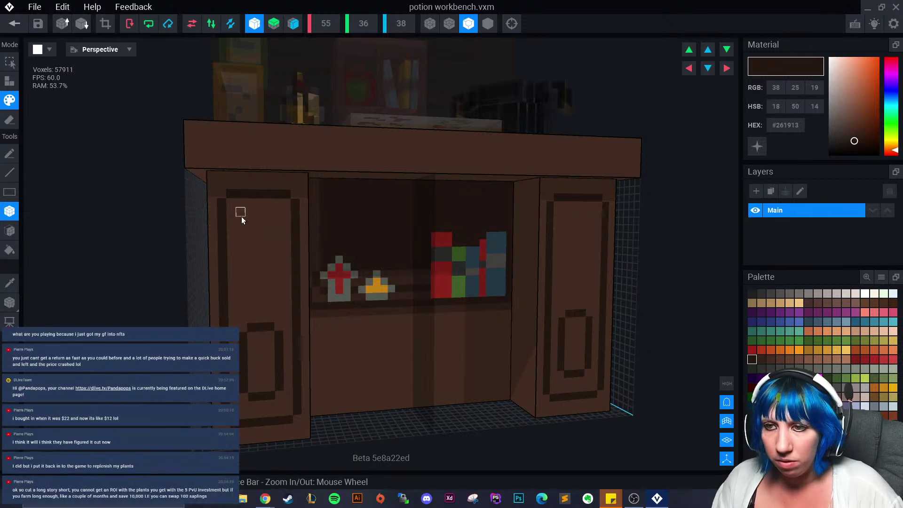
- Paint a second small rectangular #261913 outline with open corners inside the upper part of both leg panels
mouse_move(243, 220)
left_mouse_down()
mouse_move(267, 221)
mouse_move(242, 248)
mouse_move(241, 266)
left_mouse_up()
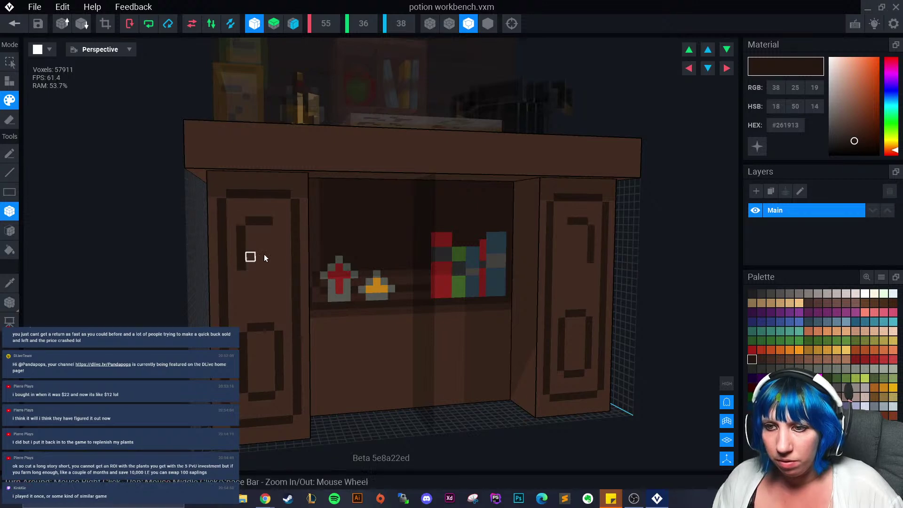
left_click_drag(277, 232, 276, 276)
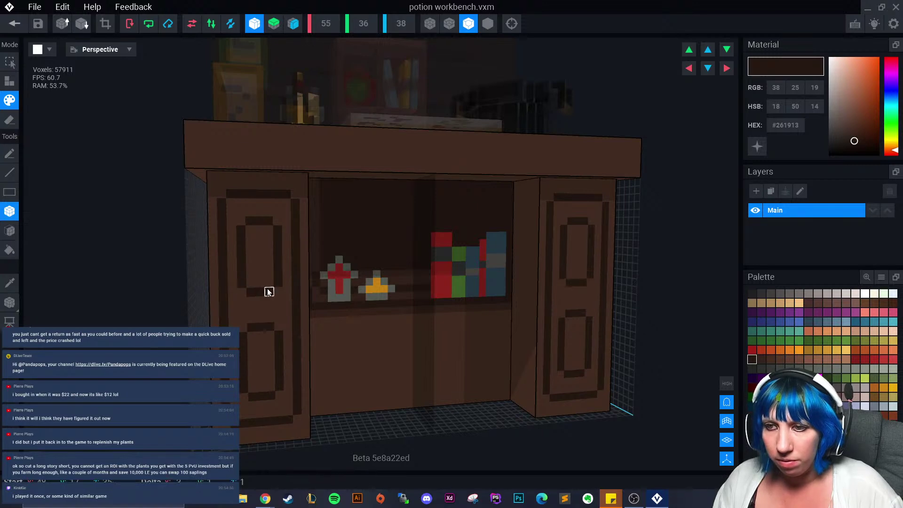
- Pick #35231B from the model and face-paint the area between the outer and inner panel outlines on both legs
left_click(306, 318, "alt")
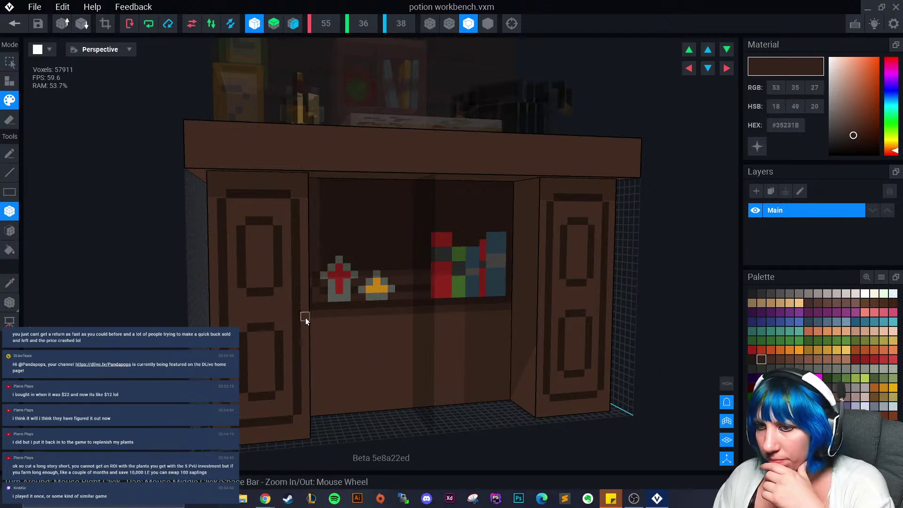
right_click_drag(305, 317, 251, 239)
right_click_drag(268, 283, 256, 325)
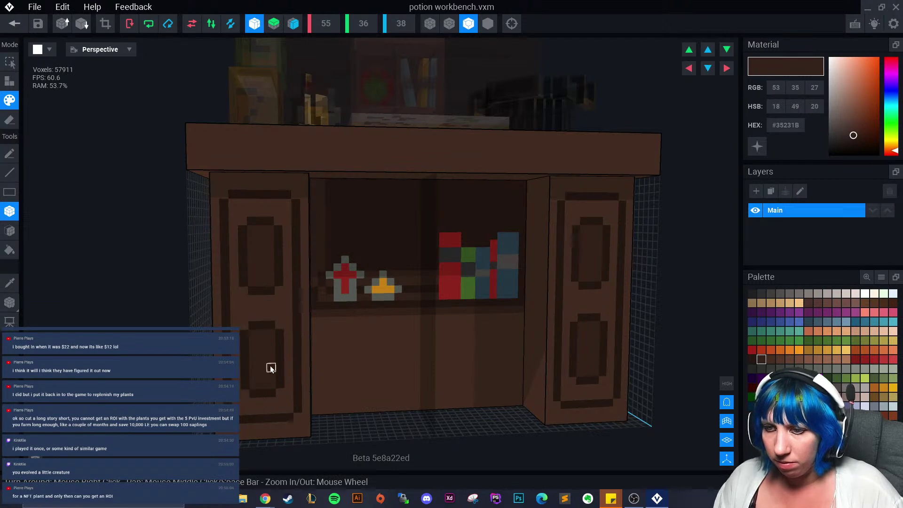
scroll(282, 376, "down", 3)
scroll(284, 374, "up", 3)
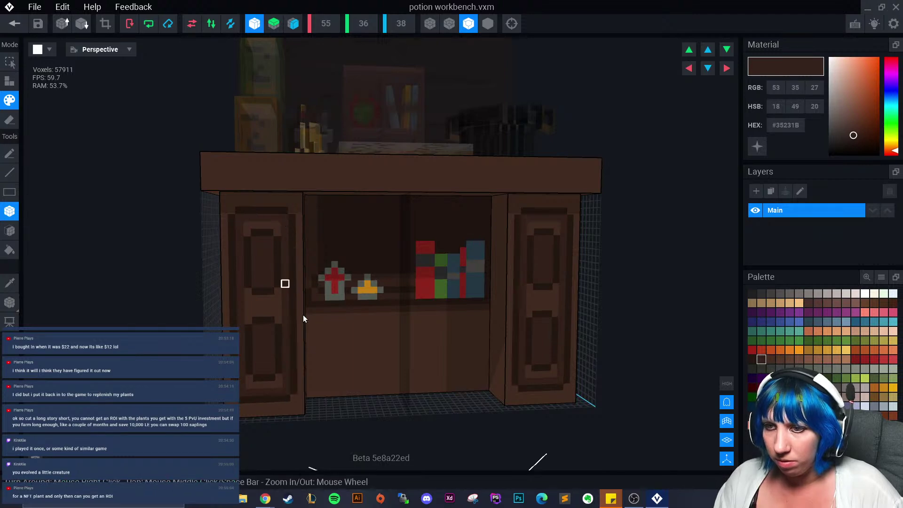
left_click(292, 366)
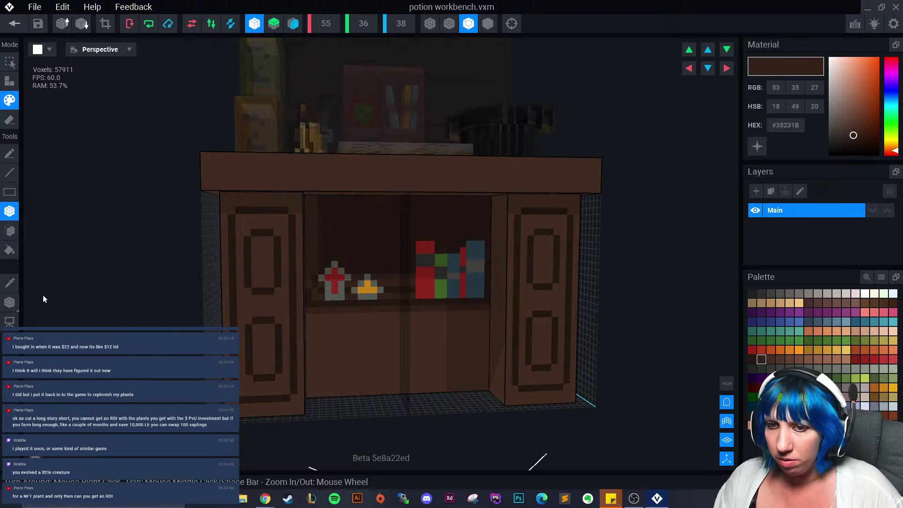
left_click(8, 237)
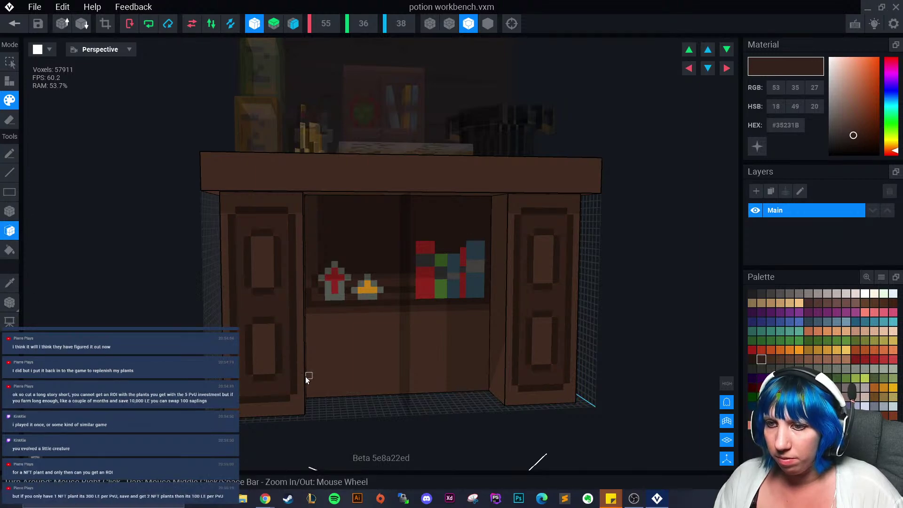
scroll(306, 377, "down", 2)
scroll(306, 381, "up", 4)
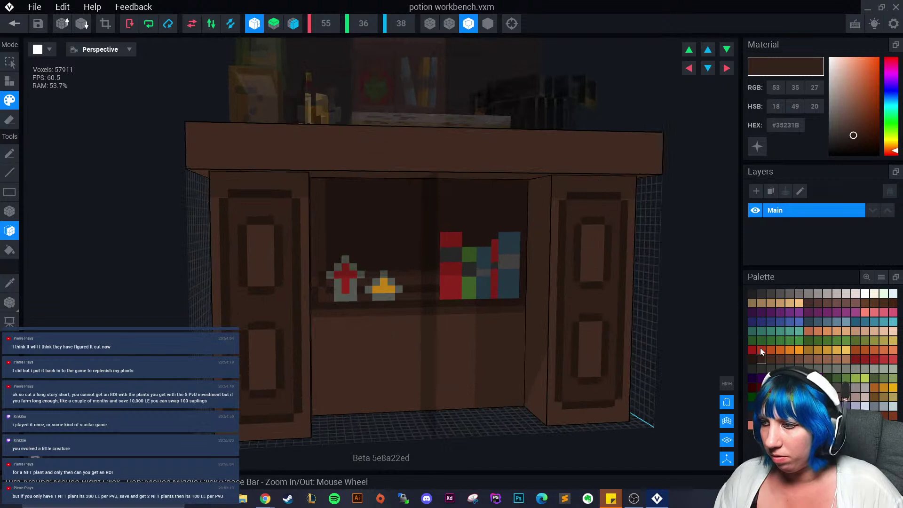
- Fill the centres of the small panels on both legs with #261913
left_click(752, 359)
scroll(340, 362, "down", 4)
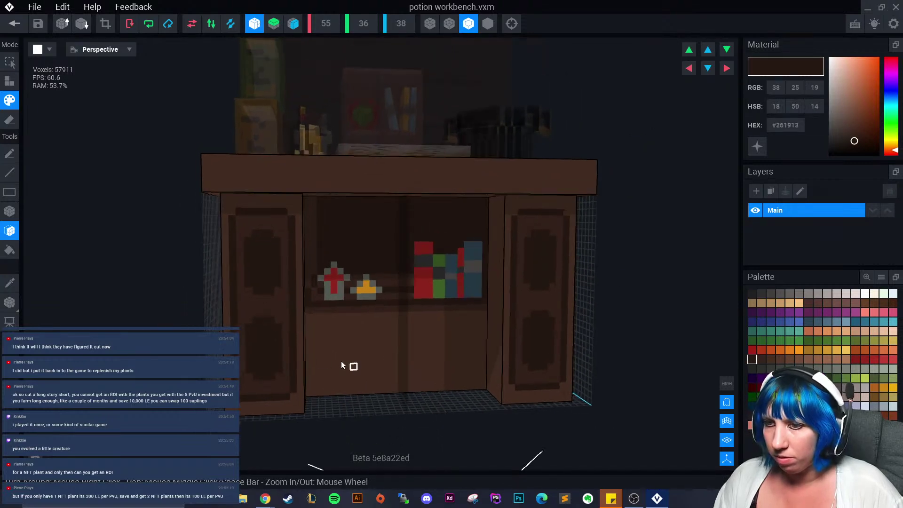
scroll(334, 385, "down", 1)
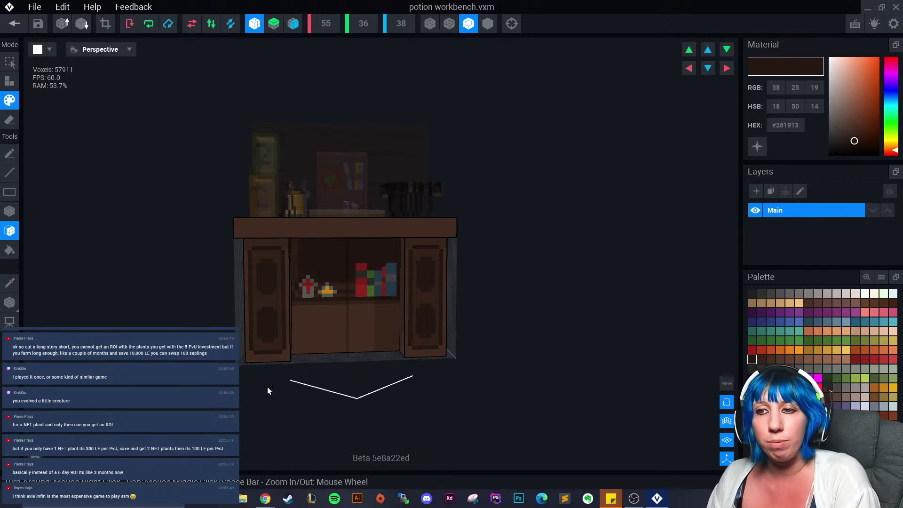
- Sample the leg's base brown #452E22 and repaint the area around the small panels with it
scroll(339, 368, "up", 5)
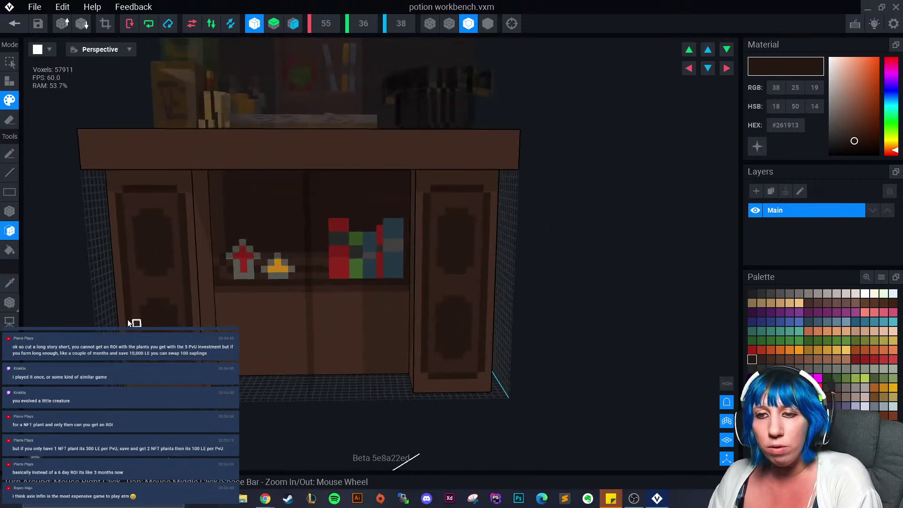
left_click(14, 282)
left_click(121, 292)
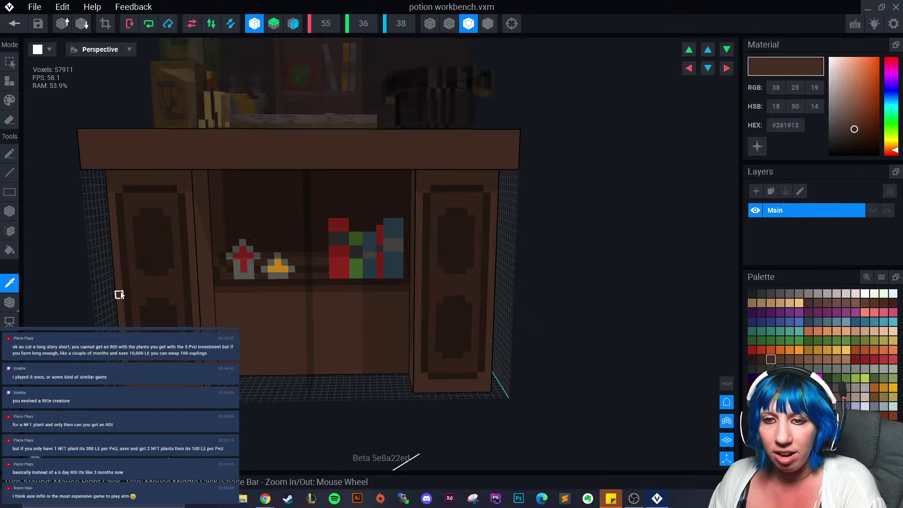
left_click(146, 286)
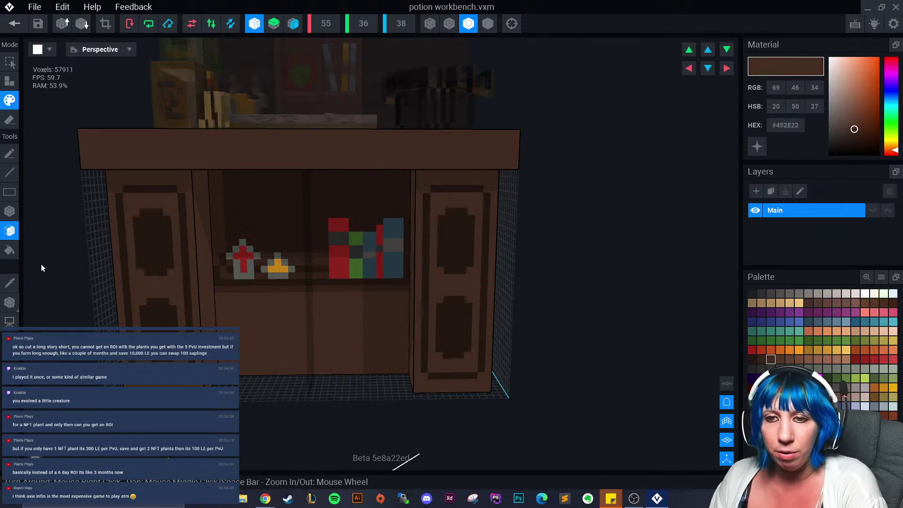
- Face-paint the small panel centres and the outer panel outlines on both front legs with #35231B
left_click(10, 282)
left_click(761, 360)
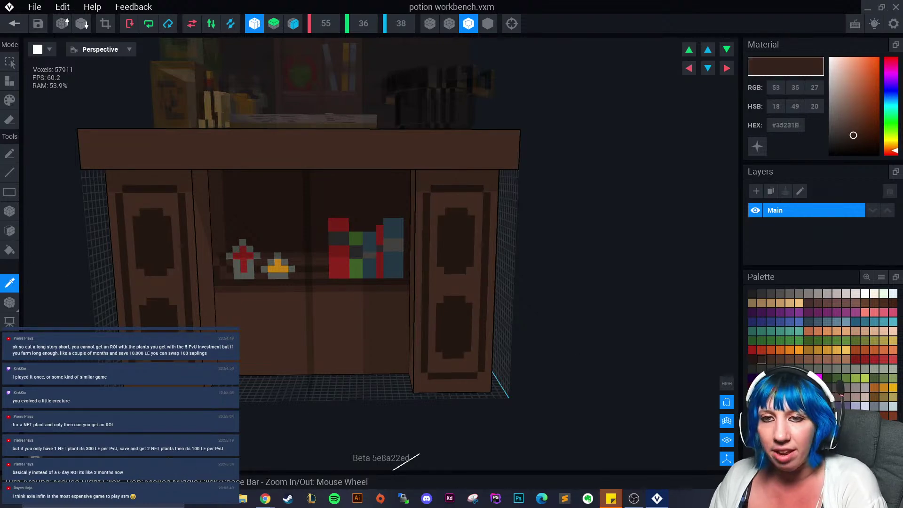
left_click(9, 230)
left_click(10, 101)
left_click(145, 246)
left_click(154, 316)
left_click(128, 320)
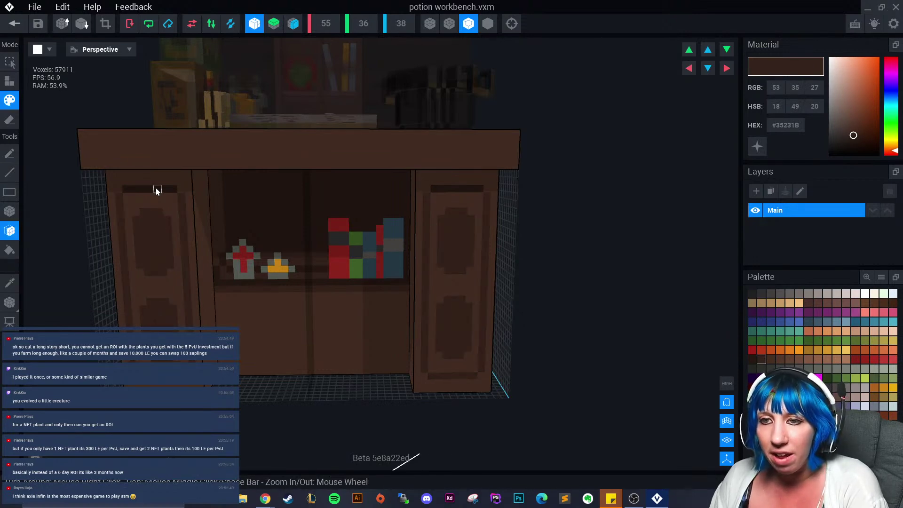
- Fill the area around the small panels inside the outer outlines on both legs with #261913
left_click(753, 360)
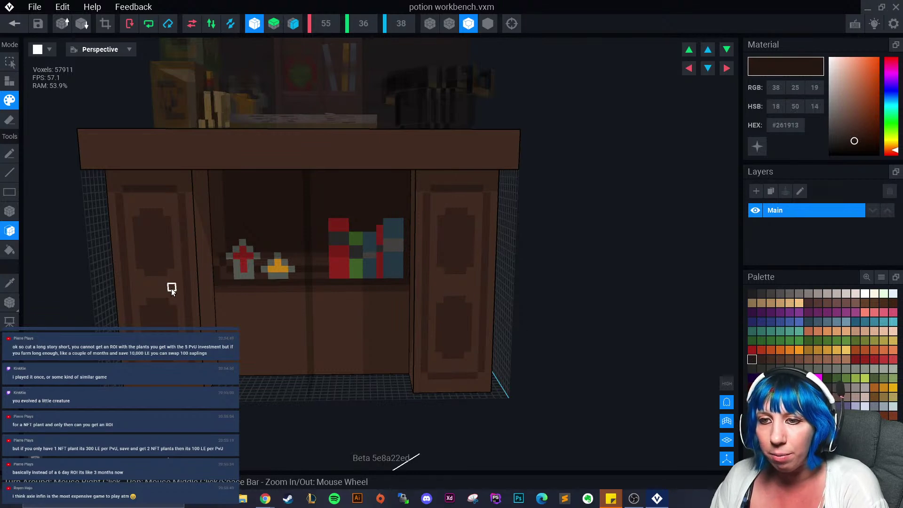
left_click(171, 289)
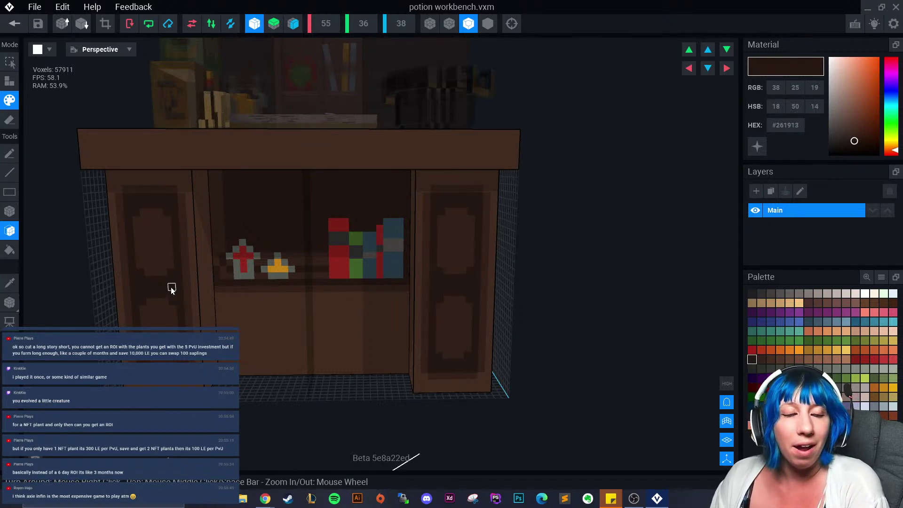
scroll(283, 347, "down", 5)
right_click_drag(230, 361, 202, 328)
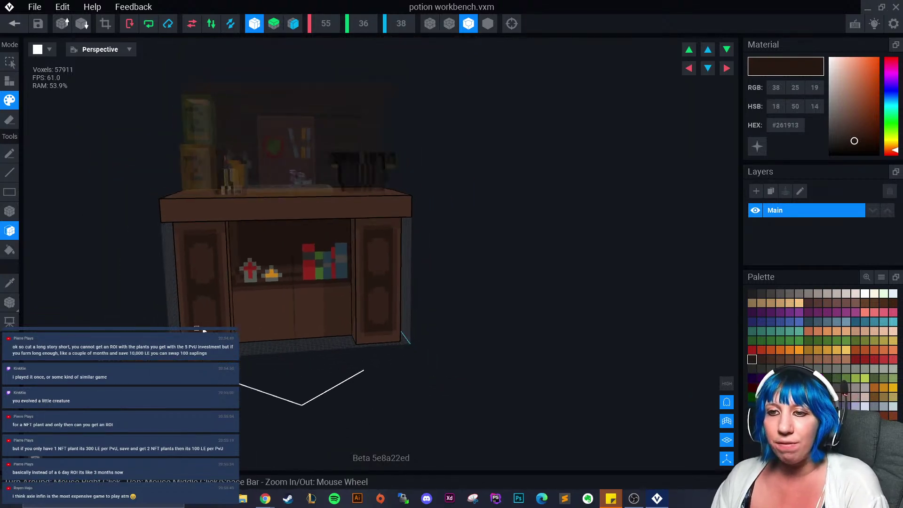
- Box-paint a long rectangular #35231B panel along the front edge of the tabletop, leaving a lighter border around it
scroll(201, 329, "up", 3)
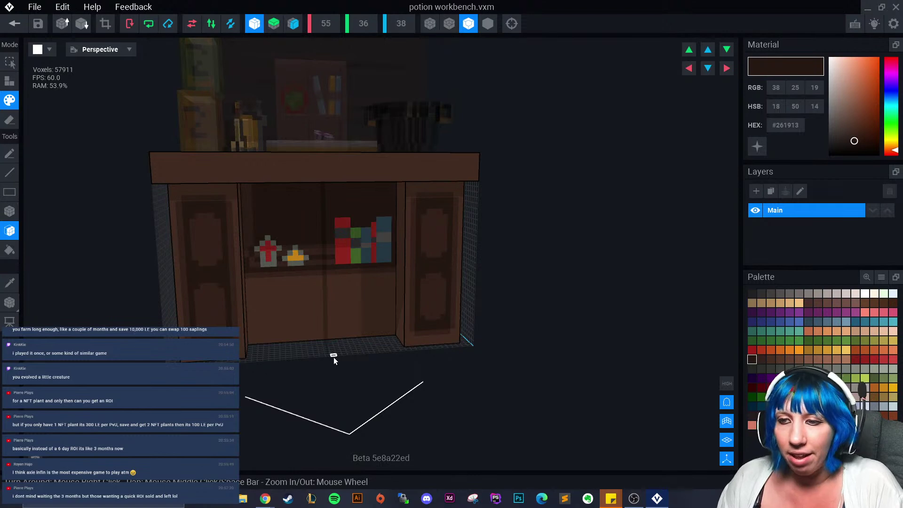
right_click_drag(334, 357, 376, 346)
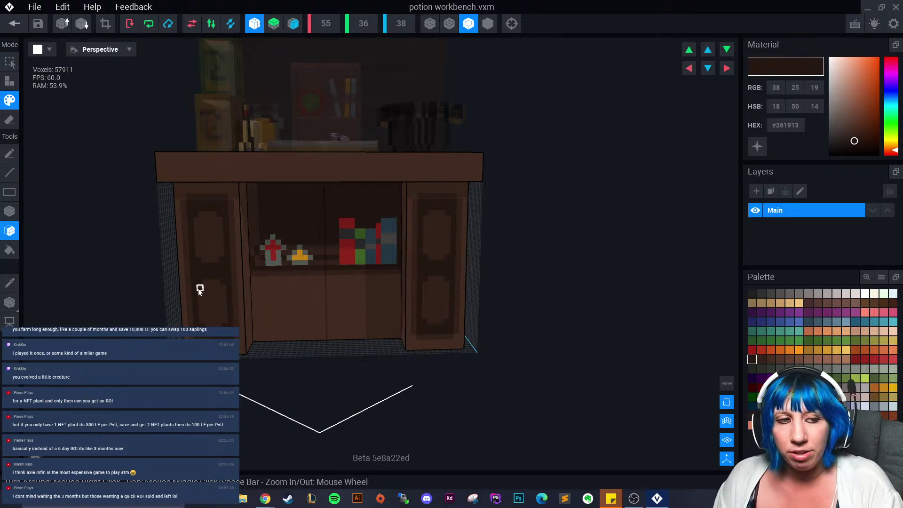
right_click_drag(317, 334, 323, 323)
scroll(147, 299, "up", 3)
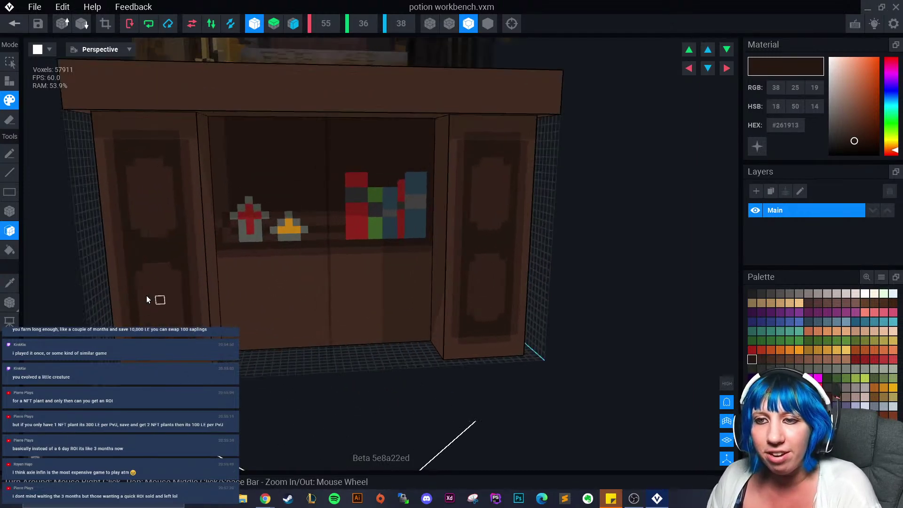
left_click(127, 224, "alt")
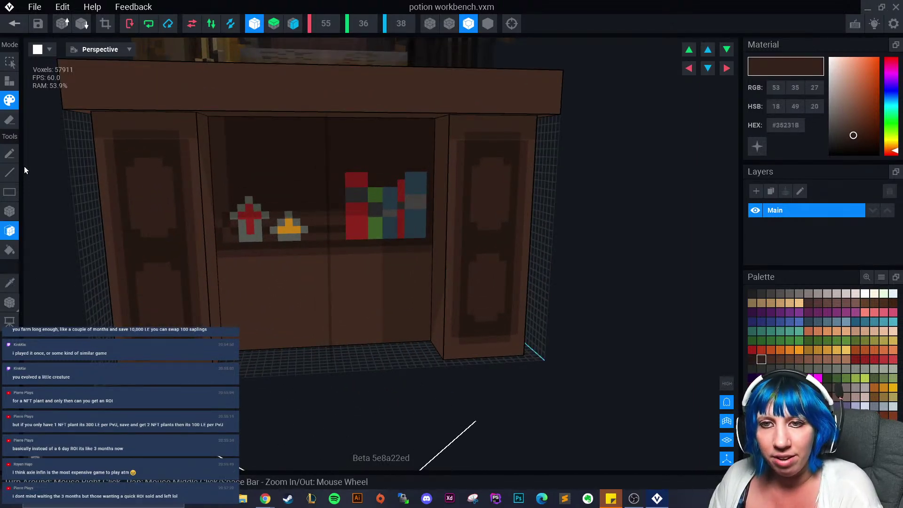
left_click(9, 211)
middle_click_drag(25, 87, 185, 224)
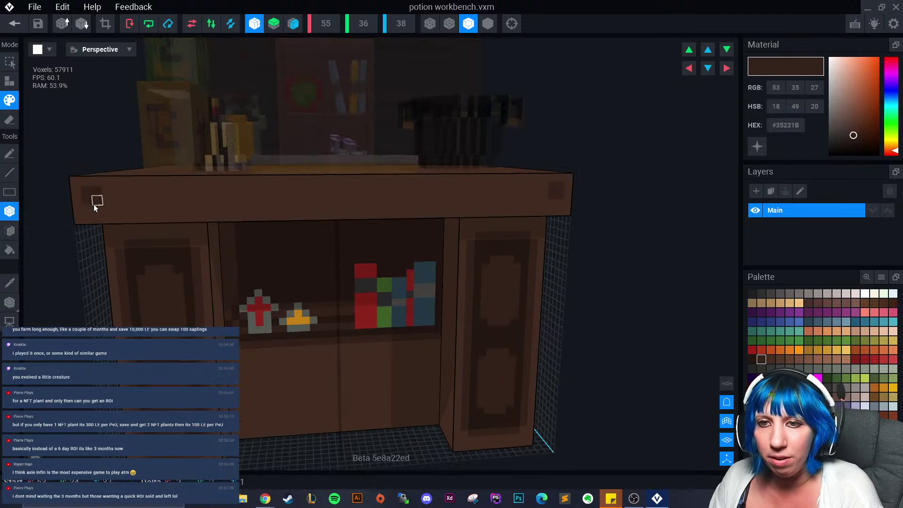
left_click_drag(89, 208, 345, 205)
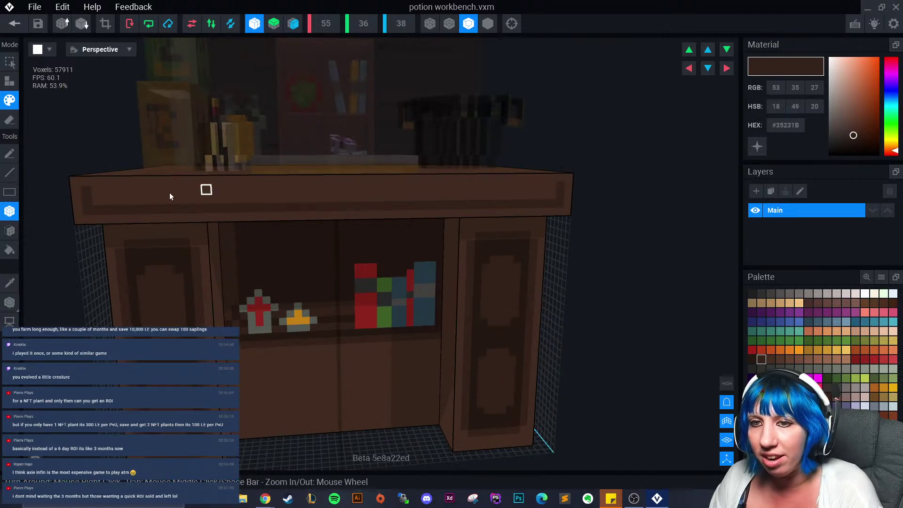
left_click_drag(96, 192, 393, 191)
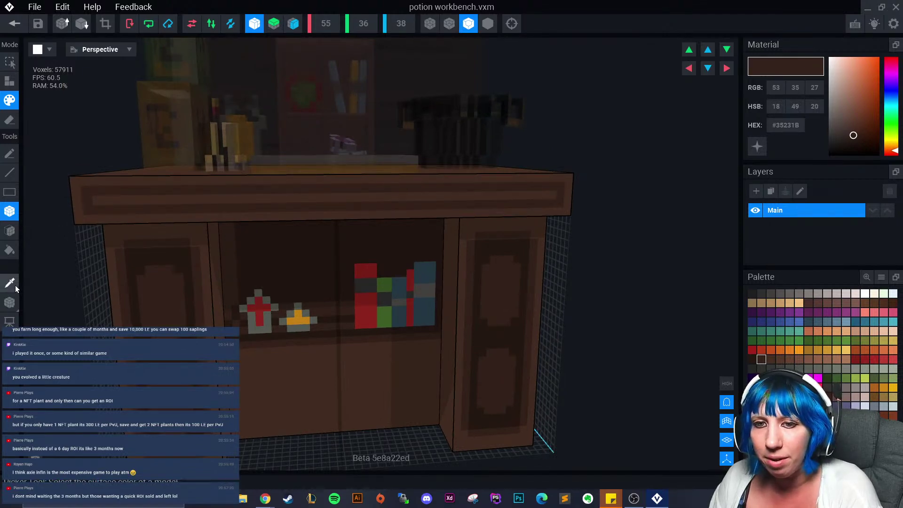
left_click_drag(94, 199, 374, 210)
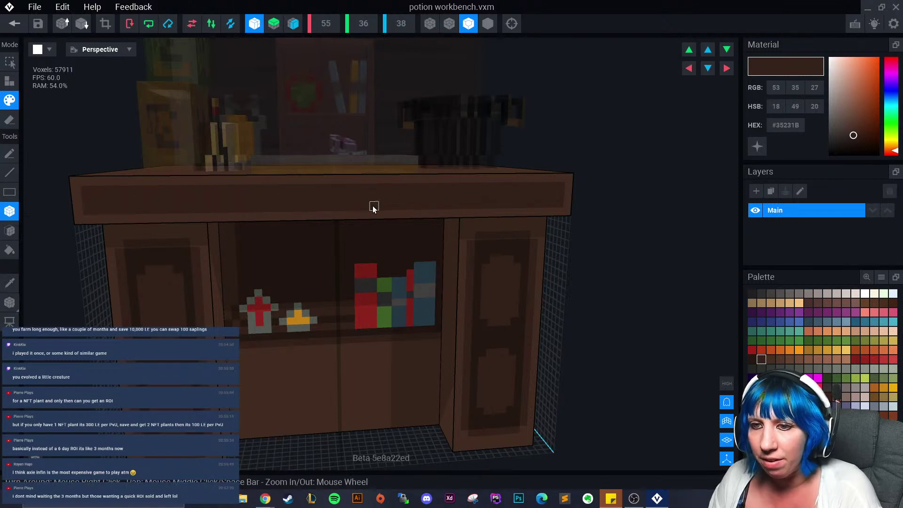
- Sample #261913 from a leg panel and paint a thin horizontal stripe inside the tabletop's front edge panel
left_click(9, 283)
left_click(124, 256)
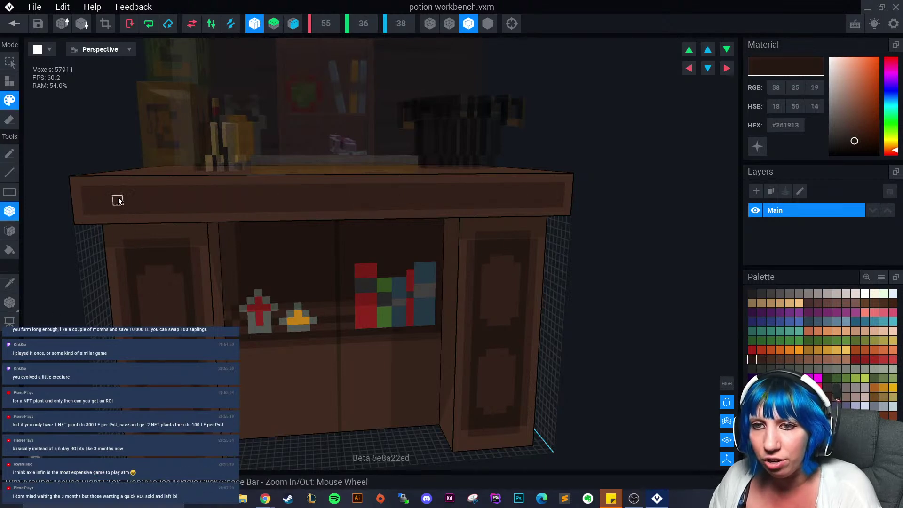
left_click_drag(97, 201, 383, 196)
scroll(296, 244, "down", 3)
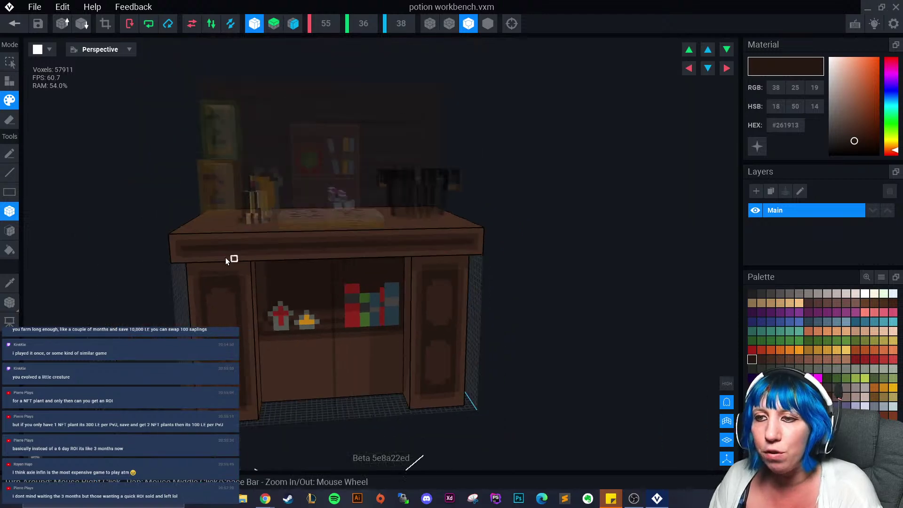
- Choose the bottle grey #464A44, undo the mirrored test stroke in the recess, and turn off X symmetry
right_click_drag(310, 252, 272, 325)
scroll(272, 325, "up", 6)
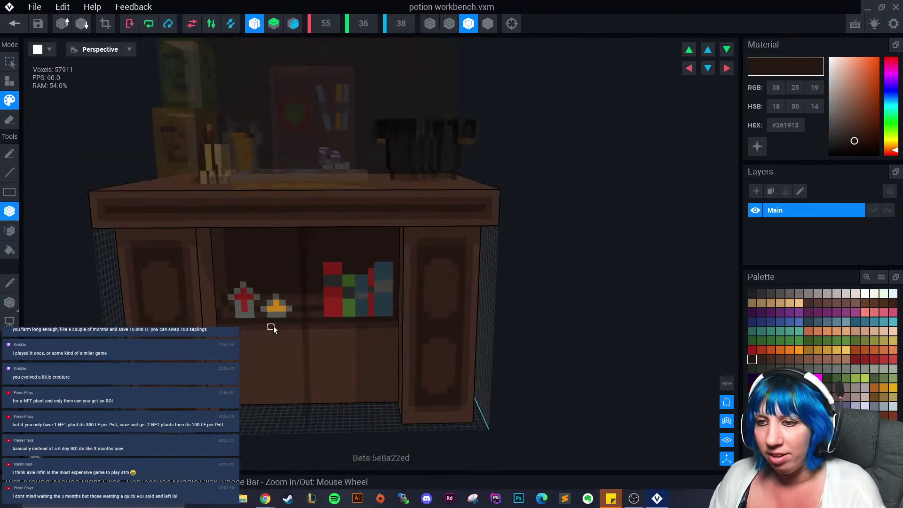
left_click(10, 282)
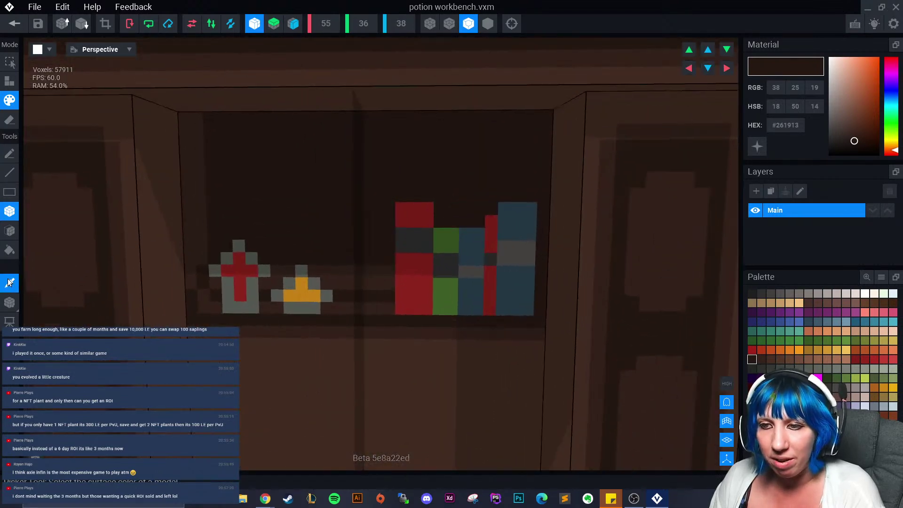
left_click(253, 307)
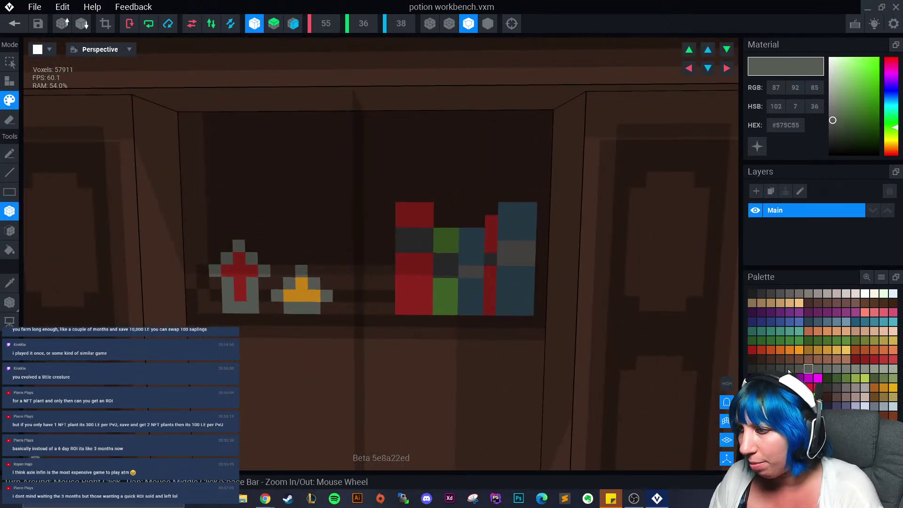
left_click(789, 368)
left_click_drag(299, 249, 310, 249)
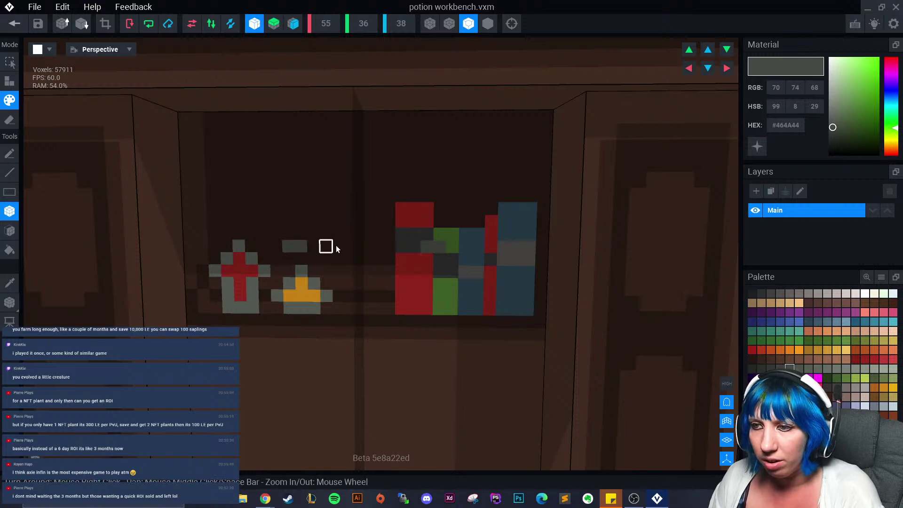
key("ctrl+z")
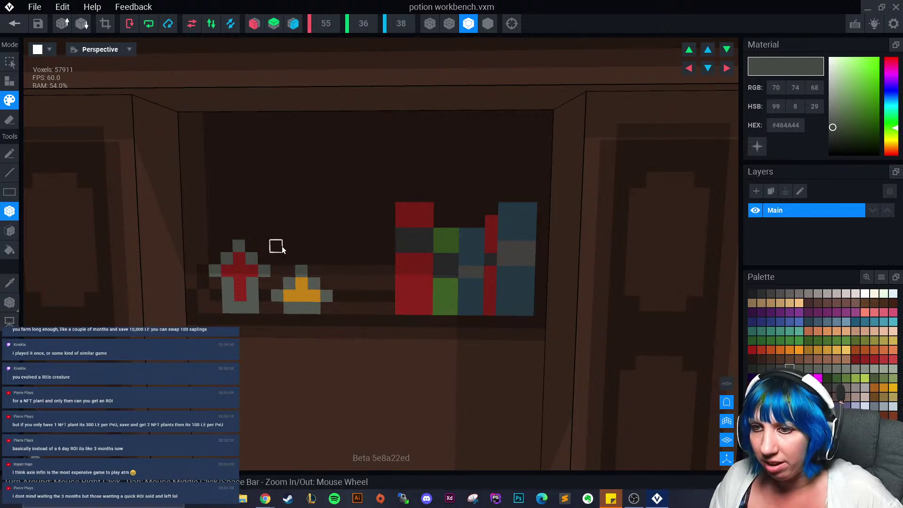
- Paint the #464A44 outline of a round bottle with a narrow neck above the red and yellow bottles in the recess
mouse_move(282, 249)
left_mouse_down()
mouse_move(298, 245)
mouse_move(262, 232)
mouse_move(262, 221)
left_mouse_up()
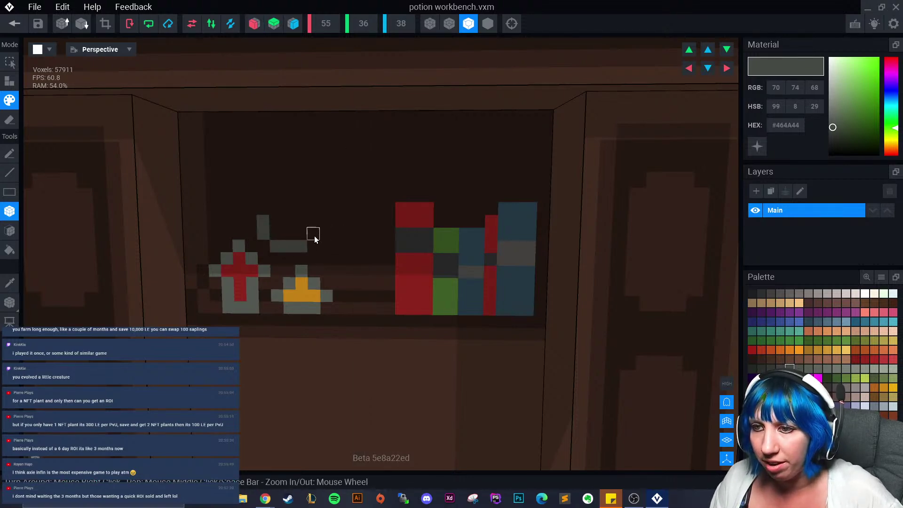
left_click_drag(314, 239, 312, 222)
left_click(274, 206)
left_click(298, 207)
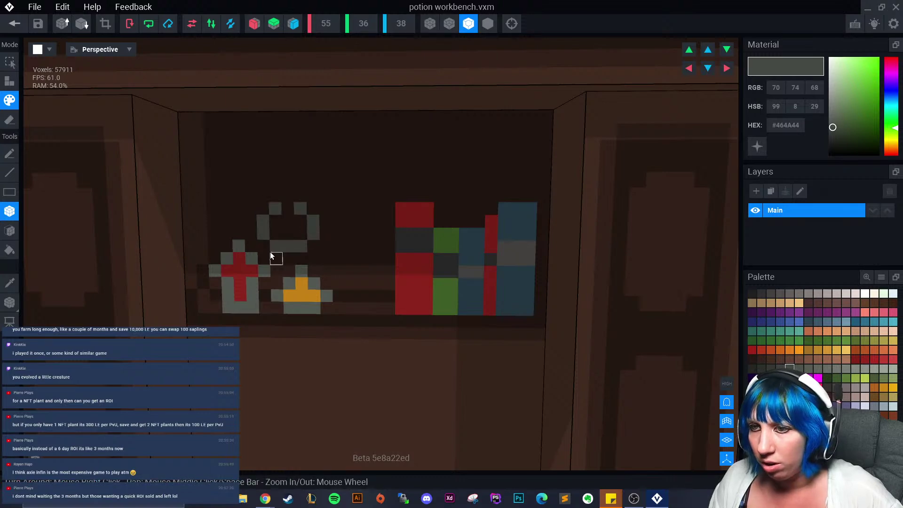
left_click(287, 195)
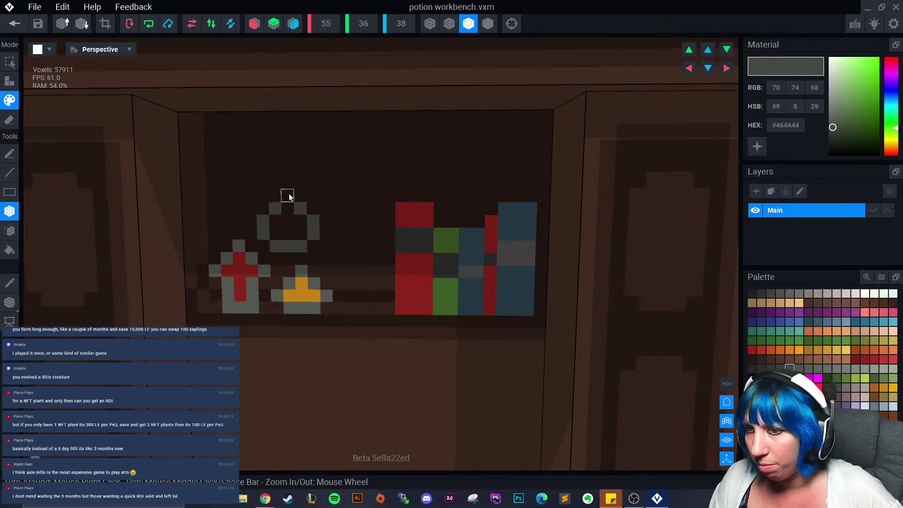
- Fill the inside of the new round bottle with the green #486E2C
left_click(856, 360)
mouse_move(276, 234)
left_mouse_down()
mouse_move(299, 234)
mouse_move(291, 208)
left_mouse_up()
left_click(288, 207)
left_click(827, 340)
right_click_drag(292, 207, 320, 296)
scroll(320, 295, "up", 3)
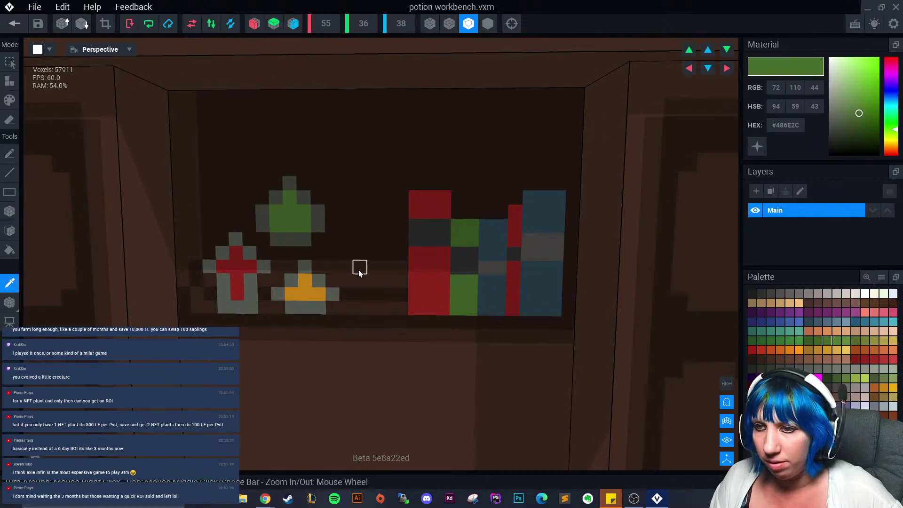
- Sample #35231B and paint a horizontal shelf strip across the recess's back wall, level with the green bottle's base
left_click(258, 241, "alt")
mouse_move(258, 240)
left_mouse_down()
mouse_move(220, 240)
mouse_move(392, 240)
left_mouse_up()
scroll(353, 327, "down", 6)
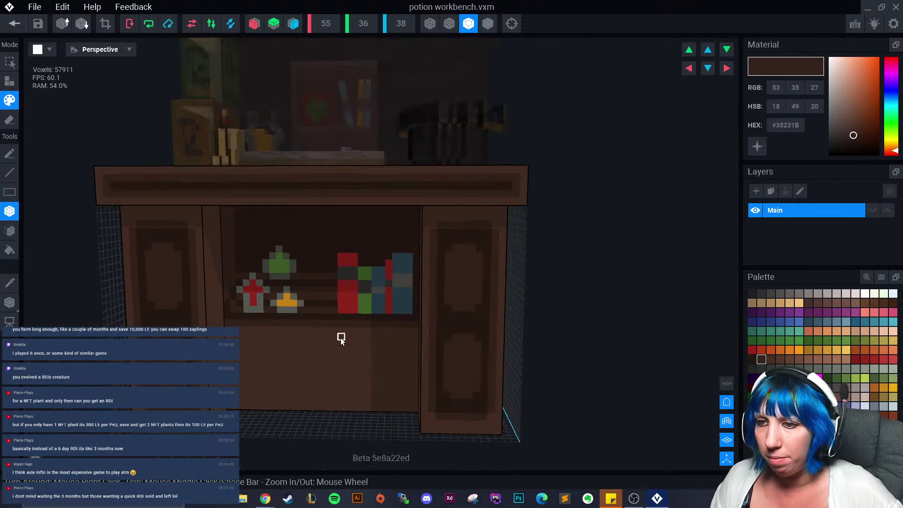
- Sample the bottle grey #464A44 and outline a tall narrow bottle with a neck between the green bottle and the books
scroll(338, 343, "up", 5)
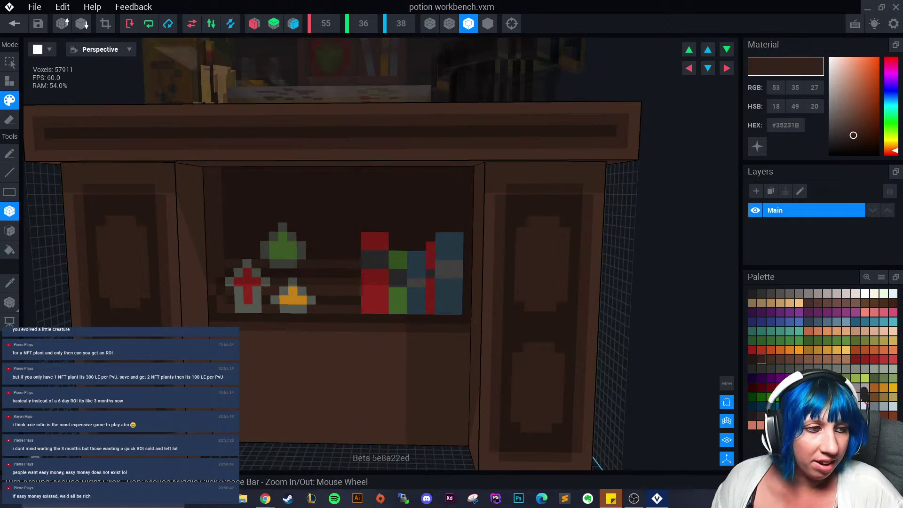
scroll(337, 306, "up", 5)
key("alt")
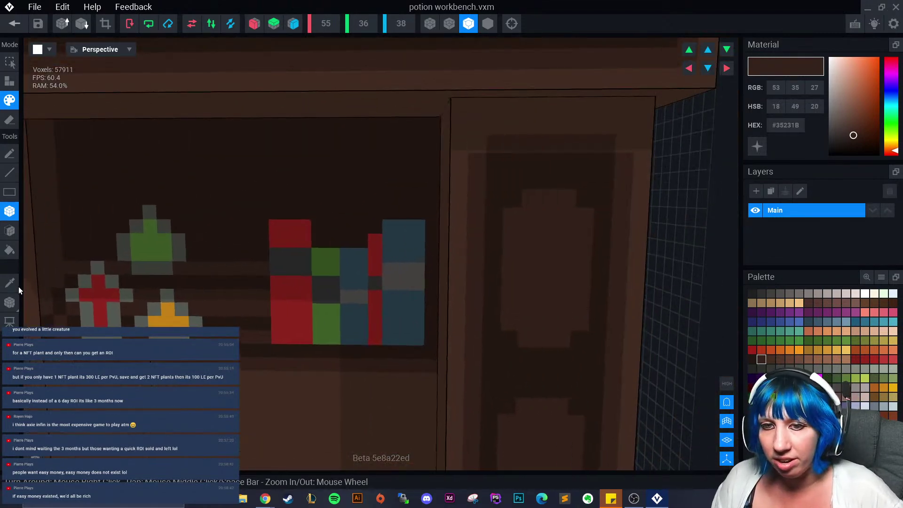
left_click(144, 266, "alt")
left_click(205, 277)
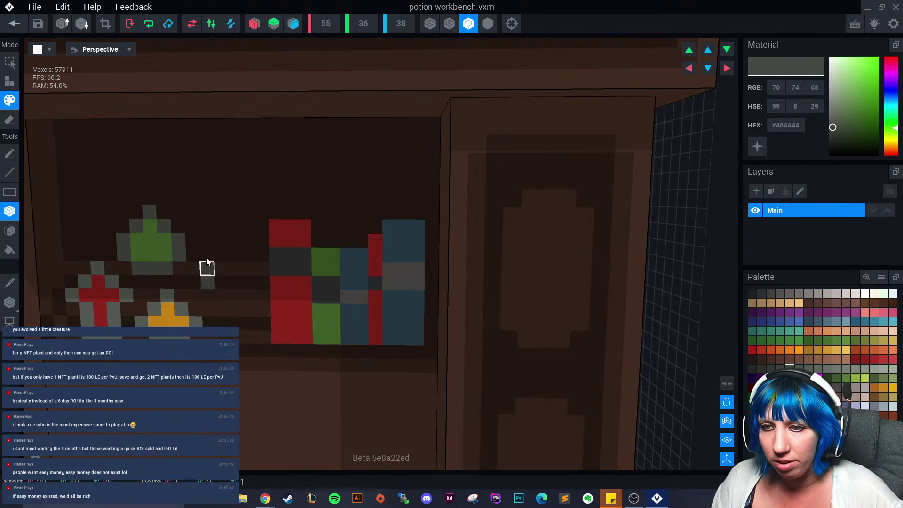
mouse_move(215, 281)
left_mouse_down()
mouse_move(234, 282)
mouse_move(230, 238)
left_mouse_up()
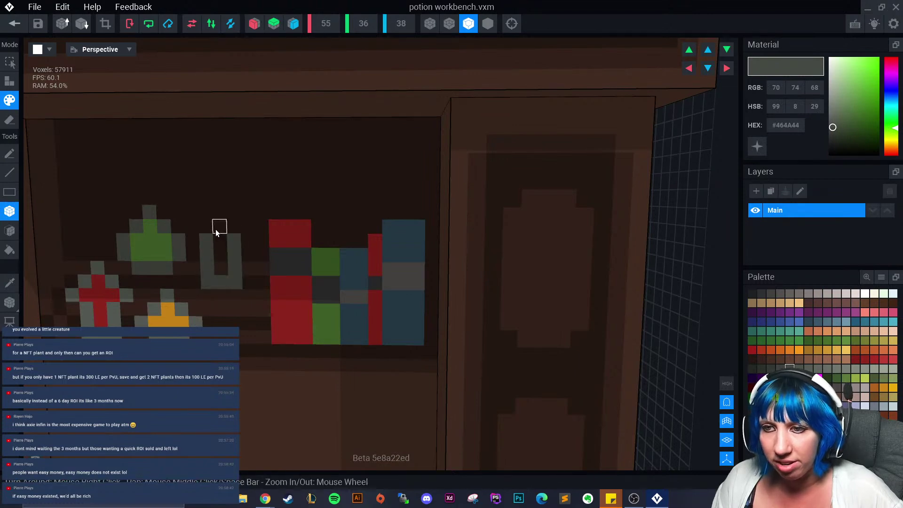
left_click(214, 228)
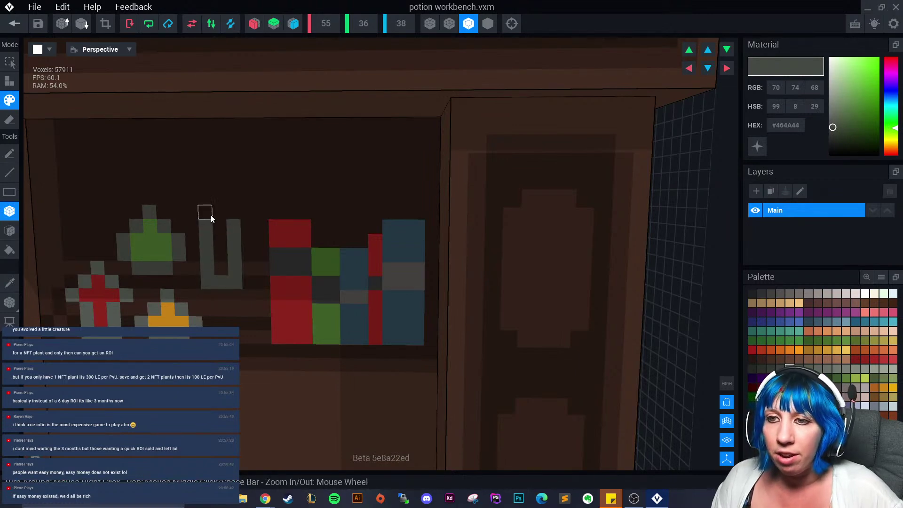
left_click(218, 215)
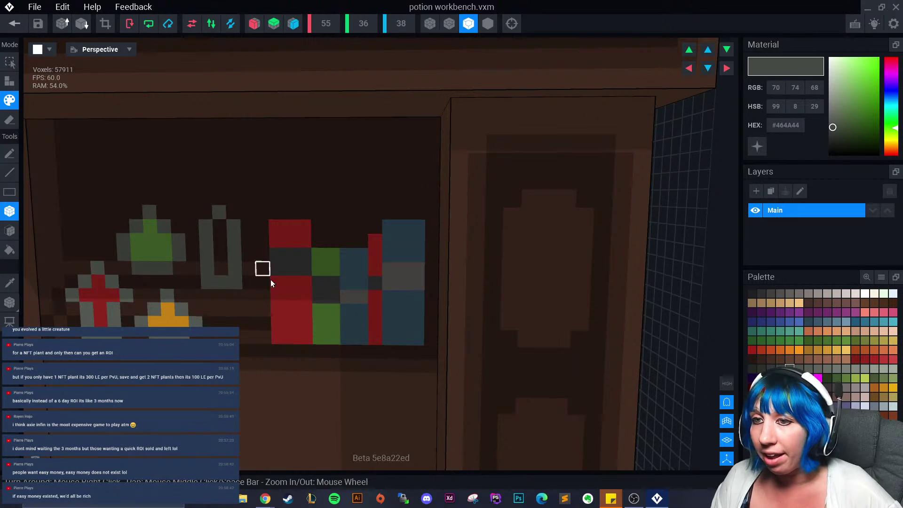
- Fill the tall narrow bottle with #CE8716 sampled from the small yellow bottle
left_click(855, 350)
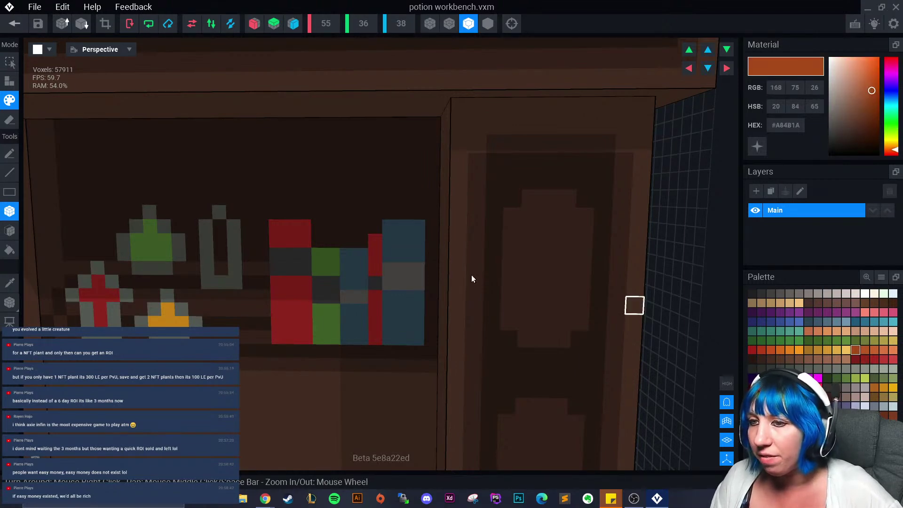
left_click_drag(226, 230, 225, 268)
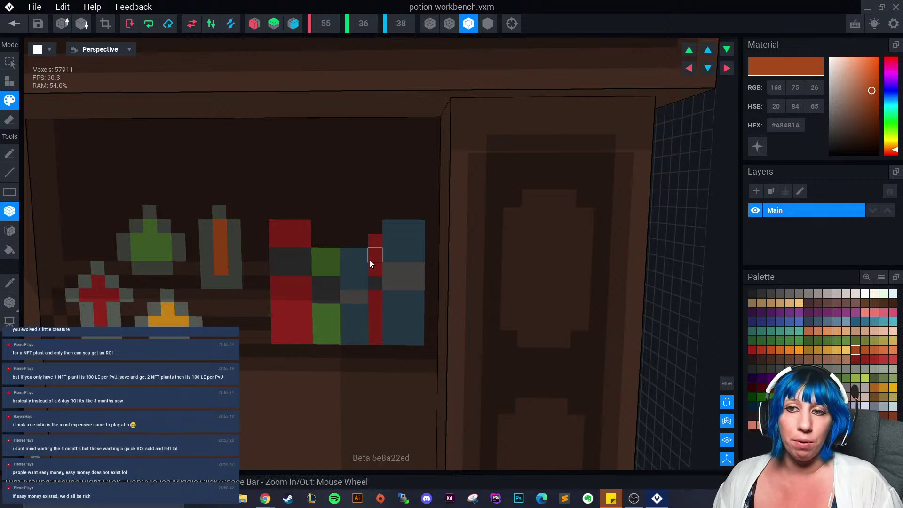
left_click(10, 282)
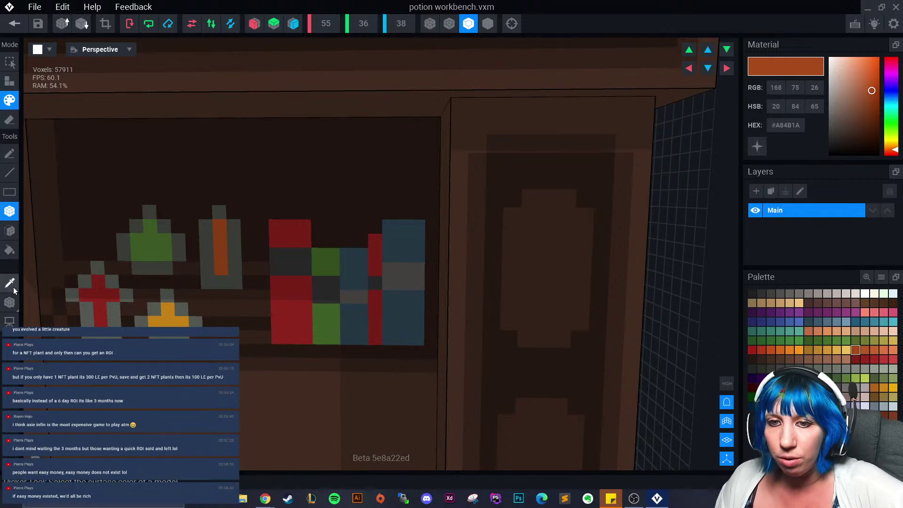
left_click(173, 316)
left_click_drag(222, 227, 219, 270)
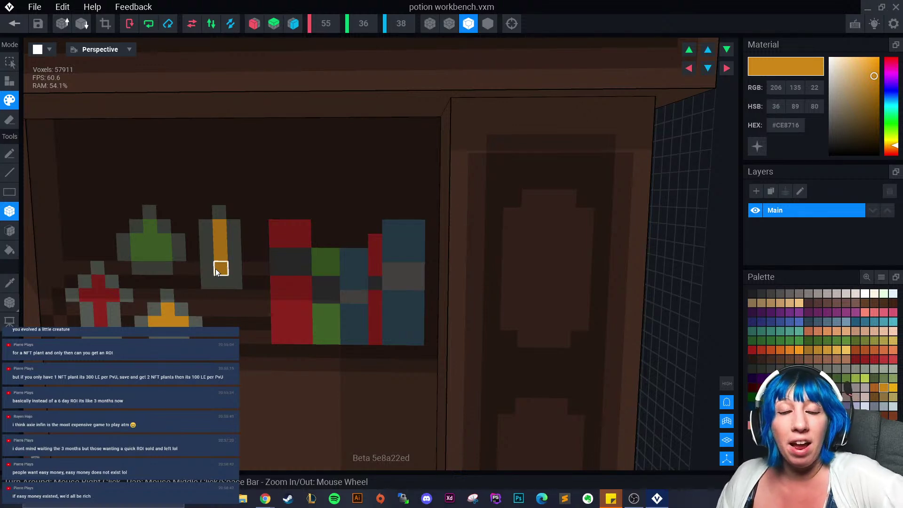
scroll(222, 281, "down", 5)
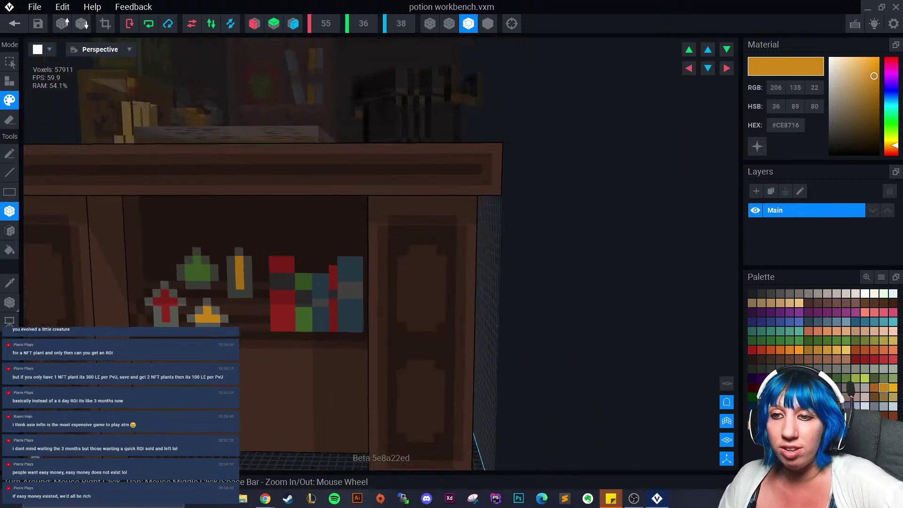
- Sample #2C4353 from a blue book and paint a tall book rising above and behind the red book
left_click(9, 282)
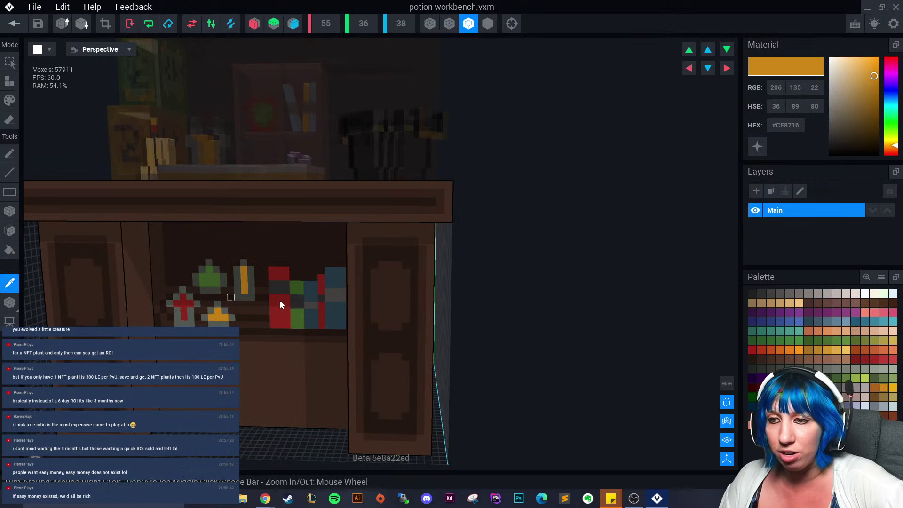
left_click(308, 297)
mouse_move(270, 277)
left_mouse_down()
mouse_move(262, 242)
mouse_move(276, 244)
left_mouse_up()
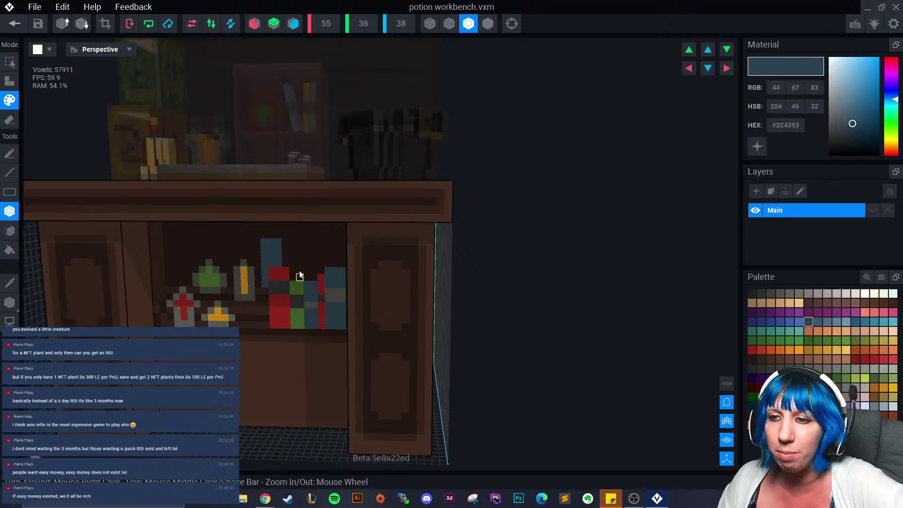
left_click(269, 237)
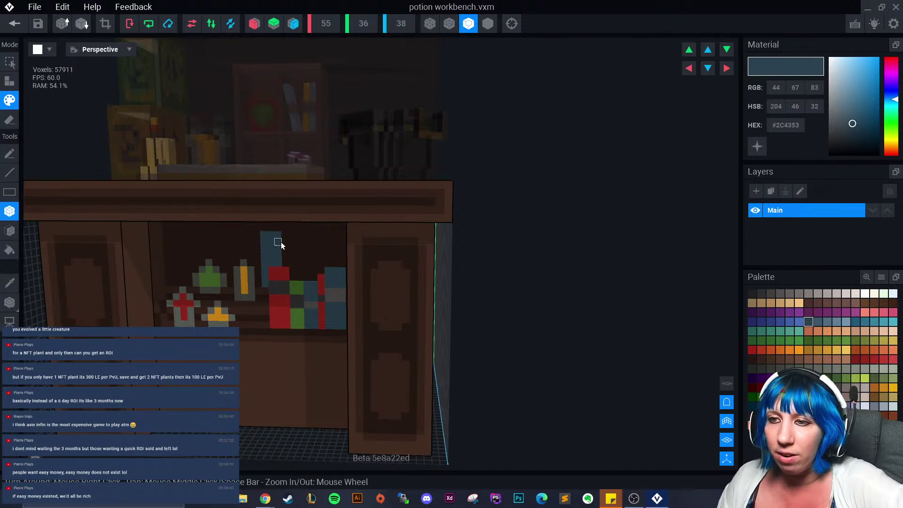
- Paint a second tall book in the lighter blue #3D576A directly beside the dark blue one, redoing the first attempt
scroll(225, 264, "up", 5)
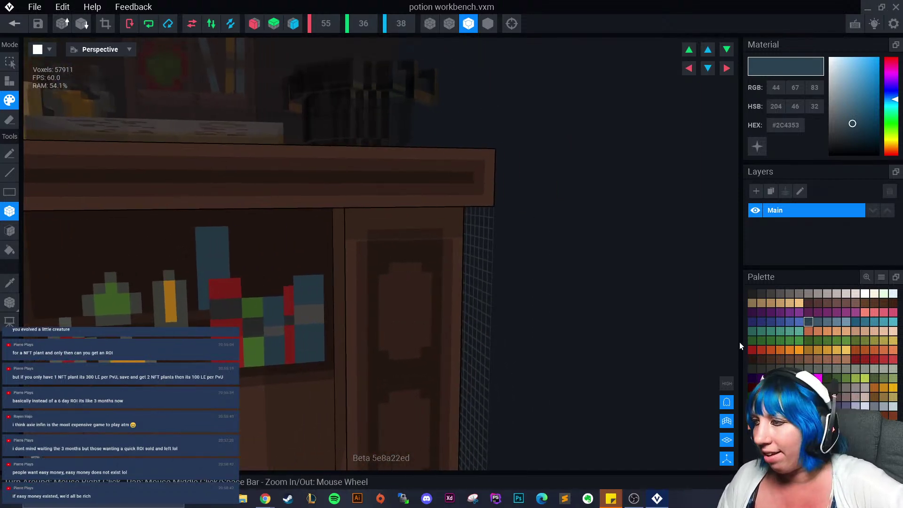
left_click(816, 321)
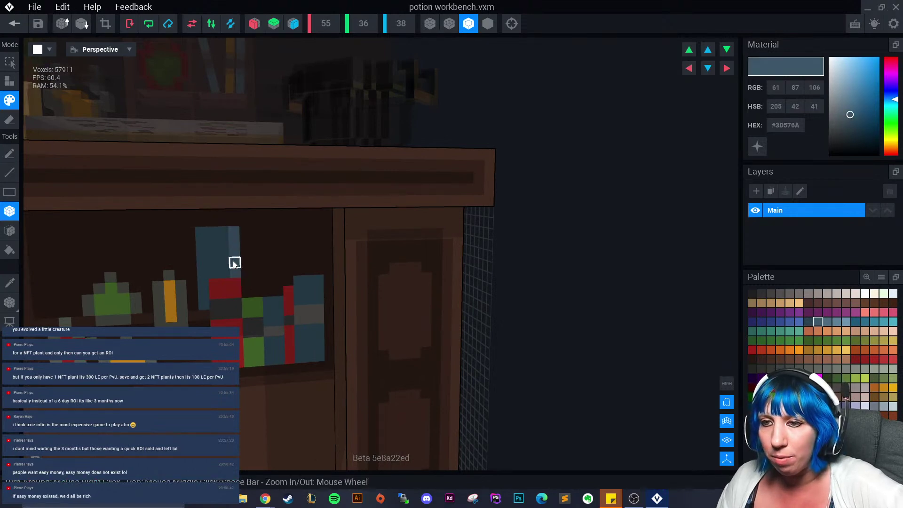
right_click_drag(232, 261, 236, 236)
left_click(243, 237)
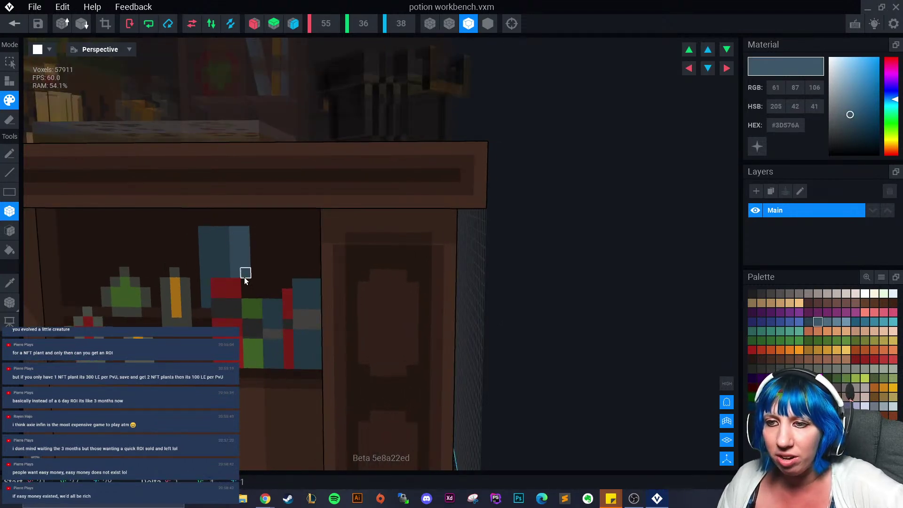
scroll(254, 287, "up", 4)
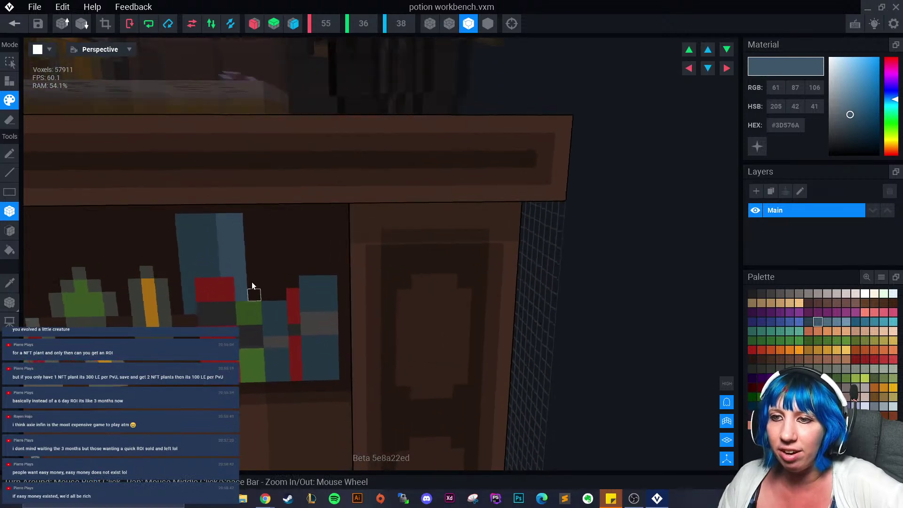
key("ctrl+z")
key("ctrl+z")
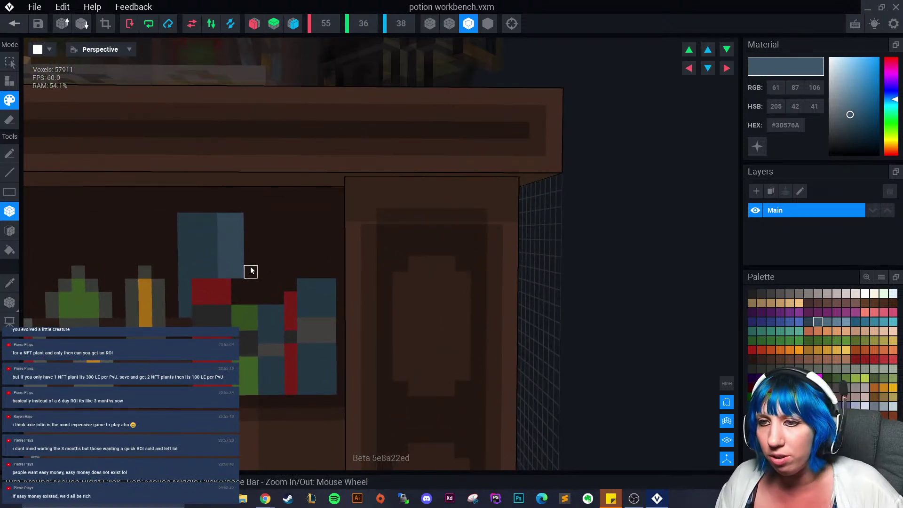
key("ctrl+z")
key("ctrl+z")
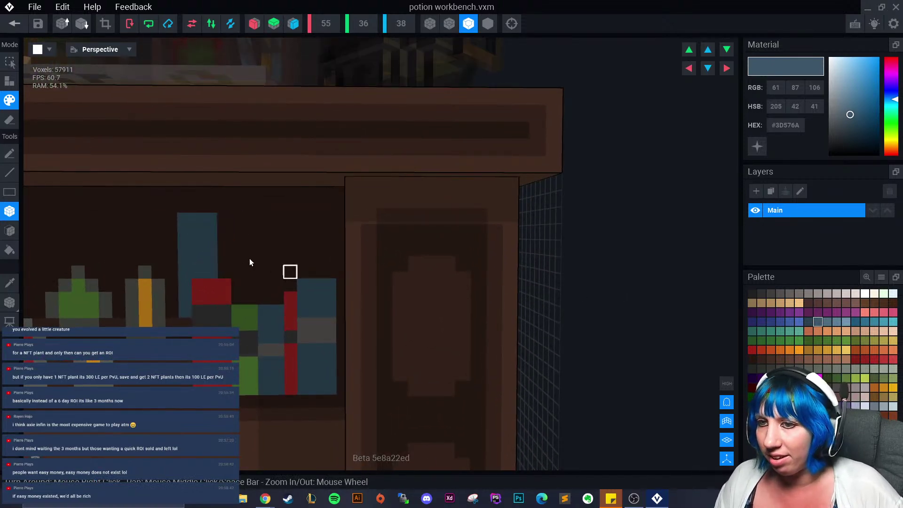
left_click_drag(222, 215, 249, 278)
right_click_drag(242, 294, 253, 337)
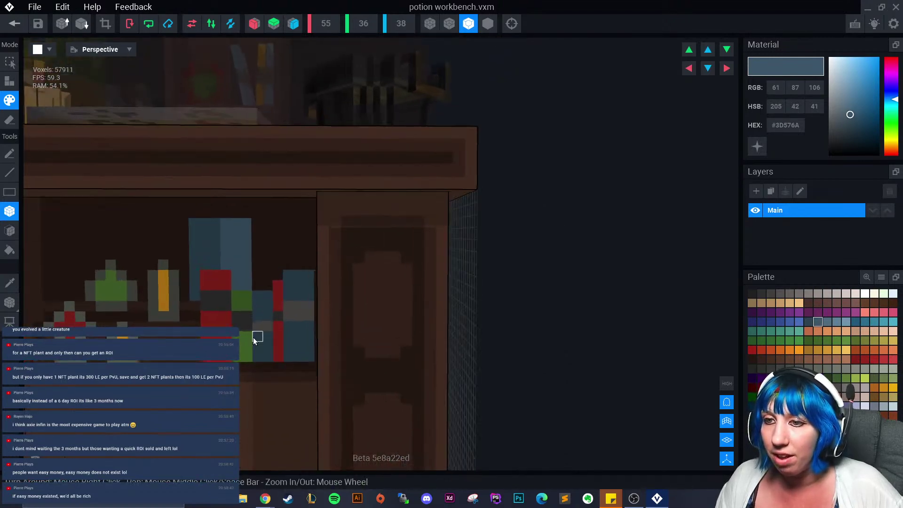
- Paint a green book above the front row in the green book's sampled colour, and add a #302F2F band across it
left_click(11, 288)
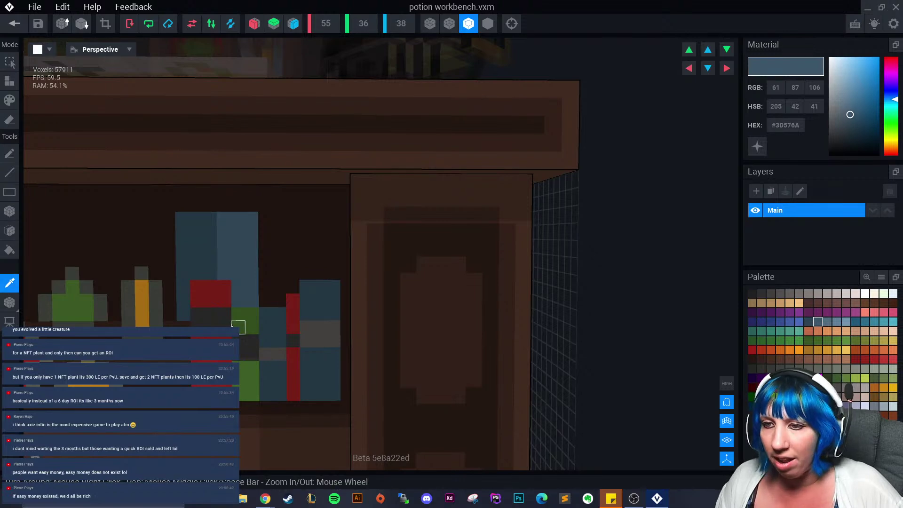
left_click(238, 325)
mouse_move(267, 238)
left_mouse_down()
mouse_move(277, 298)
mouse_move(281, 238)
left_mouse_up()
key("ctrl+z")
key("ctrl+z")
mouse_move(277, 299)
left_mouse_down()
mouse_move(278, 263)
mouse_move(292, 288)
left_mouse_up()
left_click(10, 284)
left_click(250, 345)
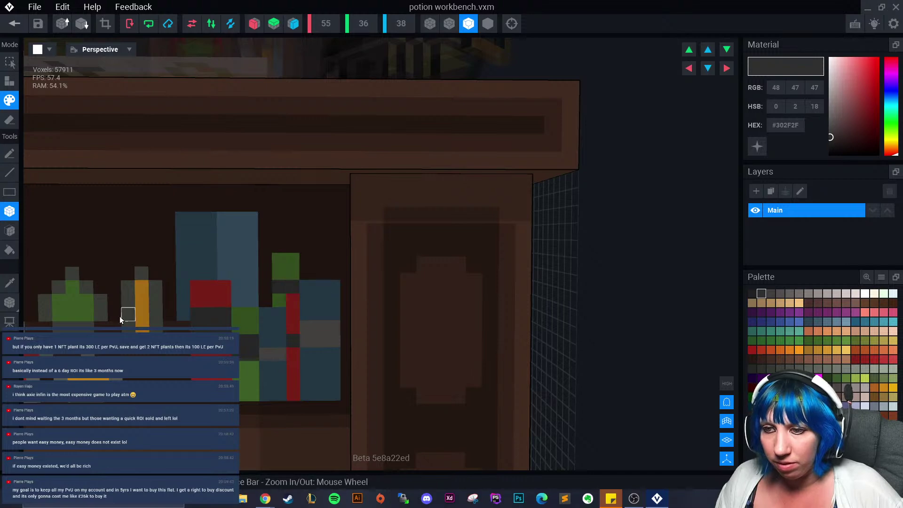
- Paint a #534F4E band across both tall blue books and darken its part on the dark blue book with #423F3E
left_click(9, 282)
left_click(268, 356)
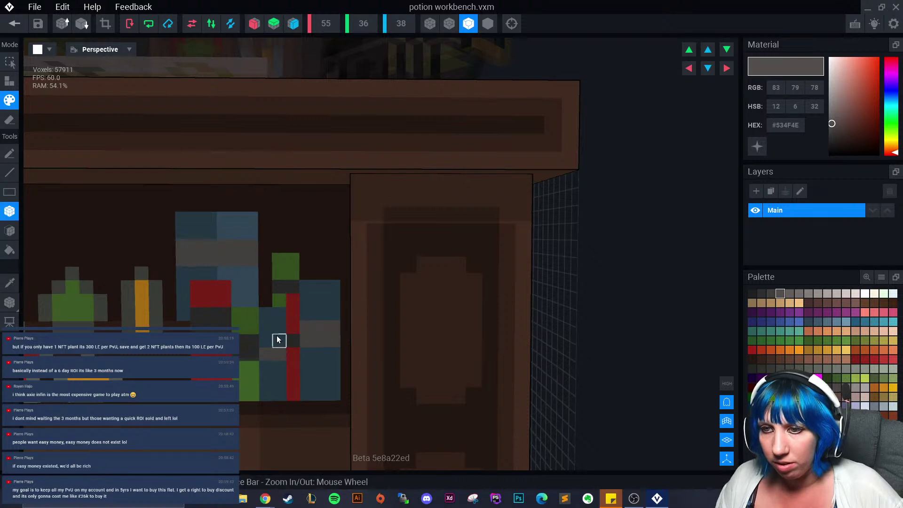
scroll(278, 338, "down", 1)
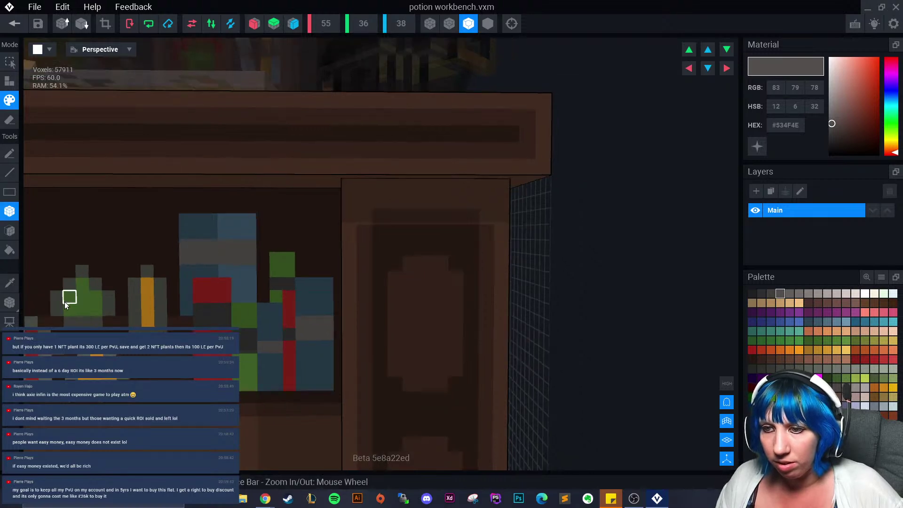
left_click(770, 293)
scroll(317, 359, "down", 5)
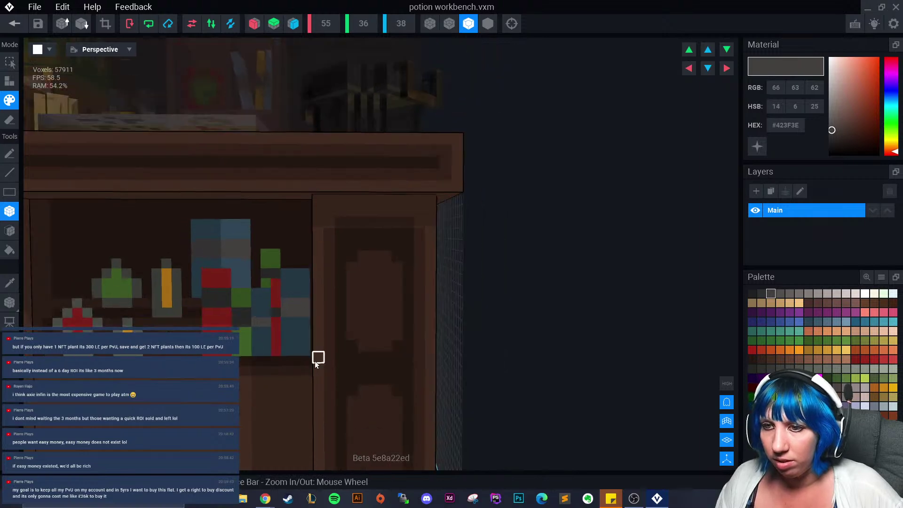
- Examine the painted bottles, books and leg panels on the workbench's front from several distances and angles
scroll(280, 360, "down", 2)
right_click_drag(280, 359, 230, 353)
scroll(242, 365, "down", 2)
scroll(230, 353, "up", 2)
scroll(231, 355, "up", 2)
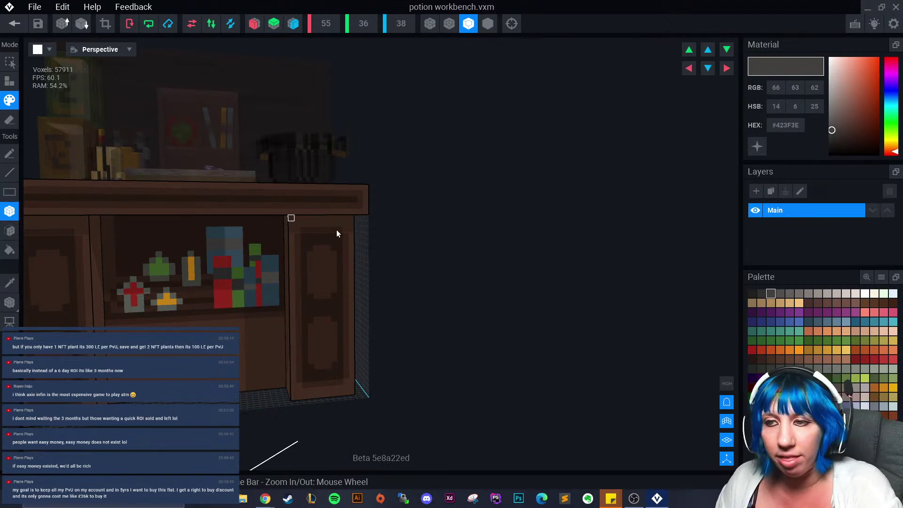
scroll(337, 234, "up", 5)
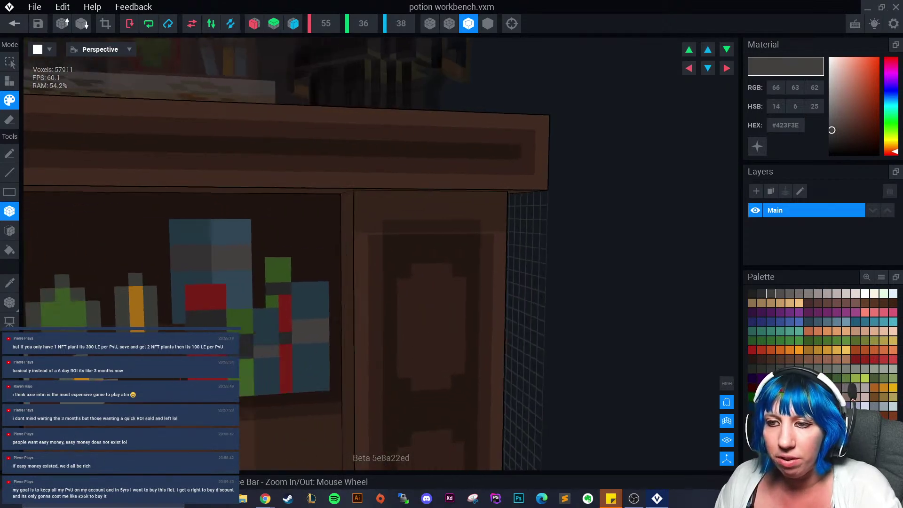
scroll(312, 304, "down", 5)
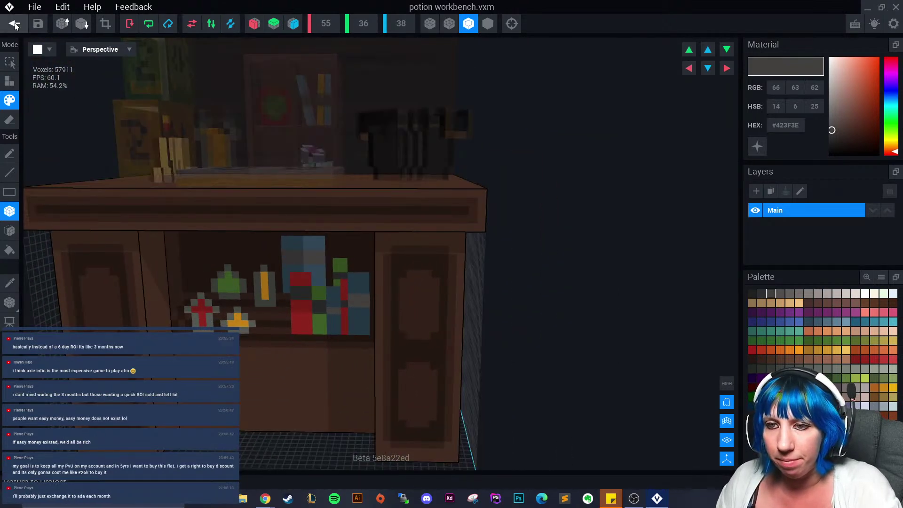
right_click_drag(262, 360, 261, 360)
middle_click_drag(262, 361, 264, 271)
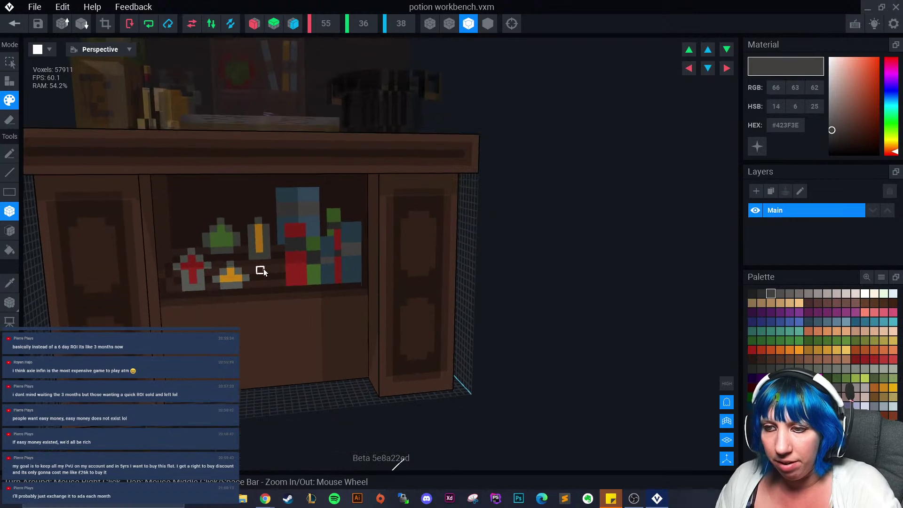
- Close the potion workbench model and return to the assembled workbench asset
right_click_drag(262, 271, 259, 266)
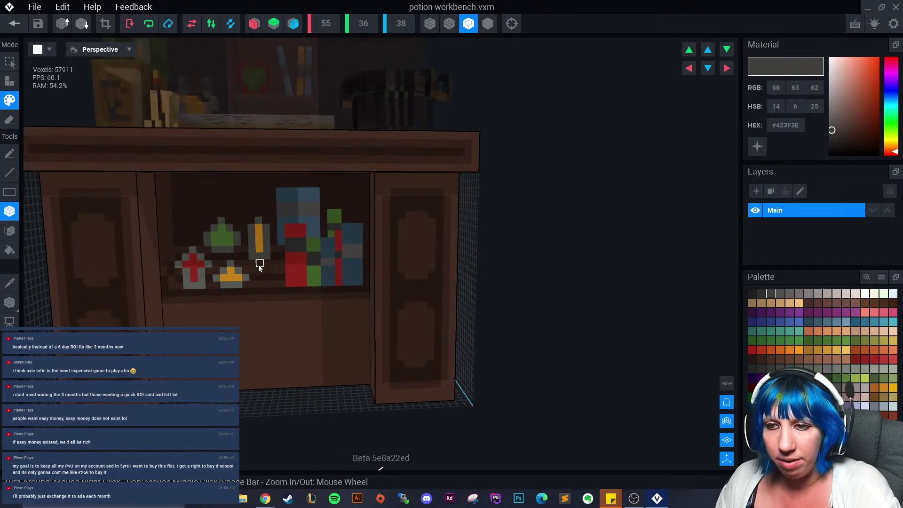
left_click(14, 23)
left_click(437, 181)
- Examine the assembled workbench, its desktop props and the painted front recess from several distances and angles
right_click_drag(455, 170, 437, 163)
scroll(467, 137, "up", 5)
scroll(440, 153, "down", 5)
scroll(440, 168, "up", 3)
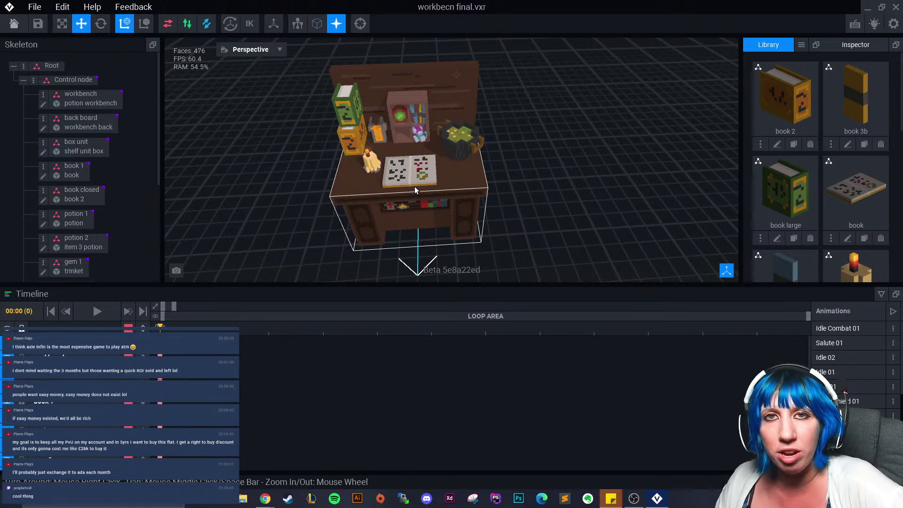
right_click_drag(414, 187, 477, 192)
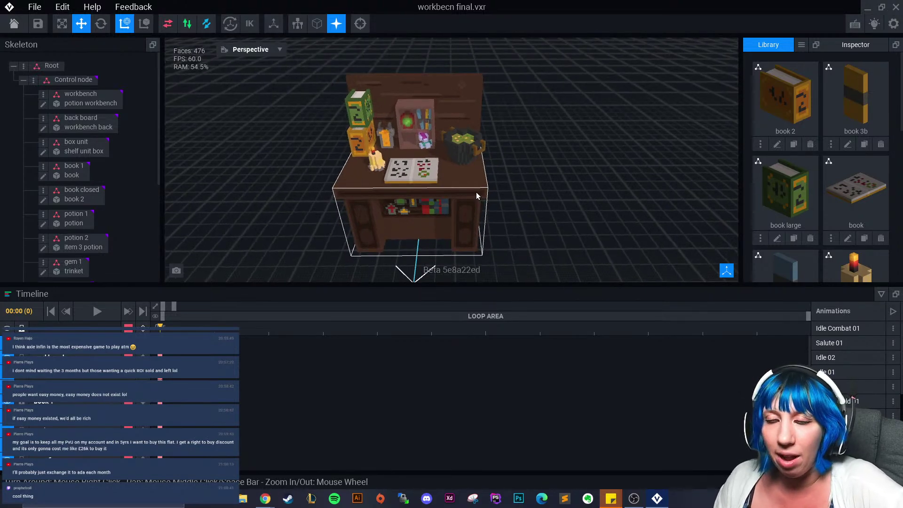
scroll(477, 190, "up", 4)
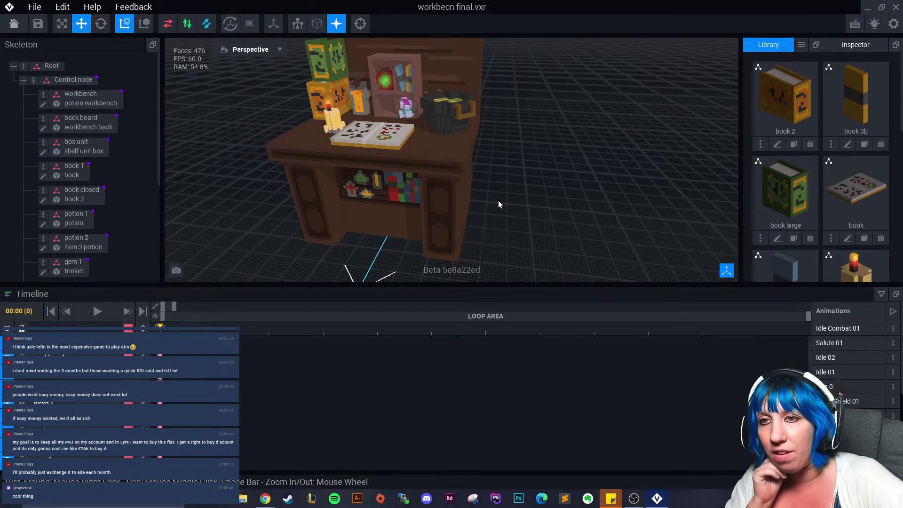
right_click_drag(497, 203, 521, 192)
scroll(521, 196, "up", 5)
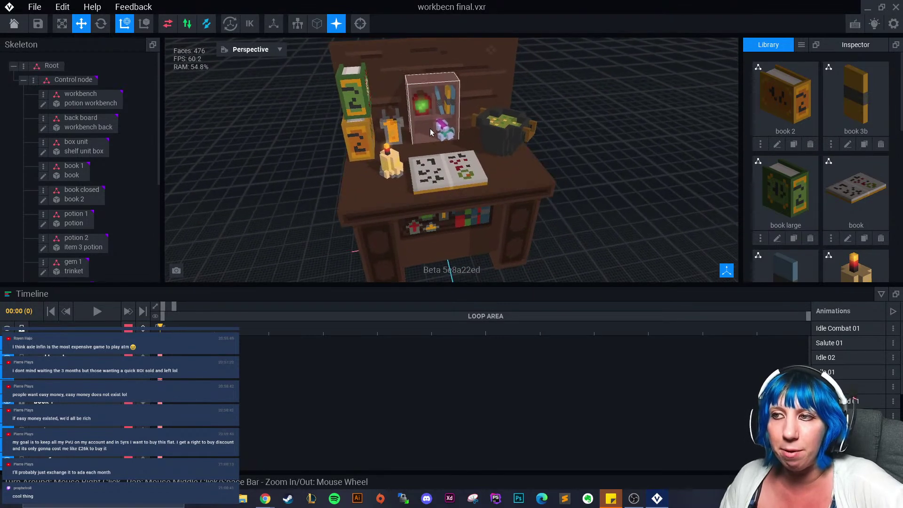
right_click_drag(464, 184, 465, 185)
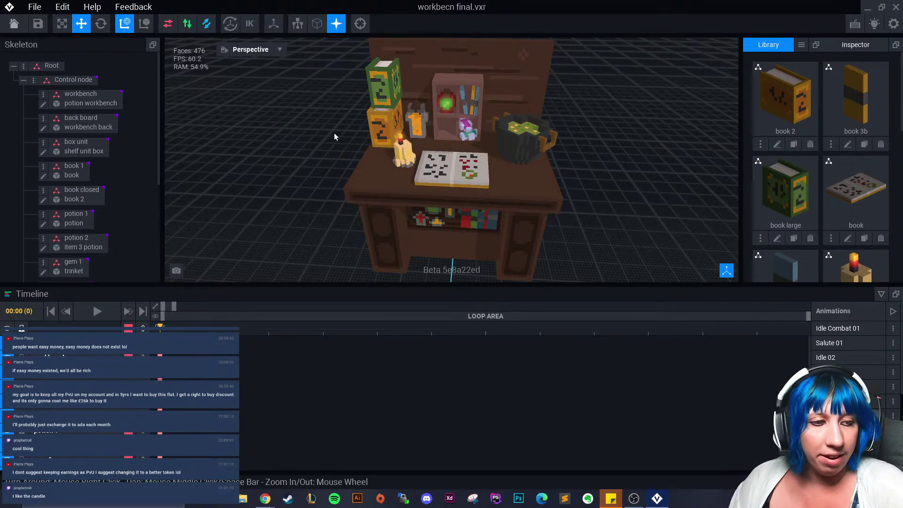
scroll(369, 182, "up", 4)
scroll(365, 185, "down", 6)
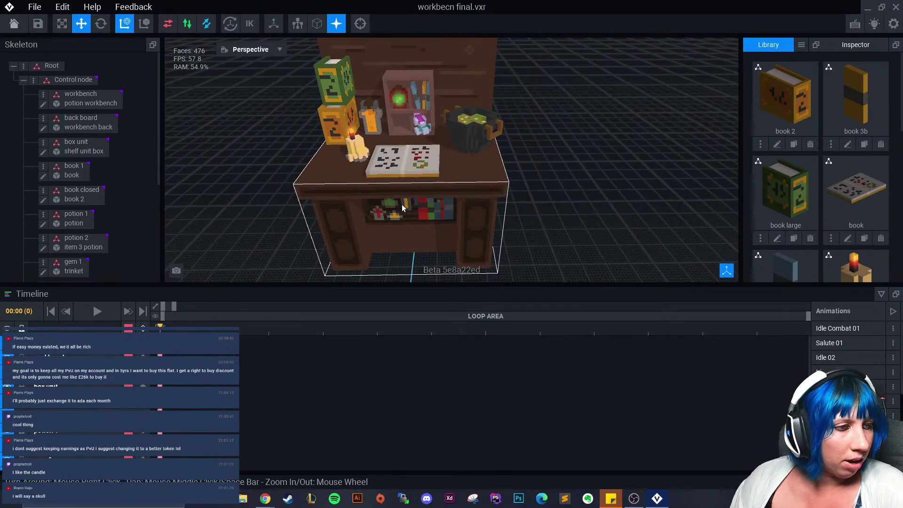
mouse_move(330, 185)
right_mouse_down()
mouse_move(323, 174)
mouse_move(338, 174)
right_mouse_up()
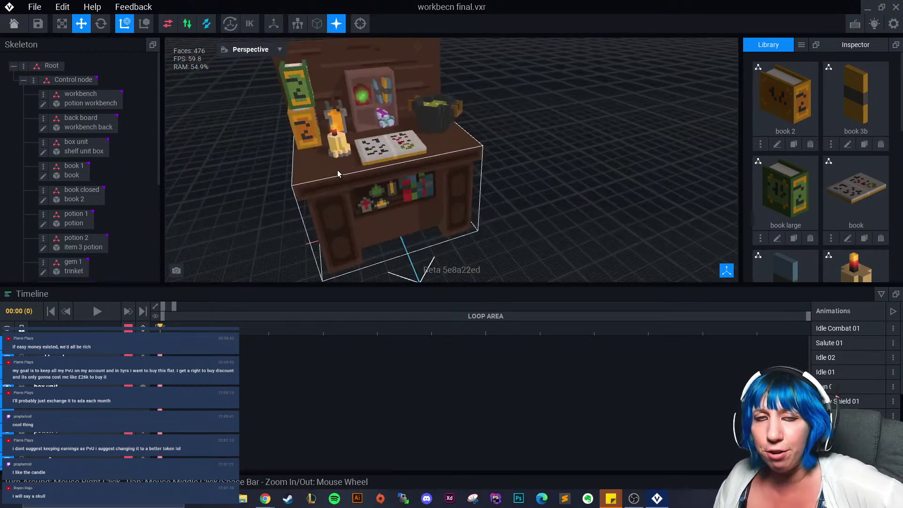
- Import the baby kong model from the VoxEdit Kongz folder's baby incubator subfolder into the asset's library
left_click(801, 44)
left_click(827, 66)
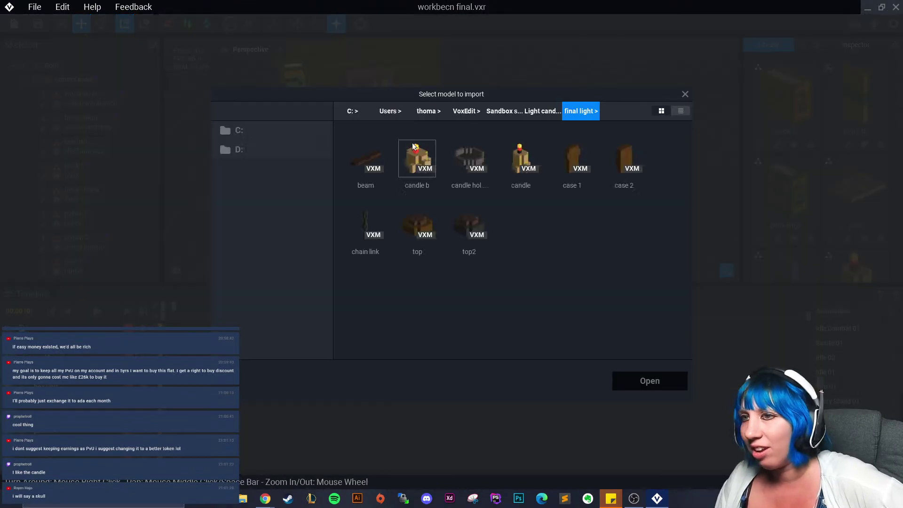
left_click(466, 111)
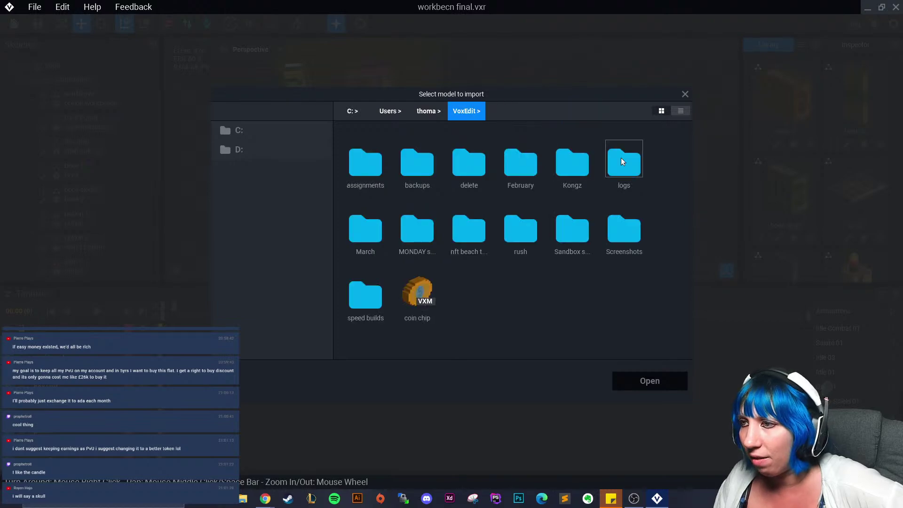
double_click(563, 169)
double_click(362, 167)
left_click(469, 158)
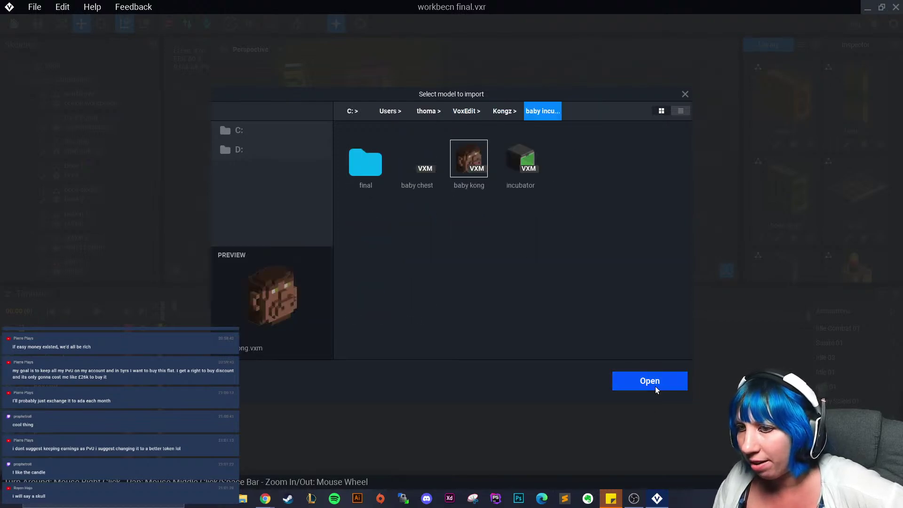
left_click(655, 386)
- Create a child node named "monkey head" under the Control node
right_click_drag(396, 191, 92, 302)
left_click(33, 80)
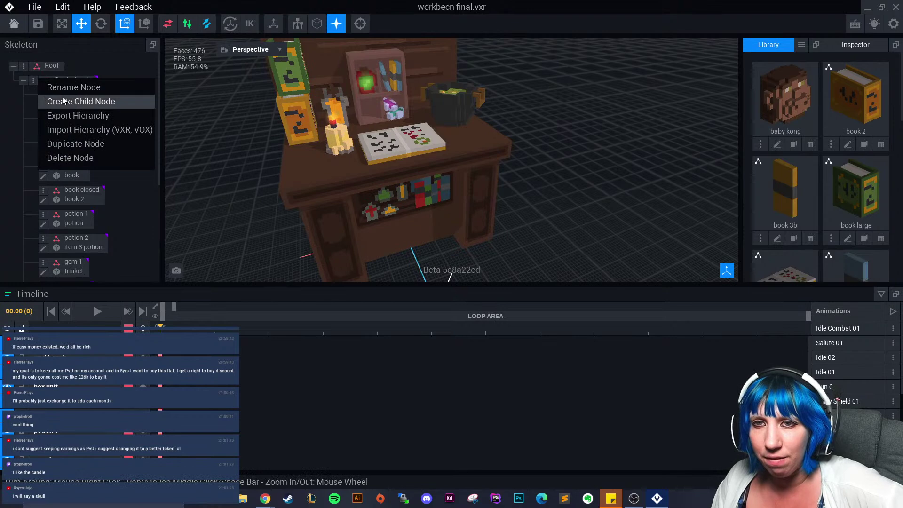
left_click(64, 101)
type("monkey head")
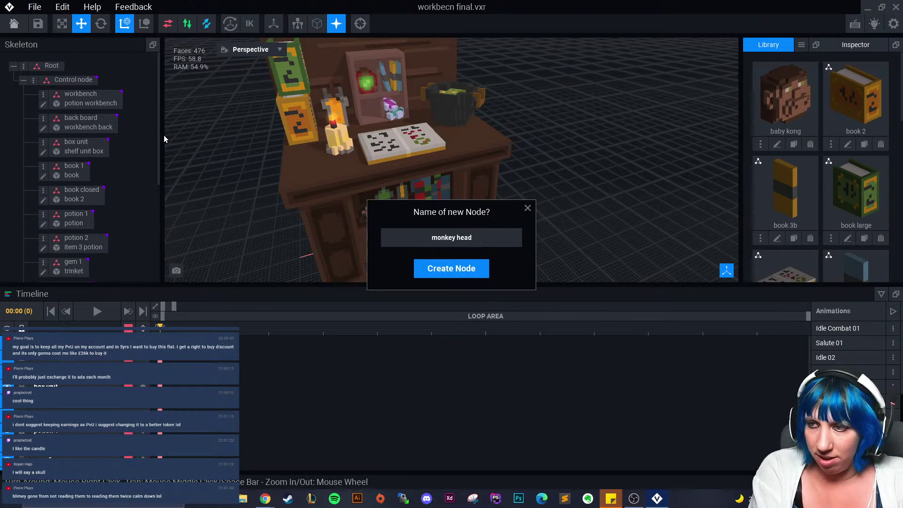
key("Return")
- Assign the baby kong model to the monkey head node and raise it to desktop height
scroll(104, 231, "down", 5)
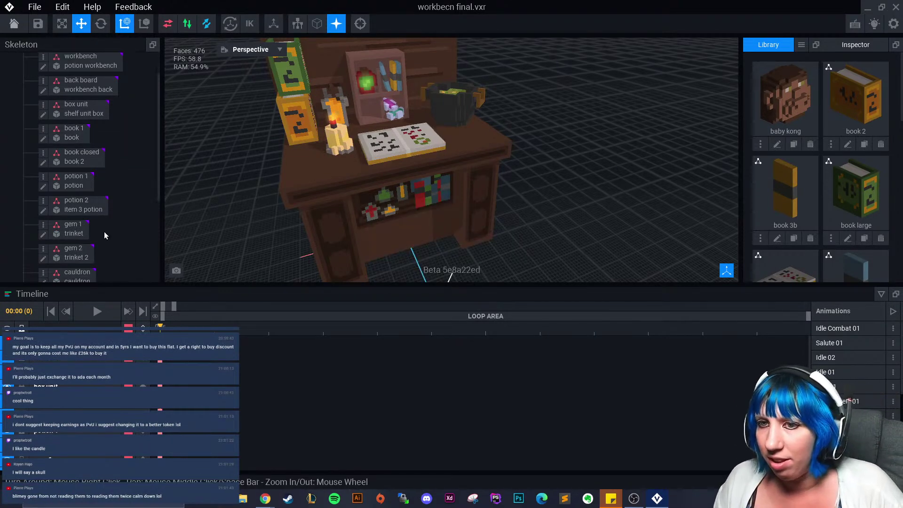
left_click_drag(785, 97, 81, 272)
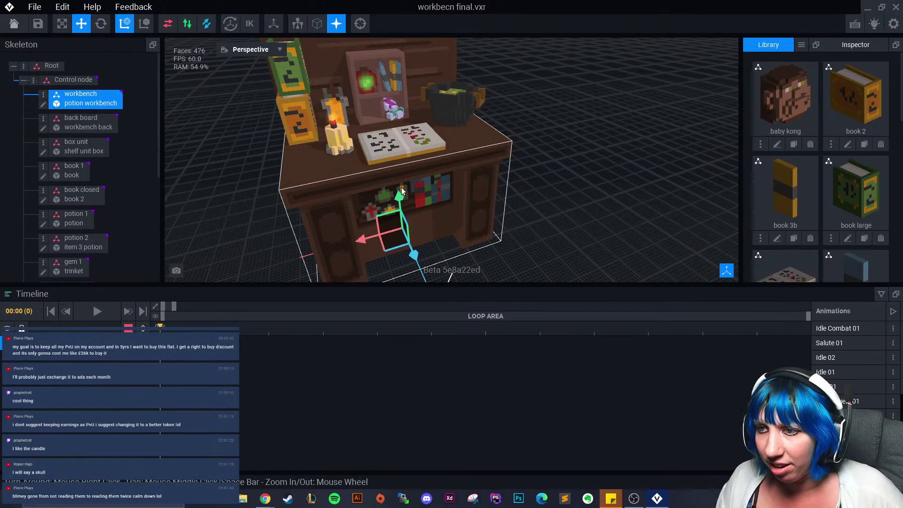
left_click(79, 273)
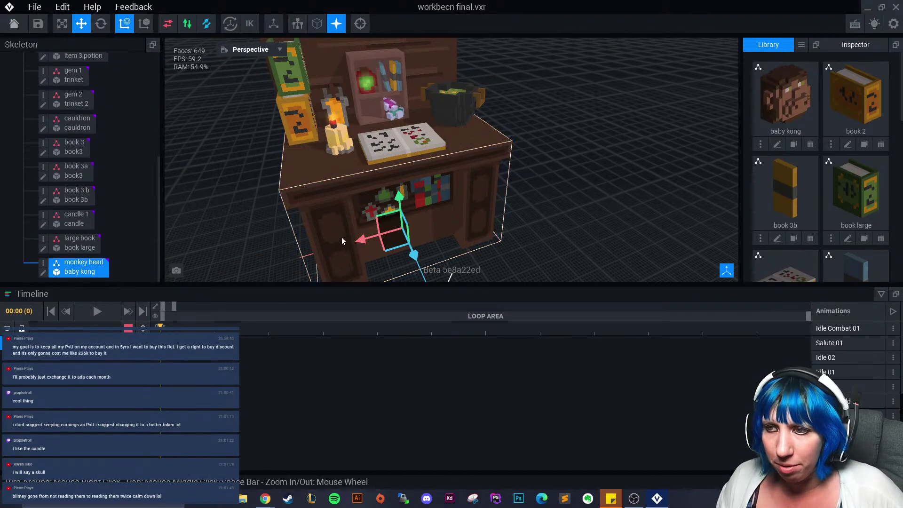
left_click_drag(395, 204, 388, 115)
- Reposition the baby kong model's pivot point, then save the model and return to the workbench asset
left_click(42, 271)
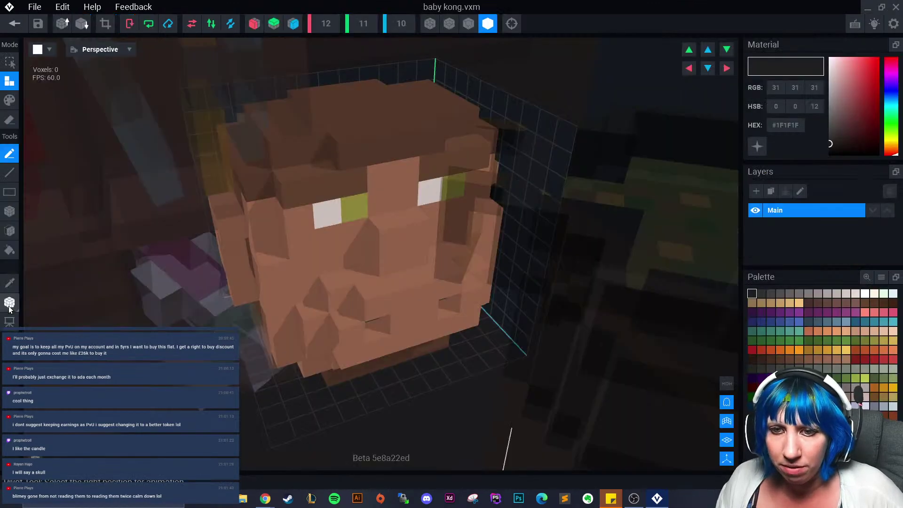
left_click(10, 304)
left_click(40, 315)
left_click(14, 23)
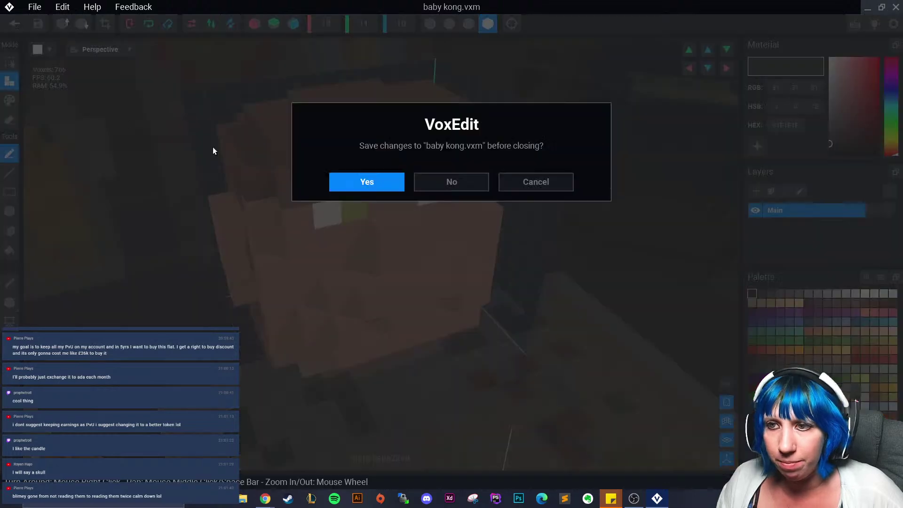
left_click(355, 181)
- Move the monkey head to the back of the desk, between the shelf unit and the cauldron
scroll(428, 185, "up", 10)
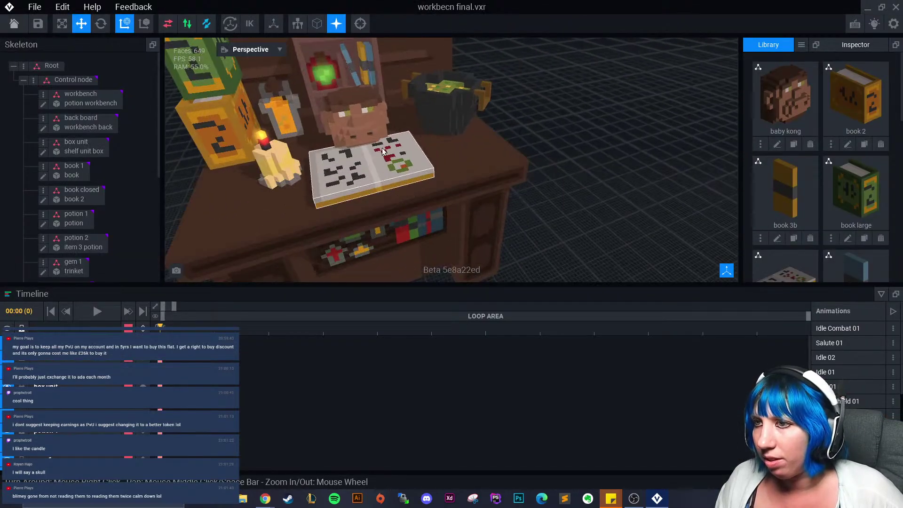
left_click(387, 149)
left_click_drag(369, 163, 405, 123)
- Shift the cauldron toward the desk's outer edge and nudge the monkey head into the space behind it
left_click(449, 106)
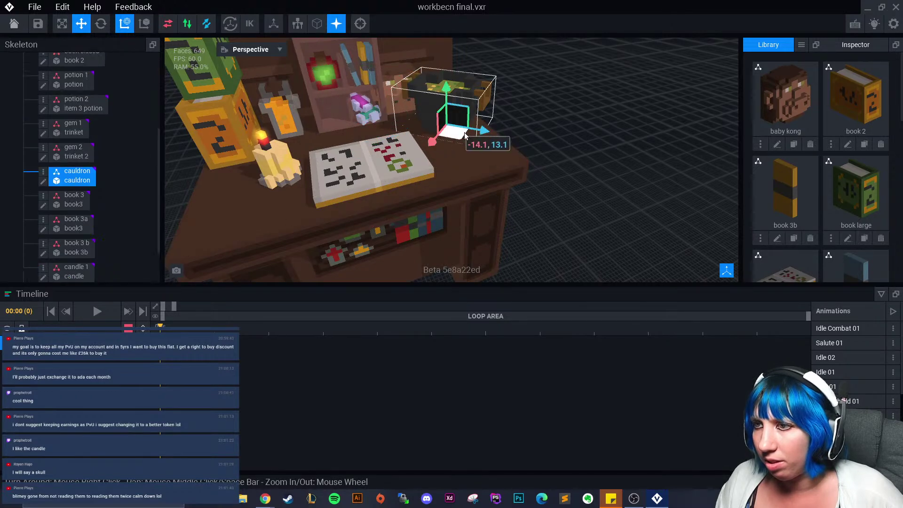
left_click_drag(475, 129, 461, 149)
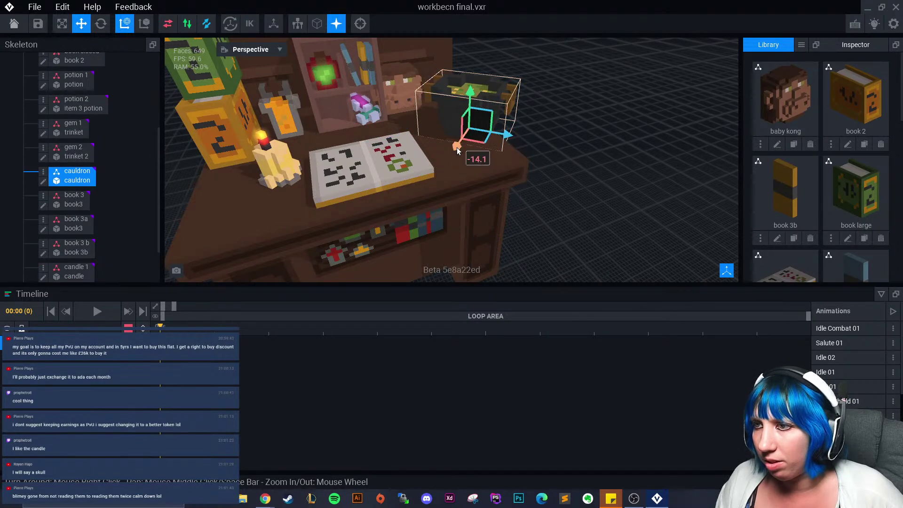
left_click(402, 92)
left_click_drag(390, 112, 400, 94)
left_click(494, 104)
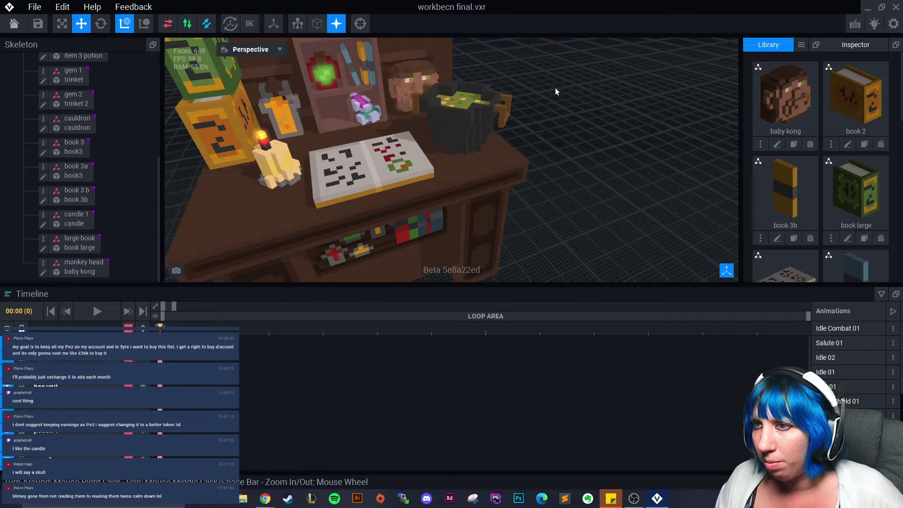
- Adjust the monkey head's position behind the cauldron from the side and tilt the head backward
right_click_drag(494, 103, 367, 120)
scroll(541, 94, "up", 3)
scroll(495, 111, "up", 2)
left_click(357, 127)
left_click_drag(335, 160, 298, 169)
left_click(100, 24)
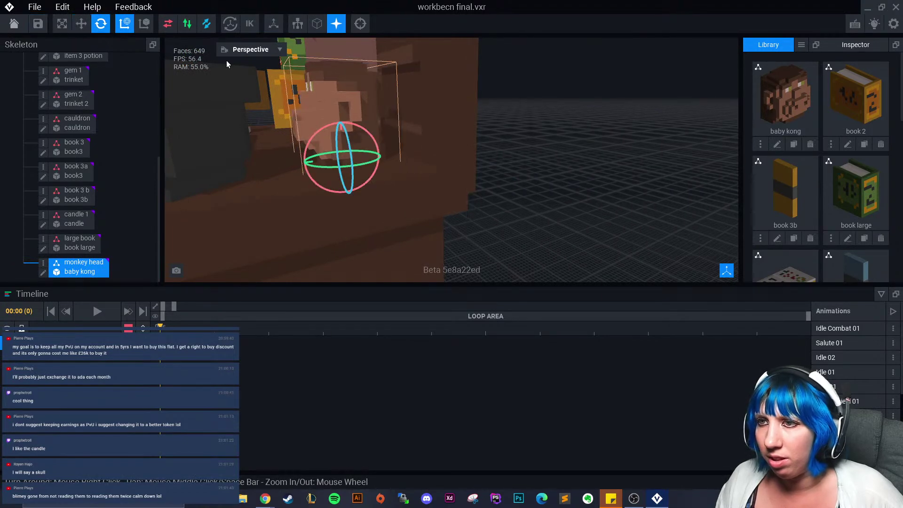
left_click_drag(355, 125, 400, 167)
left_click(573, 153)
- Check the finished desk arrangement, then close the workbecn final asset, saving its changes
scroll(443, 181, "down", 5)
right_click_drag(356, 202, 377, 199)
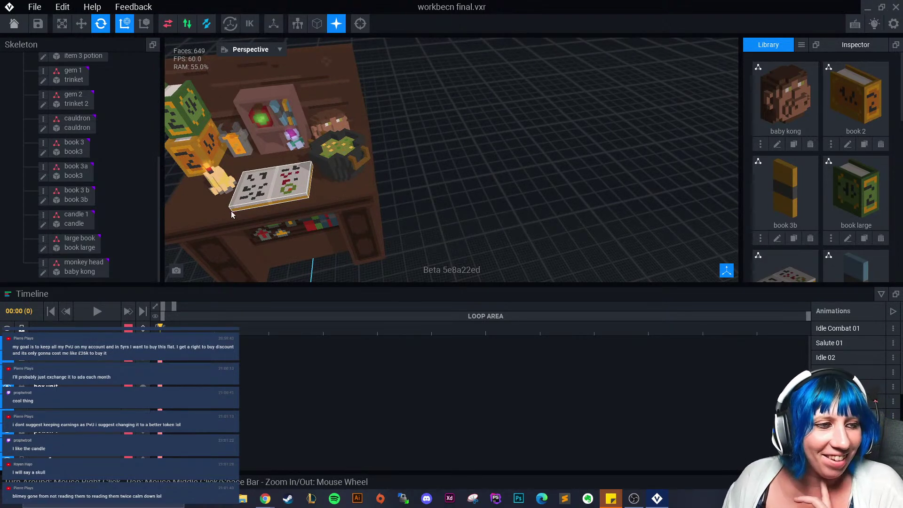
scroll(247, 192, "down", 2)
right_click_drag(248, 192, 250, 194)
scroll(250, 195, "up", 3)
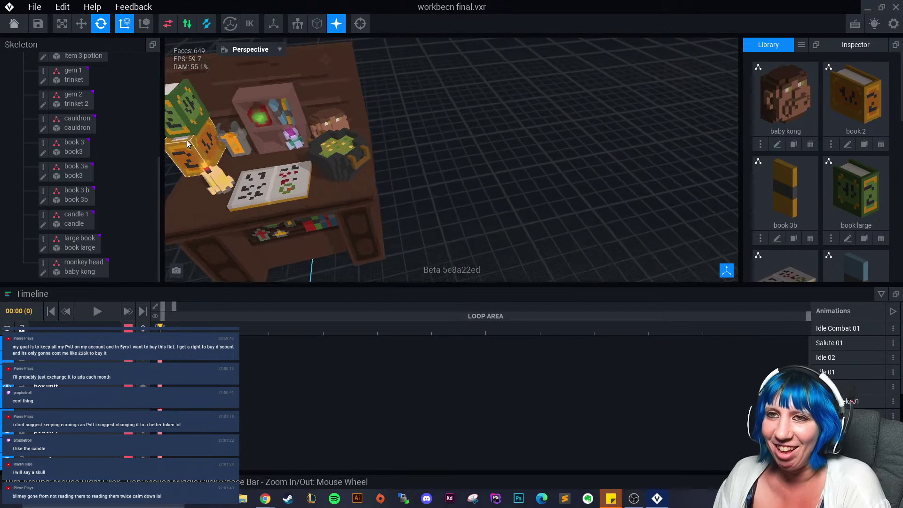
scroll(261, 148, "up", 3)
scroll(262, 148, "up", 2)
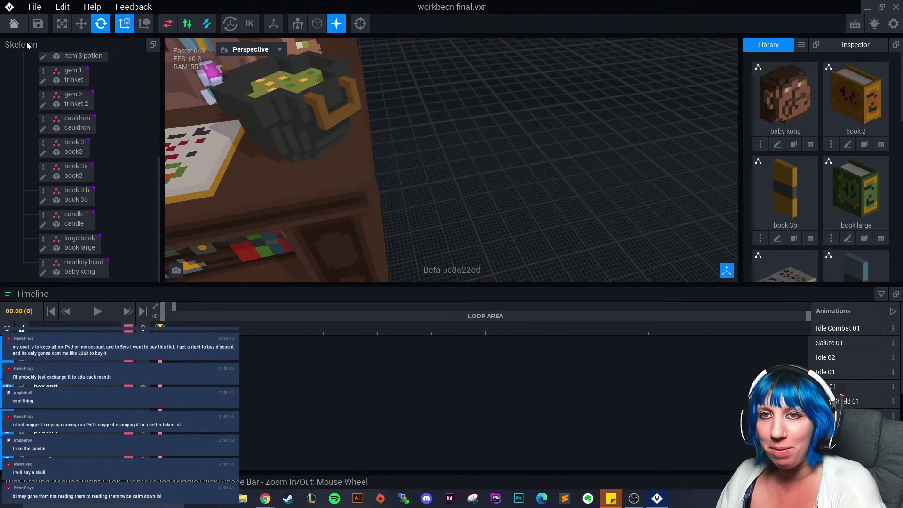
left_click(15, 30)
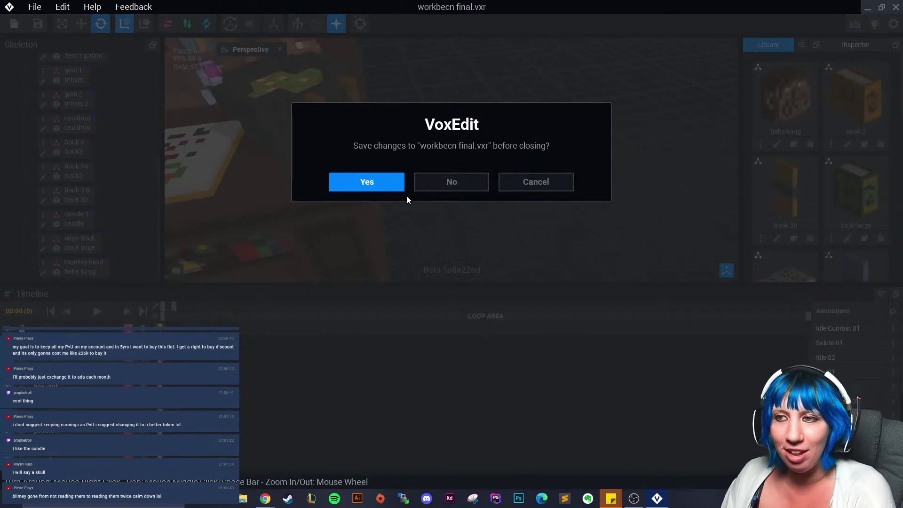
left_click(387, 181)
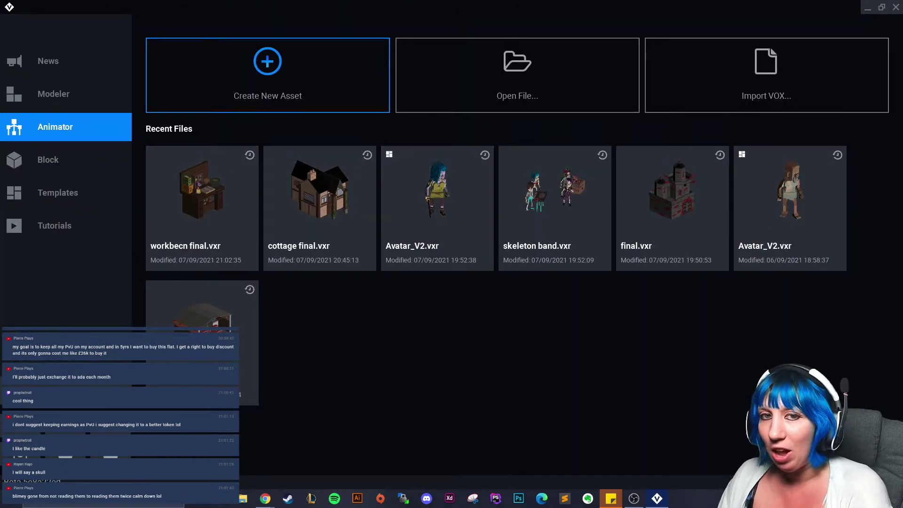